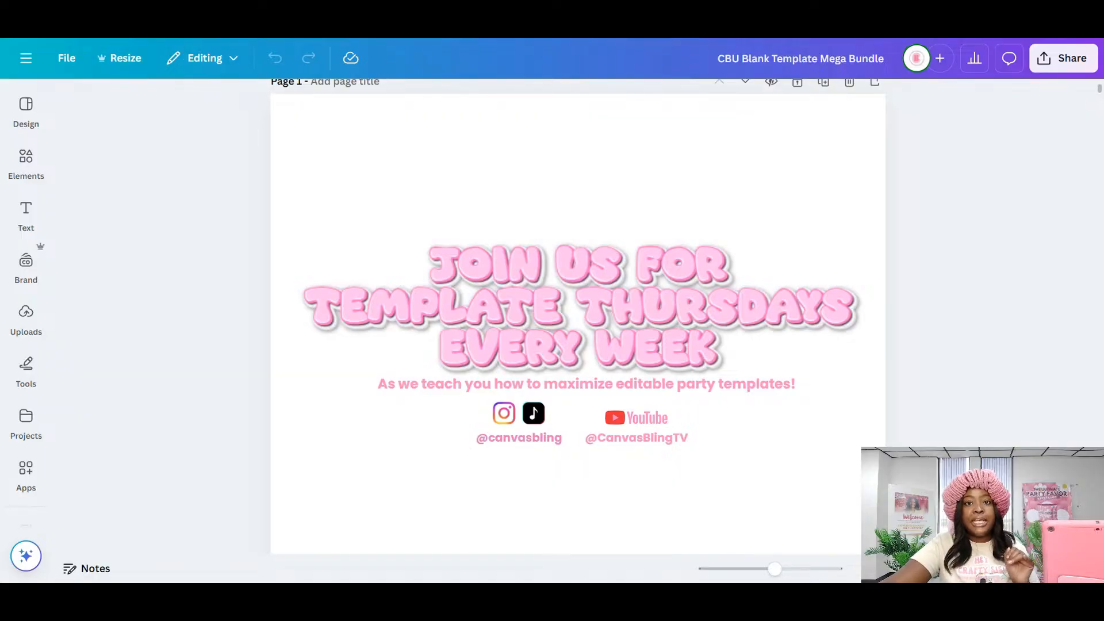
- Look over the first pages of the blank template bundle and switch to a grid view of all its pages
scroll(978, 327, "down", 10)
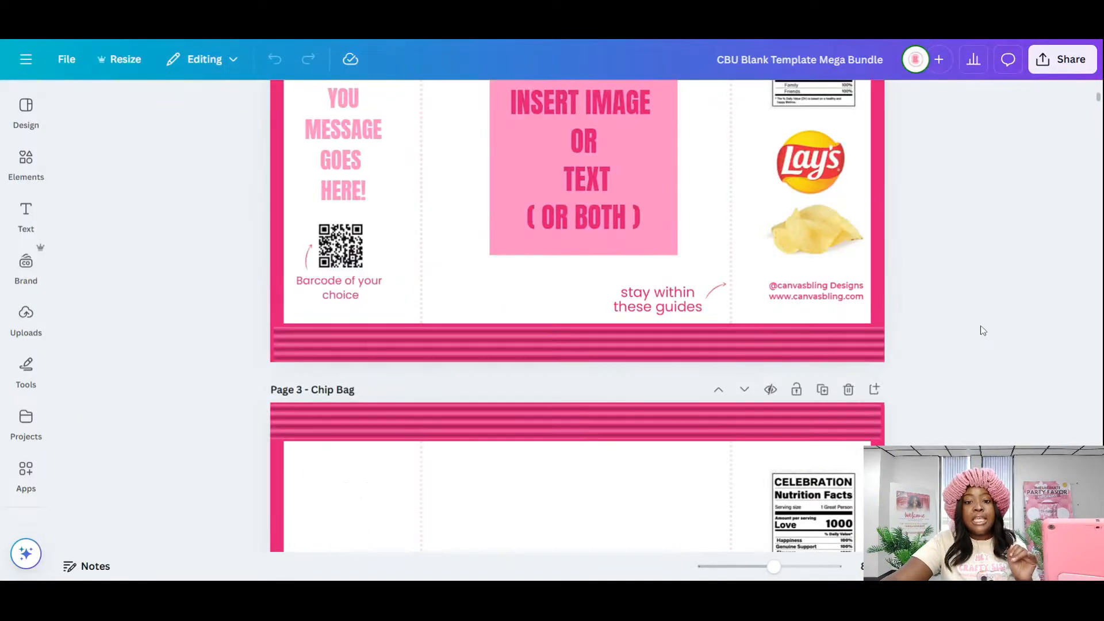
scroll(982, 329, "down", 10)
left_click(1039, 566)
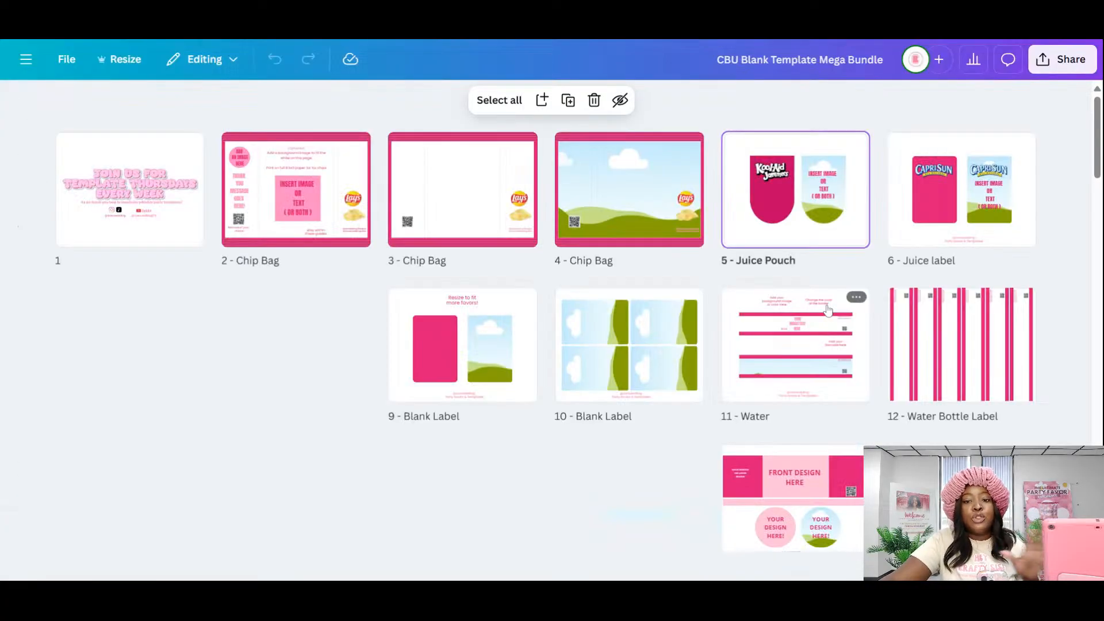
- Examine the page thumbnails of the CBU Blank Template Mega Bundle to see which party favor templates it includes
scroll(825, 313, "down", 6)
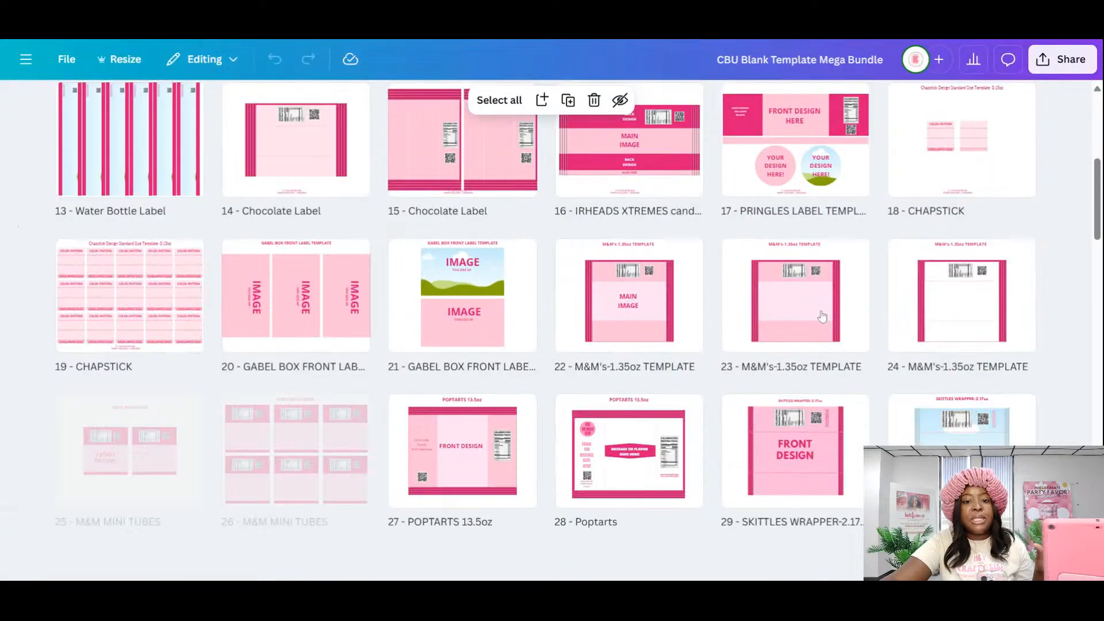
scroll(823, 316, "down", 7)
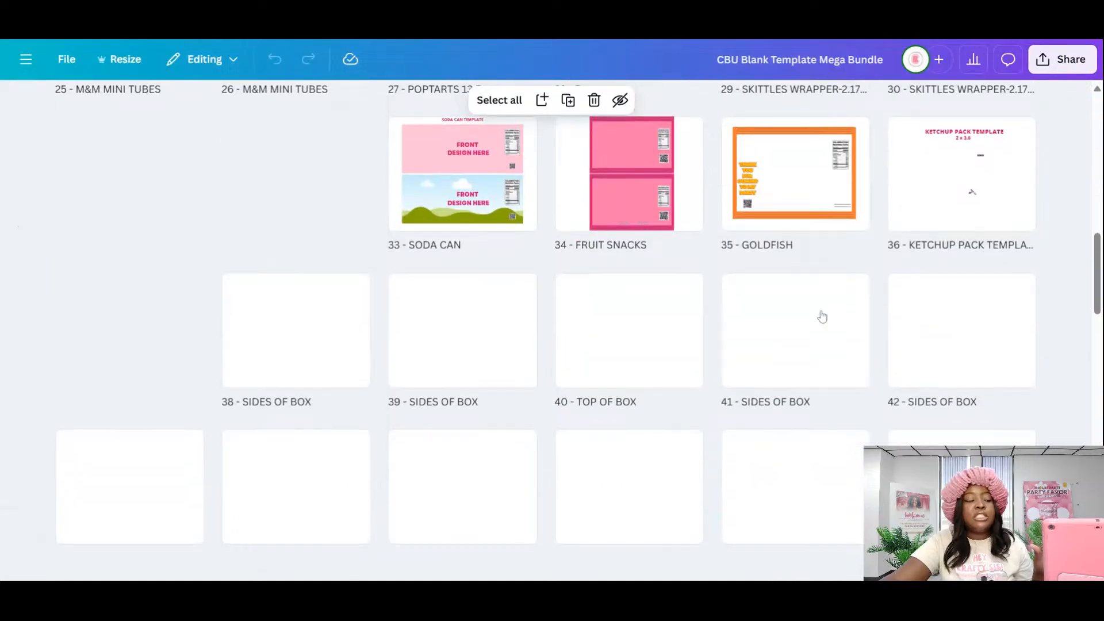
scroll(821, 315, "down", 1)
scroll(821, 314, "up", 5)
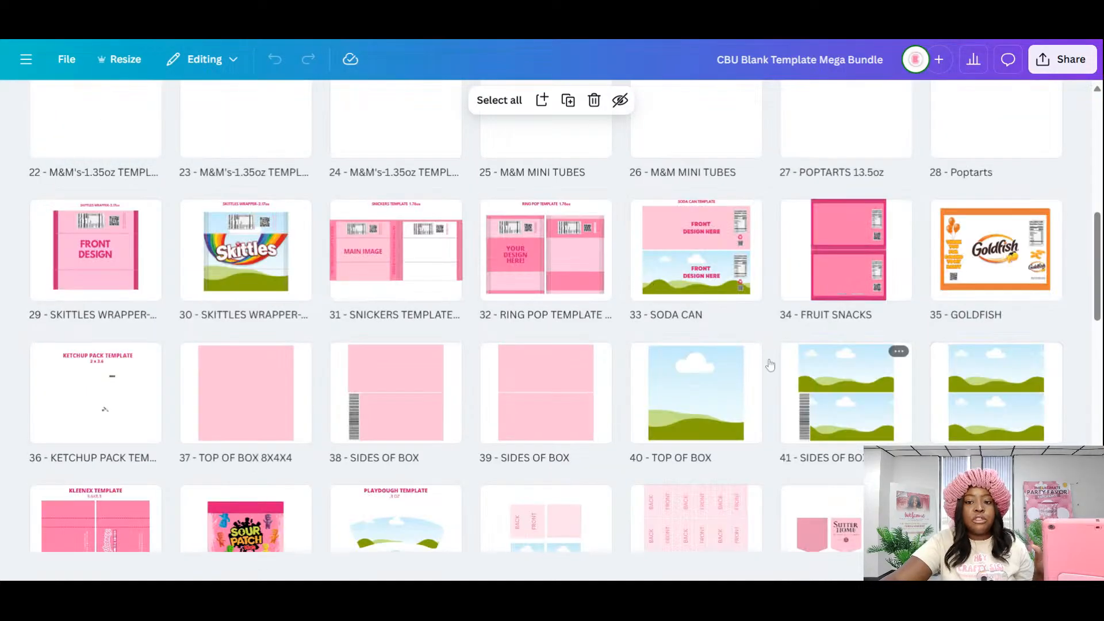
scroll(748, 312, "up", 8)
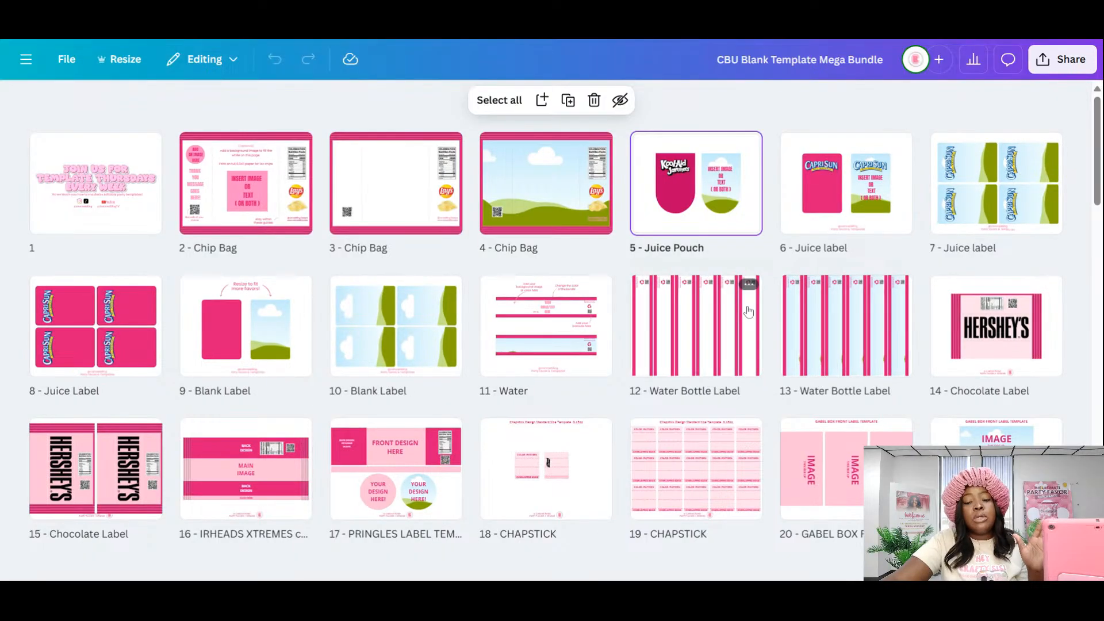
scroll(748, 312, "down", 20)
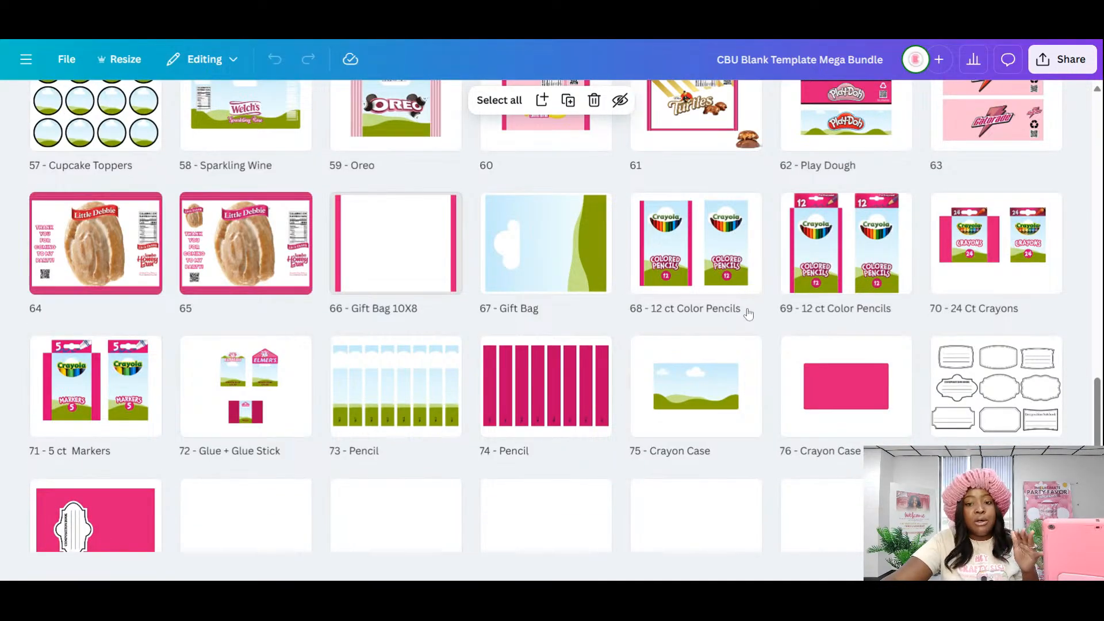
scroll(748, 312, "down", 4)
scroll(748, 311, "up", 15)
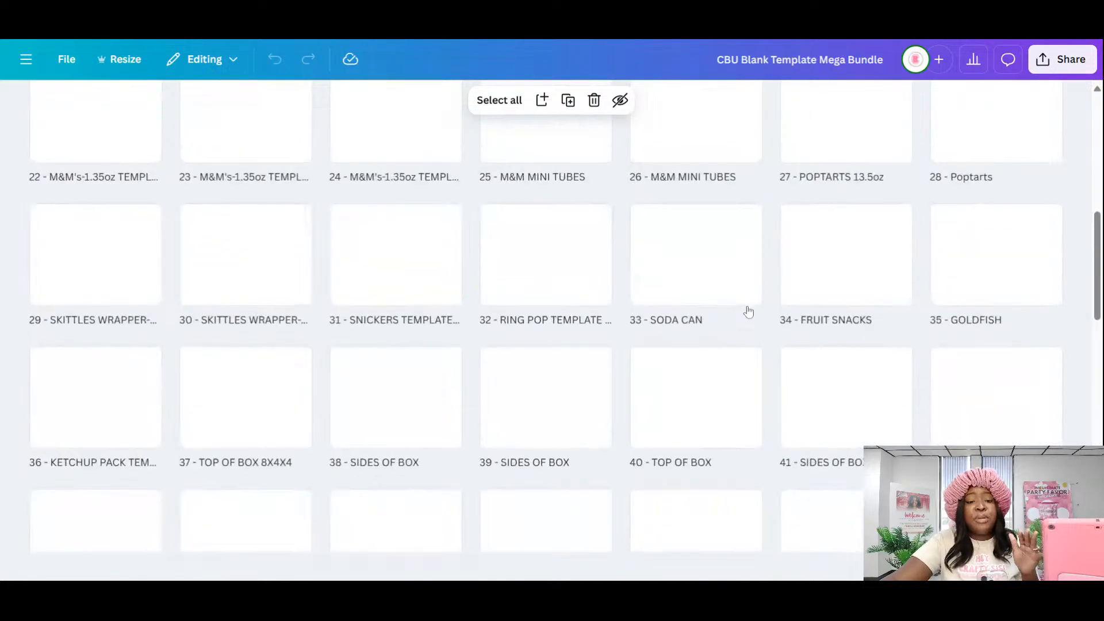
scroll(748, 312, "up", 5)
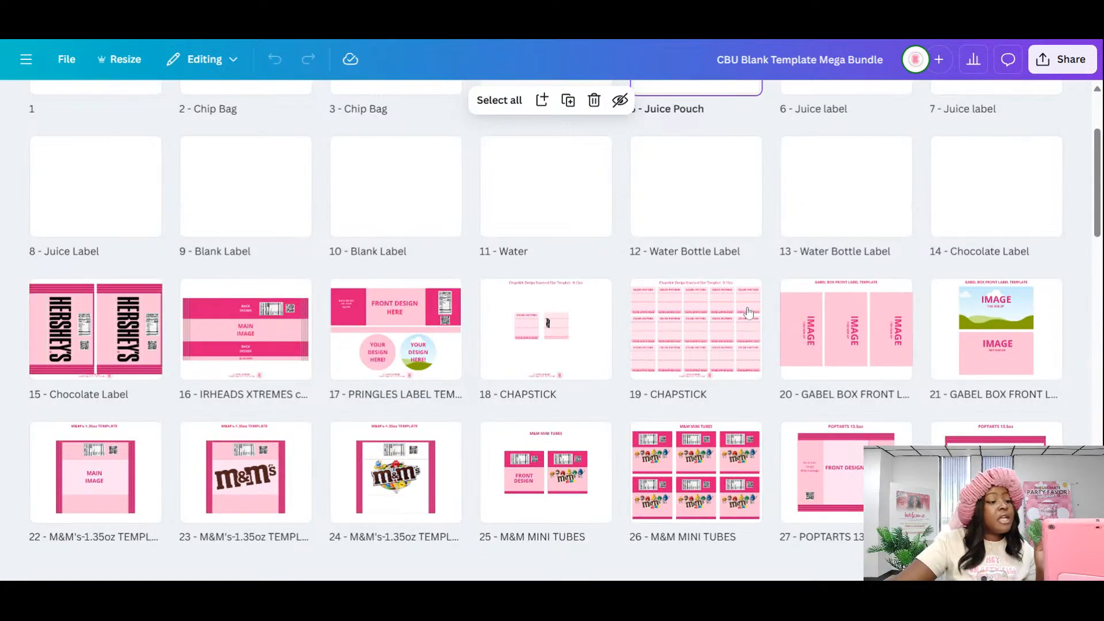
scroll(748, 312, "up", 2)
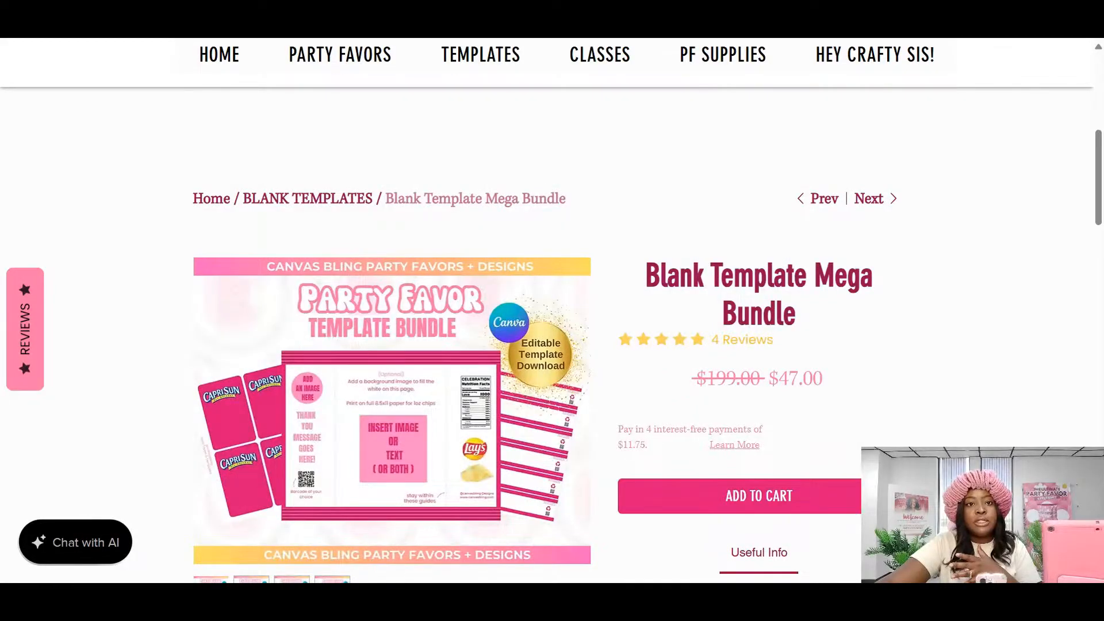
- Open the shop's Templates page and look over its Crafty Sis Exclusives and Template Bundles sections
scroll(589, 113, "up", 4)
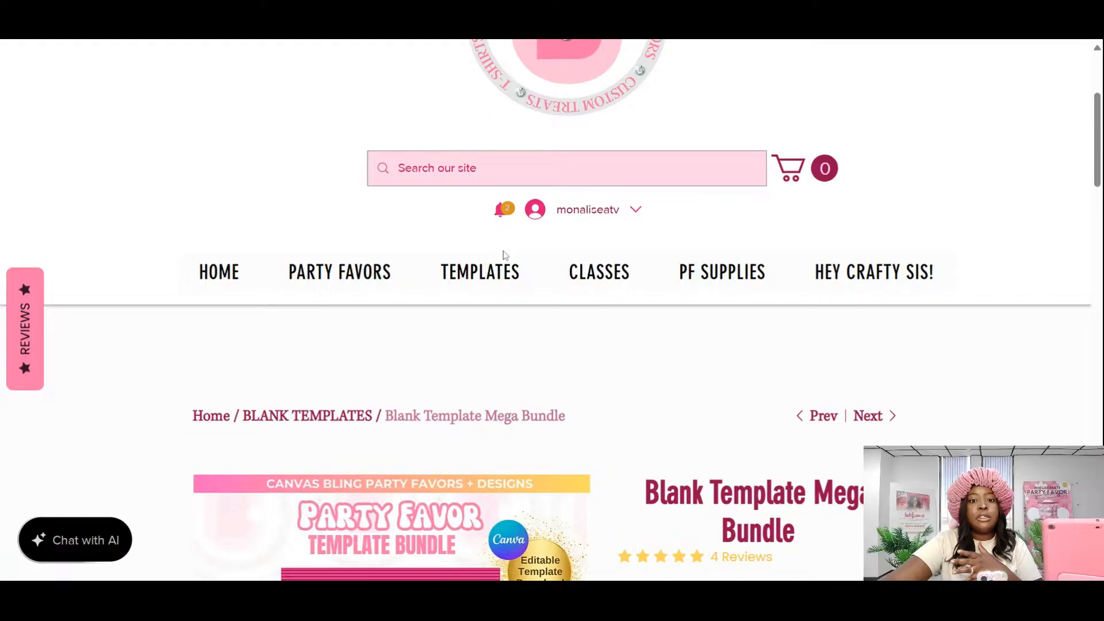
mouse_move(494, 279)
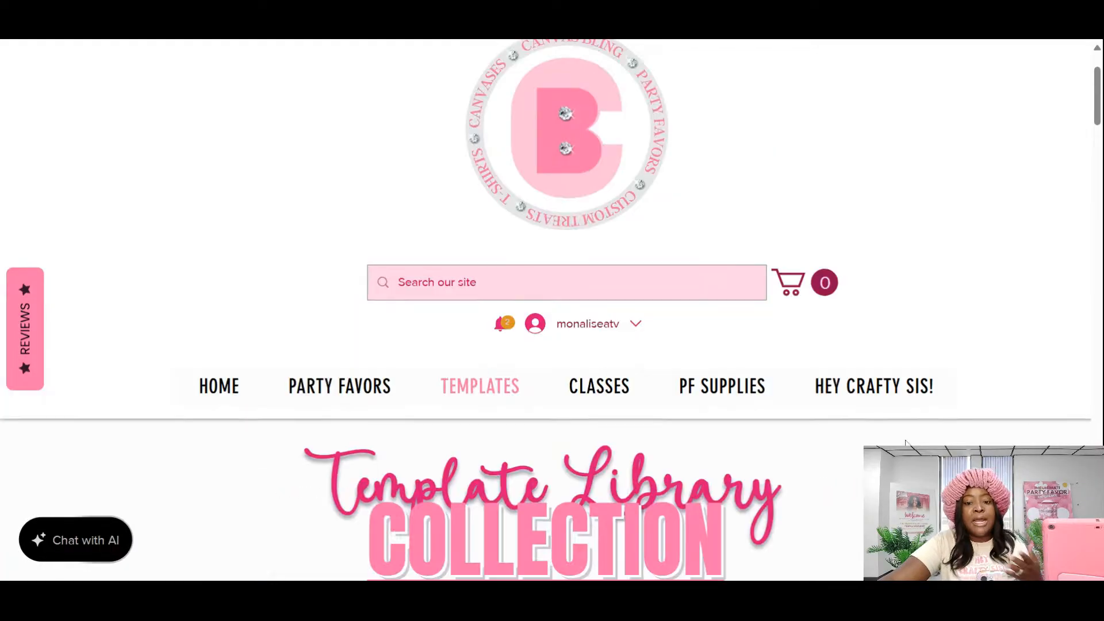
scroll(905, 443, "down", 20)
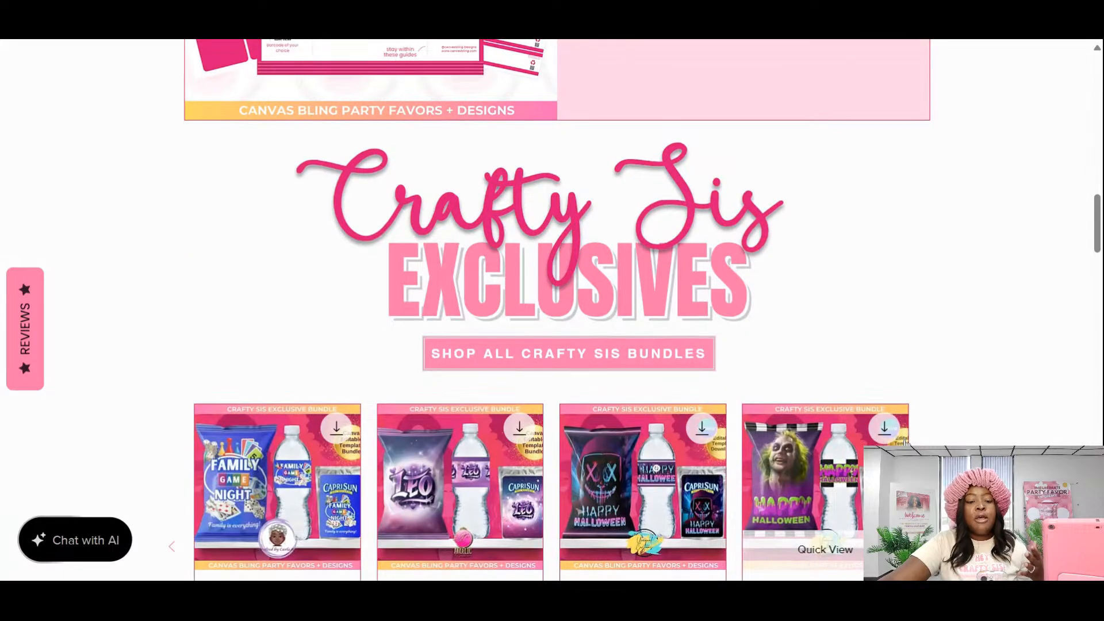
scroll(906, 442, "down", 10)
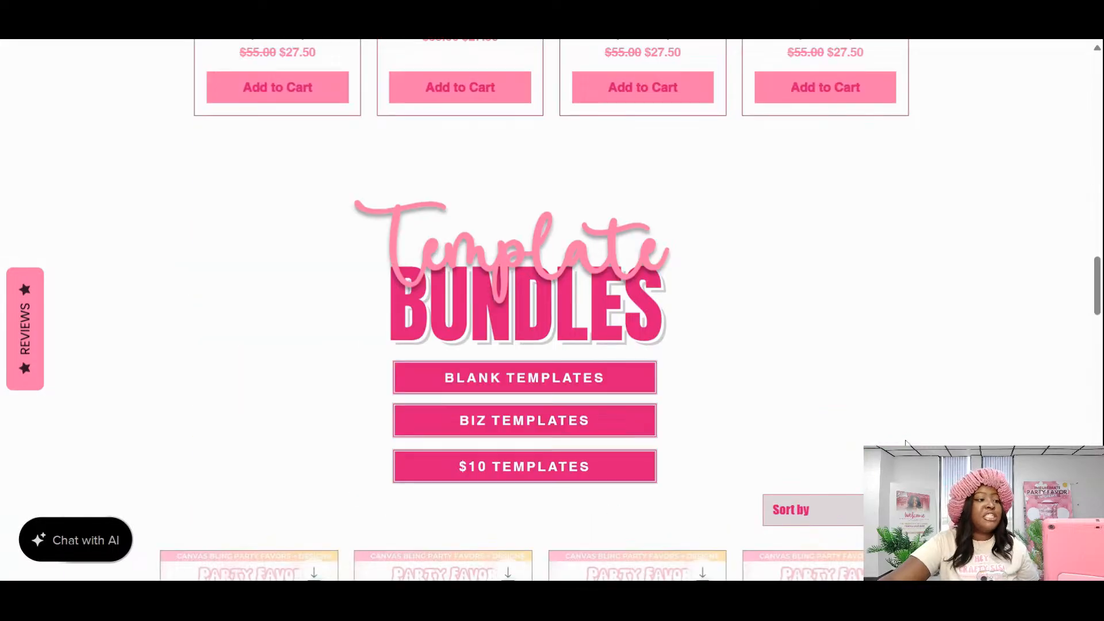
scroll(904, 443, "down", 8)
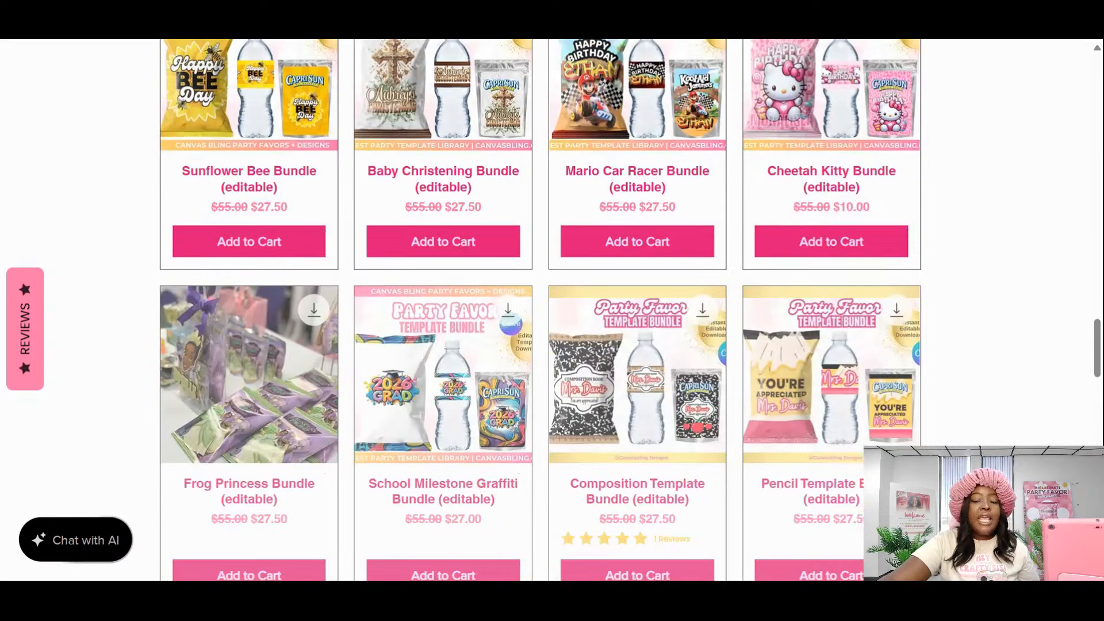
scroll(520, 372, "down", 2)
scroll(521, 372, "up", 7)
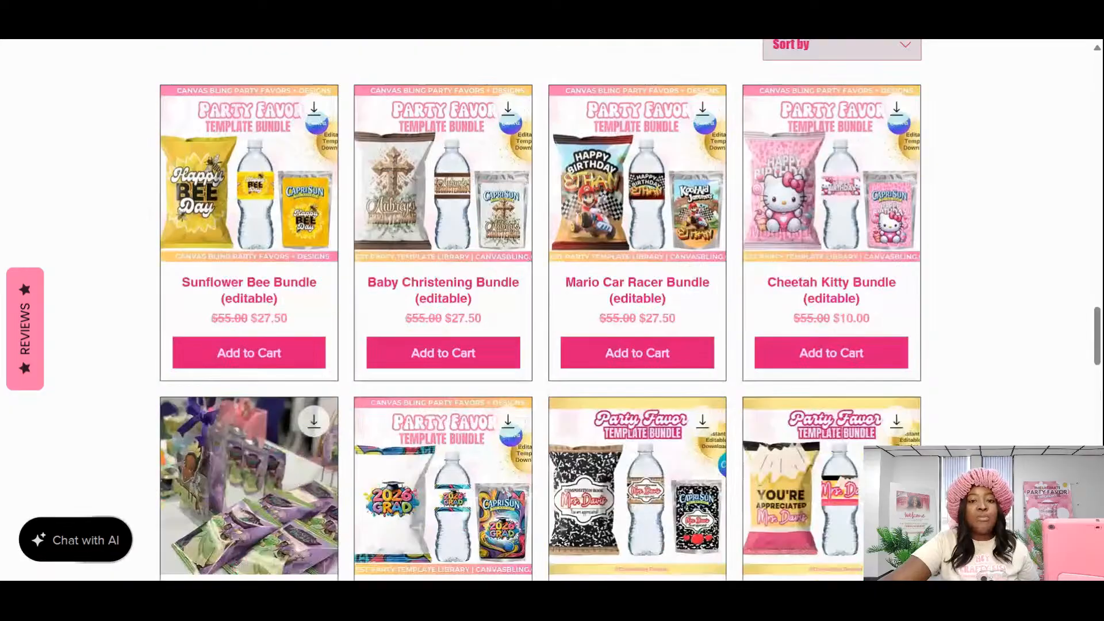
- Browse the full list of editable template bundles for the available party, holiday and graduation themes, returning toward the start of the page
scroll(1016, 315, "down", 15)
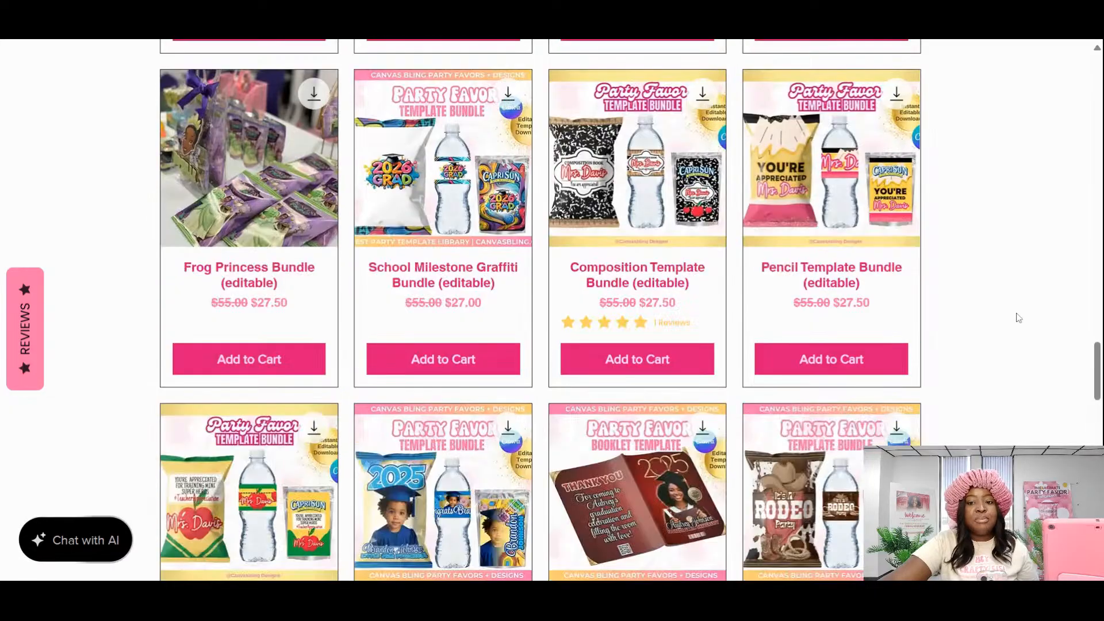
scroll(1018, 317, "down", 10)
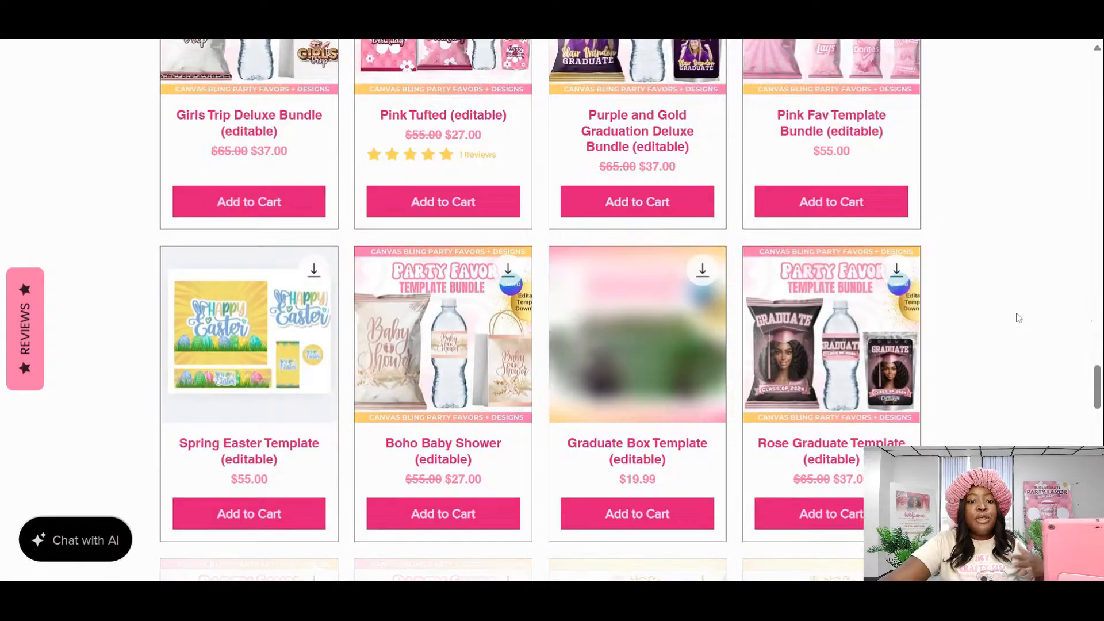
scroll(1018, 318, "down", 4)
scroll(1018, 318, "down", 8)
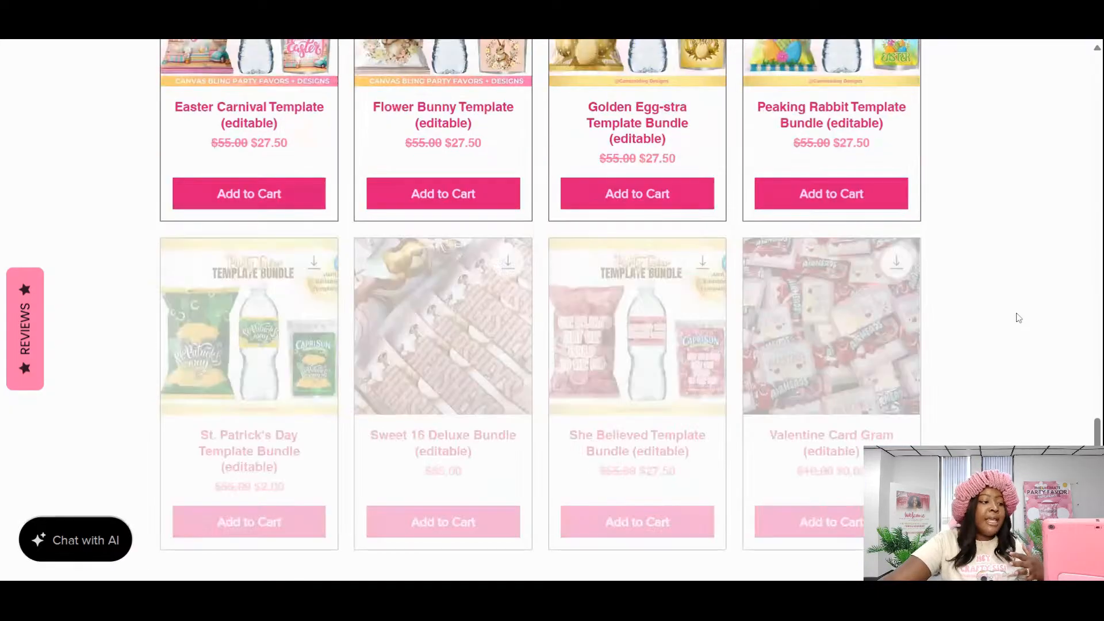
scroll(1018, 318, "down", 5)
scroll(1018, 318, "down", 5)
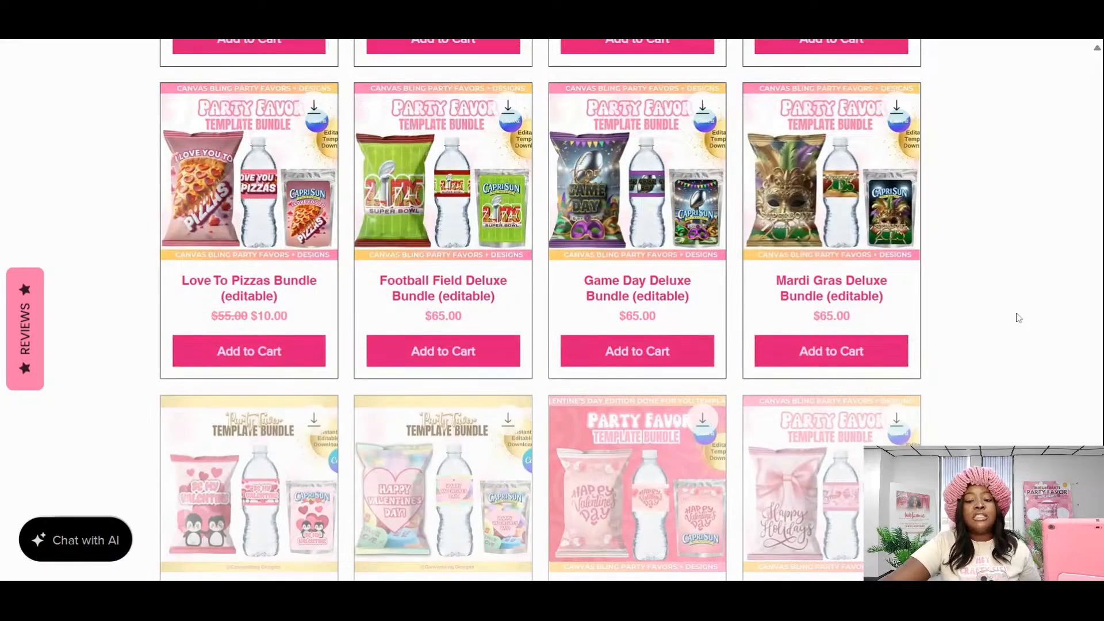
scroll(1018, 318, "down", 2)
scroll(1018, 319, "down", 10)
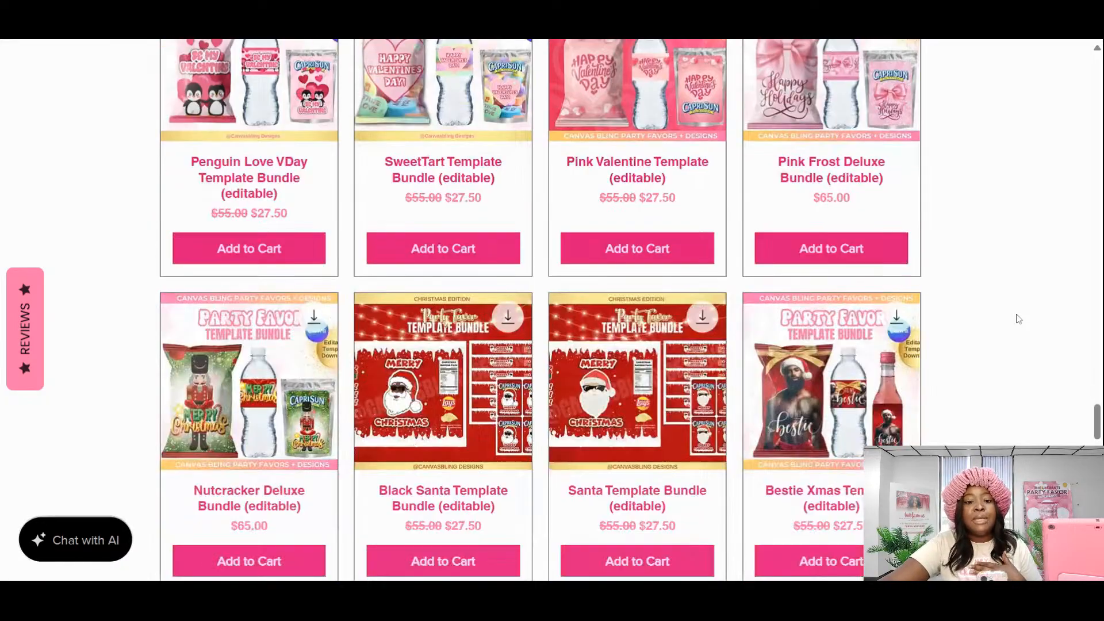
scroll(1018, 317, "down", 6)
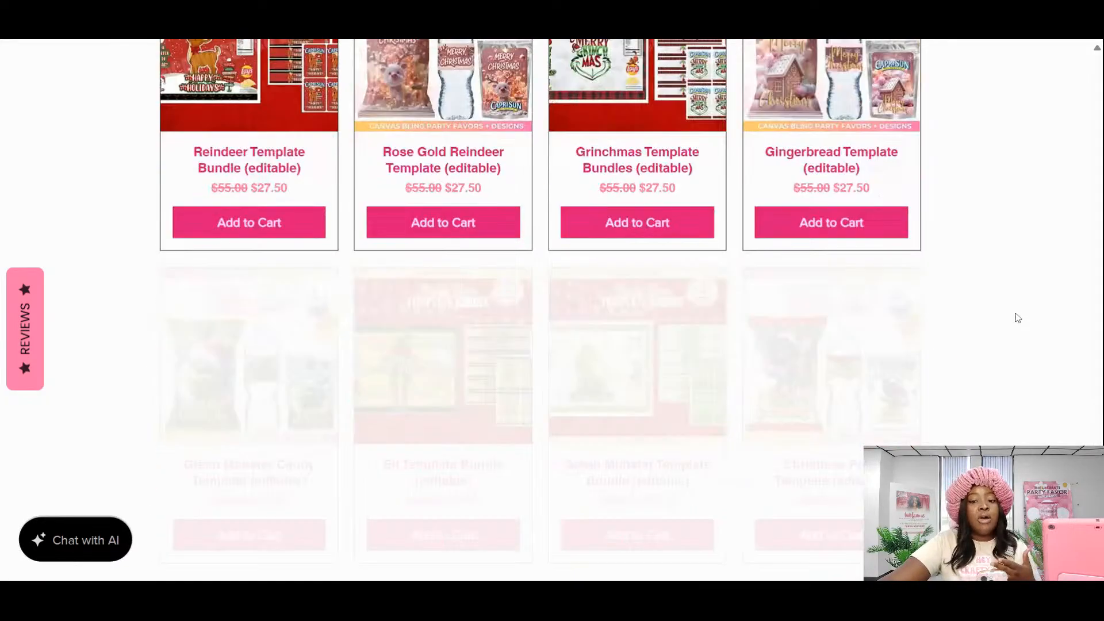
scroll(1019, 319, "down", 8)
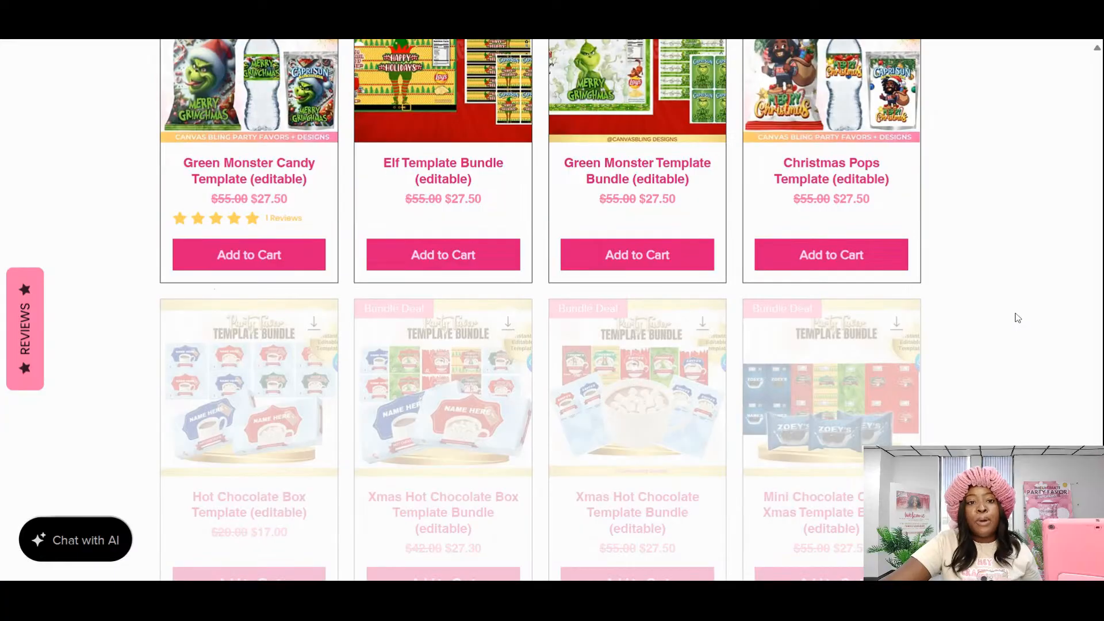
scroll(1019, 318, "down", 2)
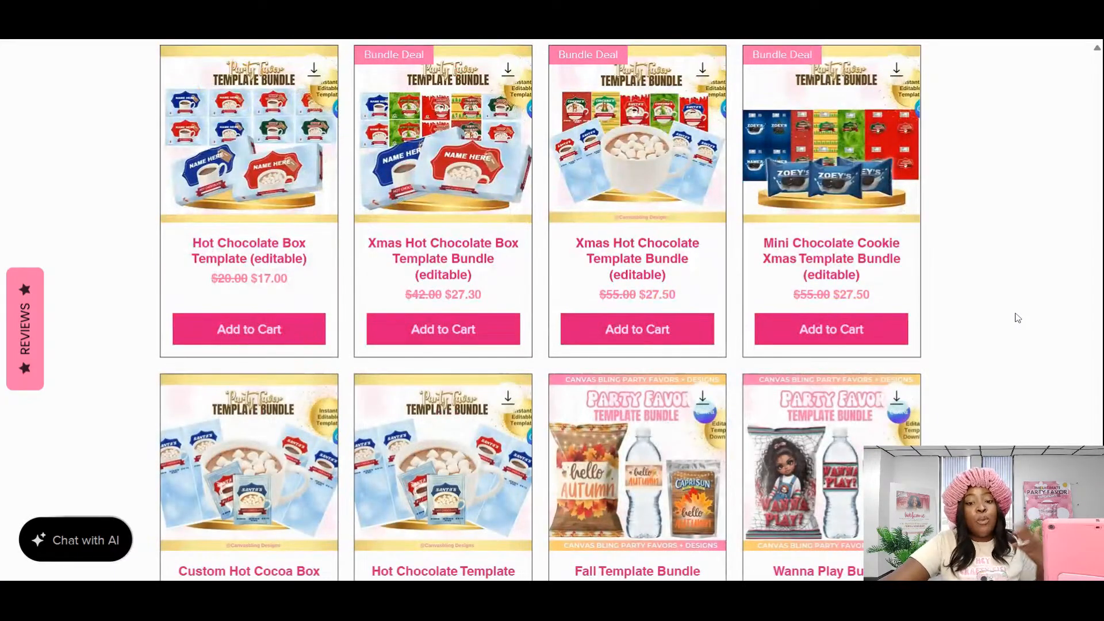
scroll(1015, 316, "down", 5)
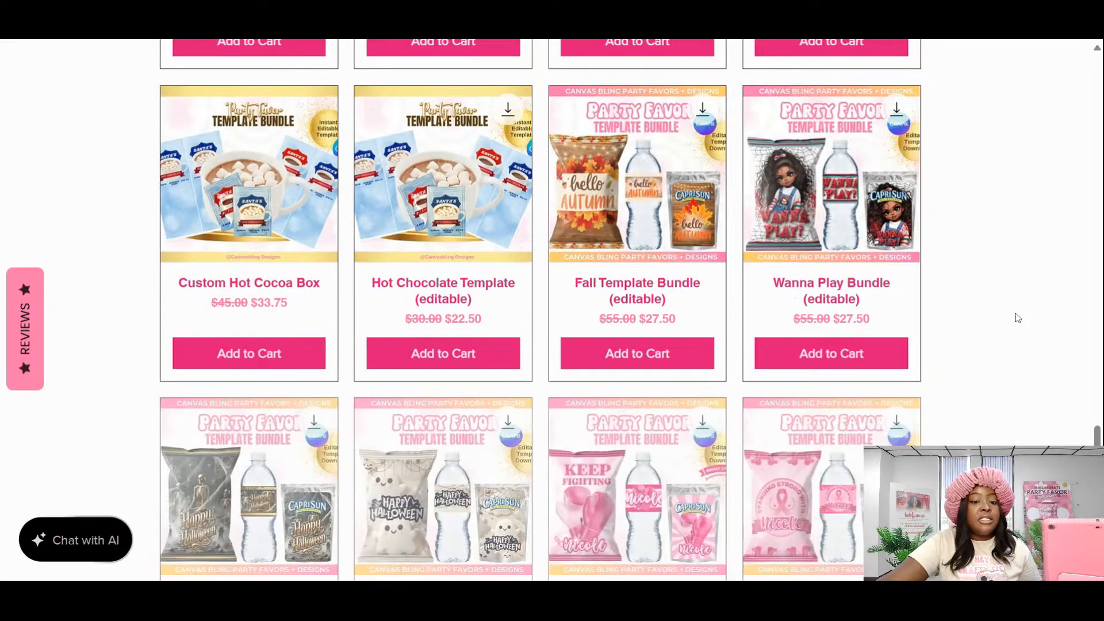
scroll(1018, 318, "down", 5)
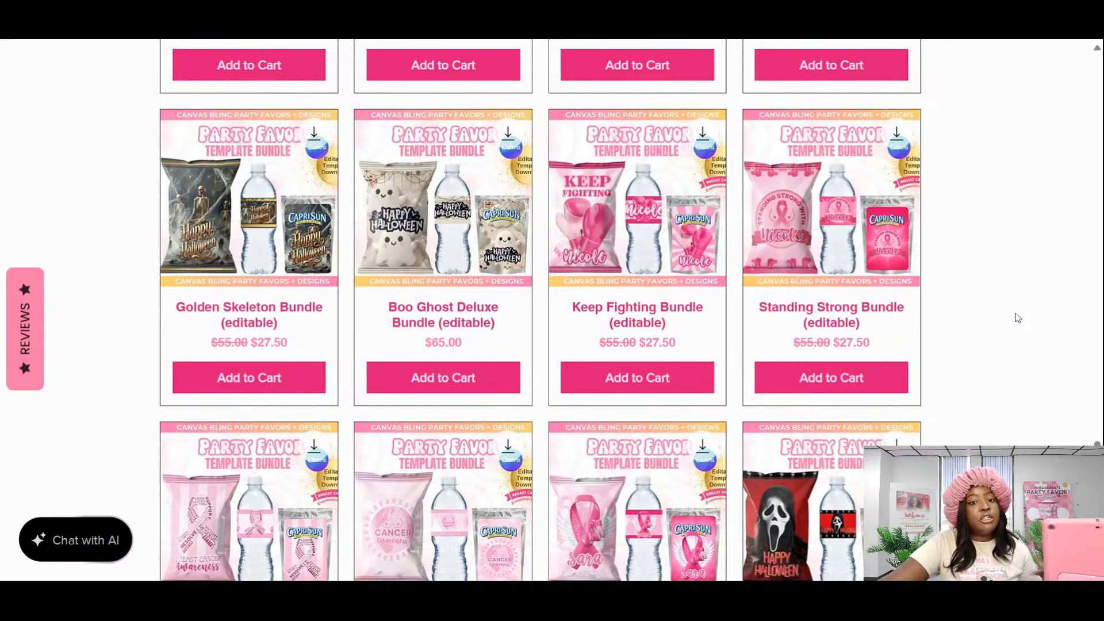
scroll(1018, 318, "down", 6)
scroll(1018, 318, "down", 15)
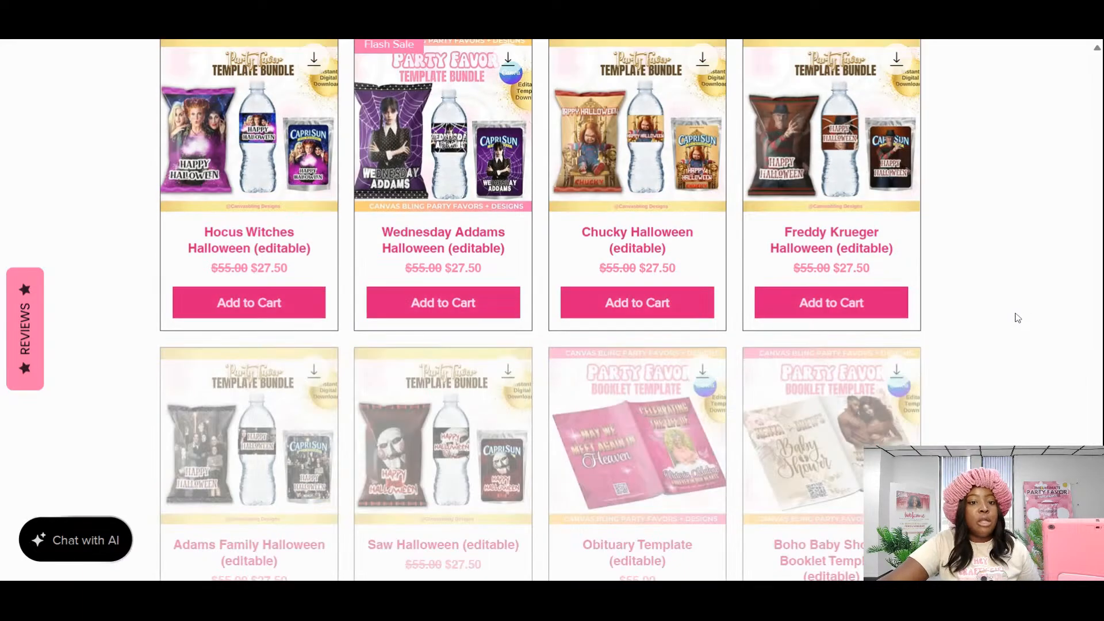
scroll(1017, 318, "down", 4)
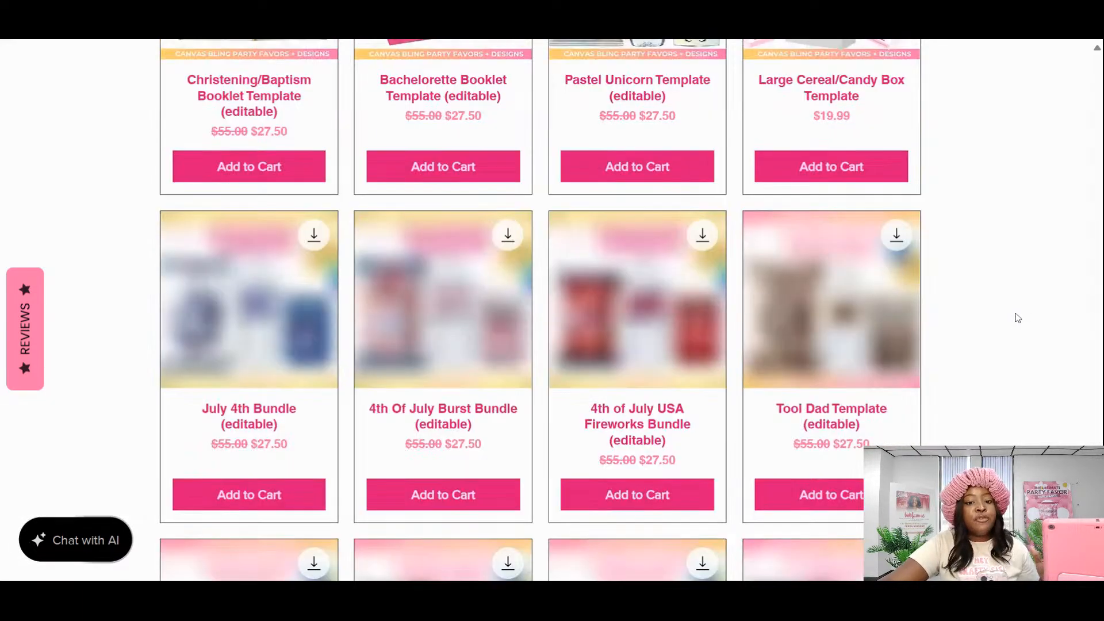
scroll(1018, 318, "down", 14)
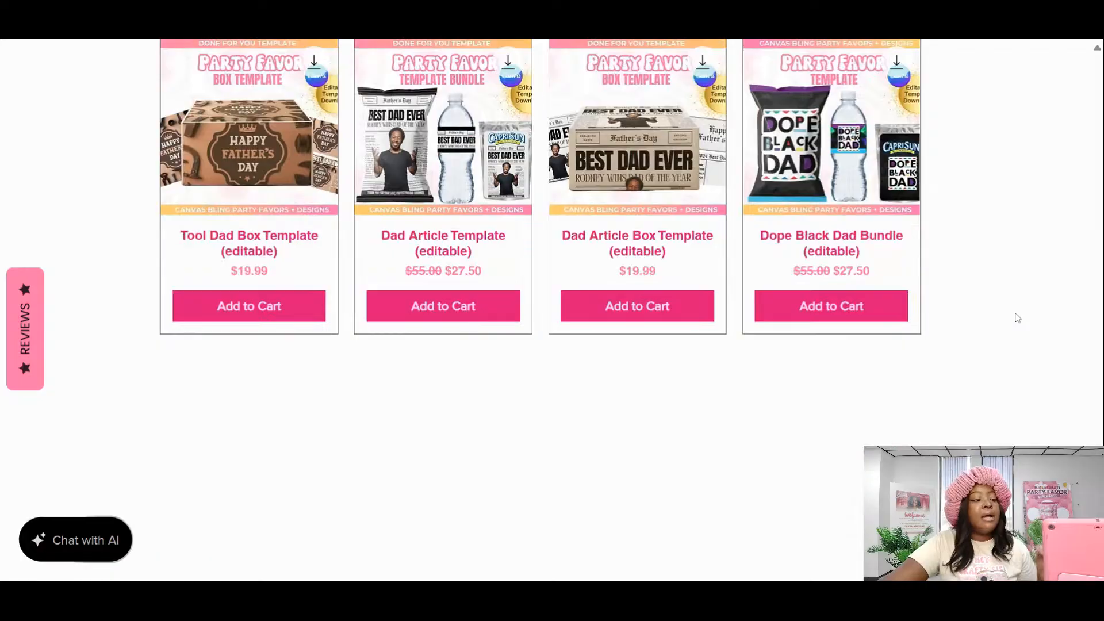
scroll(1018, 318, "down", 7)
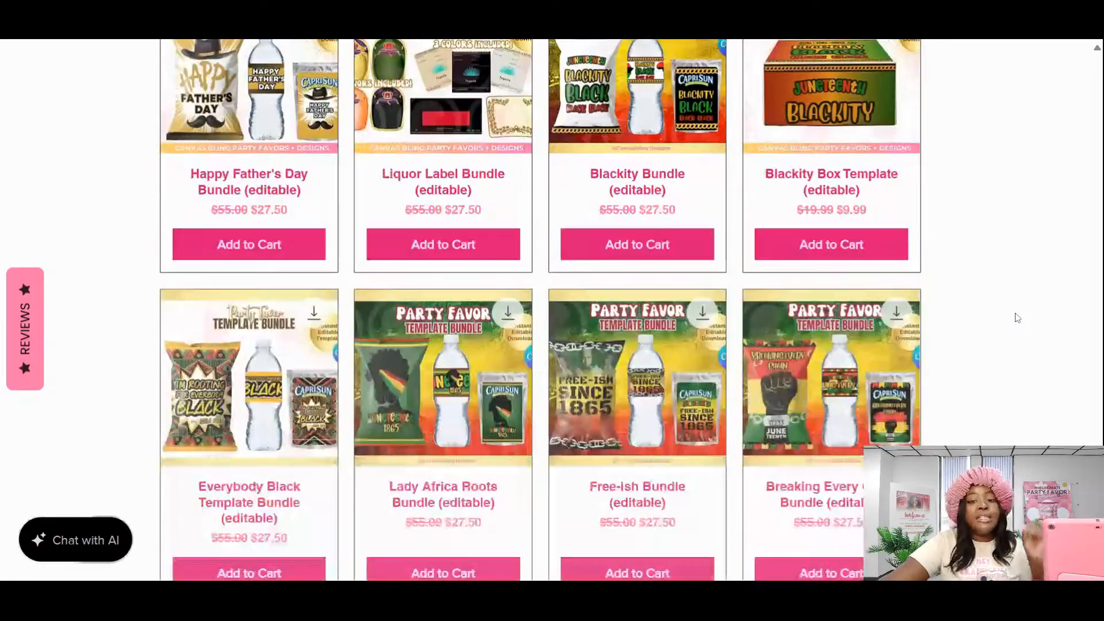
scroll(1018, 318, "down", 7)
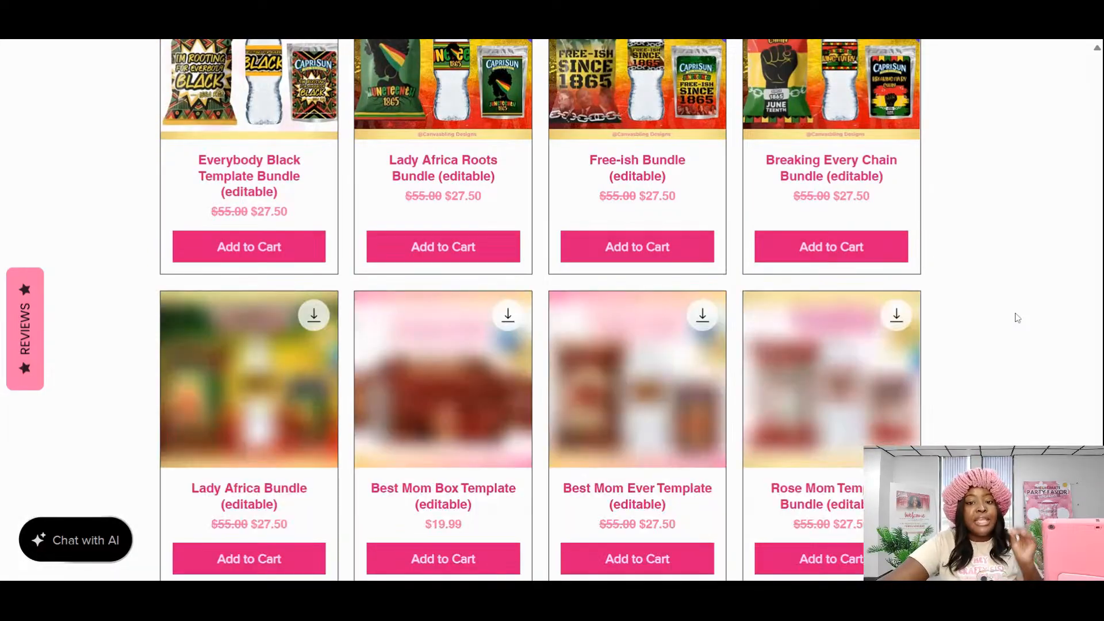
scroll(1018, 318, "down", 7)
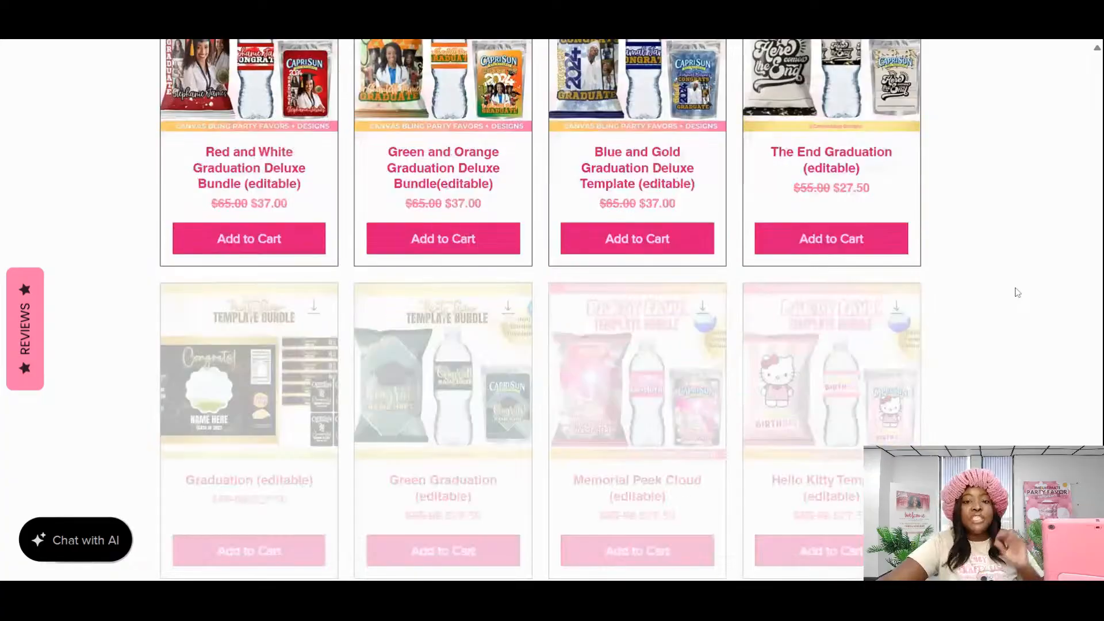
scroll(1015, 292, "up", 20)
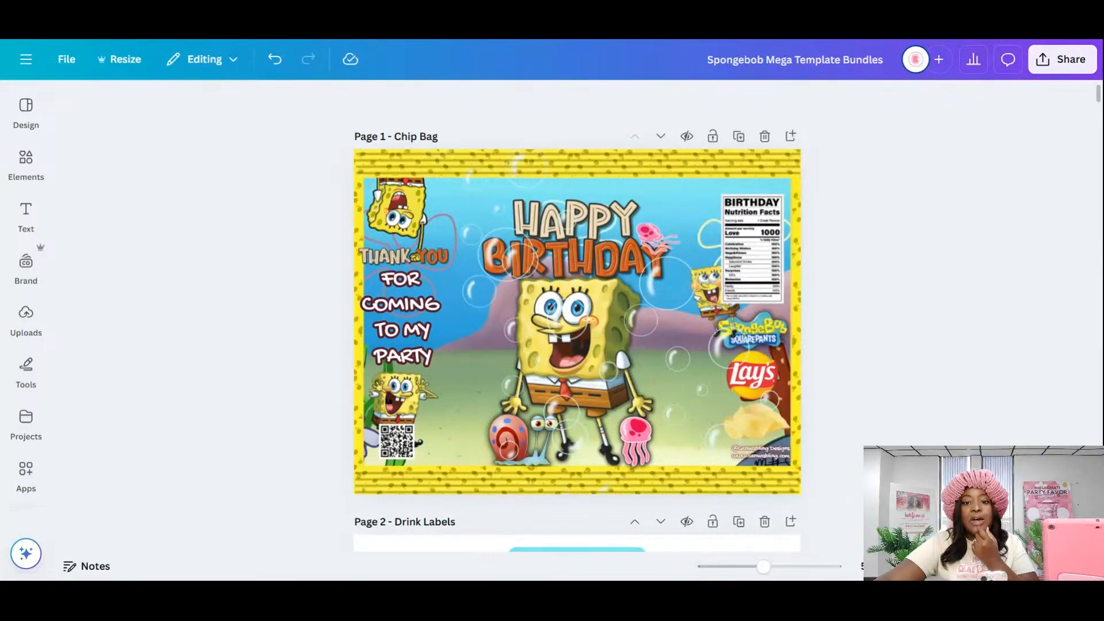
- Show the Spongebob Mega Template Bundles pages as a grid and look through the thumbnails
left_click(1006, 566)
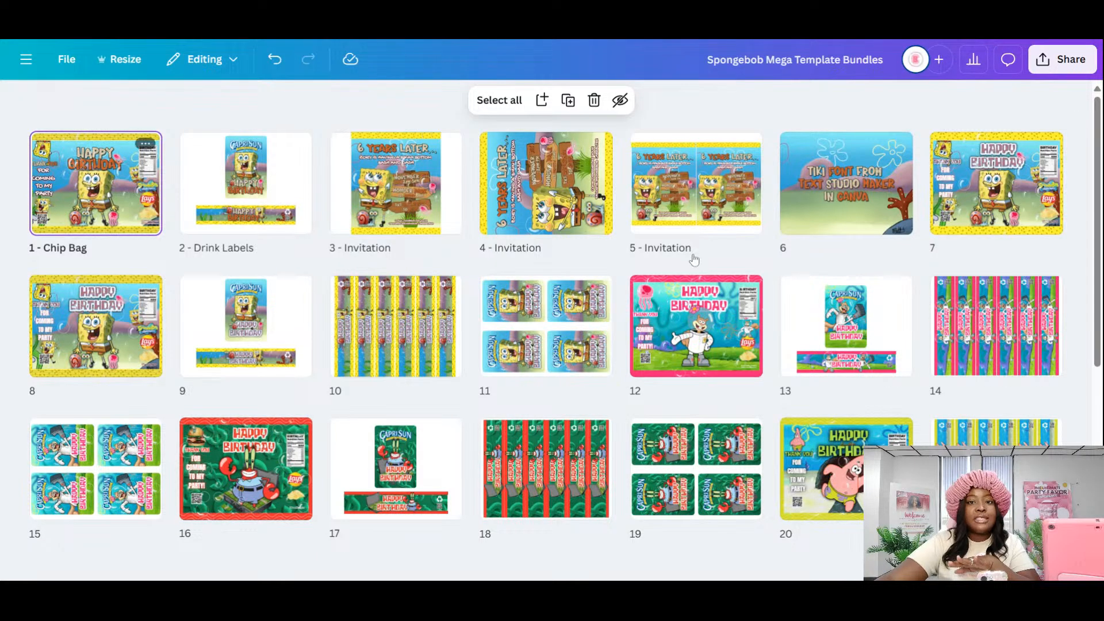
scroll(694, 259, "down", 3)
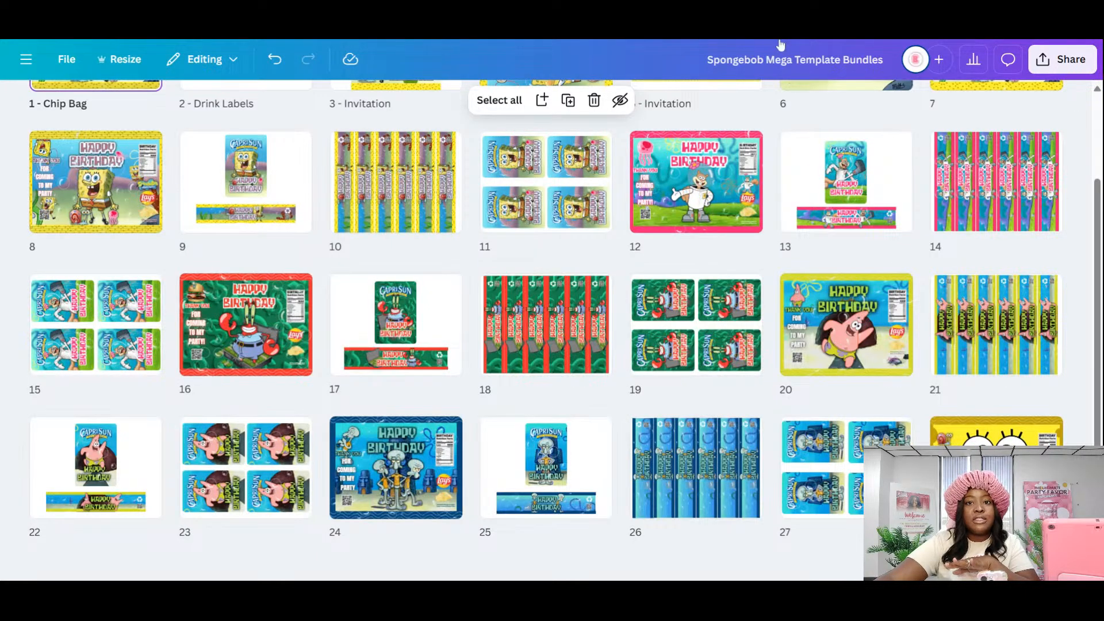
- Look through the Spongebob bundle's page thumbnails down to the last page and return to the first row
scroll(408, 256, "up", 3)
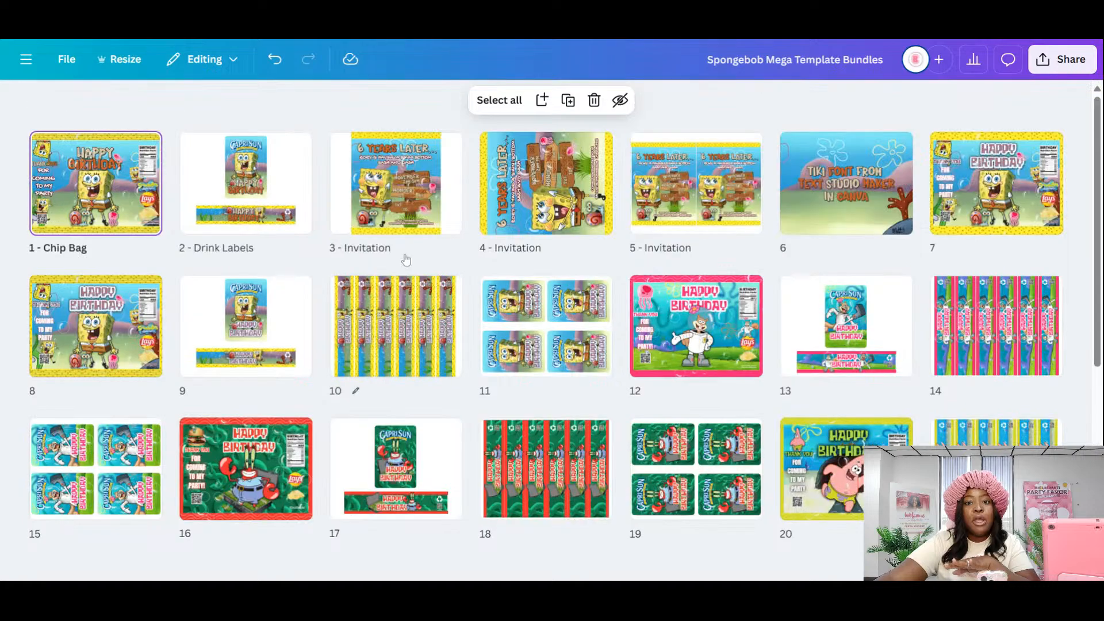
scroll(584, 308, "down", 3)
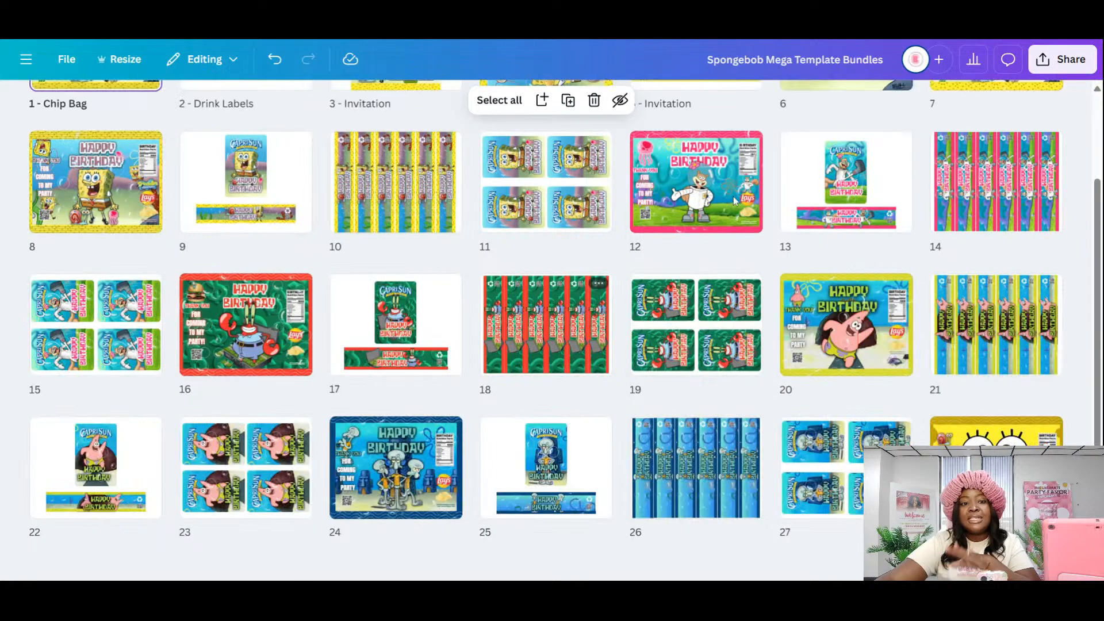
scroll(843, 190, "down", 3)
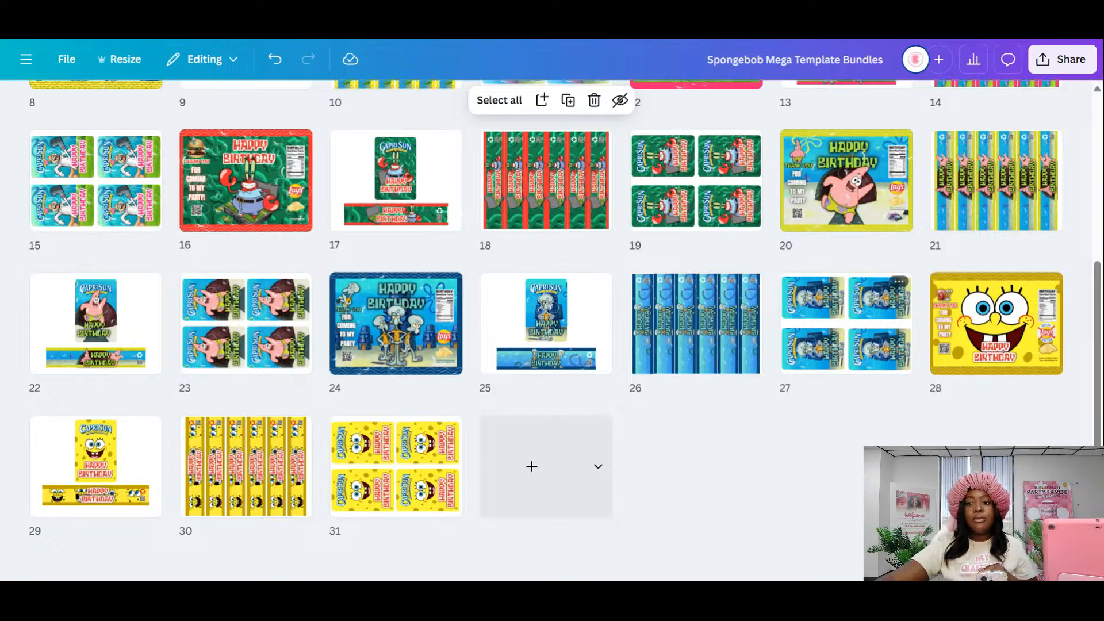
scroll(503, 384, "up", 5)
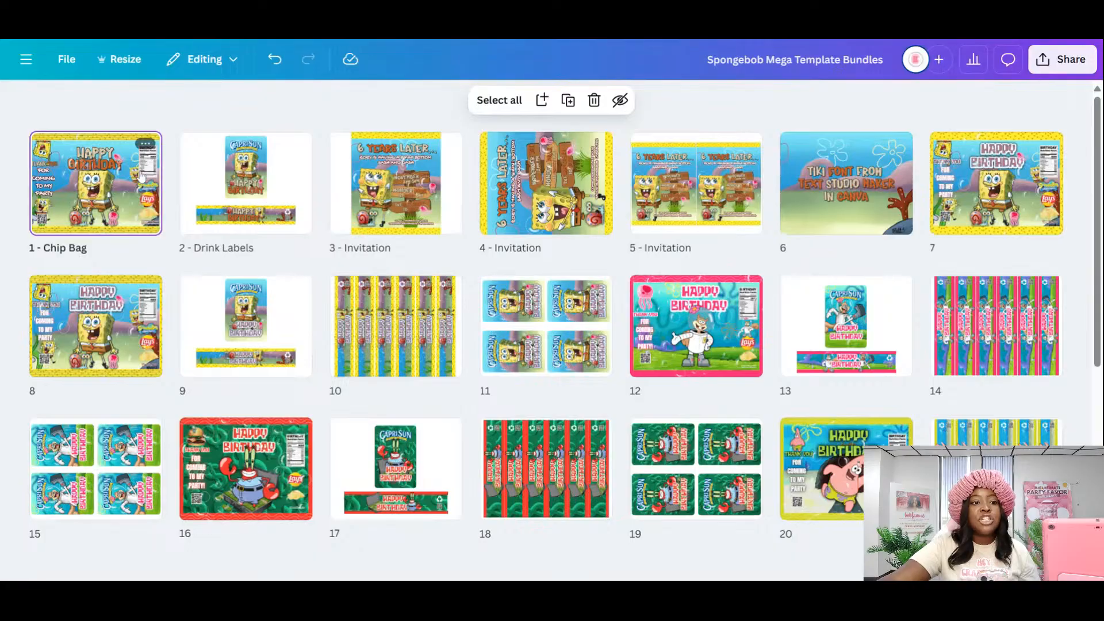
- Open the first Invitation page from the grid and go back up to the Chip Bag page
left_click(429, 198)
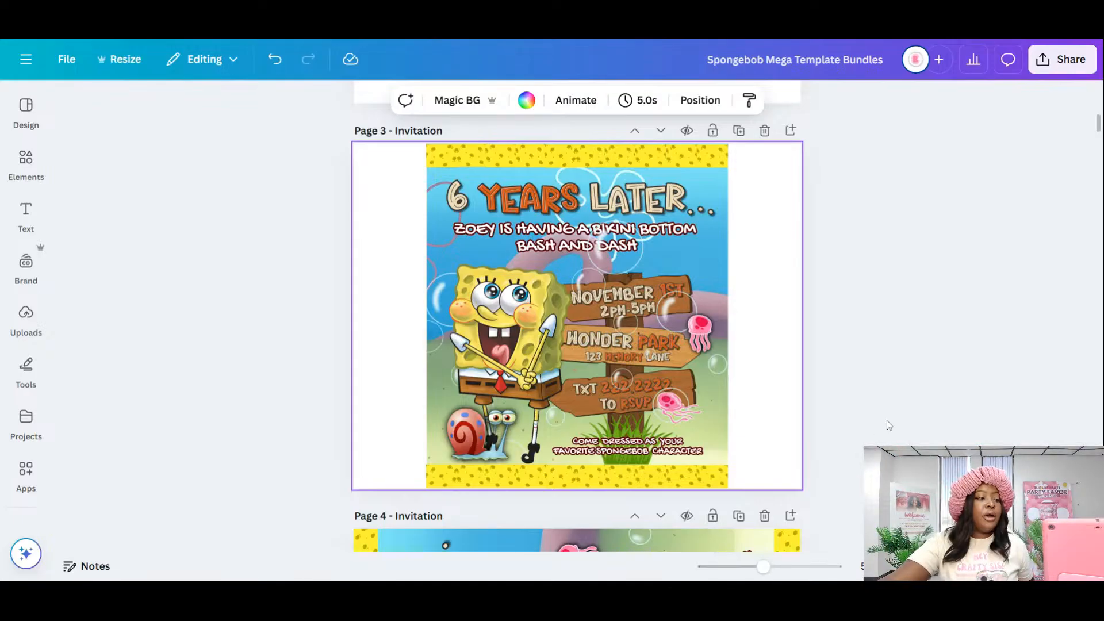
scroll(577, 316, "up", 6)
scroll(356, 446, "up", 6)
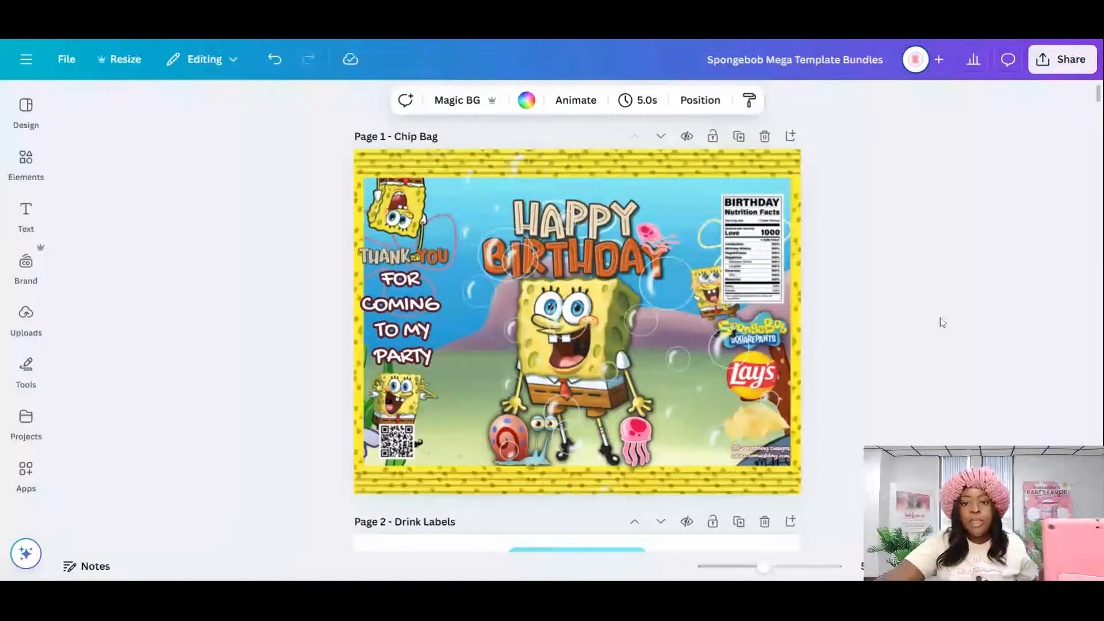
scroll(941, 322, "down", 3)
scroll(942, 323, "up", 3)
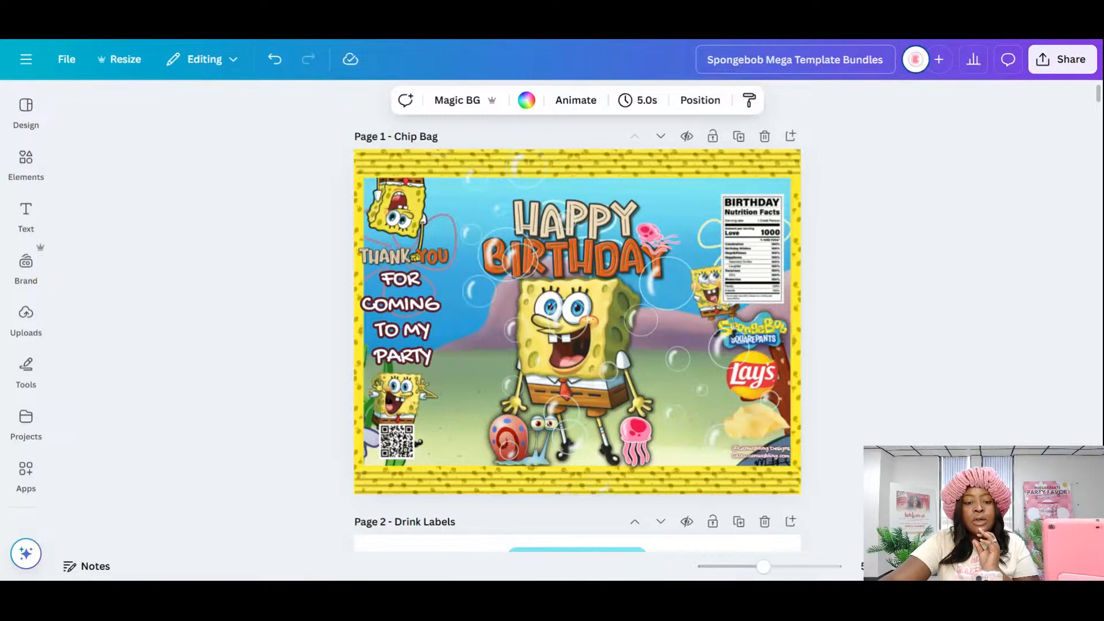
- Duplicate the Chip Bag page at the start of the Spongebob design
scroll(862, 242, "down", 5)
scroll(860, 239, "up", 5)
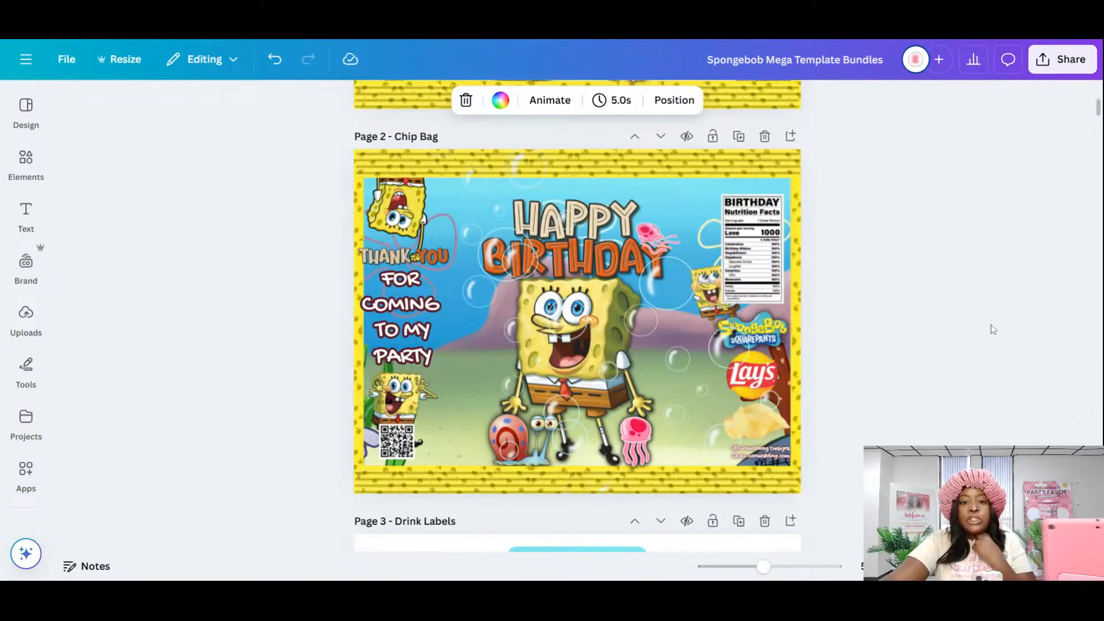
scroll(956, 402, "down", 2)
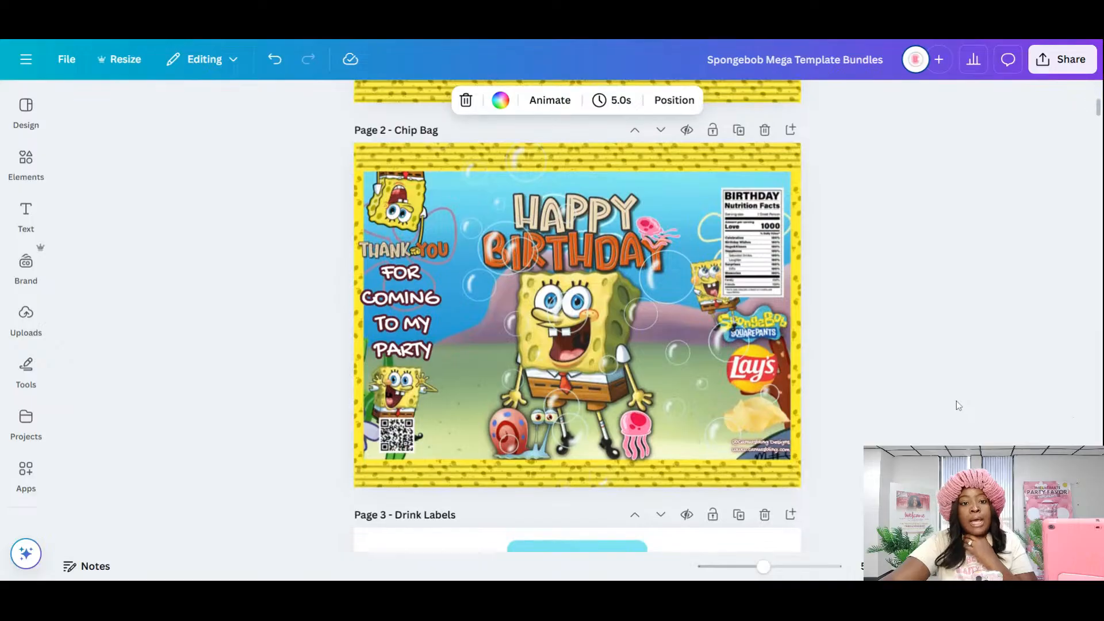
- Show all pages as a grid and open page 7, which holds the note about the Tiki font
left_click(1014, 567)
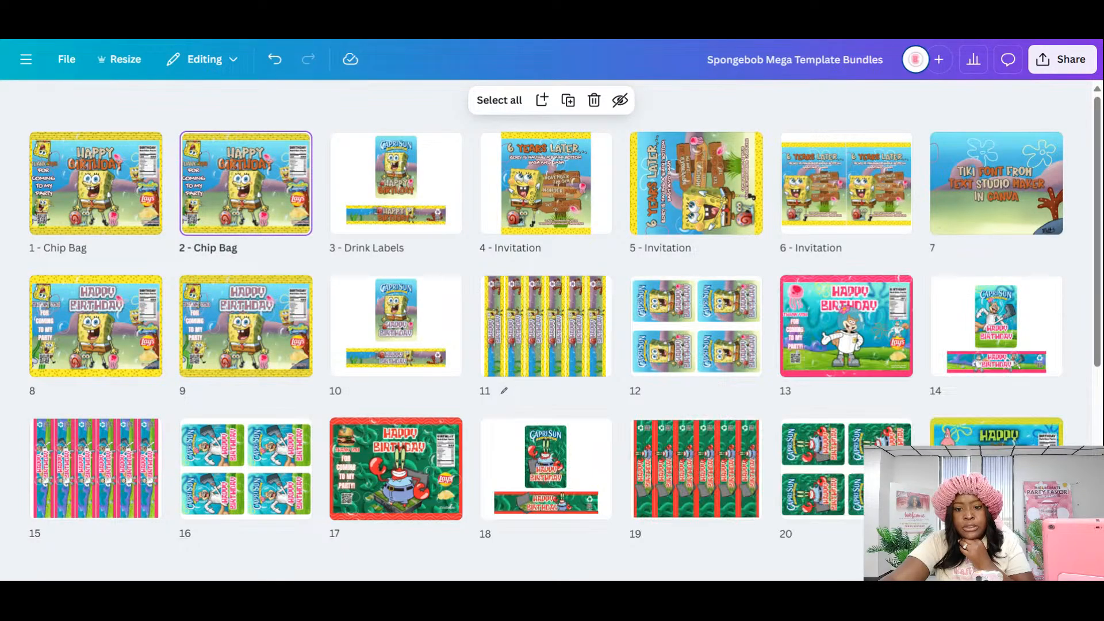
scroll(510, 399, "down", 5)
scroll(510, 399, "up", 5)
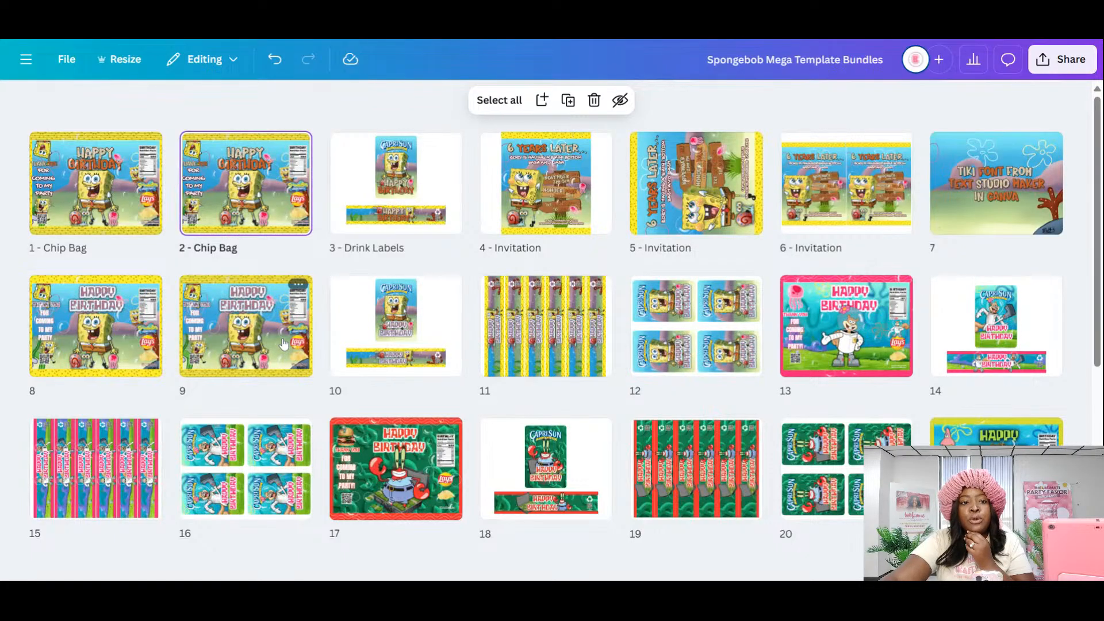
left_click(993, 220)
double_click(993, 219)
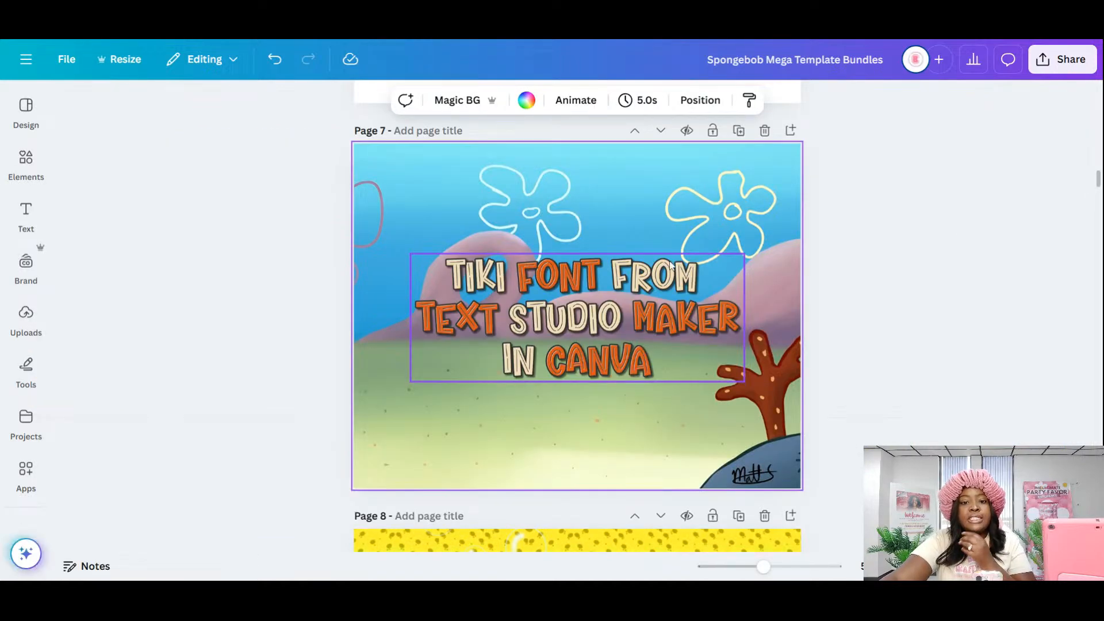
- Return to the duplicated Chip Bag page and open the Text Studio Maker app
scroll(690, 281, "up", 20)
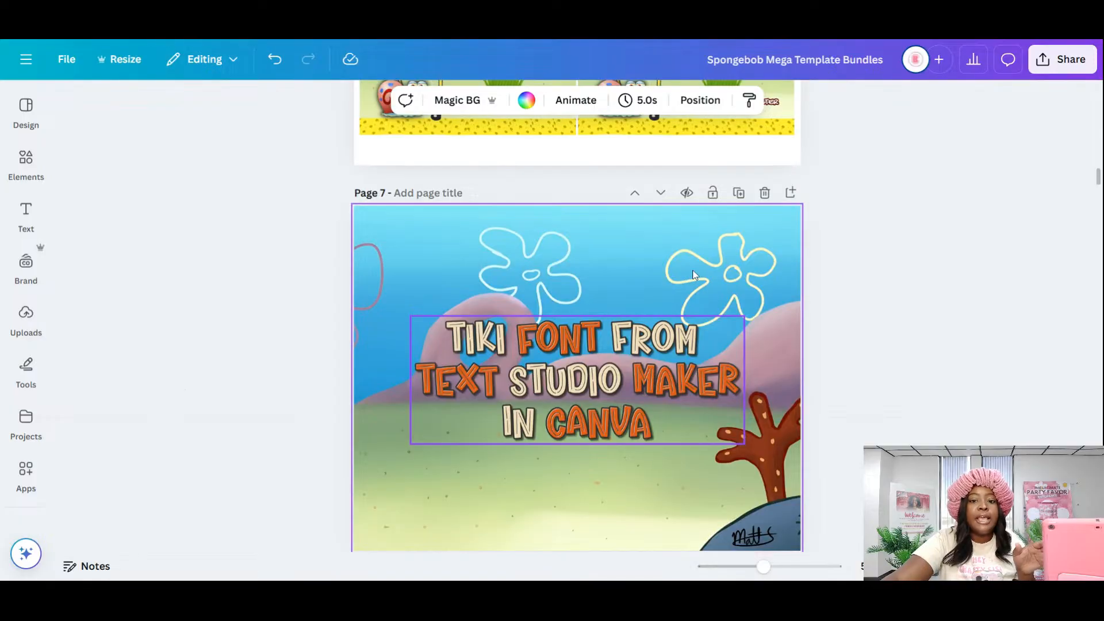
scroll(719, 197, "up", 10)
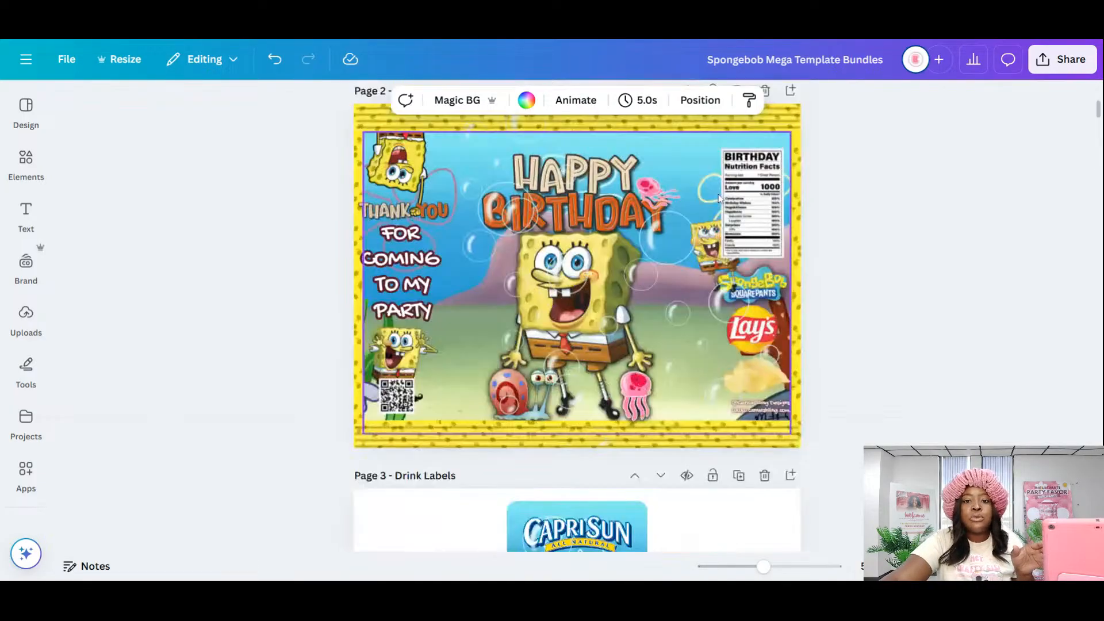
scroll(719, 198, "down", 5)
scroll(719, 198, "up", 1)
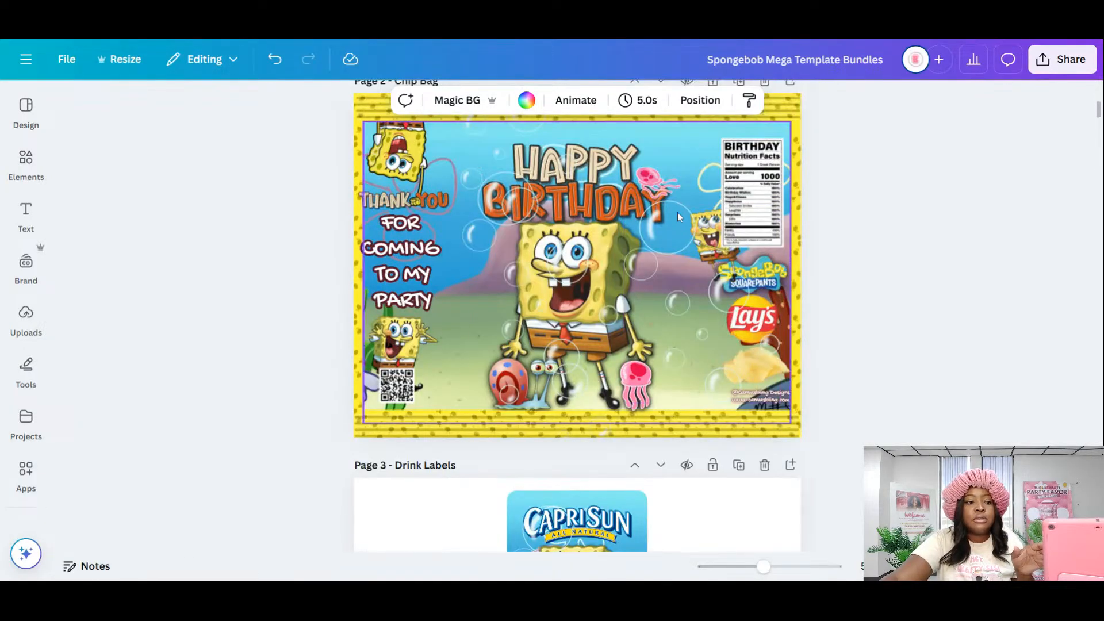
scroll(27, 322, "down", 6)
scroll(26, 345, "down", 10)
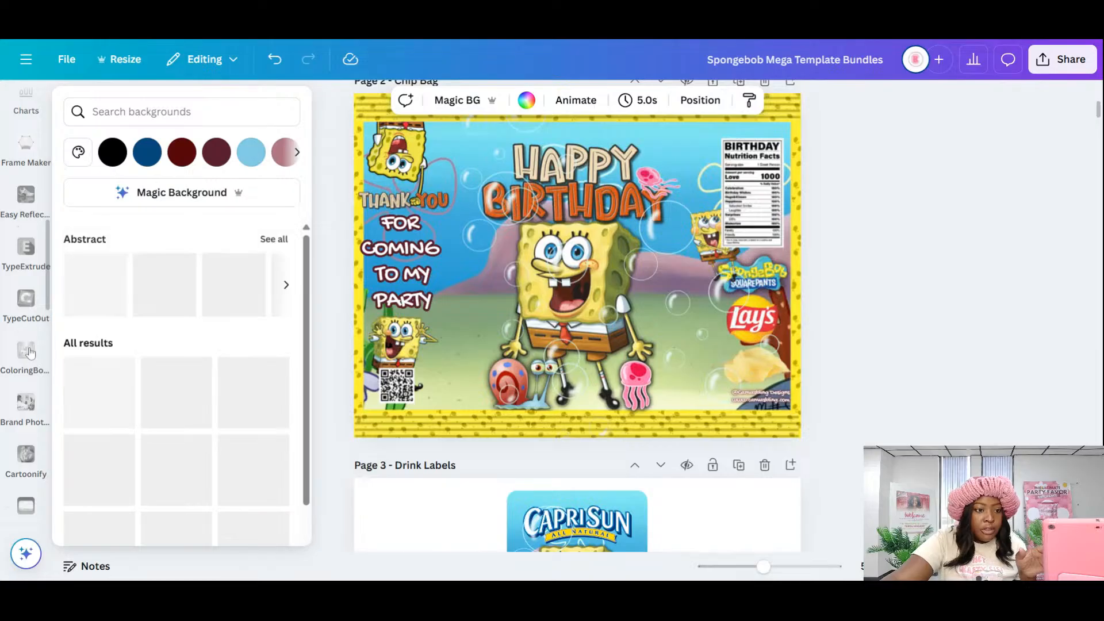
scroll(19, 415, "down", 2)
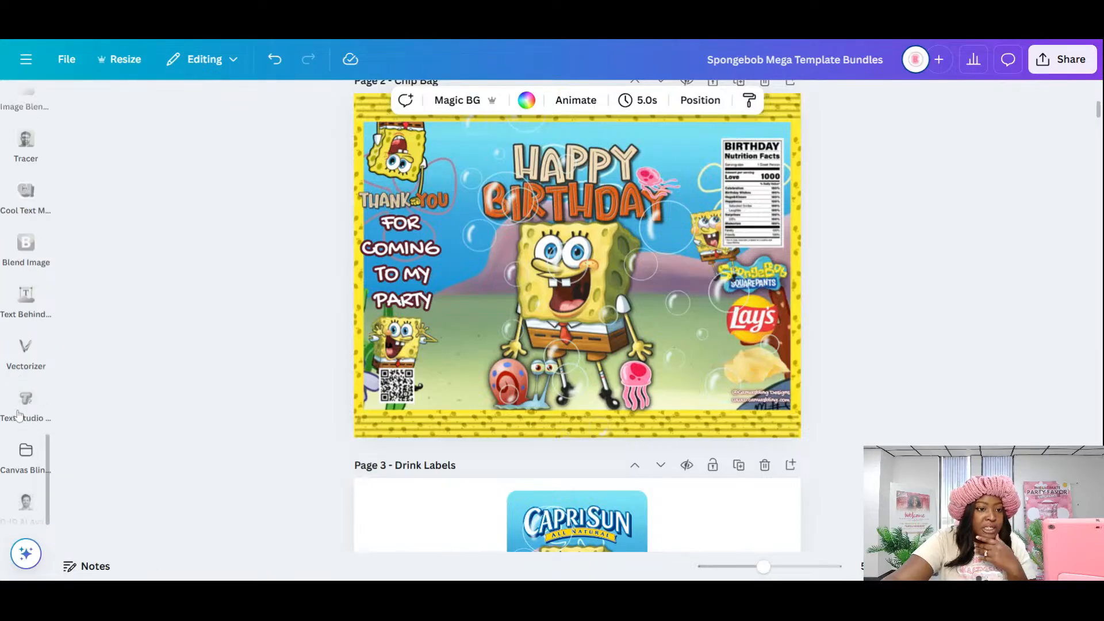
left_click(26, 406)
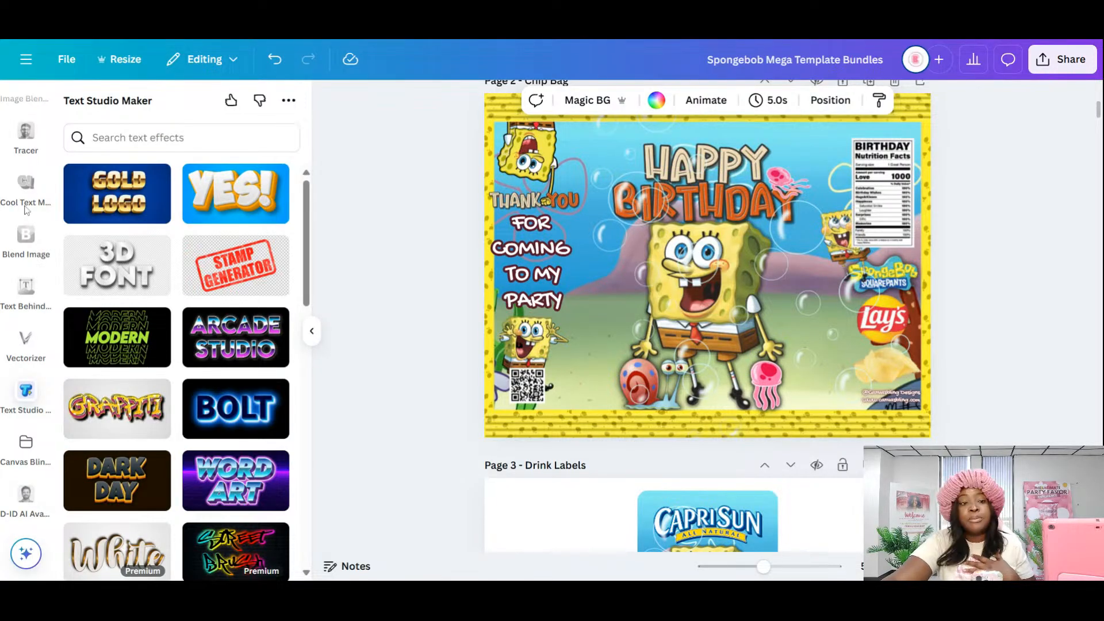
- Search the text effects for "tiki" and open the premium Tiki Font effect
scroll(184, 369, "down", 6)
scroll(205, 321, "up", 6)
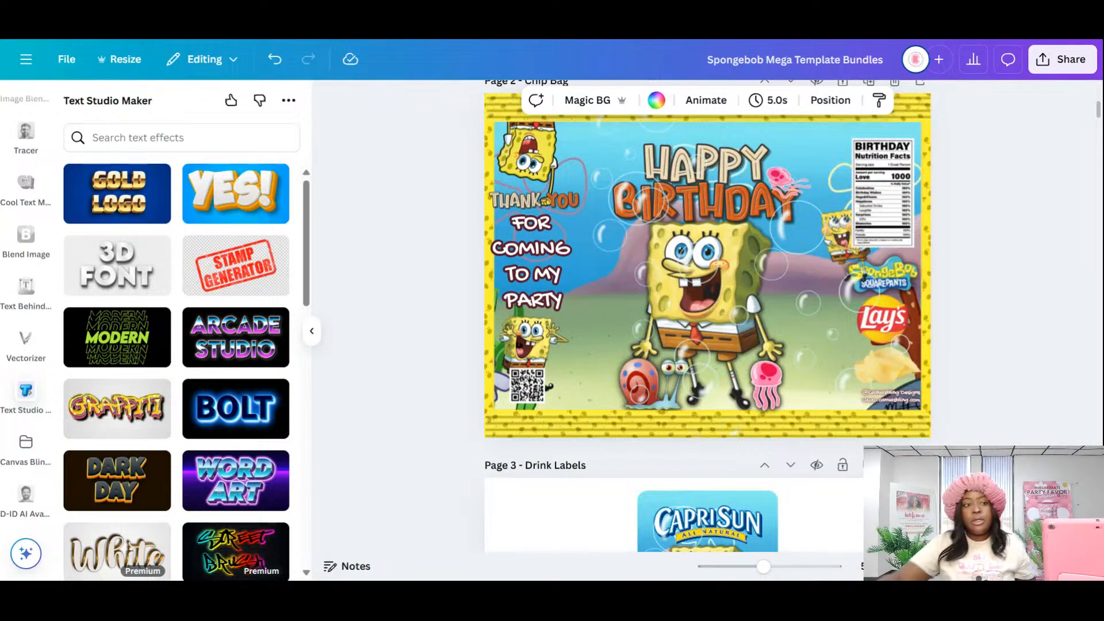
left_click(93, 138)
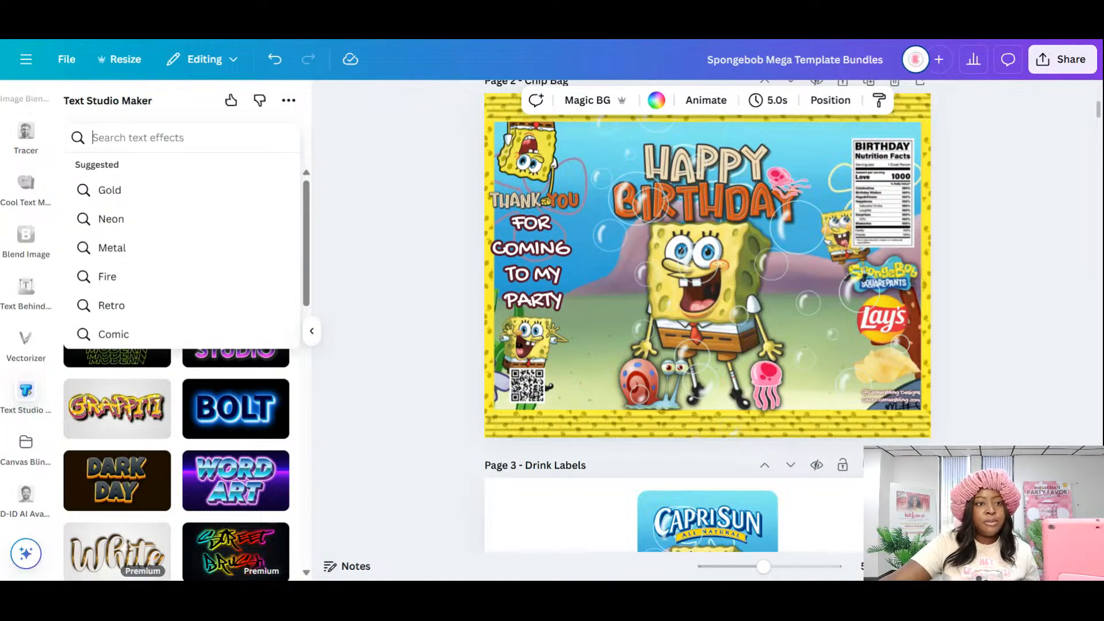
type("tiki")
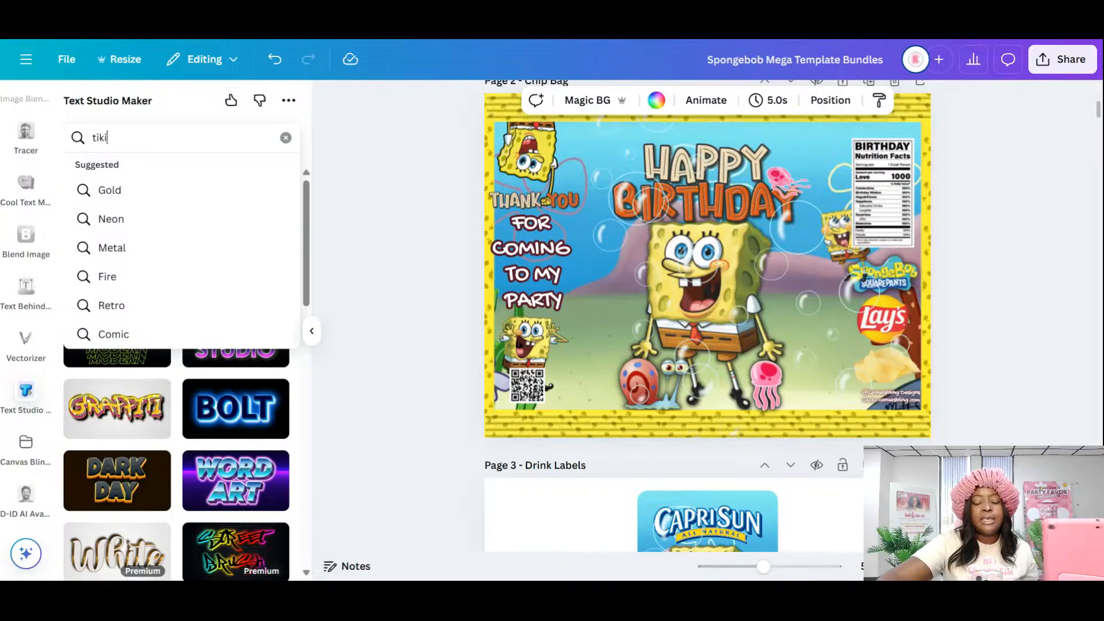
key("Return")
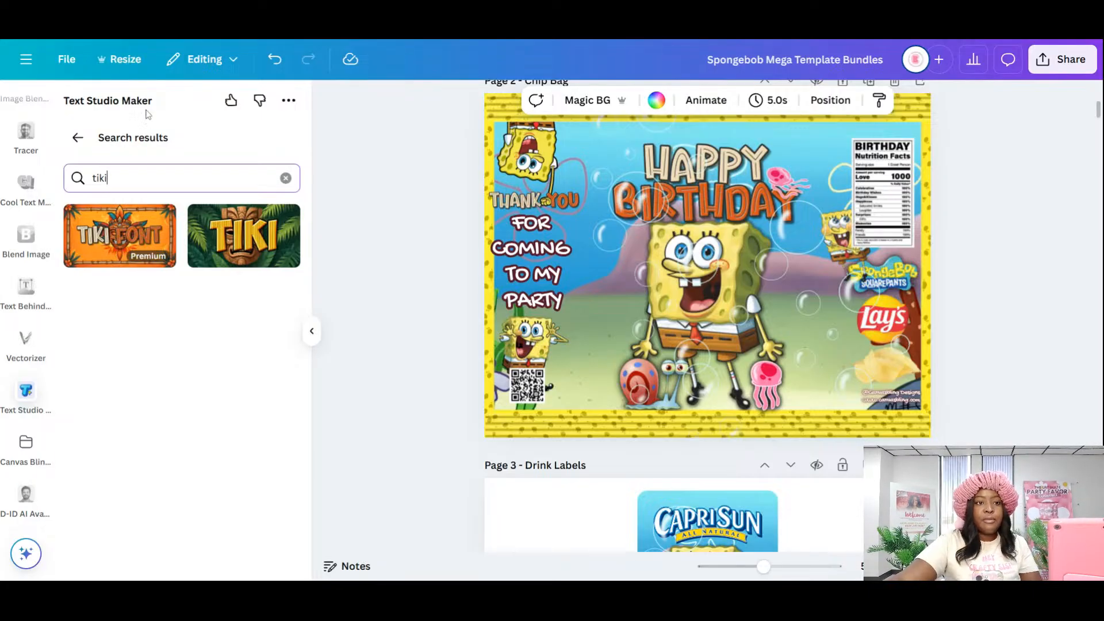
left_click(115, 220)
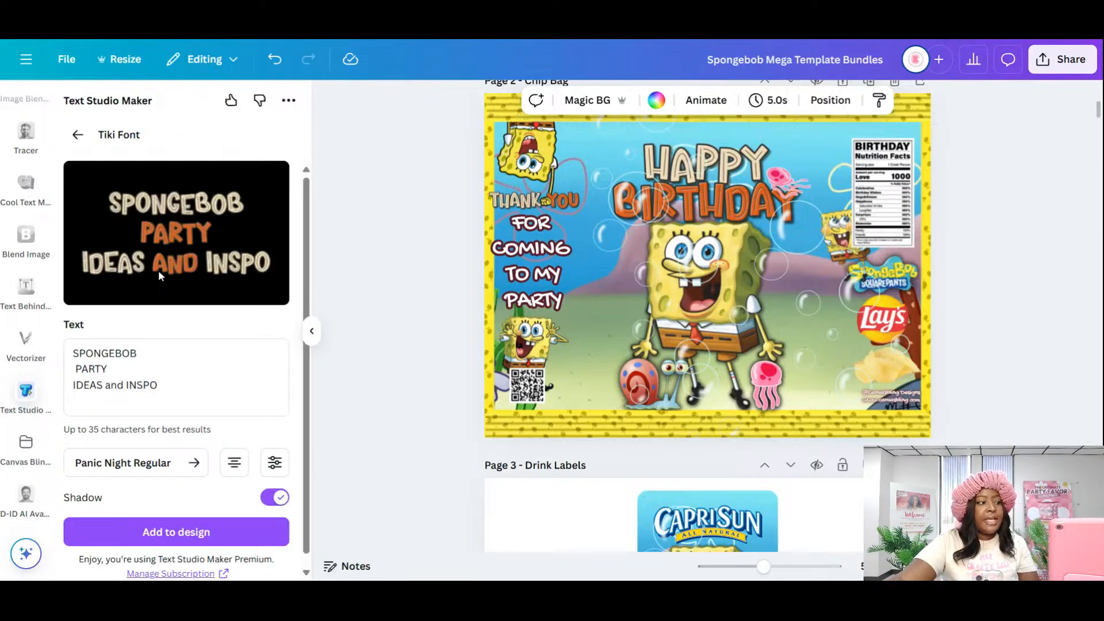
- Add the child's name in Tiki Font to the duplicated Chip Bag, about 3.79 in wide, across SpongeBob's lower body
left_click_drag(177, 382, 43, 338)
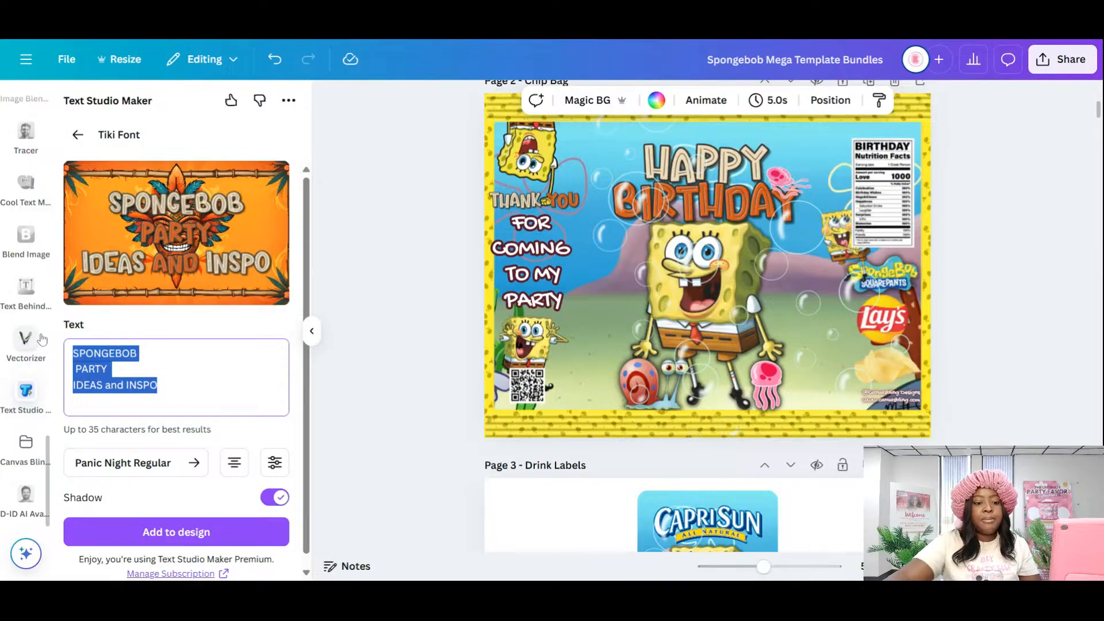
type("zo")
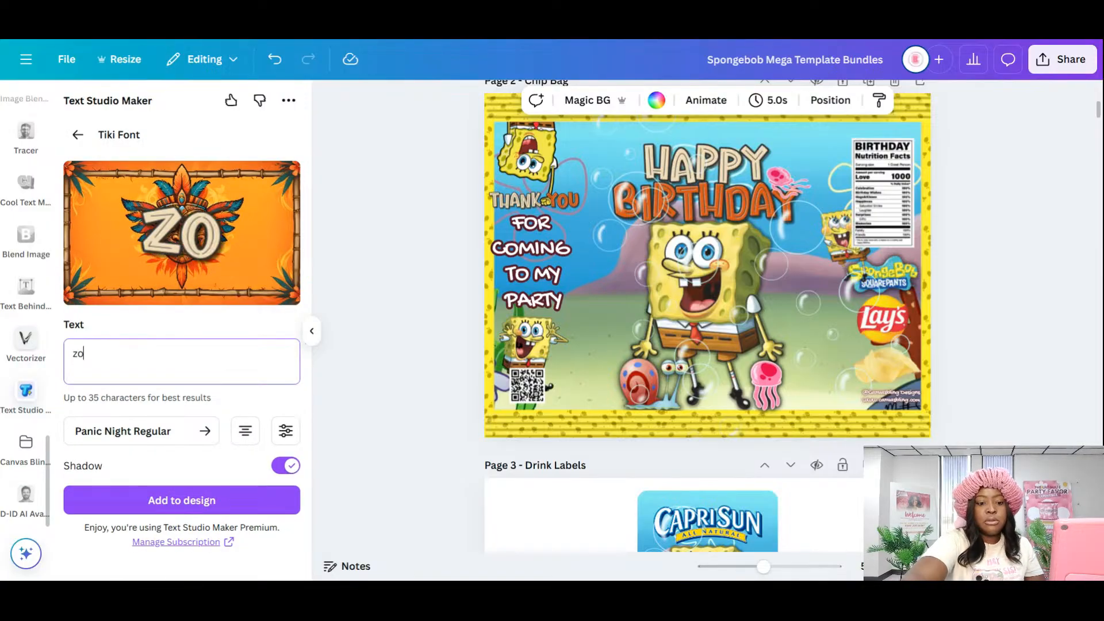
type("ey")
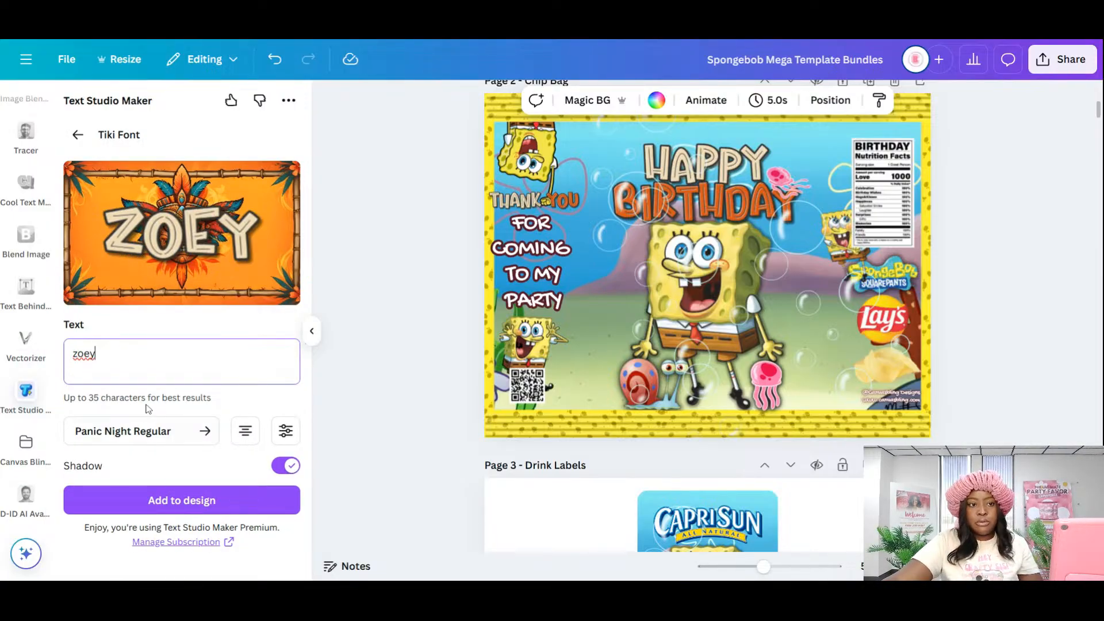
left_click(199, 502)
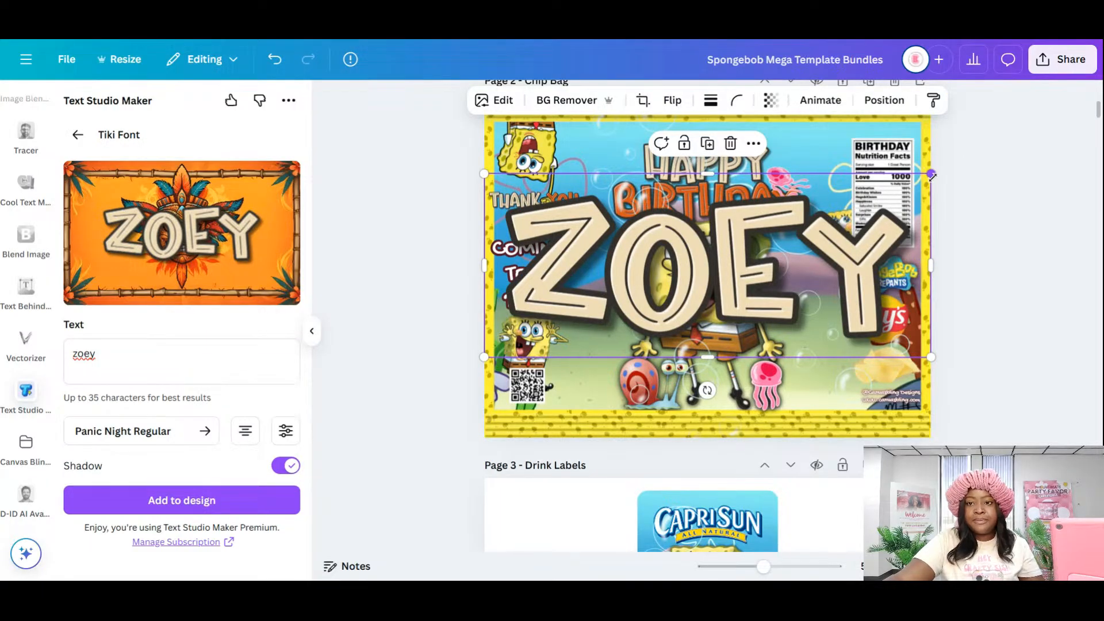
left_click_drag(931, 173, 792, 425)
left_click_drag(722, 364, 705, 363)
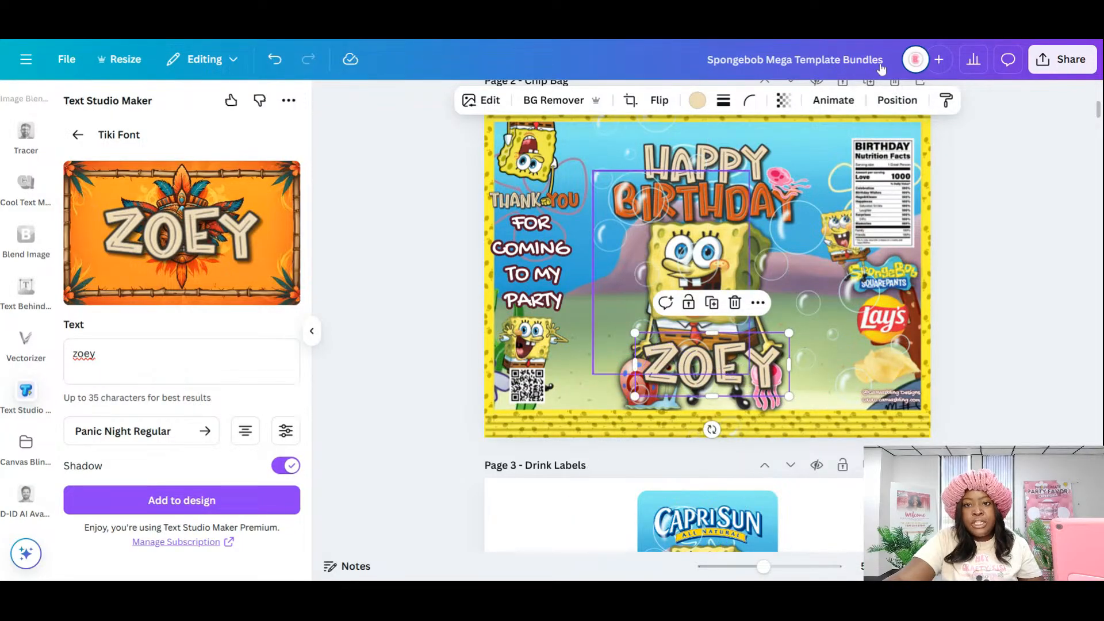
- Send the name graphic backward until it sits behind the snail and the jellyfish
left_click(897, 100)
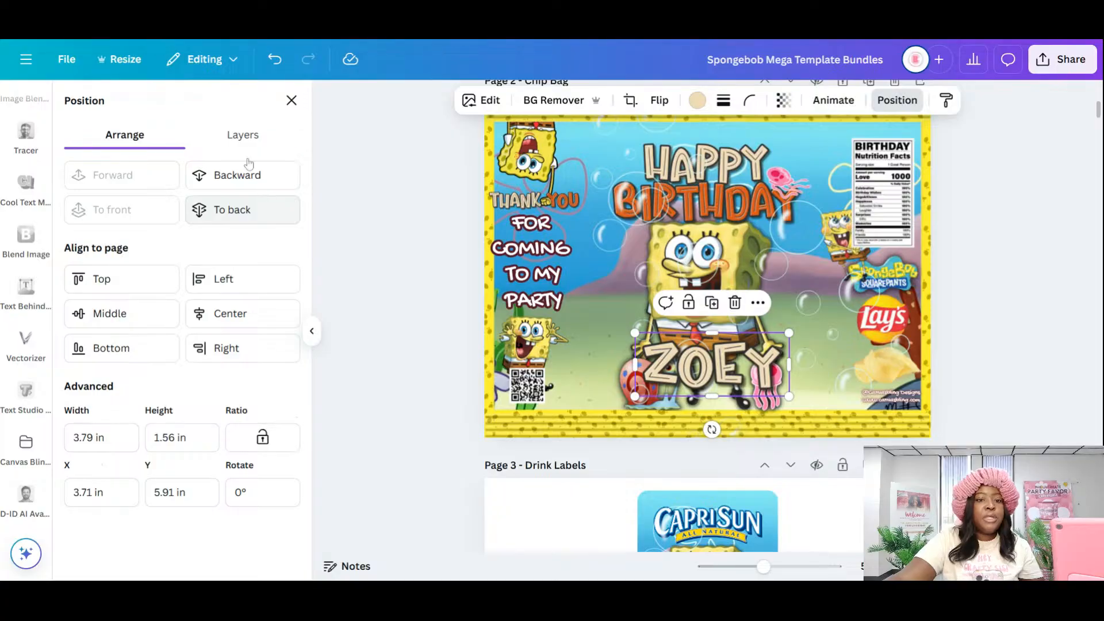
left_click(245, 181)
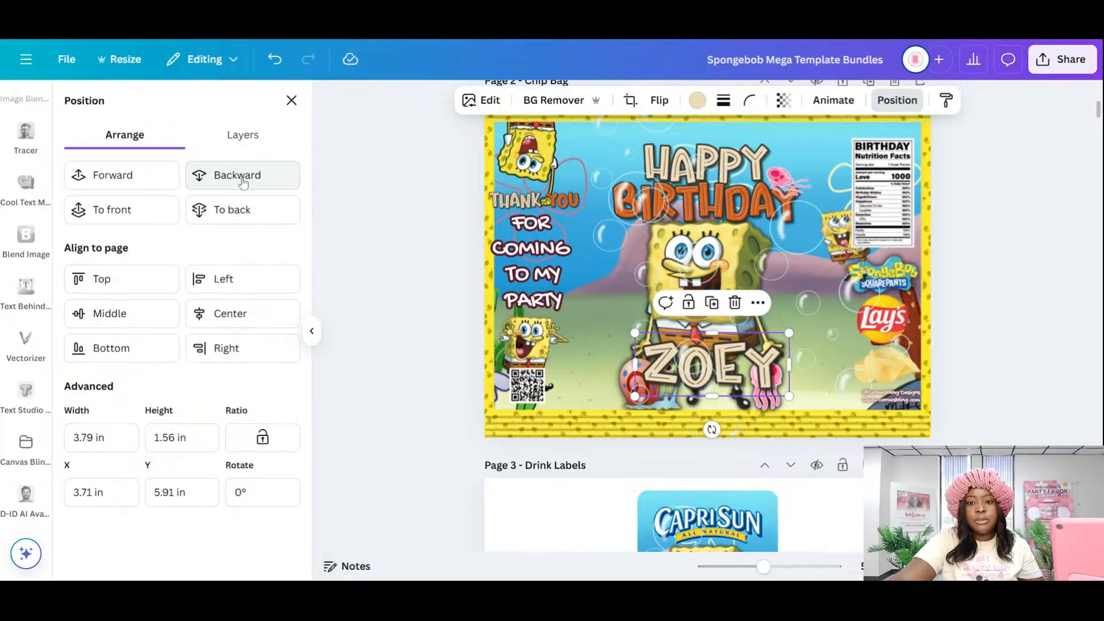
left_click(243, 182)
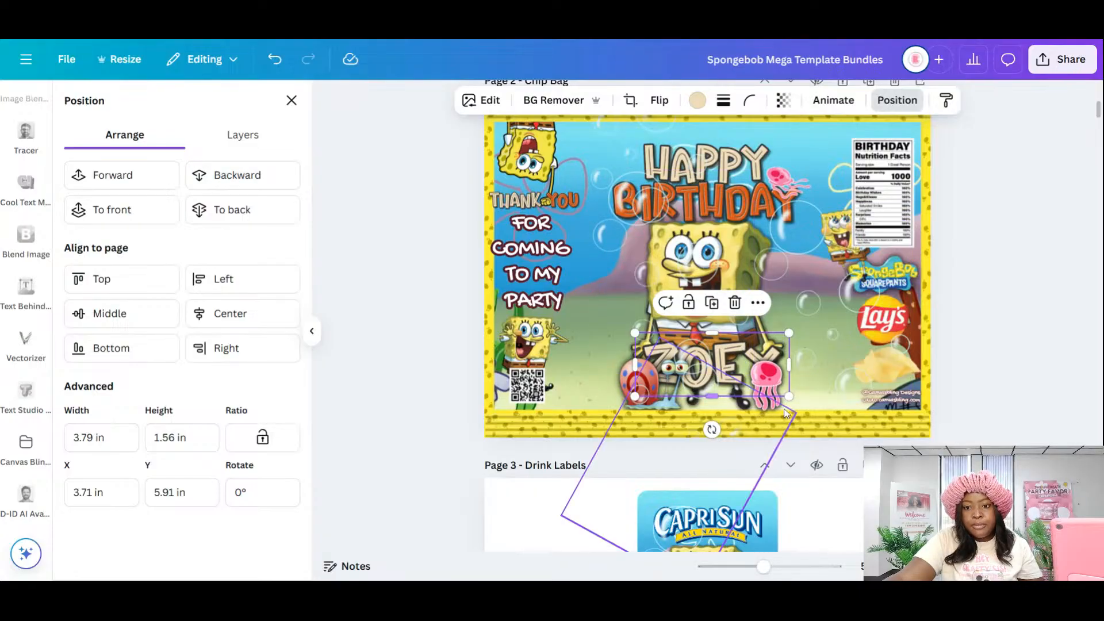
- Shift the lower jellyfish inward to X about 6.04 in and the snail outward to X about 2.99 in
left_click(784, 406)
left_click_drag(784, 406, 790, 405)
left_click_drag(790, 406, 760, 439)
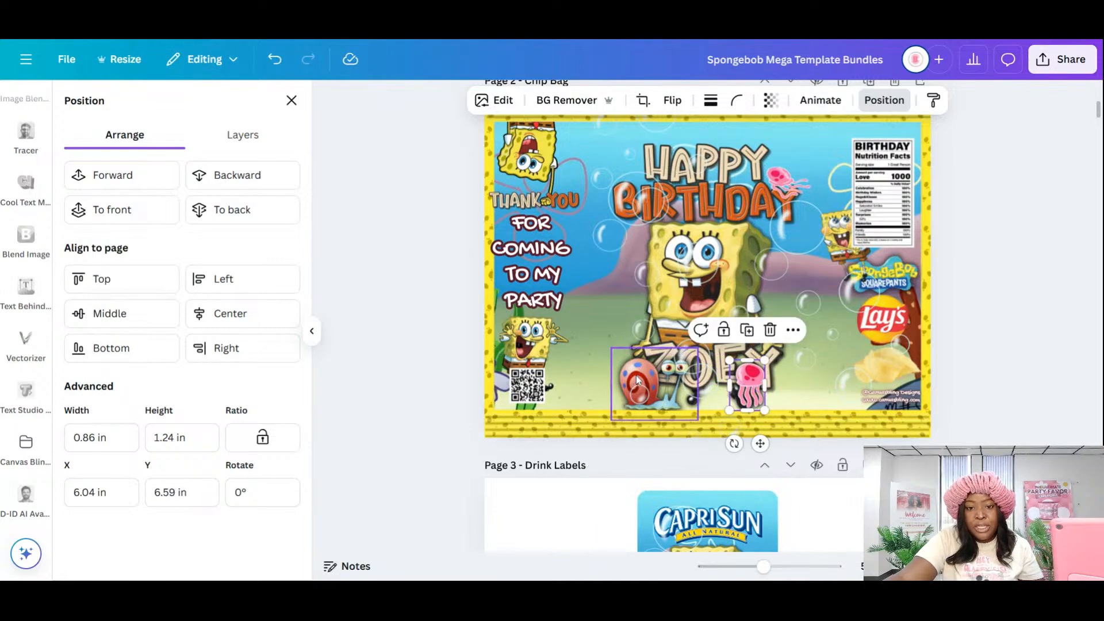
left_click(619, 386)
mouse_move(618, 386)
left_mouse_down()
mouse_move(599, 387)
mouse_move(611, 387)
left_mouse_up()
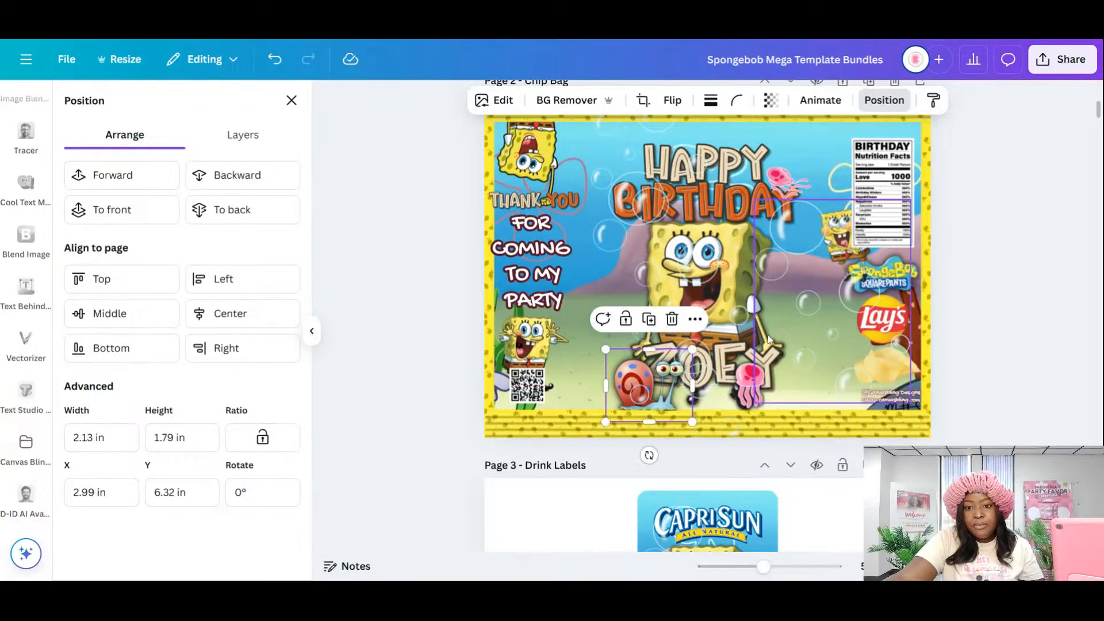
- Move the bubble overlays covering the name up and away from it
left_click_drag(714, 397, 580, 339)
left_click(716, 349)
left_click_drag(715, 348, 692, 274)
- Enlarge the name to about 4.47 in wide, centre it under SpongeBob's face, and reposition a bubble overlay over the character
left_click(716, 365)
left_click_drag(716, 364, 715, 357)
left_click_drag(789, 384, 817, 396)
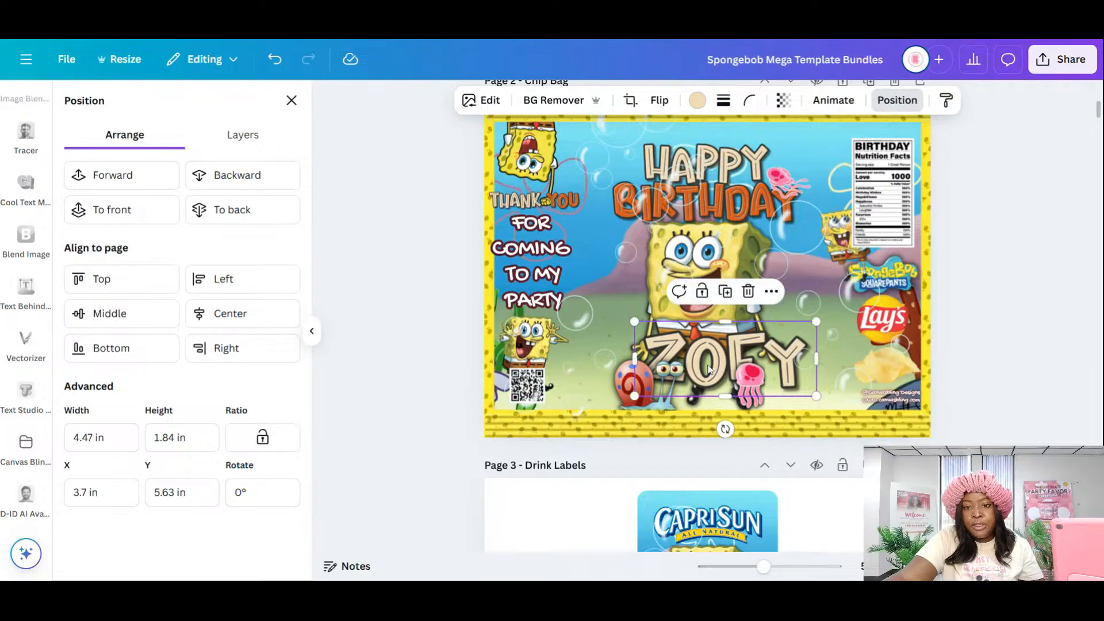
left_click_drag(718, 363, 697, 348)
left_click_drag(636, 216, 725, 415)
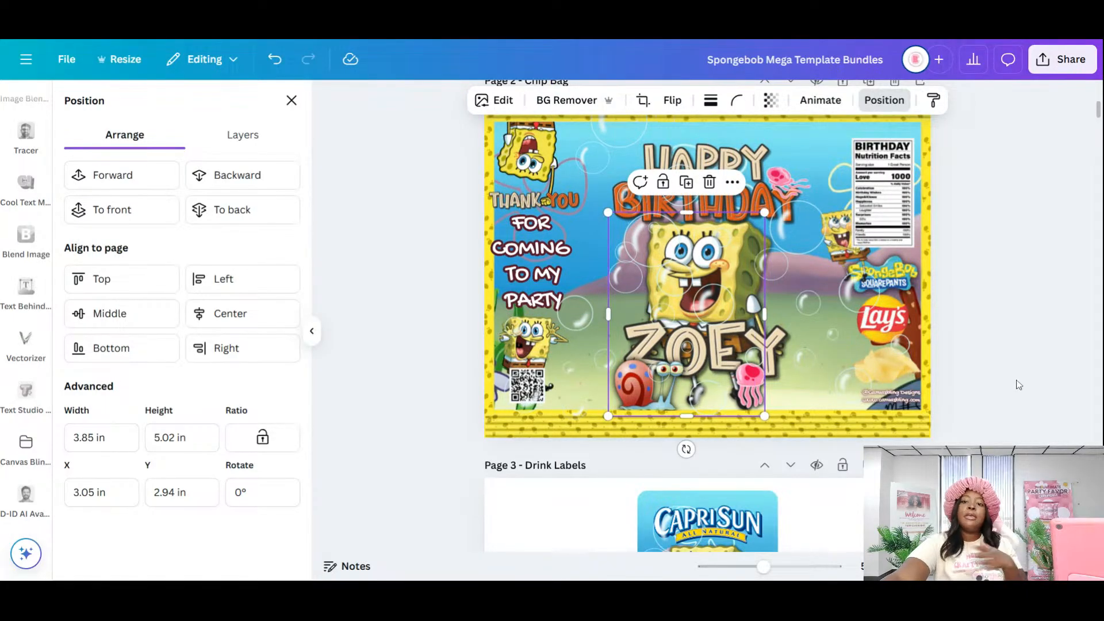
- Nudge the HAPPY BIRTHDAY heading up on the chip bag and move the upper jellyfish up beside the end of the heading
left_click(1049, 260)
scroll(1051, 258, "up", 1)
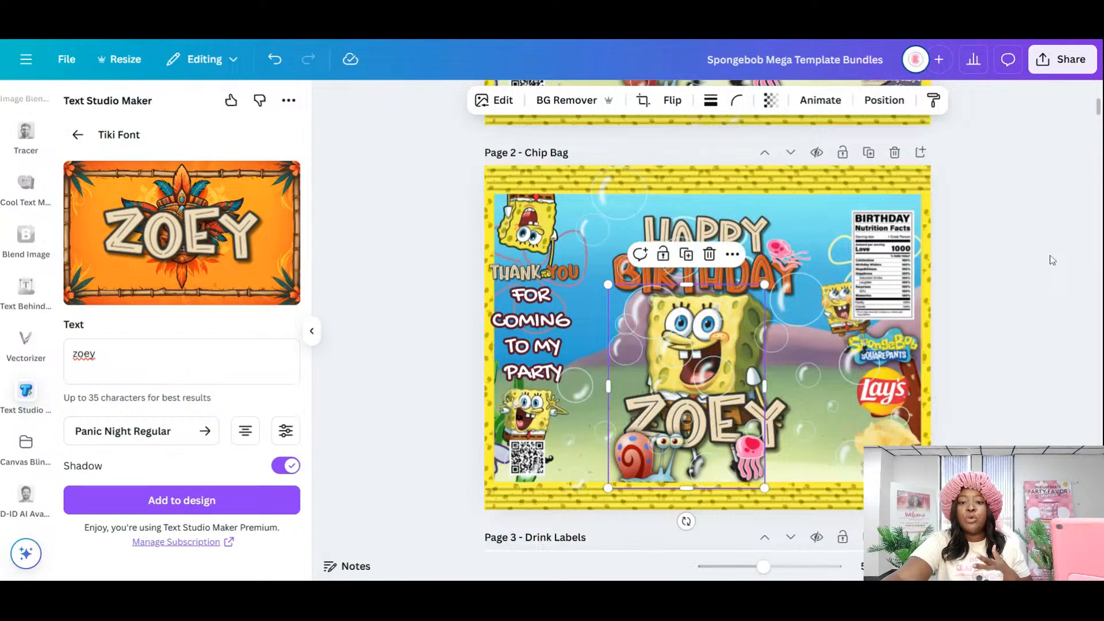
left_click(752, 237)
left_click_drag(751, 236, 752, 228)
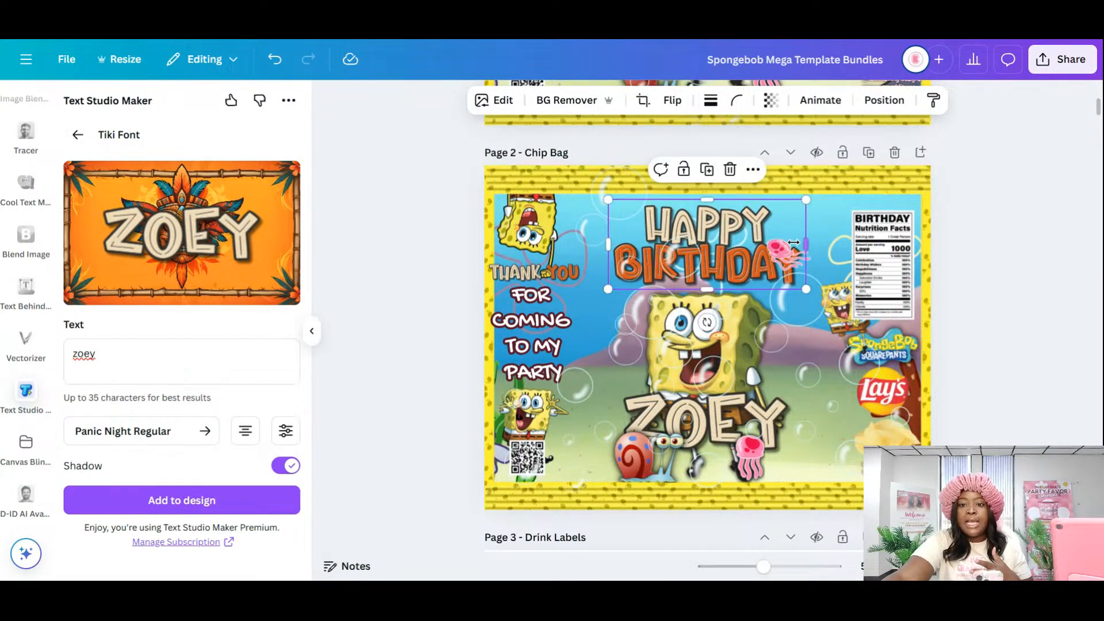
left_click(788, 266)
left_click_drag(789, 260, 797, 247)
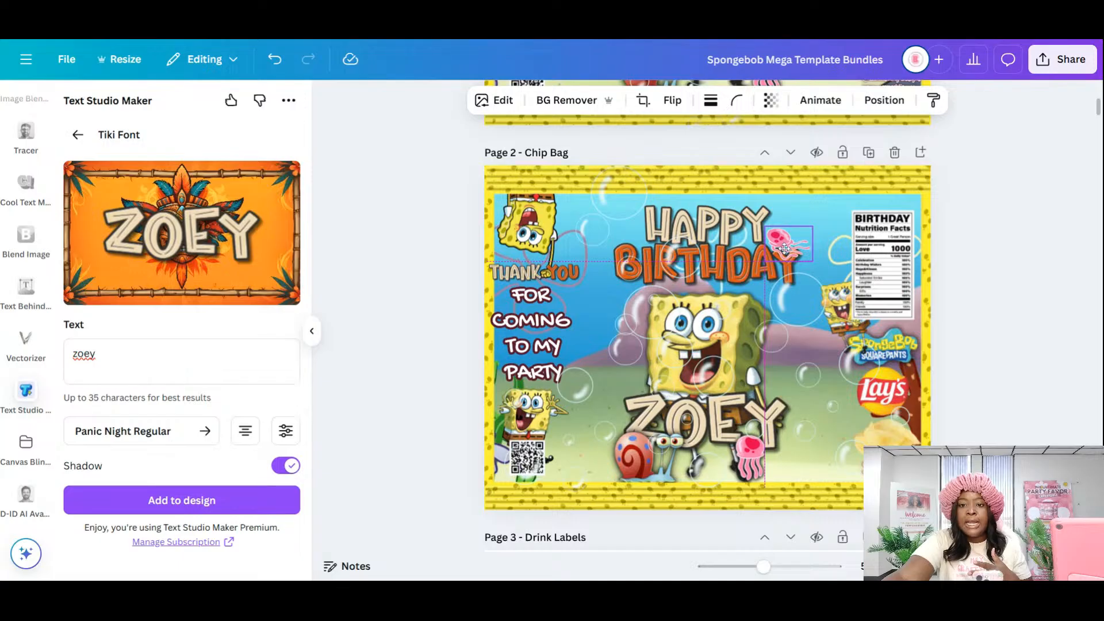
- Move the bubble overlay covering SpongeBob outward and raise the SpongeBob figure closer to the HAPPY BIRTHDAY heading
left_click(739, 324)
left_click_drag(739, 330, 668, 353)
left_click(744, 318)
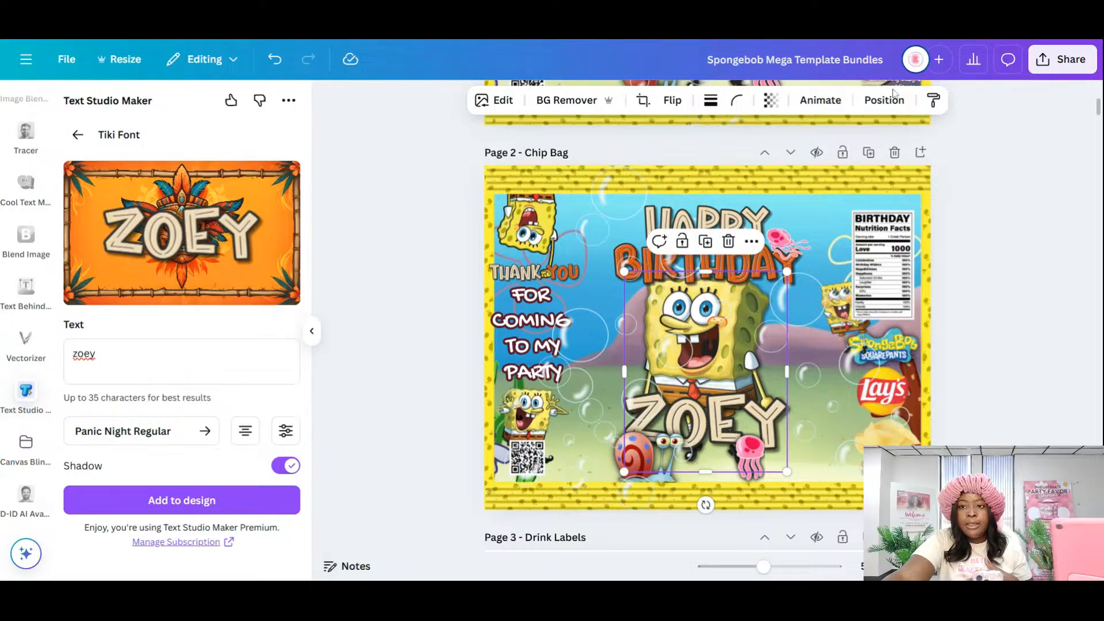
- Send the HAPPY BIRTHDAY heading backward in the chip bag's layer order
left_click(757, 220)
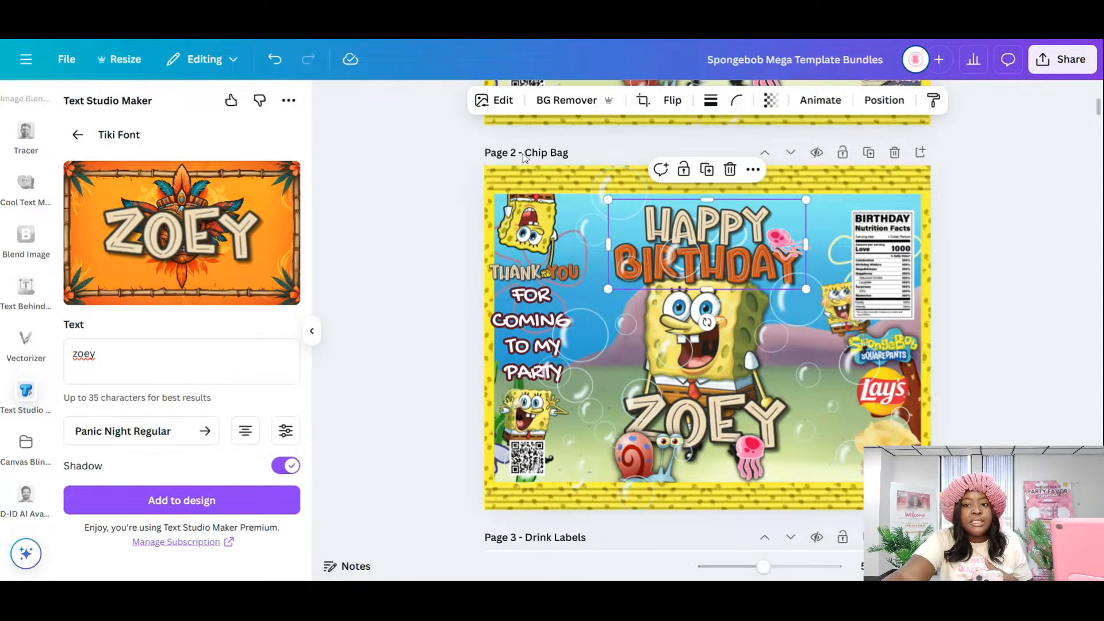
left_click(884, 100)
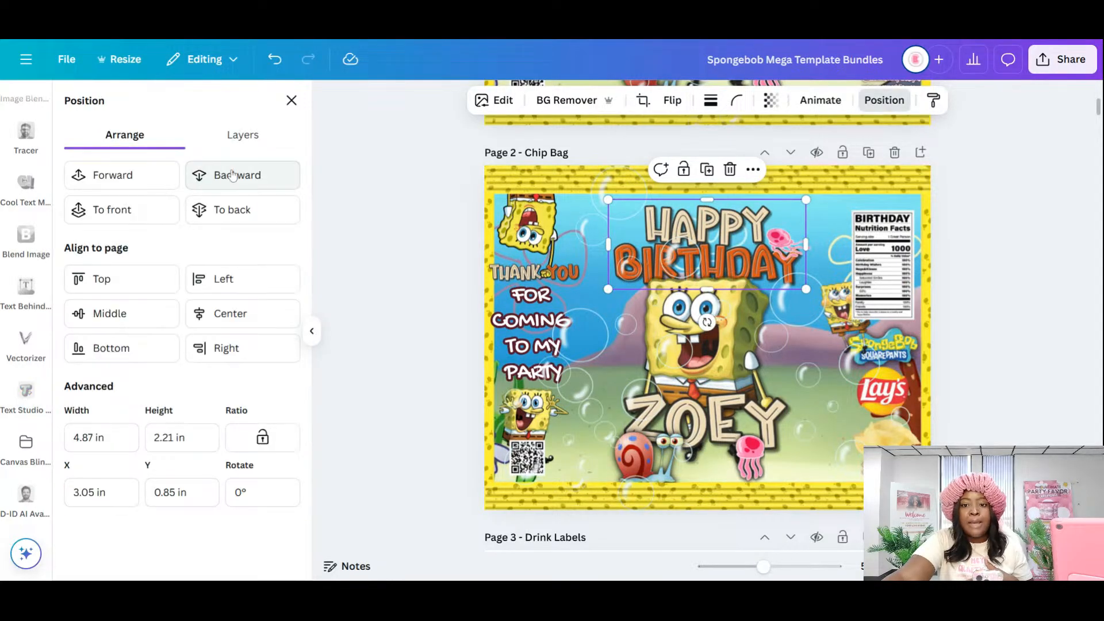
left_click(1028, 350)
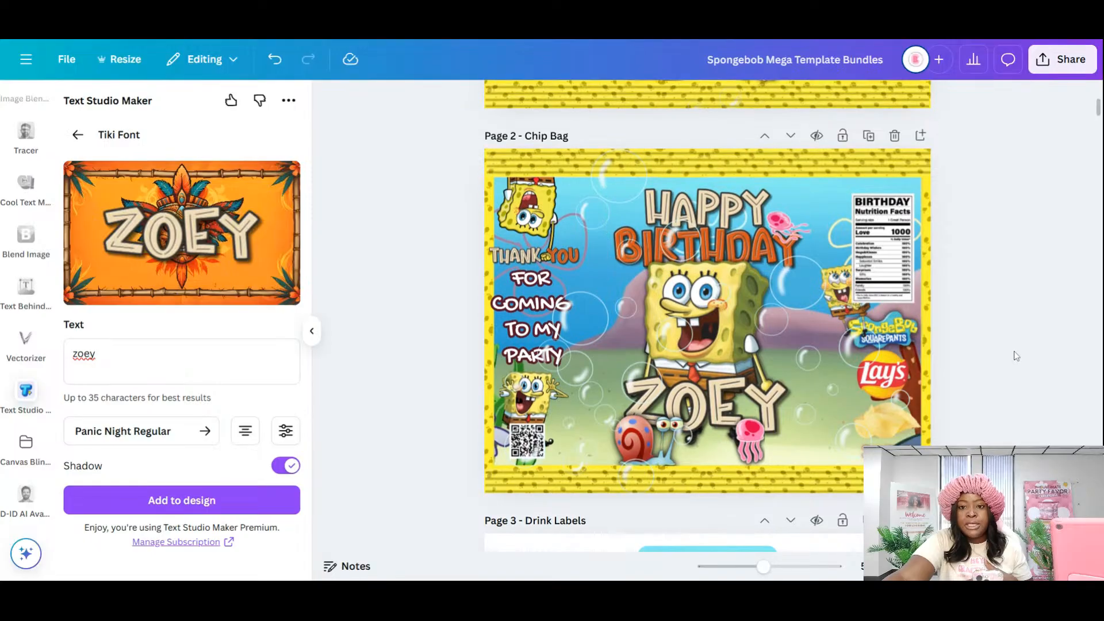
- Move the name graphic up, just below SpongeBob's mouth
scroll(1013, 352, "down", 2)
left_click_drag(717, 347, 709, 326)
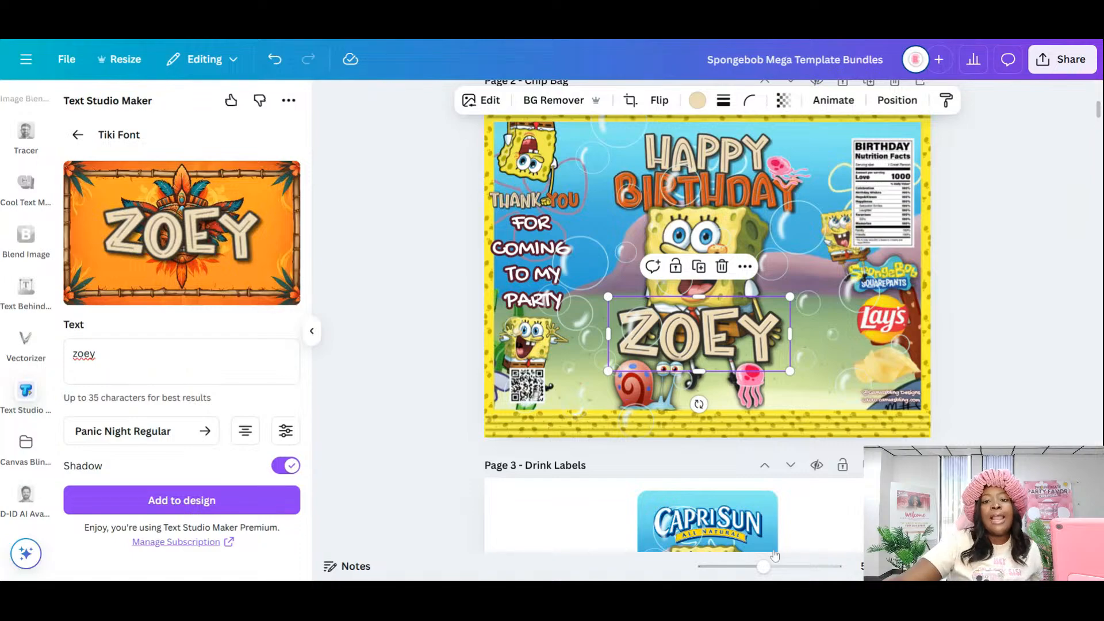
left_click(1037, 345)
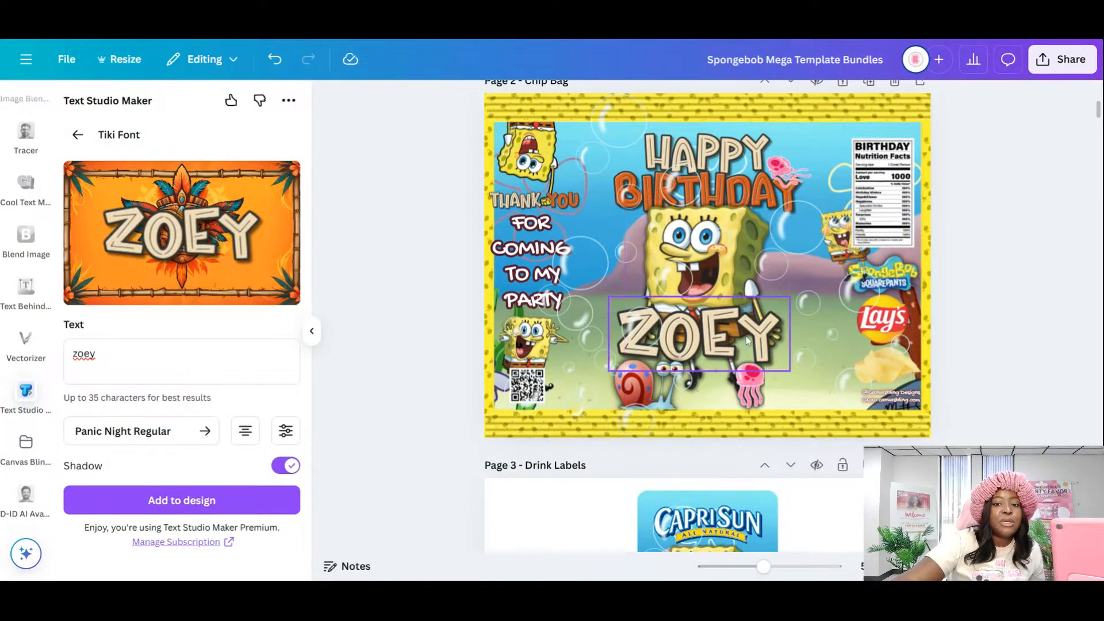
- Duplicate SpongeBob, align the copy exactly over the original, and crop it to the strip with one hand so it overlaps the name
left_click(738, 270)
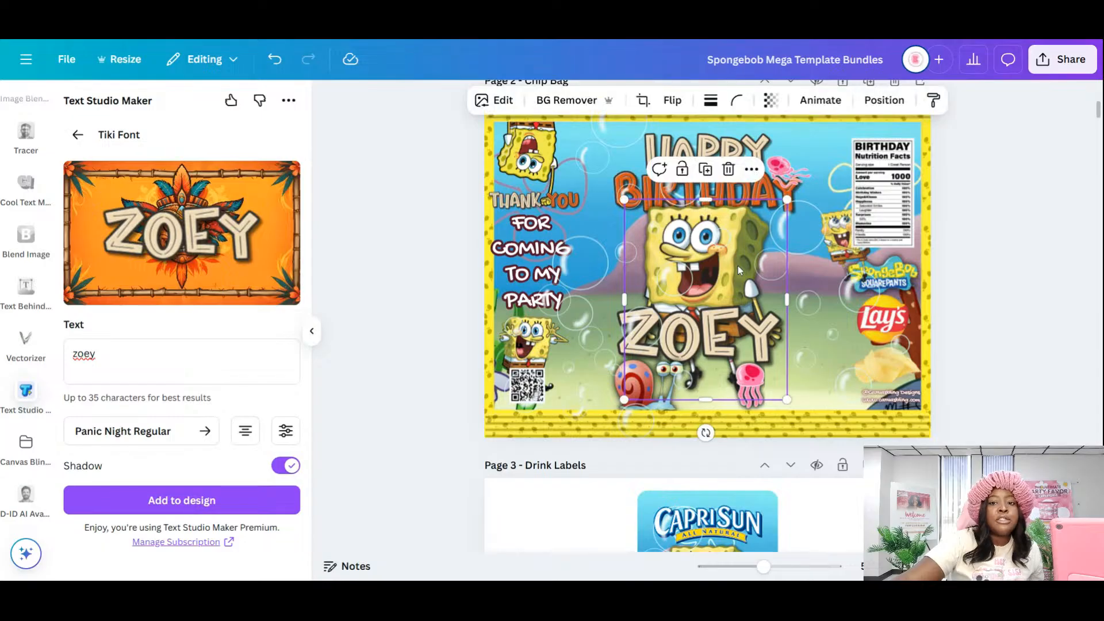
left_click(705, 170)
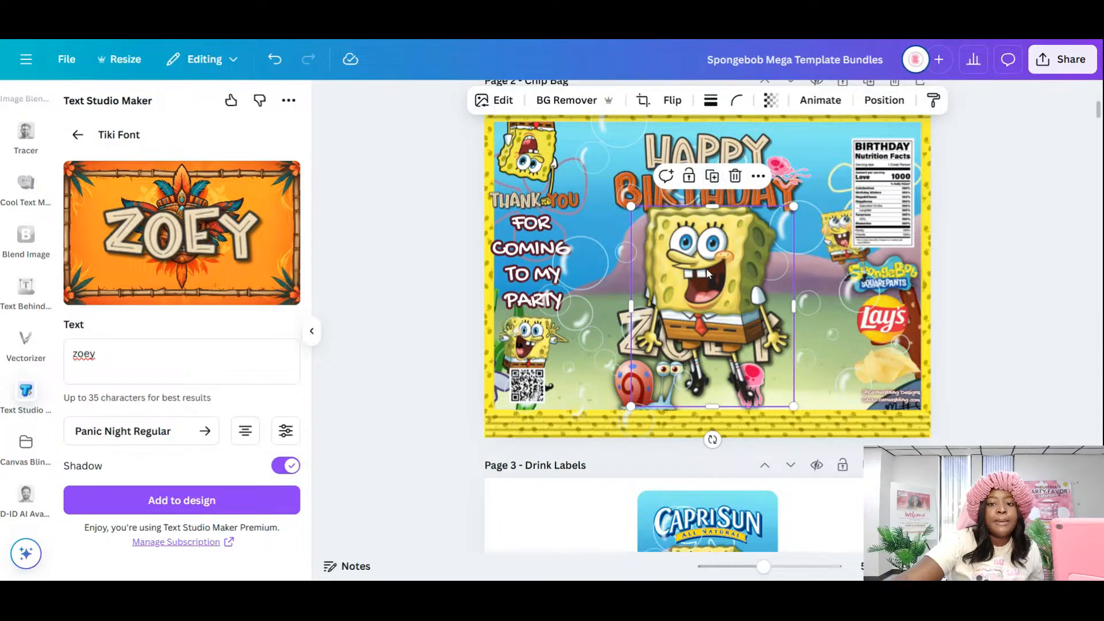
left_click_drag(707, 268, 707, 258)
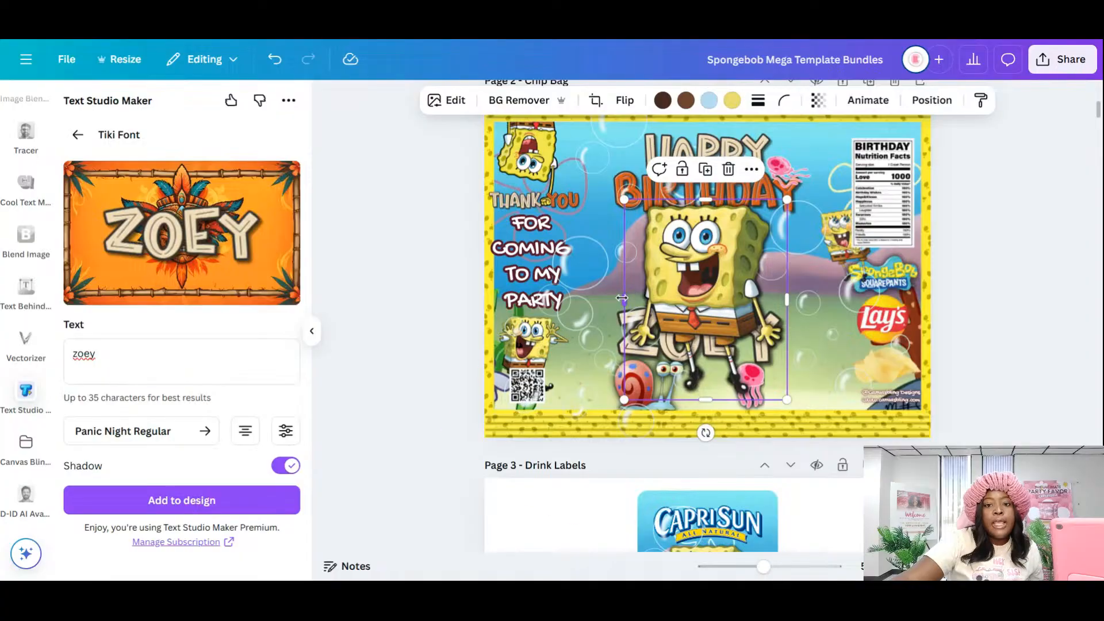
left_click_drag(649, 308, 756, 283)
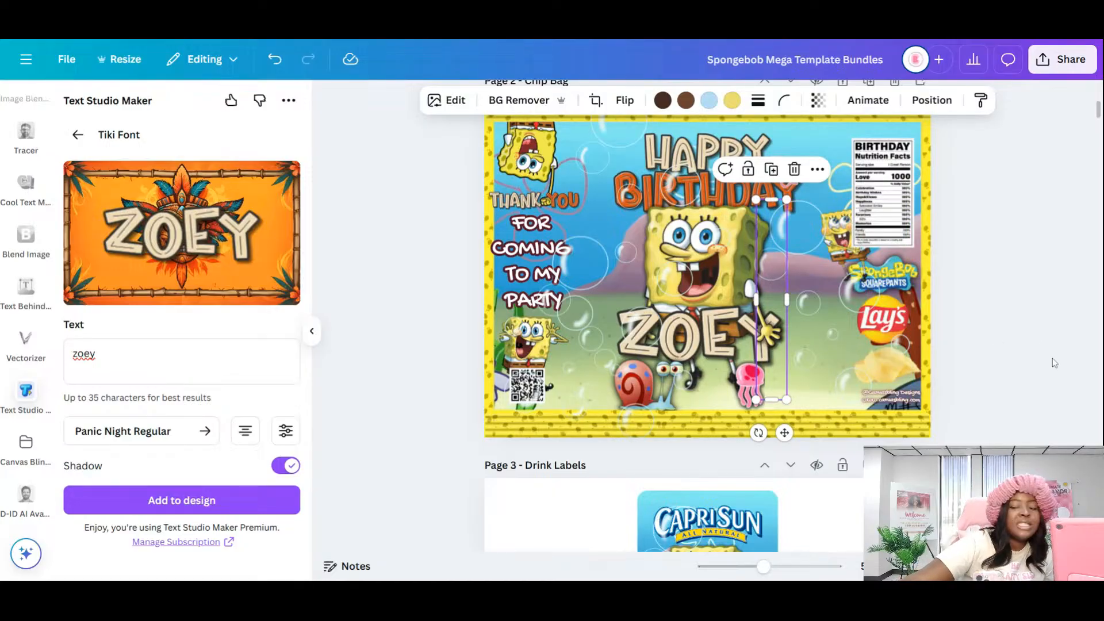
left_click(1018, 347)
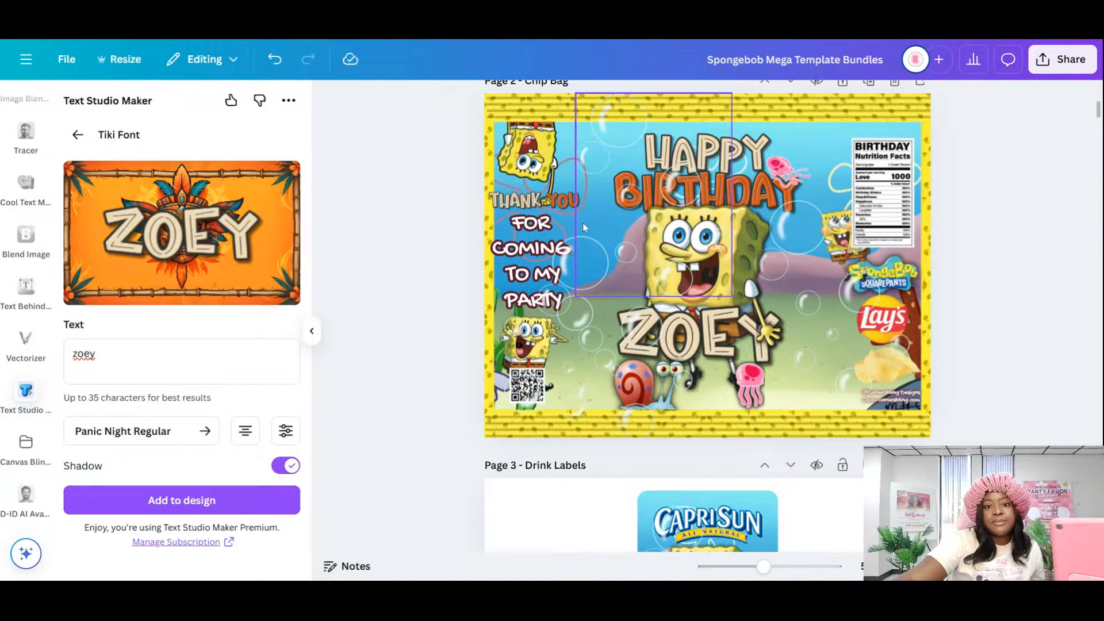
- Move the bubble overlay beside SpongeBob up and inward, toward the HAPPY BIRTHDAY heading
left_click(583, 281)
left_click_drag(588, 291, 642, 188)
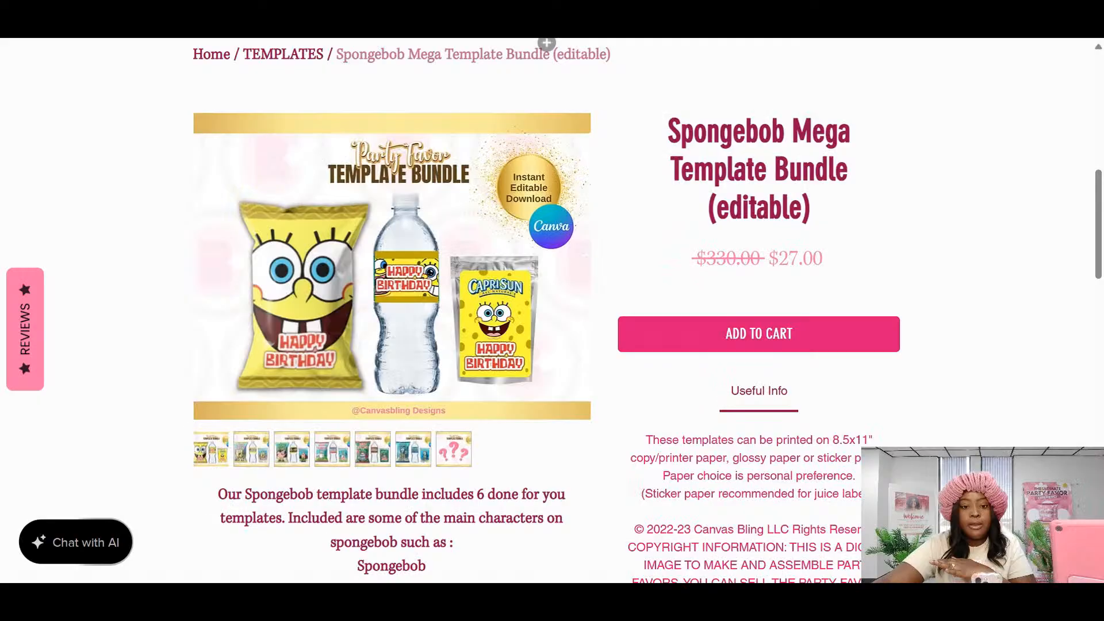
- On the Canvas Bling shop website, go from the Spongebob bundle product to the Template Library Collection page
scroll(552, 310, "up", 8)
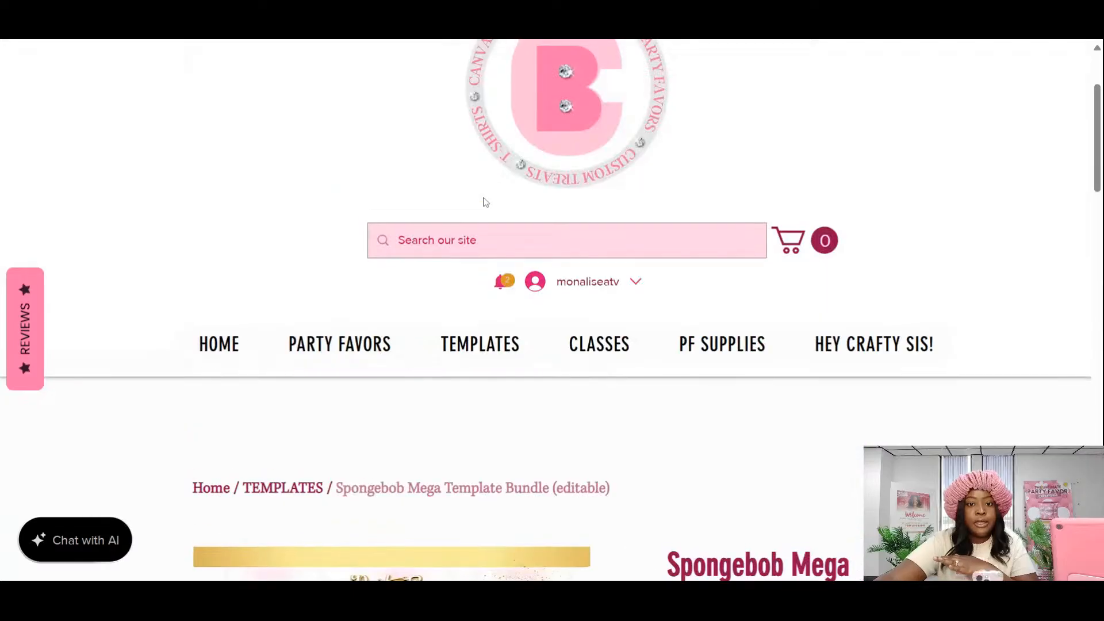
mouse_move(504, 356)
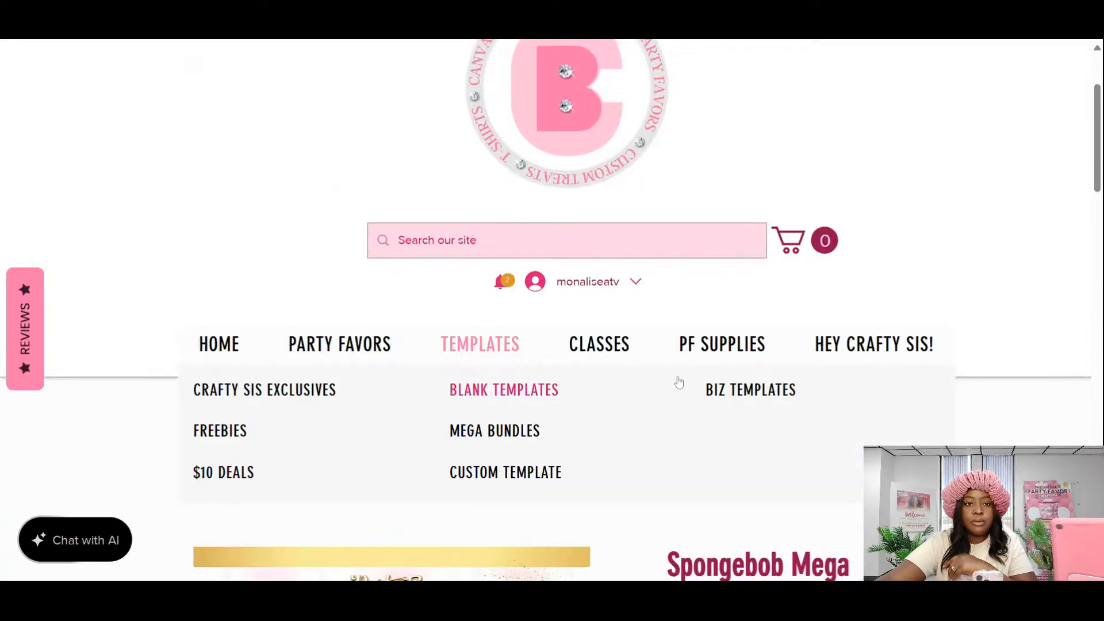
scroll(678, 382, "down", 5)
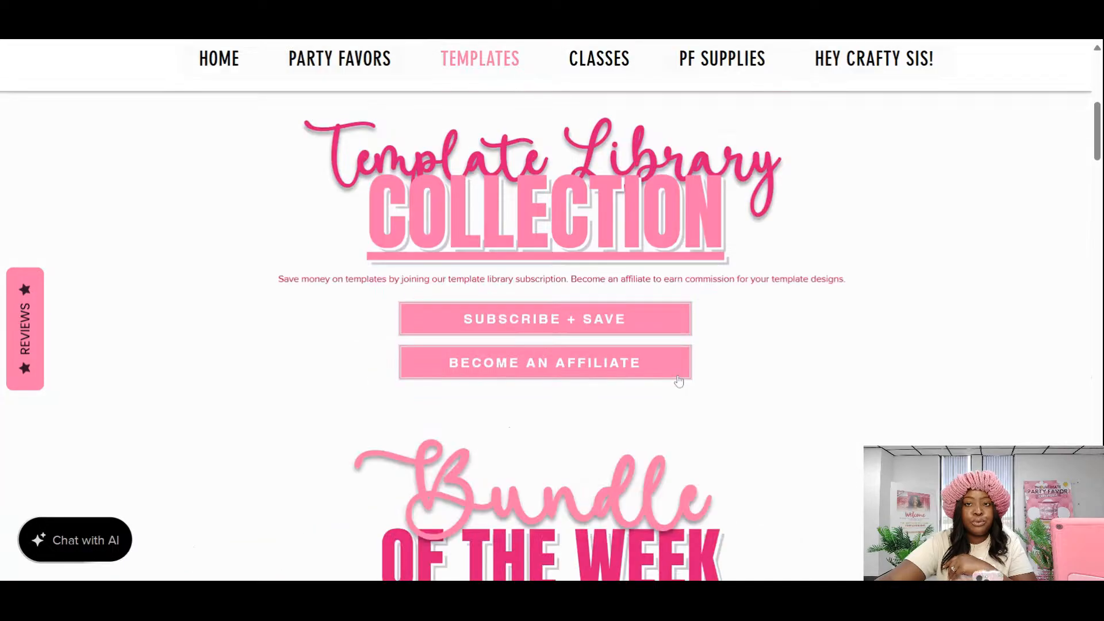
- Examine the Bundle of the Week and Crafty Sis Exclusives sections of the template library page
scroll(678, 382, "down", 7)
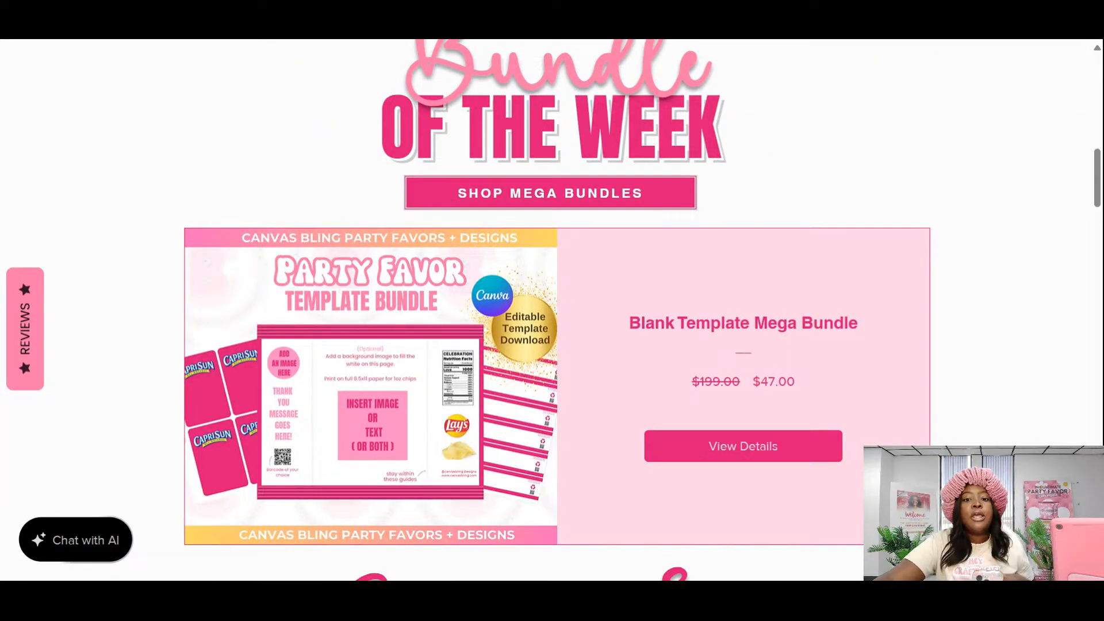
scroll(552, 310, "up", 10)
scroll(552, 311, "up", 2)
scroll(552, 310, "down", 9)
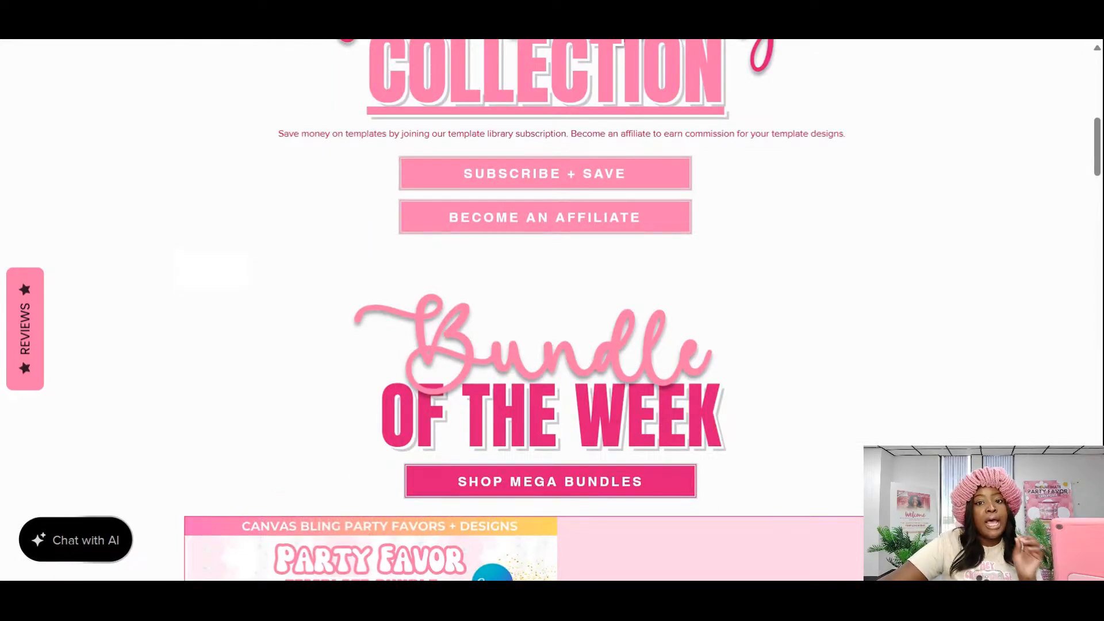
scroll(656, 441, "down", 13)
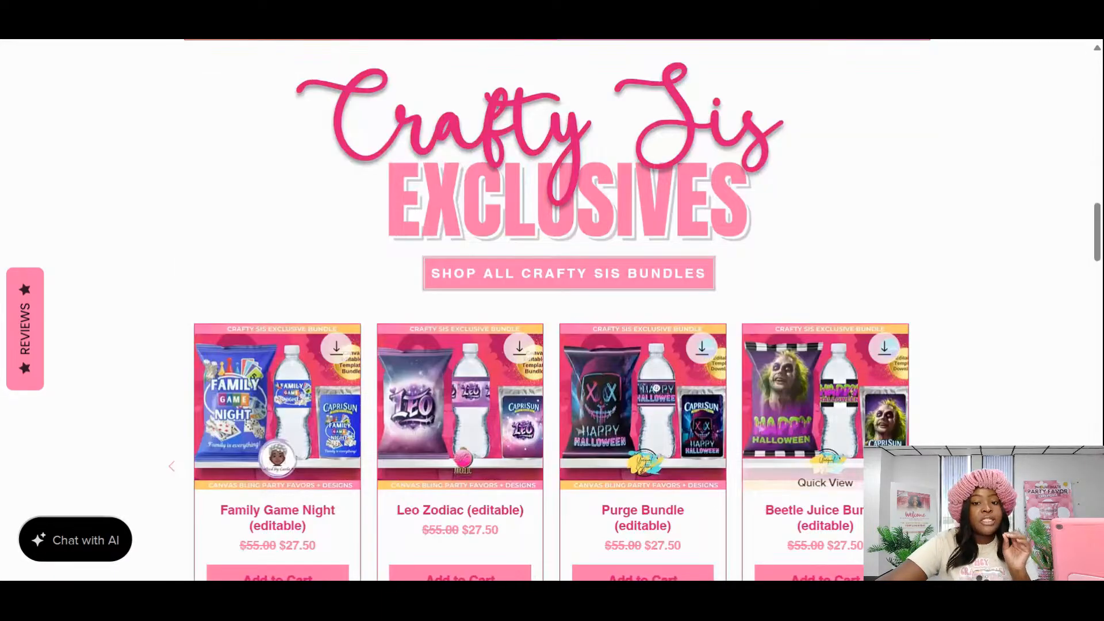
scroll(656, 441, "up", 1)
scroll(552, 310, "up", 1)
scroll(552, 311, "down", 1)
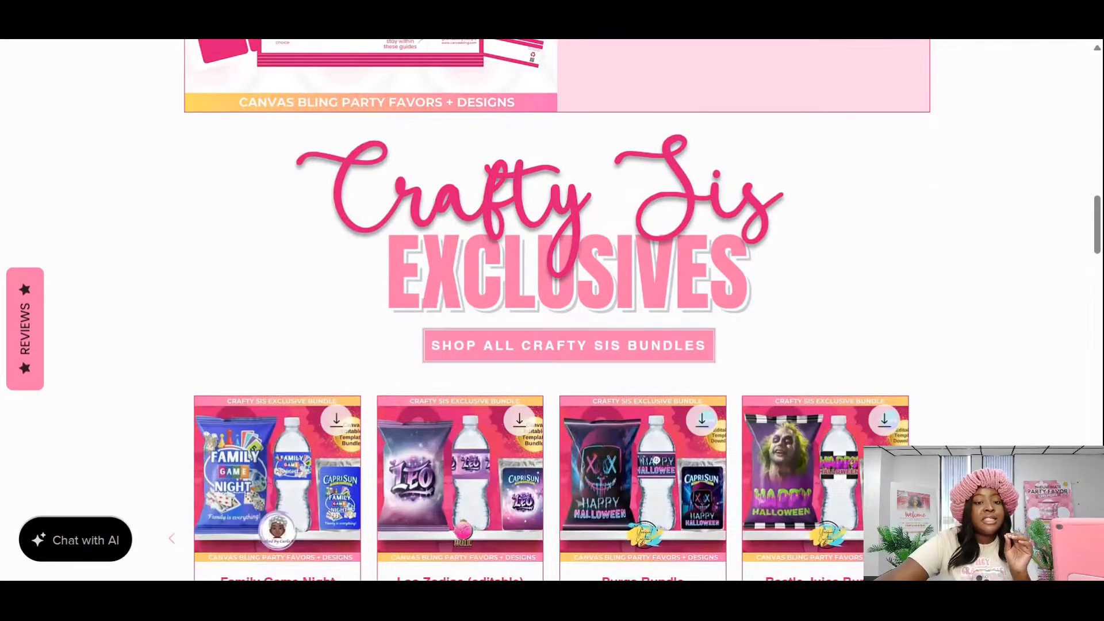
scroll(552, 311, "down", 3)
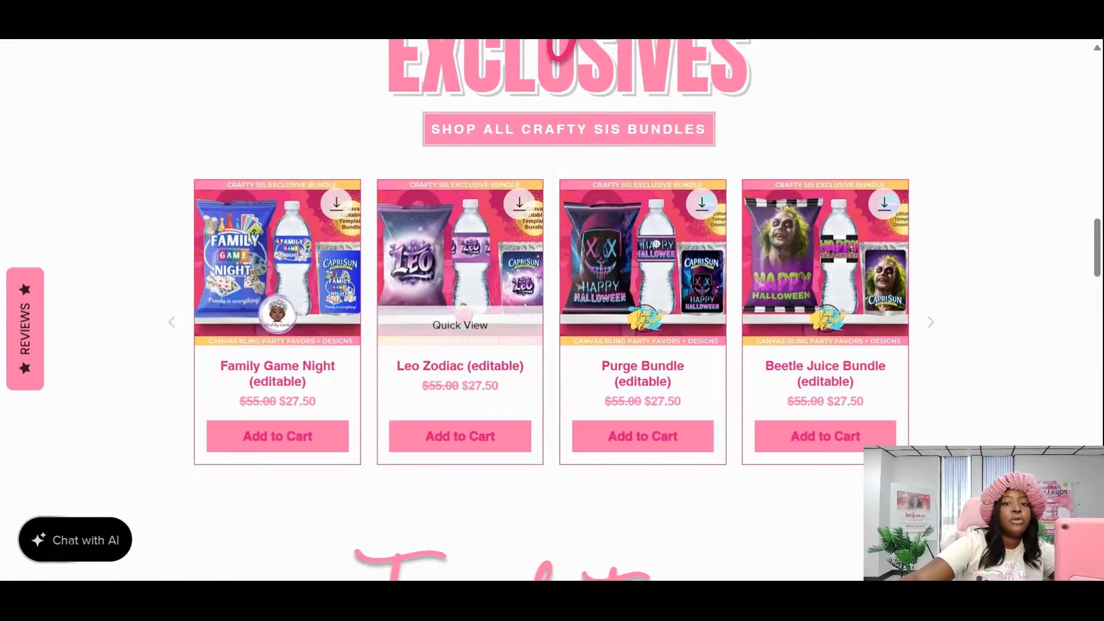
- Browse the Template Bundles listing to review the editable party favor designs and their prices
scroll(469, 321, "down", 12)
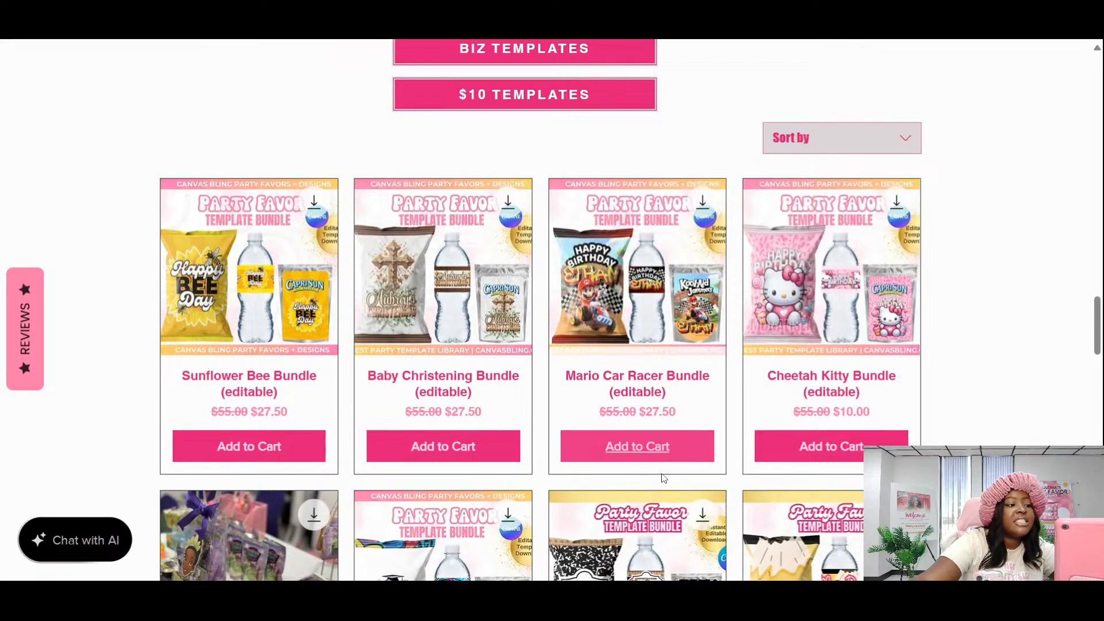
scroll(687, 498, "up", 6)
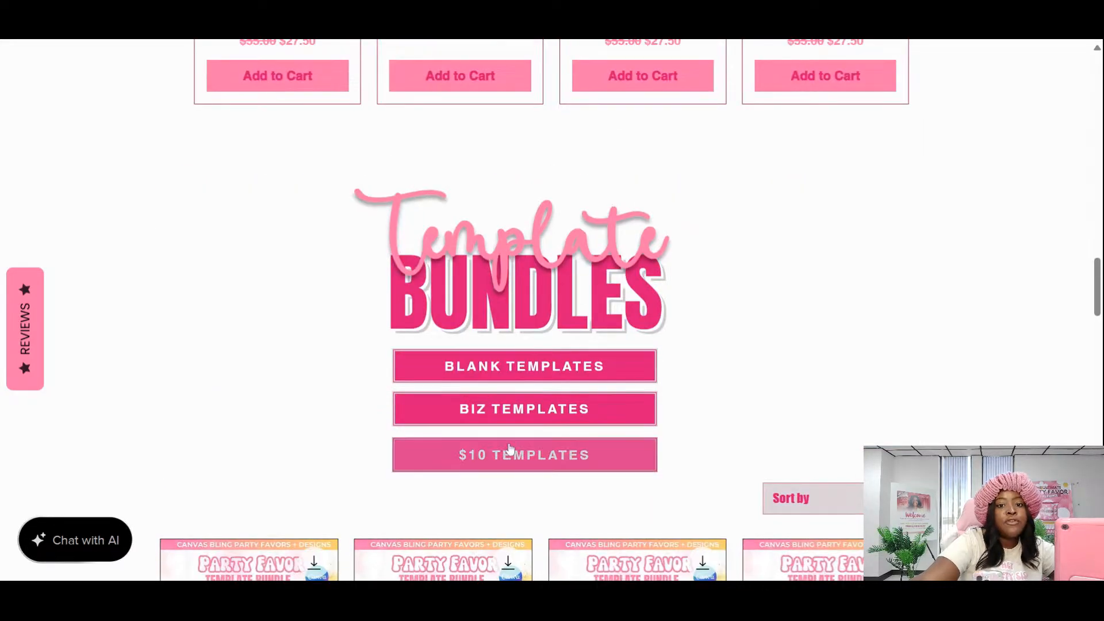
scroll(832, 299, "down", 6)
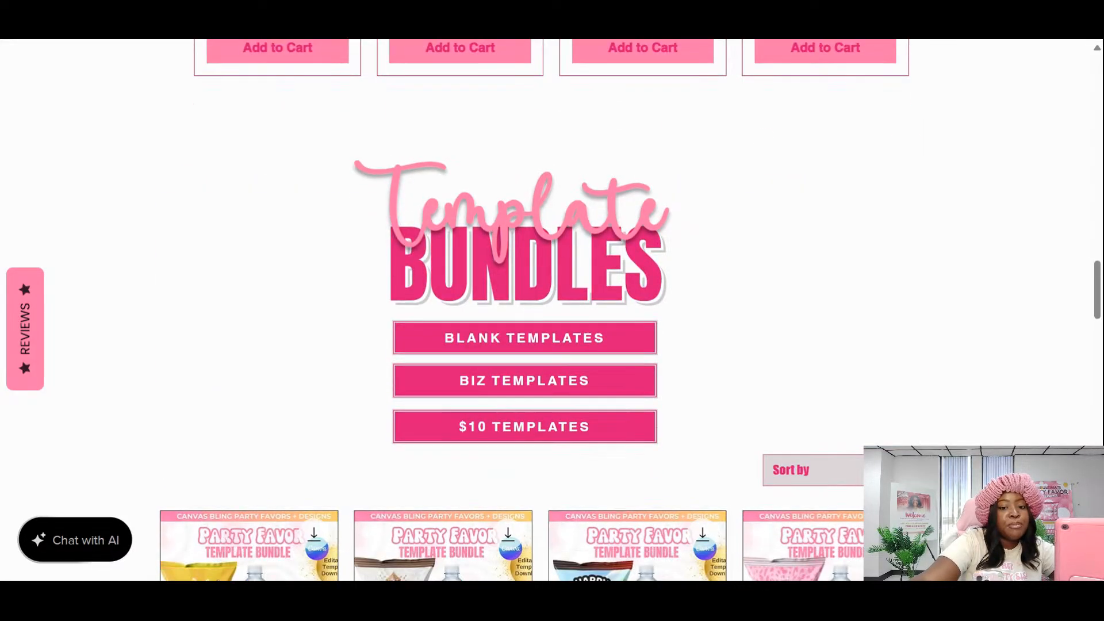
scroll(831, 345, "down", 8)
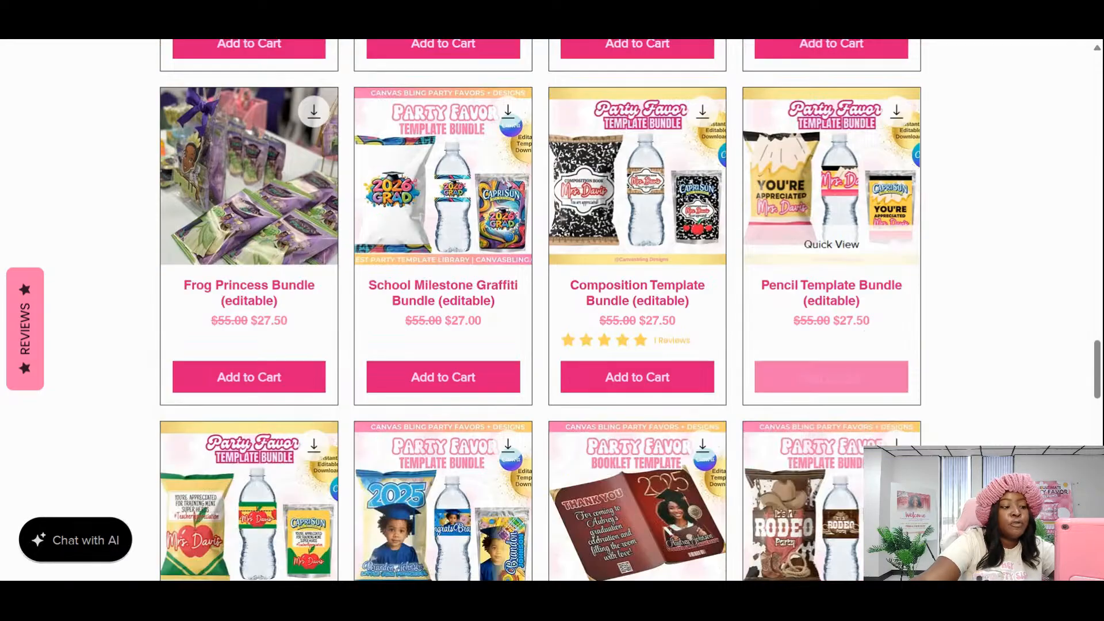
scroll(552, 310, "down", 12)
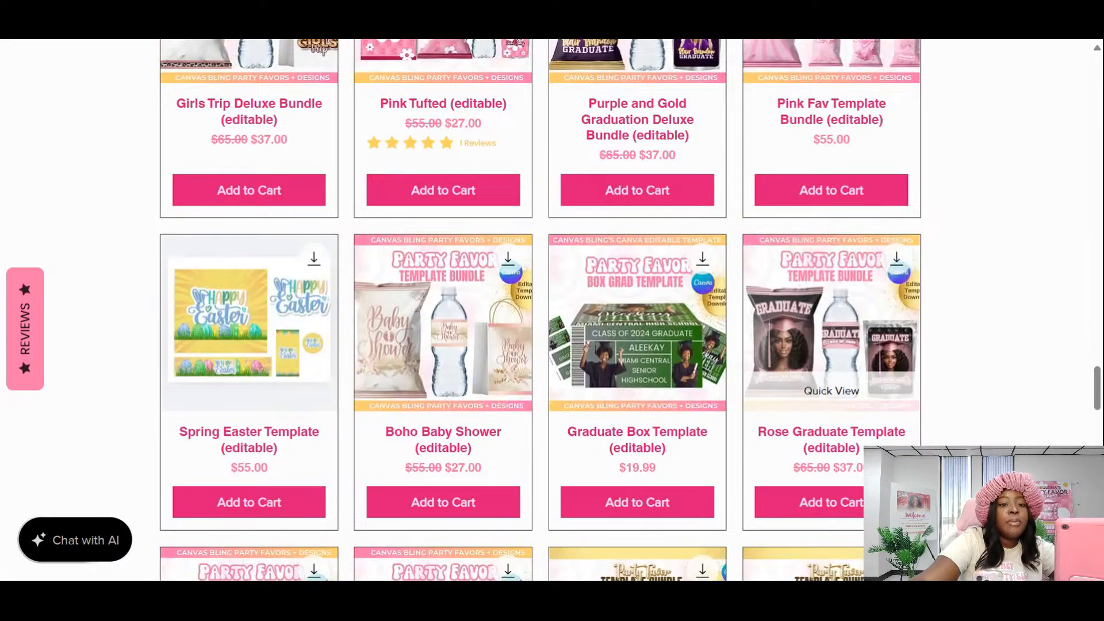
scroll(832, 470, "down", 5)
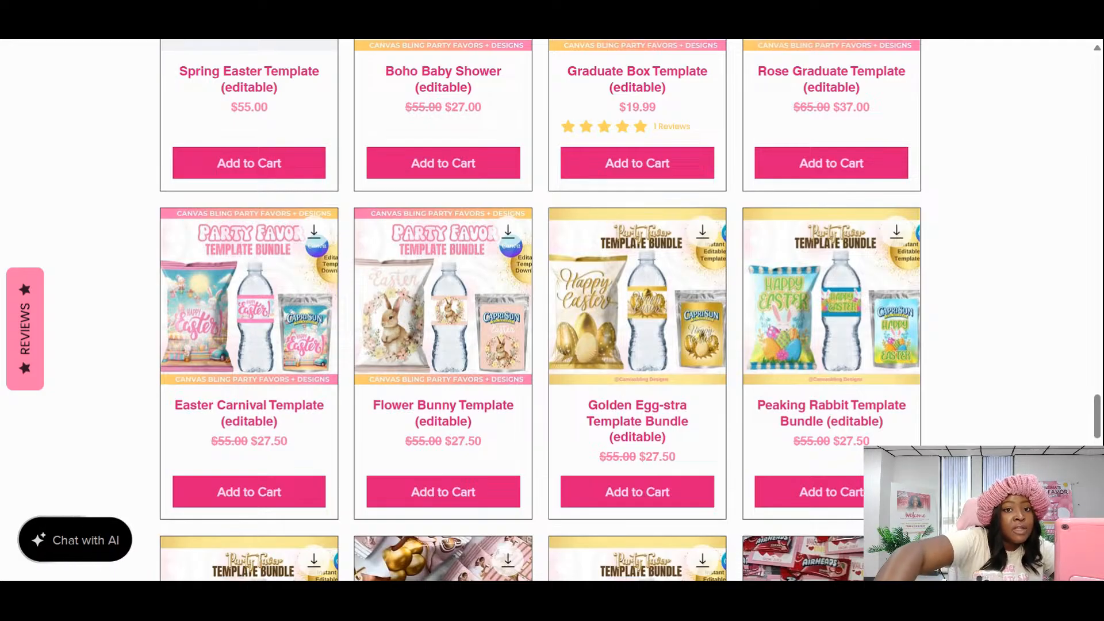
scroll(1066, 375, "down", 5)
scroll(1066, 374, "up", 1)
scroll(743, 416, "up", 5)
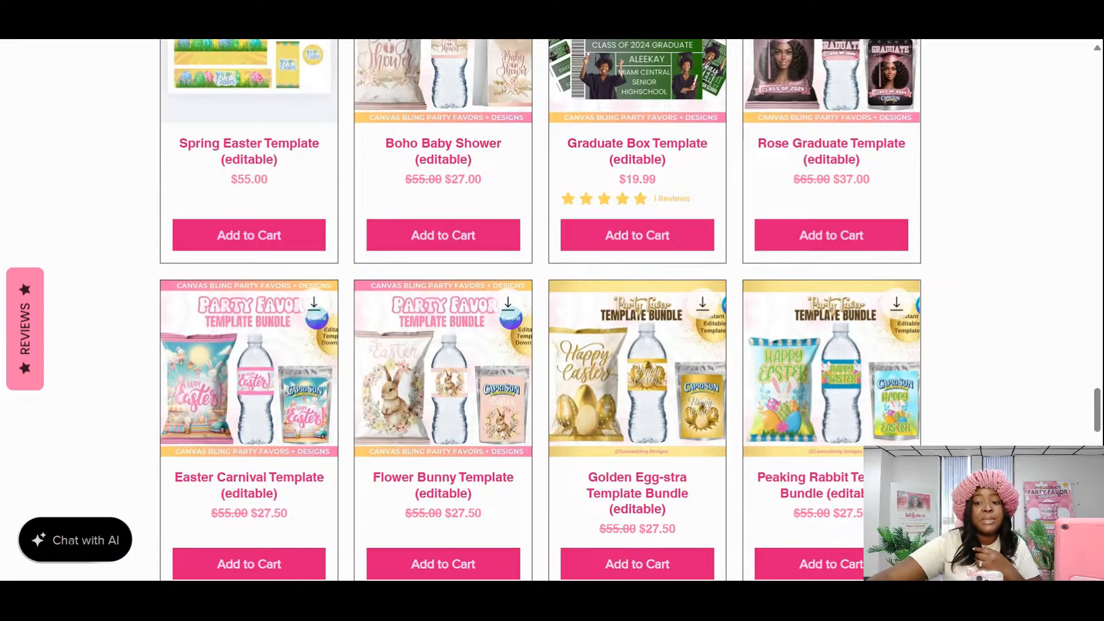
scroll(952, 387, "down", 6)
scroll(952, 387, "up", 15)
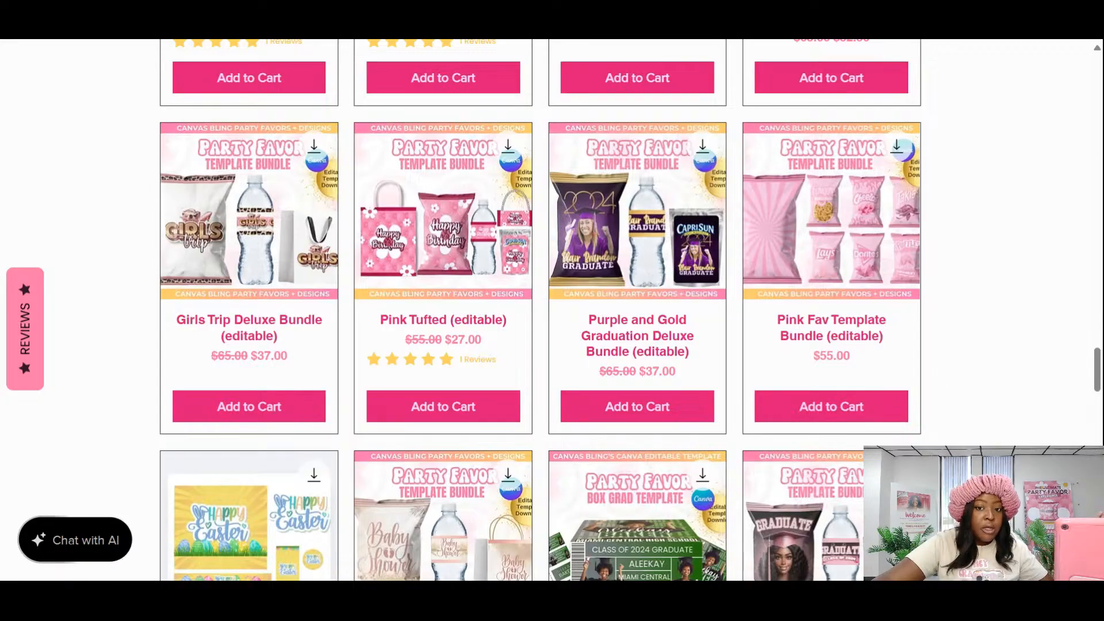
scroll(950, 385, "down", 5)
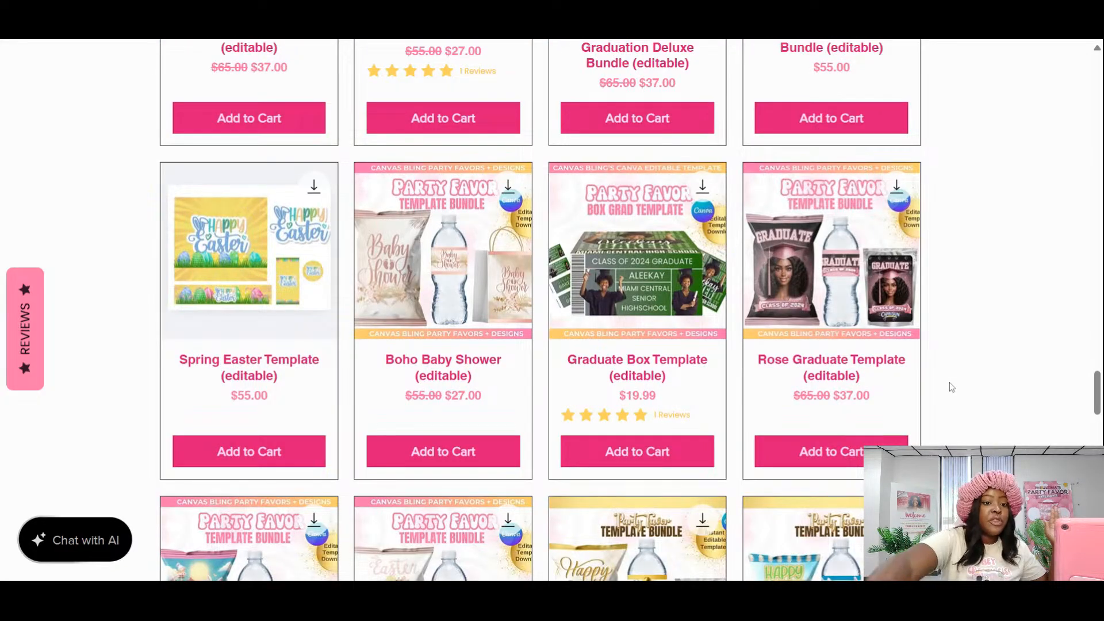
scroll(804, 318, "up", 3)
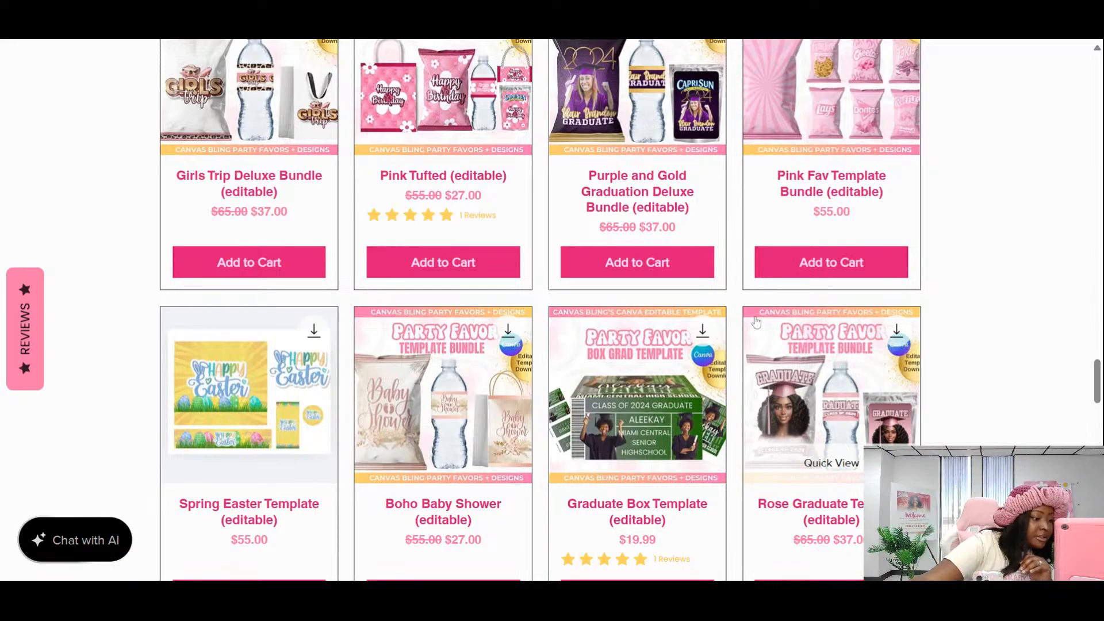
scroll(752, 325, "down", 4)
scroll(752, 325, "down", 5)
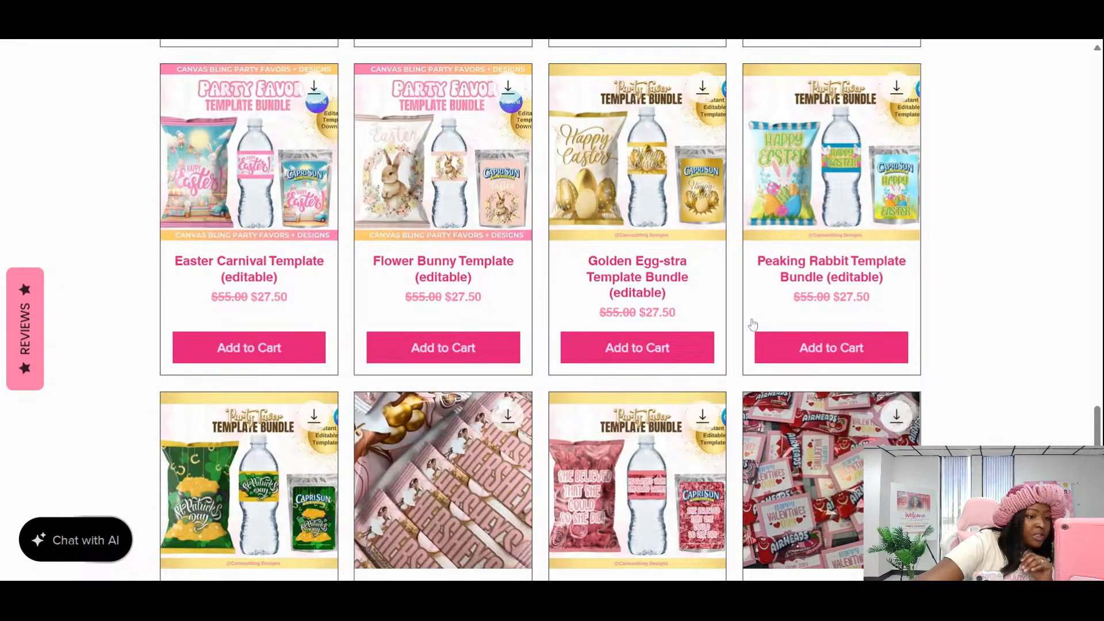
scroll(752, 322, "down", 7)
scroll(752, 322, "up", 20)
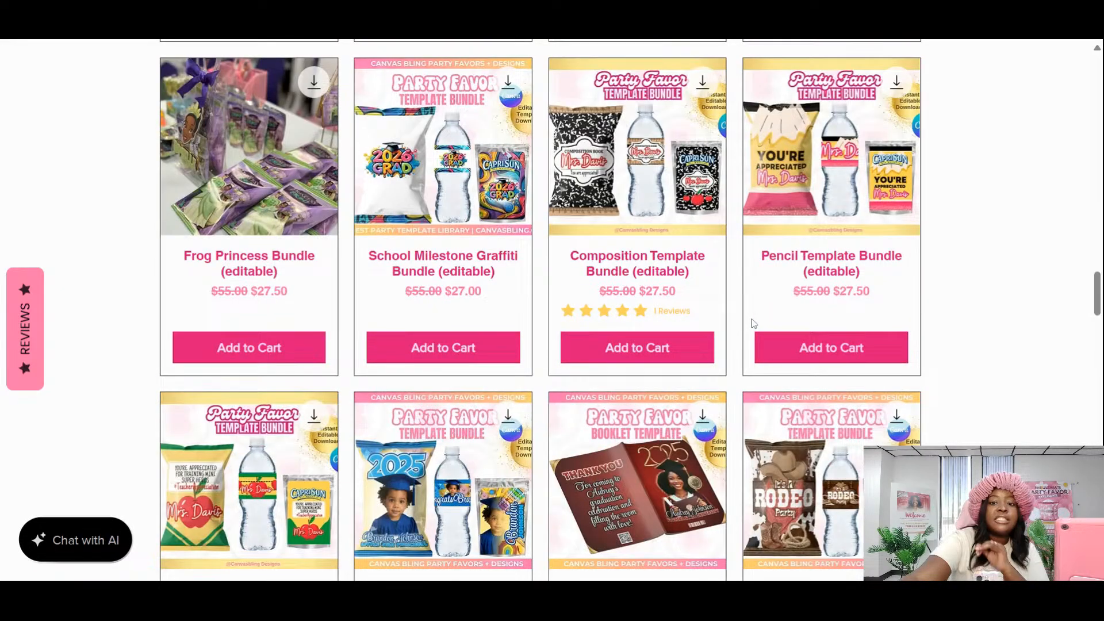
- Review the Template Bundles section from its category links down to the graduation, rodeo and denim party favor designs
scroll(752, 323, "up", 10)
scroll(753, 323, "down", 2)
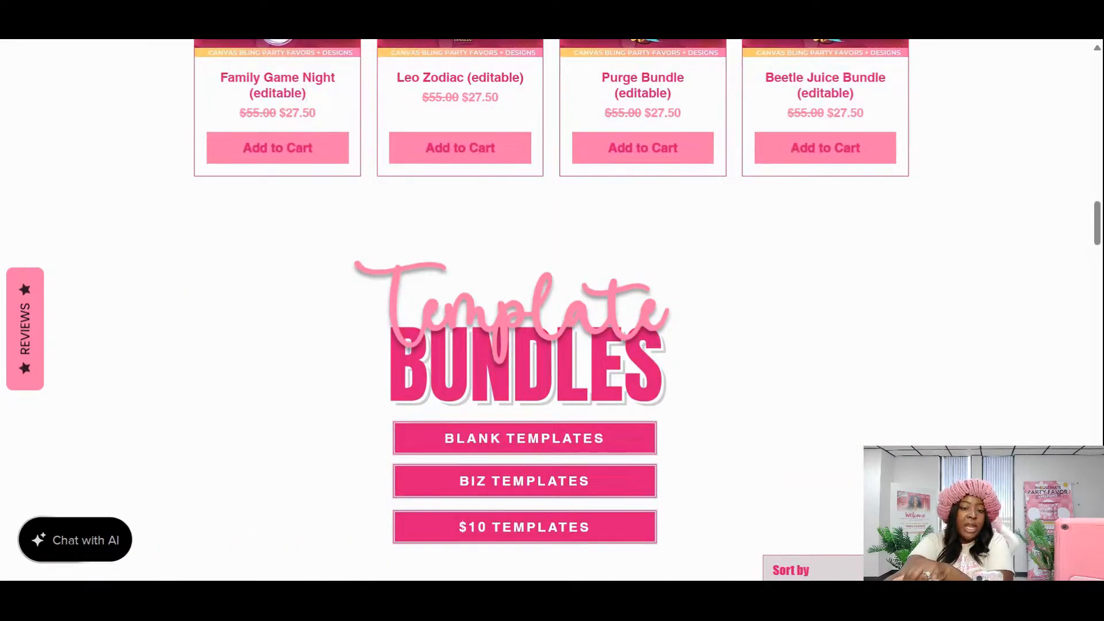
scroll(759, 356, "down", 5)
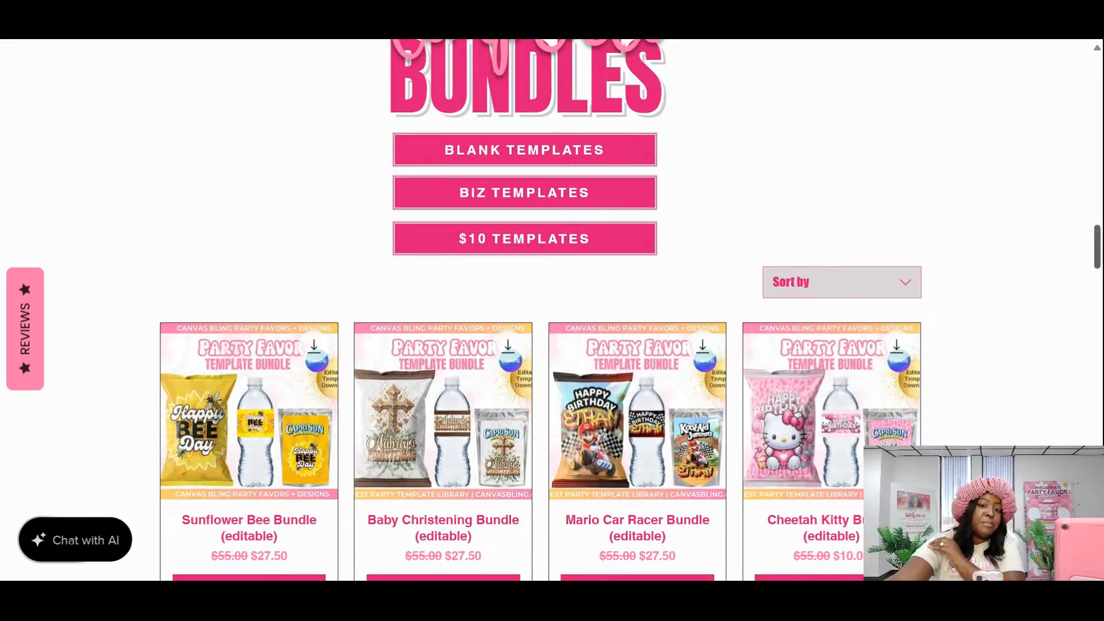
scroll(886, 232, "up", 2)
scroll(886, 232, "down", 6)
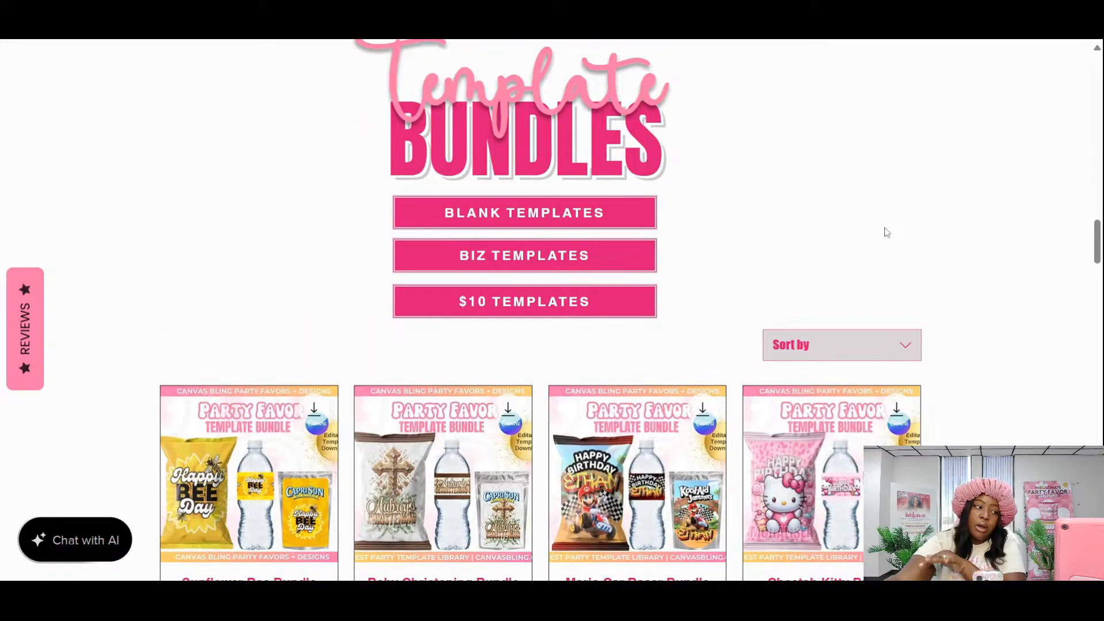
scroll(886, 232, "down", 10)
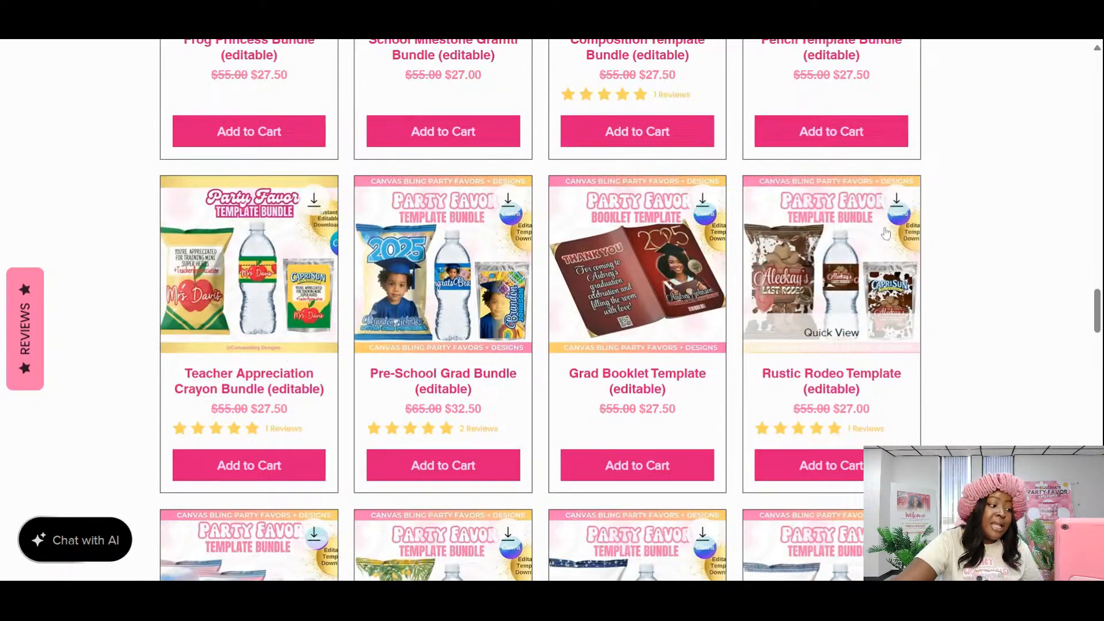
scroll(886, 233, "down", 4)
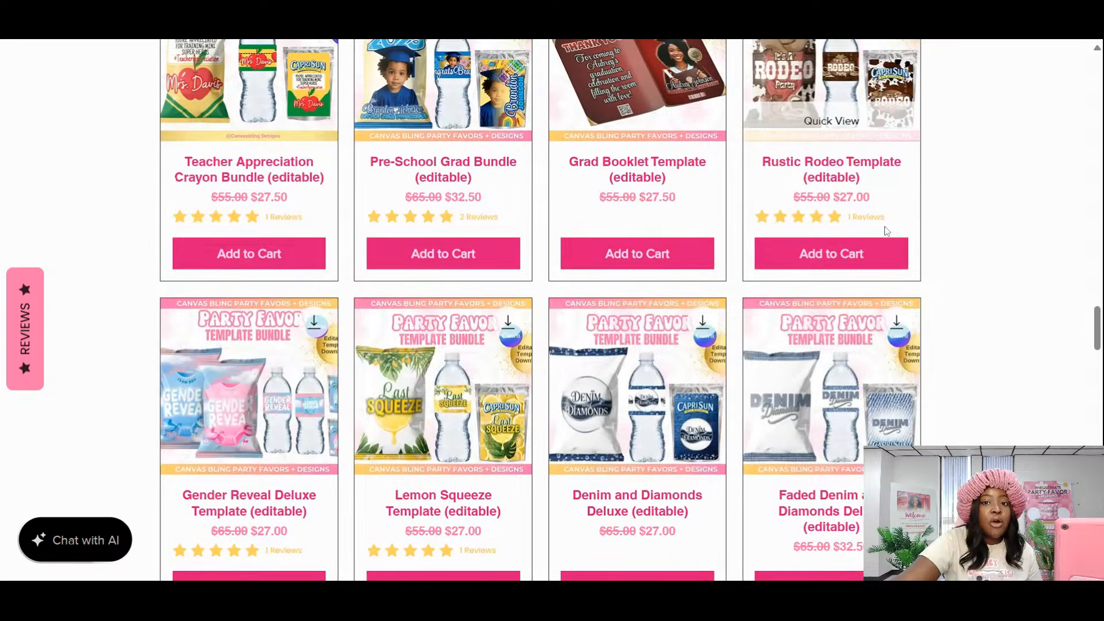
- Return to the Bundle of the Week section and open the shop's Mega Bundles collection
scroll(884, 230, "up", 20)
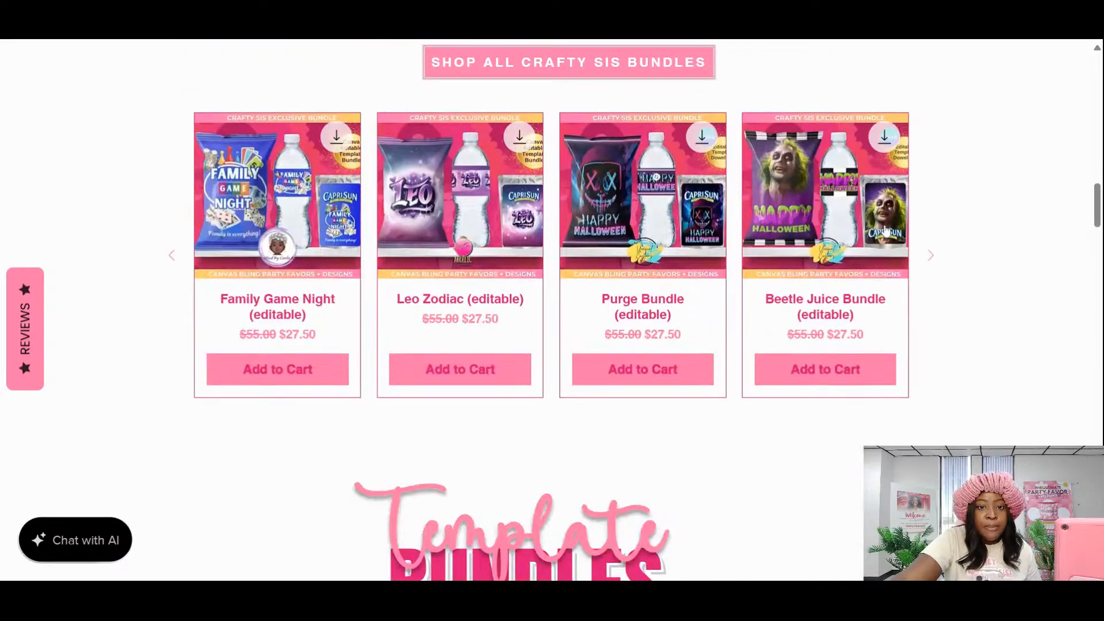
scroll(889, 227, "up", 10)
scroll(889, 226, "down", 8)
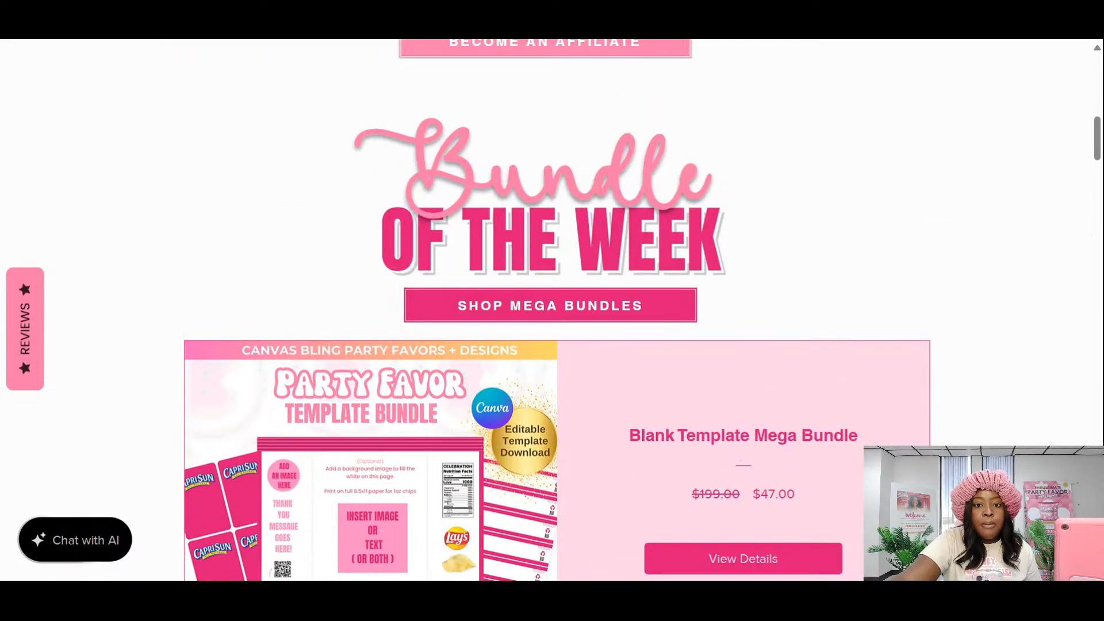
scroll(770, 230, "down", 3)
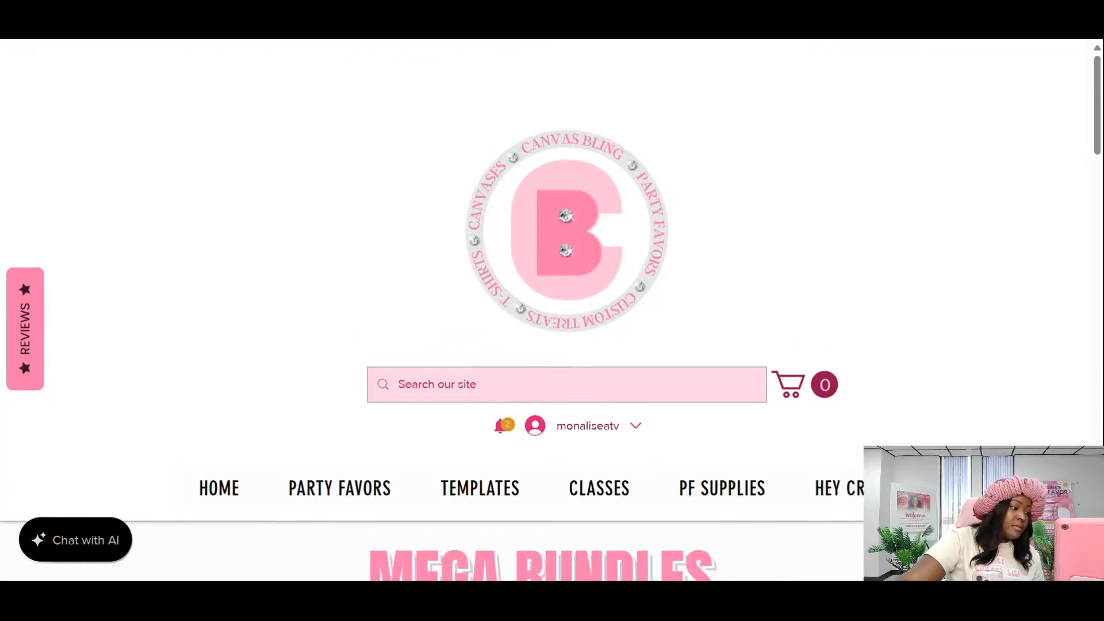
- Browse the full Mega Bundles collection down to the Spongebob Mega Template Bundle to review the designs and prices
scroll(969, 206, "down", 8)
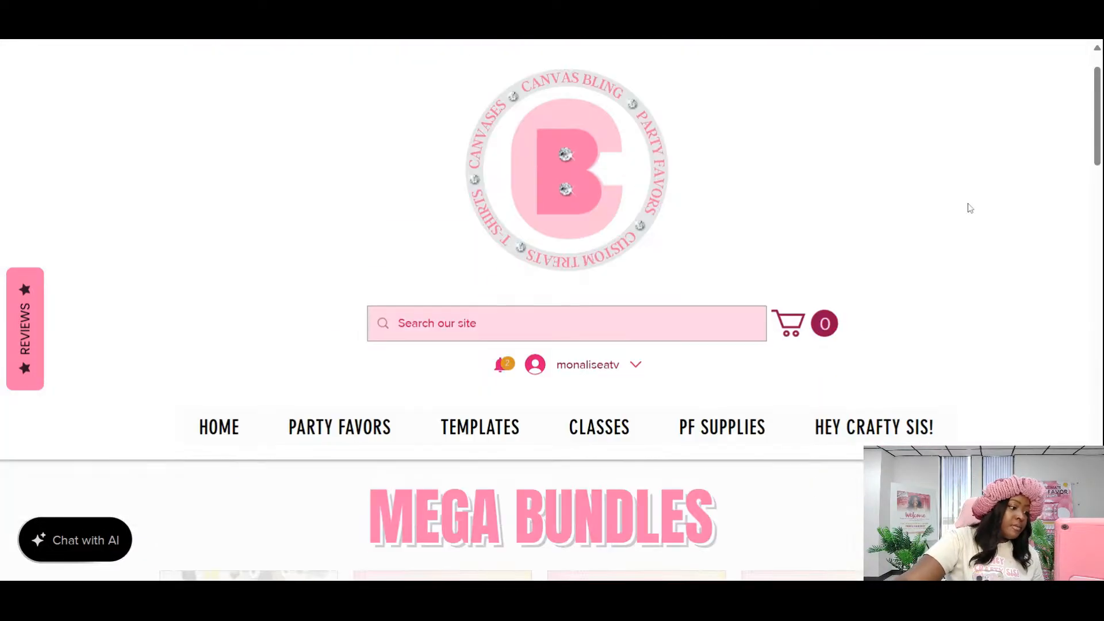
scroll(968, 205, "down", 4)
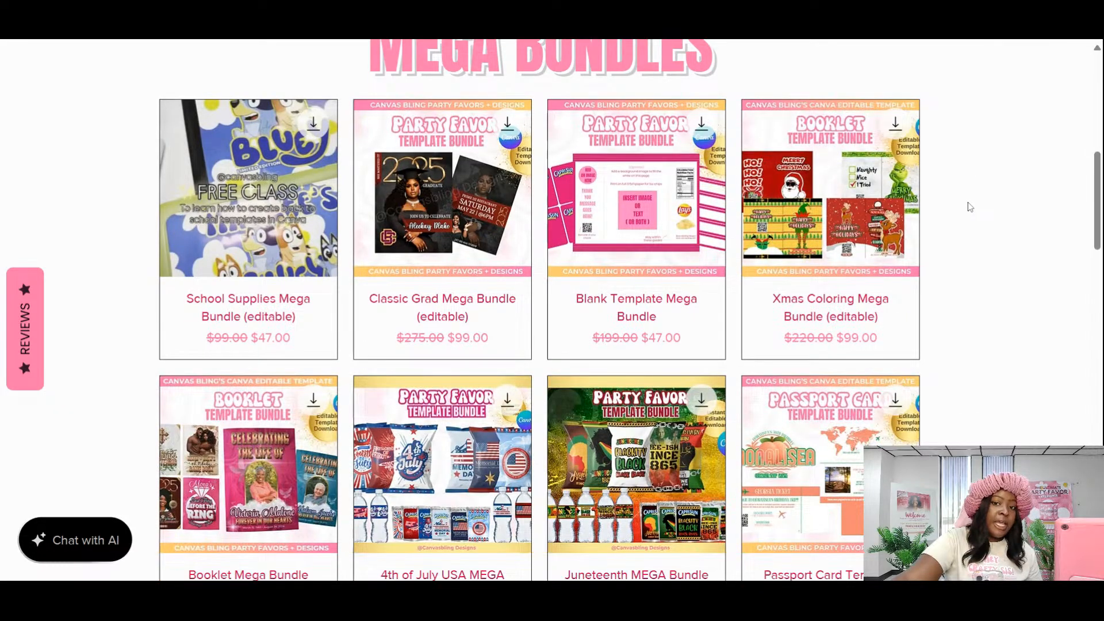
scroll(967, 205, "down", 4)
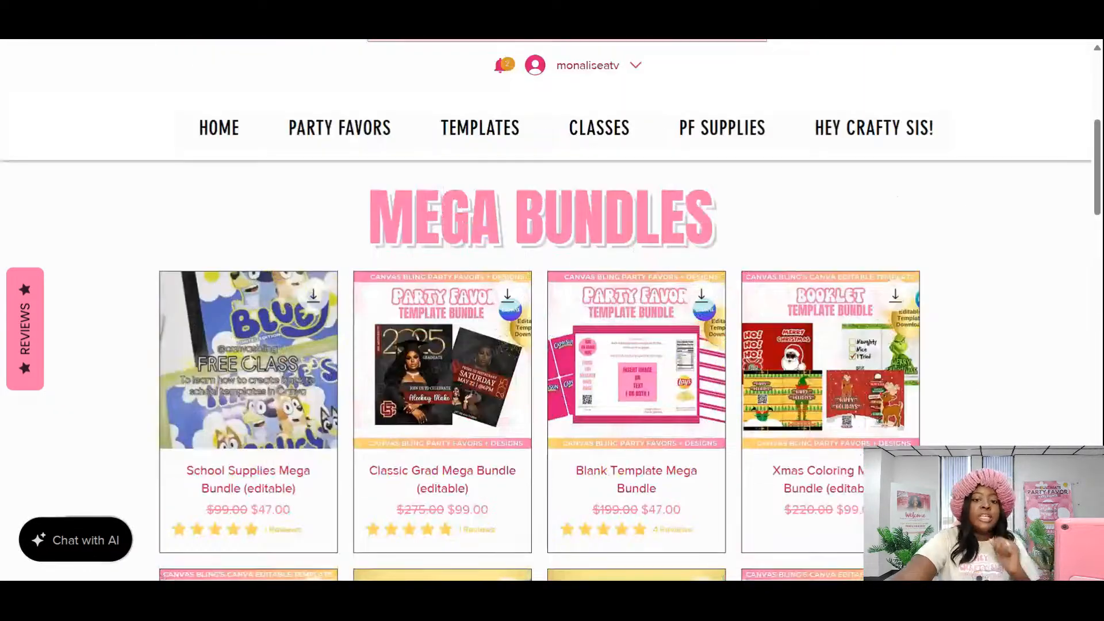
scroll(849, 100, "down", 4)
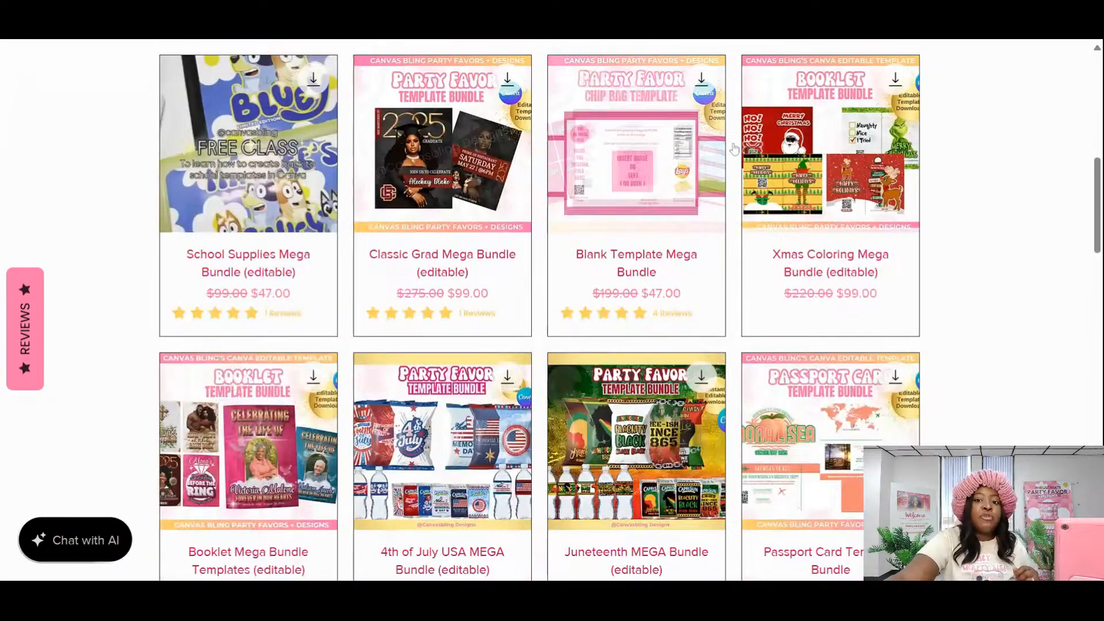
scroll(828, 403, "down", 4)
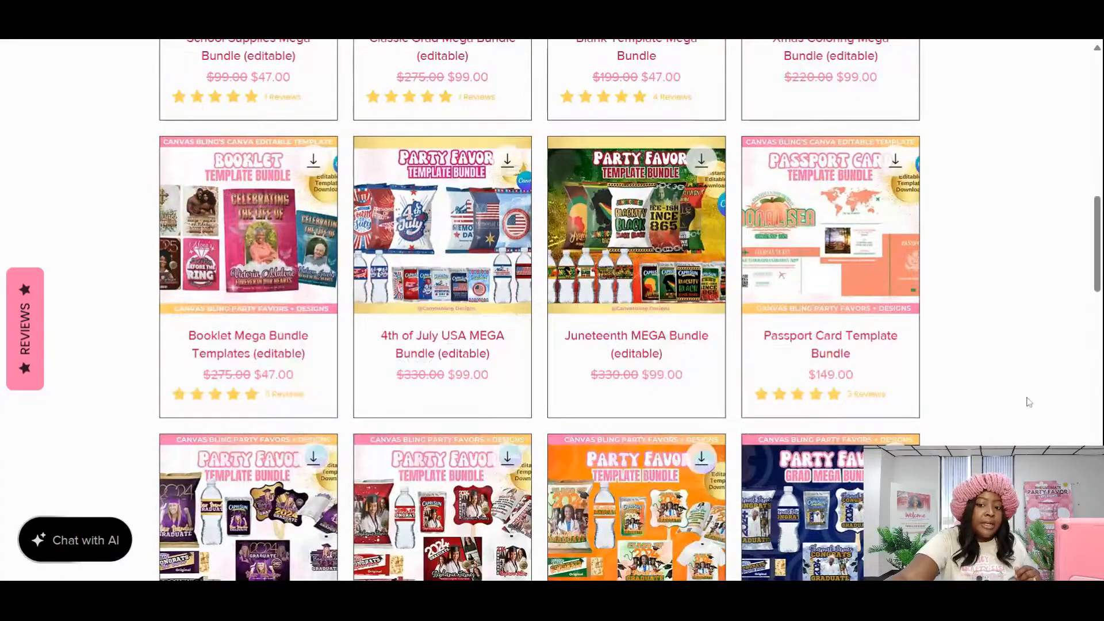
scroll(1026, 398, "down", 8)
scroll(1029, 396, "down", 6)
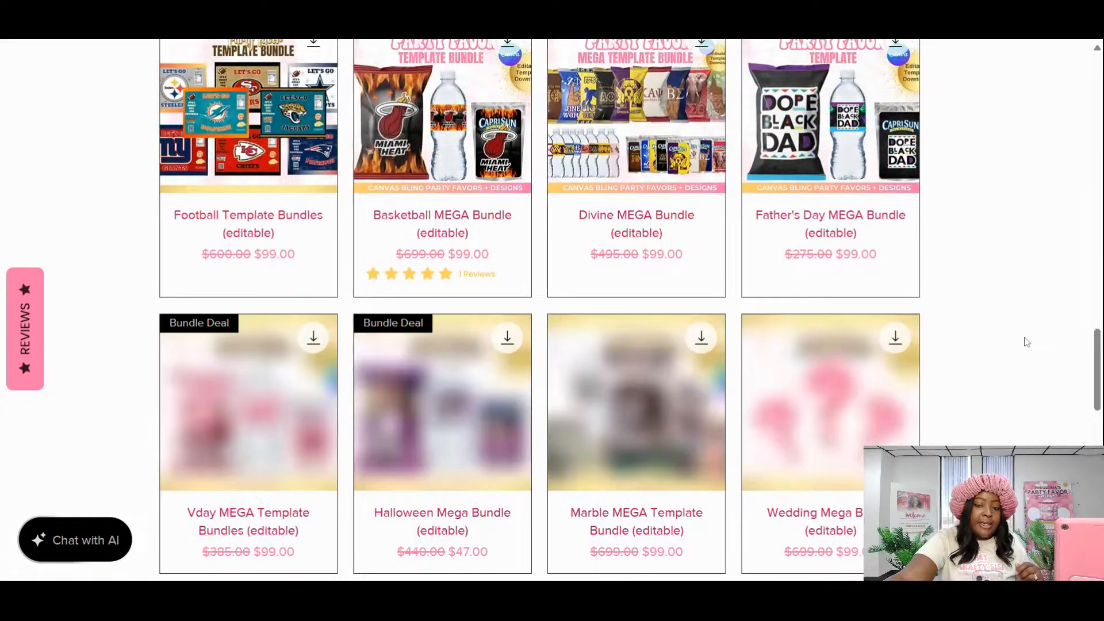
scroll(1022, 340, "down", 7)
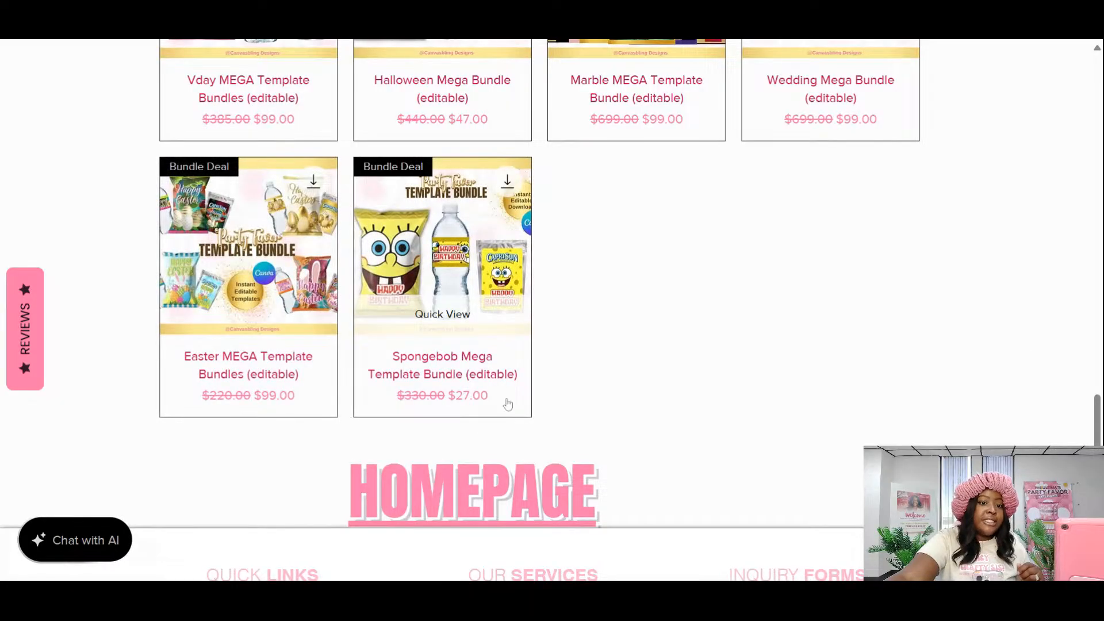
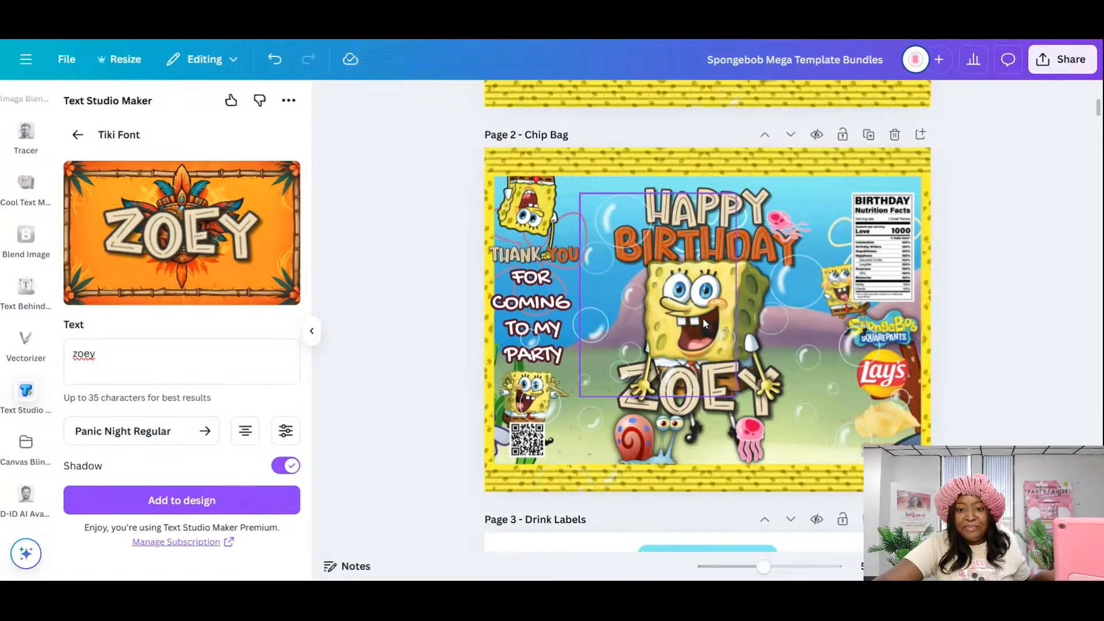
- In the Canva chip bag design, duplicate the central SpongeBob and align the copy exactly over the original character
left_click(646, 388)
key("Escape")
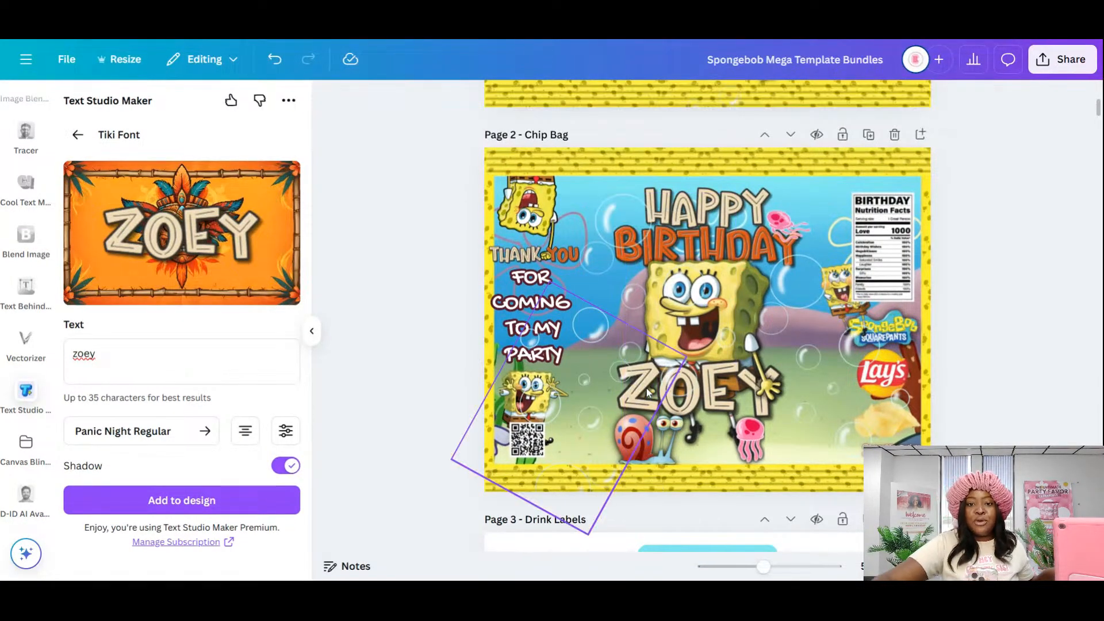
left_click(743, 316)
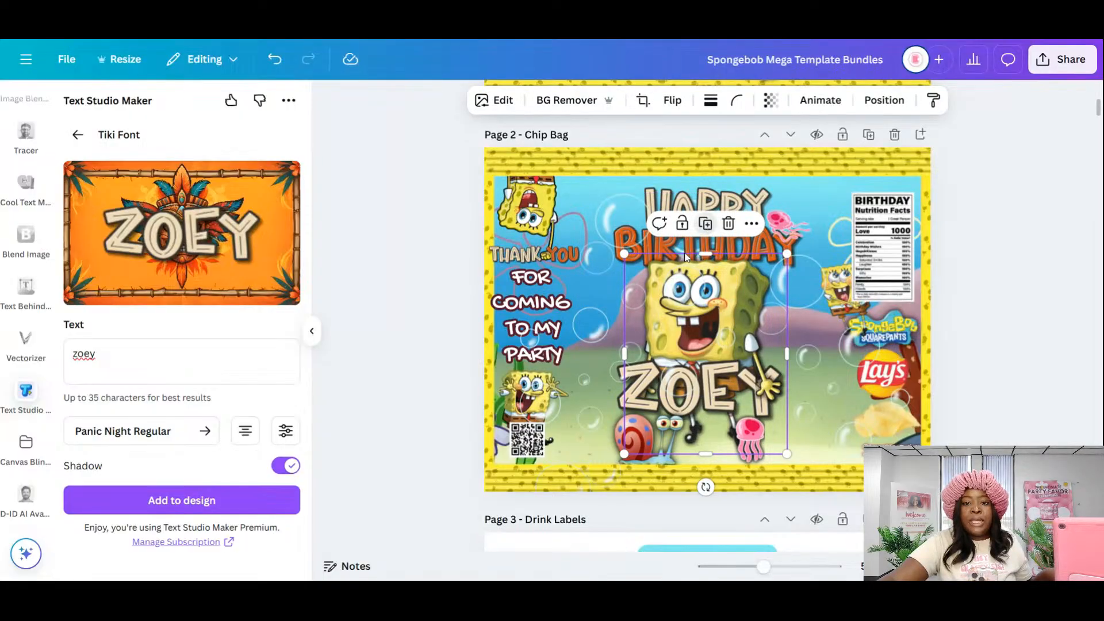
left_click(707, 225)
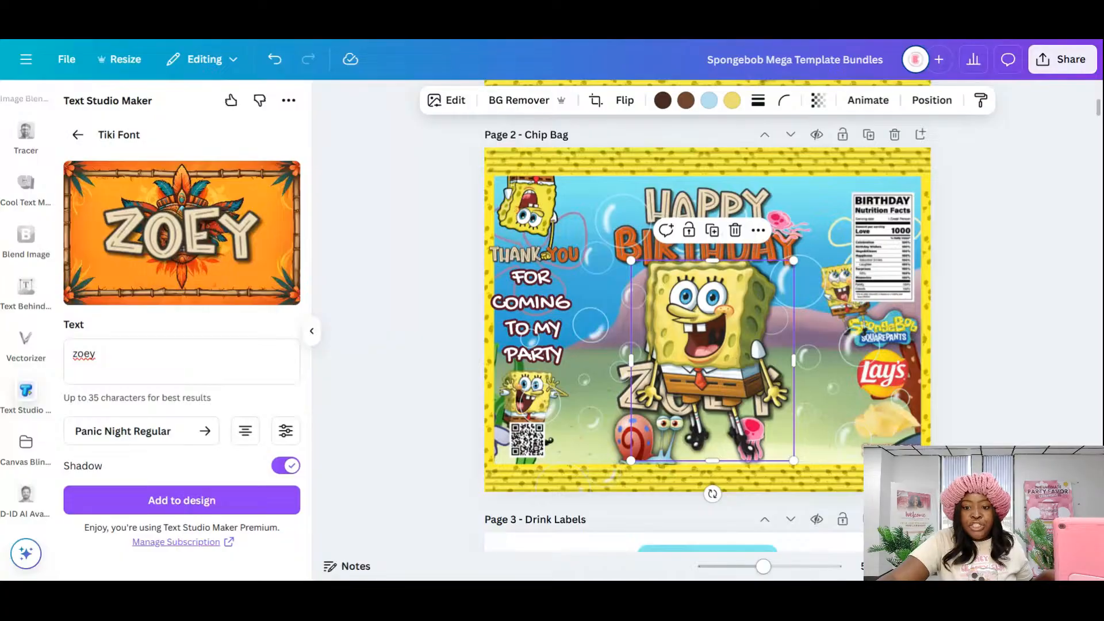
left_click_drag(764, 566, 796, 567)
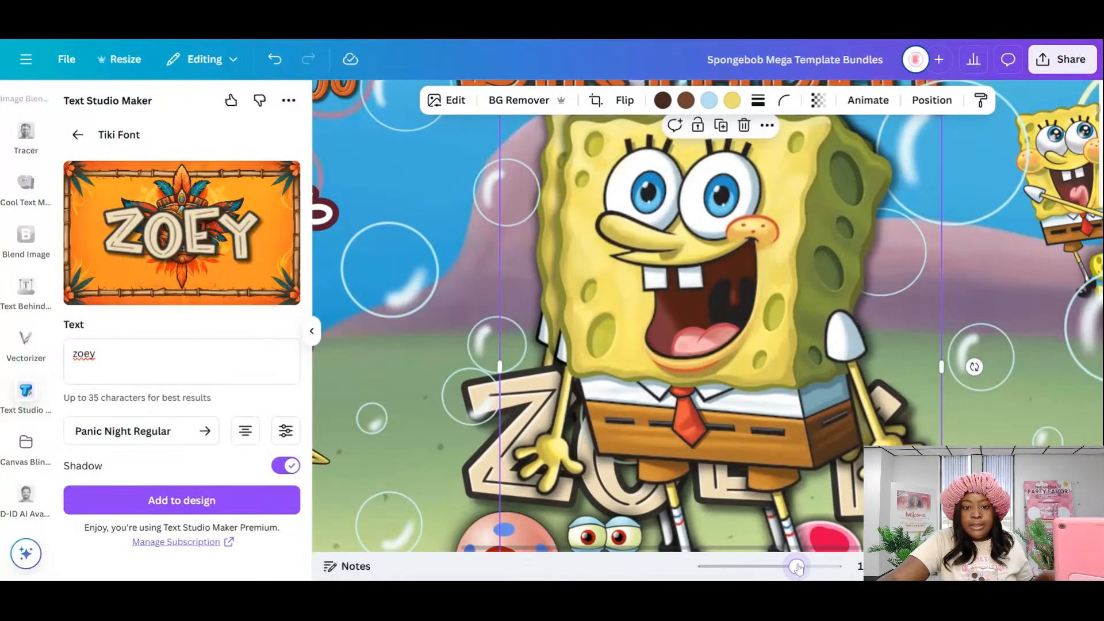
scroll(784, 354, "up", 3)
left_click_drag(749, 384, 740, 356)
scroll(740, 356, "down", 5)
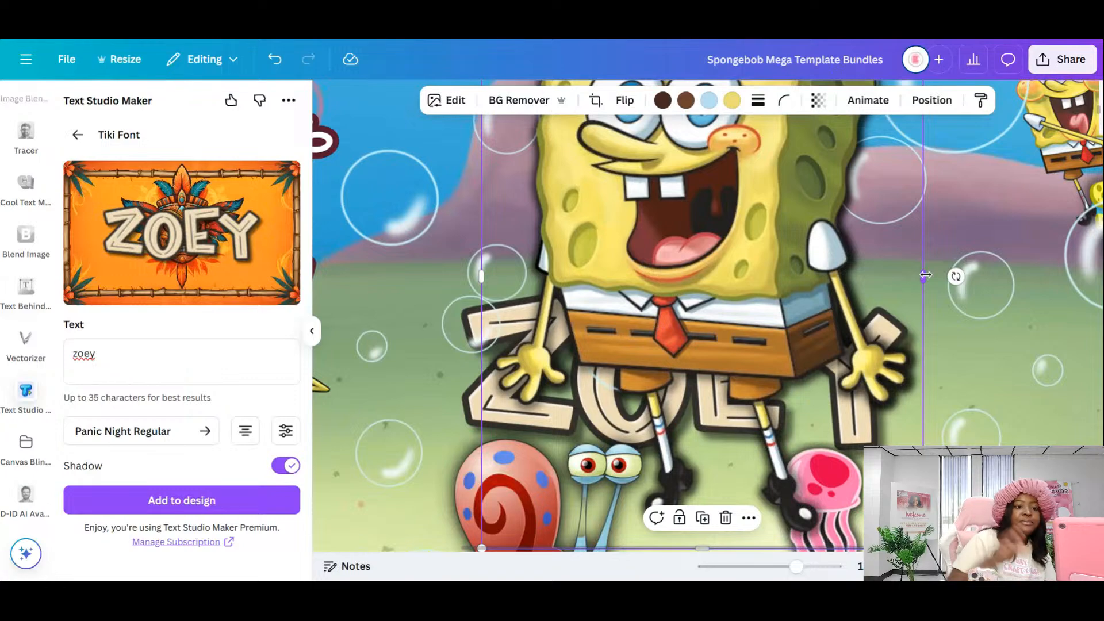
- Crop the SpongeBob copy to a narrow strip so only the hand over the name's first letter remains in front
left_click_drag(875, 274, 559, 335)
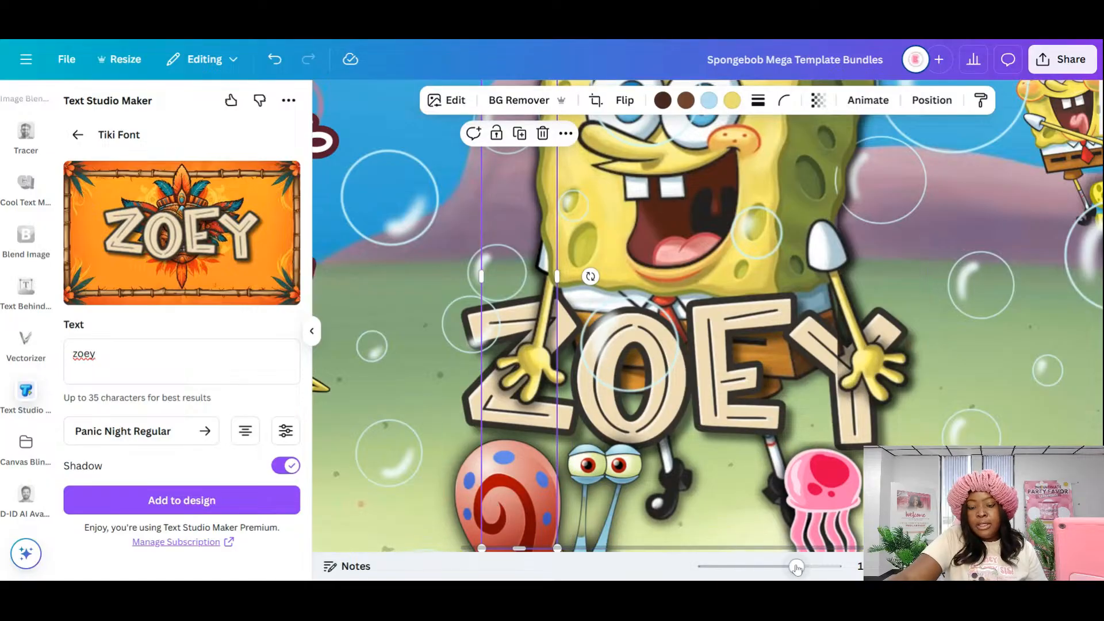
left_click_drag(796, 566, 772, 566)
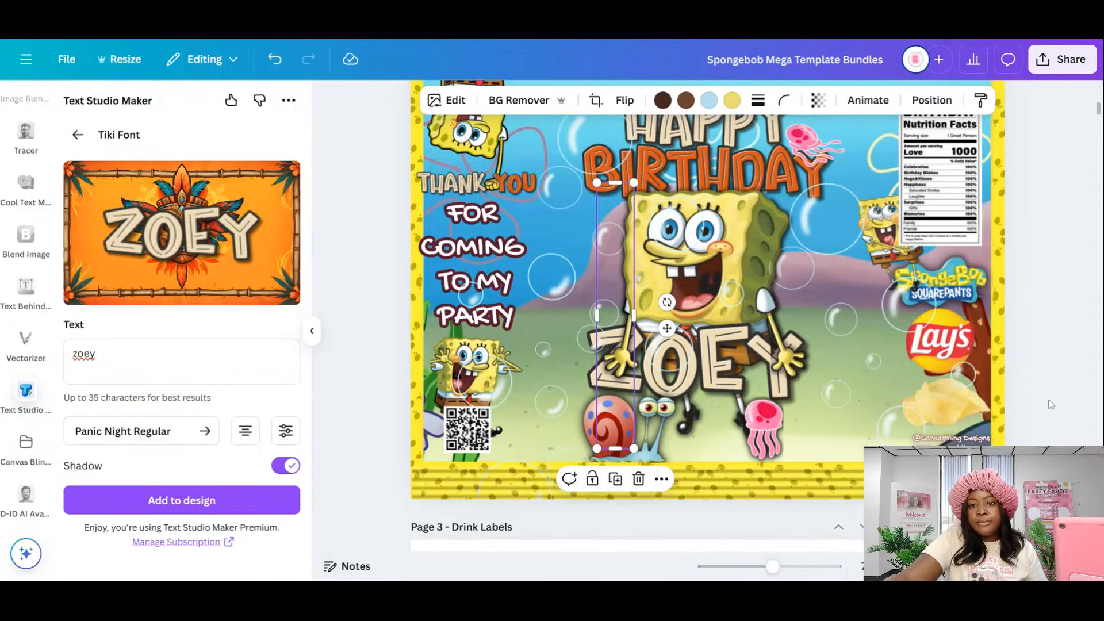
left_click(1057, 428)
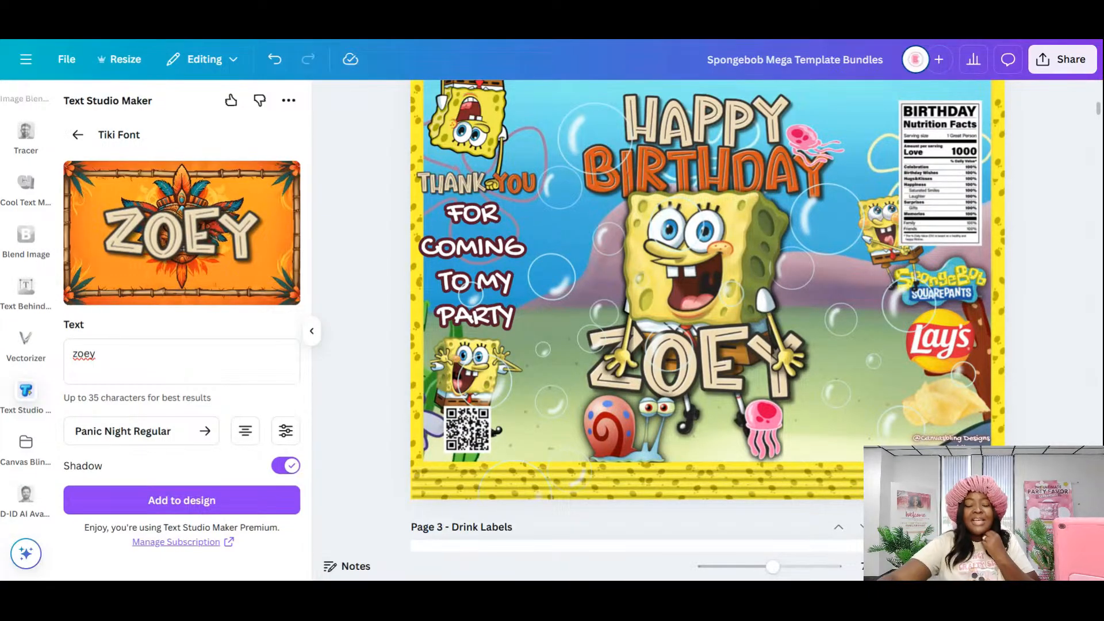
scroll(1064, 326, "up", 1)
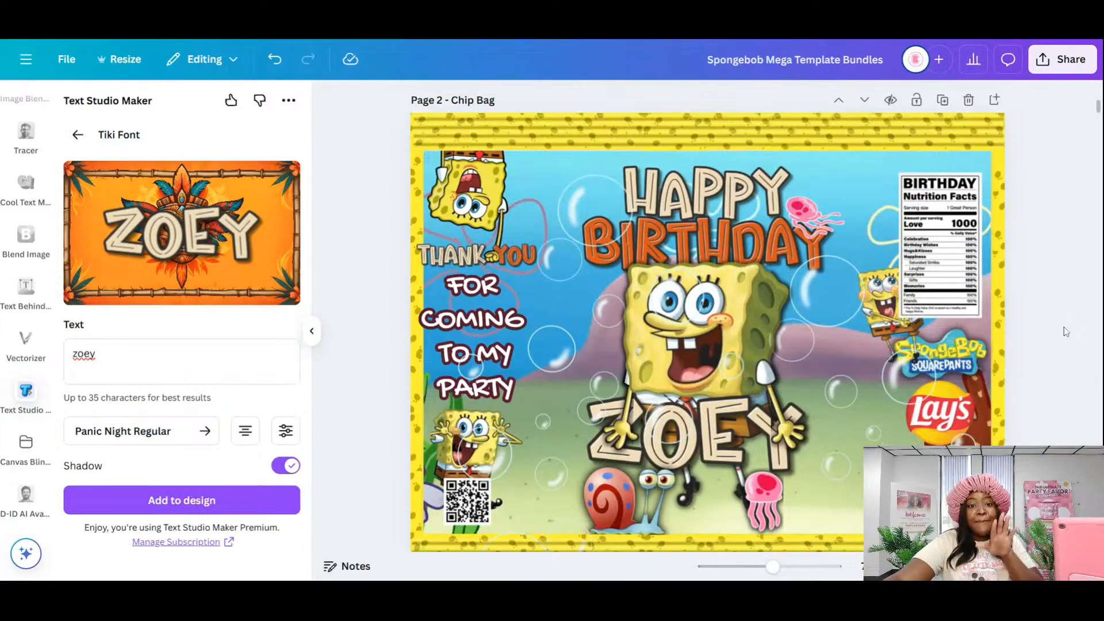
scroll(1064, 327, "down", 1)
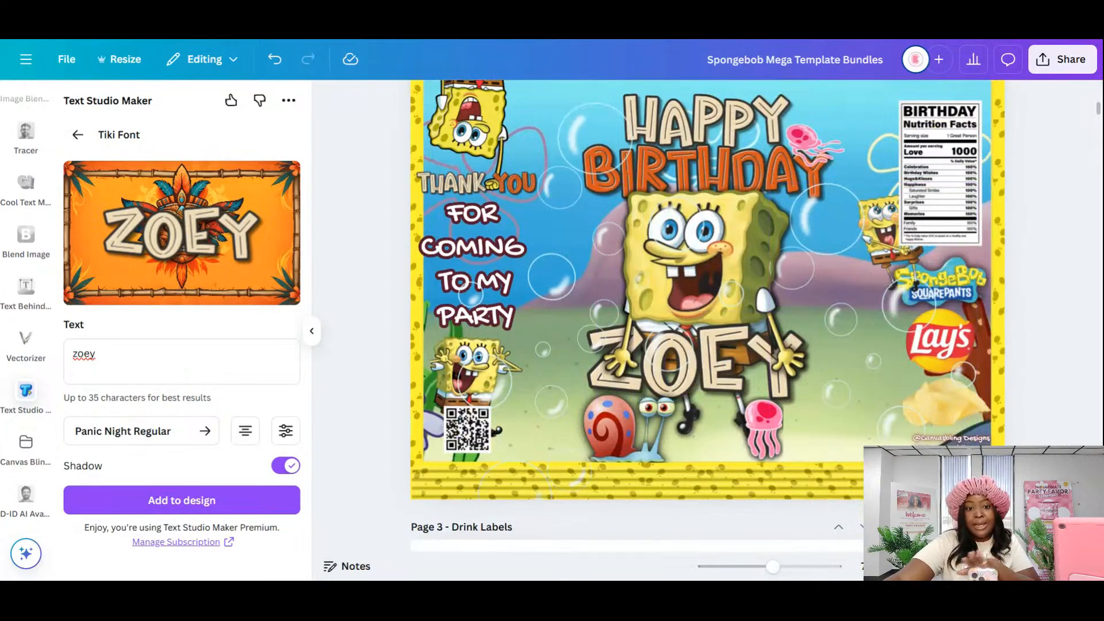
scroll(707, 316, "up", 2)
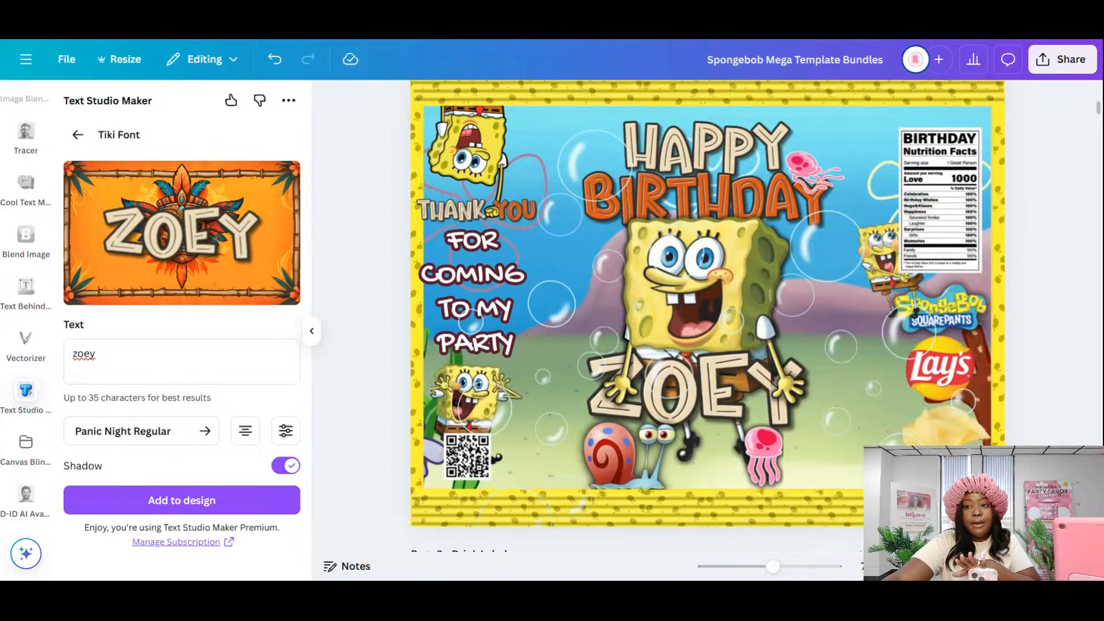
scroll(707, 316, "down", 2)
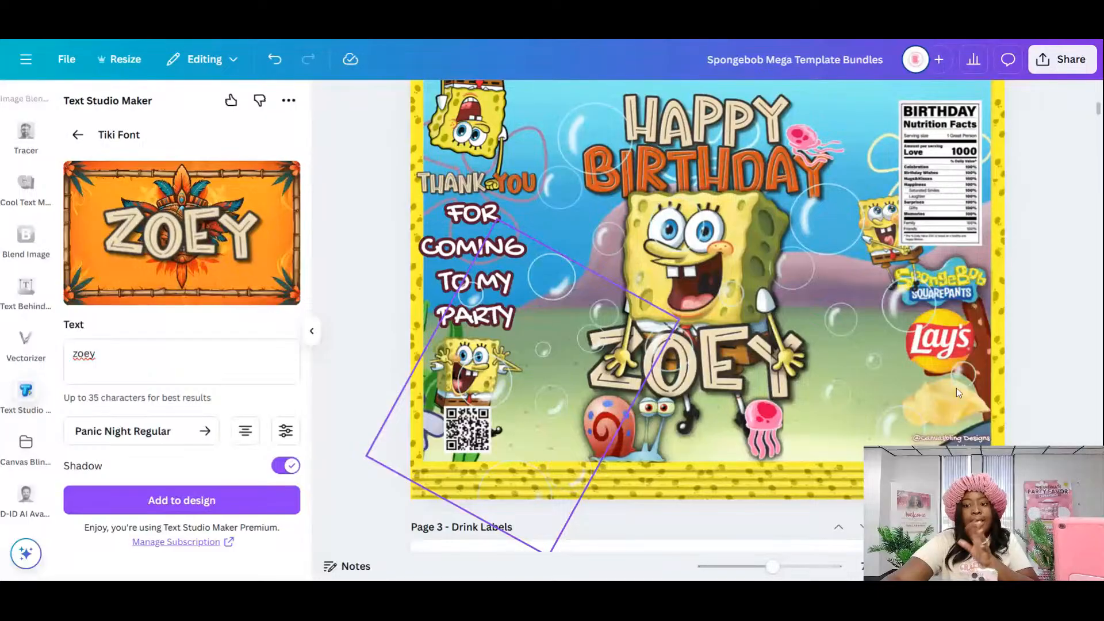
scroll(957, 393, "up", 2)
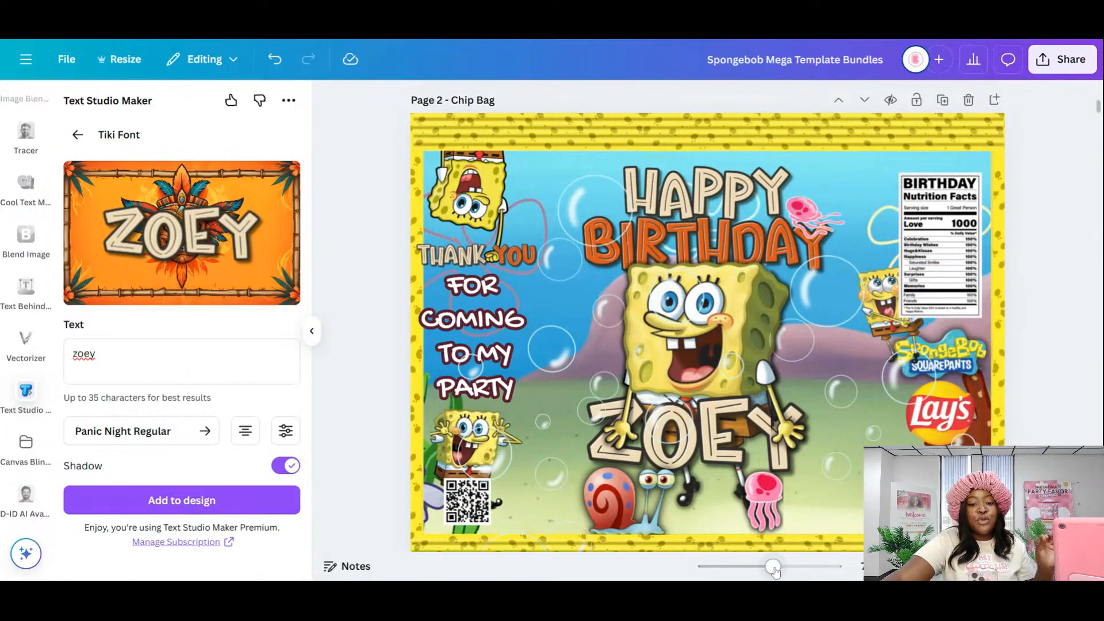
- Bring the Birthday Nutrition Facts label on the chip bag to the front of all layers
left_click_drag(773, 568, 819, 567)
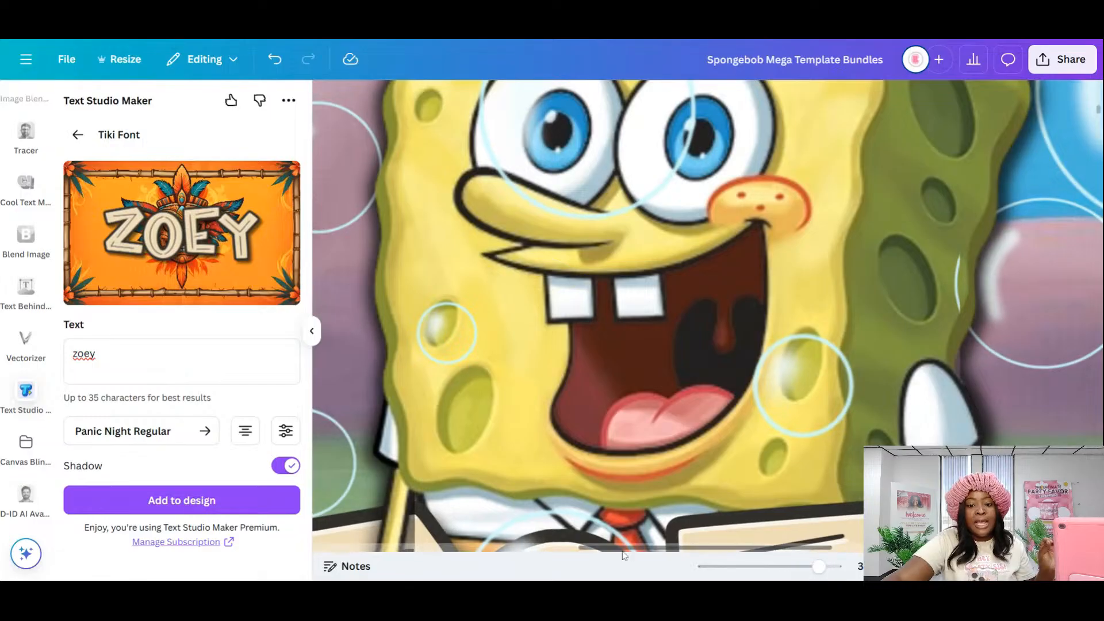
left_click_drag(634, 549, 897, 550)
scroll(994, 260, "up", 6)
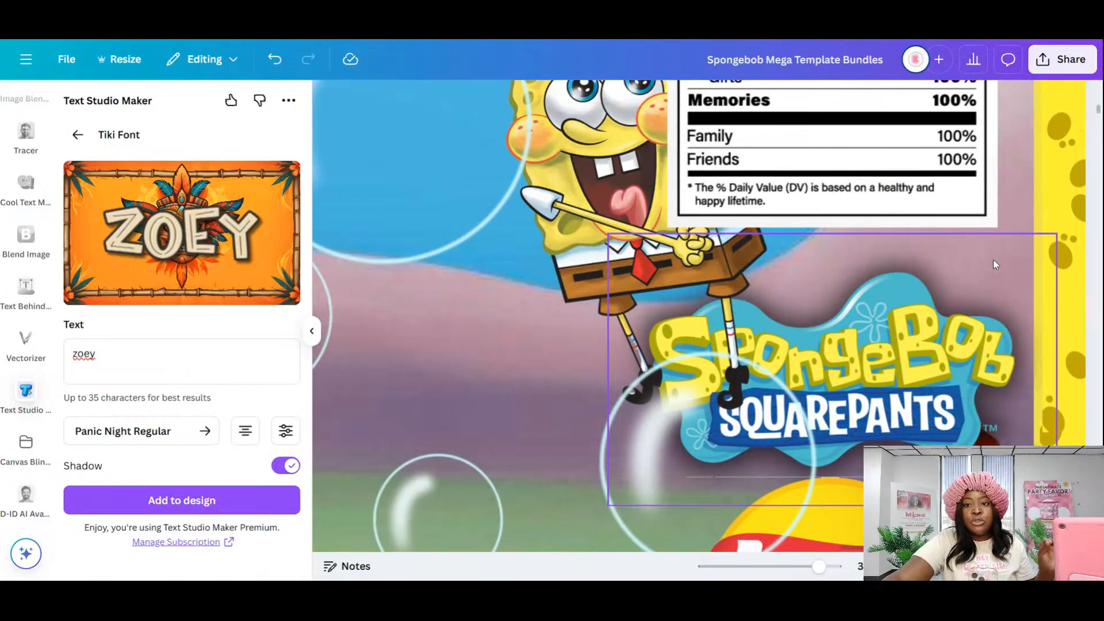
scroll(996, 264, "up", 2)
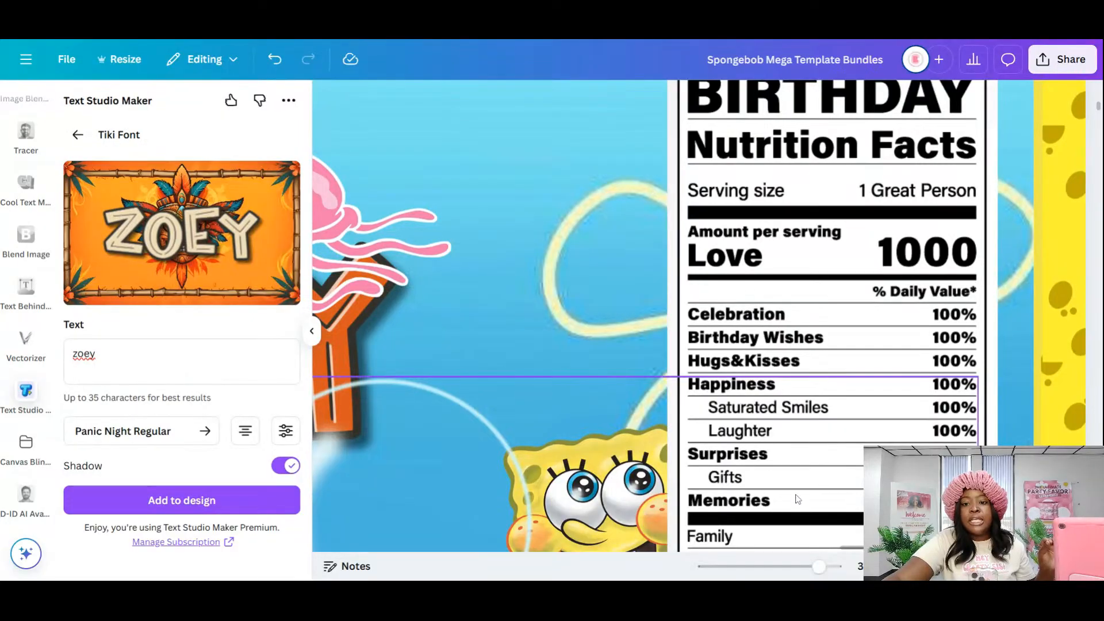
left_click(863, 226)
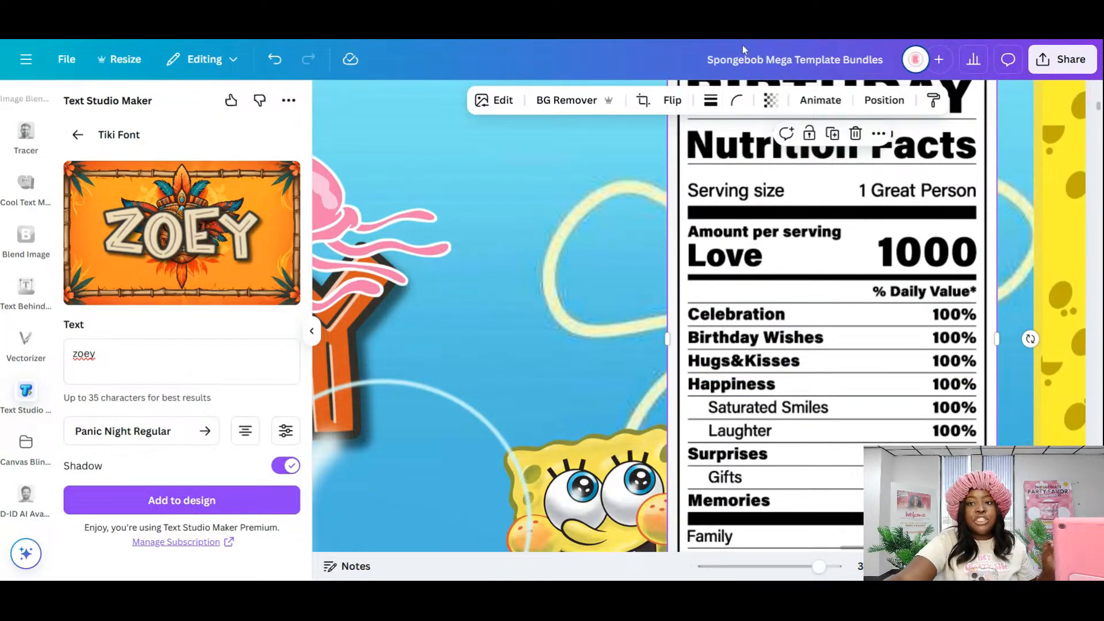
left_click(885, 100)
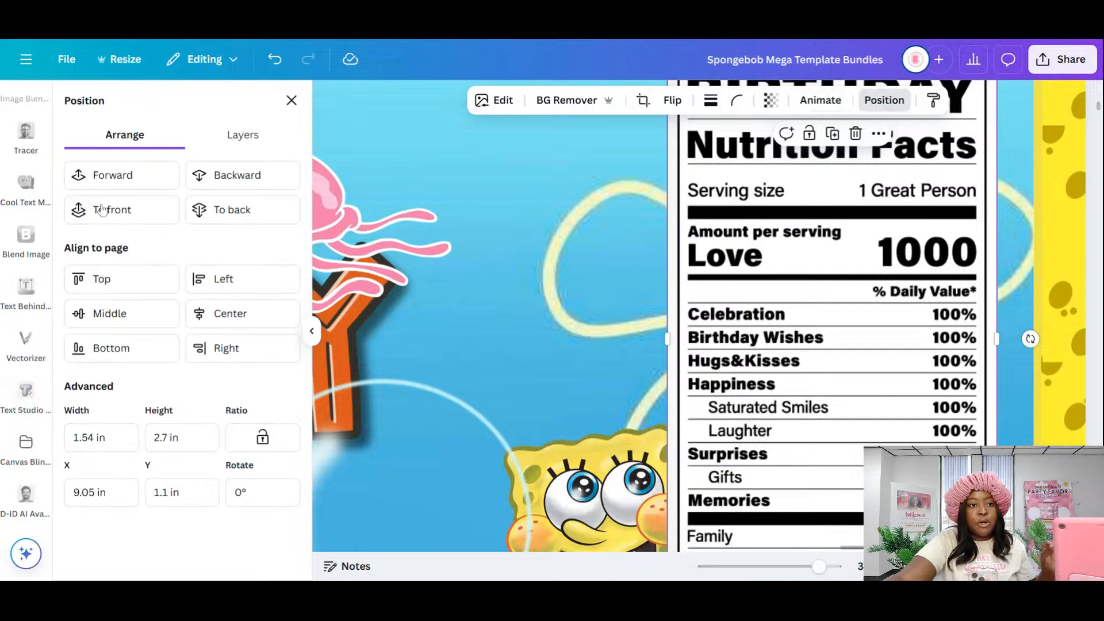
left_click(116, 216)
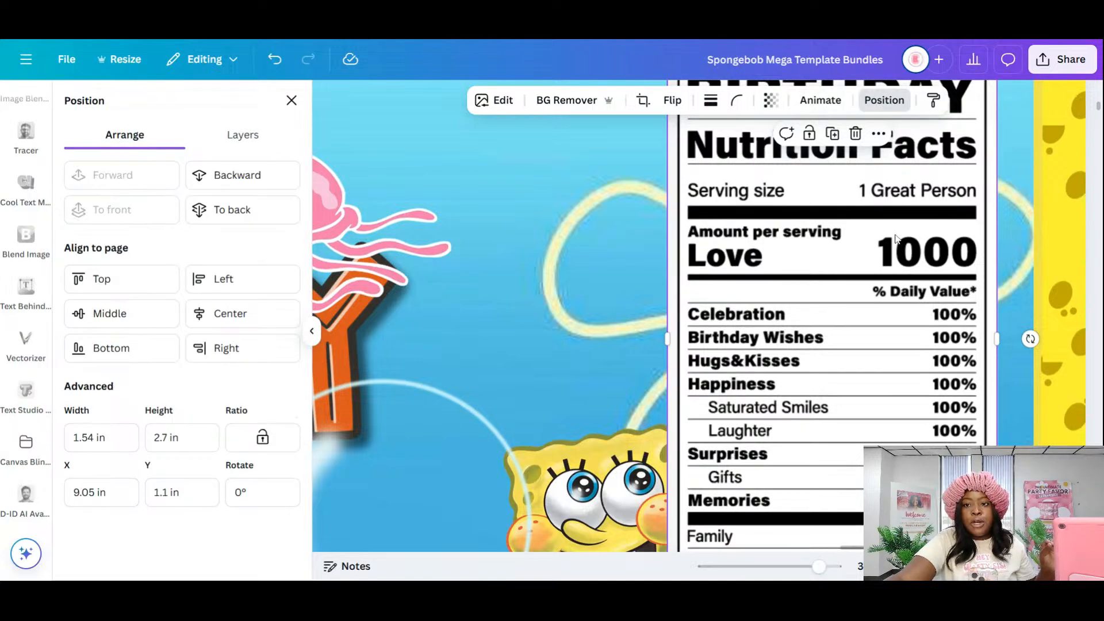
- Insert a square shape on the chip bag page and reduce it to a small rectangle about 0.5 in high above the Nutrition Facts label
scroll(895, 238, "up", 5)
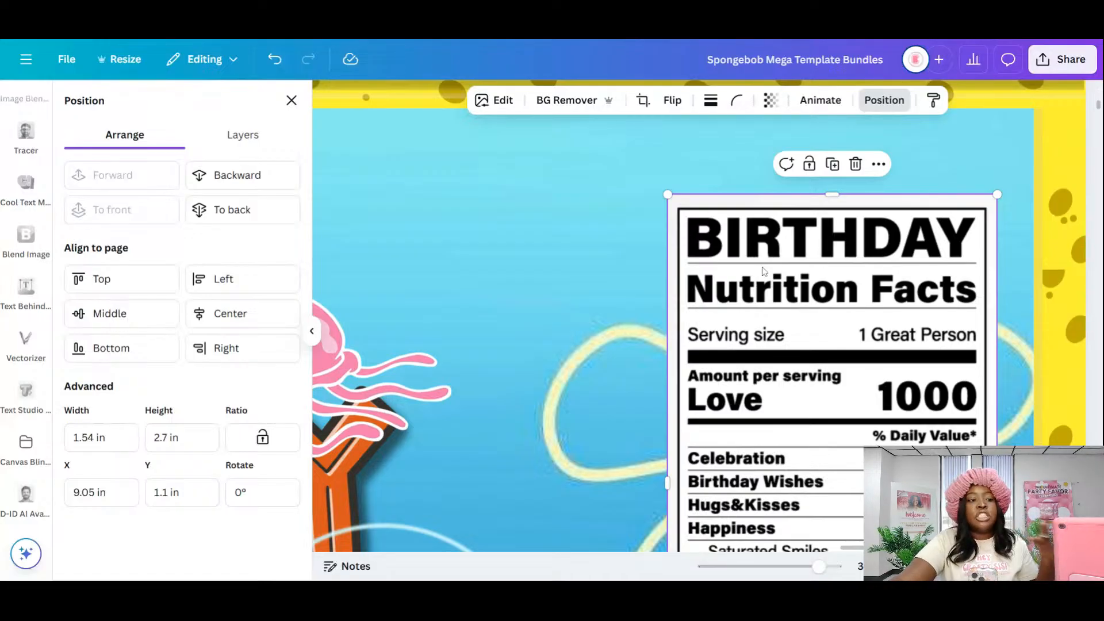
scroll(41, 160, "up", 5)
scroll(42, 160, "up", 10)
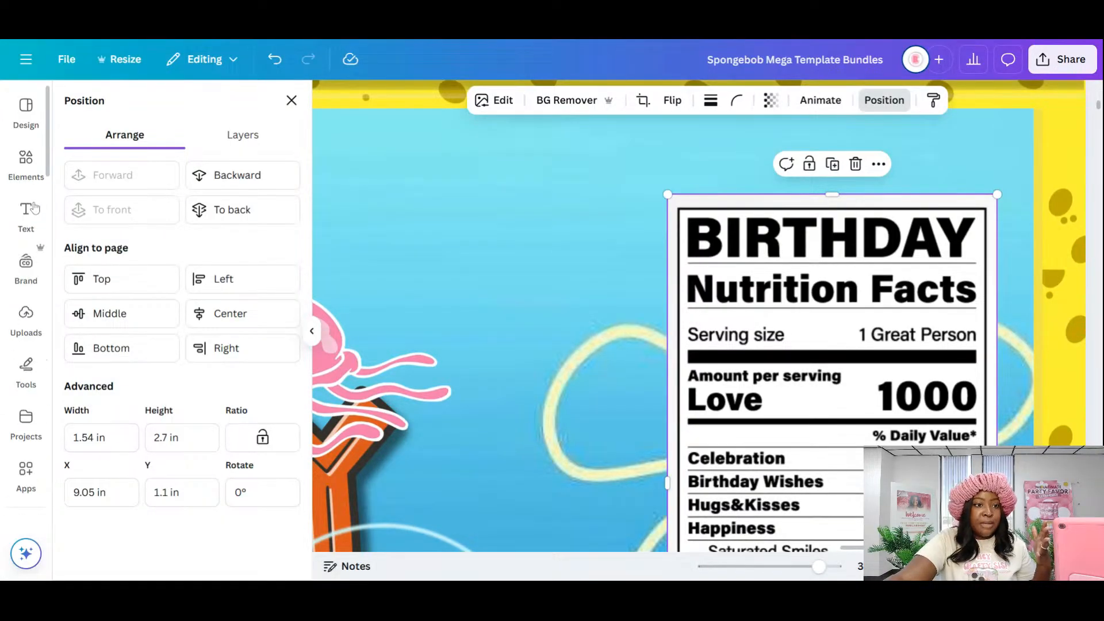
left_click(27, 164)
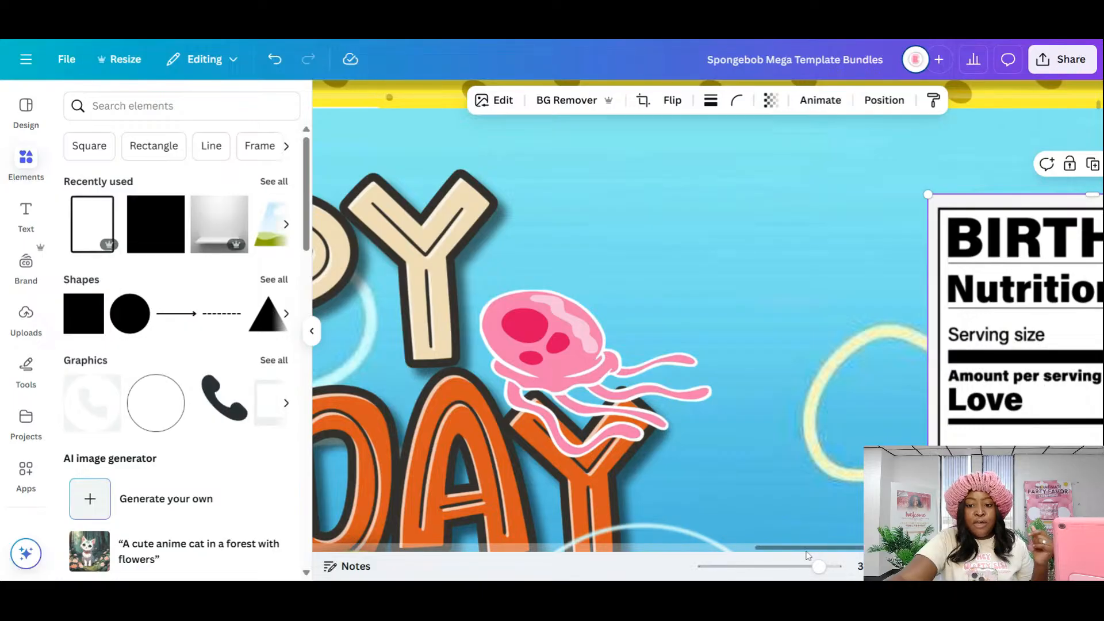
scroll(808, 555, "right", 5)
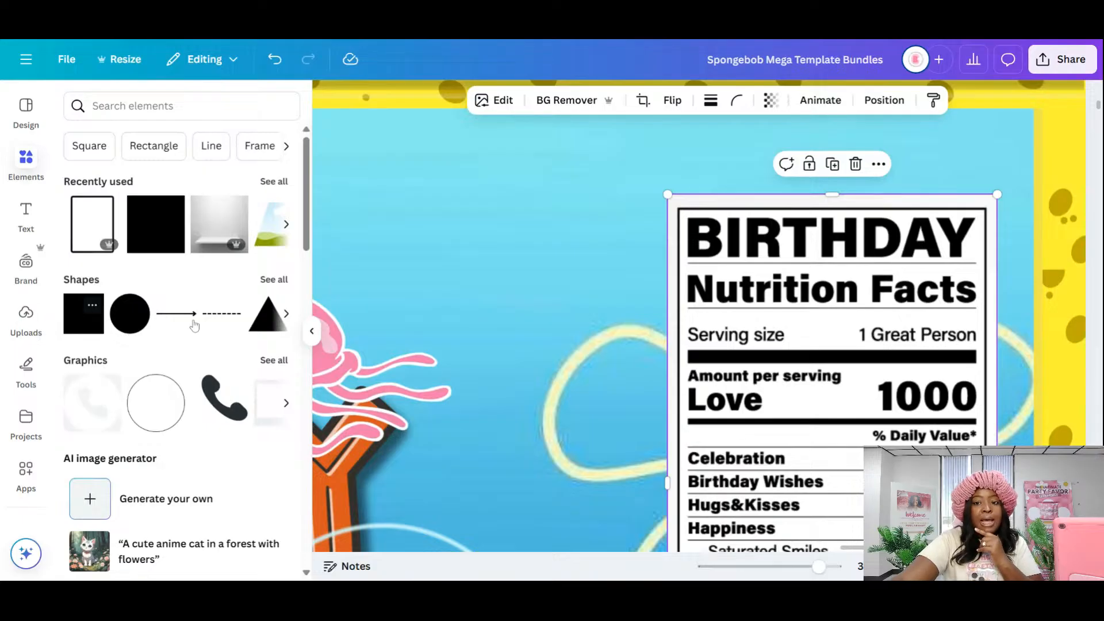
left_click(83, 314)
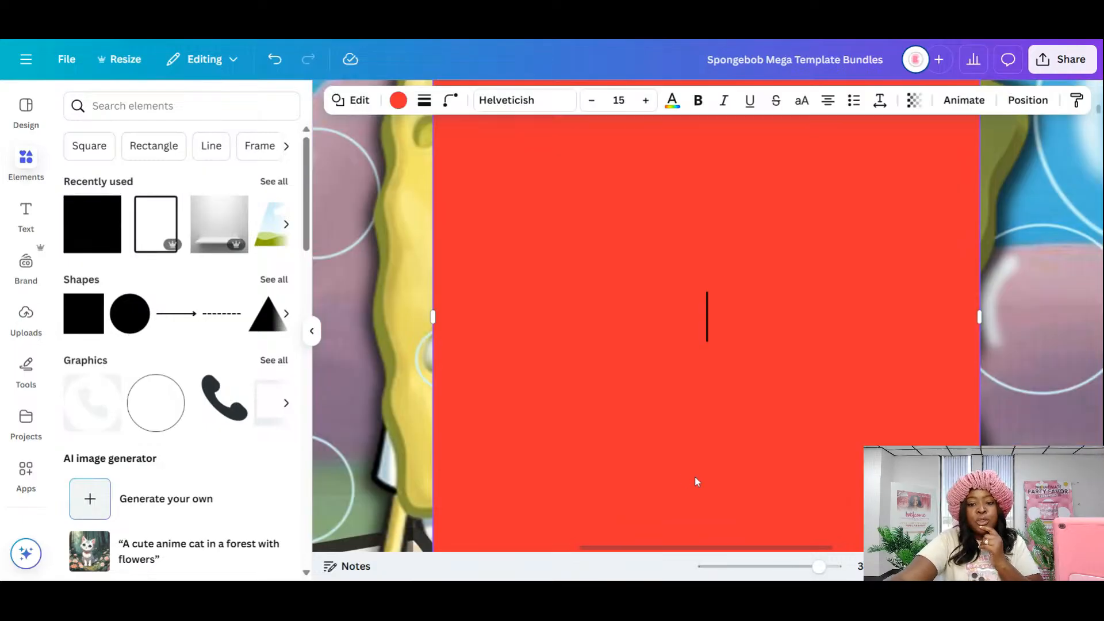
left_click_drag(817, 570, 791, 568)
scroll(747, 551, "right", 3)
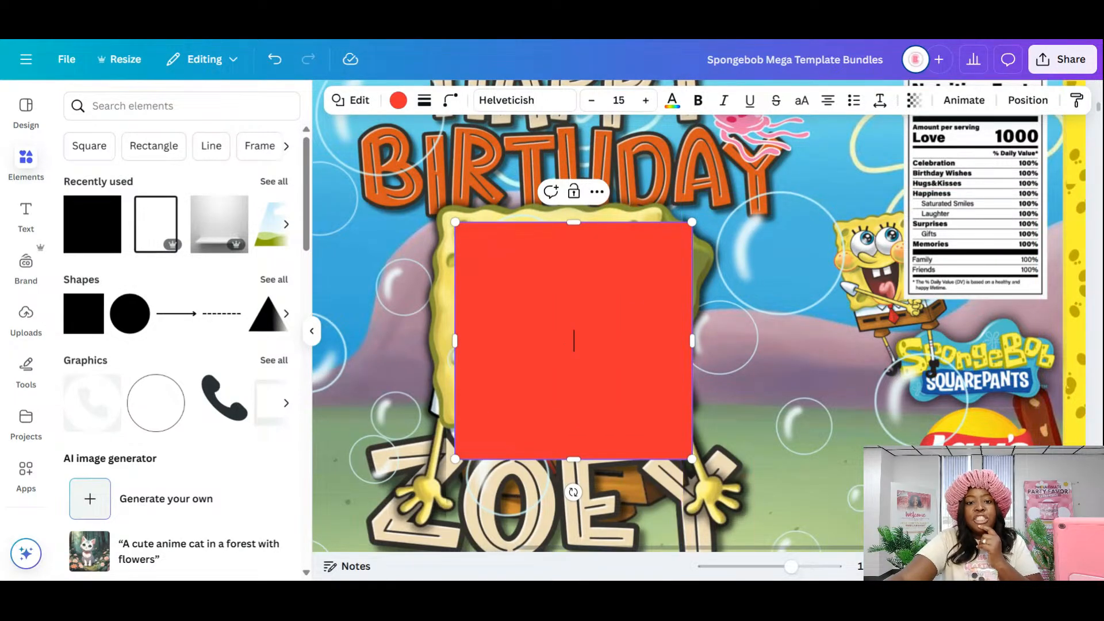
left_click(391, 412)
left_click(525, 357)
left_click_drag(545, 365, 934, 339)
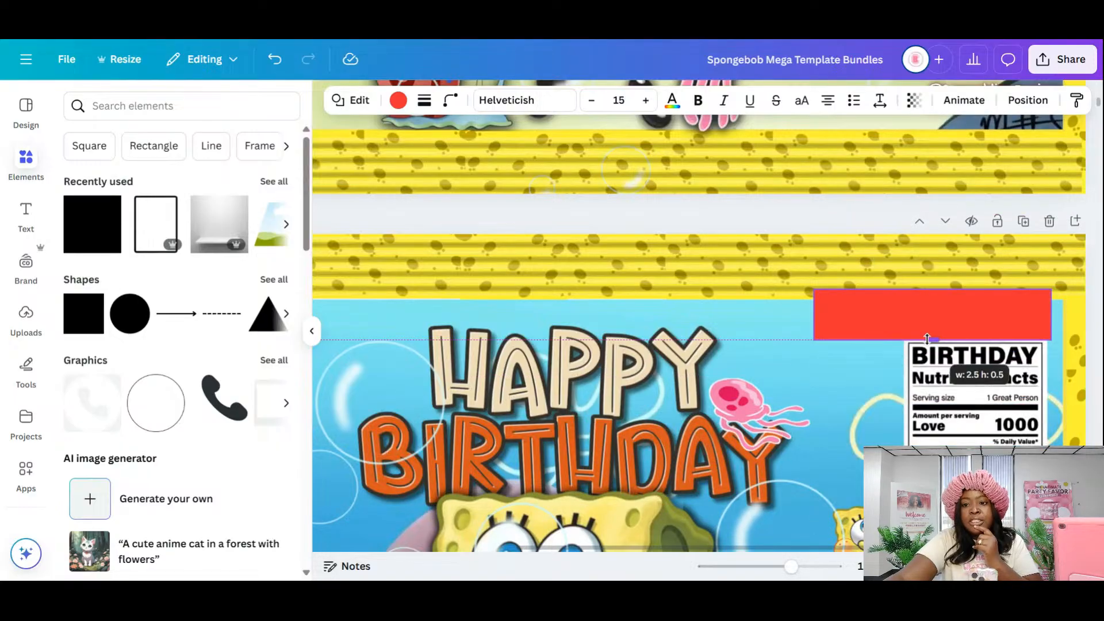
left_click_drag(1055, 314, 928, 314)
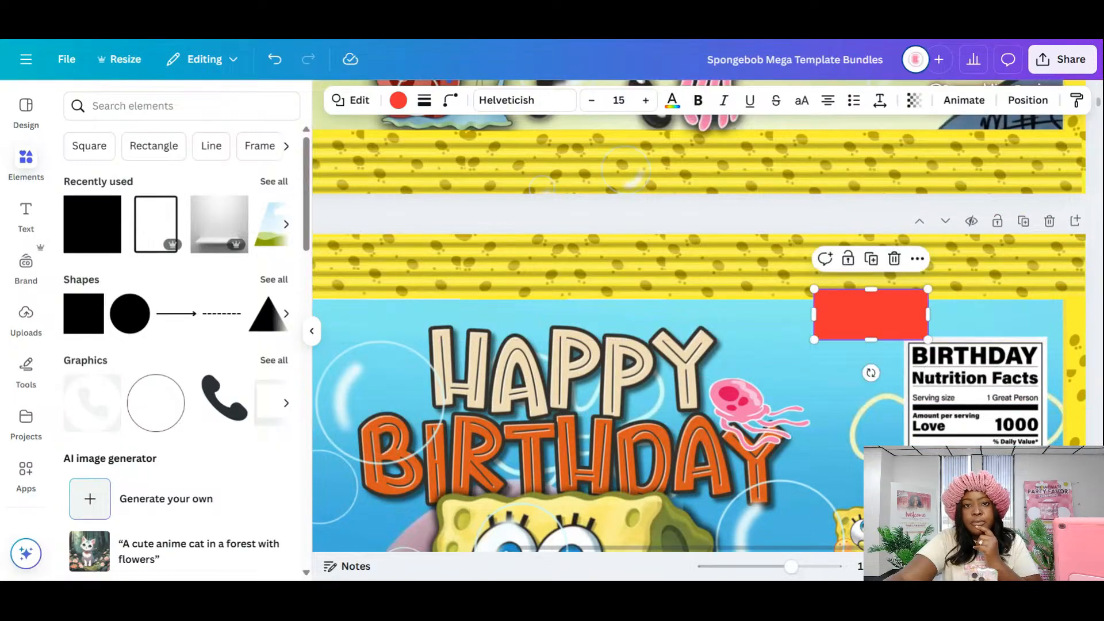
- Color the rectangle white and fit it over the word BIRTHDAY on the Nutrition Facts label
left_click(396, 101)
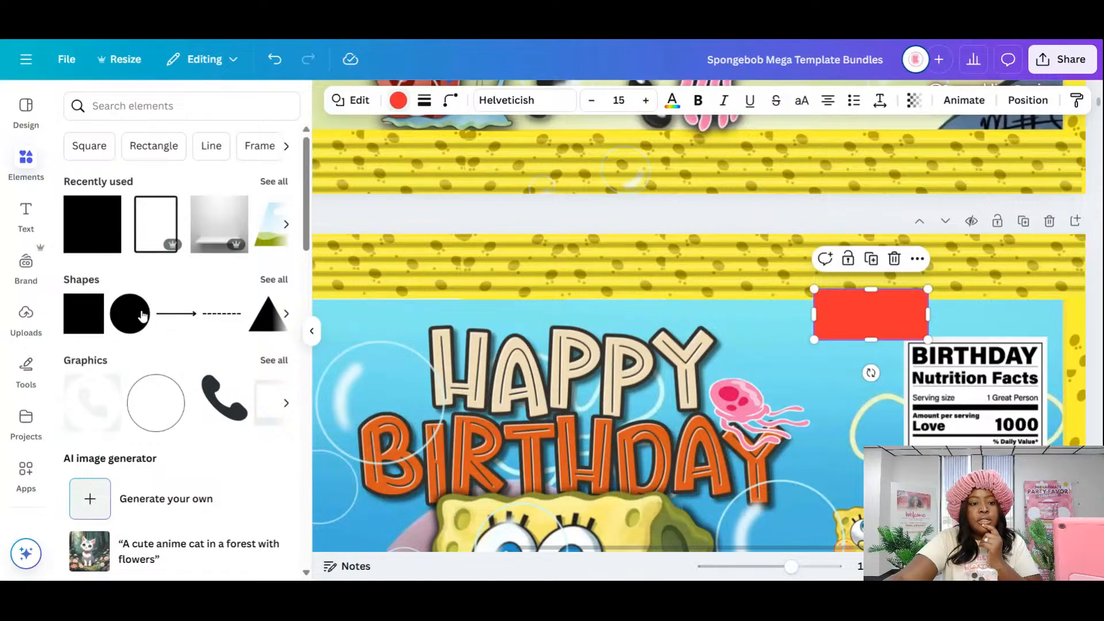
left_click(117, 281)
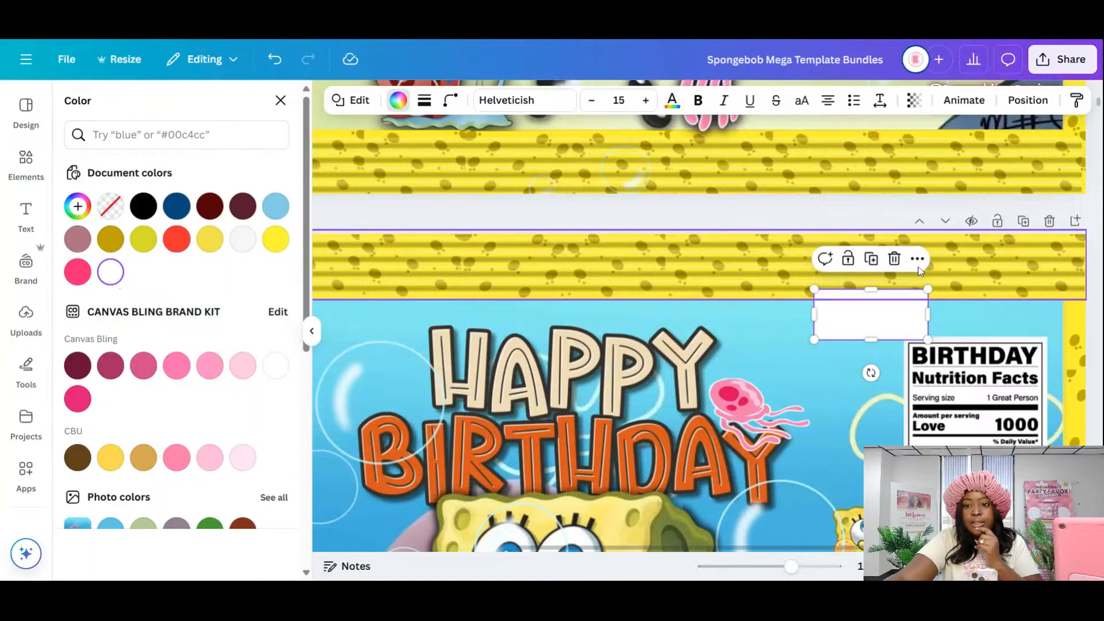
left_click_drag(872, 289, 1041, 353)
scroll(1021, 402, "down", 3)
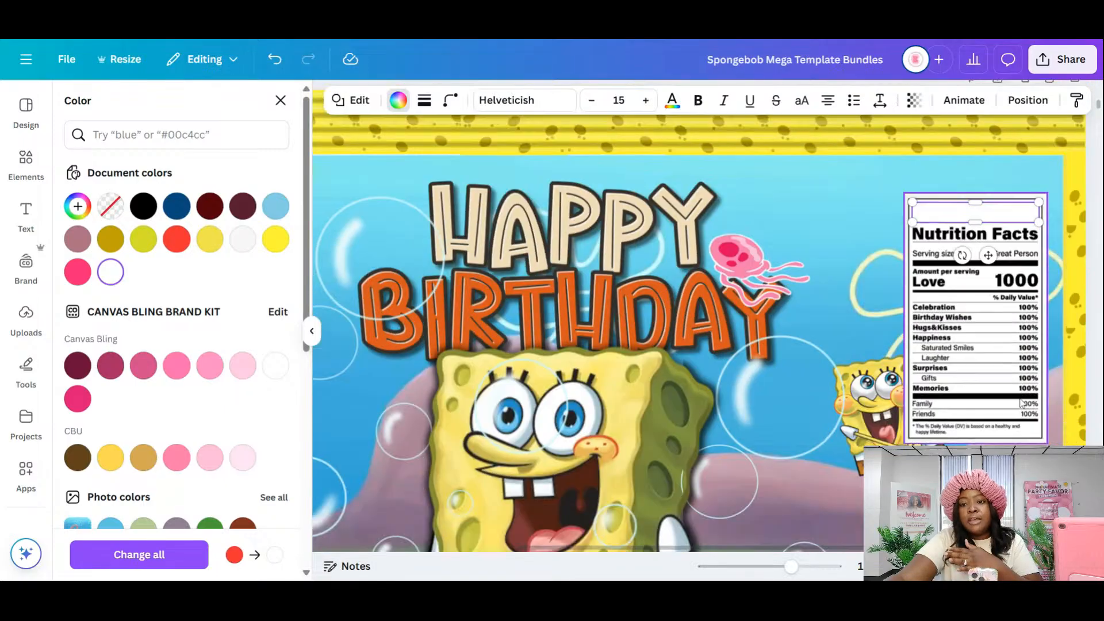
left_click(831, 343)
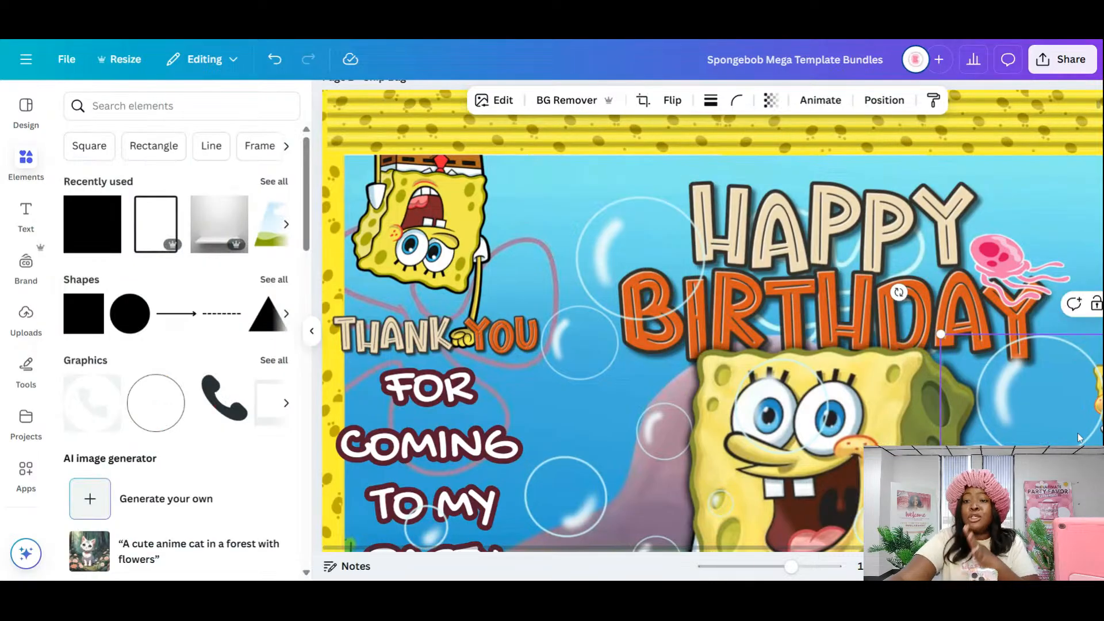
scroll(1079, 438, "right", 5)
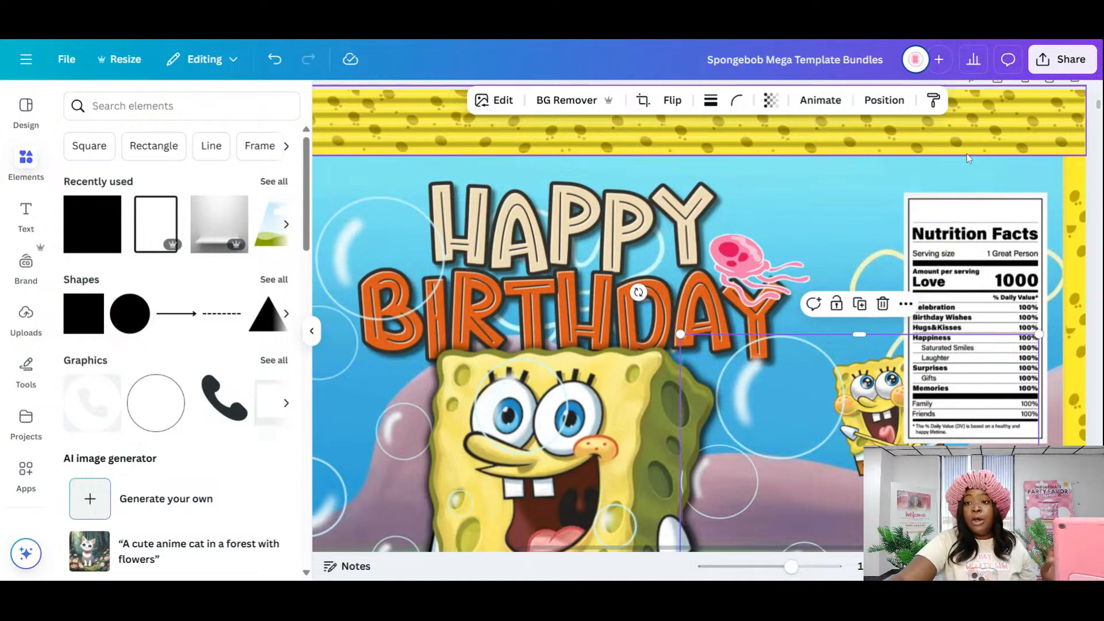
- Add a subheading text box over the Nutrition Facts label with the text SPONGEBOB
left_click(974, 215)
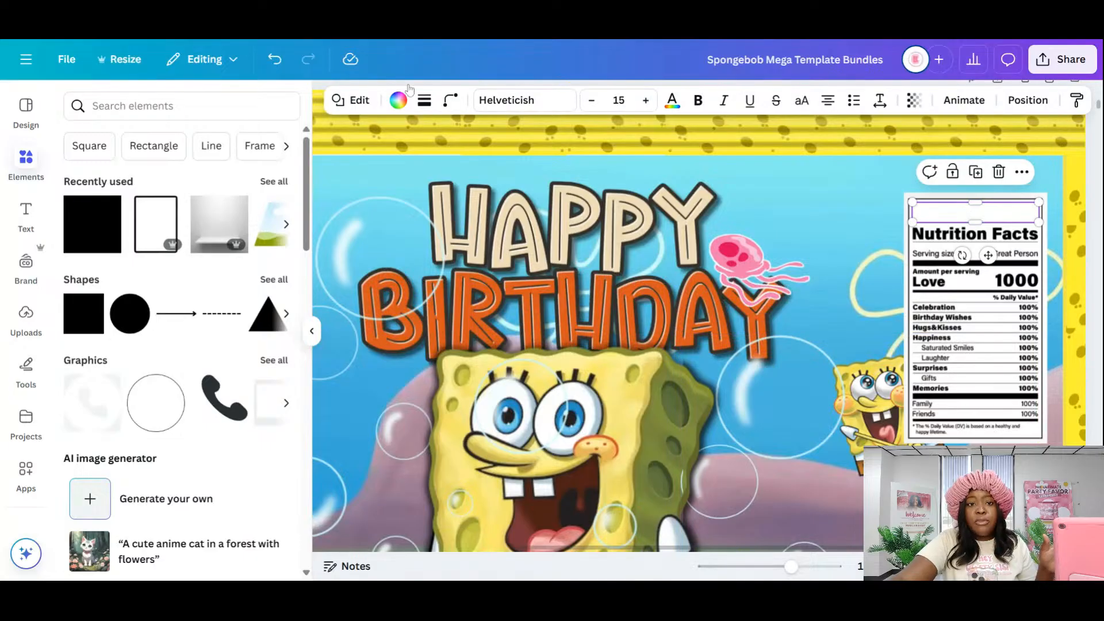
left_click(29, 222)
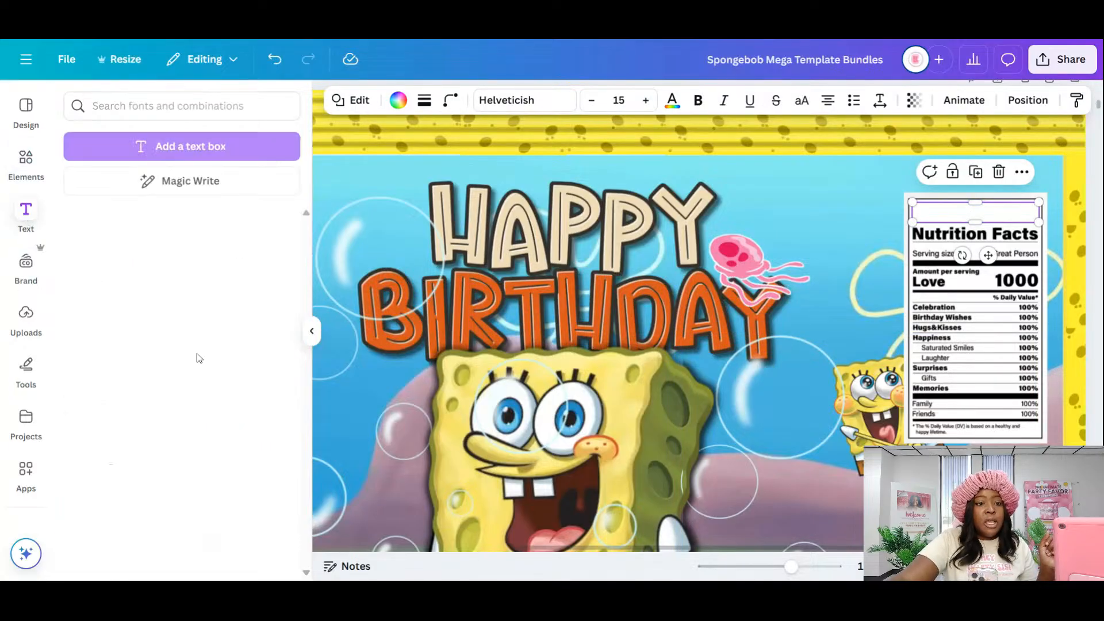
left_click(148, 305)
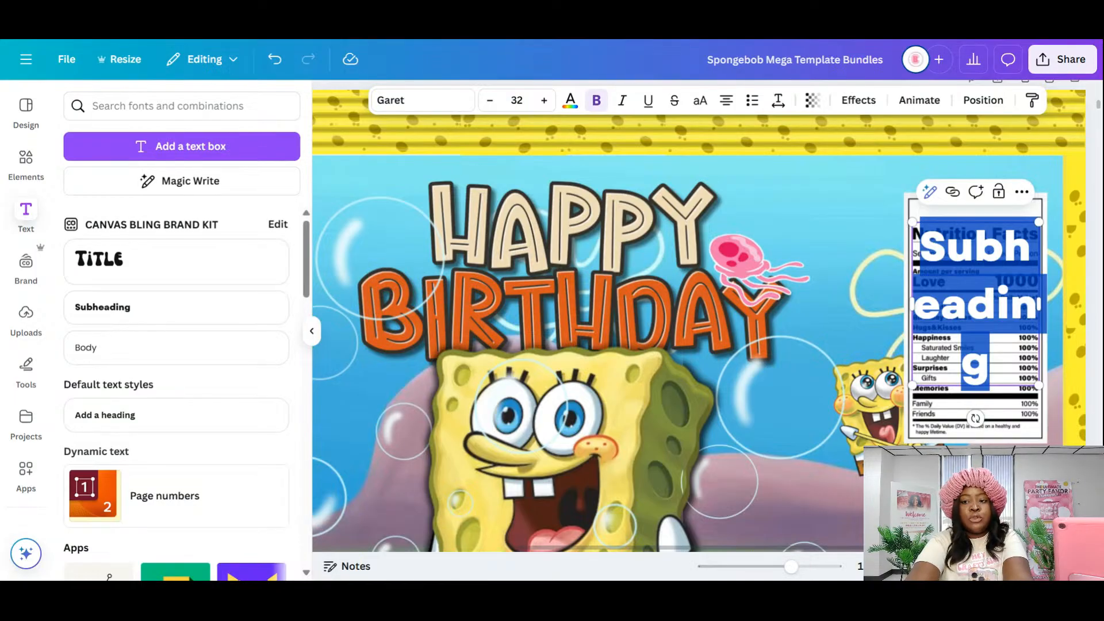
type("Sp")
key("BackSpace")
key("BackSpace")
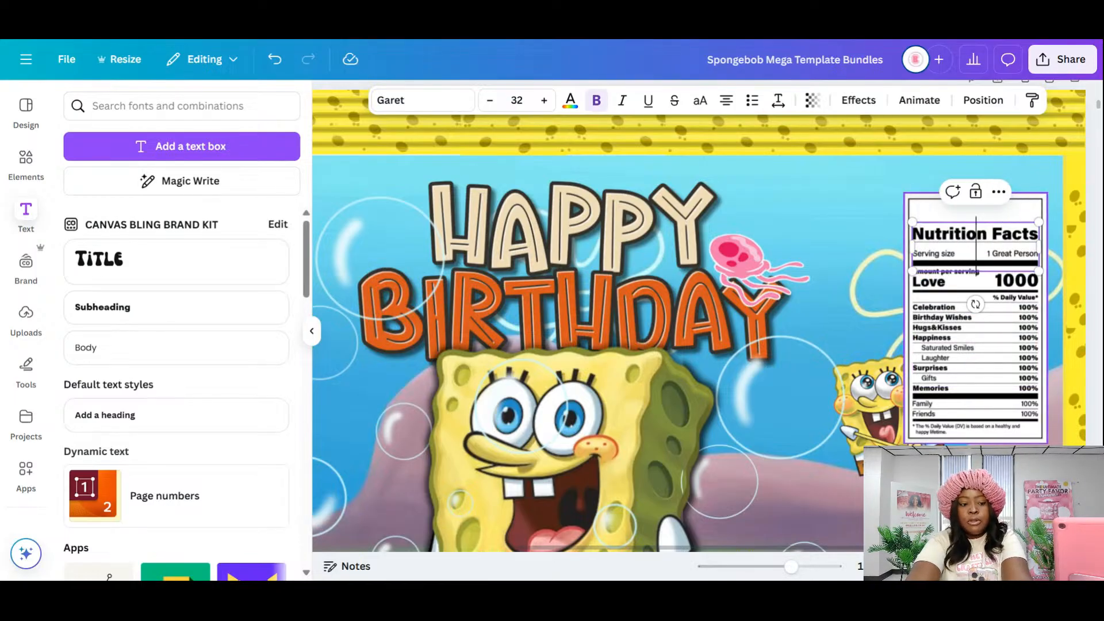
type("SPONGEBOB")
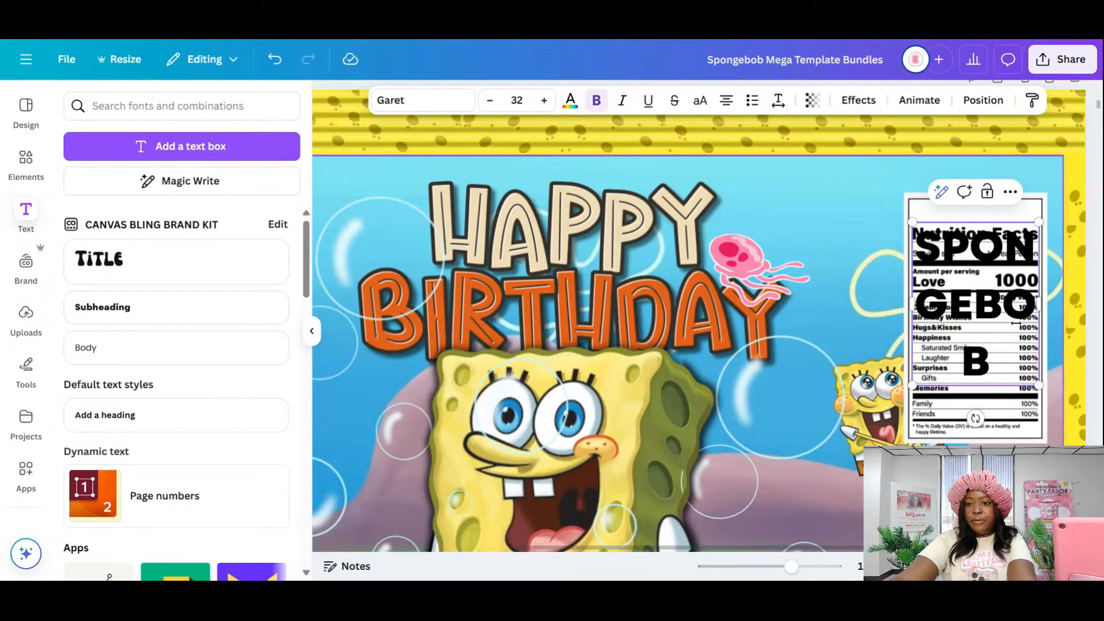
- Scale the SPONGEBOB text to size 13.9 and fit it on one line in the blank space above Nutrition Facts
left_click_drag(1038, 385, 971, 298)
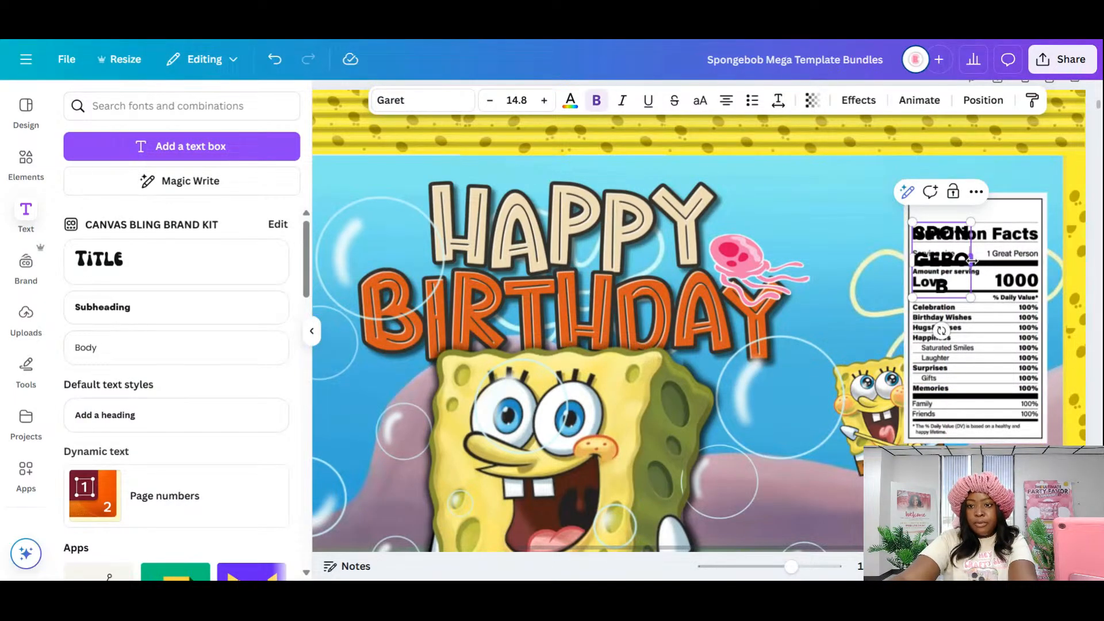
mouse_move(971, 260)
left_mouse_down()
mouse_move(1039, 259)
mouse_move(990, 266)
left_mouse_up()
left_click_drag(911, 205, 920, 209)
left_click_drag(993, 263, 989, 257)
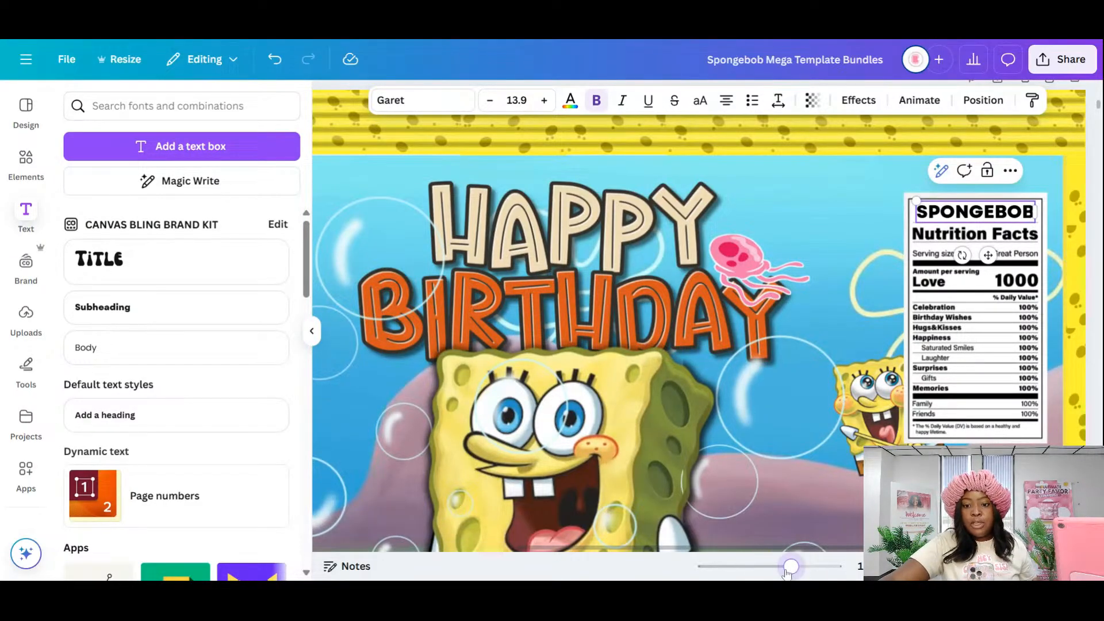
- Delete the SPONGEBOB text and the white rectangle from the Nutrition Facts label
left_click_drag(788, 571, 774, 569)
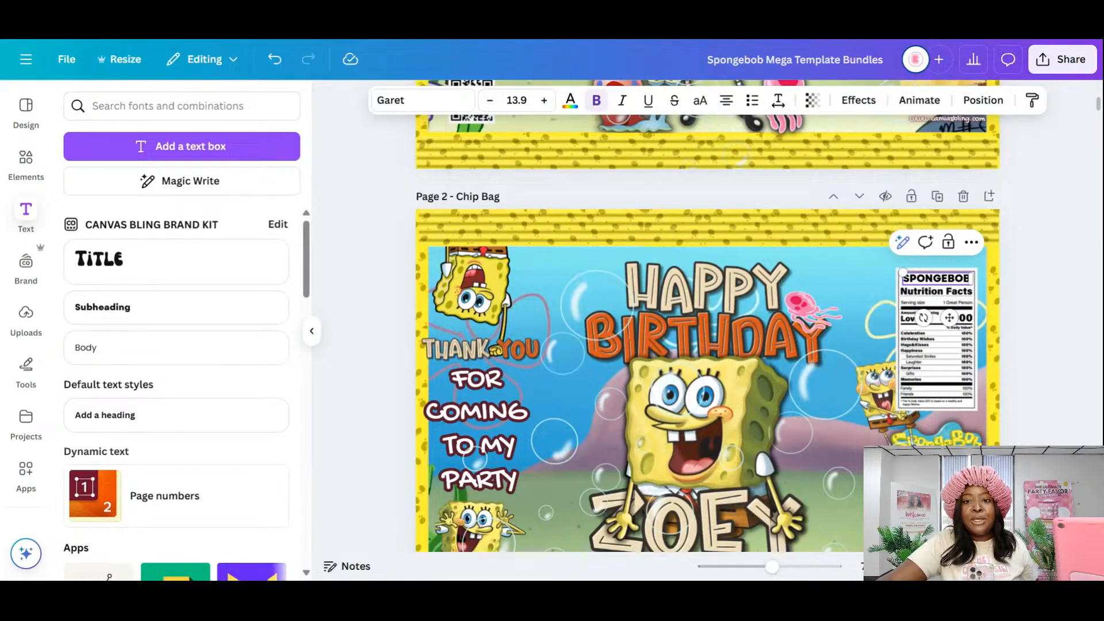
scroll(914, 230, "down", 2)
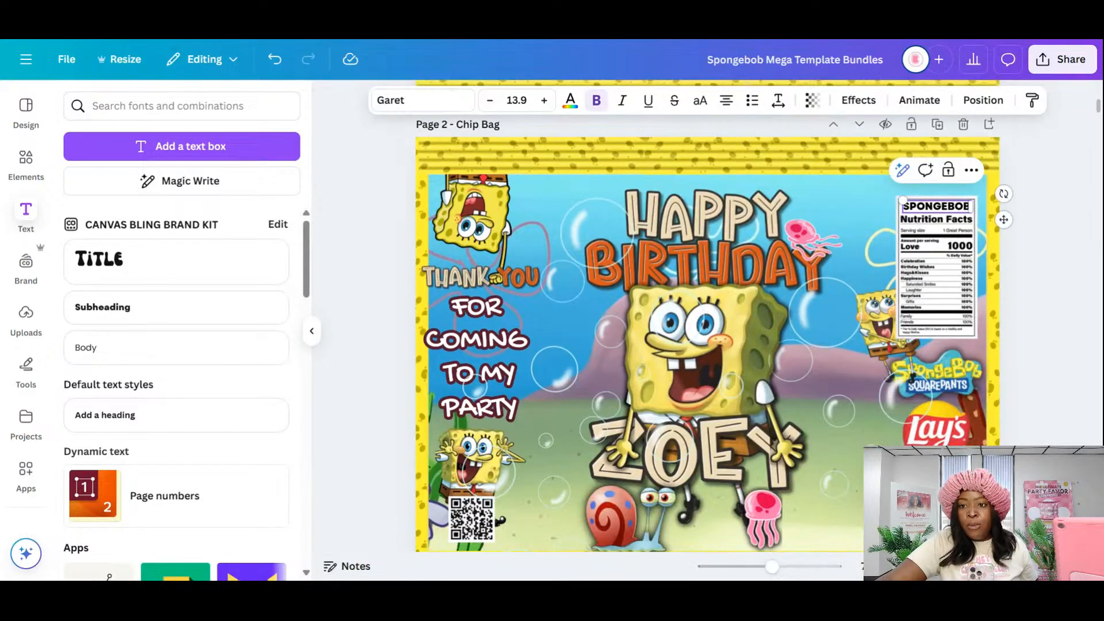
left_click(1040, 307)
left_click(954, 205)
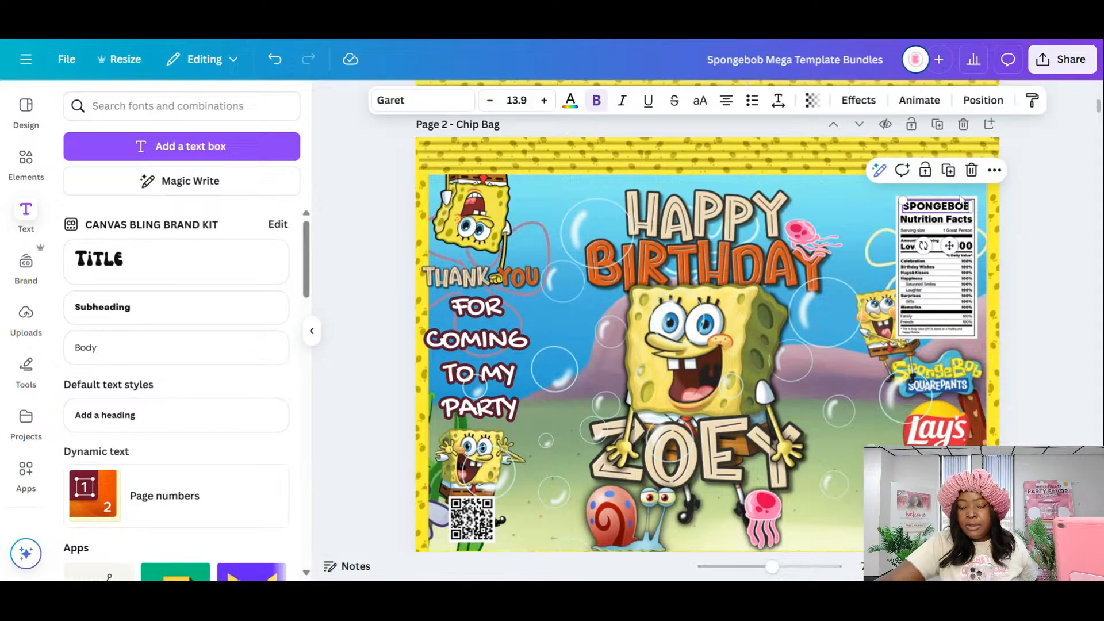
key("Delete")
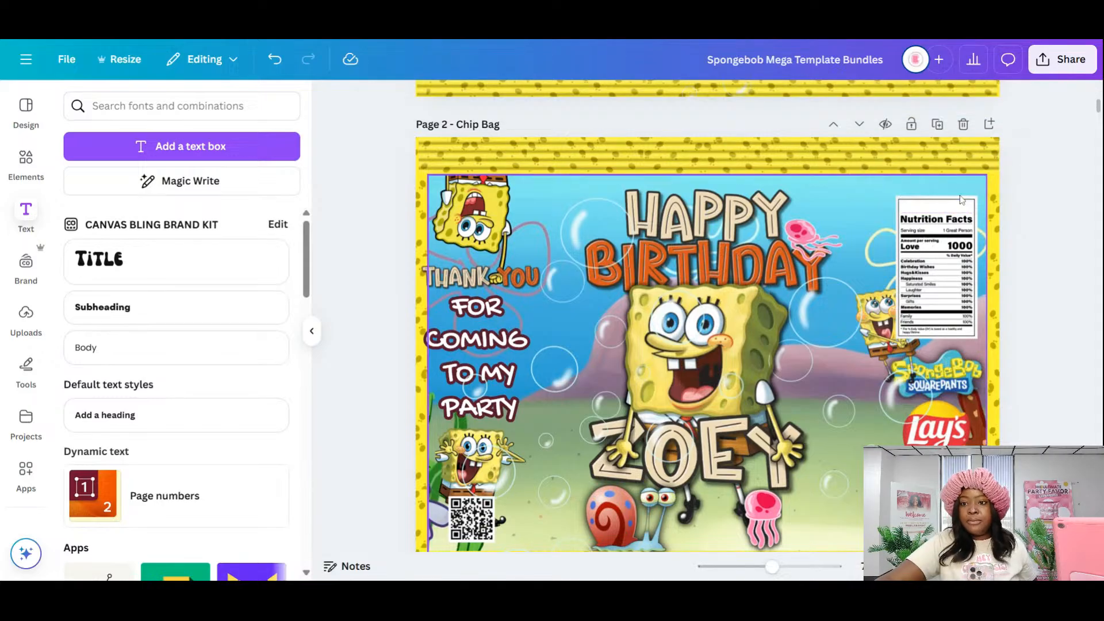
left_click(932, 210)
key("Delete")
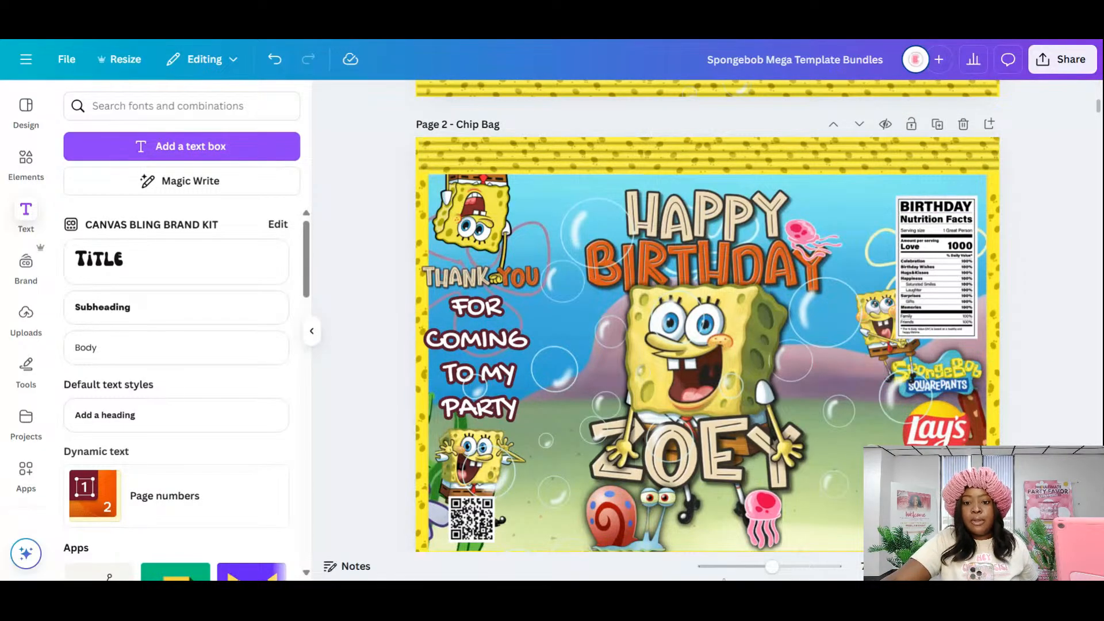
- Insert a new square shape on the chip bag page and flatten it into a narrow horizontal strip
left_click_drag(772, 566, 781, 566)
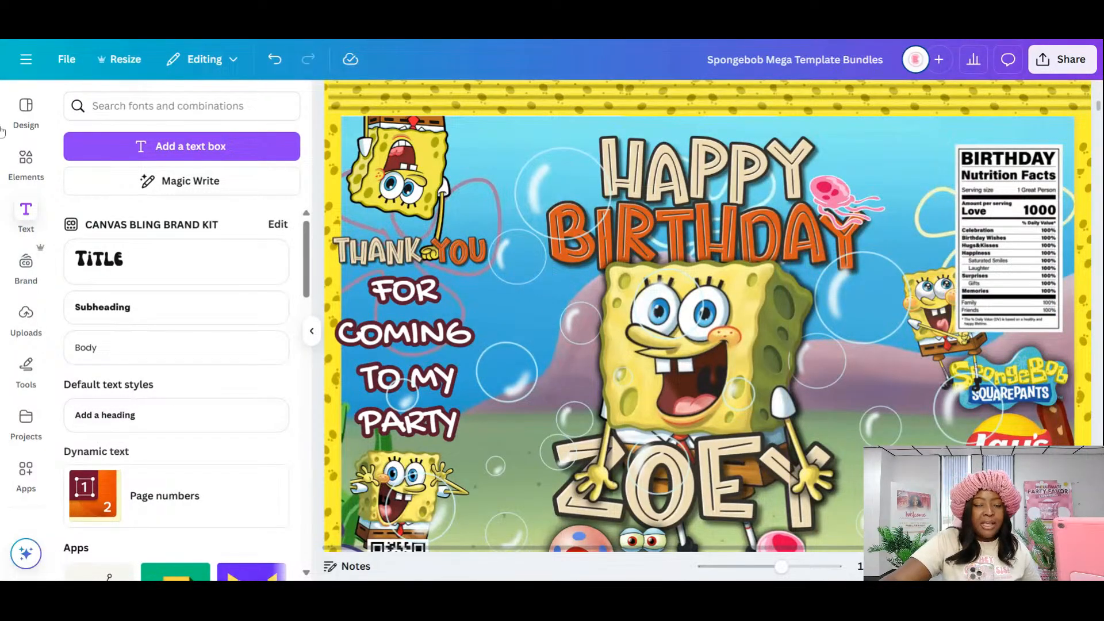
left_click(23, 167)
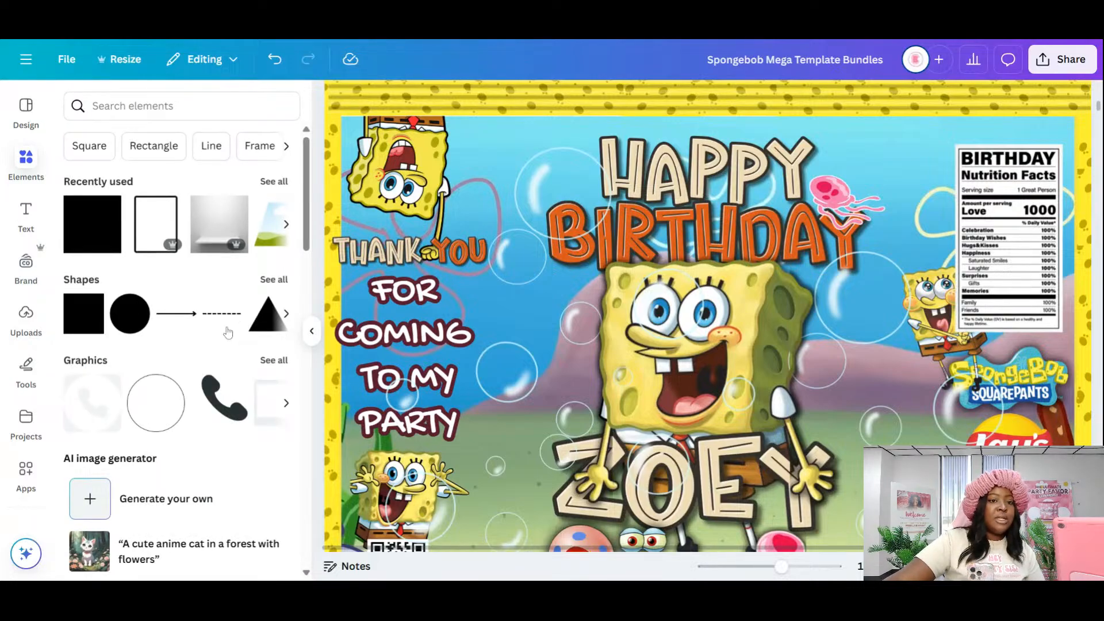
left_click_drag(781, 567, 775, 571)
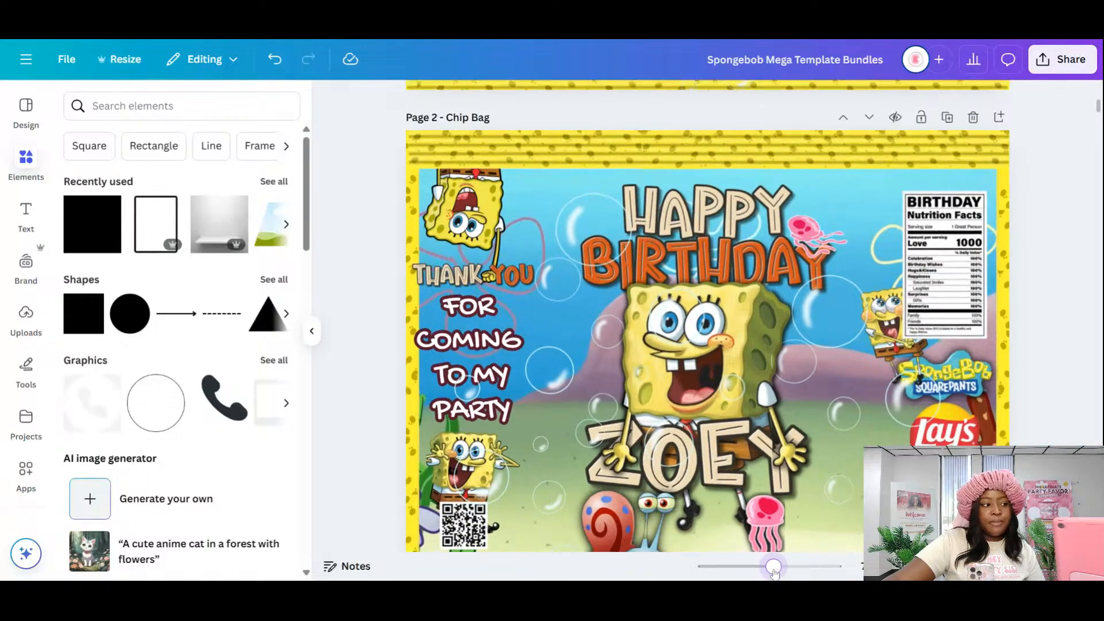
left_click(96, 244)
left_click(726, 296)
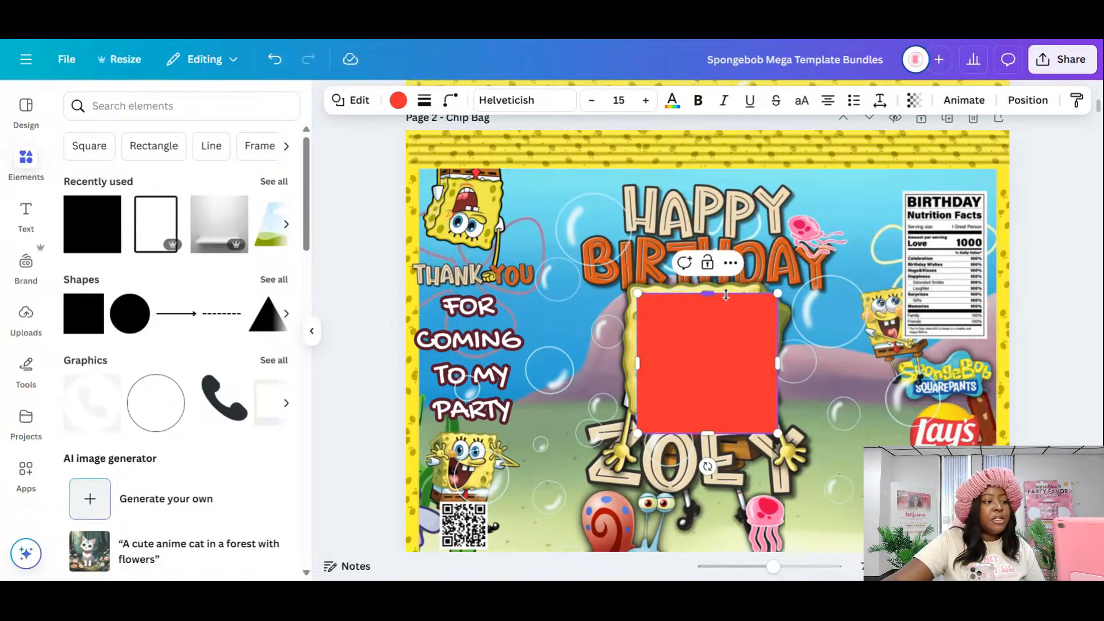
left_click_drag(726, 295, 726, 411)
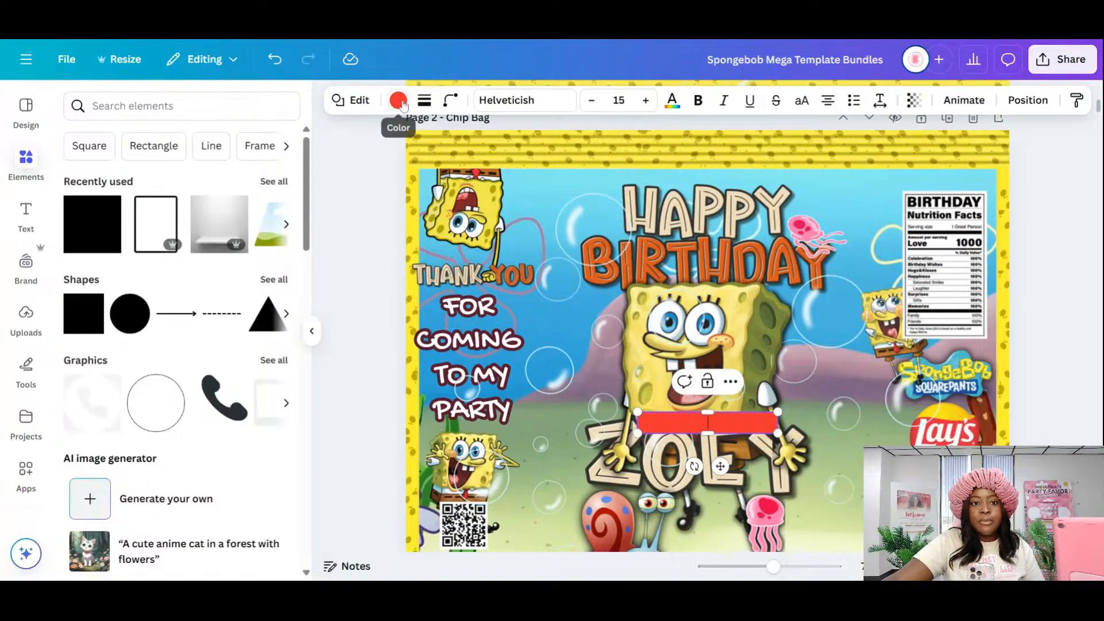
- Color the strip white and move it over the word BIRTHDAY on the Nutrition Facts label
left_click(399, 101)
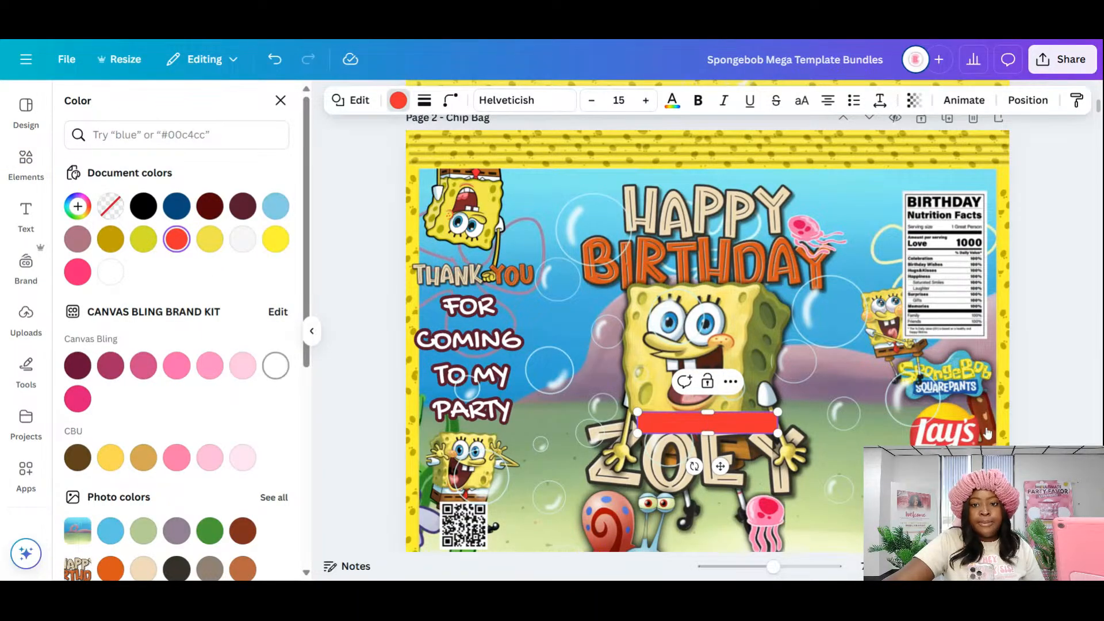
left_click(275, 366)
left_click_drag(741, 425, 950, 215)
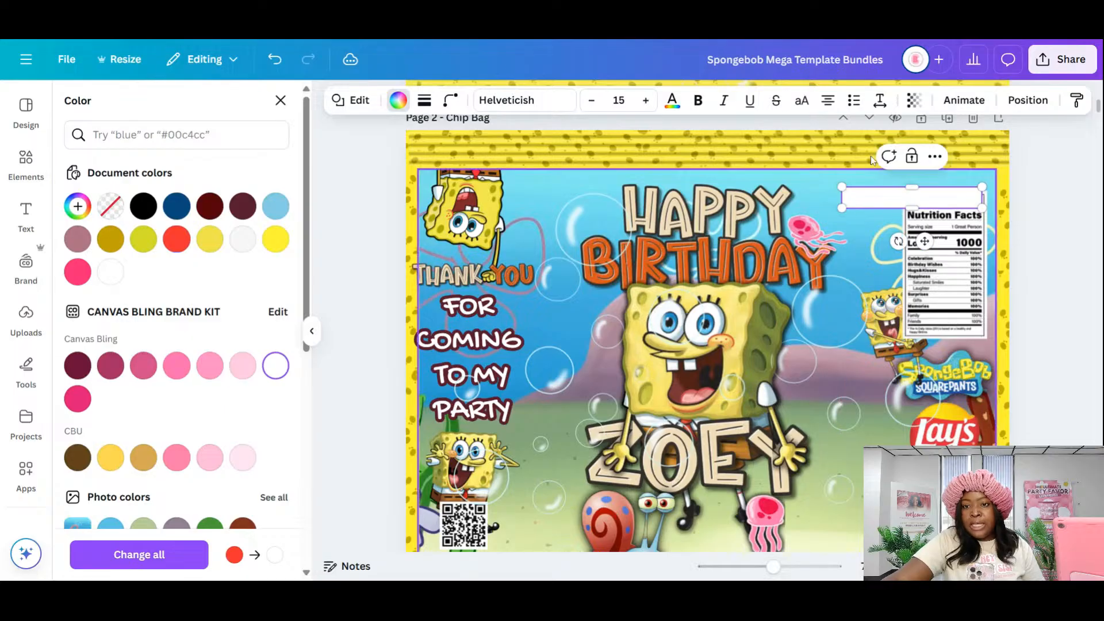
- Trim the white strip's width and height to fit inside the Nutrition Facts label's border
left_click_drag(774, 567, 809, 569)
left_click_drag(709, 549, 876, 550)
scroll(788, 368, "up", 4)
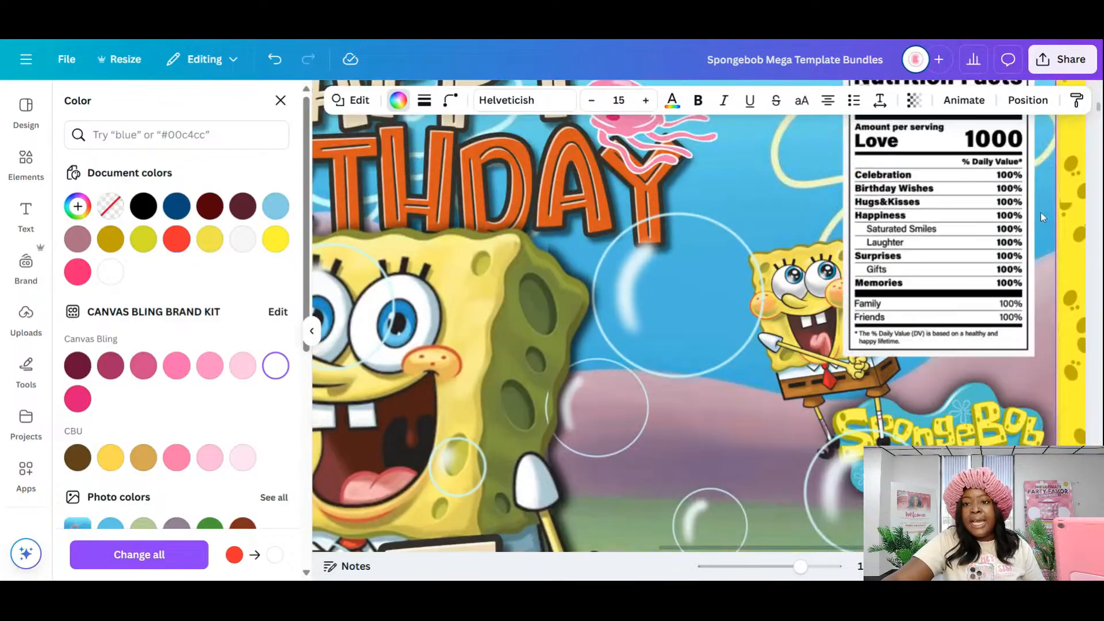
left_click_drag(705, 210, 853, 214)
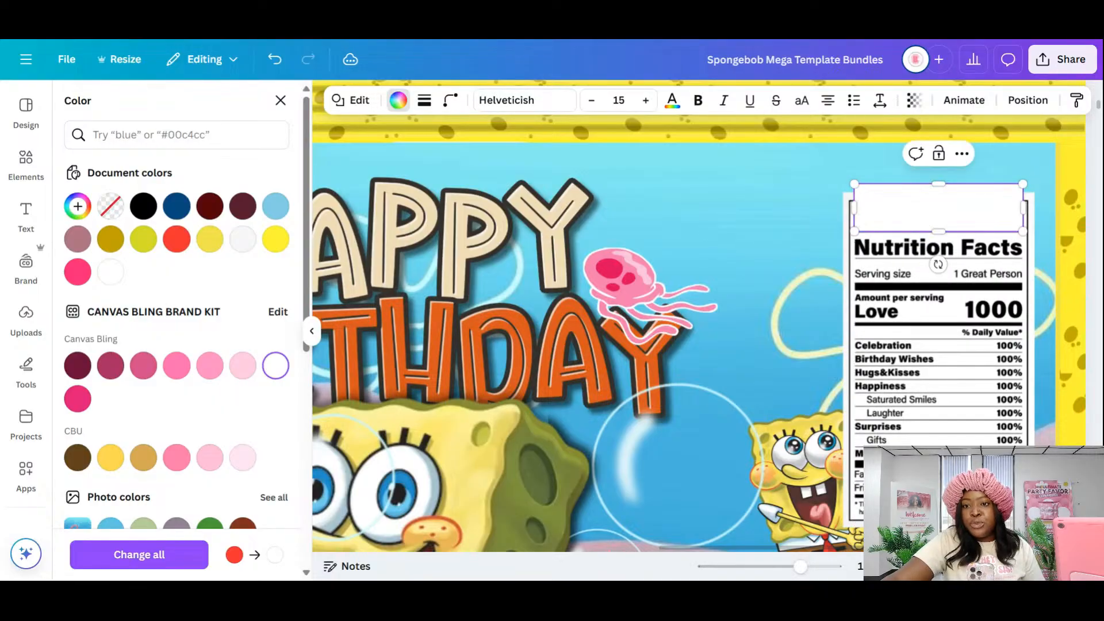
left_click_drag(939, 185, 943, 230)
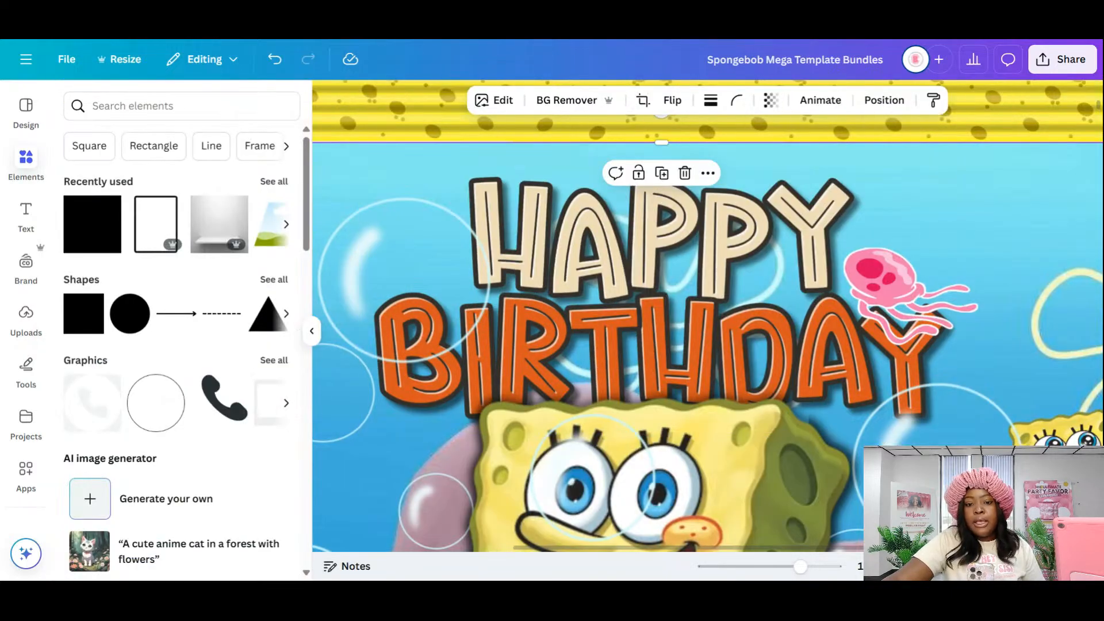
- Add a subheading-style text box to the chip bag page reading SPONGEBOB
scroll(707, 317, "right", 5)
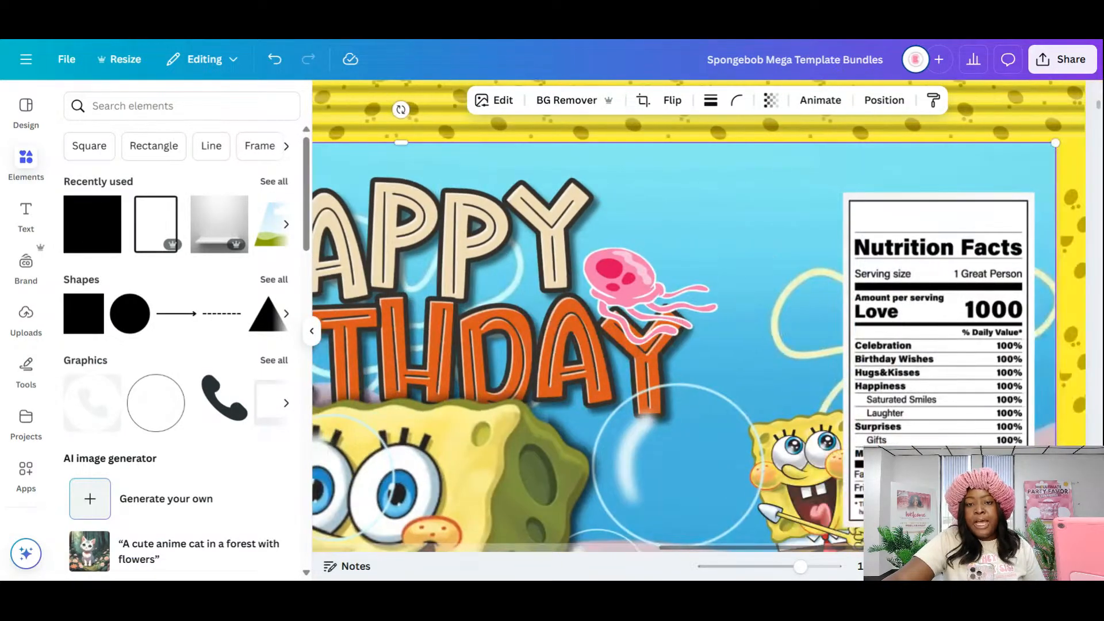
left_click(26, 215)
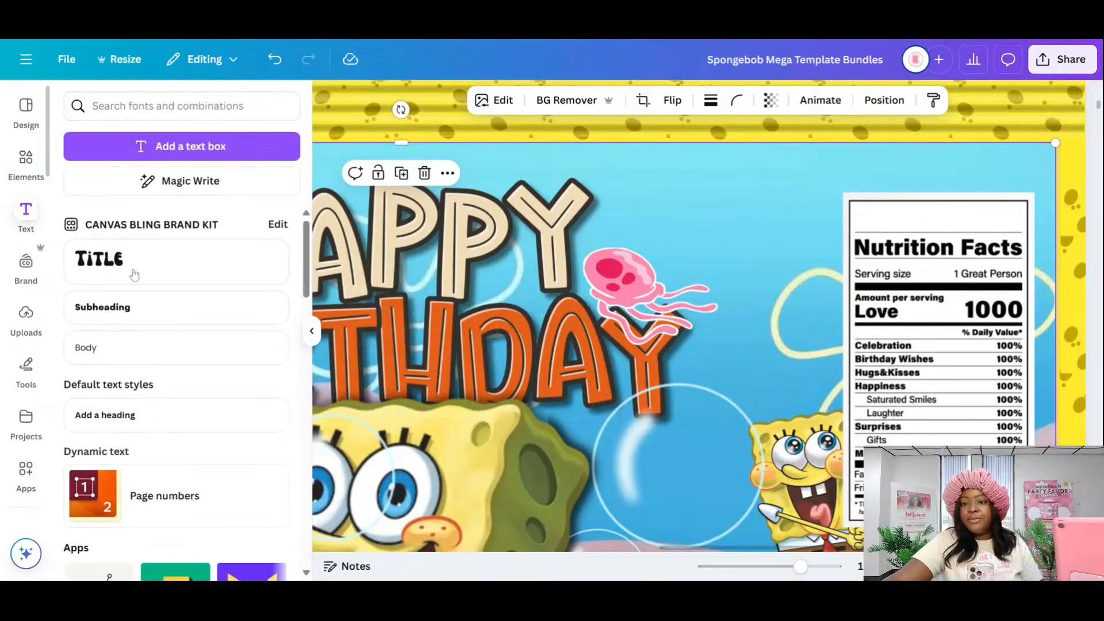
left_click(136, 313)
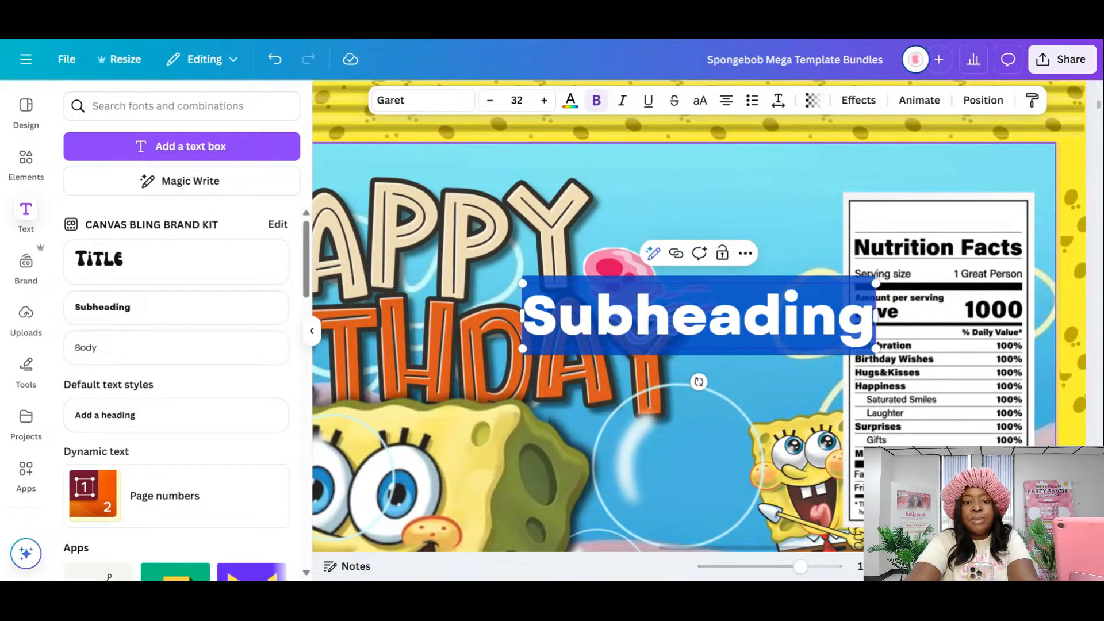
type("s")
key("BackSpace")
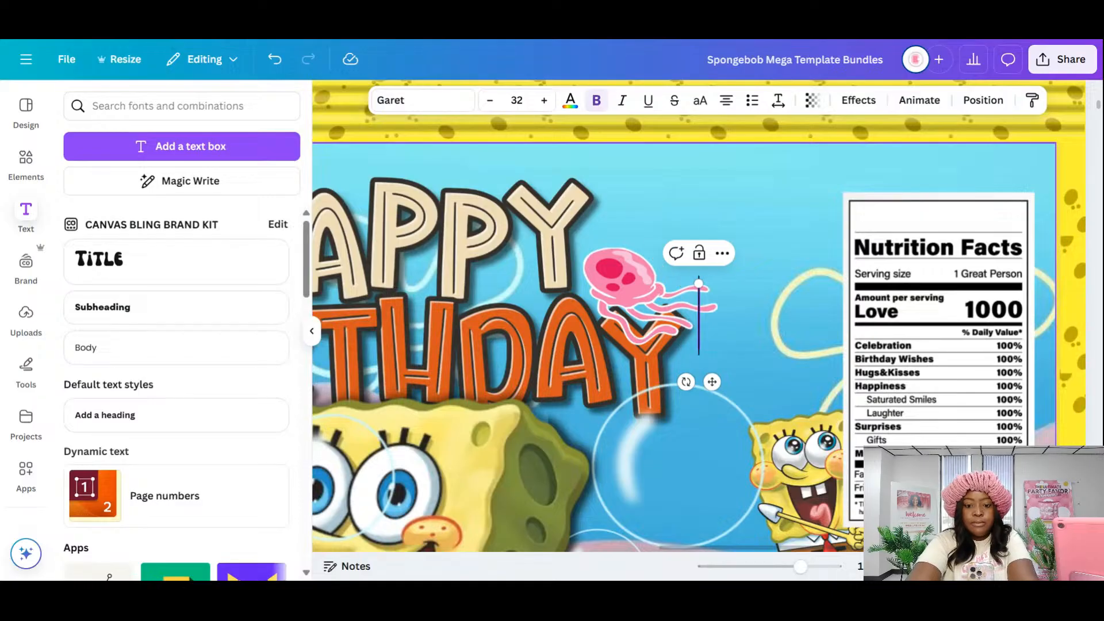
type("SPONGW")
key("BackSpace")
type("E")
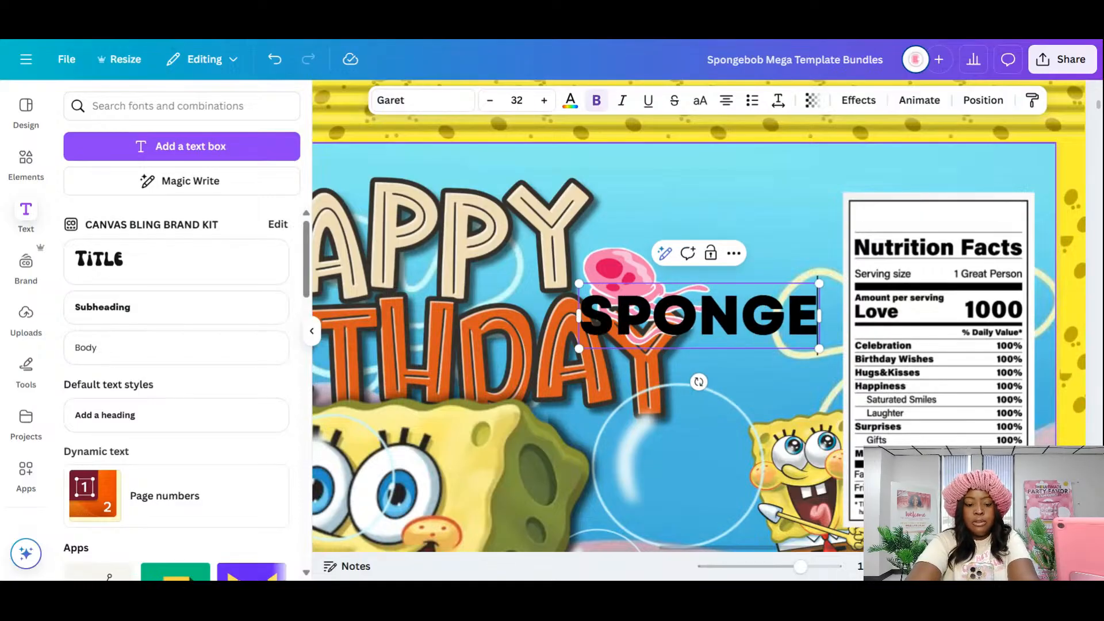
type("BI")
key("BackSpace")
type("O")
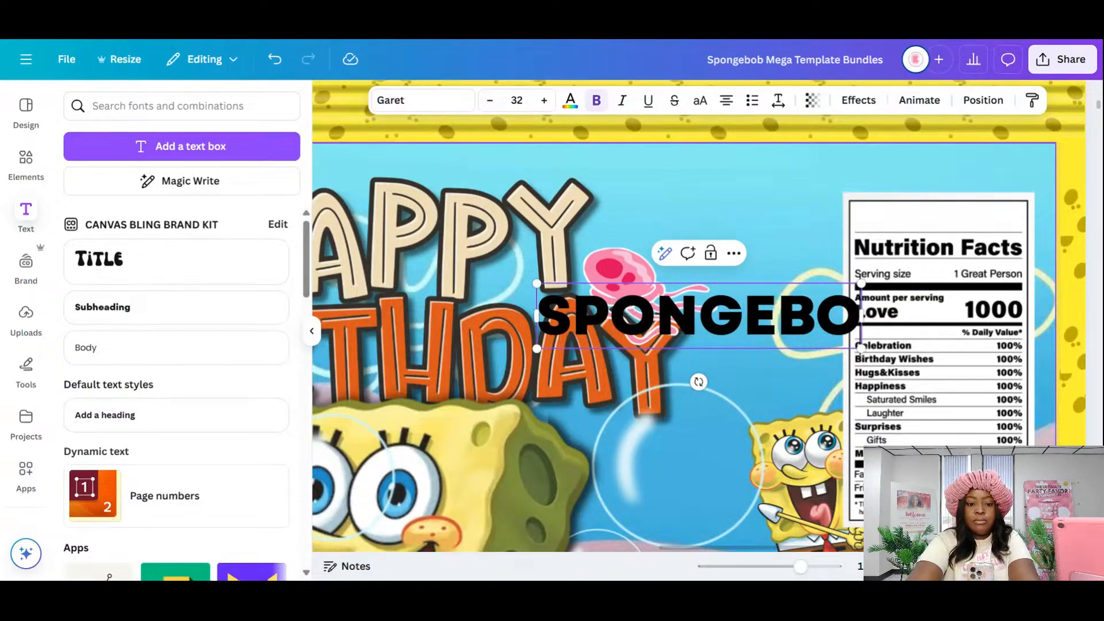
type("B")
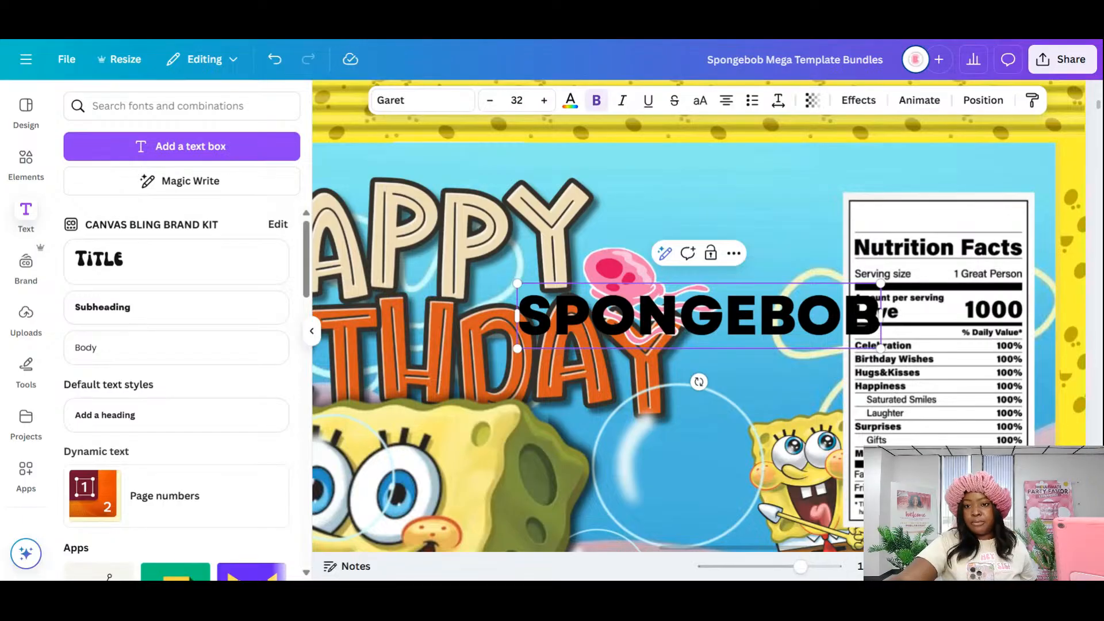
- Shrink the SPONGEBOB text to size 14.6 and place it above the Nutrition Facts heading, inside the label's border
left_click(785, 337)
left_click(750, 324)
left_click_drag(750, 324, 954, 219)
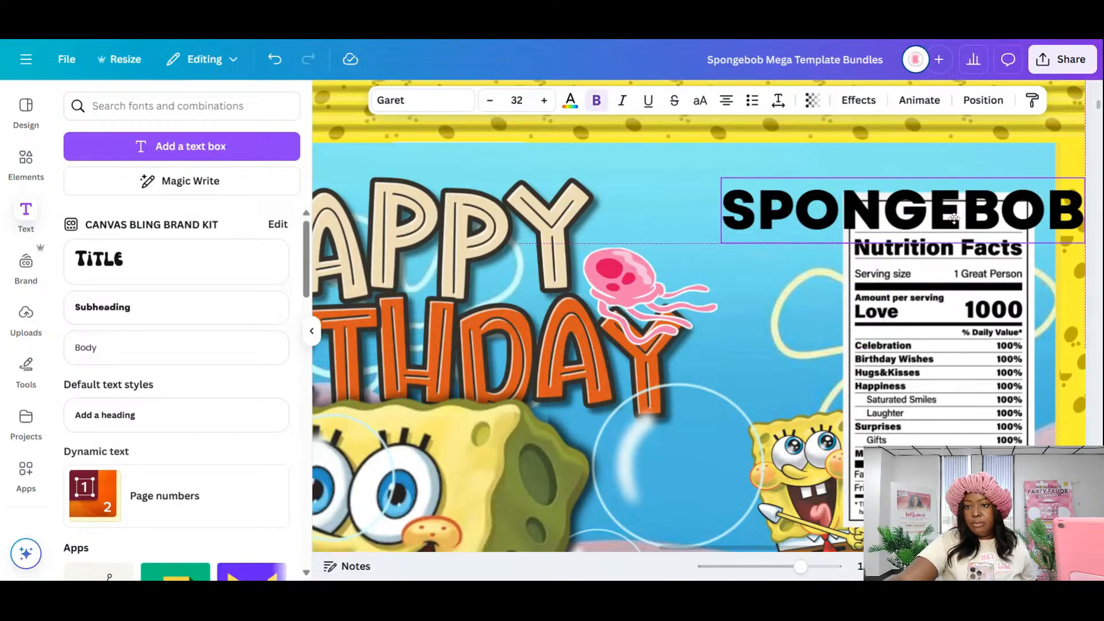
left_click_drag(1085, 179, 919, 226)
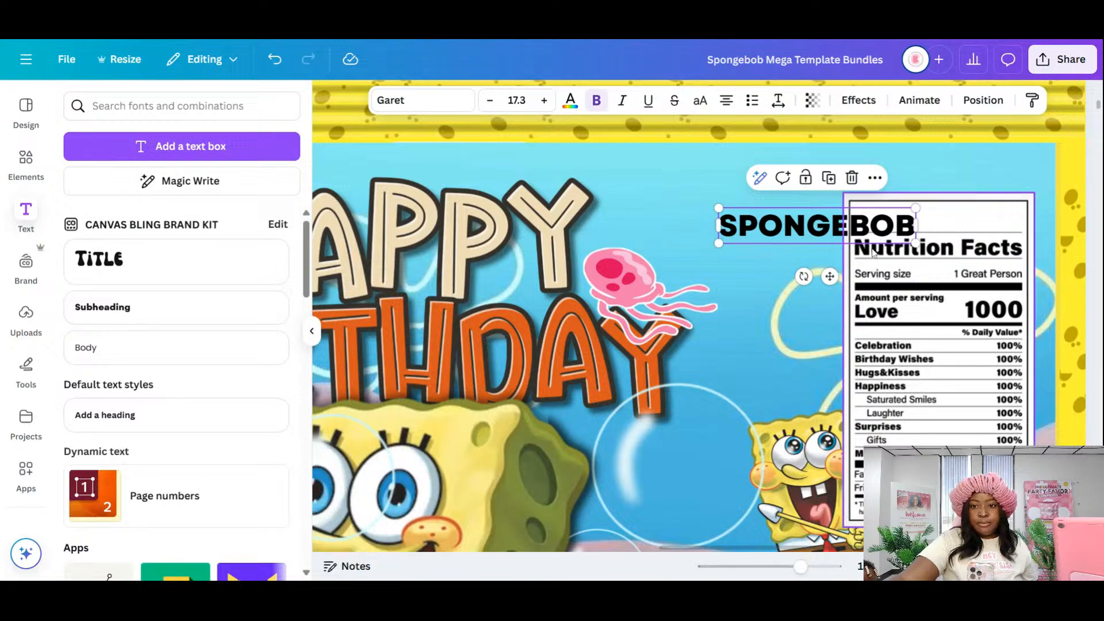
left_click_drag(830, 276, 948, 269)
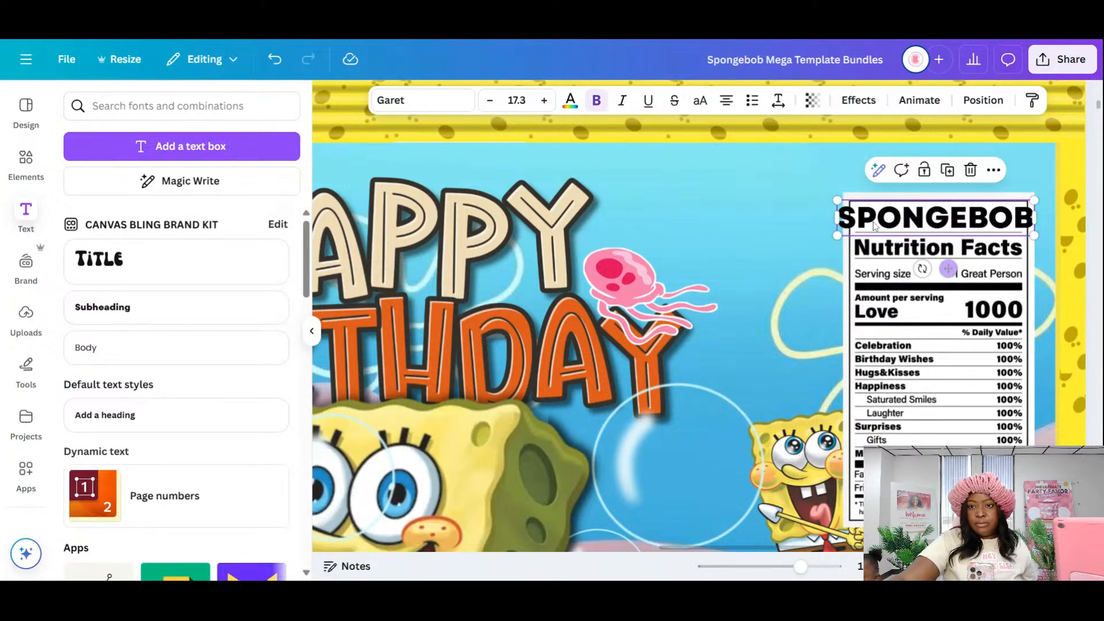
left_click_drag(837, 235, 868, 227)
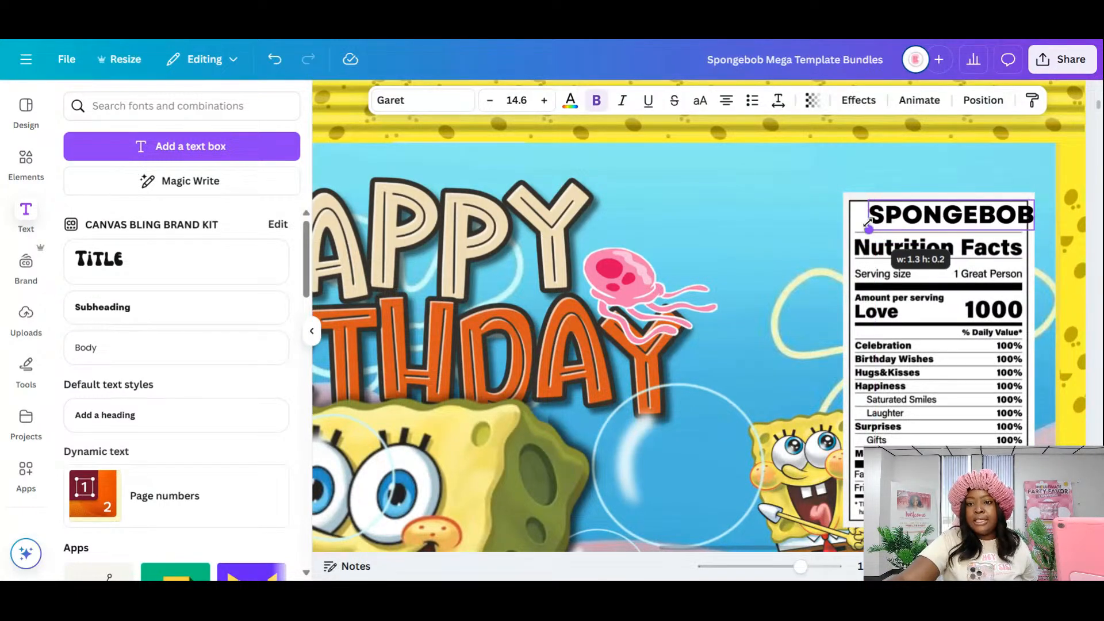
left_click_drag(965, 265, 953, 267)
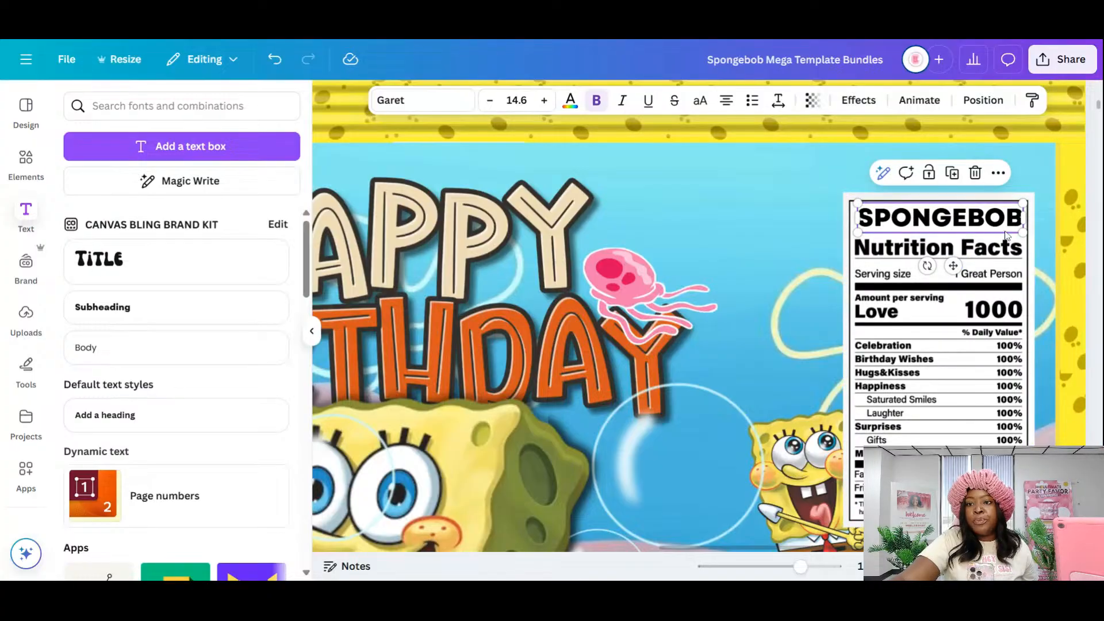
left_click(1067, 324)
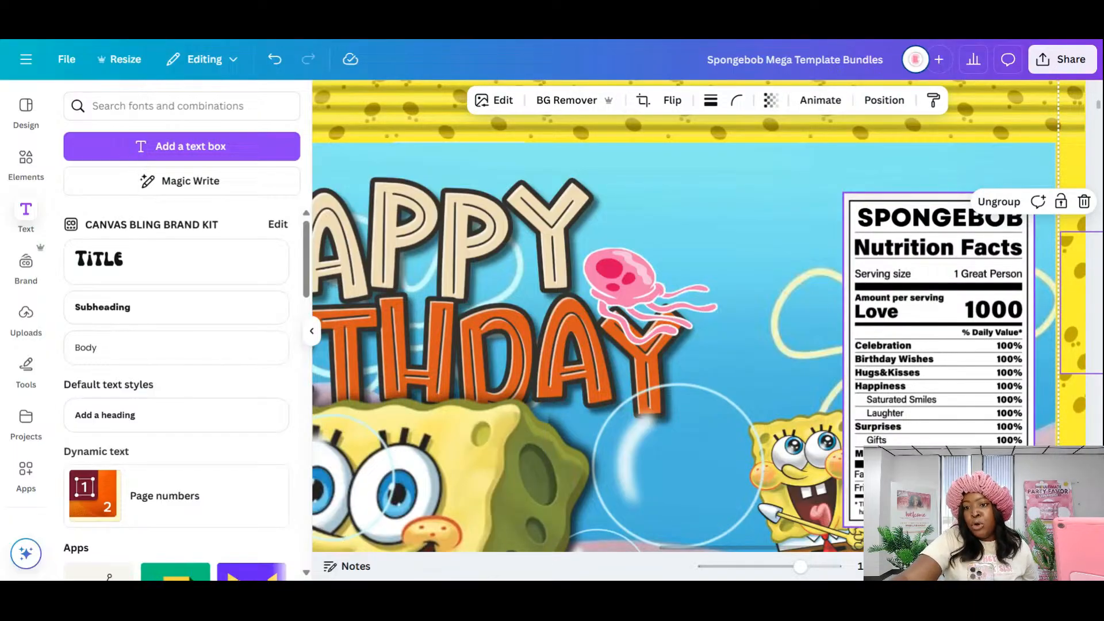
left_click(856, 229)
left_click(855, 223)
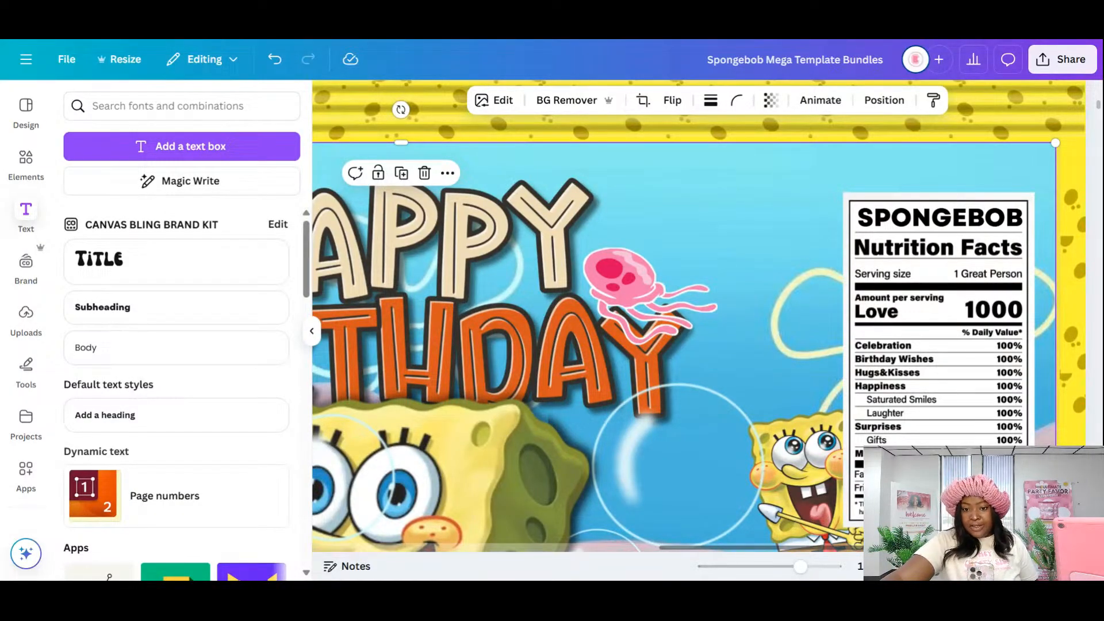
- View the whole chip bag page and look through the uploaded images, going far back to the older ones
left_click(766, 567)
scroll(769, 286, "down", 3)
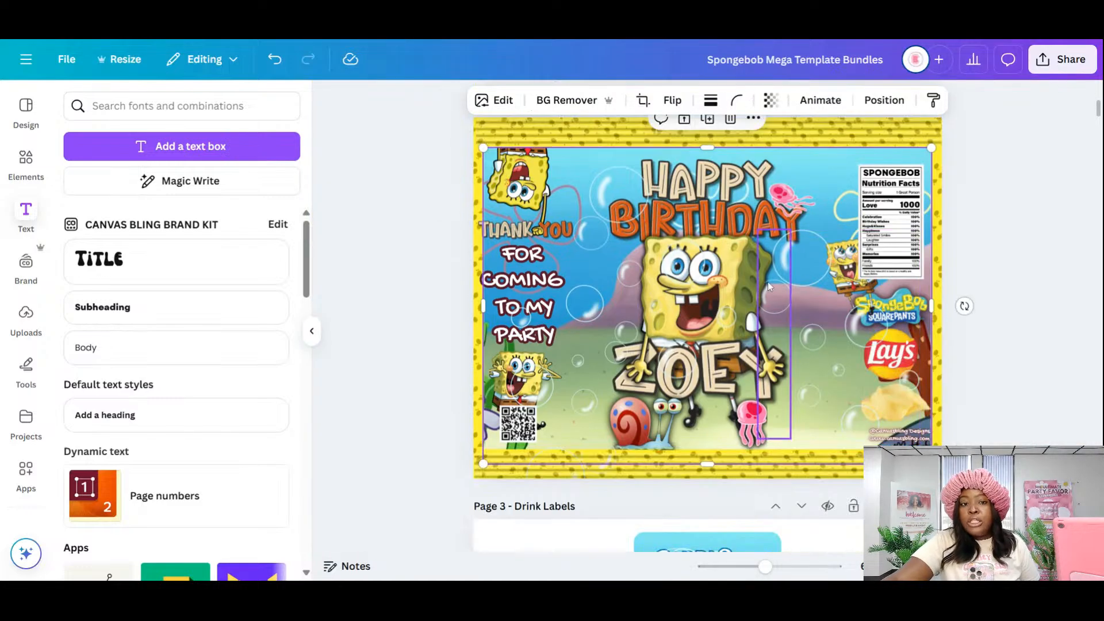
left_click(25, 317)
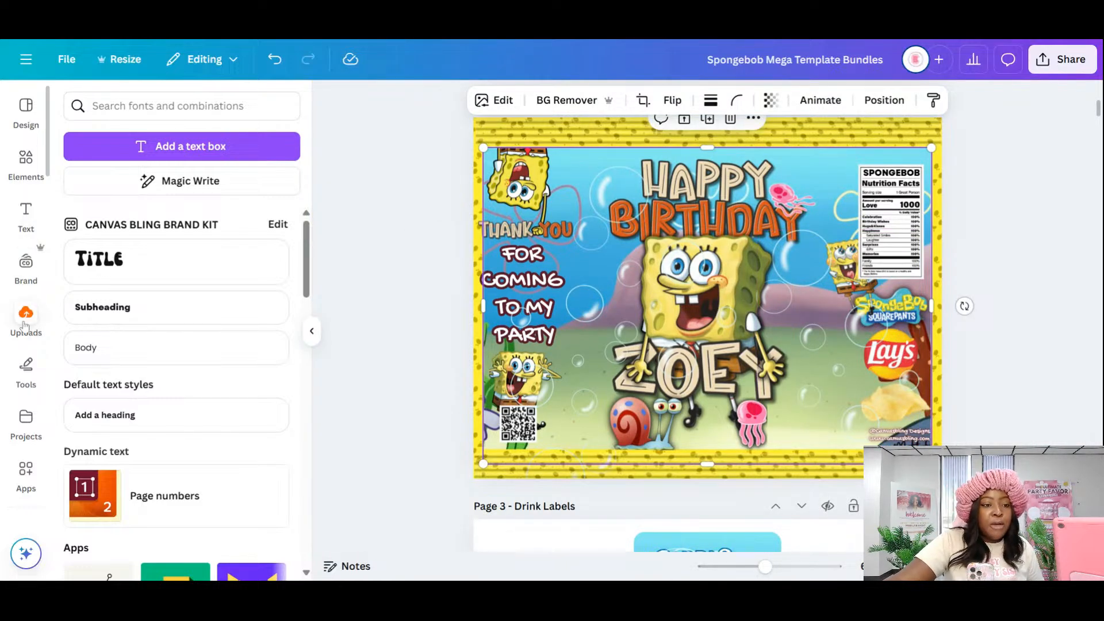
scroll(223, 339, "down", 10)
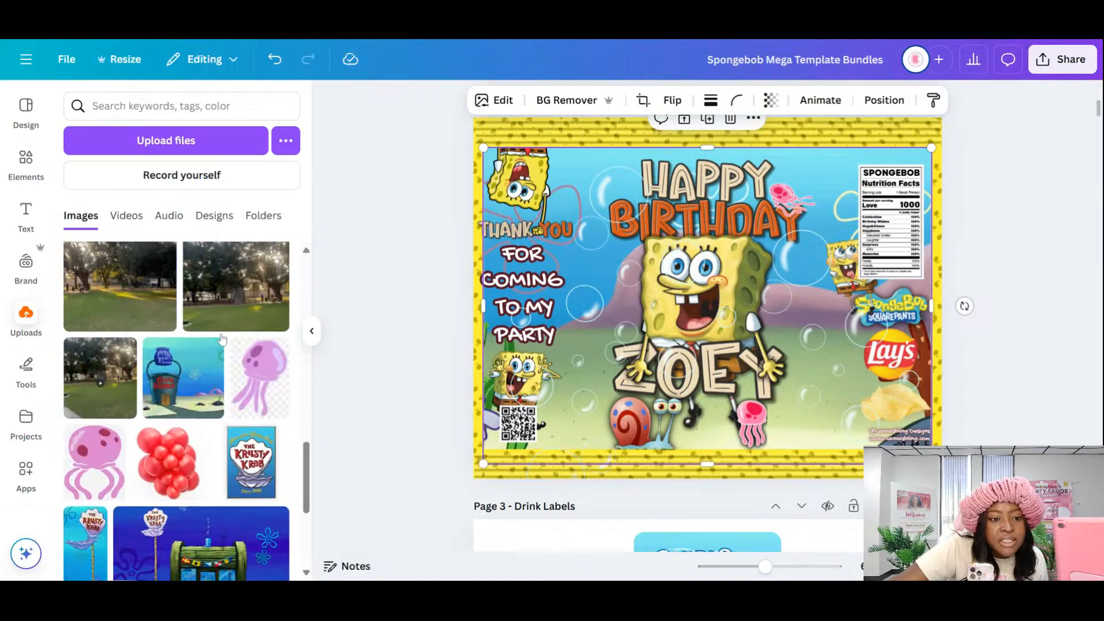
scroll(223, 339, "down", 5)
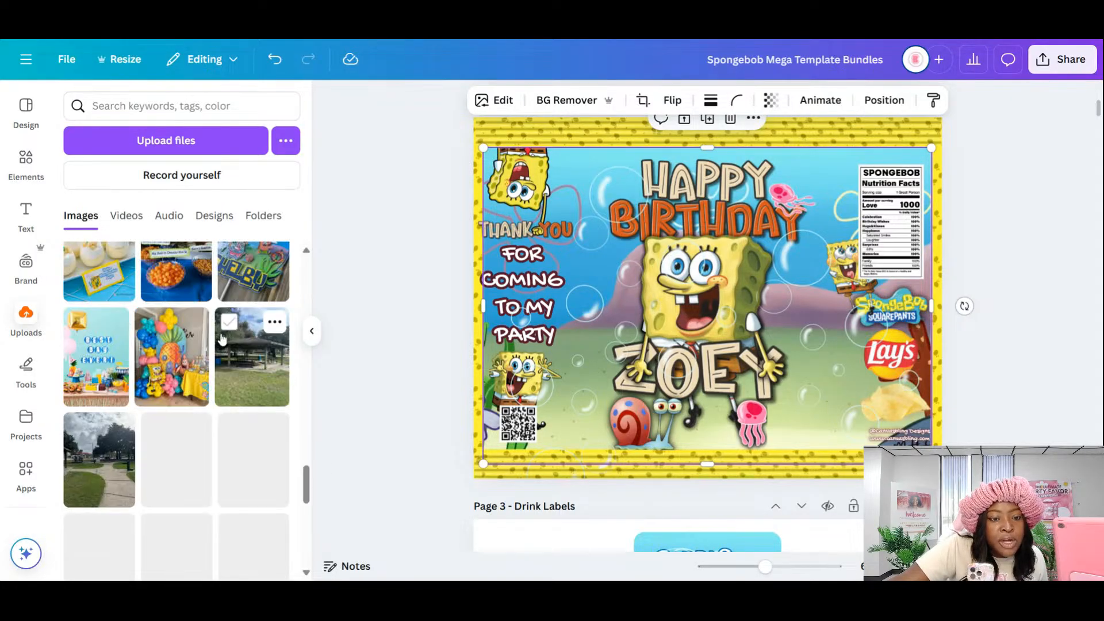
scroll(222, 339, "down", 5)
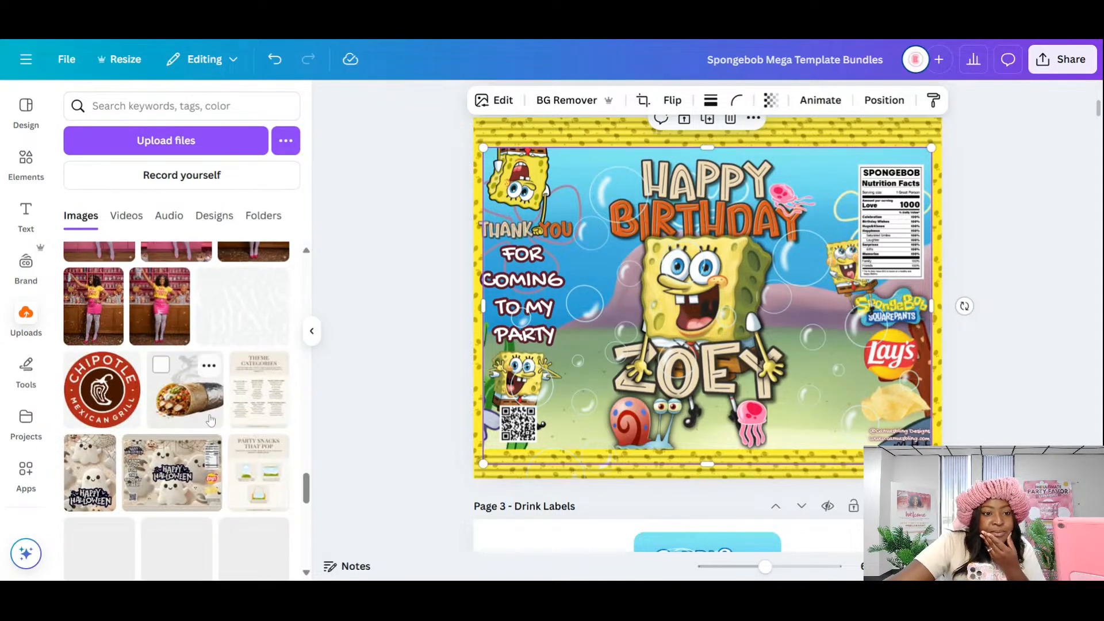
scroll(210, 420, "down", 10)
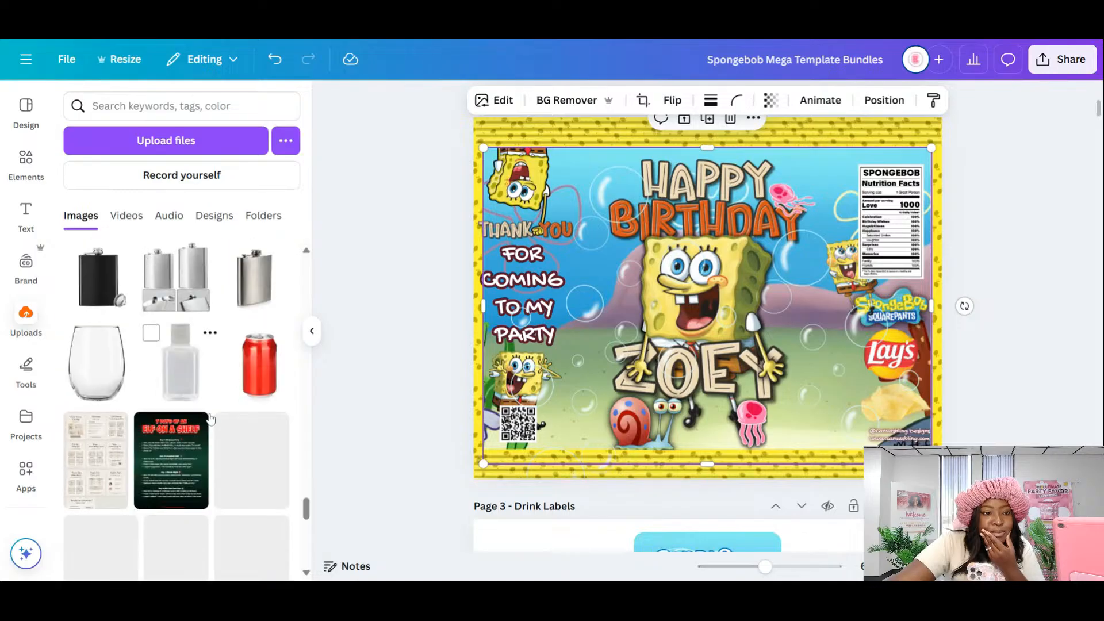
scroll(210, 418, "down", 10)
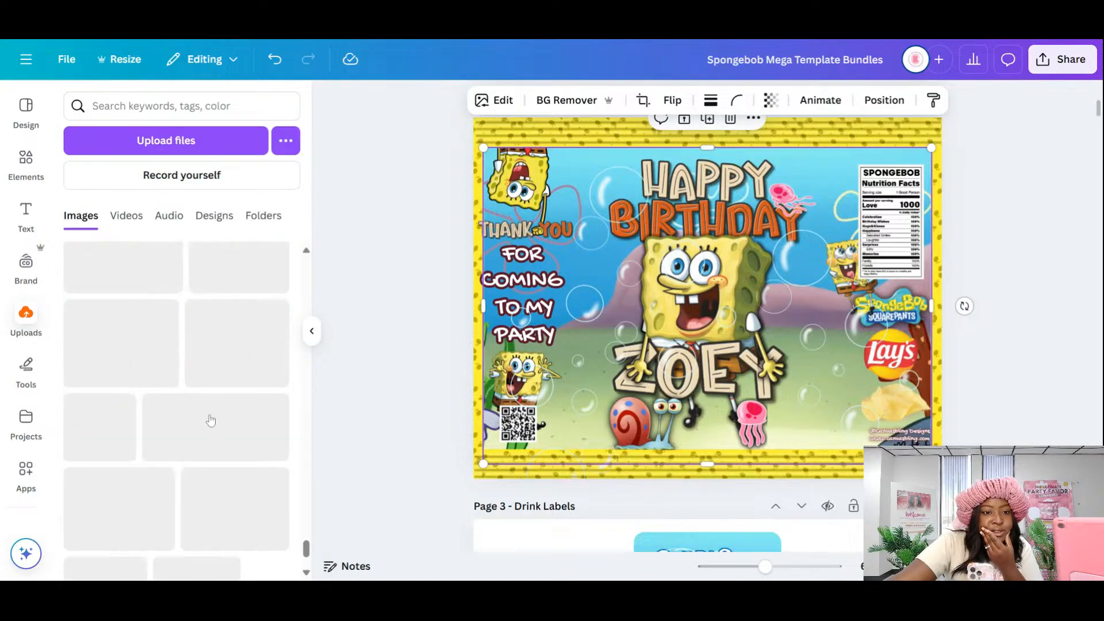
scroll(211, 419, "down", 10)
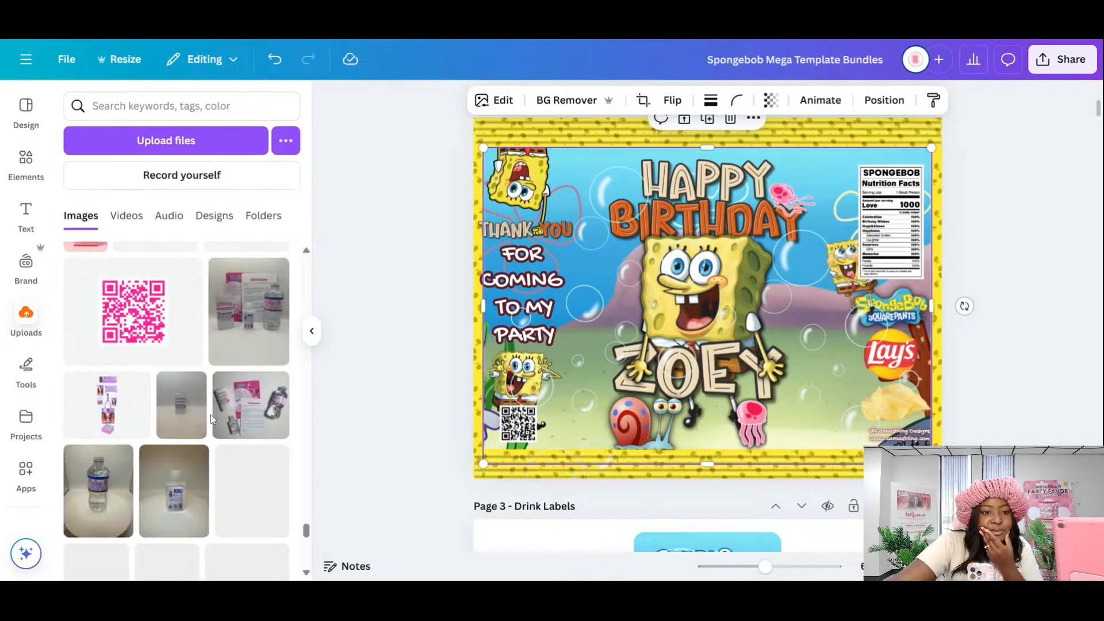
scroll(210, 420, "down", 8)
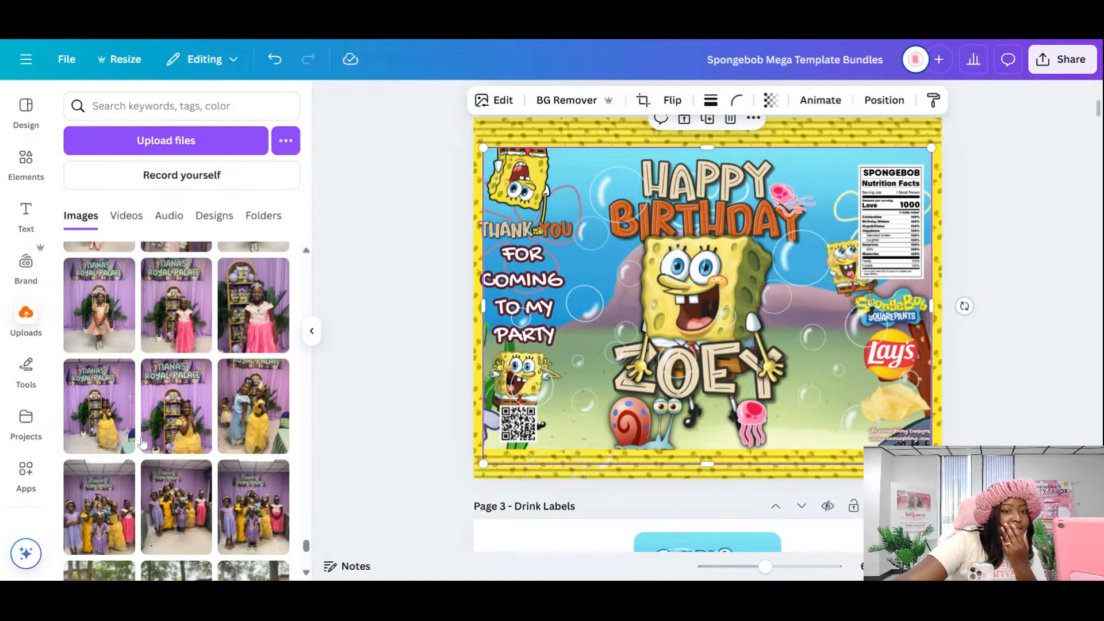
scroll(142, 443, "down", 5)
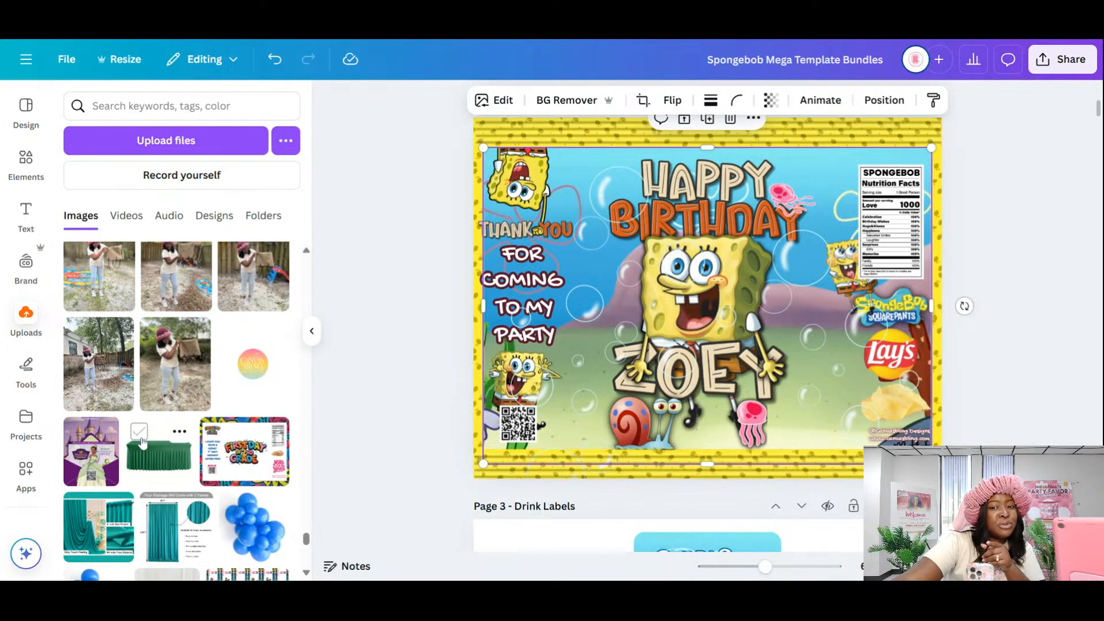
scroll(143, 441, "down", 8)
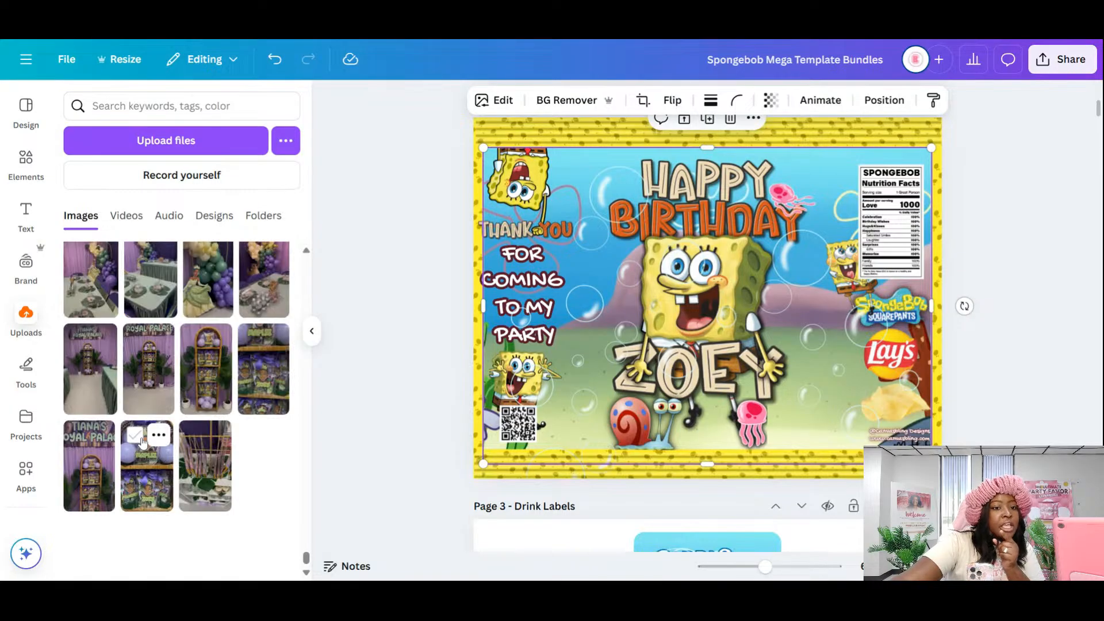
scroll(143, 442, "down", 10)
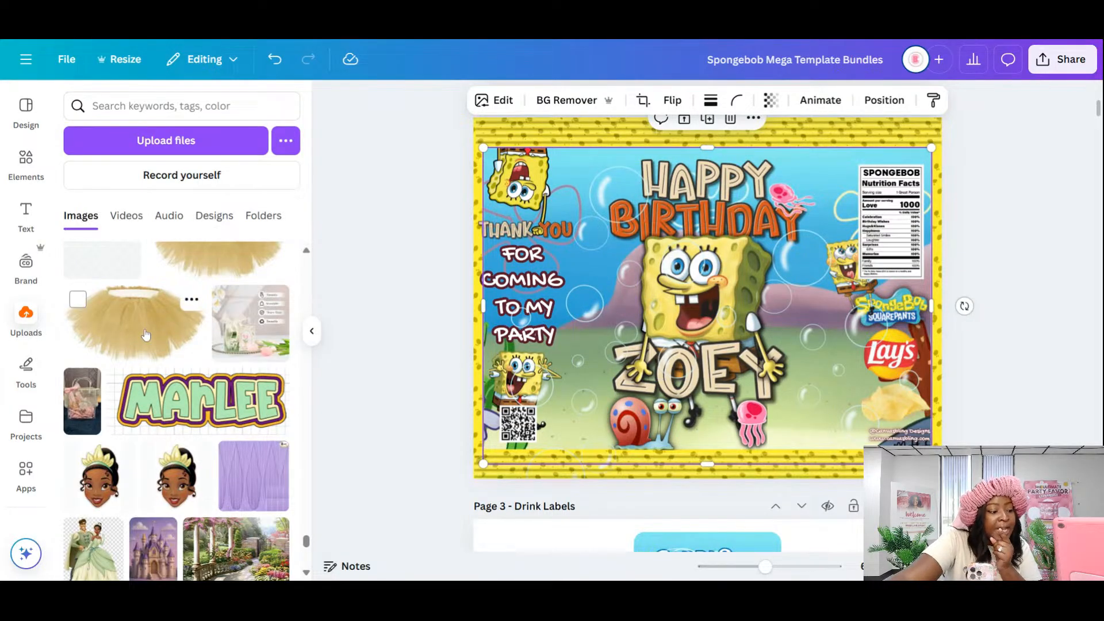
left_click(844, 362)
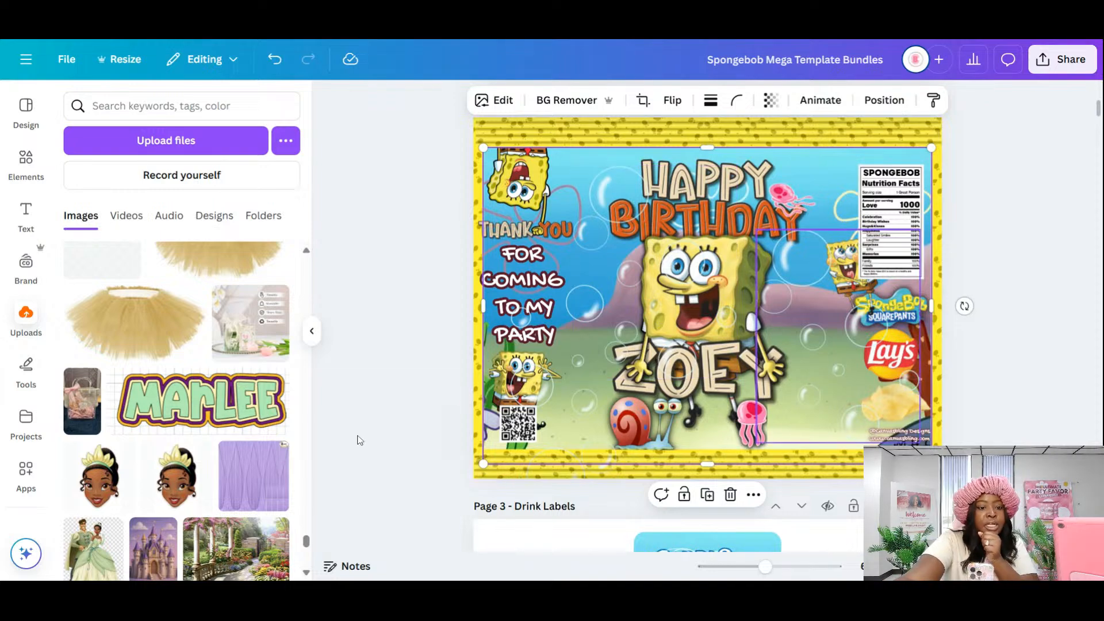
scroll(162, 378, "down", 5)
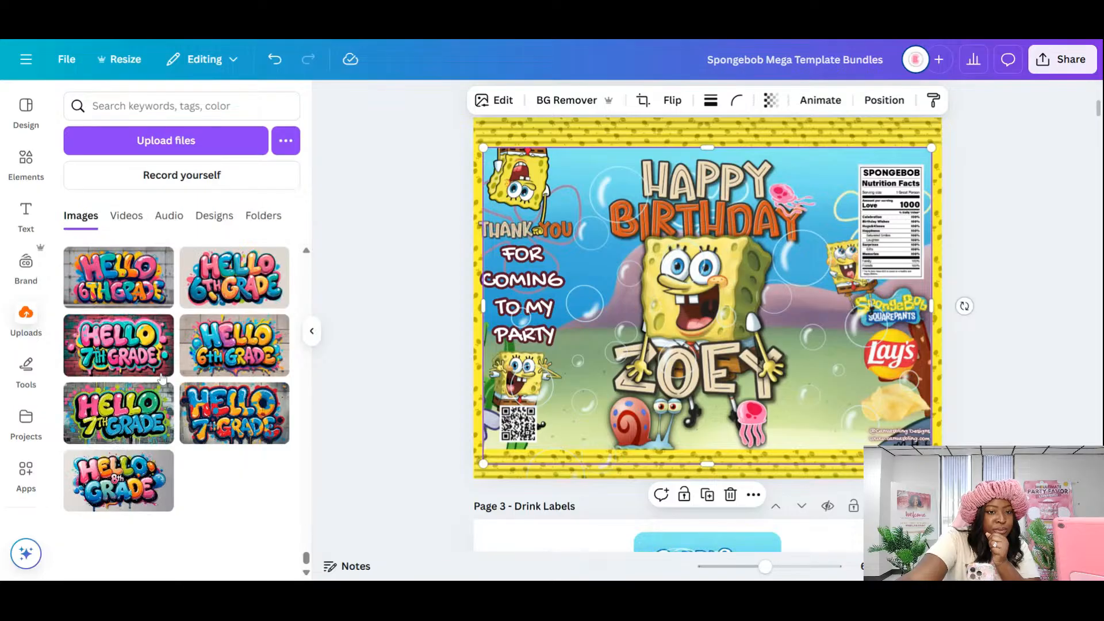
scroll(172, 391, "down", 5)
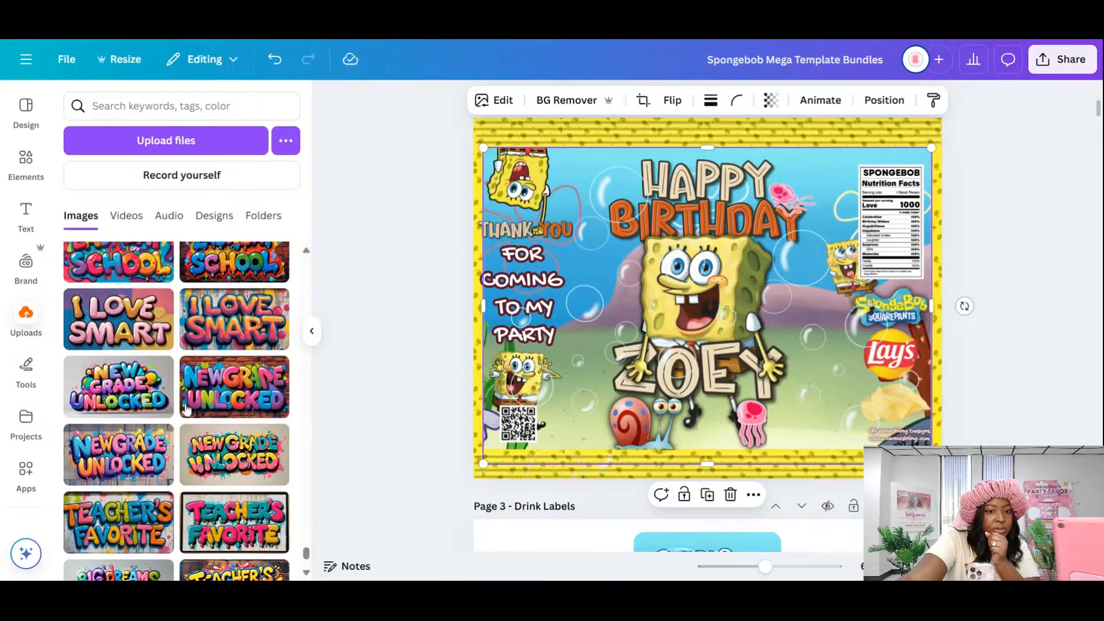
scroll(186, 408, "down", 10)
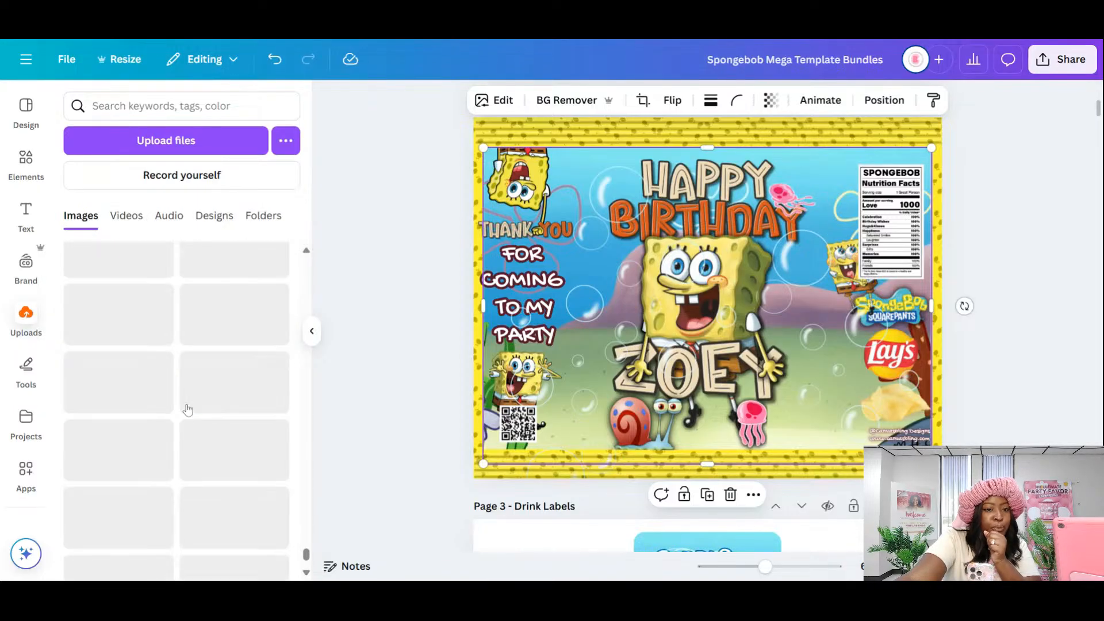
scroll(187, 408, "down", 10)
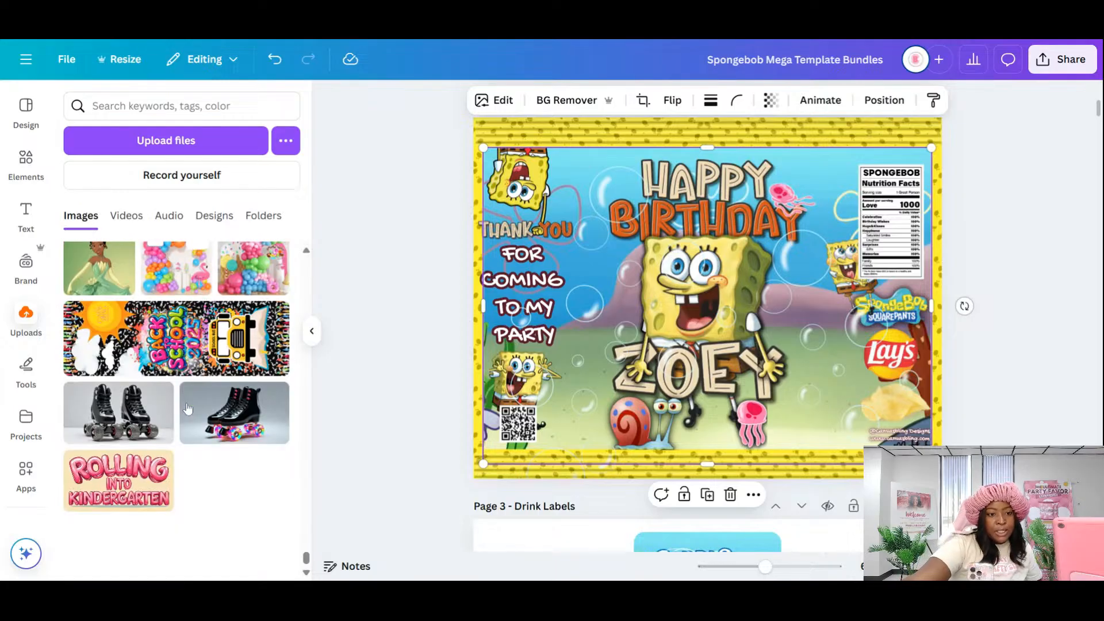
scroll(187, 408, "down", 5)
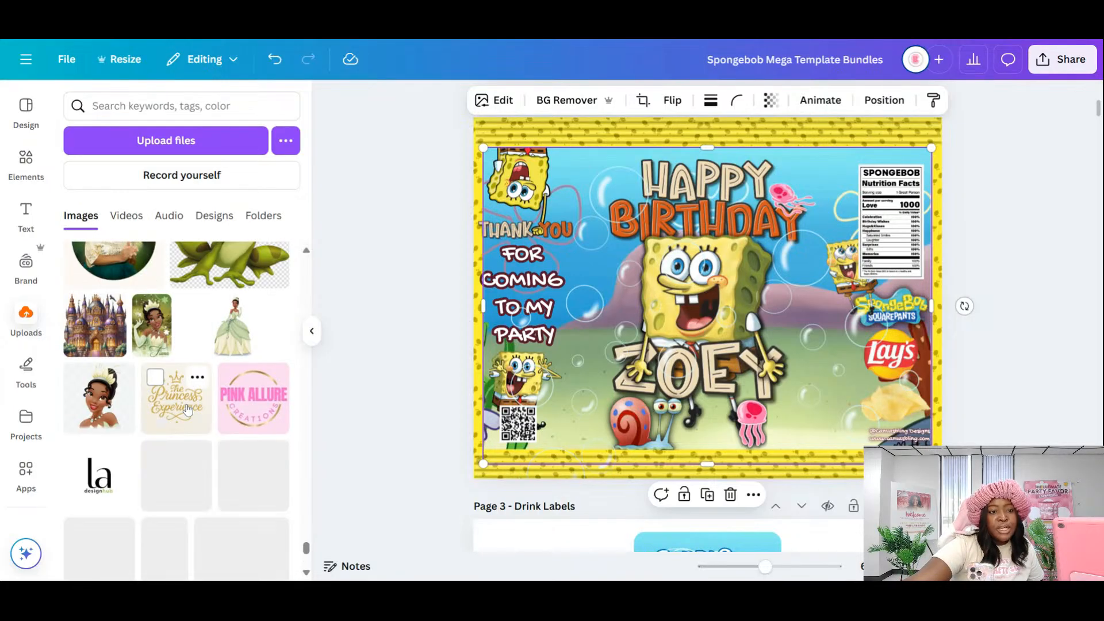
scroll(187, 408, "down", 10)
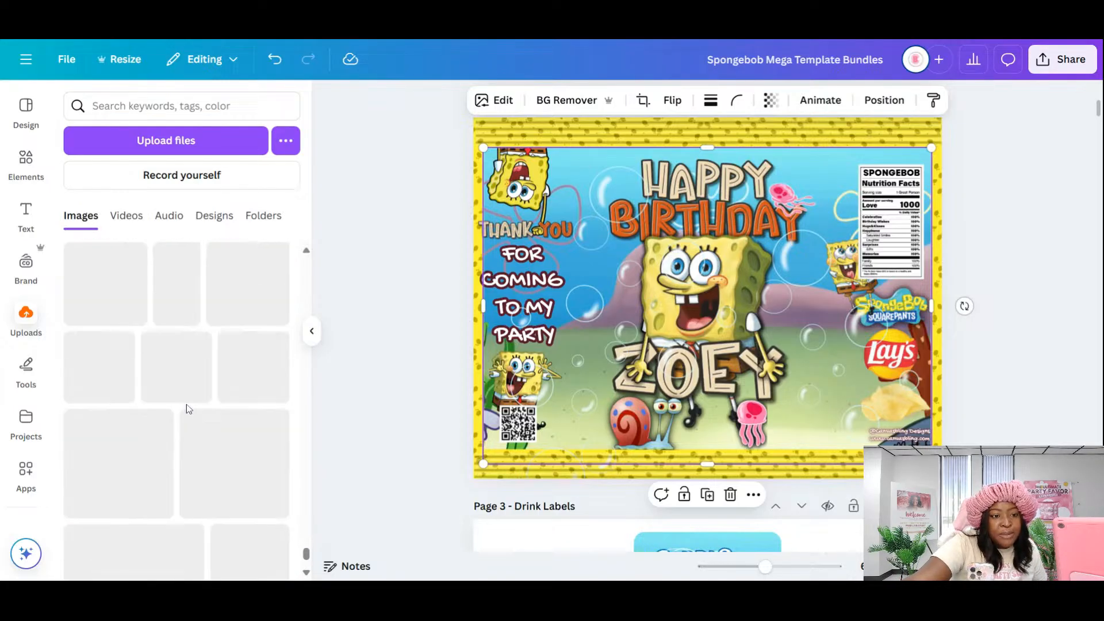
scroll(187, 408, "down", 8)
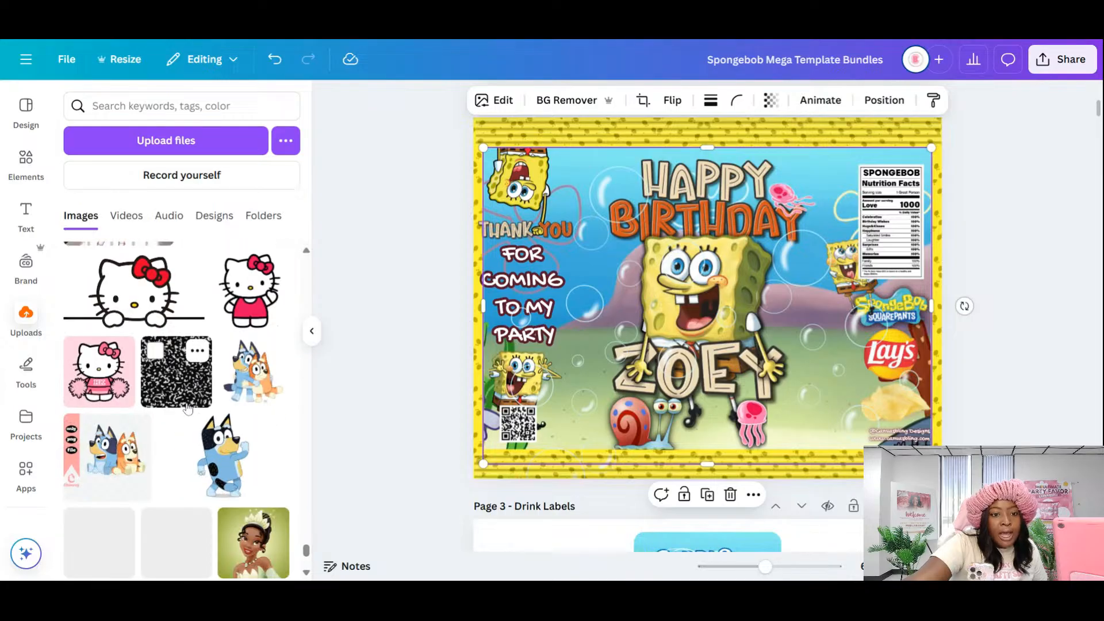
scroll(187, 409, "down", 10)
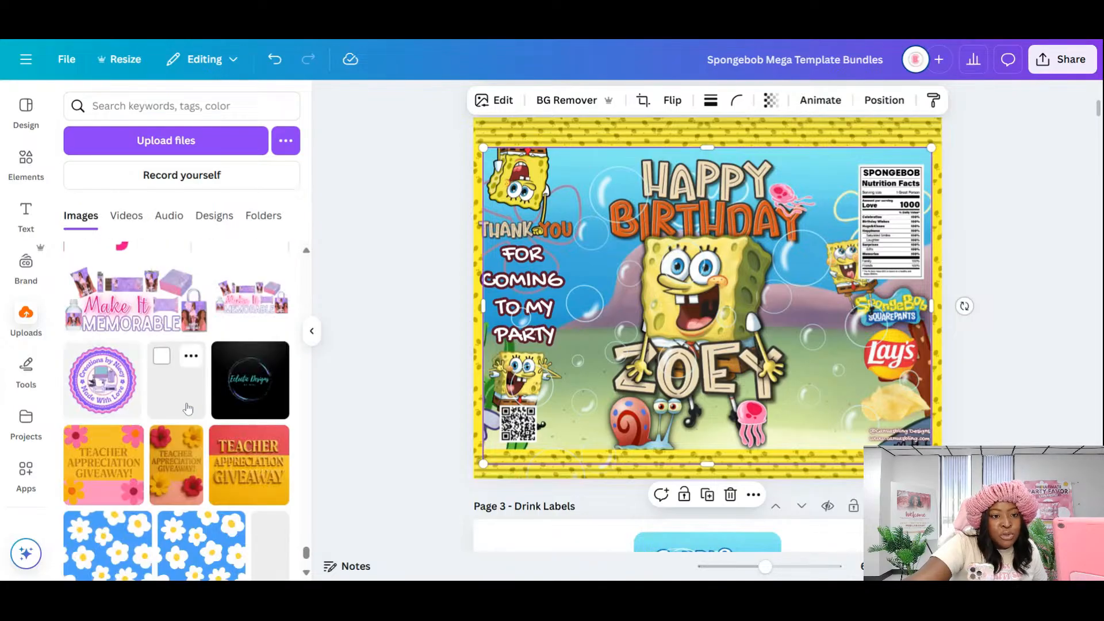
- Search through the uploaded images for photos of the child to put on the chip bag
scroll(189, 408, "down", 10)
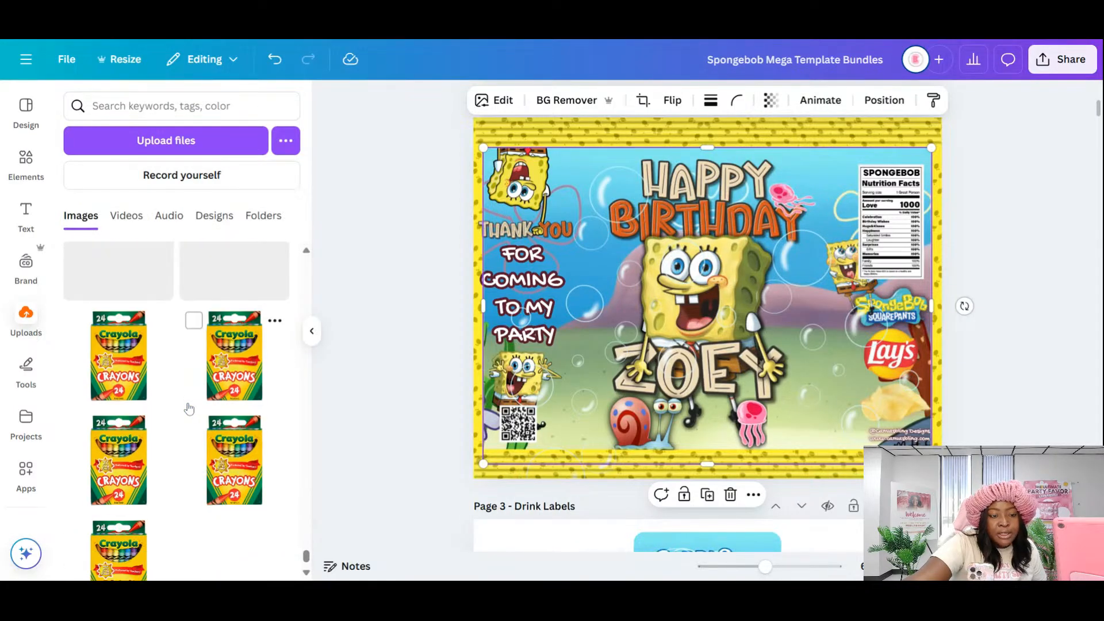
scroll(189, 408, "down", 6)
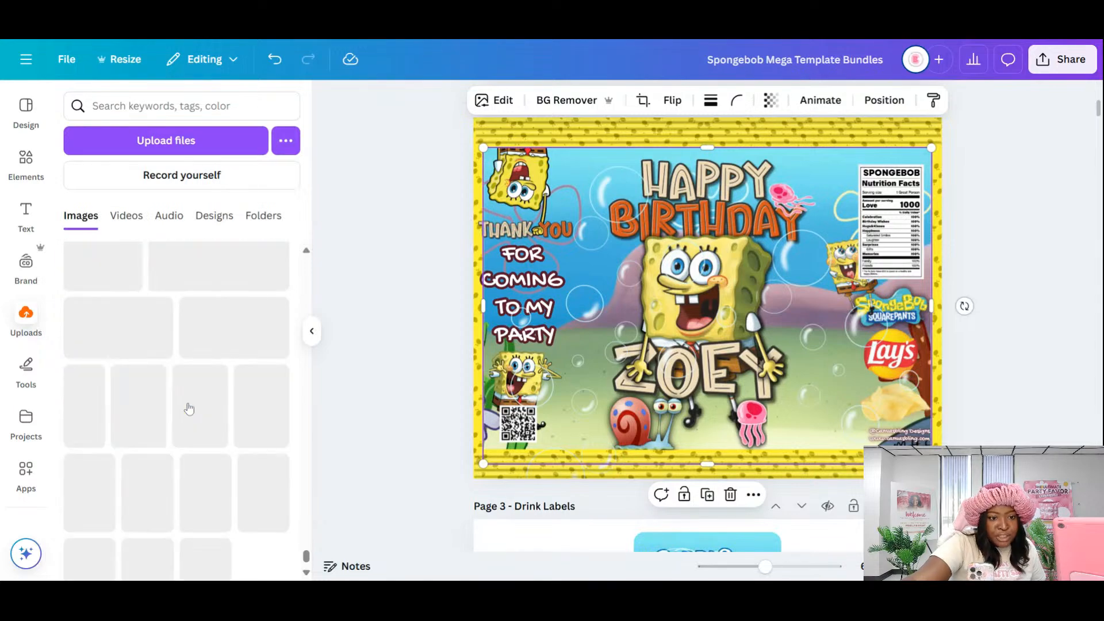
scroll(189, 409, "down", 6)
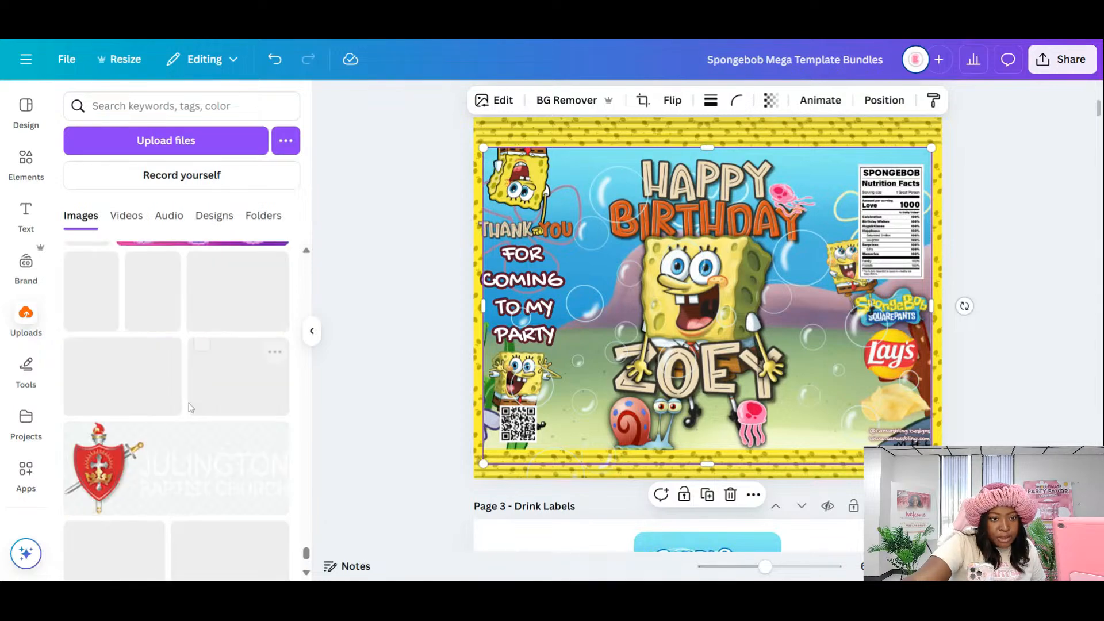
scroll(189, 408, "down", 6)
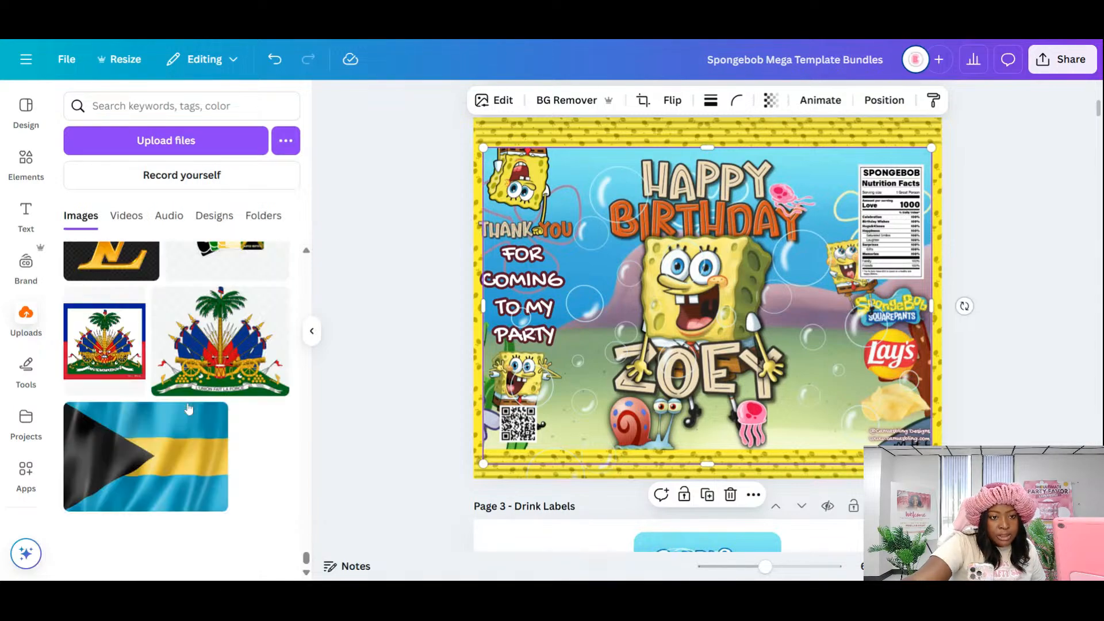
scroll(189, 409, "down", 6)
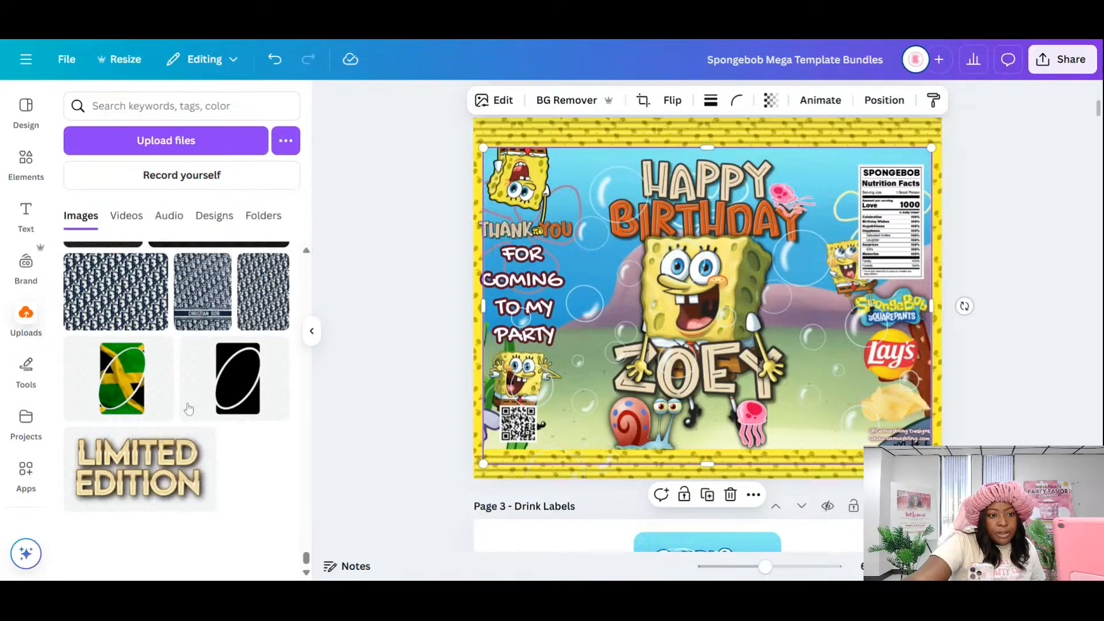
scroll(189, 408, "down", 8)
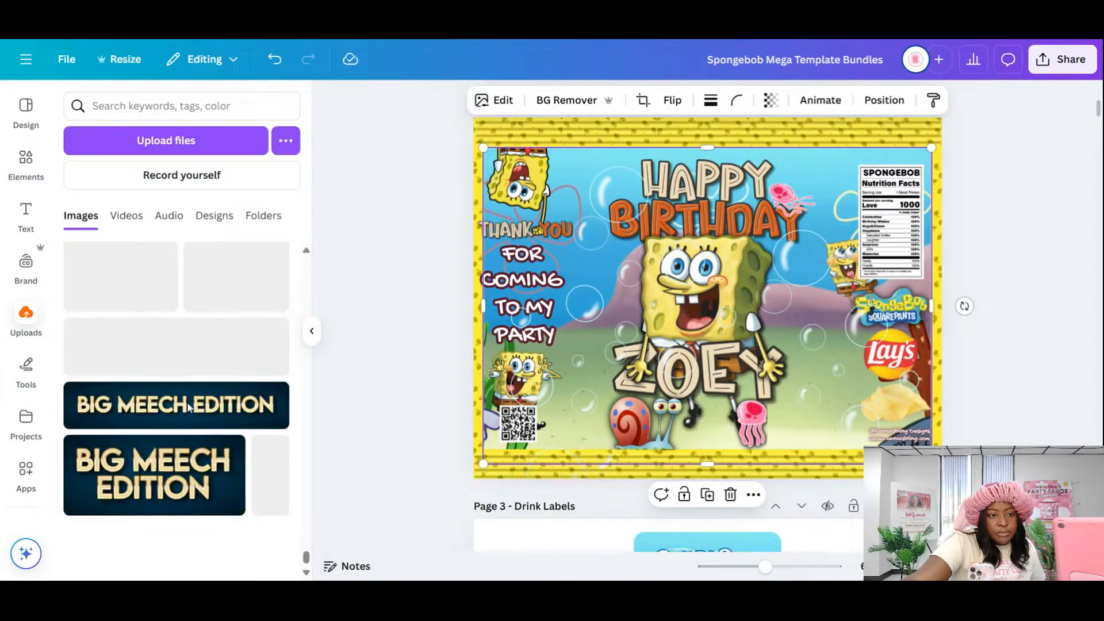
scroll(189, 409, "down", 10)
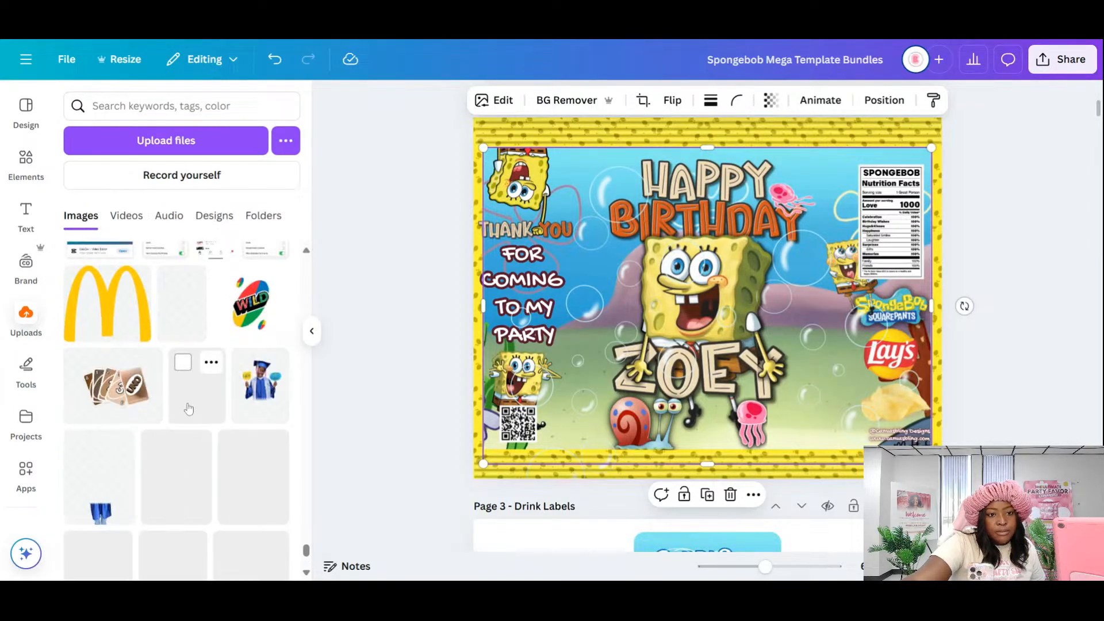
scroll(189, 408, "down", 10)
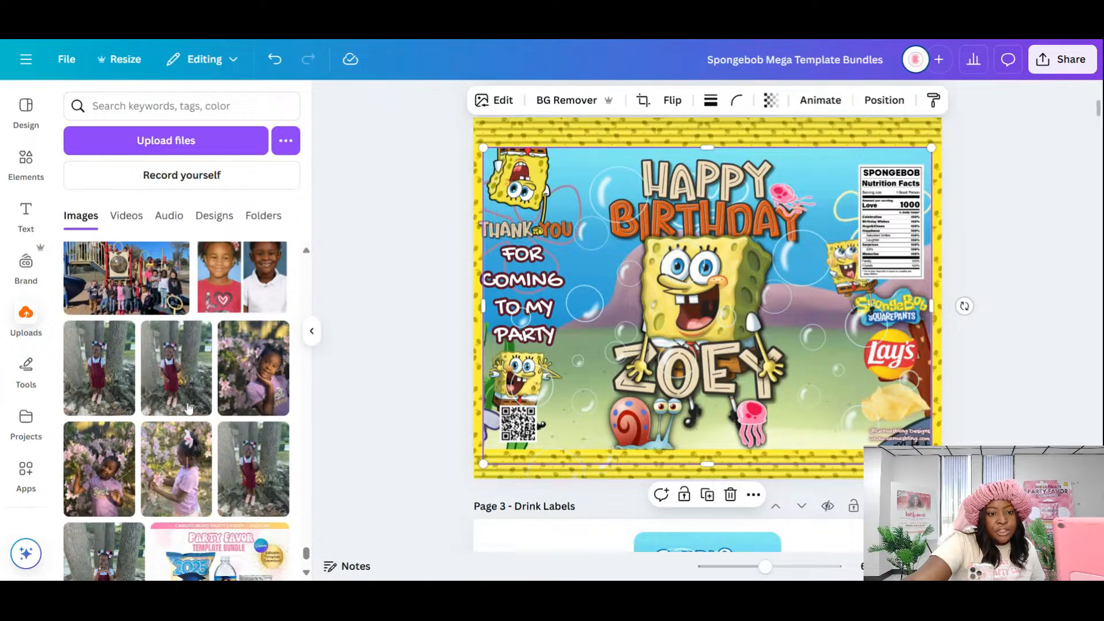
scroll(188, 408, "up", 4)
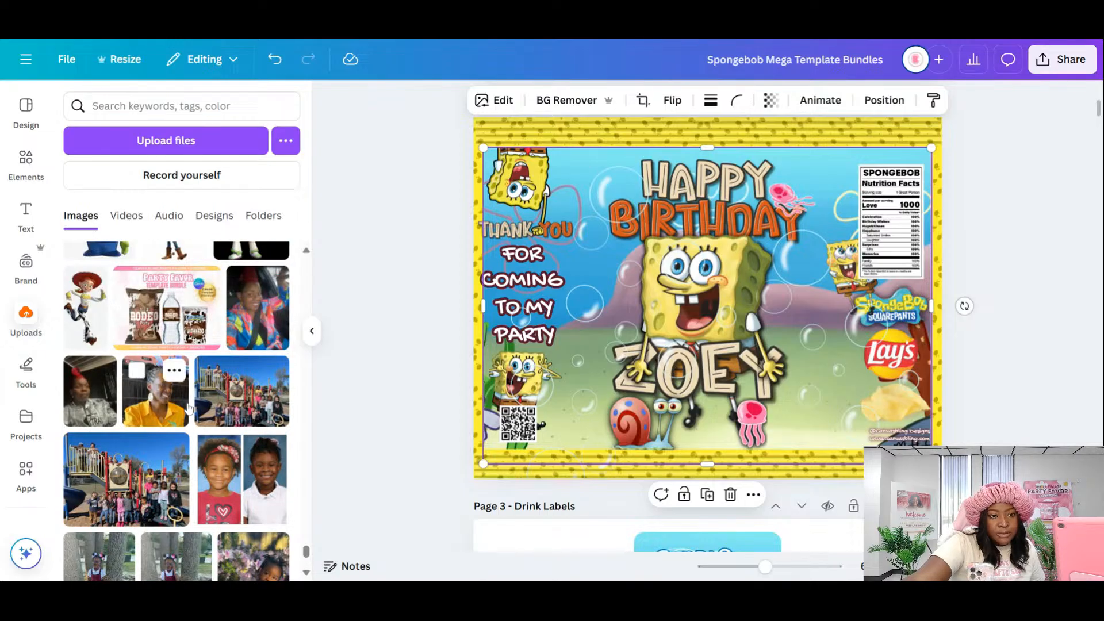
scroll(188, 407, "up", 8)
scroll(188, 407, "down", 10)
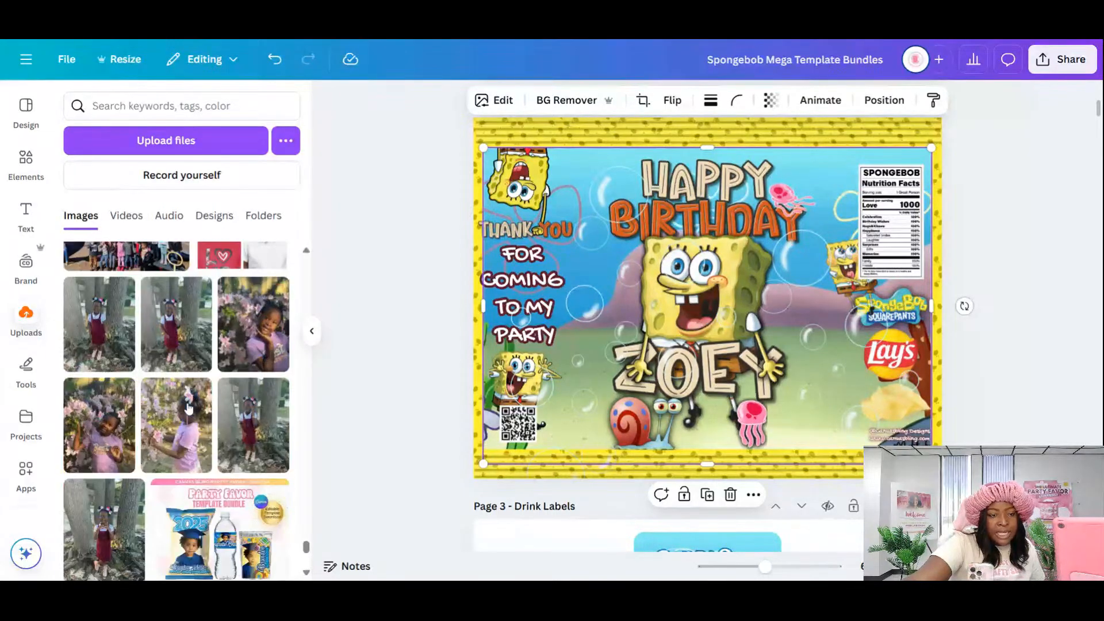
mouse_move(188, 407)
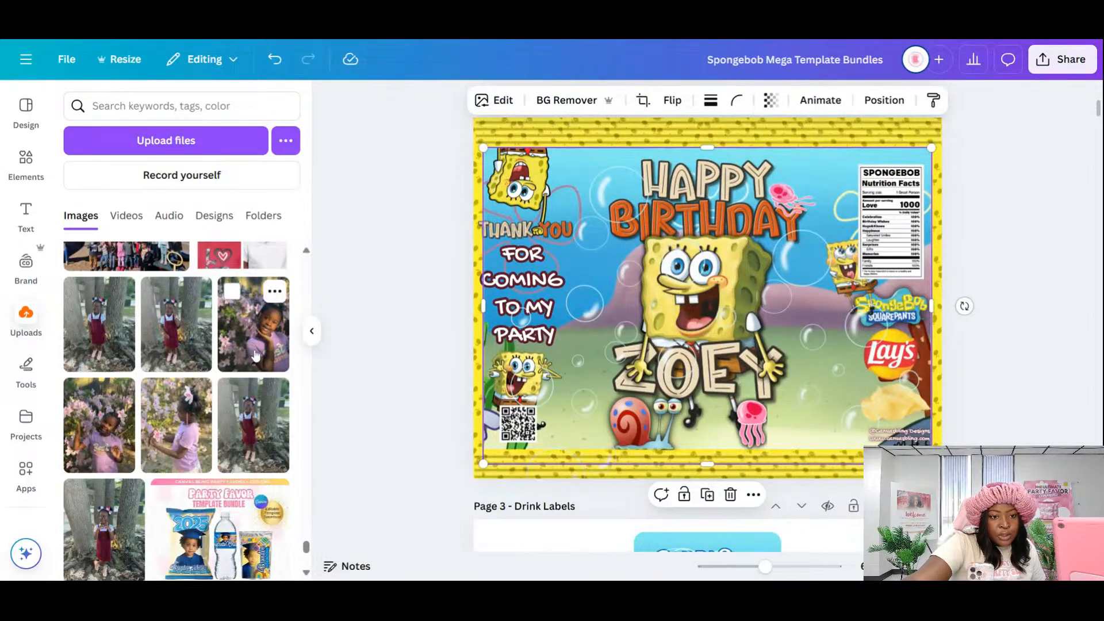
- Add several uploaded photos of the girl by the tree to the chip bag page, including the one with heart-shaped hands
left_click(251, 455)
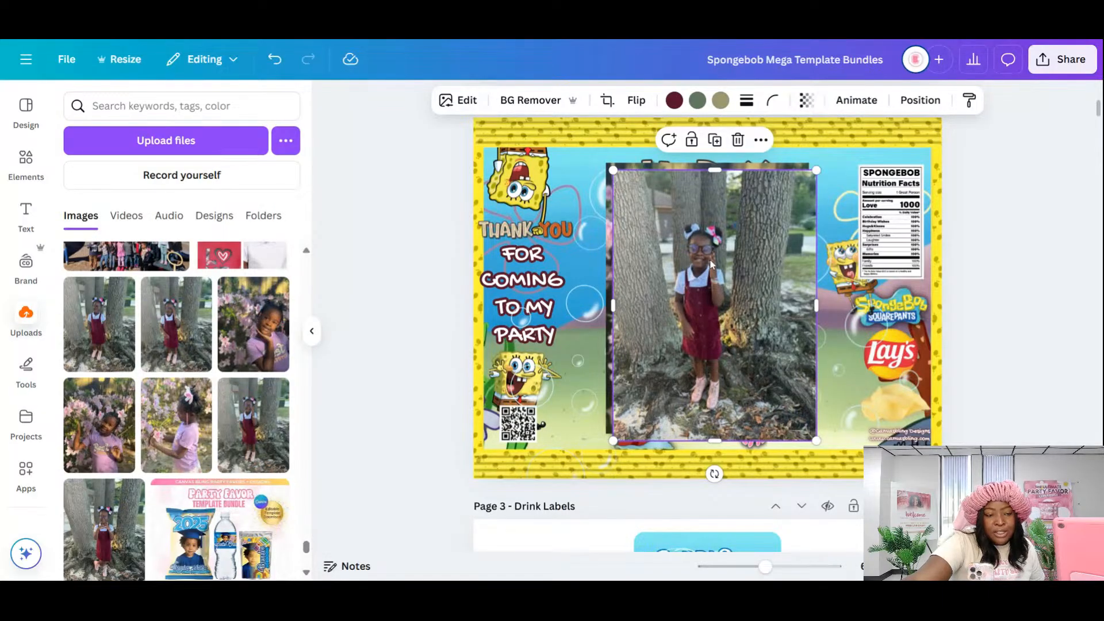
left_click(103, 345)
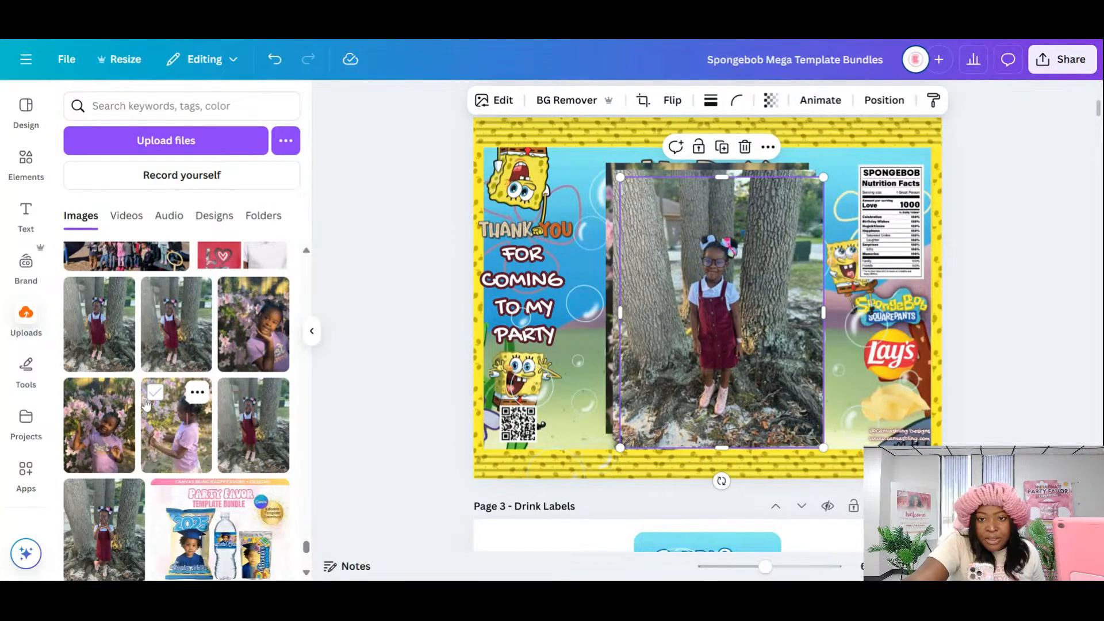
scroll(145, 405, "up", 4)
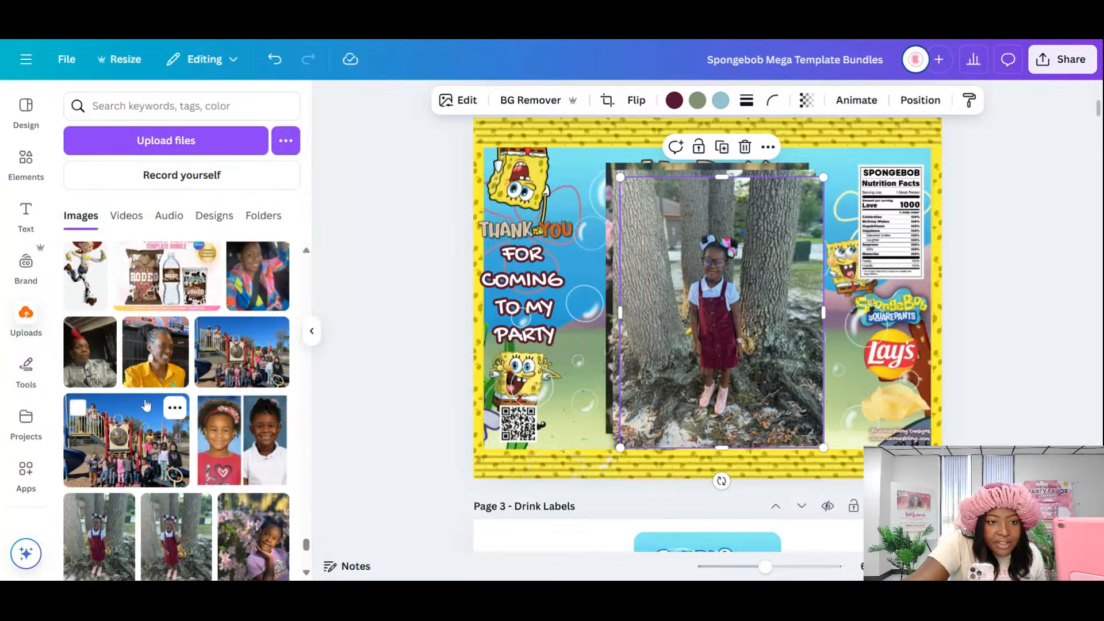
scroll(144, 404, "down", 1)
scroll(145, 404, "down", 6)
scroll(119, 366, "up", 3)
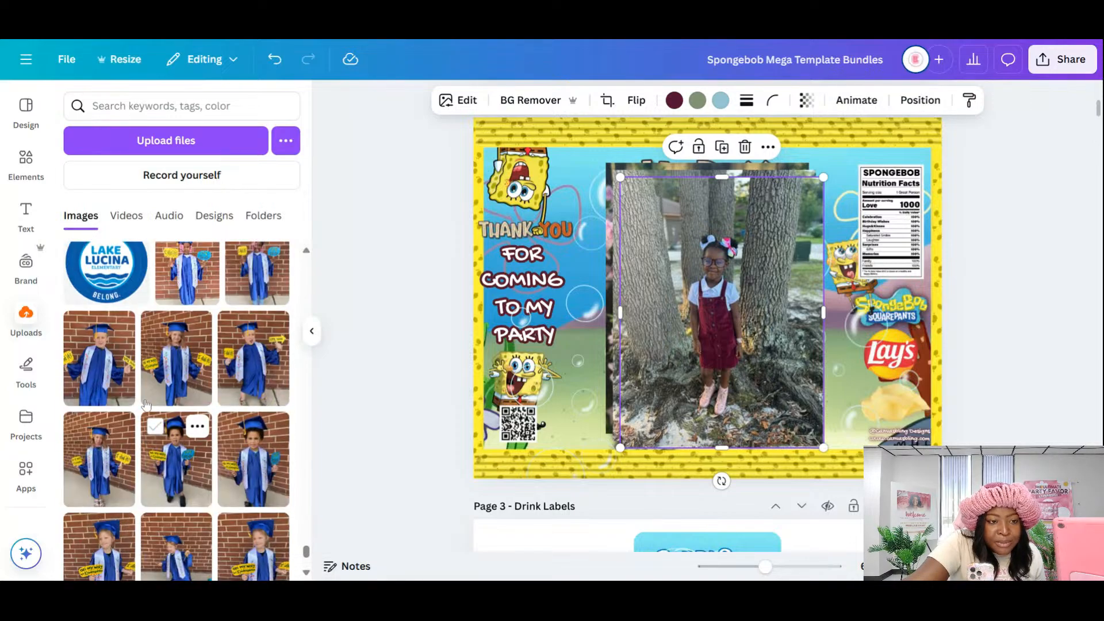
left_click(100, 322)
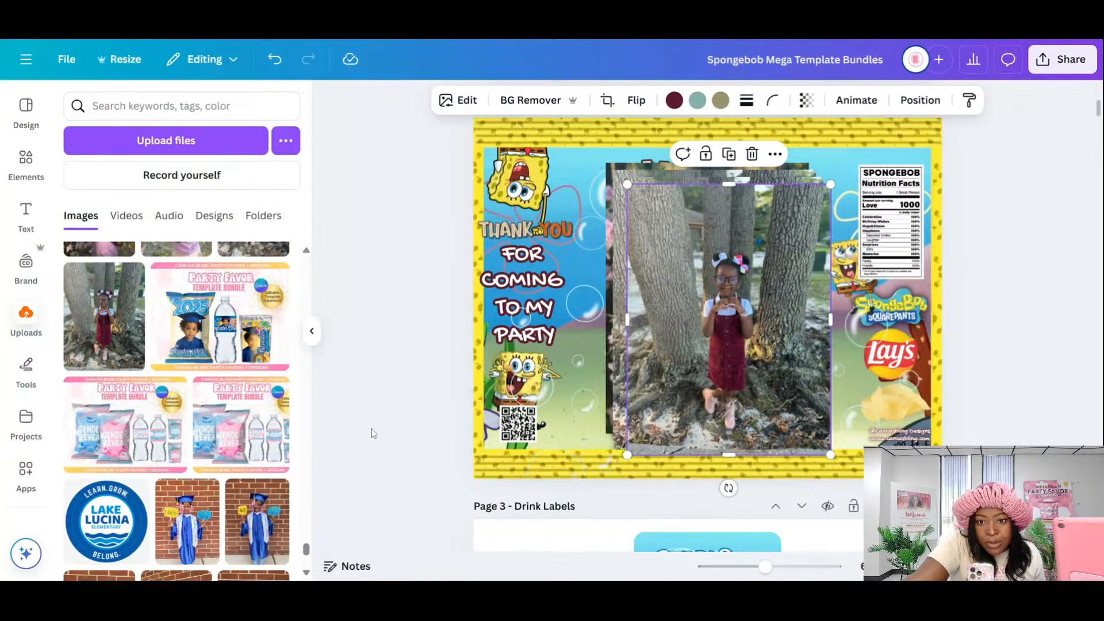
- Move the heart-hands photo to the left of the page and delete the other two standing photos by the tree
left_click_drag(767, 334, 580, 323)
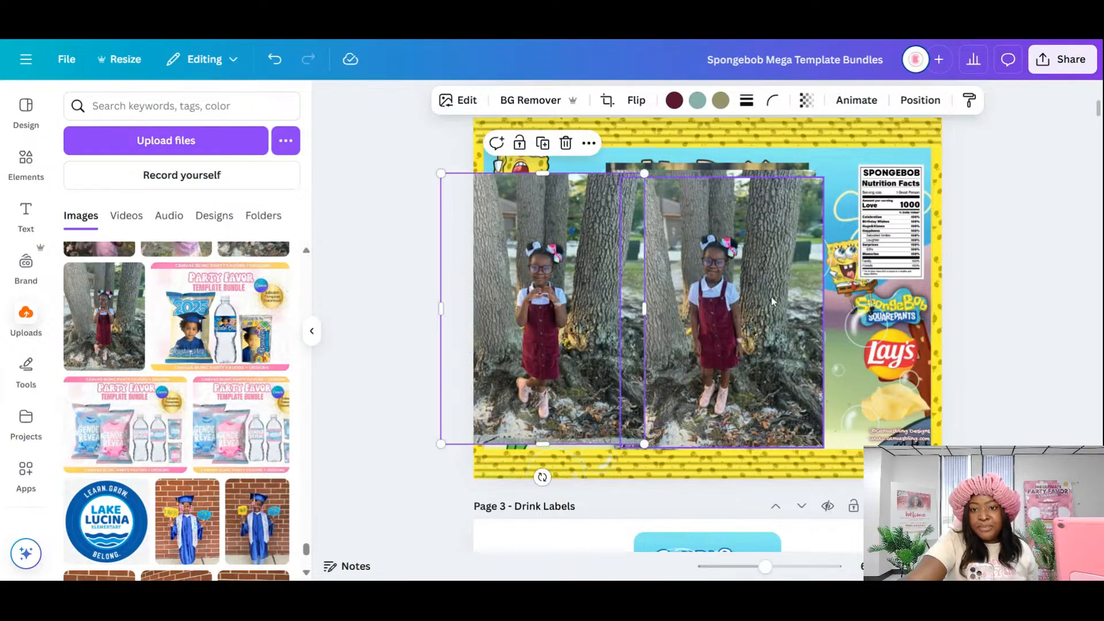
left_click(766, 300)
key("Delete")
left_click(765, 299)
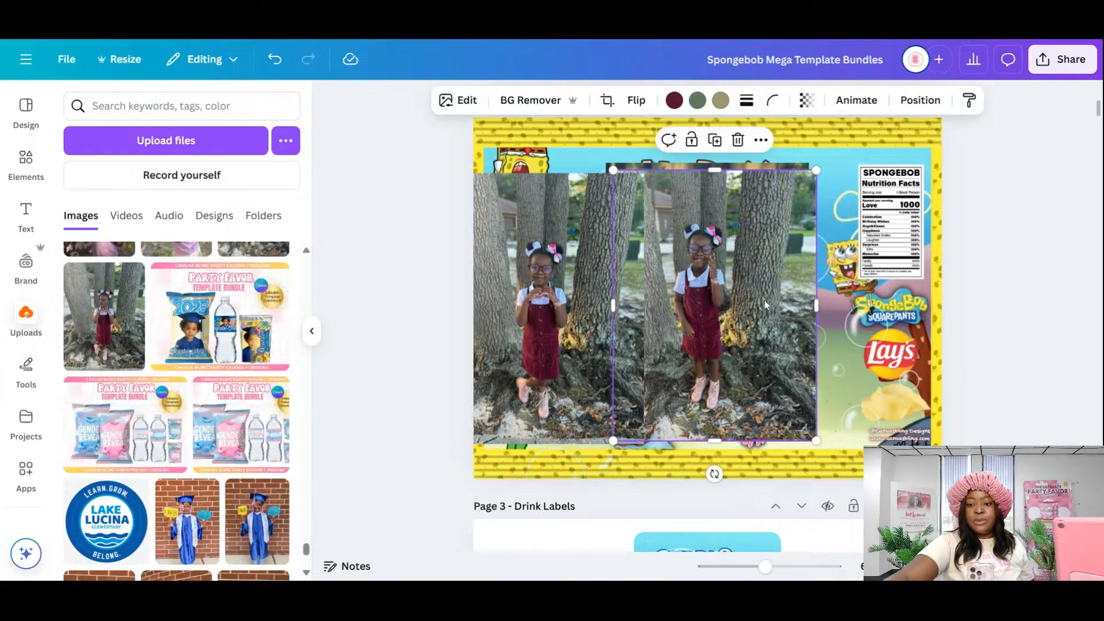
key("Delete")
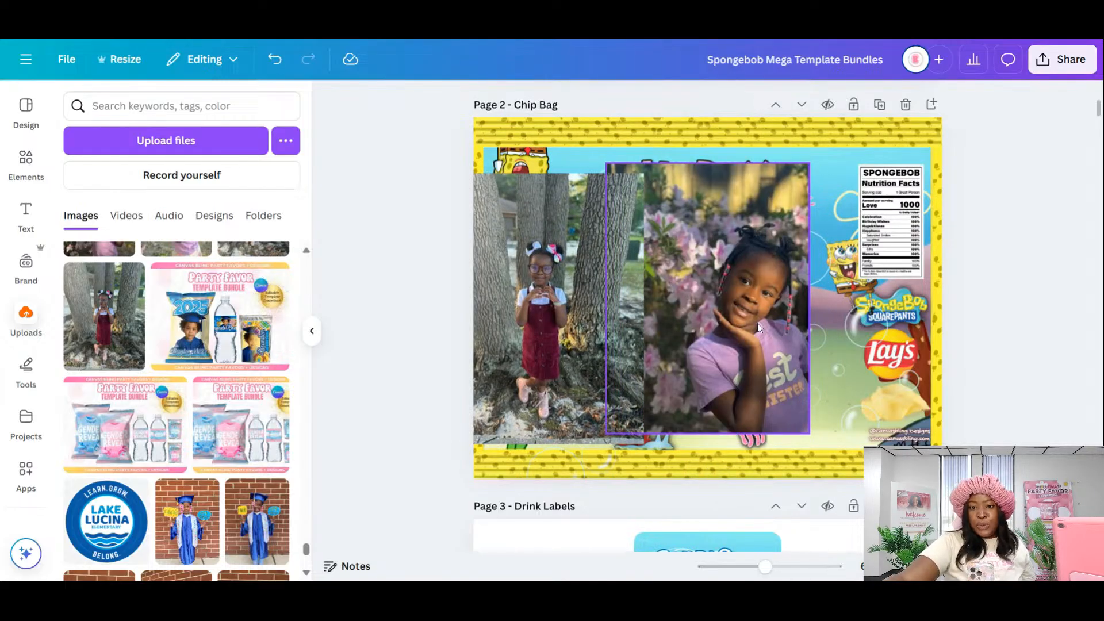
- Remove the background from the heart-hands photo and delete the portrait with the pink flowers
left_click_drag(747, 348, 885, 382)
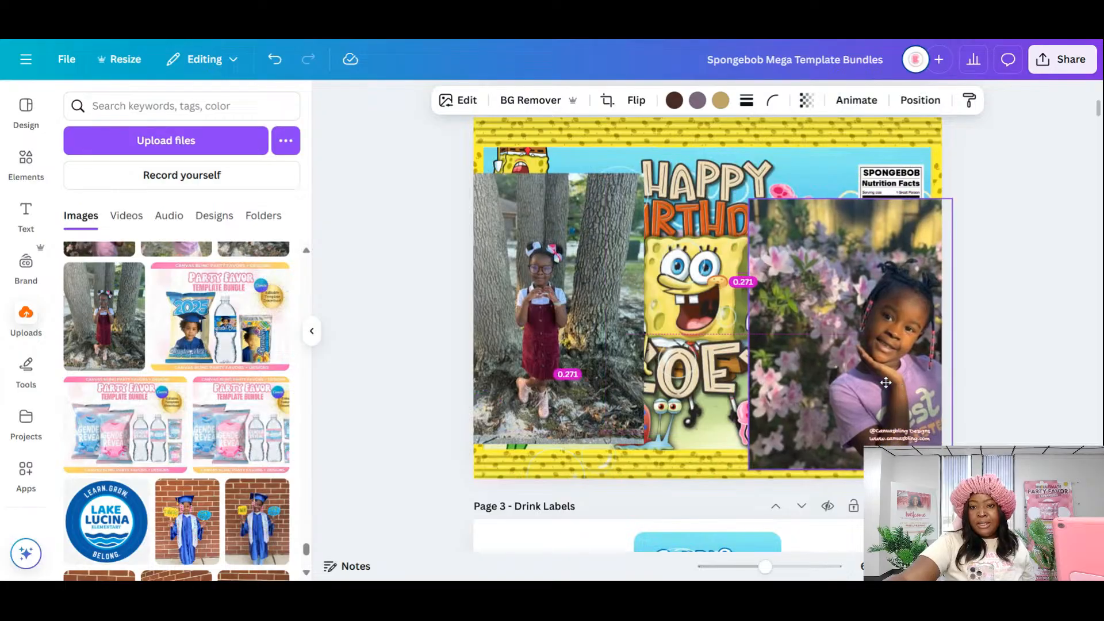
left_click_drag(868, 326, 827, 335)
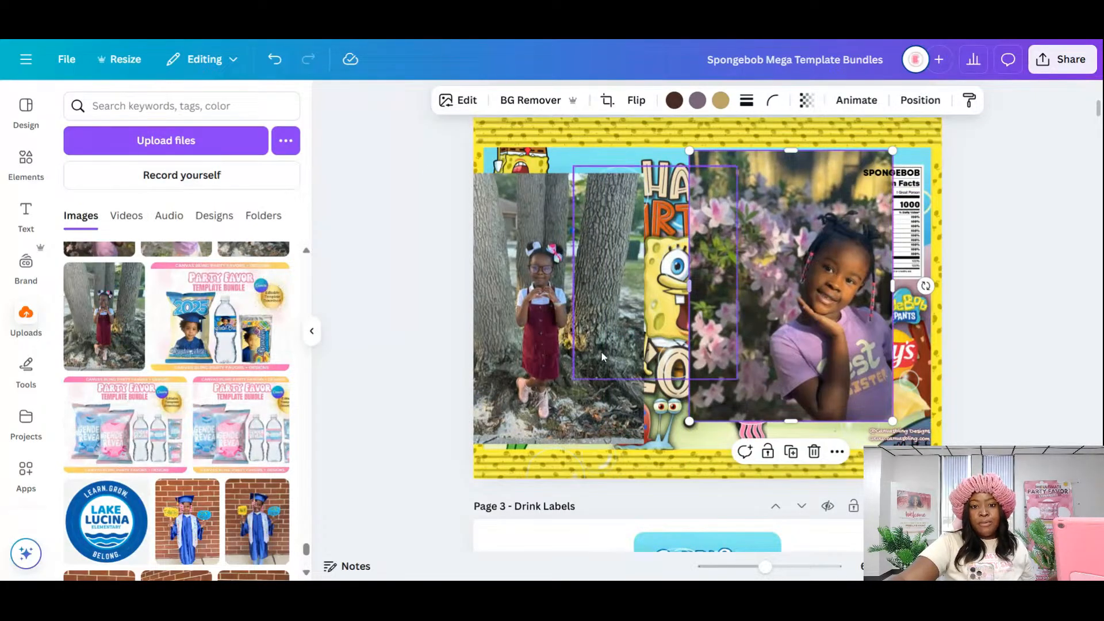
left_click(547, 316)
left_click_drag(622, 292, 691, 273)
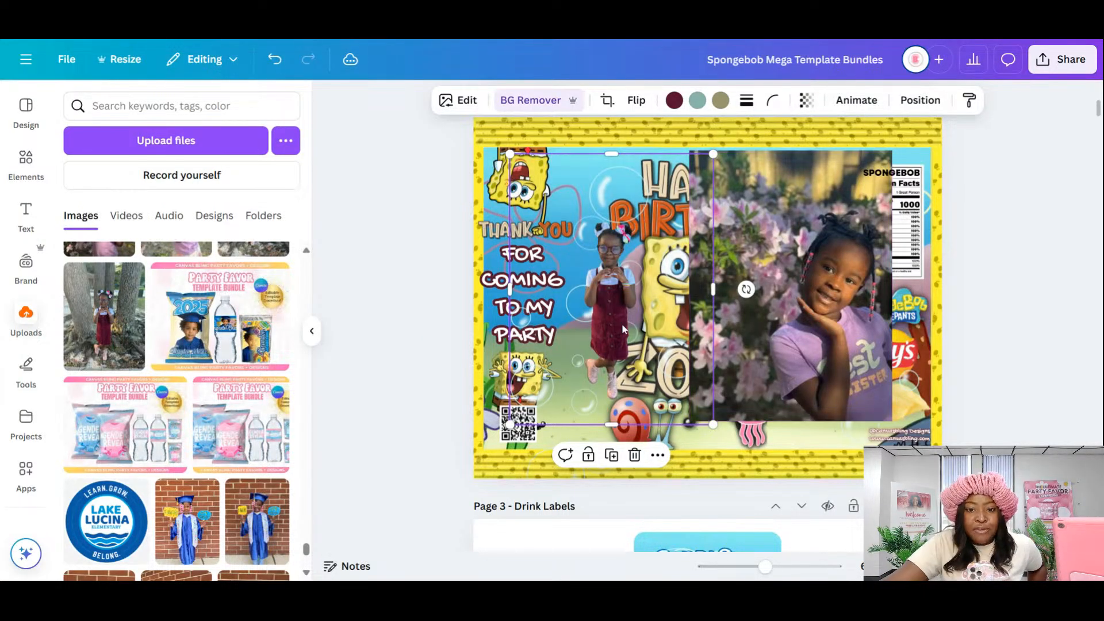
left_click(809, 277)
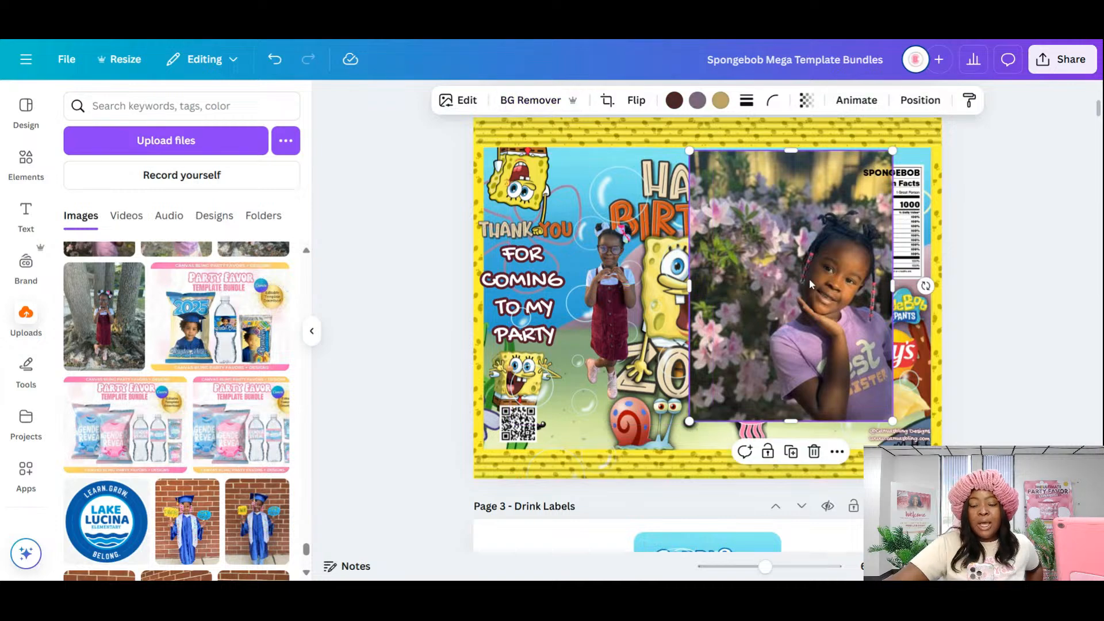
key("Delete")
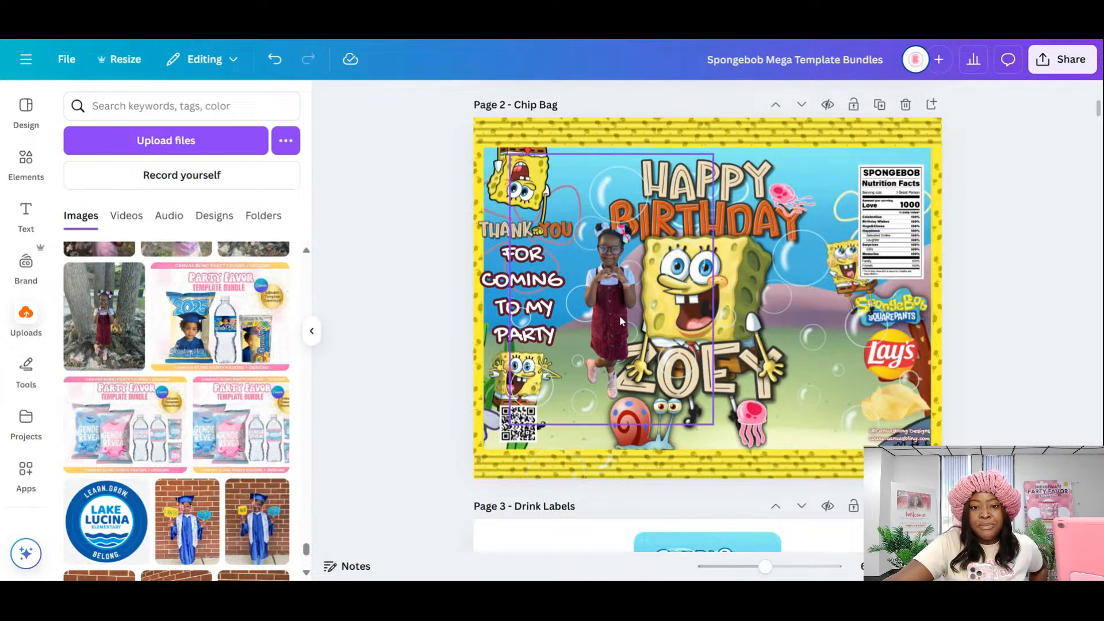
- Crop the girl's cutout photo on its sides, bottom and top so the frame fits closely around her
left_click(644, 296)
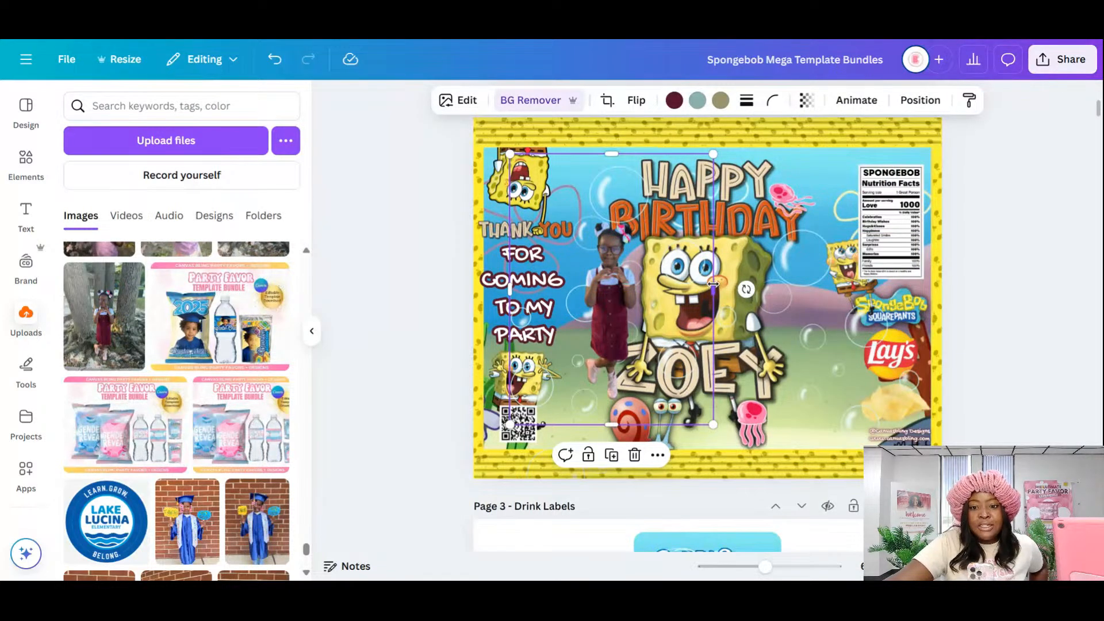
left_click_drag(713, 284, 643, 312)
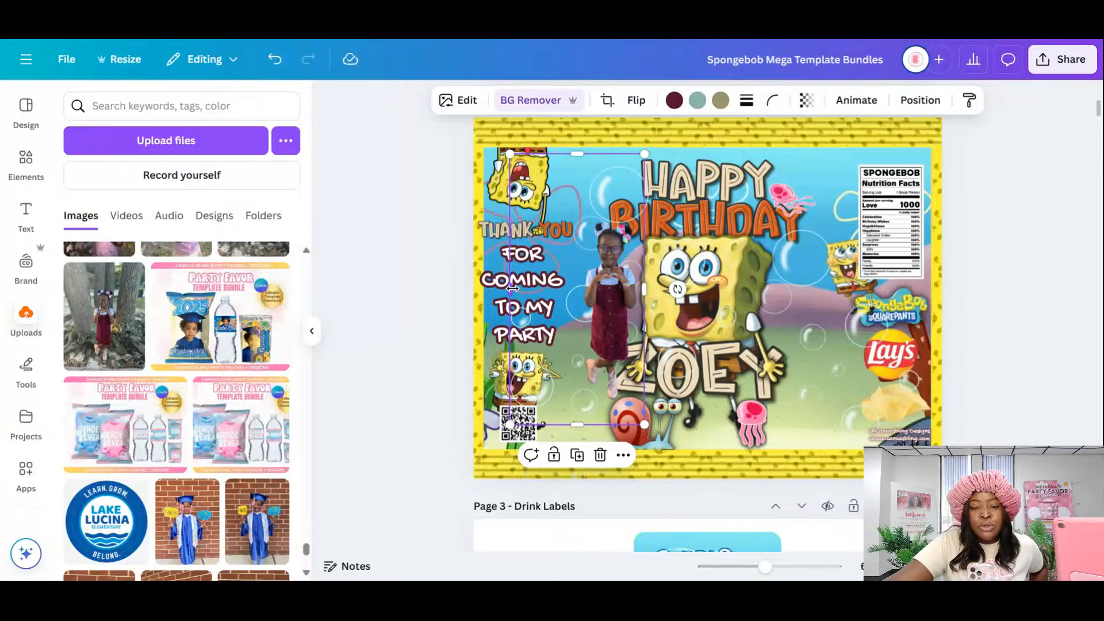
left_click_drag(512, 288, 576, 290)
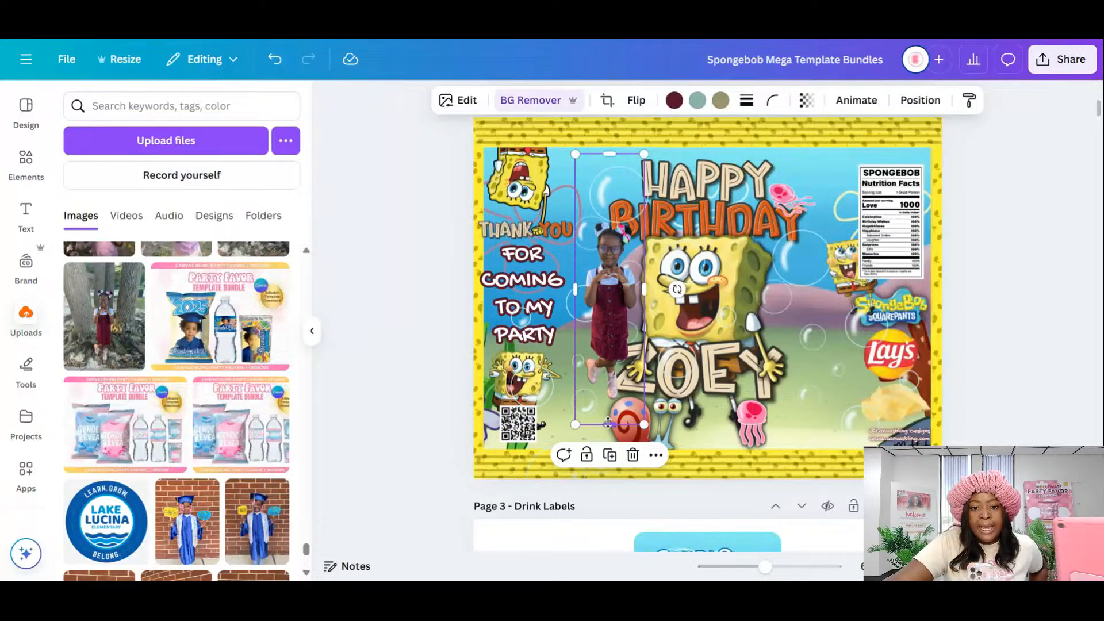
left_click_drag(607, 424, 608, 406)
left_click_drag(610, 154, 680, 120)
- Scale the girl's cutout to nearly the blue area's height and place it between the central SpongeBob and the Lay's logo
left_click_drag(638, 222, 621, 300)
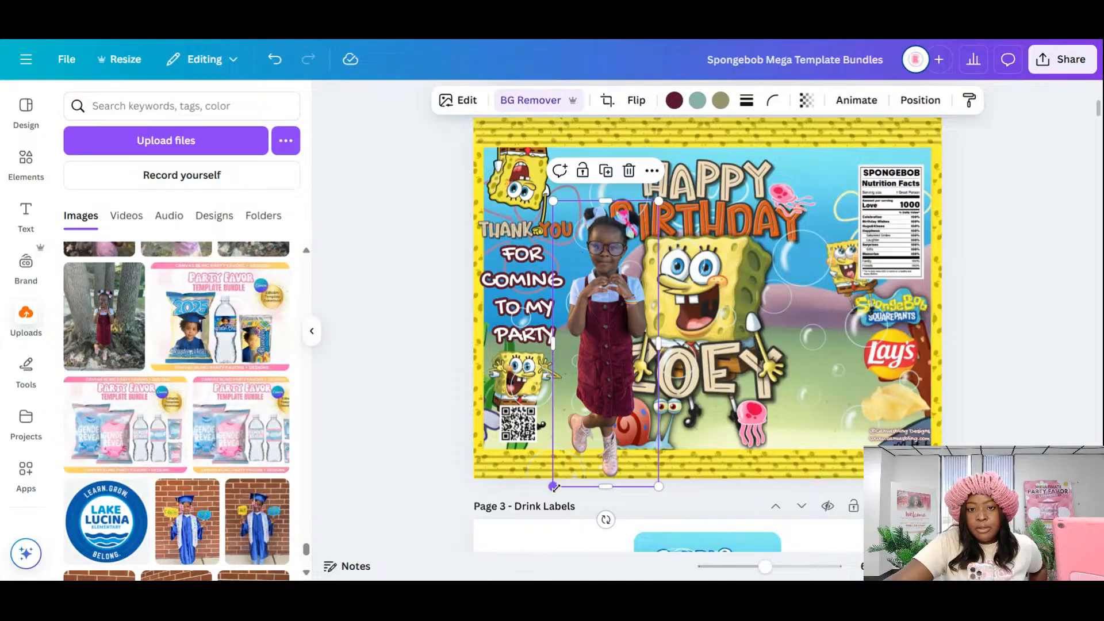
left_click_drag(553, 487, 567, 448)
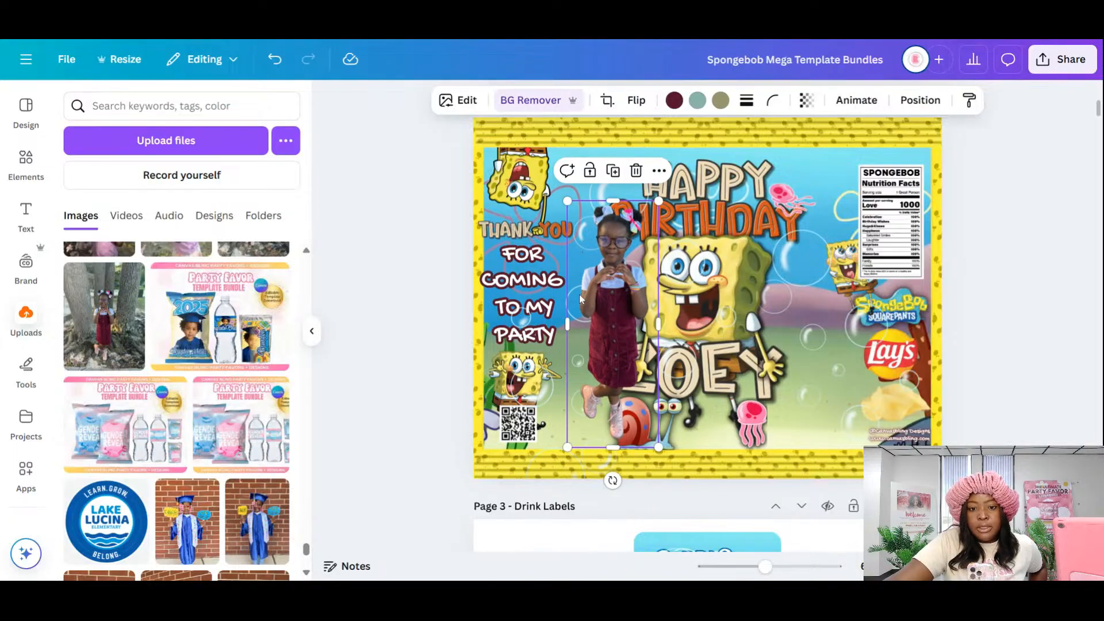
left_click_drag(640, 287, 781, 309)
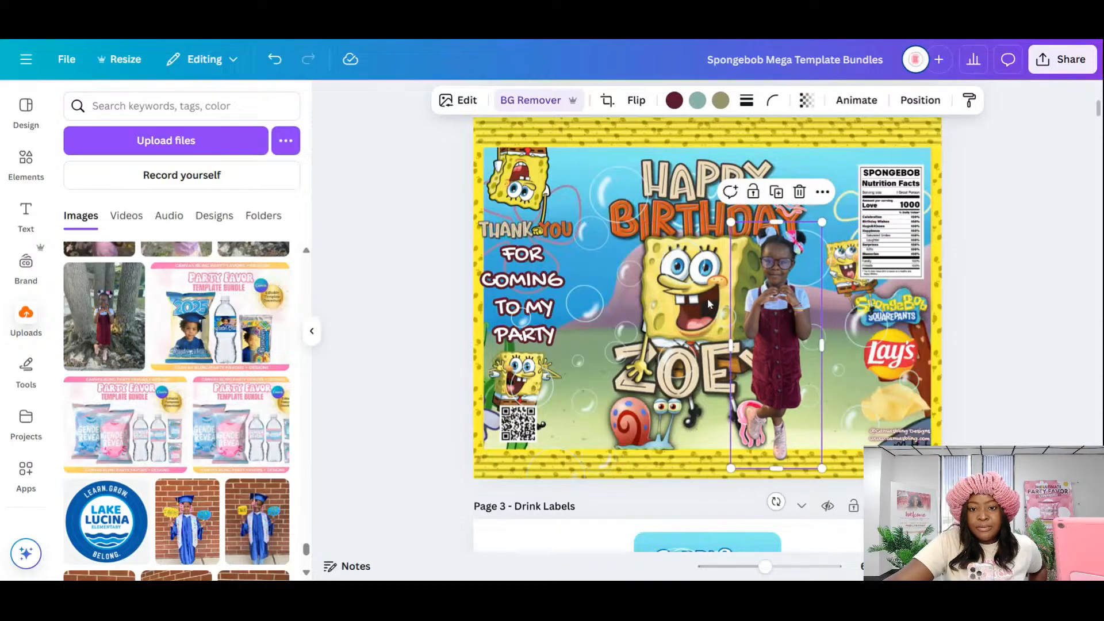
left_click_drag(780, 400, 820, 397)
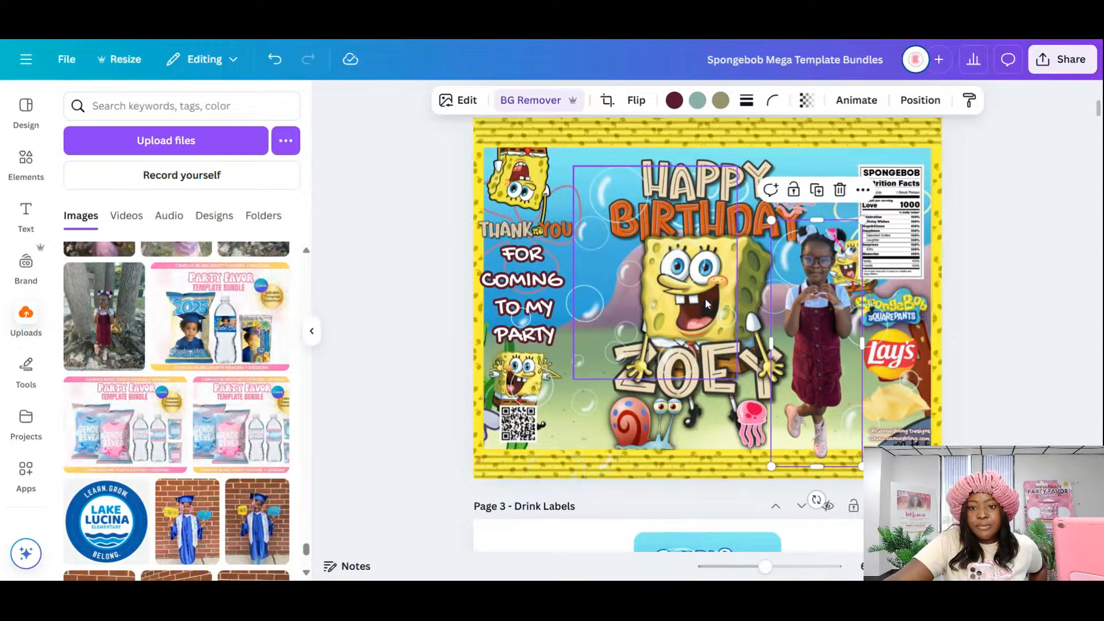
- Shift the central SpongeBob and his overlapping hands layer together to the left and slightly down, away from the girl
left_click(739, 294)
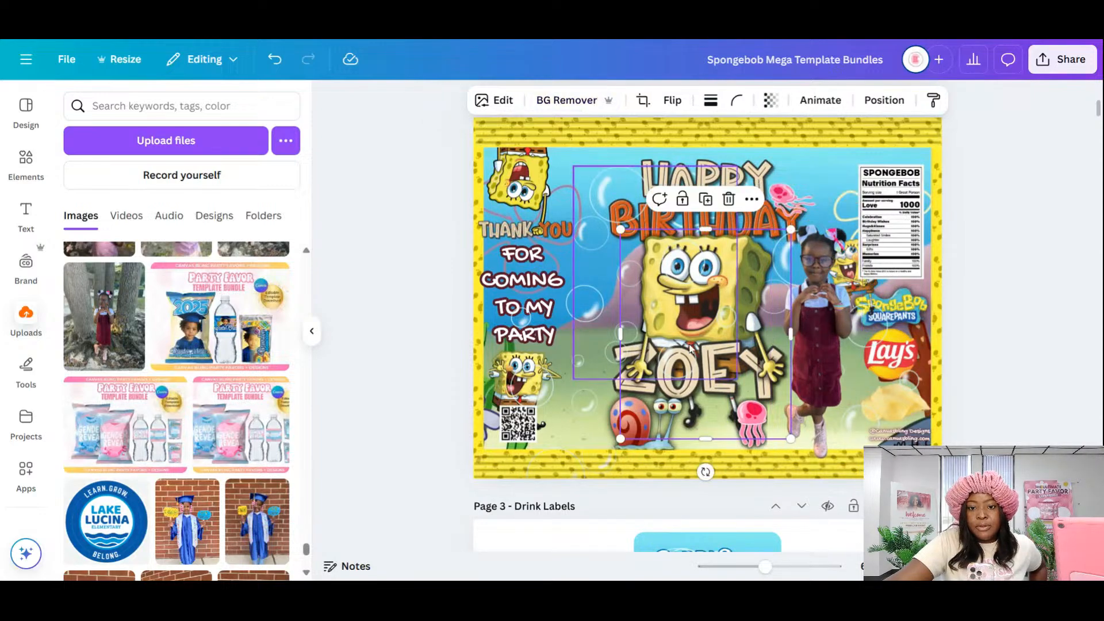
left_click(644, 381, "shift")
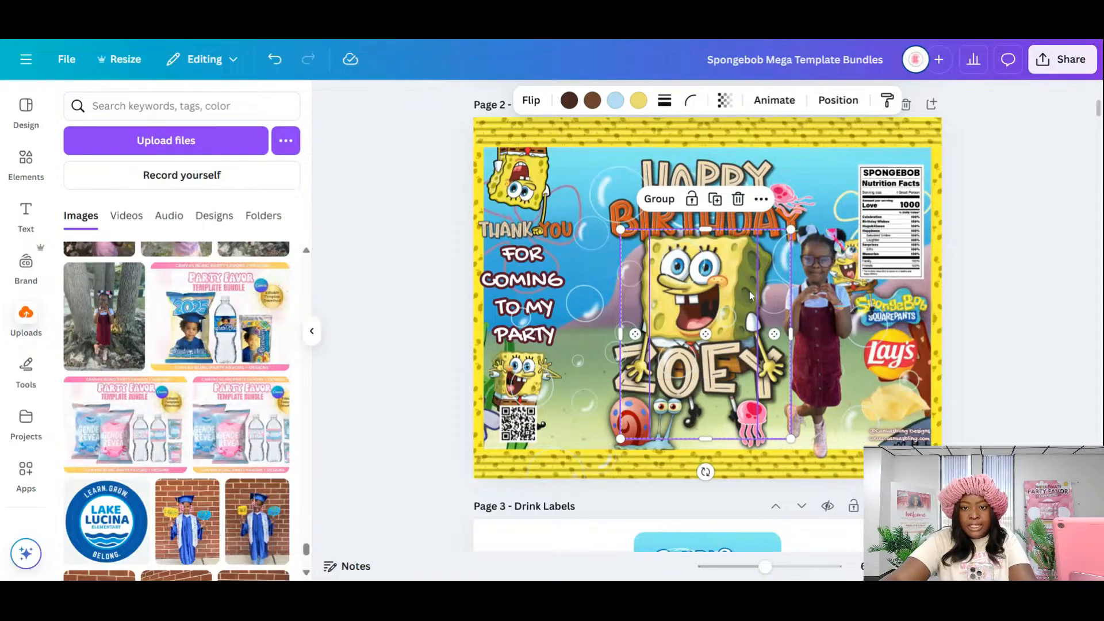
left_click_drag(750, 291, 720, 299)
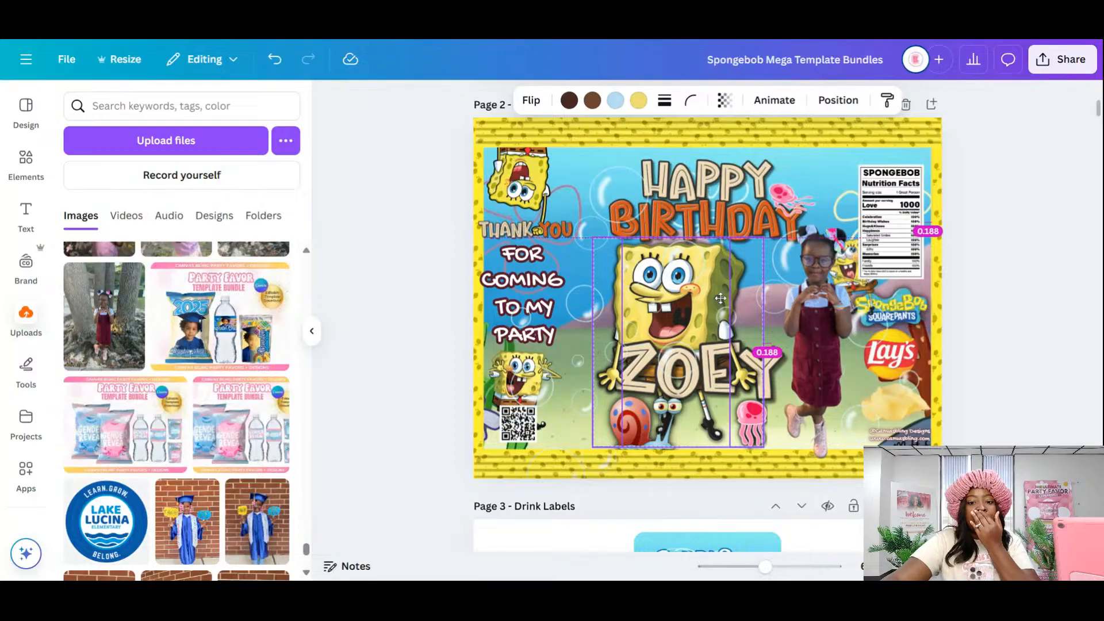
left_click_drag(721, 298, 717, 305)
scroll(958, 134, "up", 3)
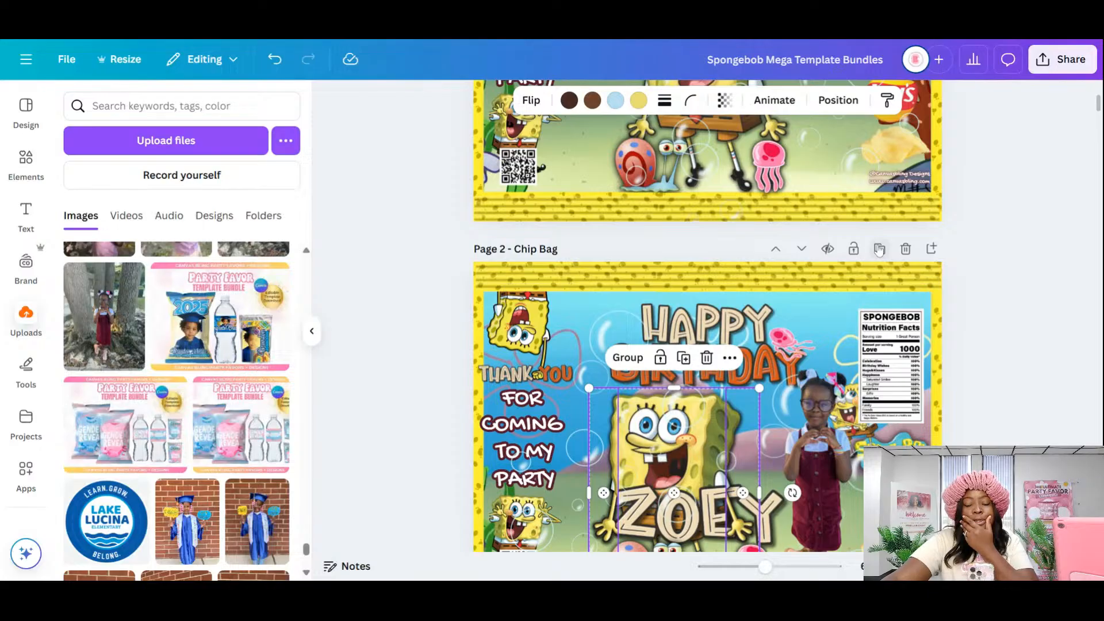
- Duplicate the personalized chip bag page and shift the girl's cutout on the copy left, closer to the central SpongeBob
left_click(880, 249)
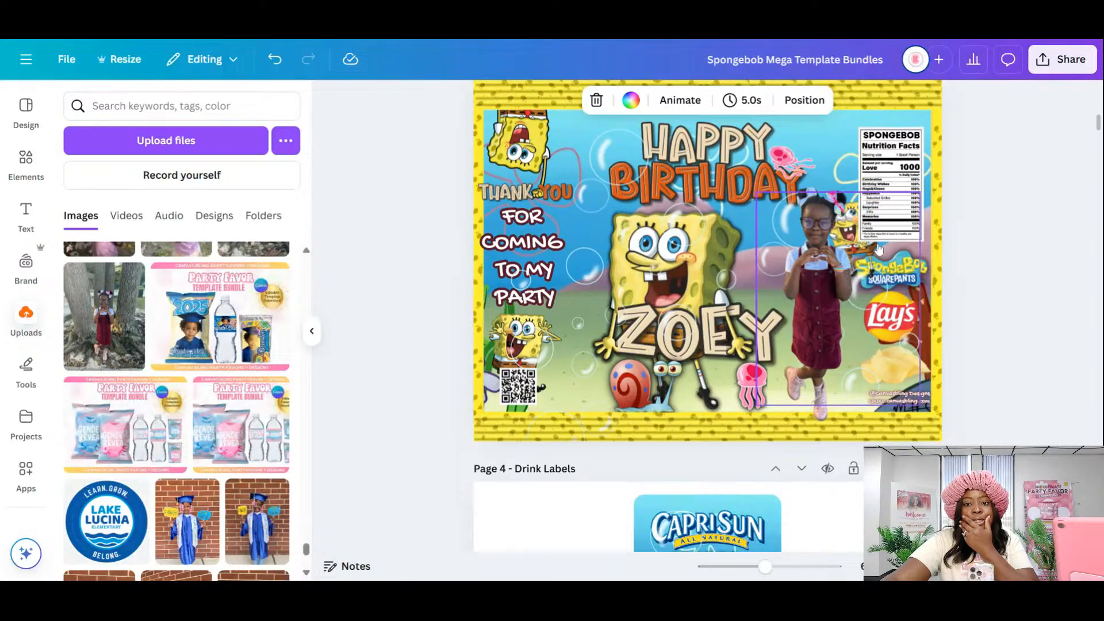
scroll(822, 374, "up", 3)
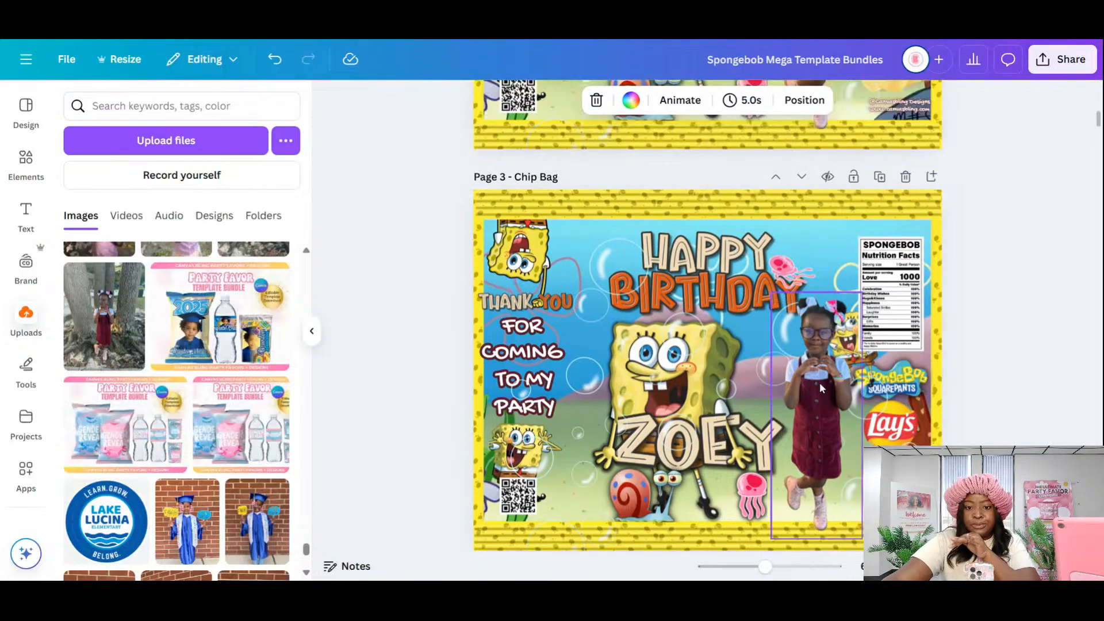
scroll(823, 357, "down", 3)
left_click(819, 300)
mouse_move(817, 303)
left_mouse_down()
mouse_move(760, 310)
mouse_move(800, 310)
left_mouse_up()
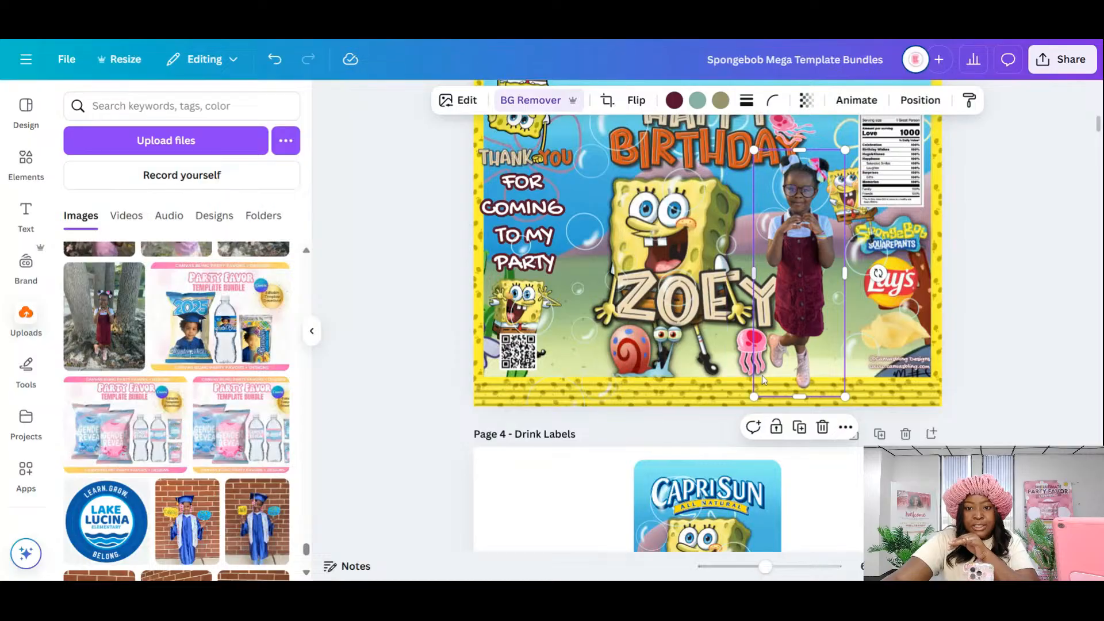
- Move the pink jellyfish left beside SpongeBob's foot and place the girl's cutout over the last letter of the child's name
left_click_drag(765, 567, 780, 567)
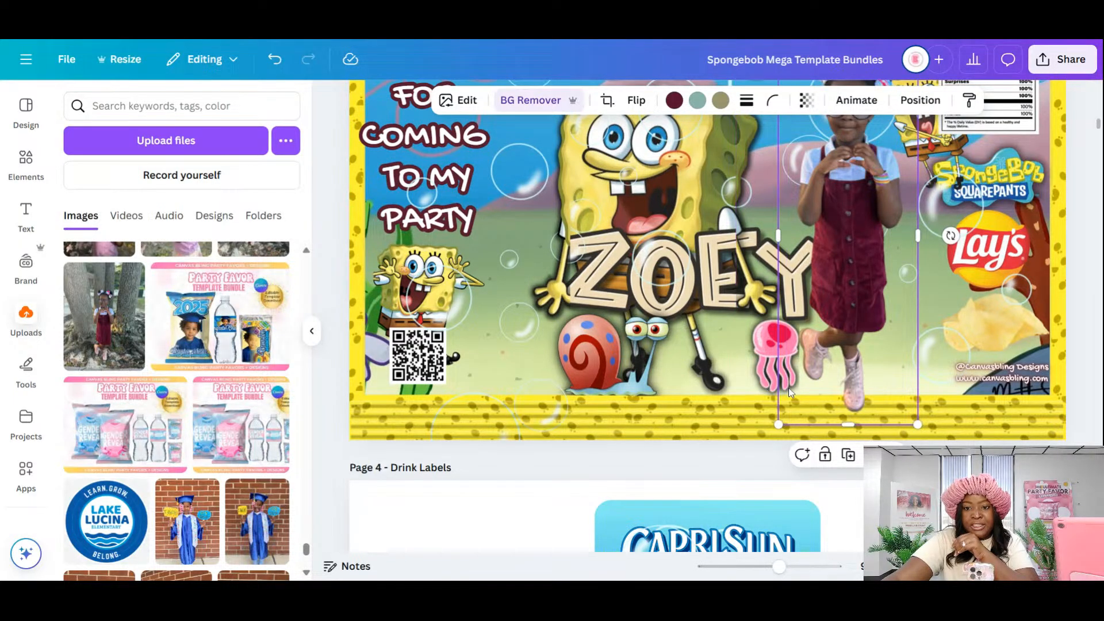
left_click_drag(837, 363, 890, 358)
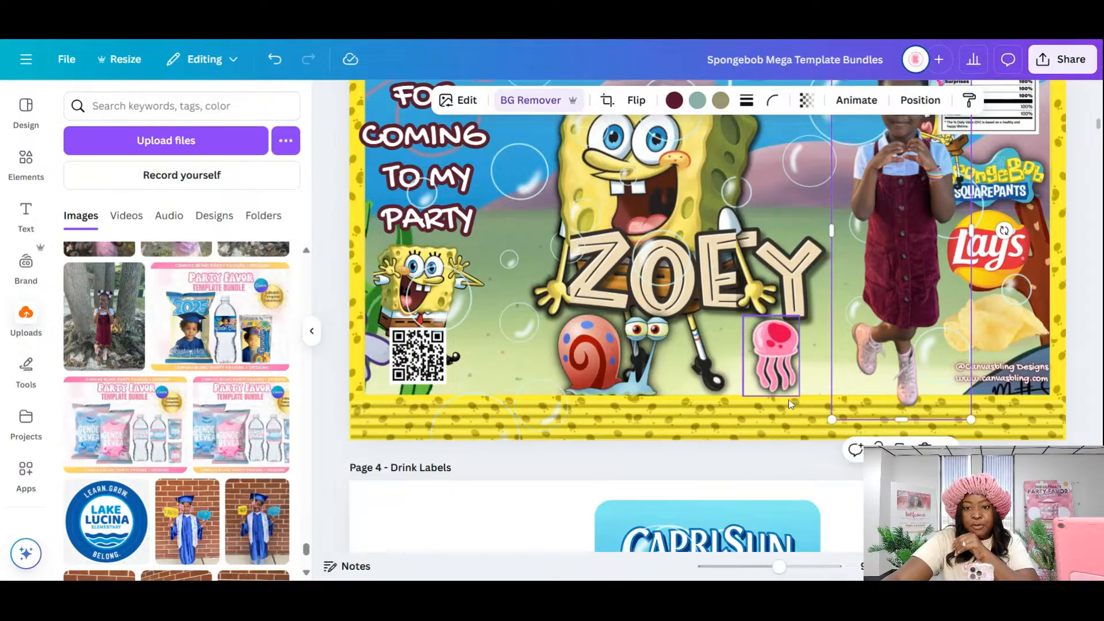
left_click(791, 394)
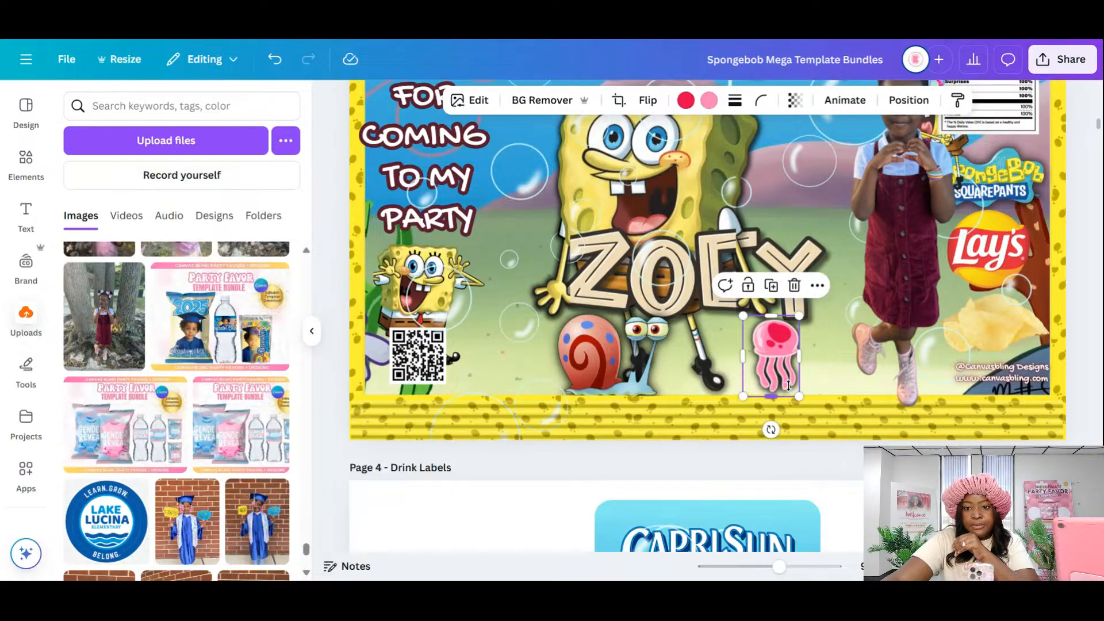
left_click_drag(789, 381, 755, 382)
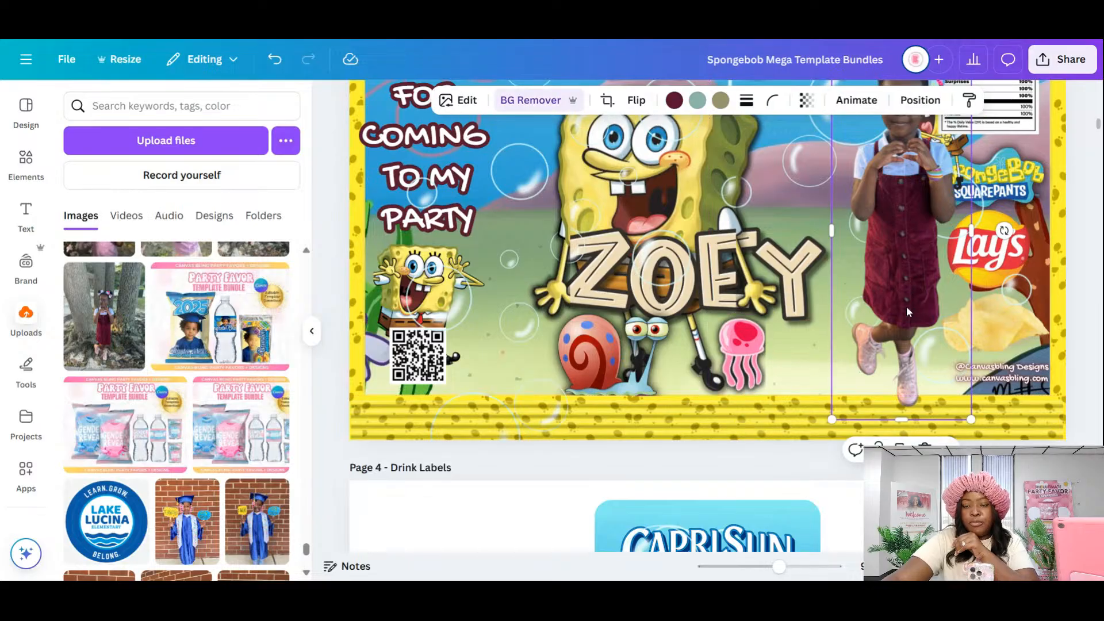
left_click_drag(908, 314, 814, 325)
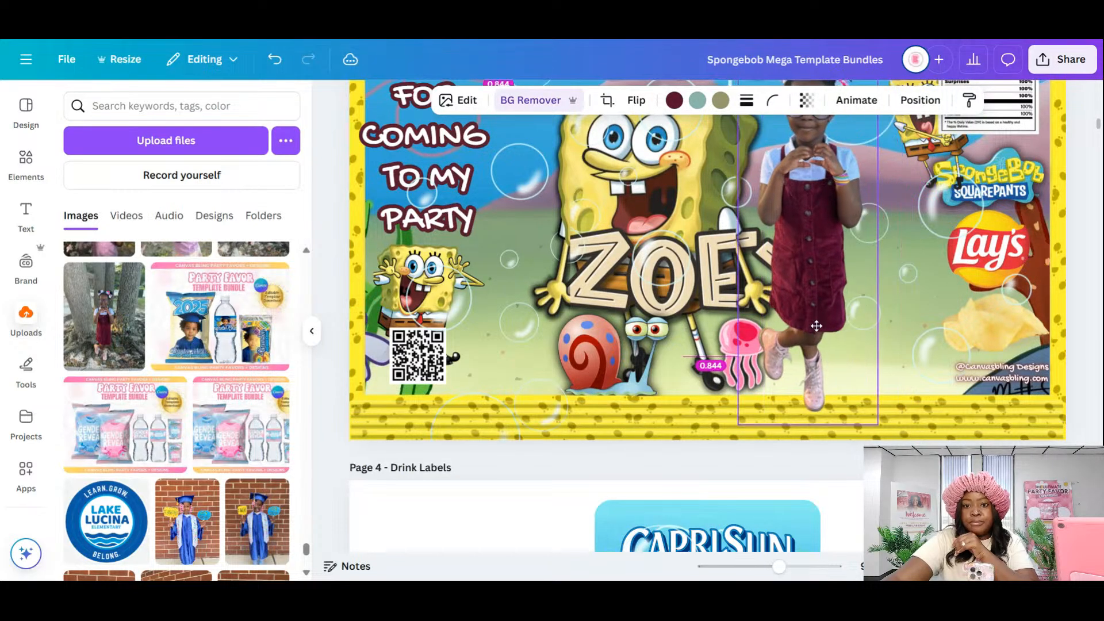
- Duplicate the child's name graphic in front of the girl and crop the copy from its left side to only the last letter
scroll(867, 334, "up", 2)
scroll(868, 338, "up", 2)
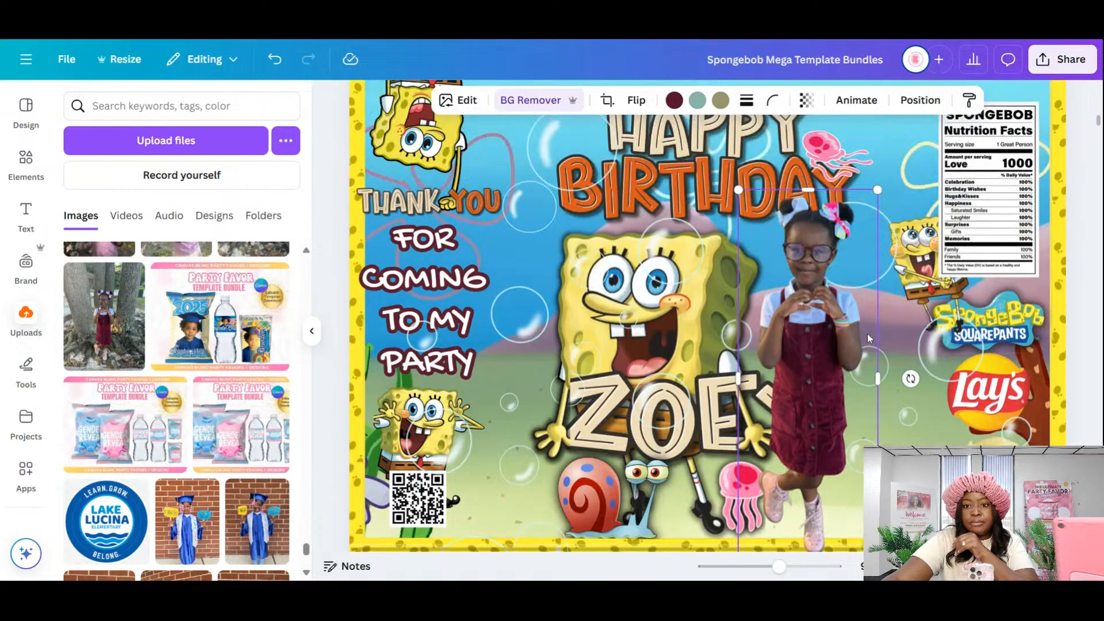
scroll(867, 338, "down", 2)
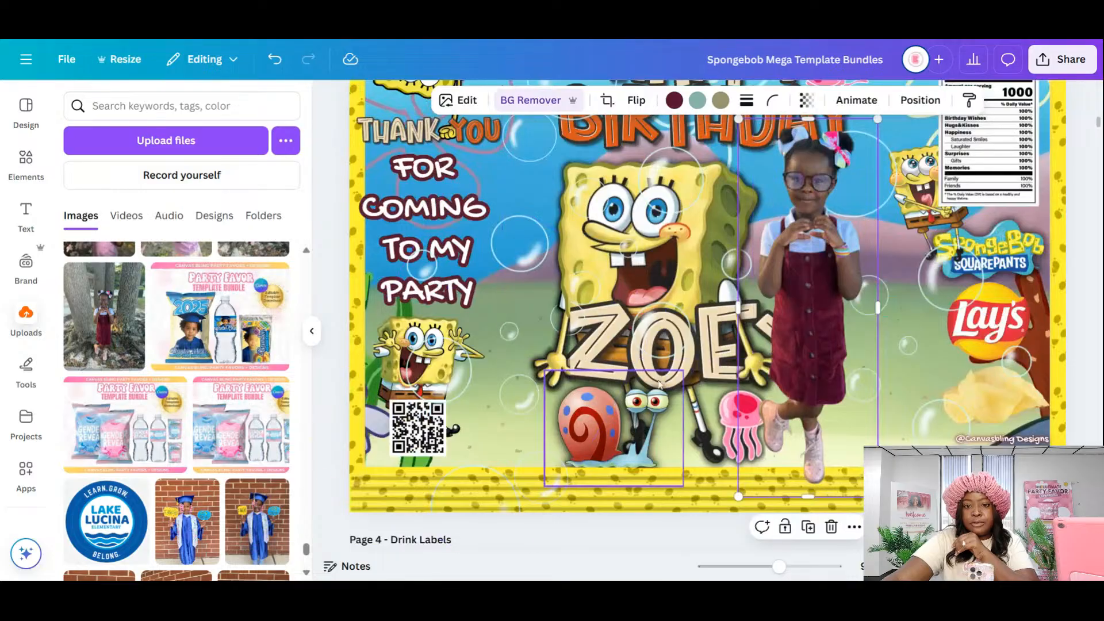
left_click(686, 385)
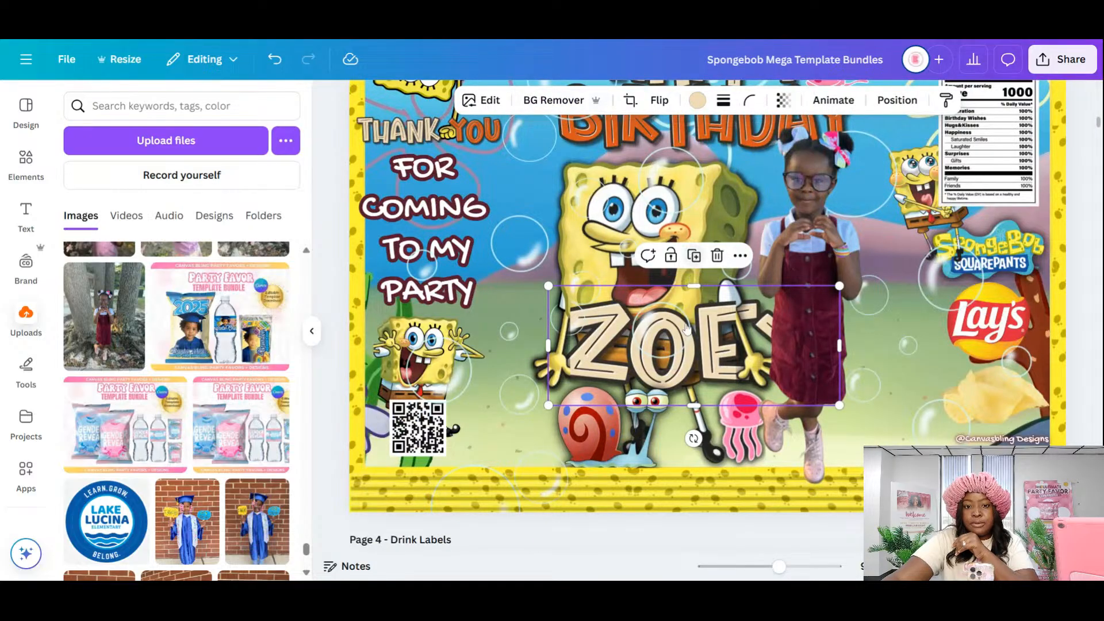
left_click_drag(671, 358, 667, 354)
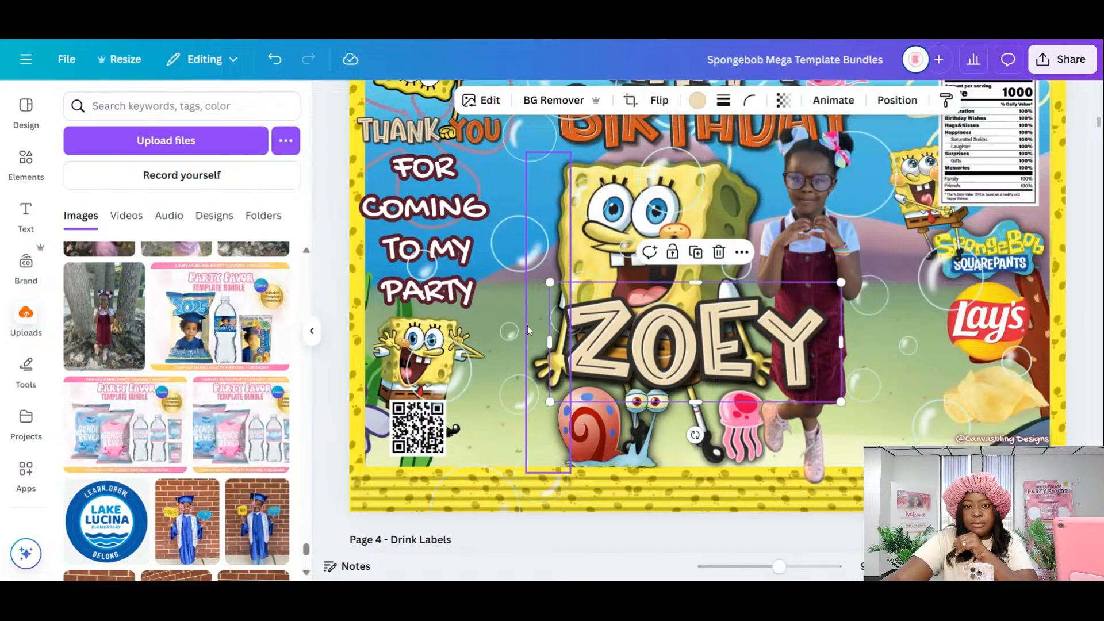
left_click_drag(550, 340, 766, 348)
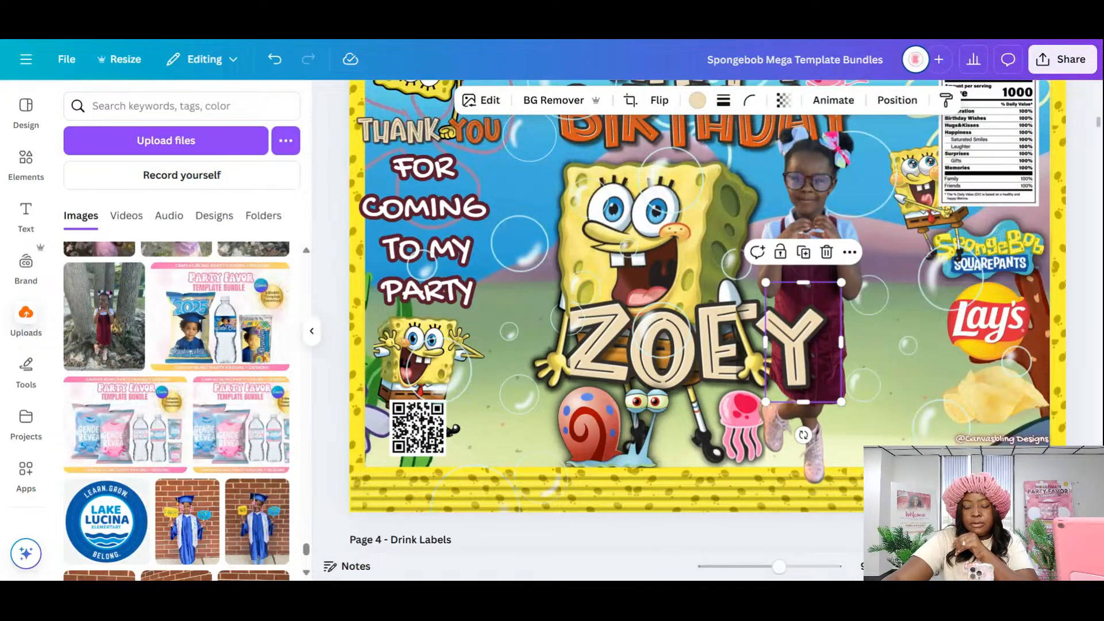
- Nudge the cropped last letter slightly left and down to align with the original name graphic
left_click(1092, 430)
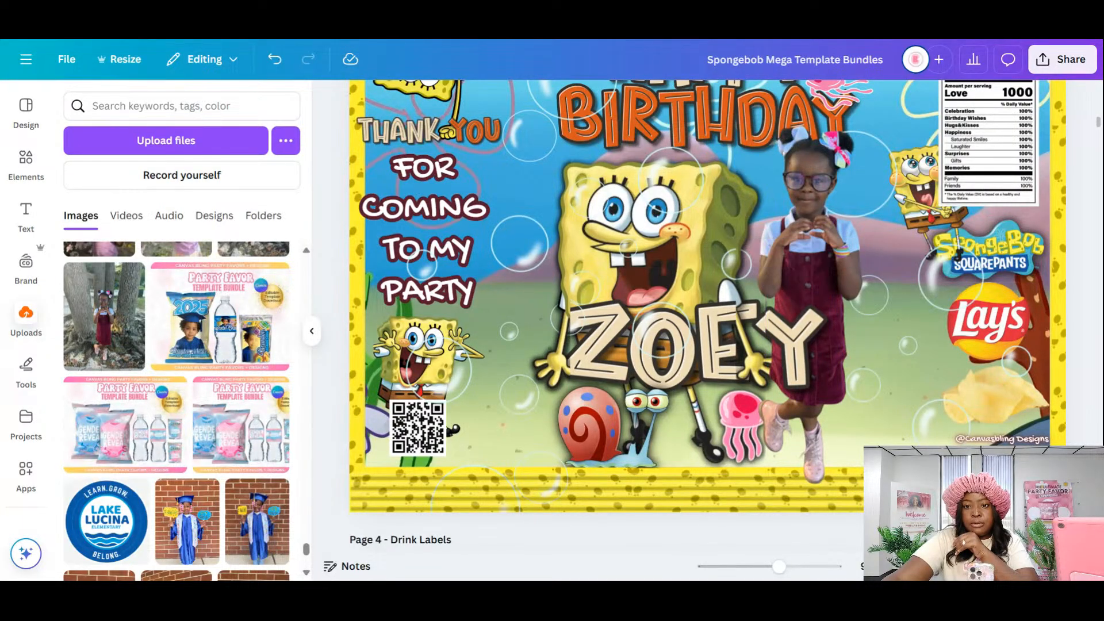
left_click(784, 321)
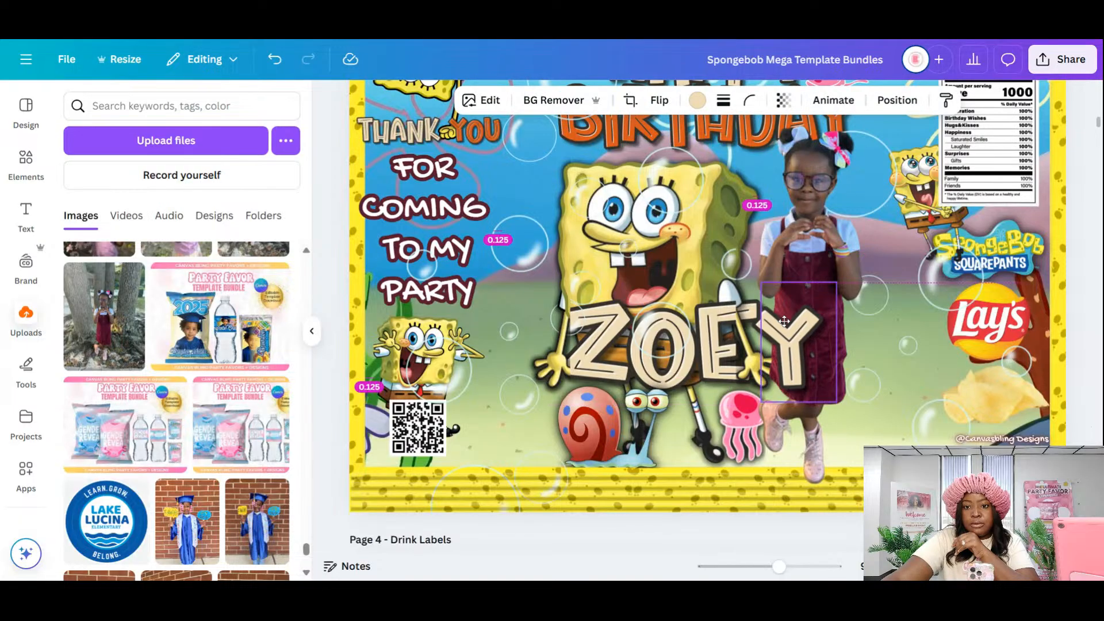
left_click_drag(784, 321, 784, 324)
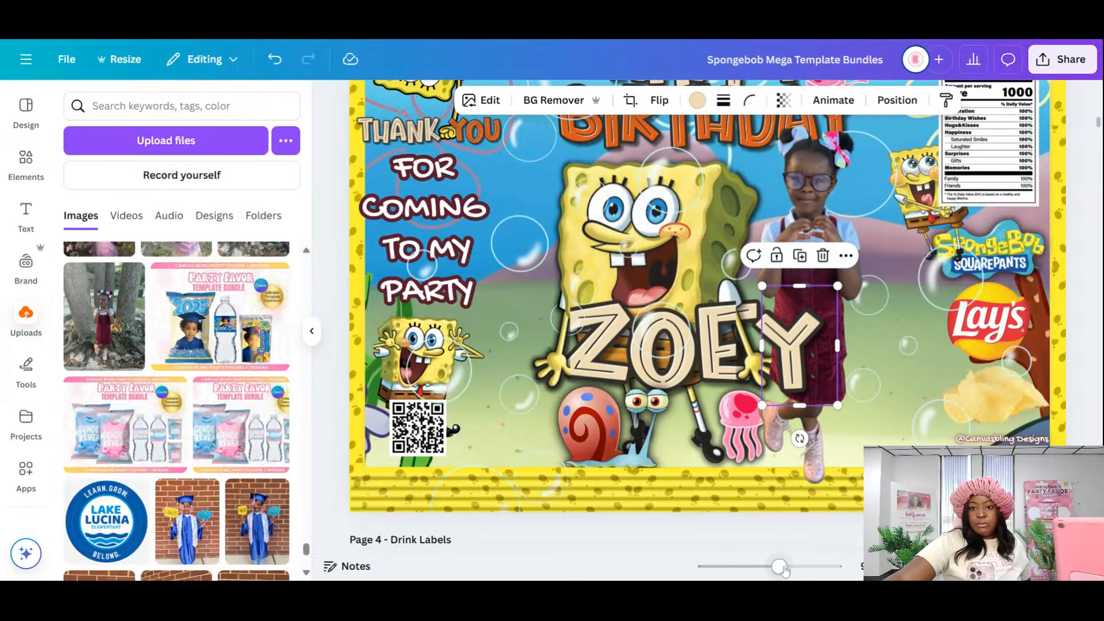
- Nudge the girl's cutout slightly left and down, tucking it closer to SpongeBob behind the last letter
mouse_move(782, 568)
left_mouse_down()
mouse_move(798, 569)
mouse_move(774, 572)
left_mouse_up()
left_click(760, 246)
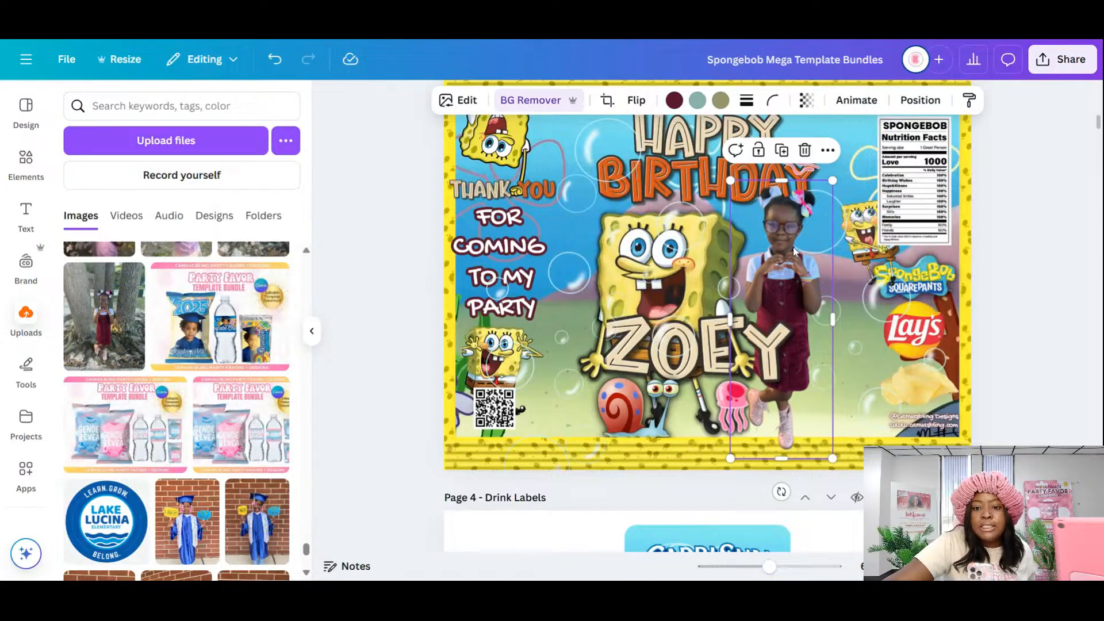
left_click_drag(794, 251, 786, 249)
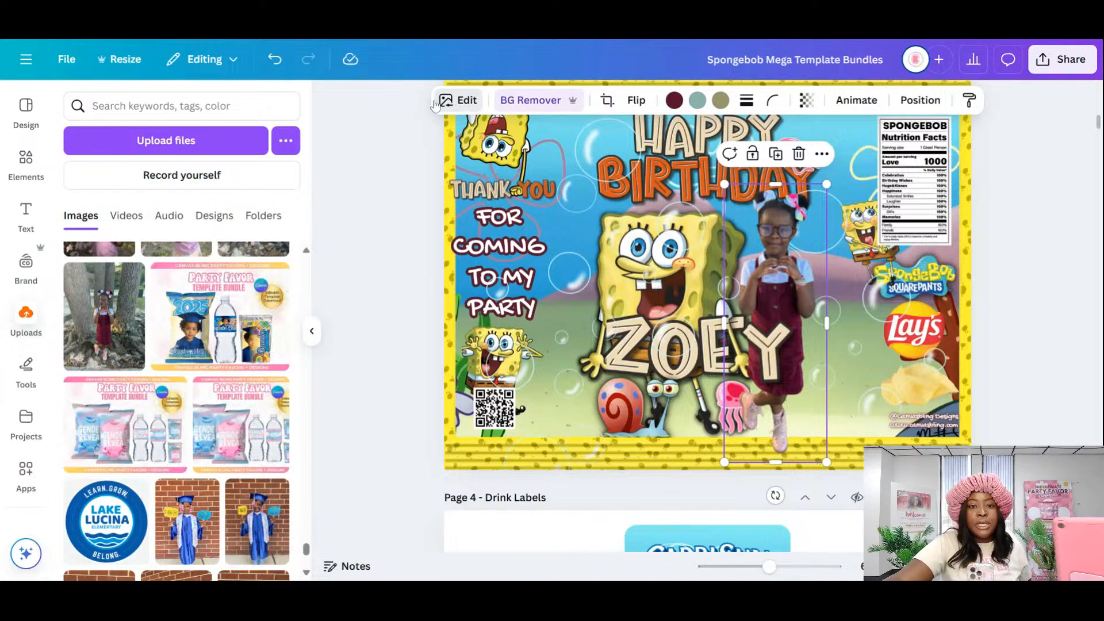
- Upscale the girl's cutout at 4x with Image Upscaler and replace the image in the design with the enhanced version
left_click(493, 109)
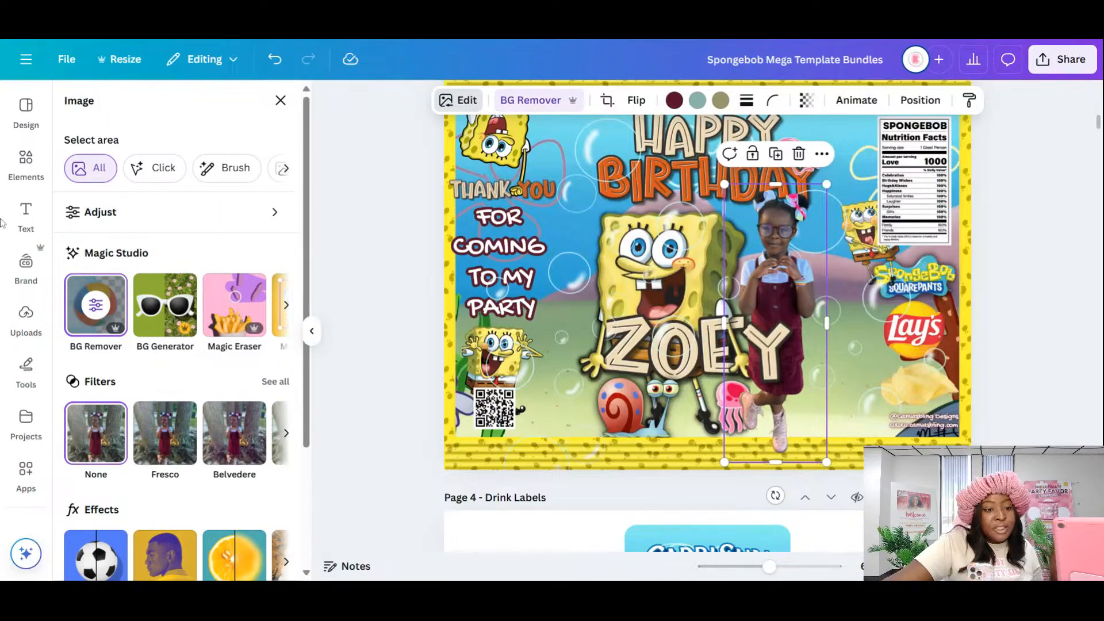
scroll(178, 443, "down", 3)
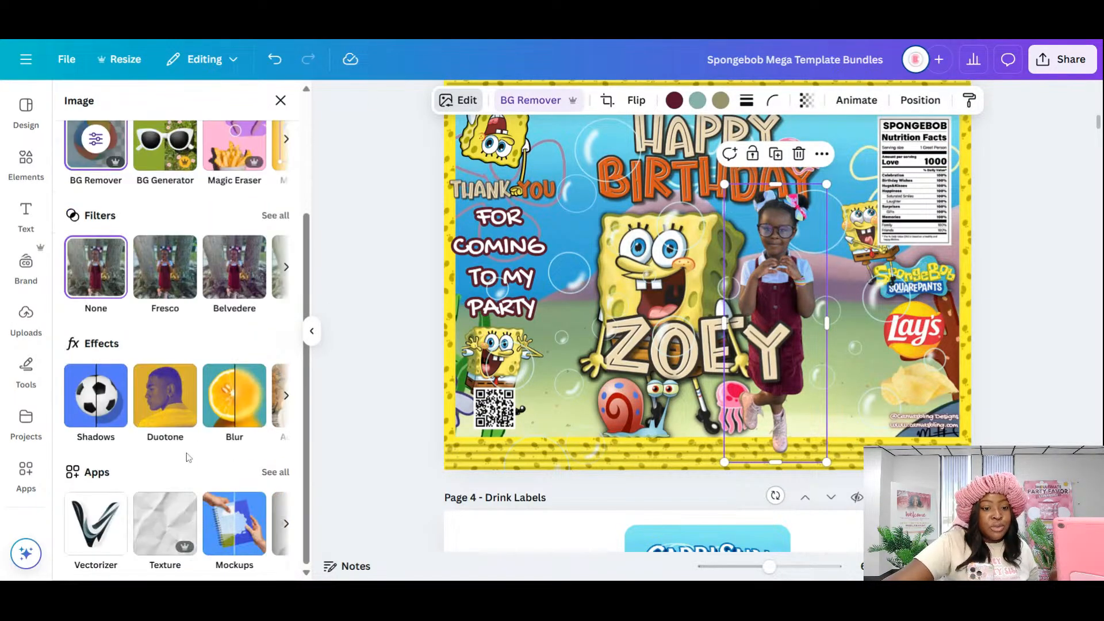
left_click(287, 524)
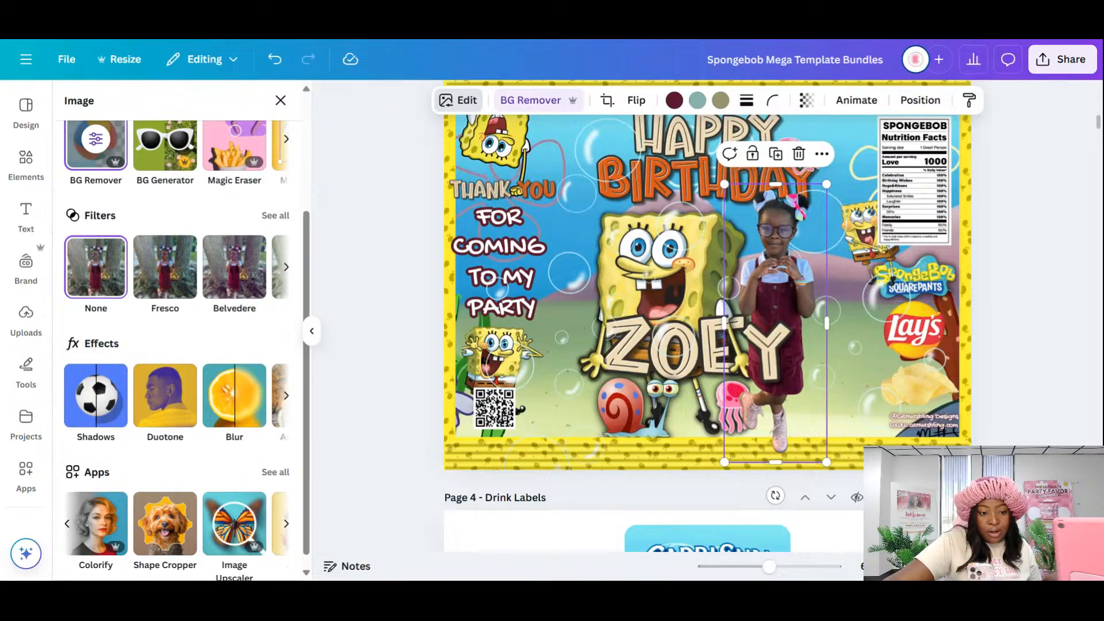
left_click(233, 532)
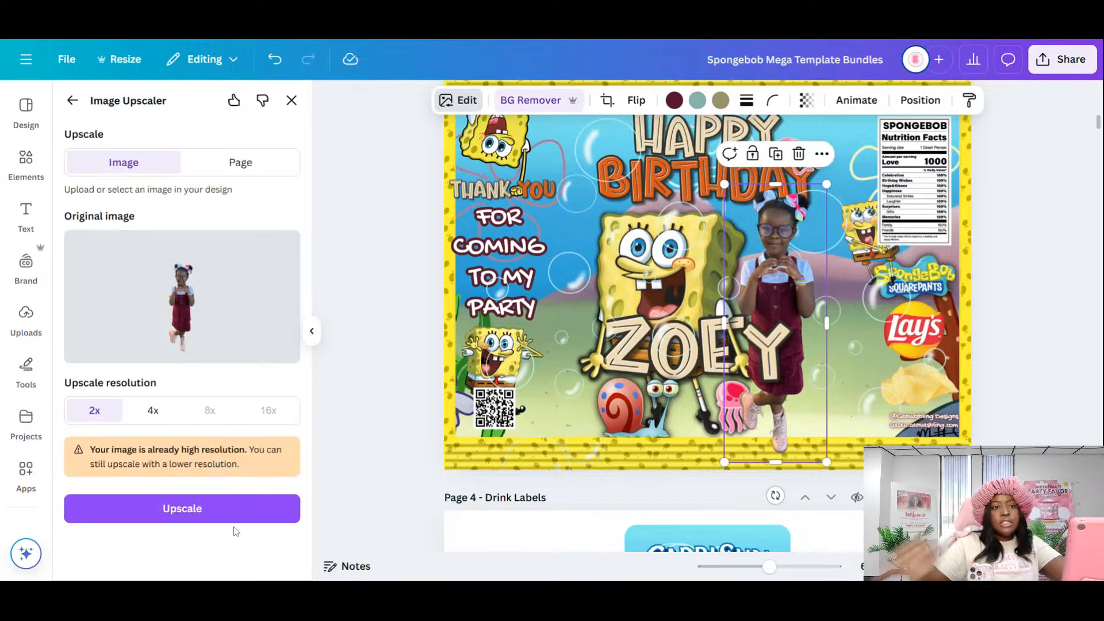
left_click(74, 101)
scroll(227, 494, "down", 3)
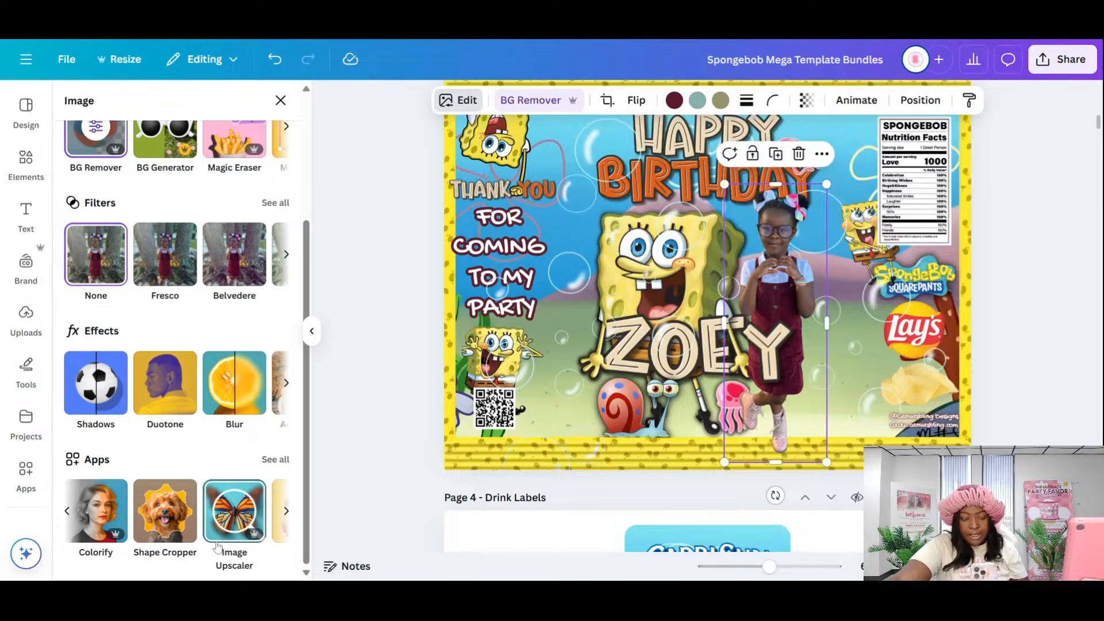
left_click(234, 509)
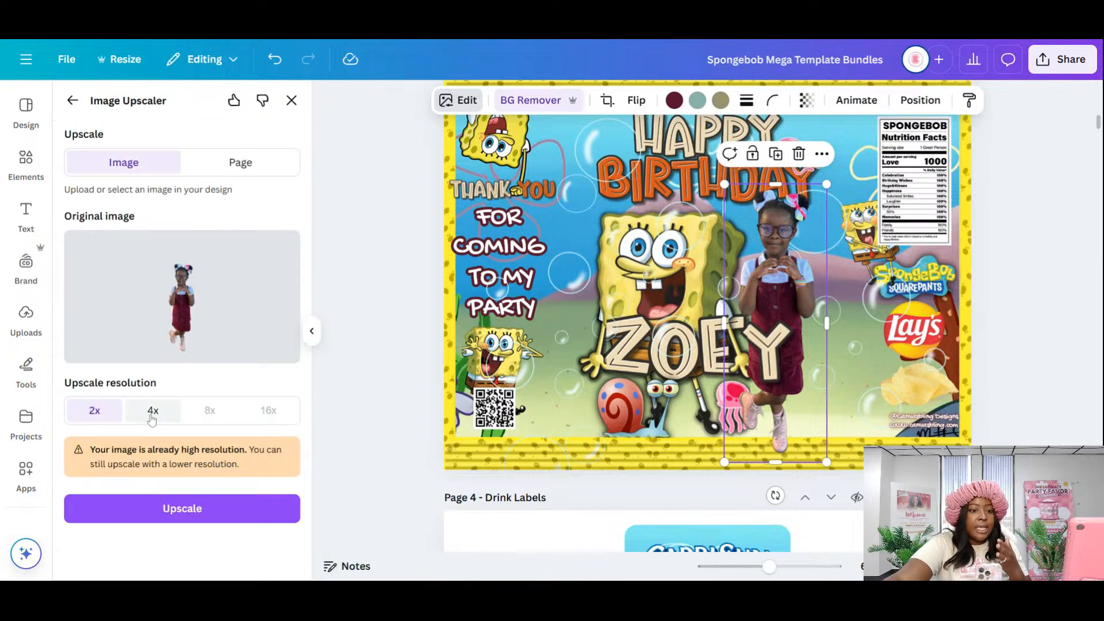
left_click(152, 411)
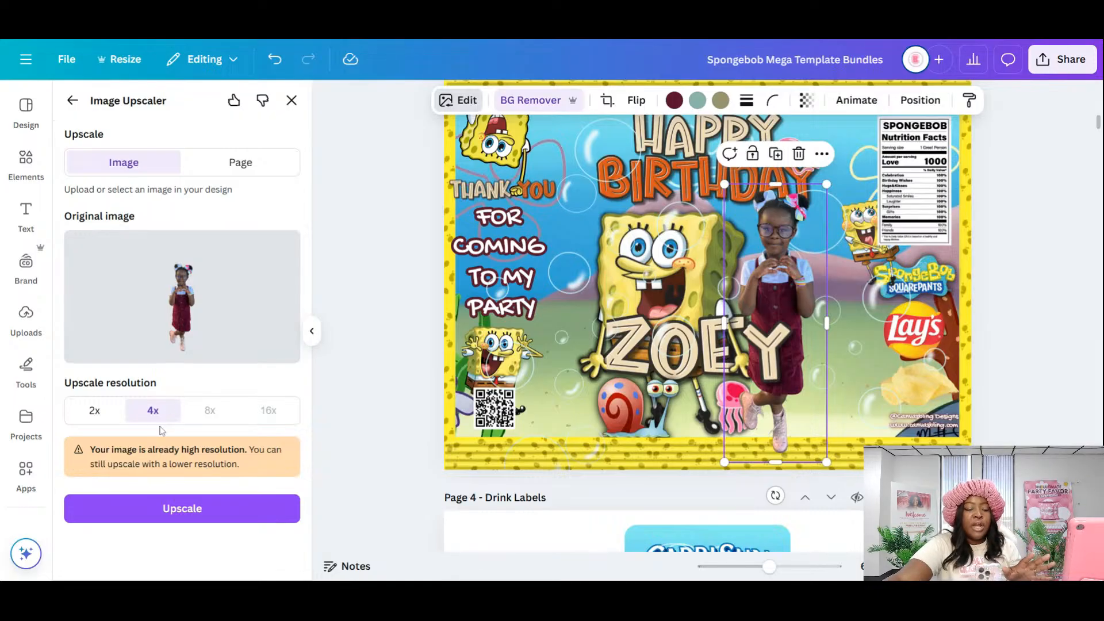
left_click(203, 521)
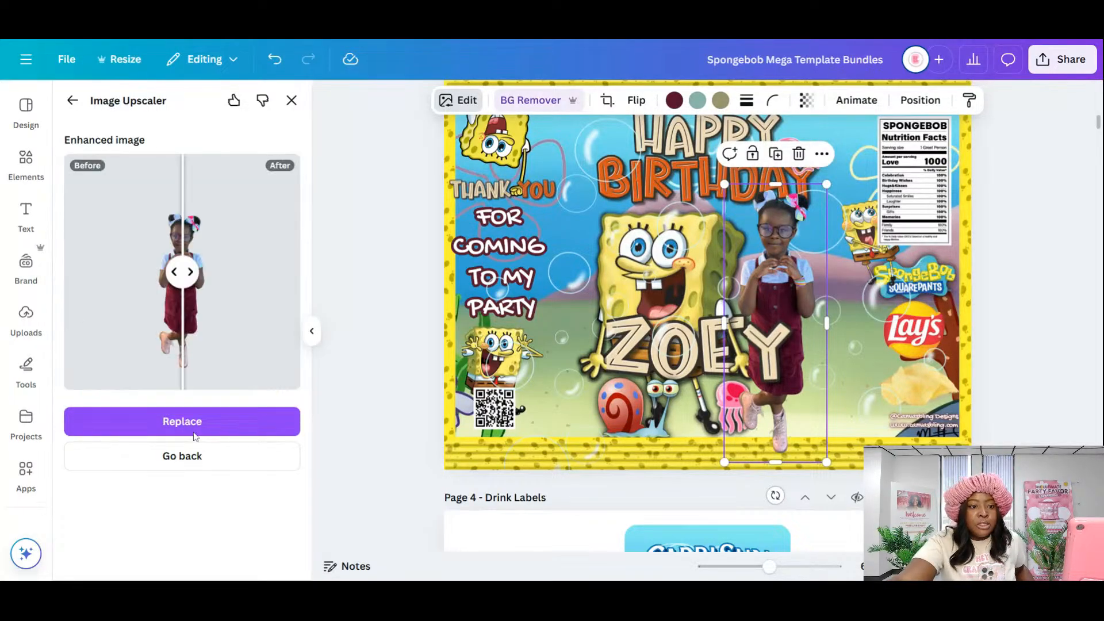
left_click(160, 421)
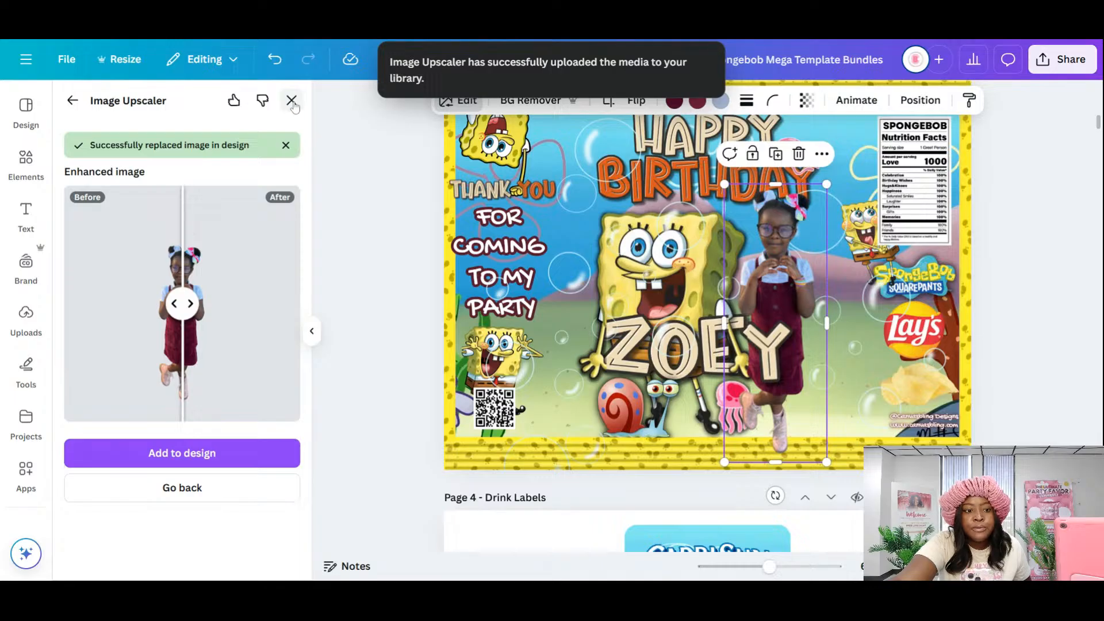
left_click(292, 101)
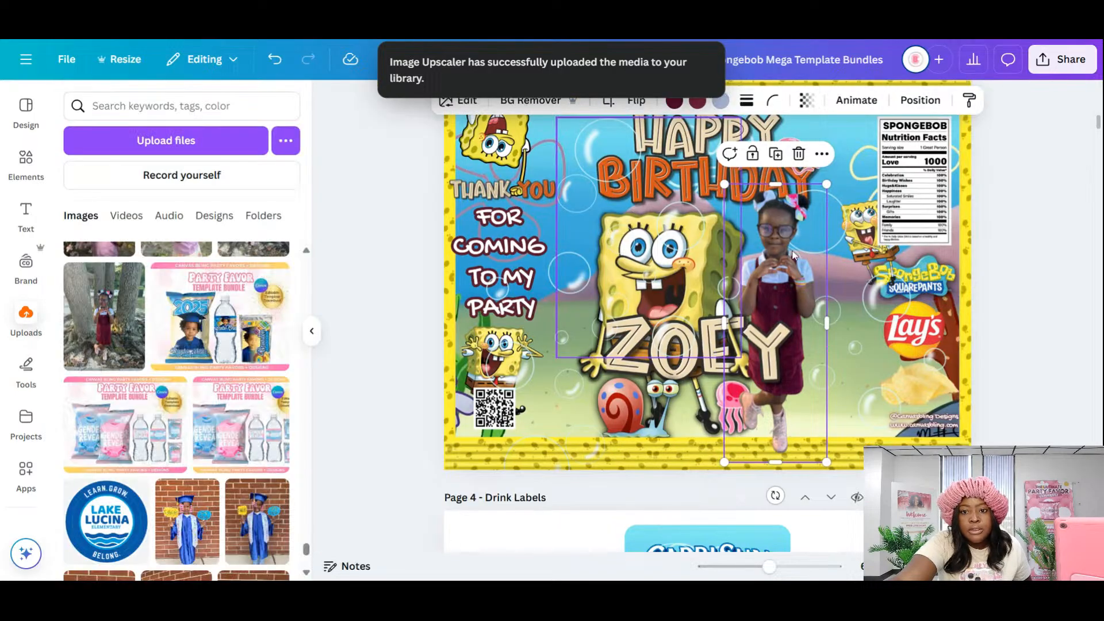
- Apply a Drop shadow to the girl's upscaled cutout, reduce the shadow distance, and compare the two chip bag pages
left_click(438, 107)
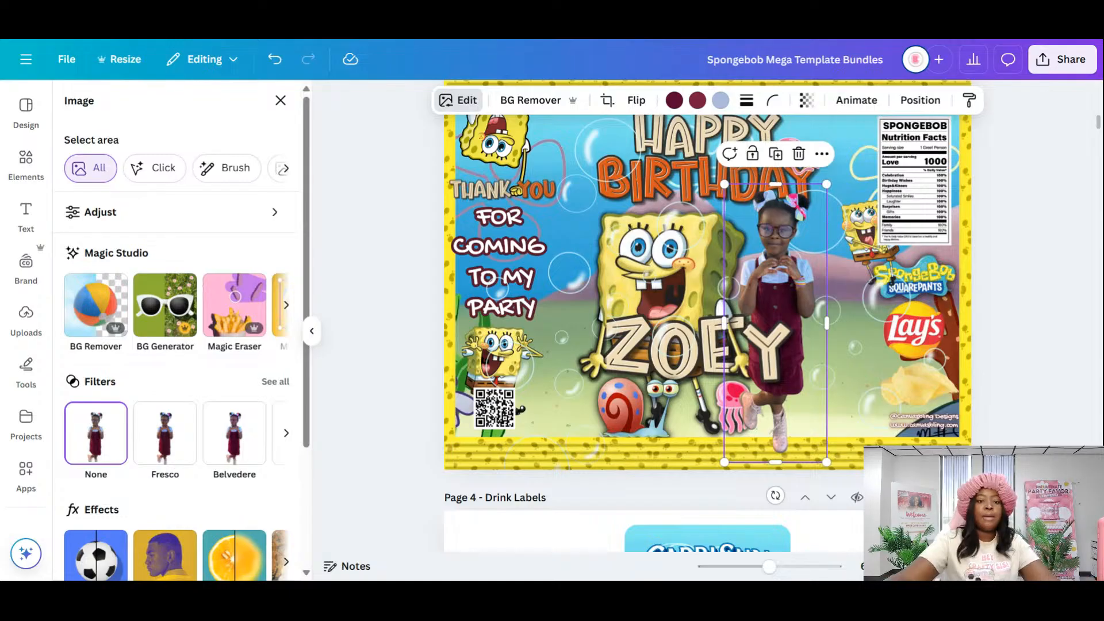
scroll(35, 151, "down", 5)
scroll(127, 517, "down", 1)
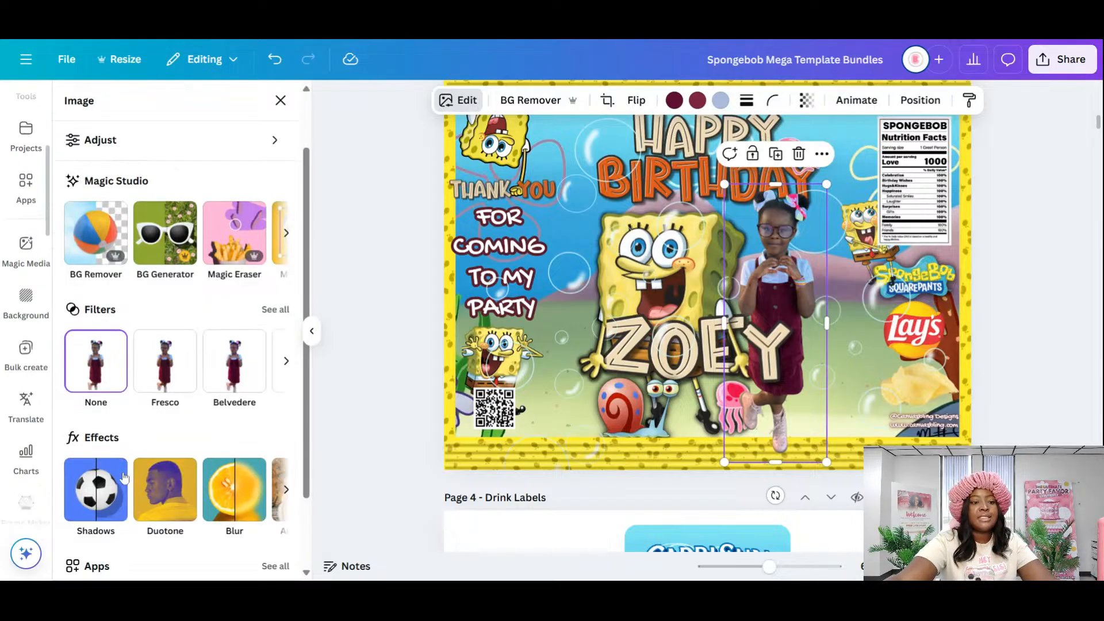
left_click(89, 498)
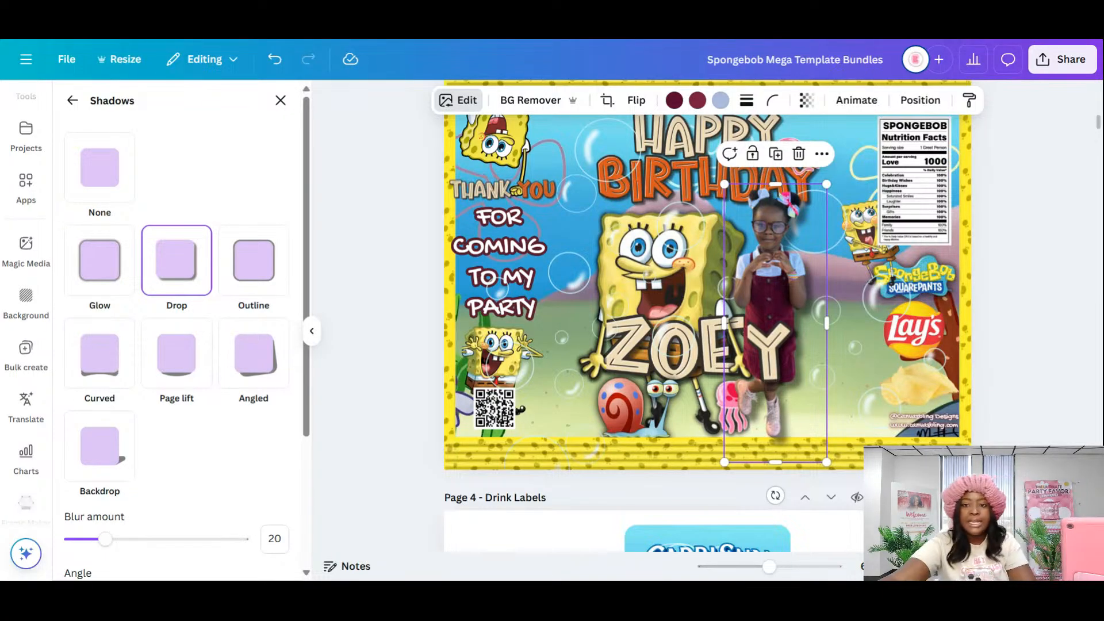
scroll(141, 436, "down", 3)
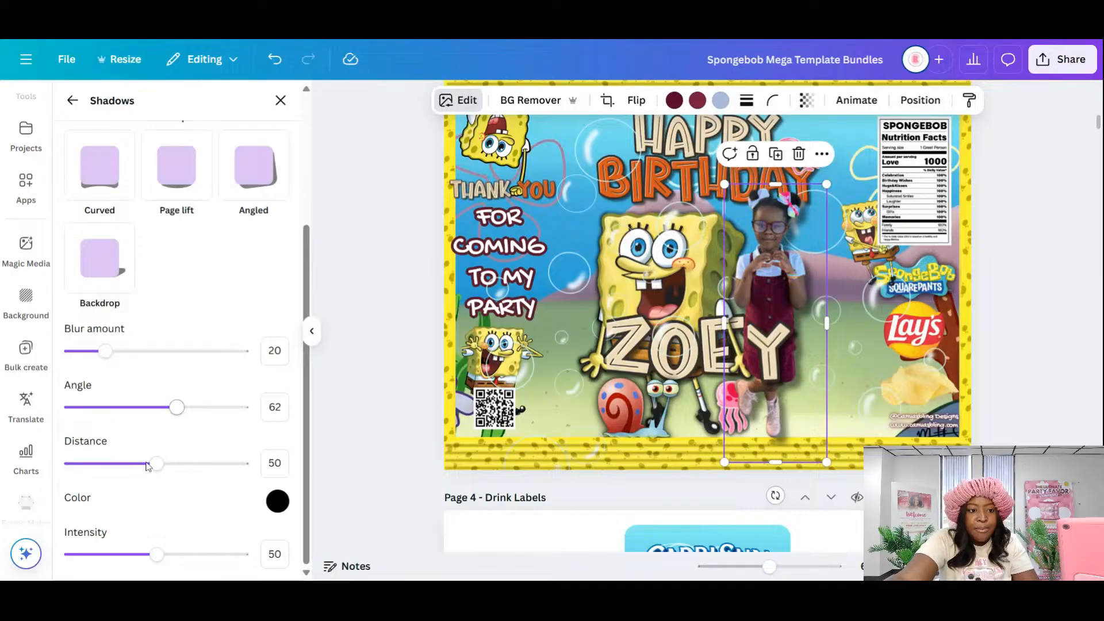
left_click_drag(155, 465, 114, 490)
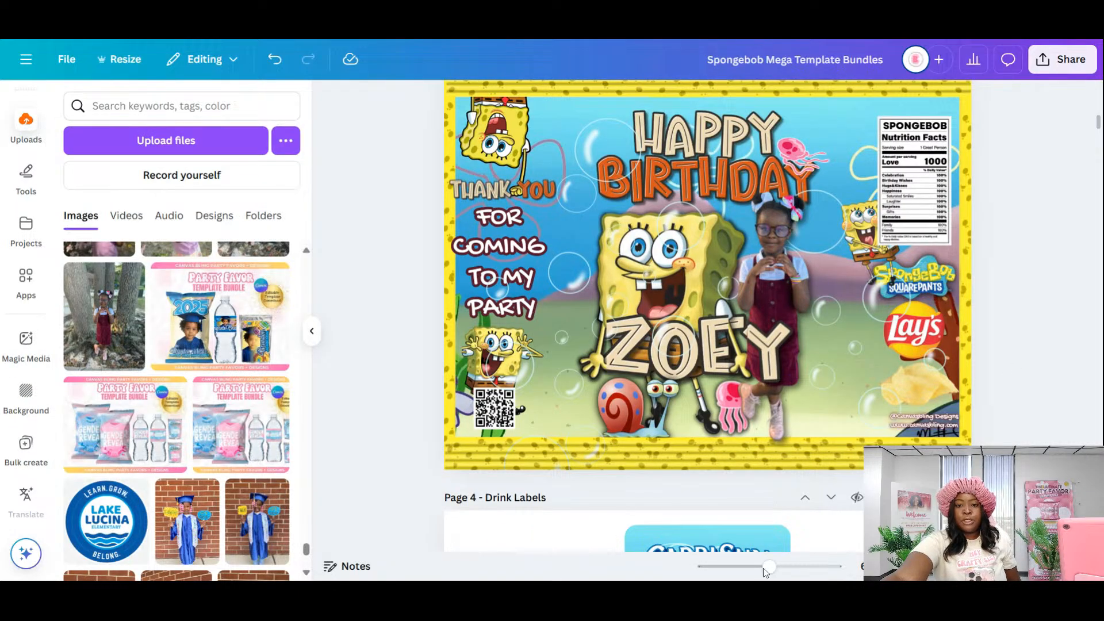
left_click_drag(769, 568, 751, 575)
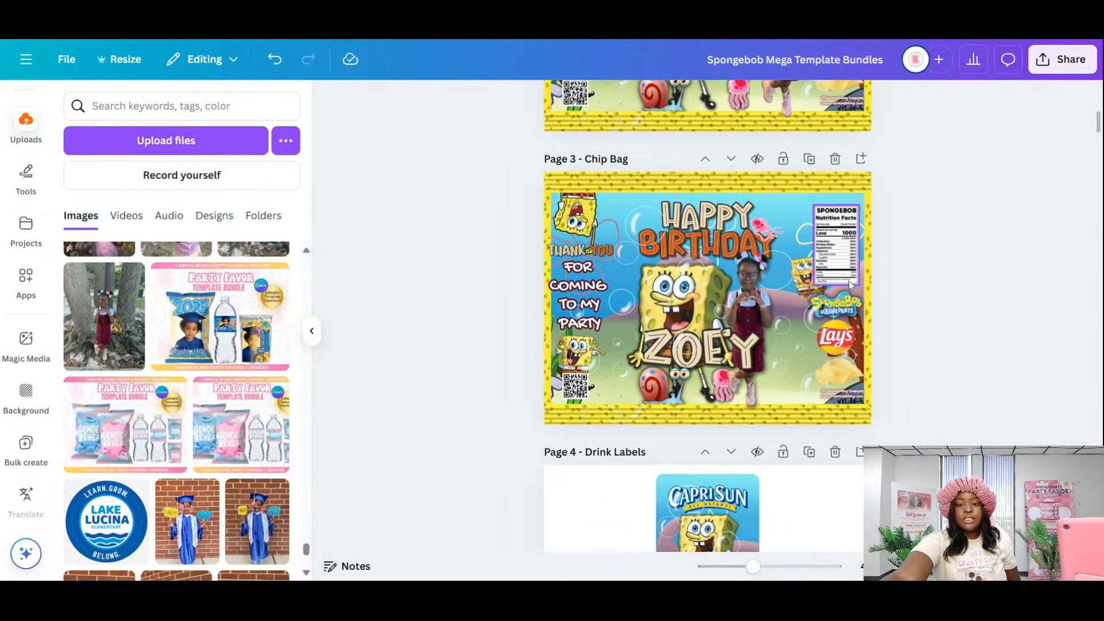
scroll(849, 280, "up", 4)
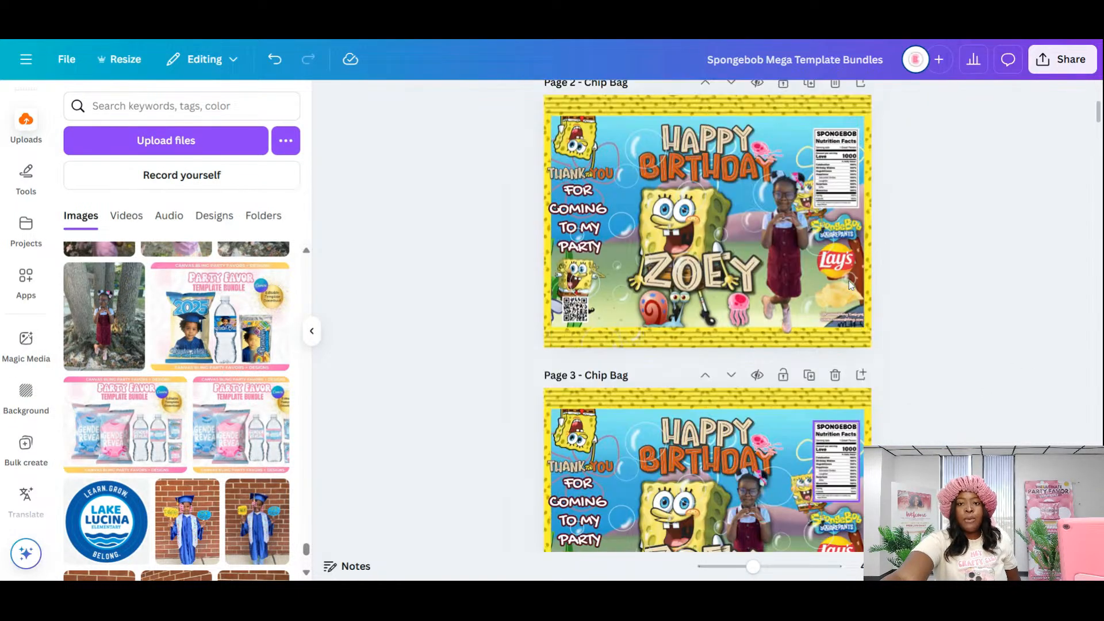
- On page 2, delete the girl's cutout and shift SpongeBob with his overlapping hand pieces right to centre him behind the name
left_click(798, 232)
key("Delete")
left_click(679, 226)
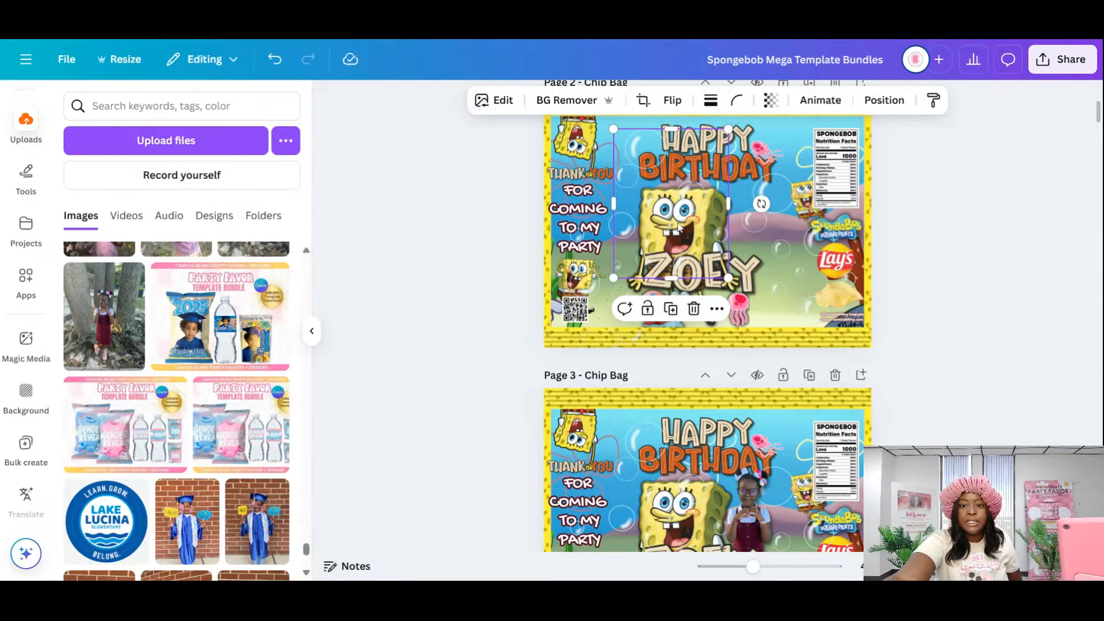
left_click(636, 294, "shift")
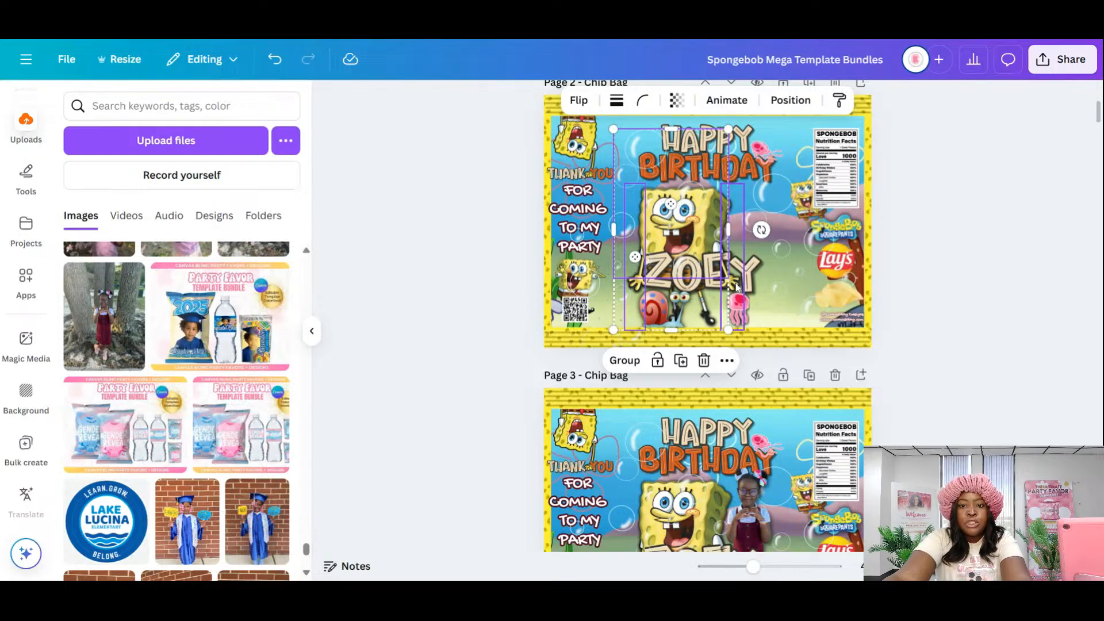
left_click(714, 208)
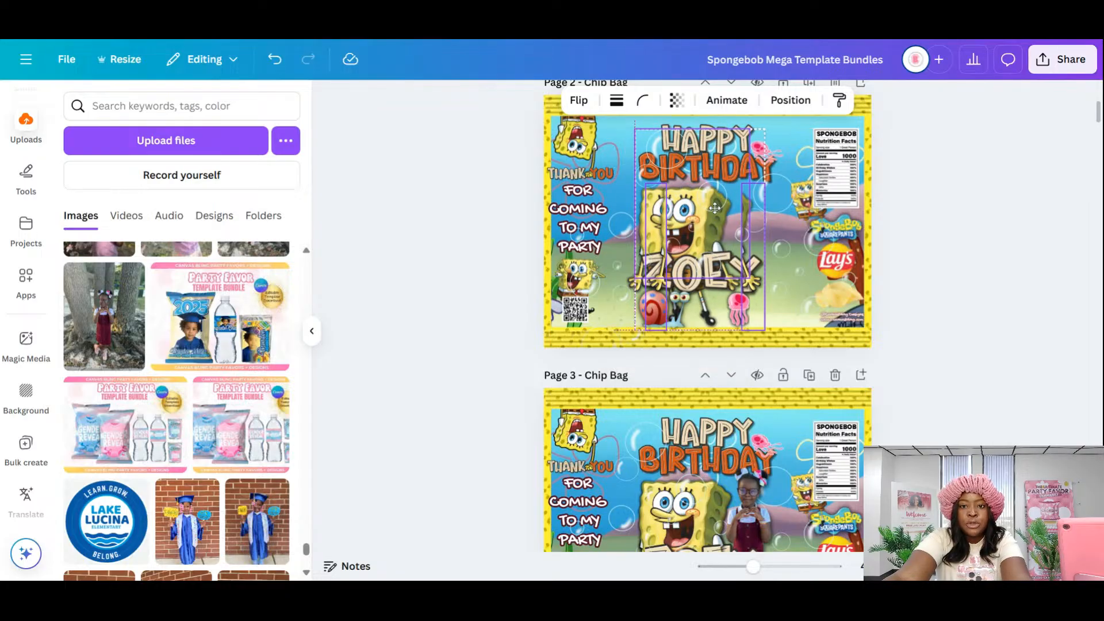
left_click_drag(715, 208, 691, 208)
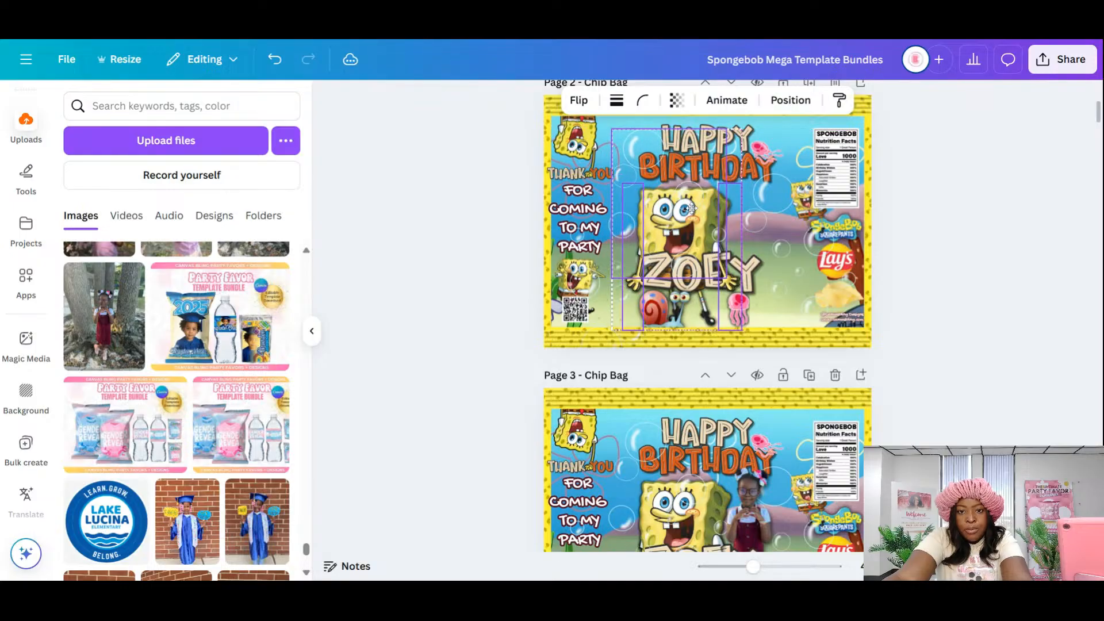
left_click(274, 59)
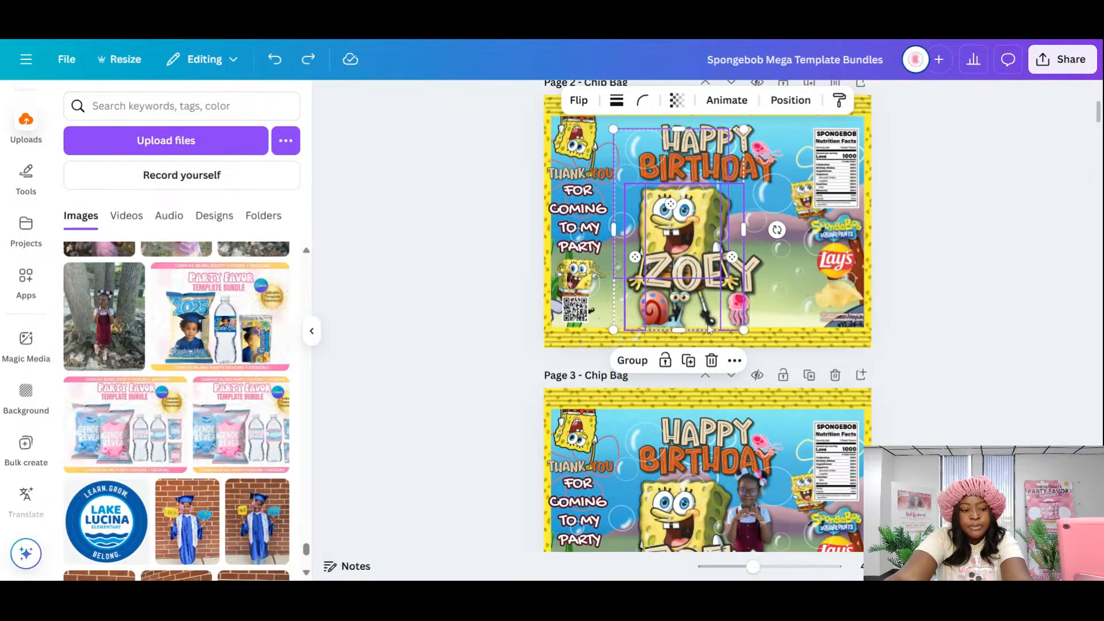
left_click_drag(702, 319, 723, 318)
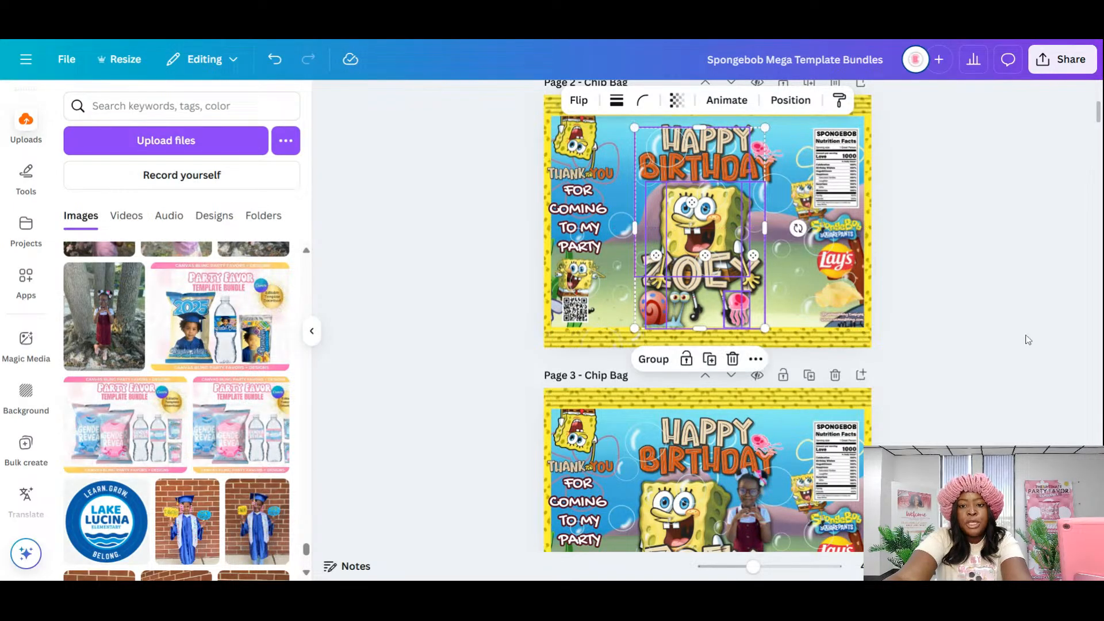
left_click(1028, 390)
scroll(1028, 391, "up", 2)
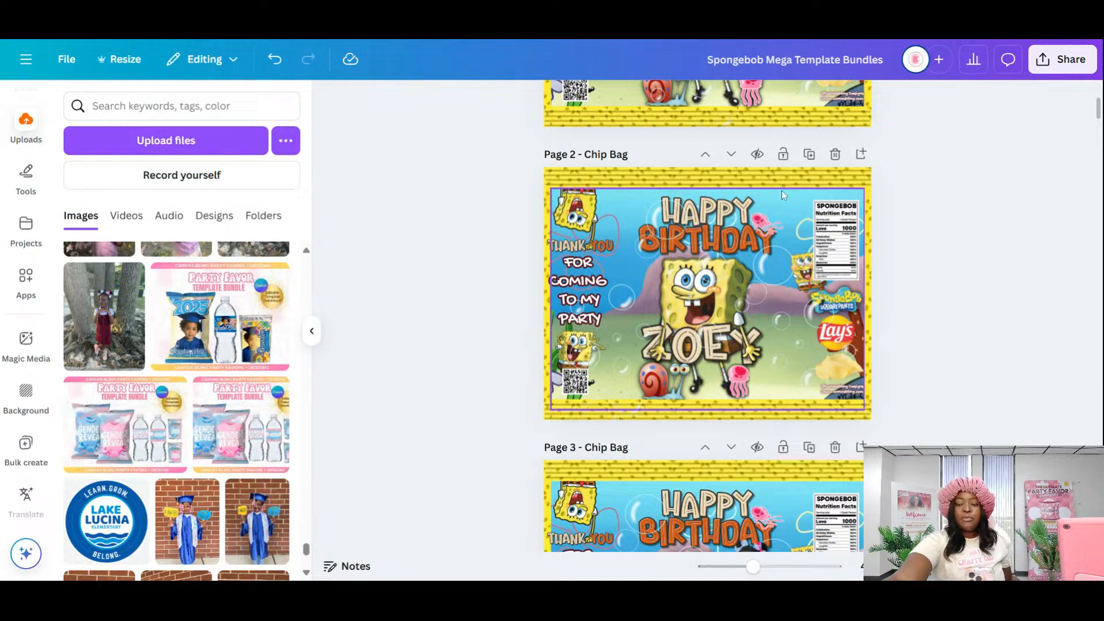
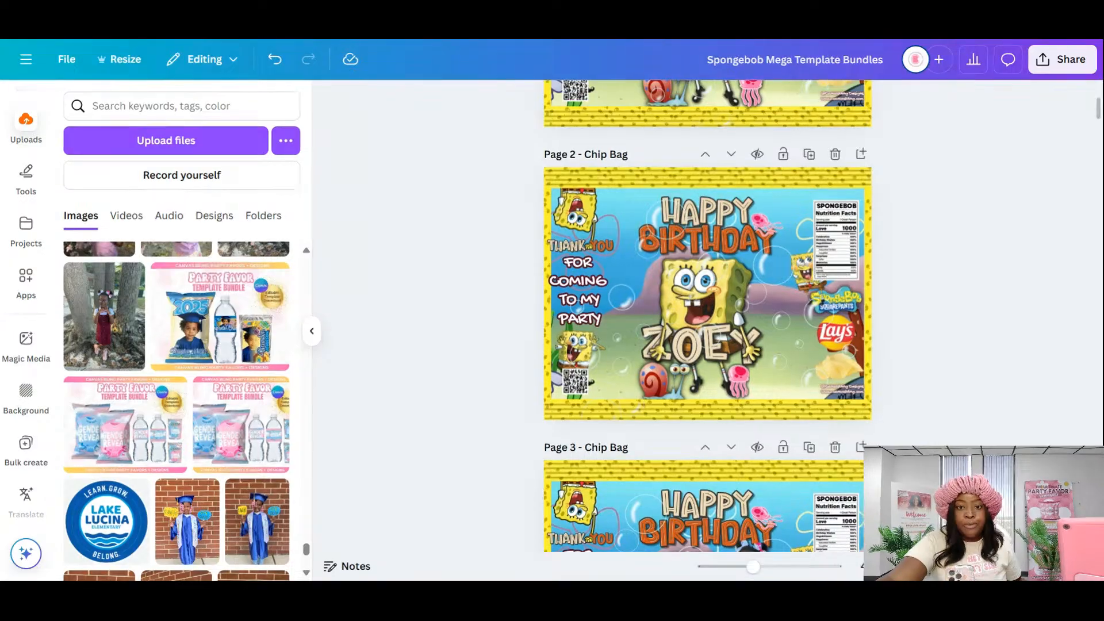
- Review the finished chip bag pages and open the design's download settings
scroll(978, 360, "up", 3)
scroll(978, 360, "down", 4)
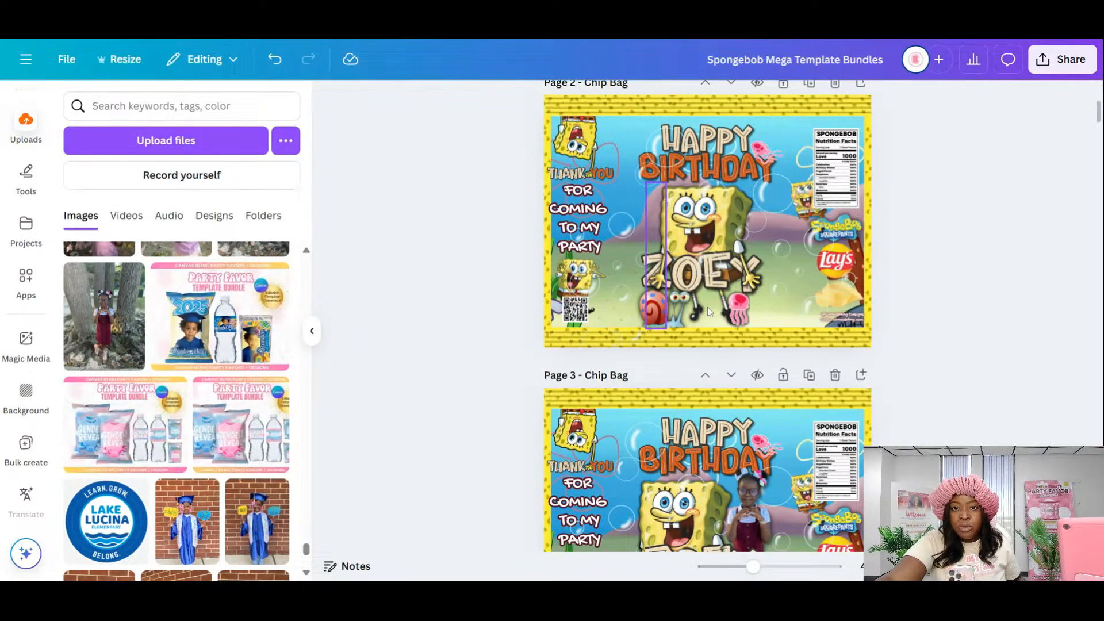
scroll(939, 303, "down", 2)
scroll(932, 302, "up", 1)
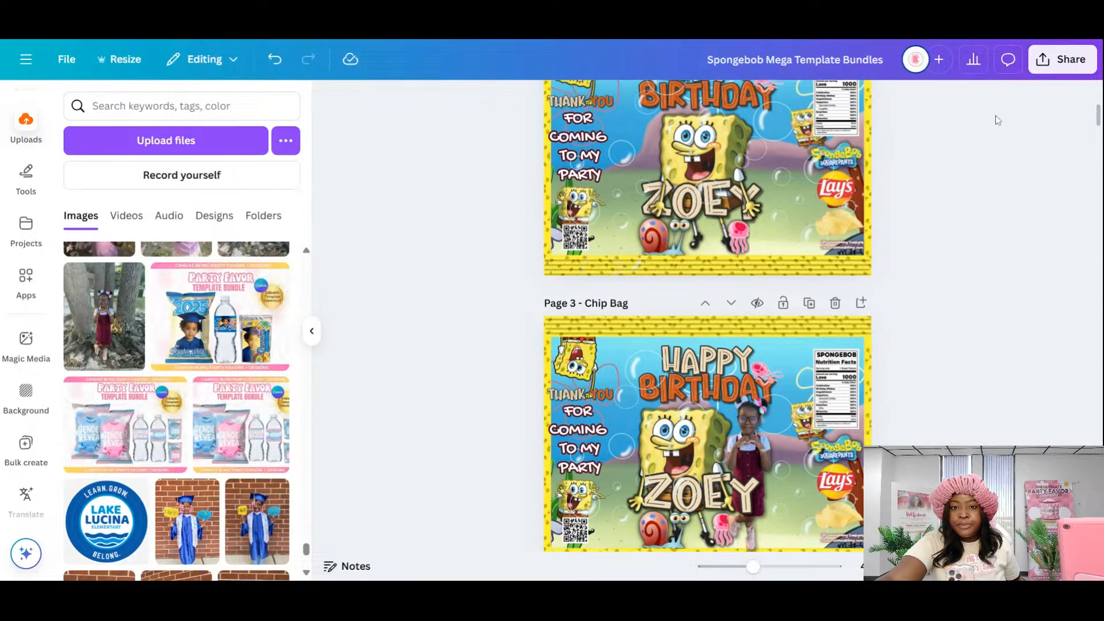
scroll(1001, 152, "up", 3)
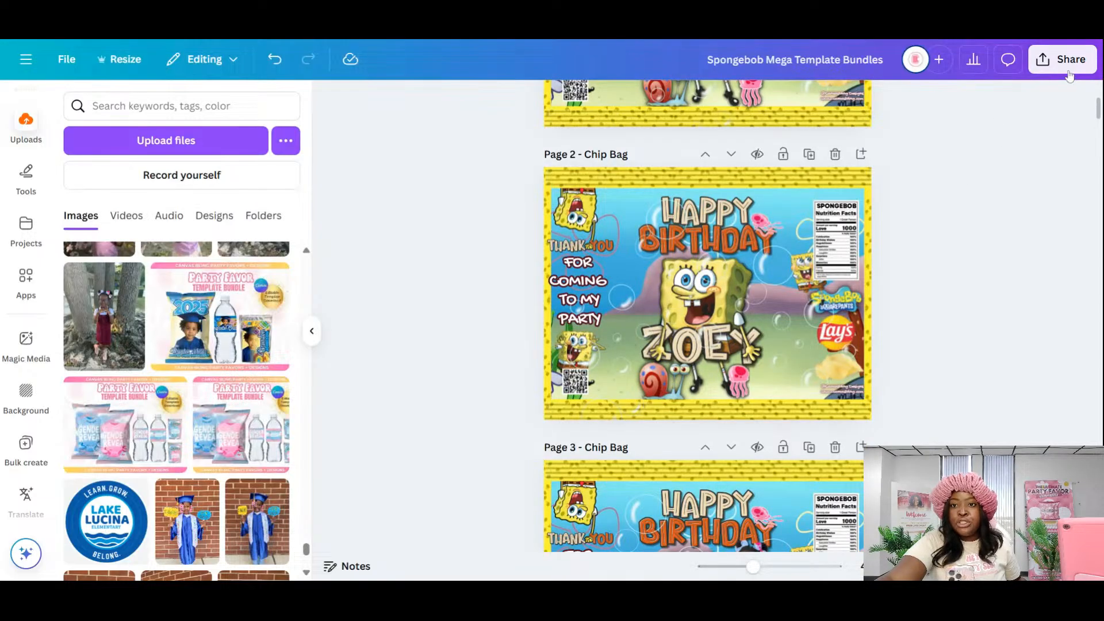
left_click(1067, 58)
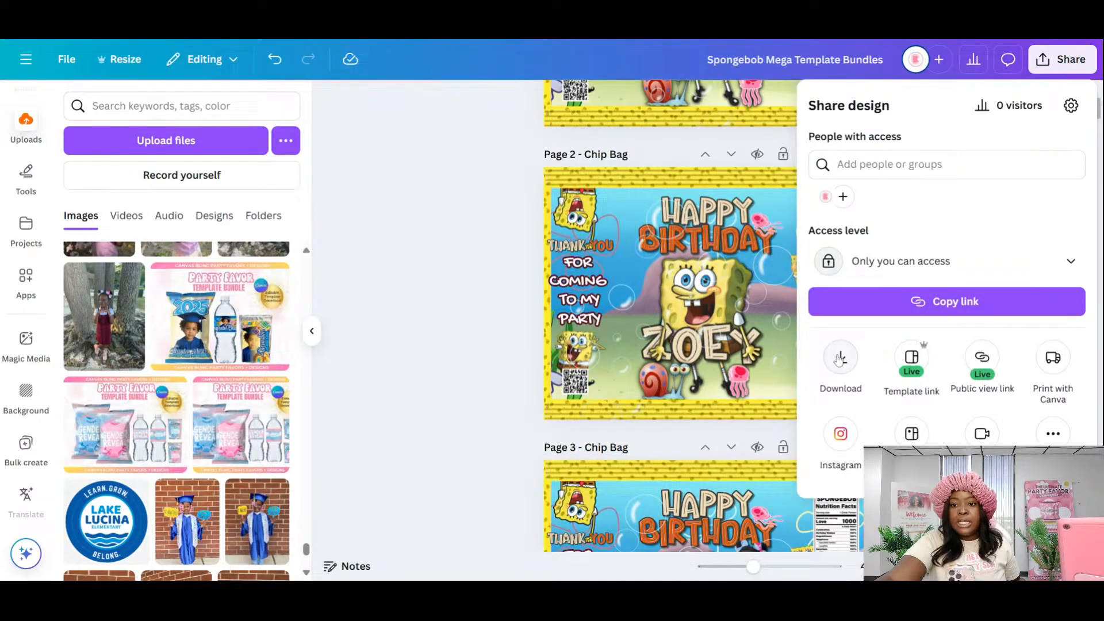
left_click(840, 358)
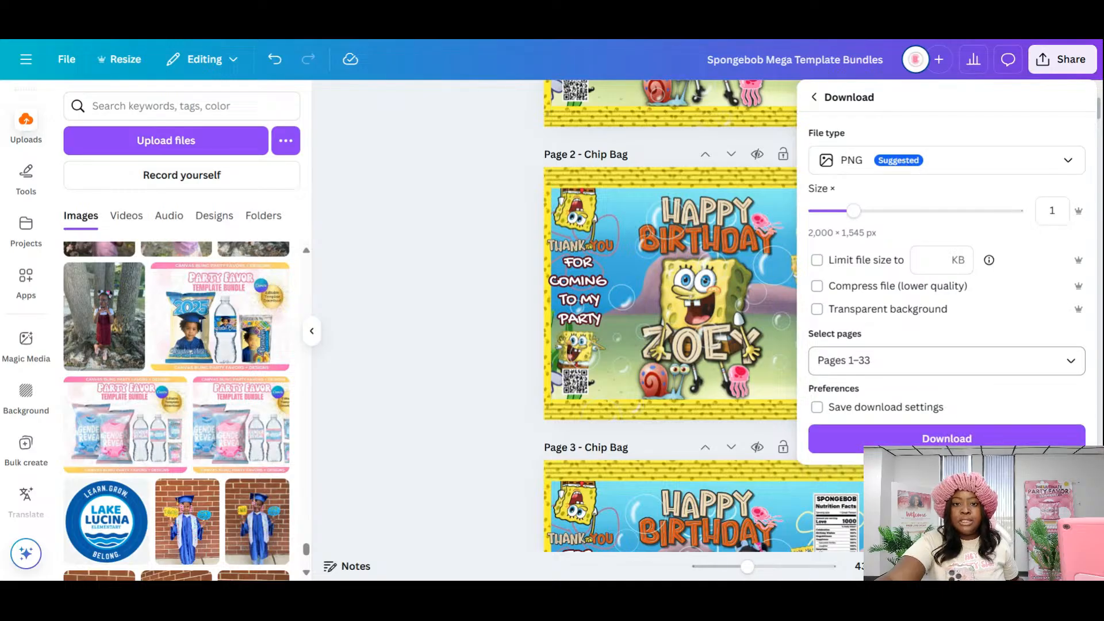
- Limit the export to pages 2–3 and download these chip bag pages as PNG
left_click(851, 360)
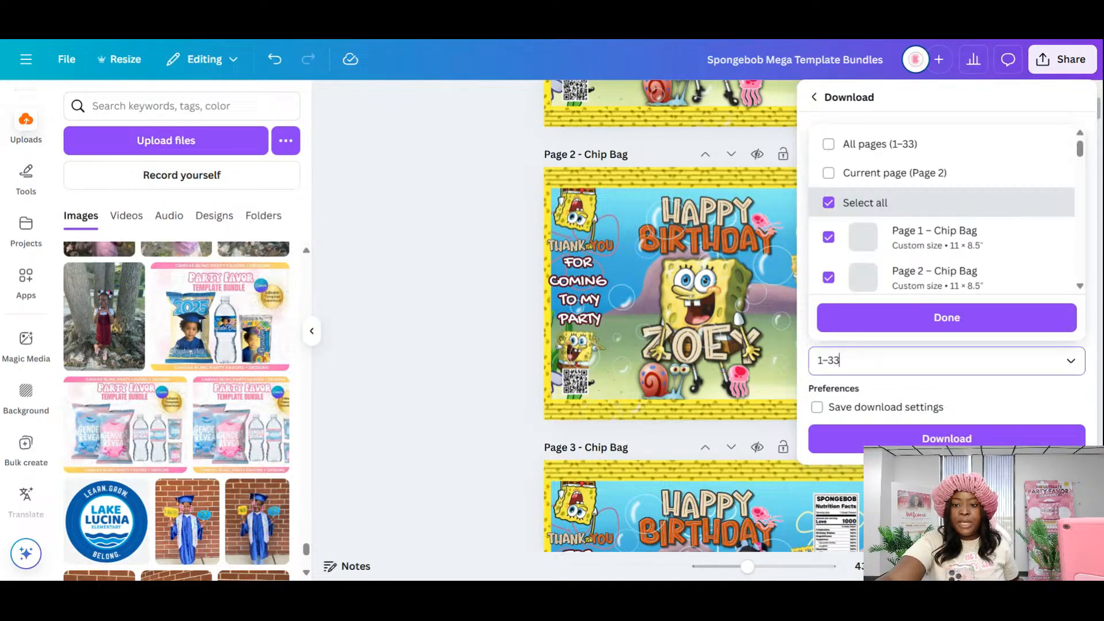
left_click(829, 202)
scroll(835, 262, "down", 3)
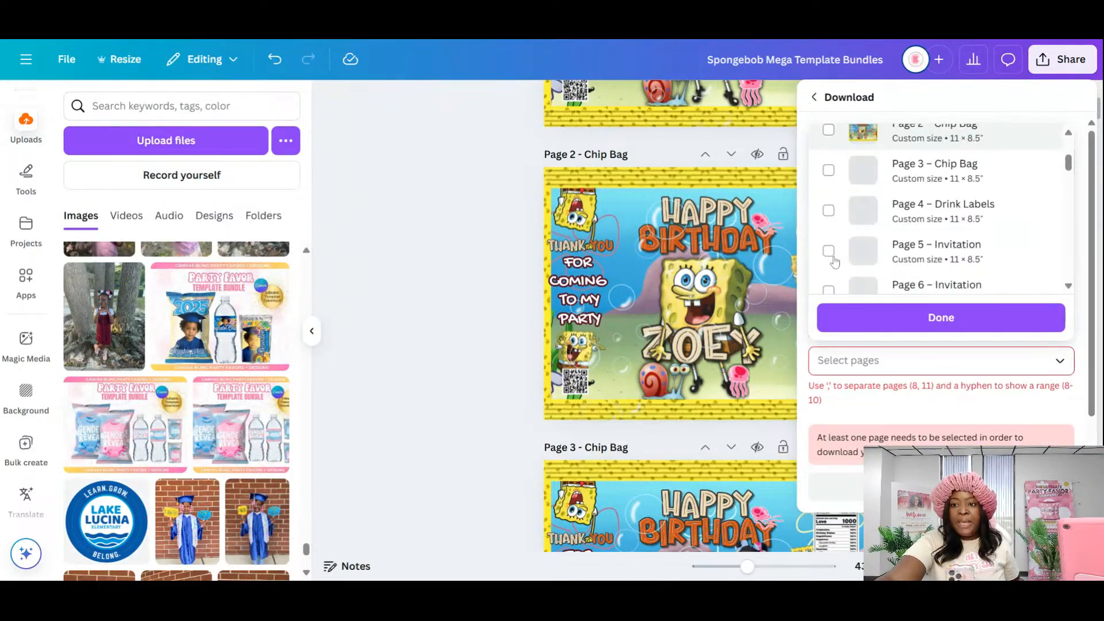
scroll(831, 247, "up", 2)
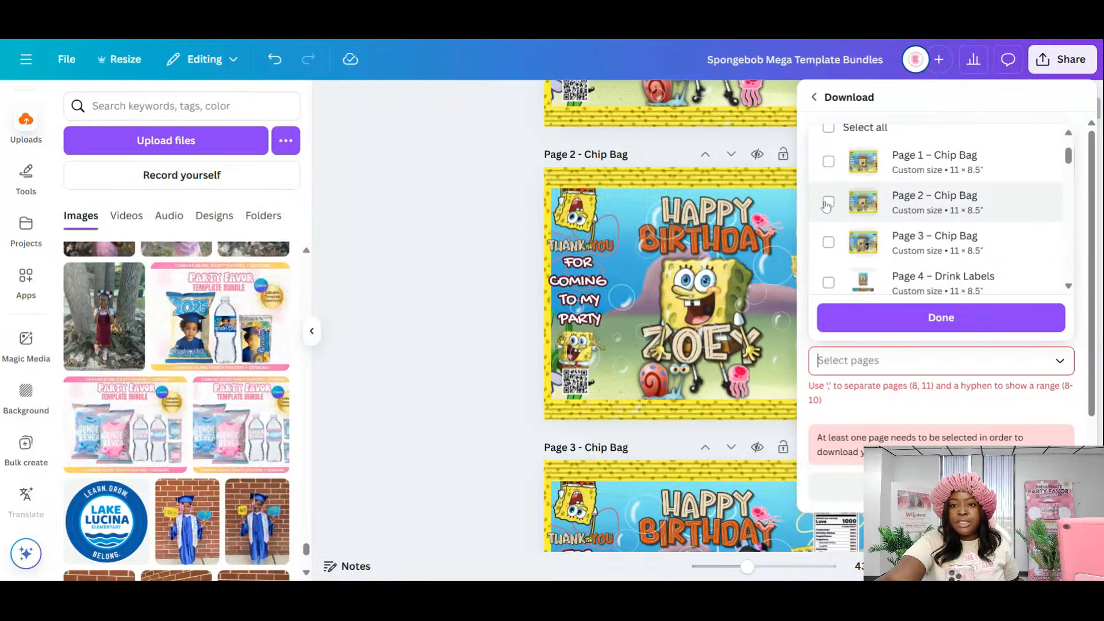
left_click(828, 202)
left_click(828, 242)
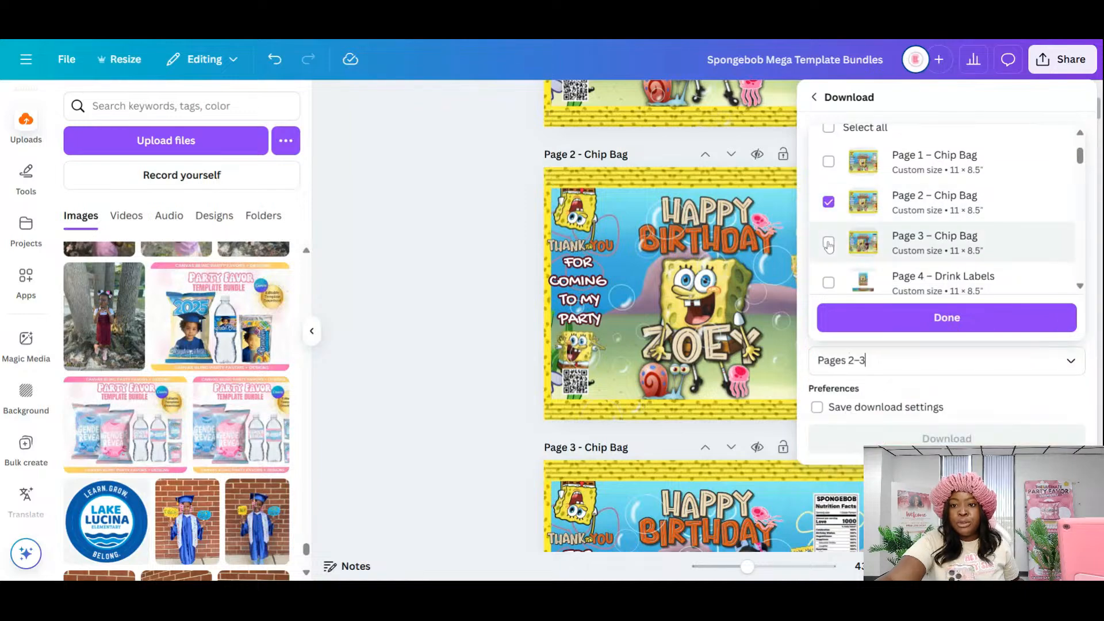
left_click(934, 320)
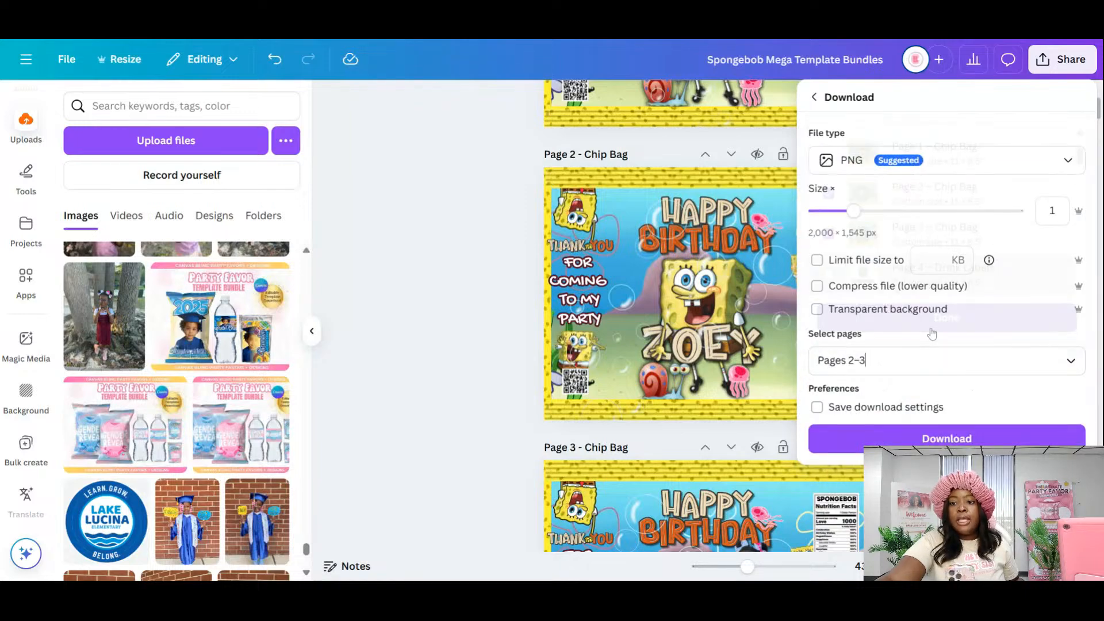
left_click(935, 439)
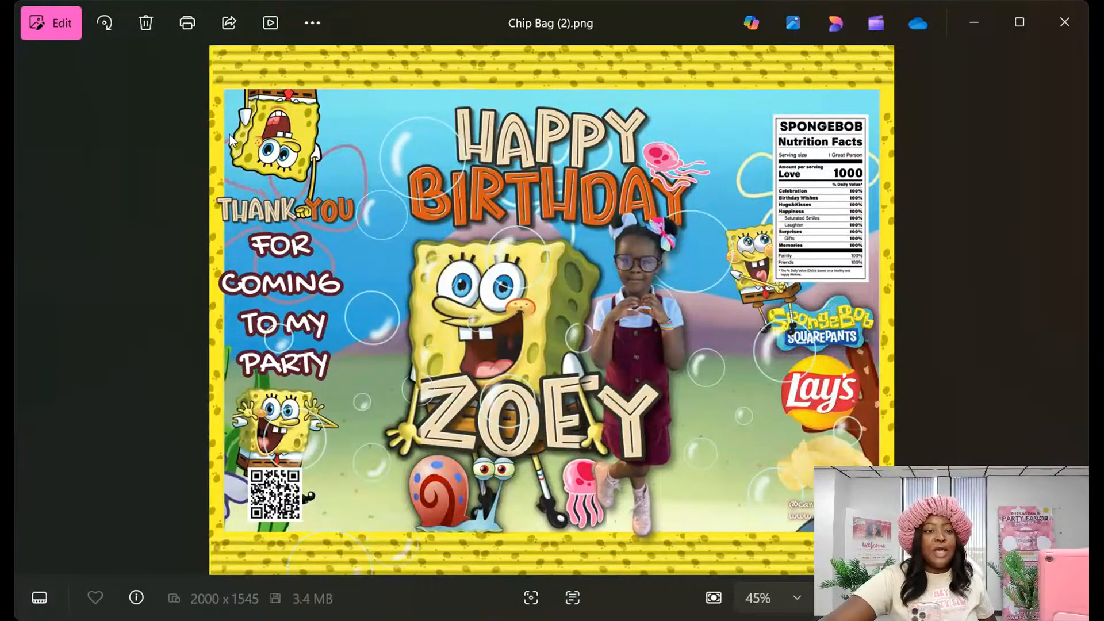
- Start printing the downloaded Chip Bag (2).png from the image viewer
left_click(190, 26)
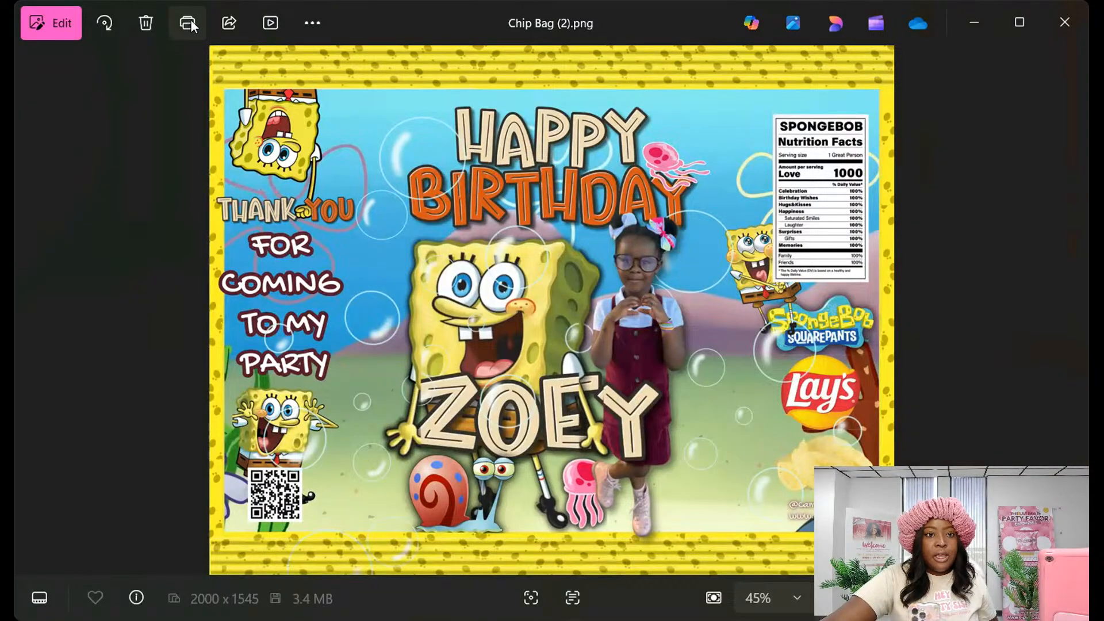
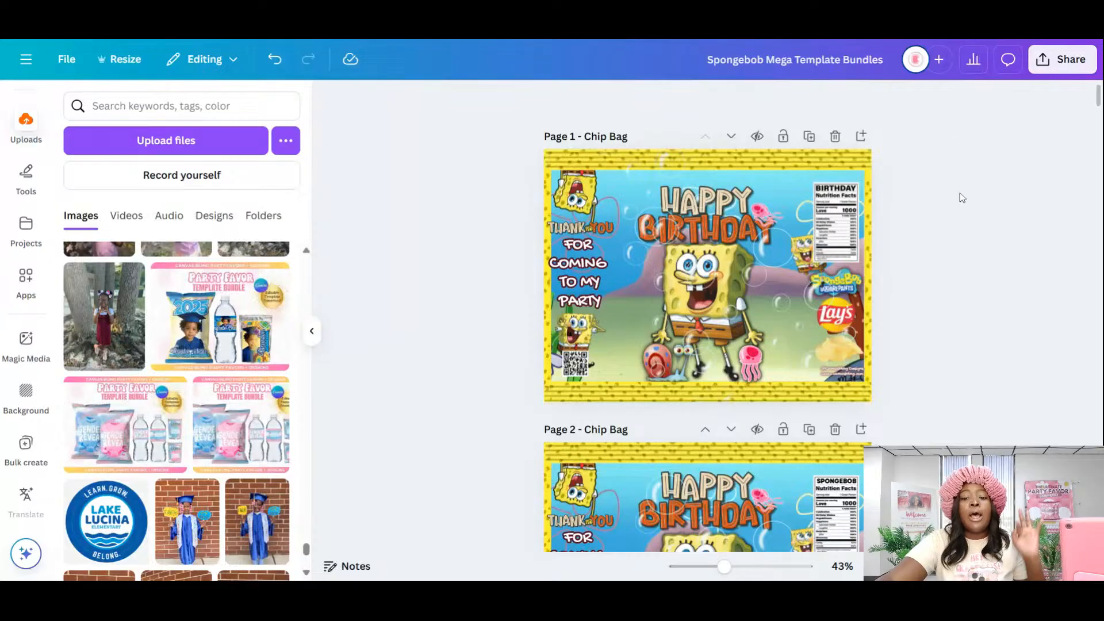
- Switch back to Canva and add a blank page directly after the page 2 chip bag
scroll(963, 251, "down", 1)
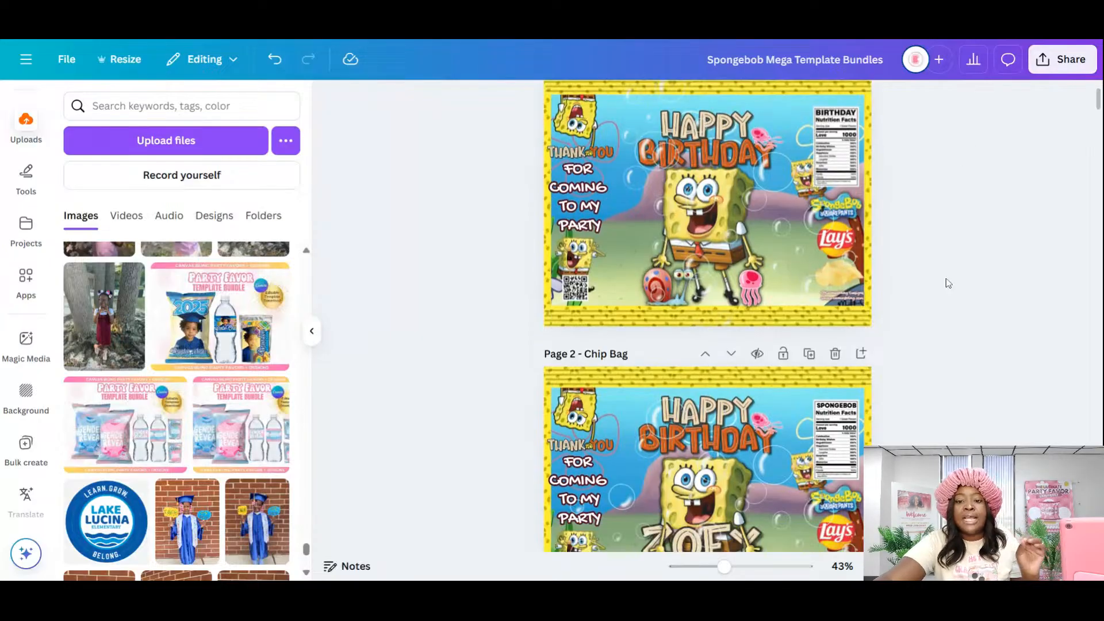
scroll(946, 284, "up", 1)
scroll(948, 282, "down", 7)
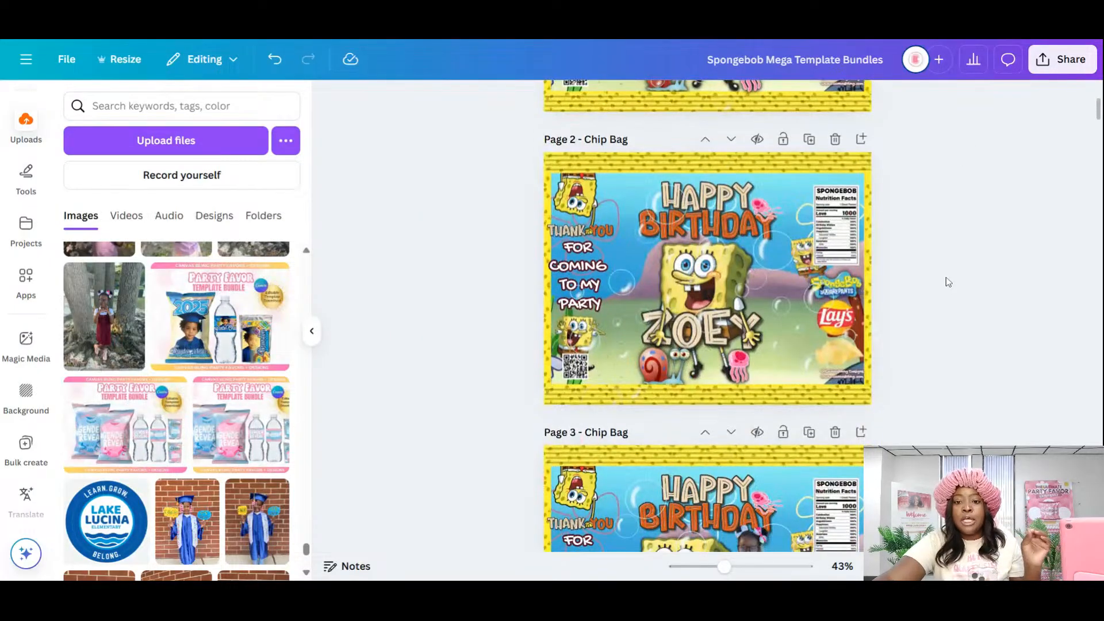
scroll(935, 306, "up", 4)
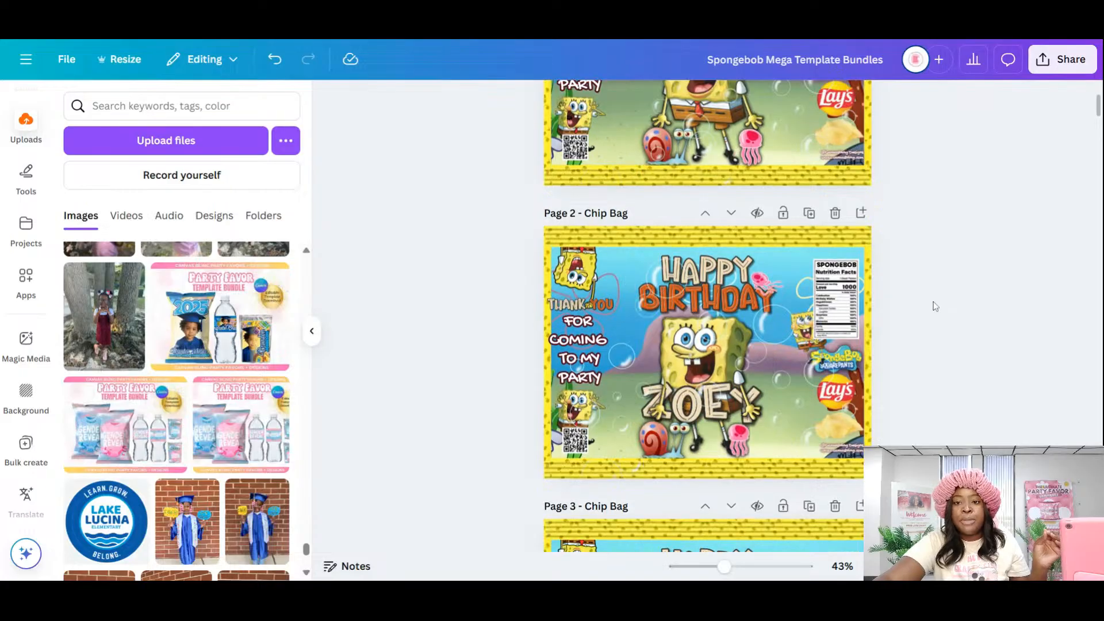
left_click(862, 214)
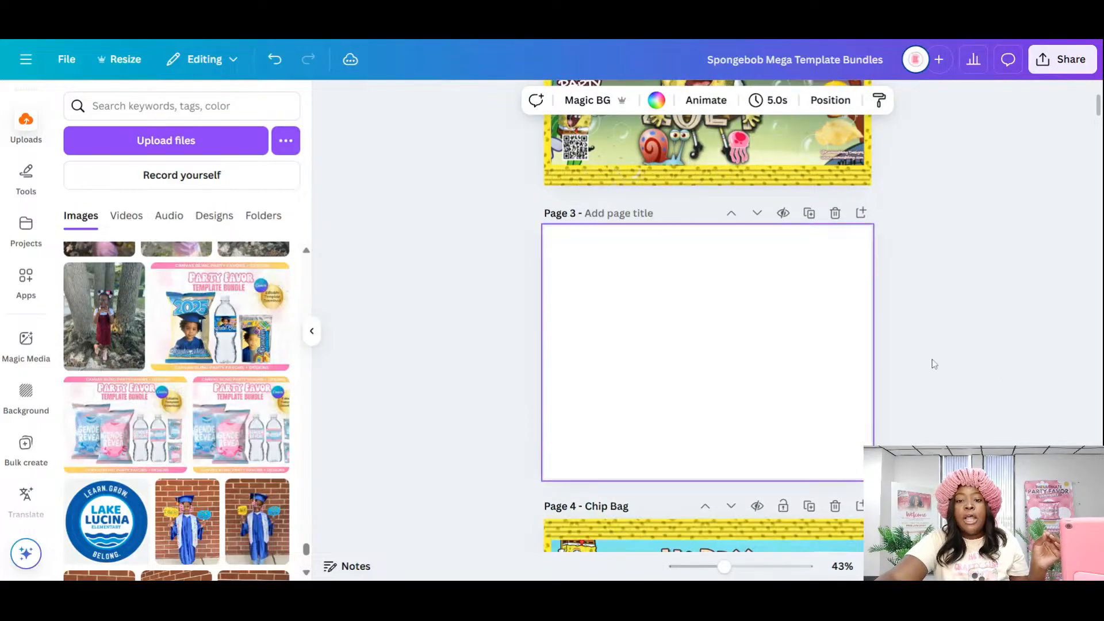
- Insert the recently used square shape from Elements onto the blank page 3
scroll(935, 364, "up", 5)
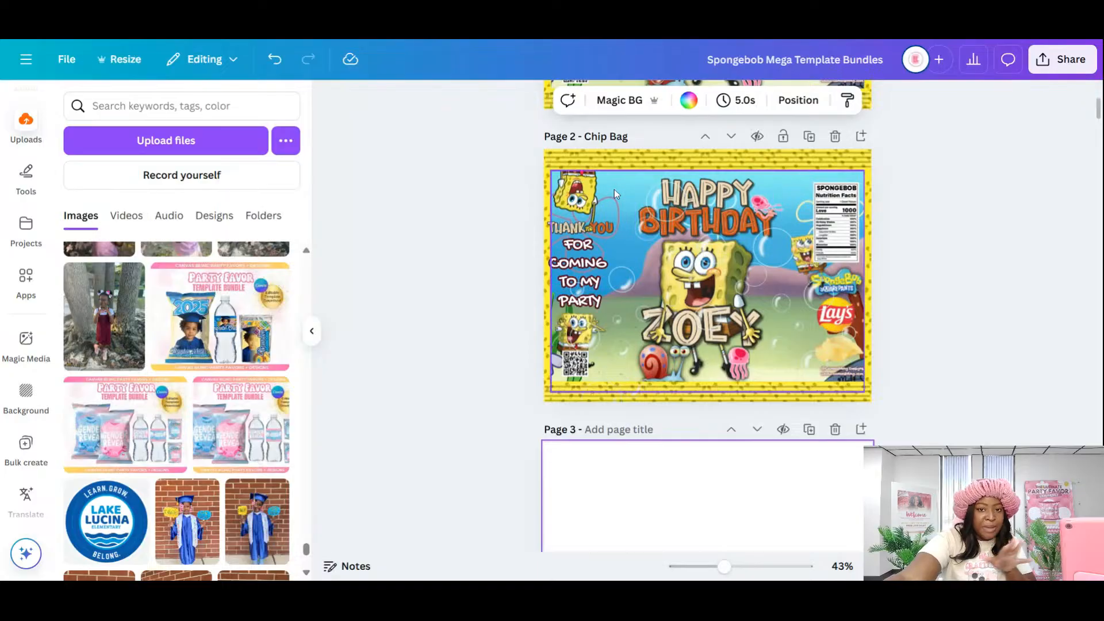
scroll(752, 246, "down", 4)
scroll(745, 231, "up", 2)
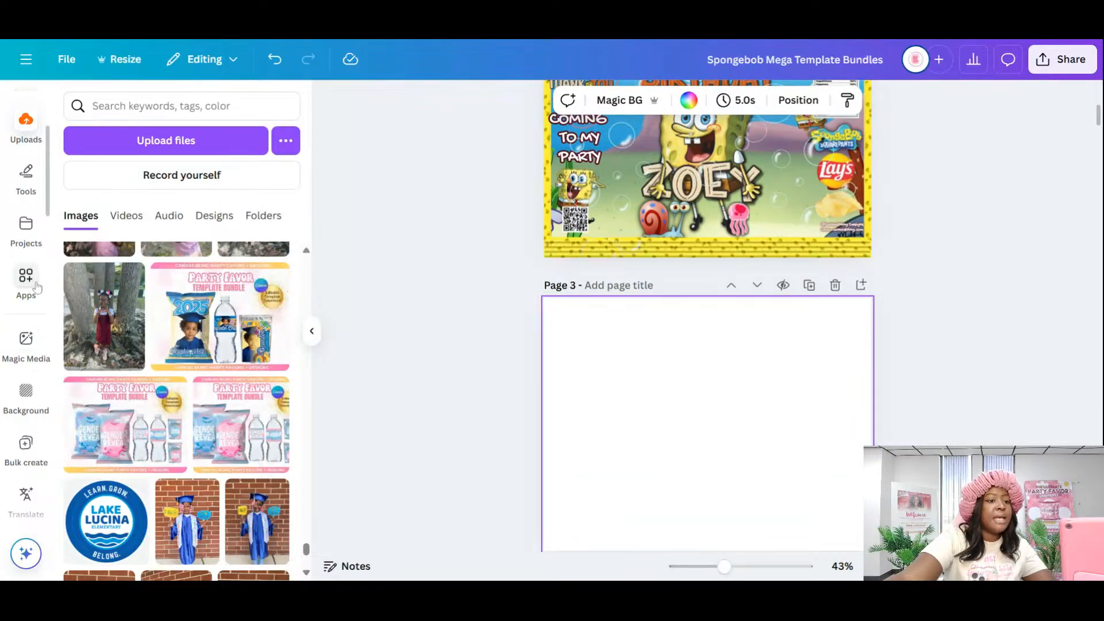
scroll(26, 235, "up", 3)
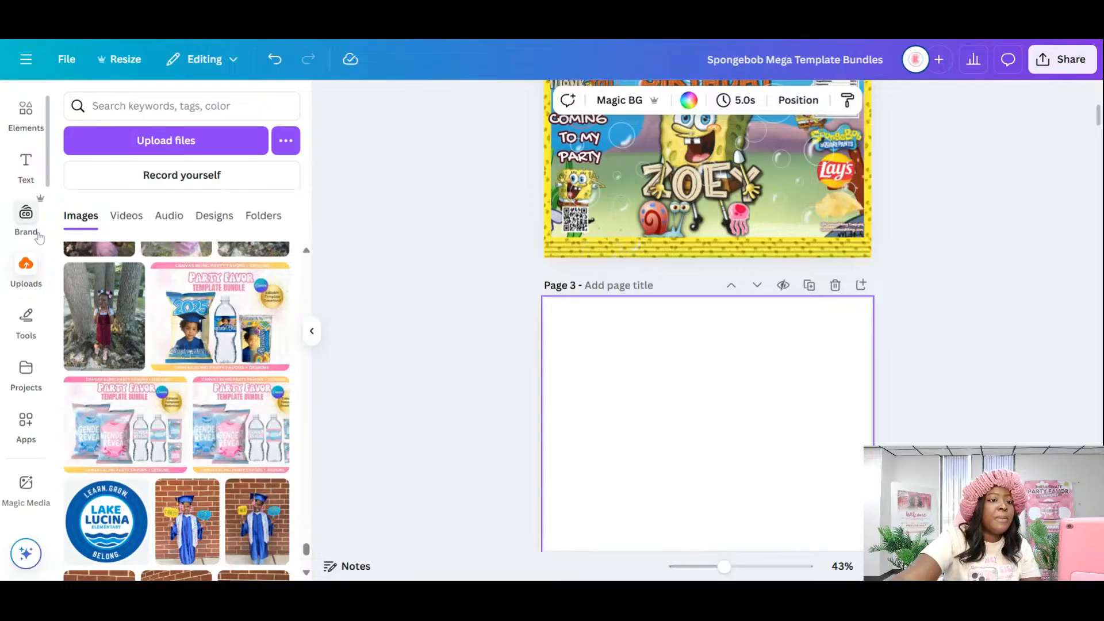
scroll(28, 236, "up", 1)
left_click(28, 167)
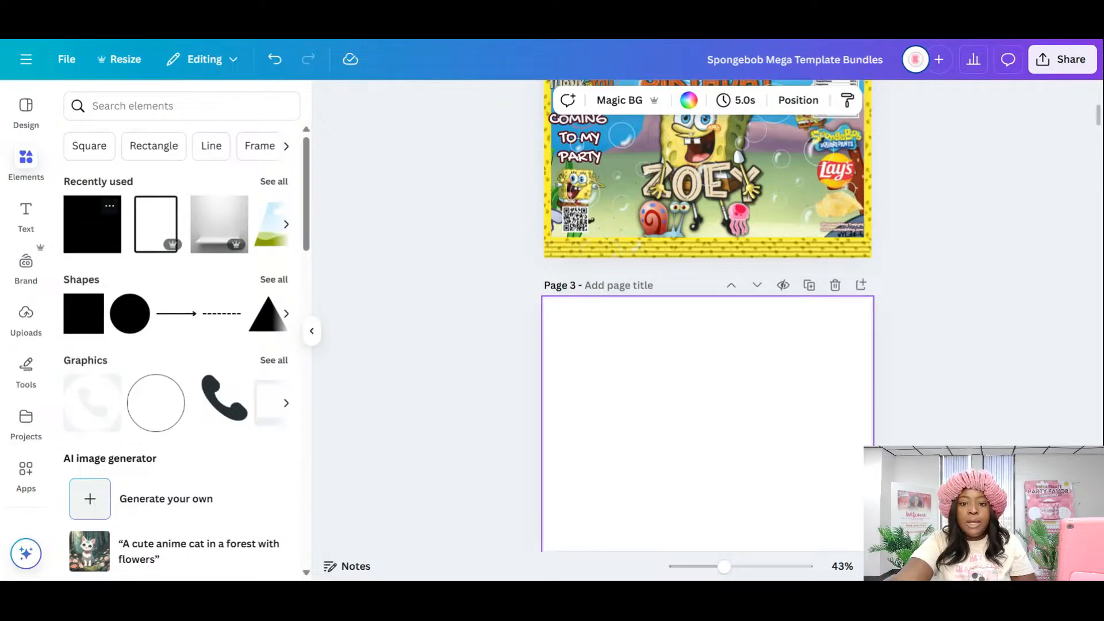
scroll(806, 359, "down", 3)
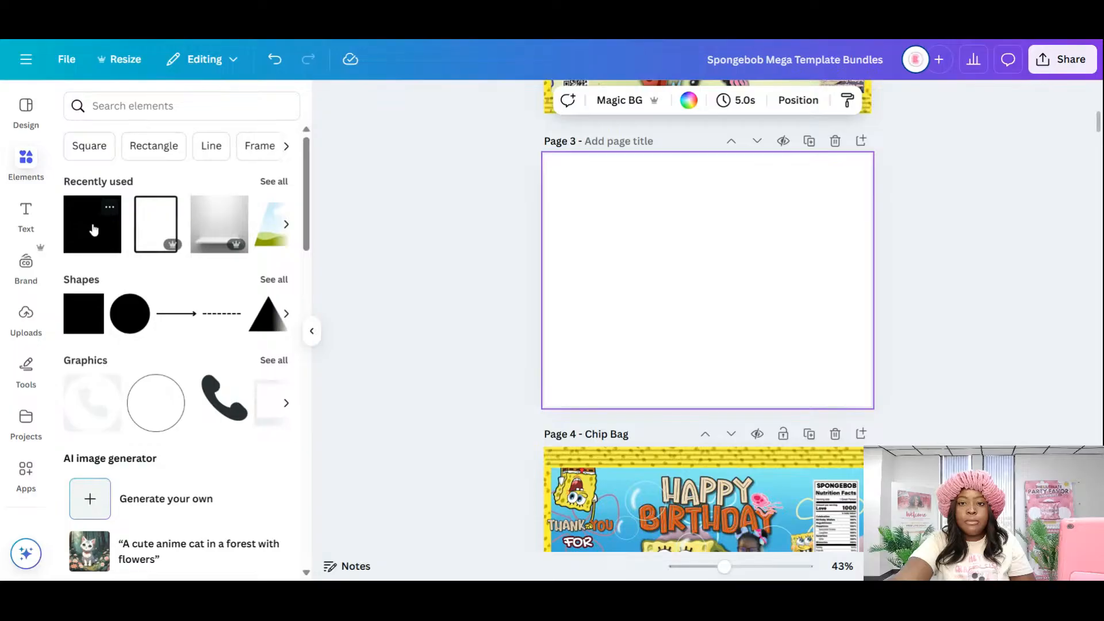
scroll(702, 300, "up", 5)
scroll(701, 298, "down", 5)
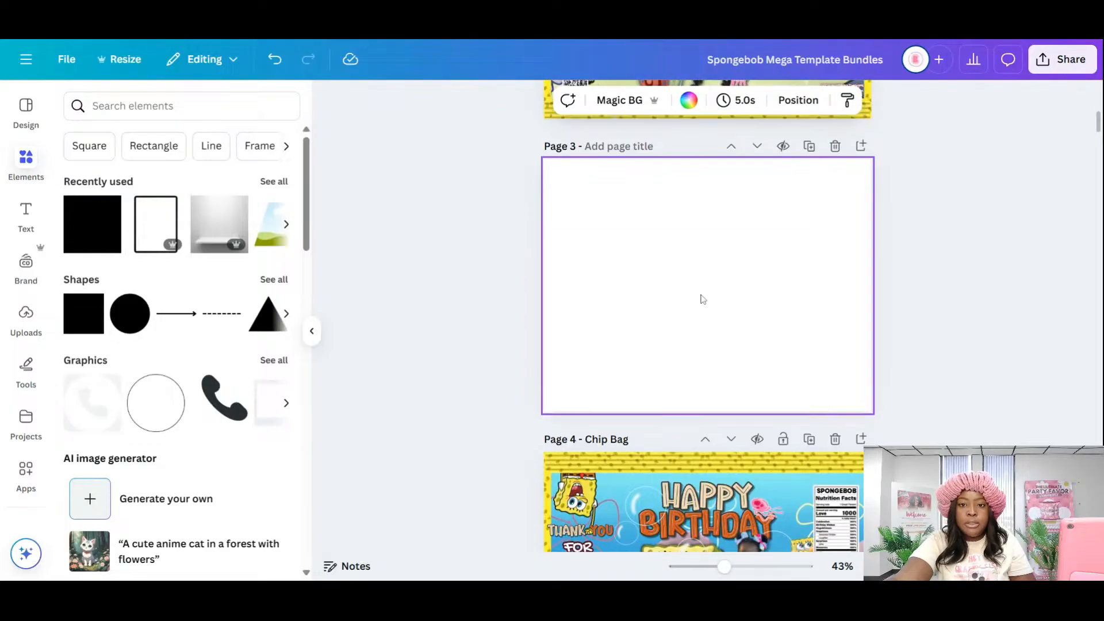
scroll(700, 298, "up", 1)
left_click(104, 241)
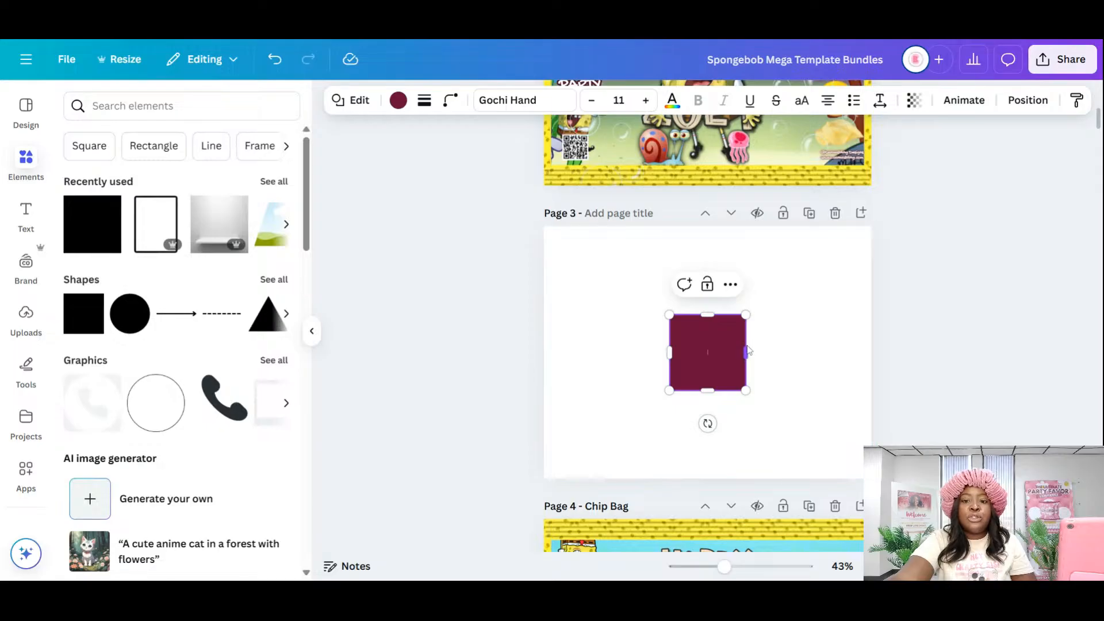
- Stretch the square into a wide rectangle and centre it horizontally on page 3
left_click_drag(746, 345, 807, 348)
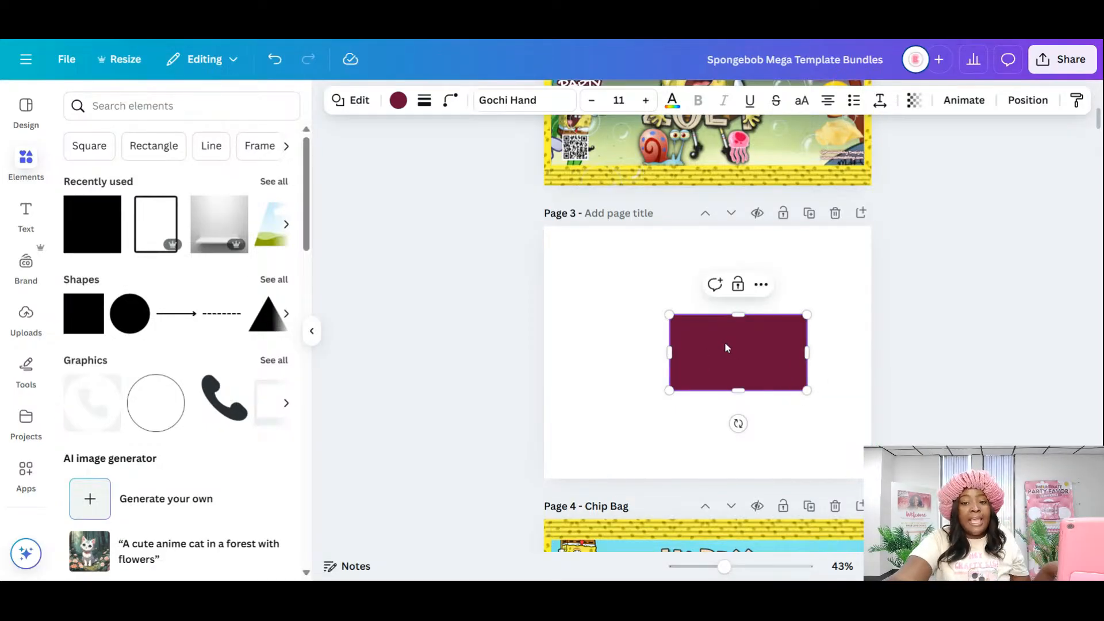
left_click_drag(729, 347, 705, 345)
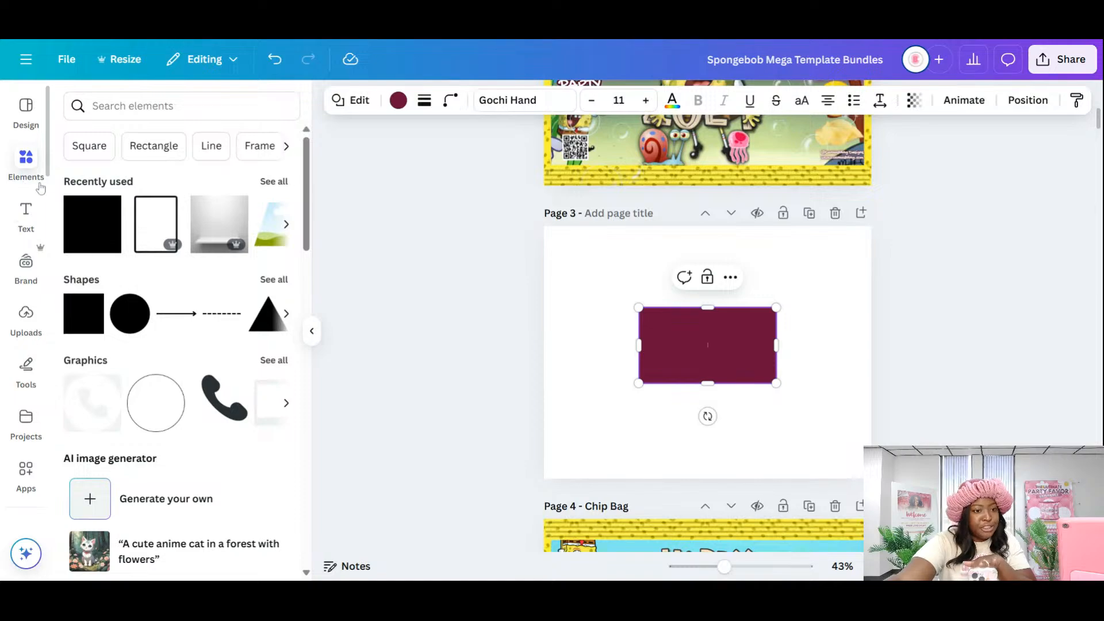
- Insert the recently used square landscape-placeholder frame from Elements onto page 3
left_click(274, 181)
left_click(24, 164)
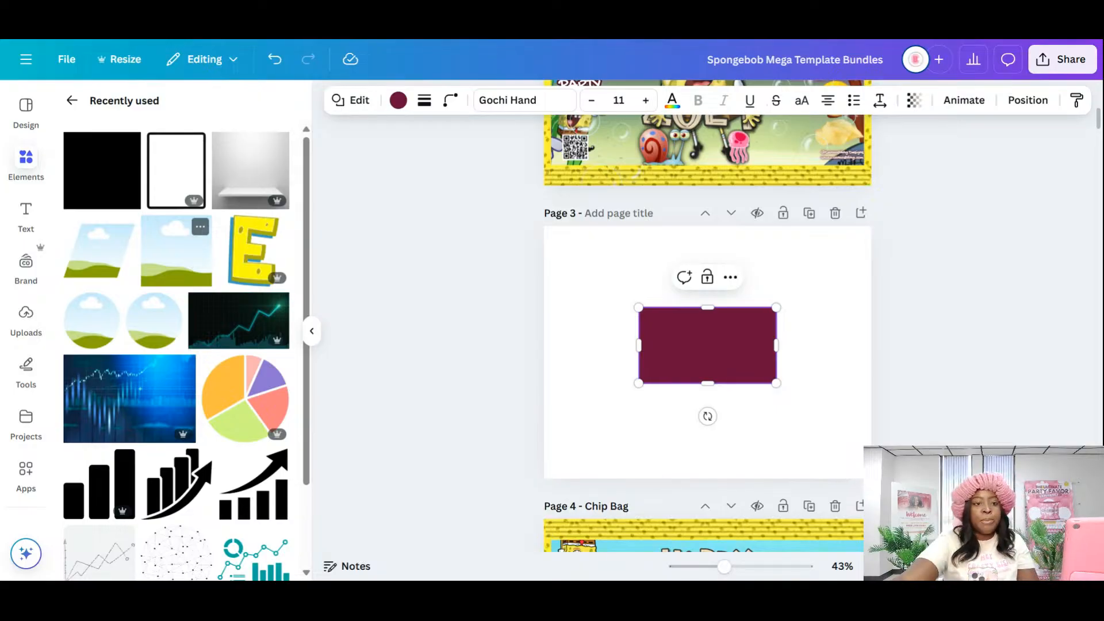
left_click(191, 257)
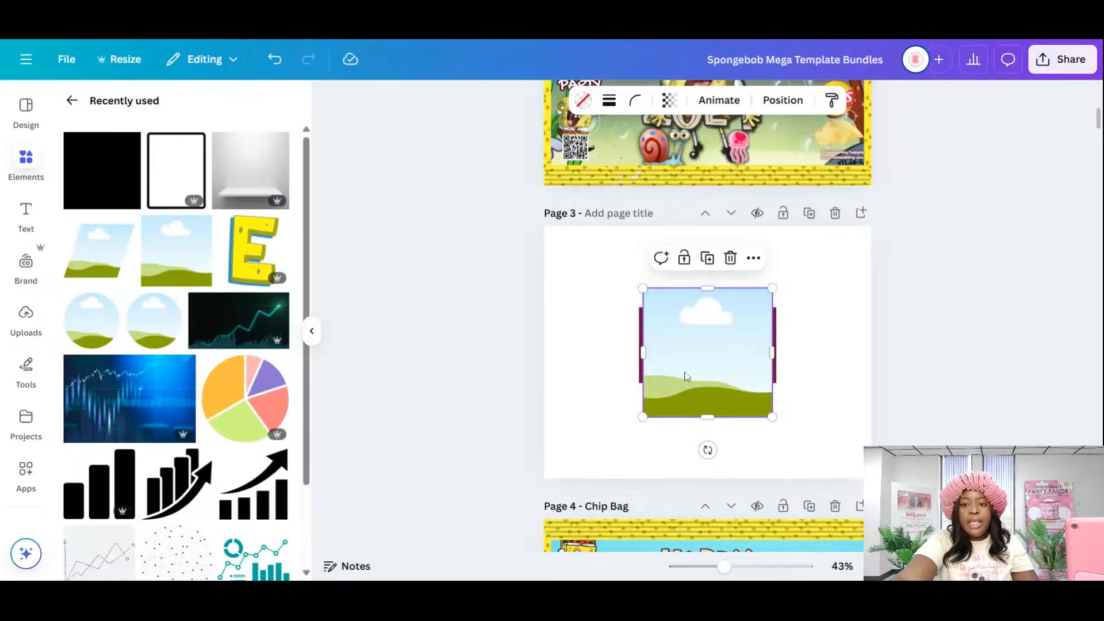
- Move the maroon rectangle to page 3's upper-left area and place the frame in the clear space below and right of it
left_click_drag(690, 381, 556, 431)
left_click(754, 357)
left_click_drag(703, 325, 630, 283)
left_click(607, 424)
left_click_drag(591, 419, 745, 400)
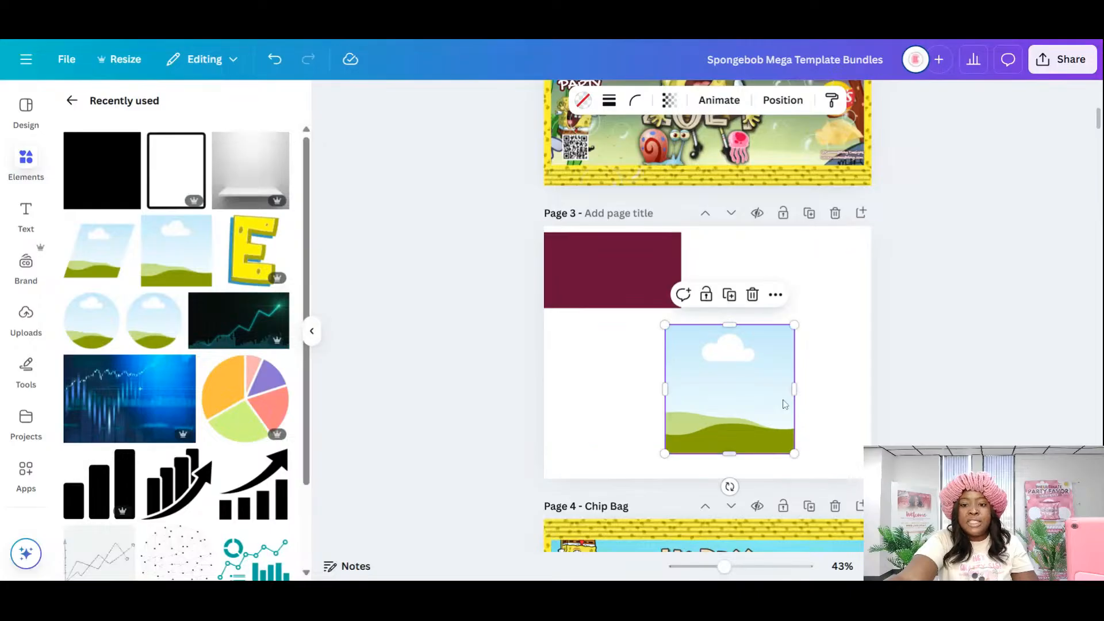
- Resize the frame on page 3 to about 4.5 in wide by 3.5 in high
left_click_drag(730, 453, 735, 412)
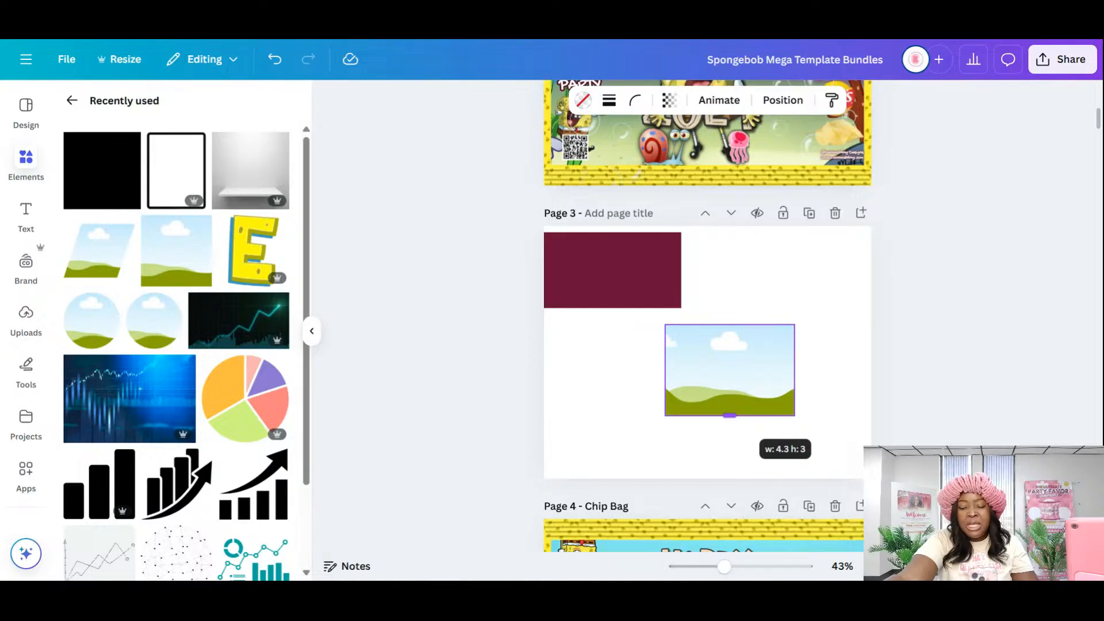
mouse_move(729, 415)
left_mouse_down()
mouse_move(729, 434)
mouse_move(733, 415)
mouse_move(730, 423)
left_mouse_up()
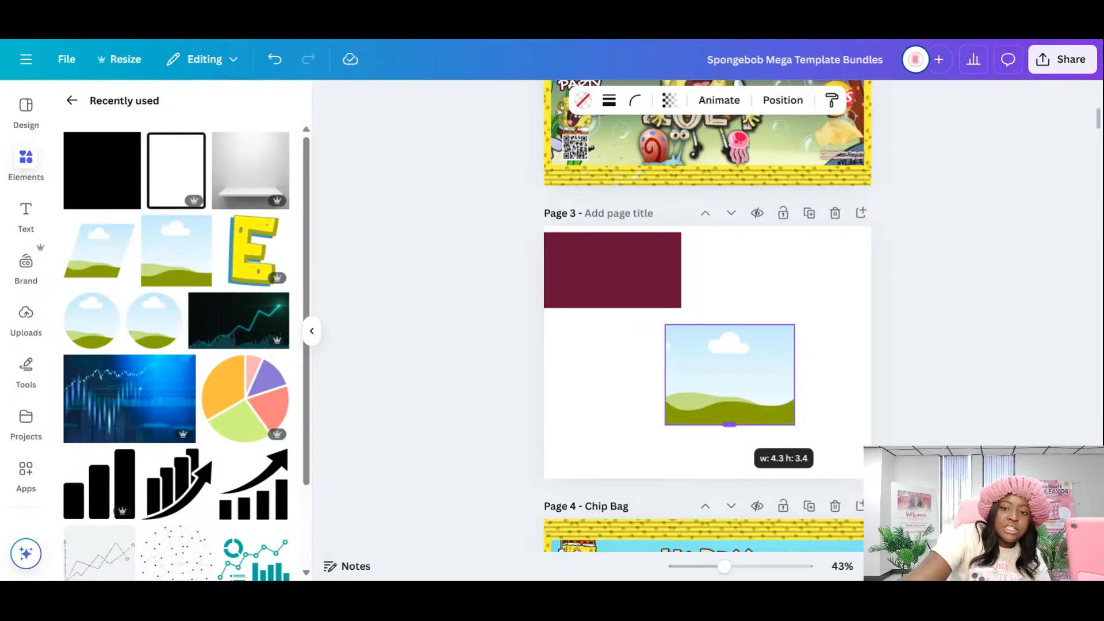
mouse_move(730, 424)
left_mouse_down()
mouse_move(730, 443)
mouse_move(734, 428)
left_mouse_up()
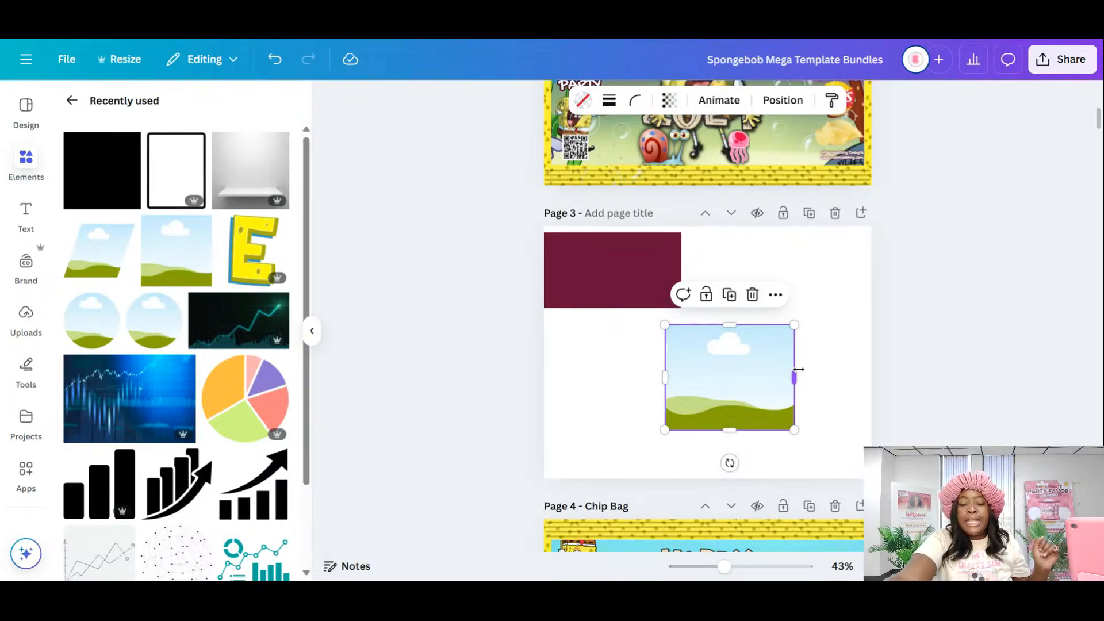
mouse_move(801, 369)
left_mouse_down()
mouse_move(862, 374)
mouse_move(799, 375)
left_mouse_up()
left_click(861, 431)
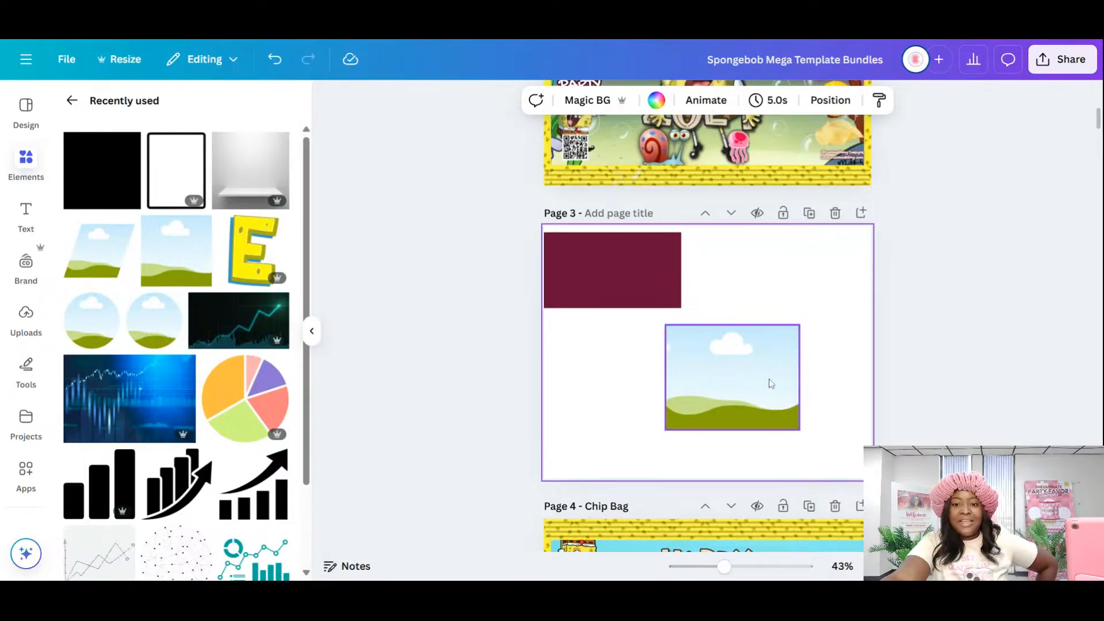
left_click(746, 392)
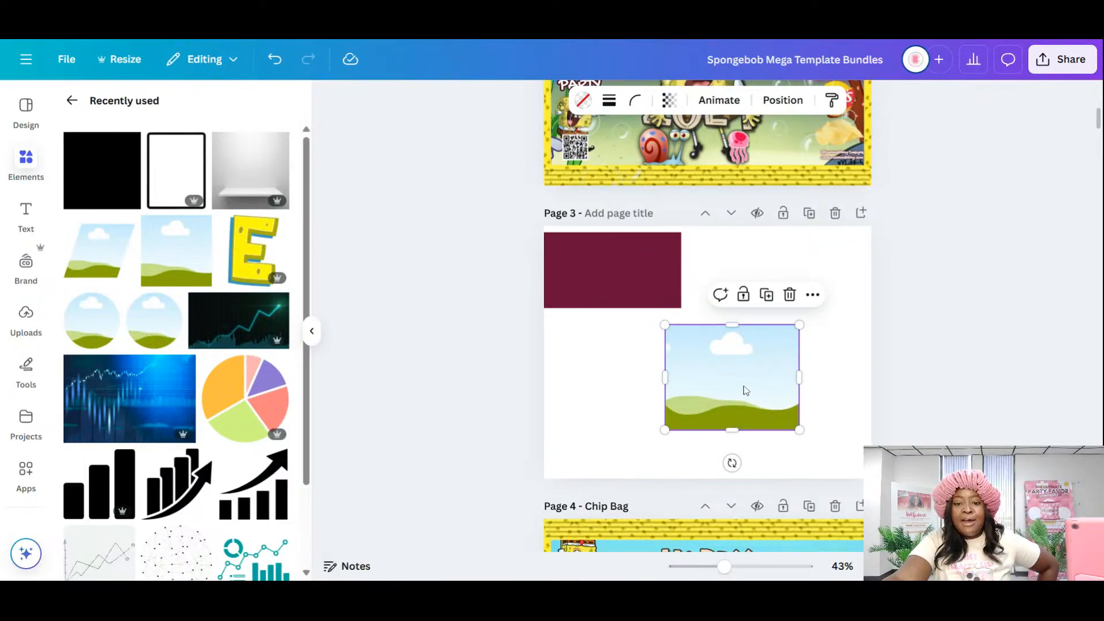
left_click(826, 405)
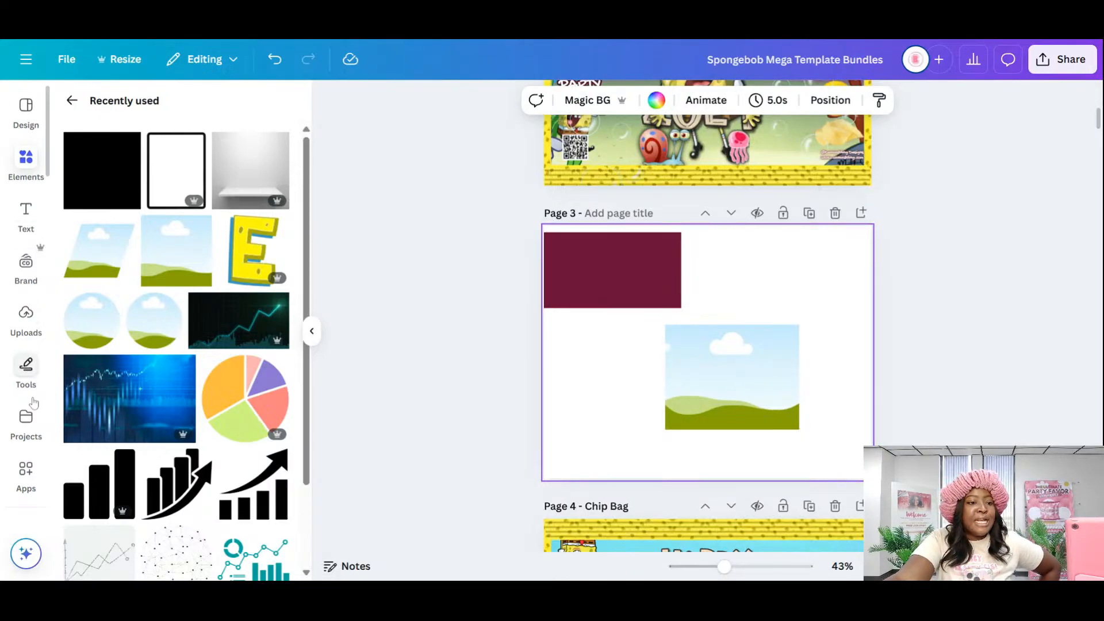
- Insert the recently used straight line from Shapes onto page 3 and move it to the empty area beside the frame
left_click(26, 163)
left_click(71, 105)
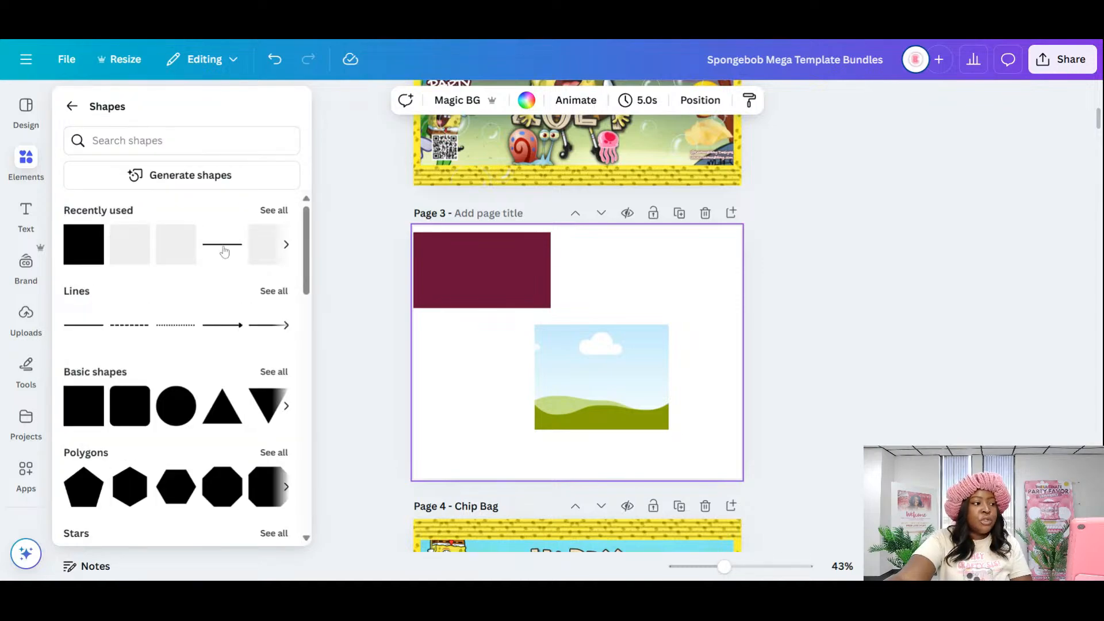
left_click(223, 245)
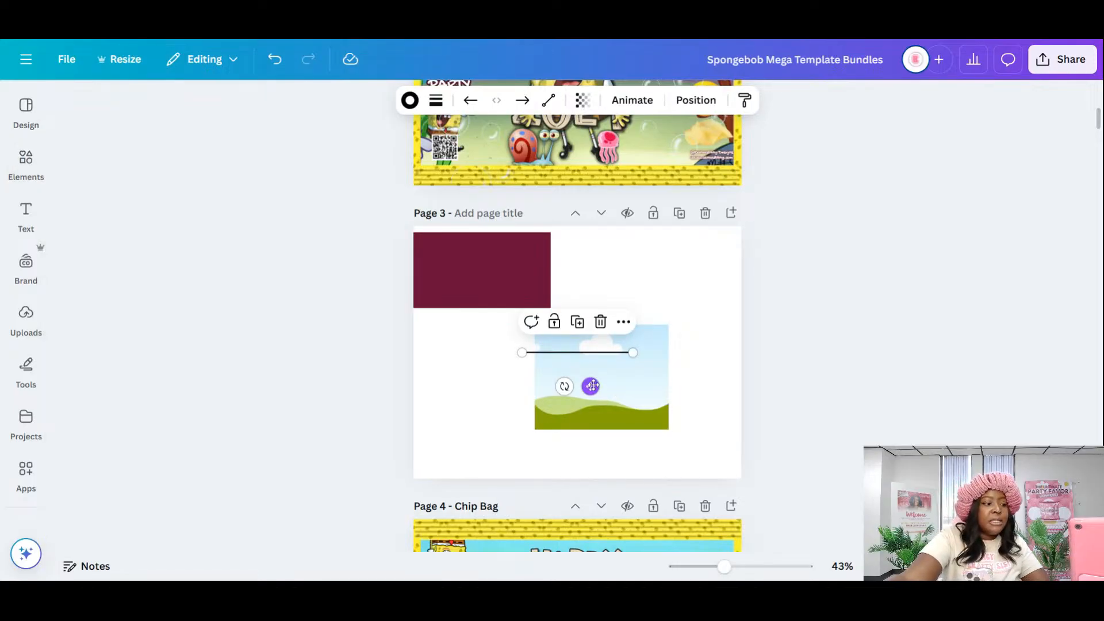
left_click_drag(590, 387, 615, 415)
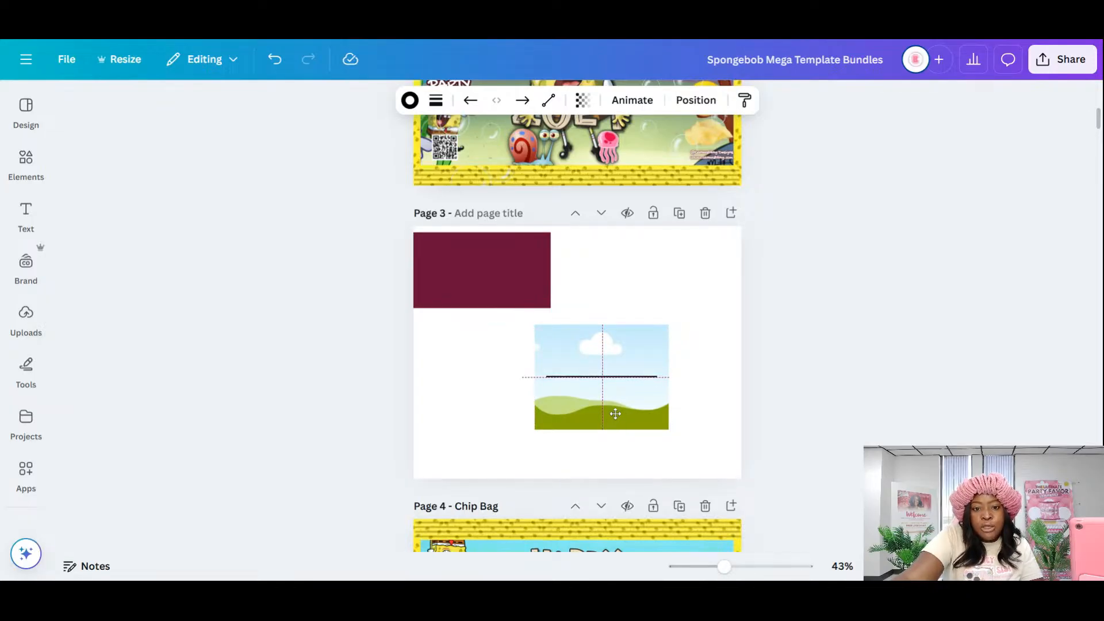
left_click_drag(617, 415, 466, 427)
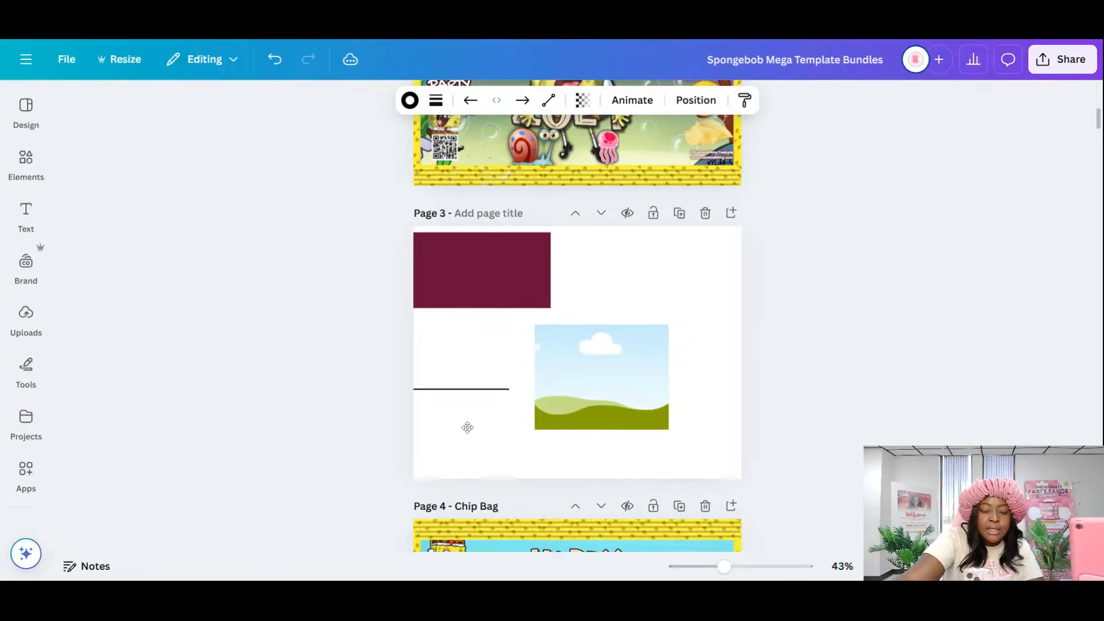
- Place the line horizontally across the middle of the frame and stretch it to span the frame's full width
left_click_drag(741, 569, 754, 566)
scroll(434, 397, "down", 2)
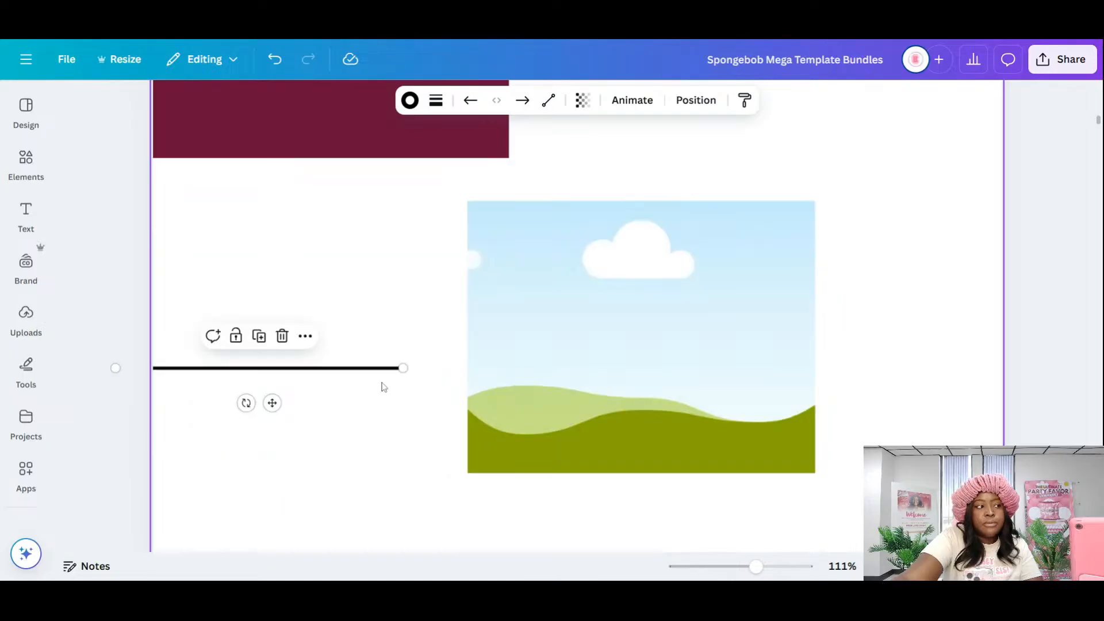
left_click(272, 403)
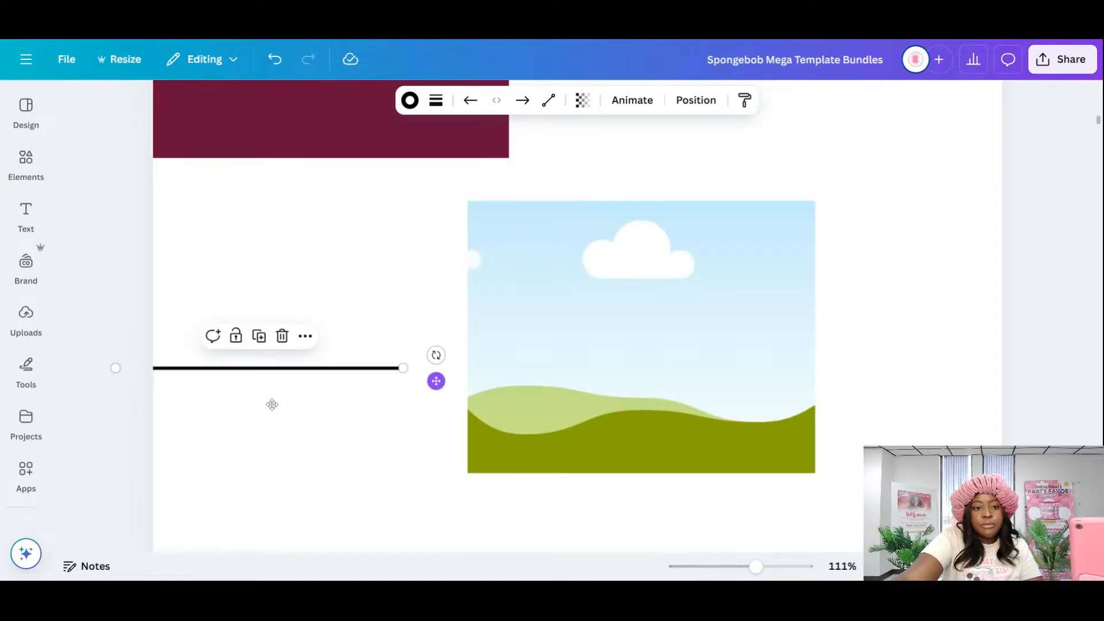
left_click(451, 389)
left_click(408, 369)
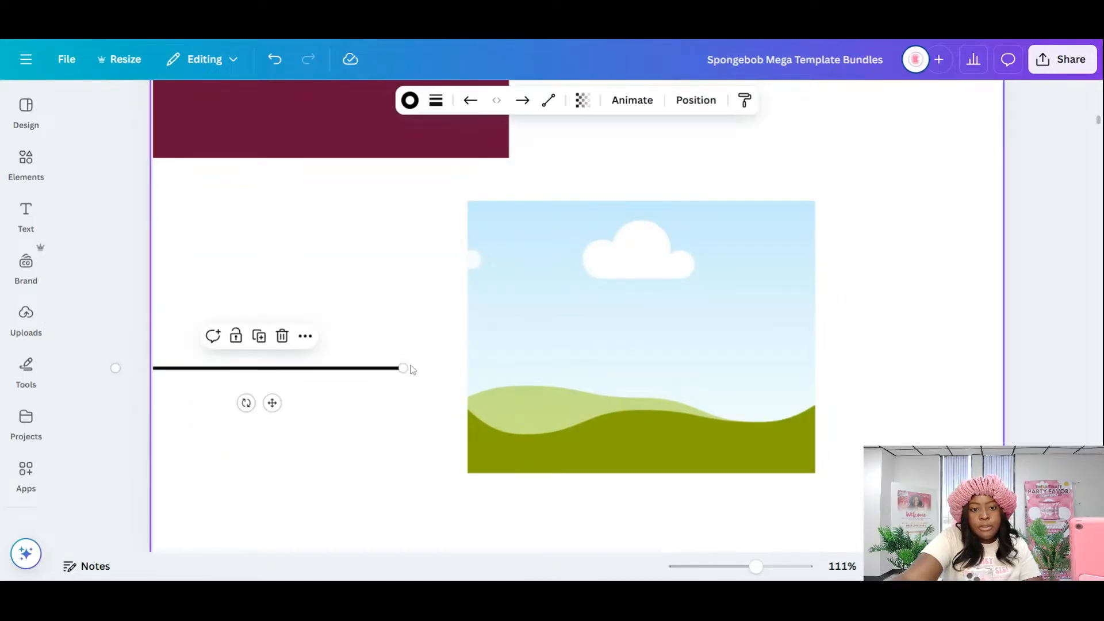
left_click_drag(272, 403, 626, 375)
left_click_drag(754, 338, 815, 337)
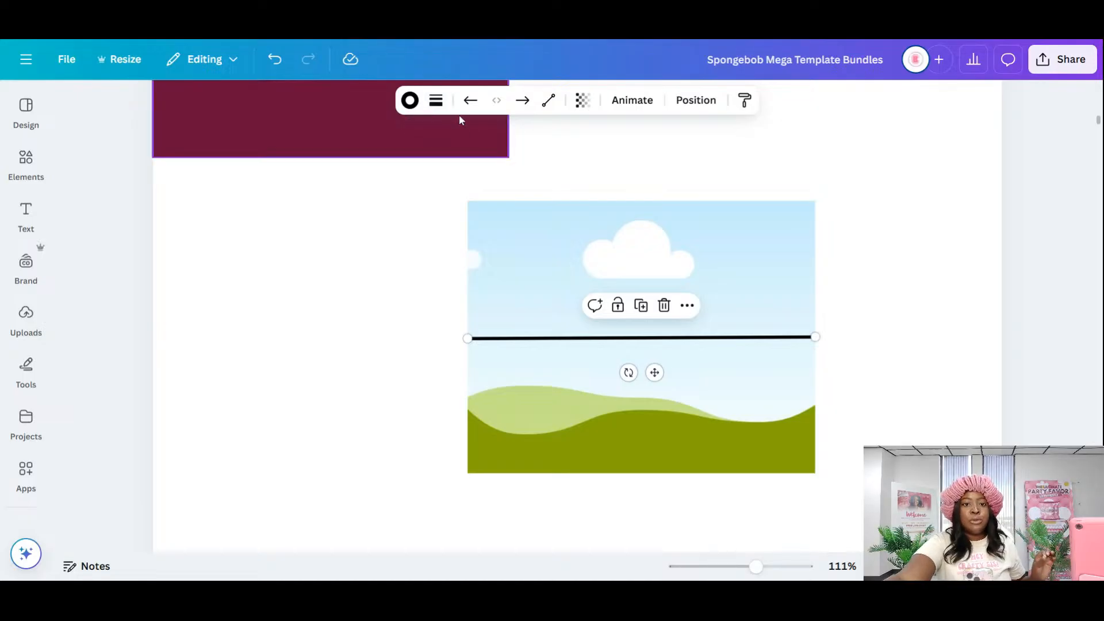
- Set the line's stroke weight to 1
left_click(439, 104)
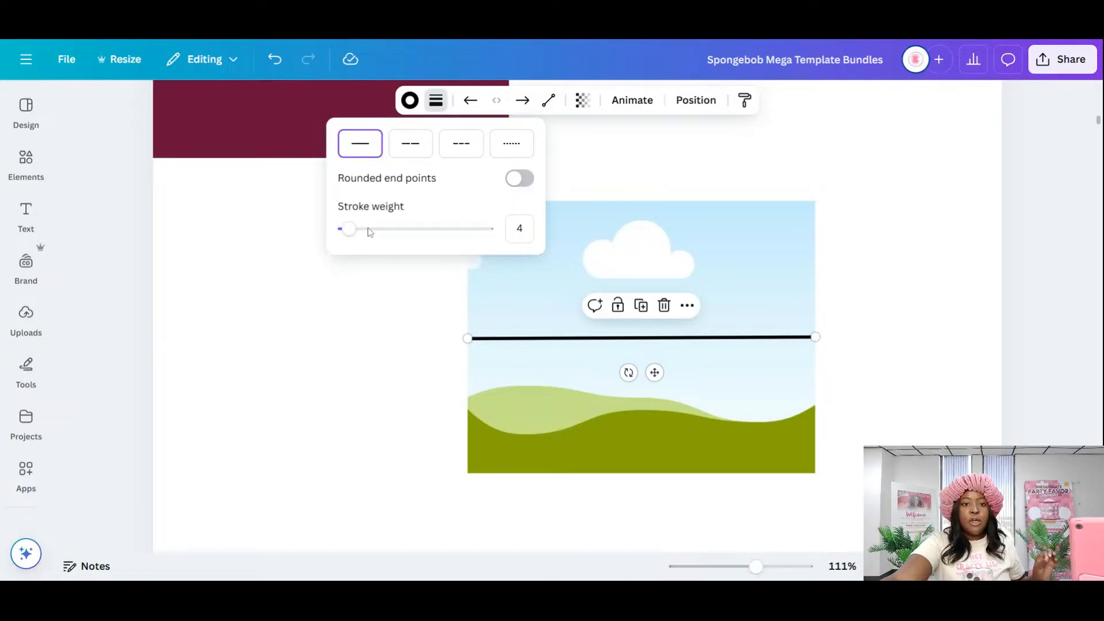
left_click(350, 230)
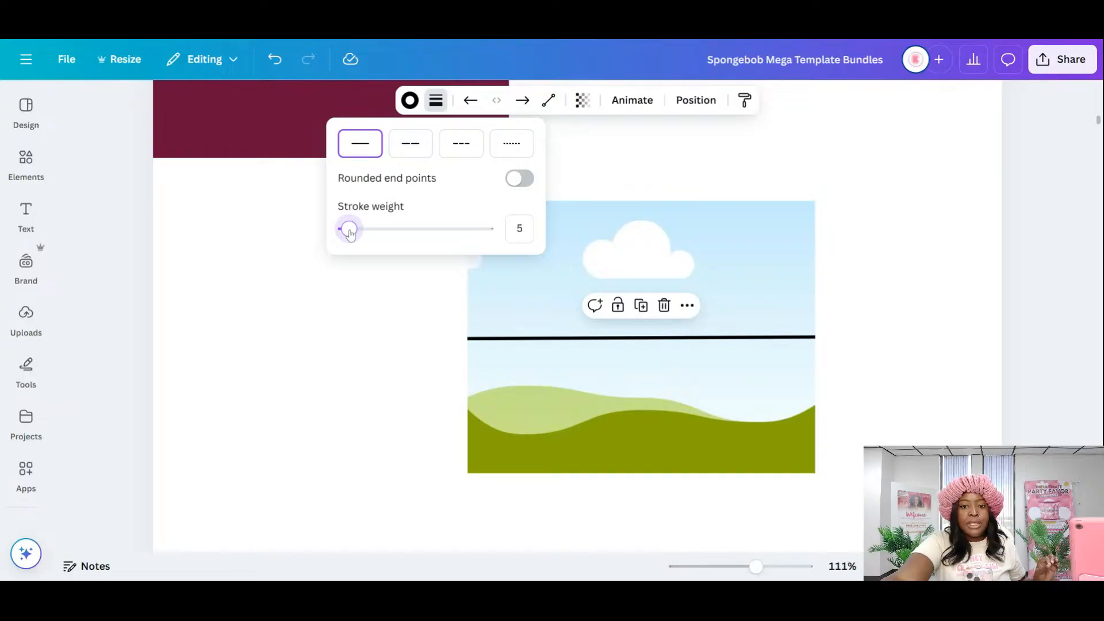
left_click_drag(350, 234, 344, 236)
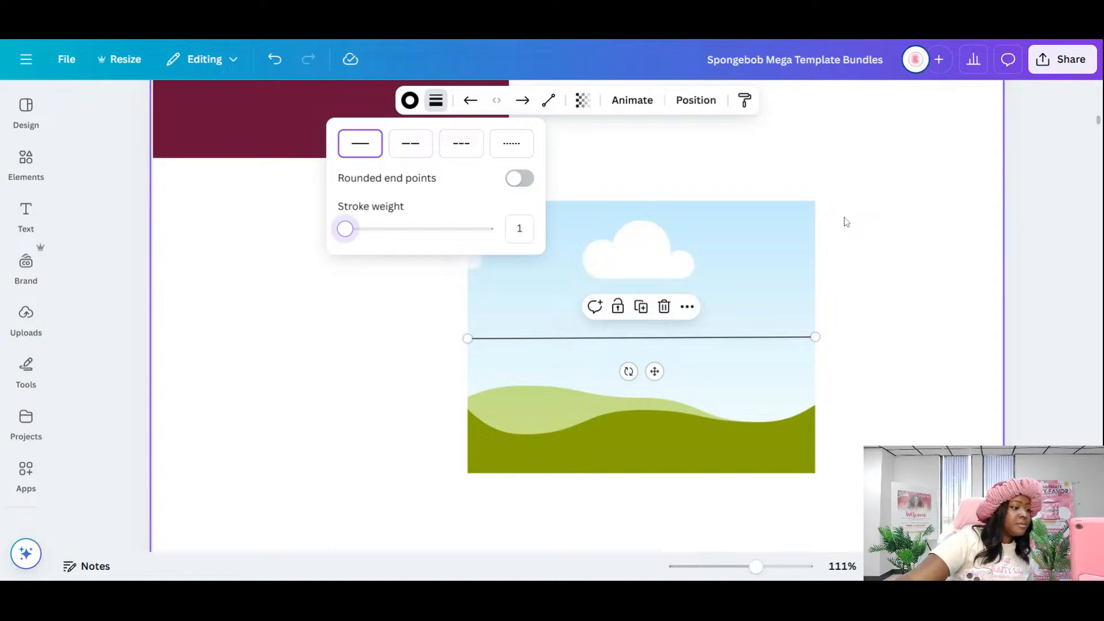
left_click(878, 345)
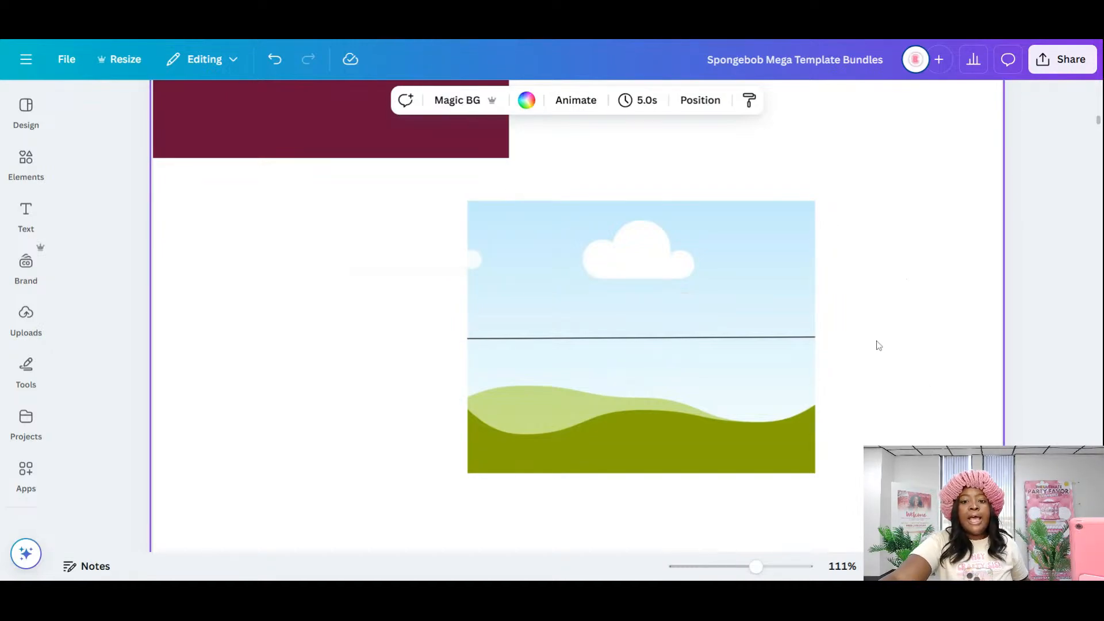
- Move the maroon rectangle onto the frame and extend its height to match the frame's size
mouse_move(755, 566)
left_mouse_down()
mouse_move(728, 567)
mouse_move(737, 566)
left_mouse_up()
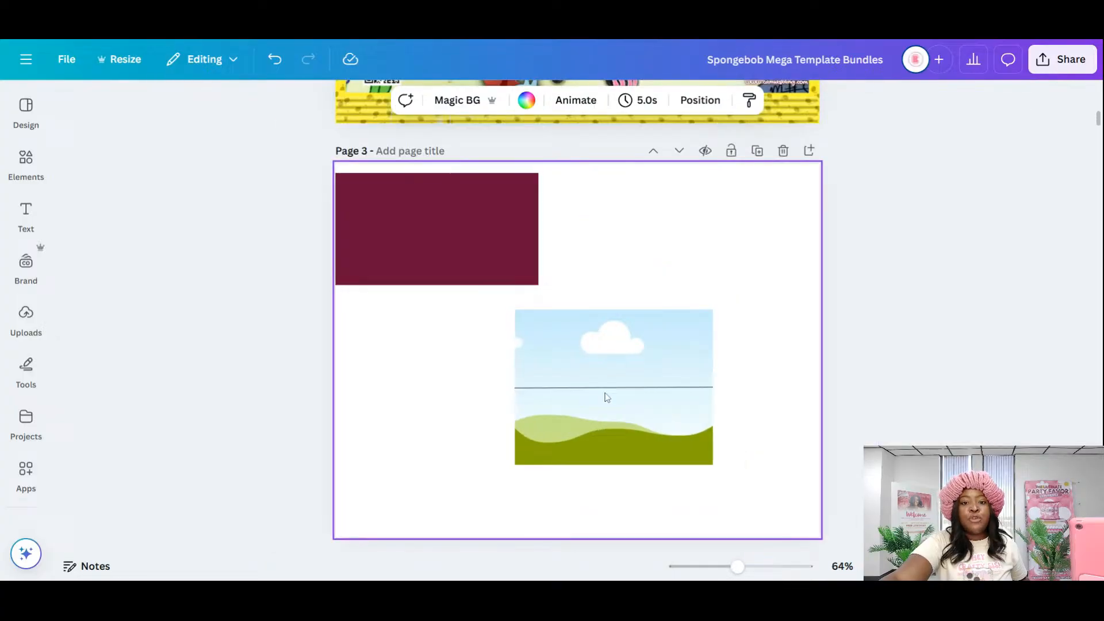
left_click(419, 212)
left_click_drag(420, 211, 599, 357)
left_click_drag(714, 368, 712, 366)
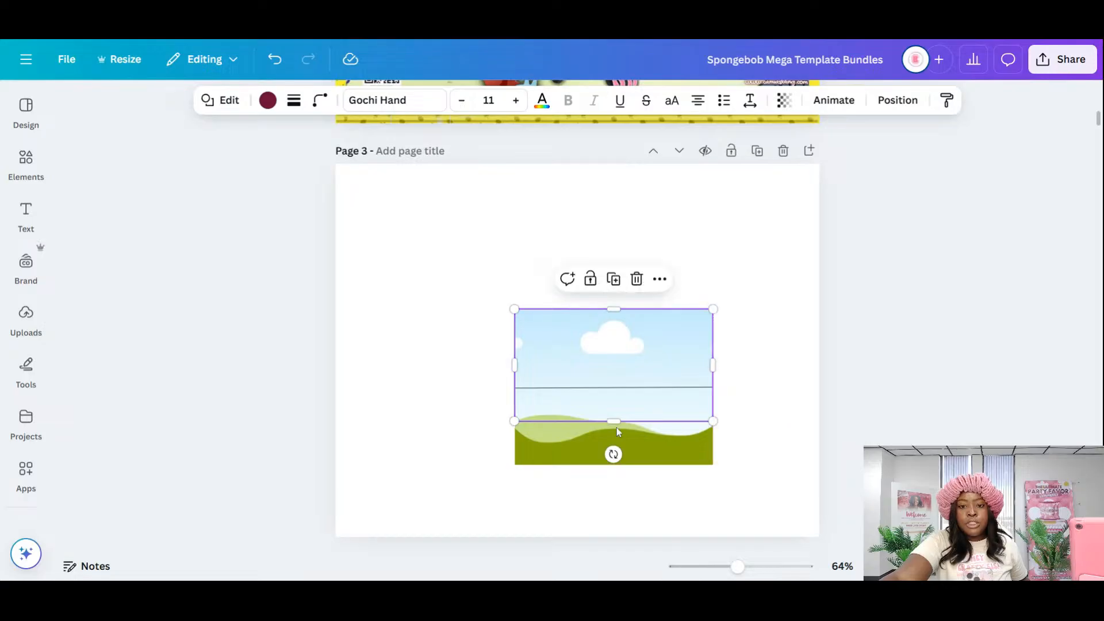
left_click_drag(616, 421, 614, 464)
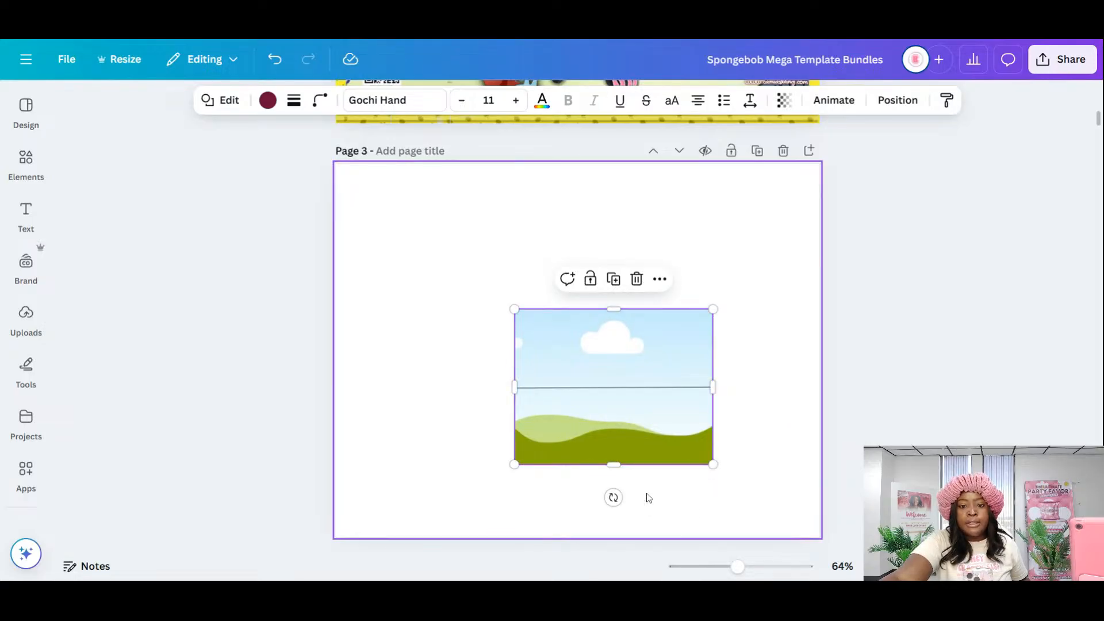
- Send the frame one layer backward and move the maroon rectangle off it to page 3's upper-left corner
left_click_drag(648, 498, 454, 432)
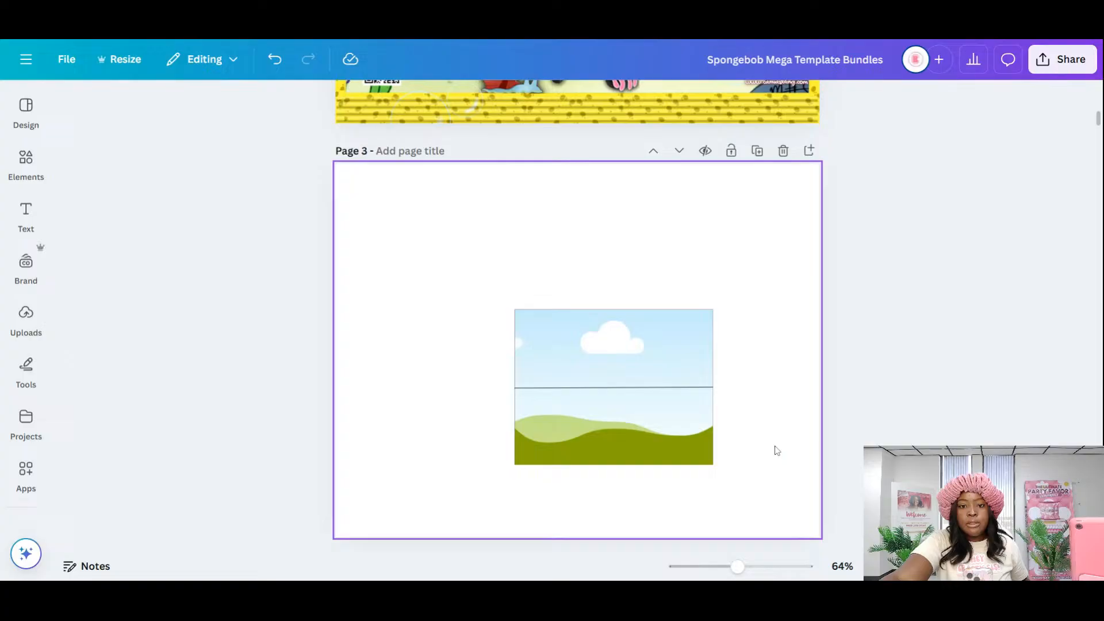
left_click(551, 331)
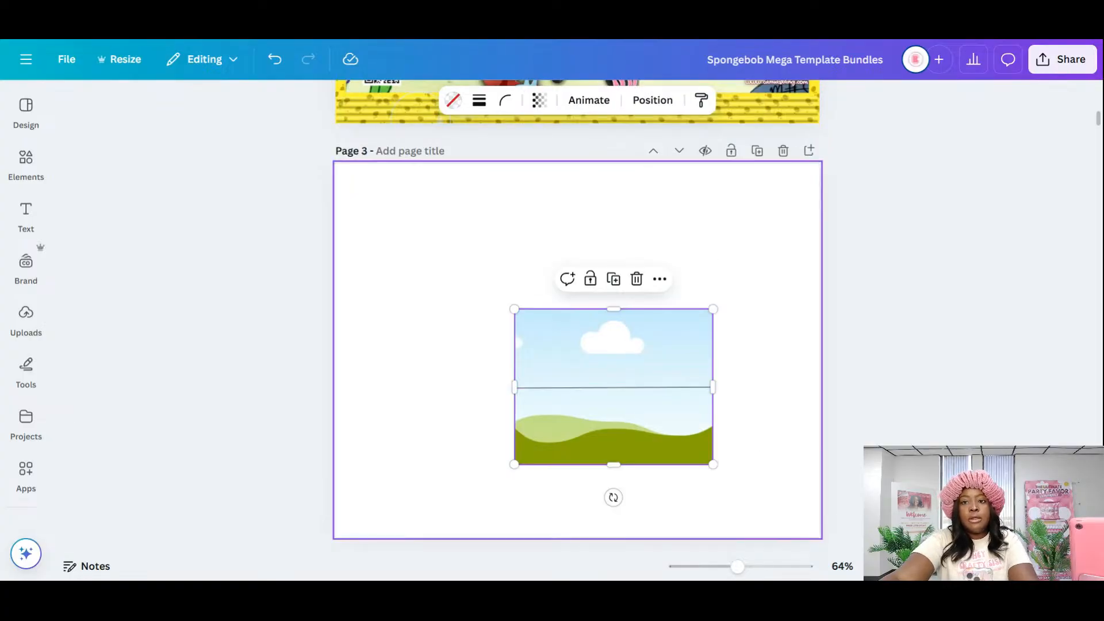
left_click(653, 100)
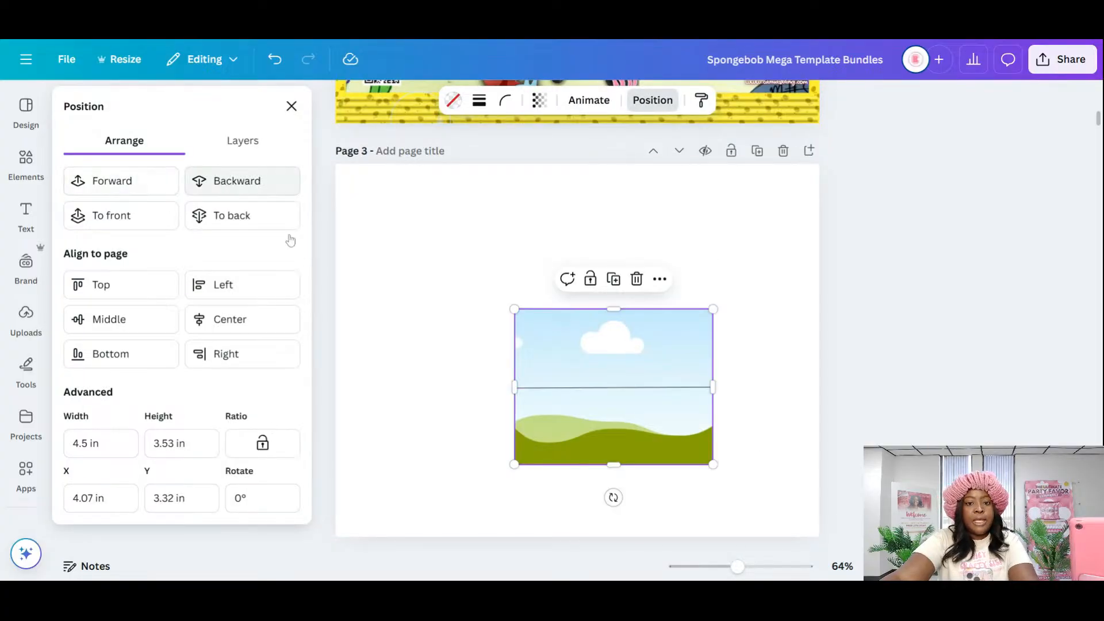
left_click(256, 183)
left_click(792, 414)
left_click_drag(658, 364, 486, 209)
- Duplicate the underwater background image from the page 2 chip bag and fill the page 3 frame with the copy
scroll(767, 387, "up", 5)
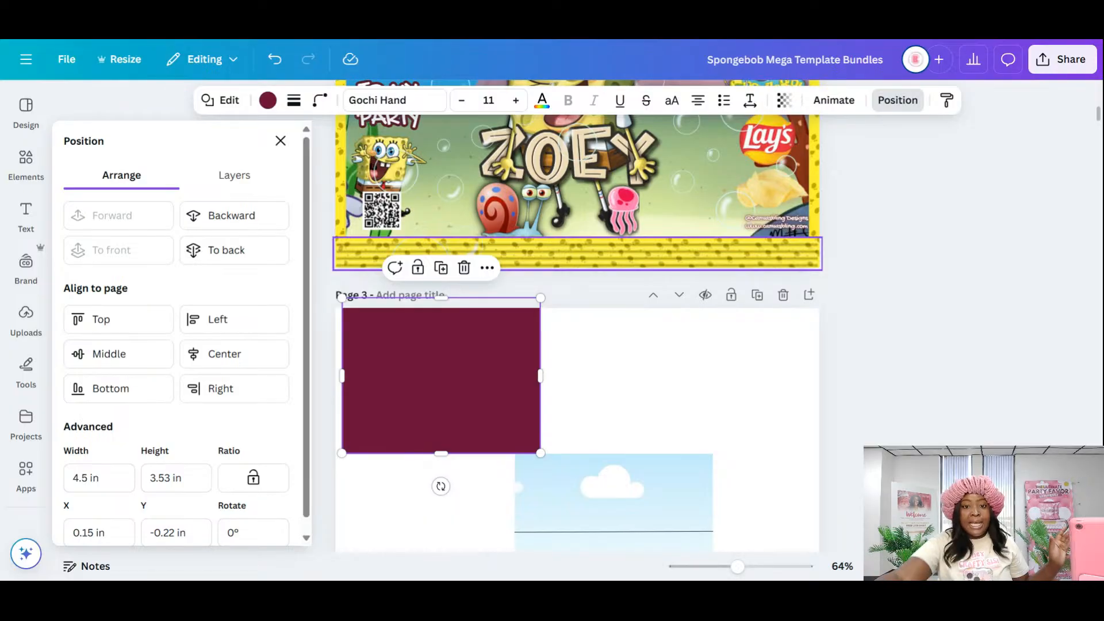
left_click(592, 243)
left_click(704, 389)
scroll(719, 373, "up", 2)
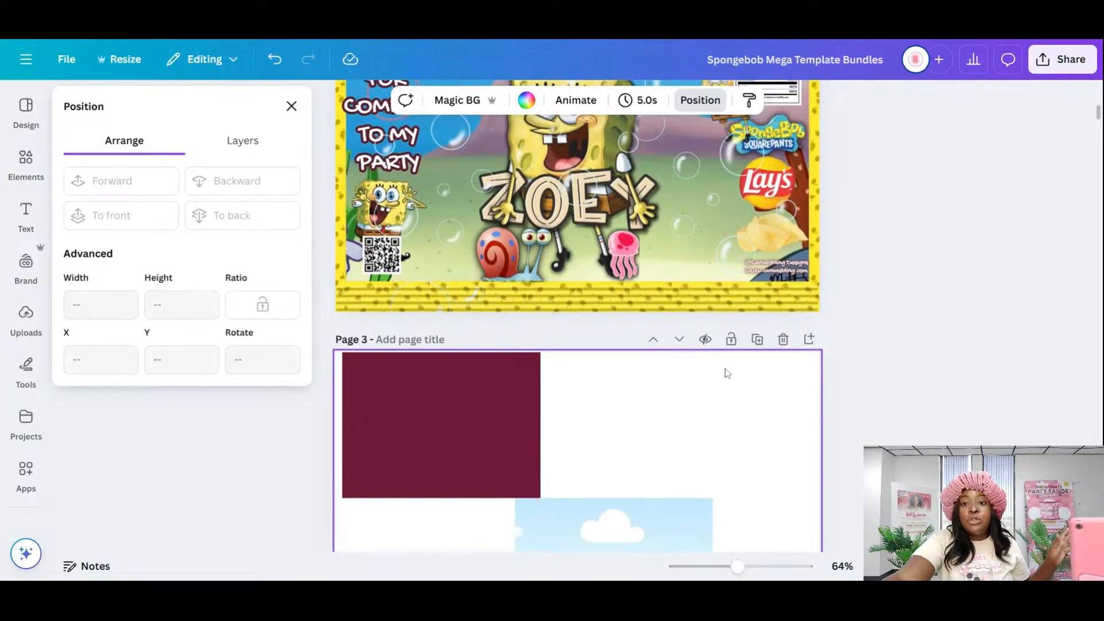
left_click(702, 311)
left_click(577, 354)
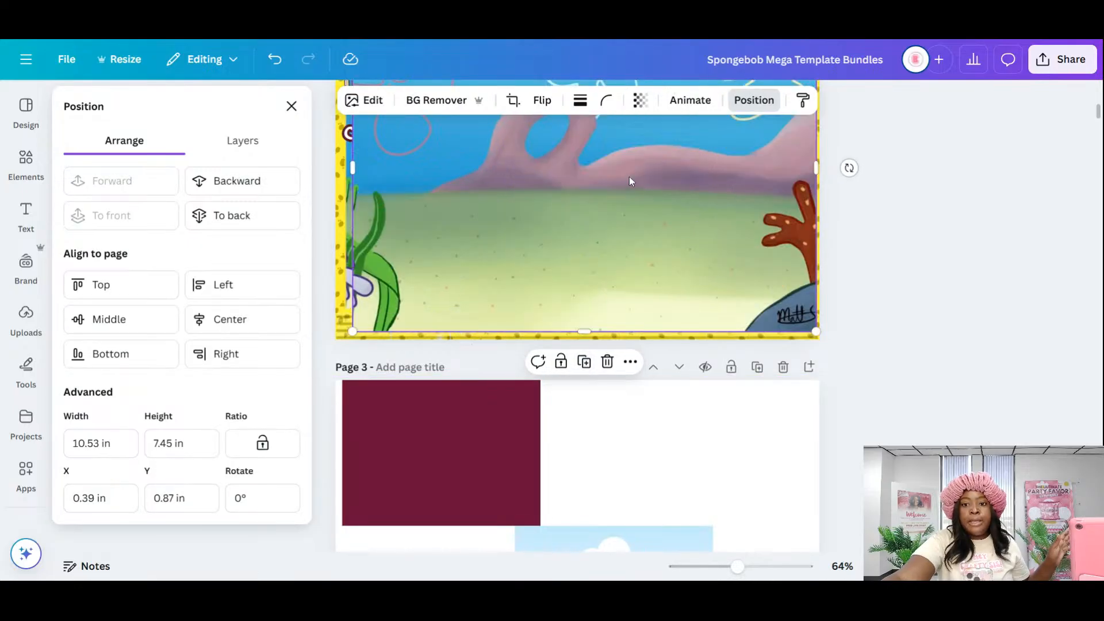
left_click_drag(695, 353, 645, 268)
left_click(961, 264)
scroll(611, 357, "up", 3)
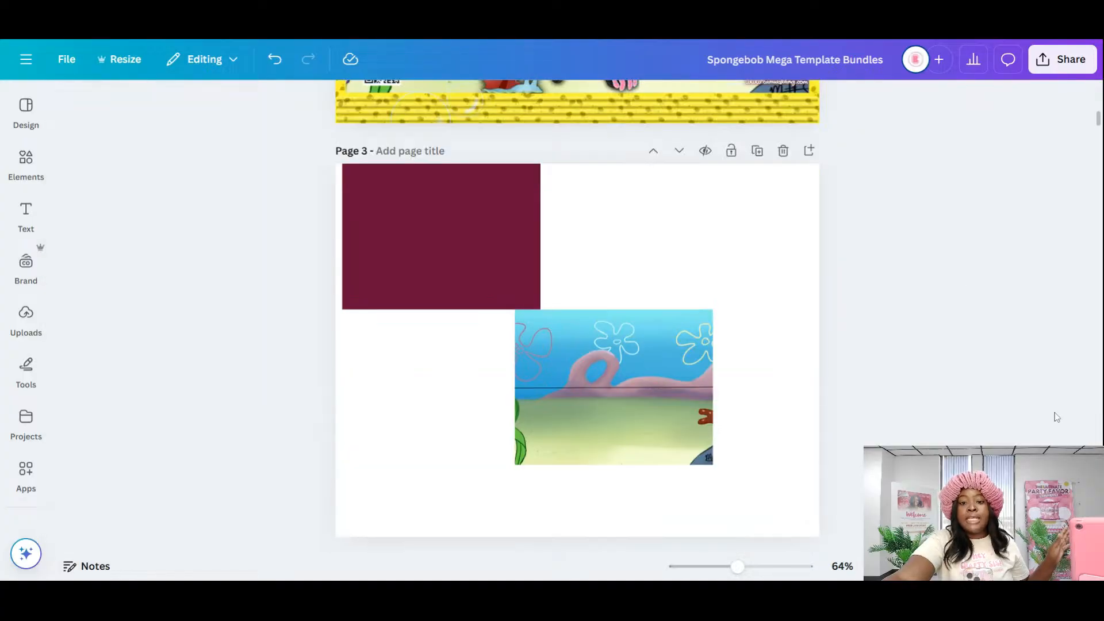
- Duplicate the underwater-filled frame and arrange the two side by side below the maroon rectangle, keeping the line on the left one
left_click(628, 342)
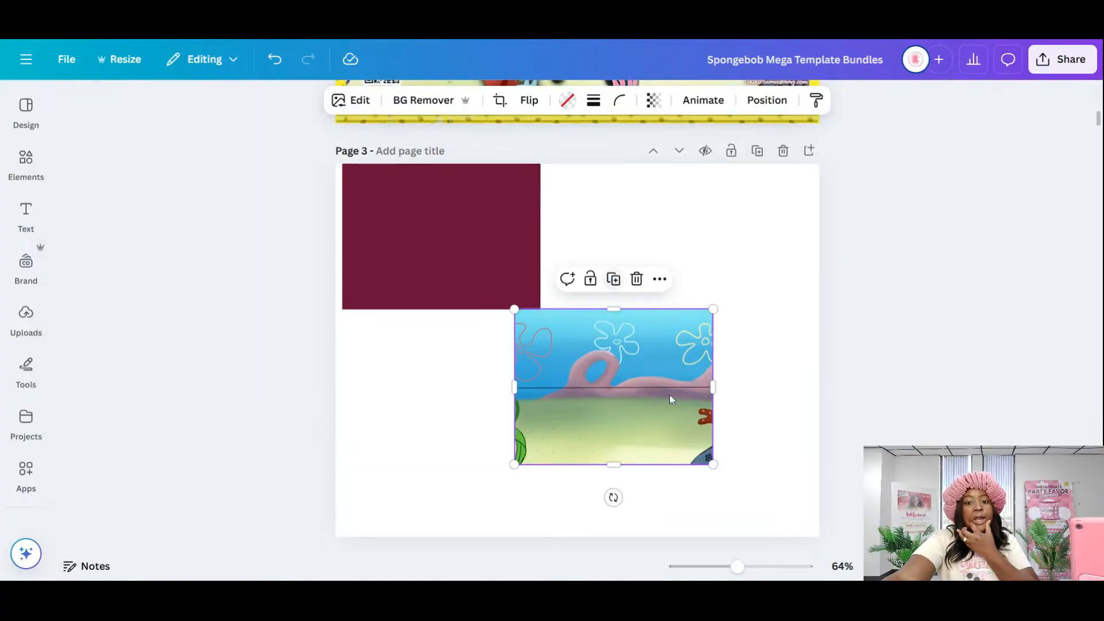
key("ctrl+d")
left_click_drag(649, 388, 689, 218)
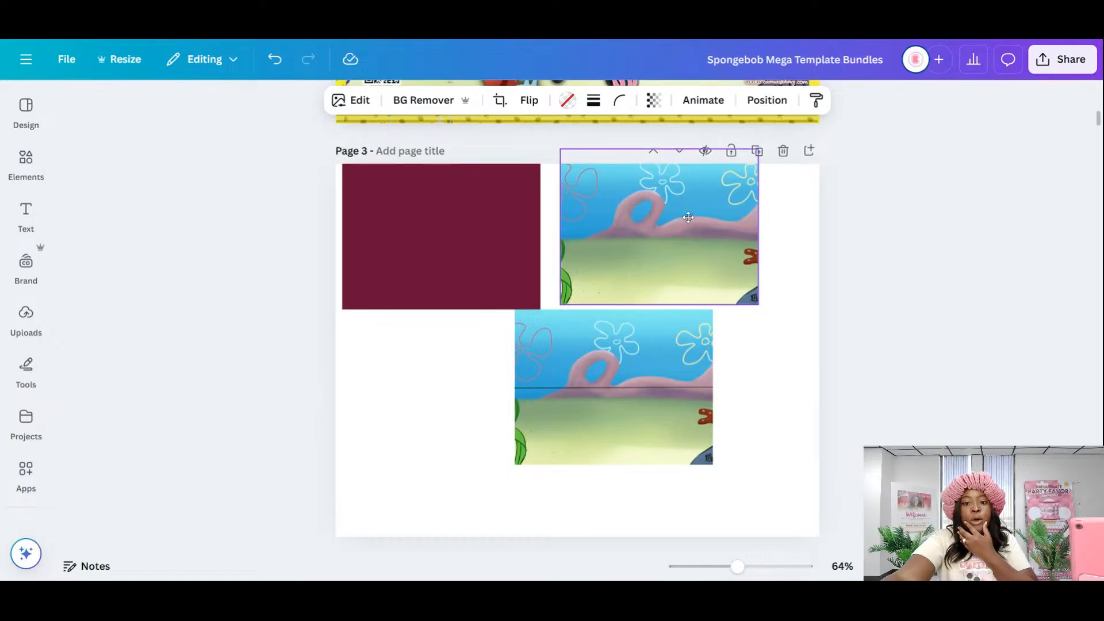
left_click_drag(777, 495, 477, 378)
left_click(672, 212)
left_click_drag(673, 212, 679, 464)
left_click(467, 368)
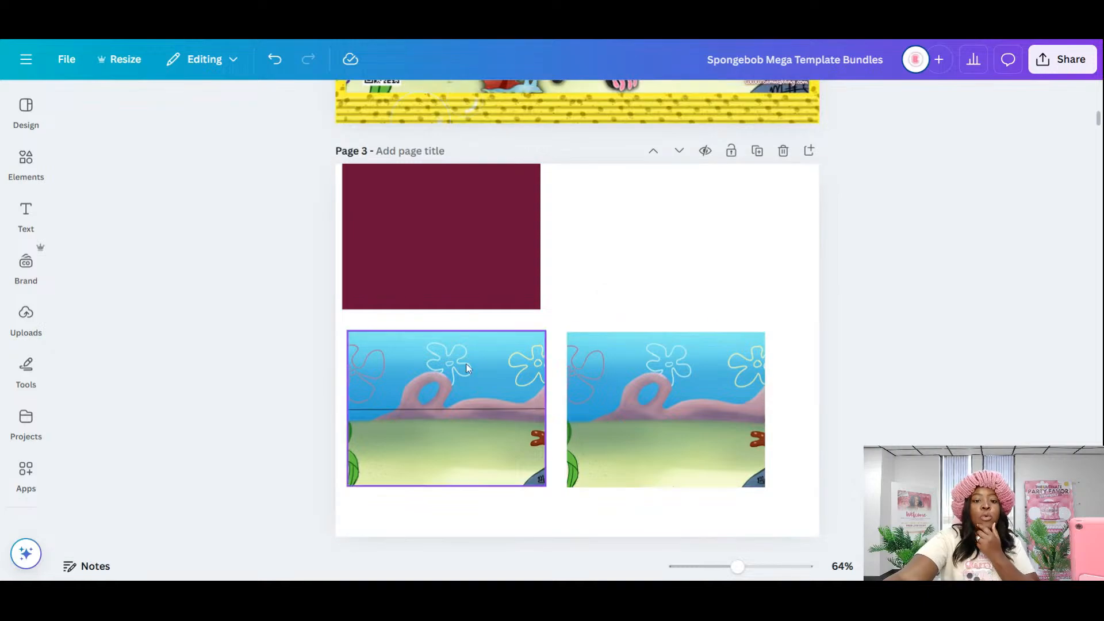
scroll(610, 240, "up", 3)
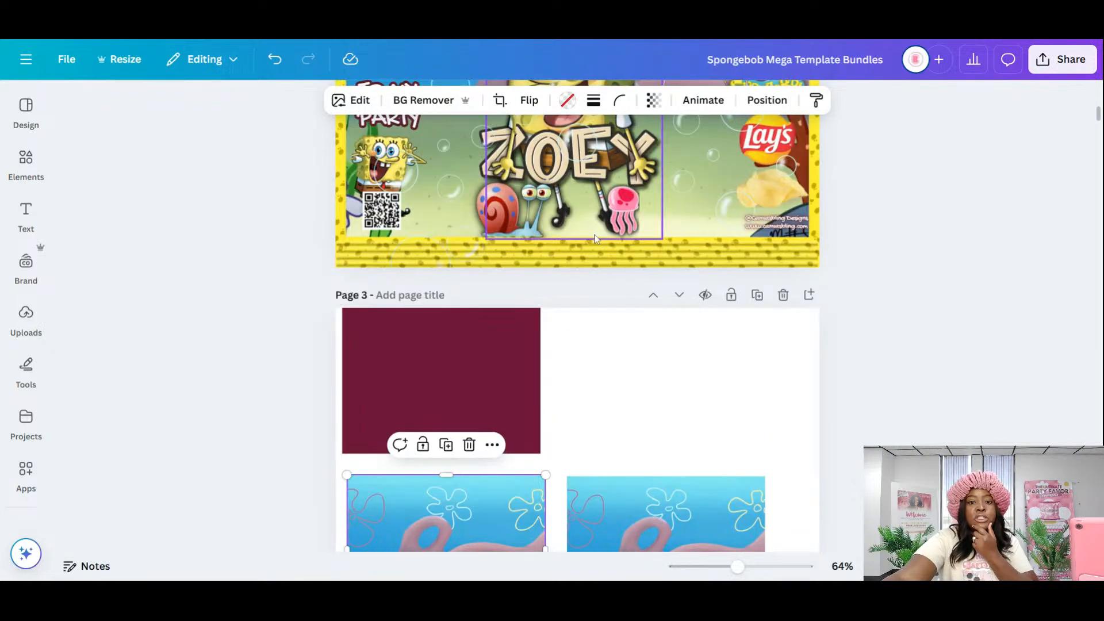
- Duplicate the yellow sponge border strip along the bottom of page 2's chip bag, move the copy onto page 3 and ungroup it
left_click(594, 241)
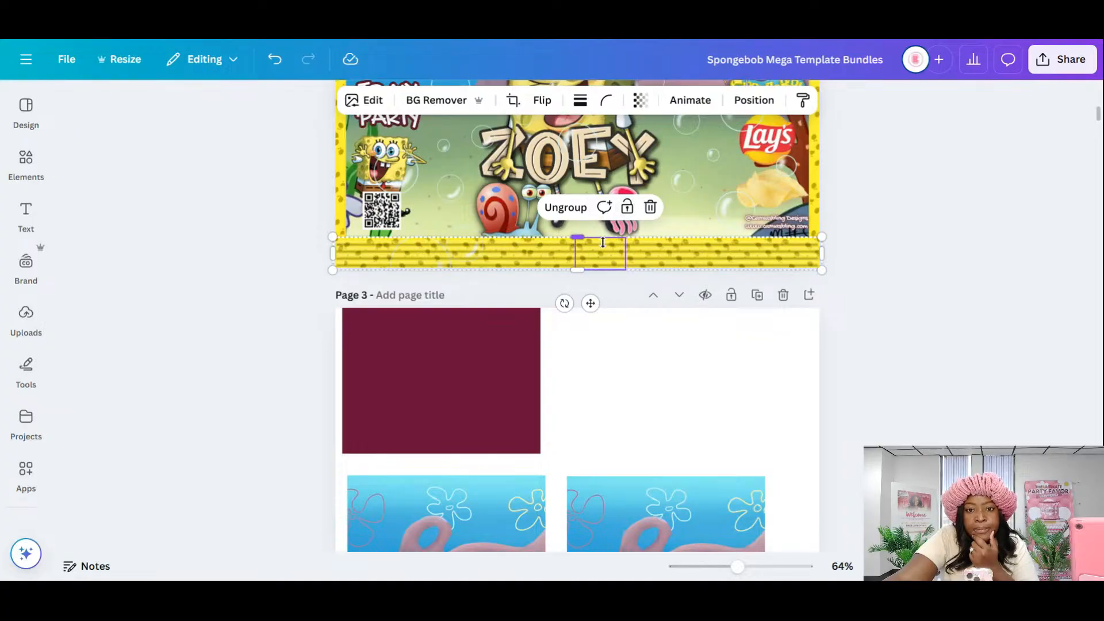
right_click(603, 242)
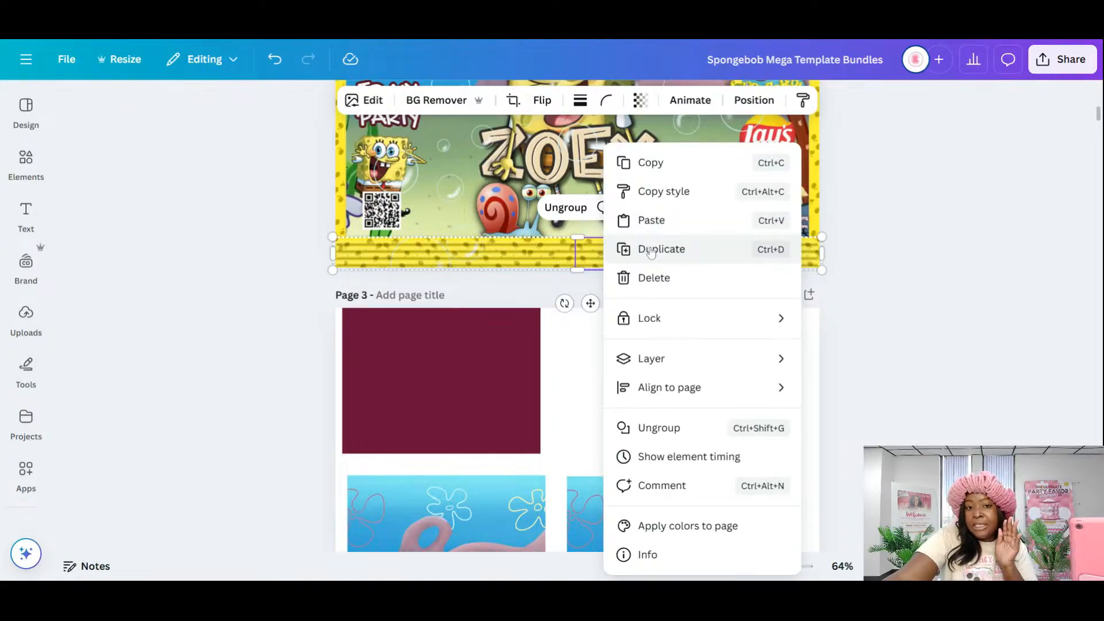
left_click(647, 249)
left_click_drag(618, 264, 686, 423)
scroll(719, 404, "down", 2)
left_click(601, 313)
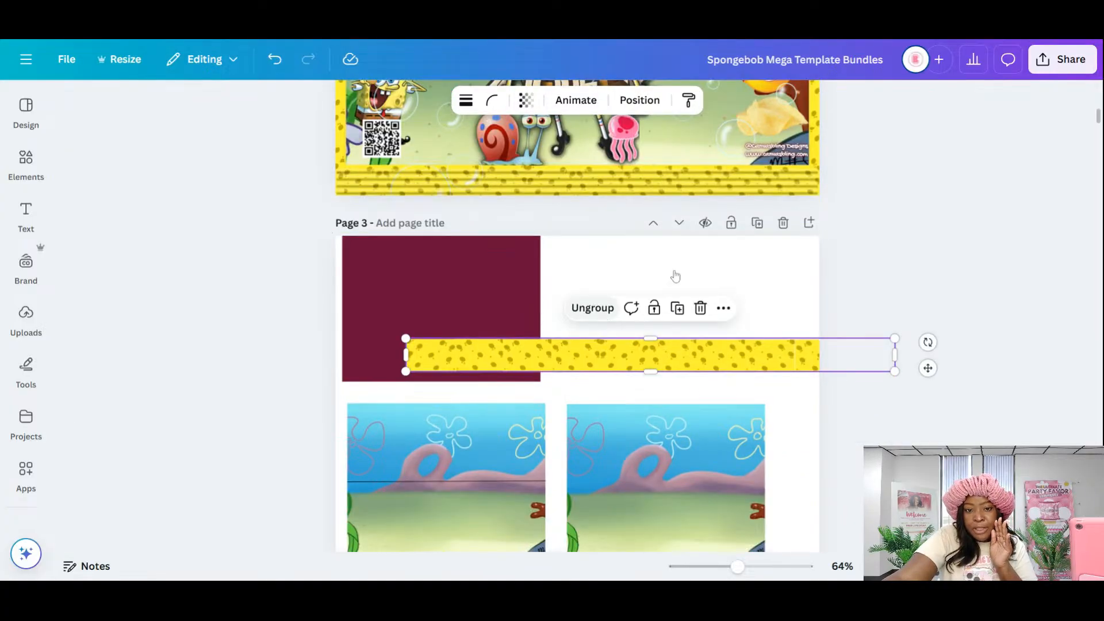
left_click(727, 253)
- Delete the maroon rectangle behind the sponge strip on page 3
left_click(472, 354)
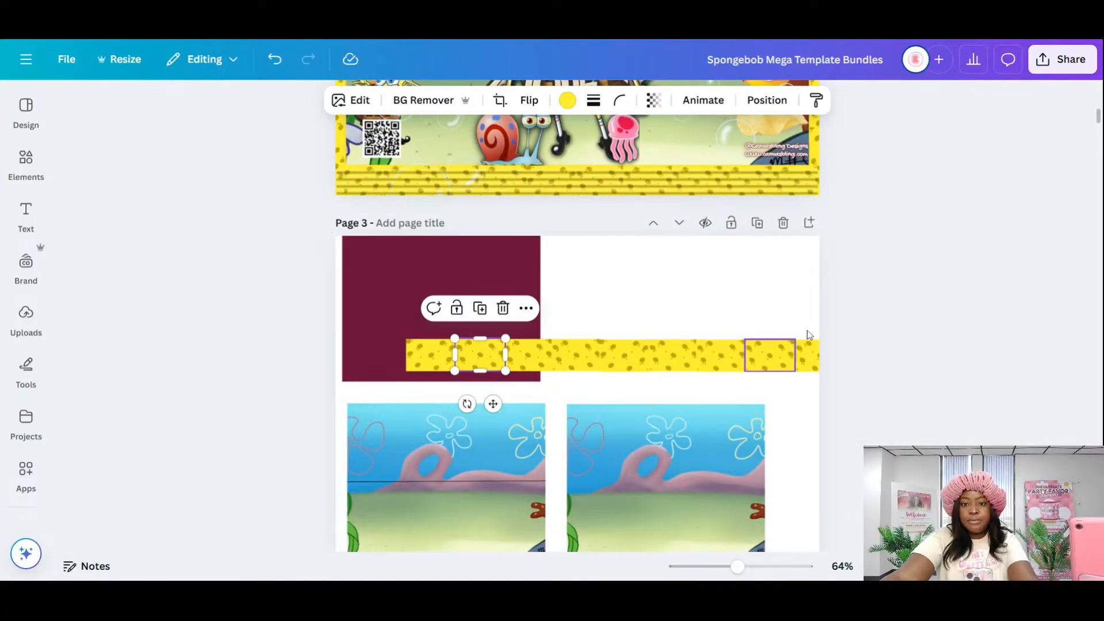
left_click(661, 296)
left_click_drag(533, 312, 596, 340)
left_click(596, 341)
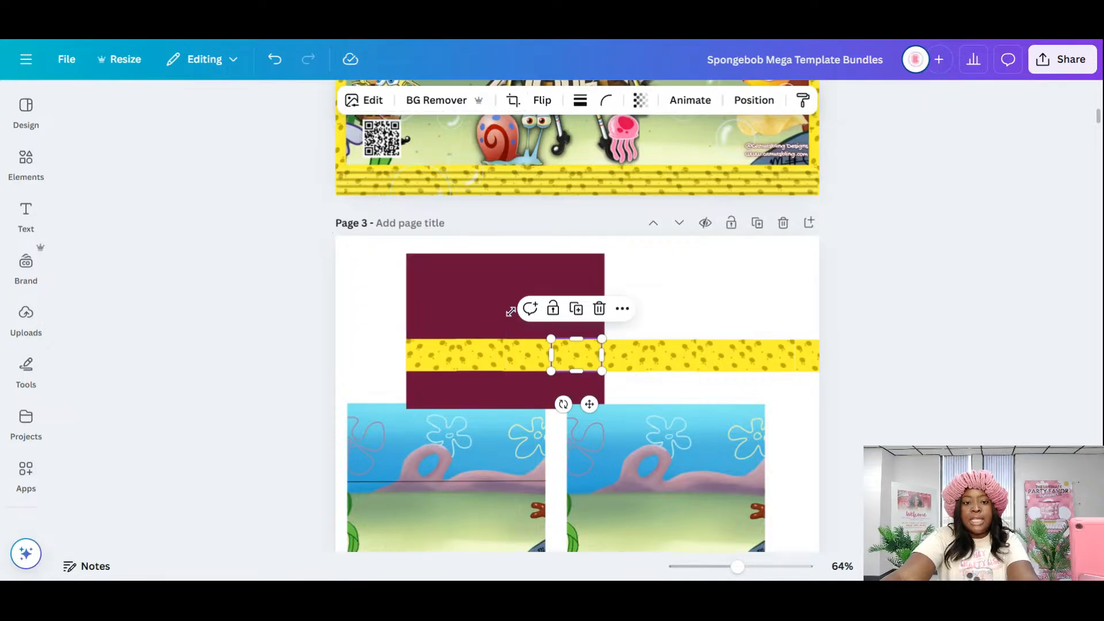
left_click(457, 283)
left_click(667, 282)
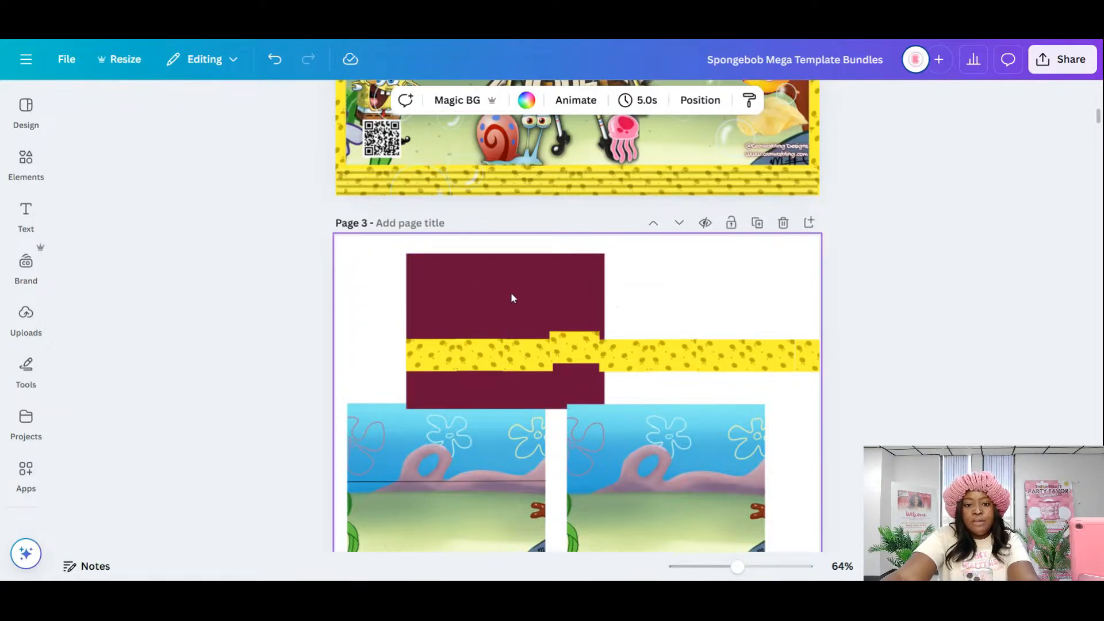
left_click(510, 294)
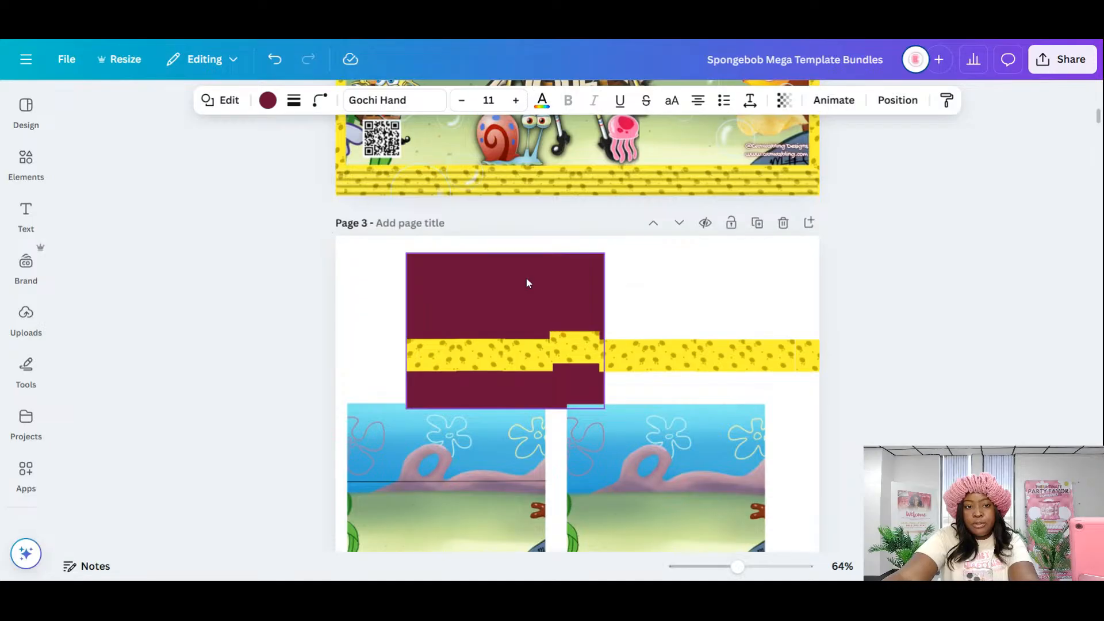
key("Delete")
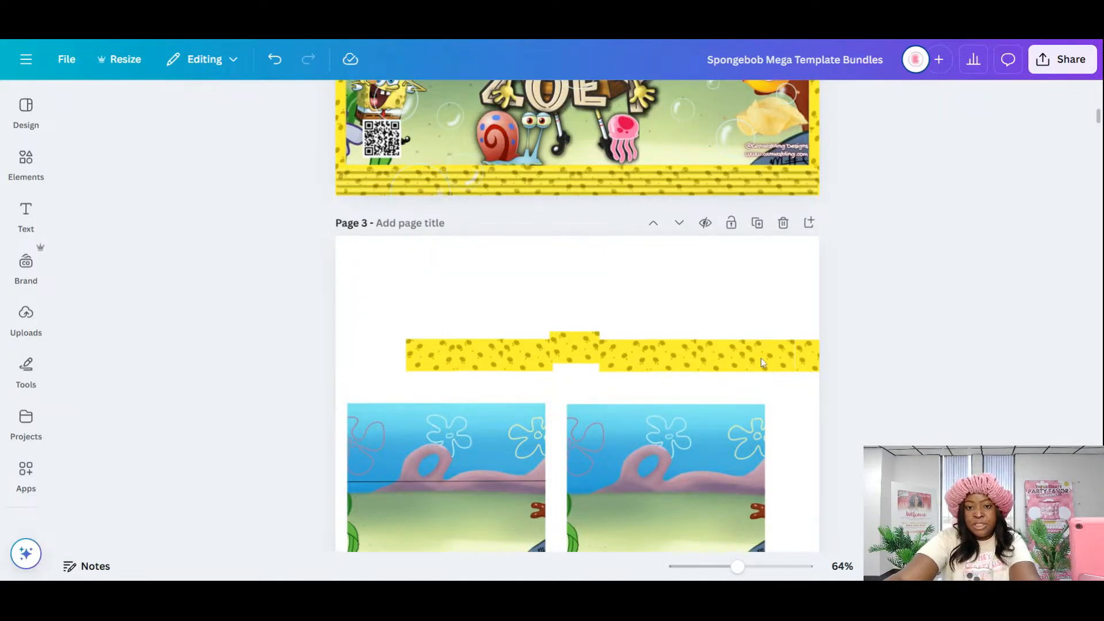
left_click(571, 284)
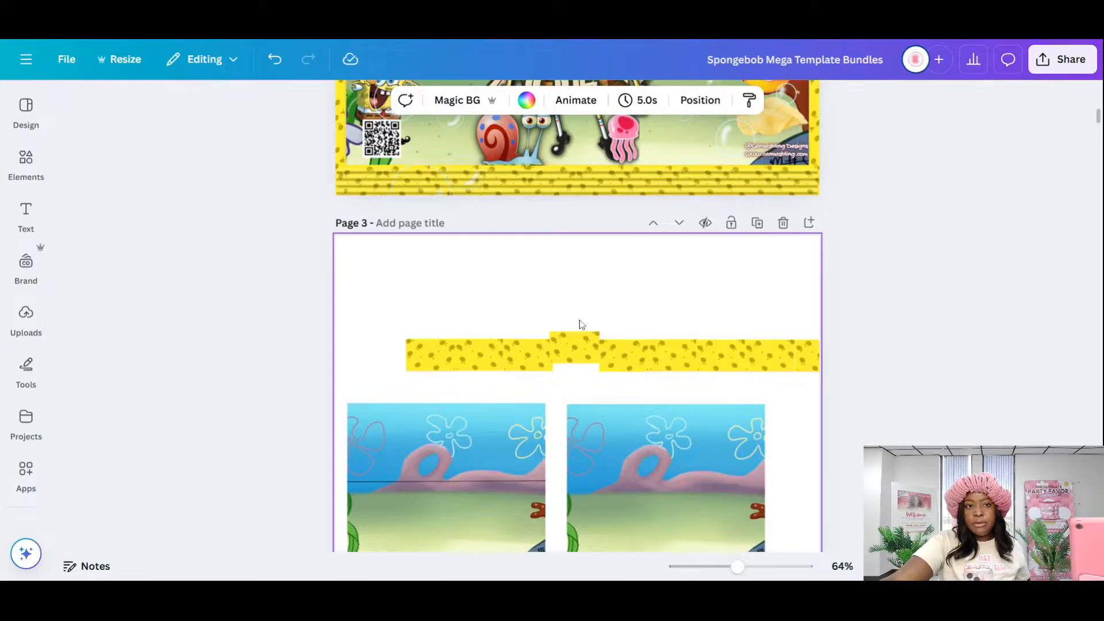
scroll(617, 339, "down", 3)
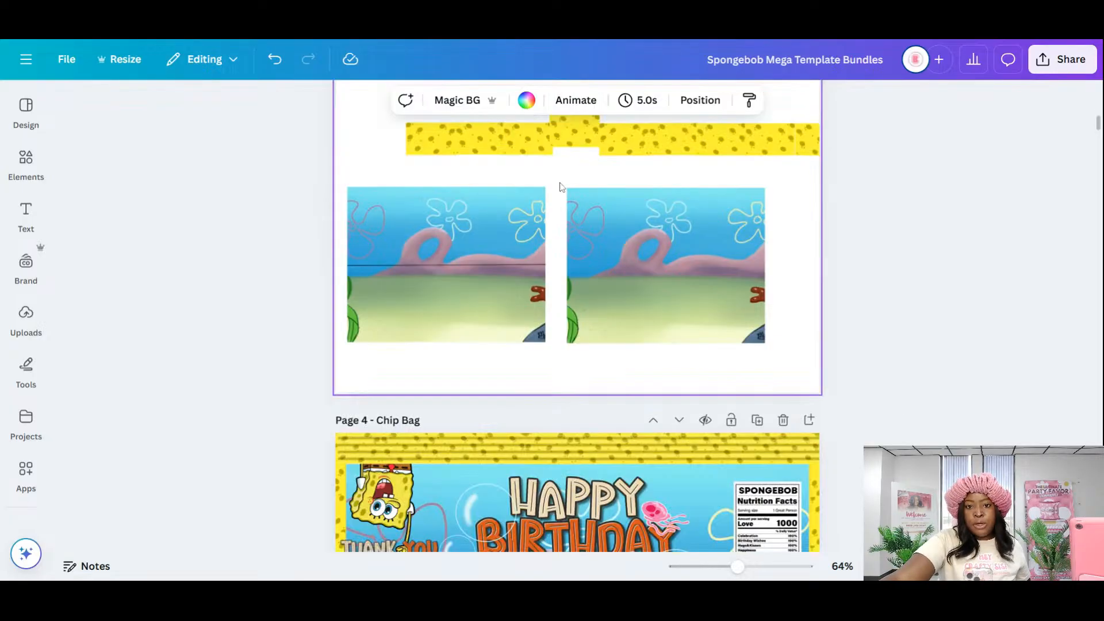
scroll(616, 340, "up", 3)
left_click(623, 355)
double_click(622, 355)
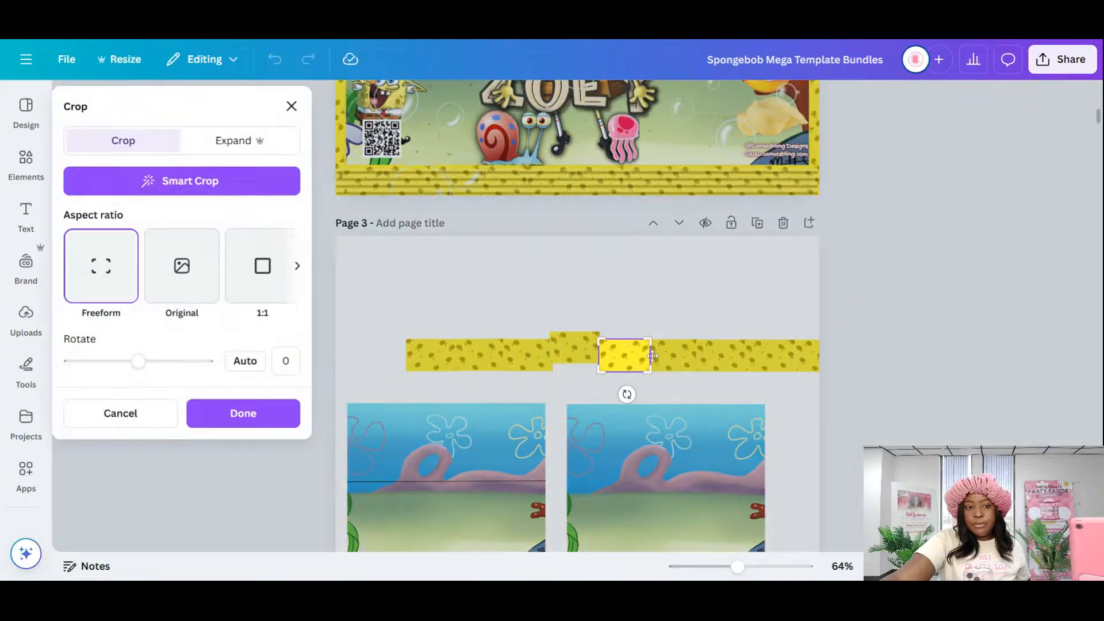
left_click(655, 300)
left_click(548, 297)
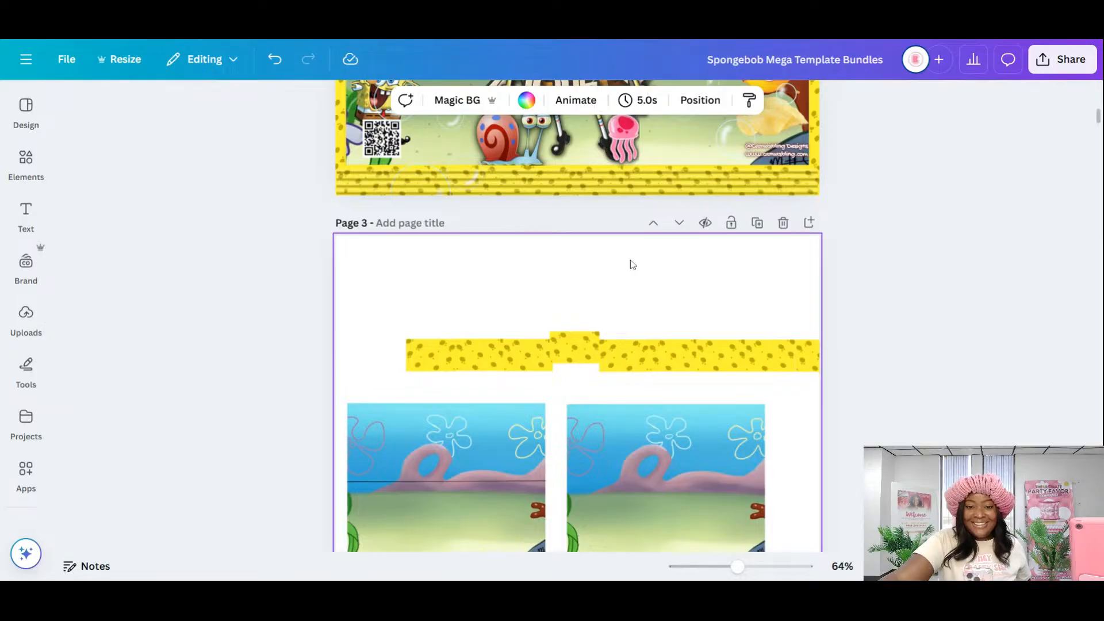
- Delete the surplus yellow sponge tiles from the strip on page 3, keeping only the leftmost one
left_click(509, 350)
key("Delete")
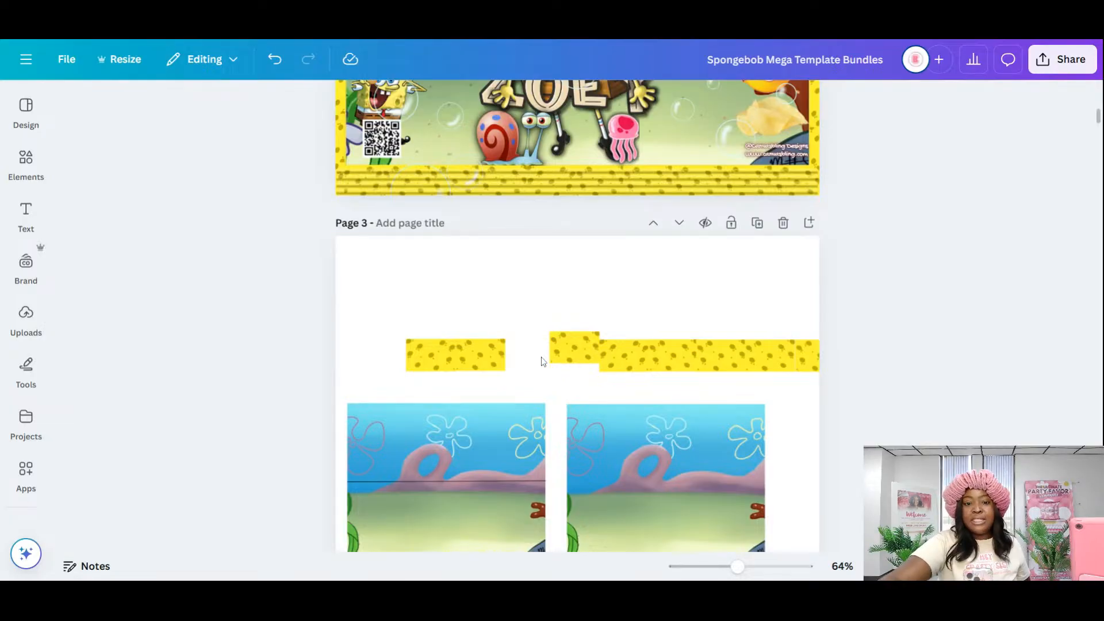
left_click(571, 358)
key("Delete")
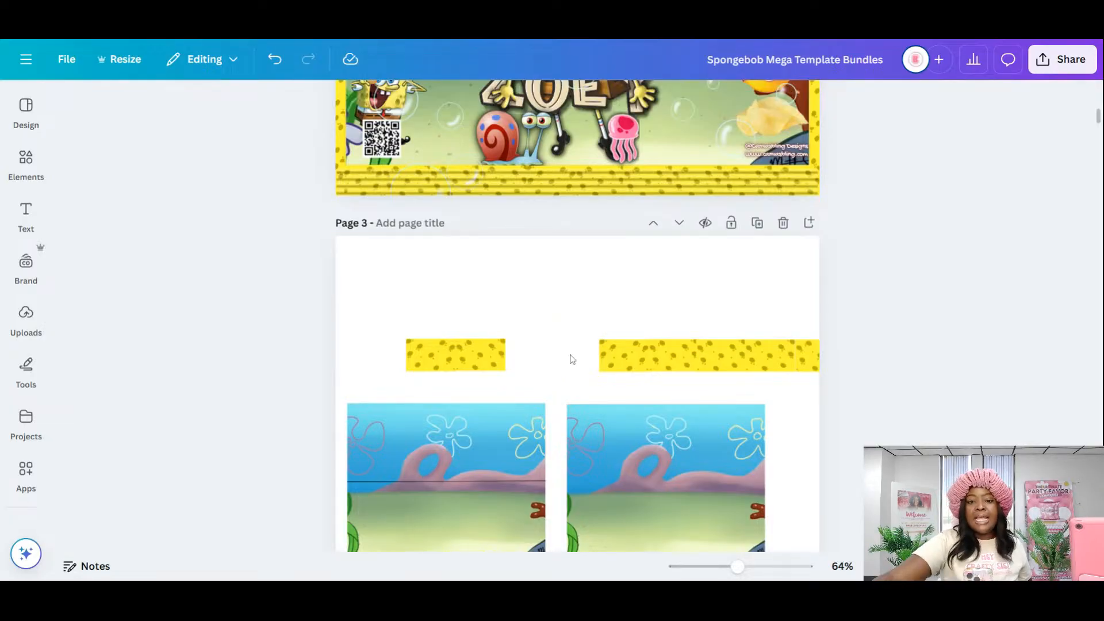
left_click(618, 346)
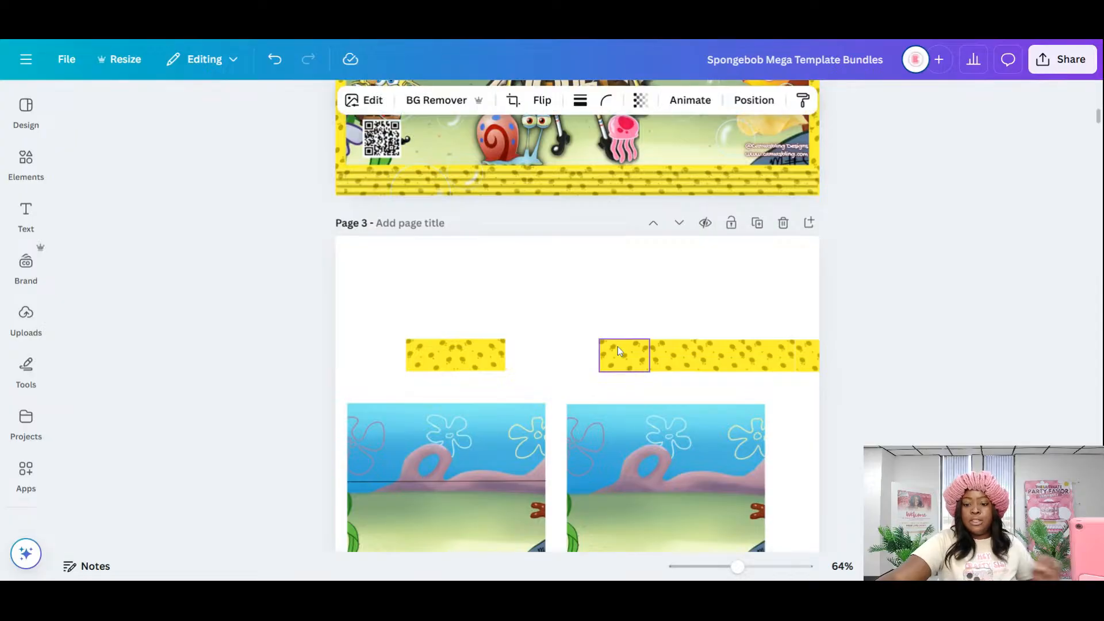
key("Delete")
left_click(696, 368)
key("Delete")
left_click(739, 358)
key("Delete")
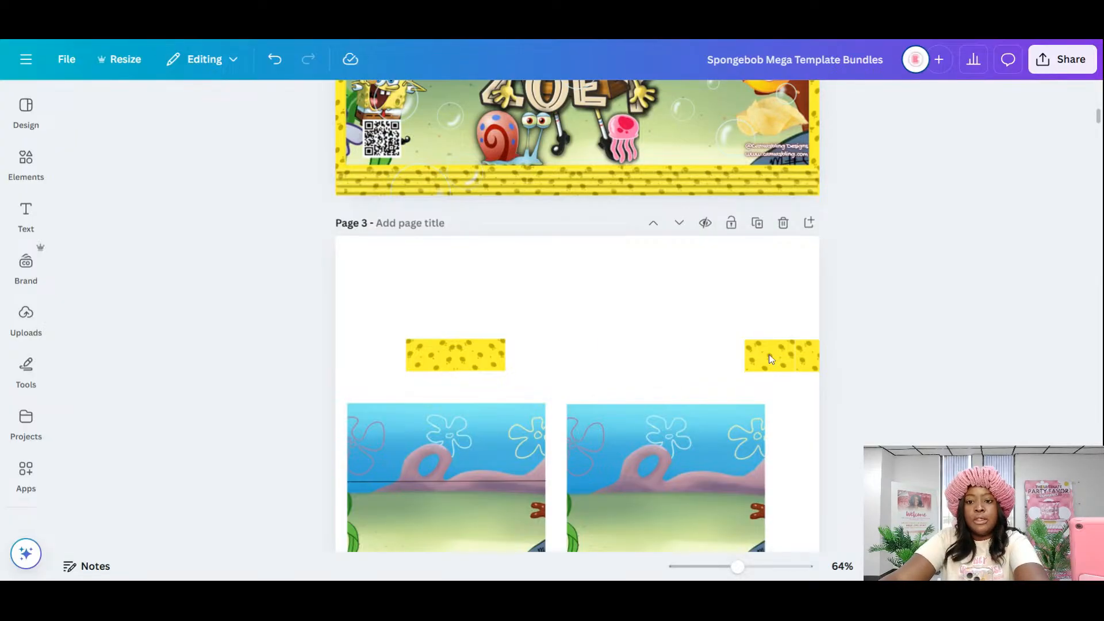
left_click(768, 355)
key("Delete")
left_click(805, 355)
key("Delete")
left_click(477, 371)
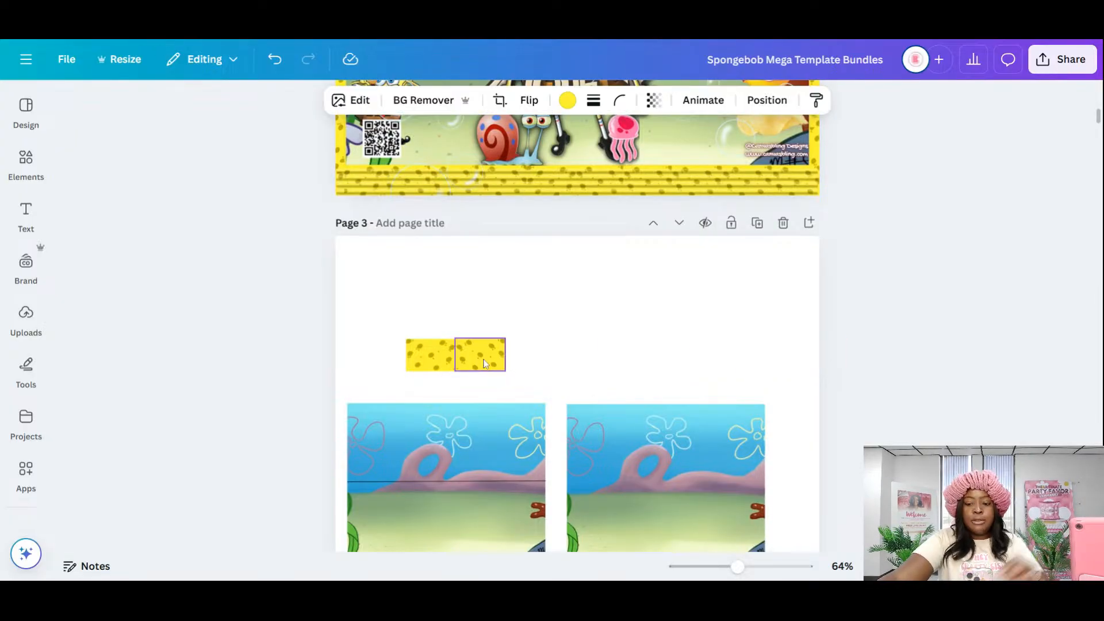
key("Delete")
left_click(437, 356)
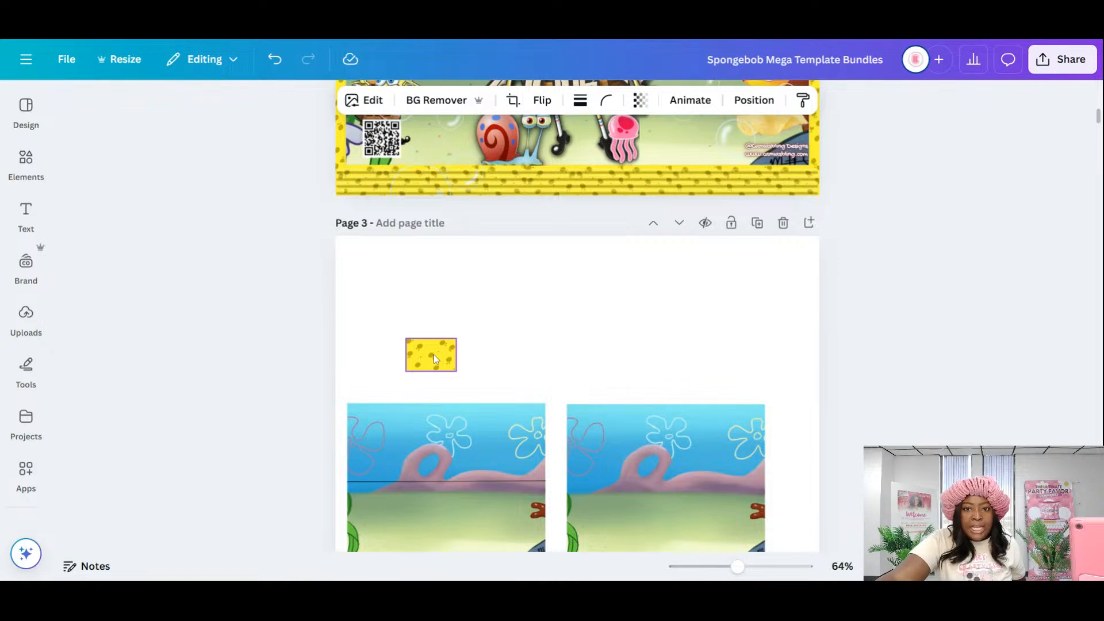
left_click(513, 100)
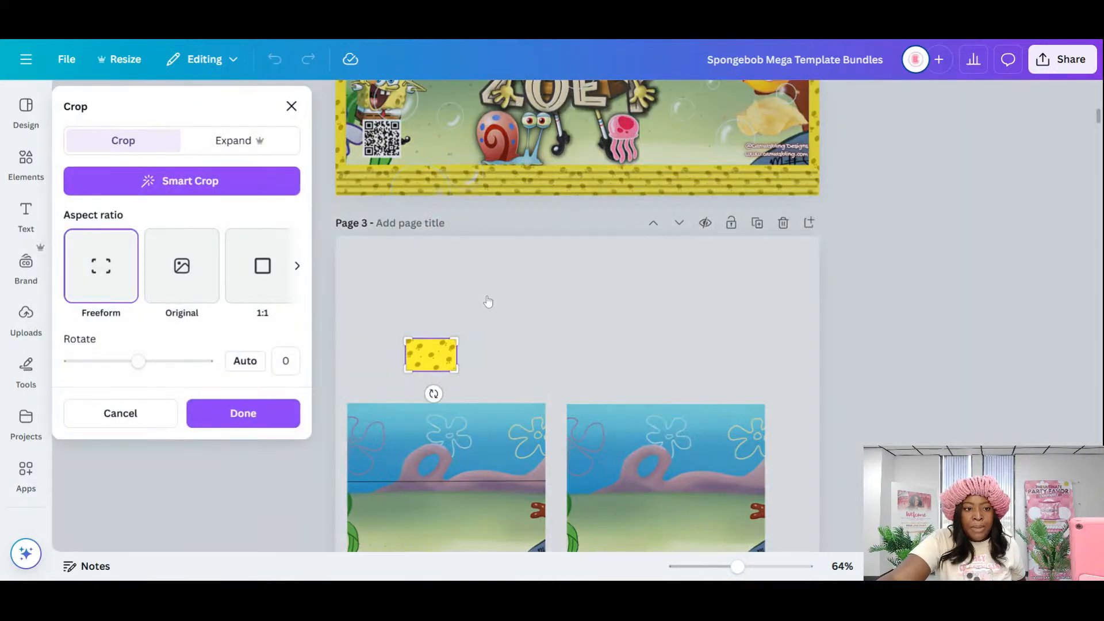
left_click(193, 414)
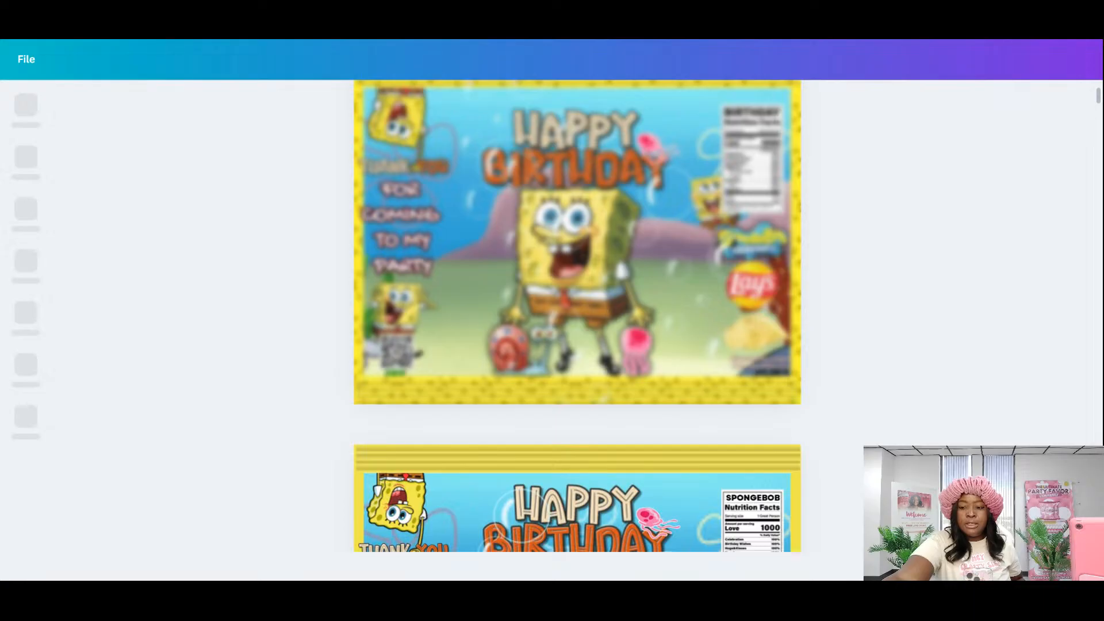
- Enlarge the remaining sponge tile on page 3 into a wide rectangle above the two underwater frames
scroll(649, 222, "down", 8)
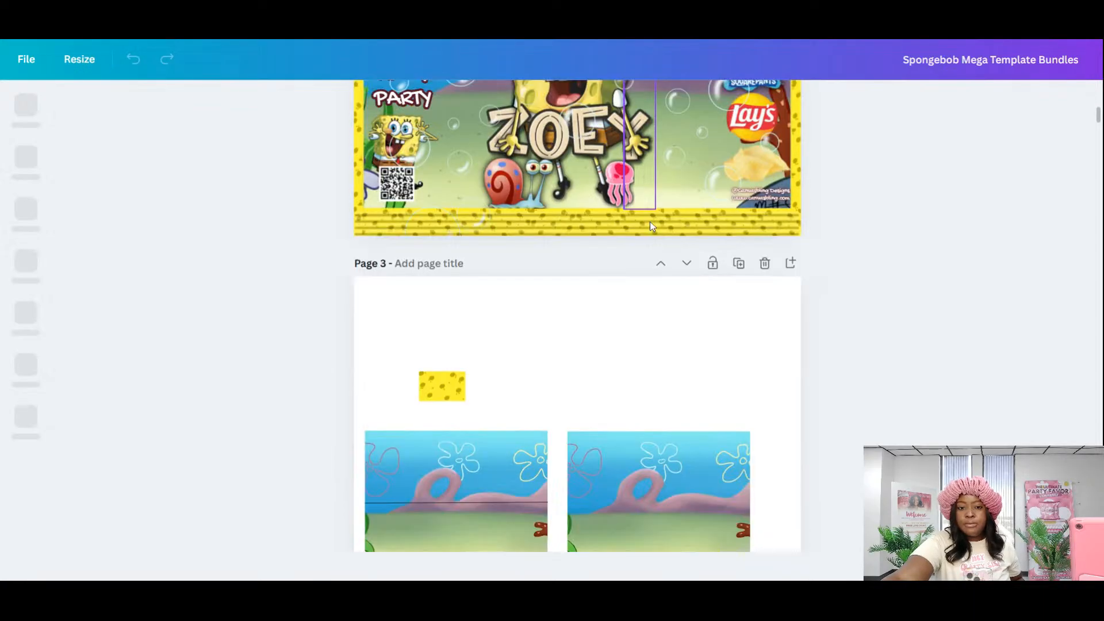
scroll(650, 223, "down", 3)
left_click(444, 256)
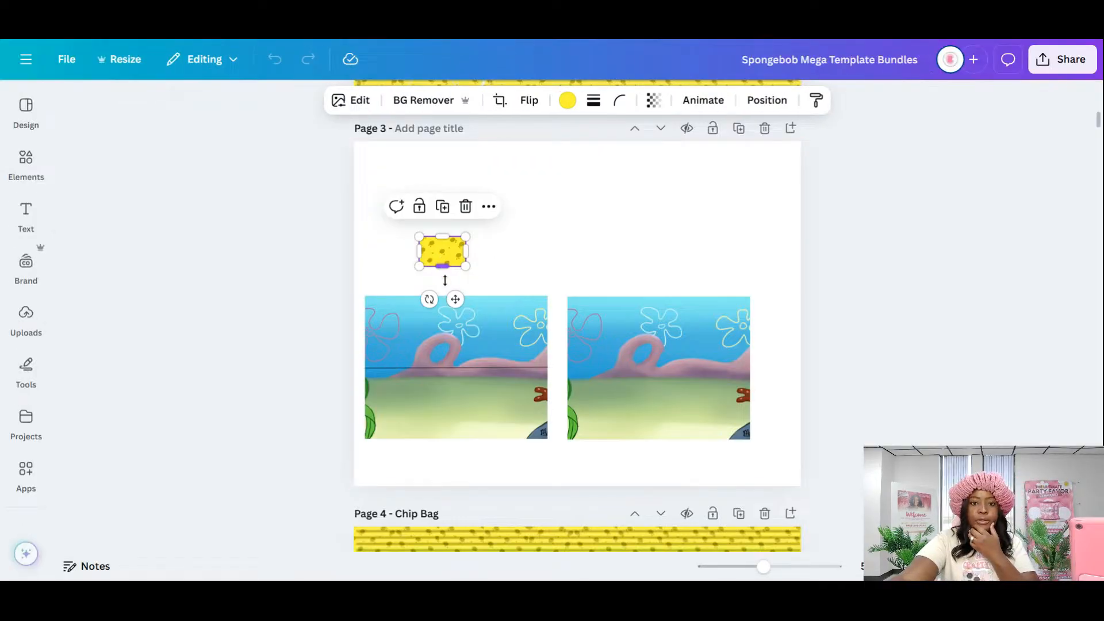
mouse_move(442, 266)
left_mouse_down()
mouse_move(443, 288)
mouse_move(443, 277)
left_mouse_up()
left_click_drag(537, 250, 647, 256)
mouse_move(532, 179)
left_mouse_down()
mouse_move(530, 165)
mouse_move(529, 175)
left_mouse_up()
- Replace the underwater image in page 3's left frame with the enlarged yellow sponge image
scroll(578, 213, "down", 2)
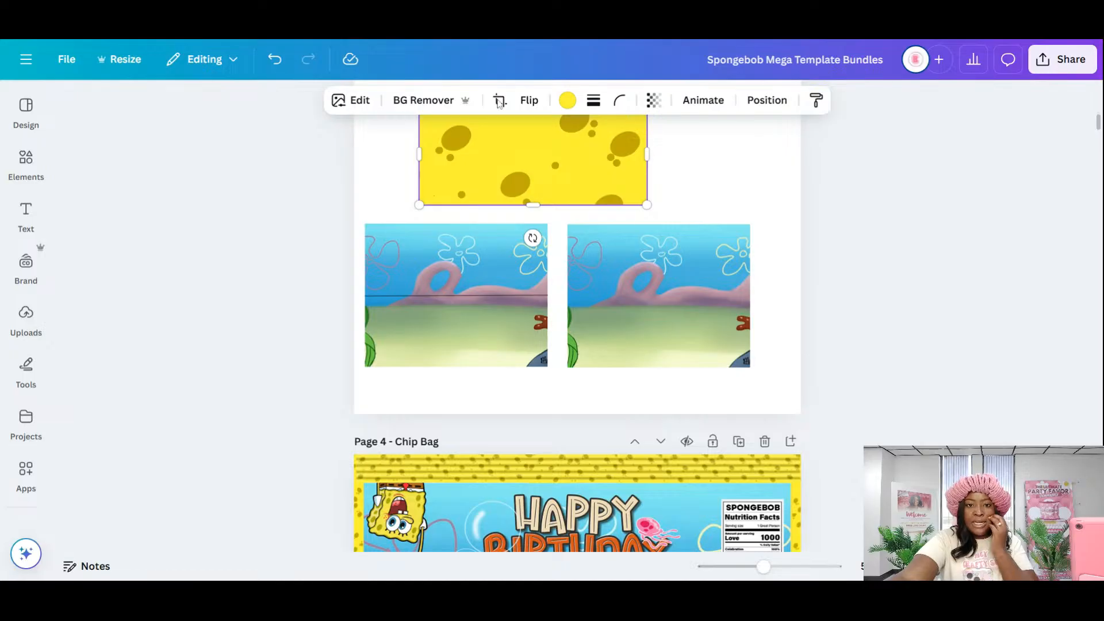
scroll(603, 299, "up", 10)
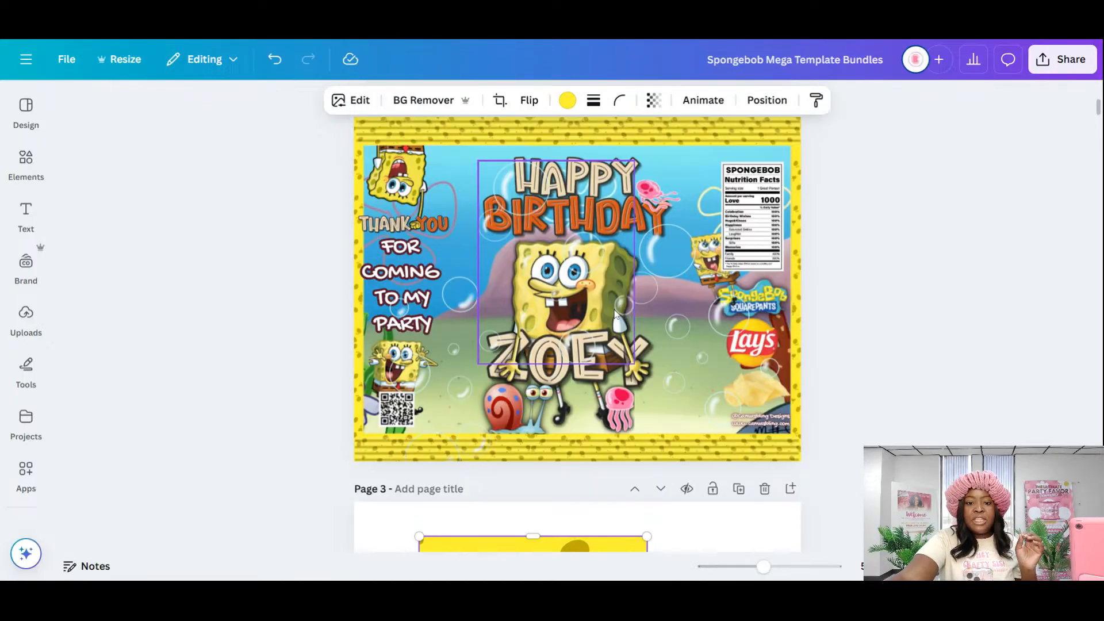
scroll(595, 437, "down", 4)
scroll(595, 440, "down", 2)
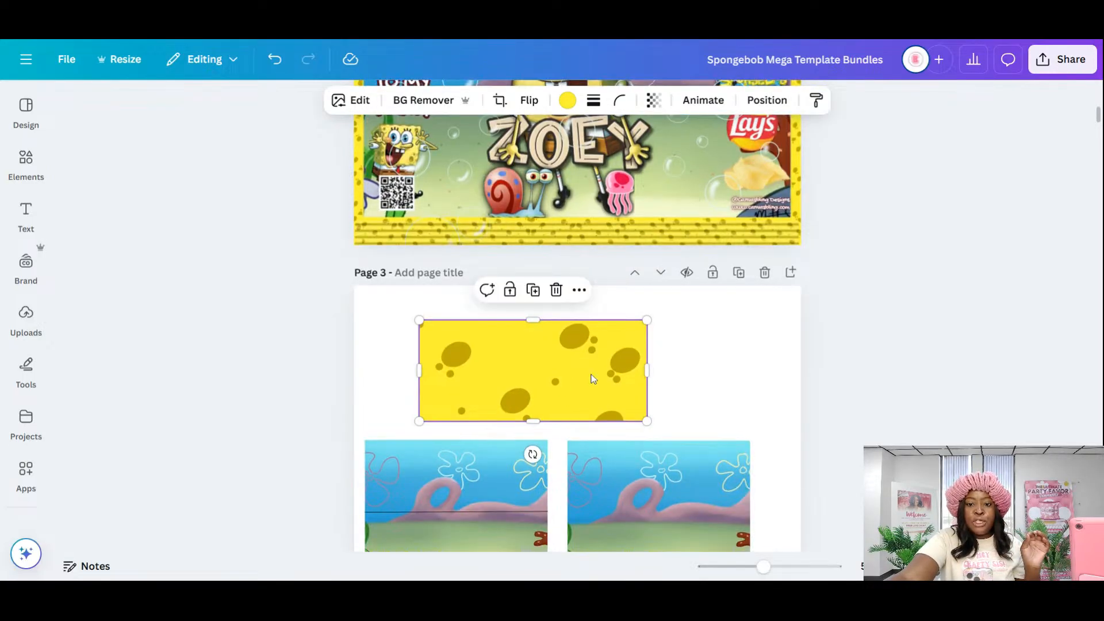
scroll(592, 377, "down", 2)
left_click_drag(522, 310, 436, 422)
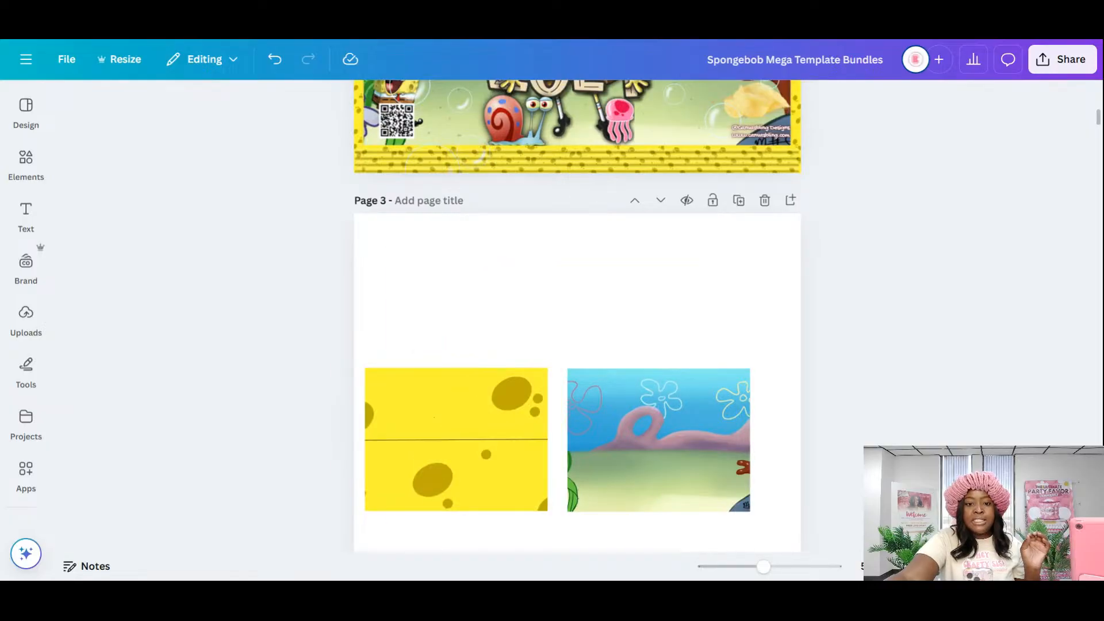
scroll(547, 498, "down", 1)
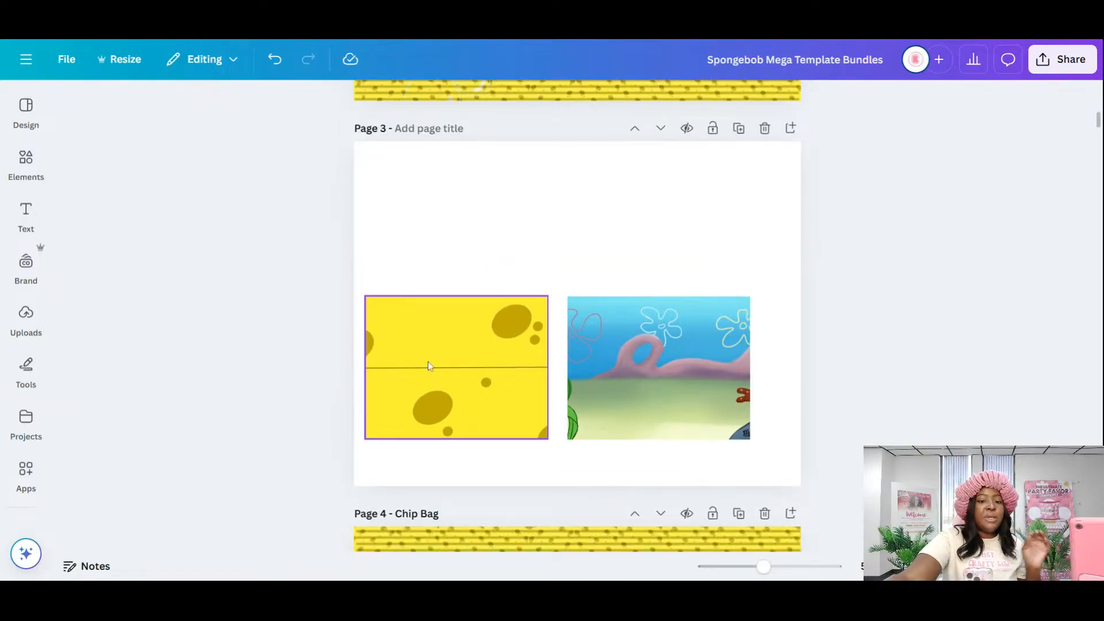
scroll(74, 115, "up", 2)
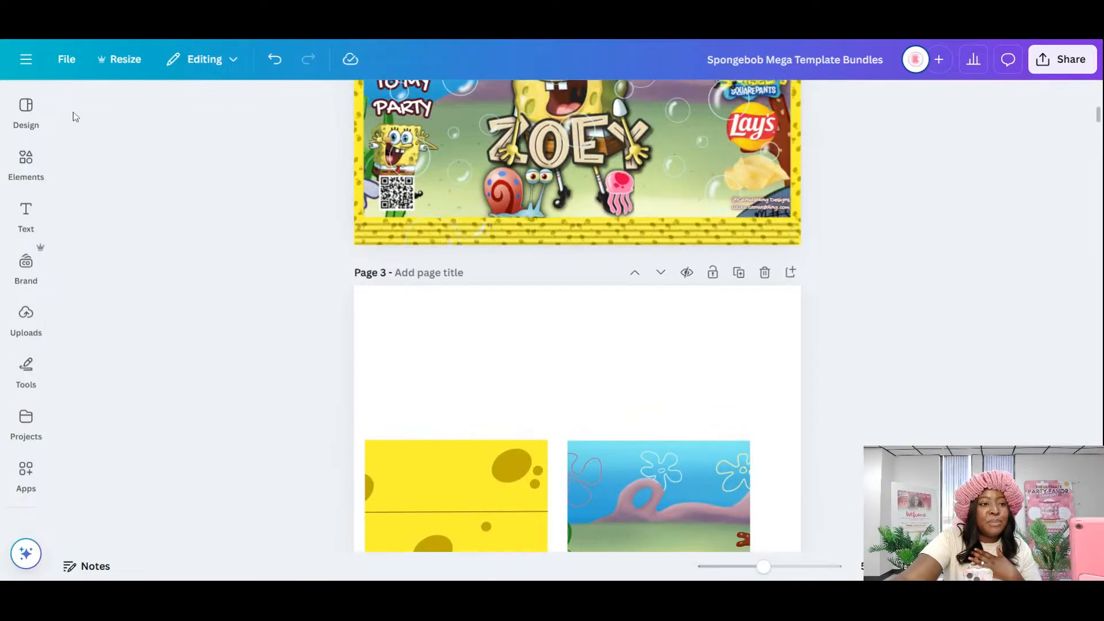
- Search the elements library for "SPONGE BACKGROUND"
left_click(26, 161)
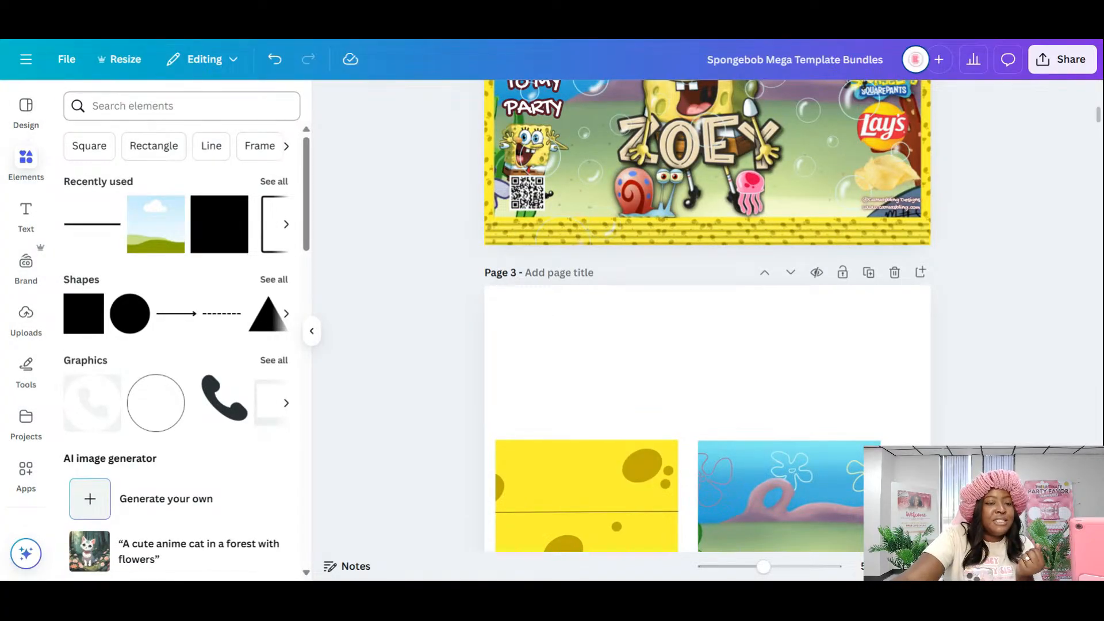
left_click(182, 106)
type("SP")
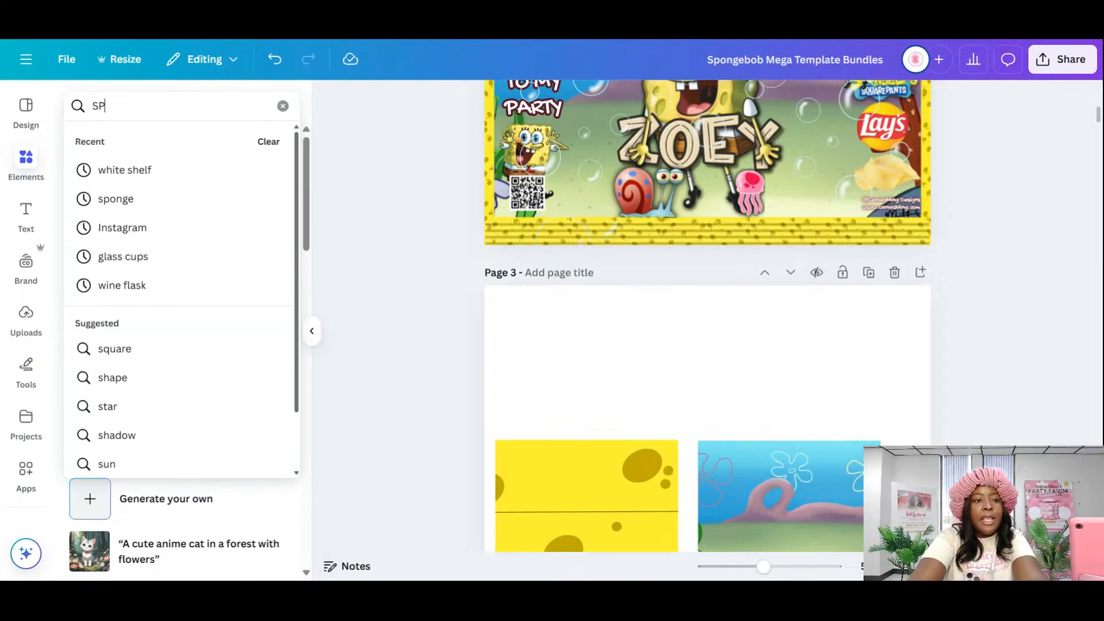
type("ONGE B")
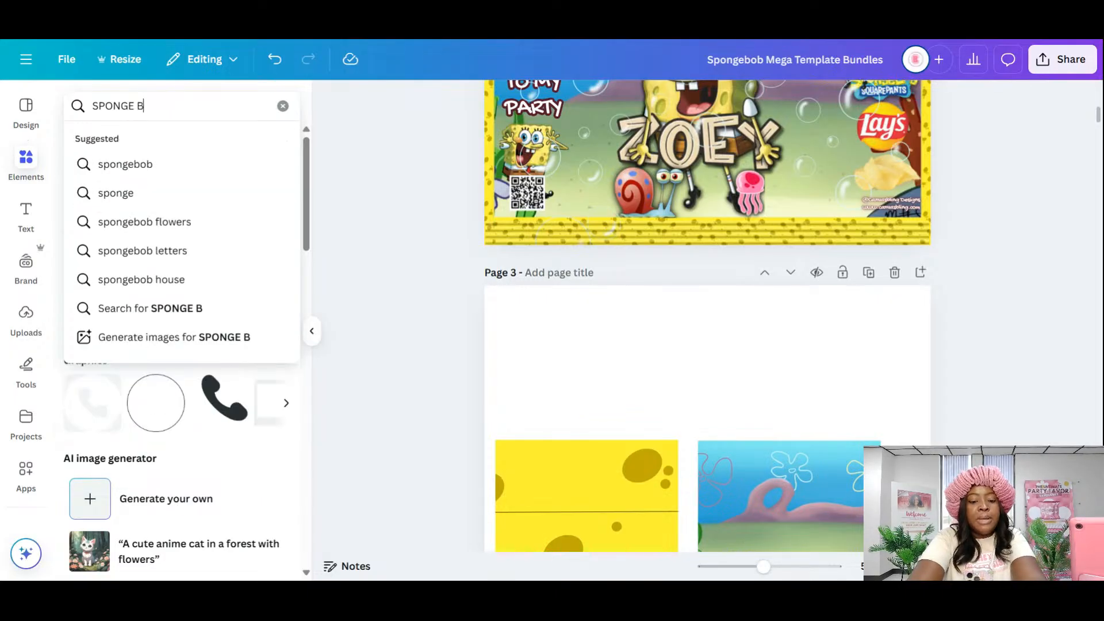
type("ACKGROUND")
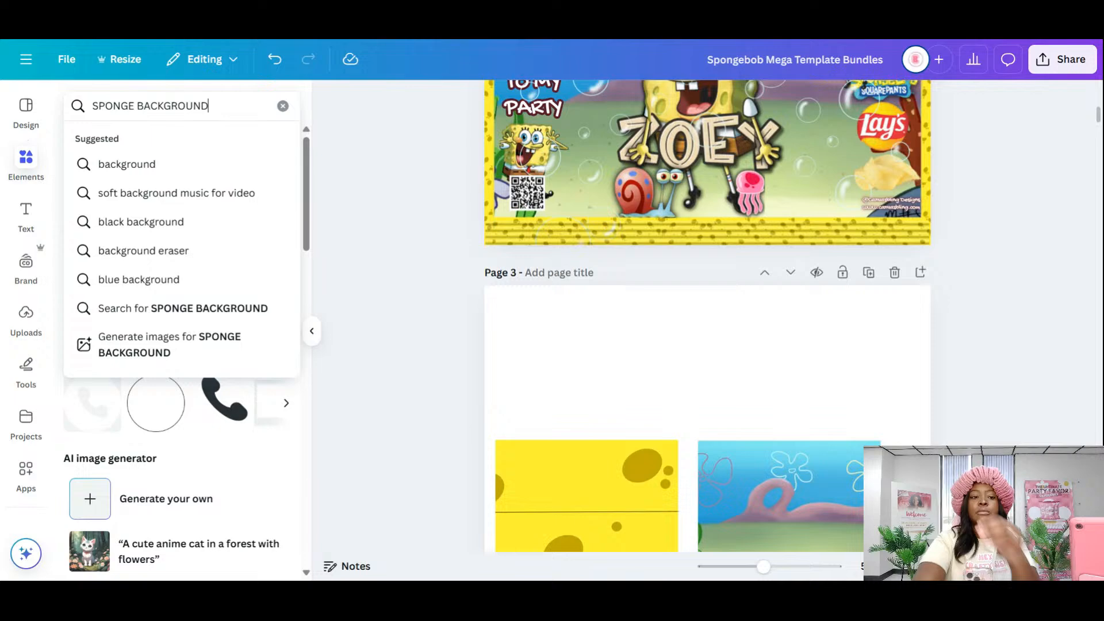
key("Return")
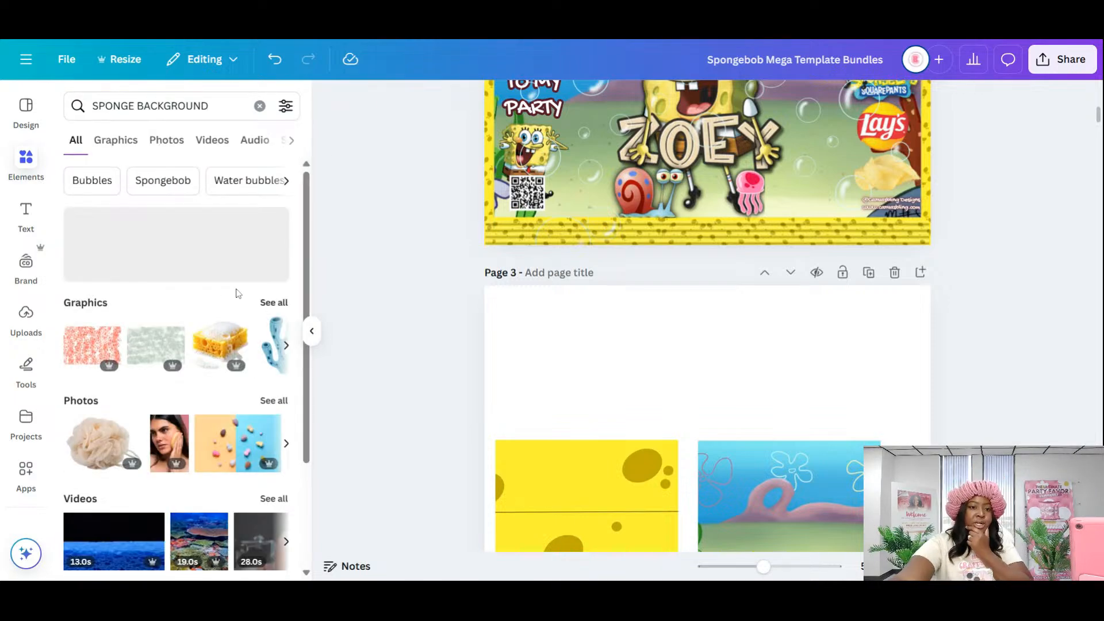
- Show all graphics results and browse them for a suitable sponge-textured background
scroll(239, 322, "down", 3)
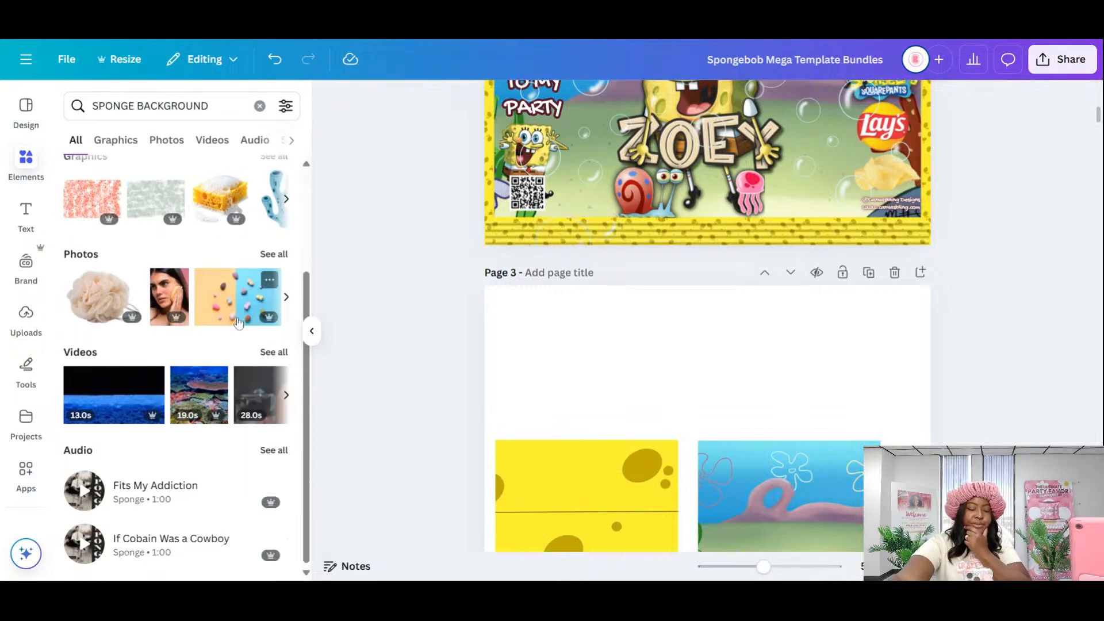
scroll(238, 322, "up", 5)
left_click(272, 299)
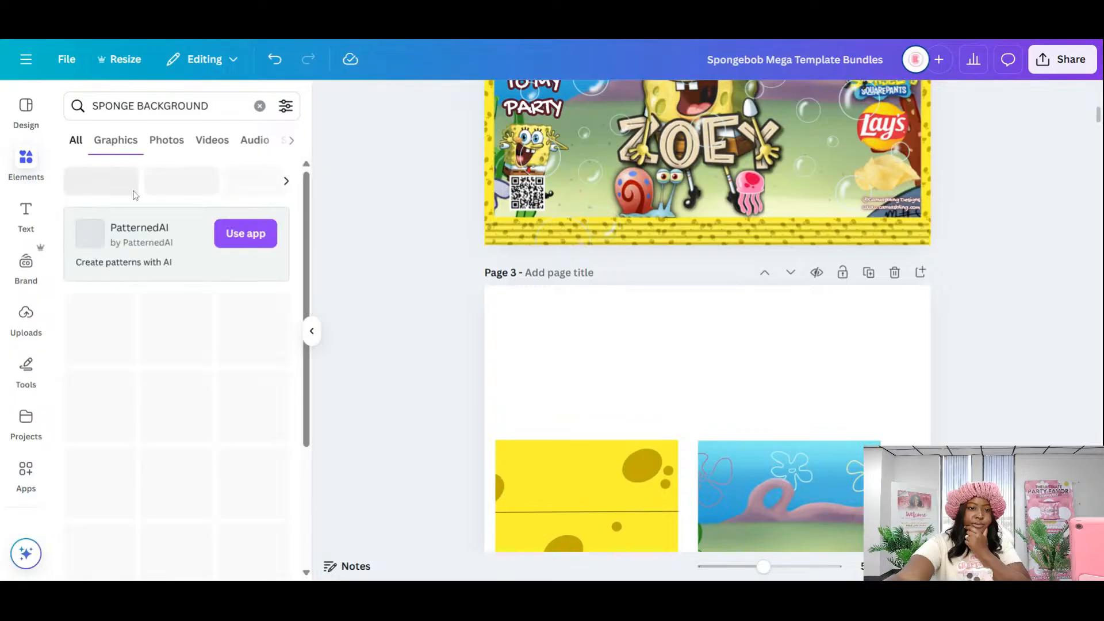
scroll(141, 258, "down", 5)
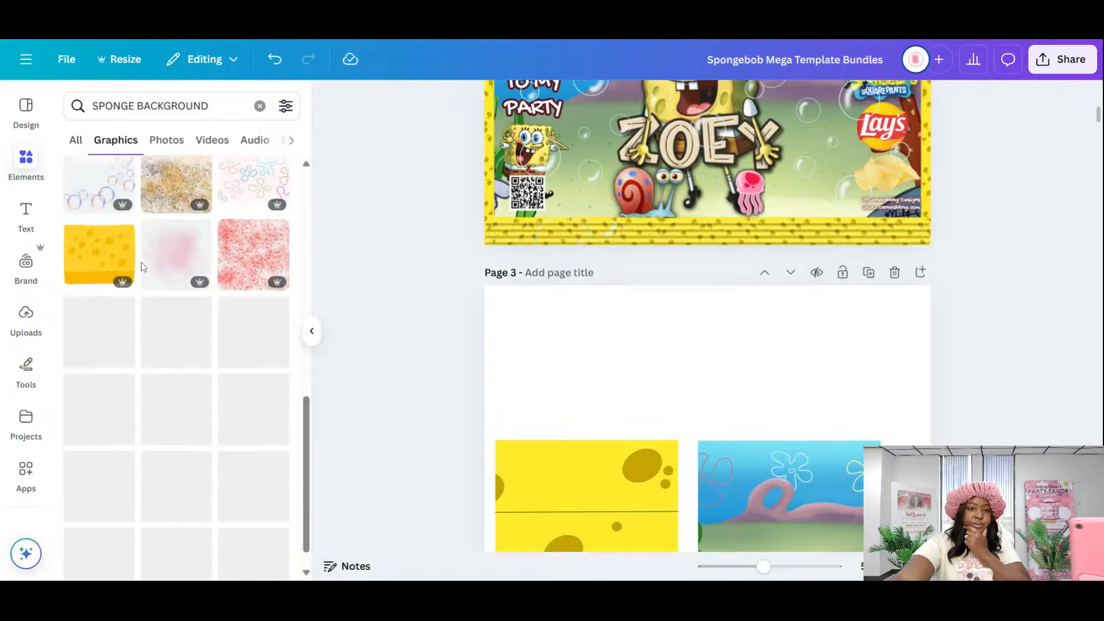
scroll(142, 268, "down", 3)
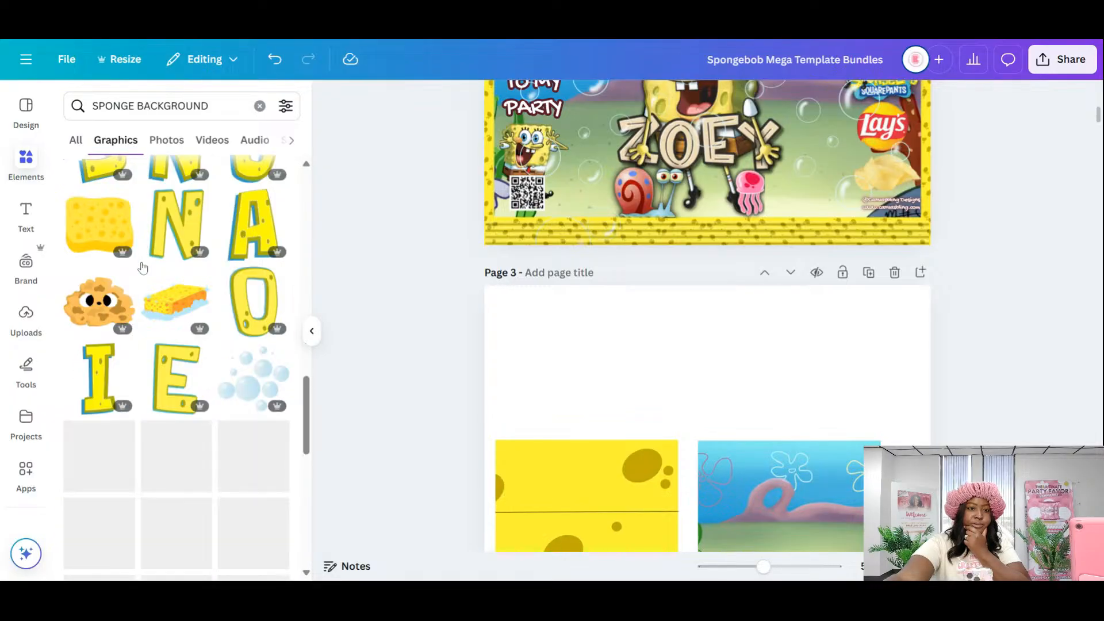
scroll(143, 270, "down", 3)
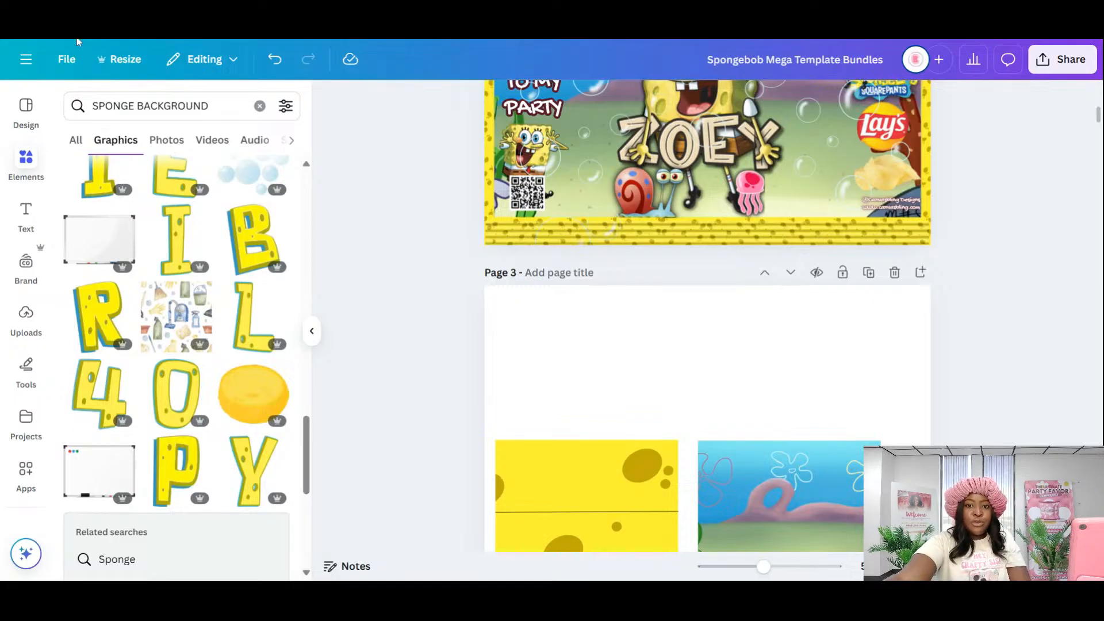
- Browse the "SPONGE BACKGROUND" graphics results for a sponge texture that suits the border
scroll(197, 288, "down", 5)
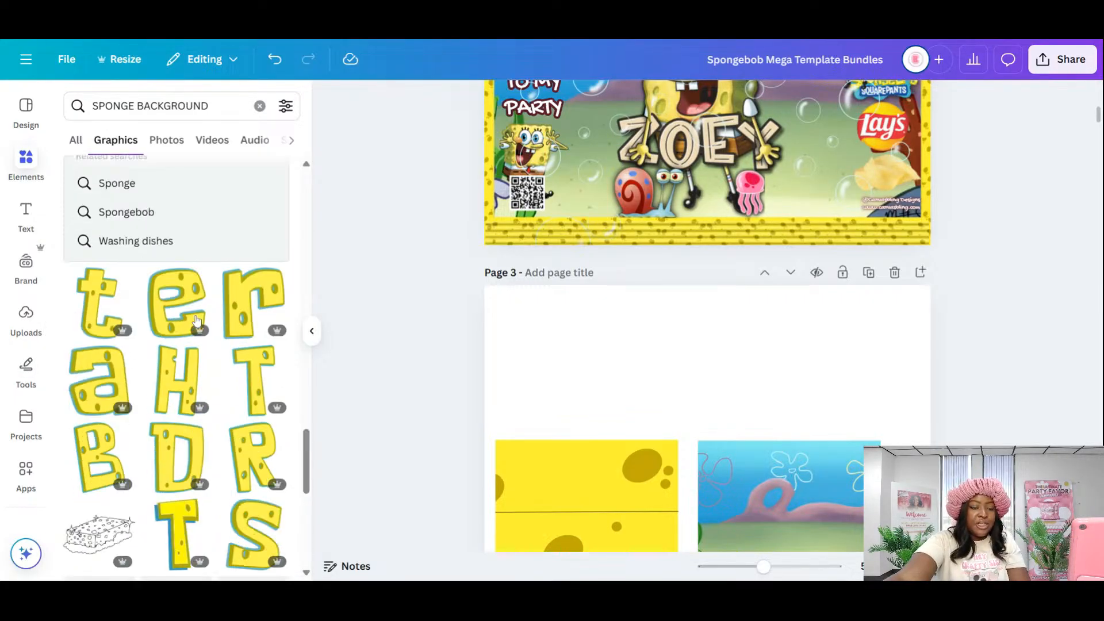
scroll(197, 321, "down", 5)
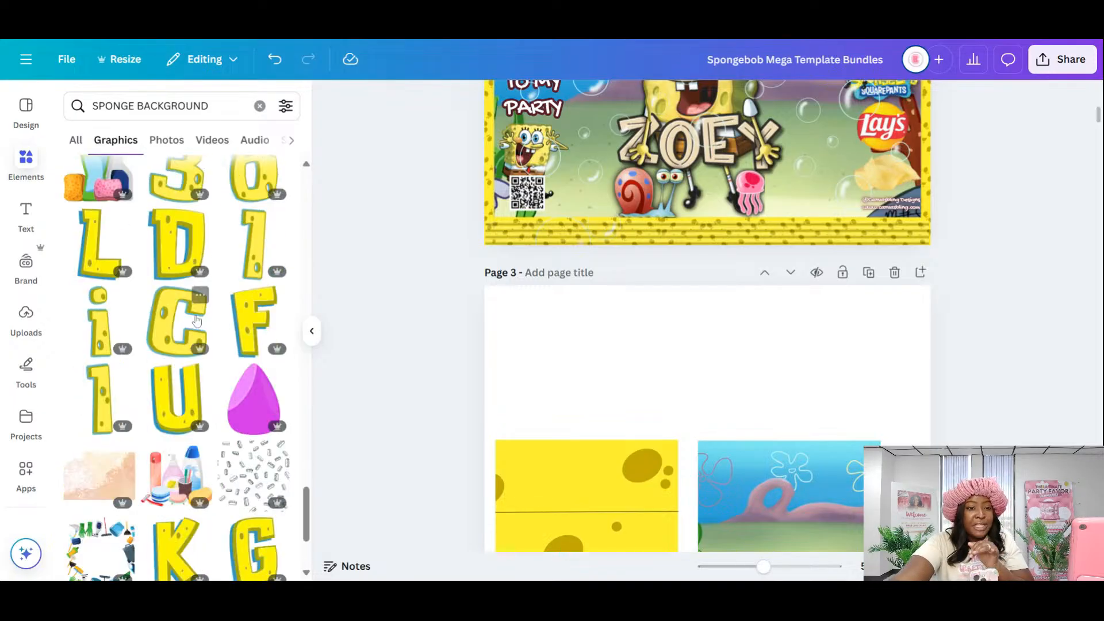
scroll(196, 320, "down", 5)
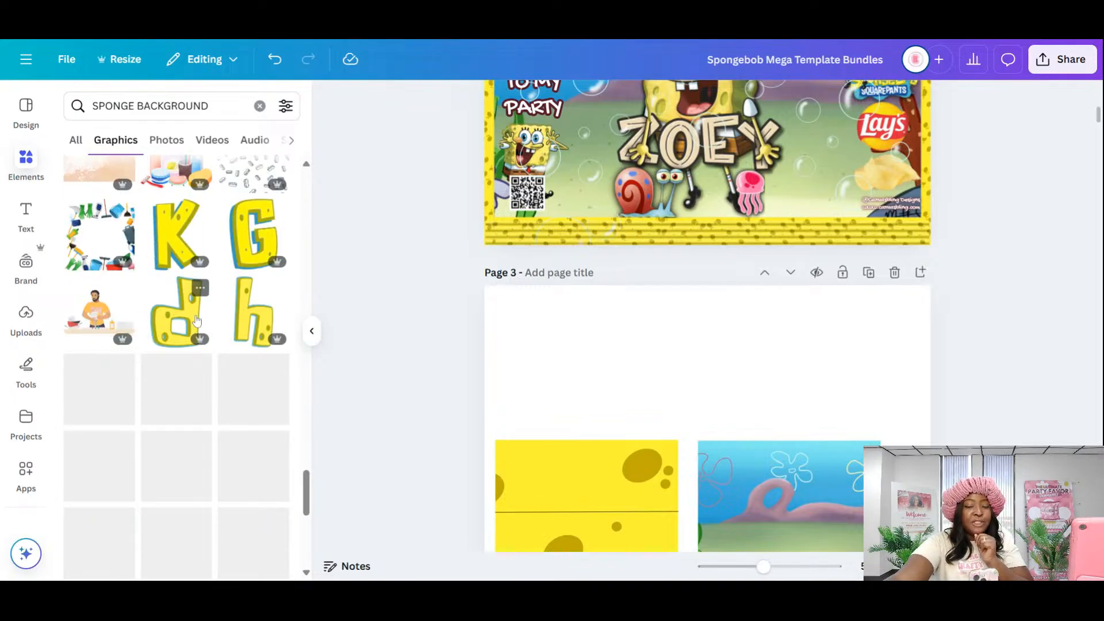
scroll(197, 320, "down", 8)
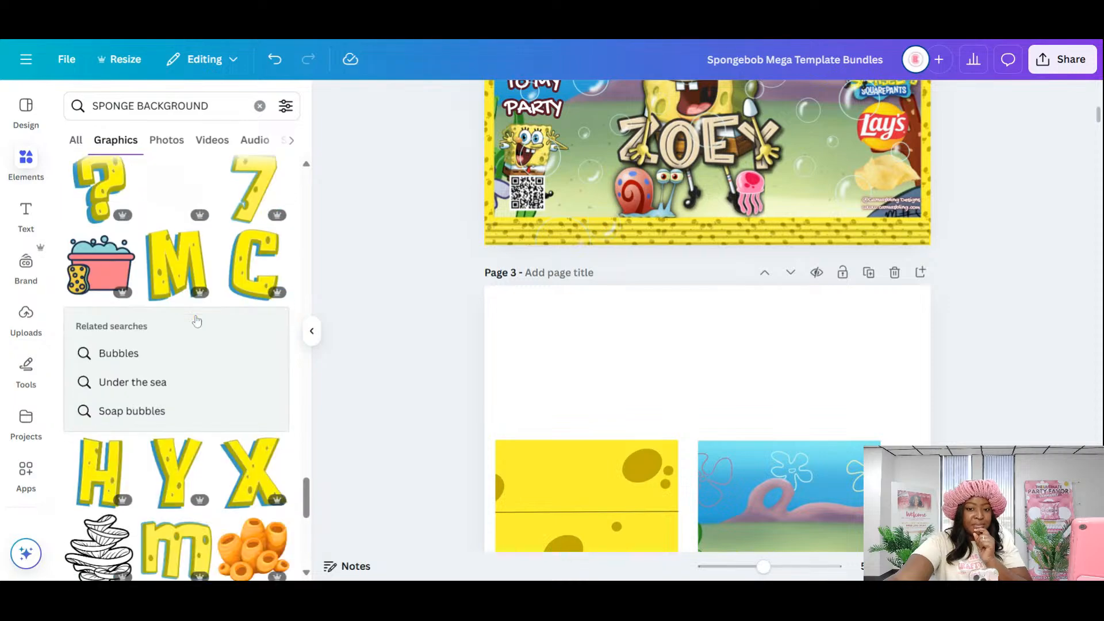
scroll(197, 320, "down", 5)
scroll(196, 321, "down", 10)
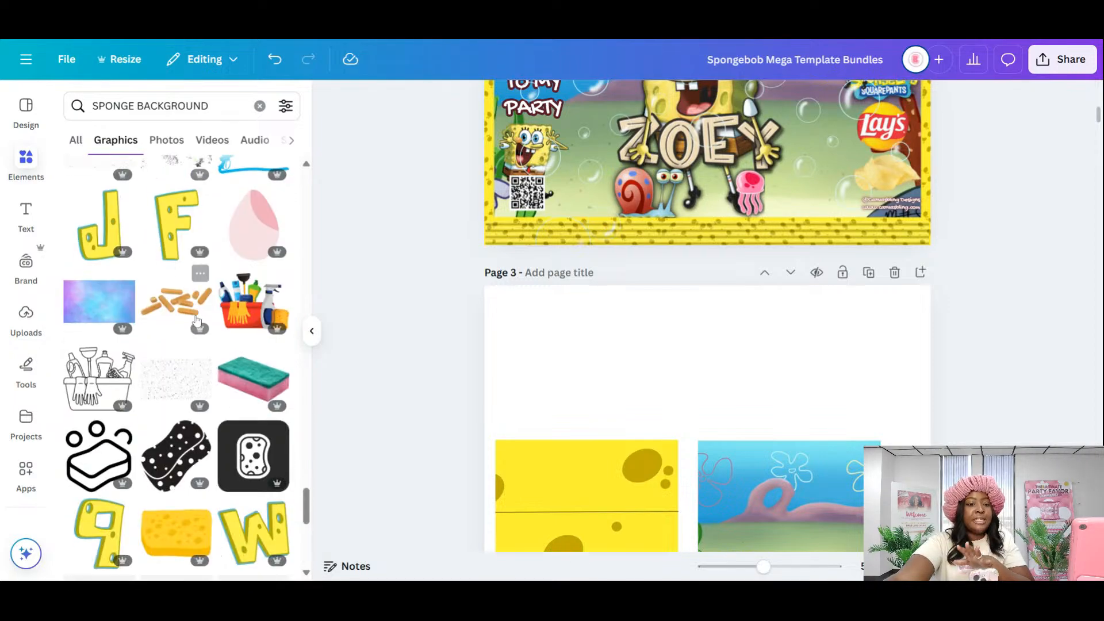
scroll(196, 320, "down", 8)
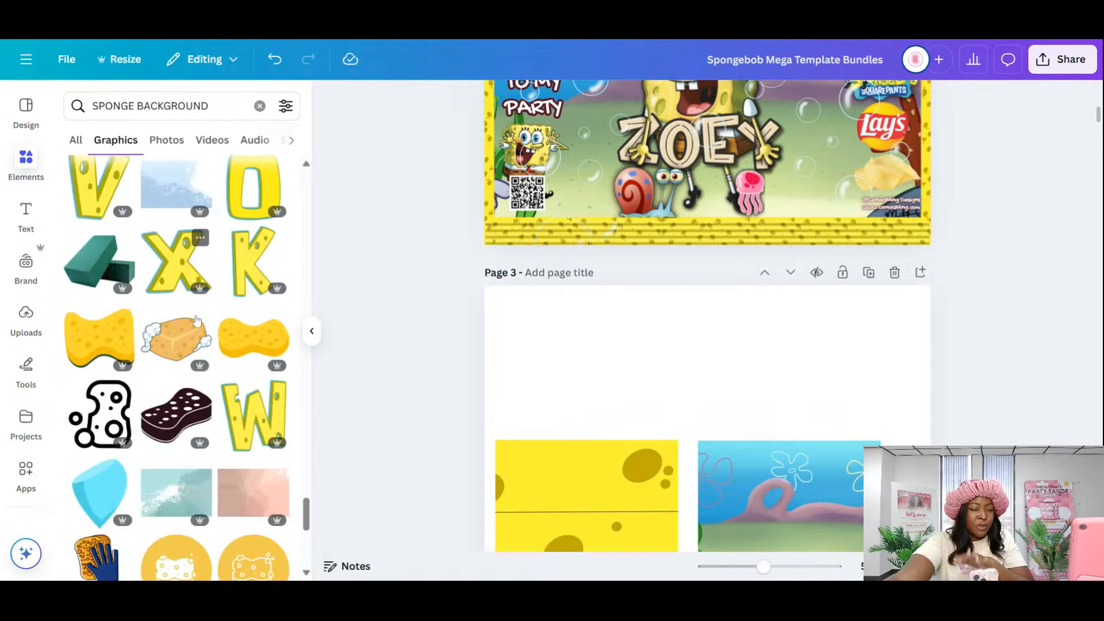
scroll(196, 318, "down", 8)
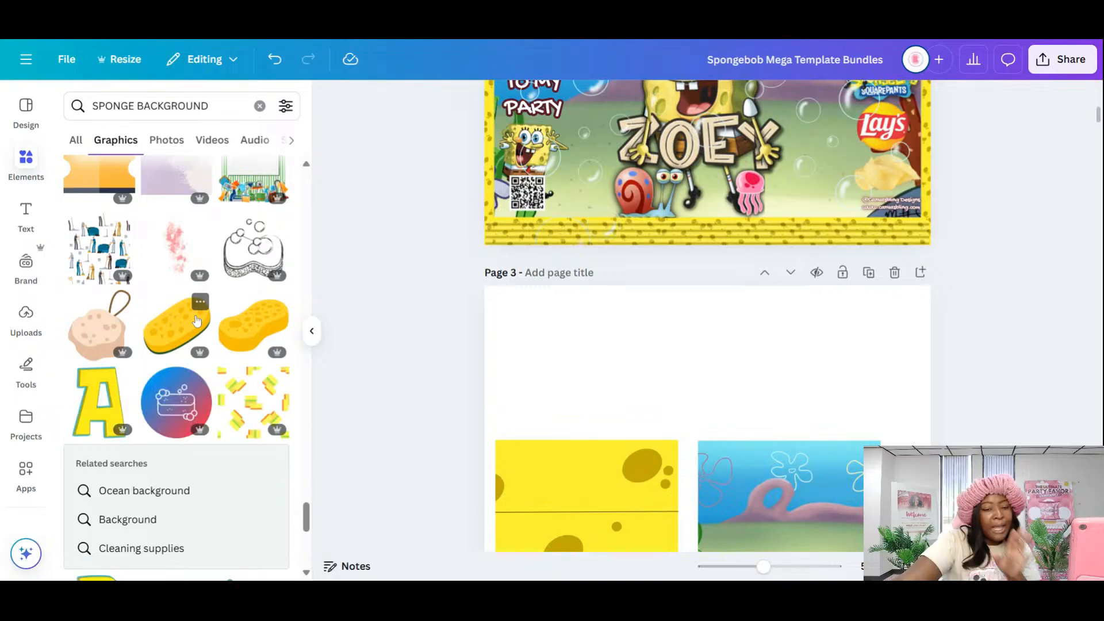
scroll(196, 321, "down", 9)
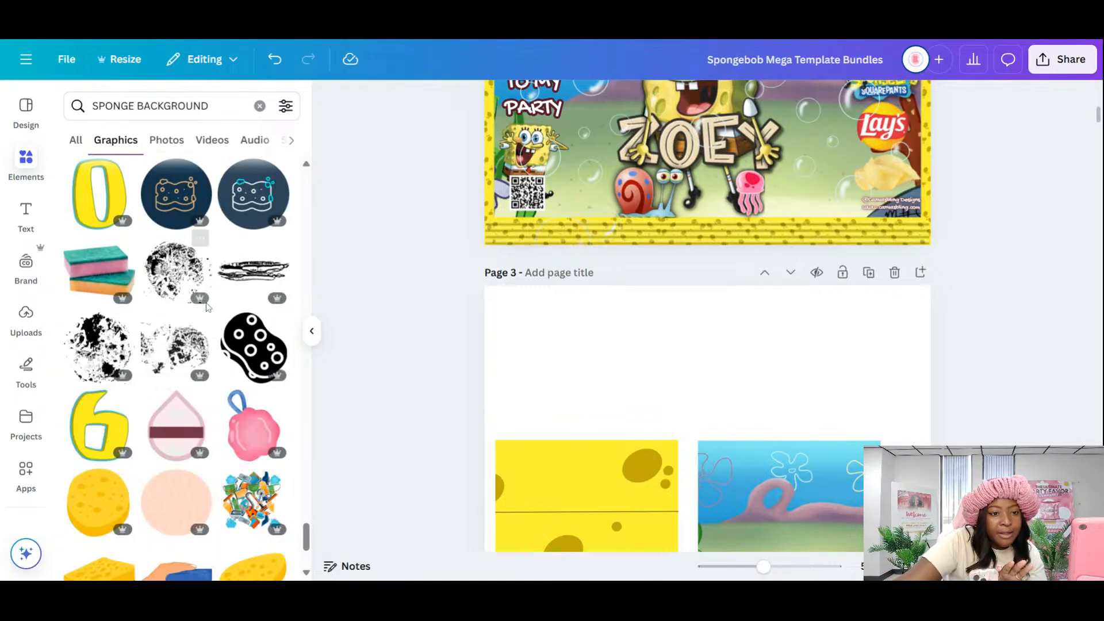
scroll(206, 309, "down", 1)
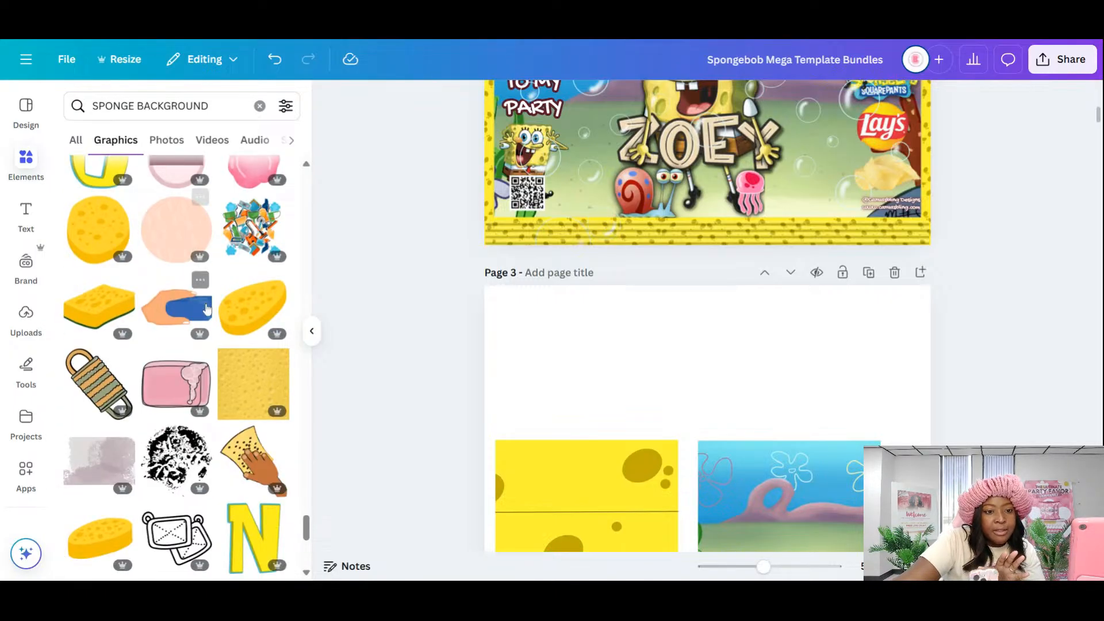
- Try the square yellow sponge-texture graphic on page 3 and remove it
left_click(230, 379)
scroll(236, 340, "down", 6)
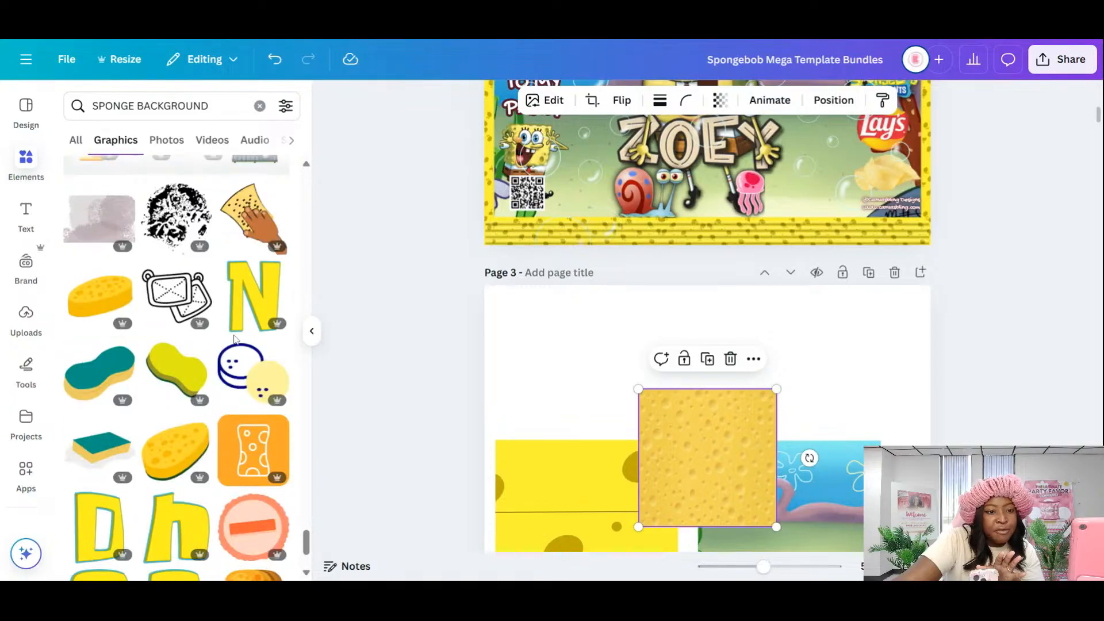
scroll(235, 340, "down", 6)
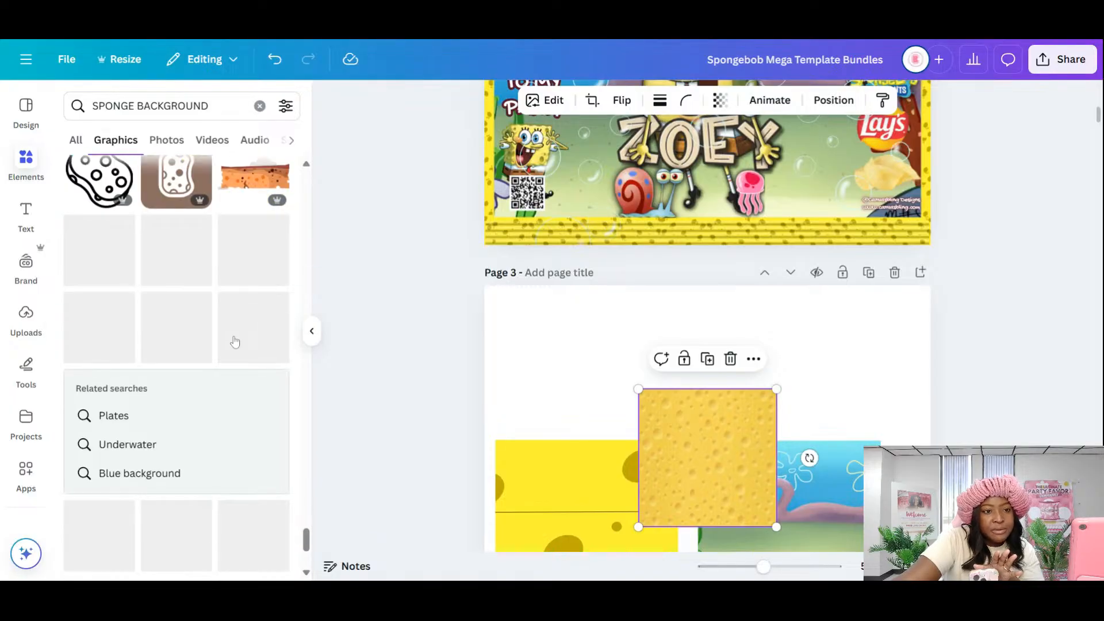
scroll(234, 341, "down", 10)
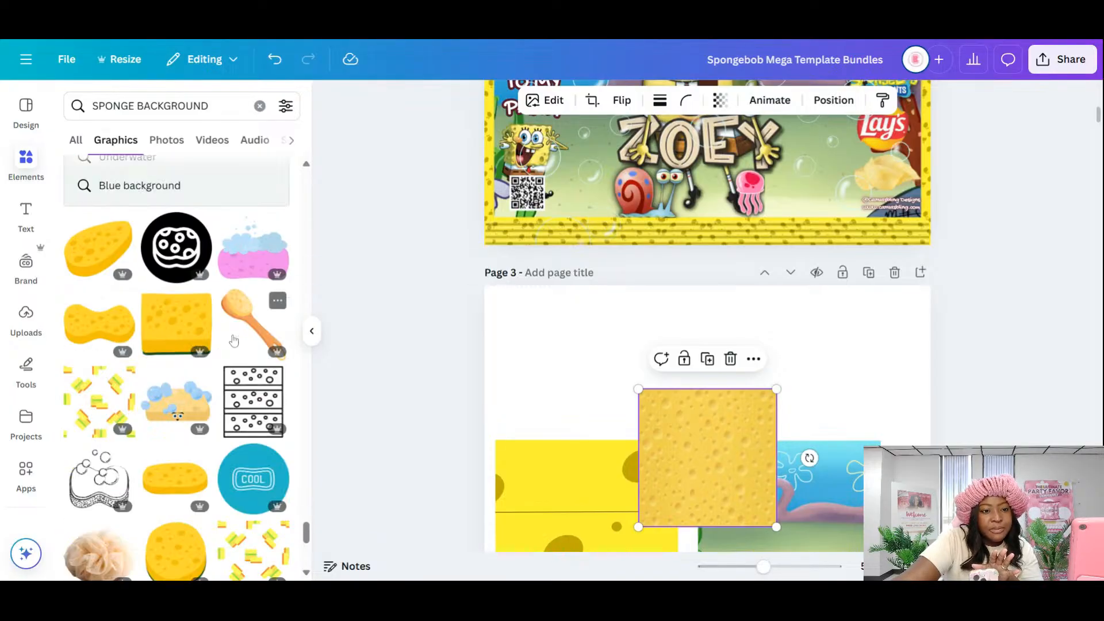
scroll(233, 340, "down", 5)
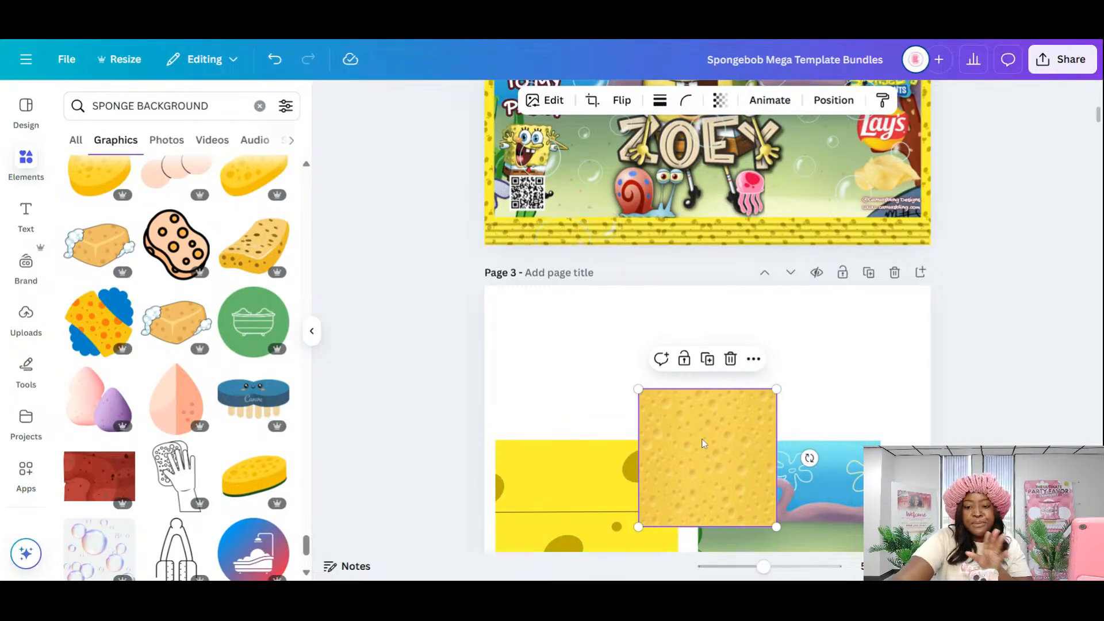
key("Delete")
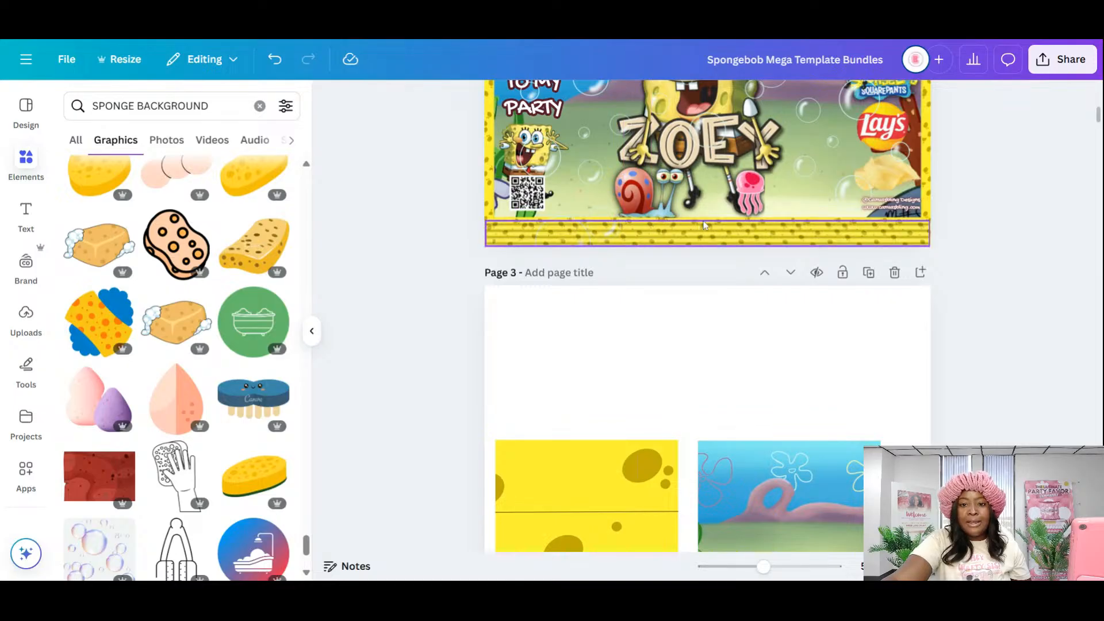
- Examine the overlapping sponge-pattern strips along the lower border of page 2
left_click(673, 233)
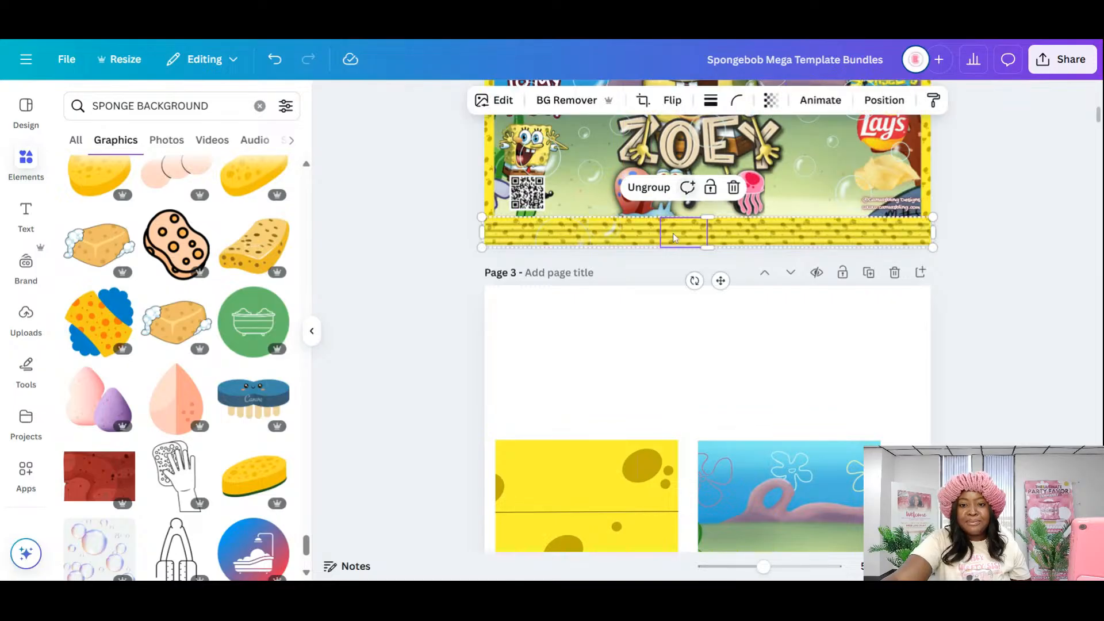
right_click(638, 225)
left_click(631, 232)
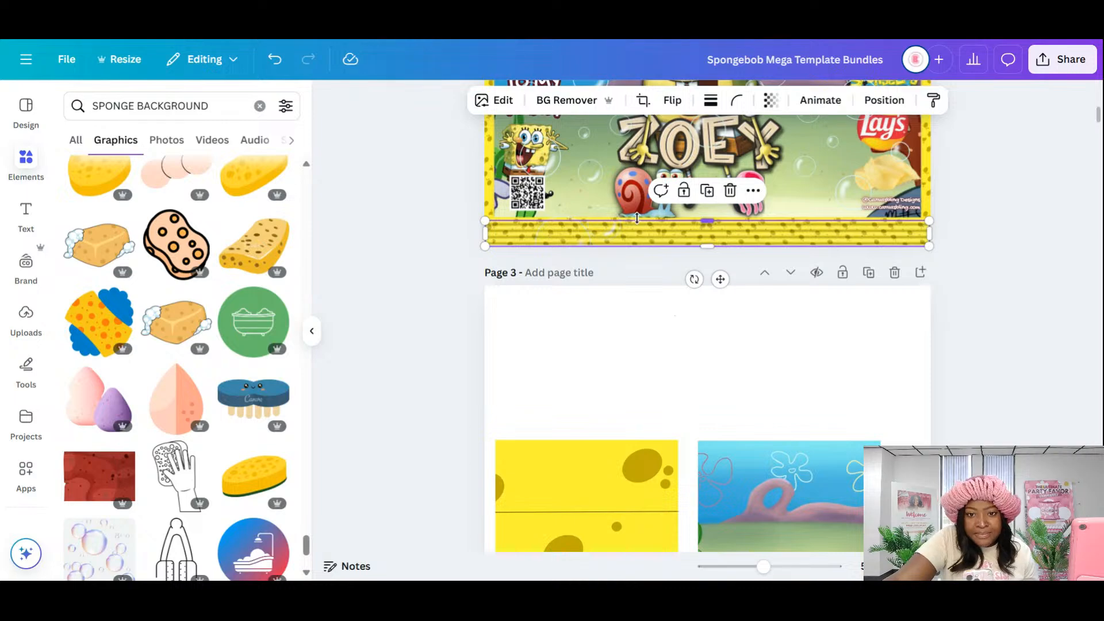
left_click(703, 201)
left_click(708, 224)
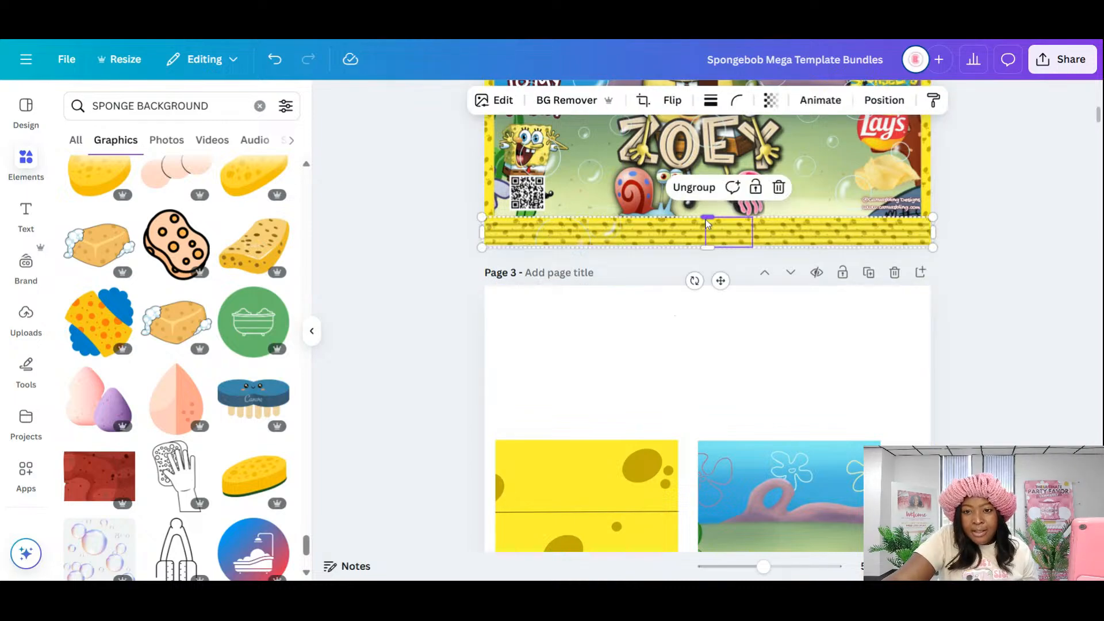
left_click(713, 397)
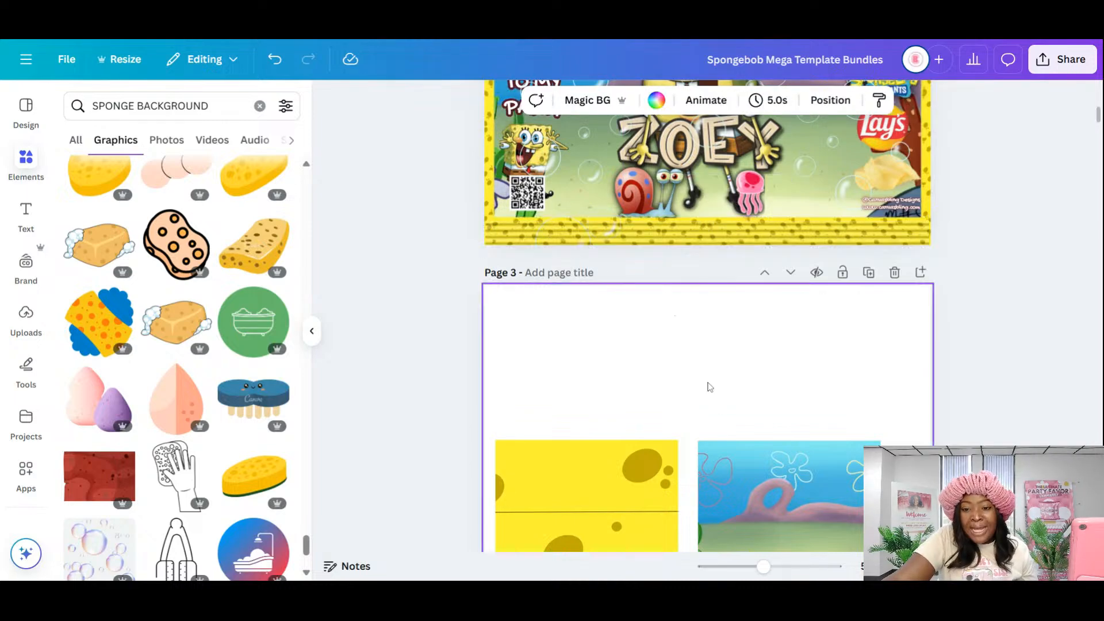
left_click(794, 569)
scroll(663, 239, "up", 5)
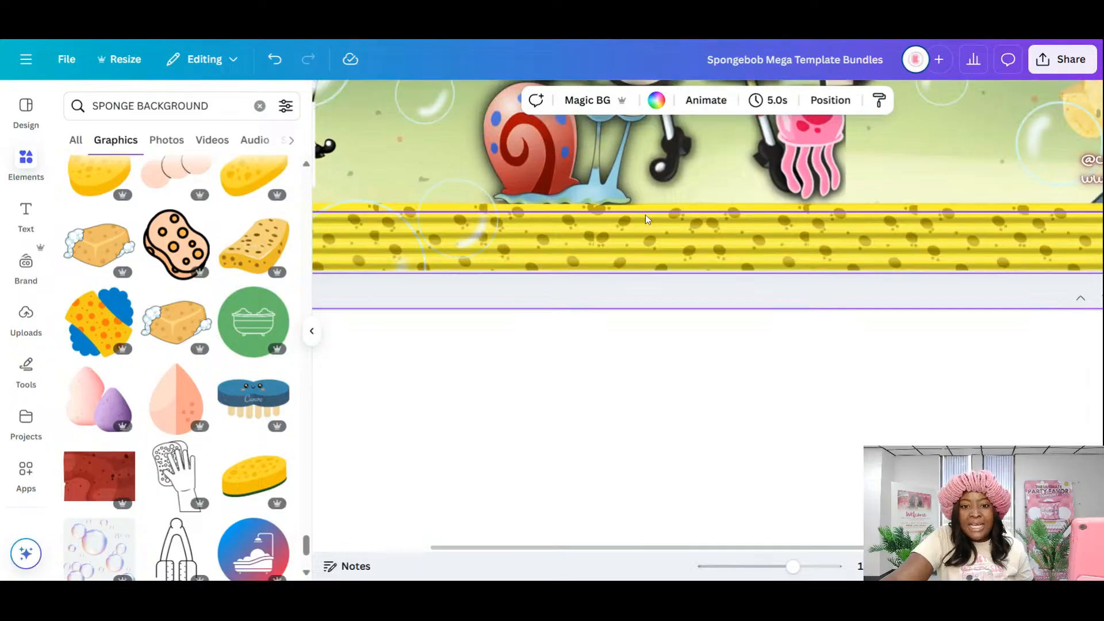
left_click(656, 210)
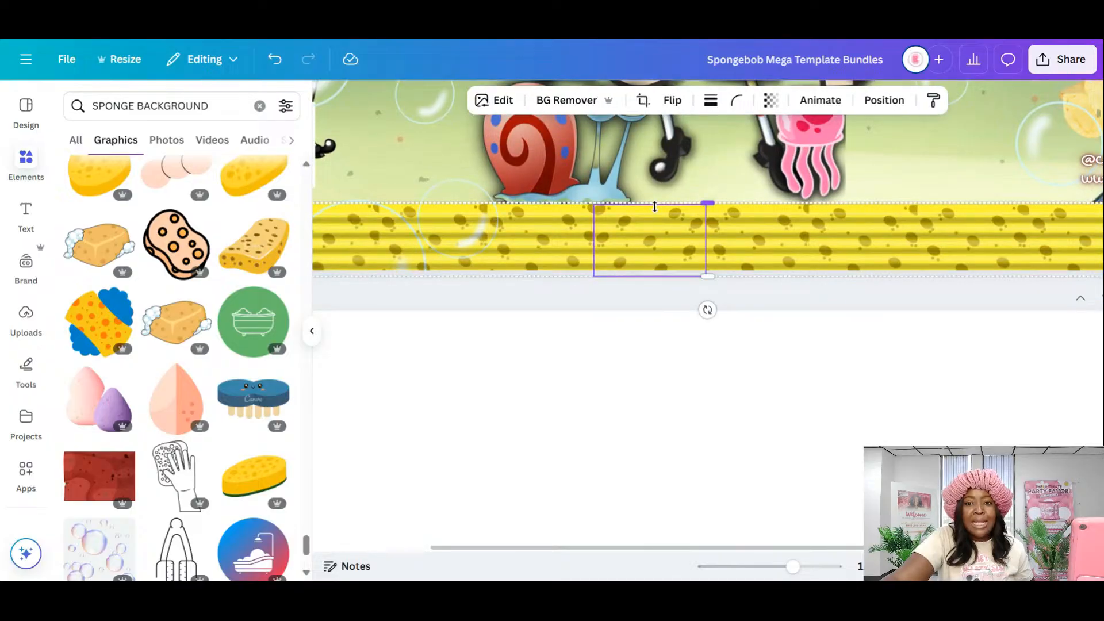
left_click(681, 199)
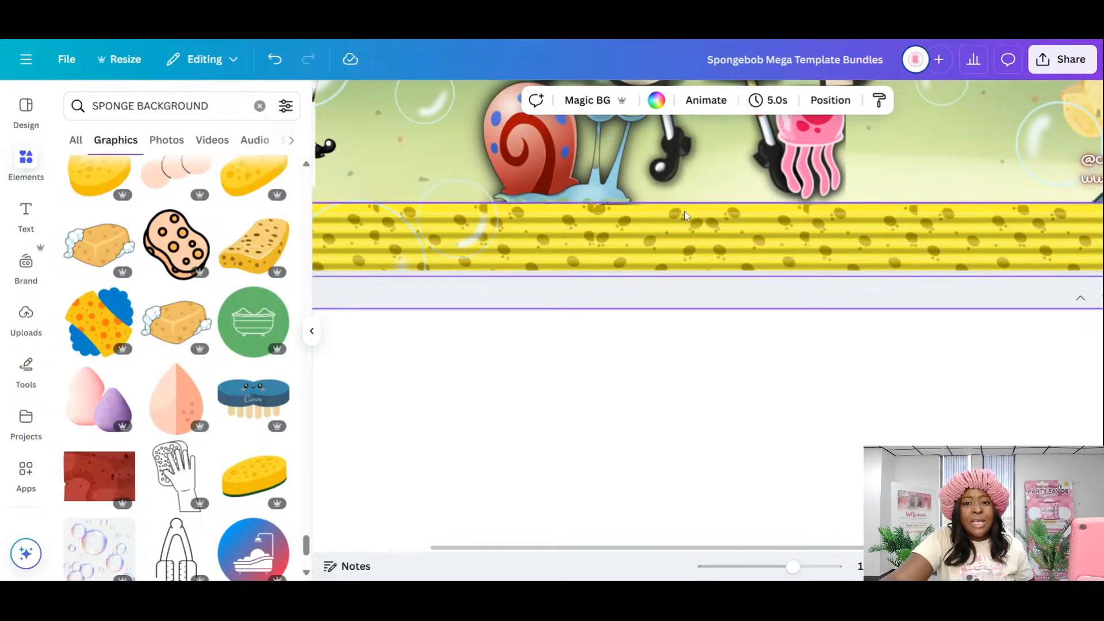
- Duplicate page 2's lower sponge-pattern border strip and place the copy across page 3, above the yellow panel
left_click(684, 212)
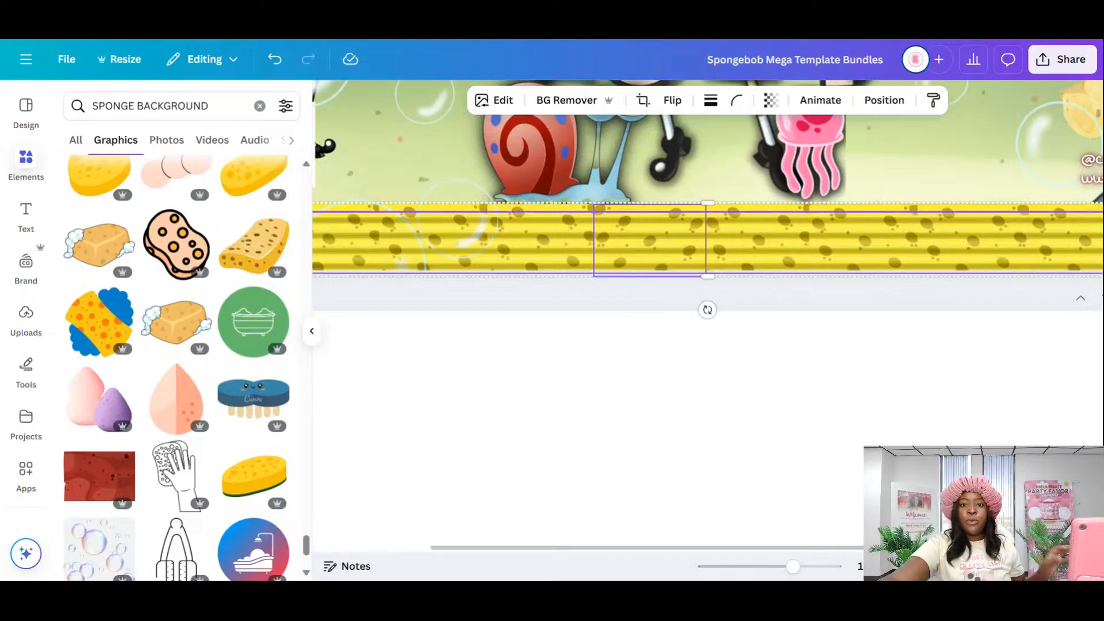
right_click(669, 213)
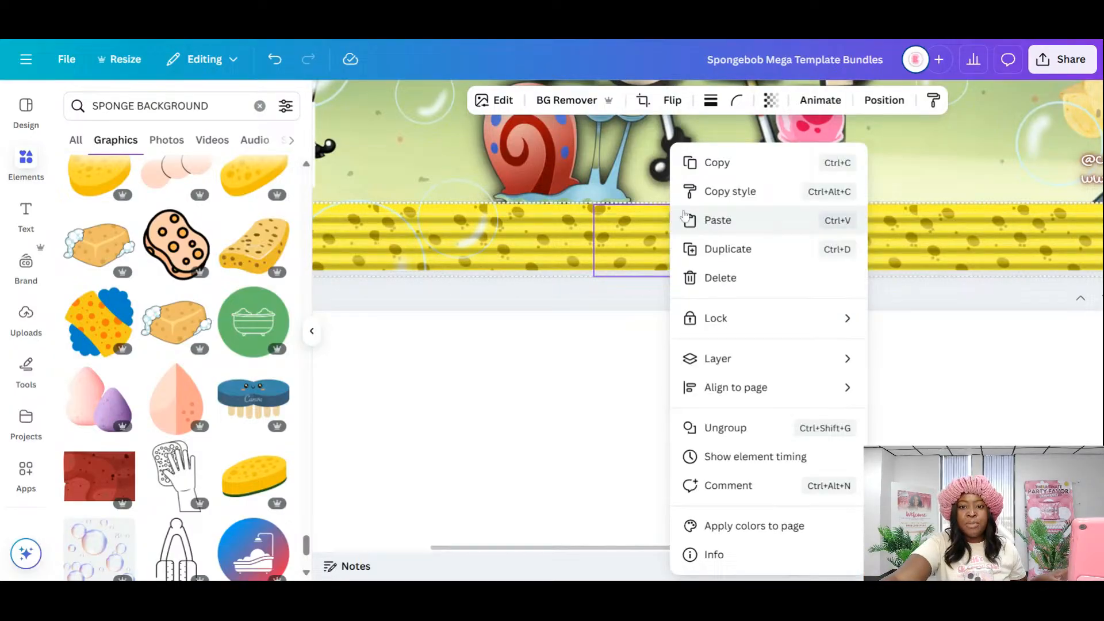
left_click(725, 253)
left_click_drag(676, 362, 767, 576)
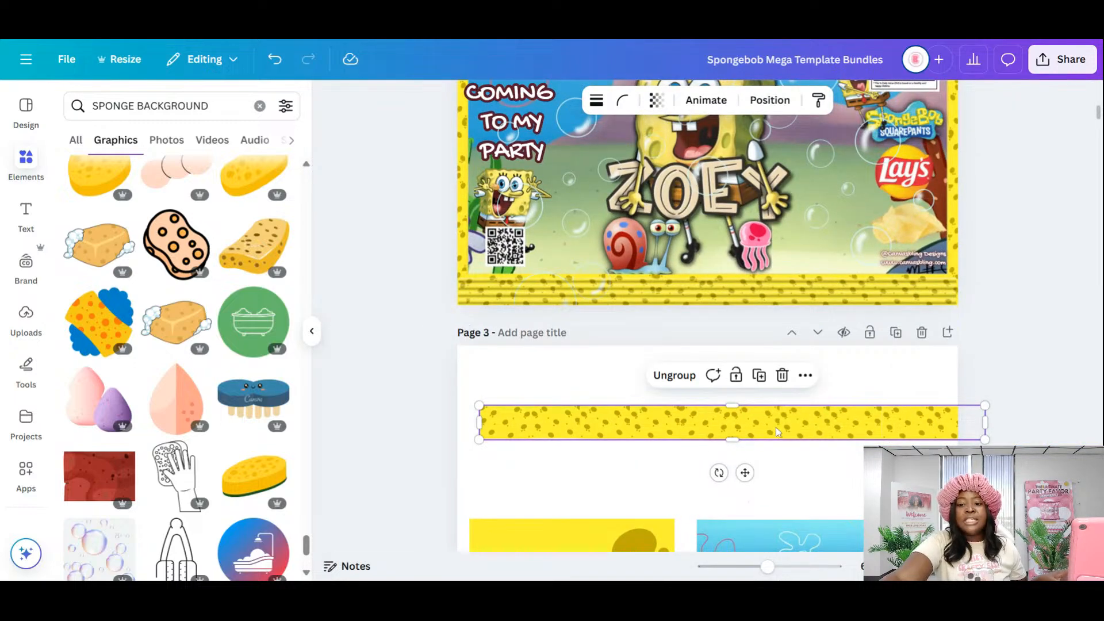
mouse_move(745, 430)
left_mouse_down()
mouse_move(725, 421)
mouse_move(757, 420)
left_mouse_up()
- Ungroup the copied strip on page 3 and arrange its last five tiles in a second row beneath the first five
left_click(656, 367)
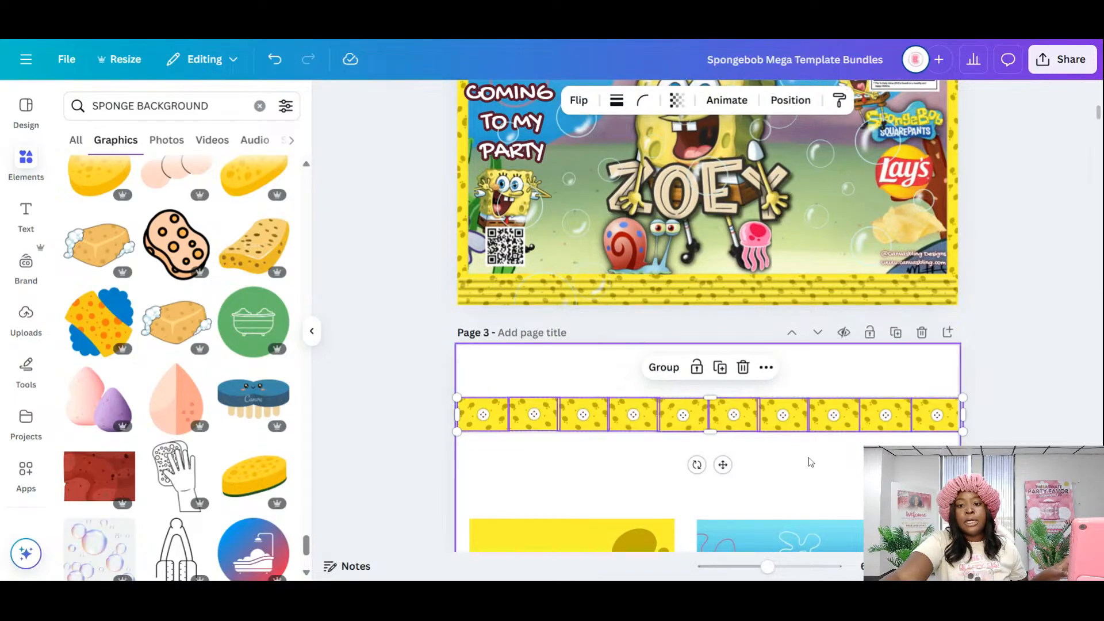
left_click(810, 462)
left_click(731, 423)
left_click_drag(731, 423, 478, 450)
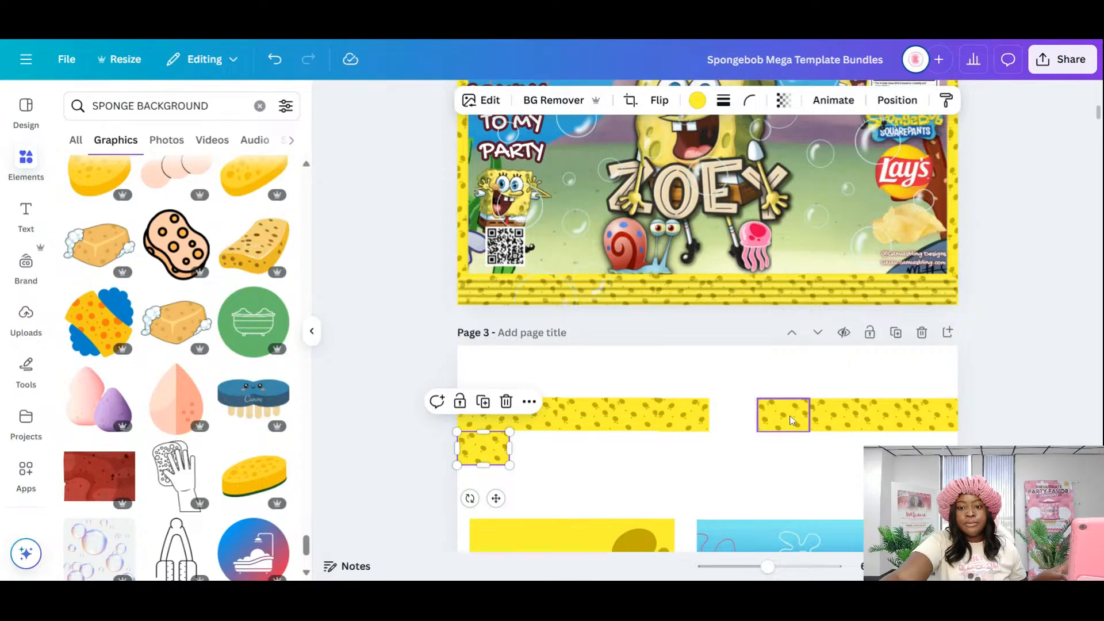
left_click_drag(791, 421, 542, 446)
left_click_drag(833, 414, 592, 447)
left_click_drag(884, 409, 630, 442)
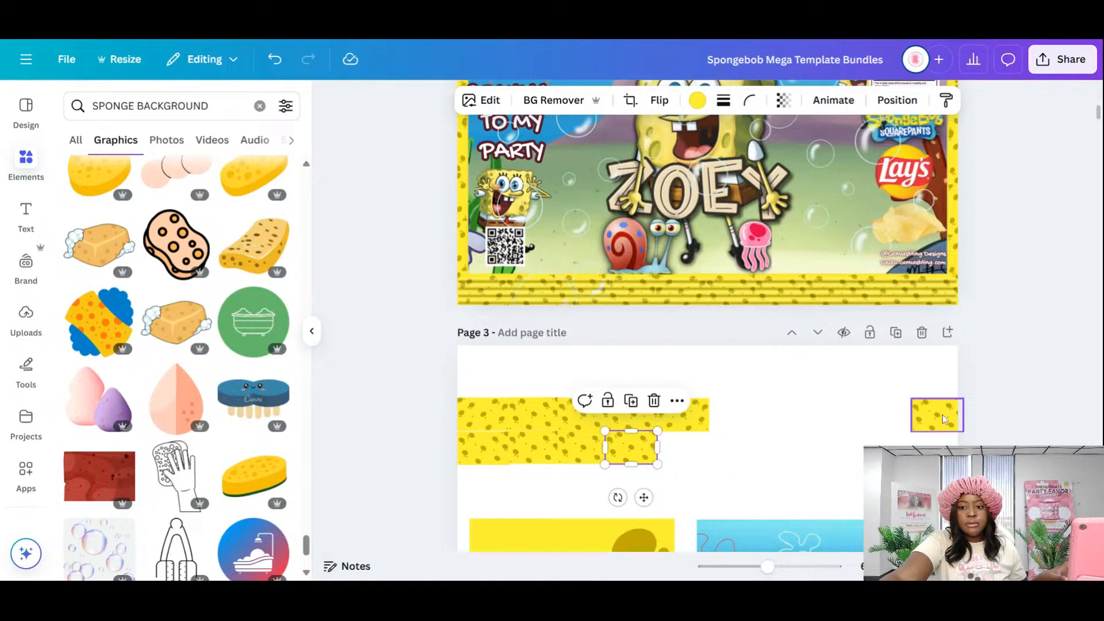
left_click_drag(943, 418, 684, 450)
left_click(838, 450)
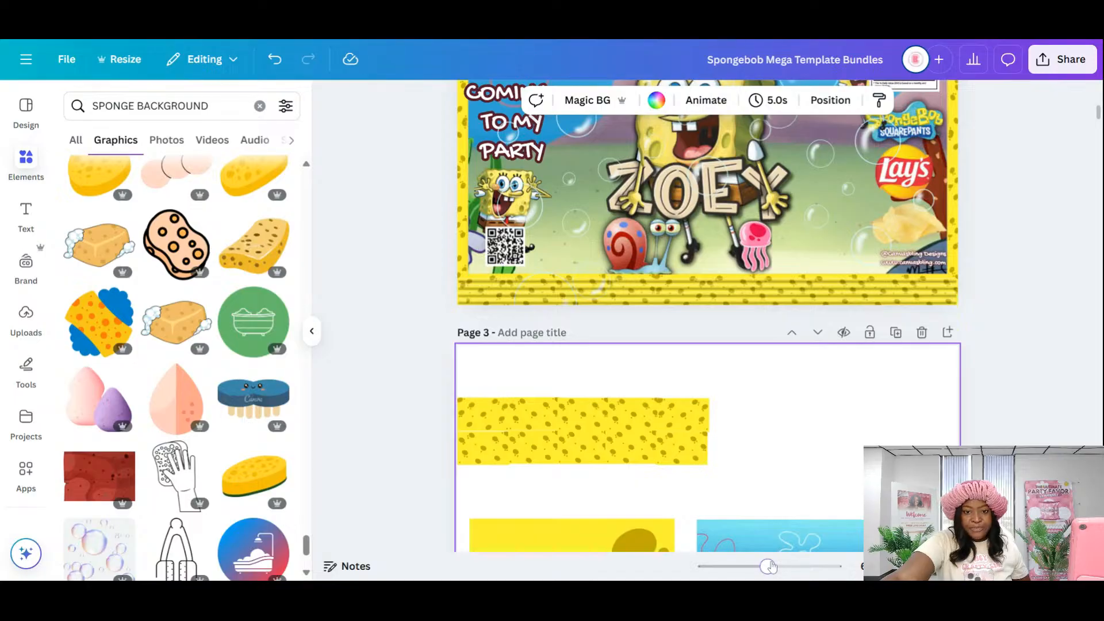
- Nudge the sponge tiles on page 3 to close the gap between the two rows and even out their ends
left_click_drag(770, 566, 791, 566)
scroll(728, 551, "left", 3)
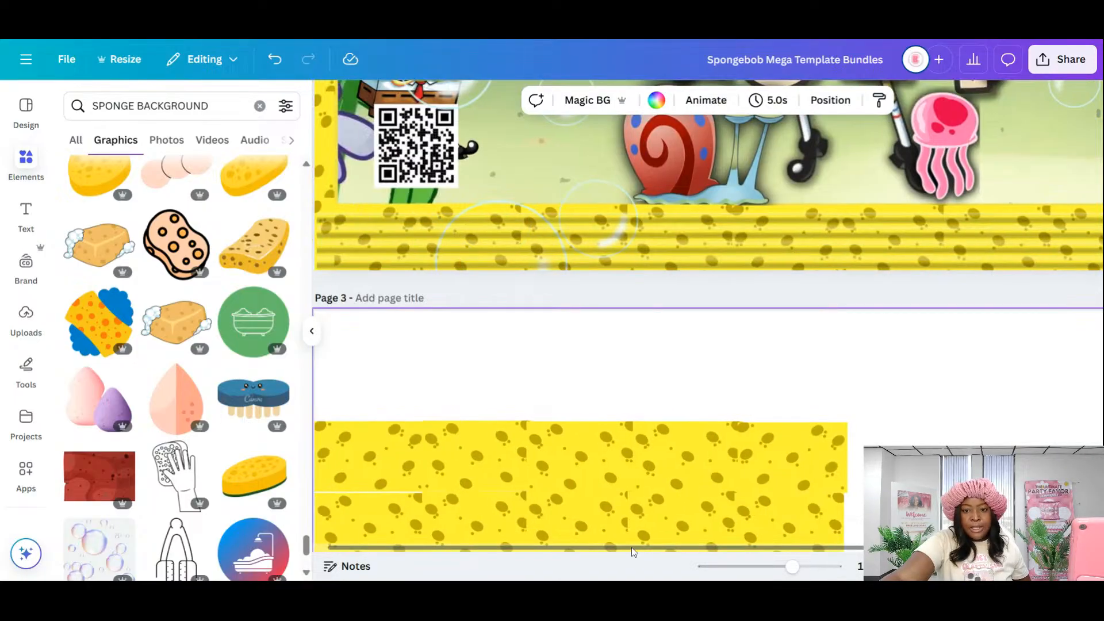
scroll(631, 552, "down", 5)
left_click(367, 258)
left_click_drag(367, 258, 364, 245)
left_click_drag(805, 166, 803, 249)
left_click(777, 318)
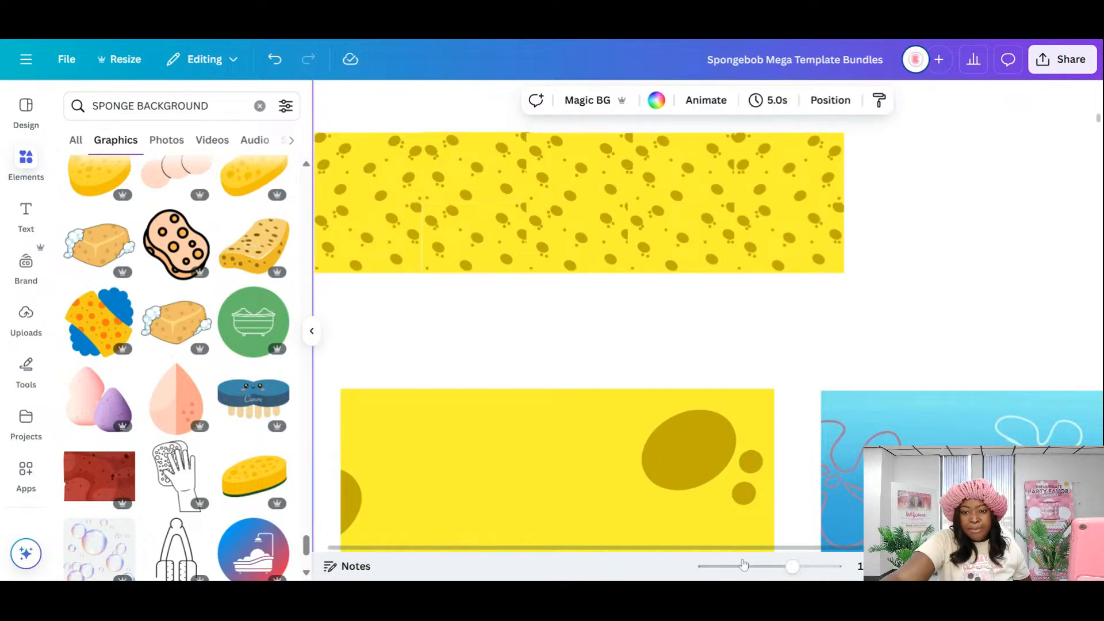
- Fine-tune the horizontal position of the first tile in the lower row
mouse_move(792, 570)
left_mouse_down()
mouse_move(759, 569)
mouse_move(774, 569)
left_mouse_up()
left_click_drag(444, 293, 440, 294)
left_click(596, 355)
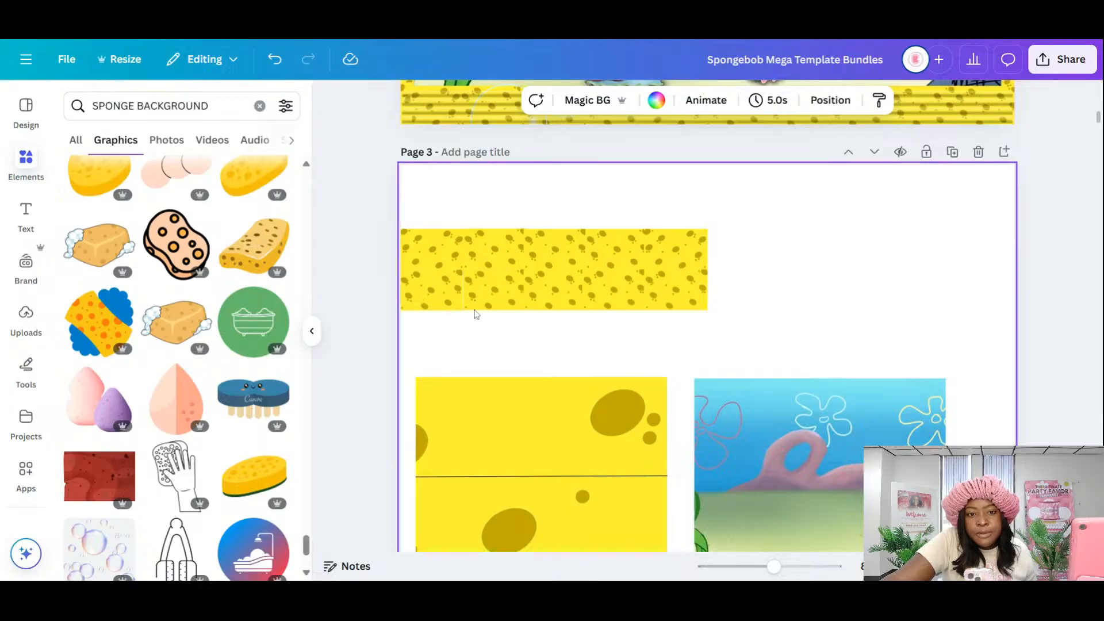
left_click(452, 305)
left_click(494, 328)
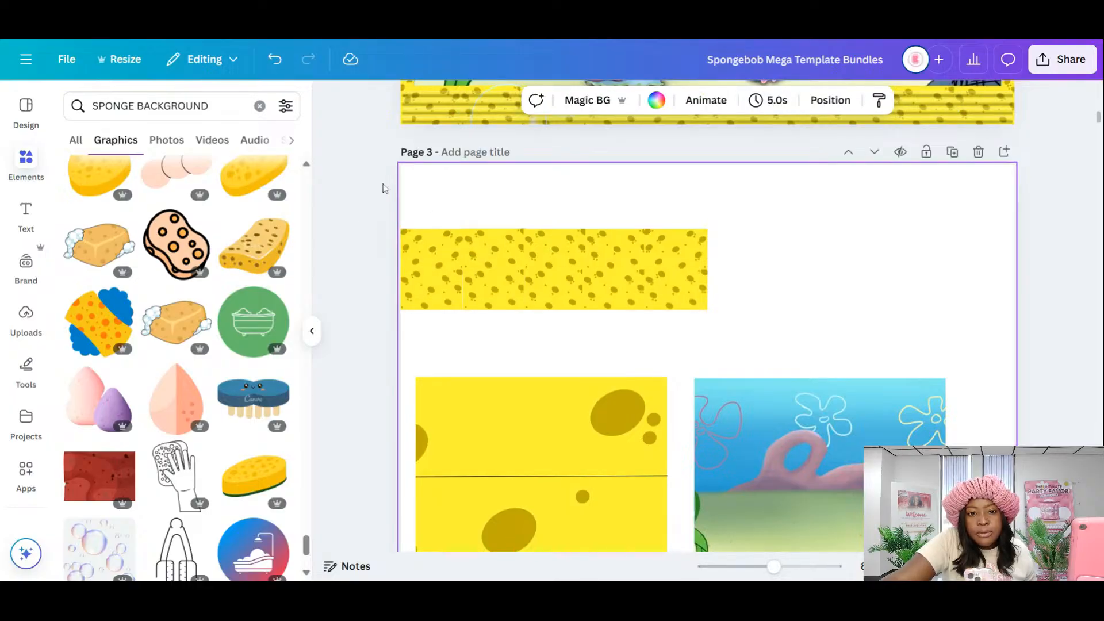
- Move the ten-tile block away from the page edge, scale it down, and stack a duplicate directly beneath it
left_click_drag(392, 187, 682, 305)
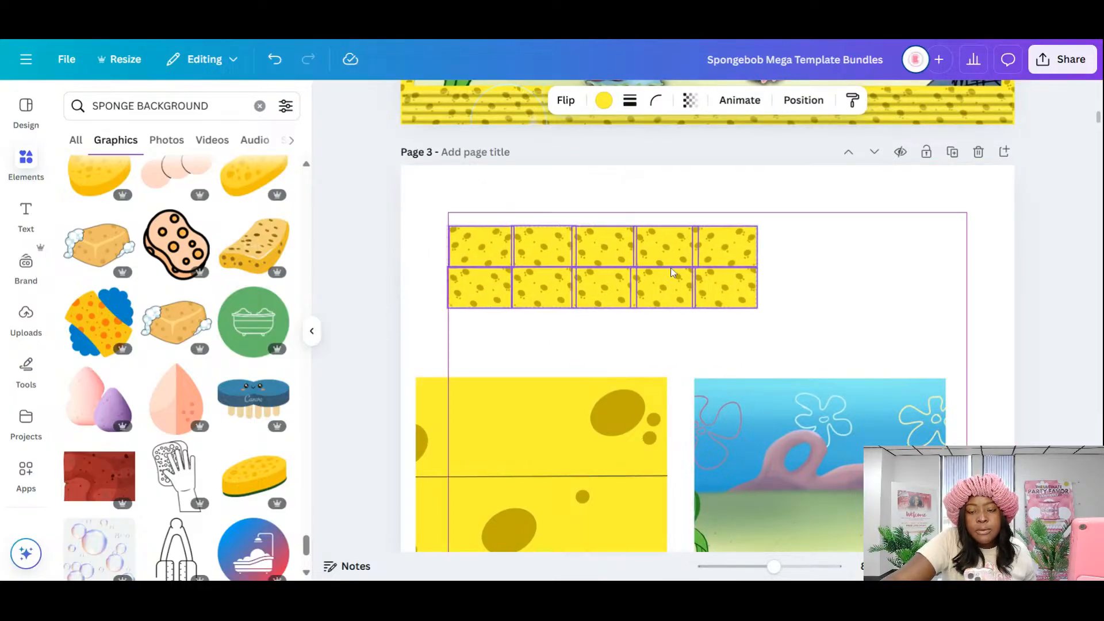
left_click_drag(756, 311, 686, 289)
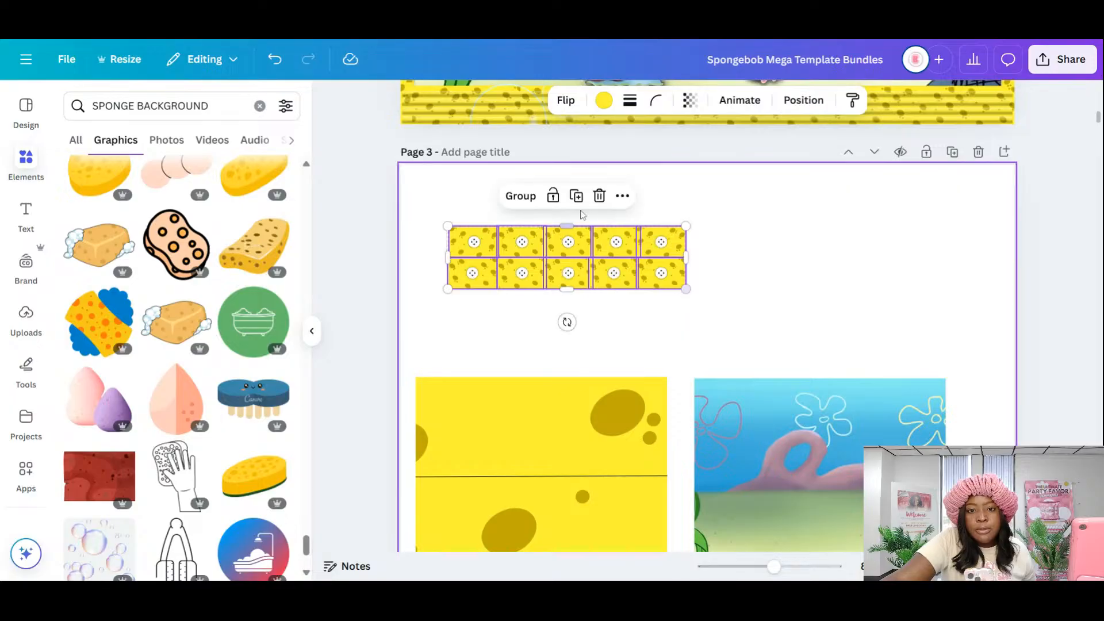
left_click(569, 196)
left_click_drag(592, 269, 581, 314)
left_click(766, 300)
- Nudge the leftmost tiles of the stacked sponge block to tidy its edge and joints
left_click_drag(469, 343, 472, 337)
left_click_drag(461, 268, 463, 267)
left_click(847, 298)
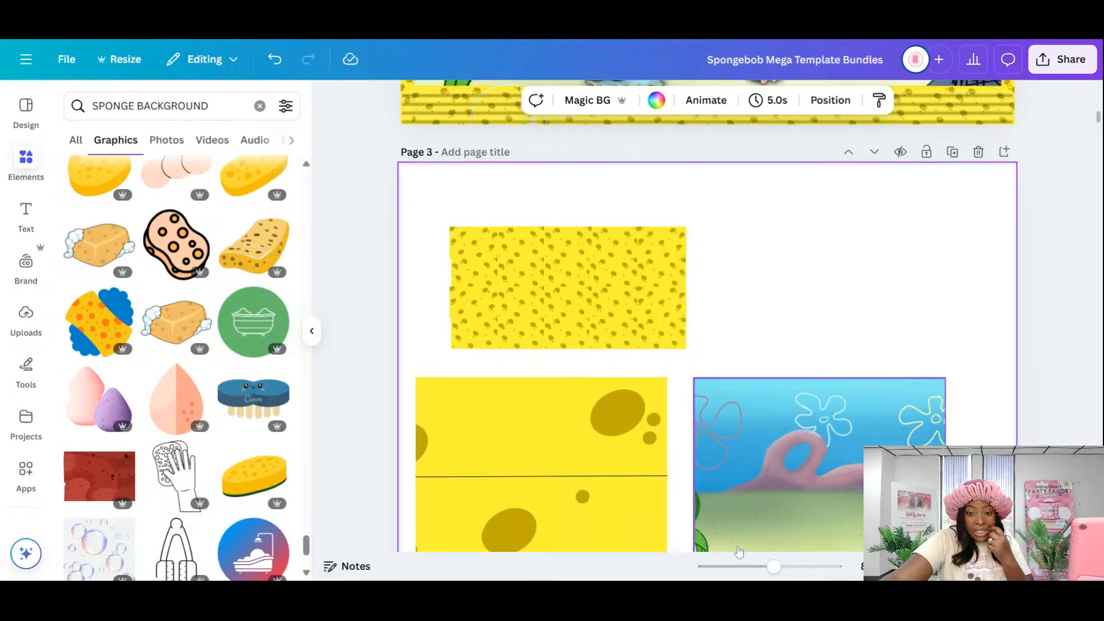
- Nudge the tiles at the ragged left end of the sponge block to straighten its edge
left_click_drag(770, 569, 800, 569)
left_click_drag(611, 548, 436, 548)
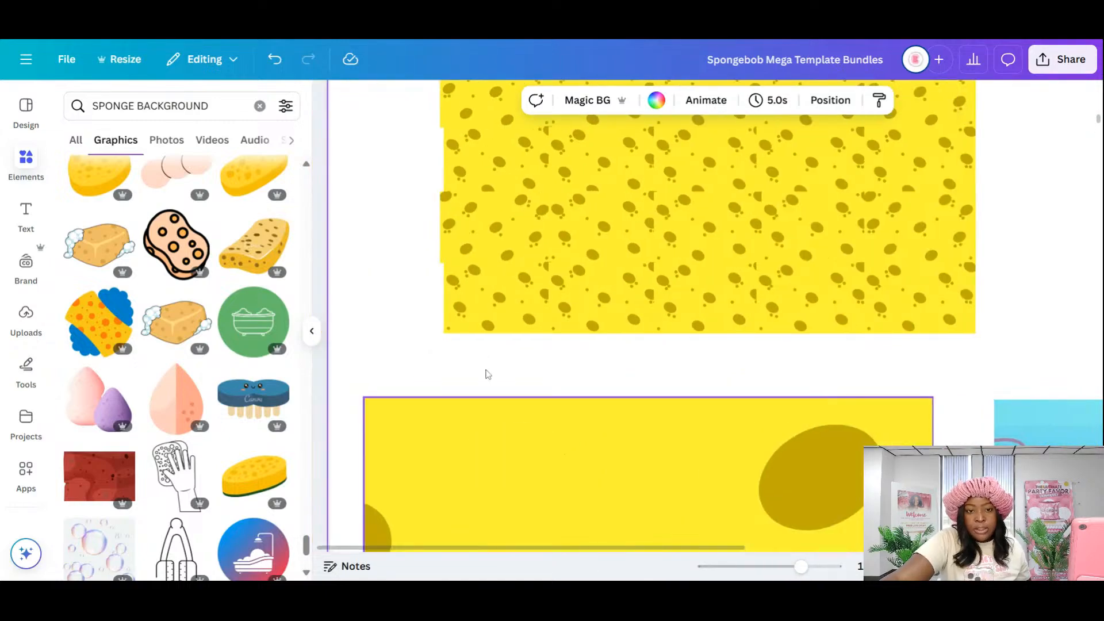
scroll(486, 374, "up", 2)
left_click_drag(487, 317, 485, 313)
left_click_drag(469, 443, 466, 442)
left_click(1045, 409)
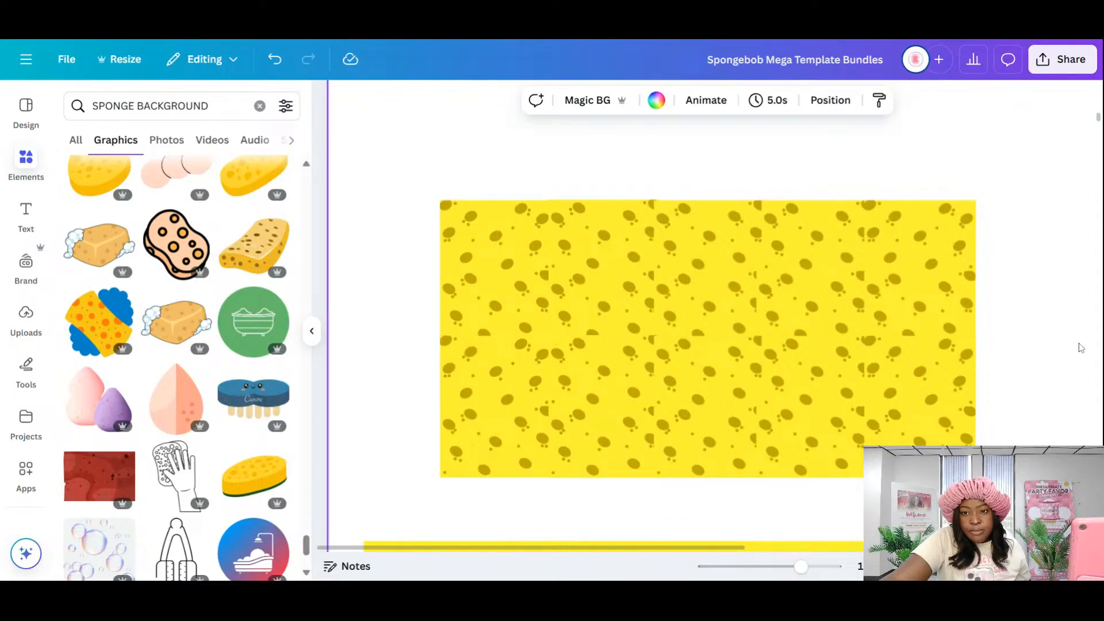
left_click_drag(800, 568, 771, 568)
scroll(704, 312, "down", 2)
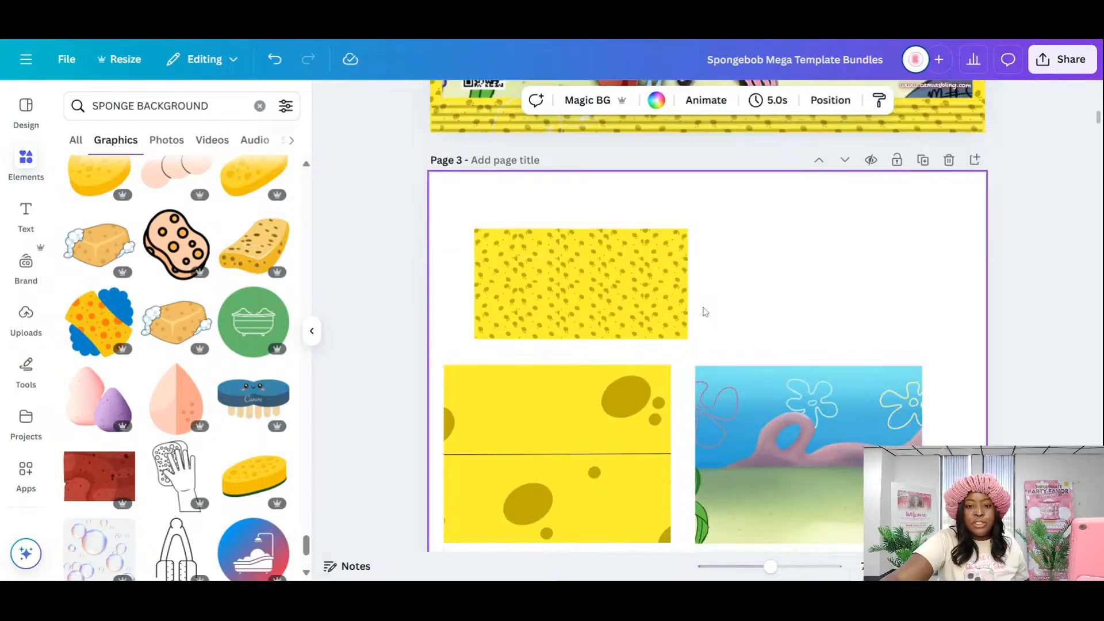
- Group all the sponge tiles, move the group over the underwater scene picture, and enlarge it to cover the picture
left_click_drag(468, 222, 703, 347)
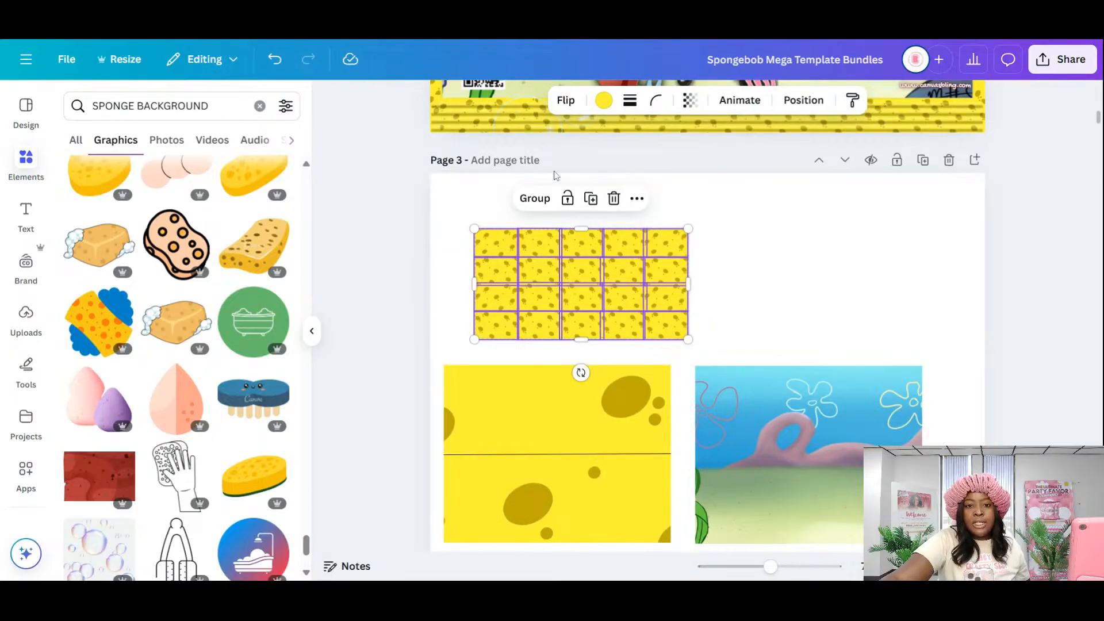
key("ctrl+g")
scroll(764, 243, "down", 3)
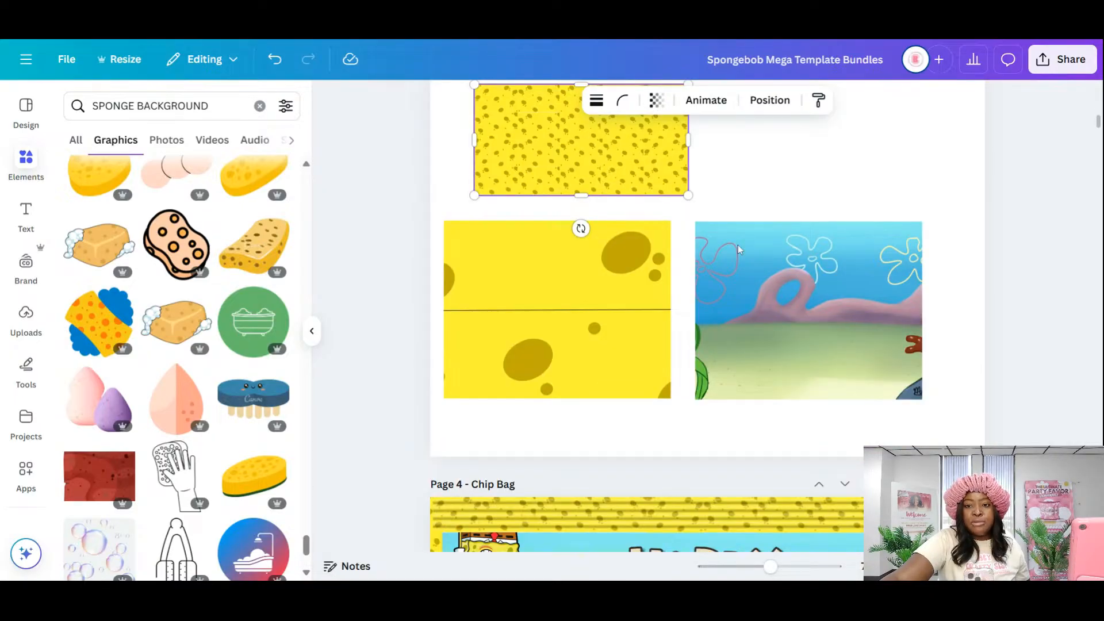
left_click_drag(669, 166, 923, 285)
left_click_drag(809, 332, 811, 396)
left_click(973, 387)
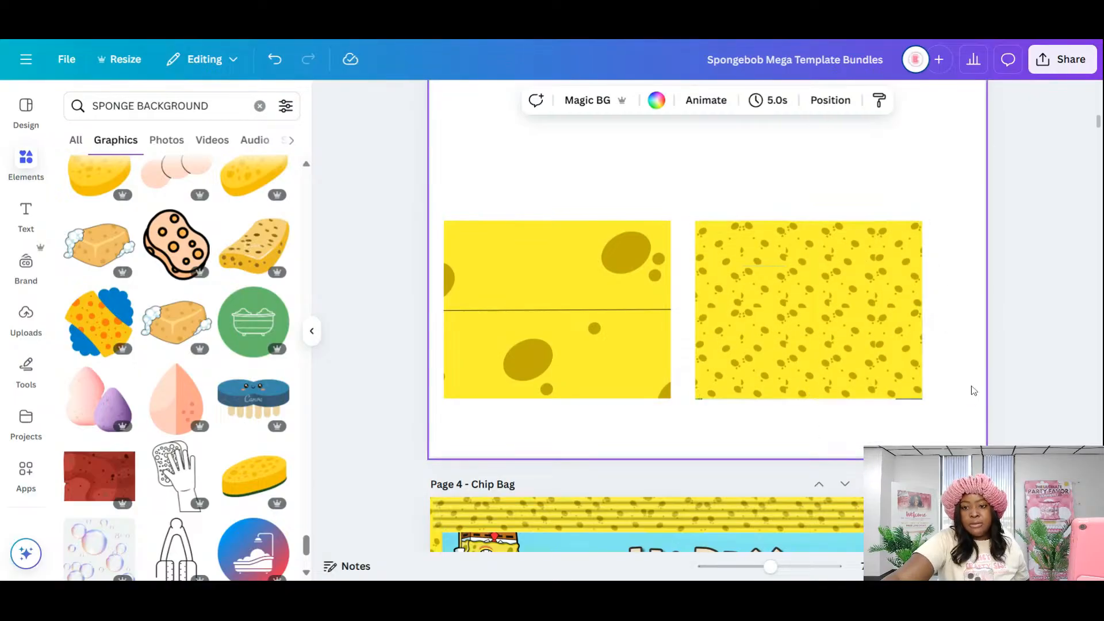
- Duplicate the horizontal line of the large-spot panel onto the small-spot sponge panel at the same height
left_click(594, 311)
left_click_drag(580, 349, 820, 354)
left_click(956, 349)
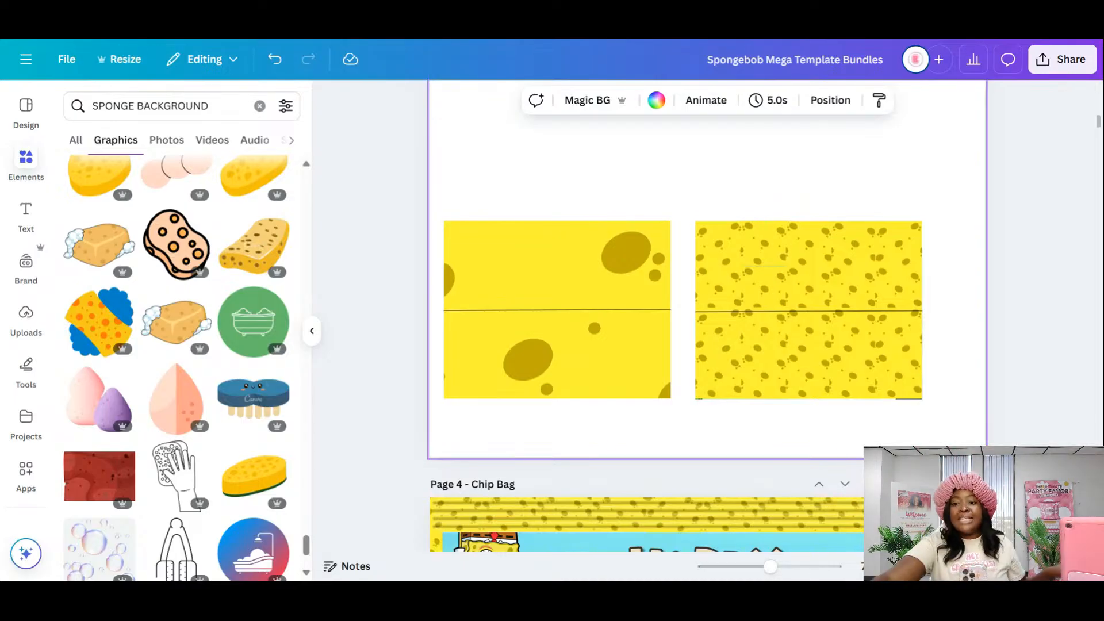
left_click(915, 400)
left_click(926, 430)
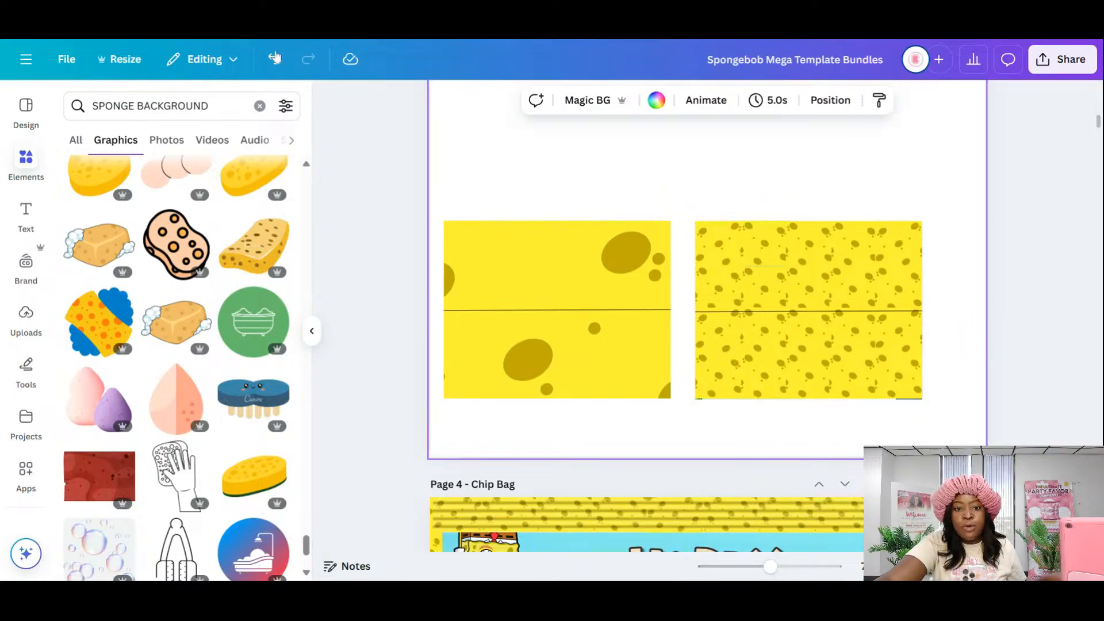
- Select both yellow panels with their lines and move them together higher up on page 3
scroll(609, 241, "up", 3)
scroll(542, 185, "down", 3)
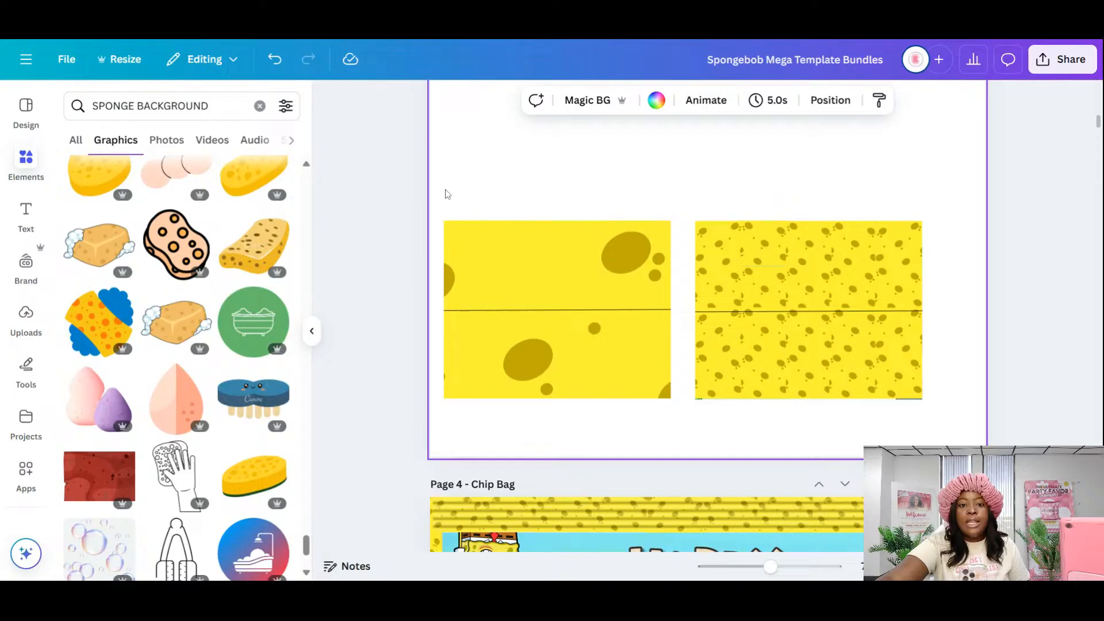
left_click_drag(443, 189, 943, 449)
left_click_drag(823, 356, 843, 250)
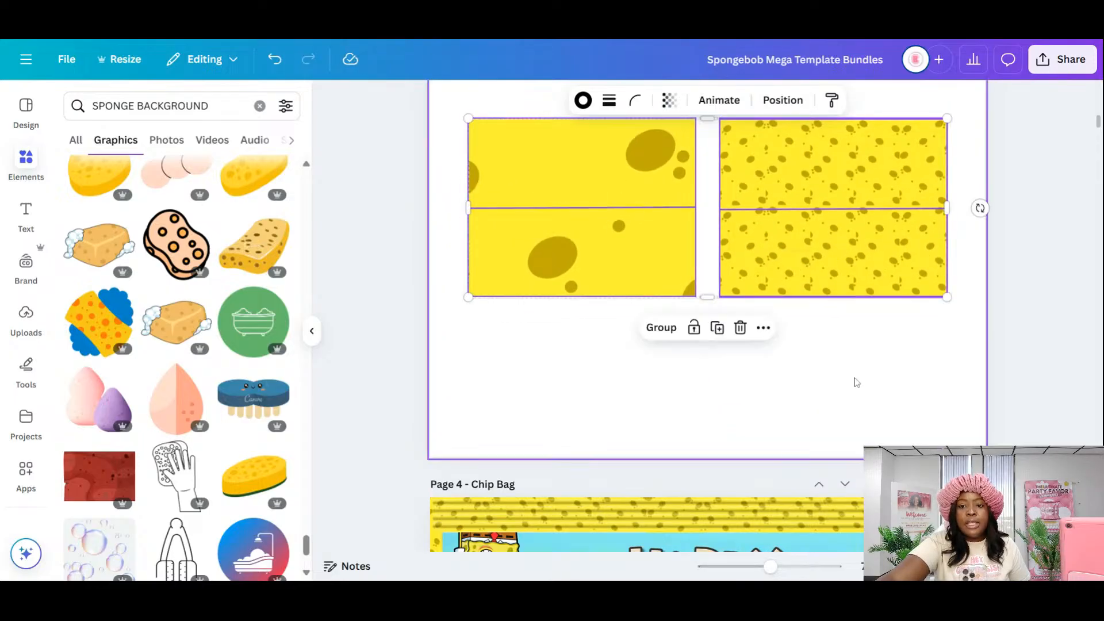
left_click(918, 409)
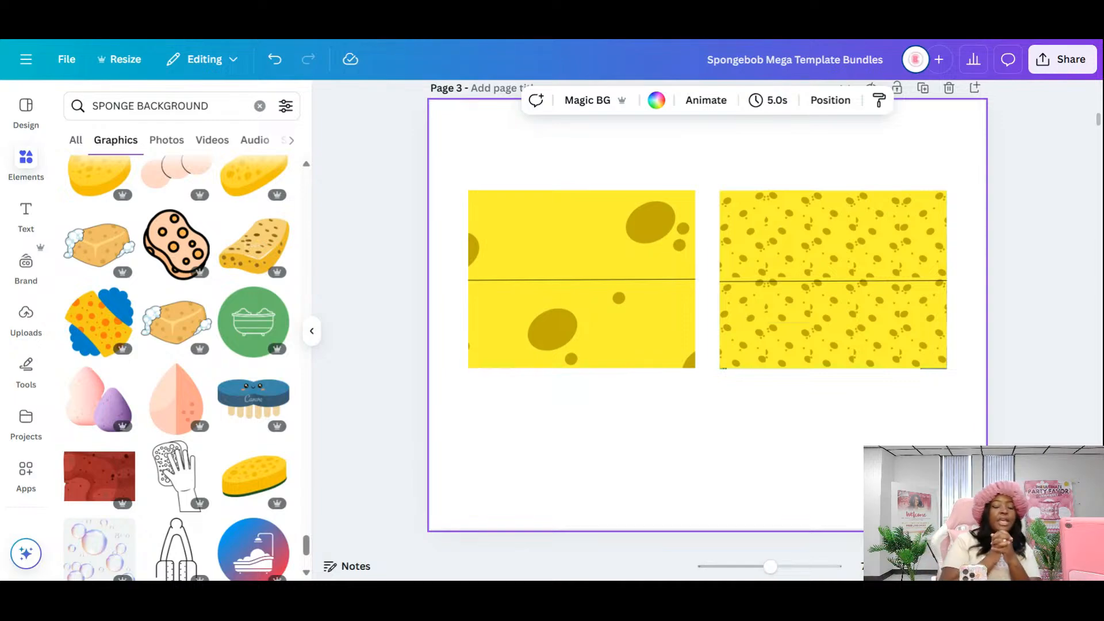
scroll(708, 316, "up", 2)
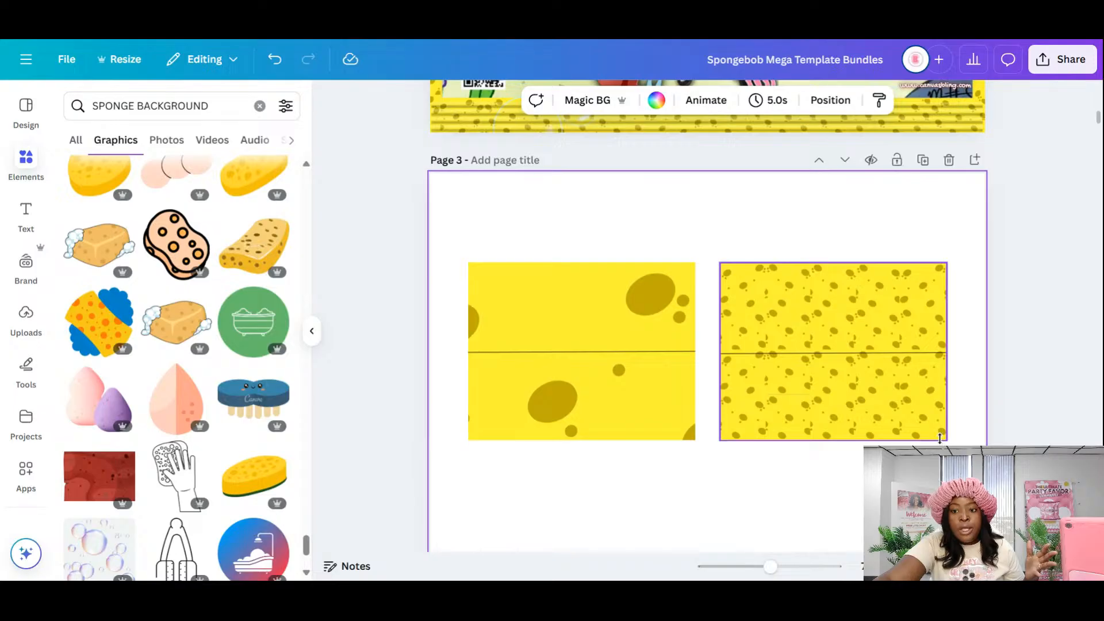
left_click(939, 438)
scroll(939, 438, "up", 5)
scroll(940, 438, "down", 3)
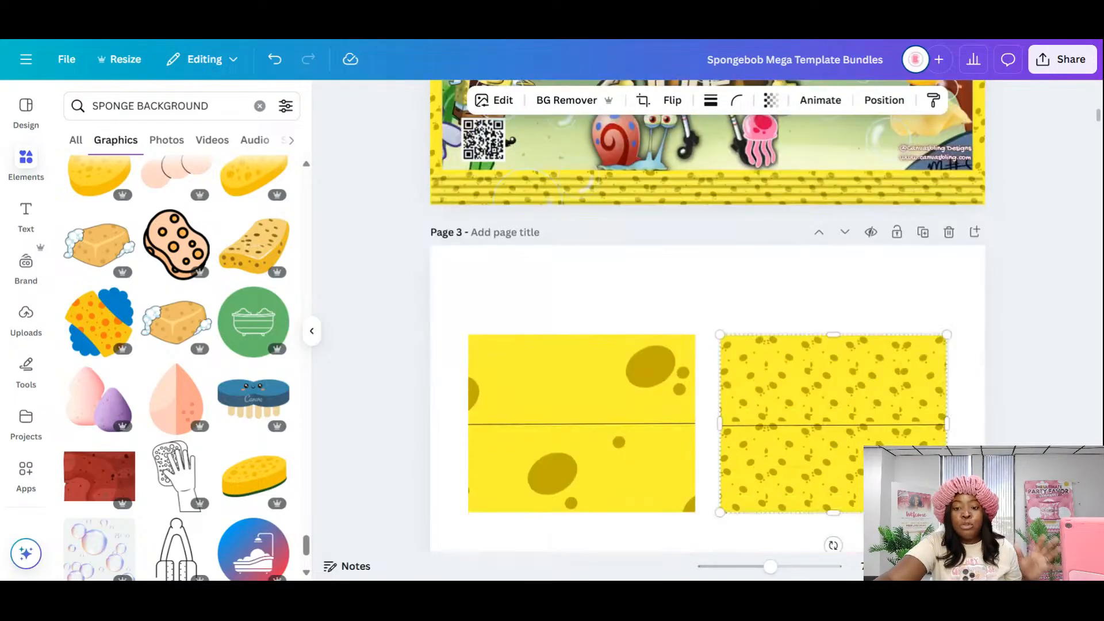
scroll(843, 301, "down", 3)
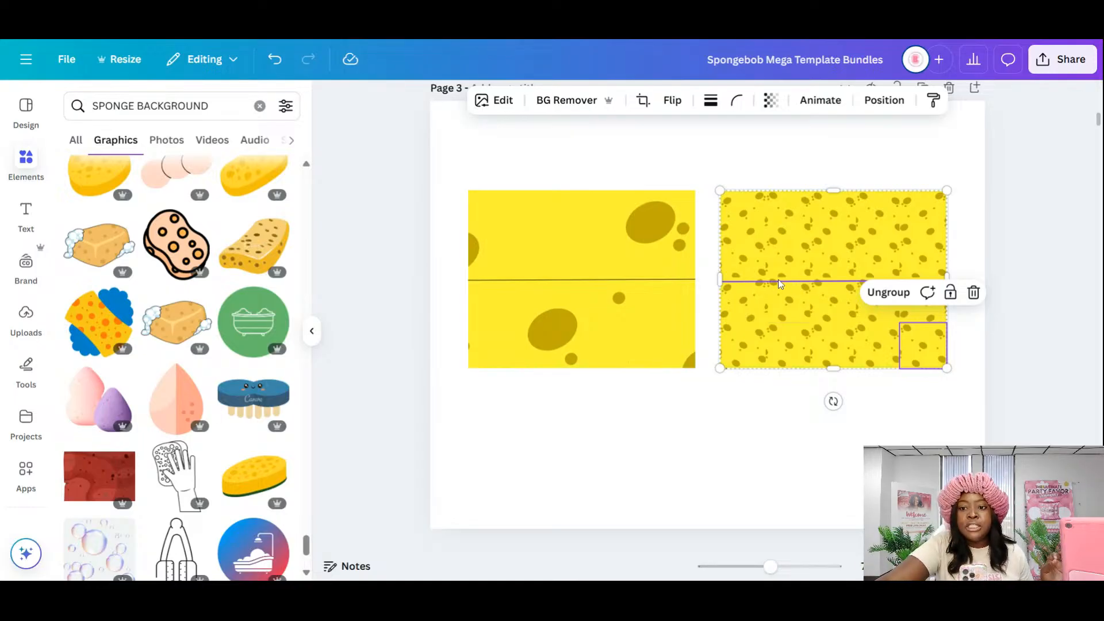
- Recolor the horizontal lines on both yellow panels from black to the dark mustard document color
left_click(779, 282)
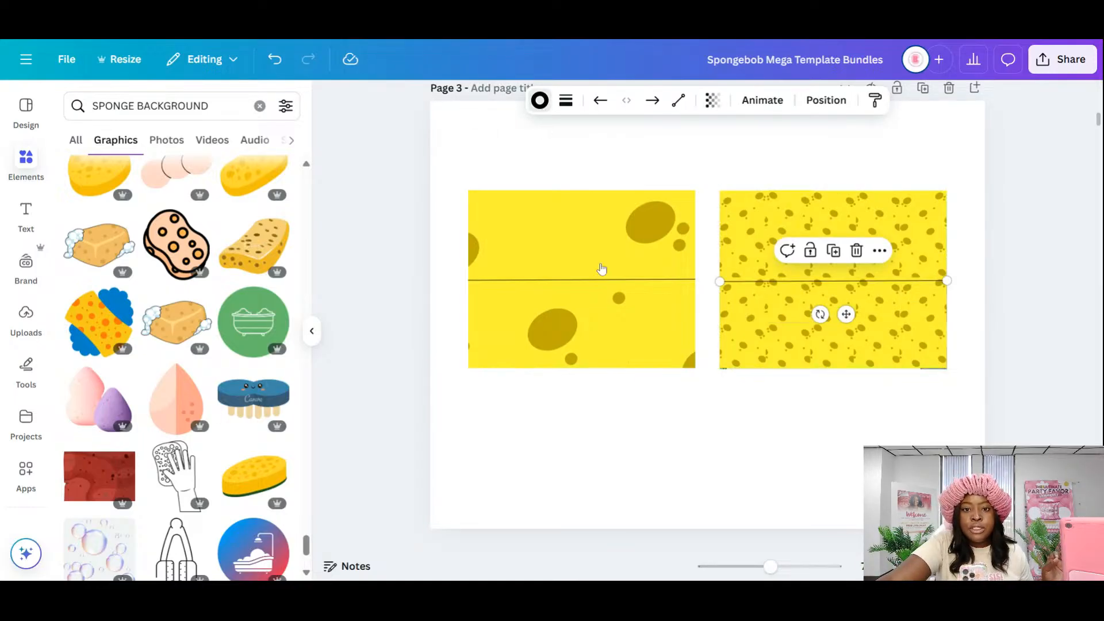
left_click(540, 100)
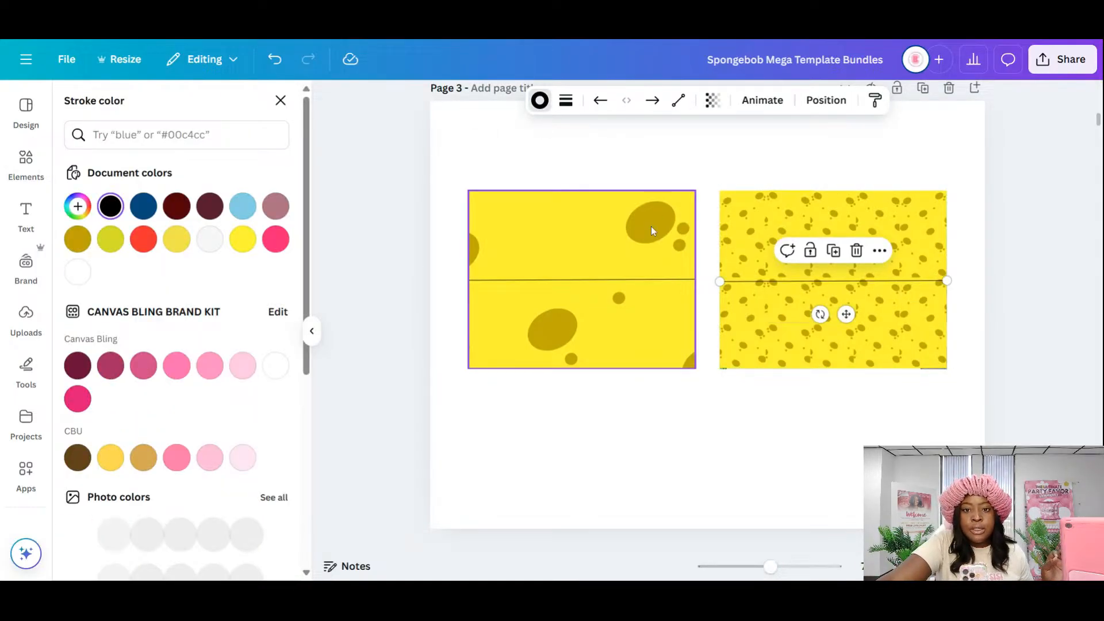
left_click(75, 241)
left_click(556, 280)
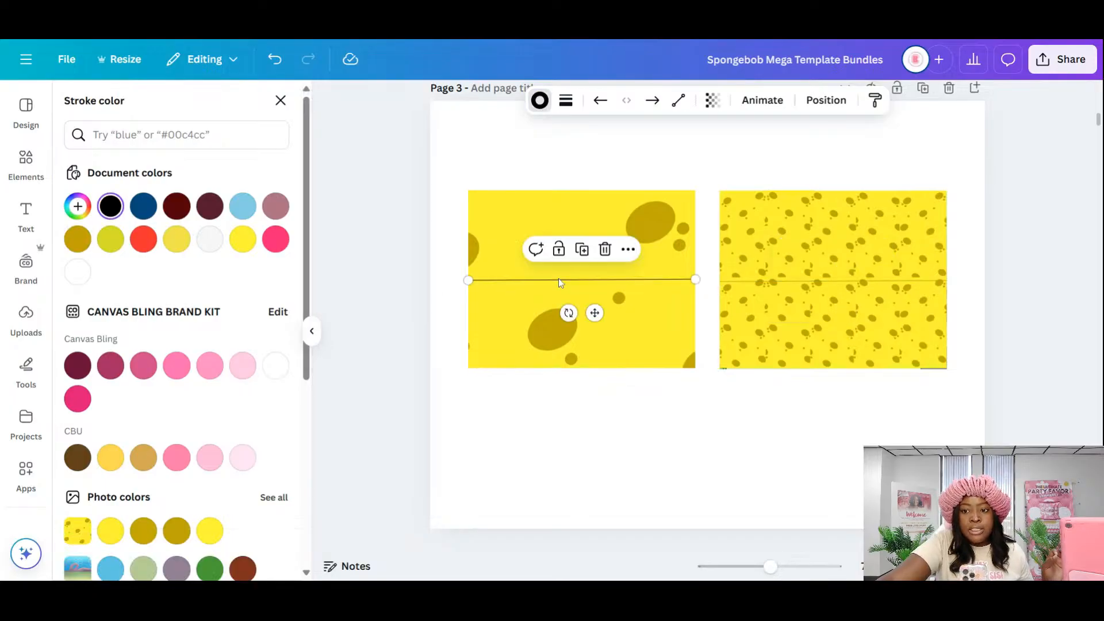
left_click(77, 240)
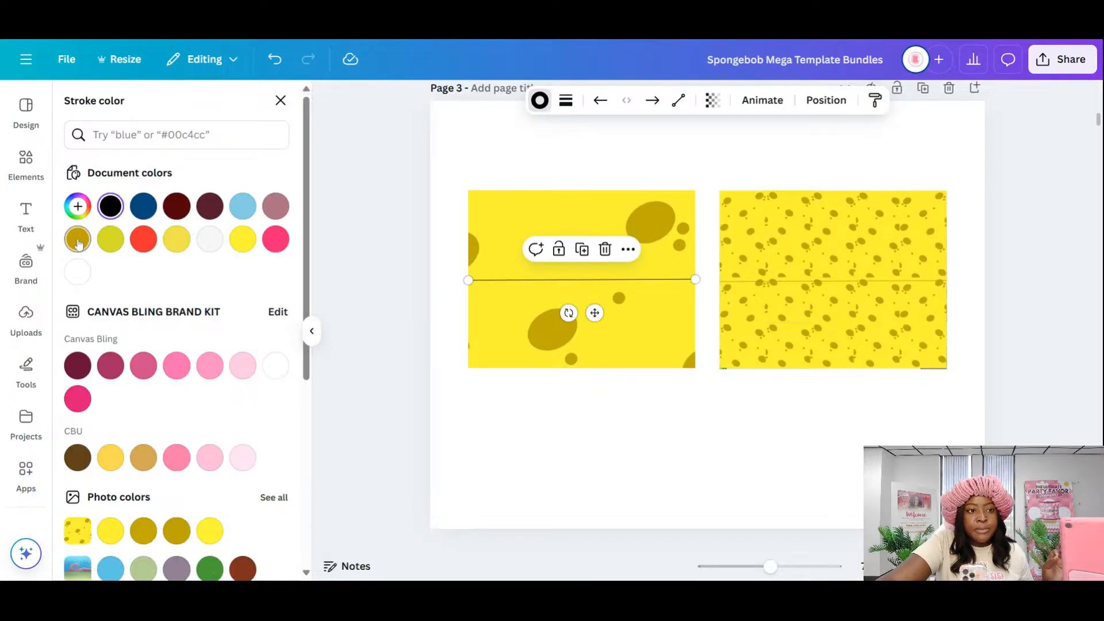
left_click(862, 434)
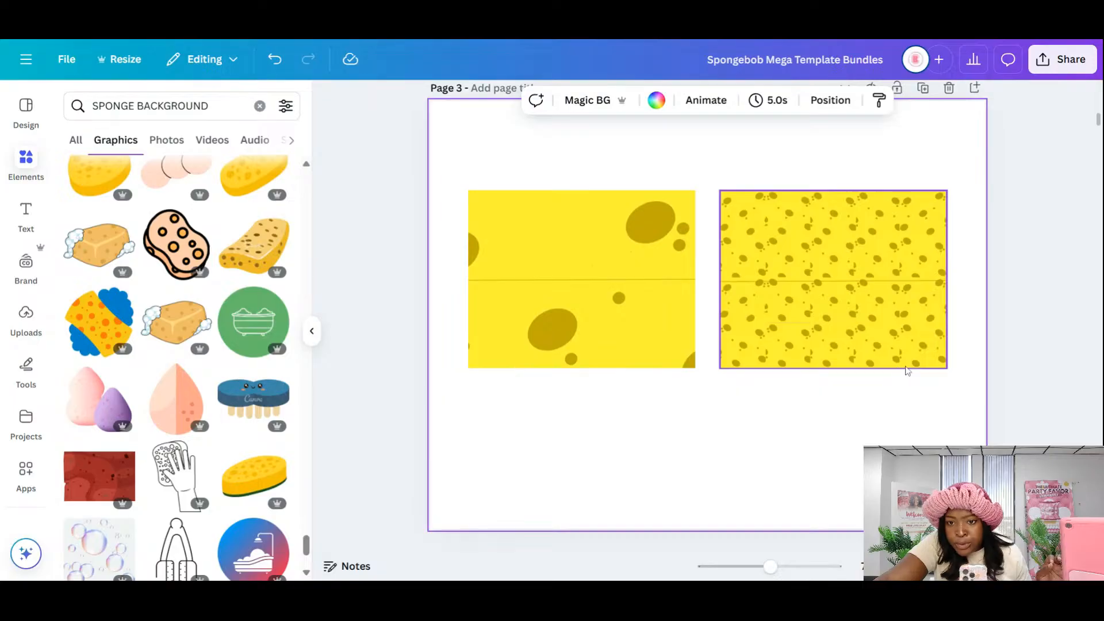
- Shift the small-spot sponge group off the underwater scene and pull the scene out to the page's lower left corner
left_click(931, 345)
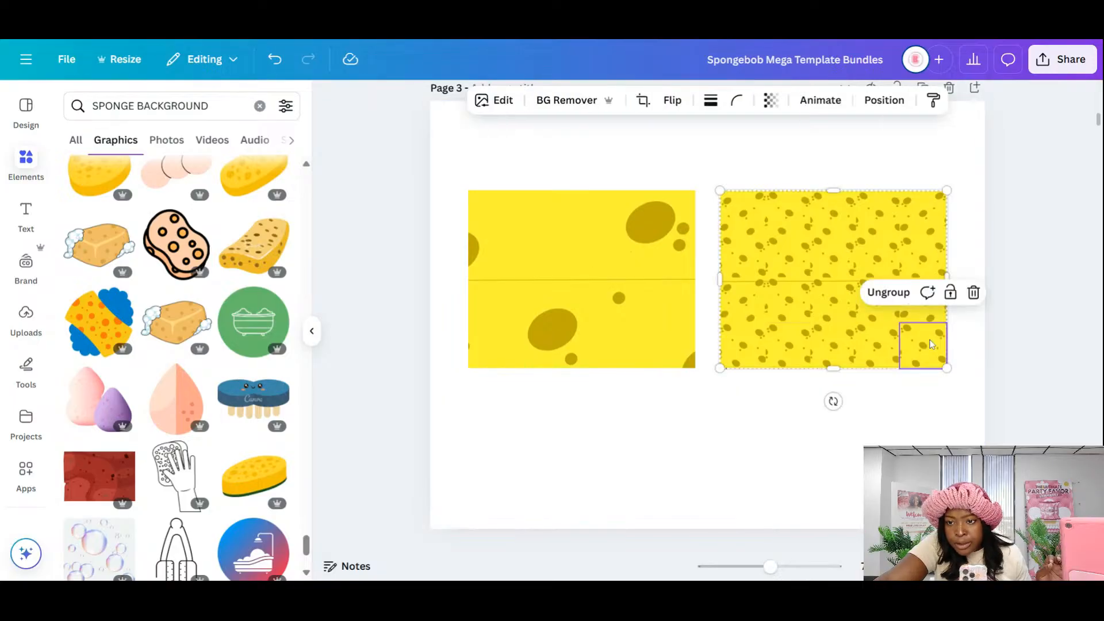
left_click(912, 365)
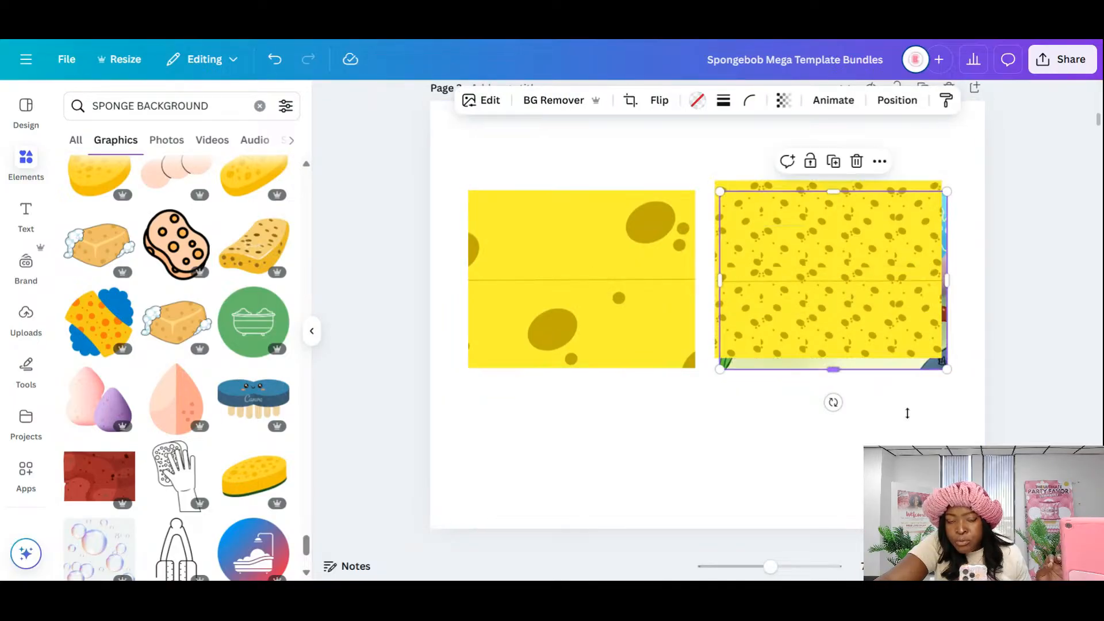
left_click_drag(909, 360, 576, 536)
left_click(955, 423)
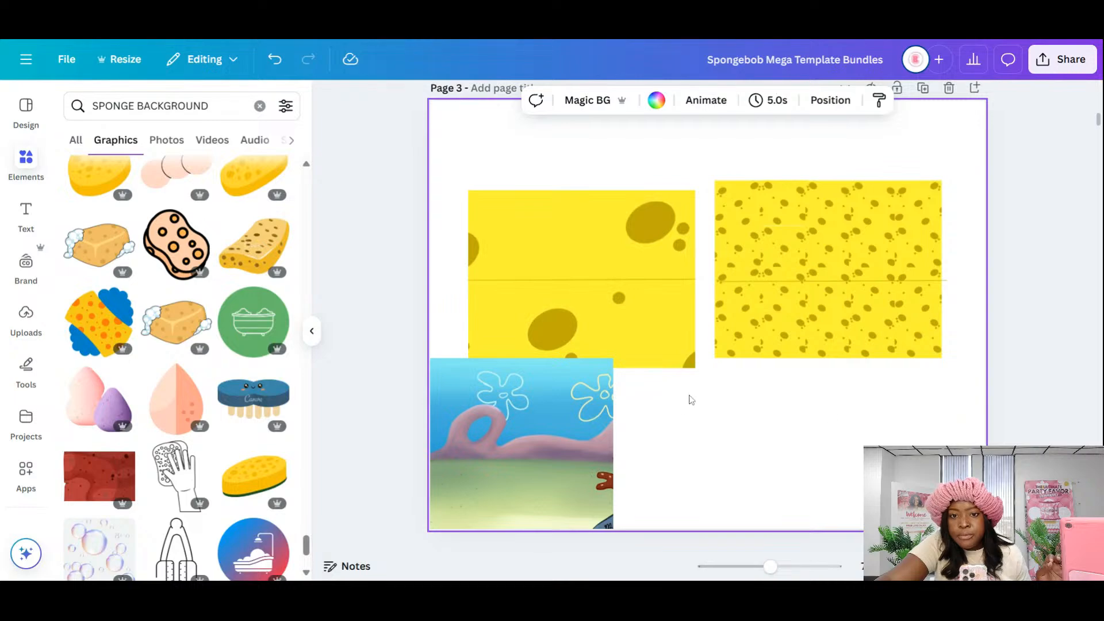
- Move both yellow panels up together and place the underwater scene centered beneath them
left_click_drag(895, 442, 836, 149)
left_click(473, 167)
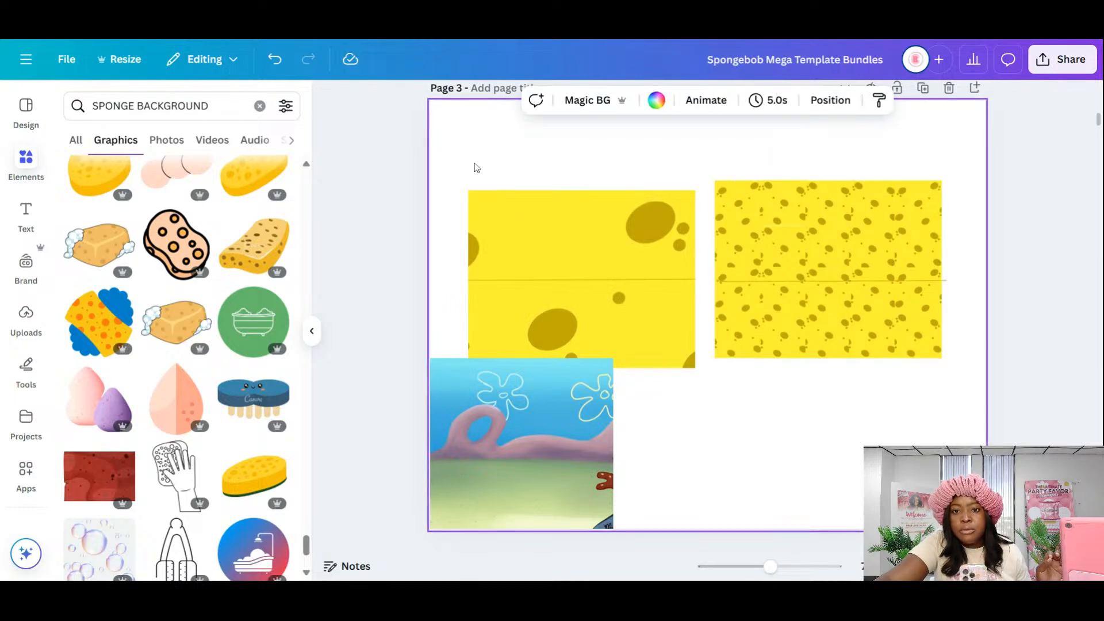
left_click_drag(464, 157, 884, 233)
left_click(554, 467)
left_click_drag(555, 467, 755, 444)
left_click(901, 432)
scroll(900, 432, "up", 2)
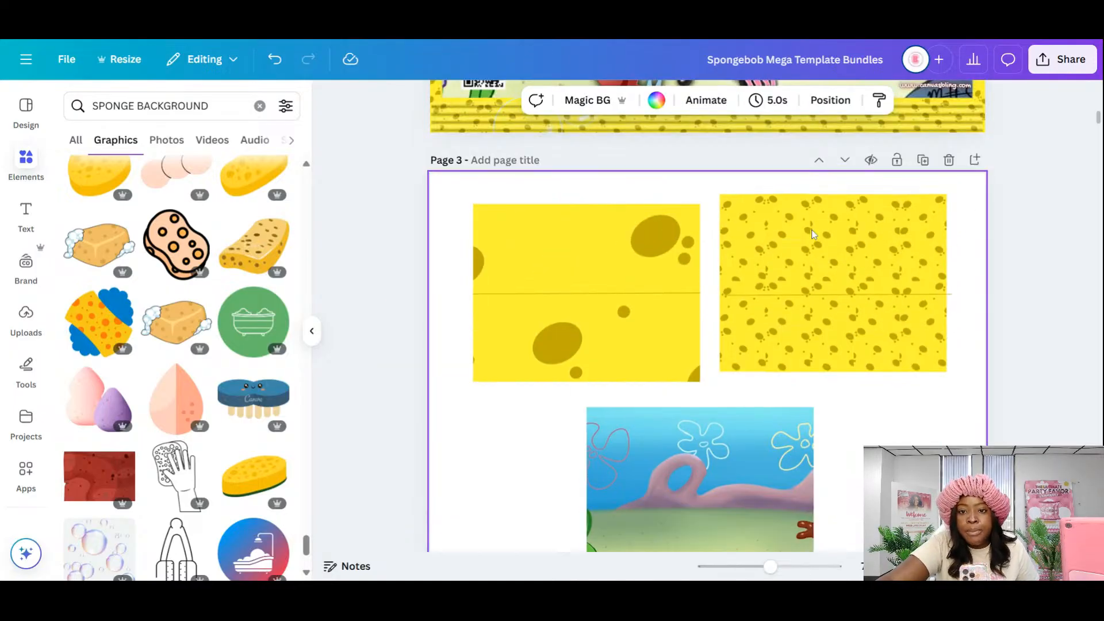
- Lower the small-spot sponge panel slightly with its line, and raise the line to the panel's middle
left_click_drag(730, 186, 896, 346)
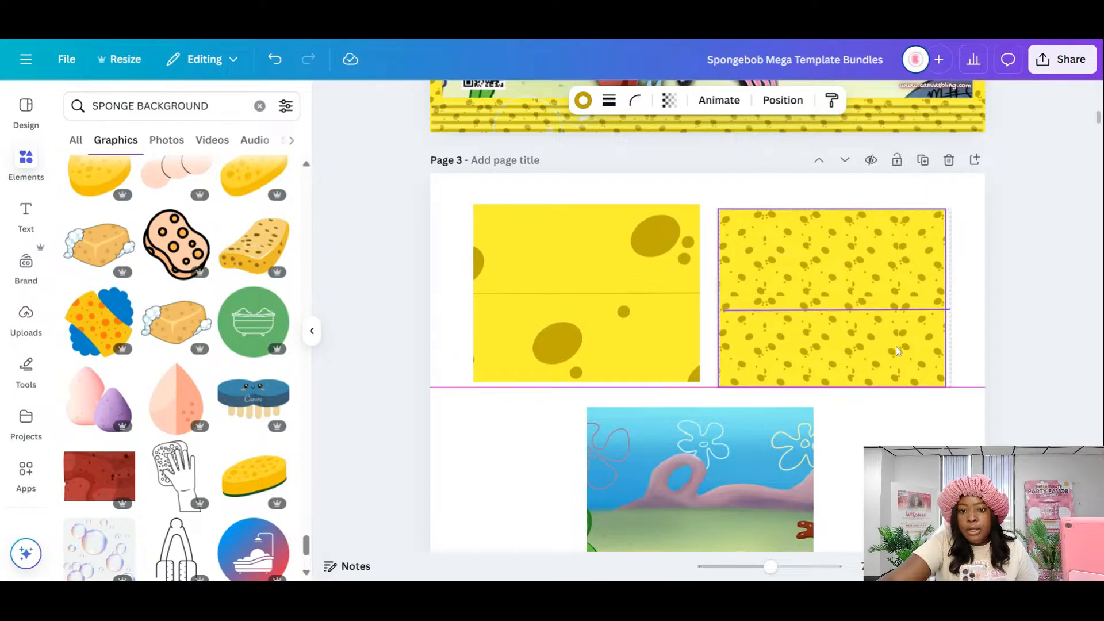
left_click(971, 398)
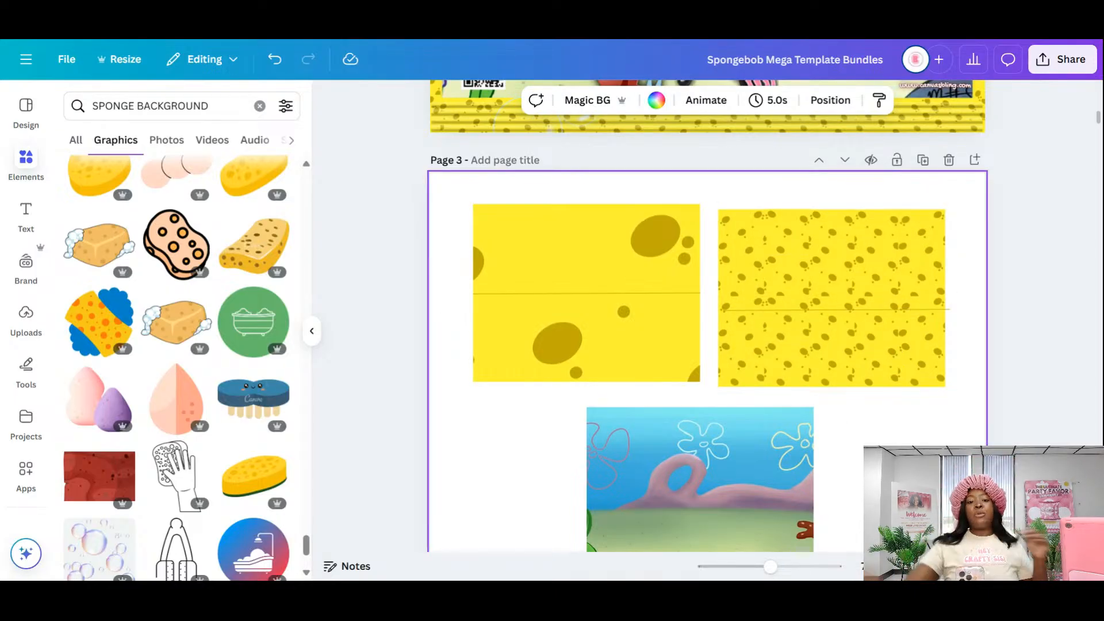
scroll(978, 282, "up", 2)
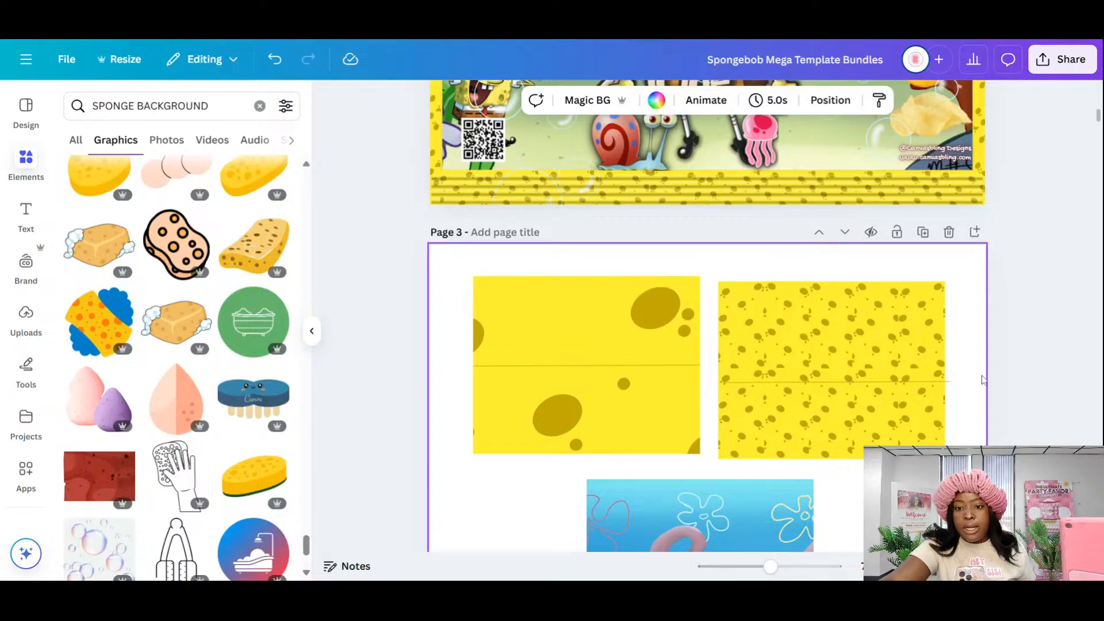
left_click(875, 383)
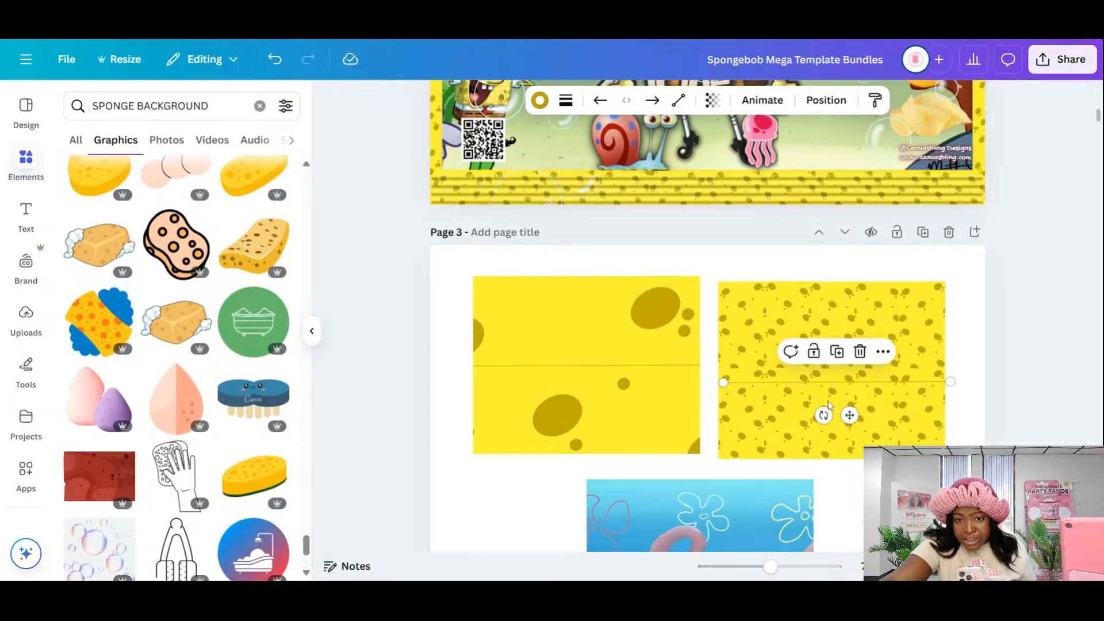
mouse_move(850, 415)
left_mouse_down()
mouse_move(848, 400)
mouse_move(846, 412)
mouse_move(814, 421)
mouse_move(850, 406)
left_mouse_up()
left_click(974, 424)
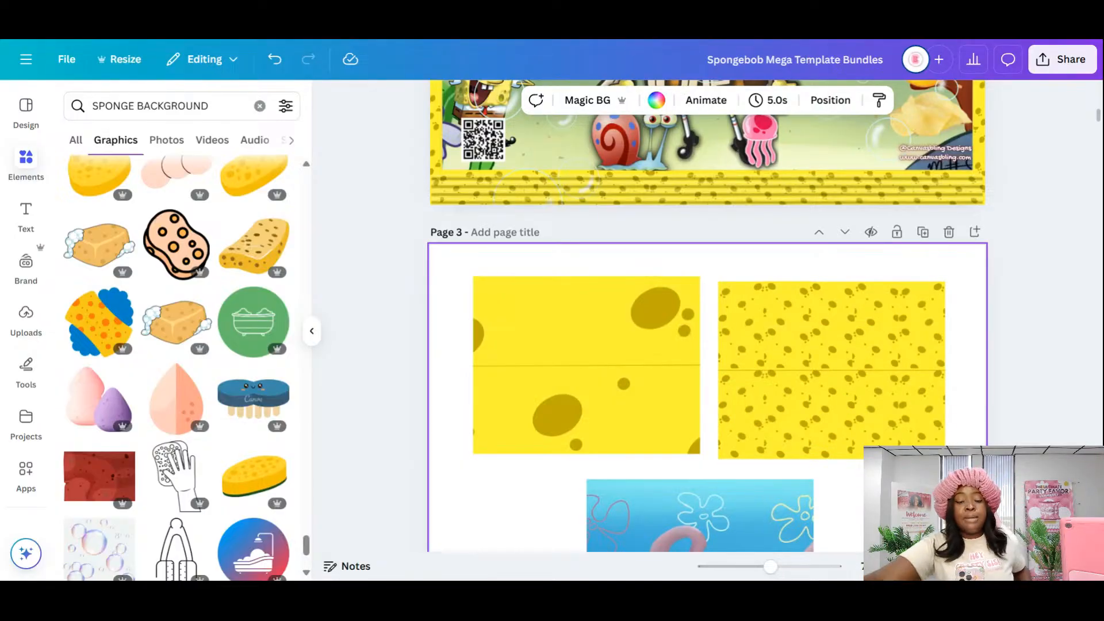
- Copy the QR code from page 2 onto page 3 at the upper edge of the large-spot panel
scroll(842, 353, "up", 2)
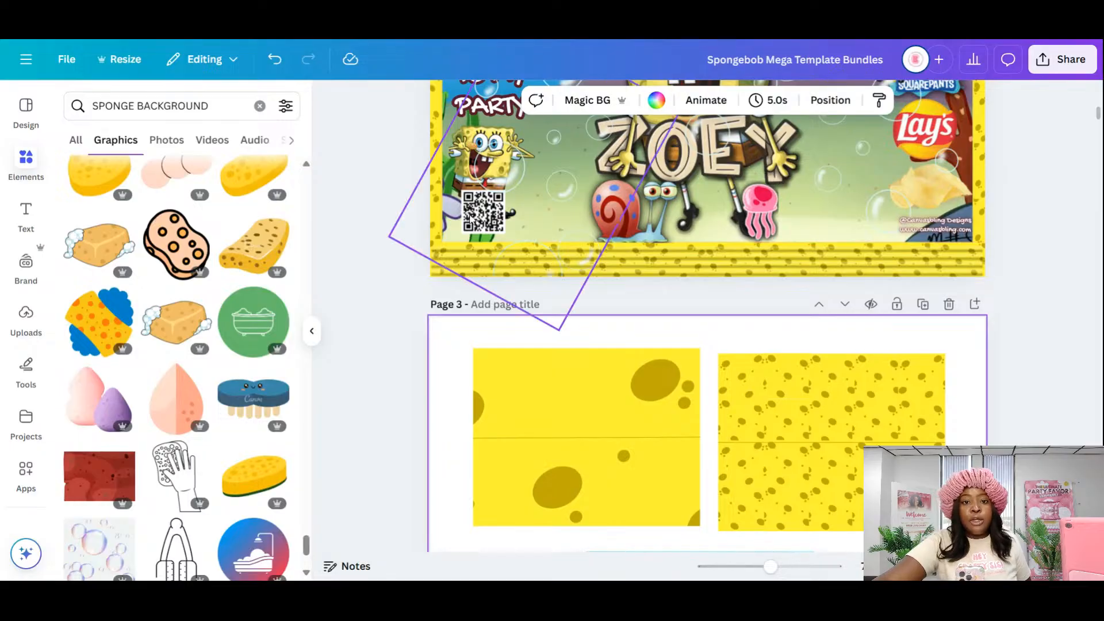
left_click(477, 235)
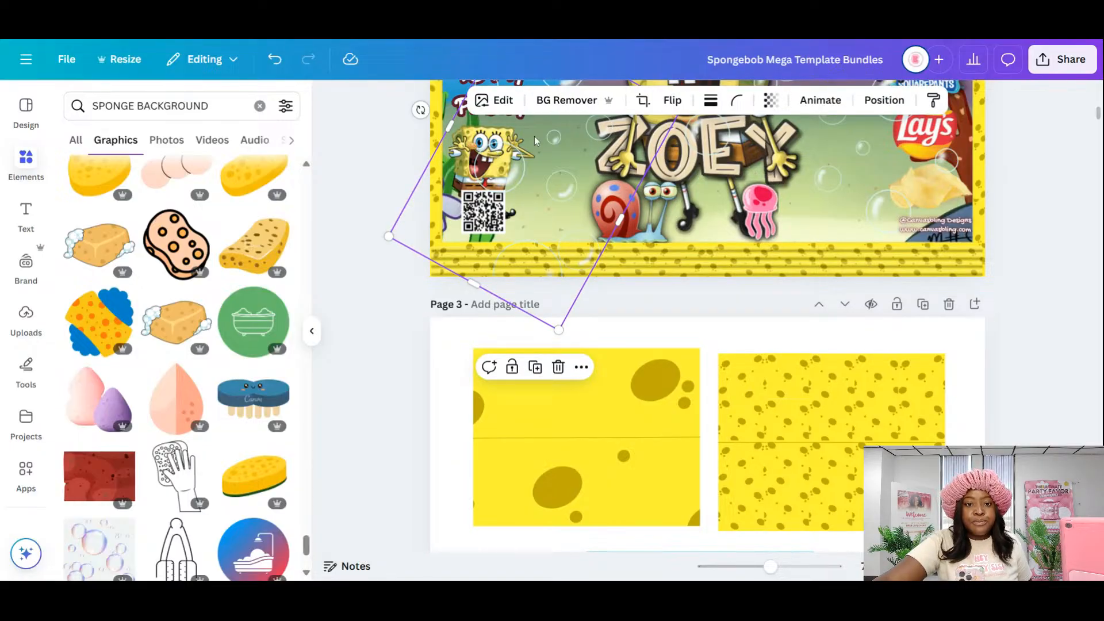
left_click(472, 231)
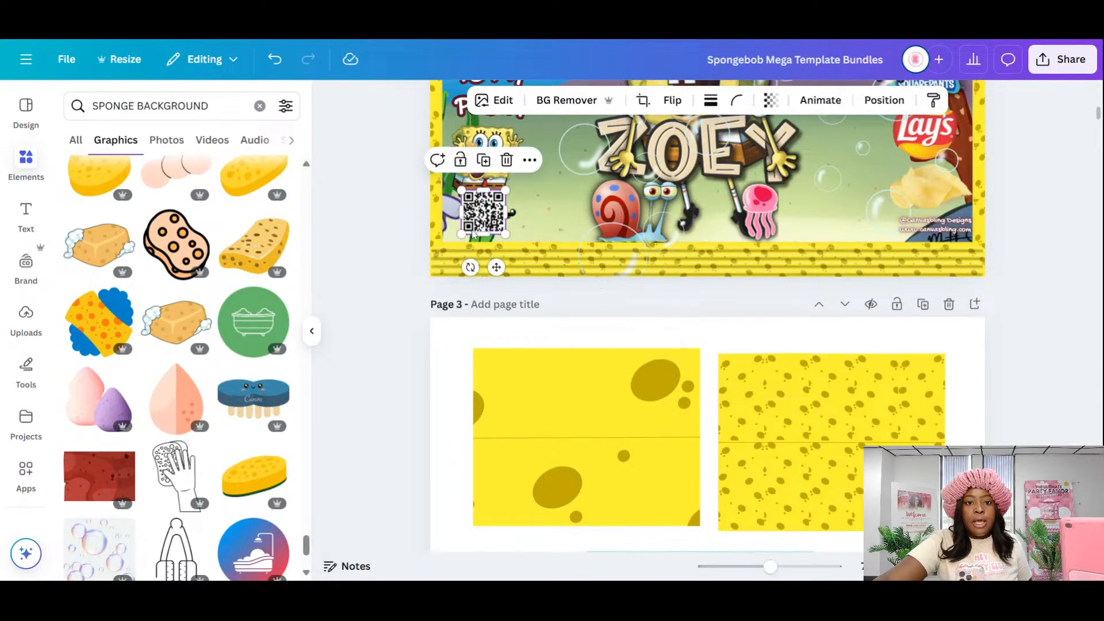
left_click_drag(472, 233, 650, 393)
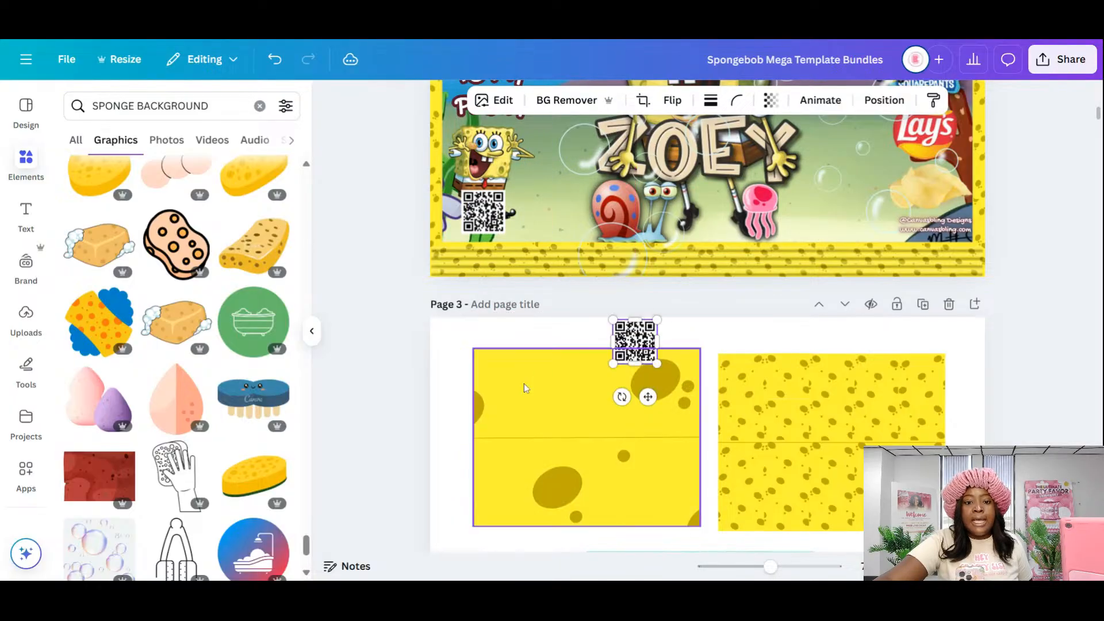
left_click(523, 384)
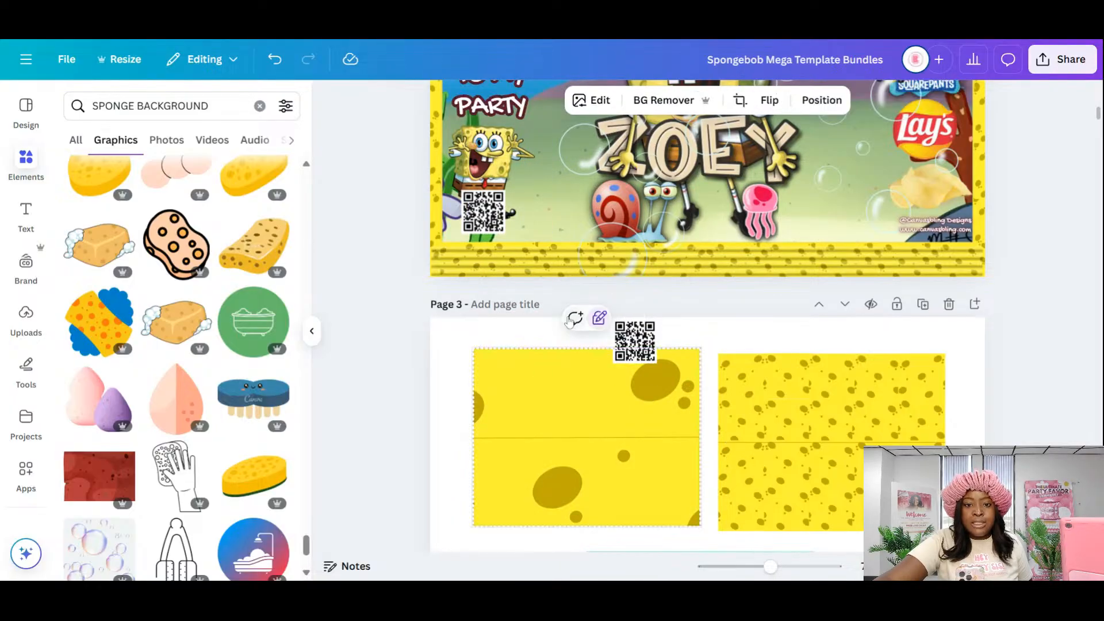
left_click(806, 376)
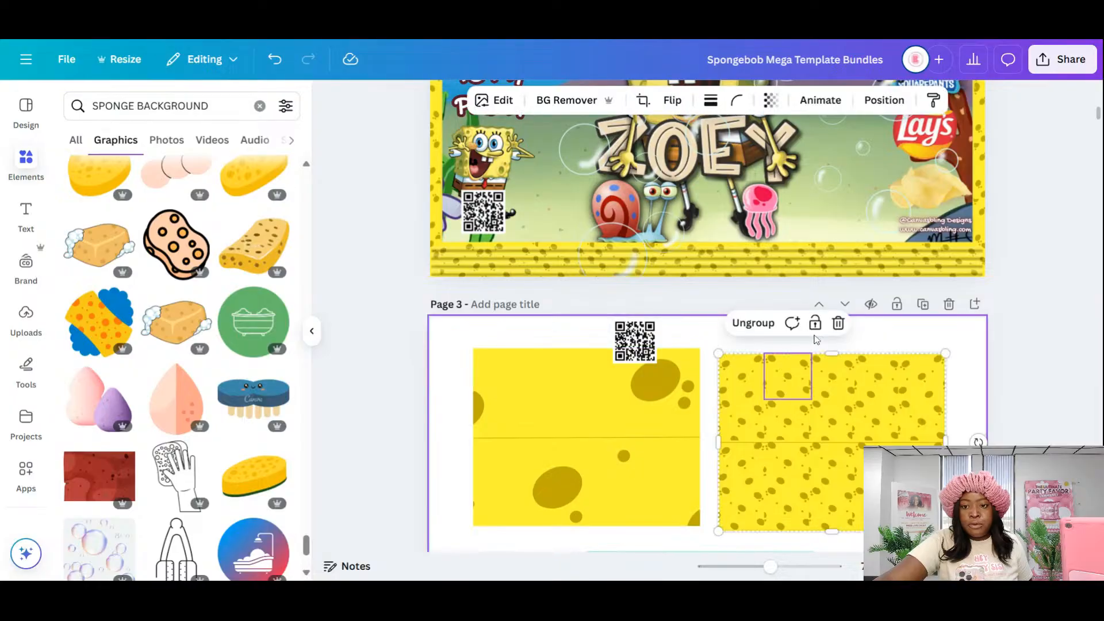
- Turn the QR code upside down in the large-spot panel's upper half and duplicate it onto the small-spot panel's upper half
left_click(635, 342)
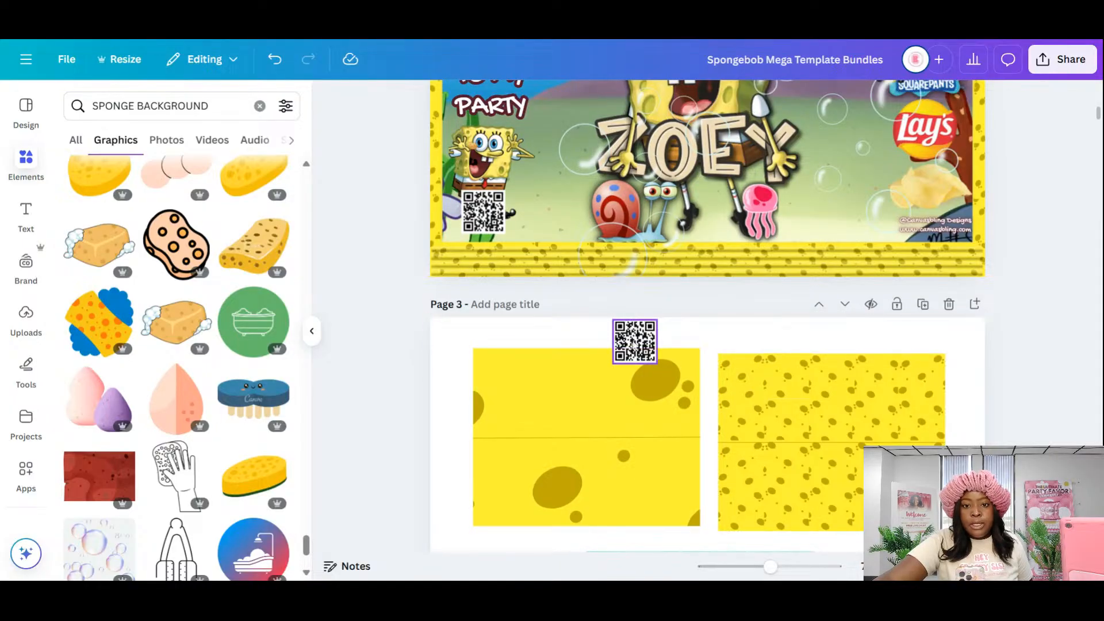
left_click_drag(621, 395, 651, 226)
left_click_drag(569, 334, 521, 385)
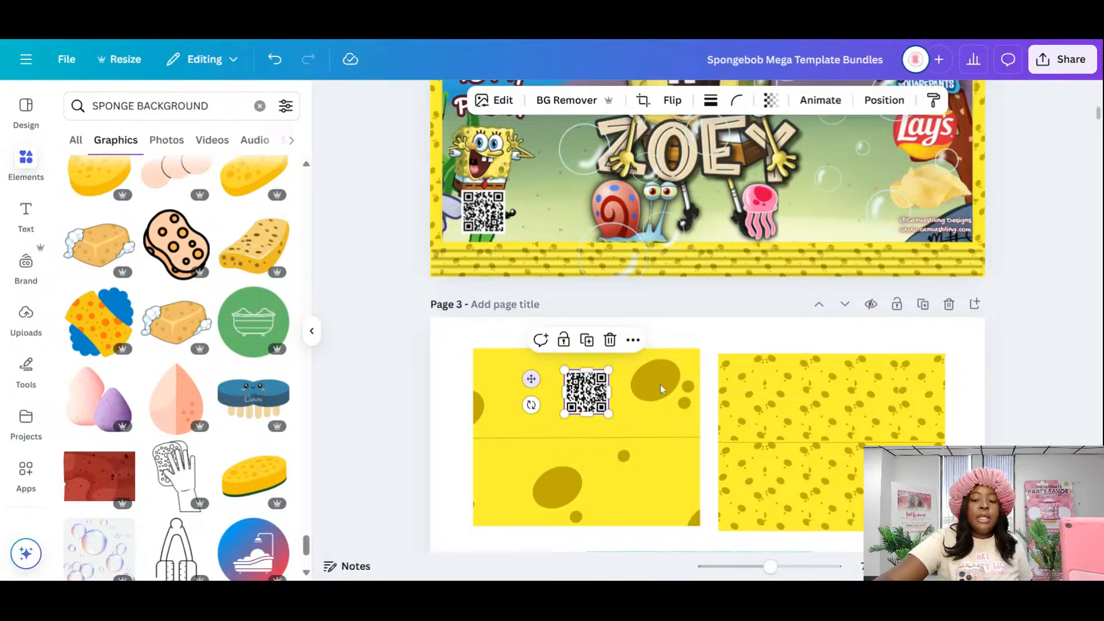
left_click(586, 340)
left_click_drag(595, 415, 830, 398)
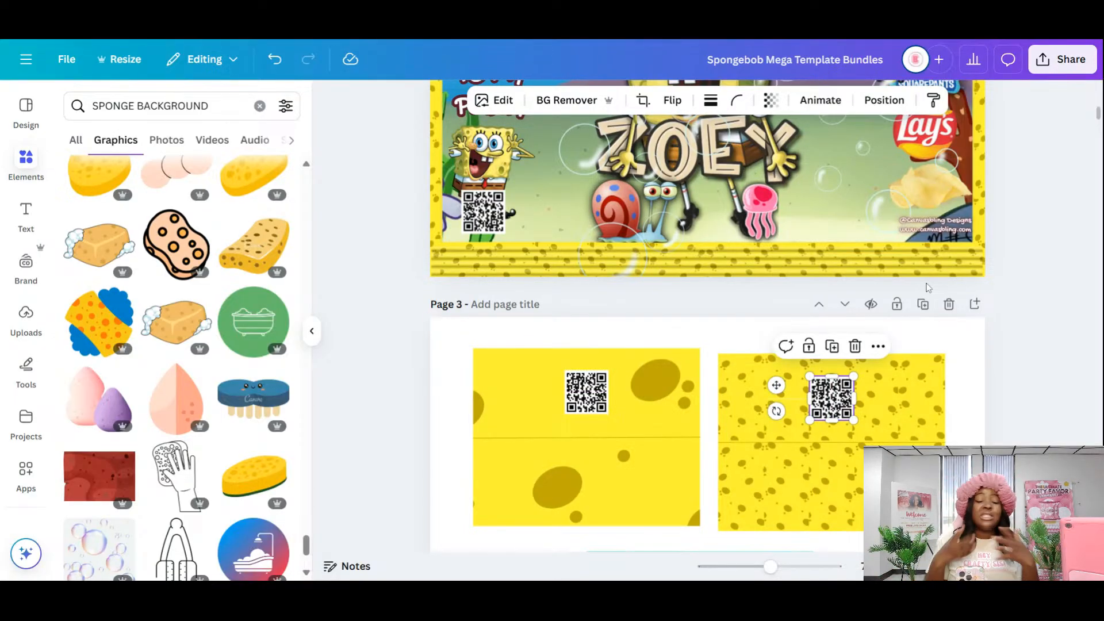
- Duplicate the Canvasbling Designs credit text from page 2 onto page 3 and turn the copy upside down
scroll(927, 288, "down", 2)
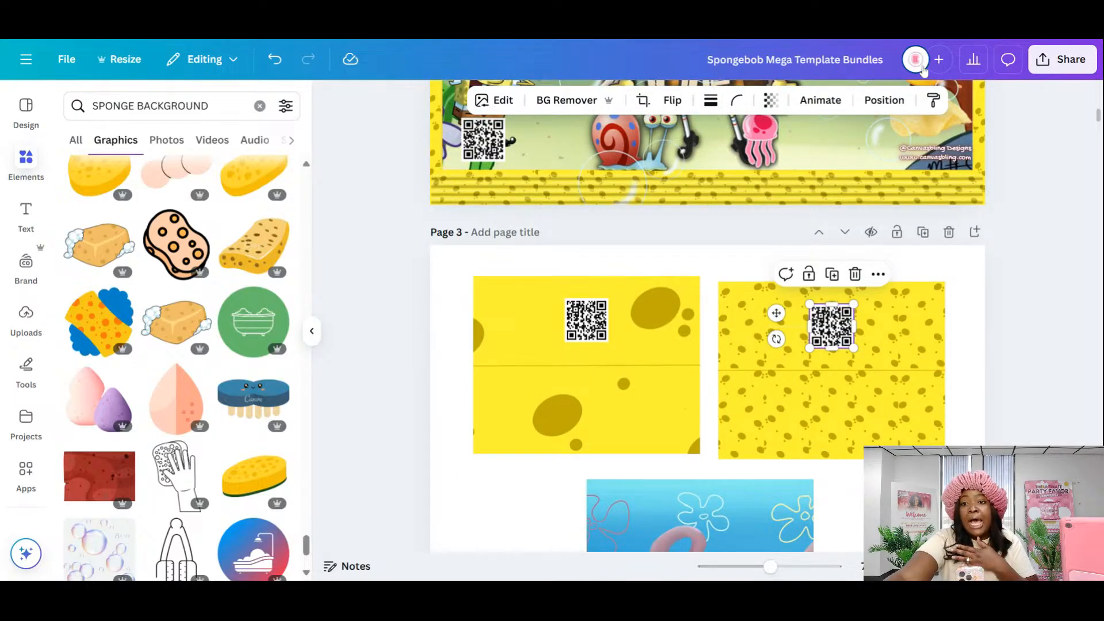
left_click(935, 153)
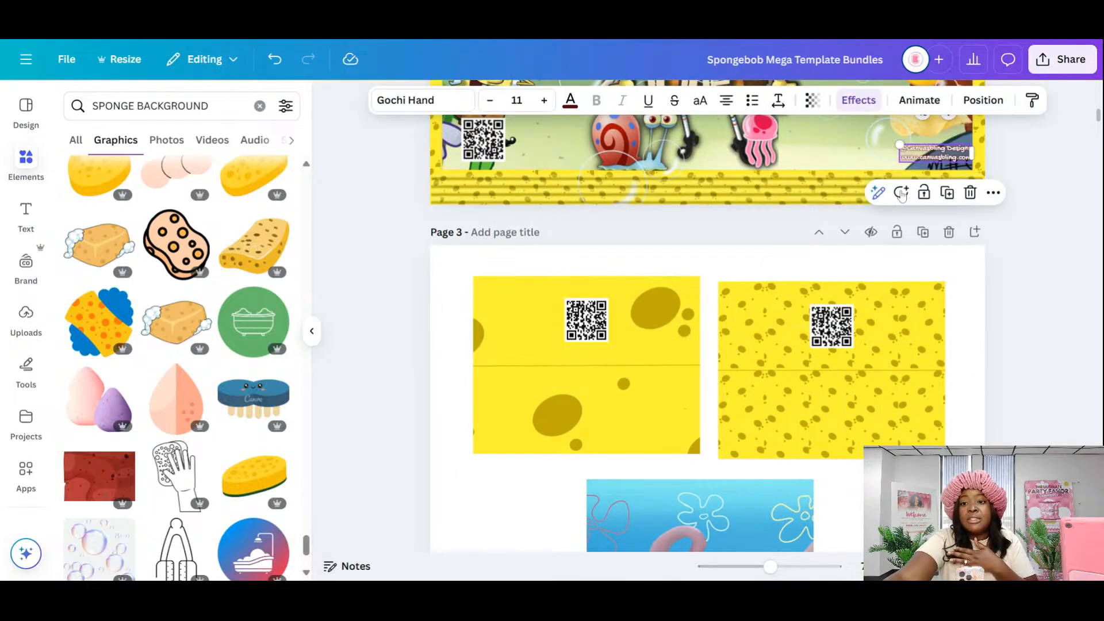
left_click(946, 193)
left_click_drag(943, 168, 895, 272)
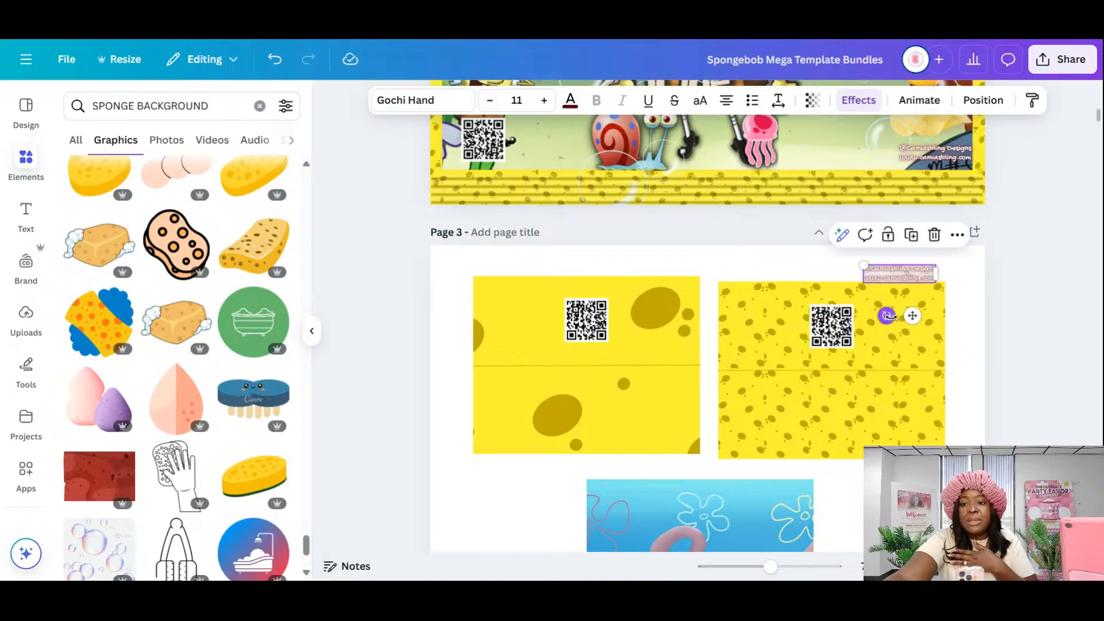
left_click_drag(894, 320, 918, 198)
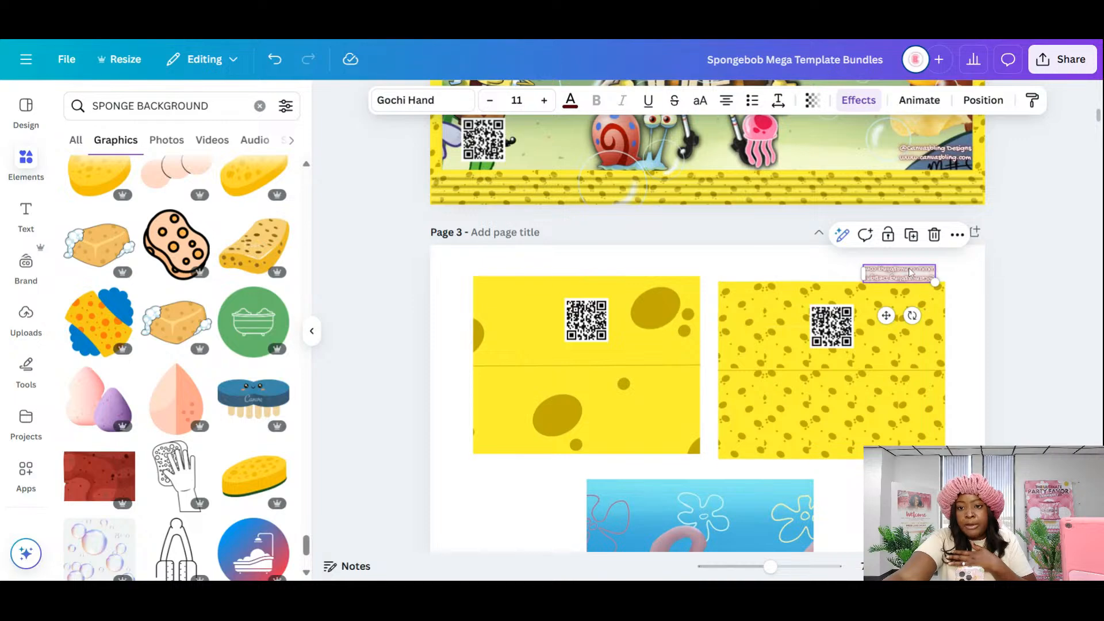
- Lower both QR codes slightly on their panels and center the credit text directly above the small-spot panel's code
left_click_drag(911, 273, 846, 335)
left_click(843, 321)
left_click(587, 321)
left_click_drag(587, 321, 586, 334)
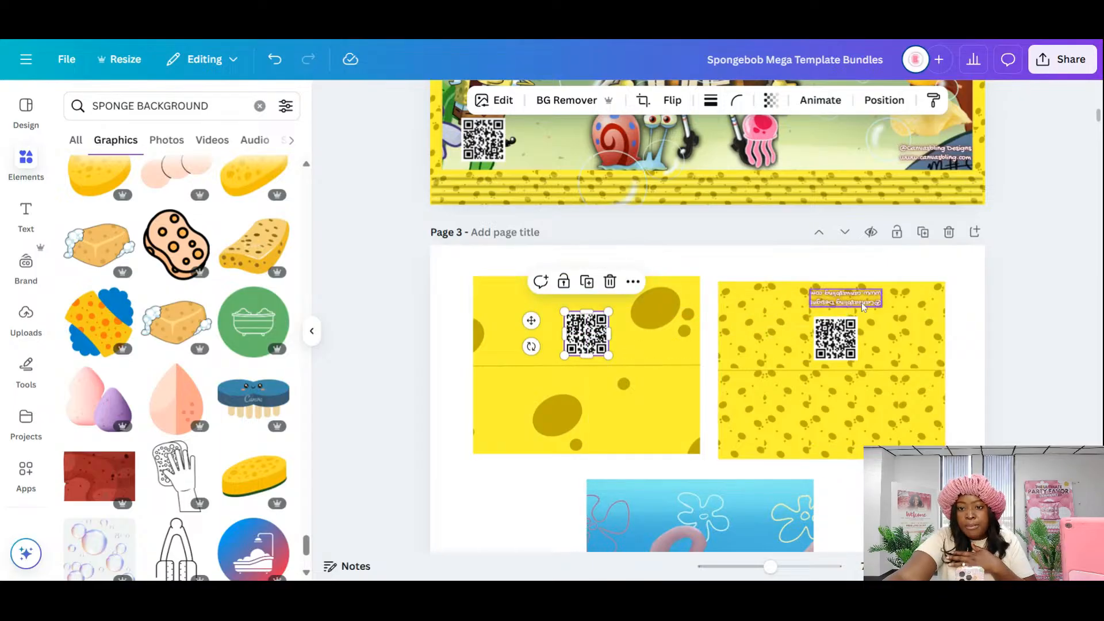
left_click_drag(861, 303, 852, 307)
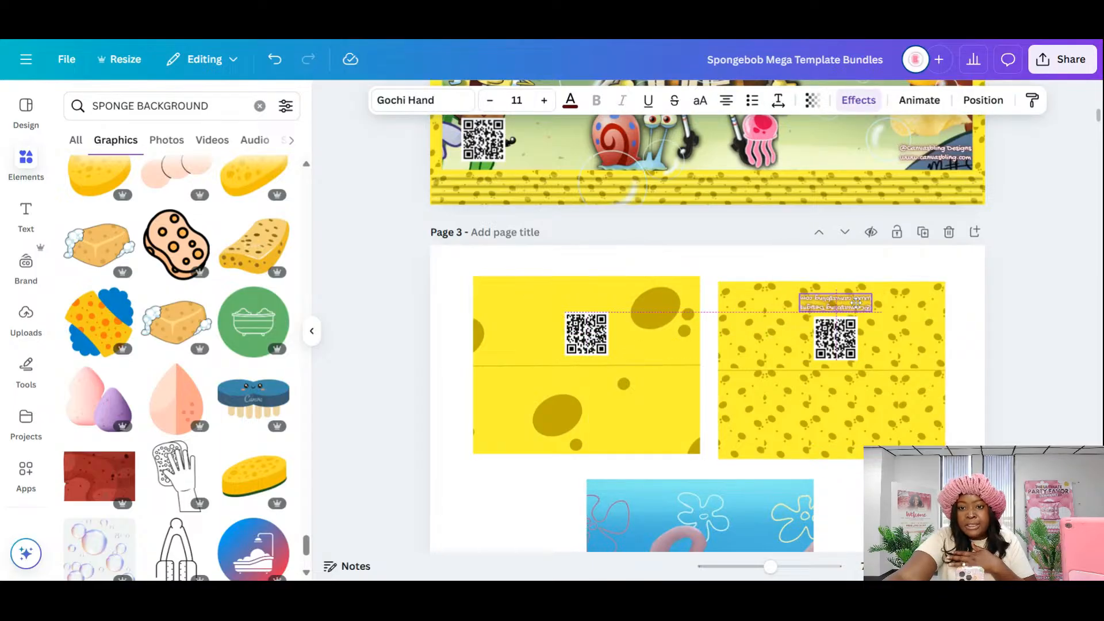
- Remove the style effect from the small-spot panel's credit text and set its text color to white
left_click(858, 101)
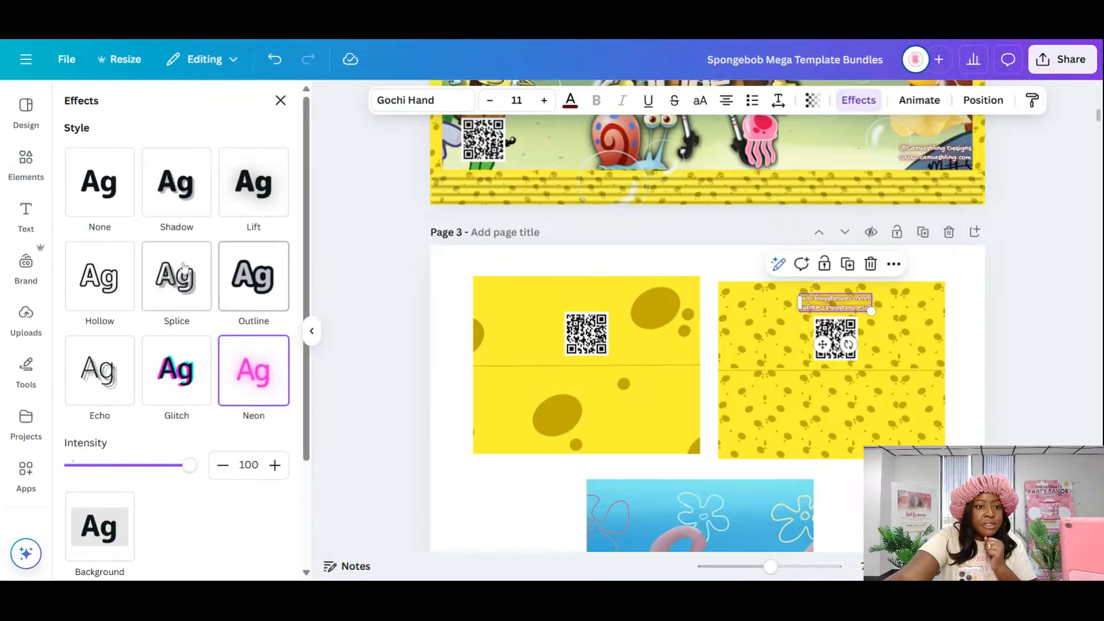
left_click(265, 288)
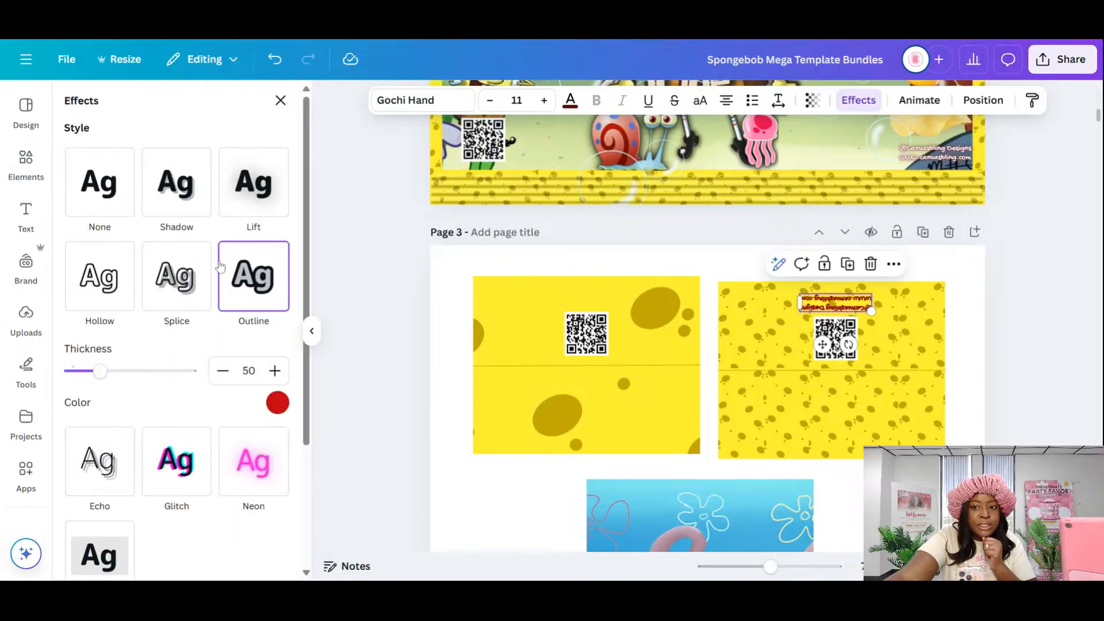
left_click(101, 199)
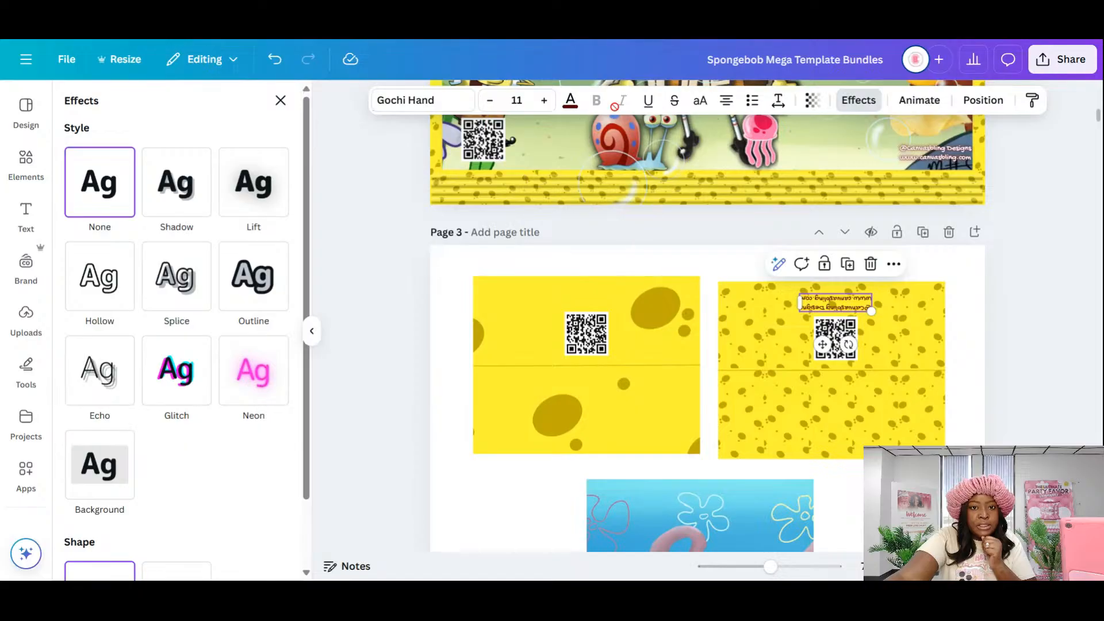
left_click(571, 101)
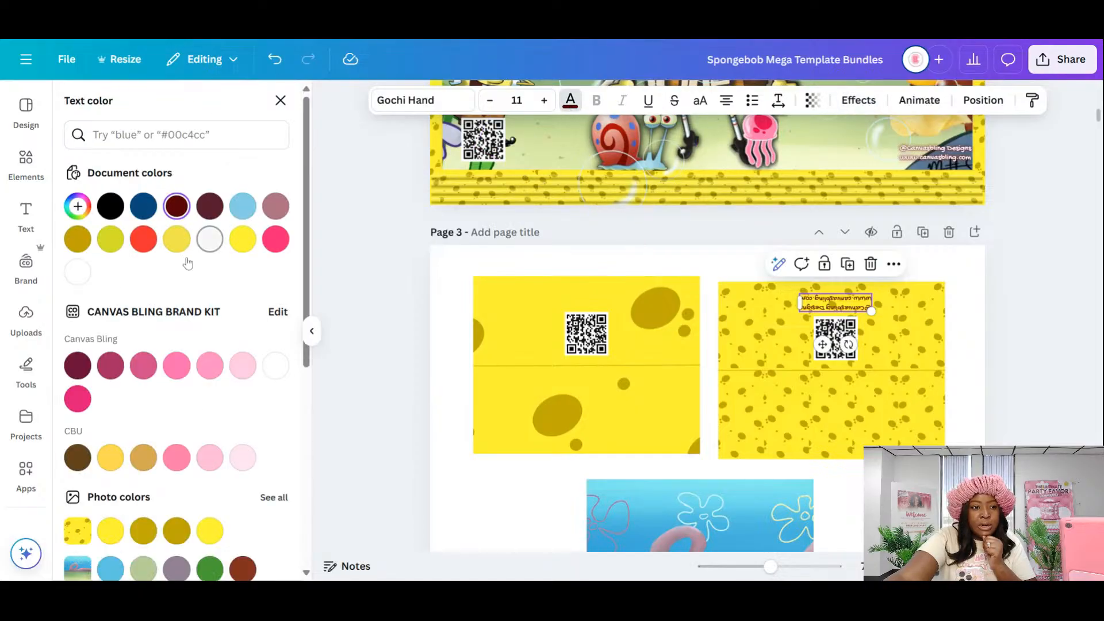
left_click(78, 272)
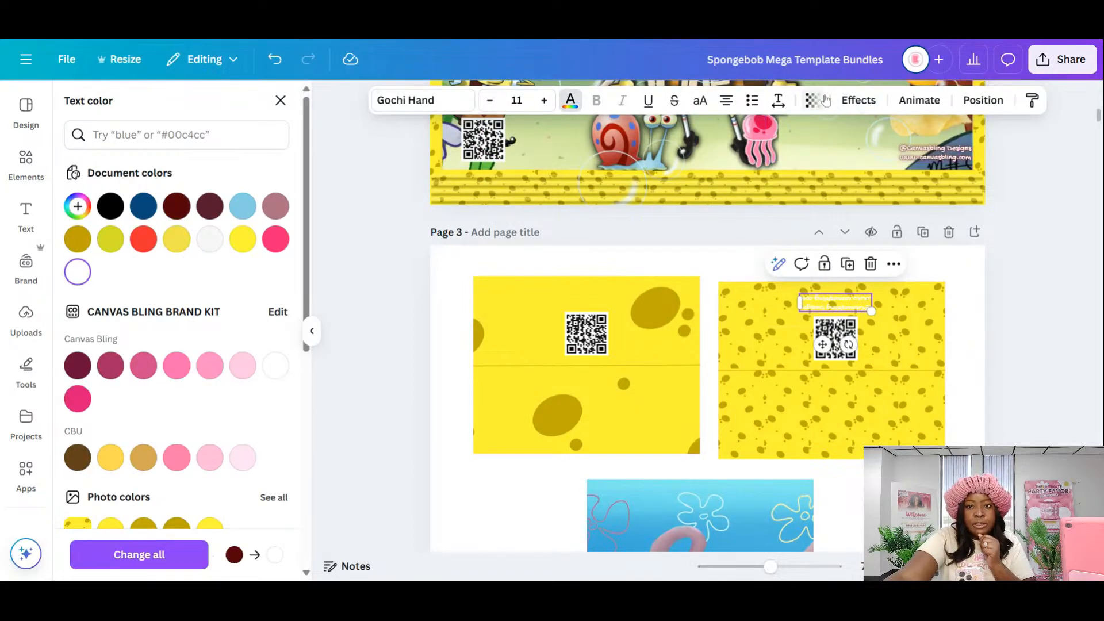
- Apply the Outline effect to the white credit text with a thickness of 200
left_click(859, 100)
left_click(254, 277)
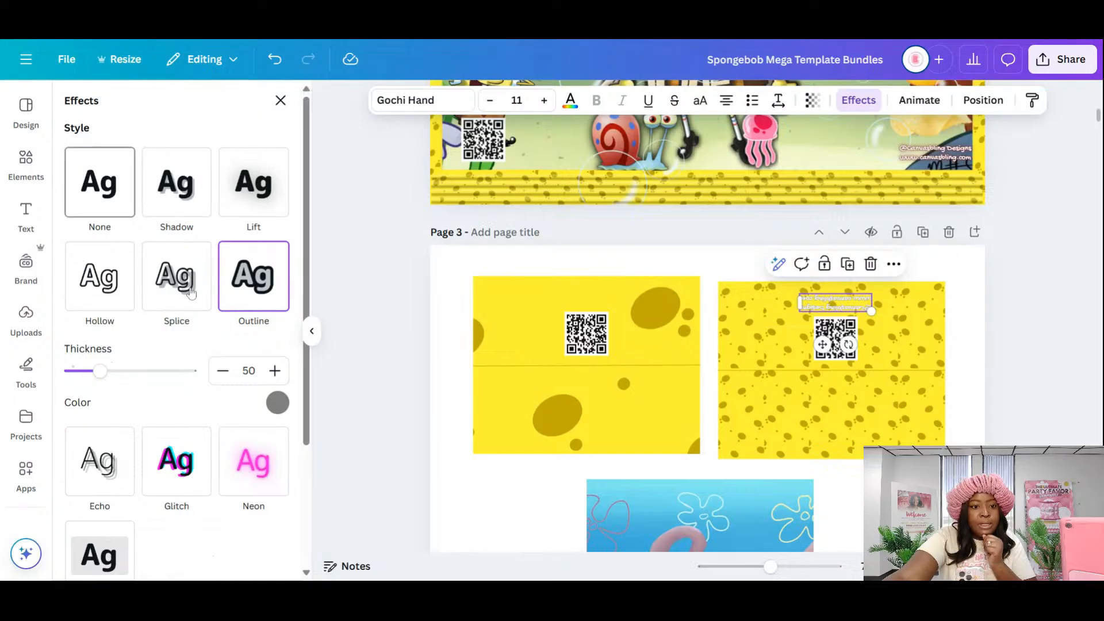
left_click_drag(101, 371, 243, 392)
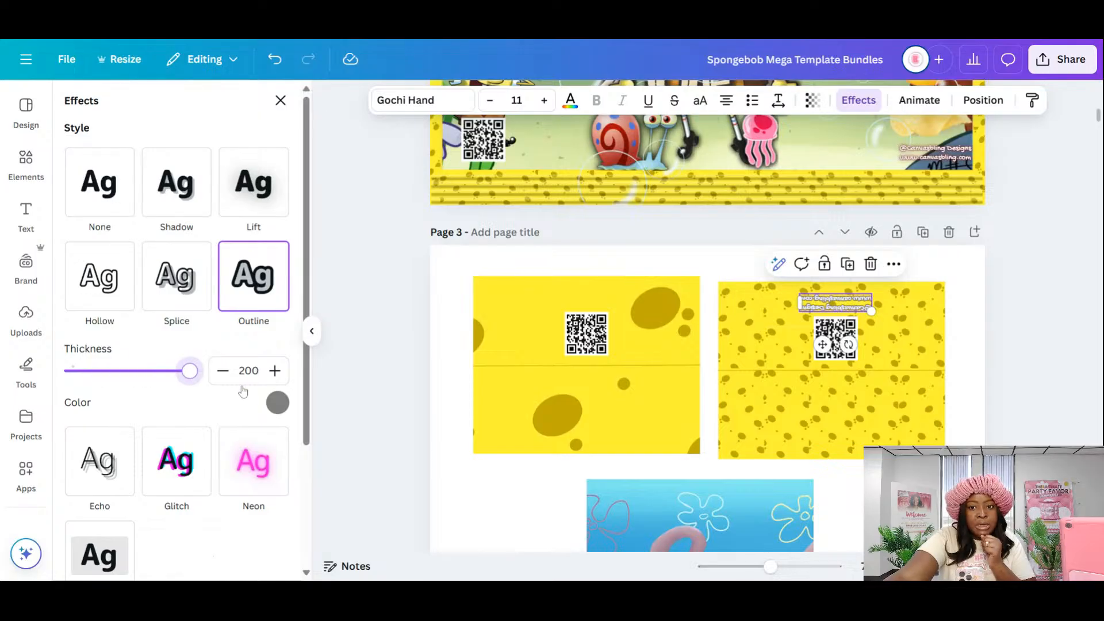
- Set the credit text's outline color to the dark gold document color matching the sponge spots
left_click(278, 402)
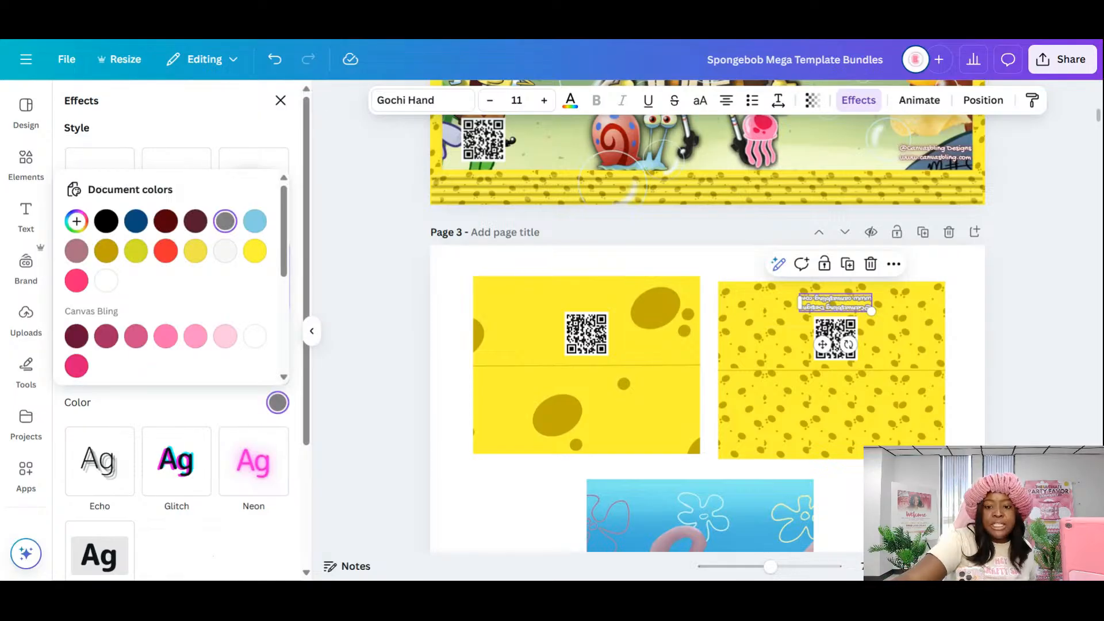
left_click_drag(770, 567, 818, 568)
scroll(757, 398, "right", 3)
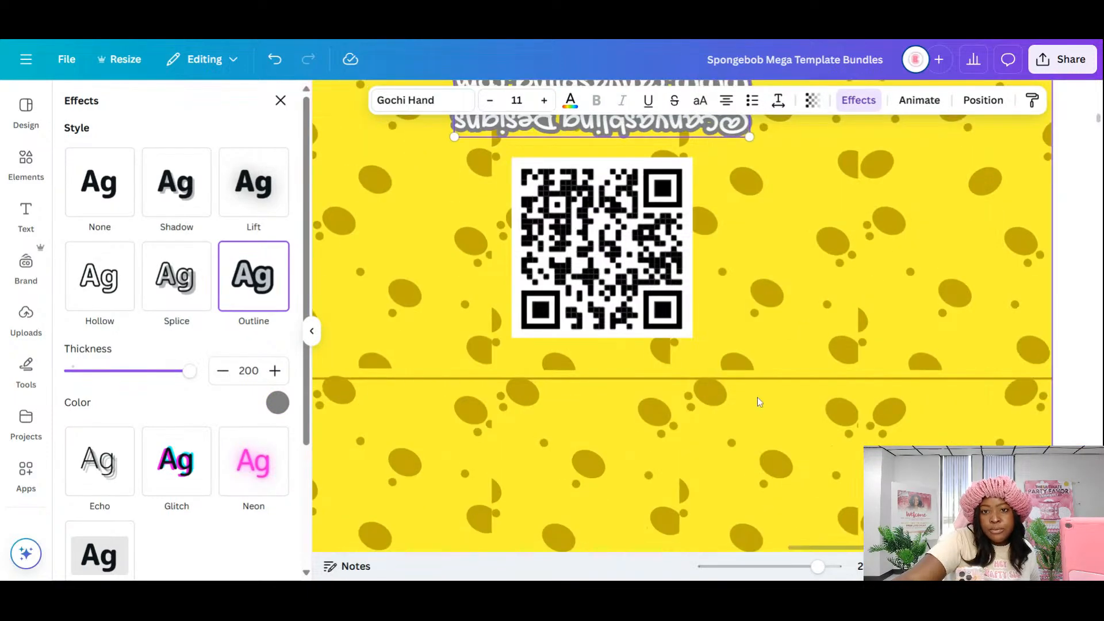
scroll(758, 398, "up", 2)
scroll(757, 398, "up", 2)
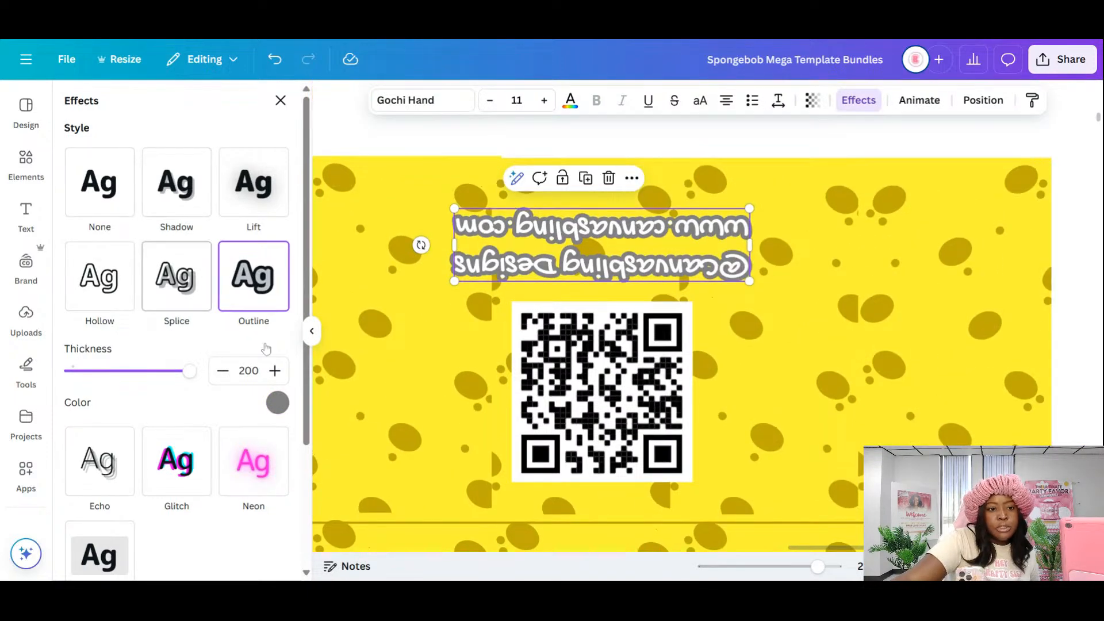
left_click(278, 403)
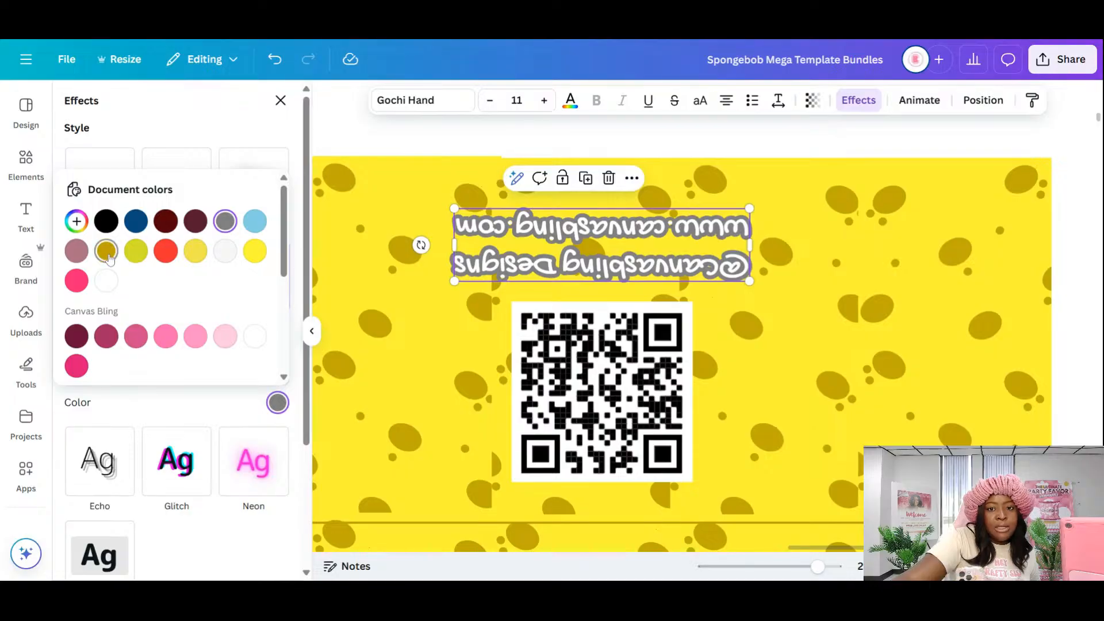
left_click(107, 253)
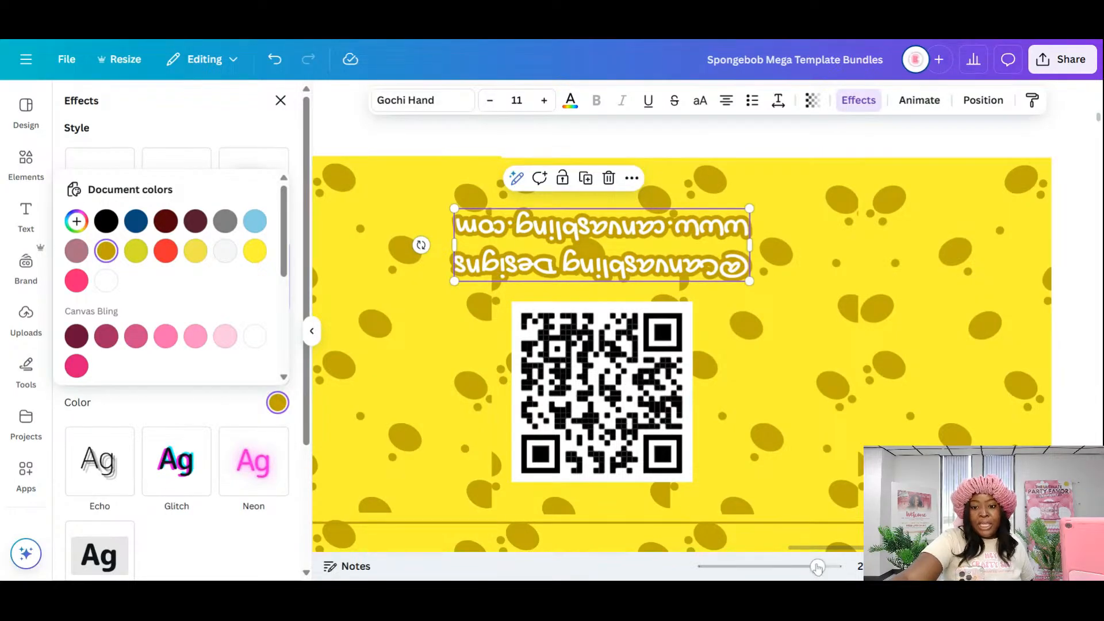
left_click_drag(817, 566, 768, 566)
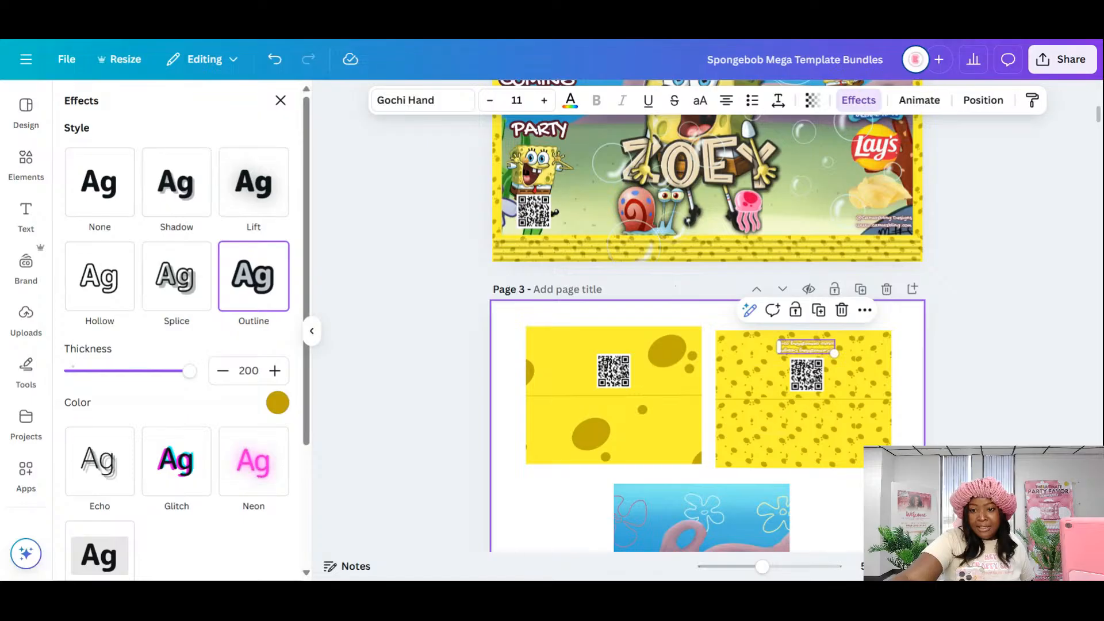
- Duplicate the outlined credit text and place the copy above the QR code on the large-spot panel
left_click(846, 409)
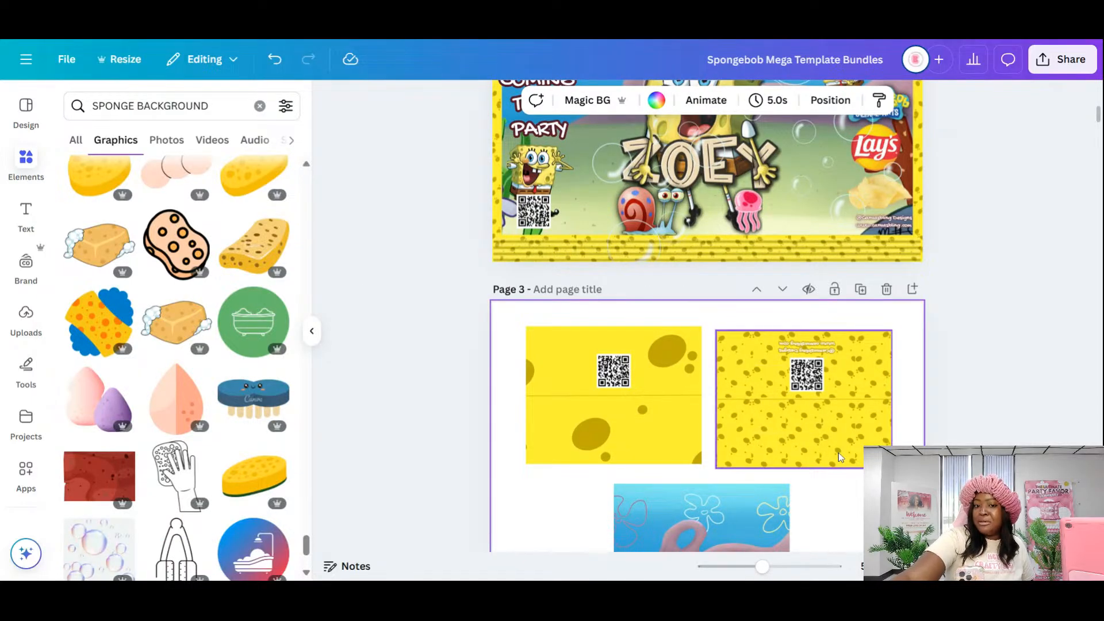
left_click(536, 436)
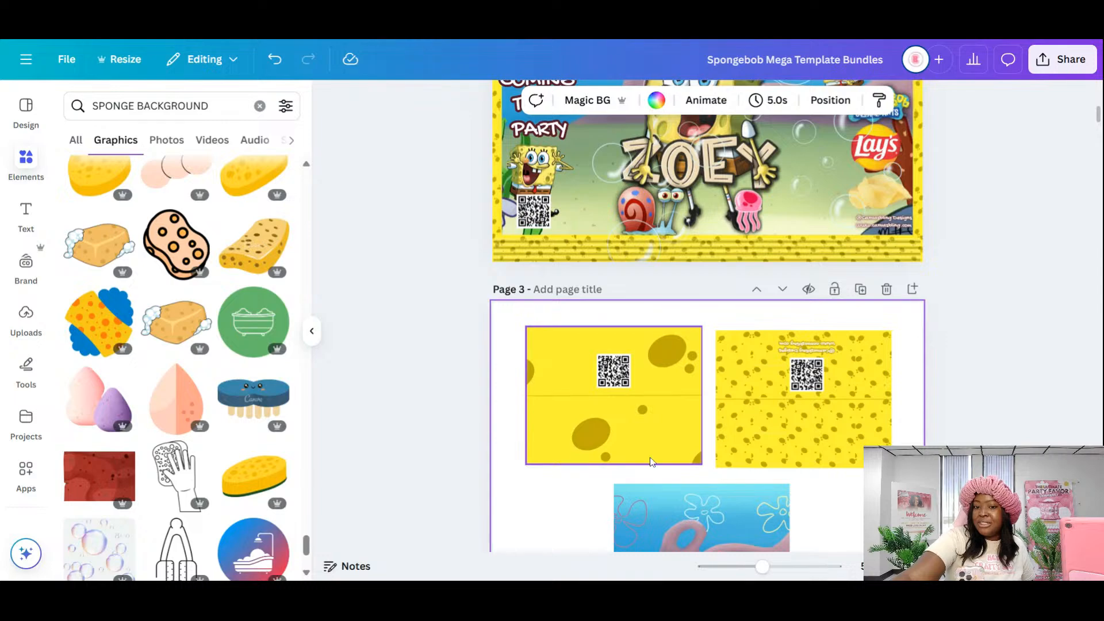
left_click(811, 346)
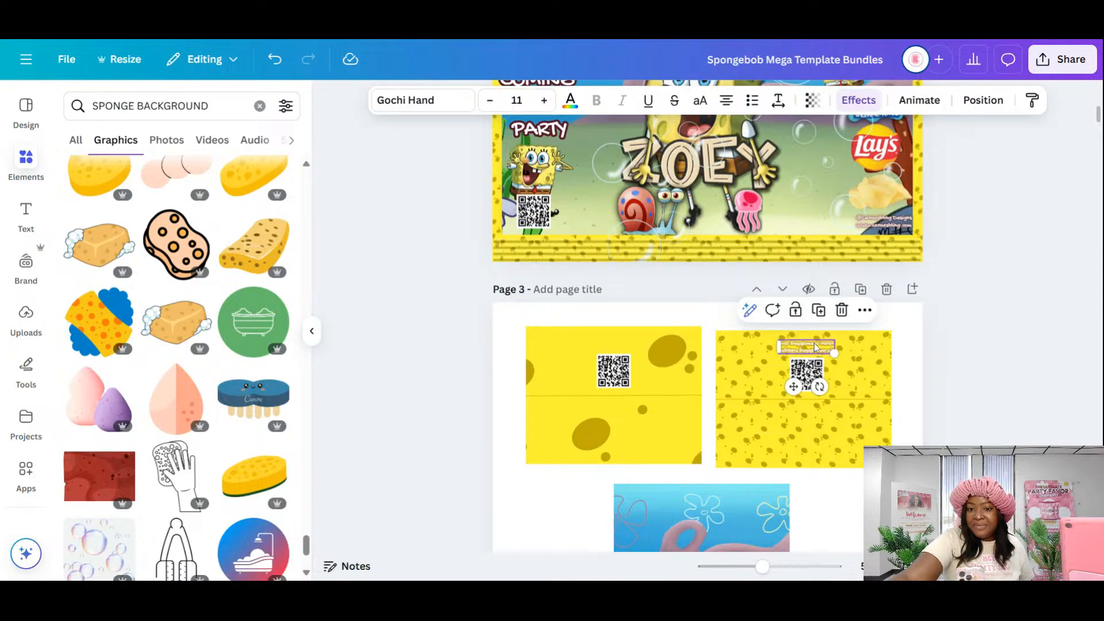
left_click(818, 310)
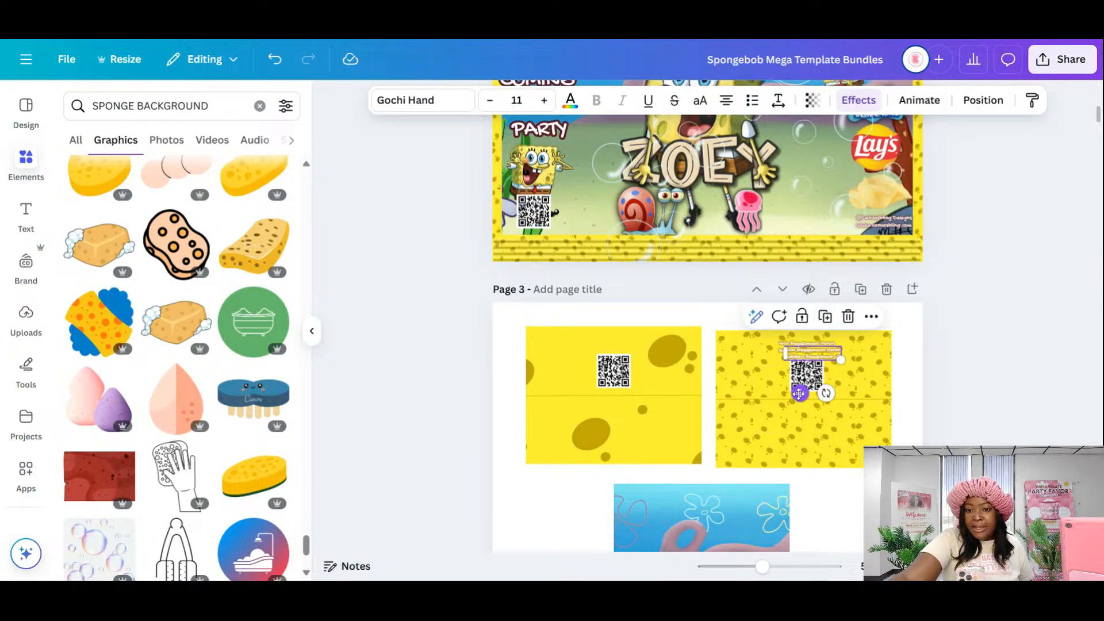
left_click_drag(800, 393, 594, 384)
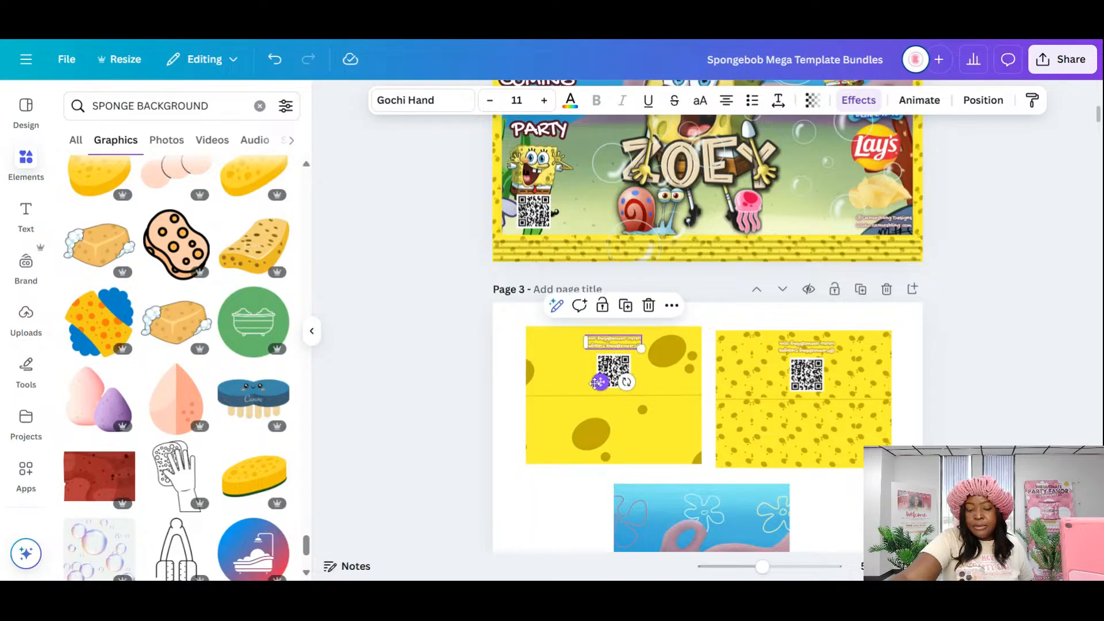
scroll(794, 382, "down", 3)
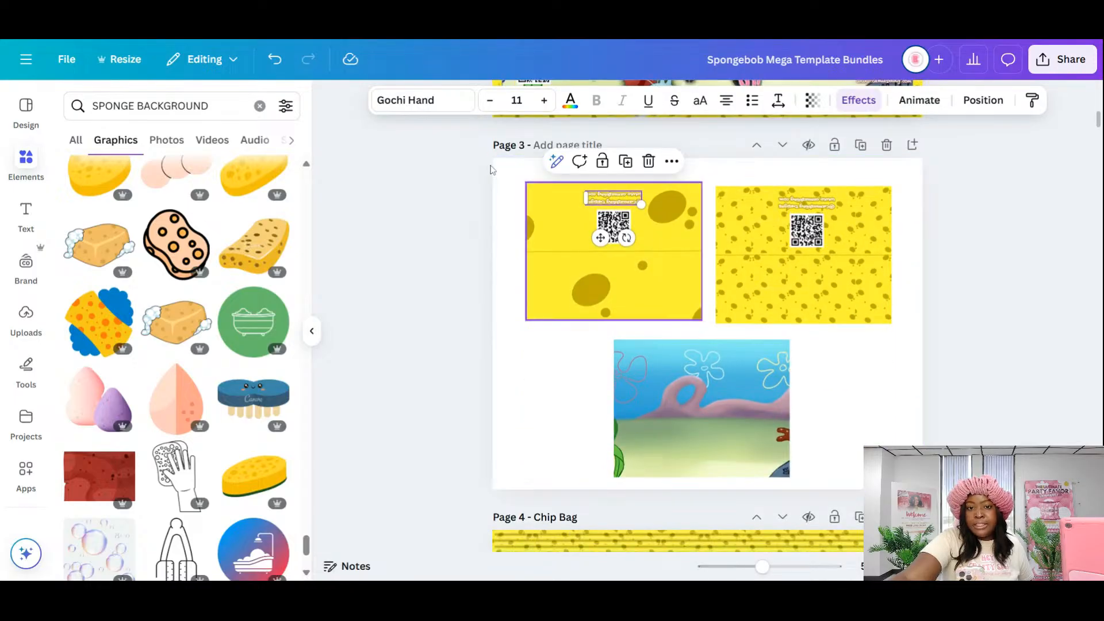
left_click(796, 383)
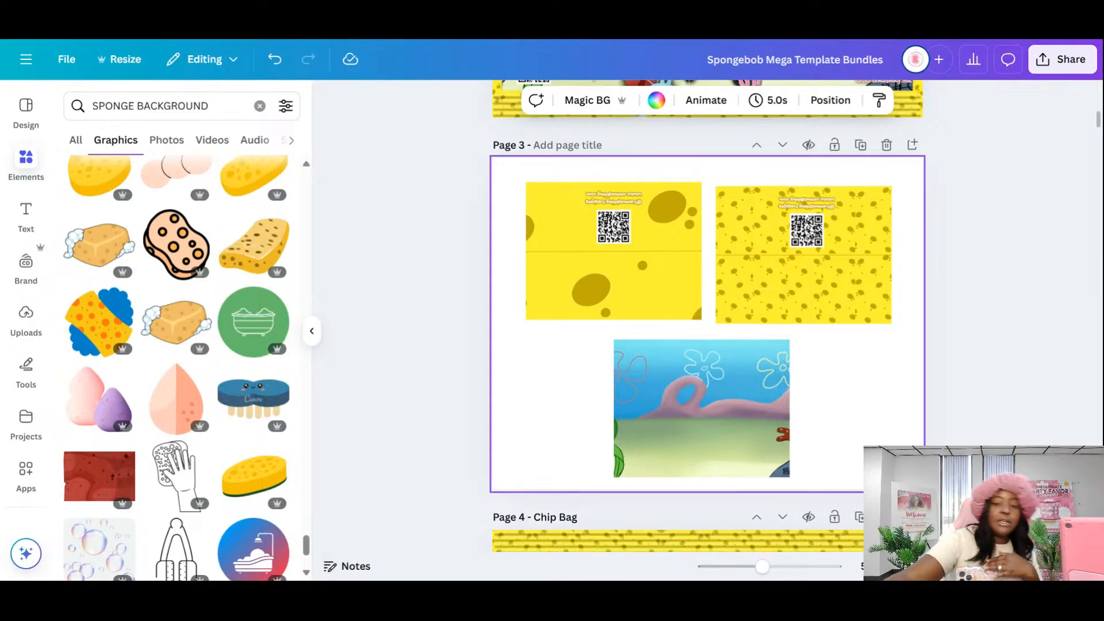
scroll(904, 397, "up", 3)
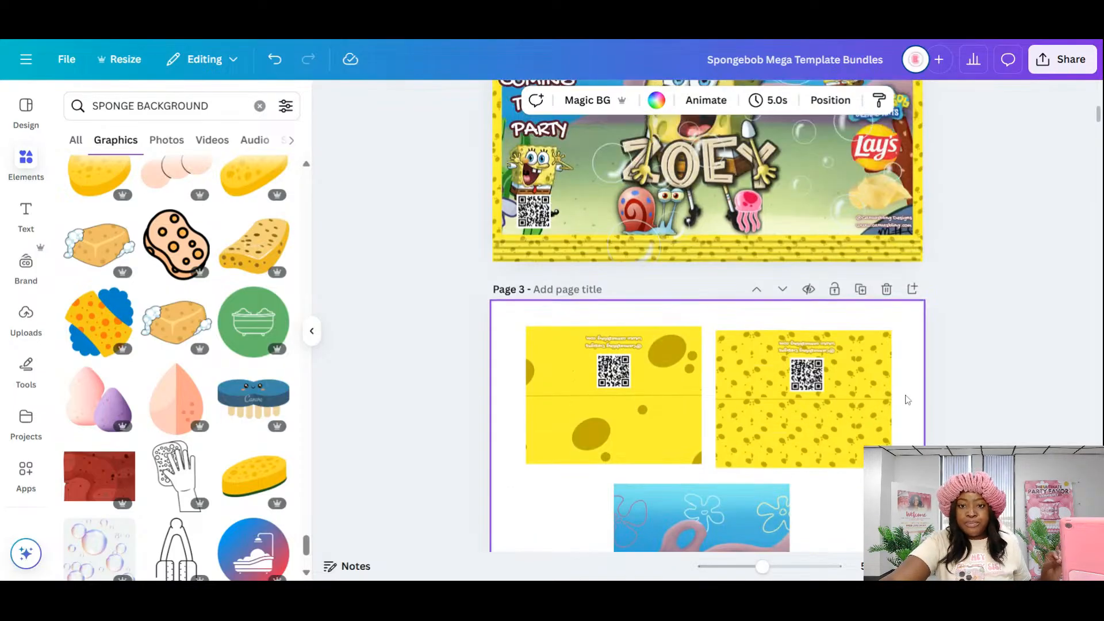
scroll(907, 400, "up", 4)
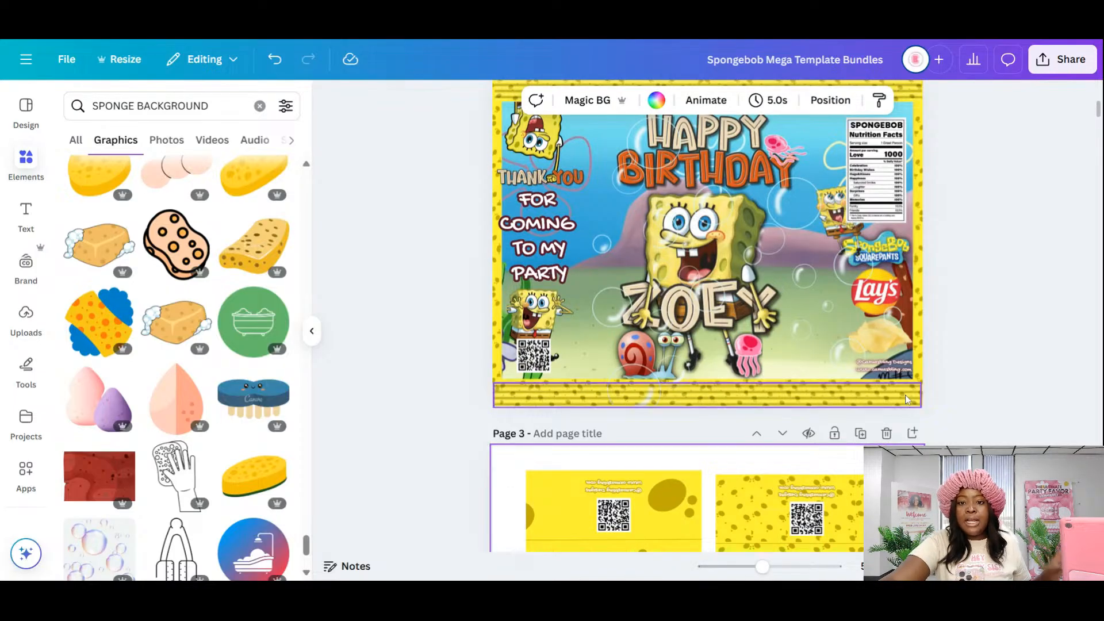
scroll(906, 400, "down", 6)
scroll(907, 399, "up", 1)
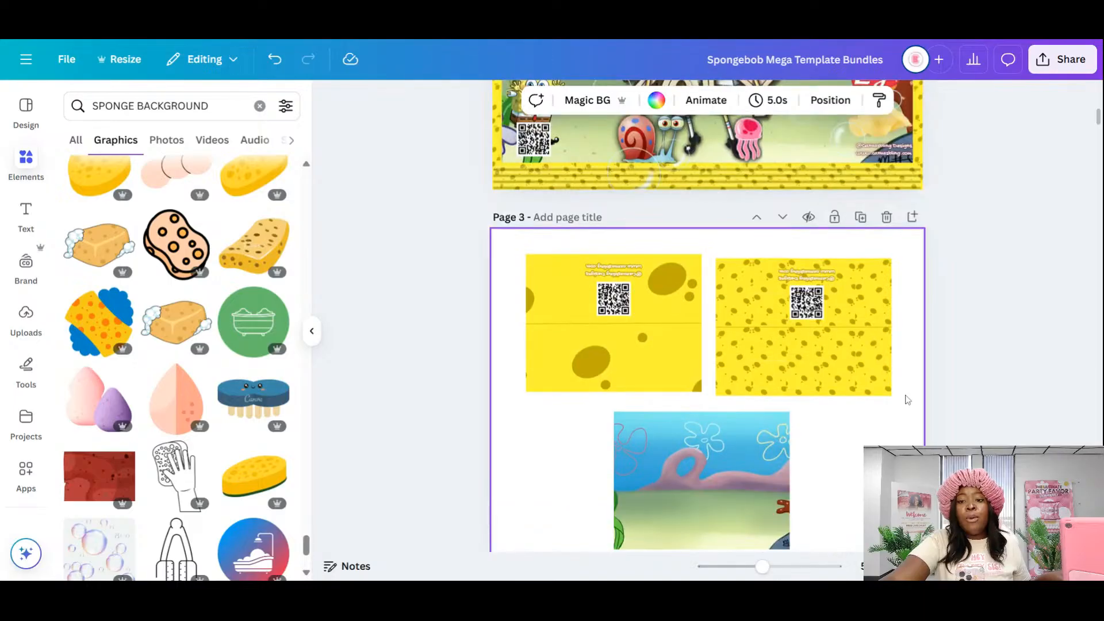
scroll(907, 399, "up", 1)
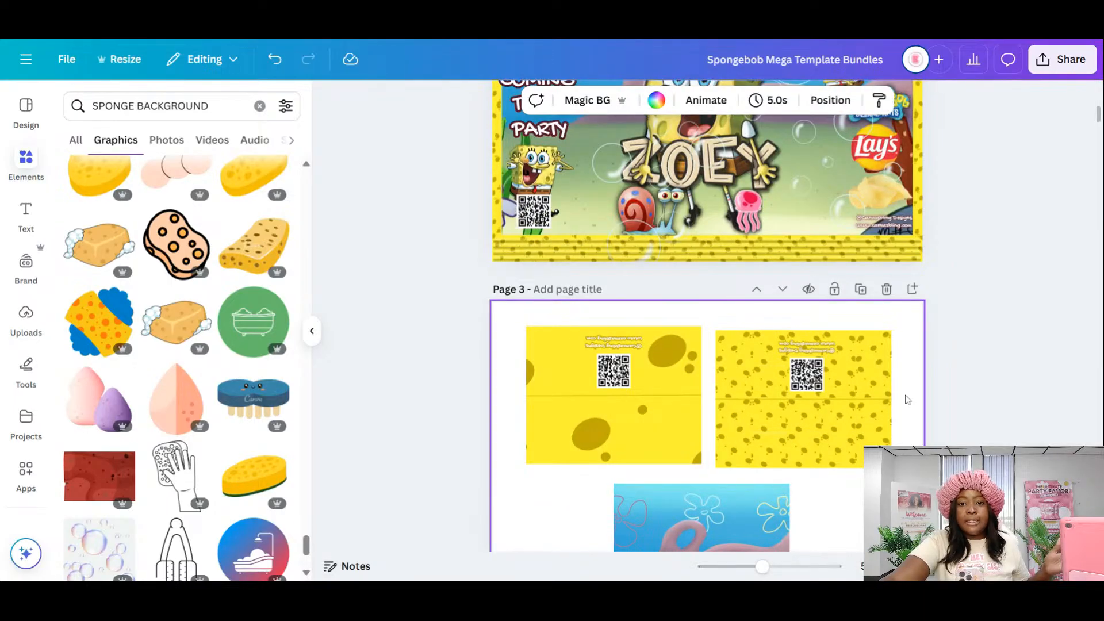
scroll(907, 400, "up", 2)
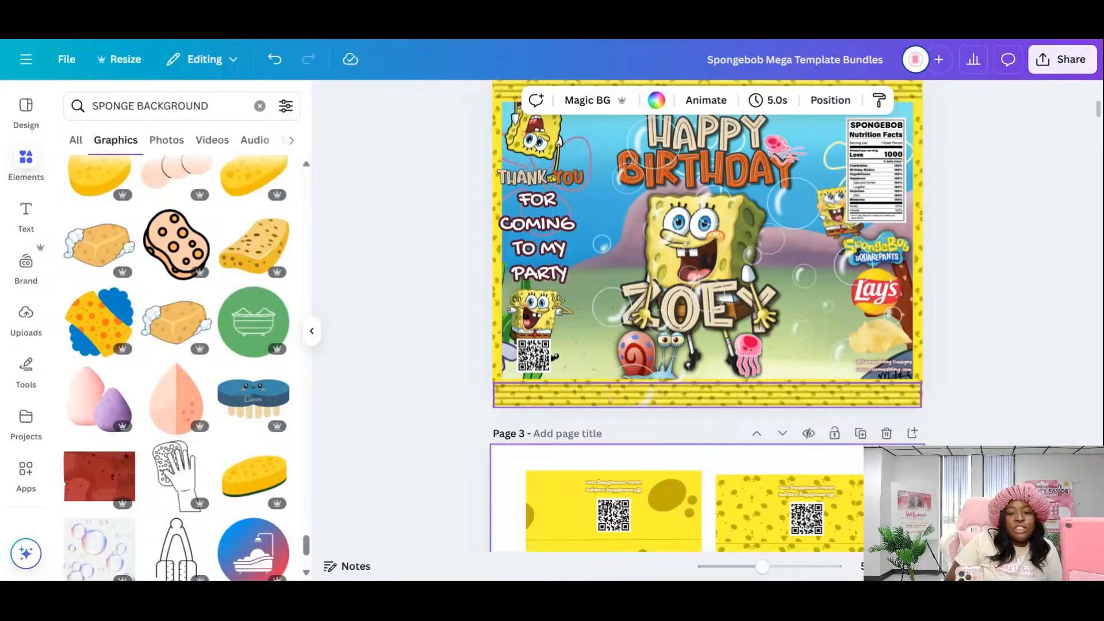
scroll(897, 403, "down", 4)
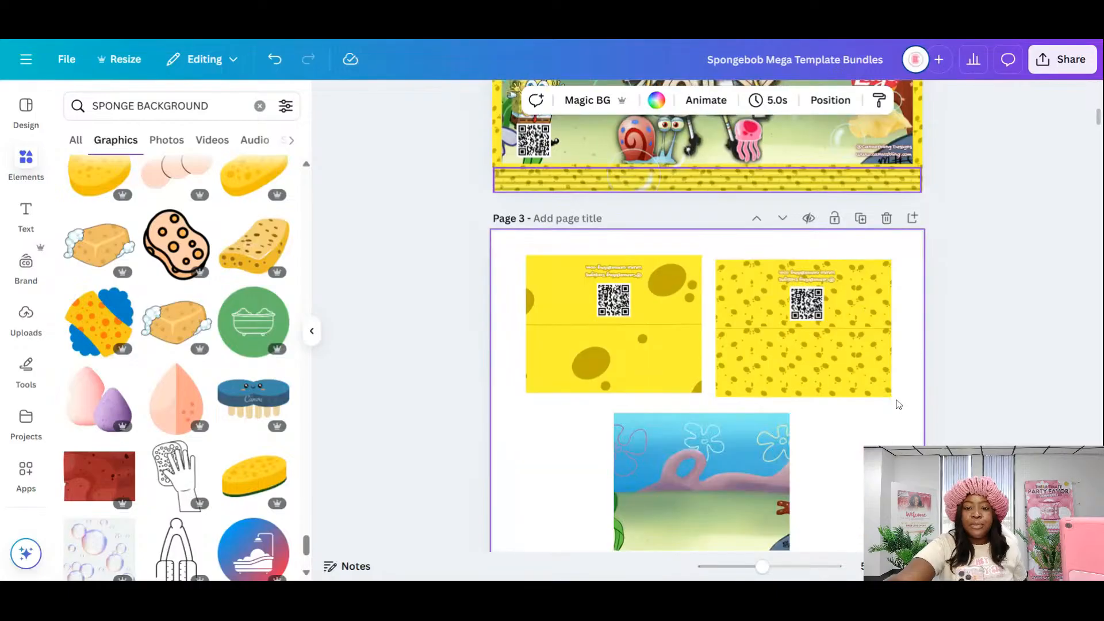
- Copy the outlined "COMING" text line from the page 2 chip bag onto the large-spot panel on page 3
scroll(899, 404, "down", 1)
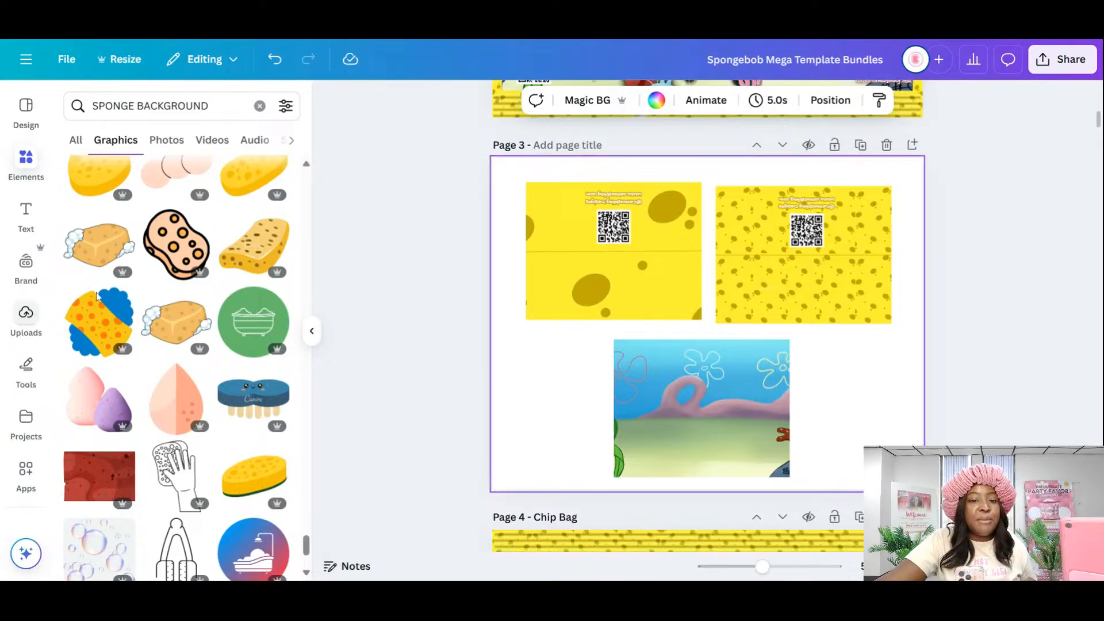
scroll(786, 323, "up", 3)
scroll(786, 323, "up", 2)
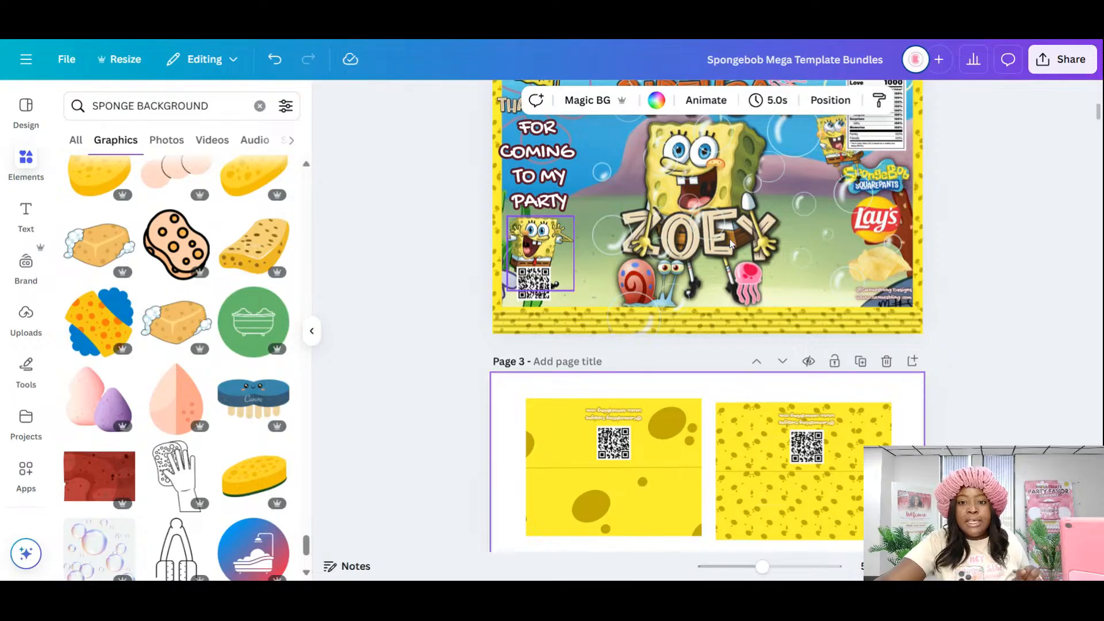
scroll(786, 323, "up", 3)
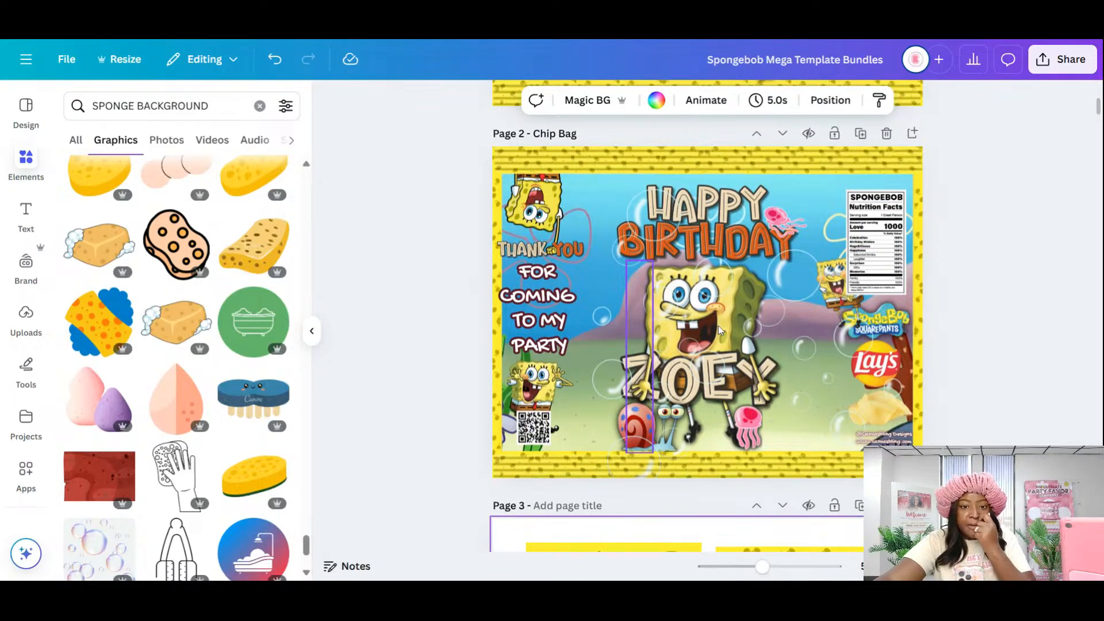
left_click_drag(537, 301, 559, 399)
- Replace the wording of the copied outlined text with "COTTON CANDY"
type("B")
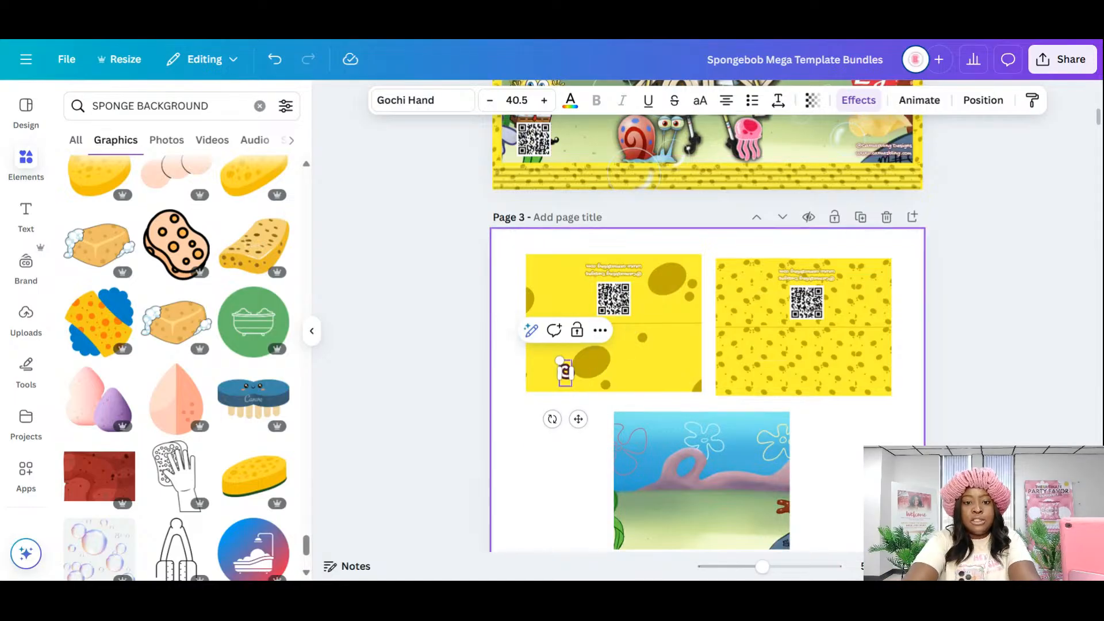
key("BackSpace")
type("cott")
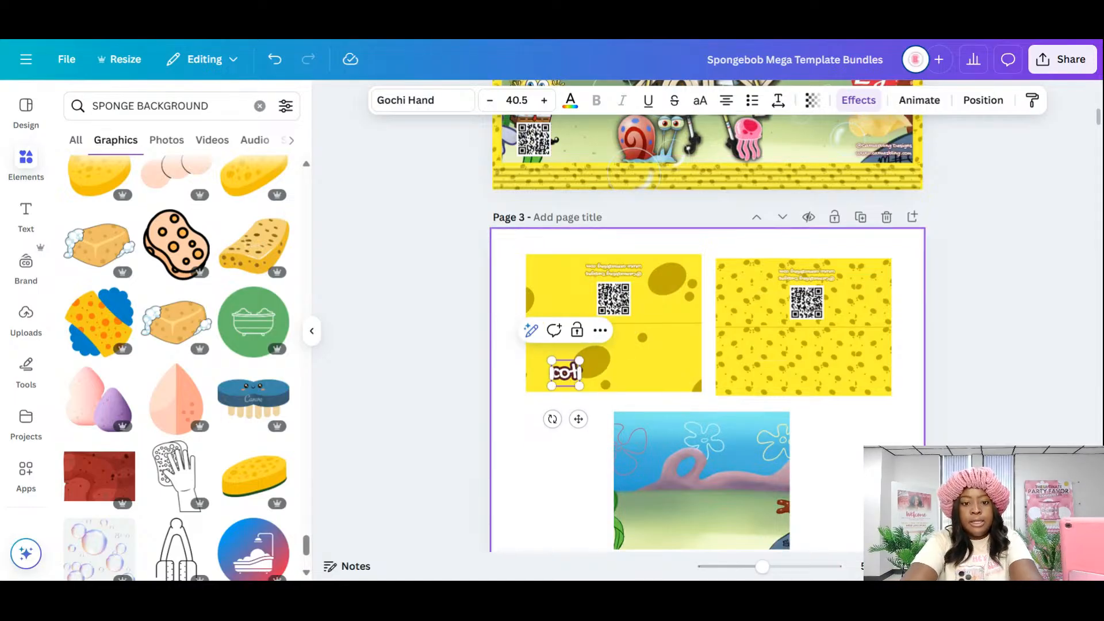
key("BackSpace")
key("BackSpace")
key("BackSpace")
key("BackSpace")
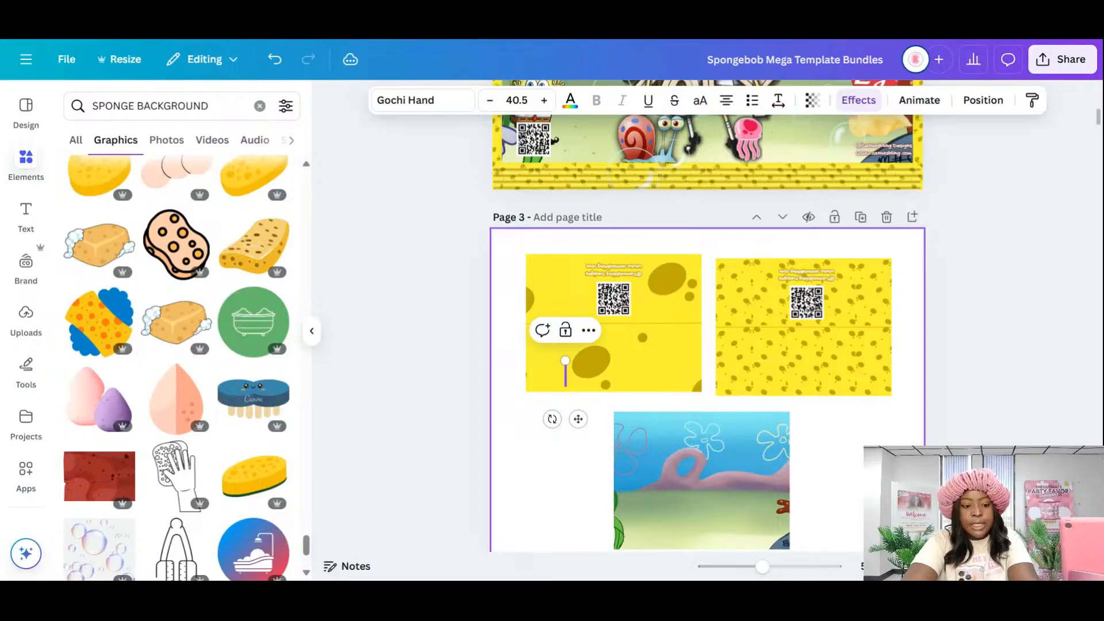
type("aOTTO")
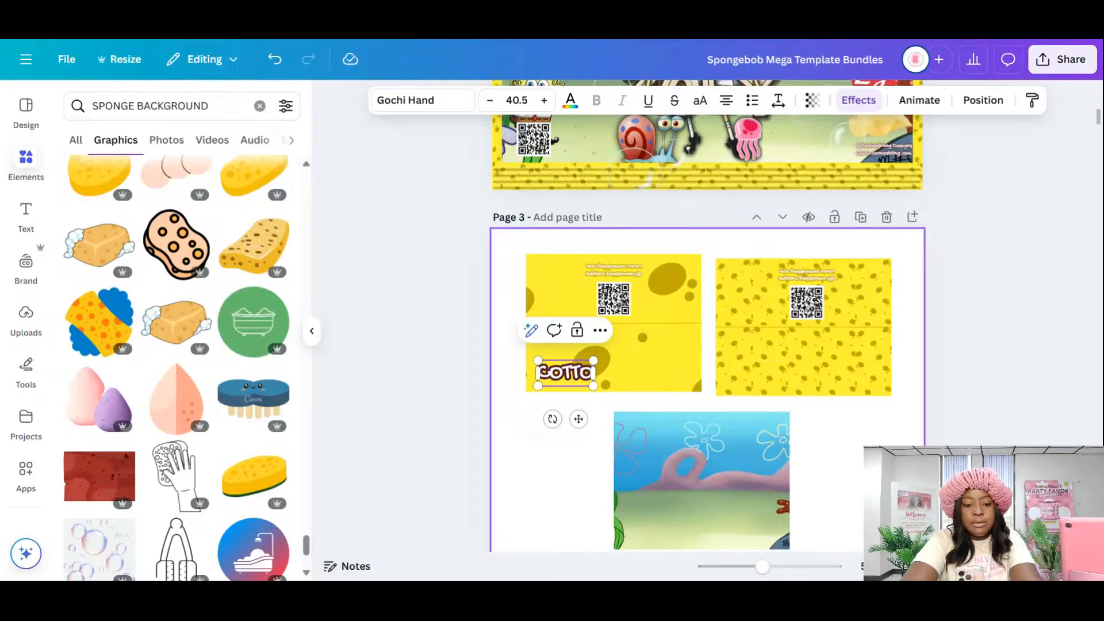
type("N CANDY")
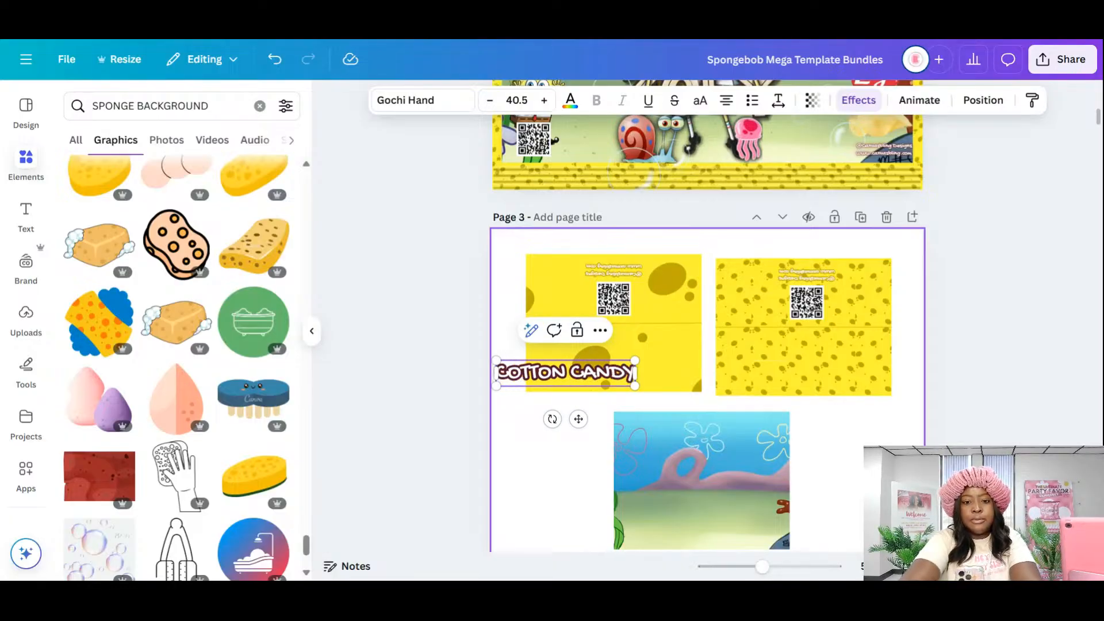
- Move the COTTON CANDY text to the small-spot panel, shrink it to font size 34.7 and center it near the panel's lower edge
left_click_drag(574, 420, 806, 407)
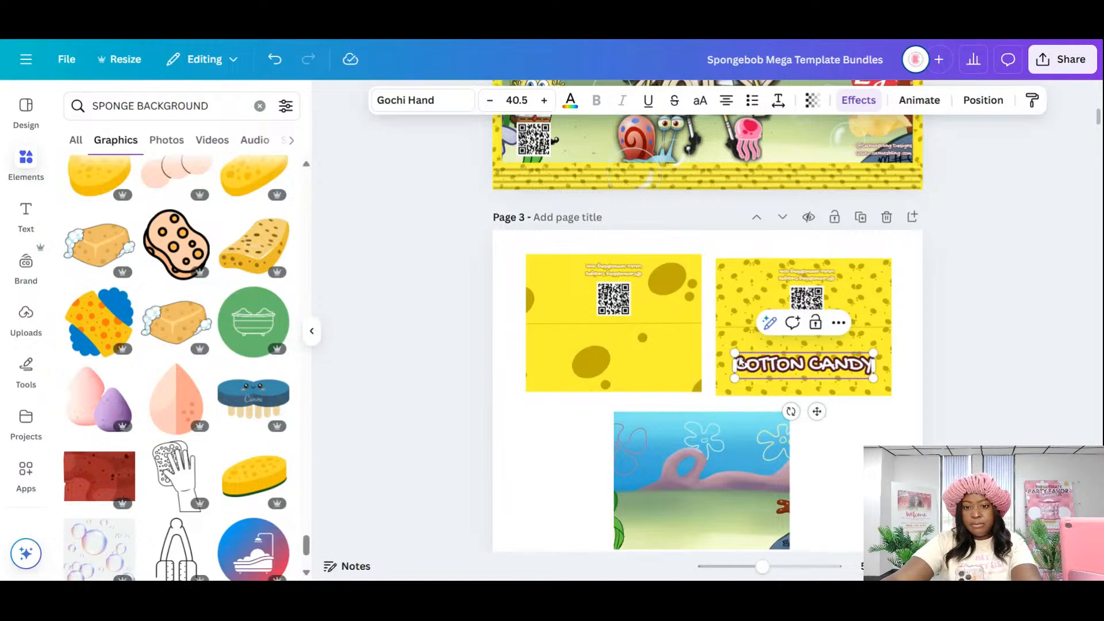
left_click_drag(735, 352, 755, 357)
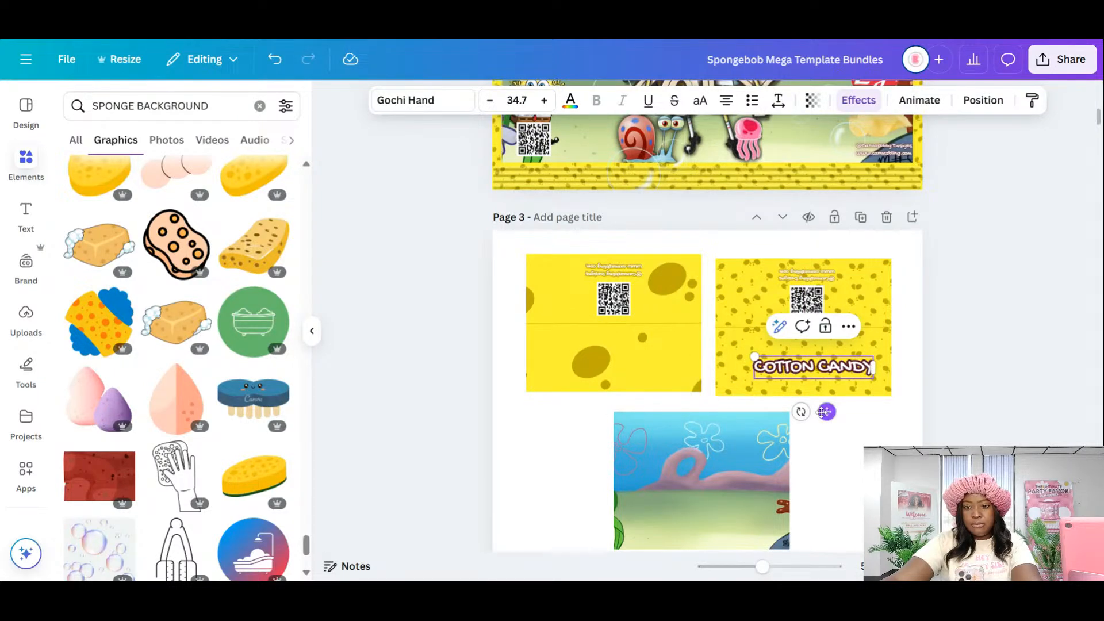
left_click_drag(827, 412, 817, 418)
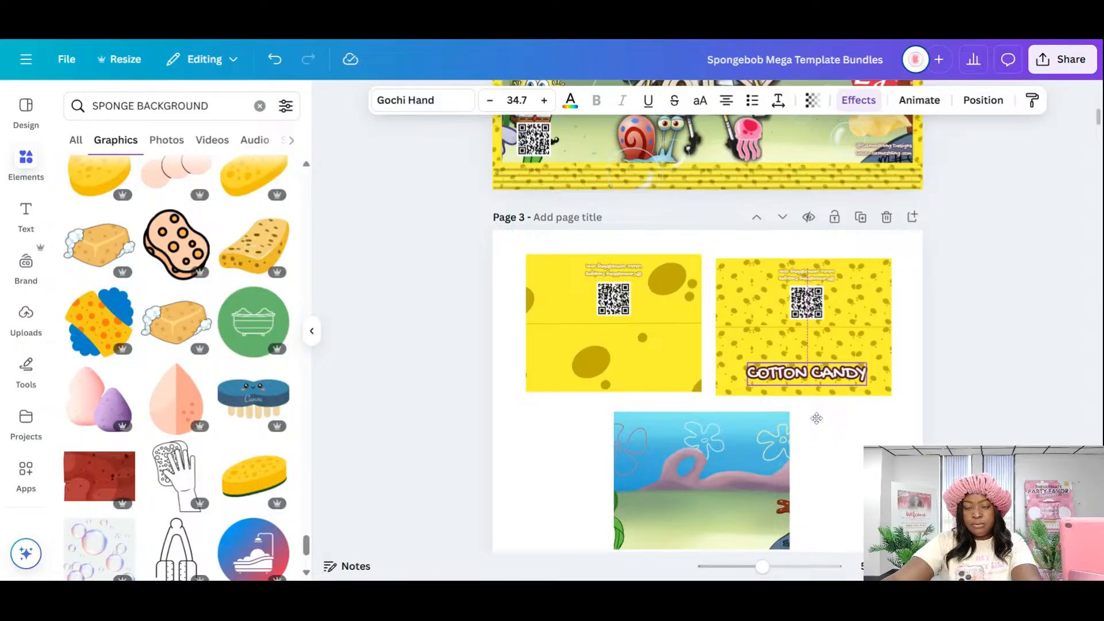
left_click(816, 418)
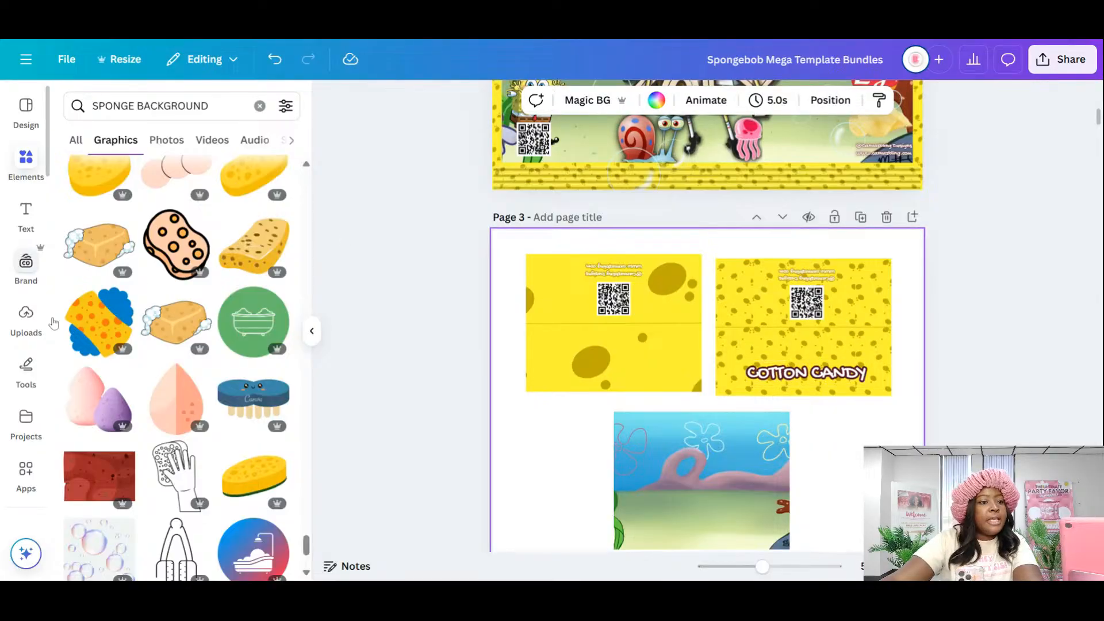
- Open Text Studio Maker, search its text effects for "TIKI" and choose the Tiki Font effect
scroll(21, 410, "down", 3)
scroll(19, 410, "down", 8)
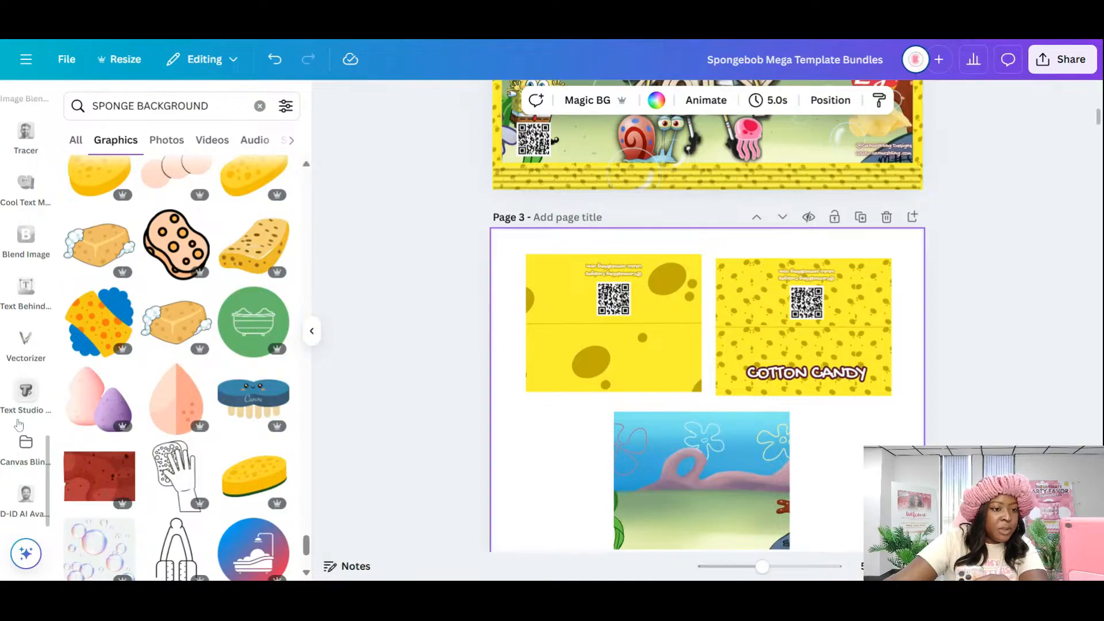
left_click(25, 394)
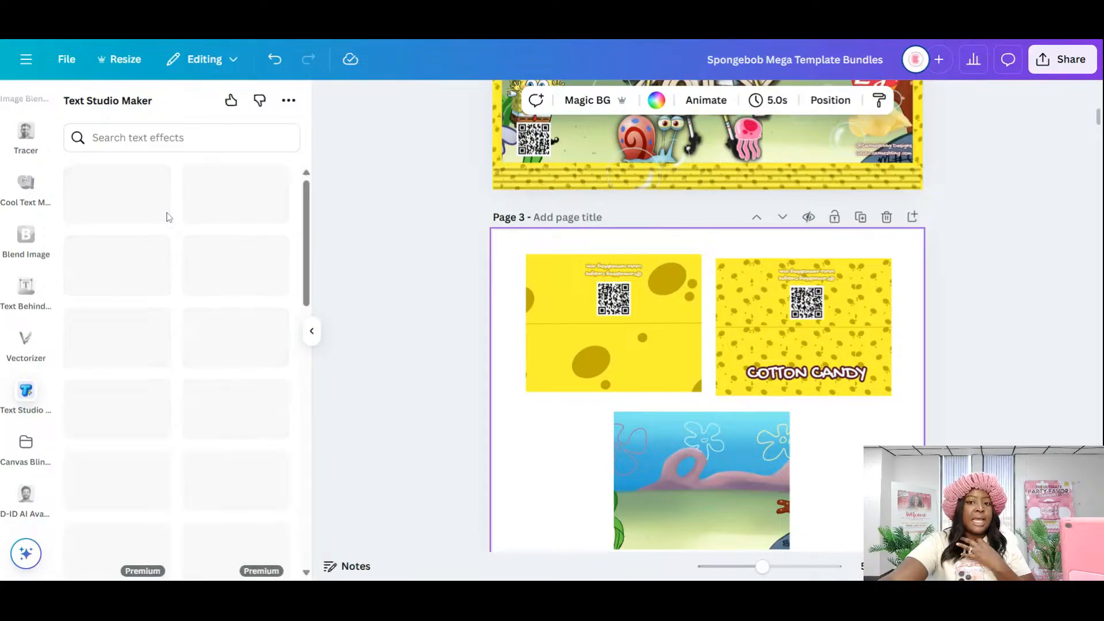
scroll(168, 216, "down", 5)
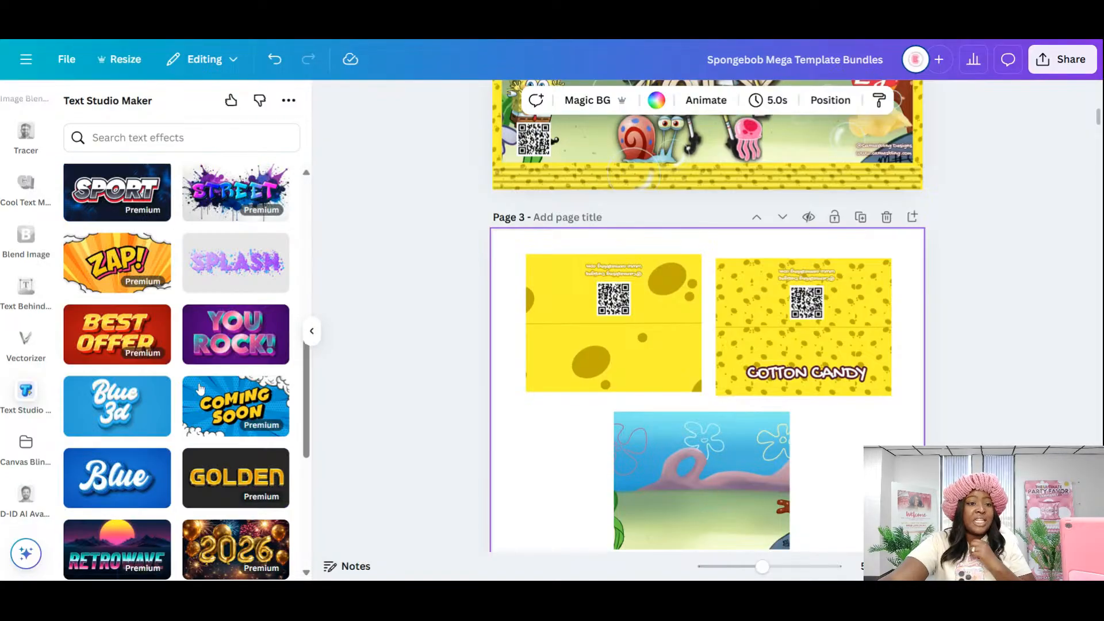
left_click(182, 138)
type("T")
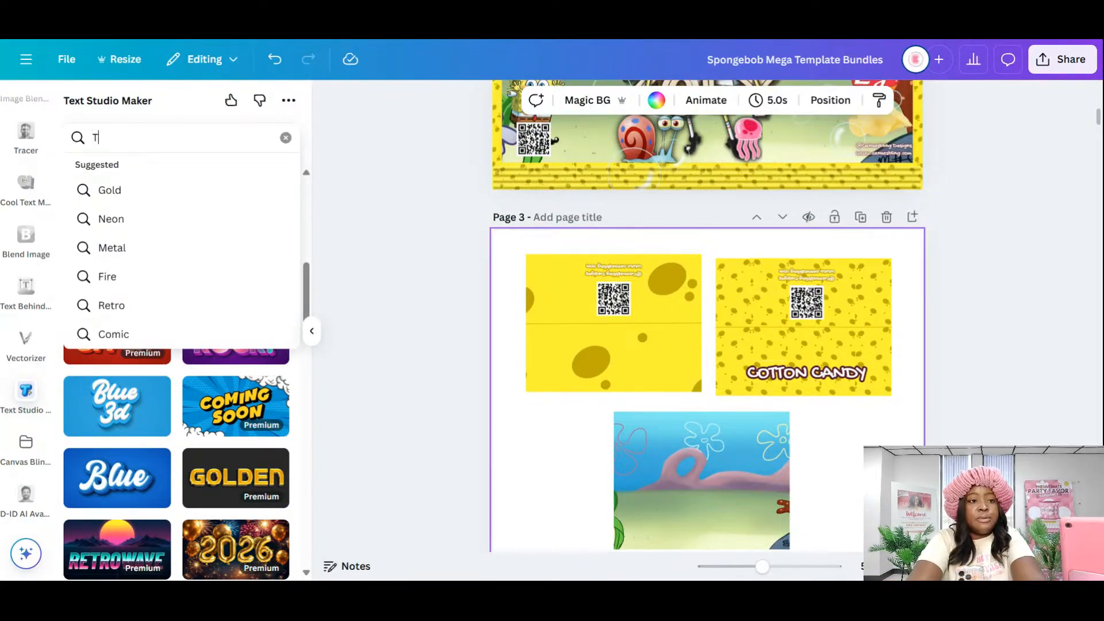
type("IKI")
key("Return")
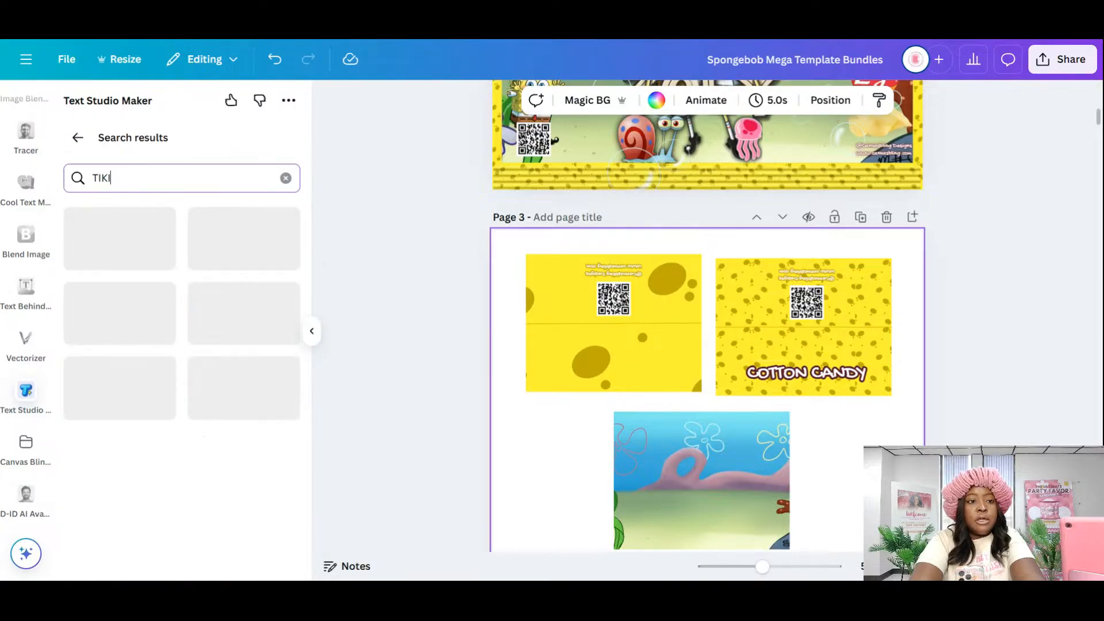
left_click(117, 247)
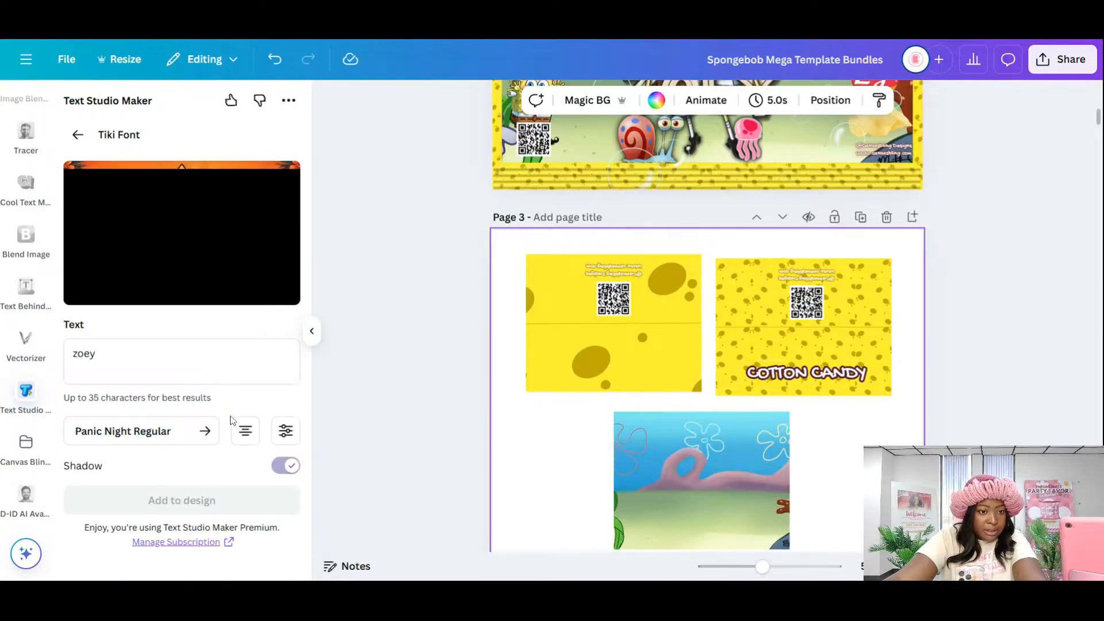
- Set the Tiki Font text to the child's first name in possessive form and add it to the design
key("ctrl+a")
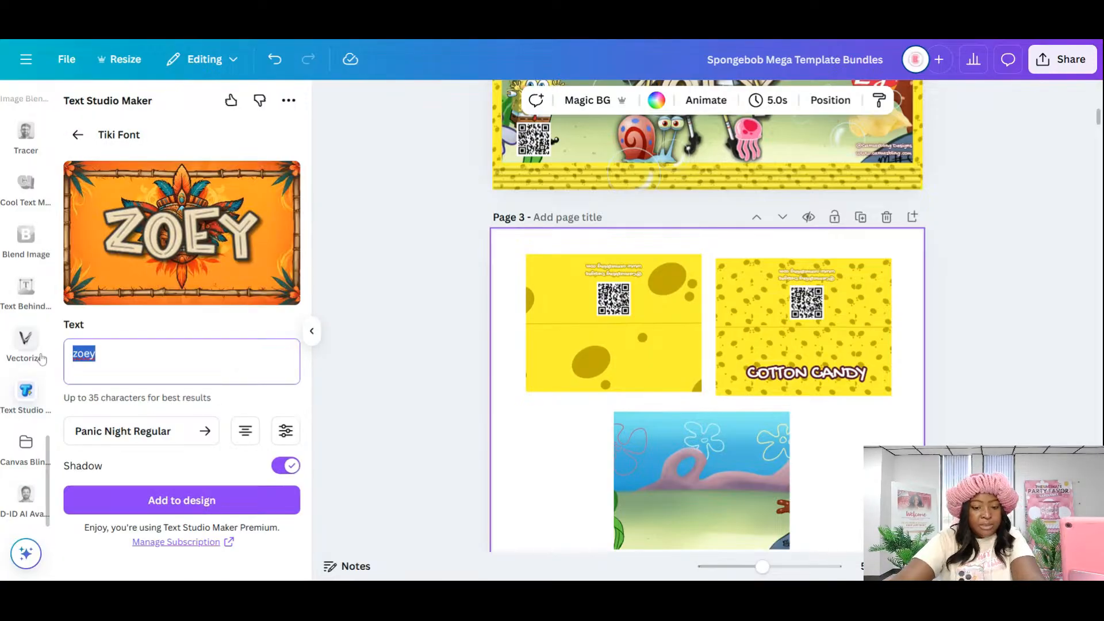
type("zoe")
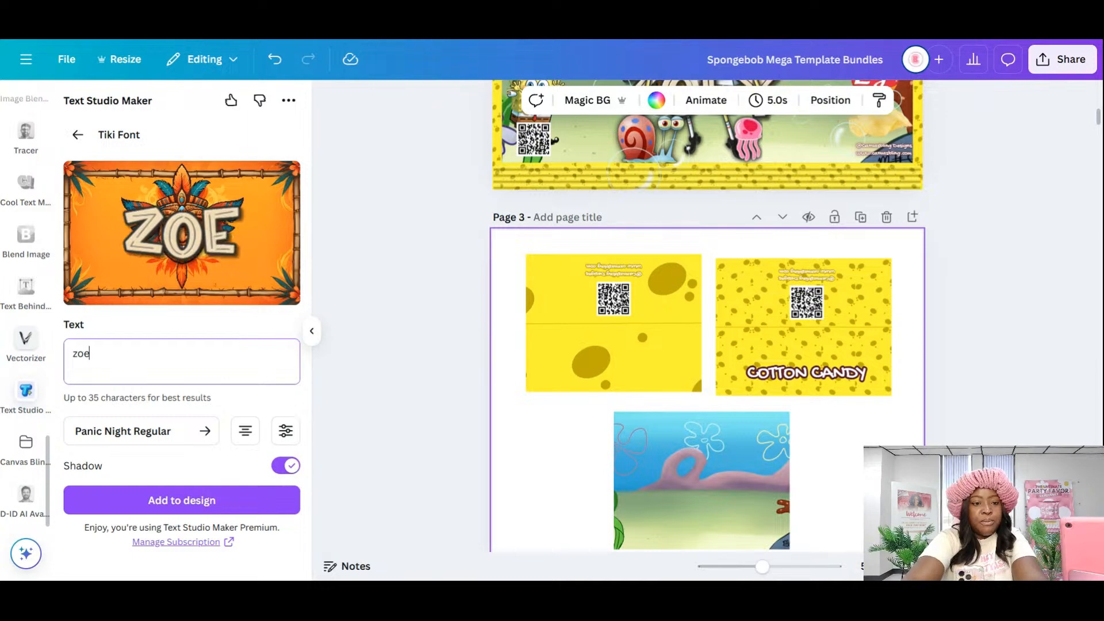
type("y's")
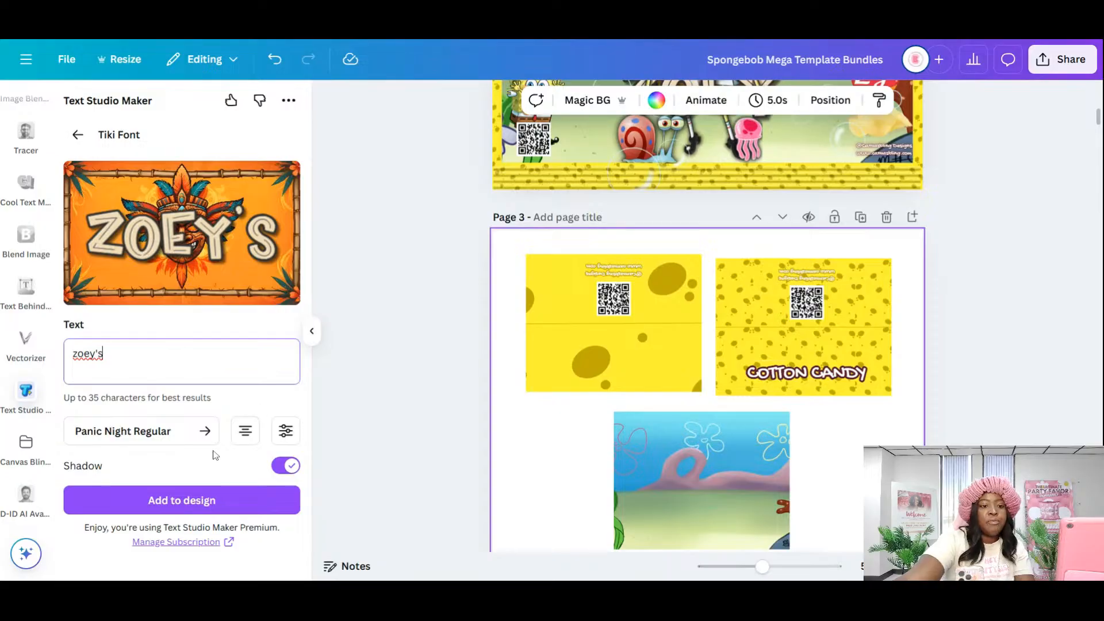
left_click(183, 512)
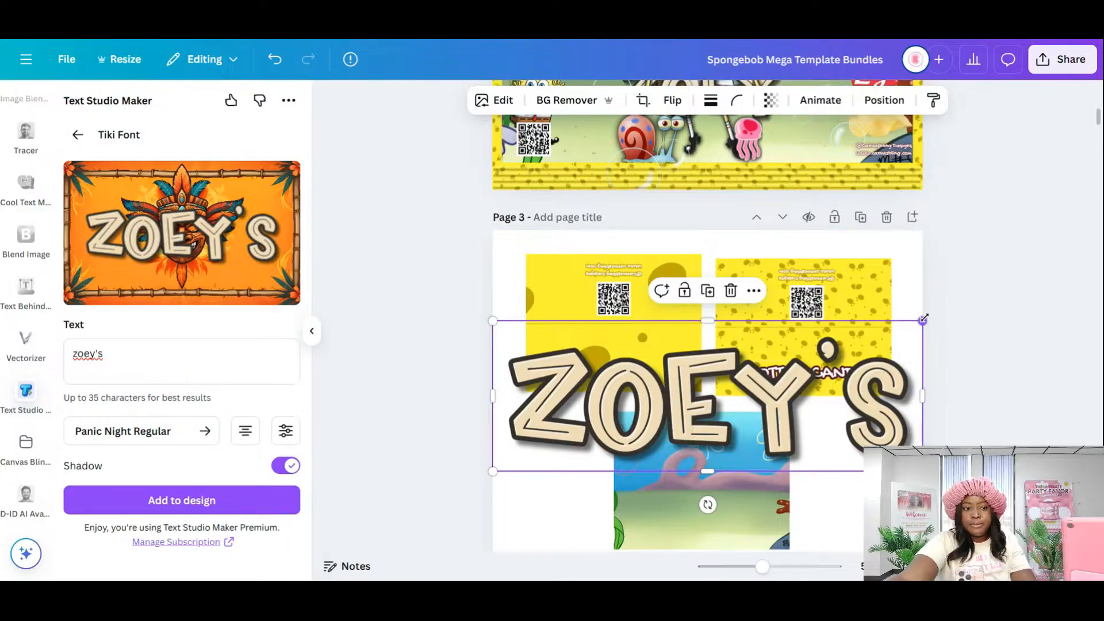
- Shrink the Tiki-style name graphic to about a quarter of the page width and place it directly above COTTON CANDY
left_click_drag(922, 321, 597, 435)
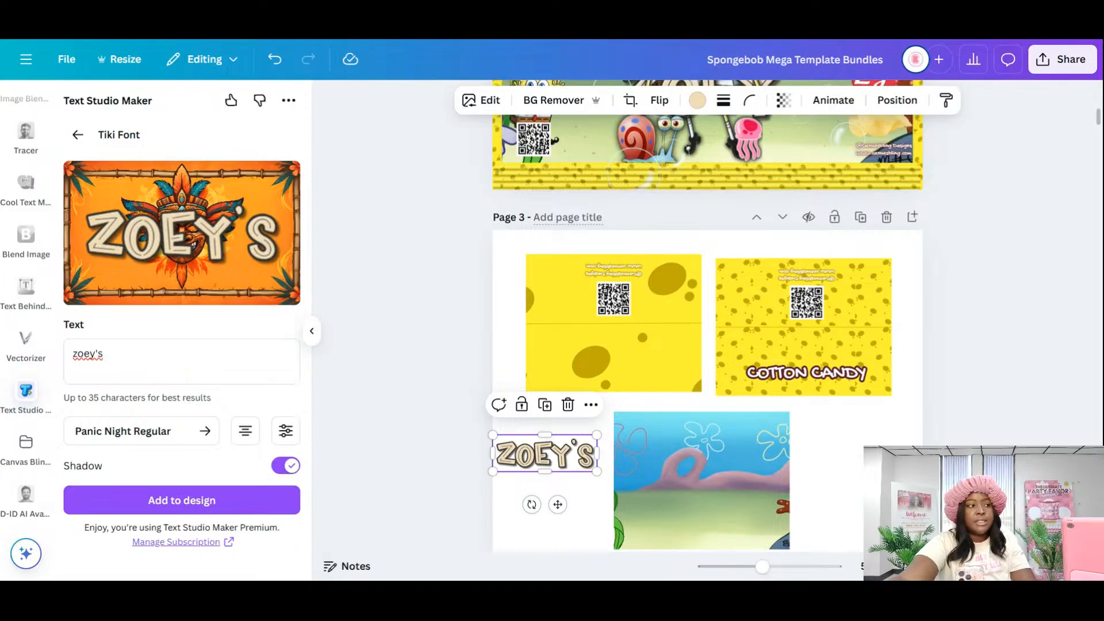
left_click_drag(554, 458, 810, 355)
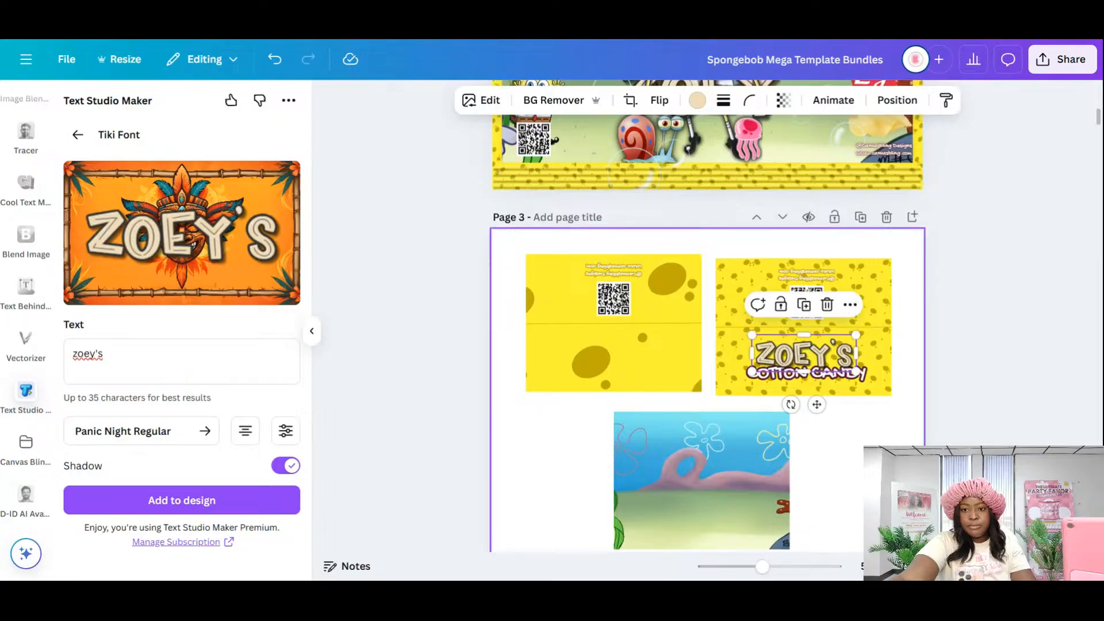
key("Escape")
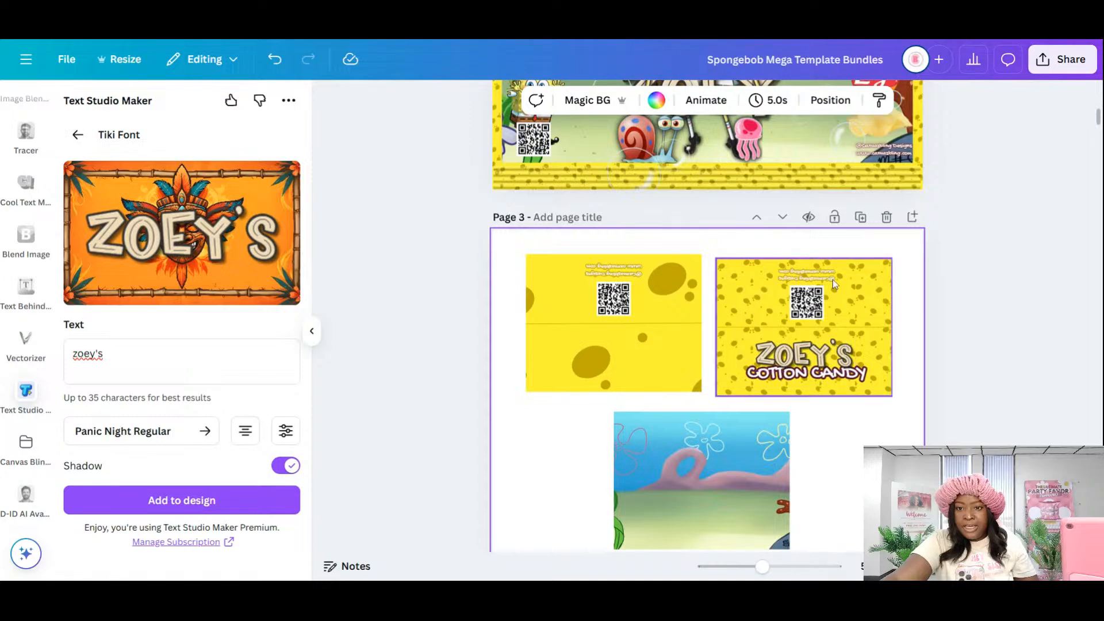
- Change the COTTON CANDY text's outline color to the dark red document color
left_click(836, 377)
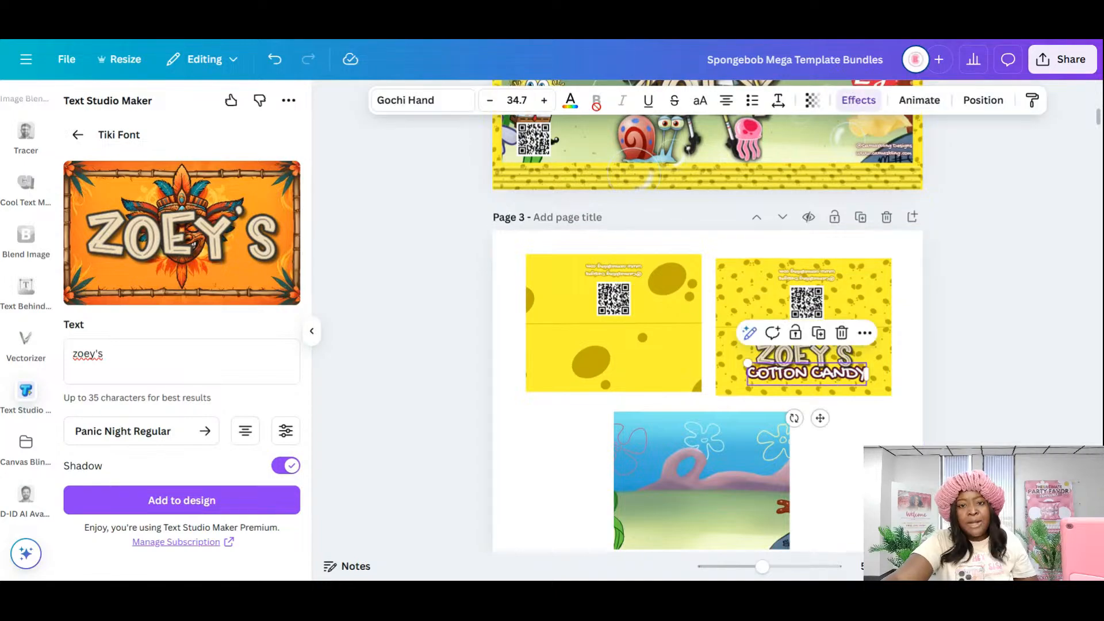
left_click(570, 101)
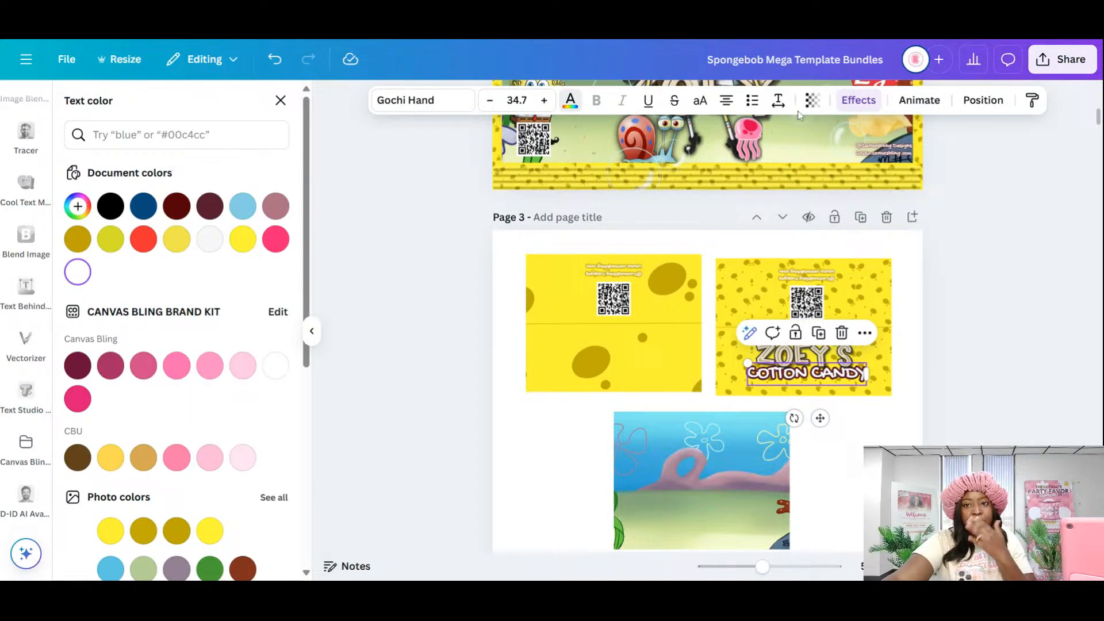
left_click(854, 100)
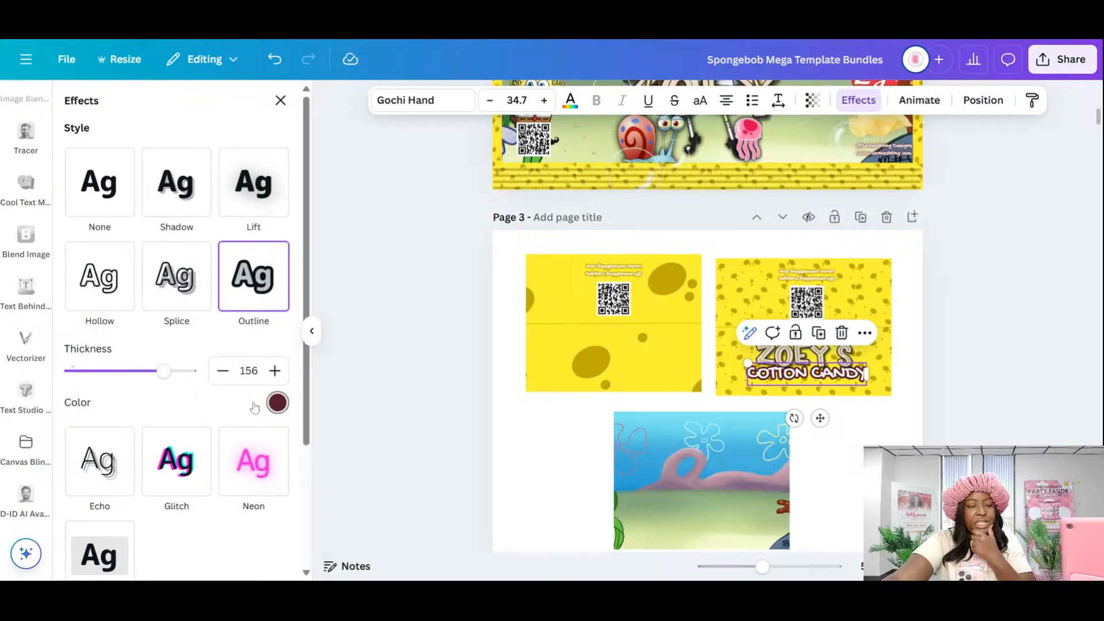
left_click(278, 403)
left_click(78, 251)
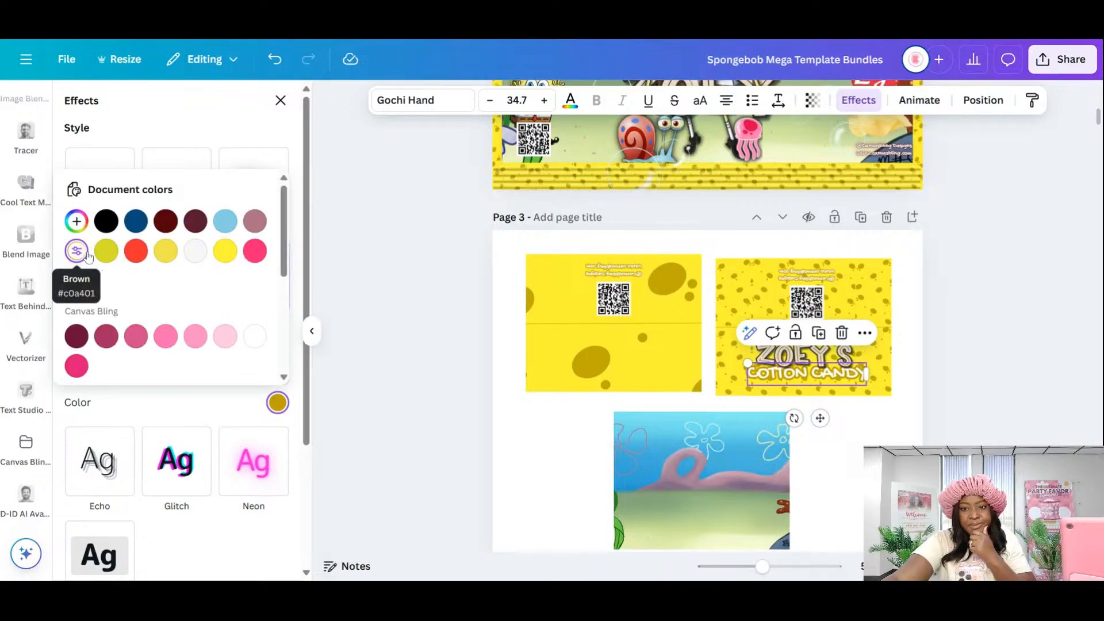
left_click(166, 221)
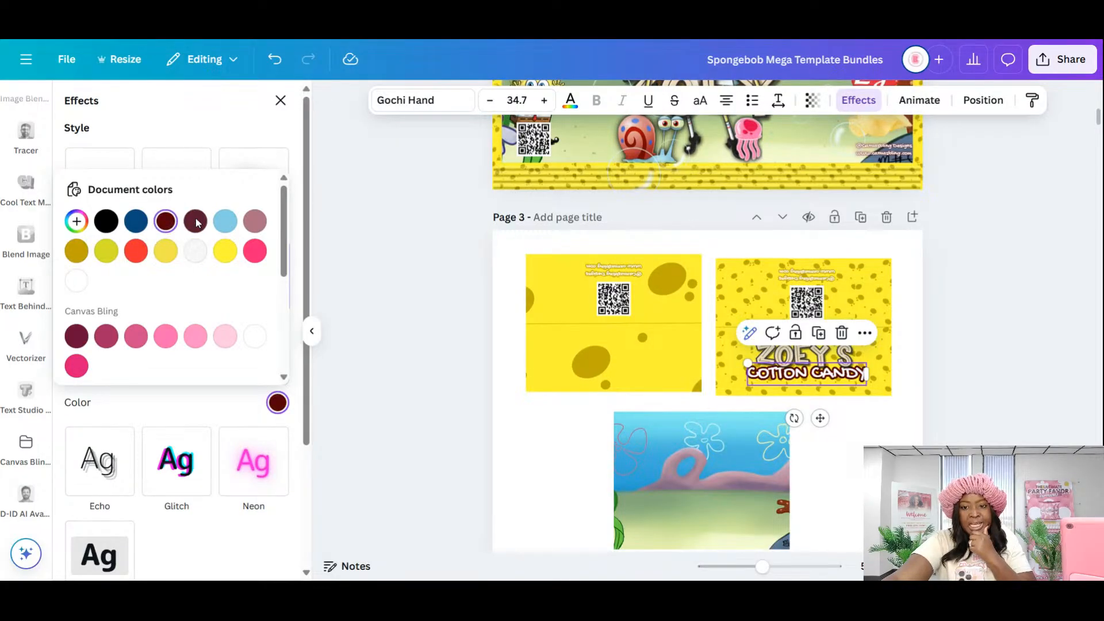
left_click(822, 536)
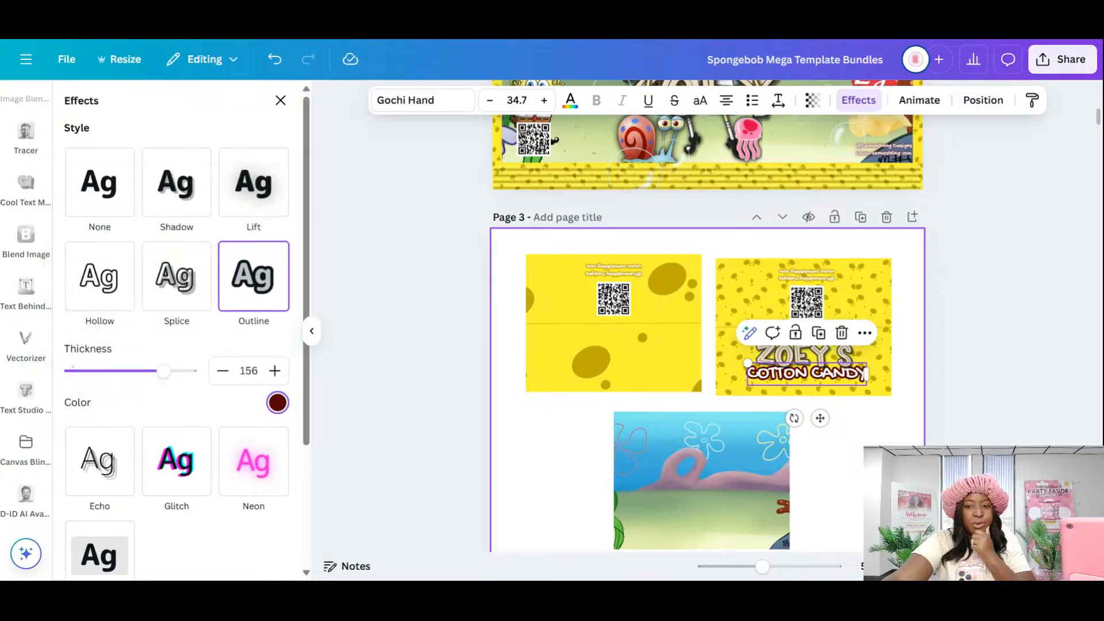
left_click(840, 506)
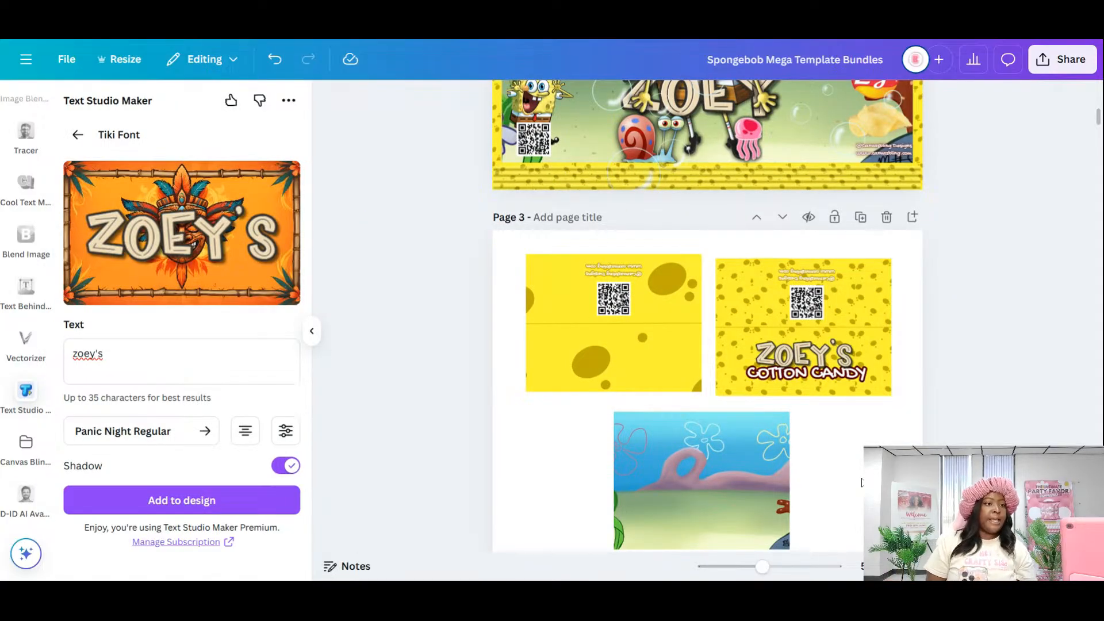
- Move the underwater background panel on page 3 directly beneath the large-spot sponge panel
scroll(822, 456, "down", 1)
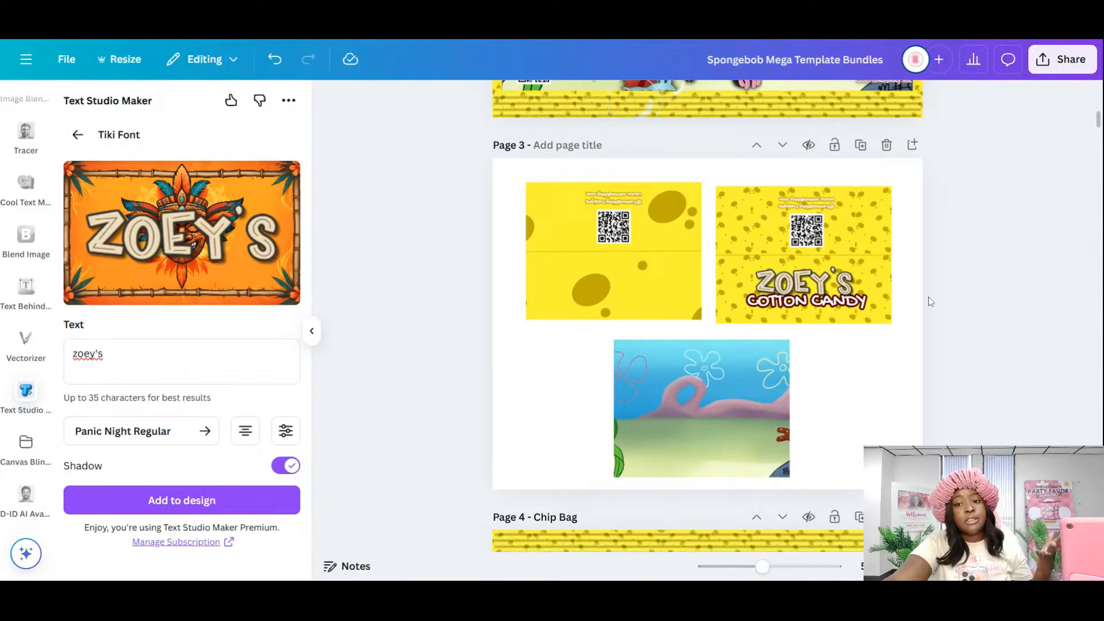
scroll(934, 321, "up", 1)
scroll(935, 320, "up", 1)
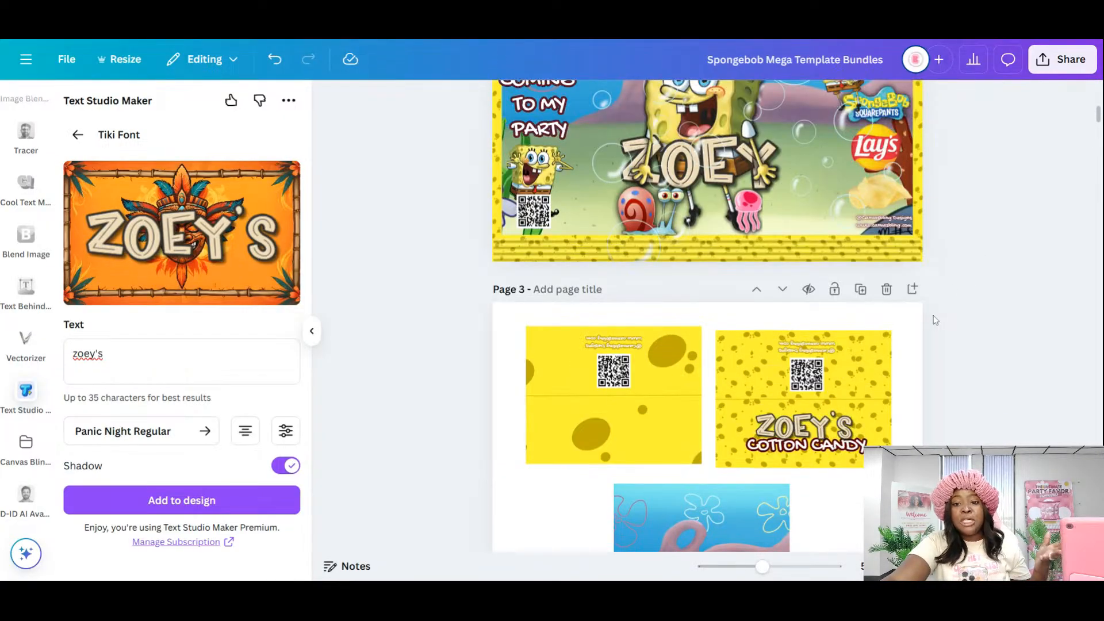
scroll(935, 320, "down", 3)
left_click_drag(740, 357, 654, 361)
left_click(834, 361)
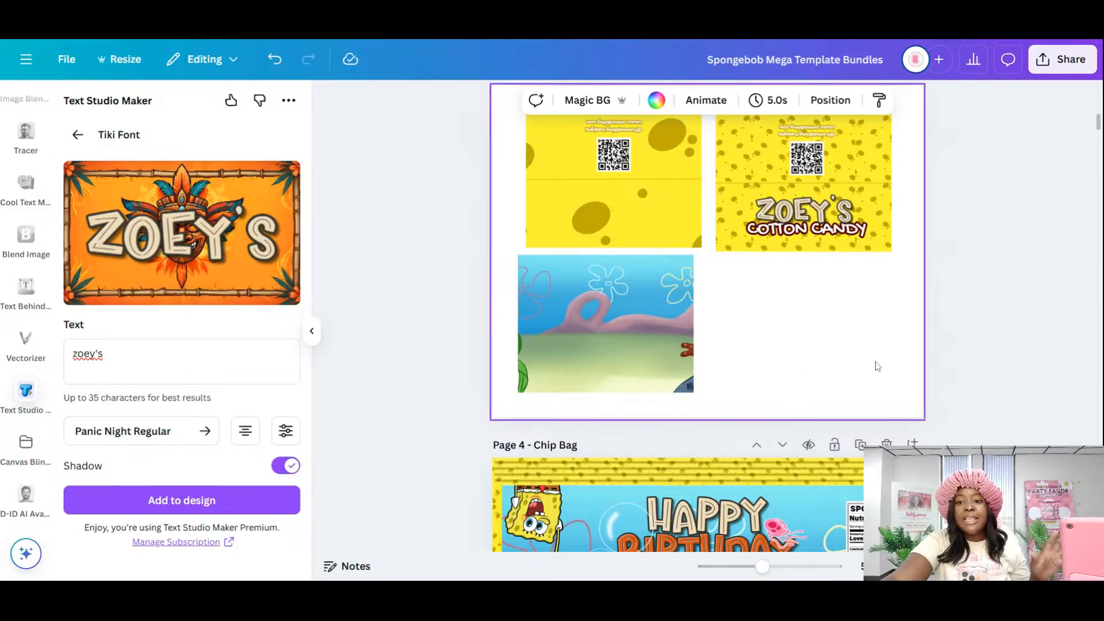
scroll(658, 391, "up", 1)
scroll(891, 391, "up", 2)
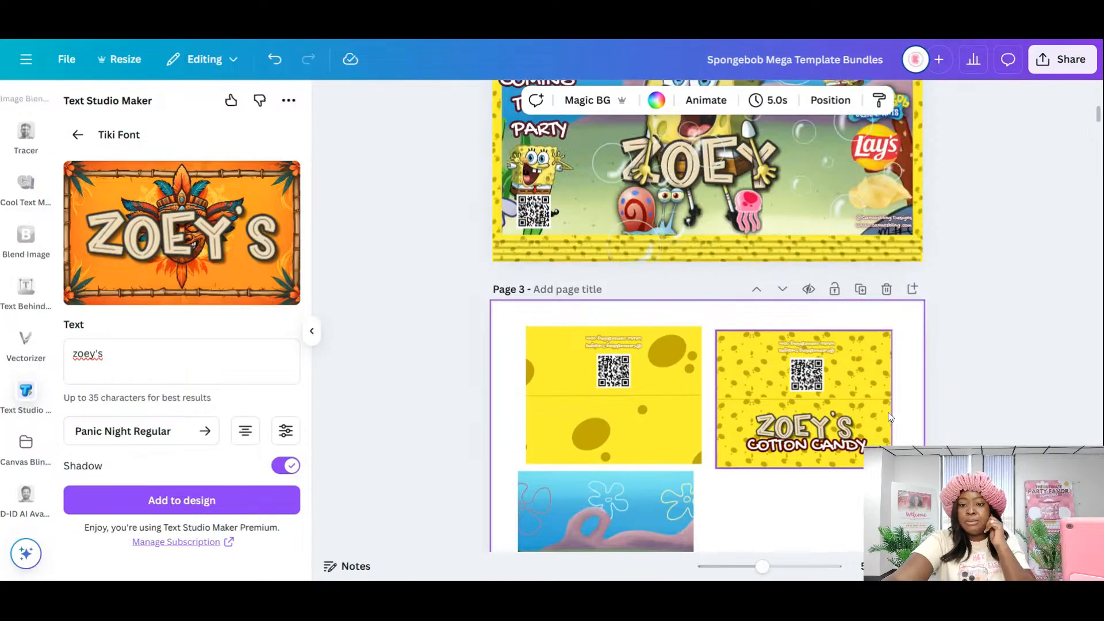
scroll(902, 402, "down", 2)
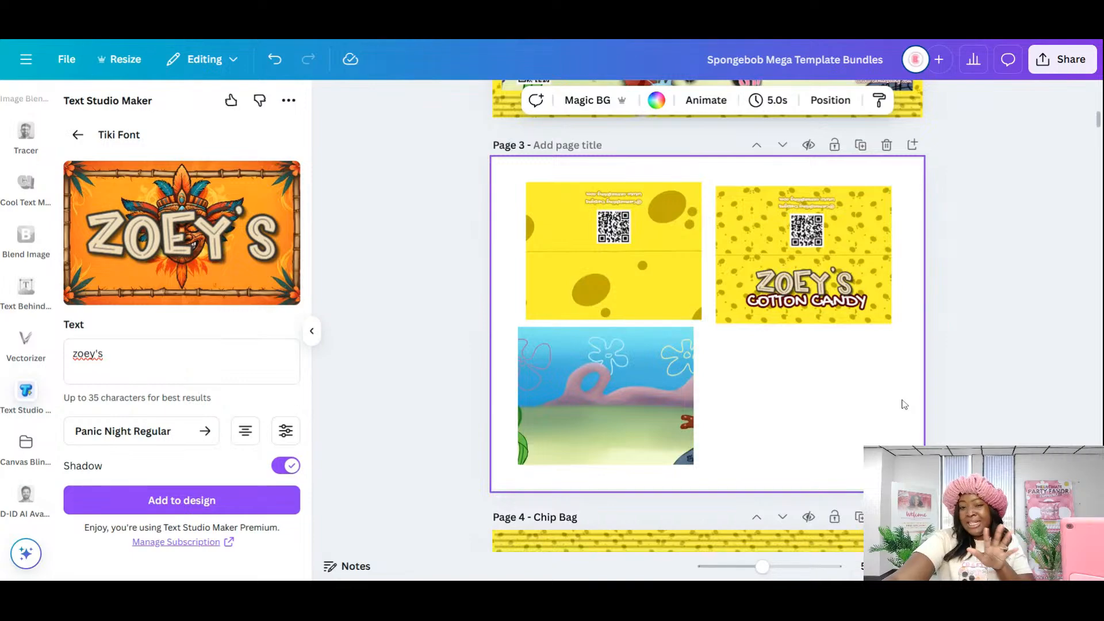
scroll(904, 404, "down", 1)
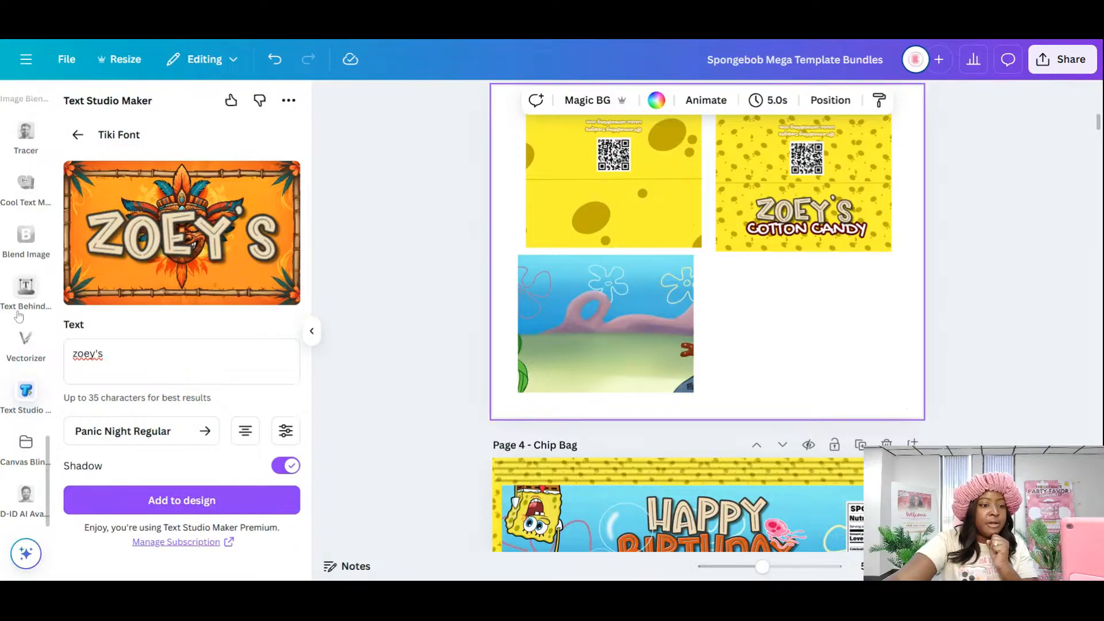
- Add a circle frame to page 3, shrink it, and place it beneath the small-spot sponge panel, beside the underwater background
scroll(20, 316, "down", 10)
scroll(20, 316, "up", 6)
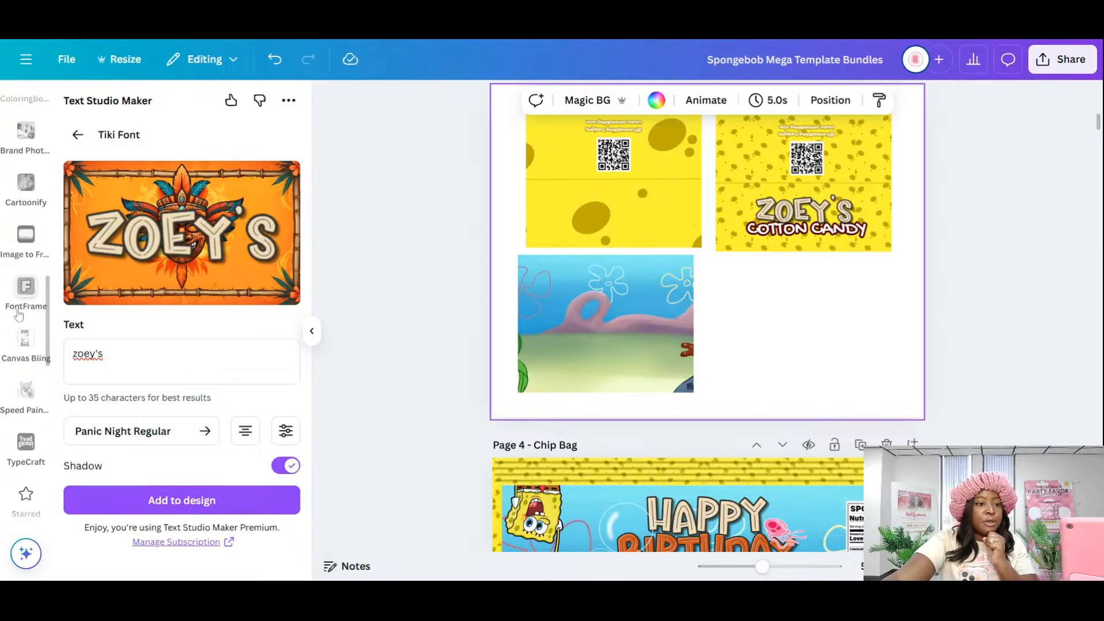
scroll(20, 315, "up", 8)
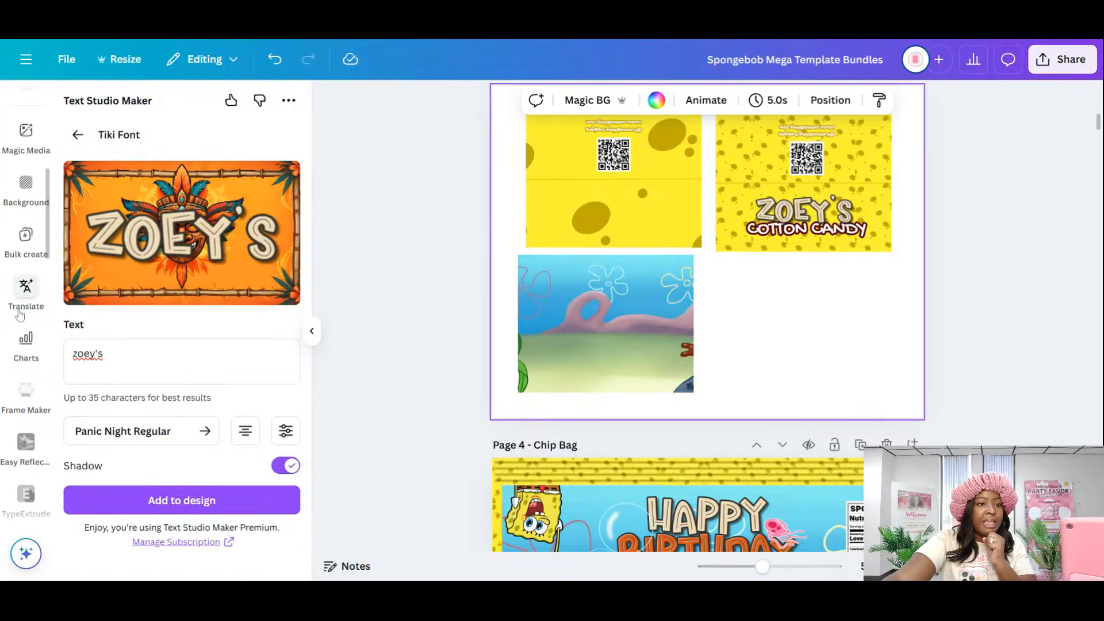
left_click(26, 161)
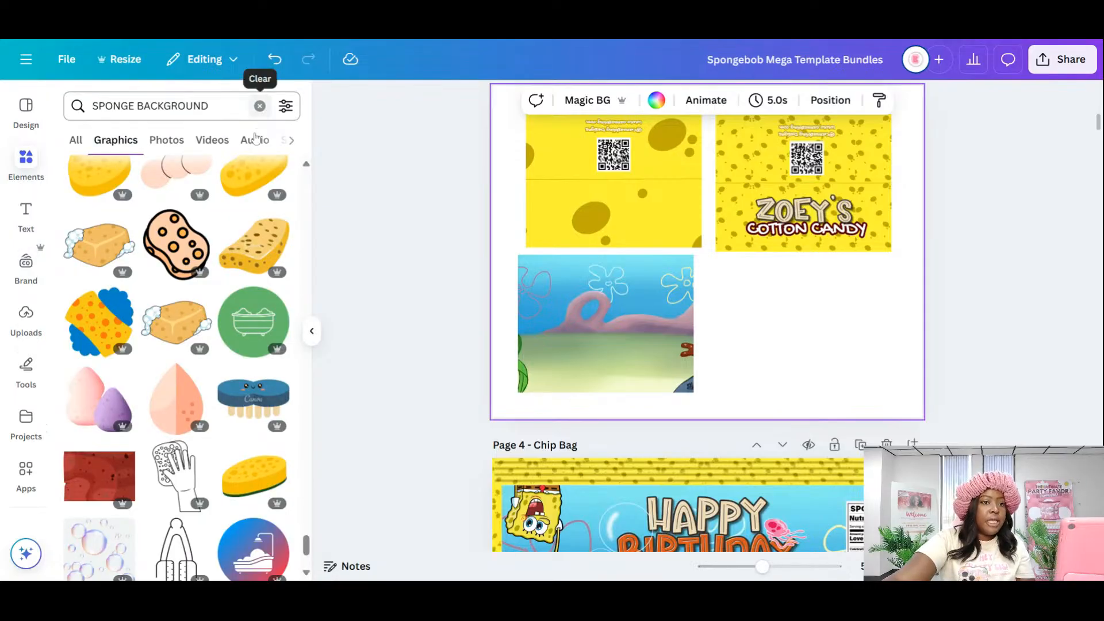
left_click(260, 106)
scroll(229, 346, "down", 4)
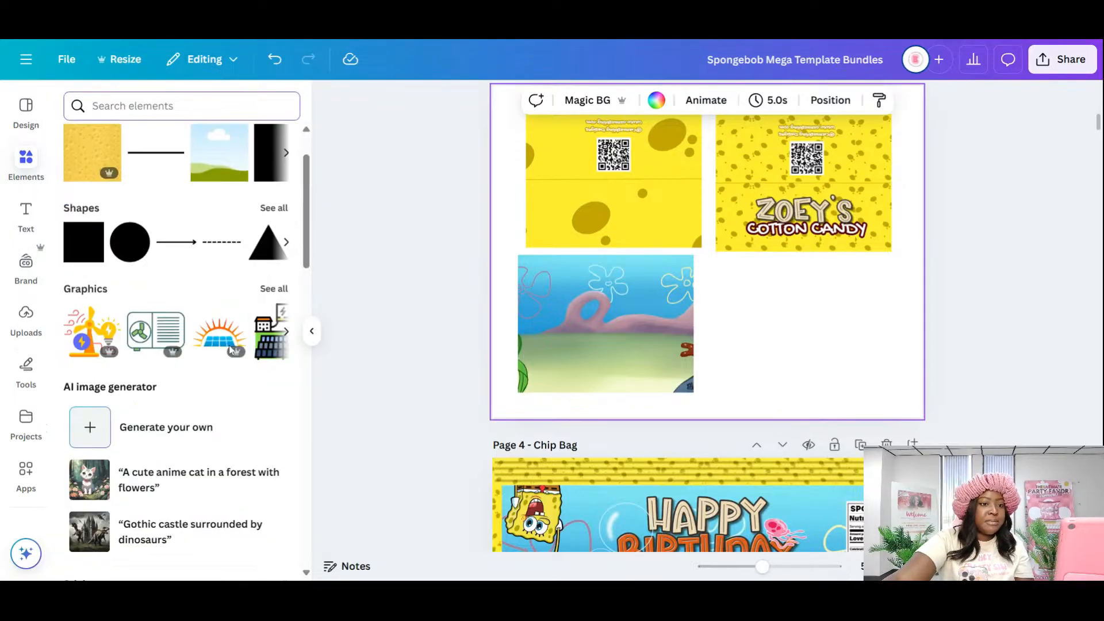
scroll(231, 350, "down", 10)
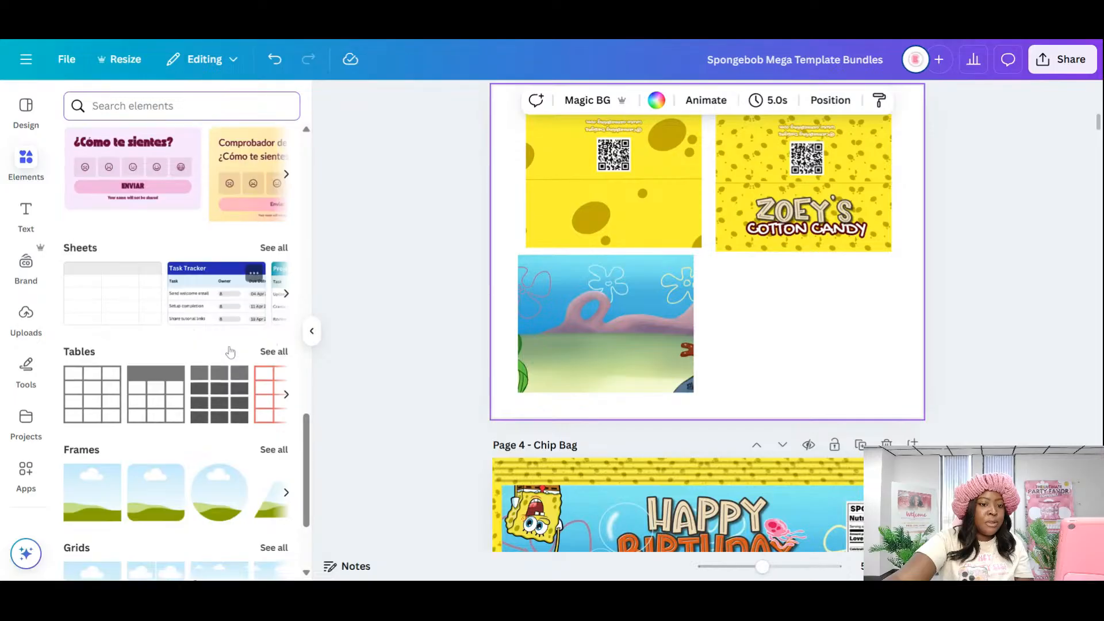
mouse_move(246, 391)
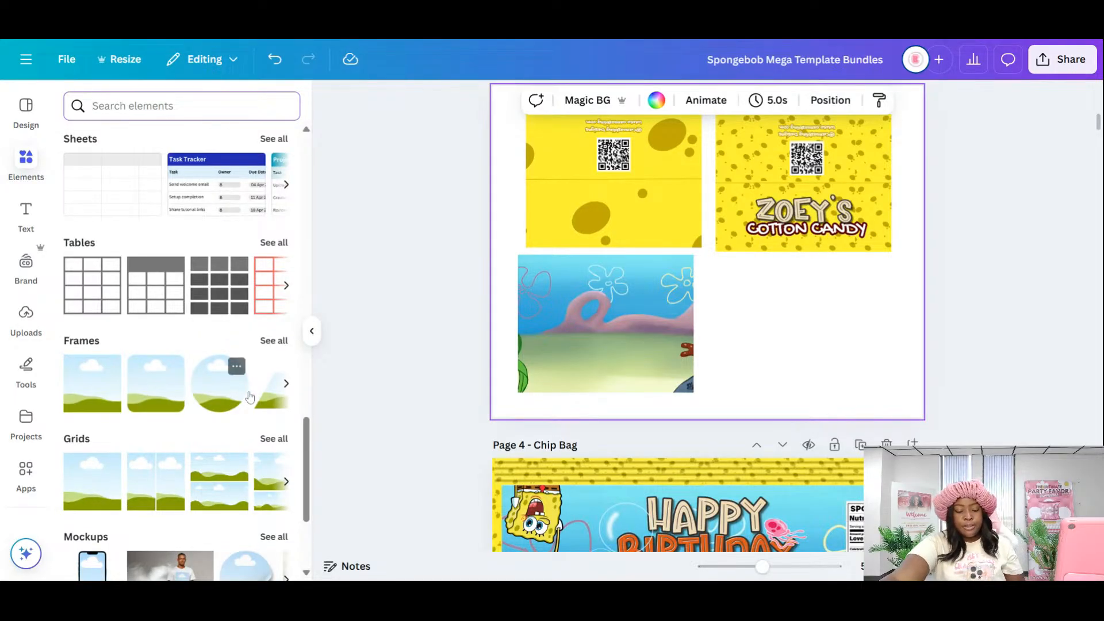
left_click(233, 407)
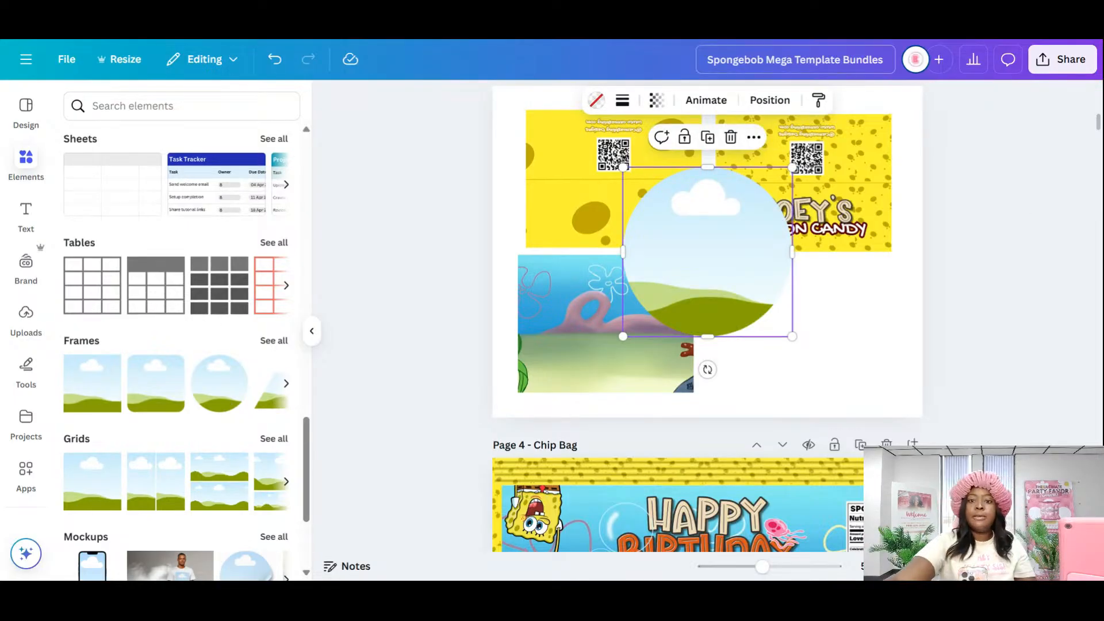
left_click_drag(765, 297, 817, 329)
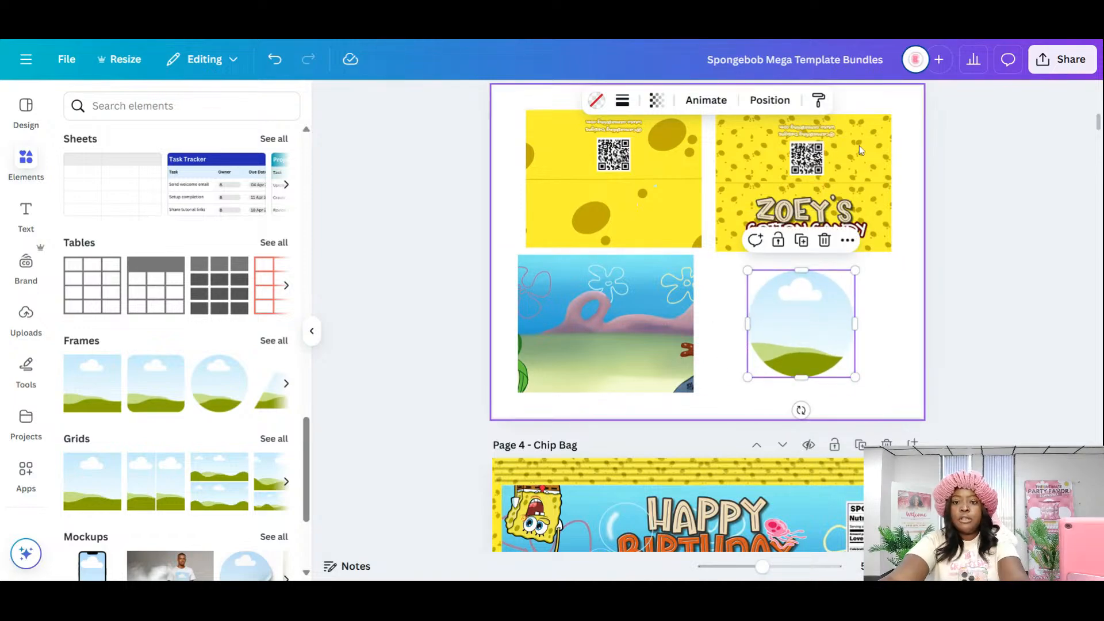
- Duplicate the name graphic together with the COTTON CANDY text and place the copies on the lower half of the large-spot sponge panel
left_click(868, 235)
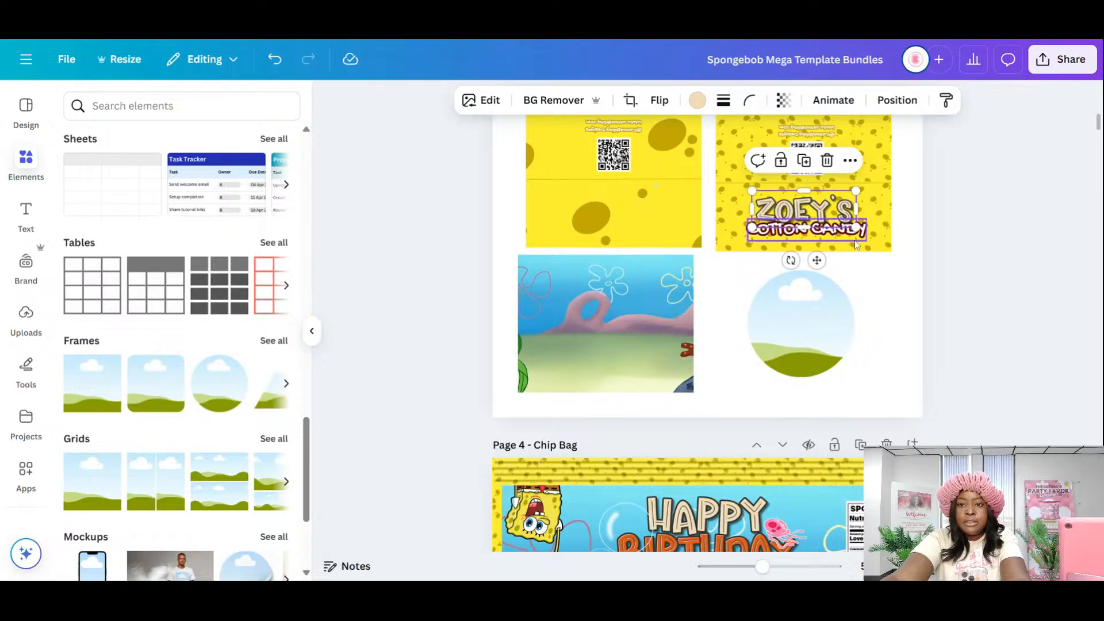
left_click(857, 237)
key("ctrl+d")
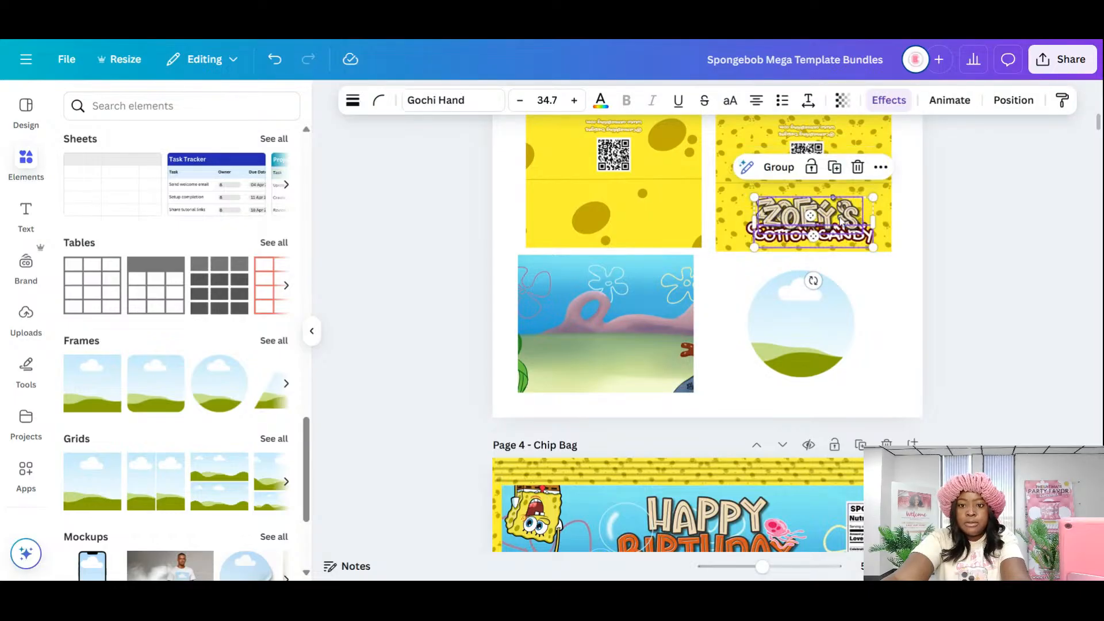
left_click_drag(813, 280, 641, 217)
left_click(909, 337)
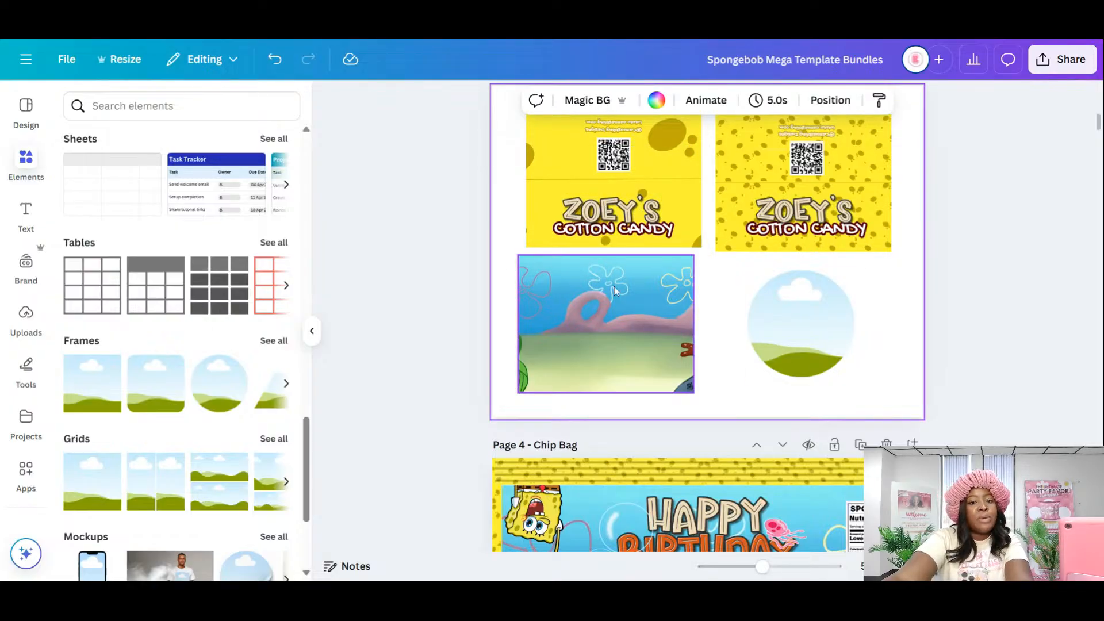
- Fill the circle frame on page 3 with a copy of page 2's underwater background image
scroll(902, 364, "up", 5)
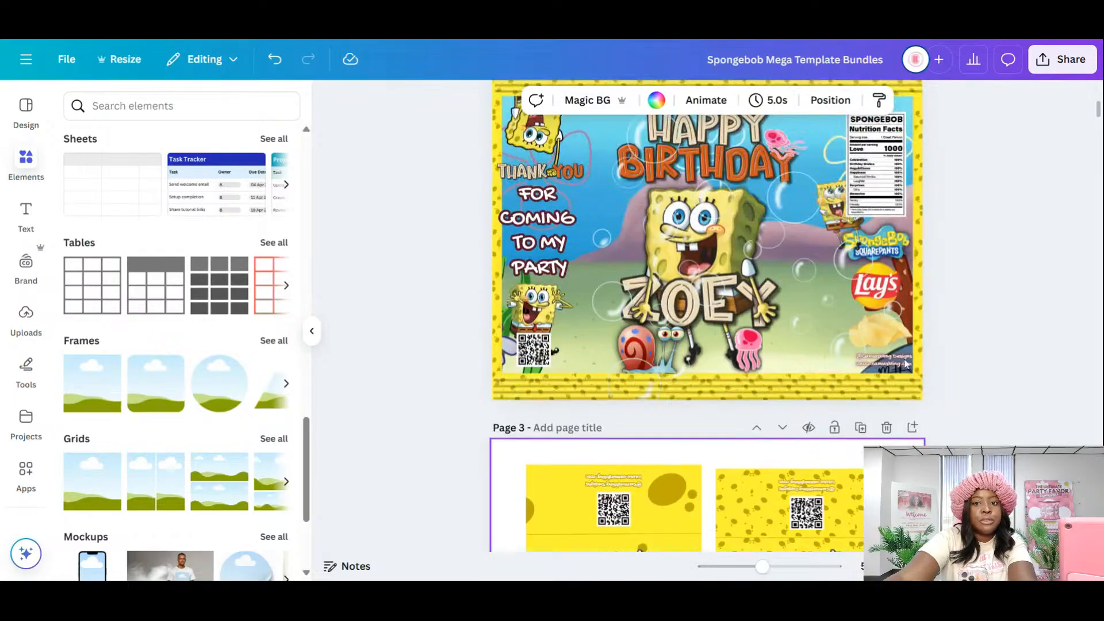
left_click(554, 379)
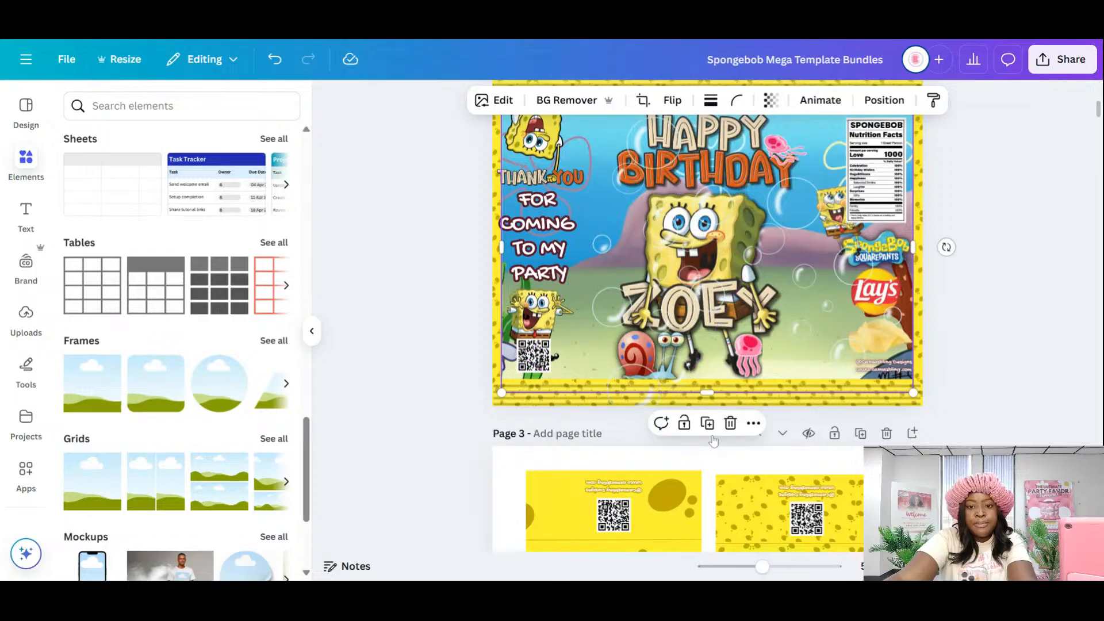
key("ctrl+alt+bracketright")
left_click_drag(765, 232, 814, 266)
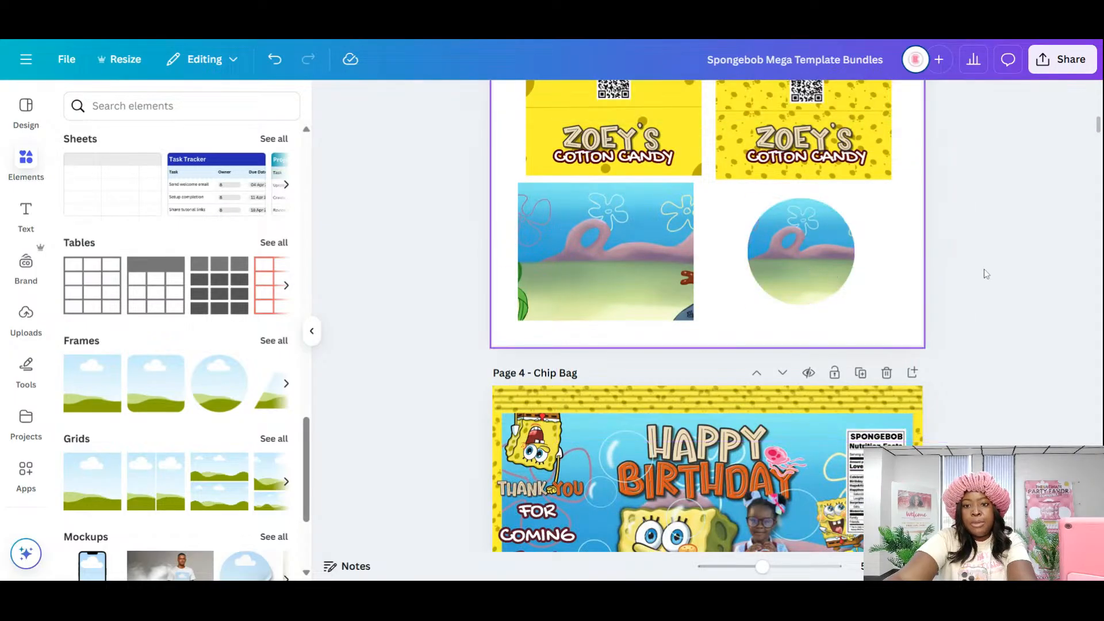
- Enlarge the underwater circle slightly and give it a solid border with a stroke weight of 6
scroll(949, 315, "up", 1)
left_click(806, 314)
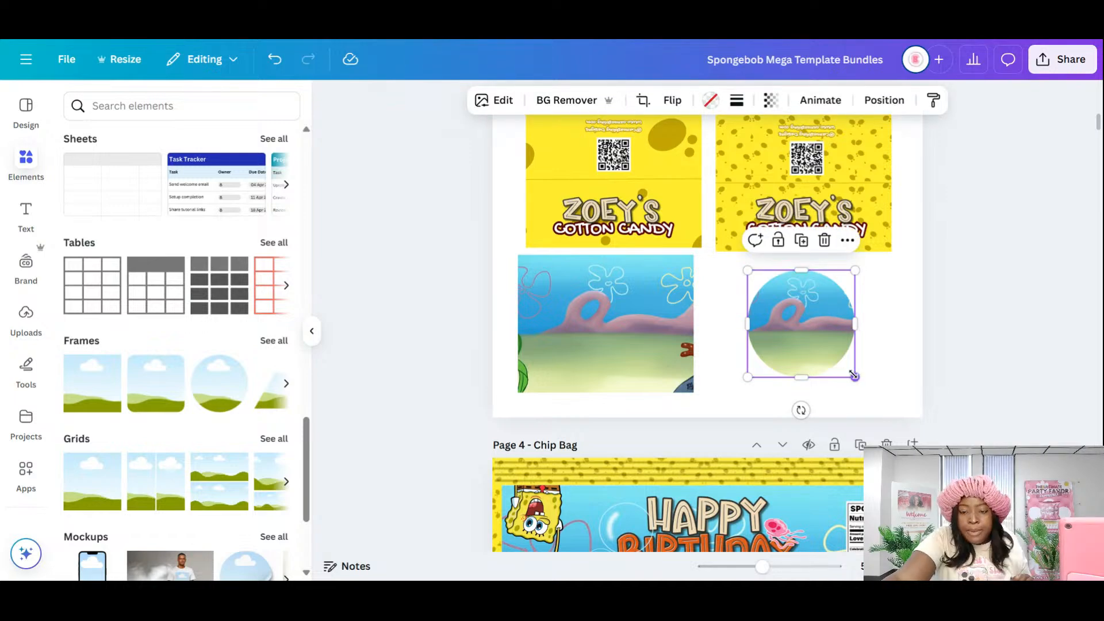
mouse_move(854, 377)
left_mouse_down()
mouse_move(866, 399)
mouse_move(861, 378)
mouse_move(866, 388)
left_mouse_up()
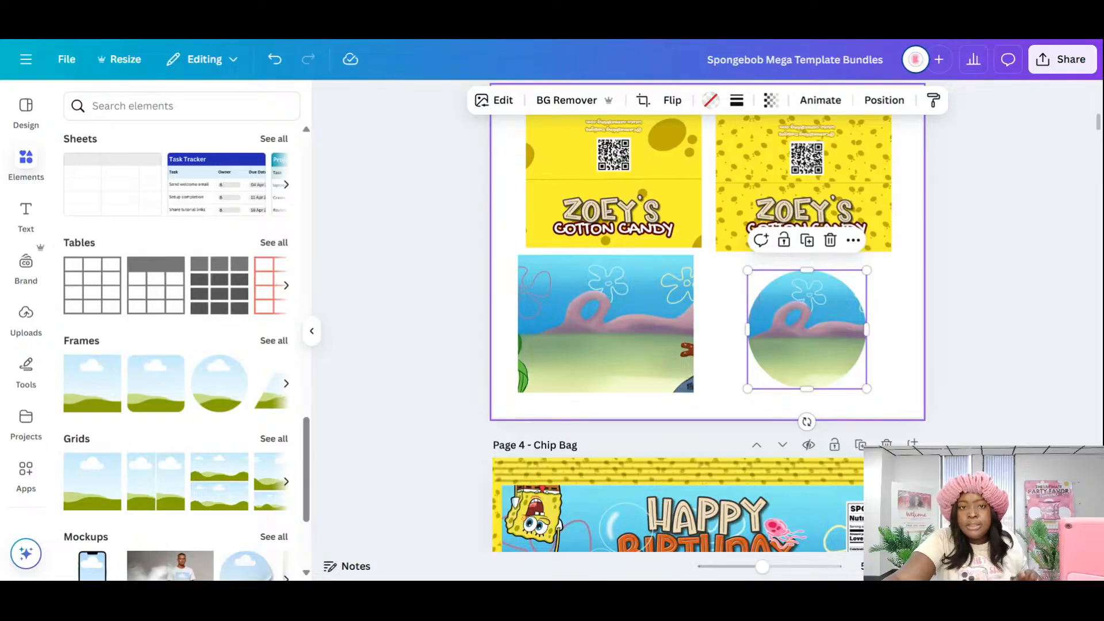
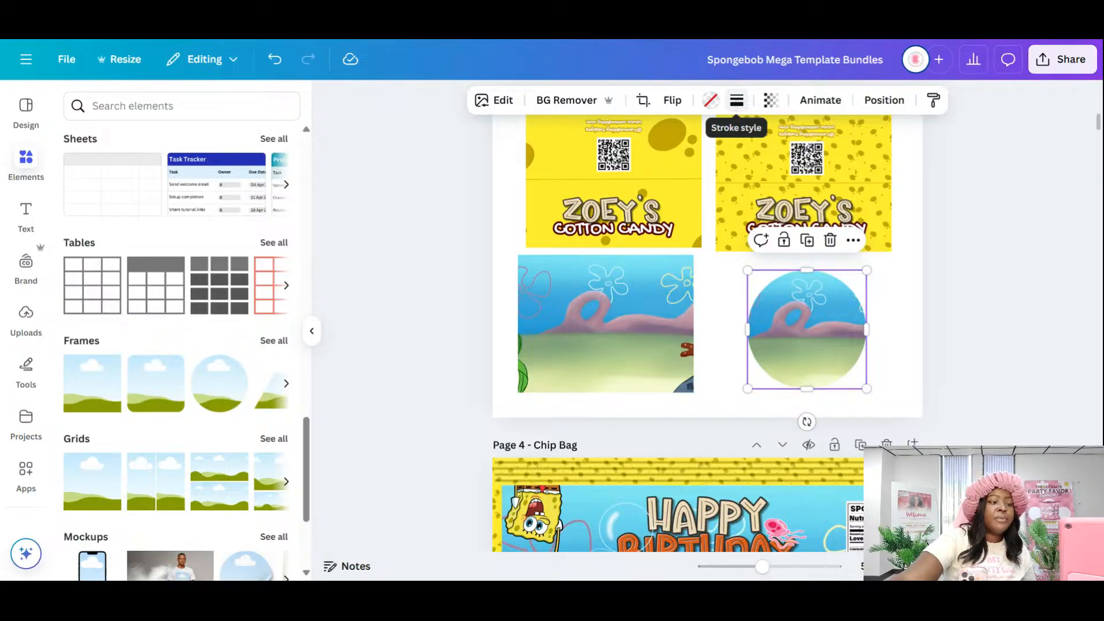
left_click(737, 100)
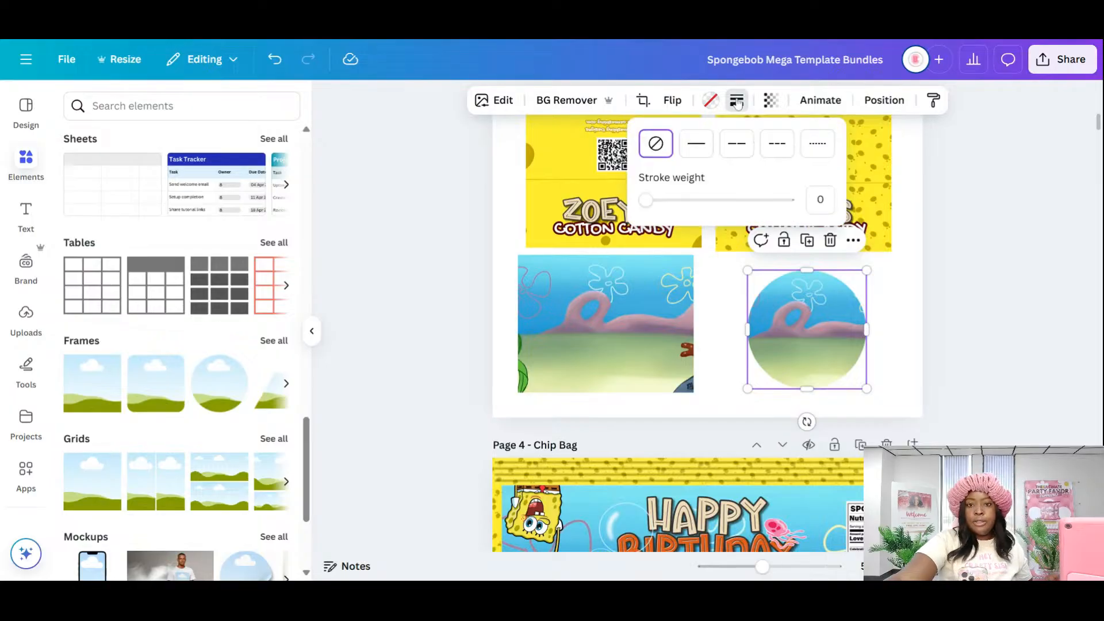
left_click(695, 143)
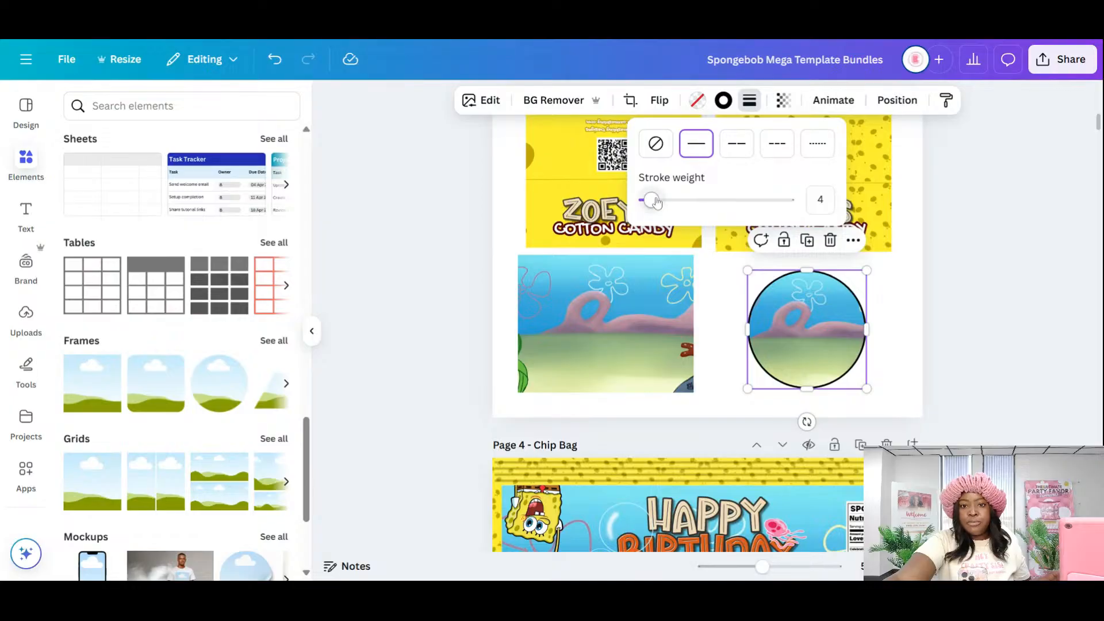
mouse_move(651, 200)
left_mouse_down()
mouse_move(759, 203)
mouse_move(656, 227)
mouse_move(716, 229)
mouse_move(655, 244)
left_mouse_up()
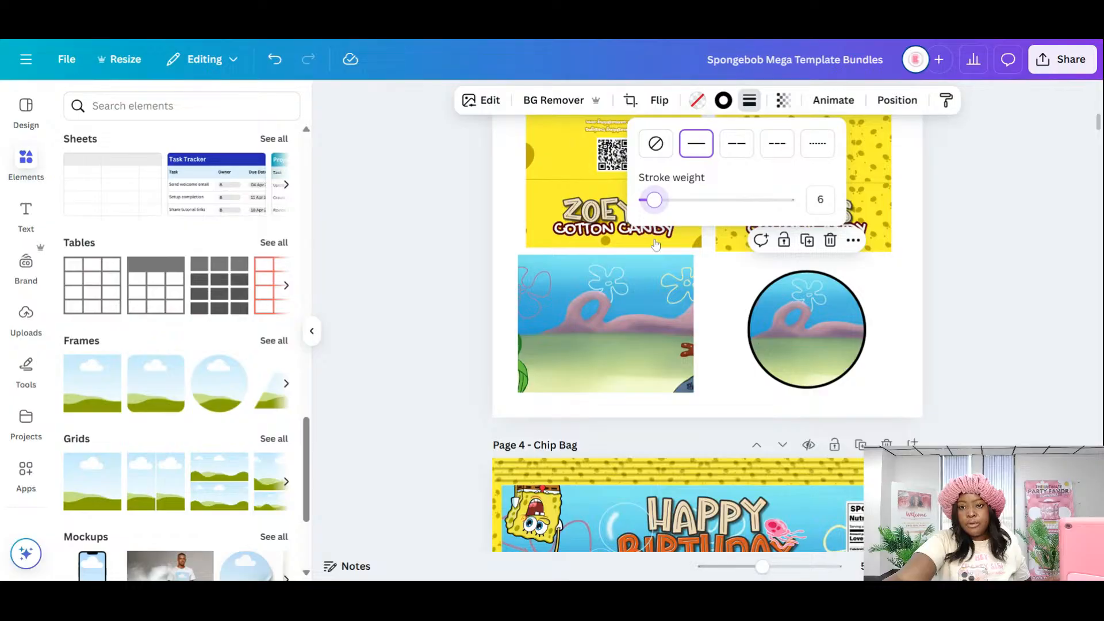
left_click(749, 102)
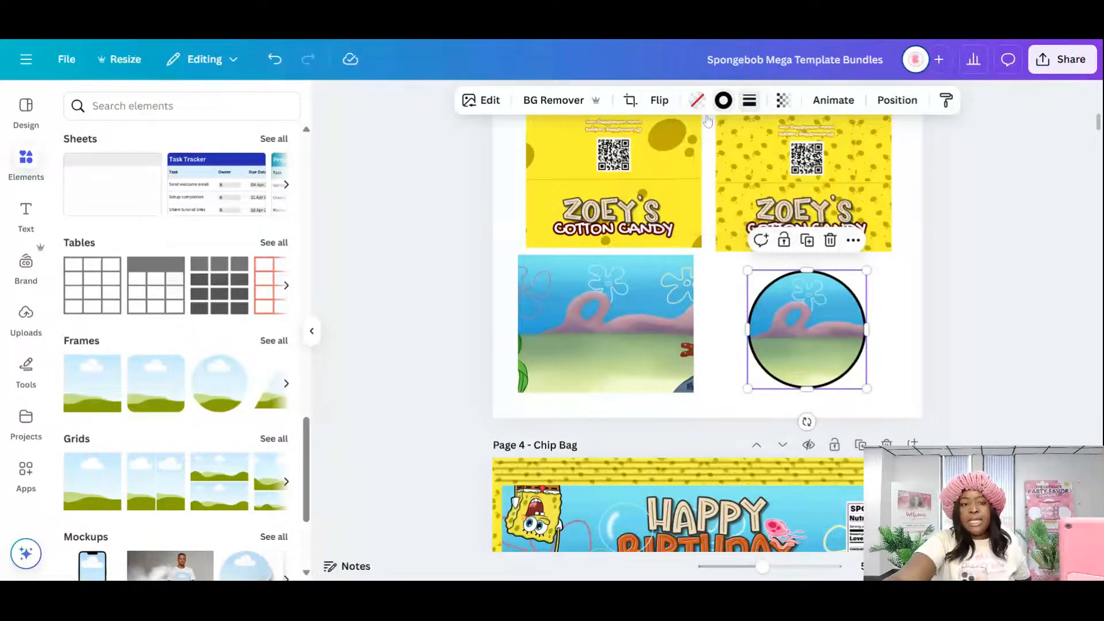
- Set the underwater circle's border to the dark gold document color
left_click(723, 101)
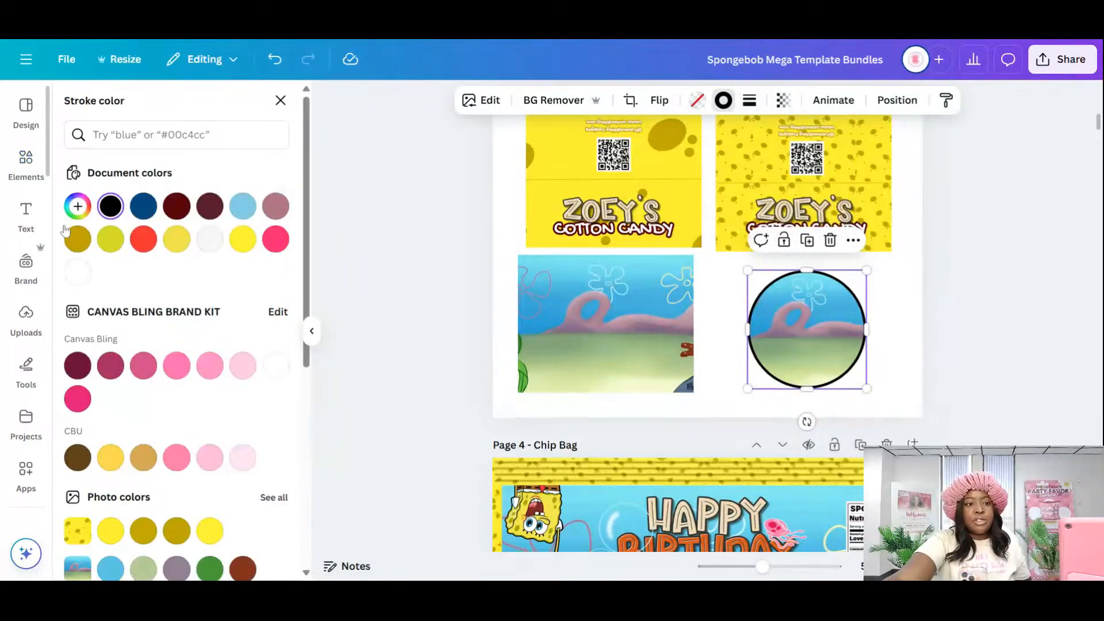
left_click(79, 240)
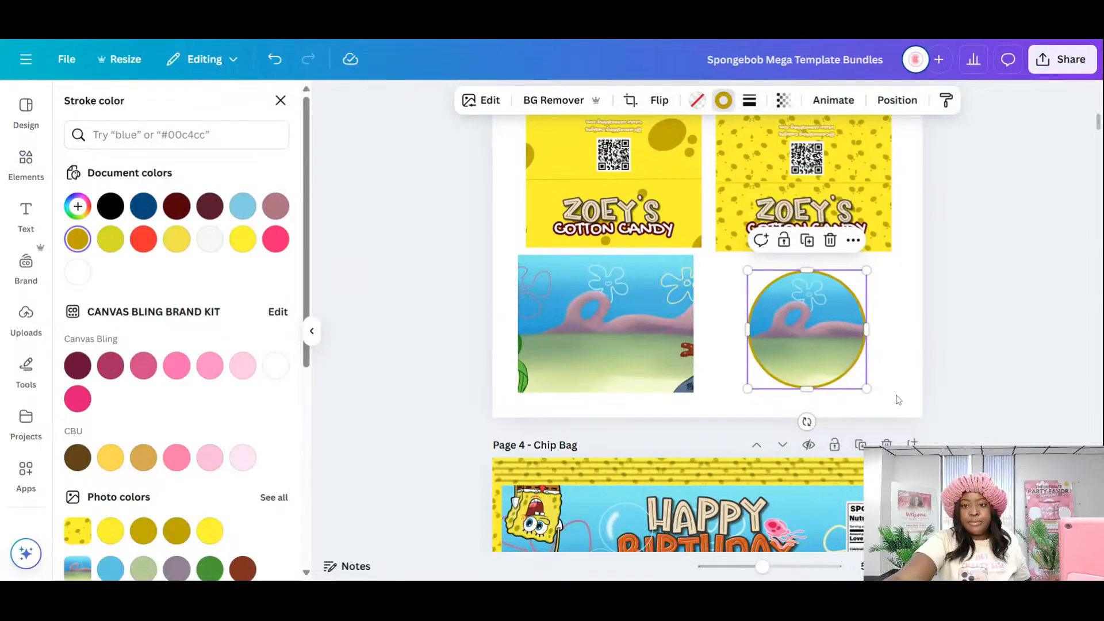
left_click(924, 360)
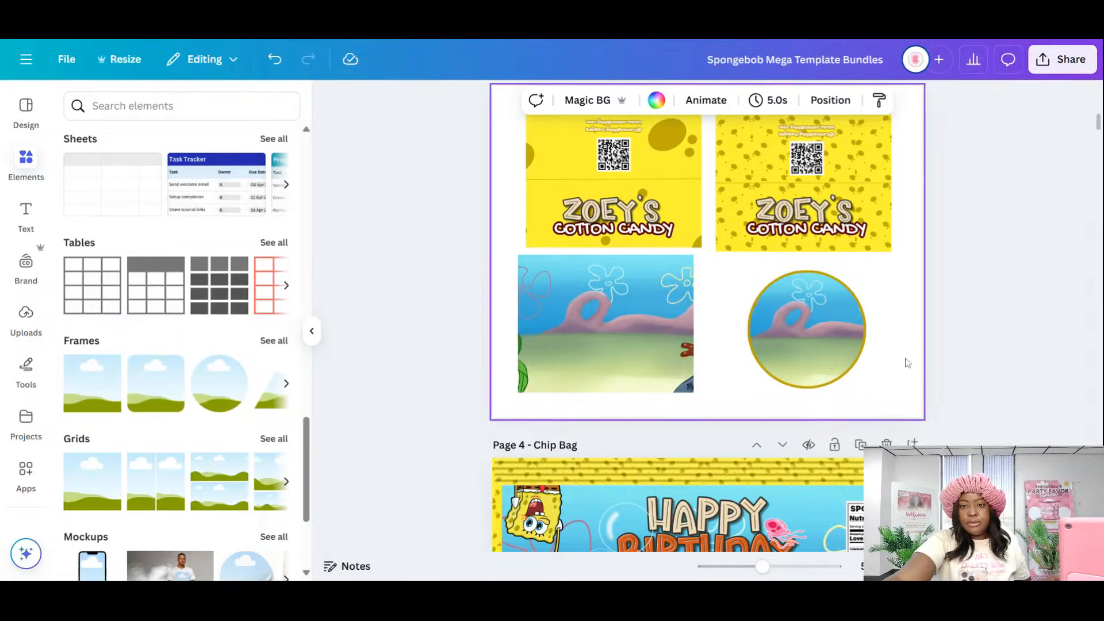
scroll(920, 364, "up", 3)
scroll(924, 363, "down", 3)
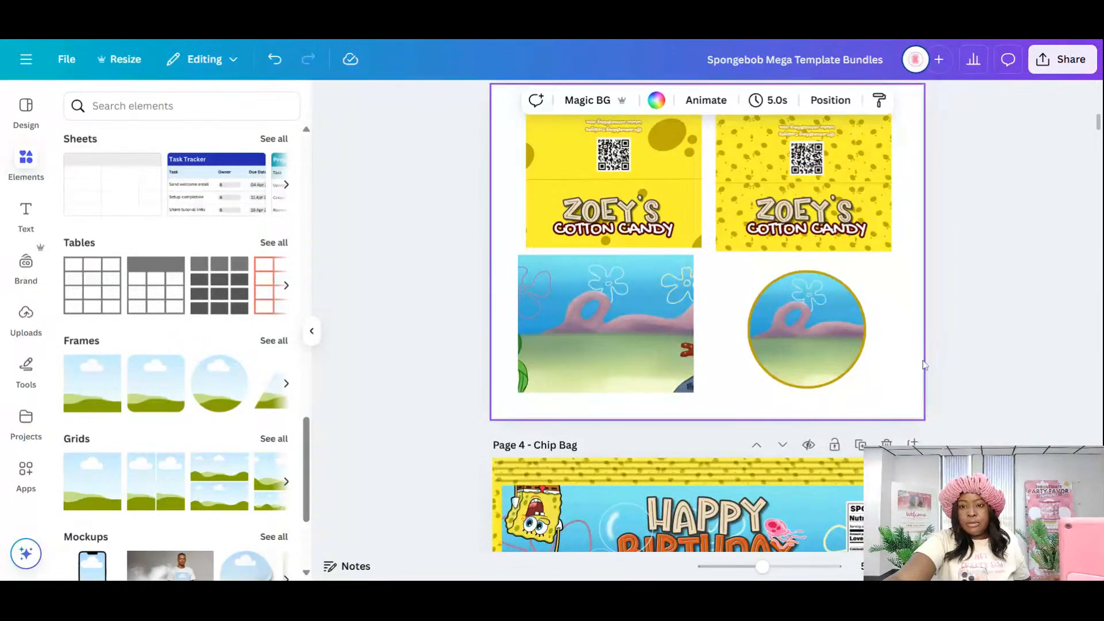
- Compare the two yellow document colors on the underwater circle's border and apply the softer yellow, #f1e745
left_click(845, 306)
left_click(725, 103)
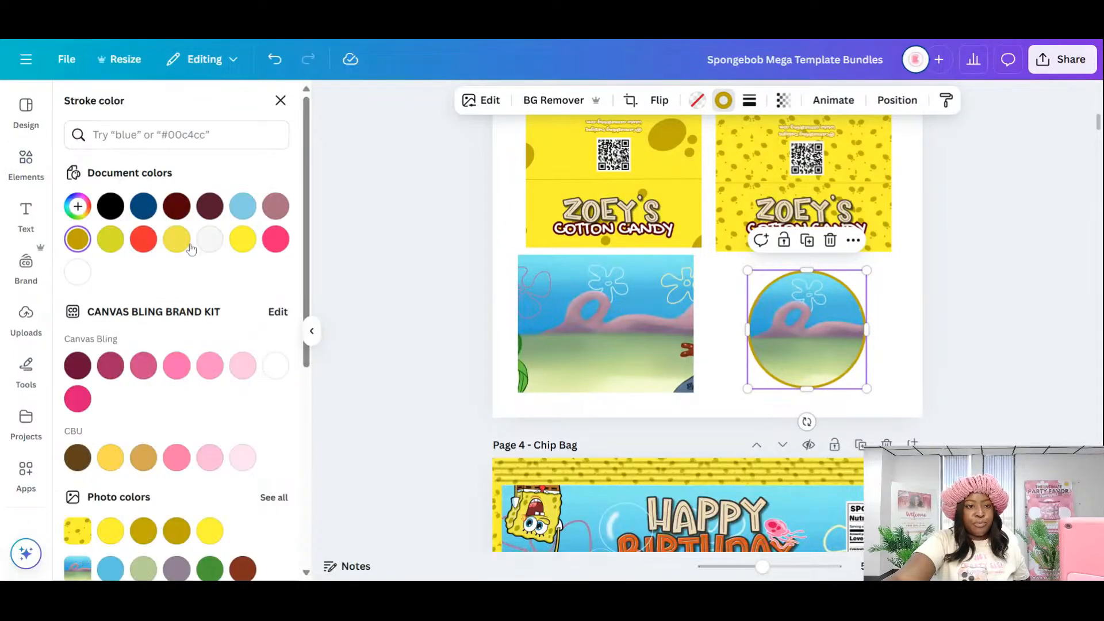
left_click(180, 246)
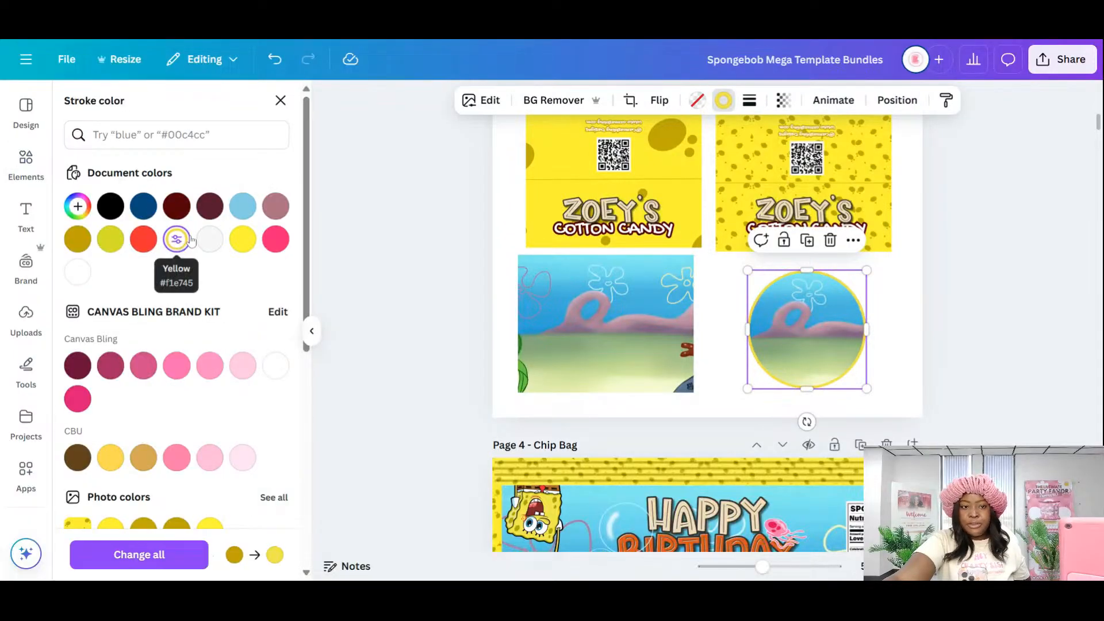
left_click(244, 247)
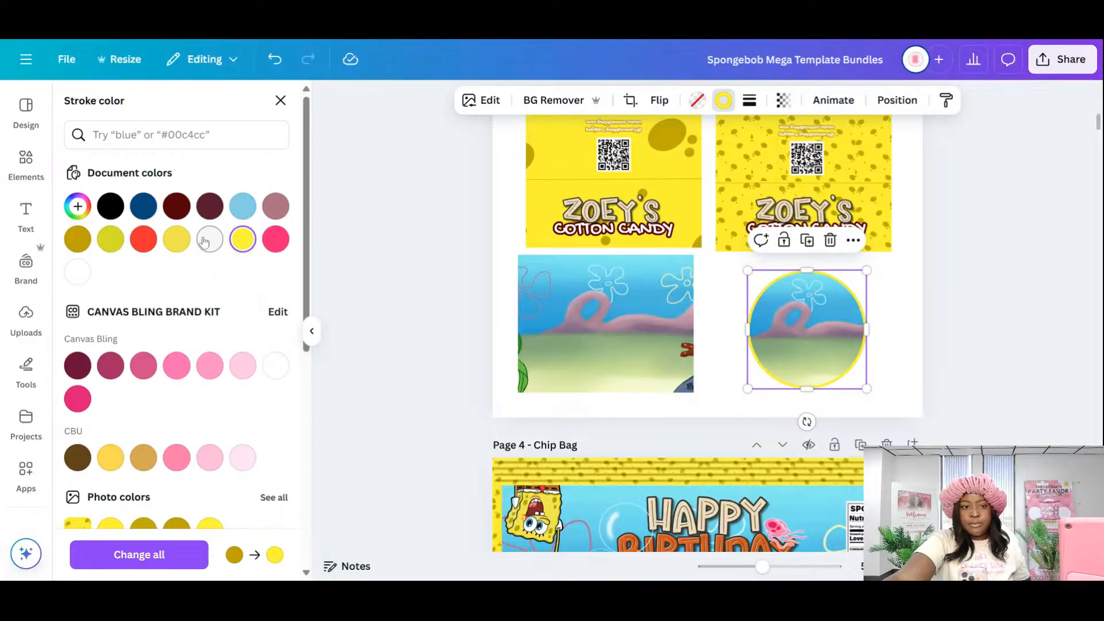
left_click(186, 246)
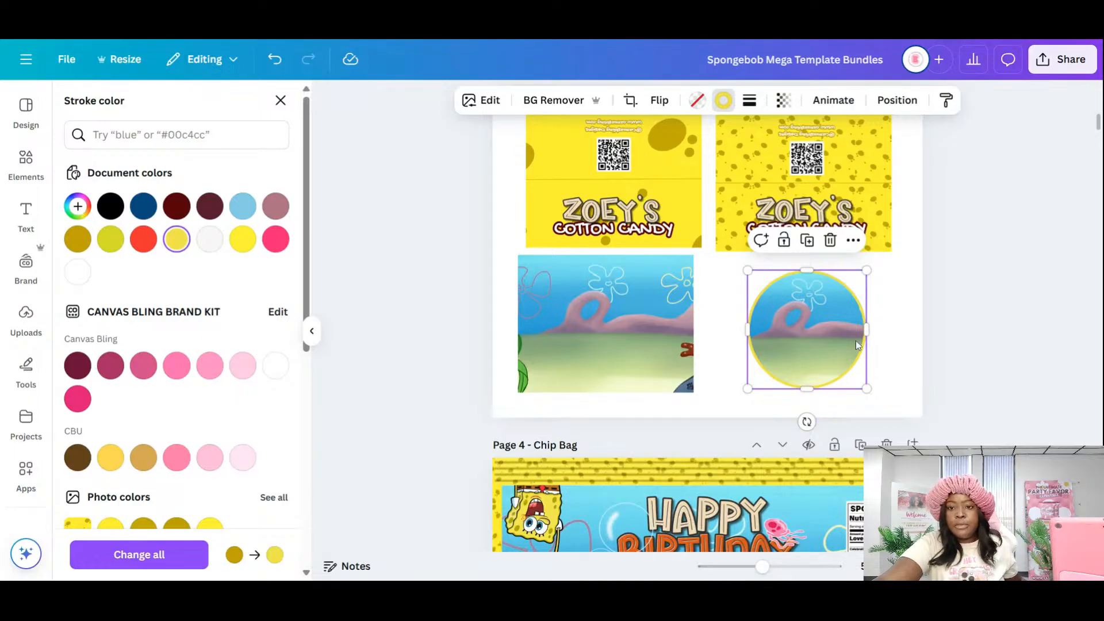
left_click(909, 369)
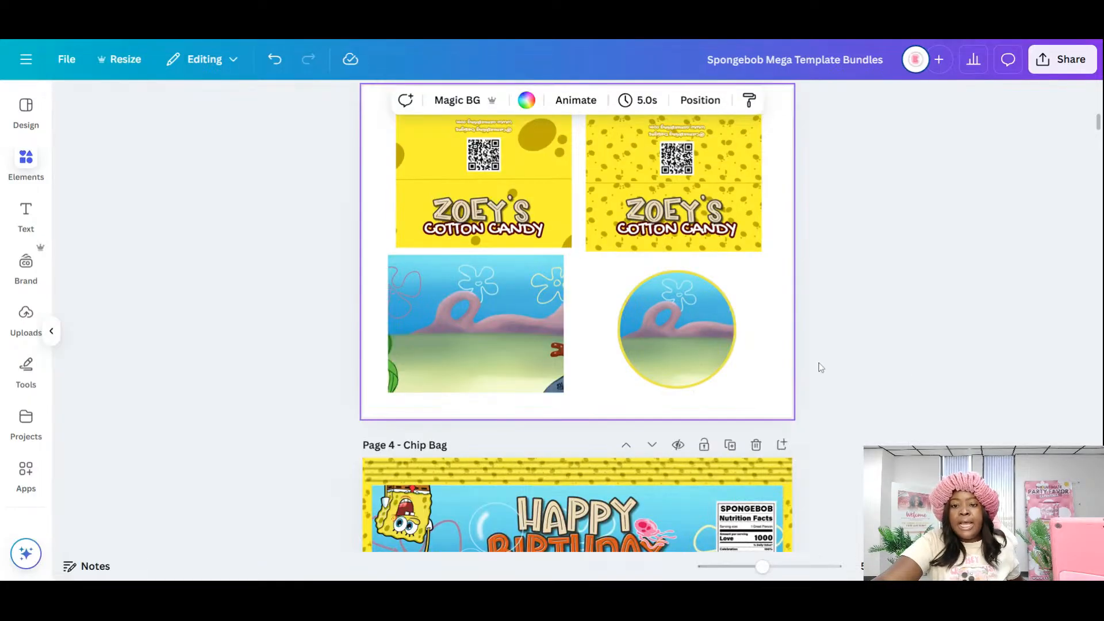
scroll(825, 371, "up", 1)
scroll(846, 384, "down", 1)
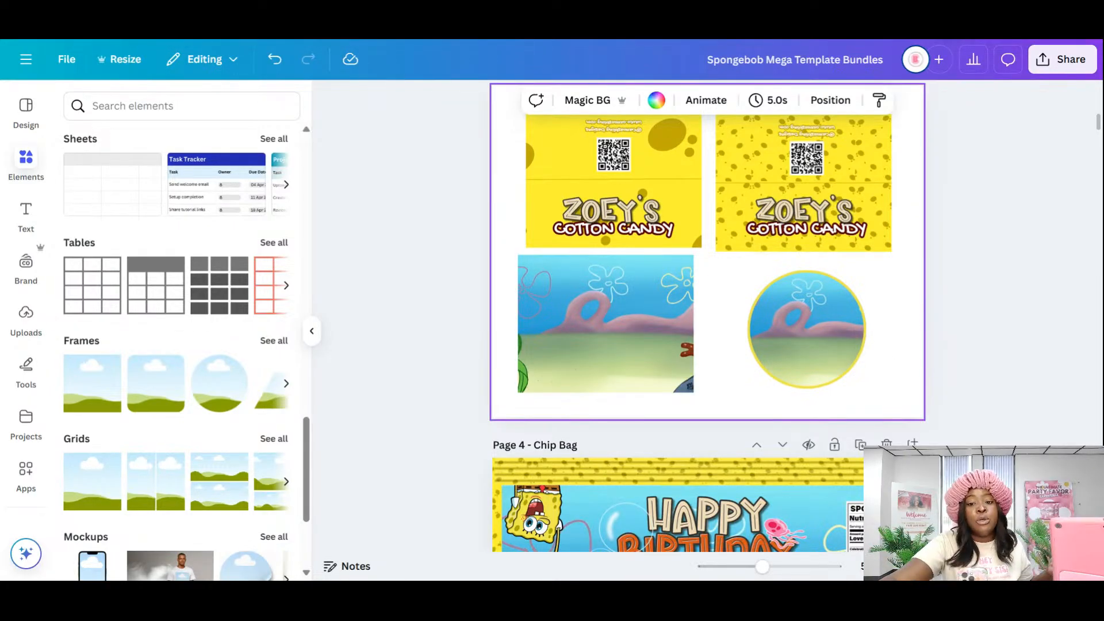
scroll(805, 339, "down", 3)
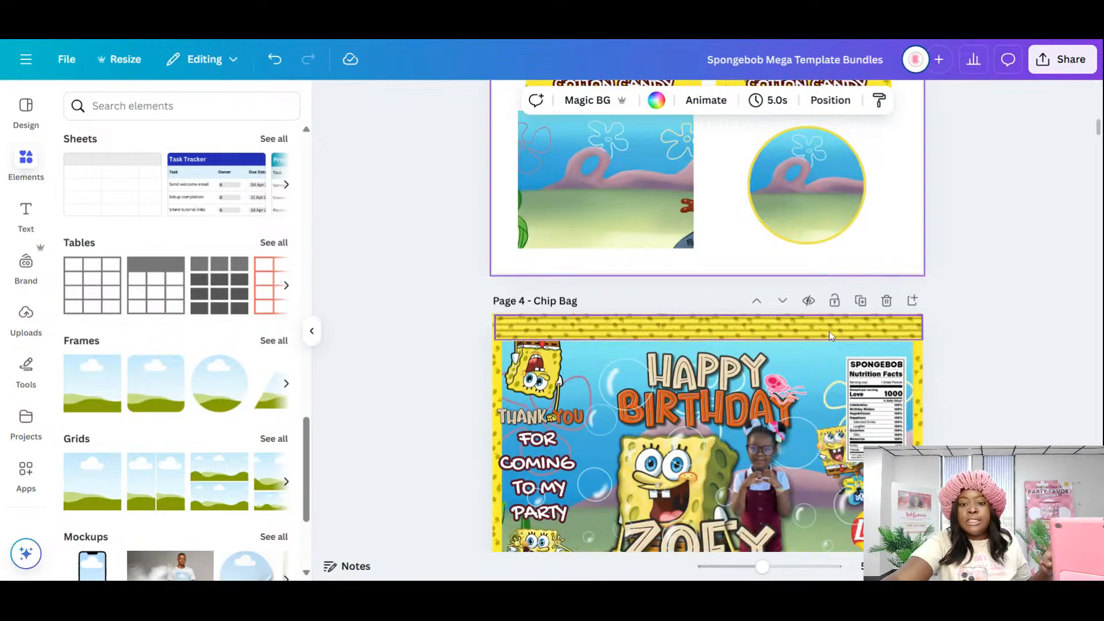
- Place a copy of page 4's upright pink jellyfish at the right end of the title on page 3's patterned sponge panel, behind the lettering
scroll(830, 336, "down", 3)
scroll(830, 334, "up", 4)
scroll(829, 334, "down", 3)
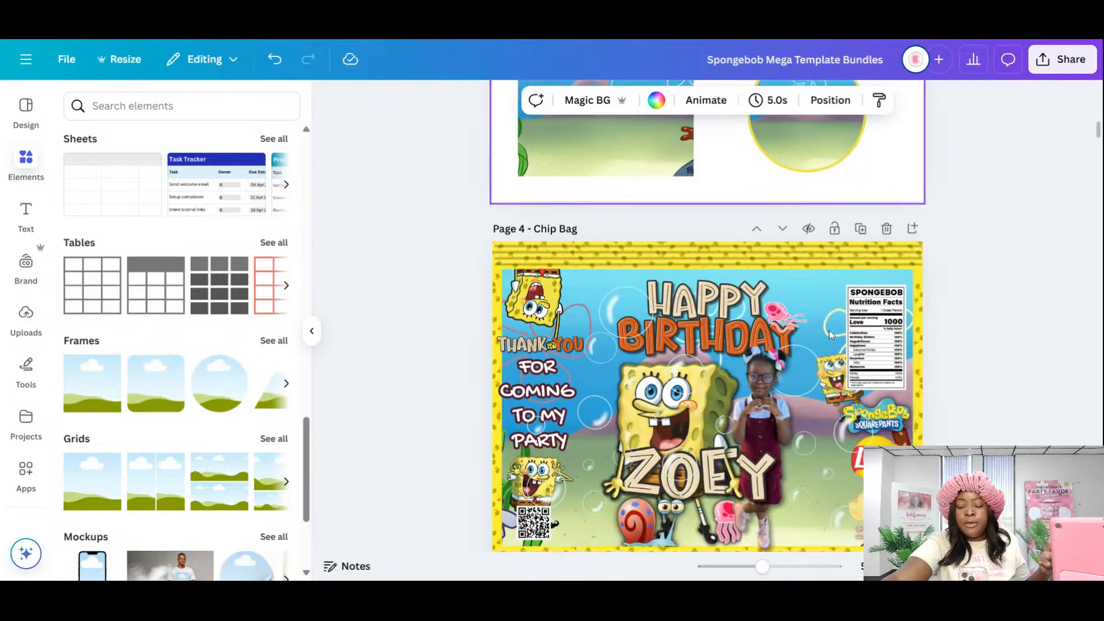
scroll(830, 335, "down", 3)
left_click(720, 395)
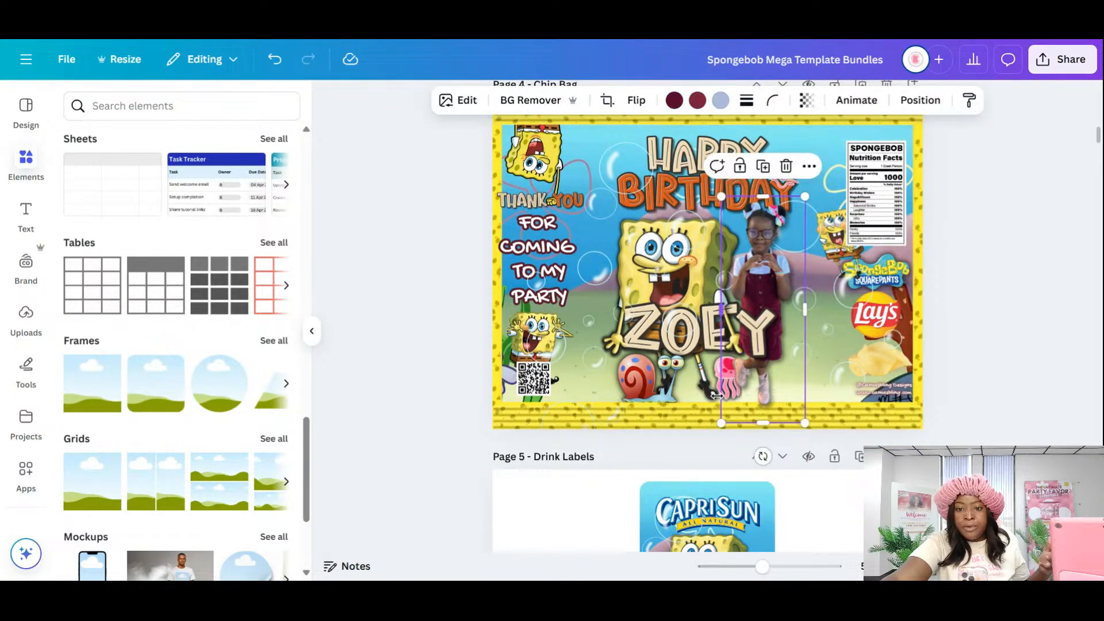
left_click(716, 404)
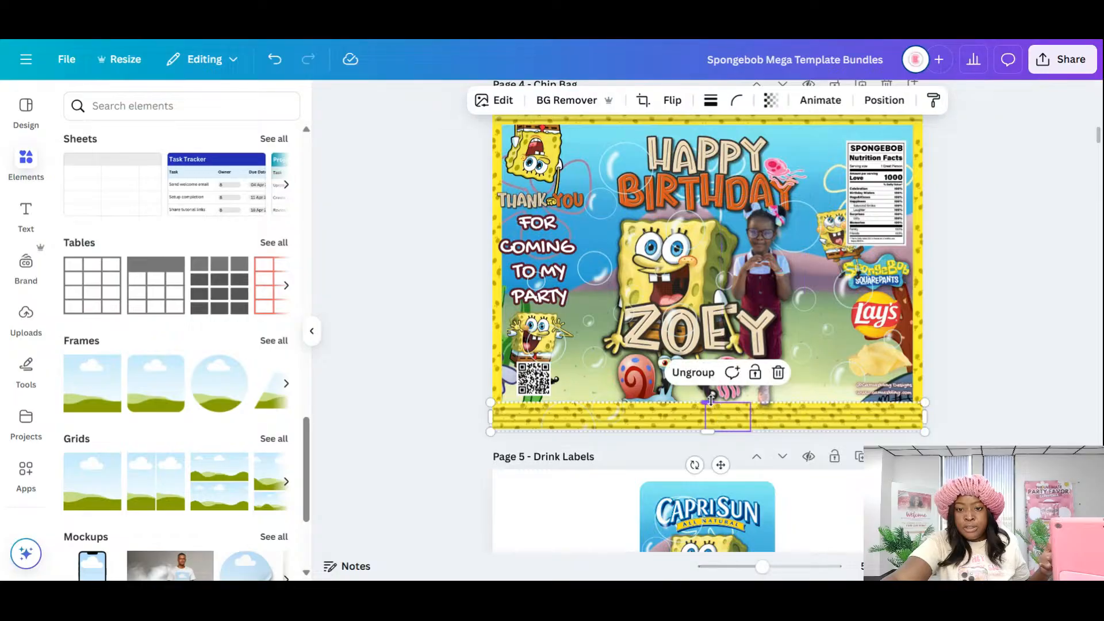
left_click(725, 384)
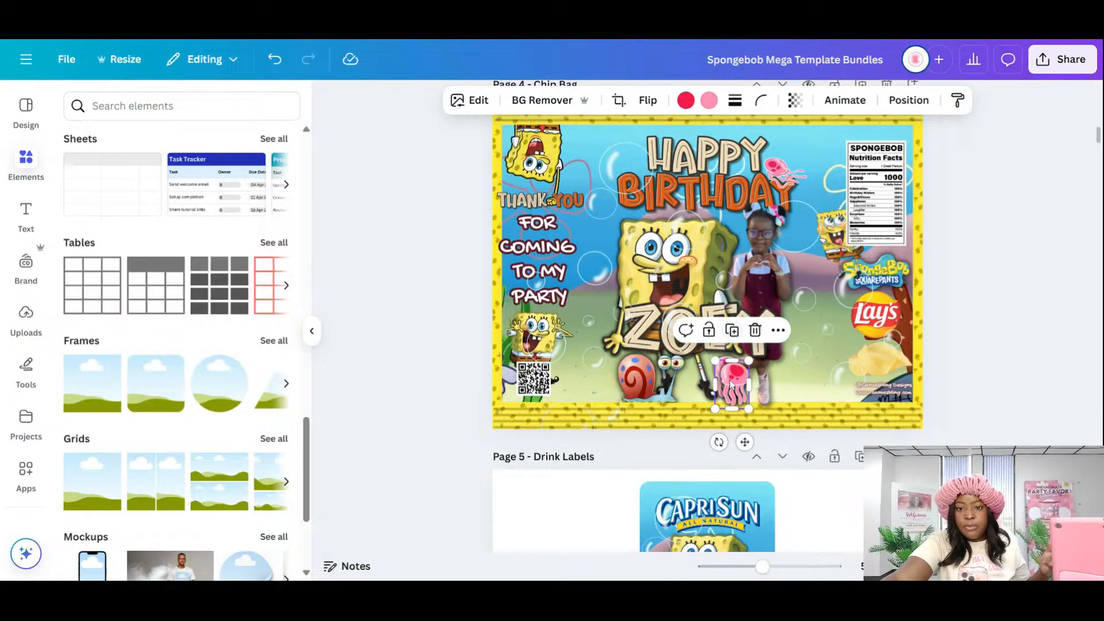
left_click_drag(725, 384, 868, 281)
scroll(733, 214, "up", 7)
left_click_drag(868, 283, 862, 280)
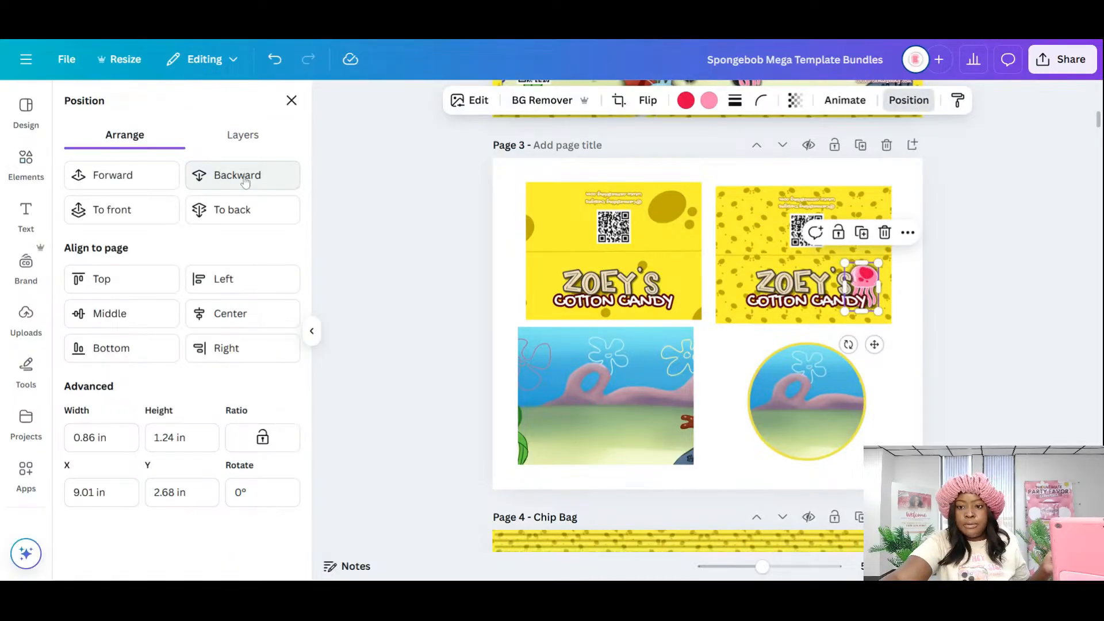
left_click(908, 391)
left_click(874, 282)
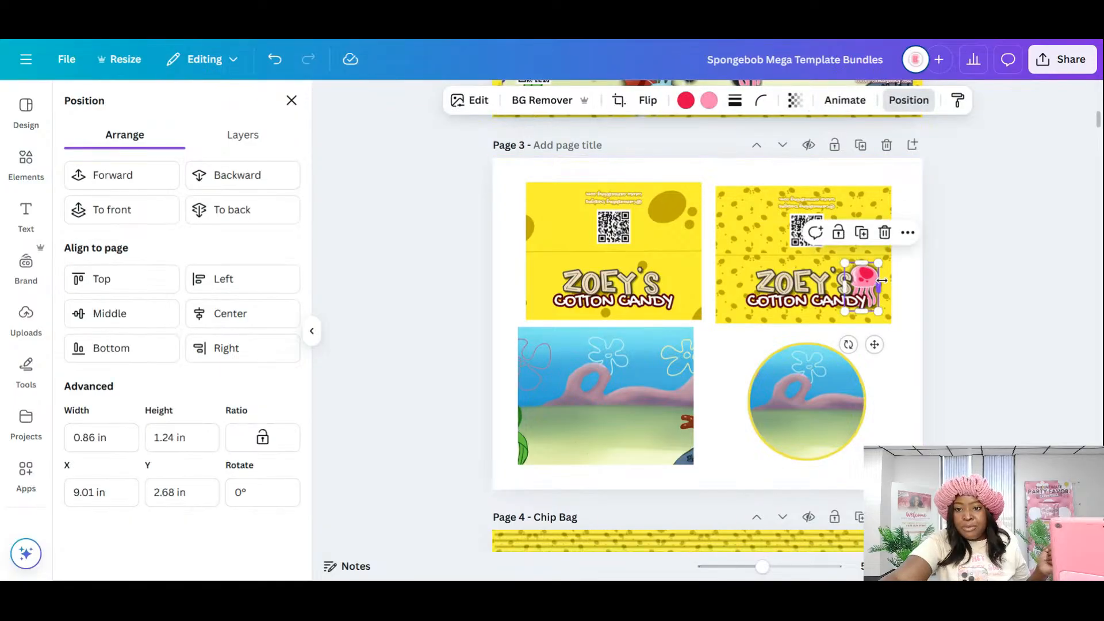
left_click_drag(884, 282, 888, 280)
left_click(890, 397)
- Copy page 4's swimming pink jellyfish to the left end of the patterned panel's title and flip it horizontally
scroll(889, 397, "down", 4)
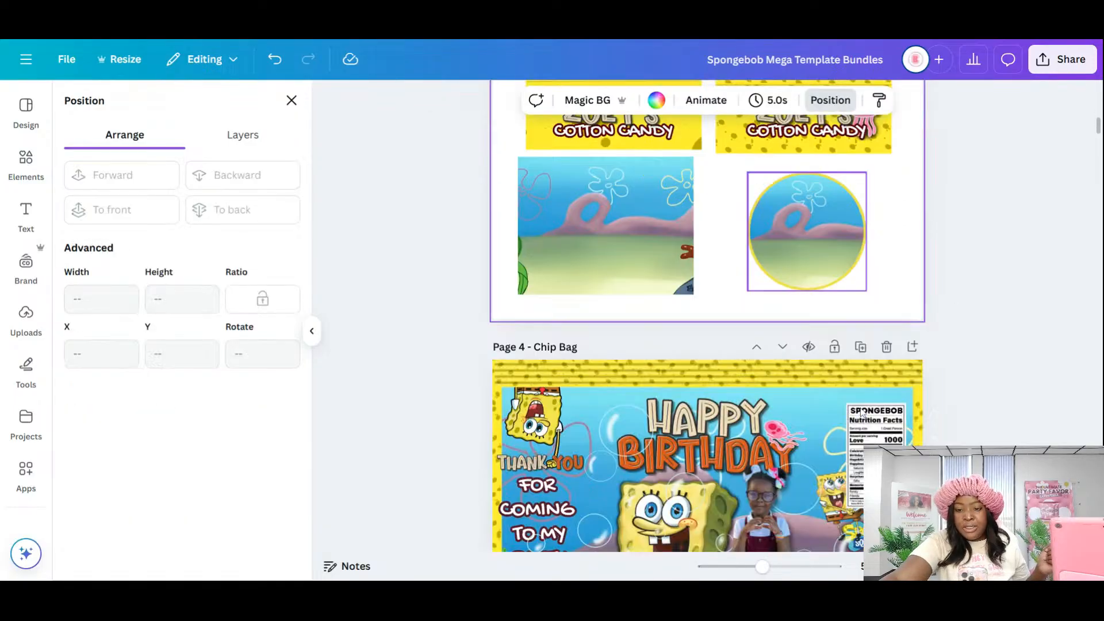
left_click(789, 390)
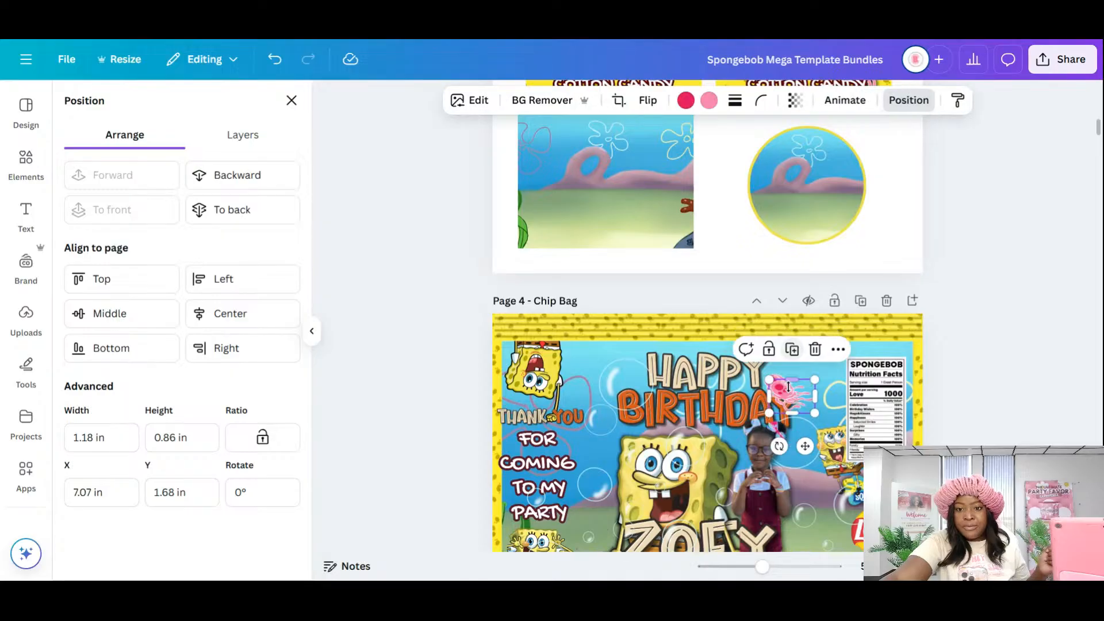
left_click_drag(792, 392, 789, 310)
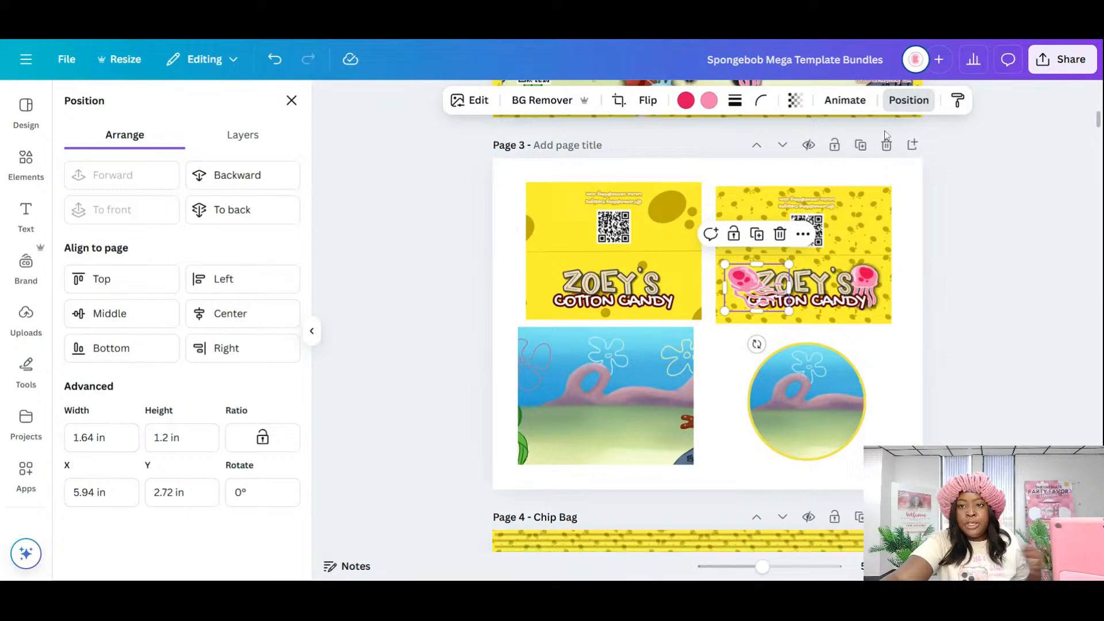
left_click(648, 100)
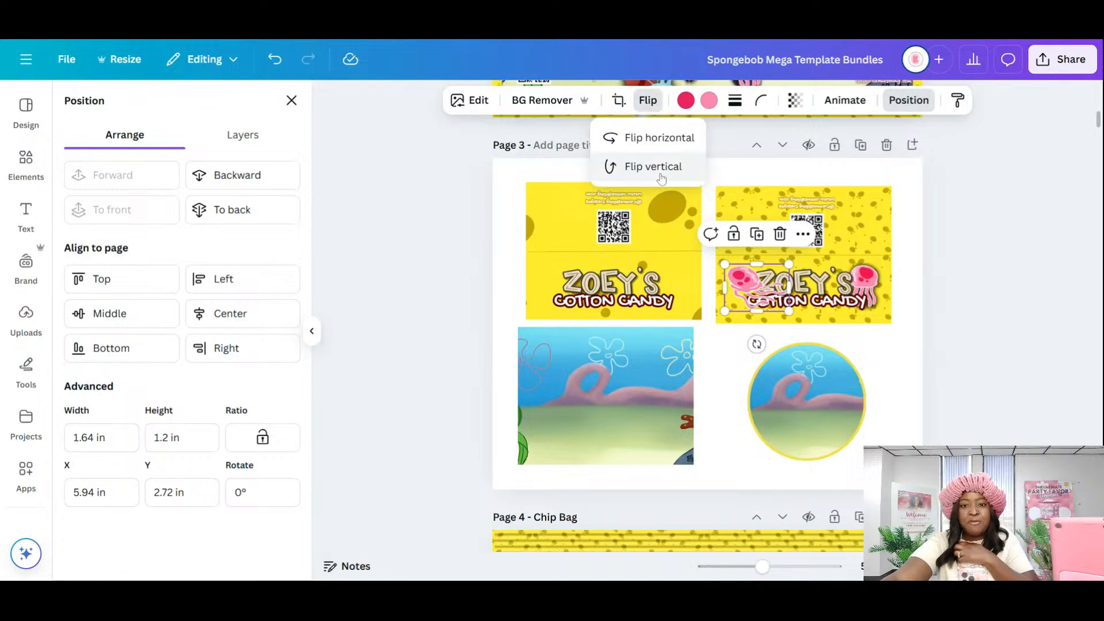
left_click(660, 137)
- Shrink the flipped jellyfish to about 1.28 by 0.94 in and tuck it behind the left end of the title
left_click_drag(749, 276, 745, 289)
left_click_drag(698, 318, 761, 278)
left_click(270, 178)
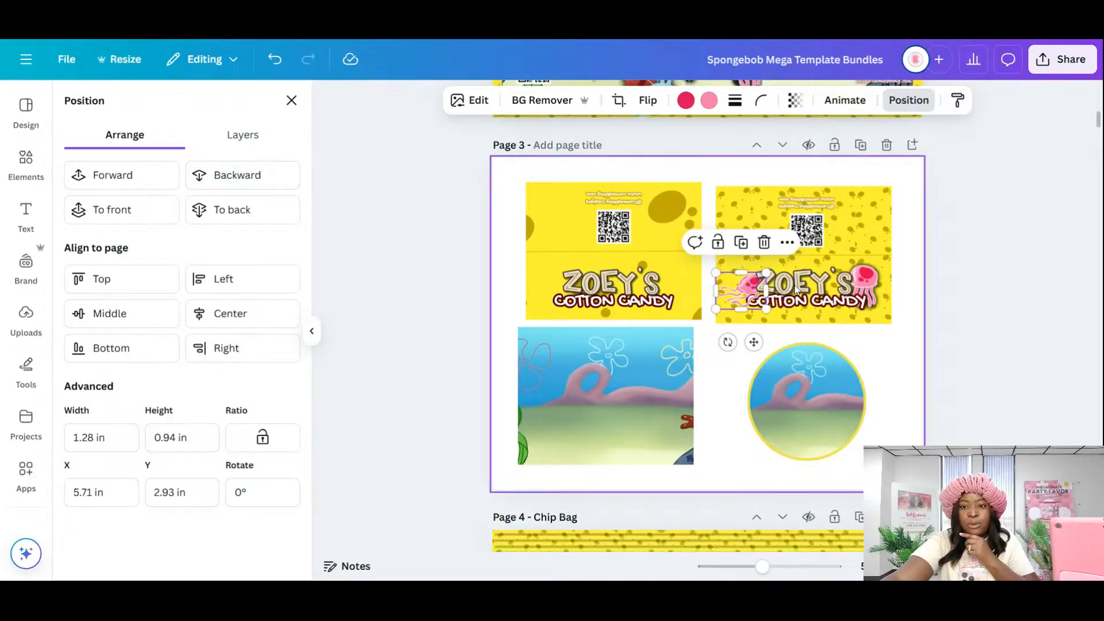
left_click_drag(744, 290, 745, 283)
left_click(919, 385)
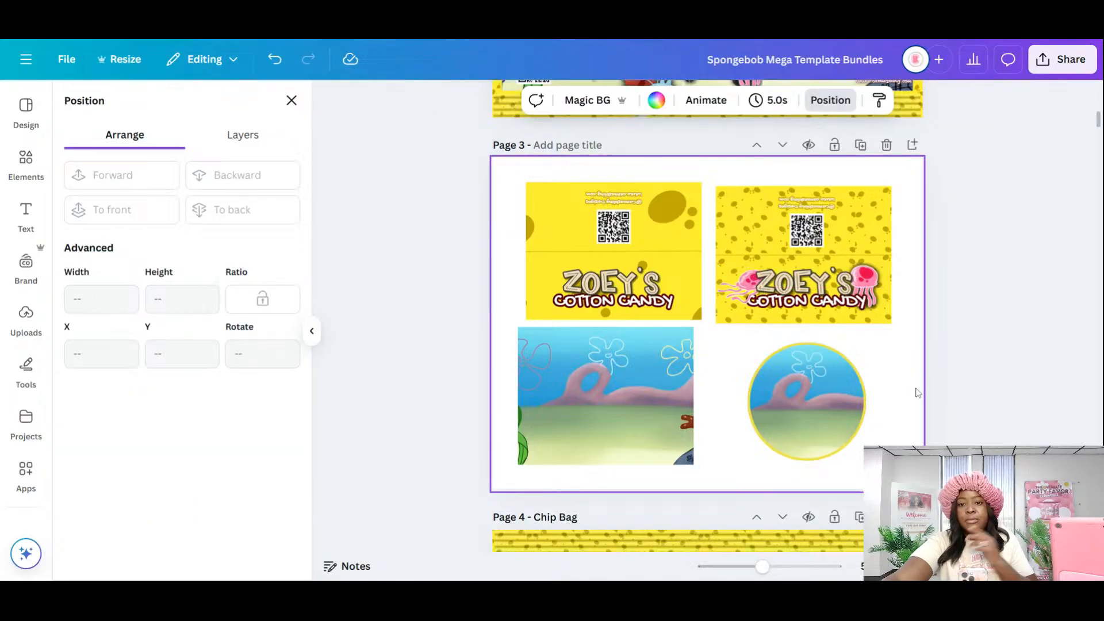
- Copy page 2's small SpongeBob beside the nutrition facts to the left of page 3's large-spot panel title, sized about 0.93 by 1.4 in
scroll(923, 392, "down", 2)
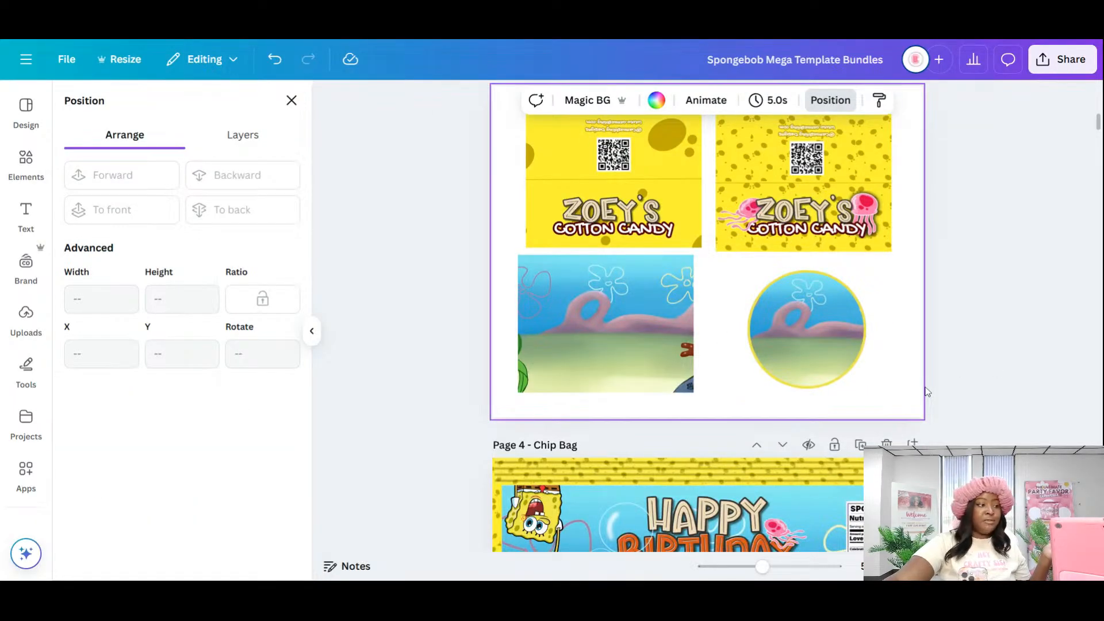
scroll(926, 392, "up", 5)
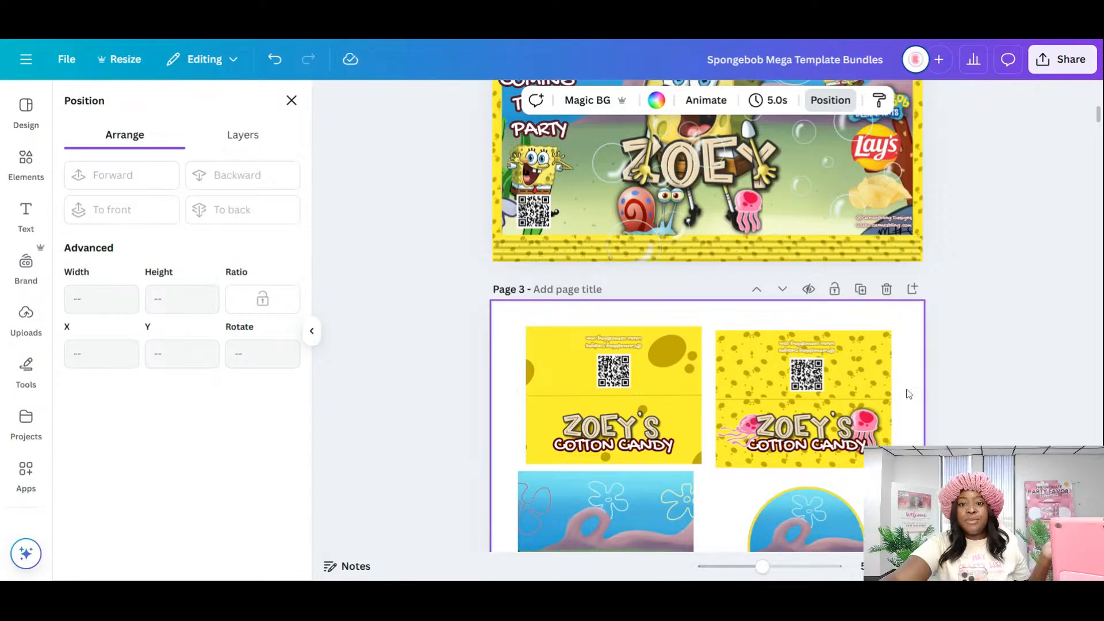
scroll(907, 392, "up", 3)
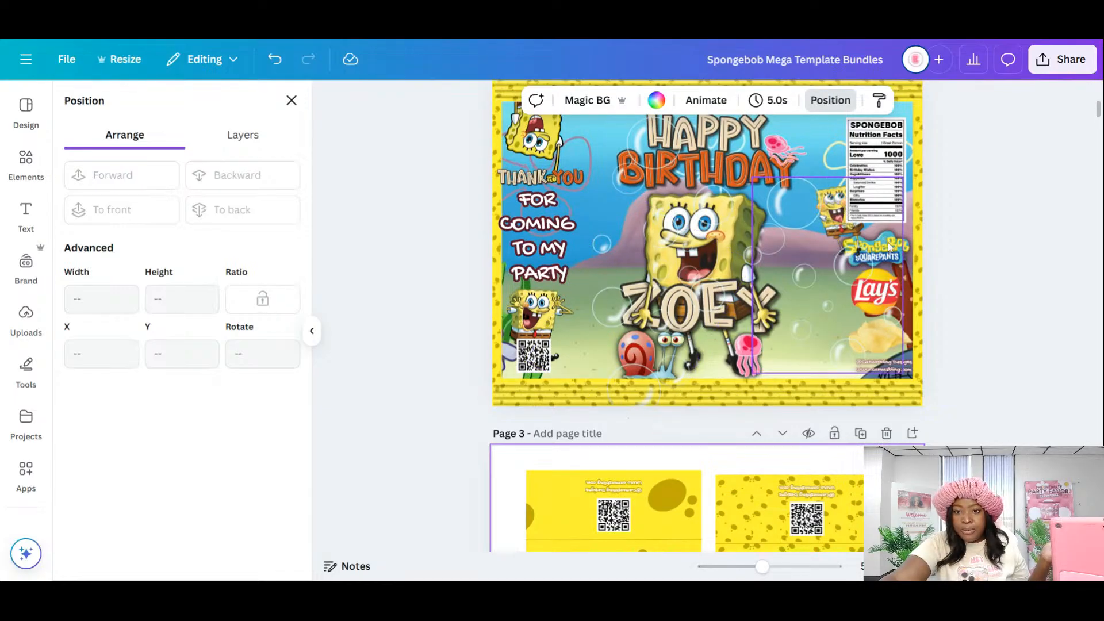
left_click(830, 216)
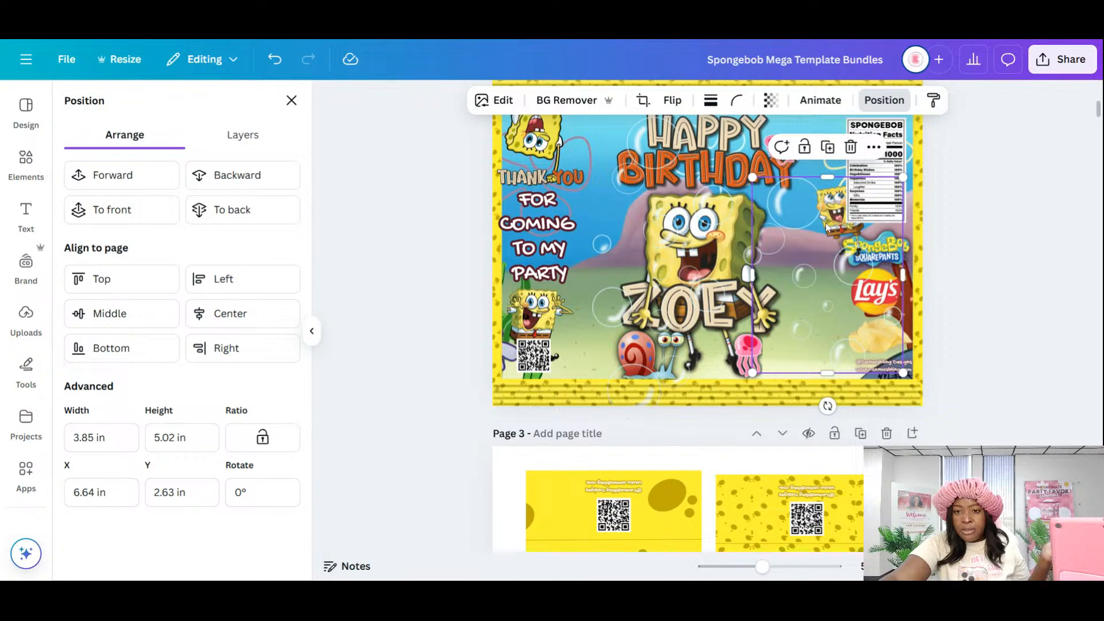
left_click(828, 224)
left_click(837, 216)
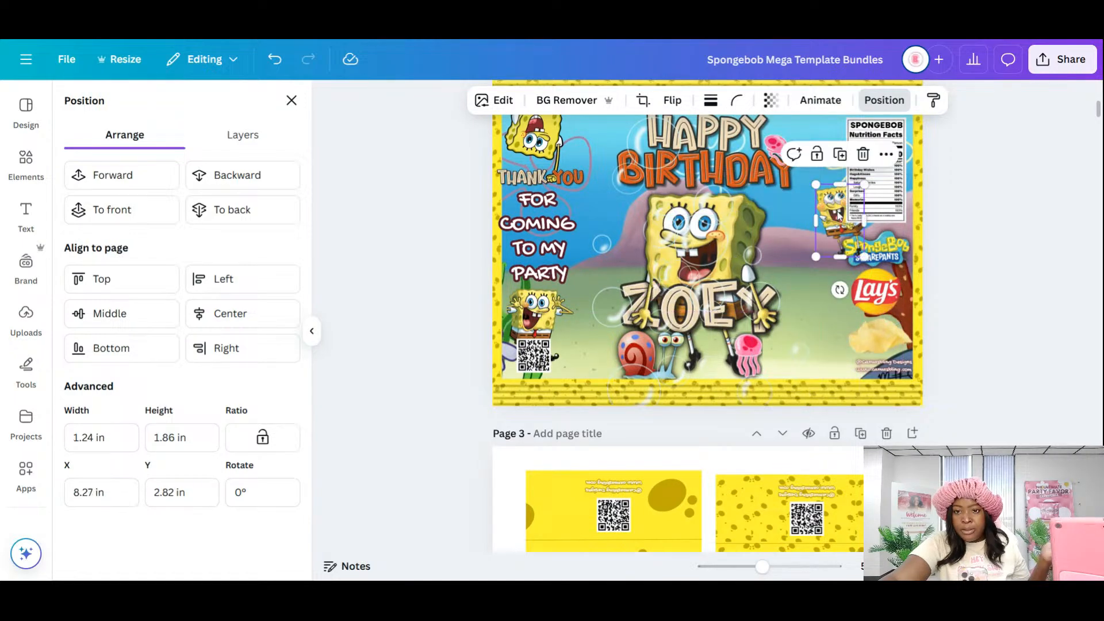
left_click(840, 154)
left_click_drag(845, 225, 558, 361)
left_click_drag(579, 320, 576, 343)
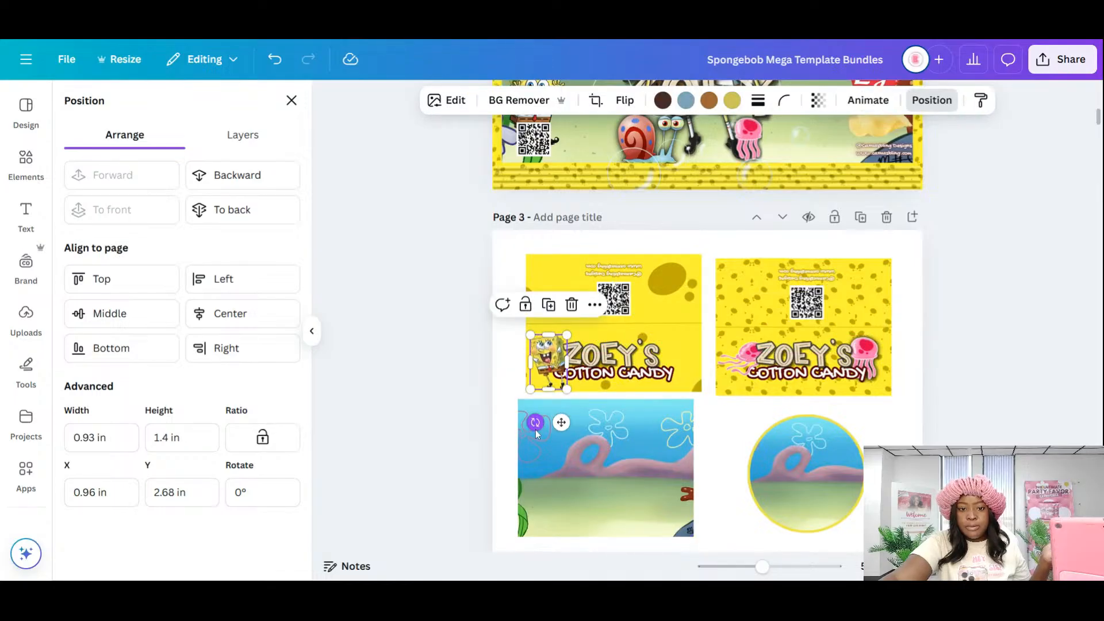
- Rotate the small SpongeBob to 6.5° and position it behind the left end of the large-spot panel's title
left_click_drag(536, 435, 527, 439)
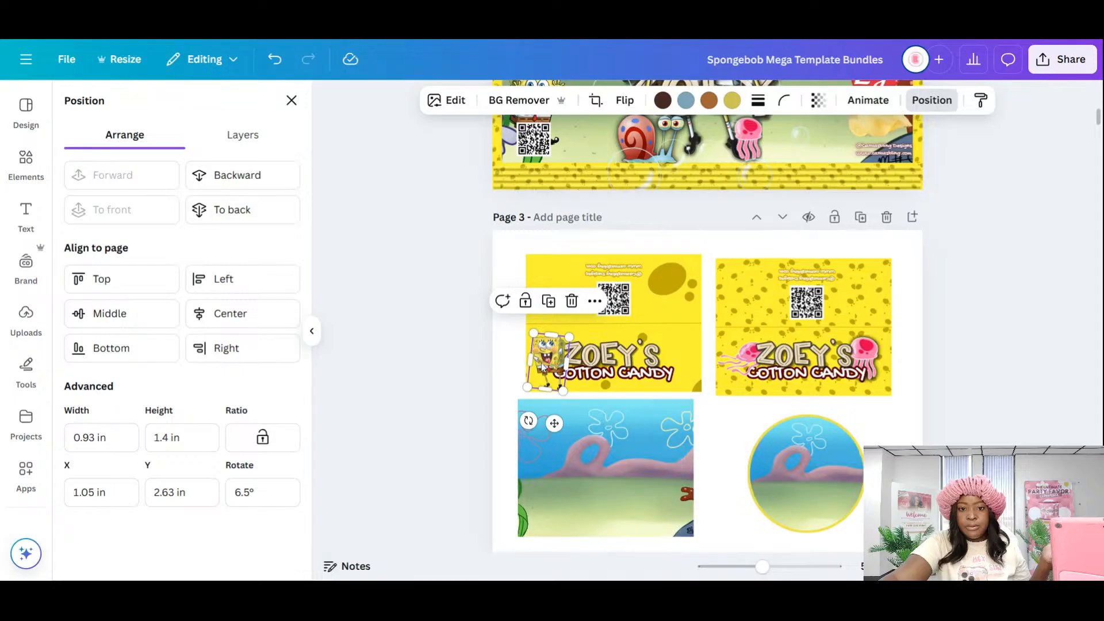
mouse_move(543, 366)
left_mouse_down()
mouse_move(538, 324)
mouse_move(561, 350)
mouse_move(538, 389)
mouse_move(552, 357)
left_mouse_up()
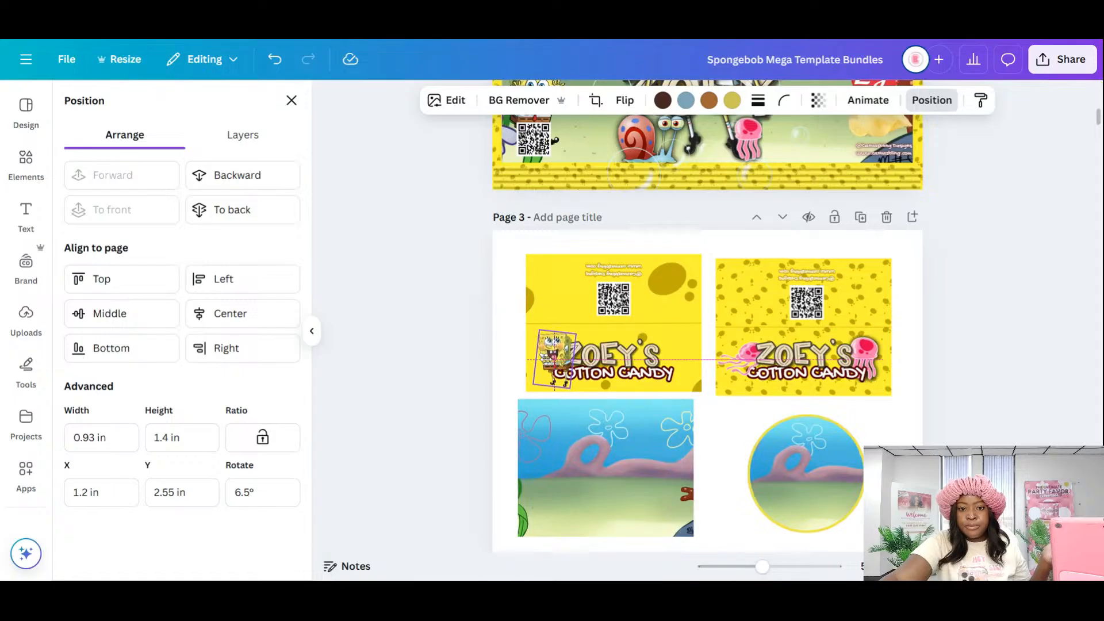
left_click(235, 177)
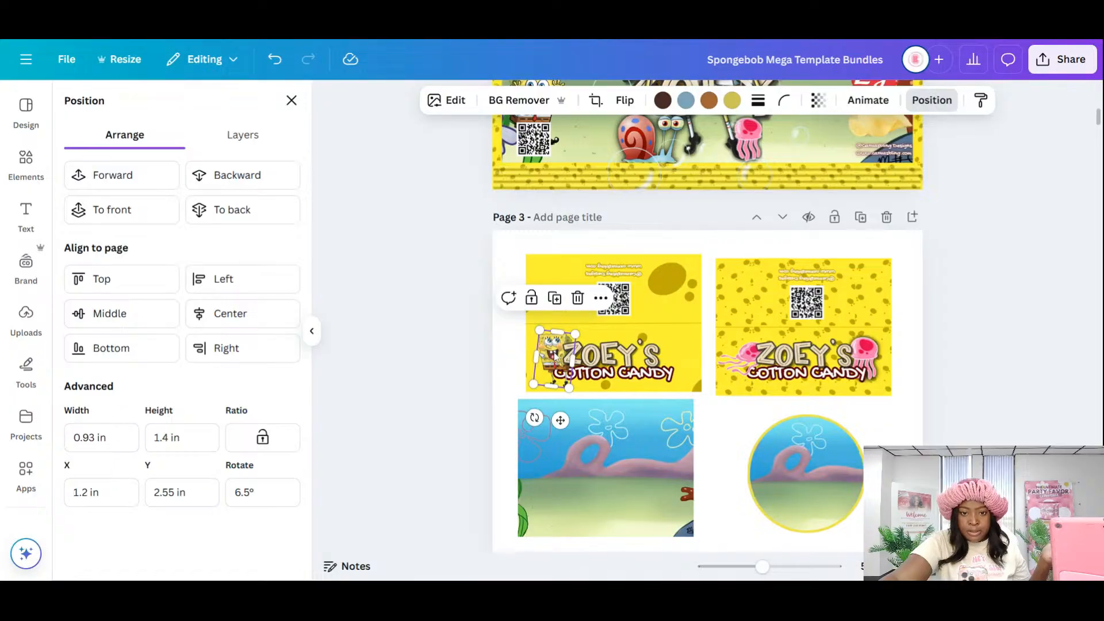
left_click_drag(555, 357, 554, 350)
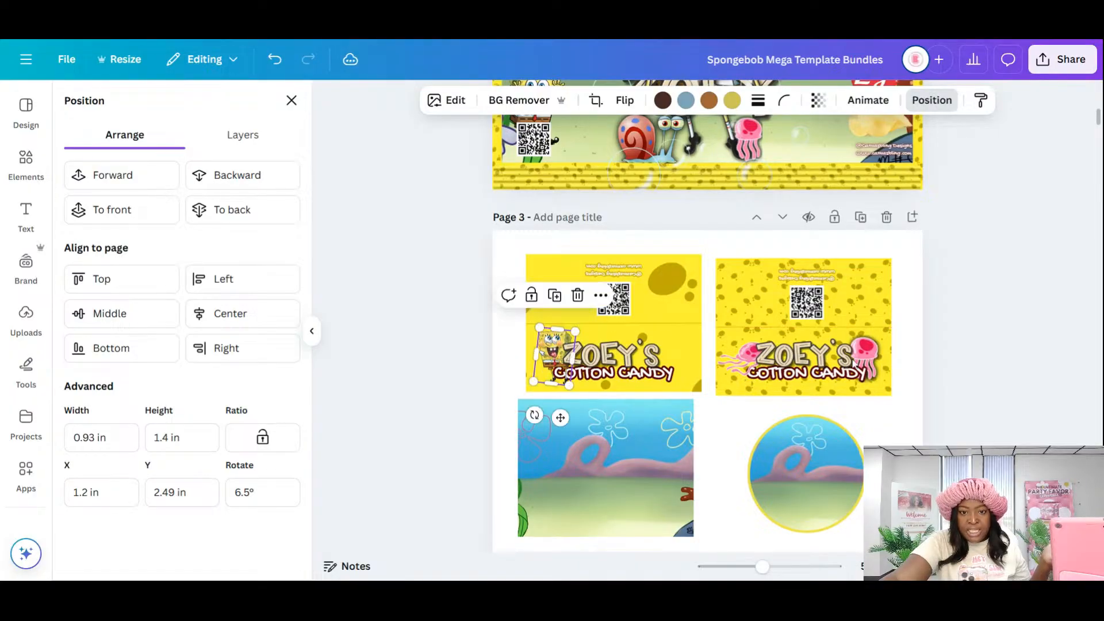
left_click(981, 361)
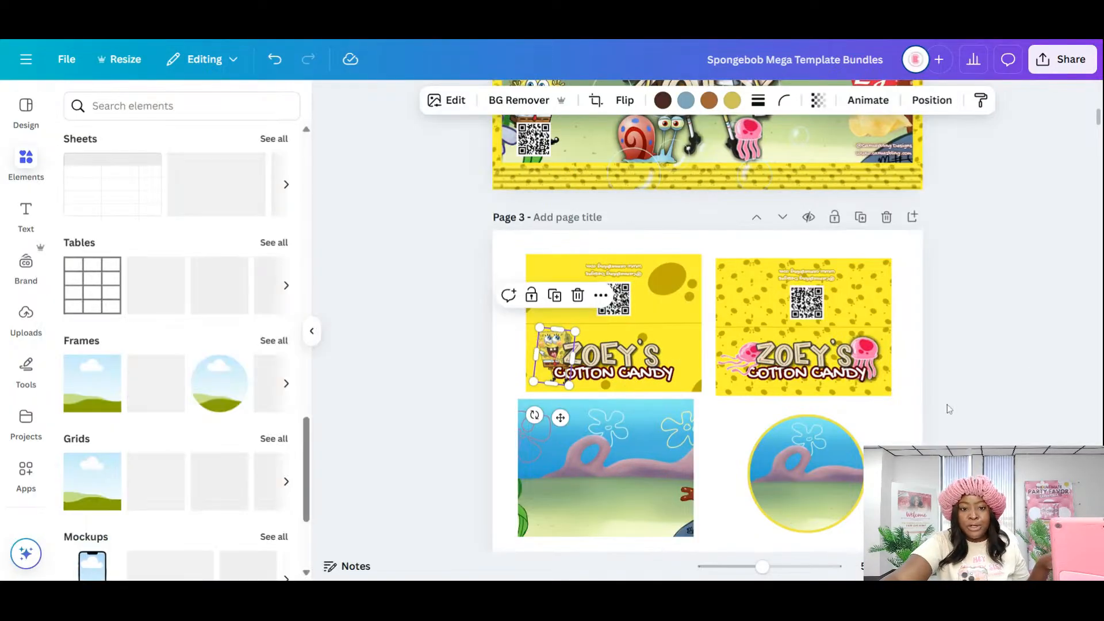
left_click(1030, 382)
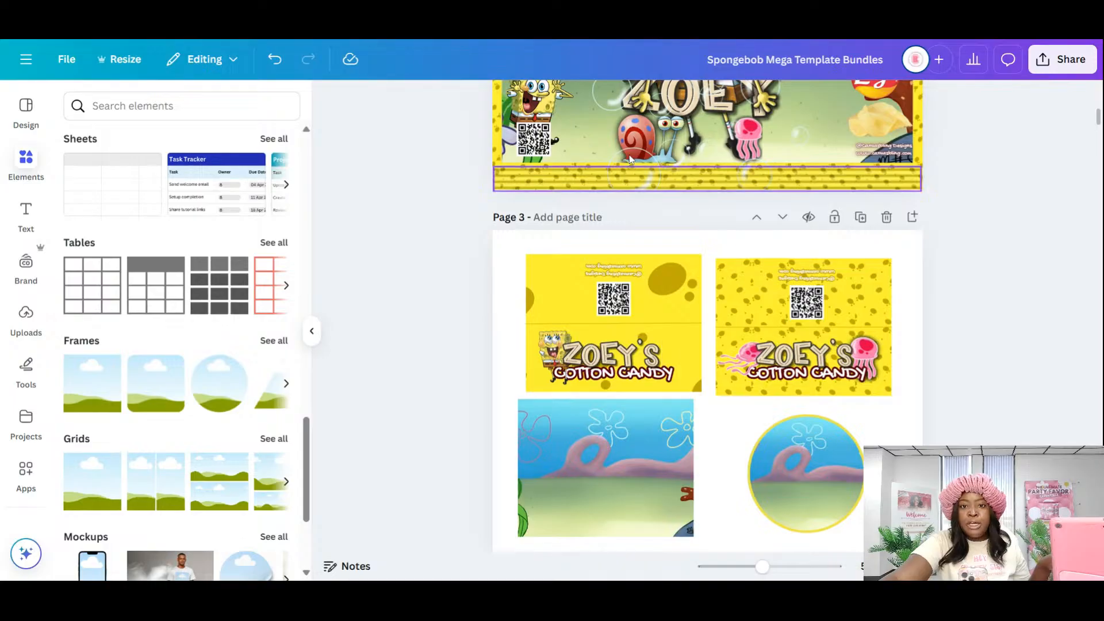
- Copy the snail from page 2 onto the right side of page 3's large-spot panel title
scroll(680, 224, "up", 3)
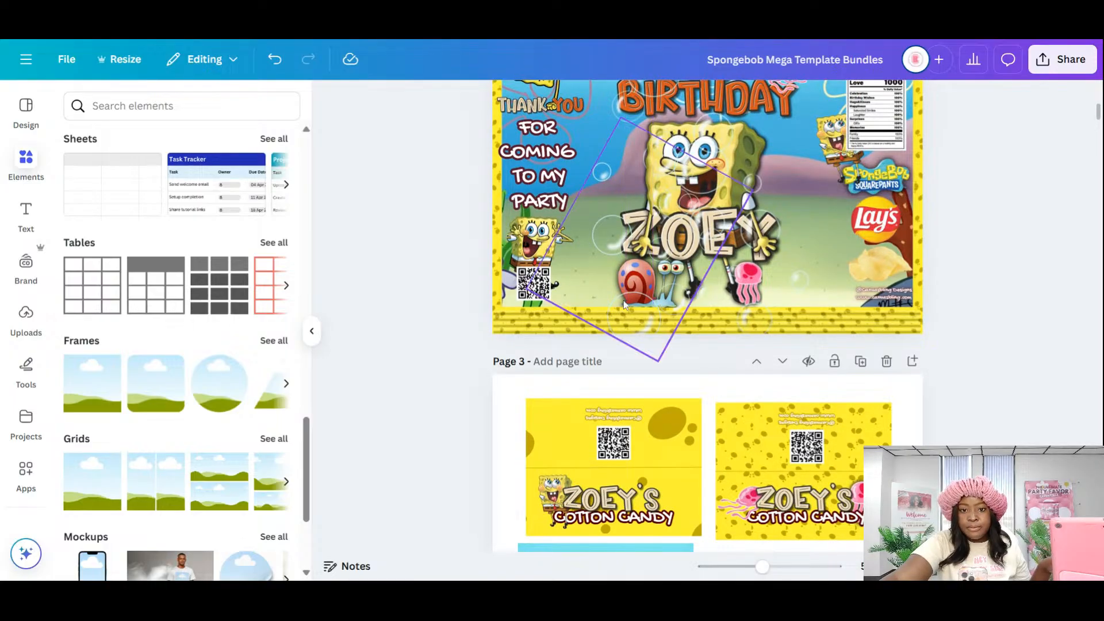
left_click(610, 249)
left_click(657, 287)
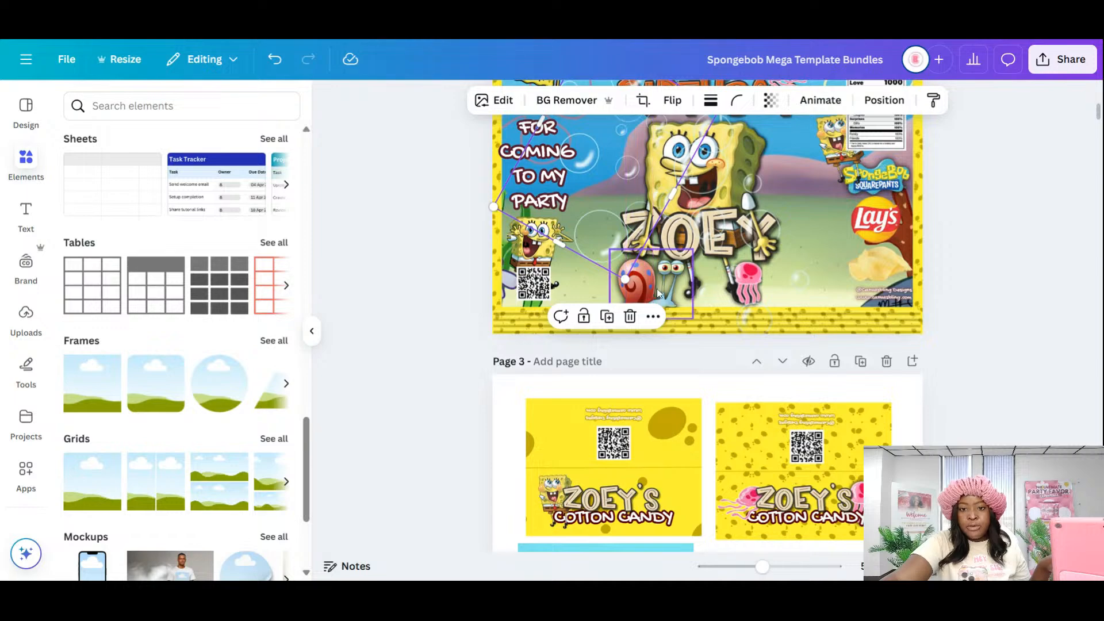
left_click(652, 219)
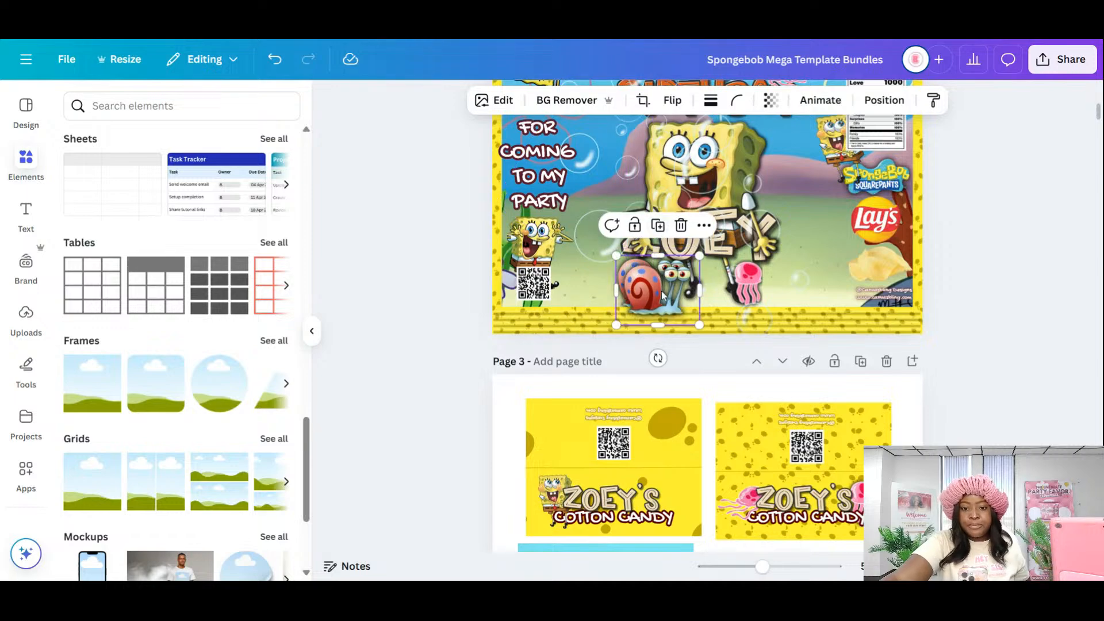
left_click_drag(662, 289, 657, 412)
scroll(671, 442, "down", 1)
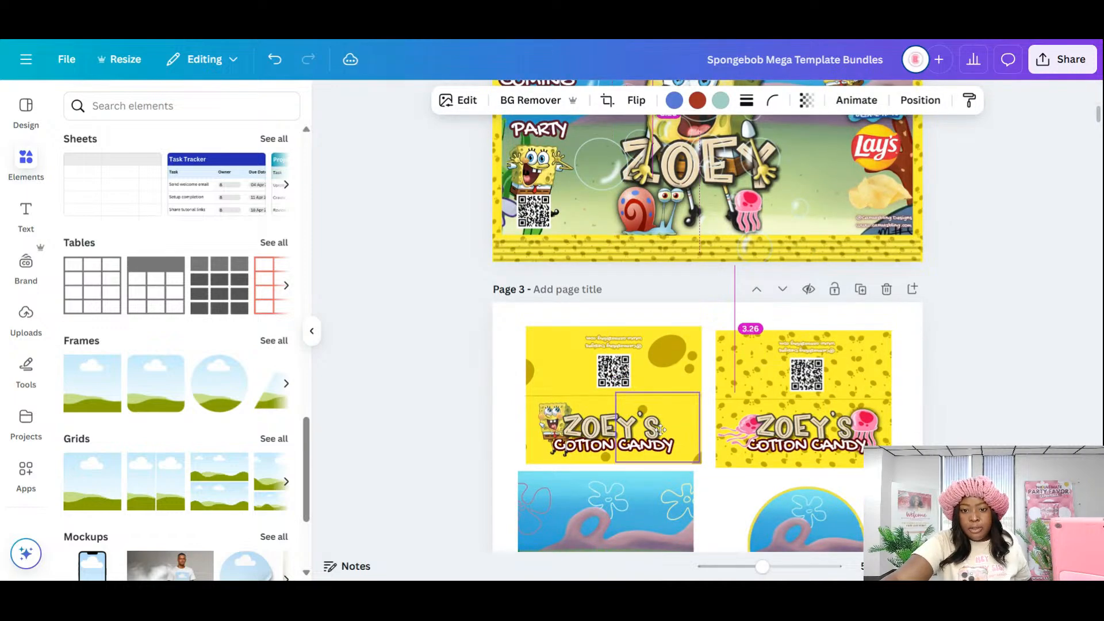
- Flip the snail horizontally and shrink it at the upper right end of the large-spot panel's title
left_click(635, 100)
left_click(645, 136)
mouse_move(682, 430)
left_mouse_down()
mouse_move(672, 448)
mouse_move(680, 425)
left_mouse_up()
left_click(989, 443)
scroll(988, 443, "down", 2)
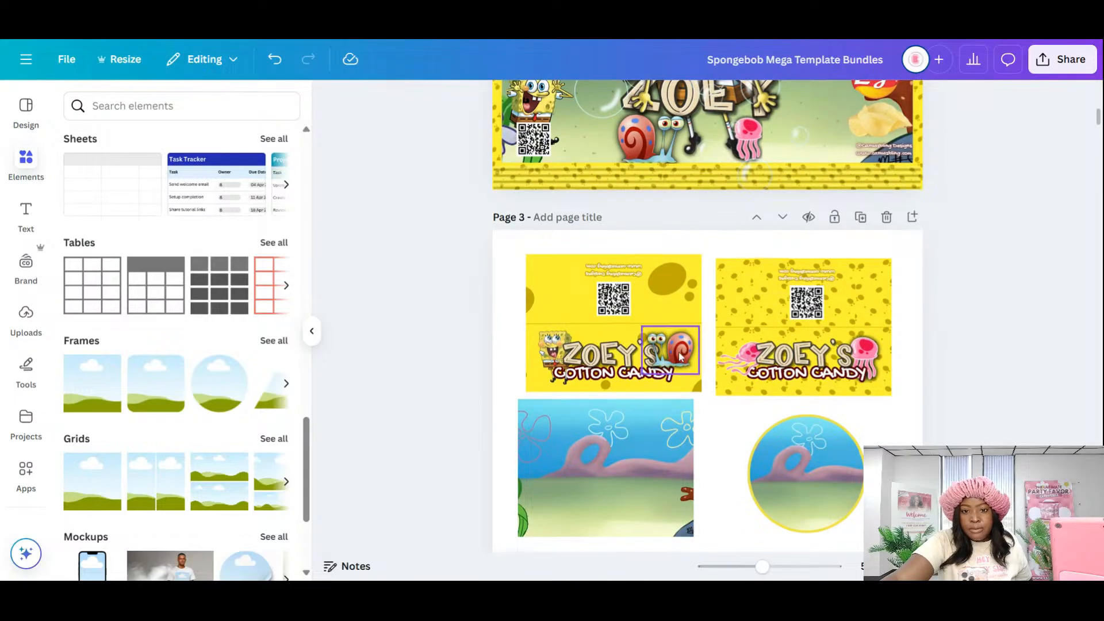
left_click(694, 373)
left_click_drag(691, 373, 680, 377)
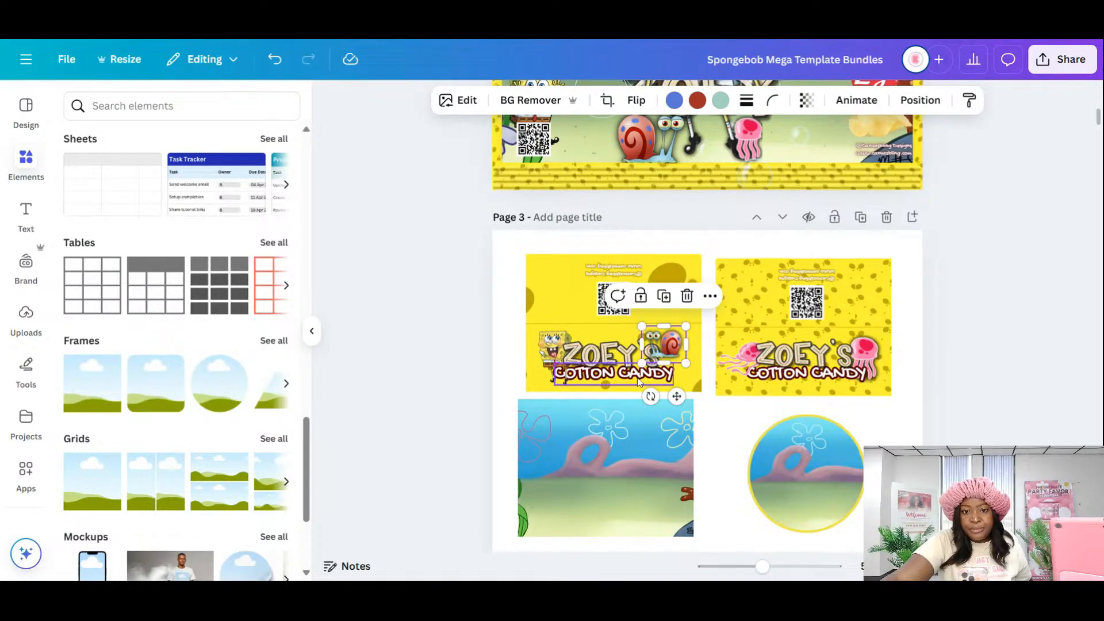
- Enlarge the large-spot panel's COTTON CANDY text to size 43.1 and center it beneath the name
left_click(670, 382)
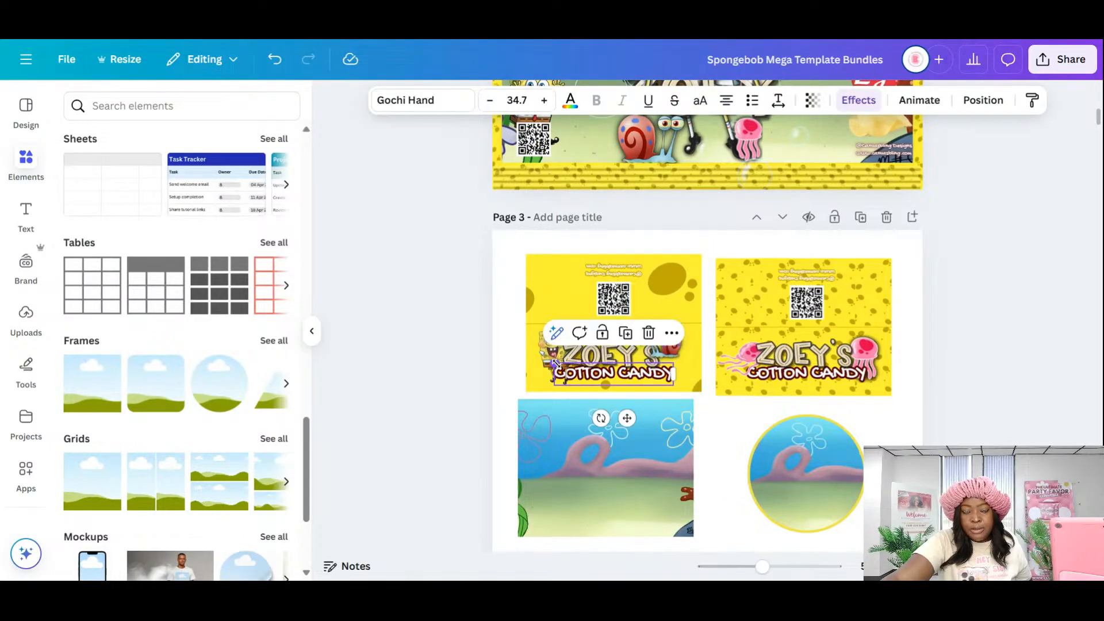
left_click_drag(554, 363, 528, 373)
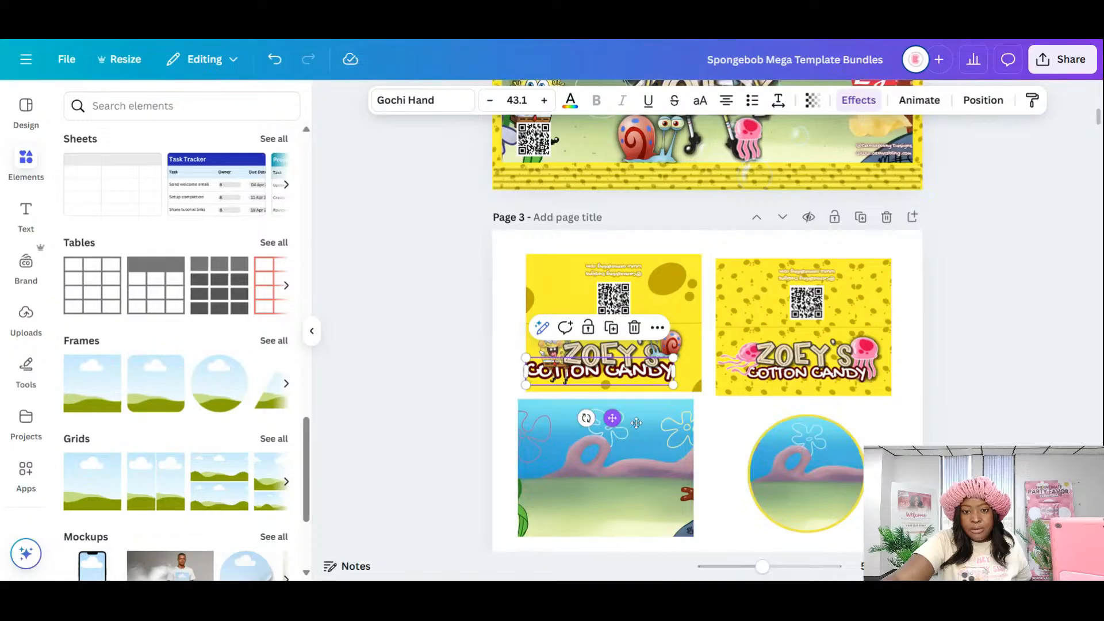
mouse_move(613, 424)
left_mouse_down()
mouse_move(627, 432)
mouse_move(621, 416)
left_mouse_up()
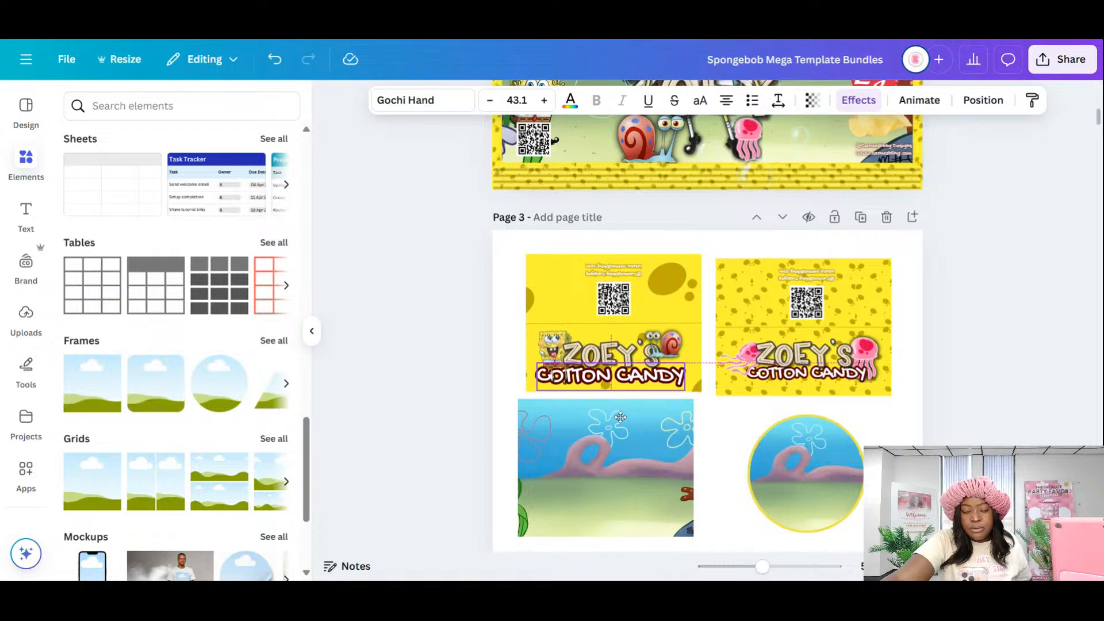
left_click(499, 364)
- Move the snail down beside the end of the name, just above the COTTON CANDY text
left_click(665, 344)
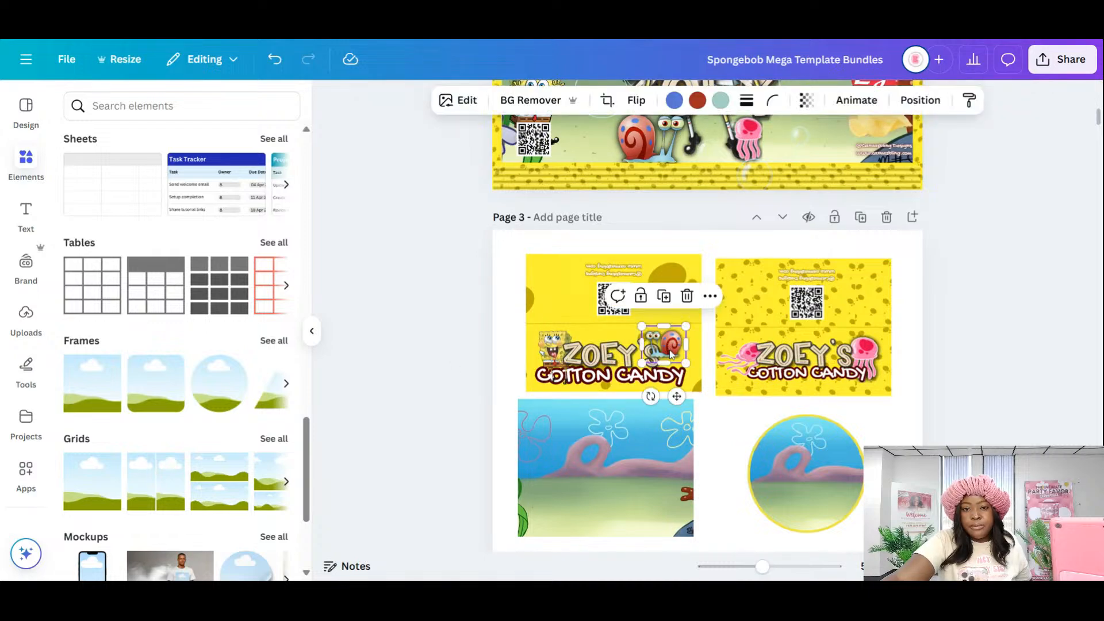
left_click_drag(665, 344, 673, 357)
left_click(967, 434)
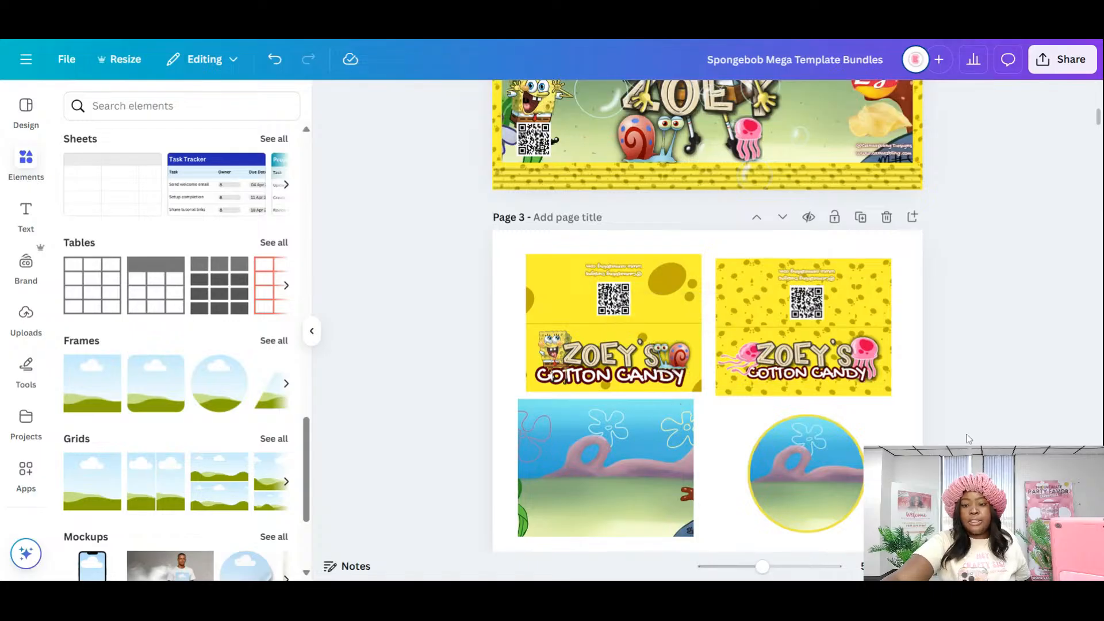
- Duplicate the bubble cluster on page 2's birthday label and place the copy over the label's right side
scroll(968, 433, "down", 1)
scroll(970, 438, "down", 1)
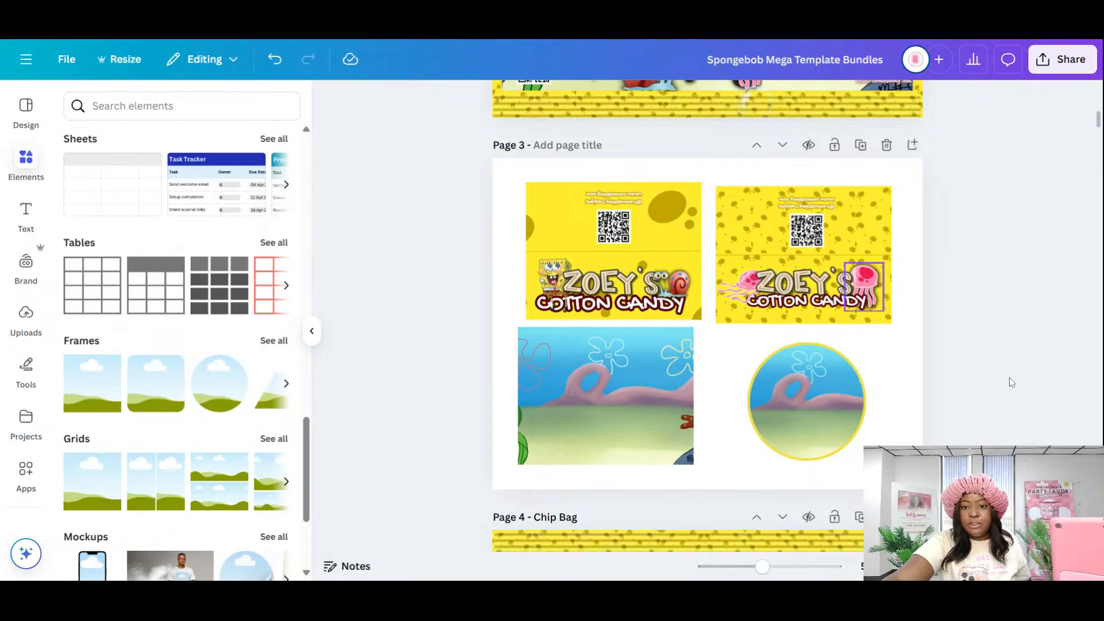
scroll(1010, 382, "down", 3)
scroll(1010, 381, "up", 2)
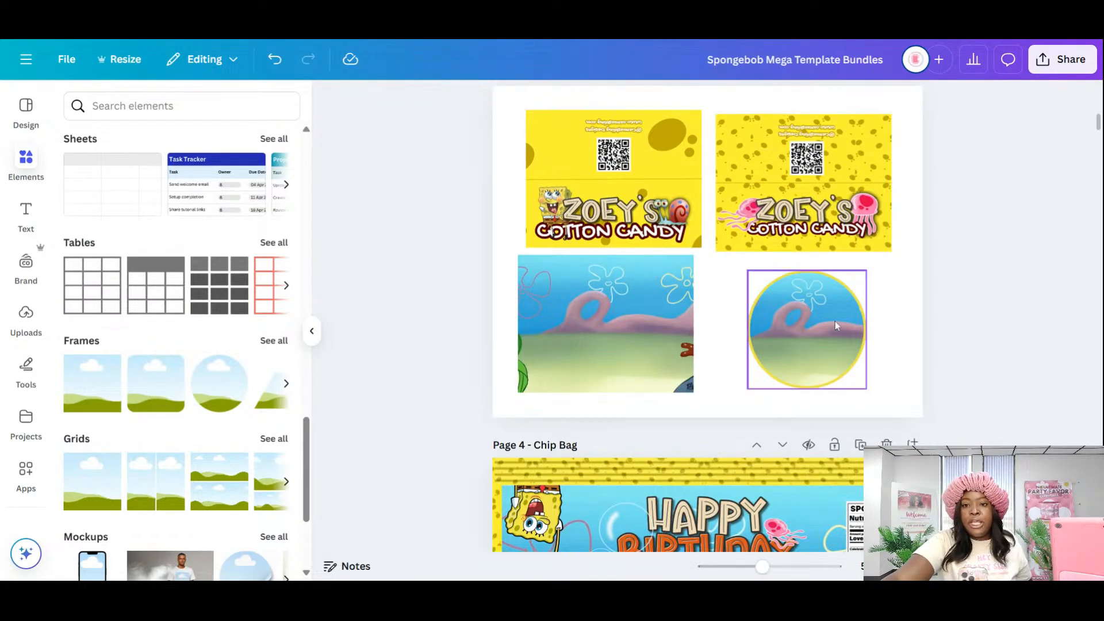
scroll(958, 363, "up", 1)
scroll(959, 363, "up", 5)
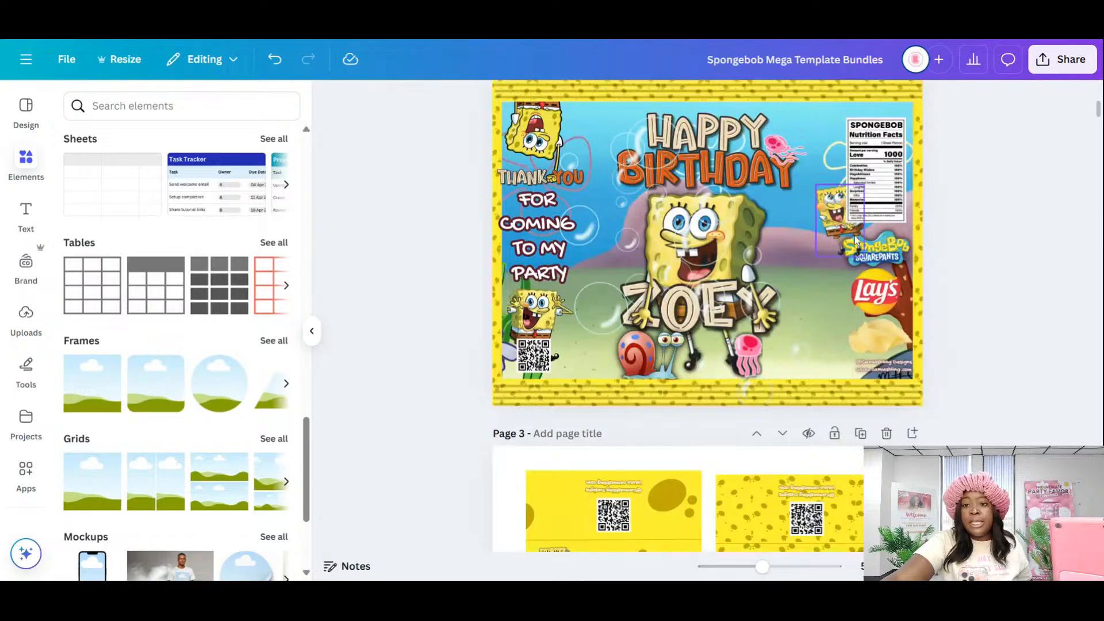
left_click_drag(601, 257, 844, 310)
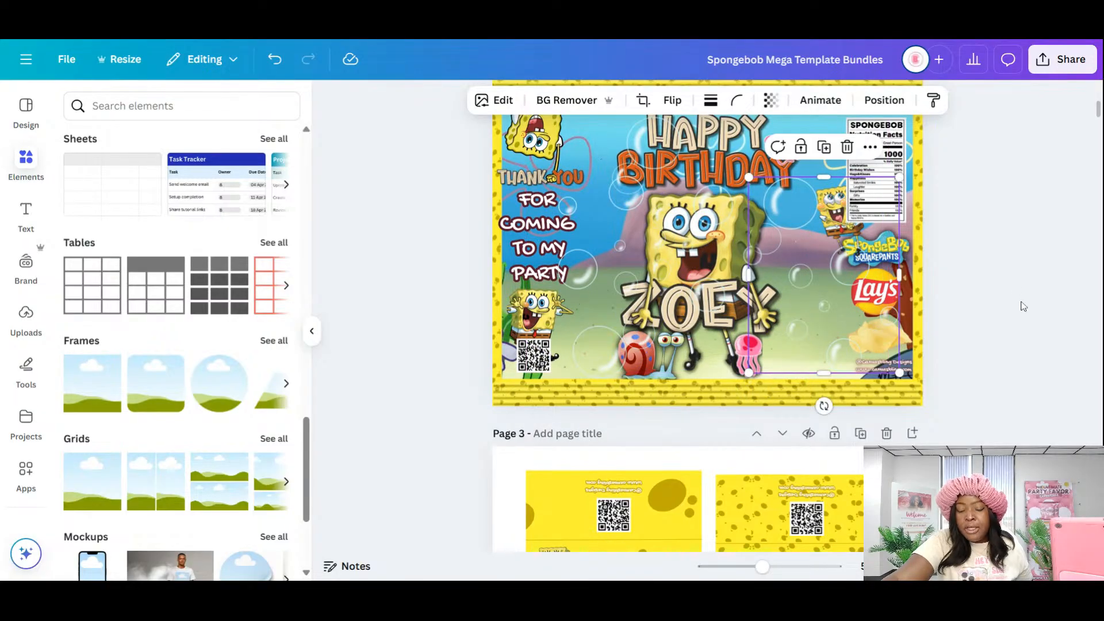
- Copy the SpongeBob SquarePants logo from page 2 to the lower right edge of page 3's underwater circle
scroll(988, 298, "down", 1)
scroll(988, 298, "down", 4)
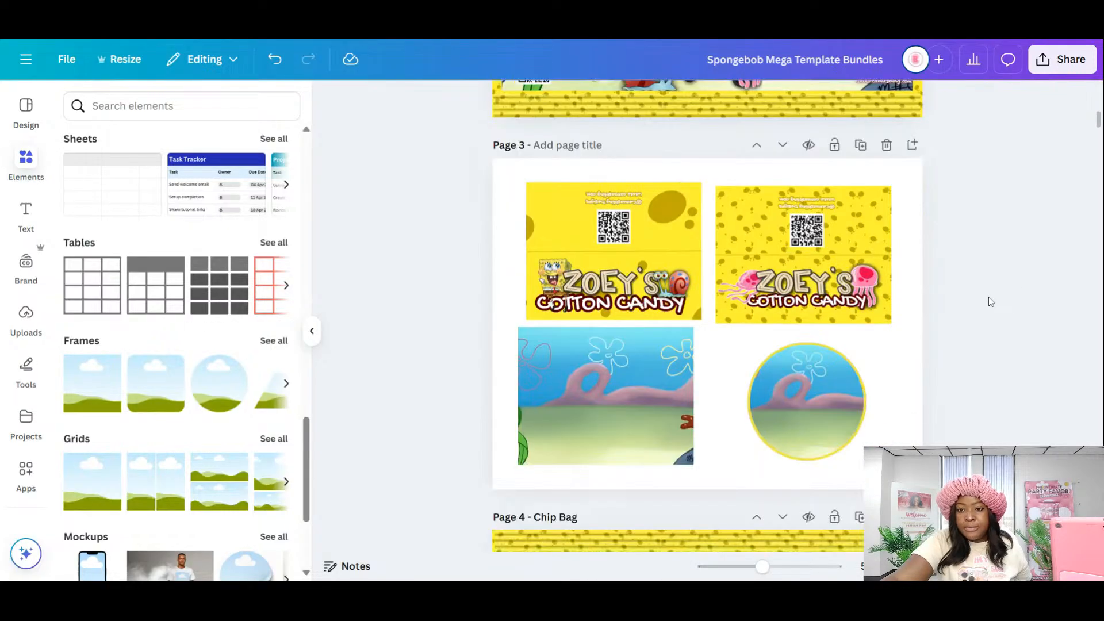
scroll(989, 296, "up", 3)
scroll(989, 297, "up", 2)
left_click(913, 249)
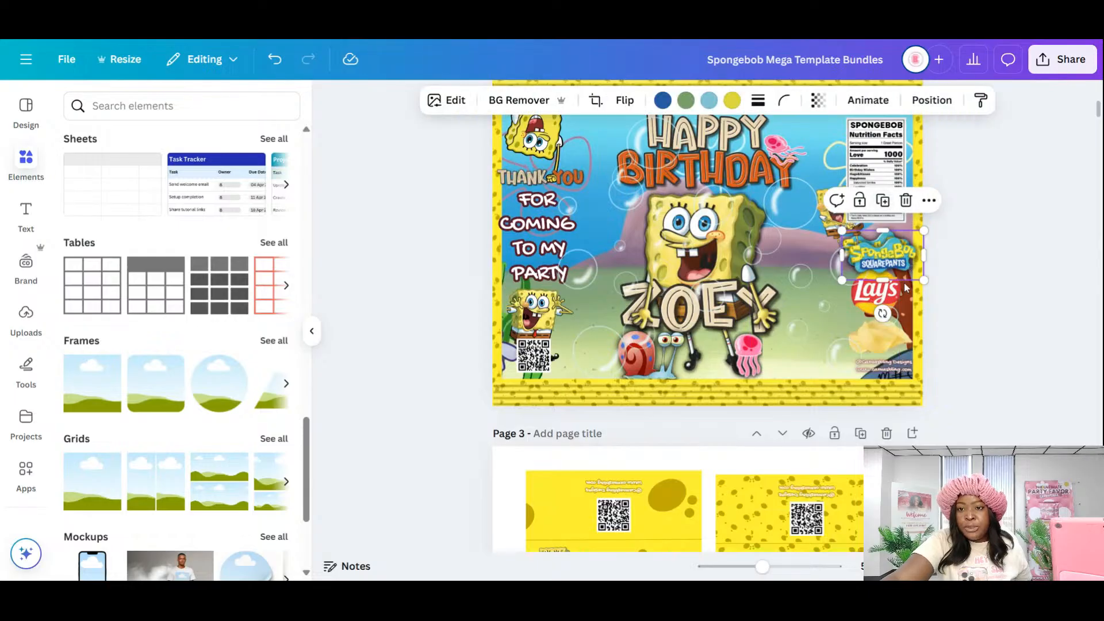
left_click_drag(899, 254, 893, 512)
scroll(879, 348, "down", 4)
left_click(801, 465)
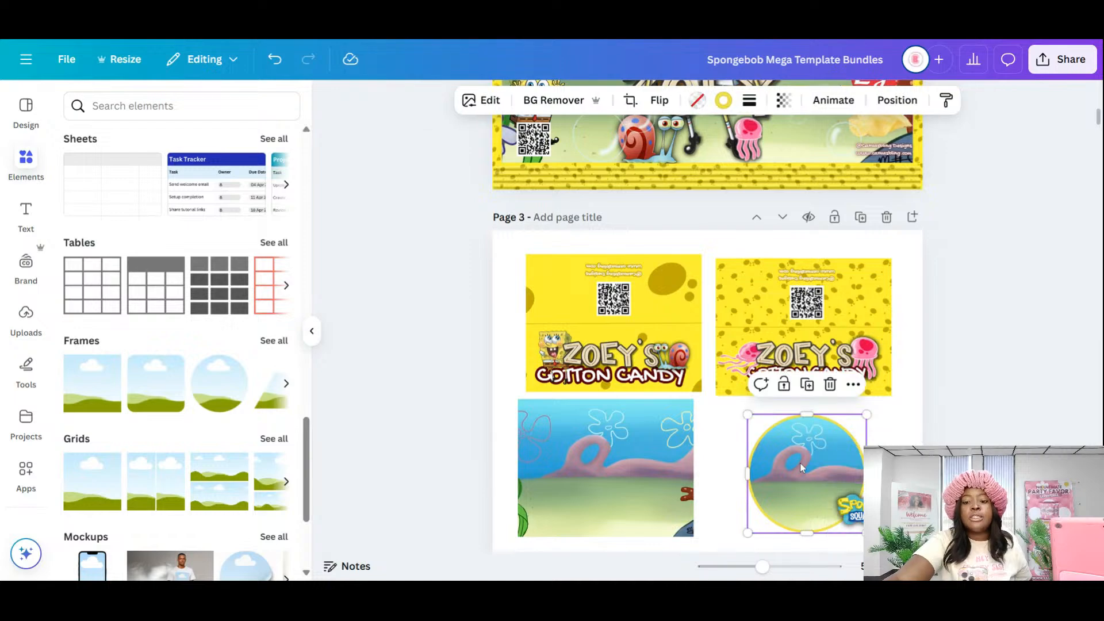
scroll(799, 463, "down", 2)
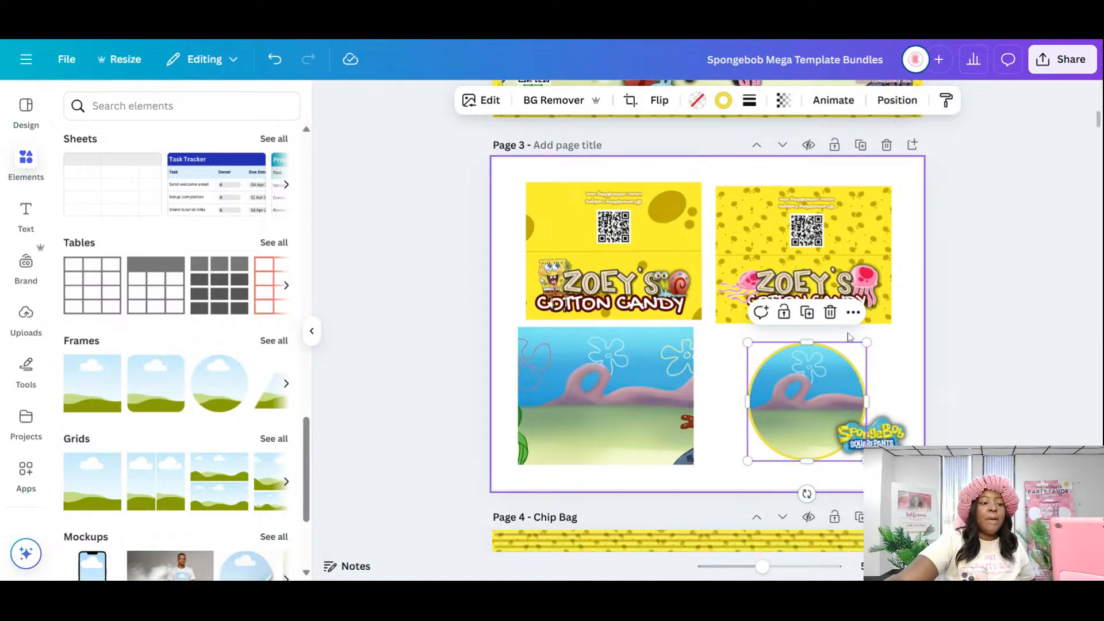
left_click(863, 432)
mouse_move(863, 432)
left_mouse_down()
mouse_move(805, 402)
mouse_move(867, 447)
left_mouse_up()
- Lock the underwater circle in place and center the enlarged SpongeBob SquarePants logo over its lower half
left_click(809, 385)
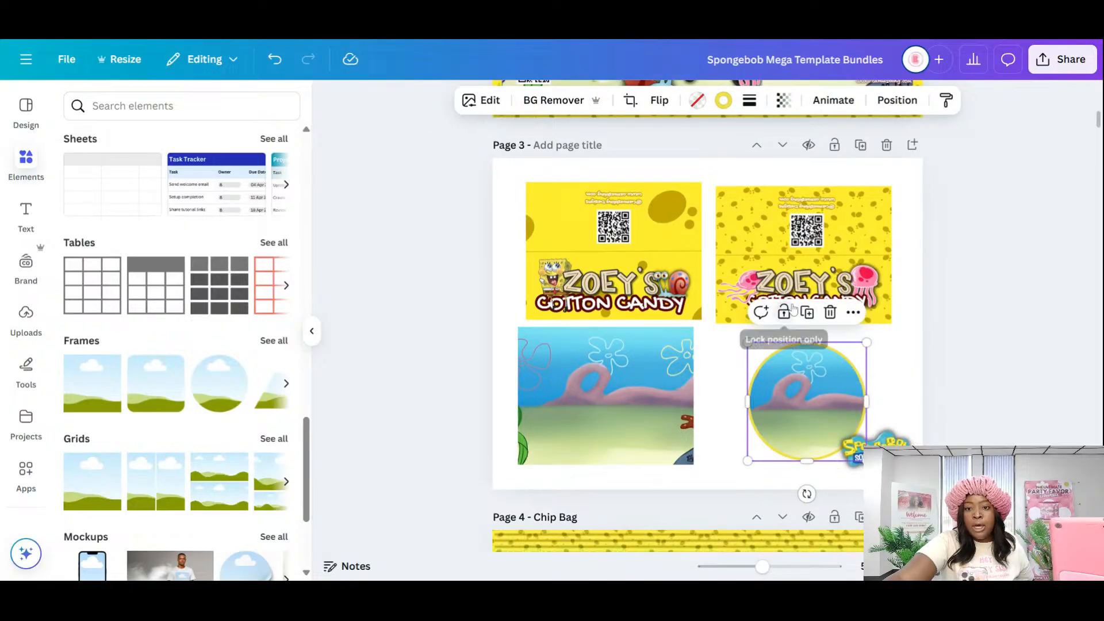
left_click(785, 312)
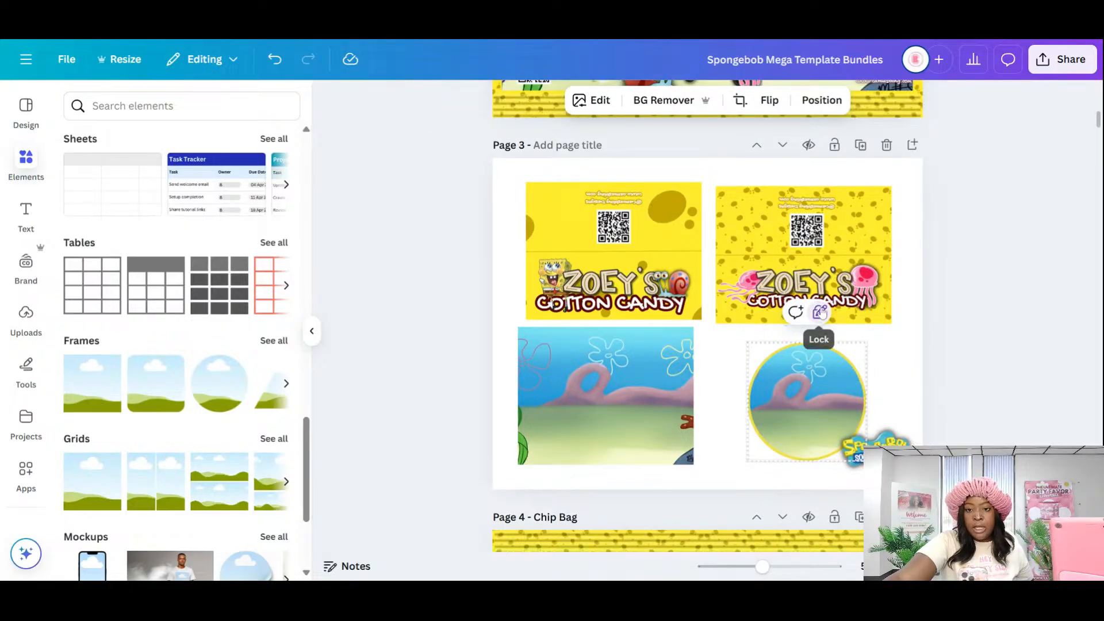
left_click_drag(874, 445, 826, 415)
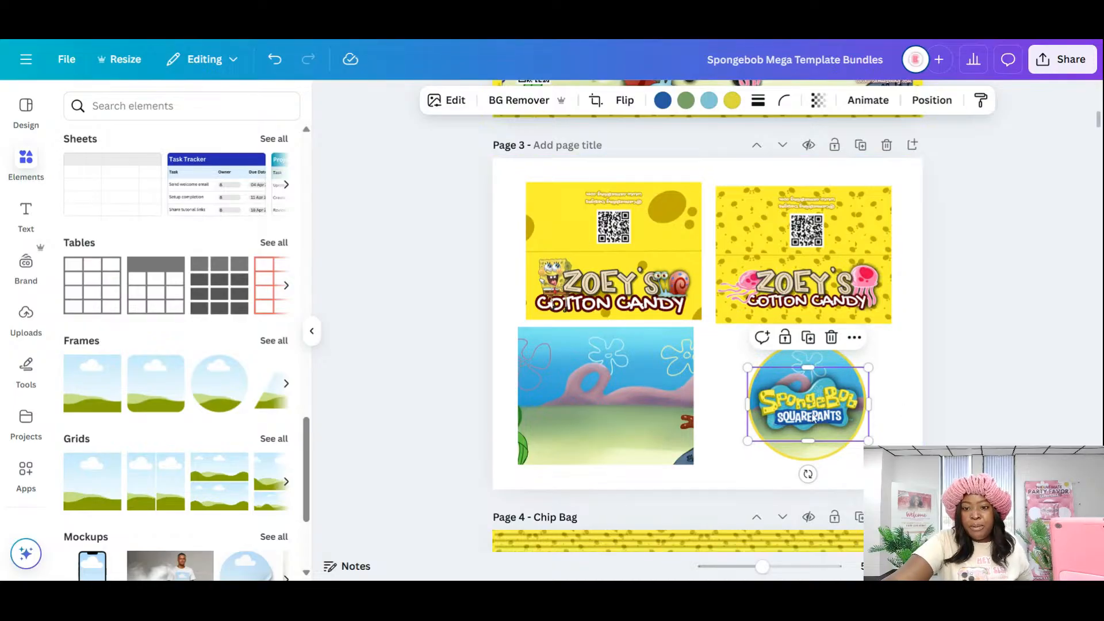
left_click_drag(808, 402, 606, 397)
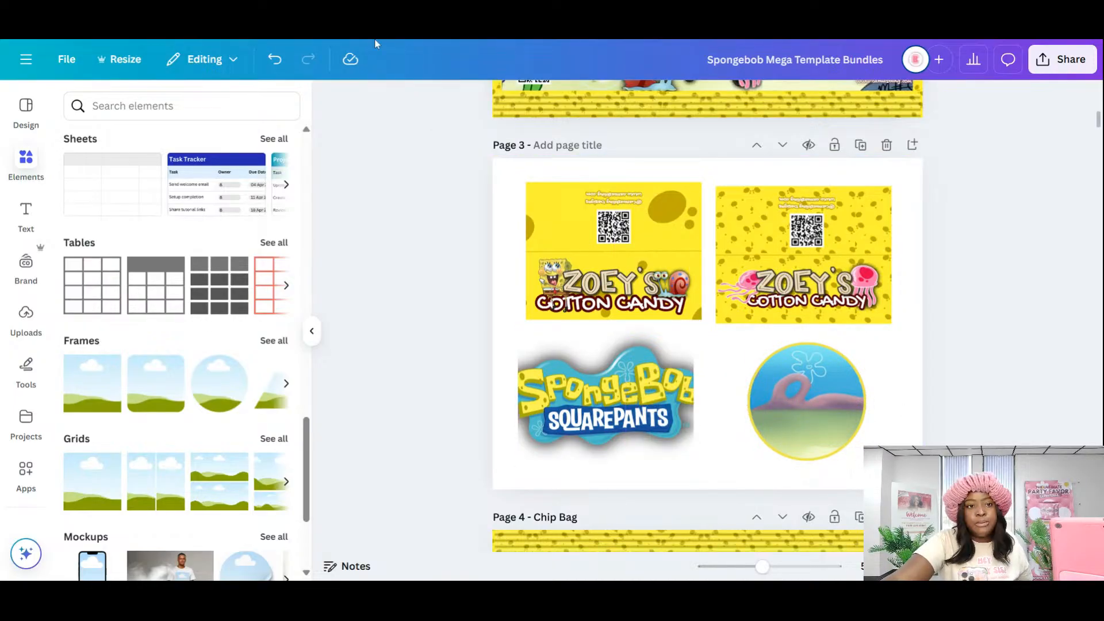
left_click(275, 59)
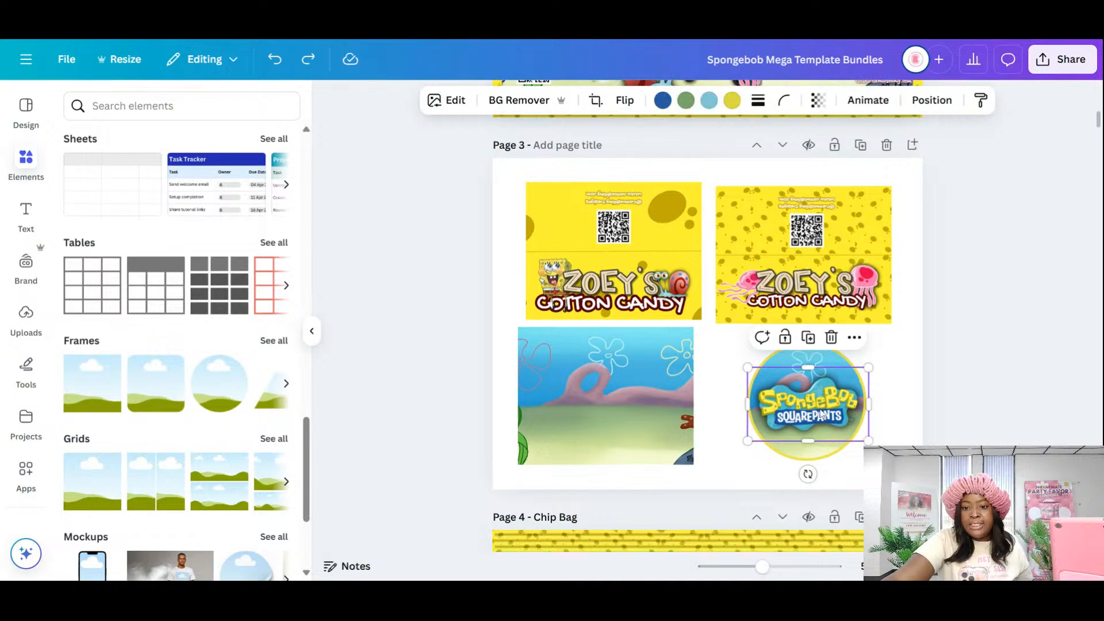
mouse_move(822, 414)
left_mouse_down()
mouse_move(817, 439)
mouse_move(844, 434)
mouse_move(808, 425)
left_mouse_up()
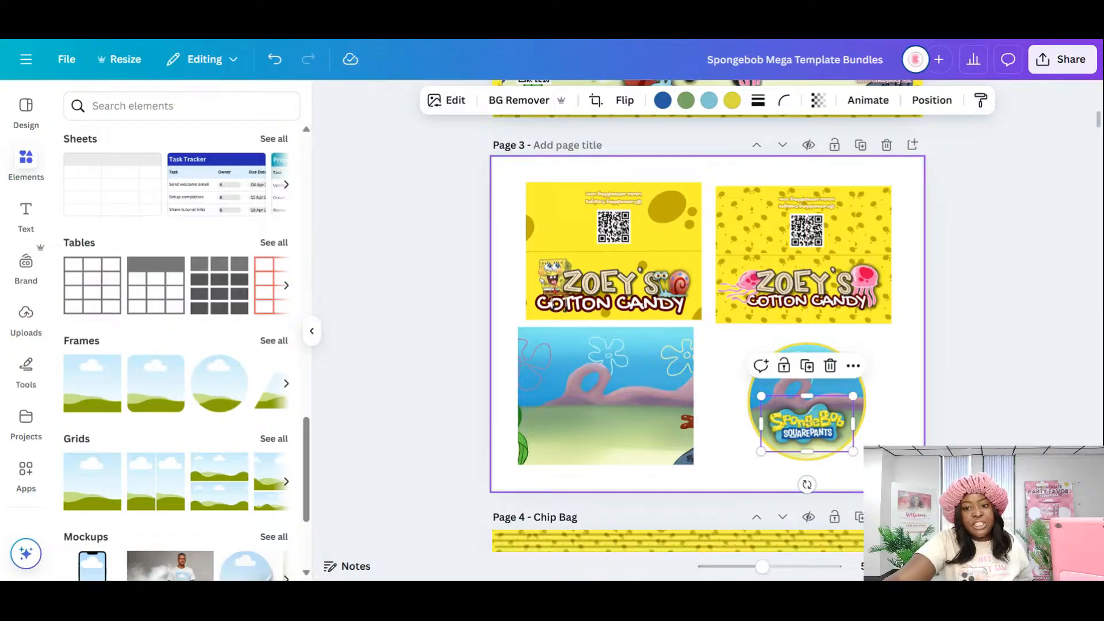
left_click(803, 482)
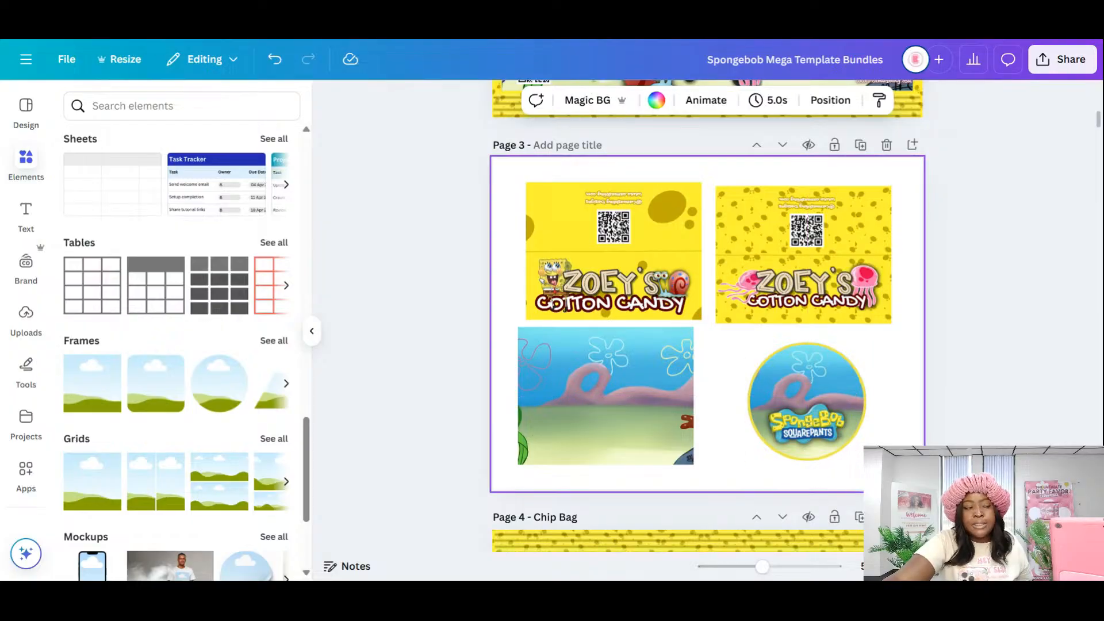
- Copy the large SpongeBob character from page 2 and shrink it to fit centered inside page 3's circle
scroll(829, 272, "up", 5)
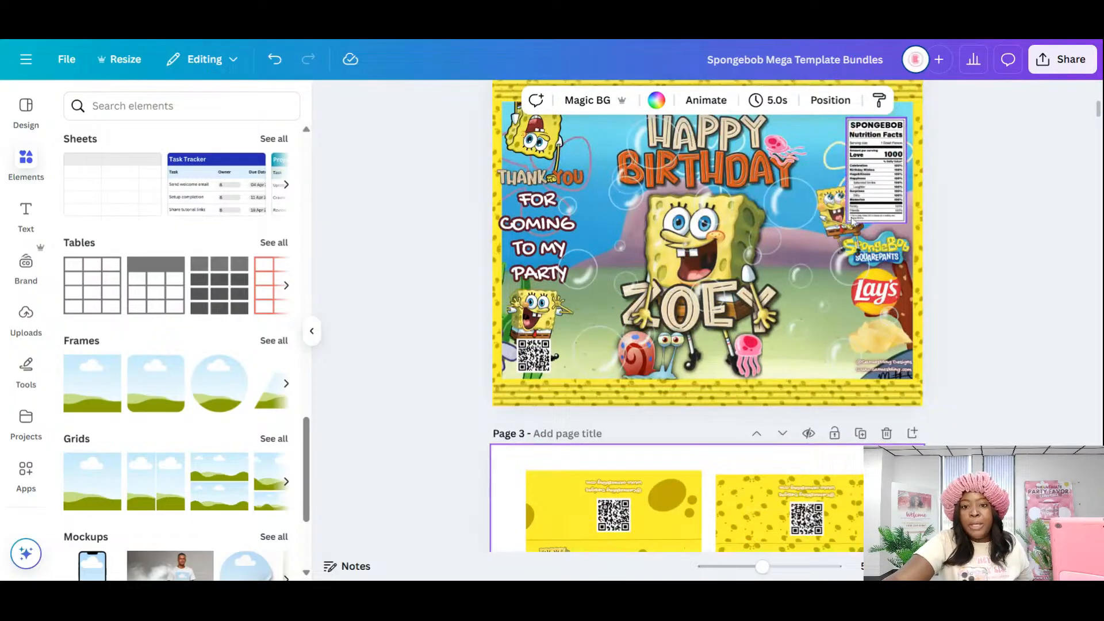
left_click(712, 372)
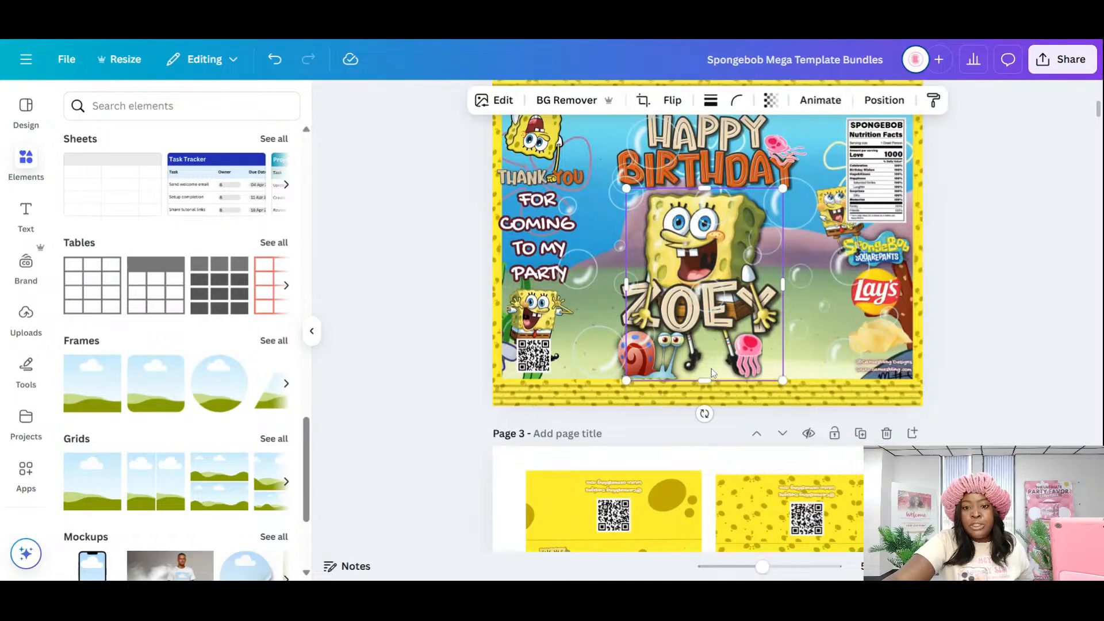
left_click(703, 159)
left_click_drag(723, 298, 807, 367)
scroll(767, 384, "down", 5)
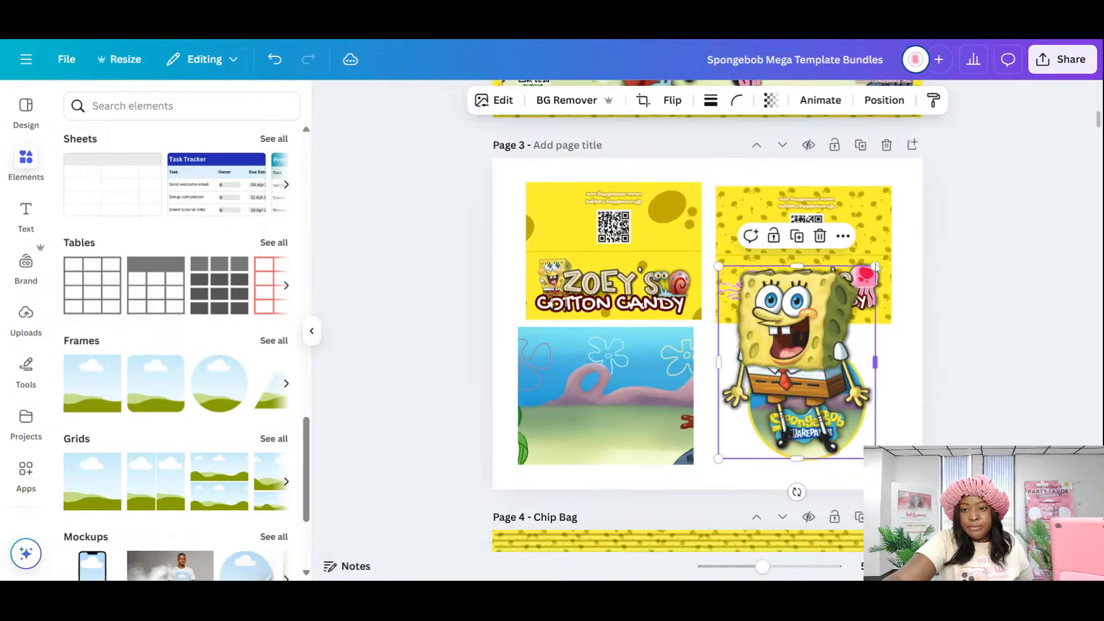
left_click_drag(875, 266, 797, 383)
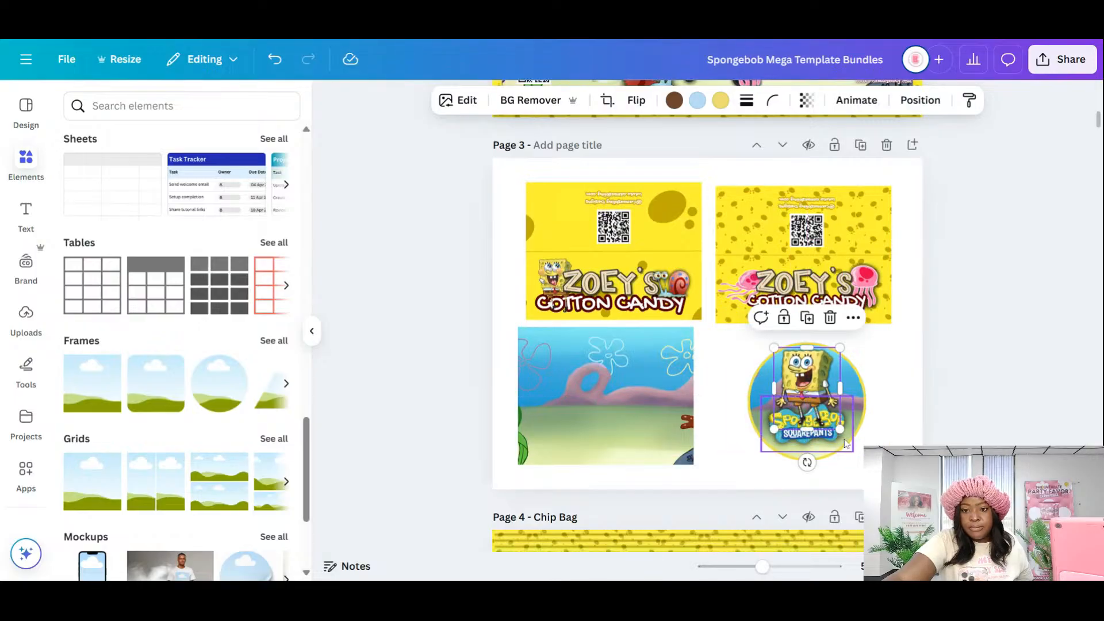
left_click_drag(840, 429, 850, 441)
left_click_drag(812, 394, 805, 395)
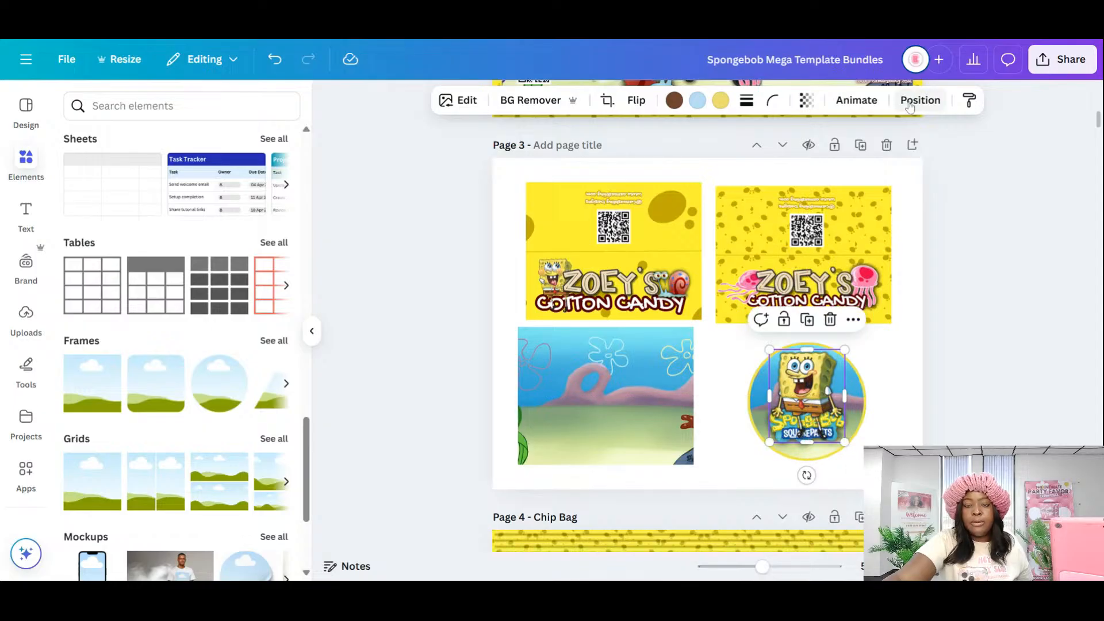
- Send the circle's SpongeBob character backward behind the logo and nudge the logo slightly lower
left_click(242, 177)
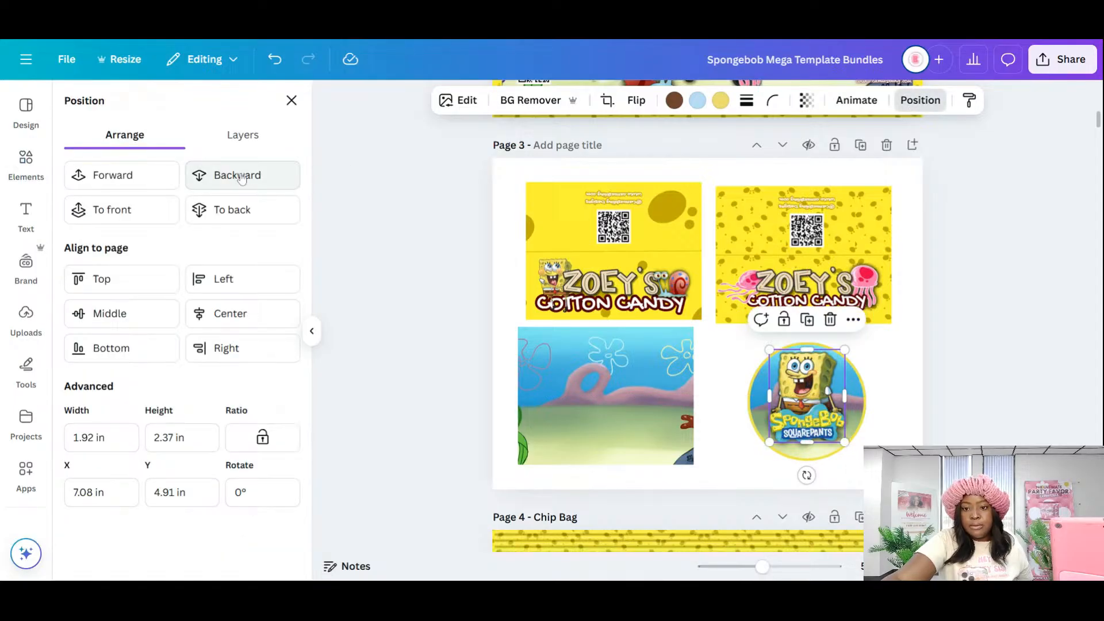
left_click(904, 425)
scroll(804, 345, "down", 2)
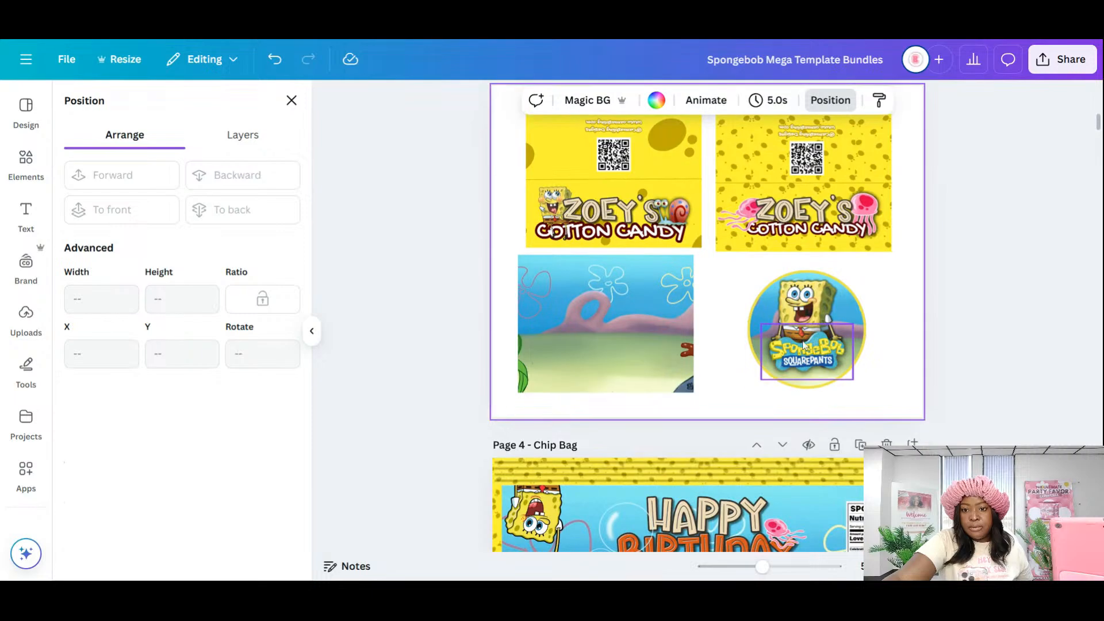
left_click_drag(808, 359, 807, 357)
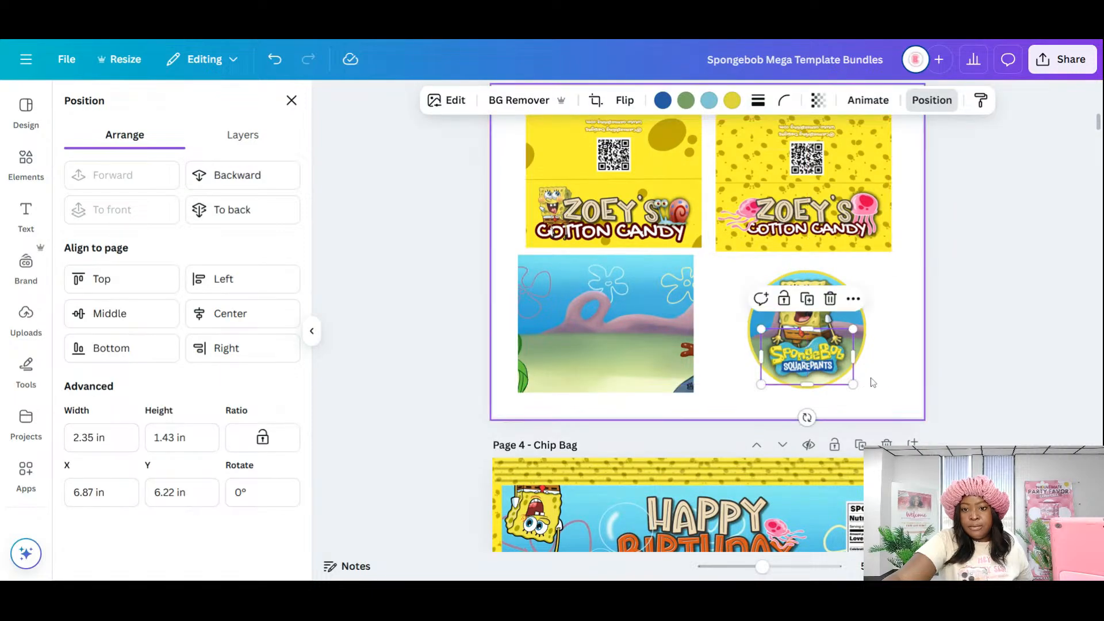
left_click(910, 414)
- Examine page 3's cotton candy panels, rectangular underwater background and SpongeBob circle up close
scroll(910, 415, "up", 2)
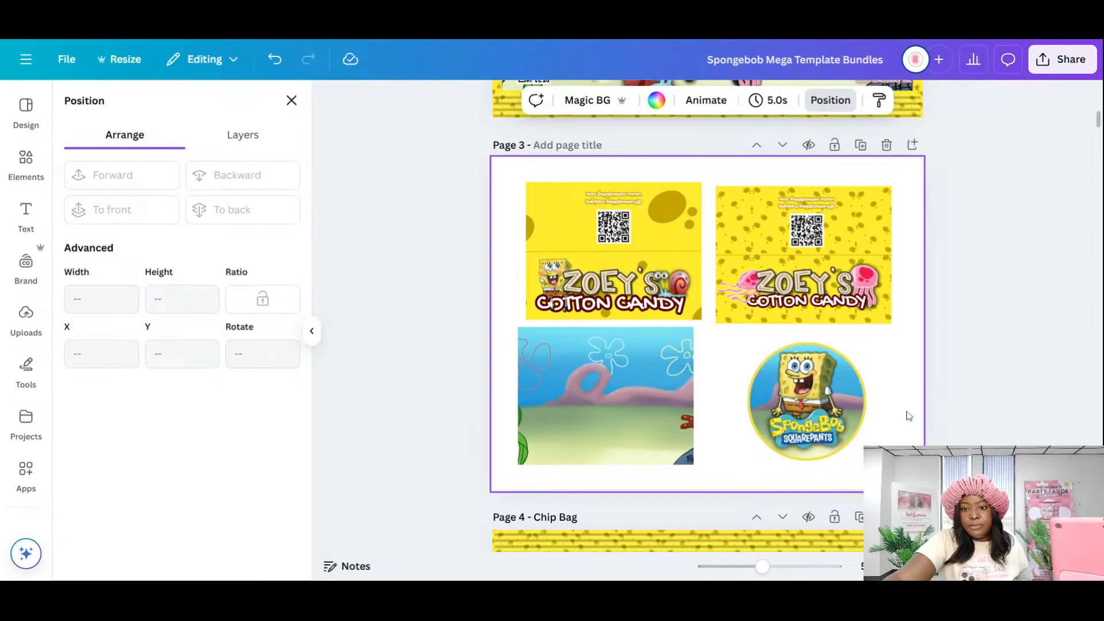
scroll(909, 415, "down", 2)
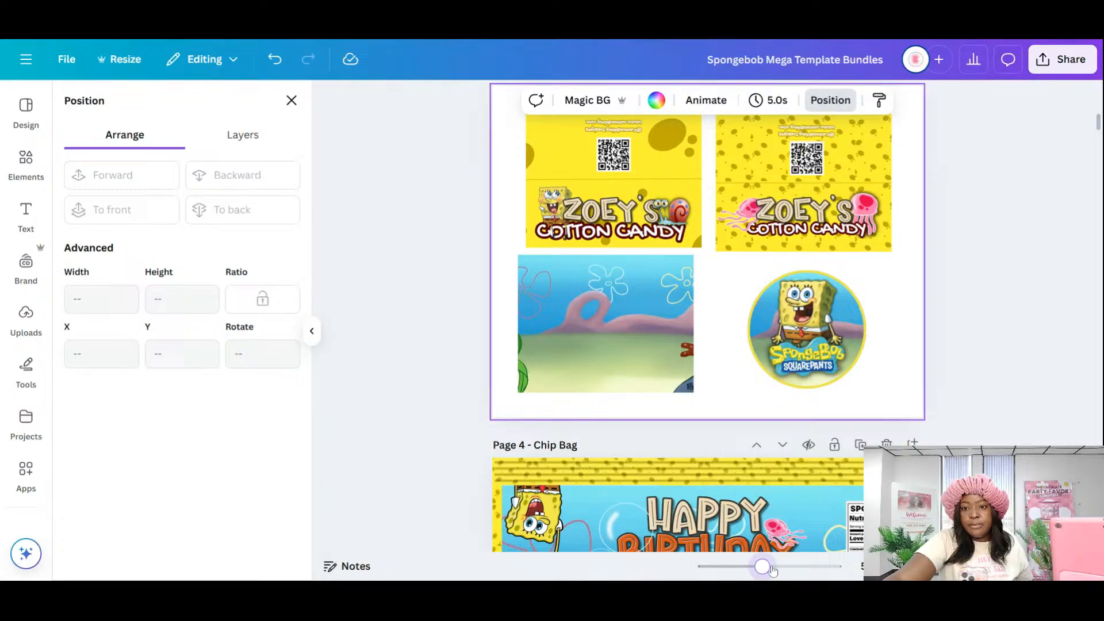
left_click_drag(763, 567, 778, 567)
scroll(1041, 394, "up", 4)
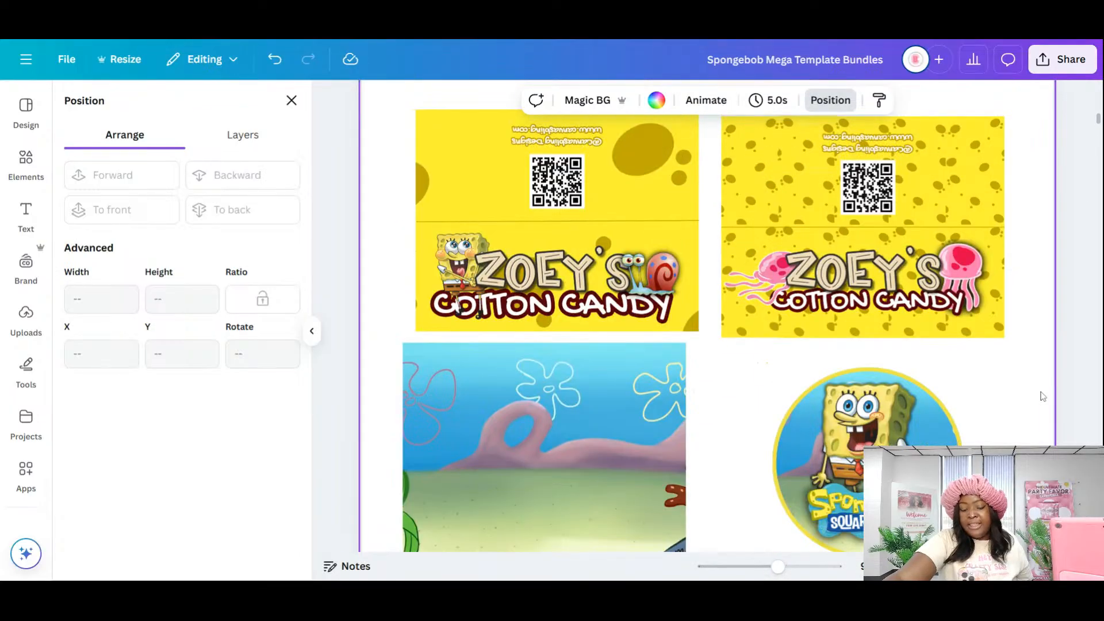
scroll(1041, 394, "down", 2)
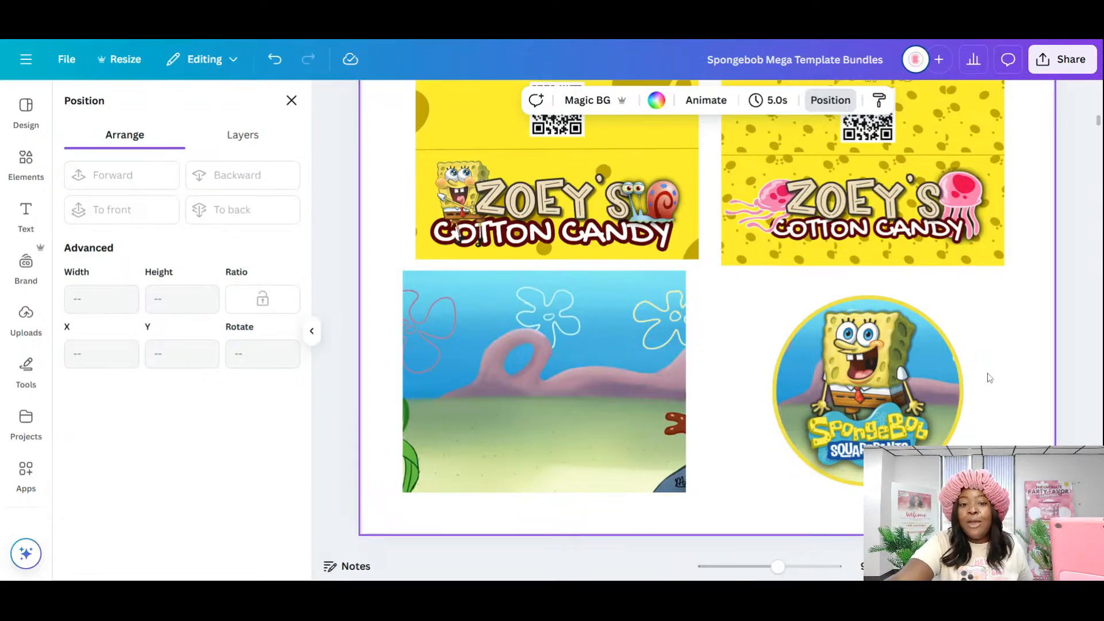
scroll(988, 371, "down", 3)
scroll(1000, 323, "up", 3)
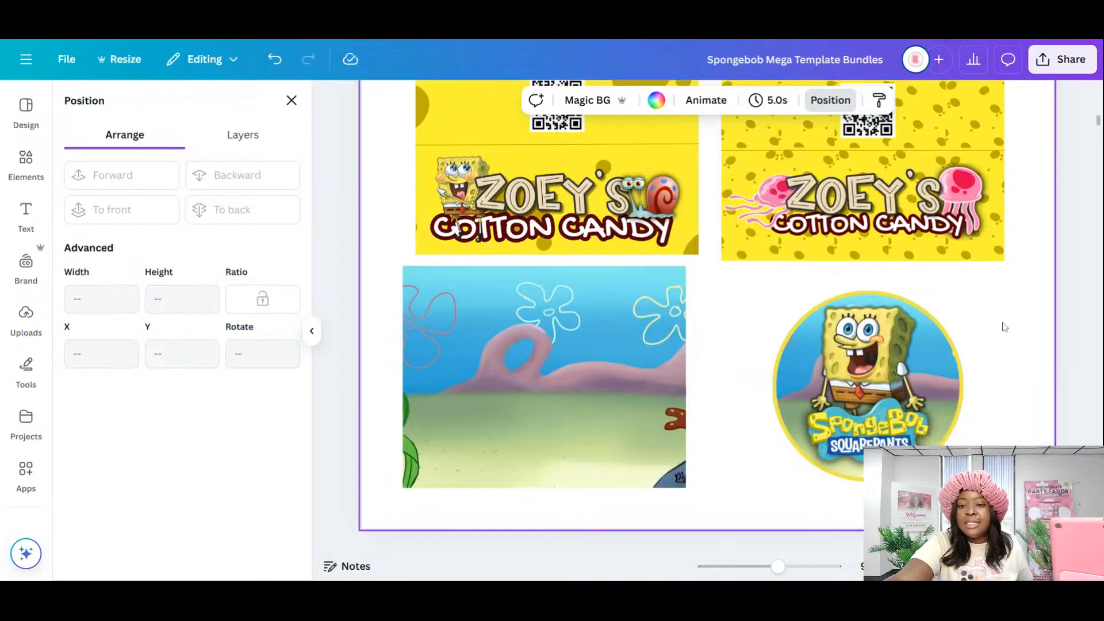
scroll(1000, 322, "down", 2, "ctrl")
mouse_move(769, 567)
left_mouse_down()
mouse_move(757, 566)
mouse_move(766, 566)
left_mouse_up()
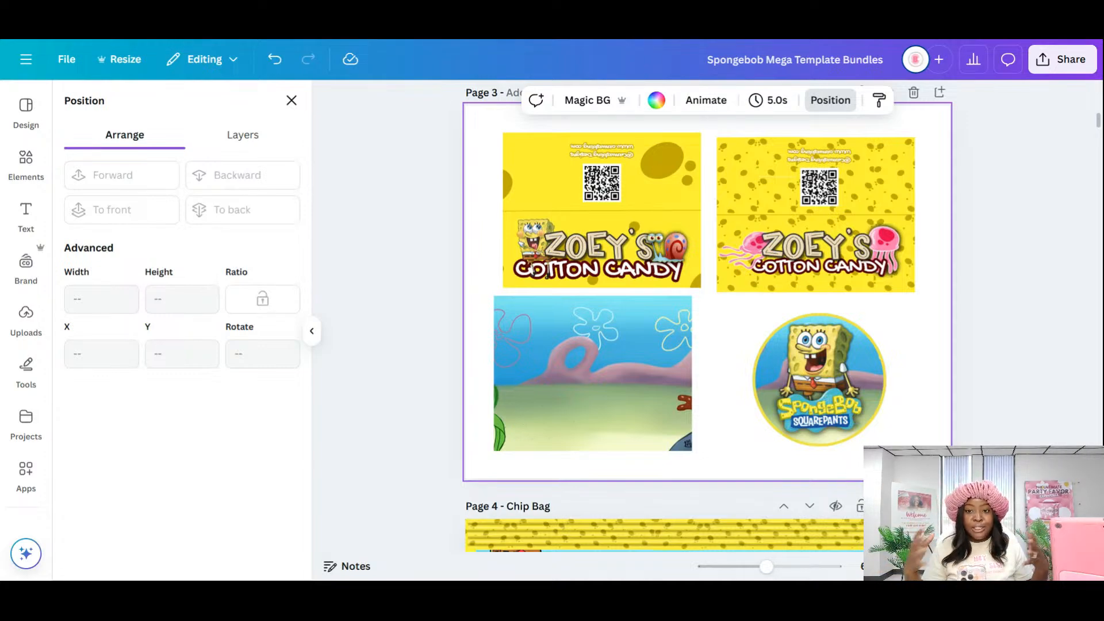
- Delete the rectangular underwater background and its frame from the lower left of page 3
left_click(617, 355)
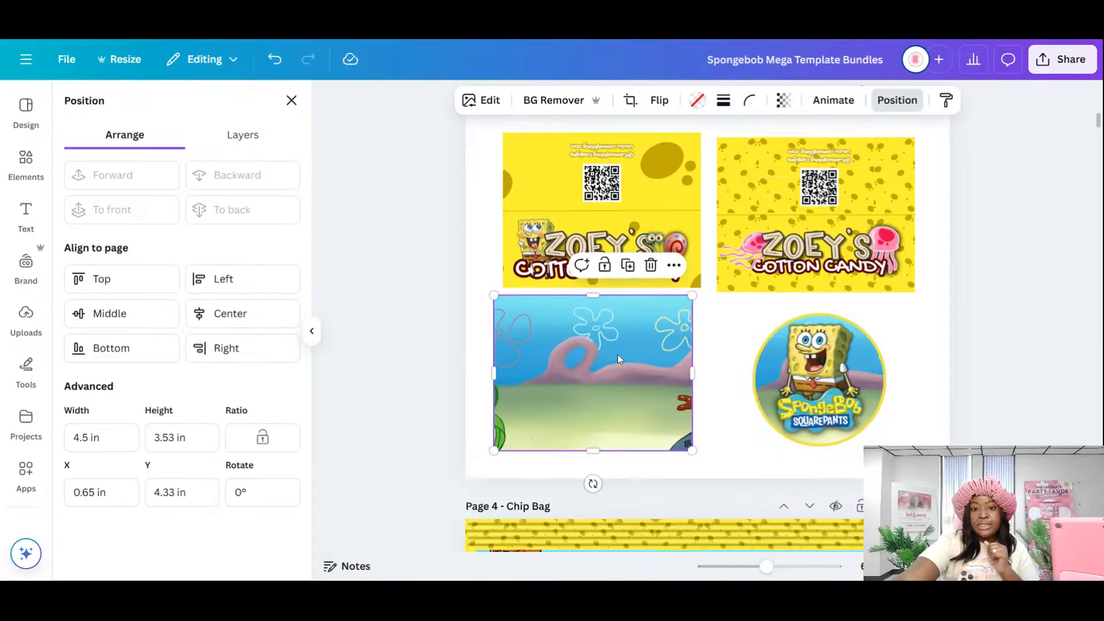
key("Delete")
key("Delete")
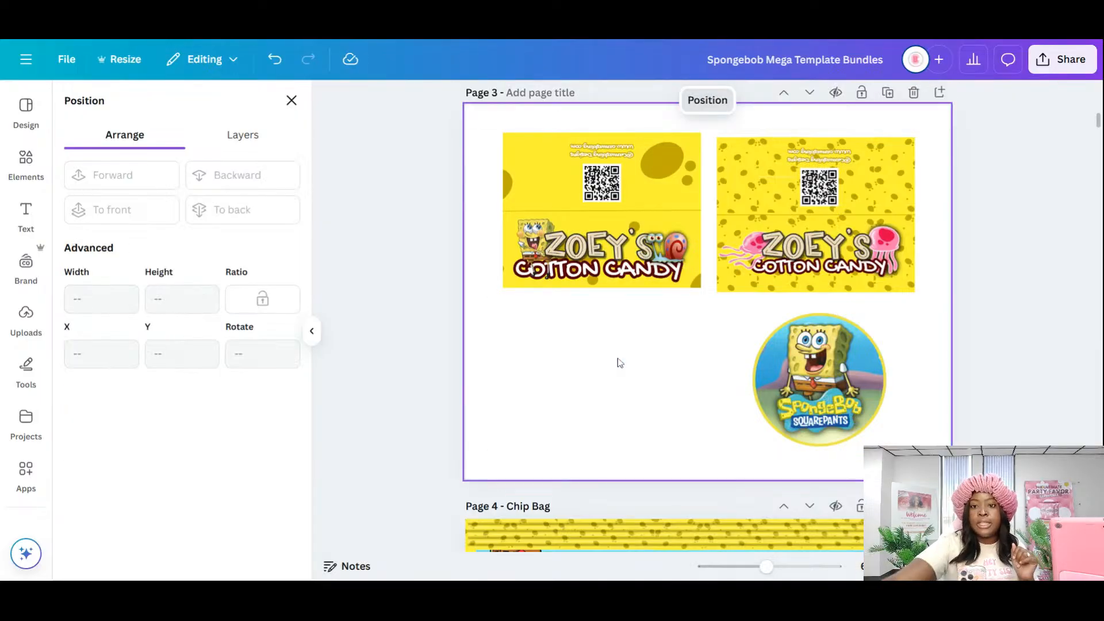
- Unlock the yellow-bordered underwater circle, duplicate it, and place the copy in the empty area beneath the large-spot panel
left_click_drag(731, 336, 900, 447)
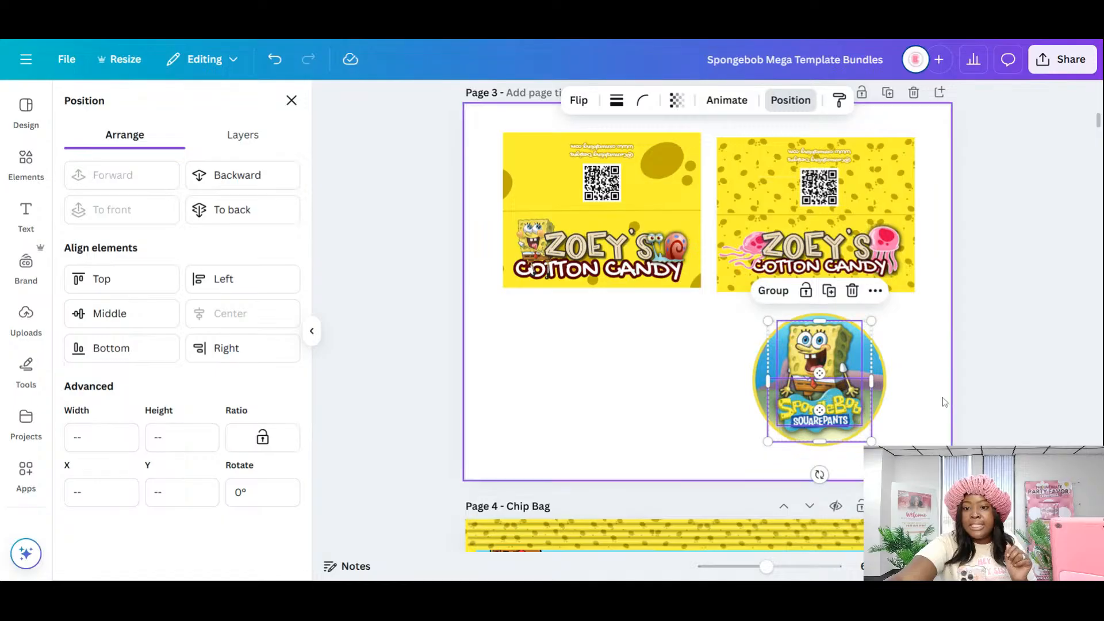
left_click(882, 359)
left_click(882, 359)
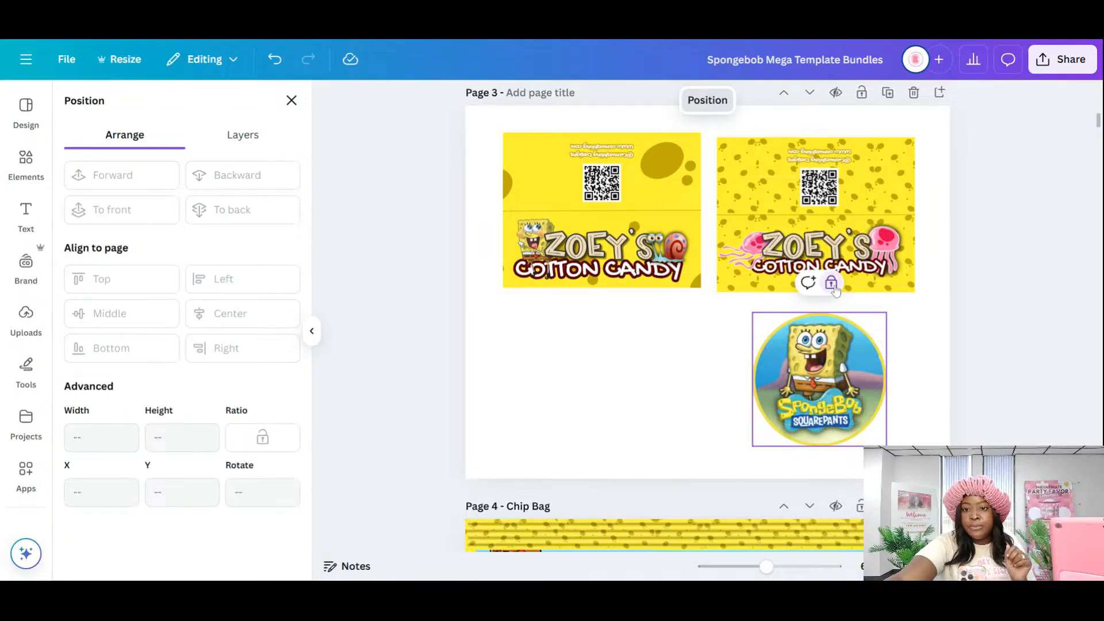
left_click(834, 287)
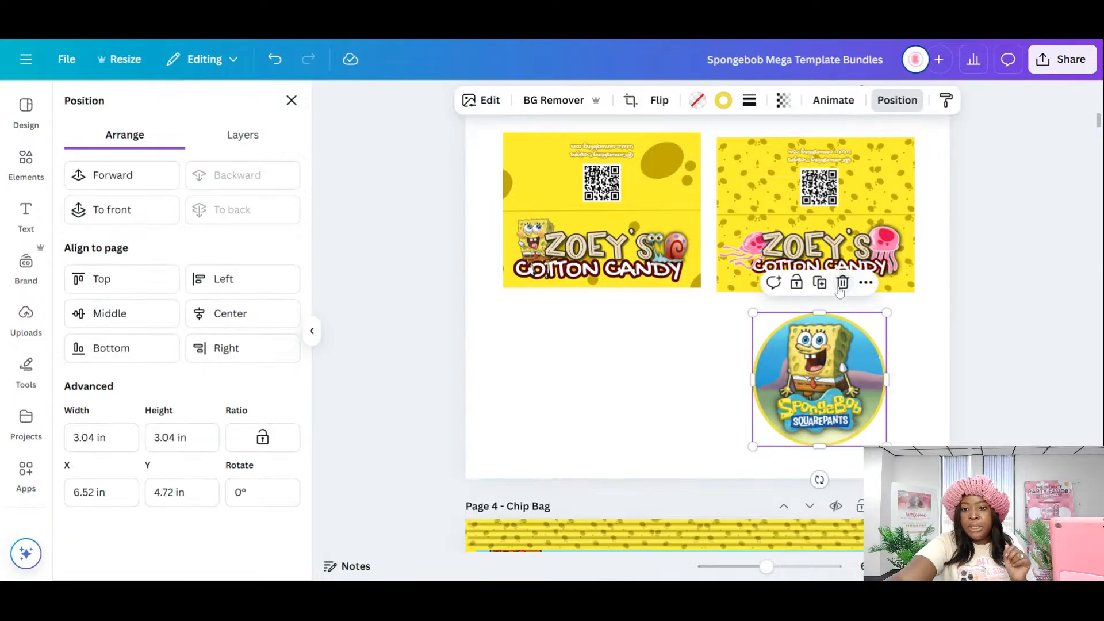
left_click(819, 282)
left_click_drag(857, 374, 632, 364)
left_click(717, 364)
- Copy the two-part cotton candy title from the small-spot panel into the empty underwater circle, reducing its lettering to size 24.6
left_click(808, 253)
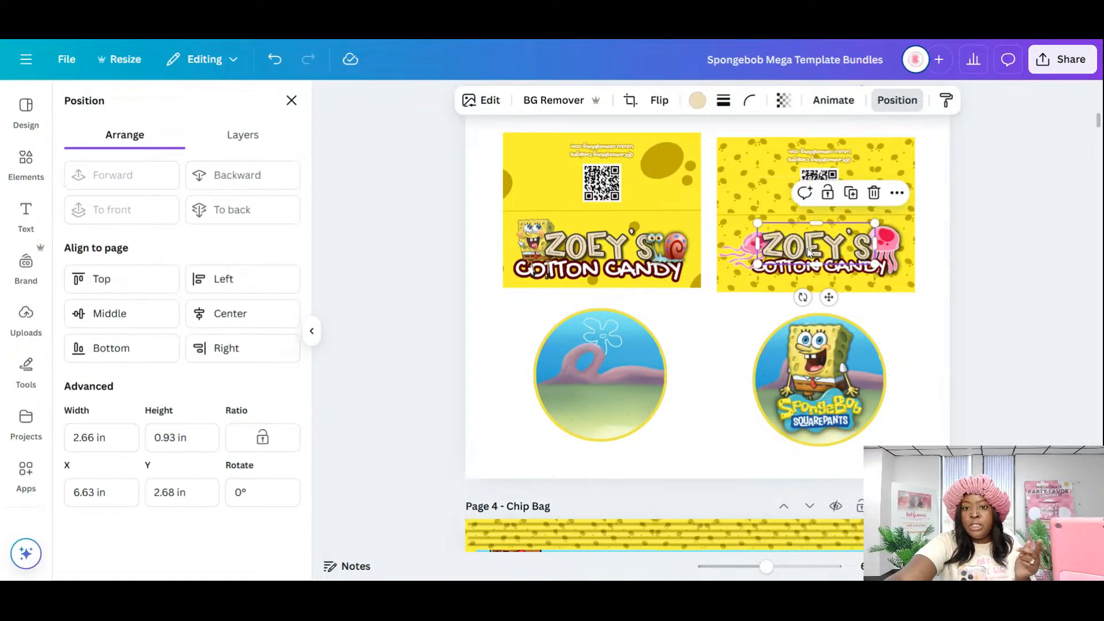
left_click(799, 279, "shift")
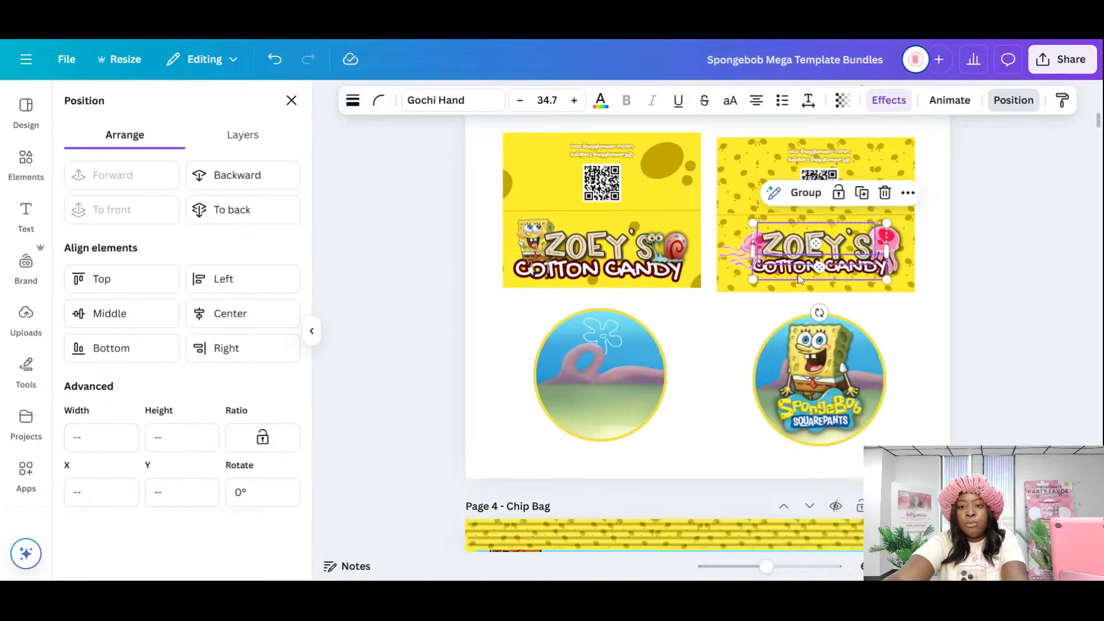
left_click_drag(832, 259, 611, 363)
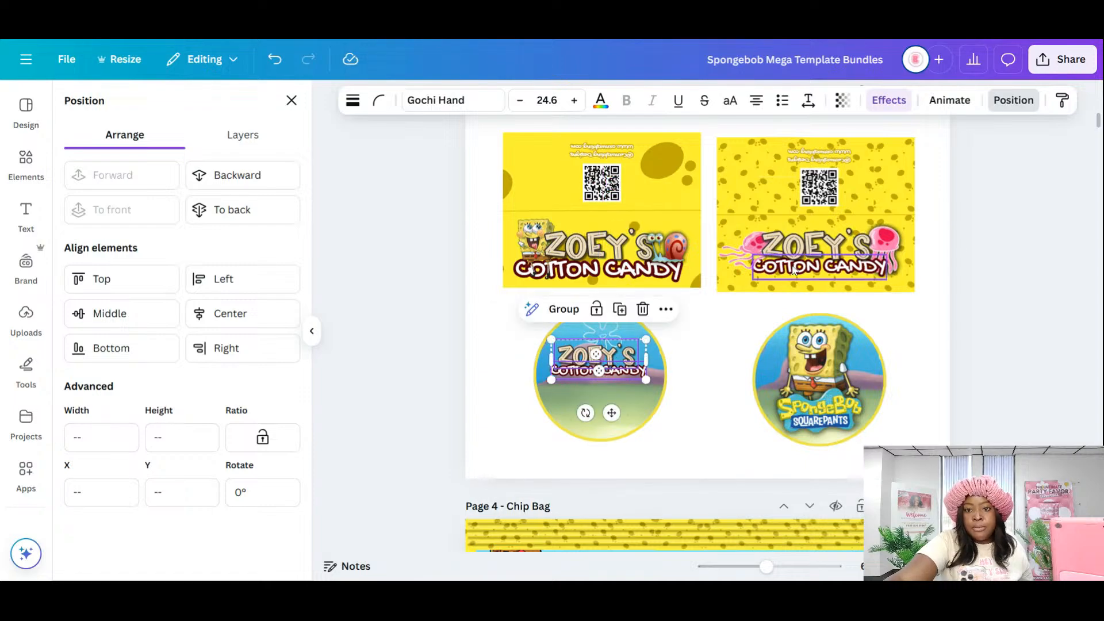
- Place a copy of the small-spot panel's upright jellyfish beside the new circle and lock the circle's background
left_click(894, 247)
left_click(890, 200)
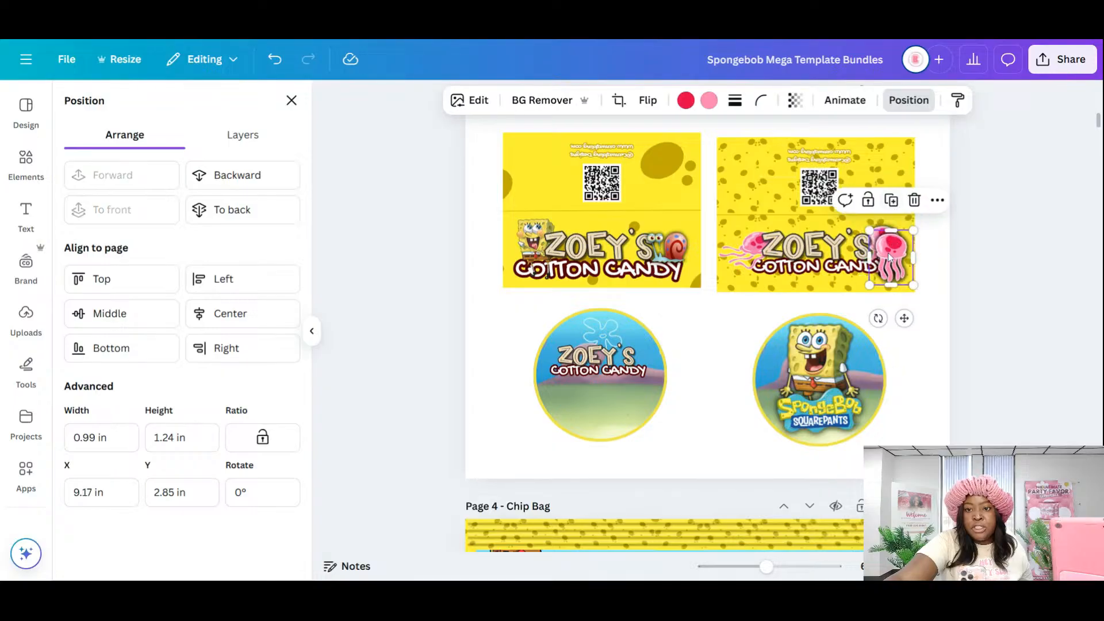
left_click_drag(891, 257, 694, 438)
left_click(621, 401)
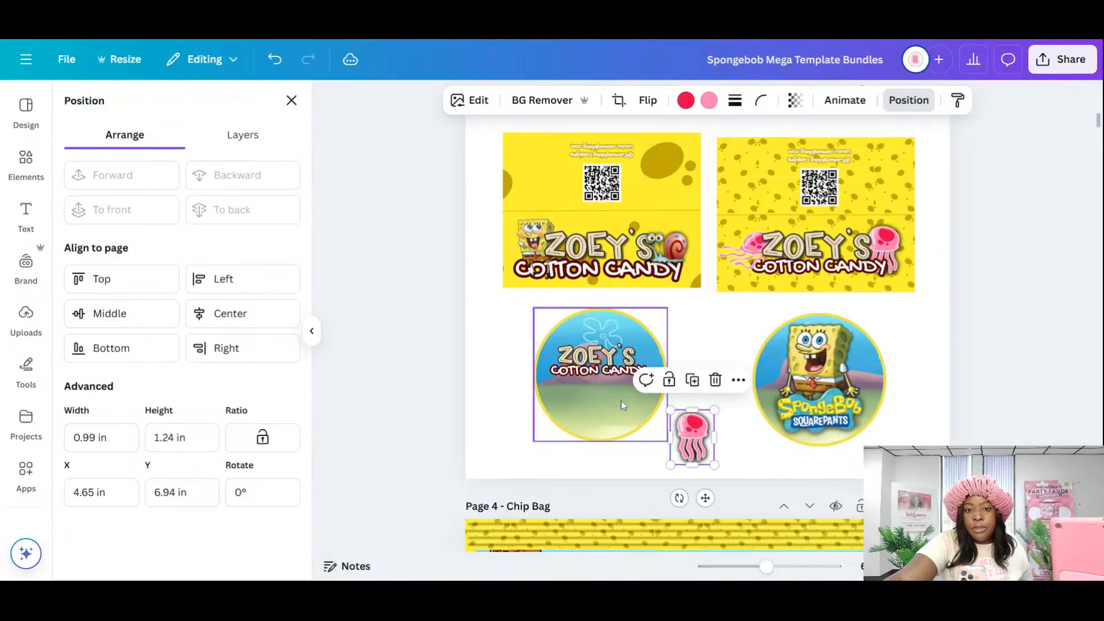
left_click(583, 280)
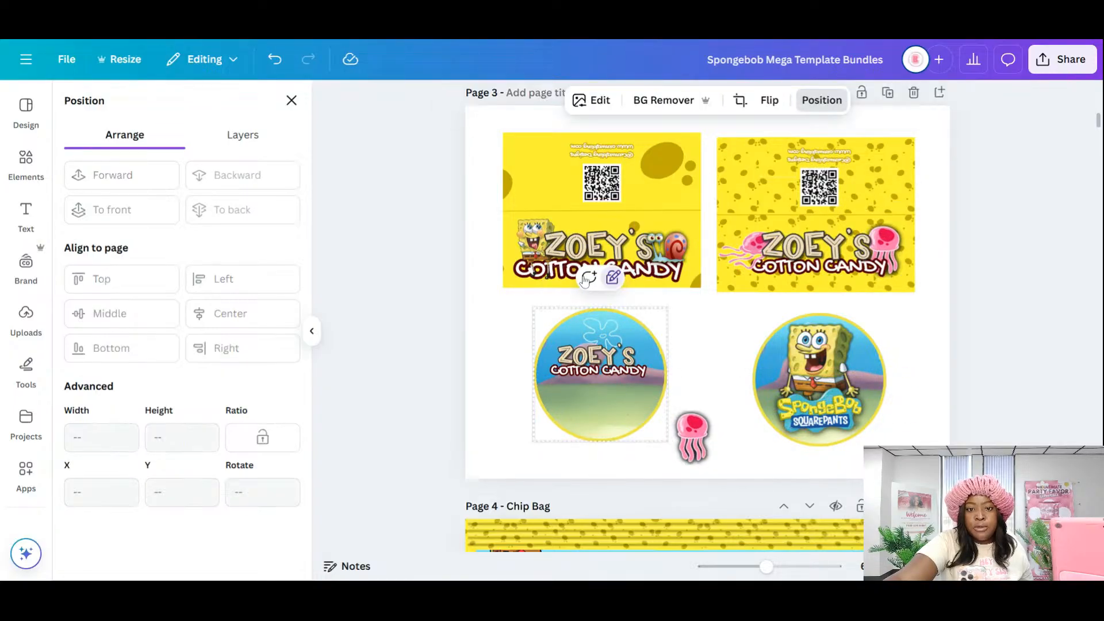
- Enlarge the copied jellyfish to about 1.91 in wide, place it over the circle, and send it behind the title
left_click(700, 435)
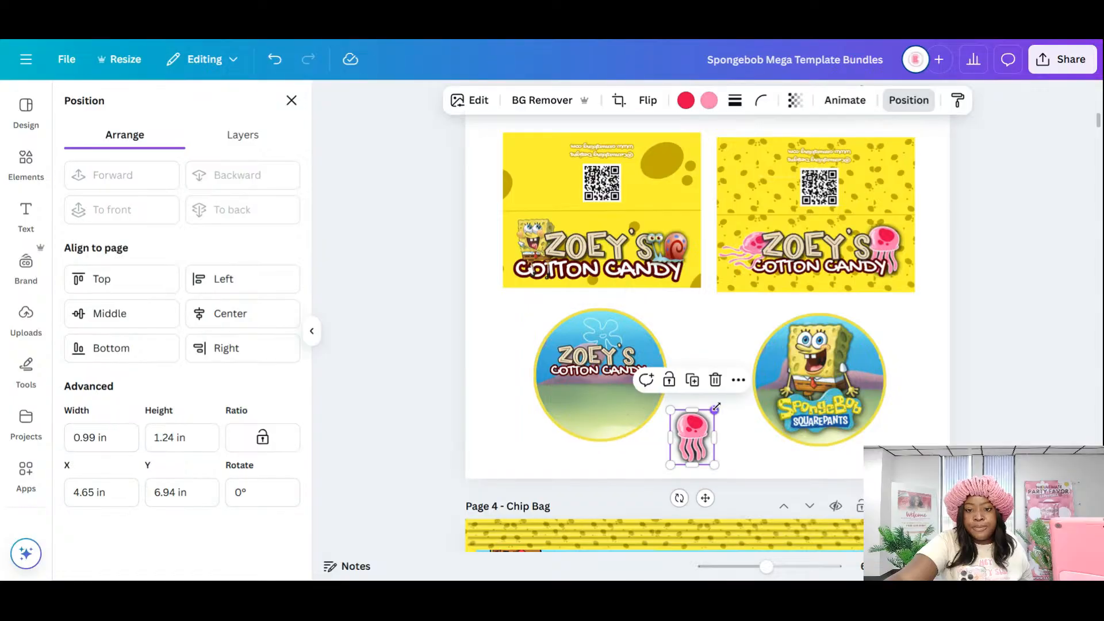
left_click_drag(714, 408, 738, 379)
left_click_drag(713, 428, 605, 385)
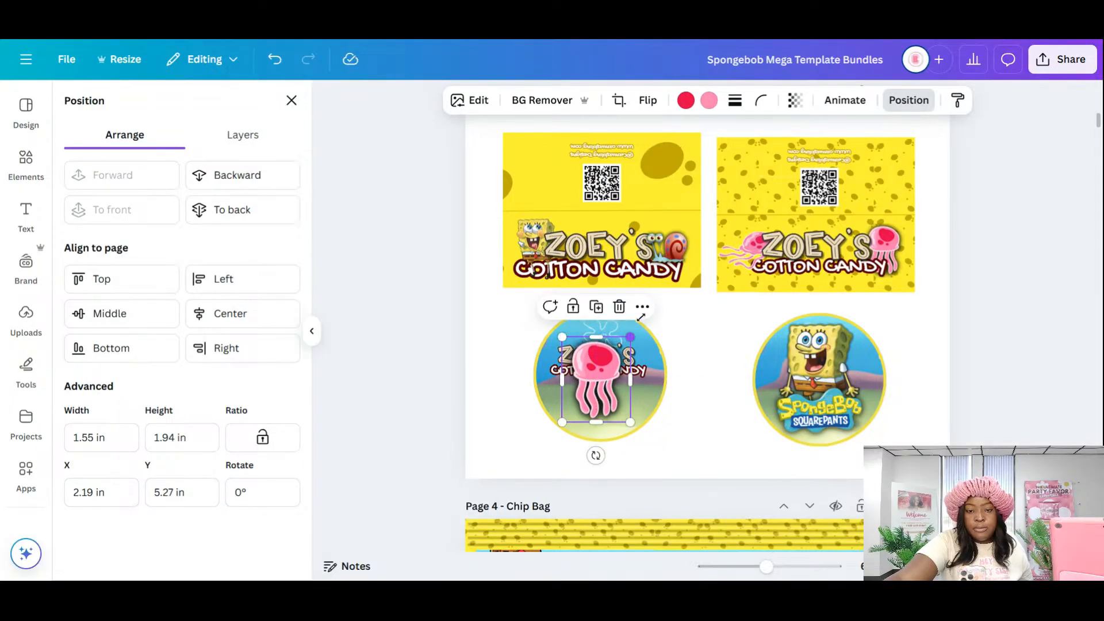
left_click_drag(641, 317, 657, 298)
left_click_drag(598, 373, 590, 378)
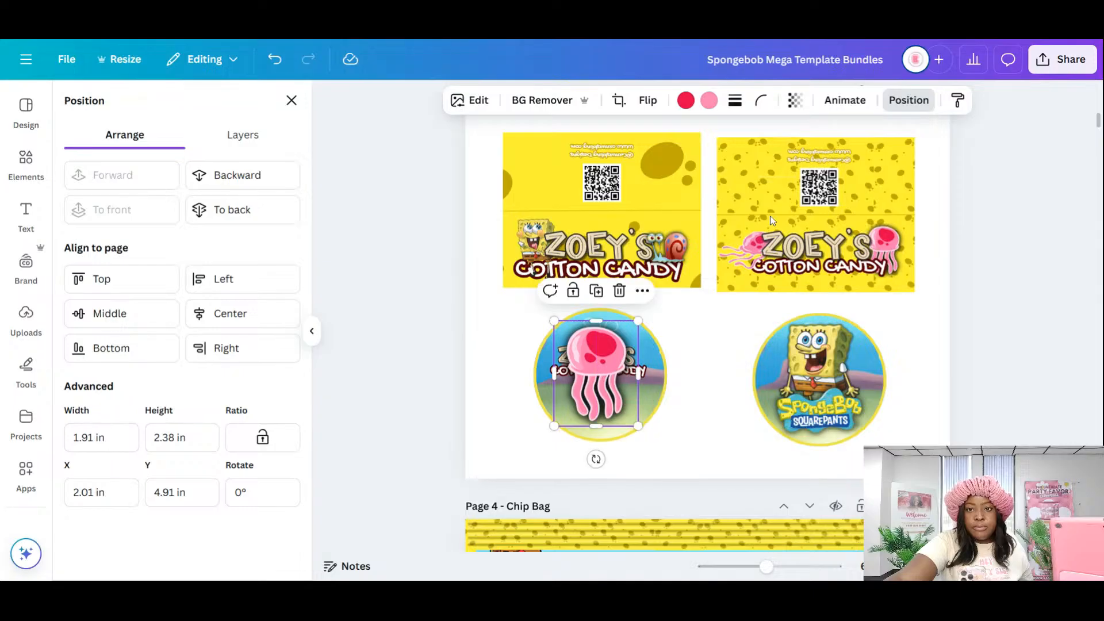
left_click(264, 176)
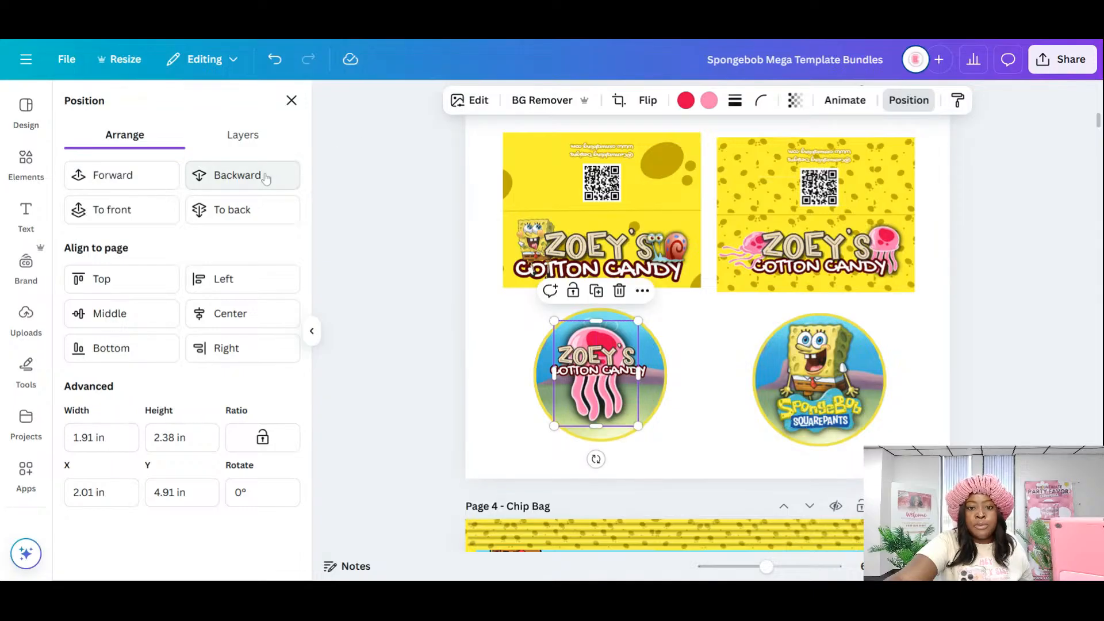
- Enlarge the circle's title to lettering size 27.7 and move it down over the jellyfish's tentacles
left_click(690, 450)
left_click(621, 373)
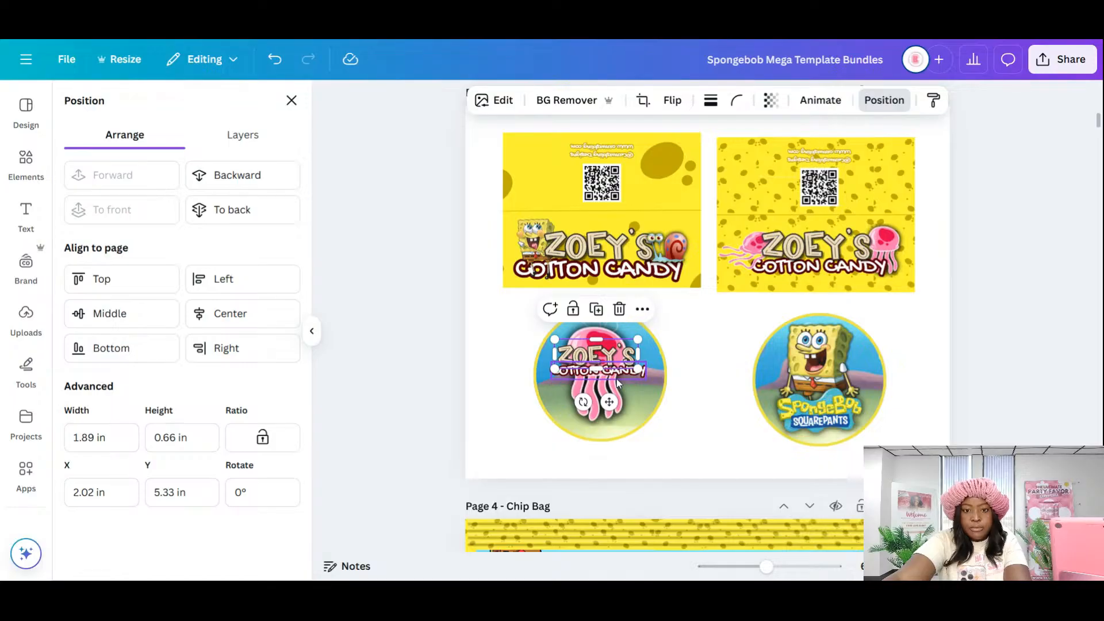
left_click_drag(627, 362, 625, 393)
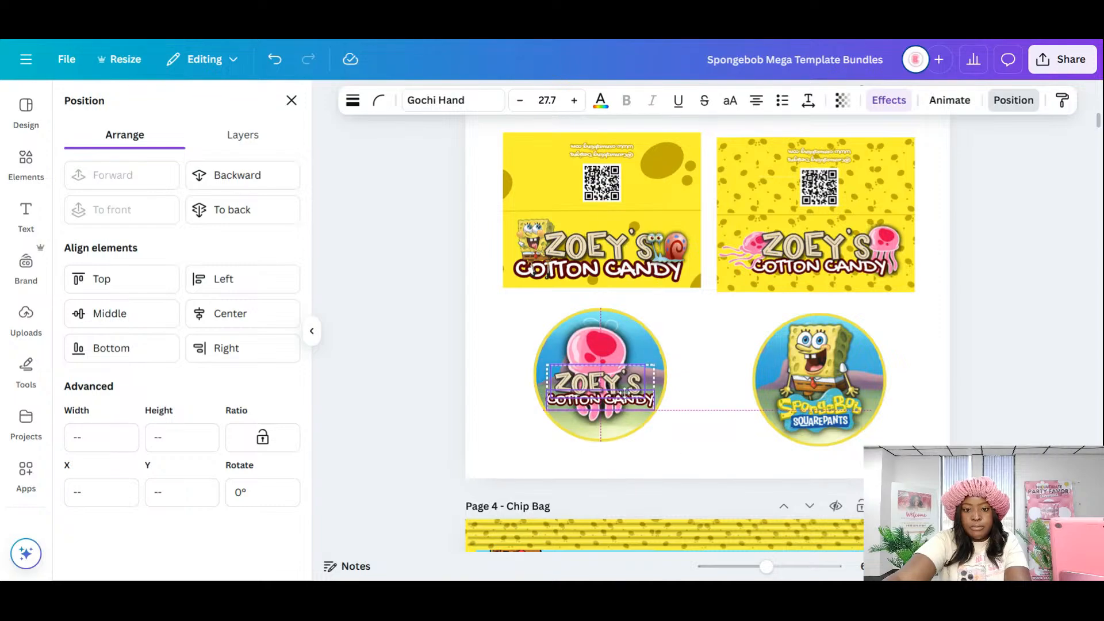
left_click(702, 458)
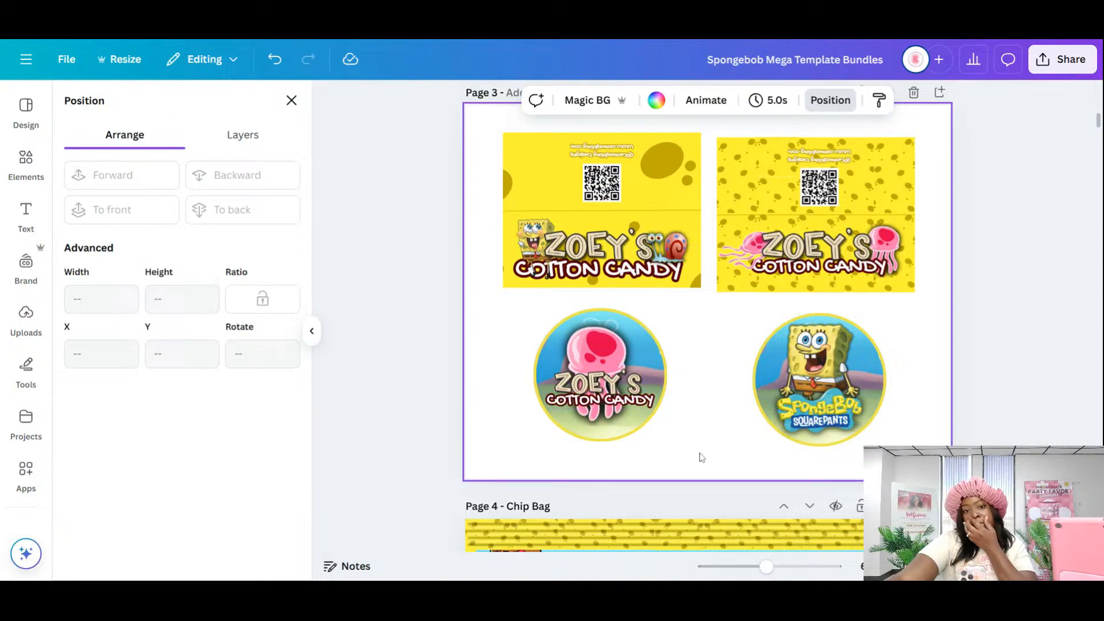
- Unlock the jellyfish circle's background and move the whole SpongeBob circle outward toward the page edge, level with the jellyfish circle
left_click(661, 352)
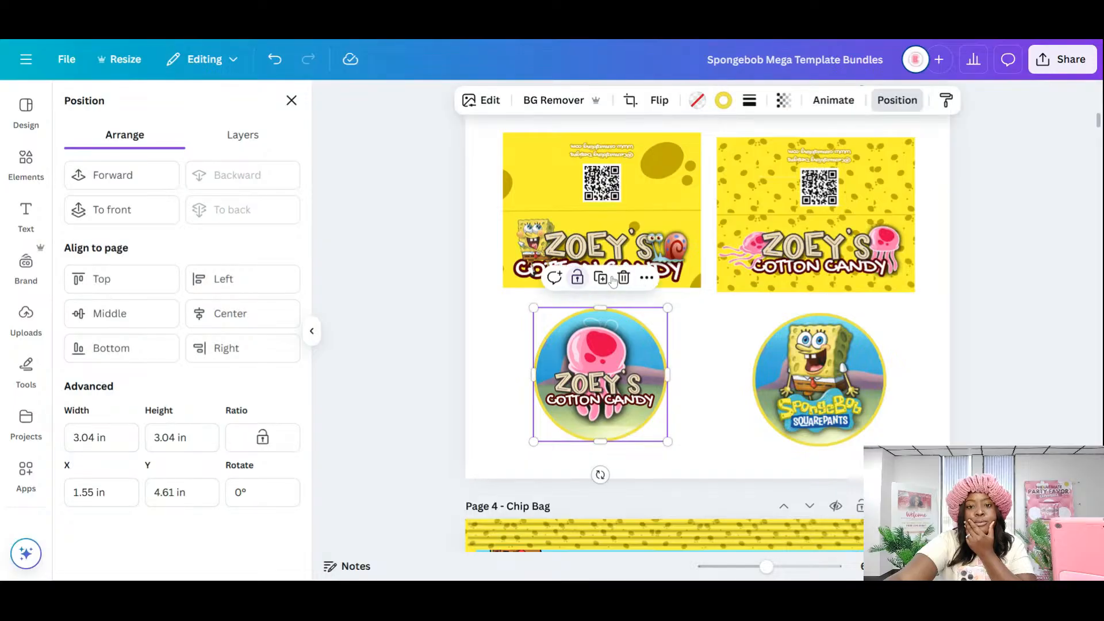
left_click(734, 318)
left_click(792, 385)
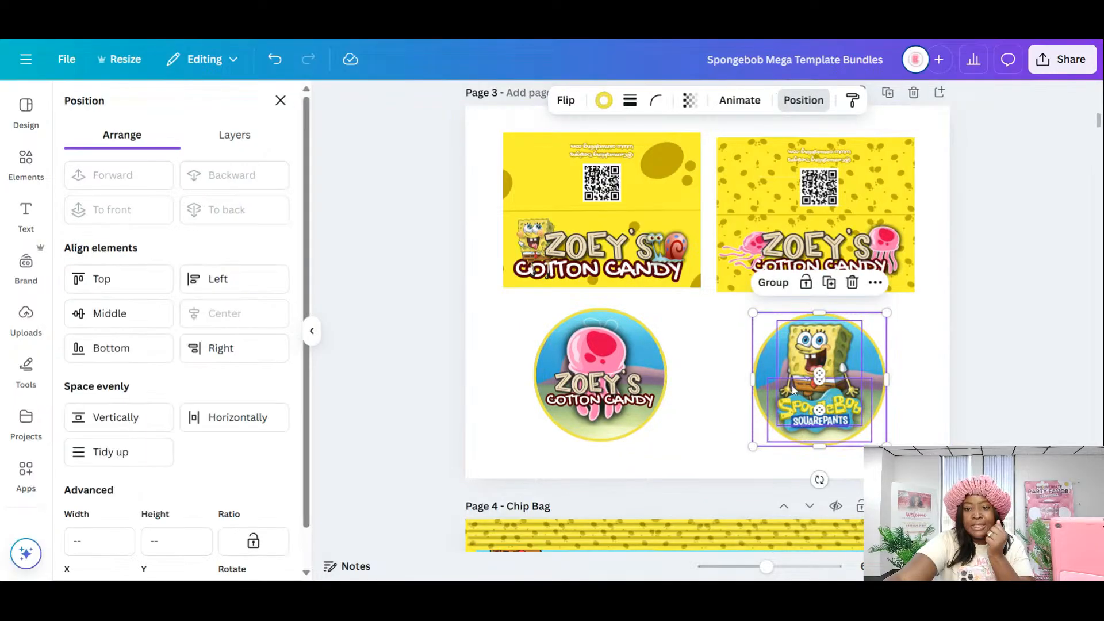
left_click_drag(792, 385, 827, 380)
left_click(688, 433)
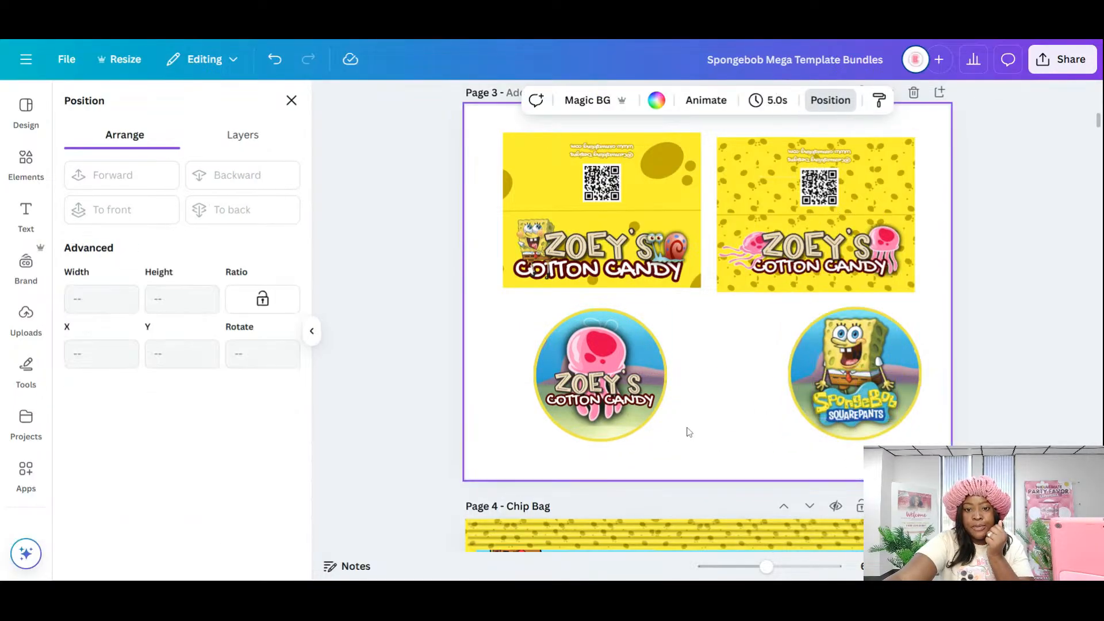
- Shift the jellyfish circle toward the page's outer edge and place a copy of its underwater background between the two circles
left_click_drag(714, 443, 517, 291)
left_click(711, 441)
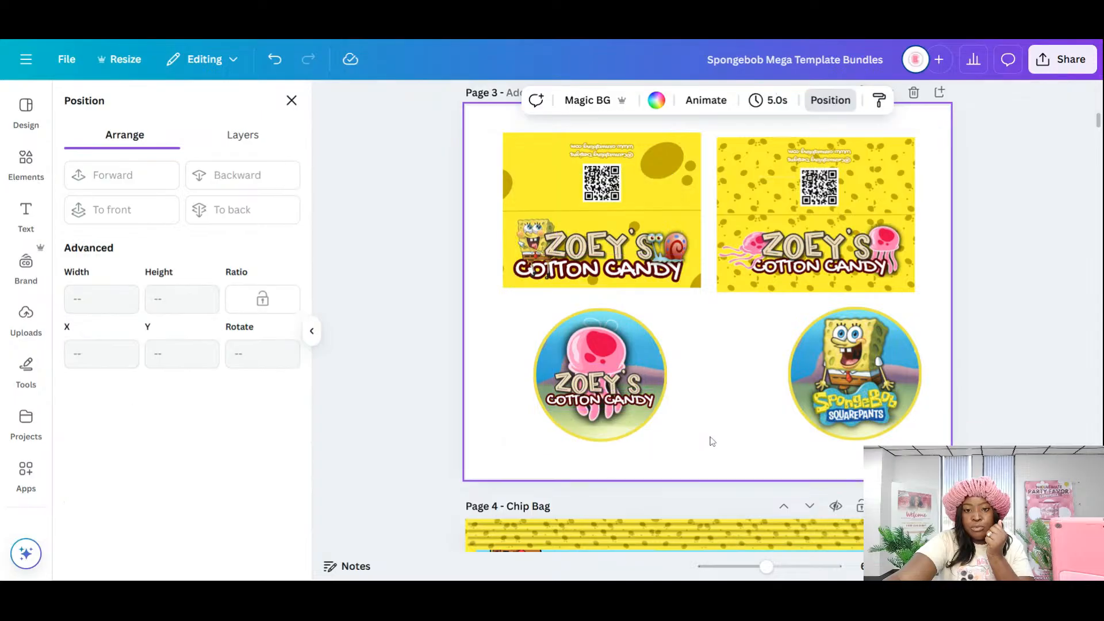
left_click_drag(712, 441, 557, 338)
left_click_drag(611, 383, 734, 381)
left_click(629, 402)
left_click(578, 285)
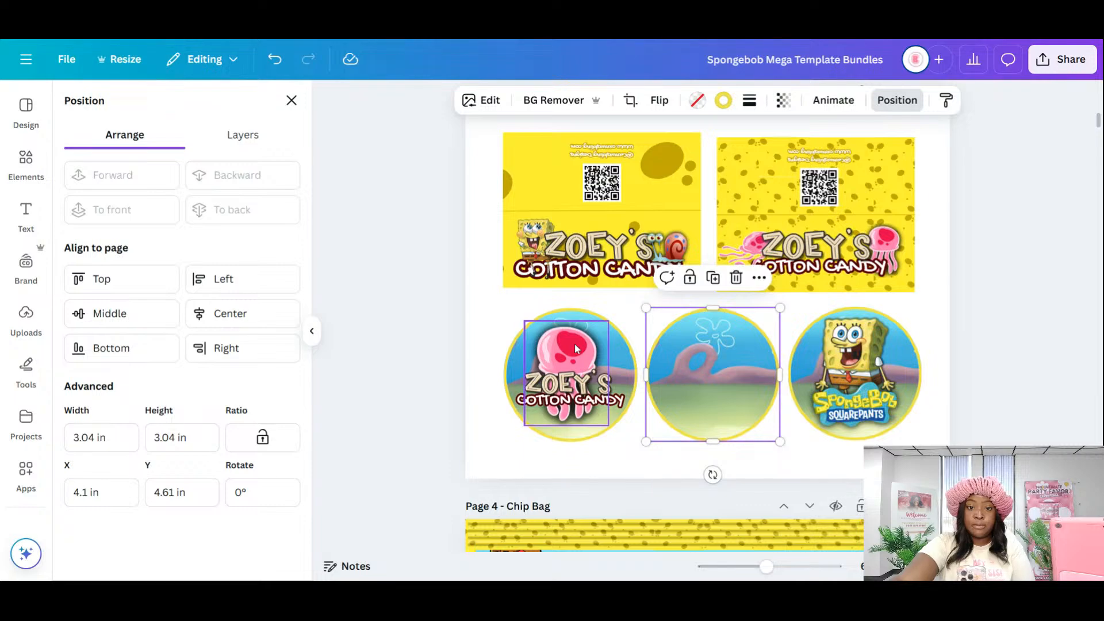
- Move both parts of the title from the jellyfish circle onto the empty middle circle and bring them to the front
left_click(575, 394)
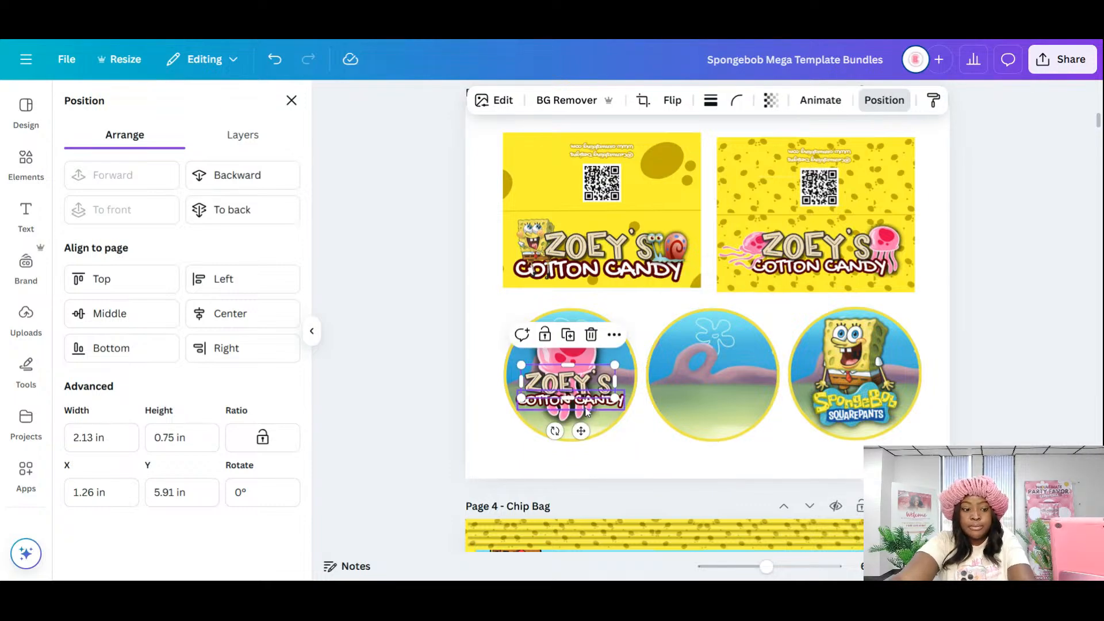
left_click(586, 409, "shift")
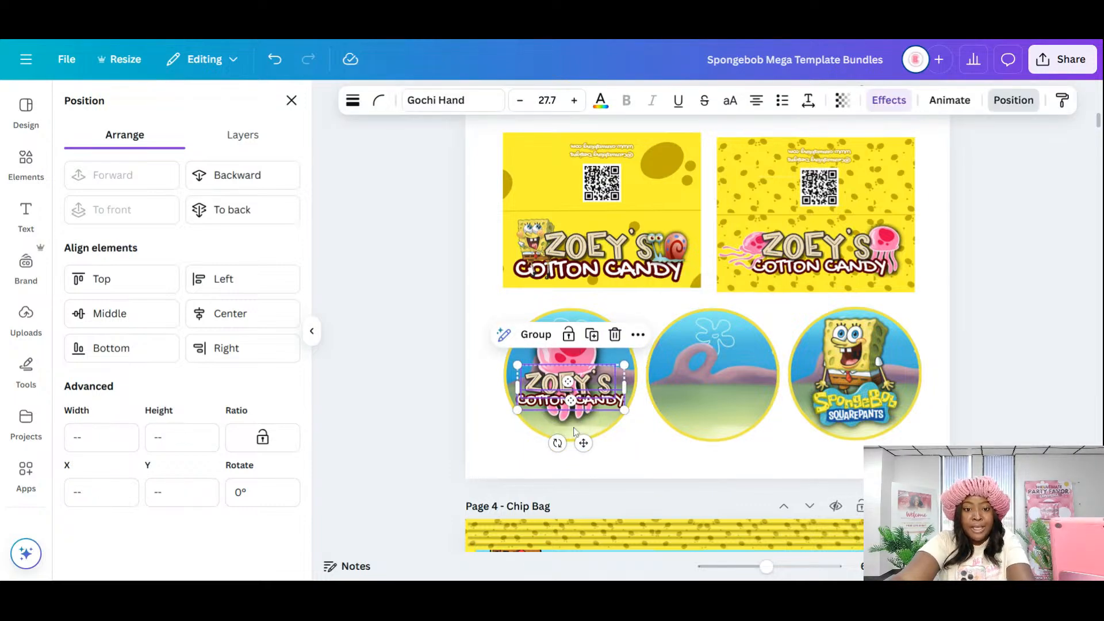
left_click_drag(583, 442, 727, 451)
left_click(112, 210)
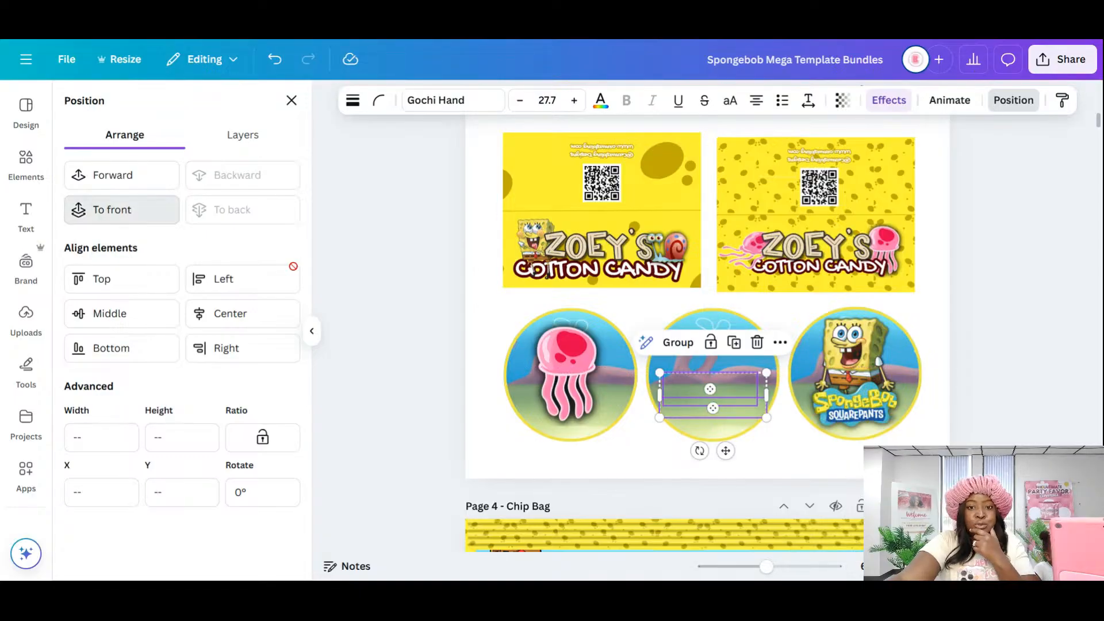
- Duplicate the small-spot panel's swimming jellyfish, place the copy below the middle circle, and lock that circle's background
left_click(749, 247)
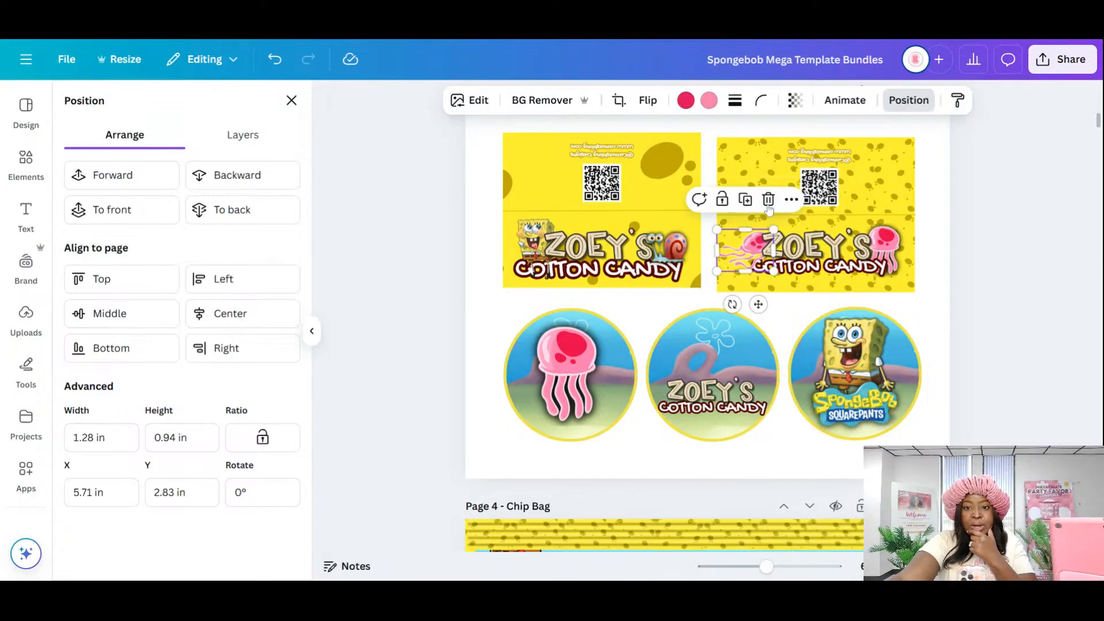
left_click(746, 199)
left_click_drag(757, 253, 767, 438)
left_click(739, 339)
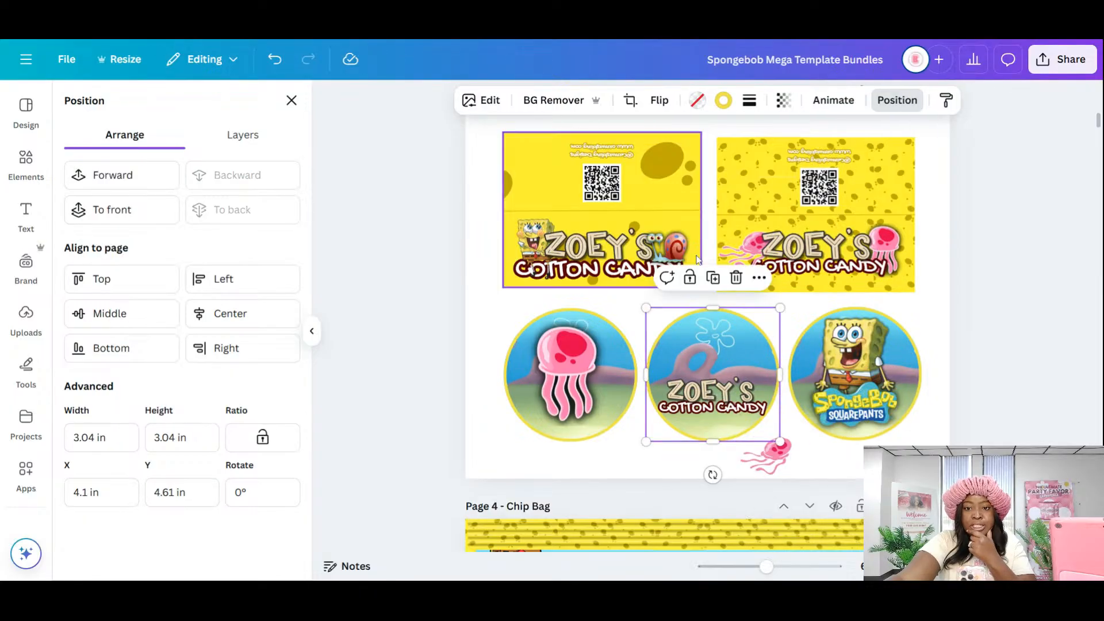
left_click(690, 277)
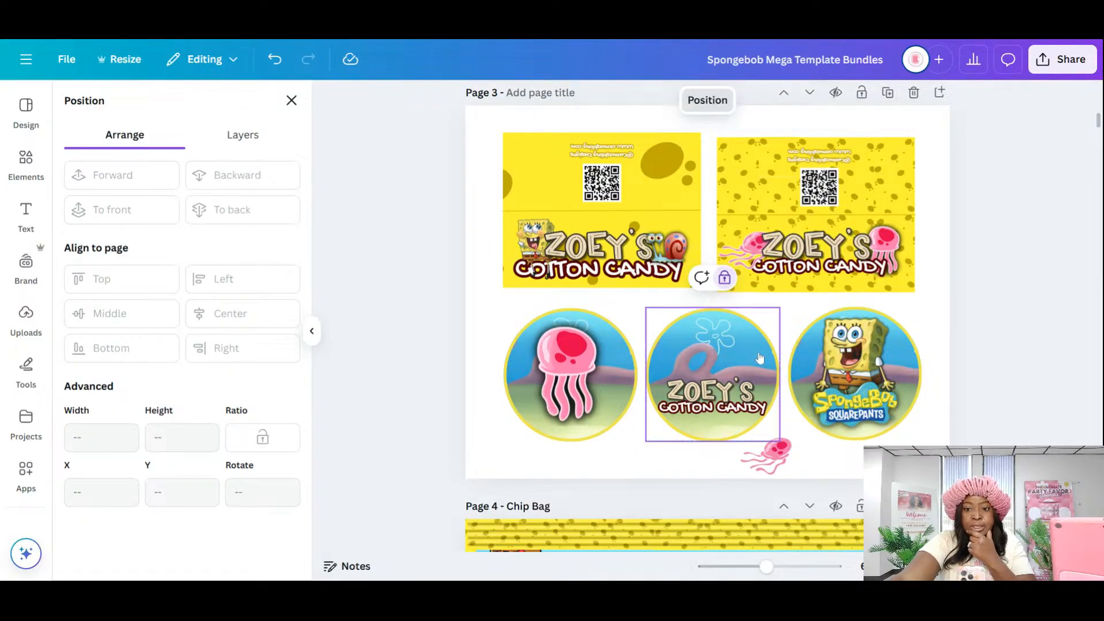
- Enlarge the swimming jellyfish copy, place it in the middle circle behind the title, and resize it to fit inside
left_click(776, 469)
left_click_drag(764, 454, 787, 298)
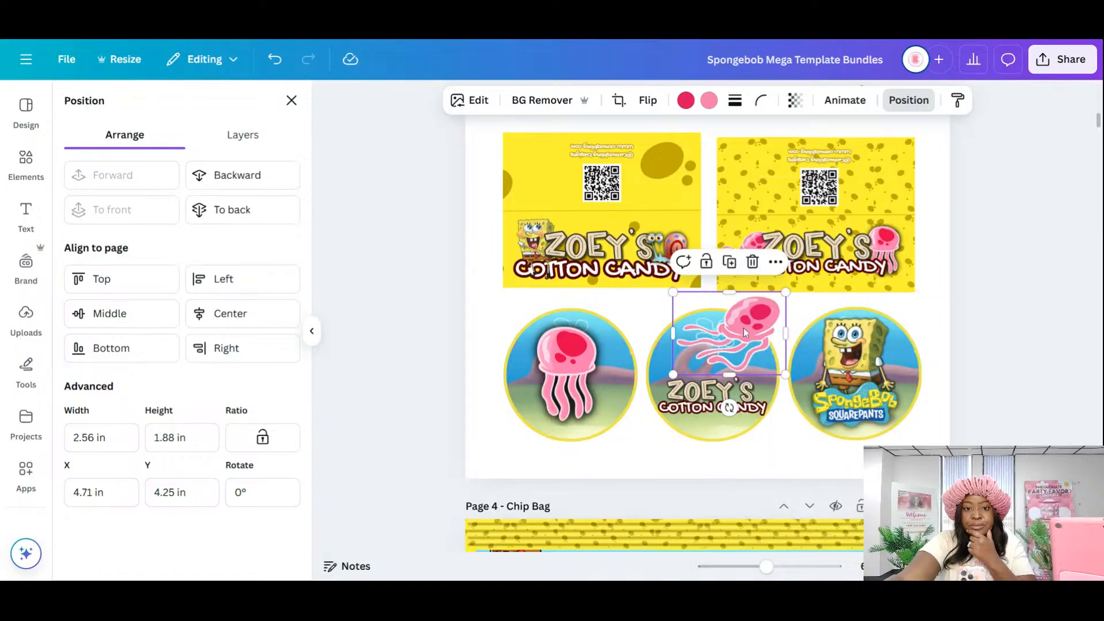
left_click_drag(743, 328, 717, 357)
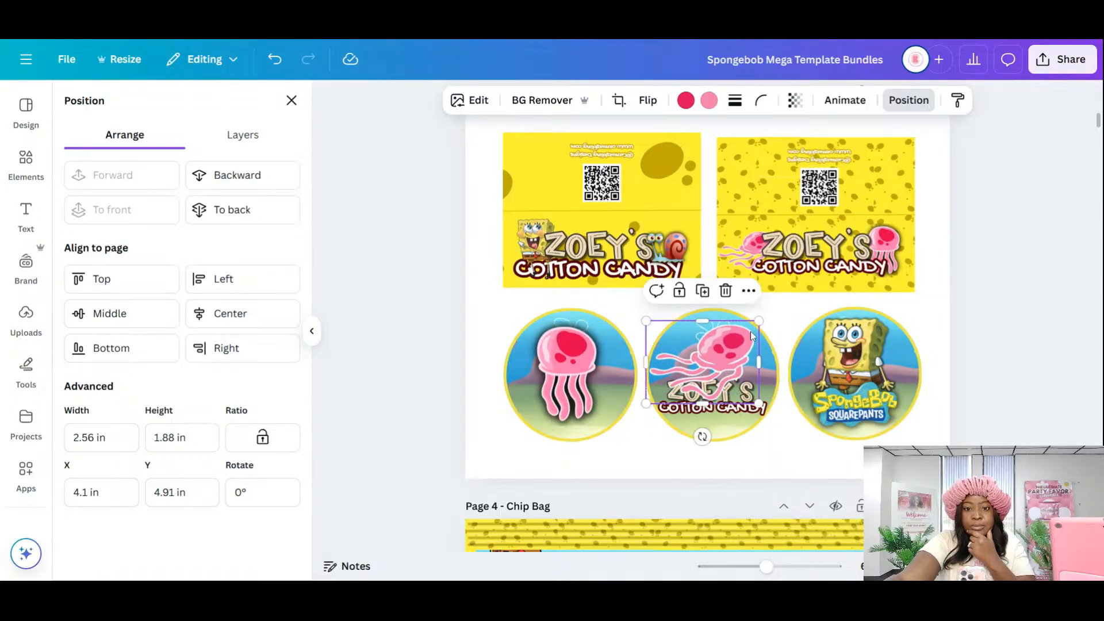
left_click(227, 174)
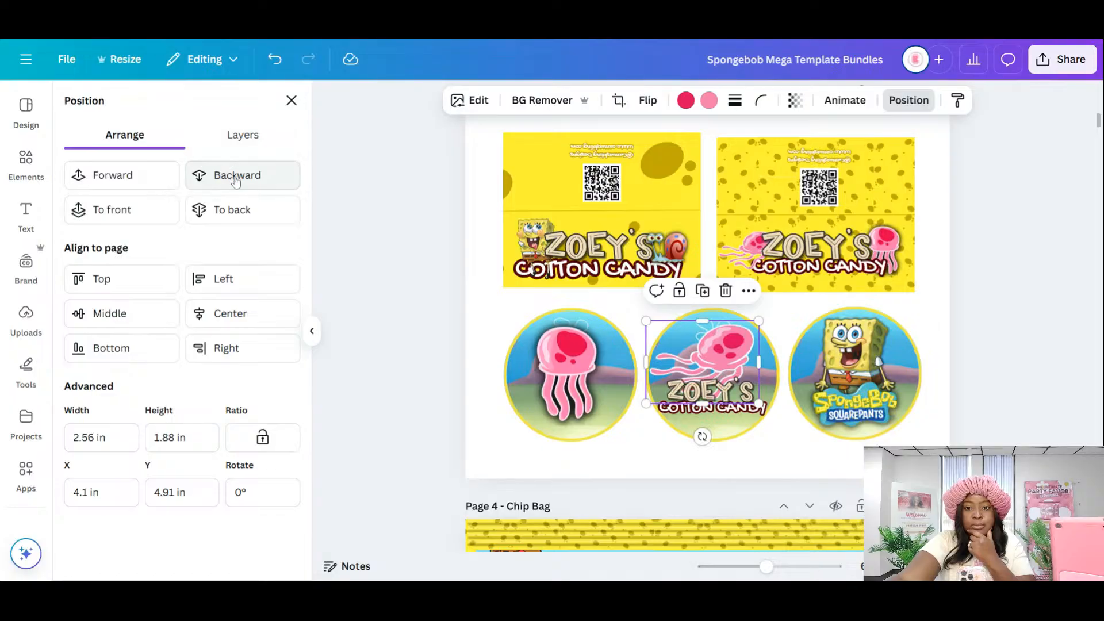
left_click_drag(761, 321, 732, 344)
- Duplicate the middle circle's two-part title and place the copy over the upright jellyfish in the neighbouring circle
left_click(727, 406)
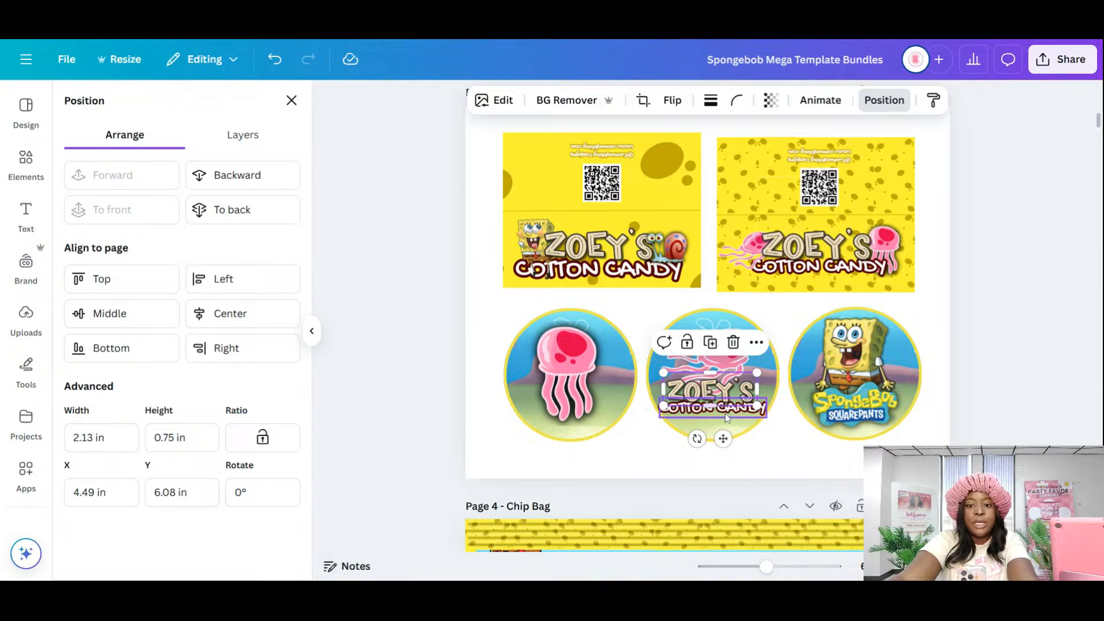
left_click(726, 413, "shift")
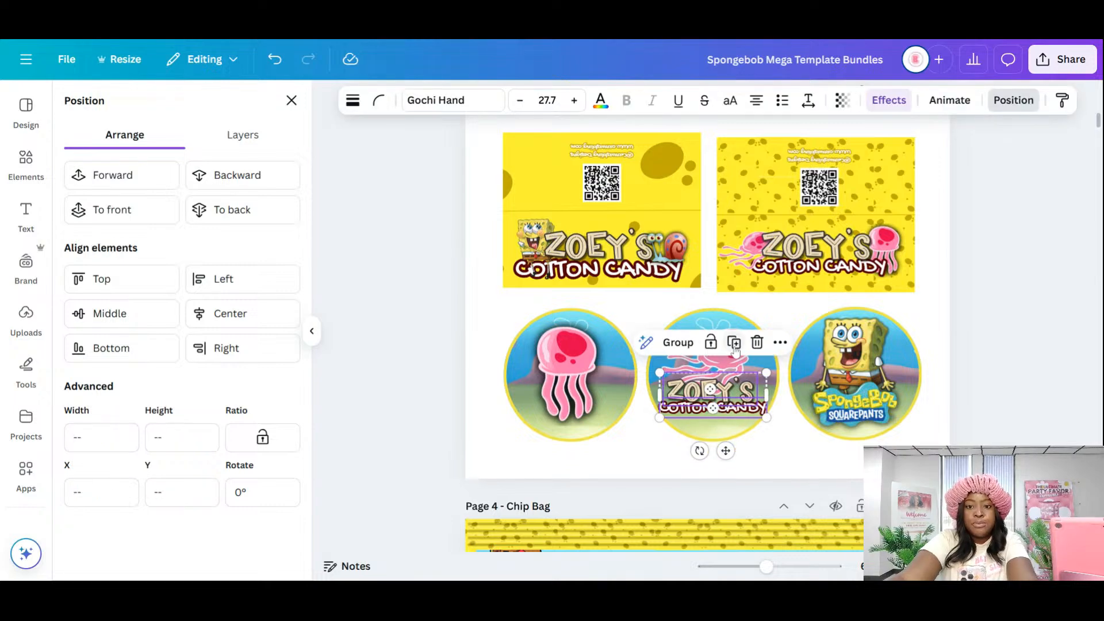
left_click_drag(730, 398, 581, 390)
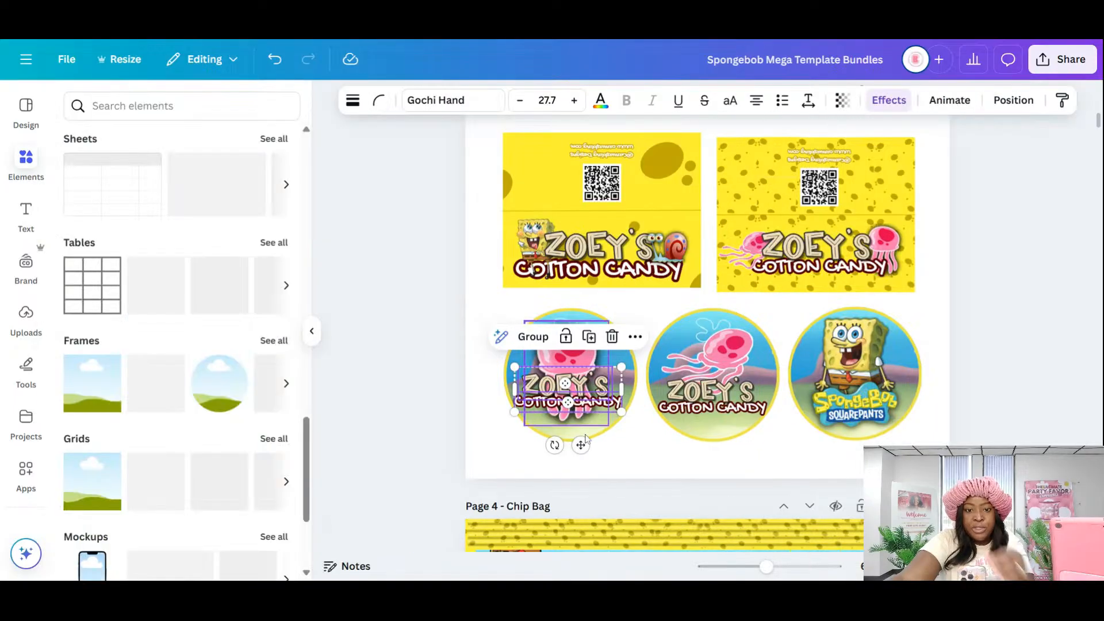
left_click(554, 472)
- Change the outline colour of the "COTTON CANDY" text in both jellyfish circles to the document's bright pink
left_click(730, 407)
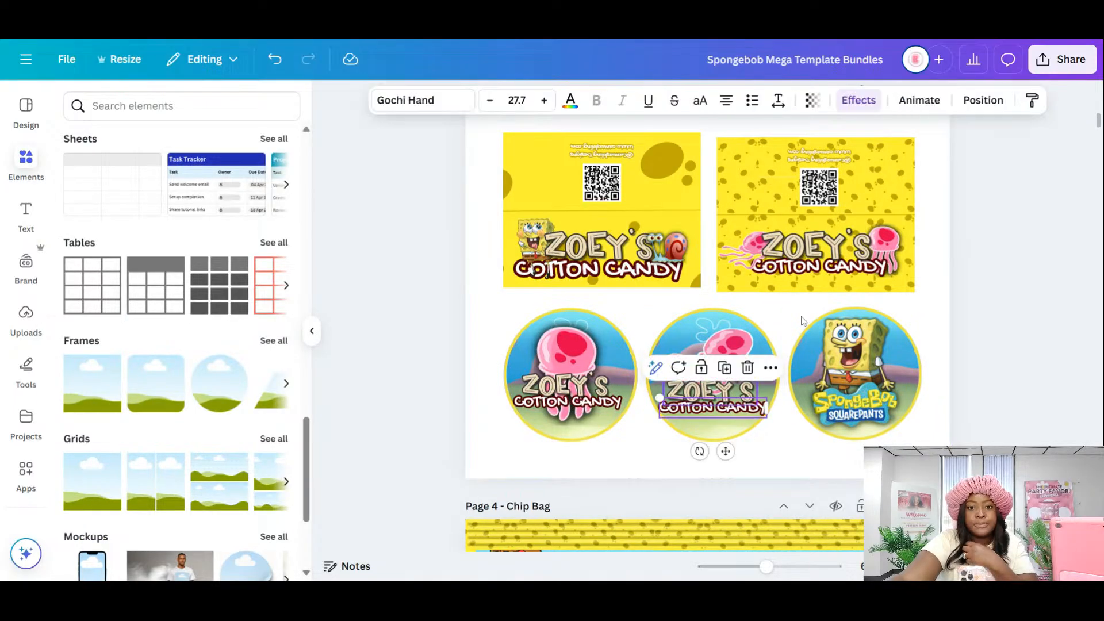
left_click(859, 108)
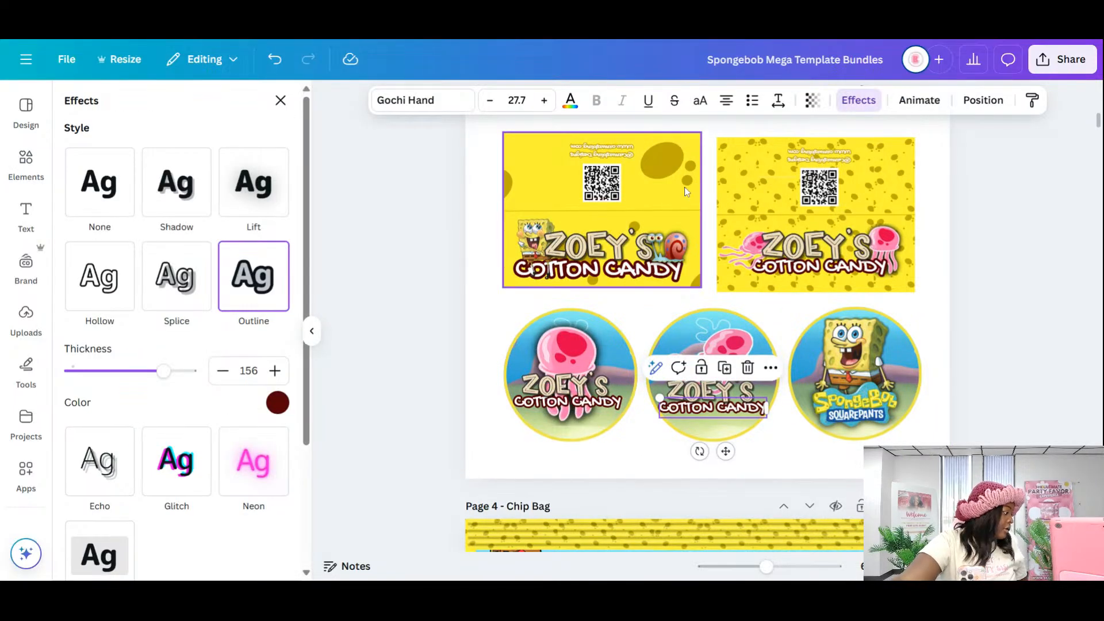
left_click(278, 403)
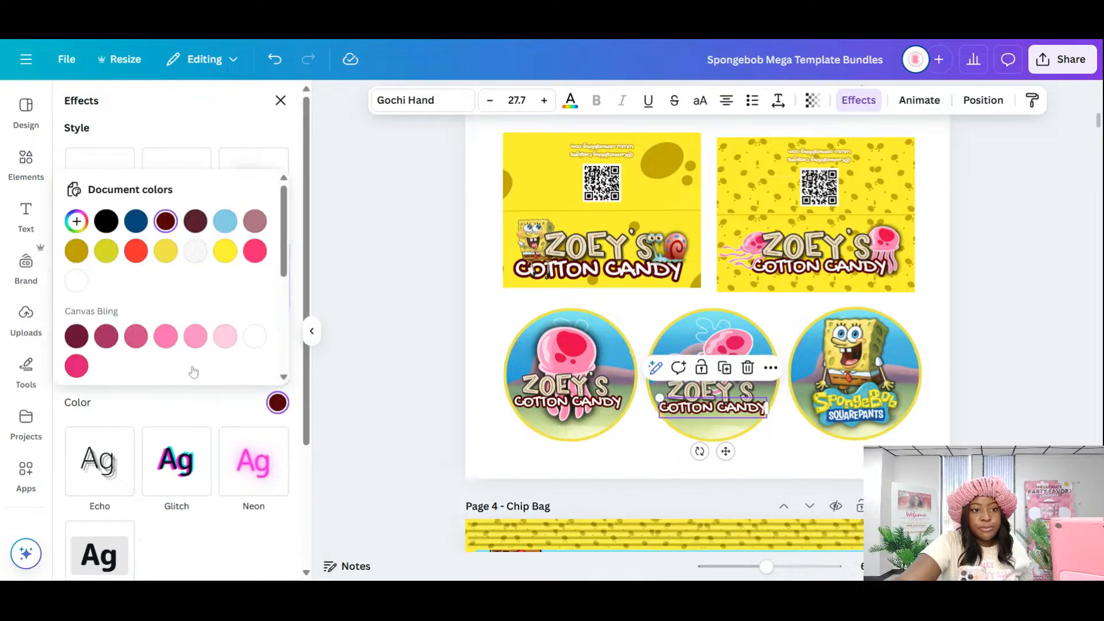
left_click(254, 251)
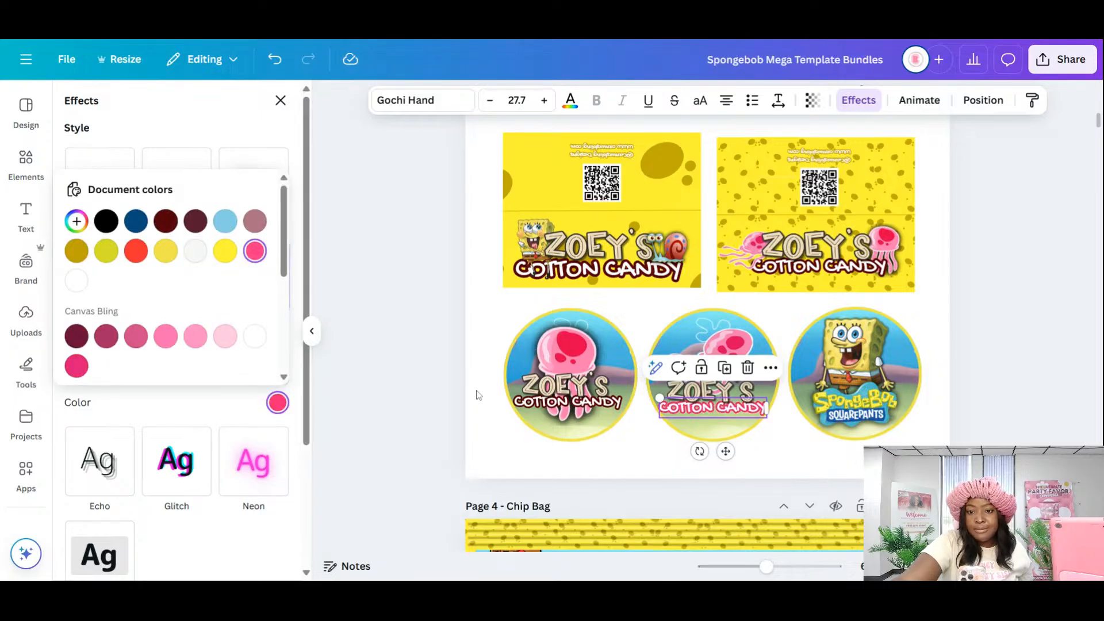
left_click(569, 410)
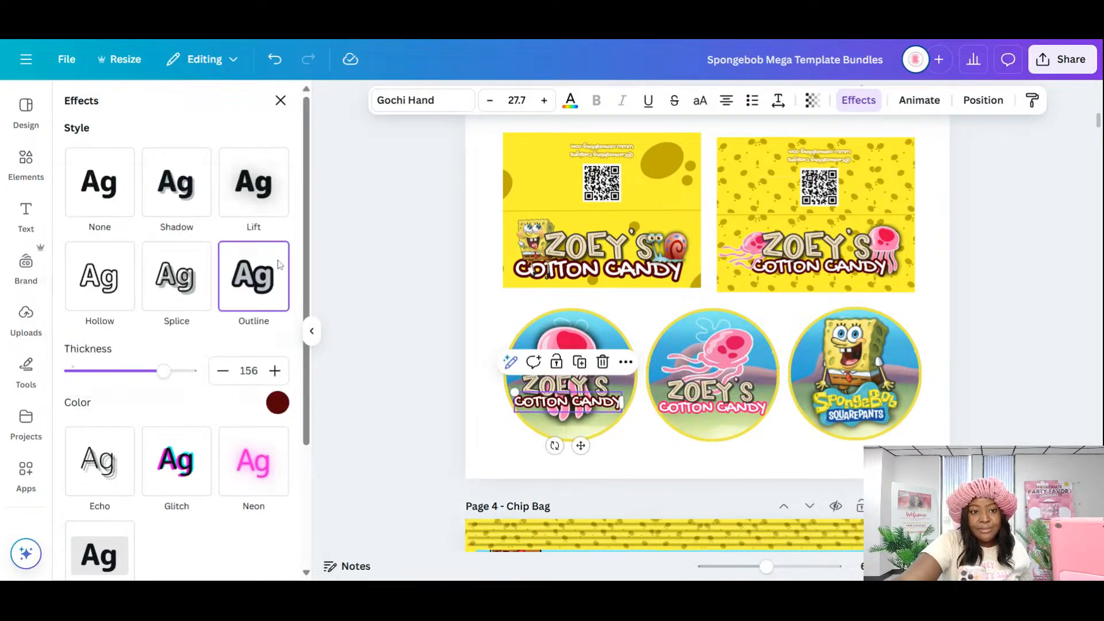
left_click(278, 403)
left_click(255, 251)
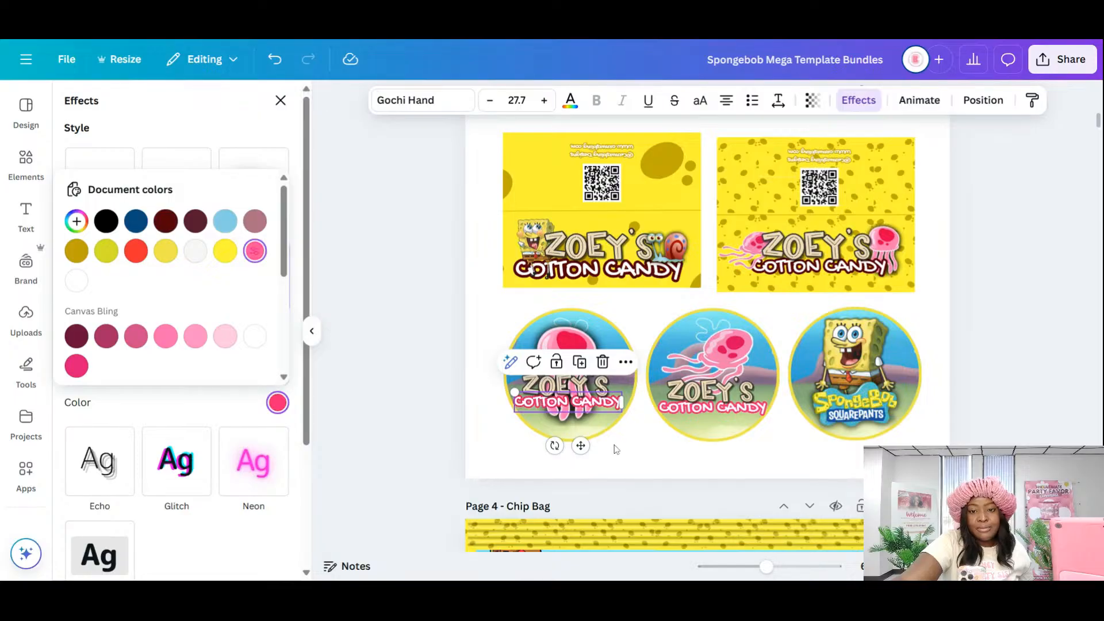
- Recolour the cream tone of the name graphic in the middle circle's title by setting its hue to -53
left_click(708, 460)
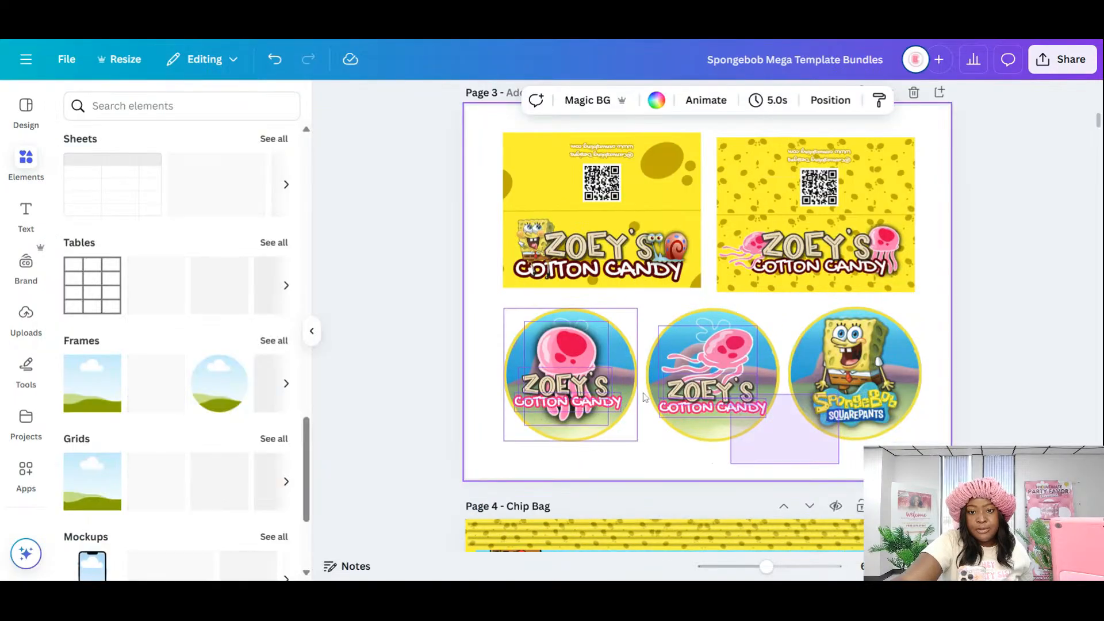
left_click(719, 396)
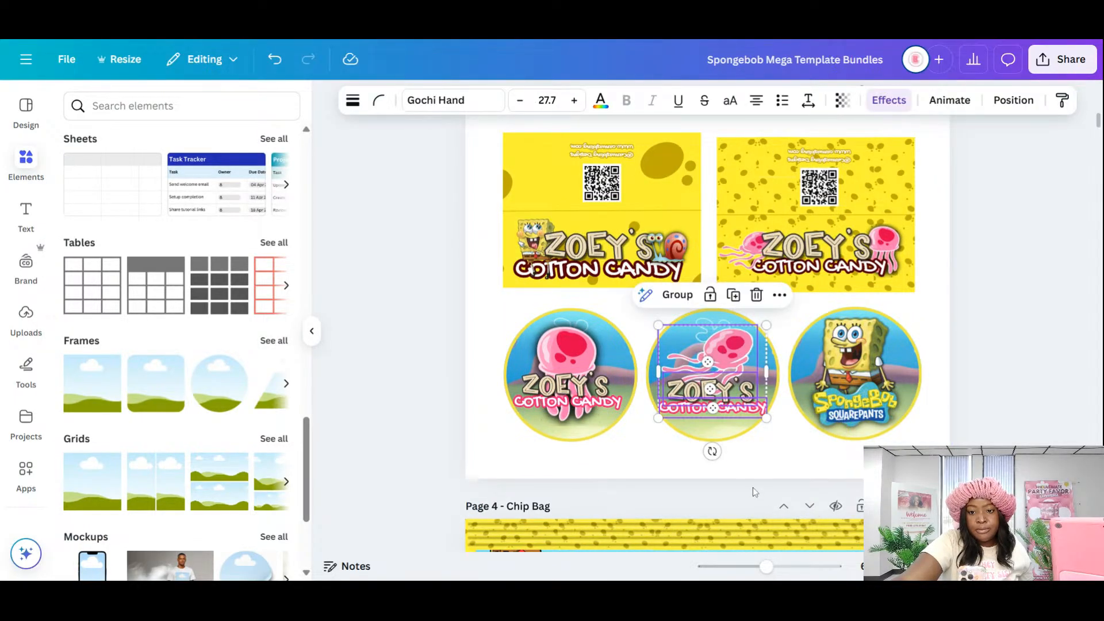
left_click(754, 488)
left_click(726, 390)
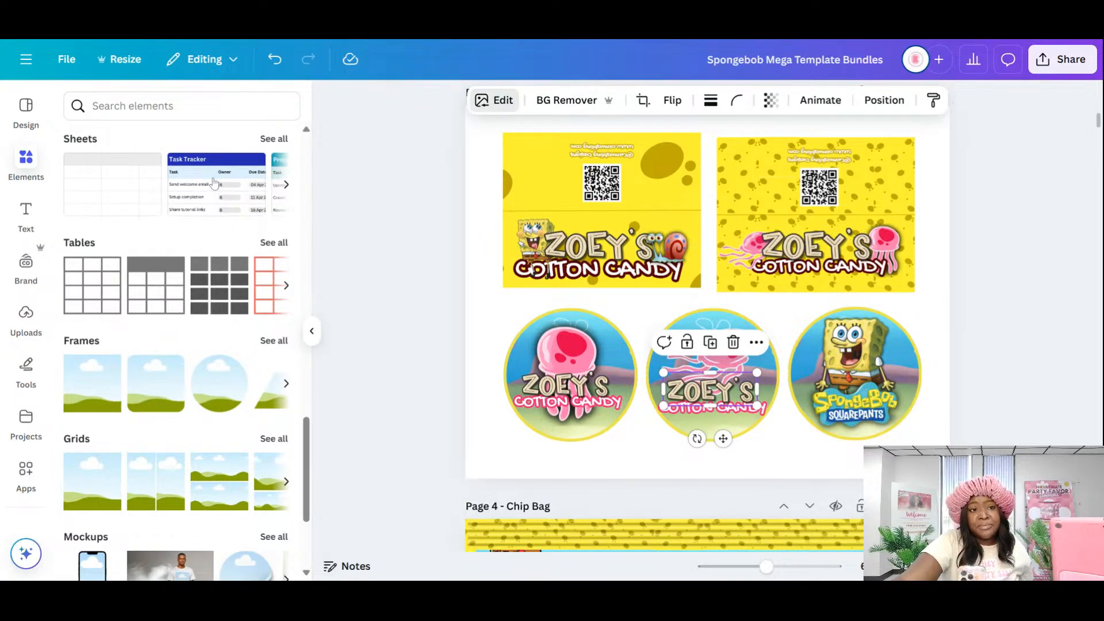
left_click(493, 104)
left_click(494, 104)
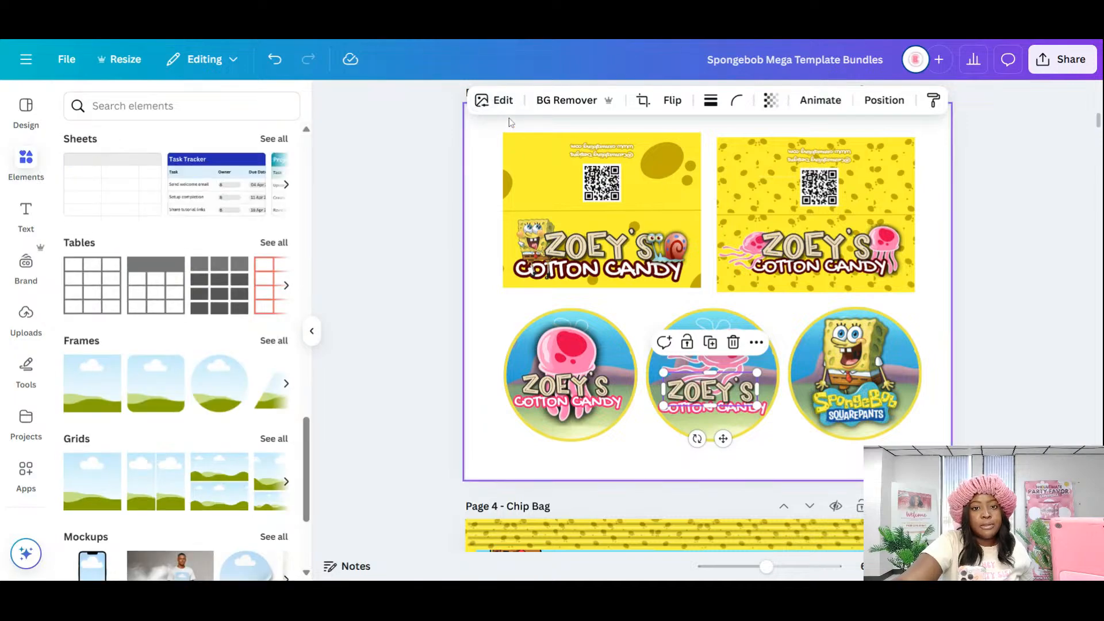
left_click(493, 104)
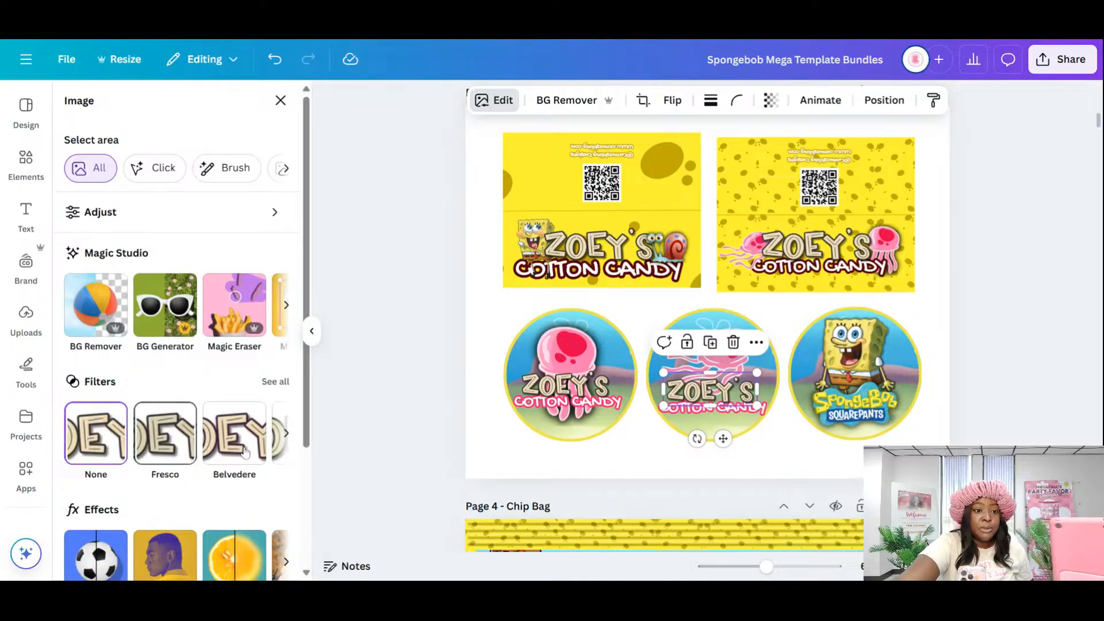
left_click(103, 222)
scroll(175, 385, "down", 6)
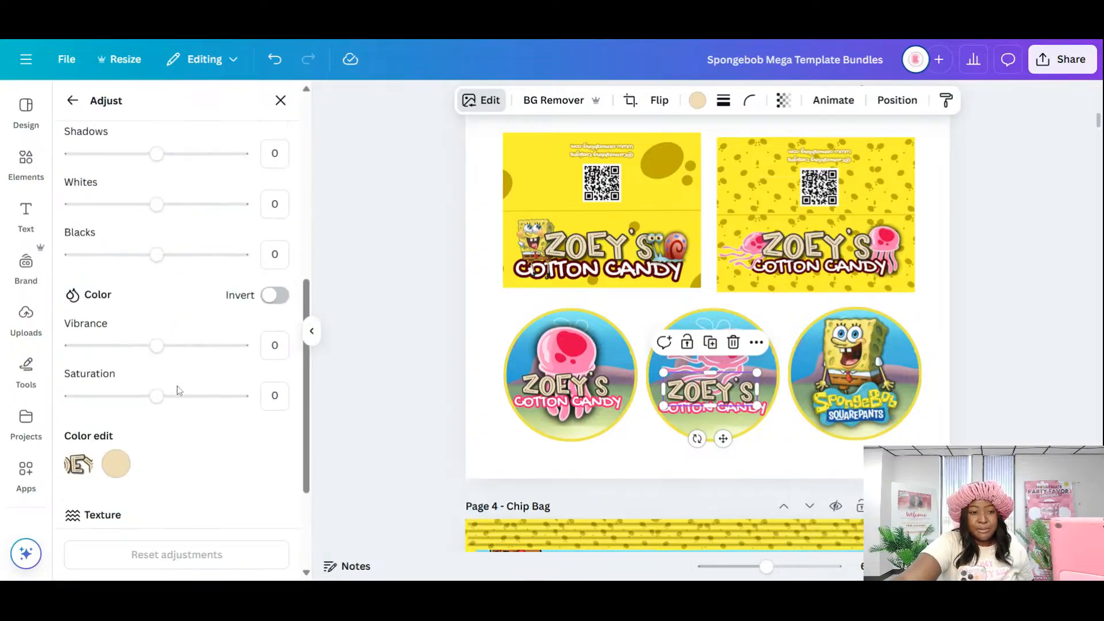
scroll(175, 388, "down", 3)
left_click(116, 298)
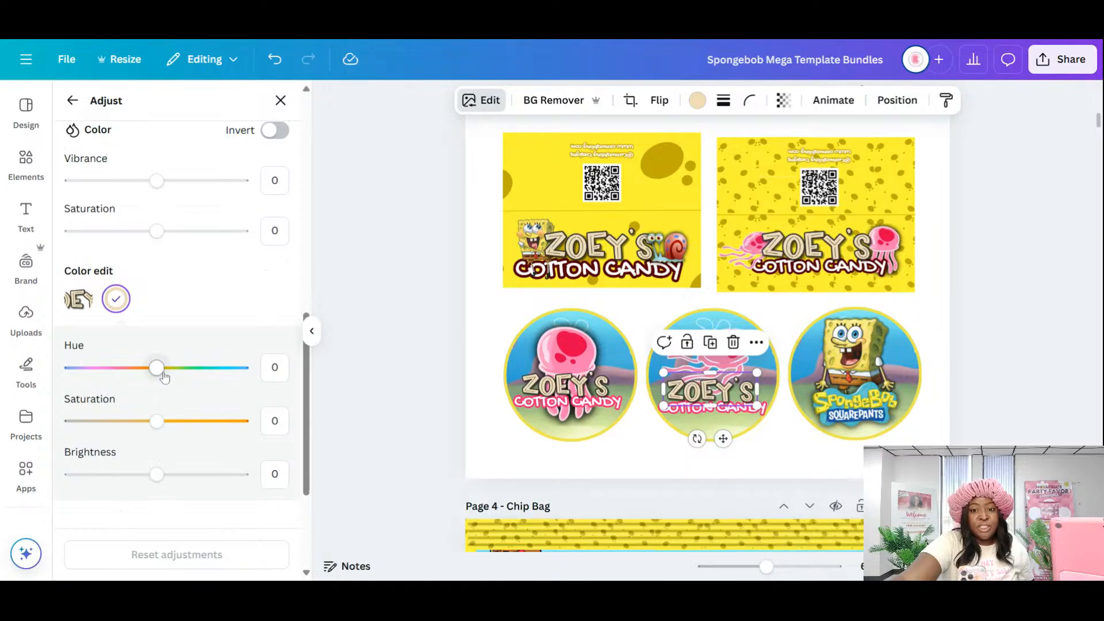
left_click_drag(156, 367, 112, 378)
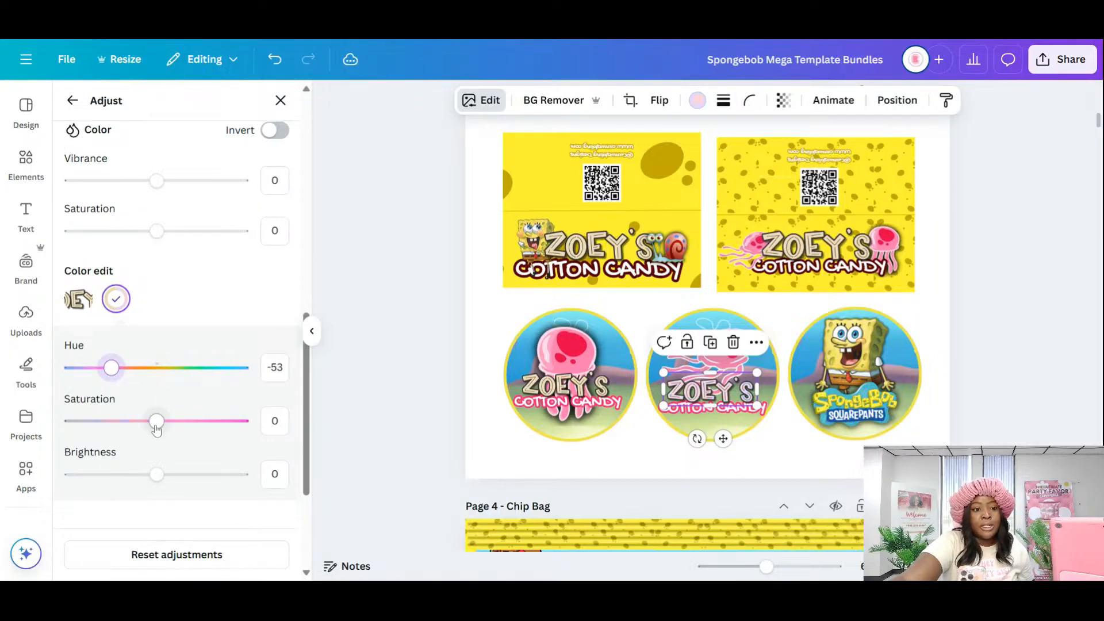
- Set the colour edit saturation to 70 and brightness to -28 for the middle circle's name graphic
left_click_drag(156, 420, 219, 428)
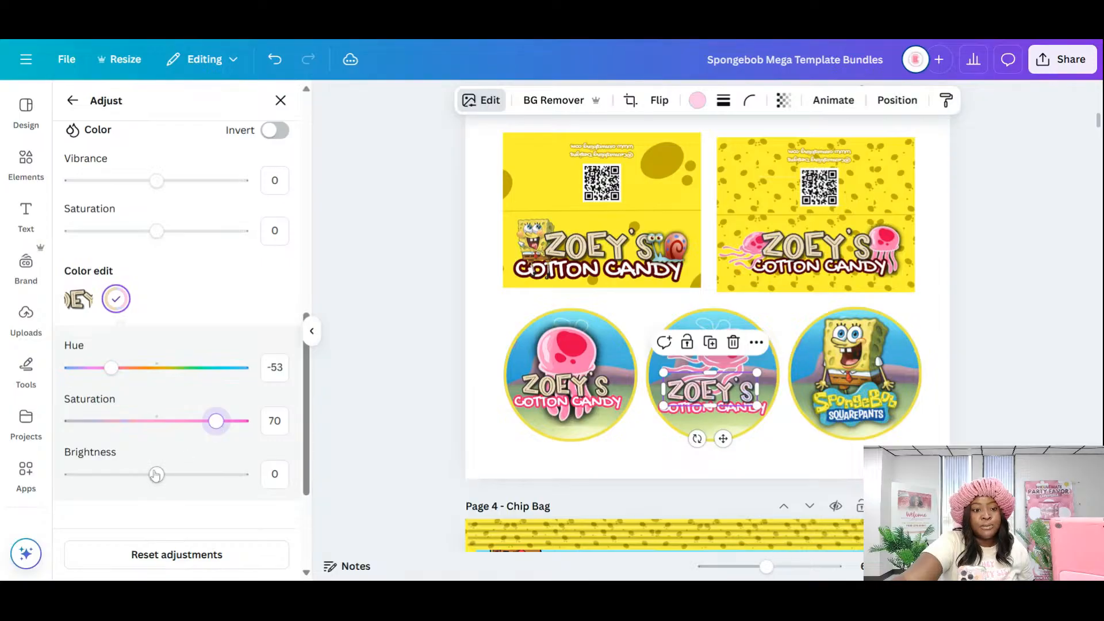
mouse_move(157, 476)
left_mouse_down()
mouse_move(199, 479)
mouse_move(137, 486)
left_mouse_up()
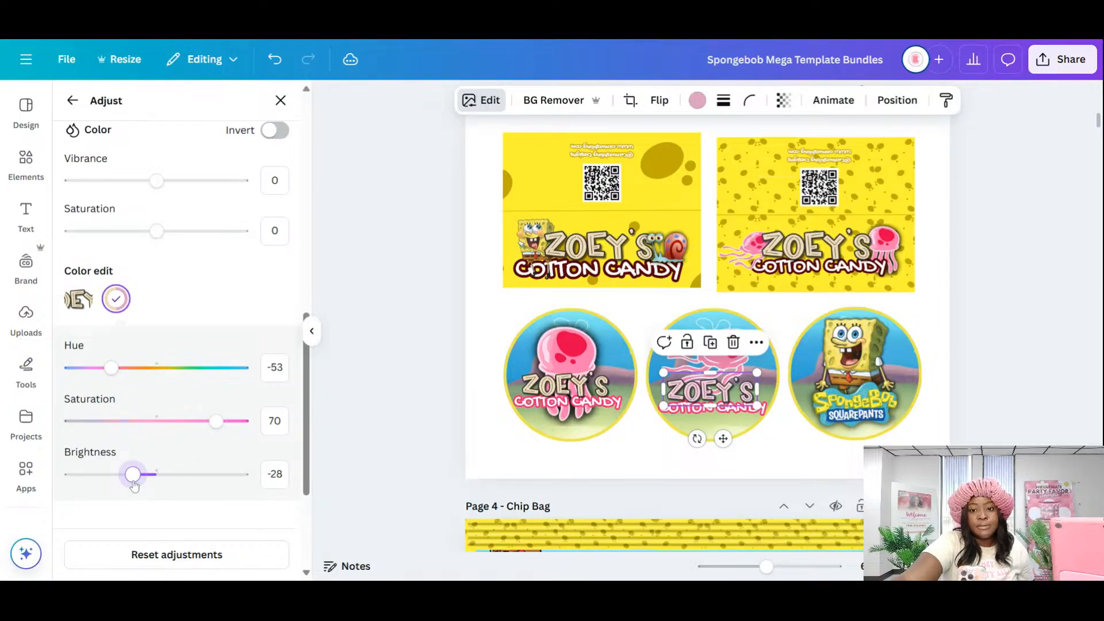
left_click(774, 464)
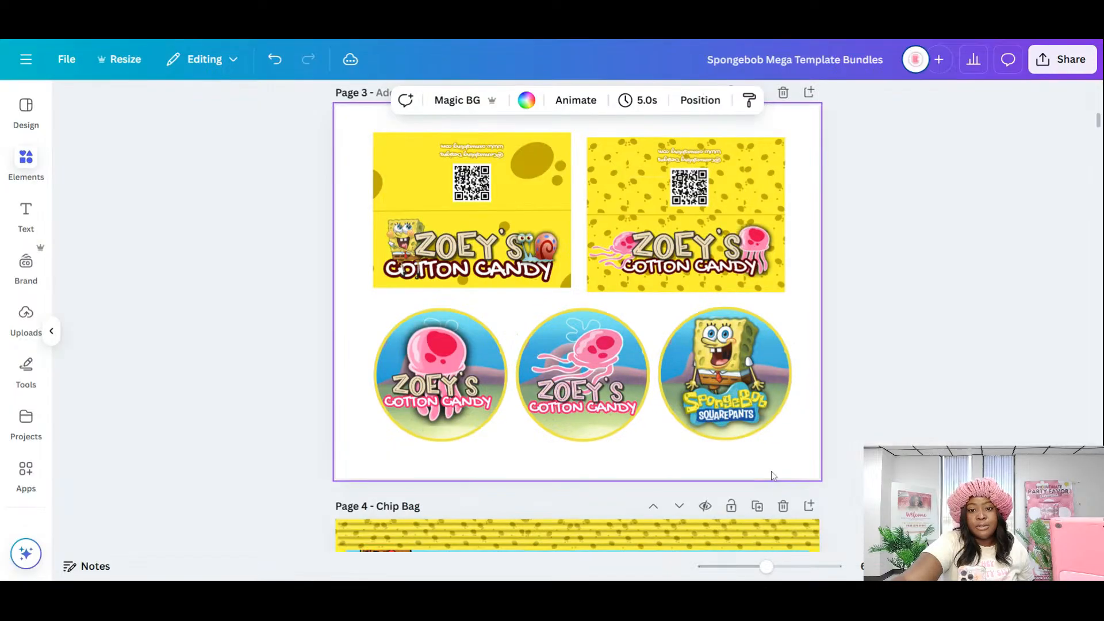
left_click_drag(649, 453, 737, 391)
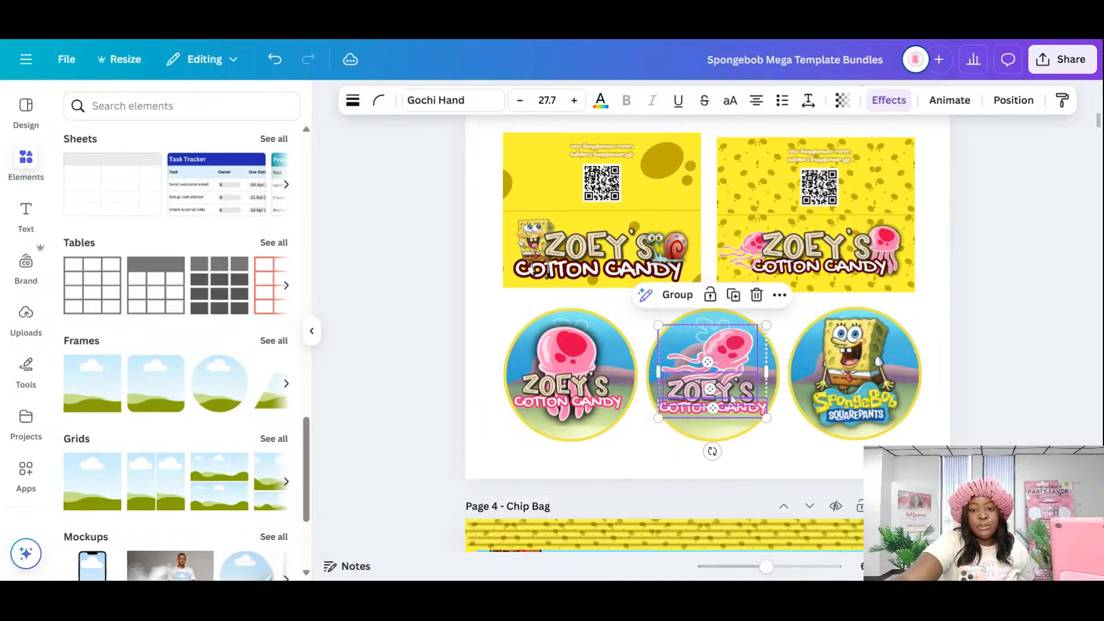
left_click(469, 434)
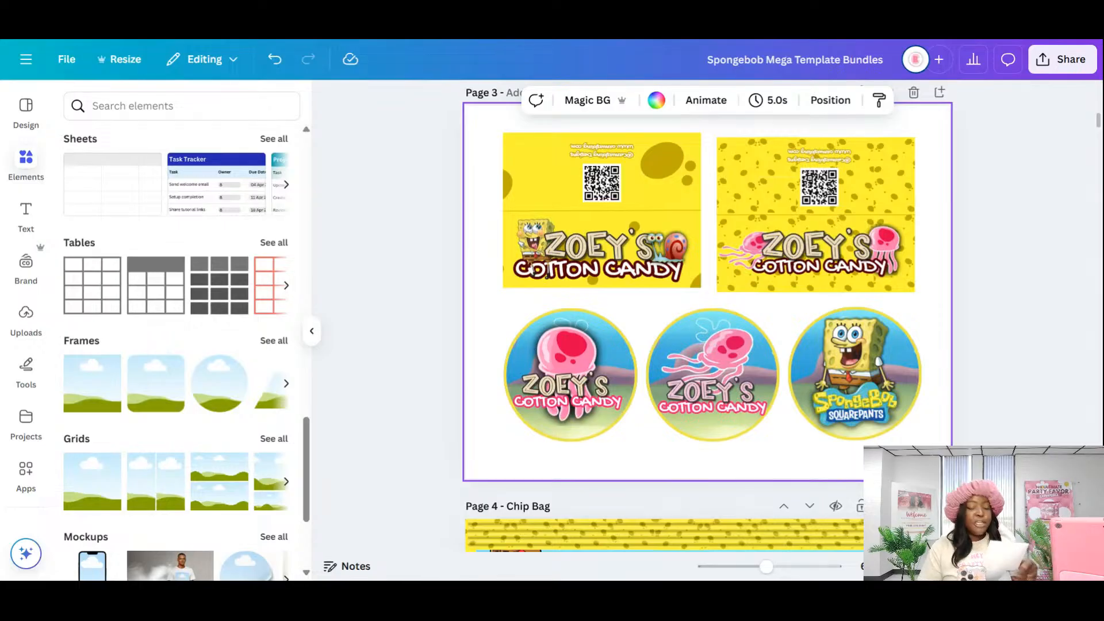
- Duplicate the Drink Labels page
scroll(881, 282, "down", 8)
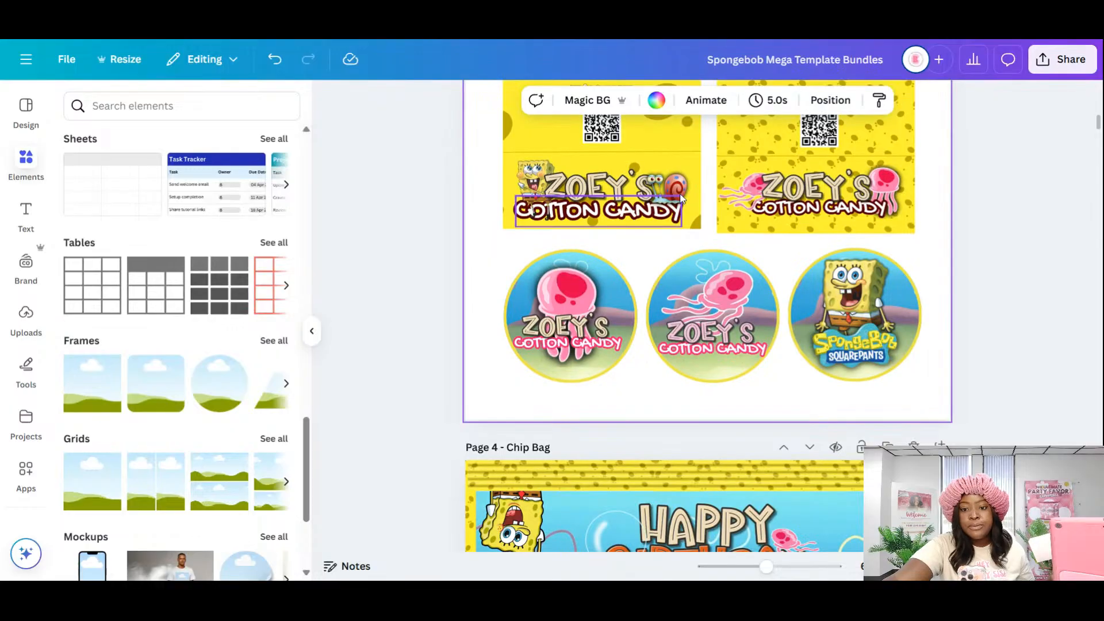
scroll(881, 282, "down", 8)
scroll(879, 285, "up", 3)
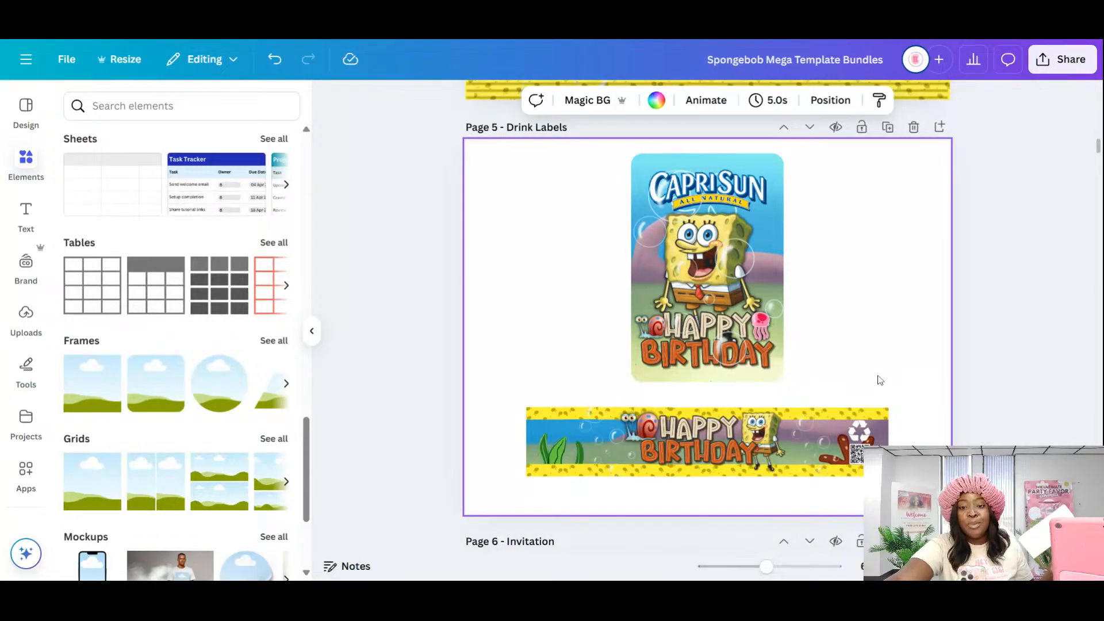
left_click(889, 126)
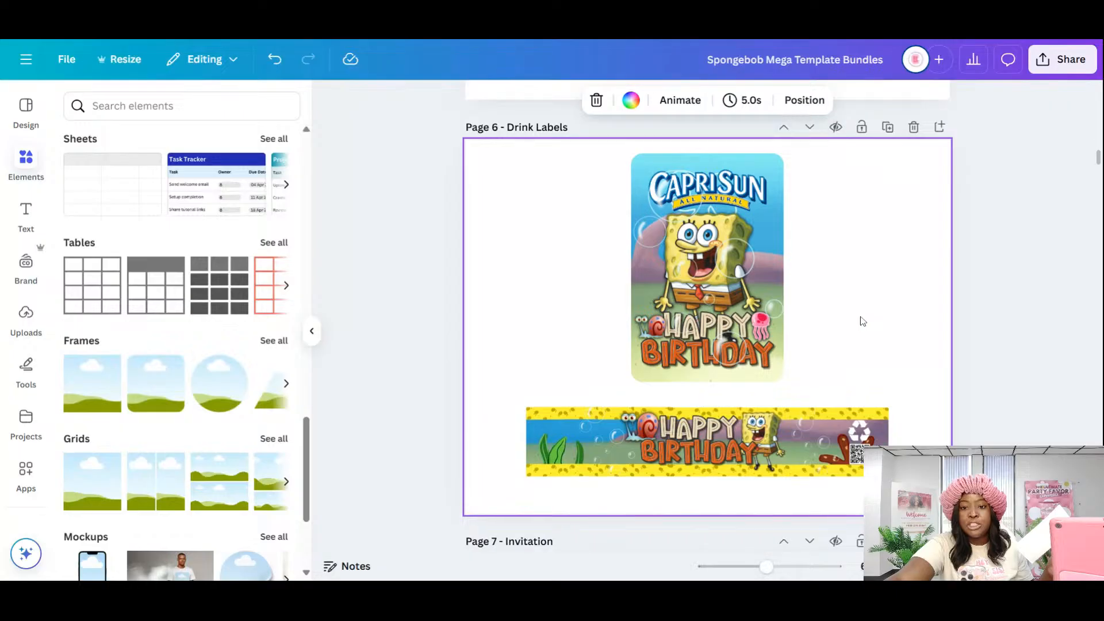
- On page 5's Capri Sun label, raise the "HAPPY BIRTHDAY" title over SpongeBob's body and move the bubbles overlay off the label
scroll(938, 240, "up", 8)
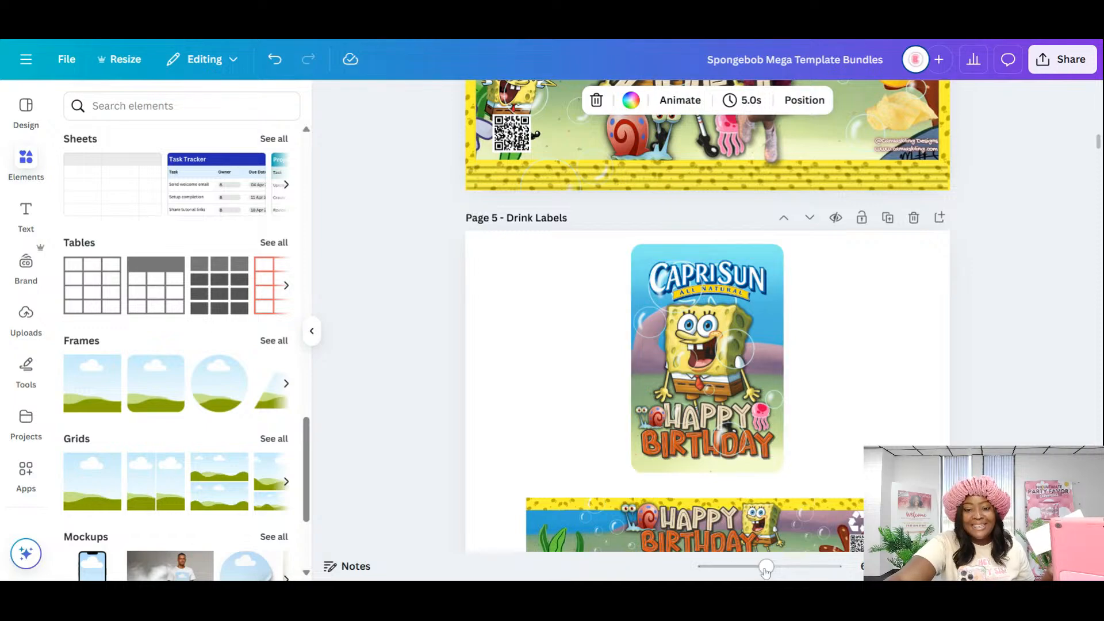
left_click_drag(766, 566, 786, 567)
scroll(823, 301, "down", 3)
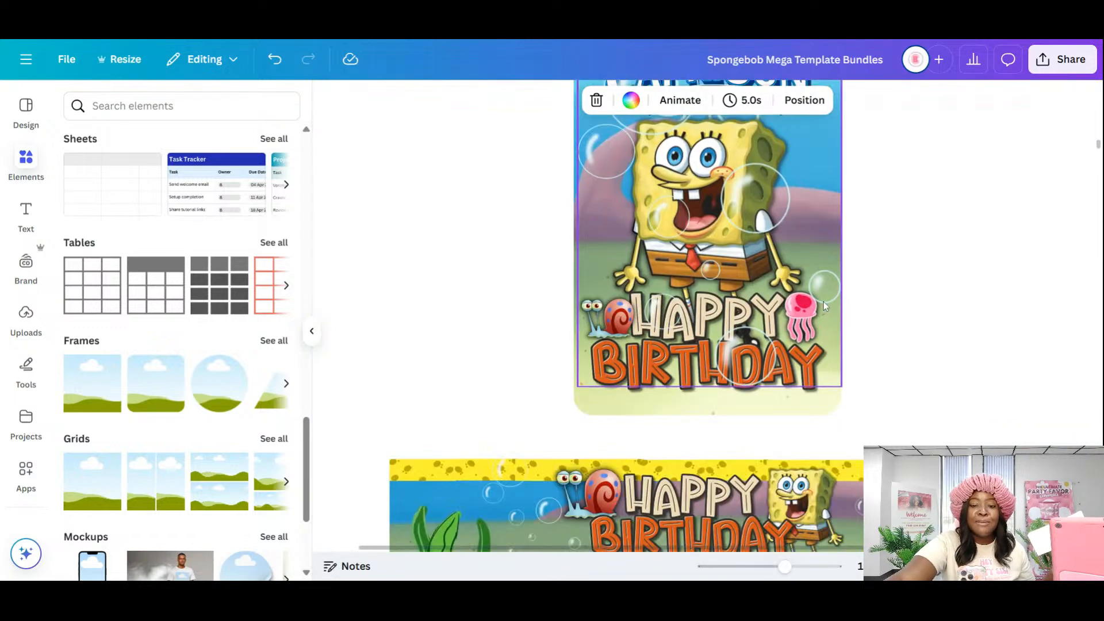
left_click(635, 390)
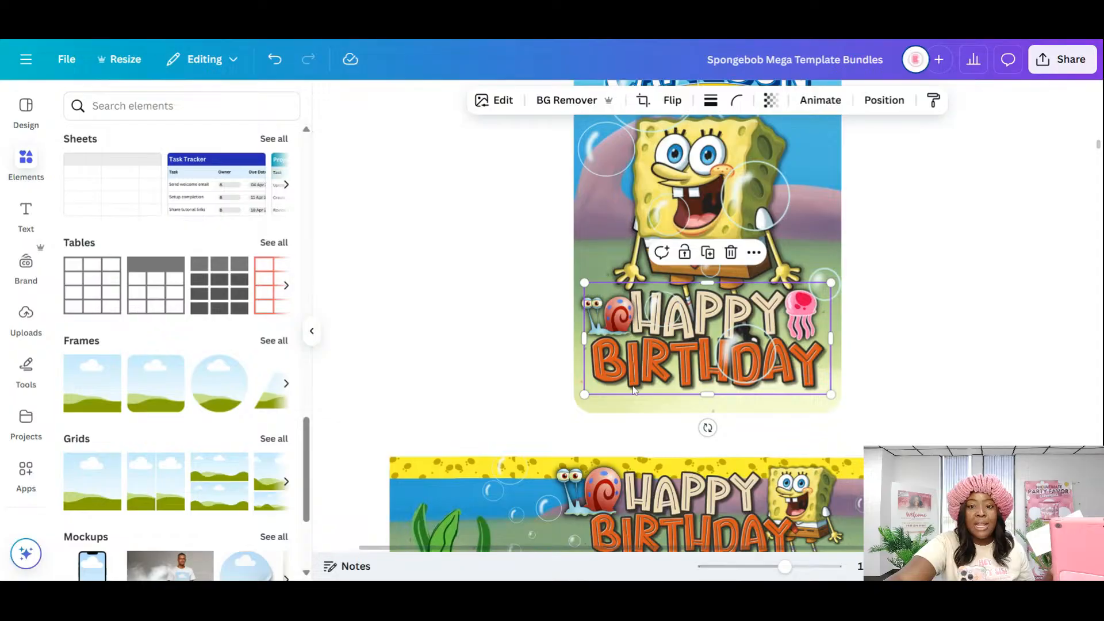
left_click_drag(633, 390, 632, 331)
left_click(589, 345)
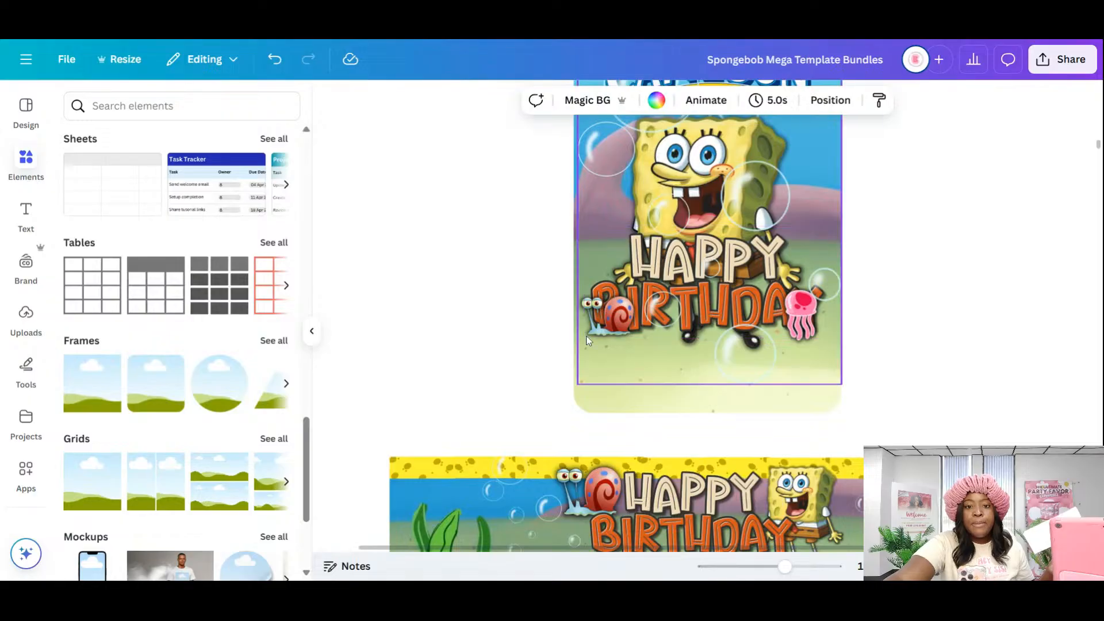
left_click(657, 355)
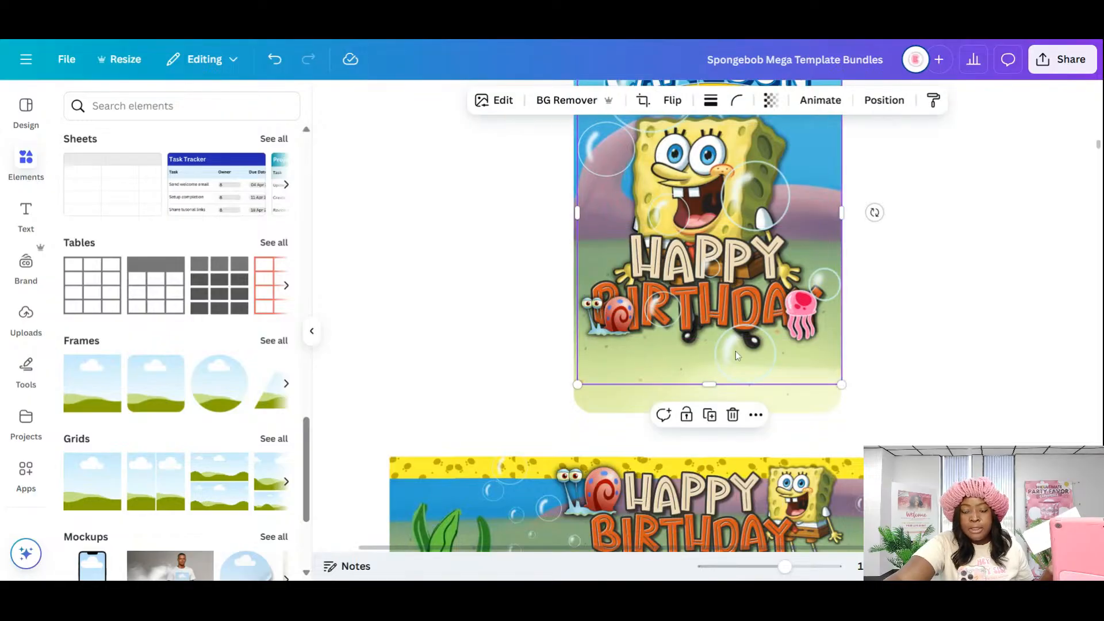
left_click_drag(736, 350, 1006, 382)
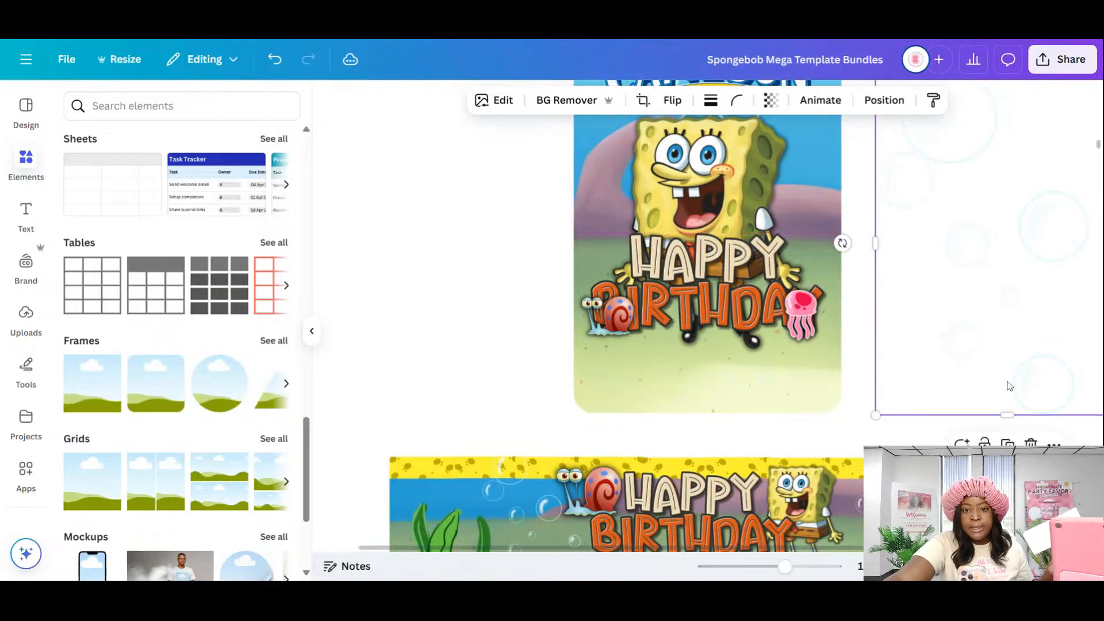
- Move the snail and the jellyfish on the Capri Sun label down to sit just below the "BIRTHDAY" text
left_click(604, 321)
left_click_drag(604, 321, 602, 347)
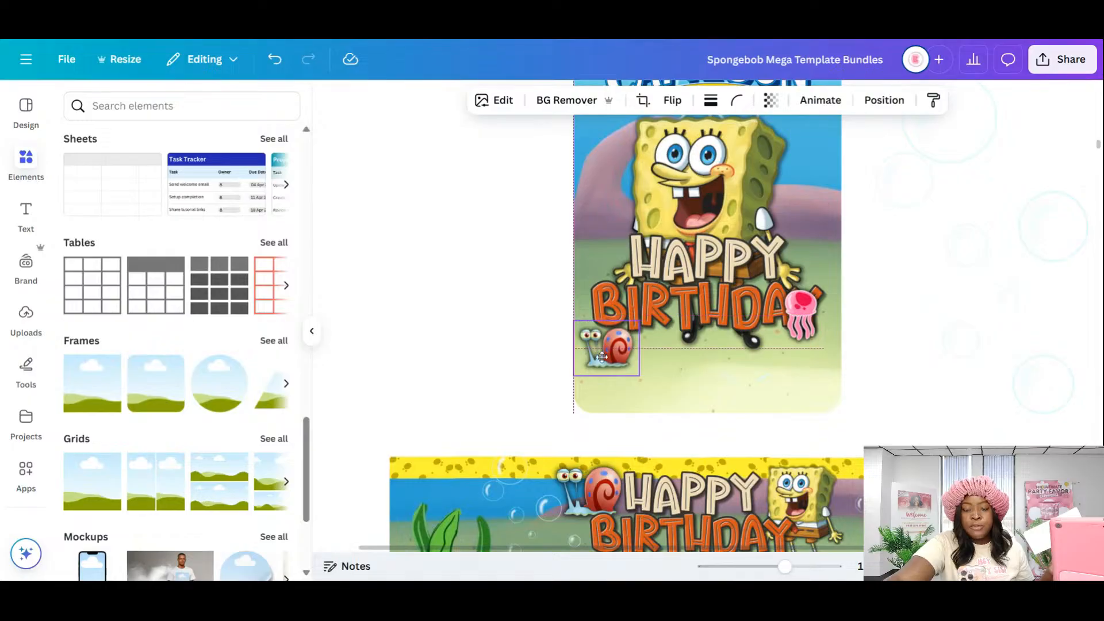
left_click(801, 315)
left_click_drag(801, 315, 799, 354)
- Duplicate the child's name graphic from the chip bag page, bring the copy to the Capri Sun label, and shrink it
scroll(768, 305, "down", 10)
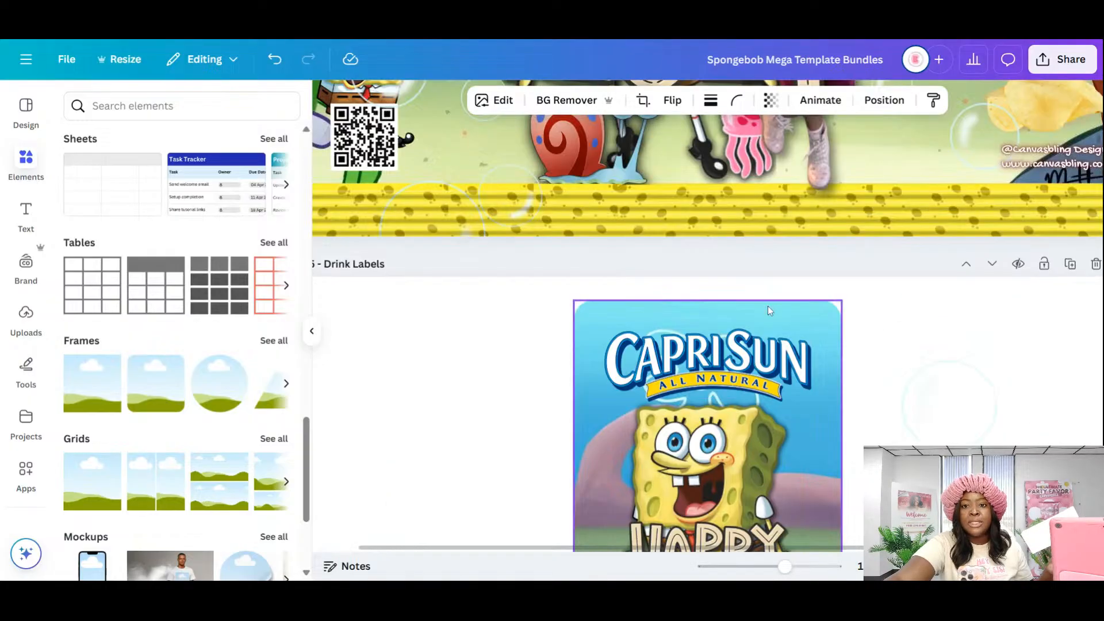
scroll(768, 306, "up", 10)
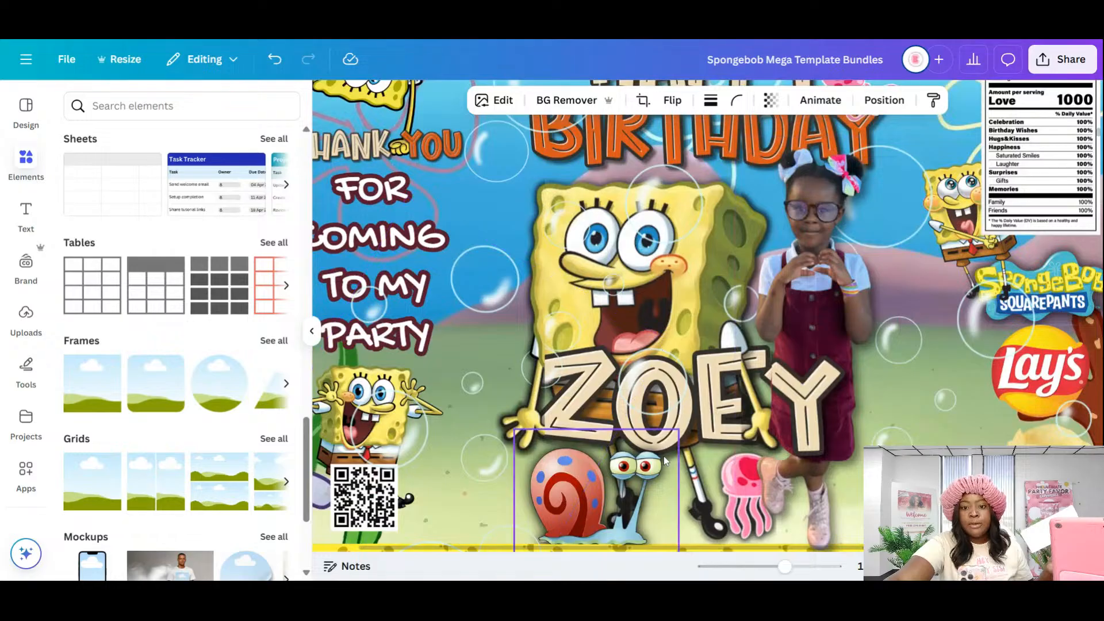
left_click(719, 441)
left_click_drag(689, 472, 702, 484)
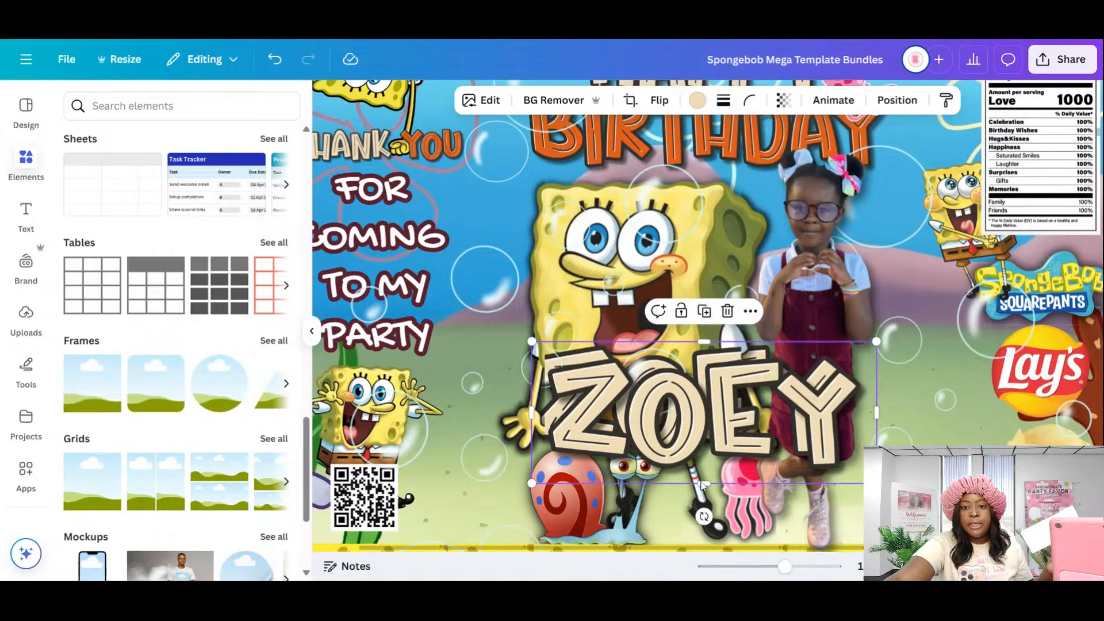
scroll(713, 374, "down", 10)
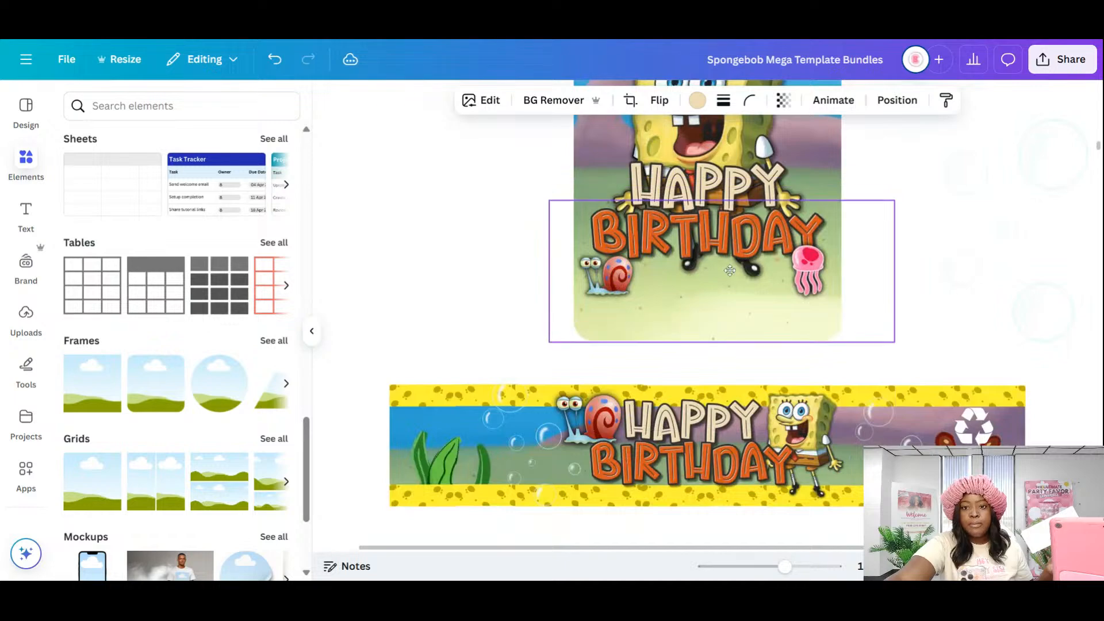
left_click_drag(730, 270, 717, 292)
left_click_drag(889, 224, 683, 304)
left_click(784, 289)
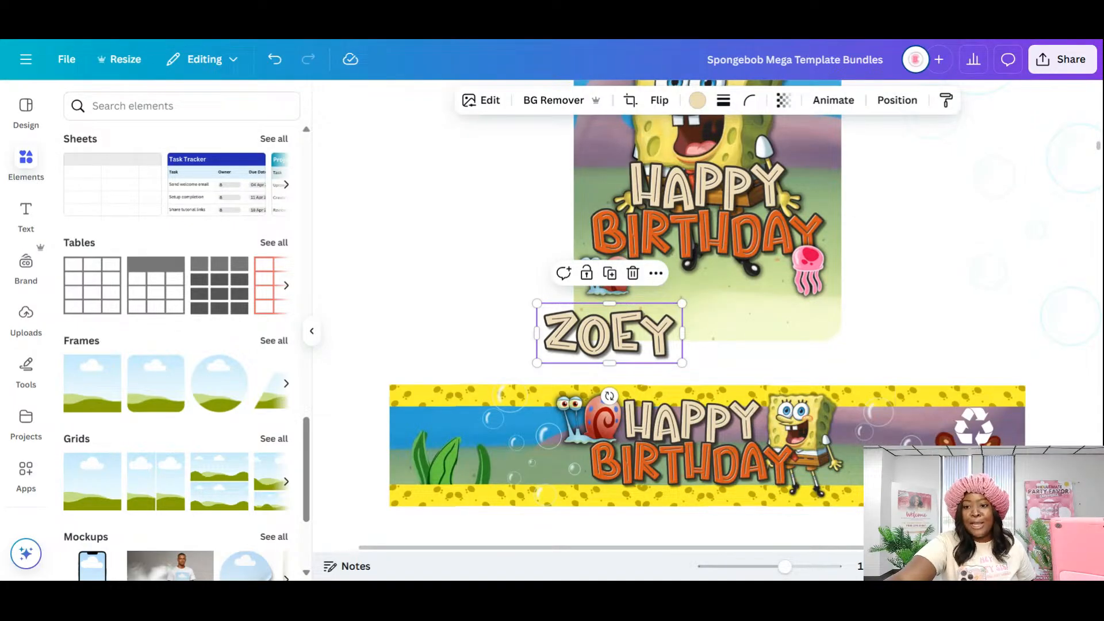
- Place the name graphic under "BIRTHDAY" on the Capri Sun label and size it to fit between the snail and the jellyfish
left_click_drag(633, 338, 803, 326)
left_click_drag(736, 286, 720, 277)
left_click(605, 294)
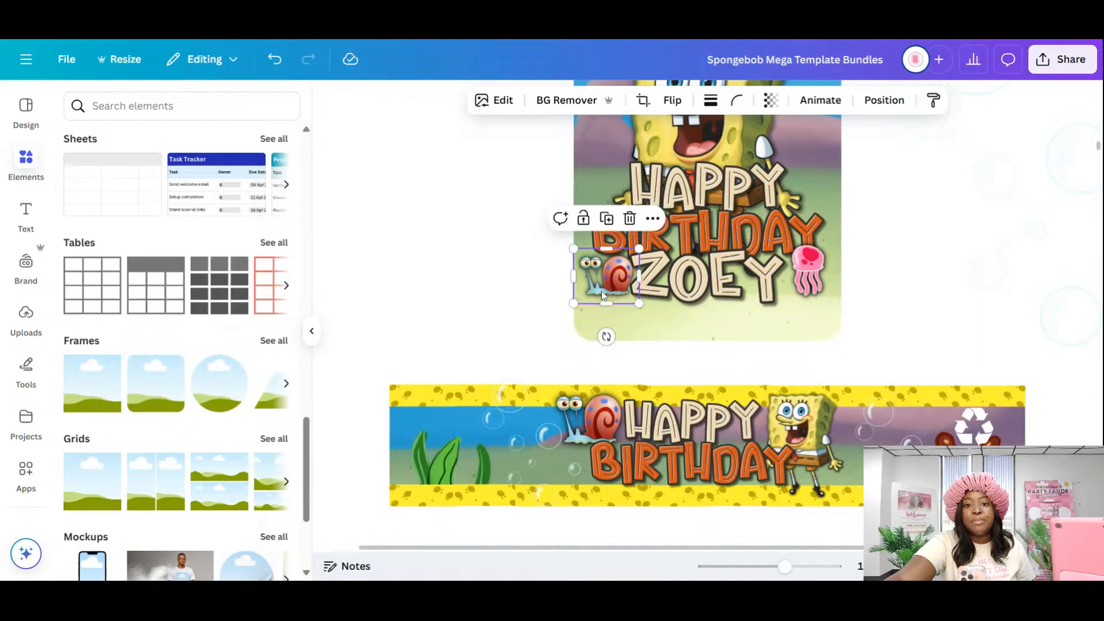
- On the Capri Sun label, tuck the jellyfish in against the name graphic and enlarge SpongeBob to fill more of the space under the logo
left_click(816, 289)
left_click_drag(816, 288, 809, 294)
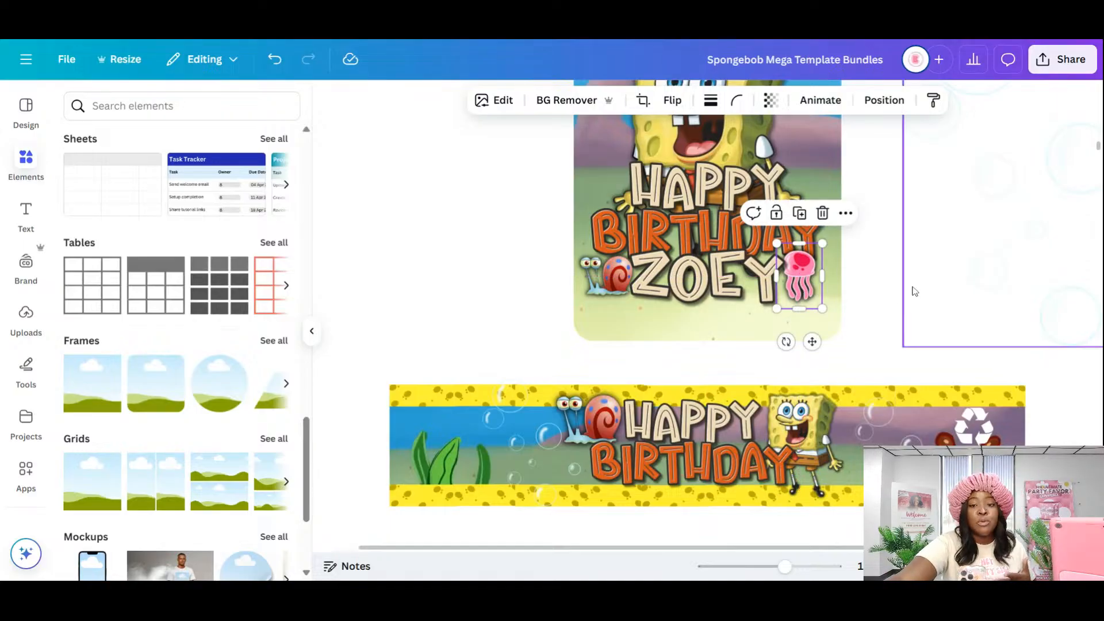
scroll(914, 294, "up", 3)
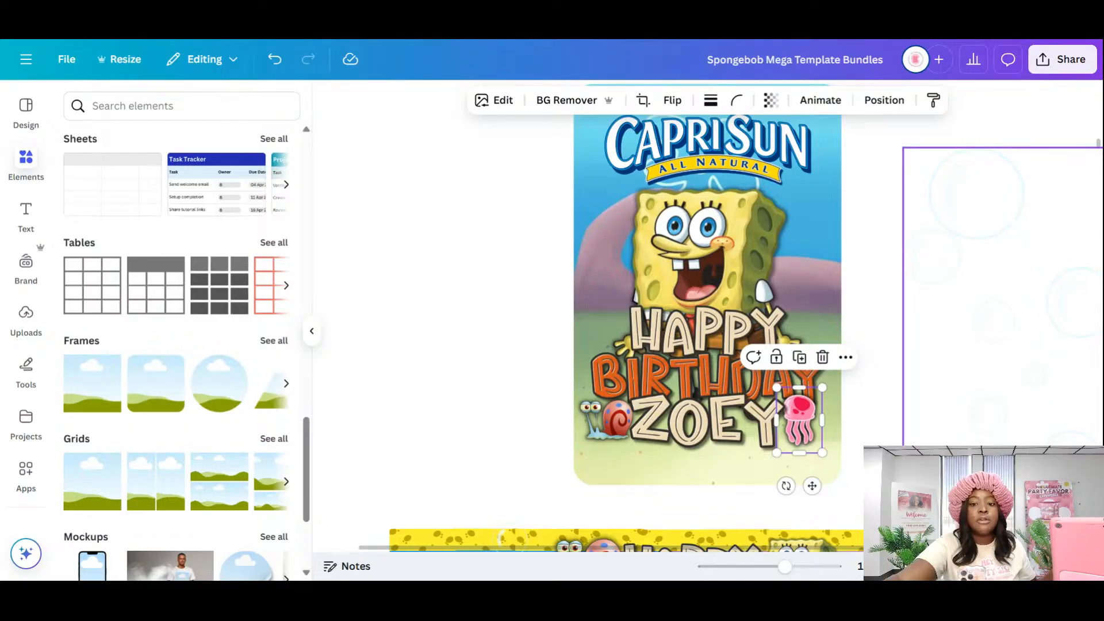
left_click(689, 214)
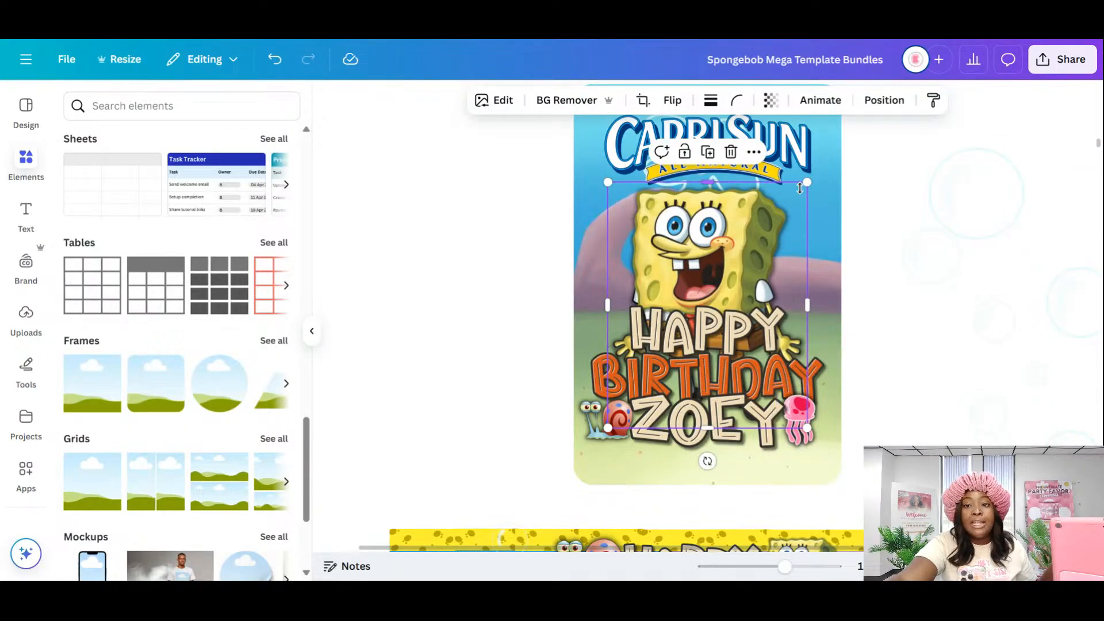
left_click_drag(812, 173, 833, 144)
left_click_drag(739, 221, 723, 241)
- Lower the name graphic and the "HAPPY BIRTHDAY" title on the Capri Sun label so they sit over SpongeBob's legs
left_click(716, 421)
left_click_drag(733, 428, 732, 445)
left_click(792, 361)
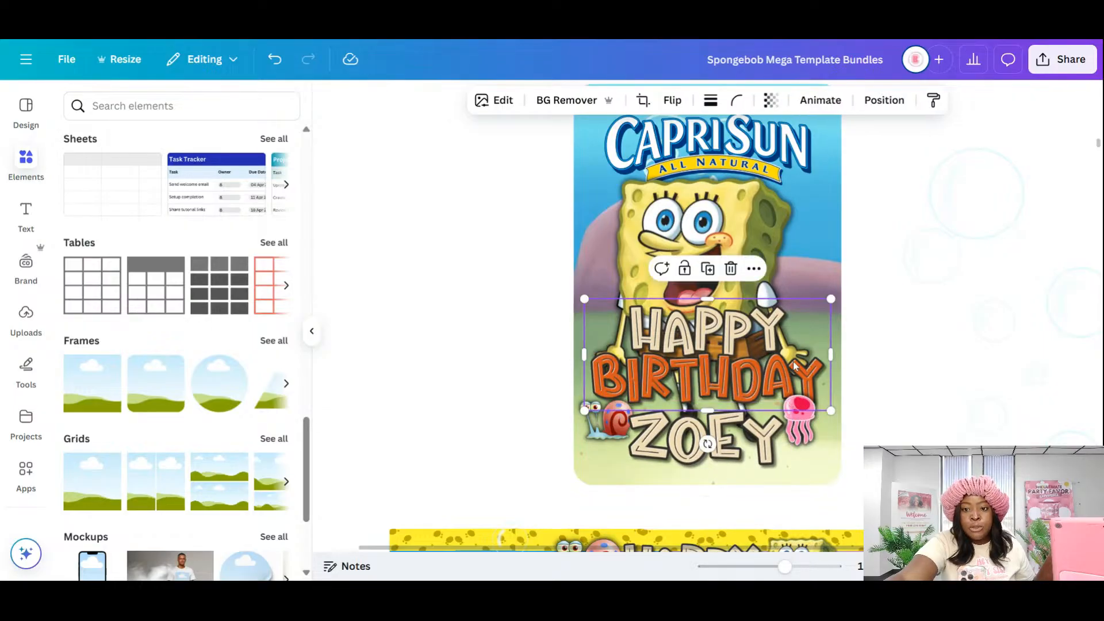
left_click_drag(792, 361, 749, 379)
- Lower the snail and enlarge it slightly, and nudge the jellyfish so both flank the name graphic on the Capri Sun label
mouse_move(610, 431)
left_mouse_down()
mouse_move(621, 462)
mouse_move(620, 445)
left_mouse_up()
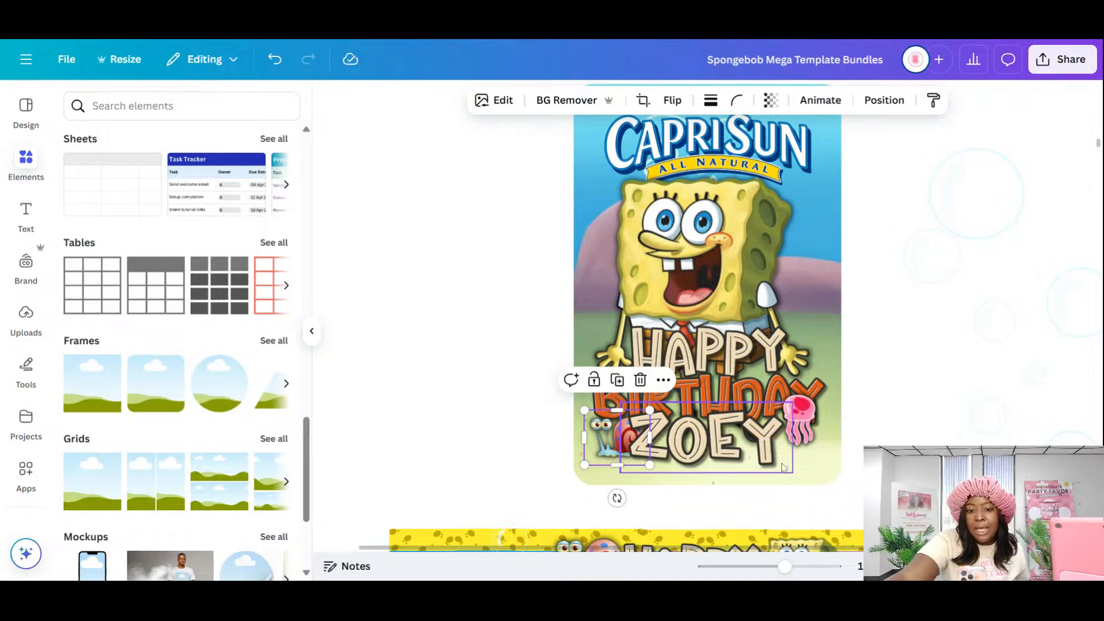
left_click_drag(651, 409, 659, 402)
left_click_drag(611, 454, 602, 449)
left_click(807, 430)
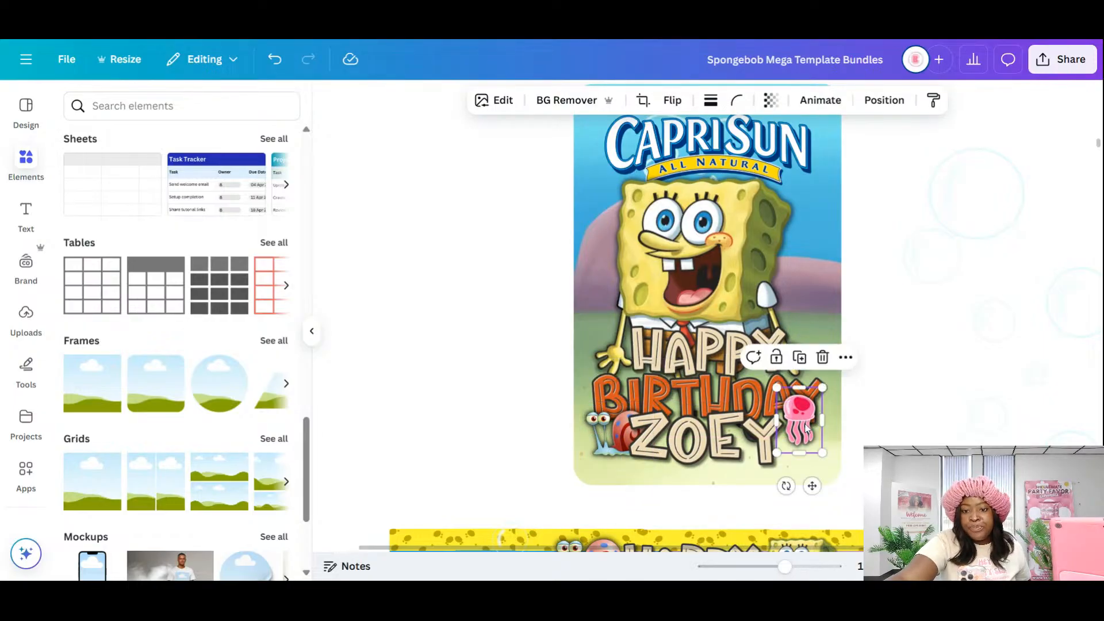
left_click_drag(805, 430, 797, 438)
left_click(923, 427)
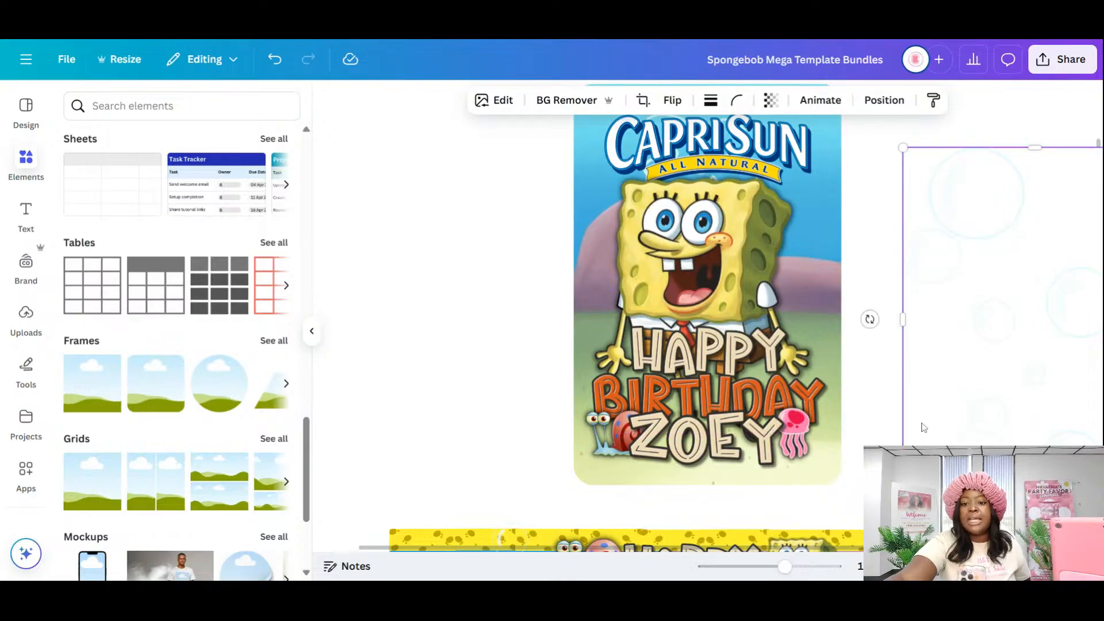
scroll(919, 431, "up", 1)
scroll(907, 413, "down", 1)
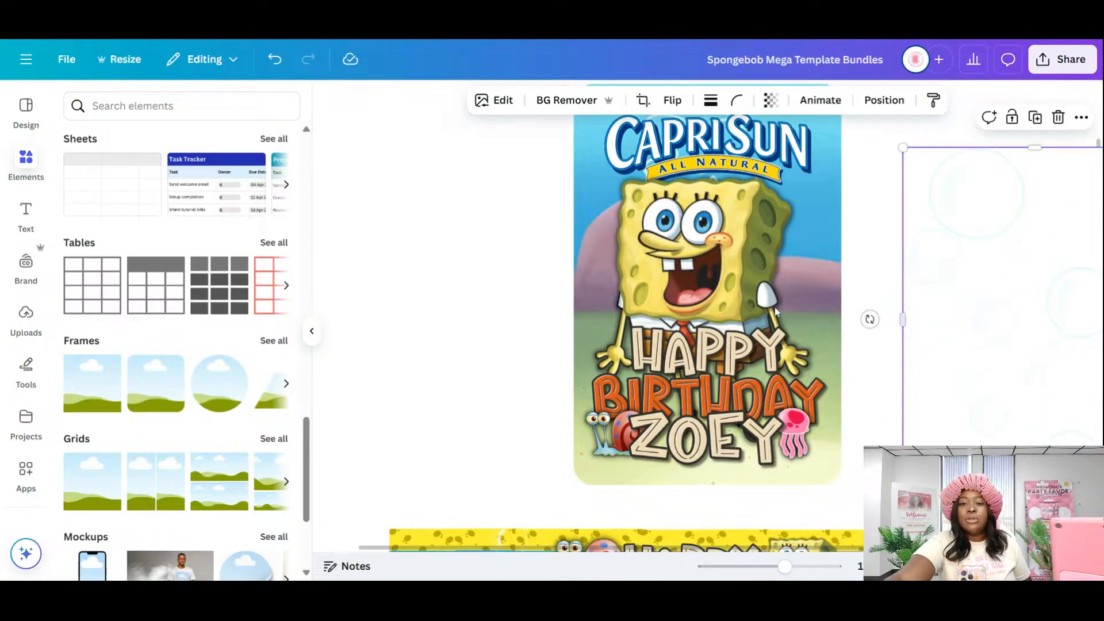
- Duplicate SpongeBob on the Capri Sun label and crop the copy so only one arm and hand overlap the "HAPPY BIRTHDAY" title
left_click(717, 240)
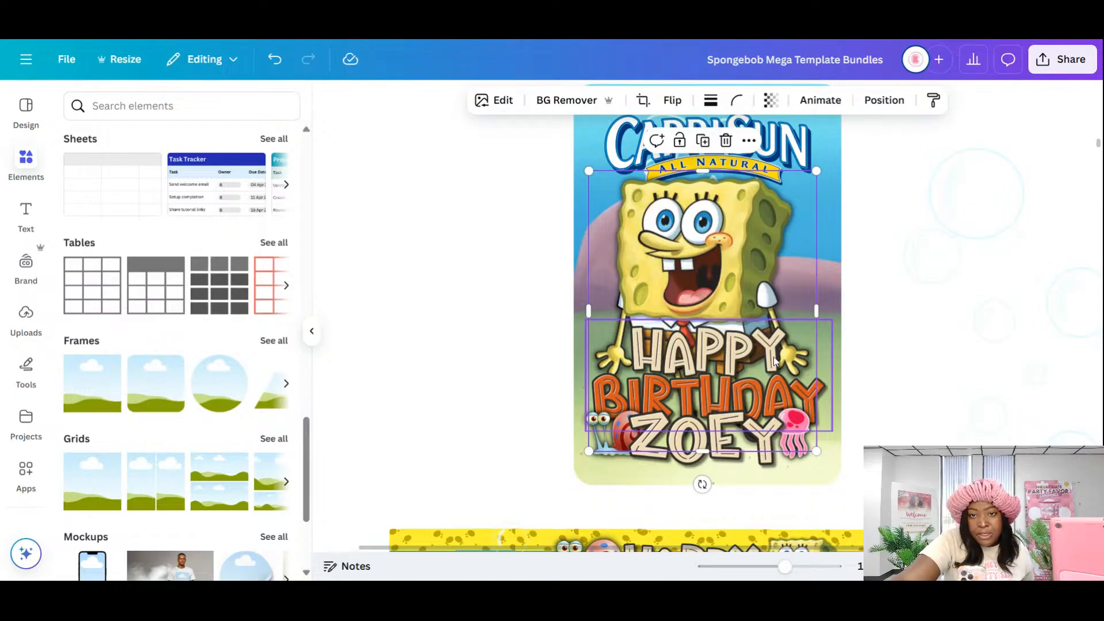
left_click(703, 141)
left_click_drag(691, 234, 679, 220)
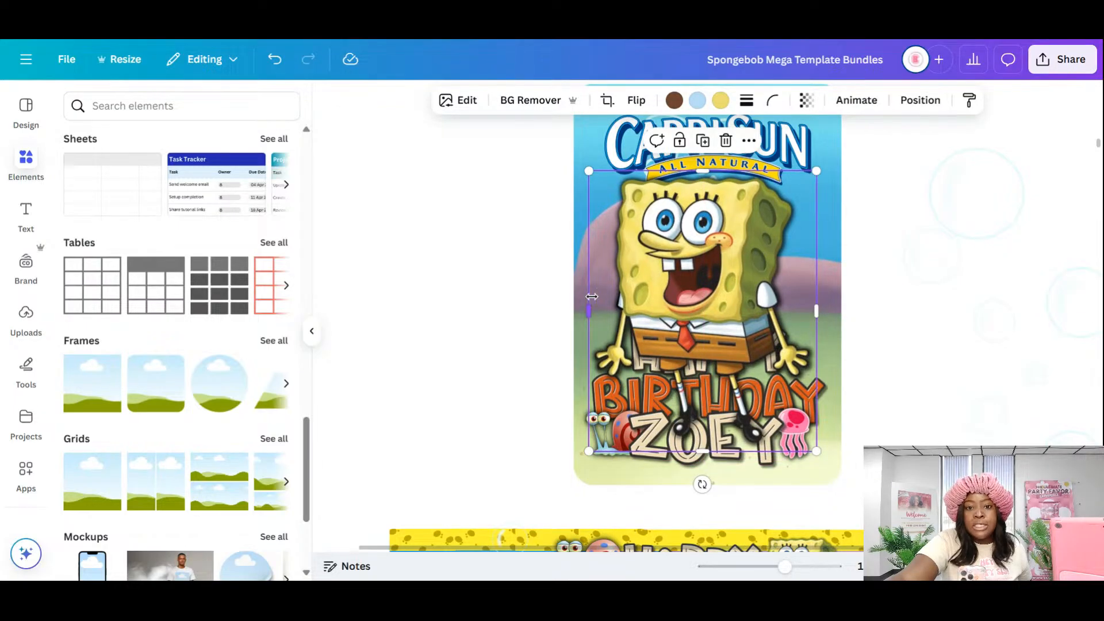
left_click_drag(591, 296, 771, 301)
left_click(927, 348)
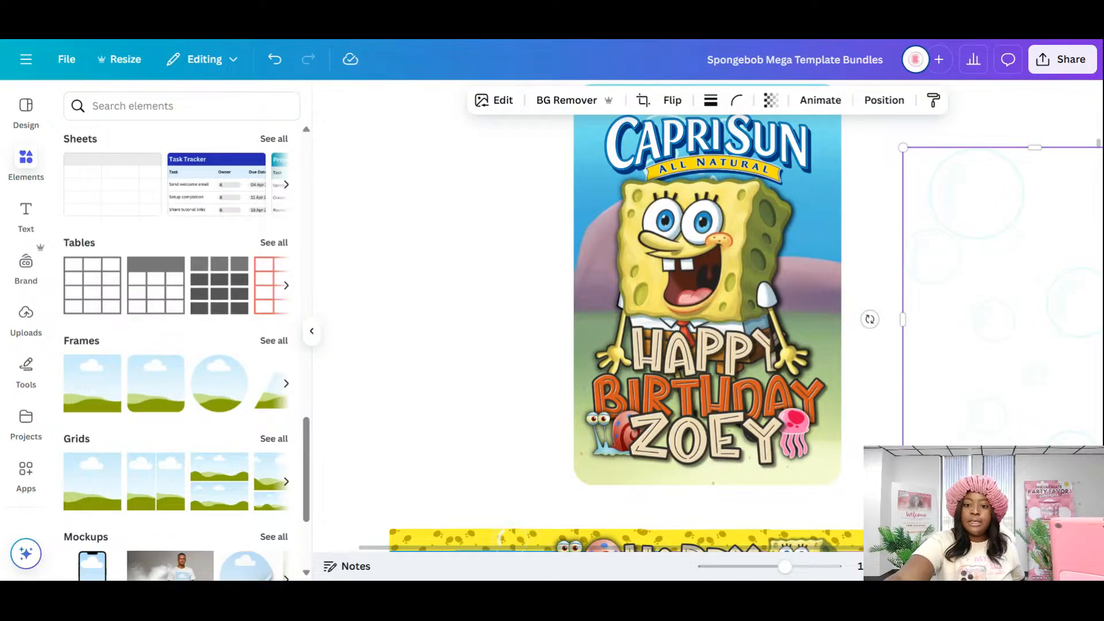
- Shrink the "HAPPY BIRTHDAY" title and the name graphic together slightly and recentre them on the Capri Sun label
mouse_move(785, 566)
left_mouse_down()
mouse_move(754, 567)
mouse_move(775, 567)
left_mouse_up()
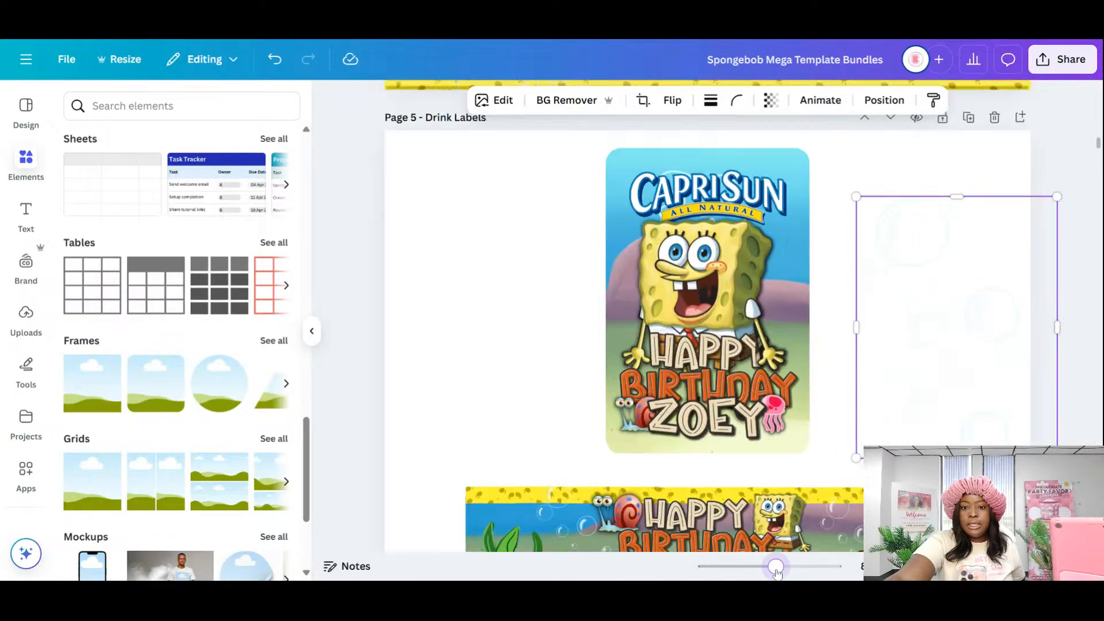
left_click(722, 385)
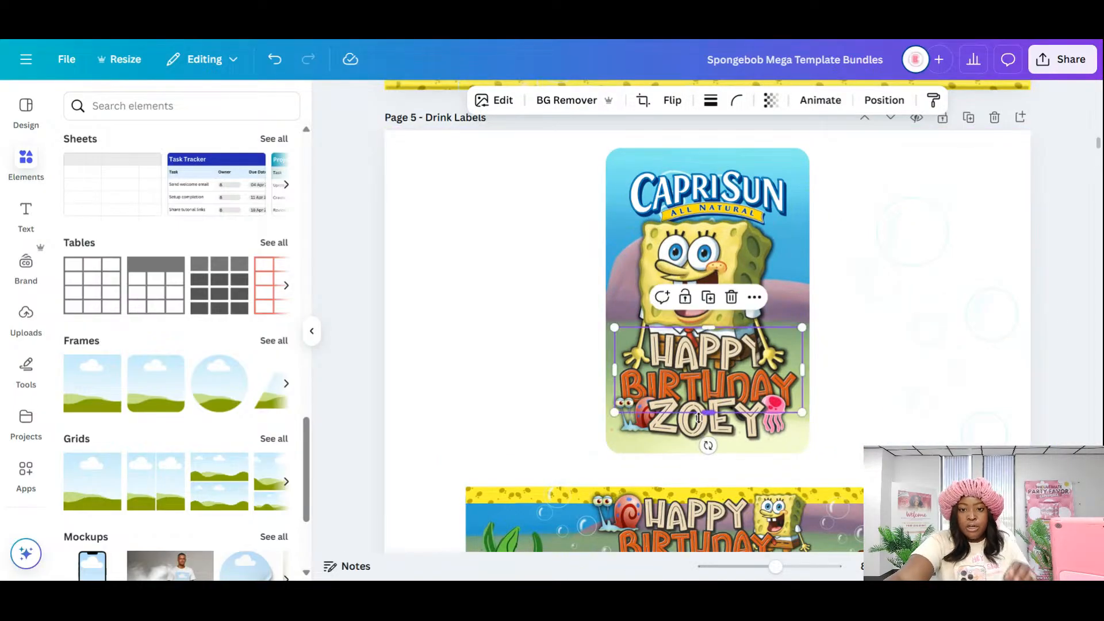
left_click(735, 437, "shift")
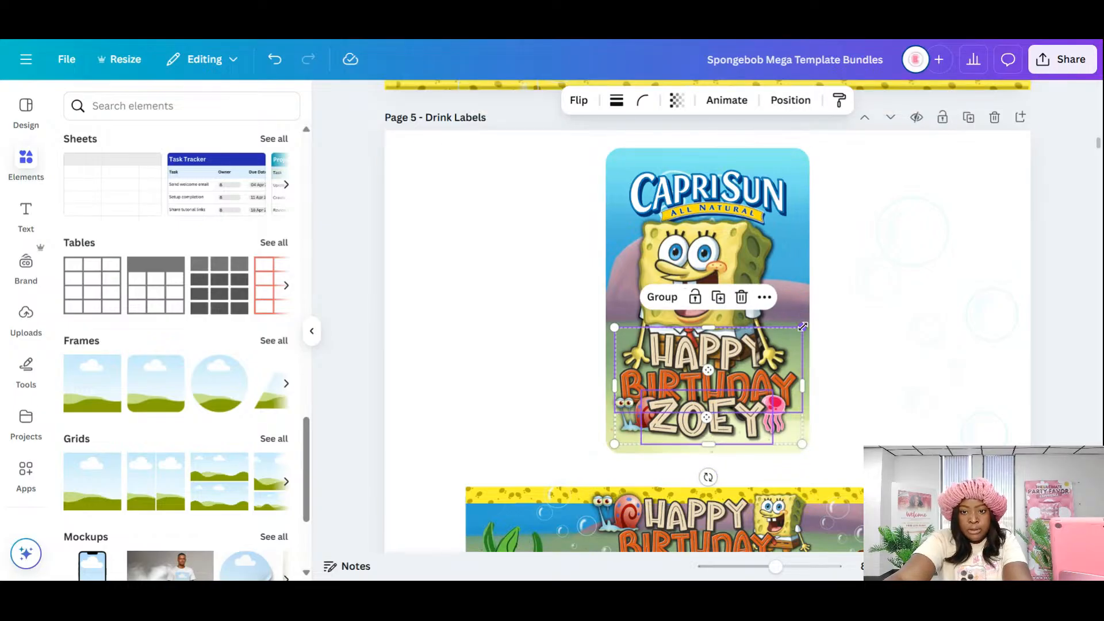
left_click_drag(802, 327, 792, 335)
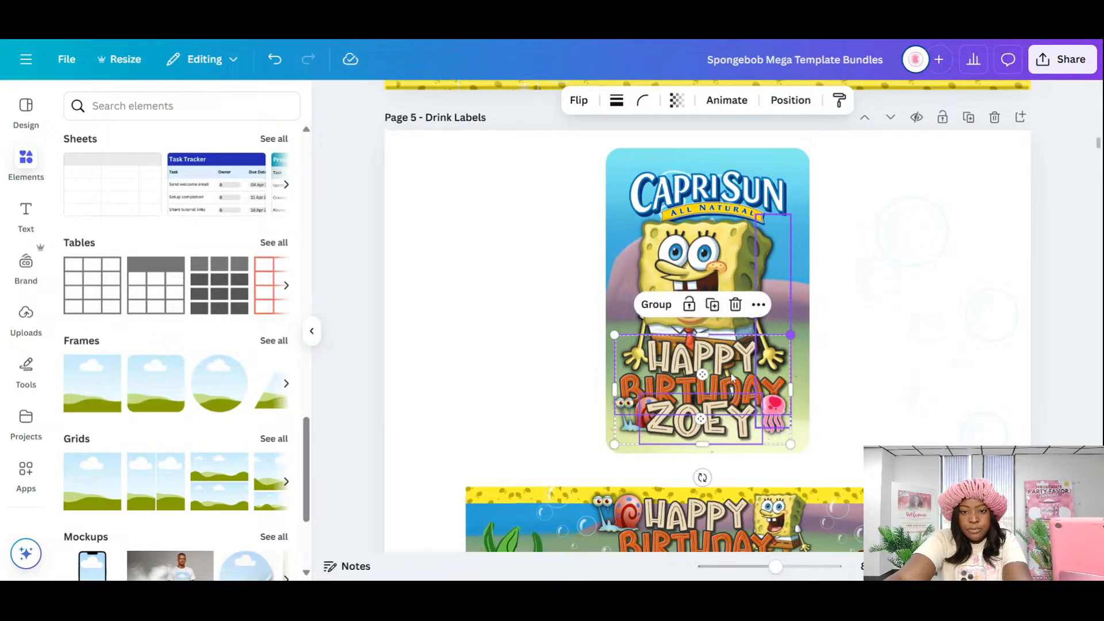
left_click_drag(722, 390, 728, 385)
- Move the bubbles overlay back onto the Capri Sun label, bring it to the front and align it over the artwork
left_click(930, 305)
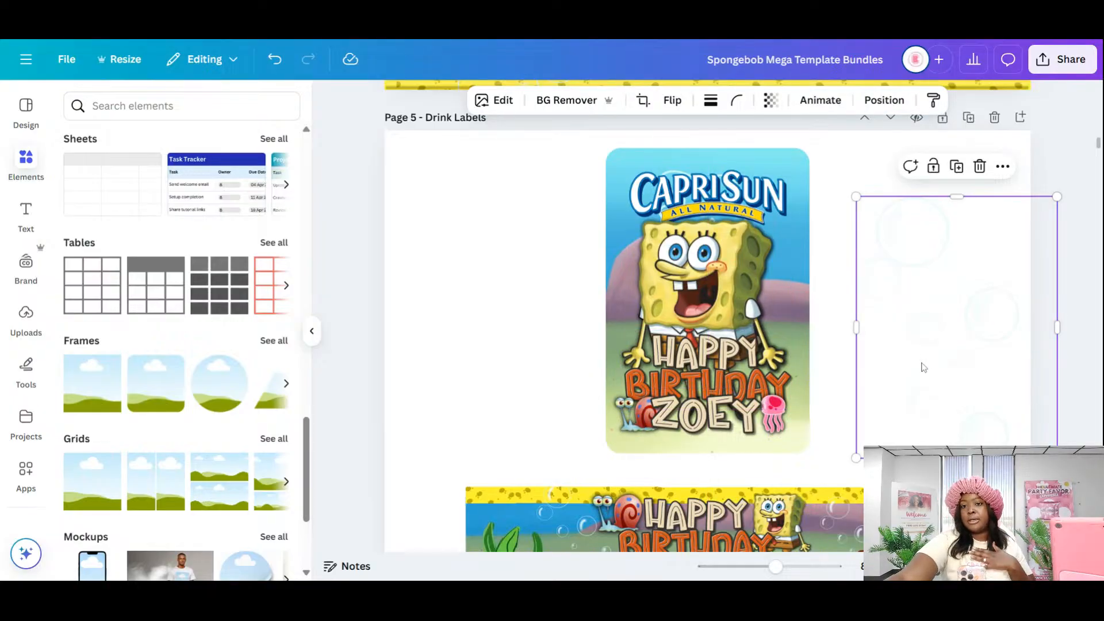
left_click_drag(924, 366, 721, 338)
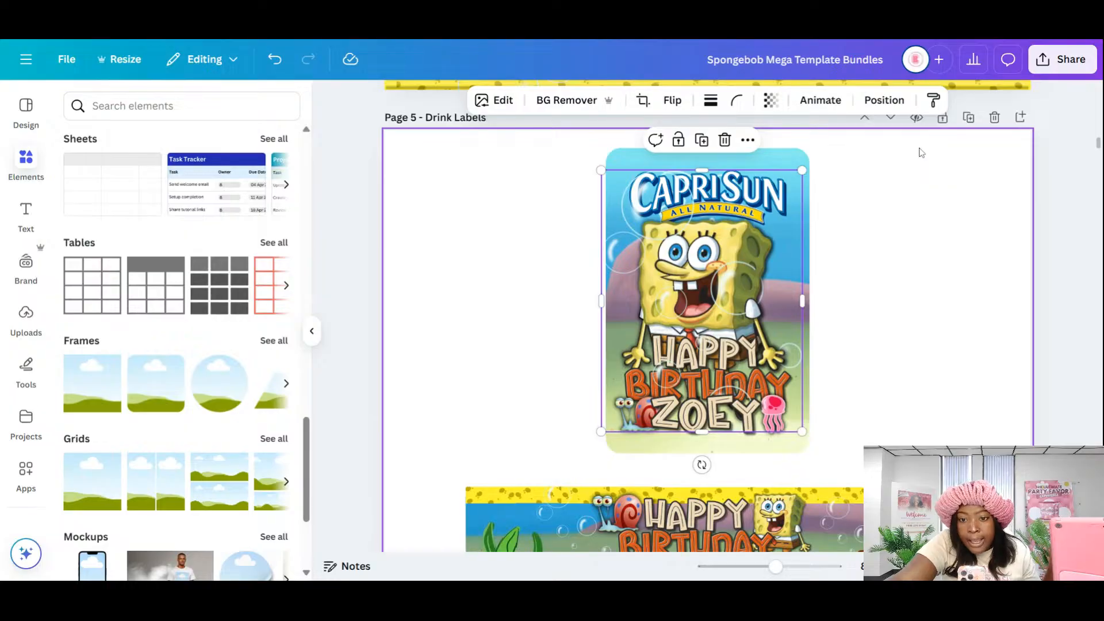
left_click(893, 103)
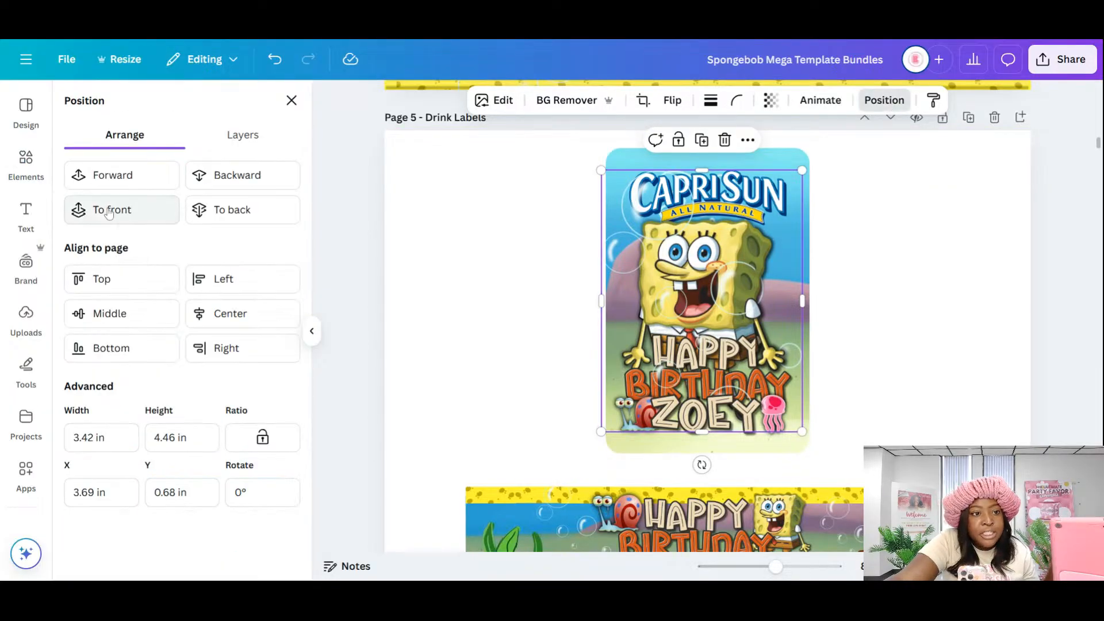
left_click(109, 213)
left_click(958, 397)
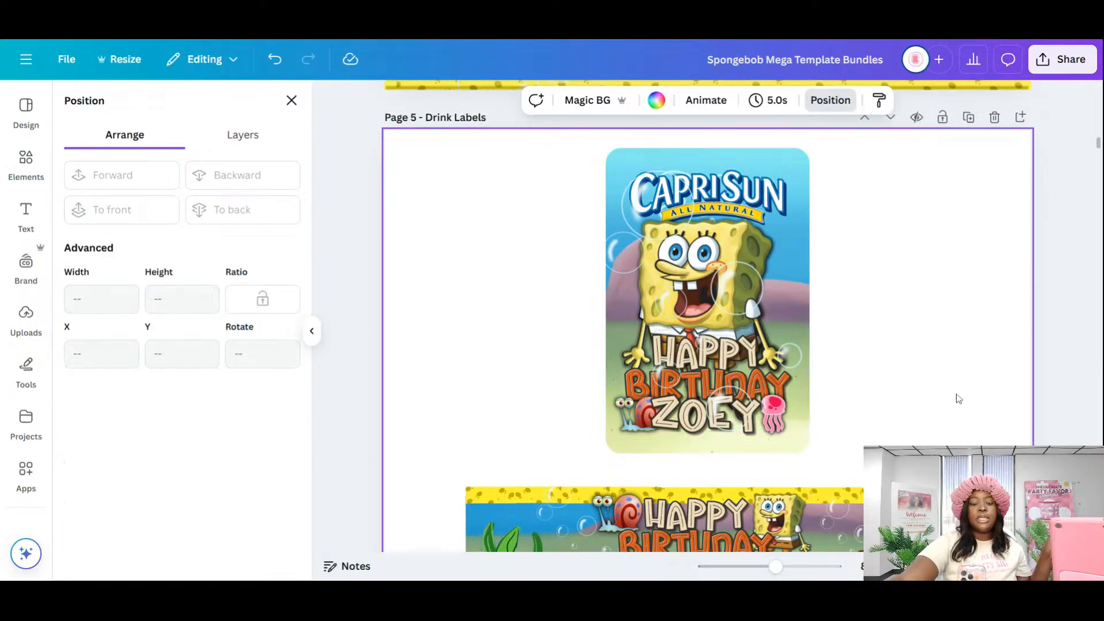
left_click(716, 285)
left_click_drag(722, 286, 727, 280)
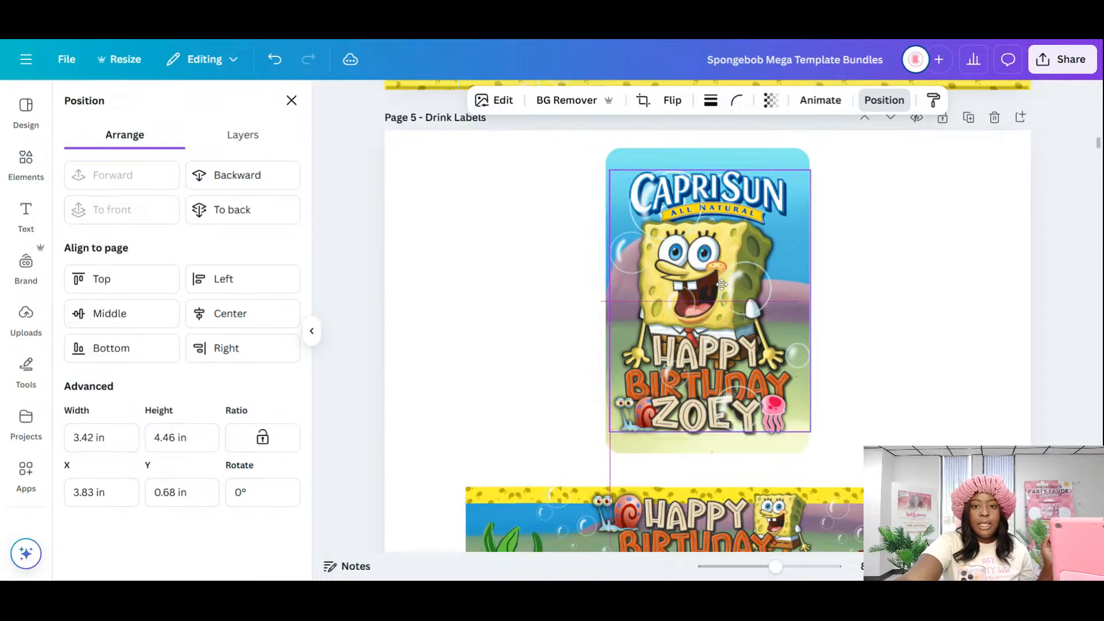
left_click(884, 100)
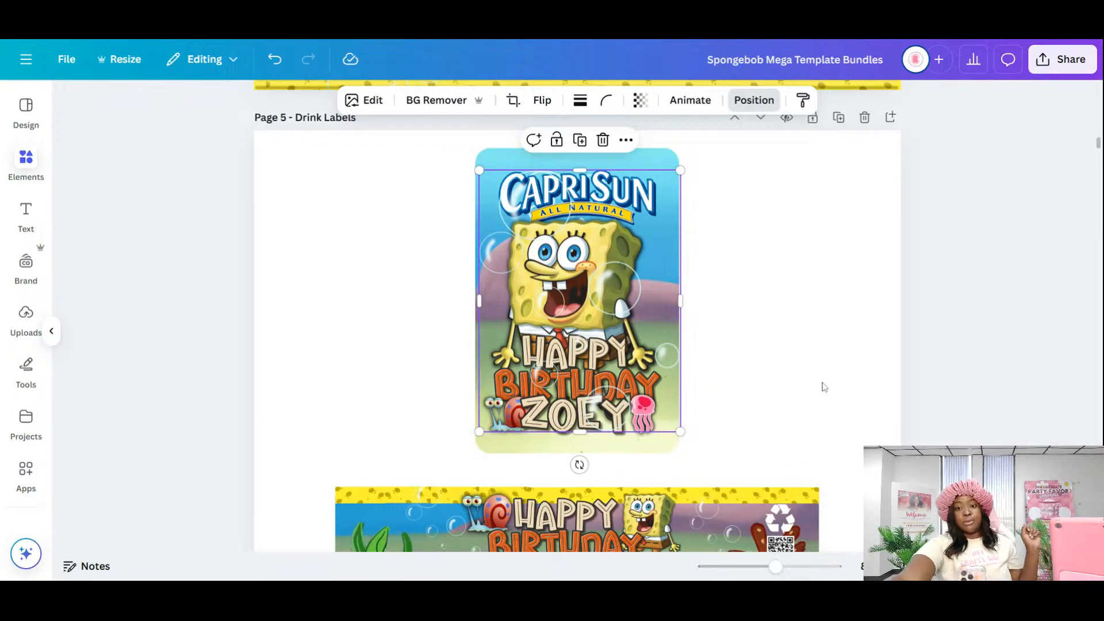
left_click(842, 354)
- Shrink the "HAPPY BIRTHDAY" title on page 5's bottle wrap label and position it between the snail and SpongeBob
scroll(844, 352, "down", 2)
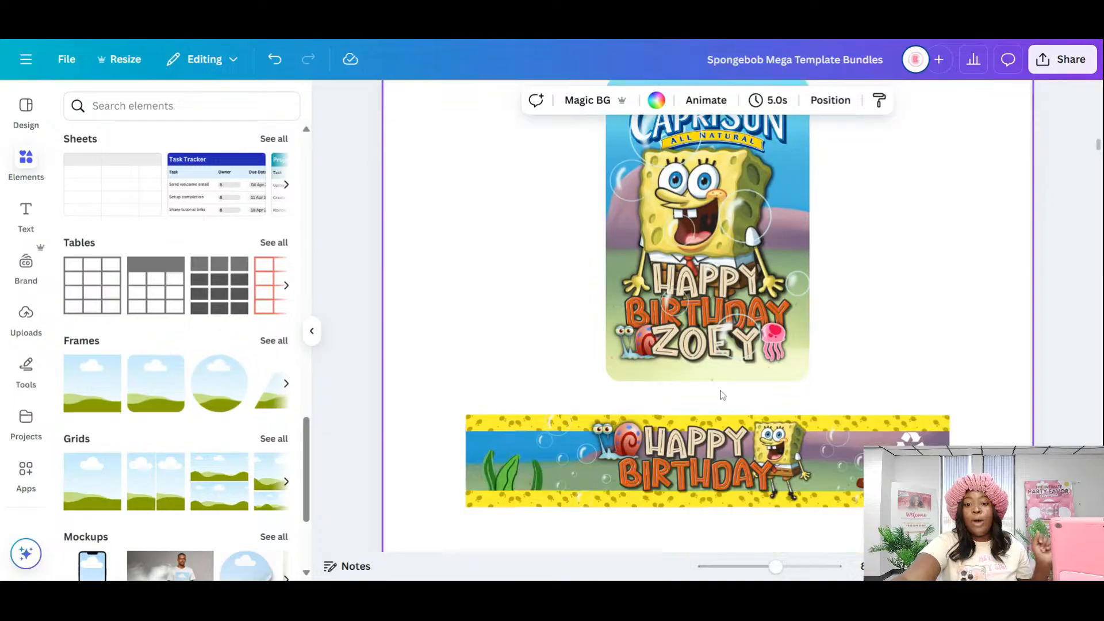
left_click(723, 472)
left_click_drag(777, 495, 718, 448)
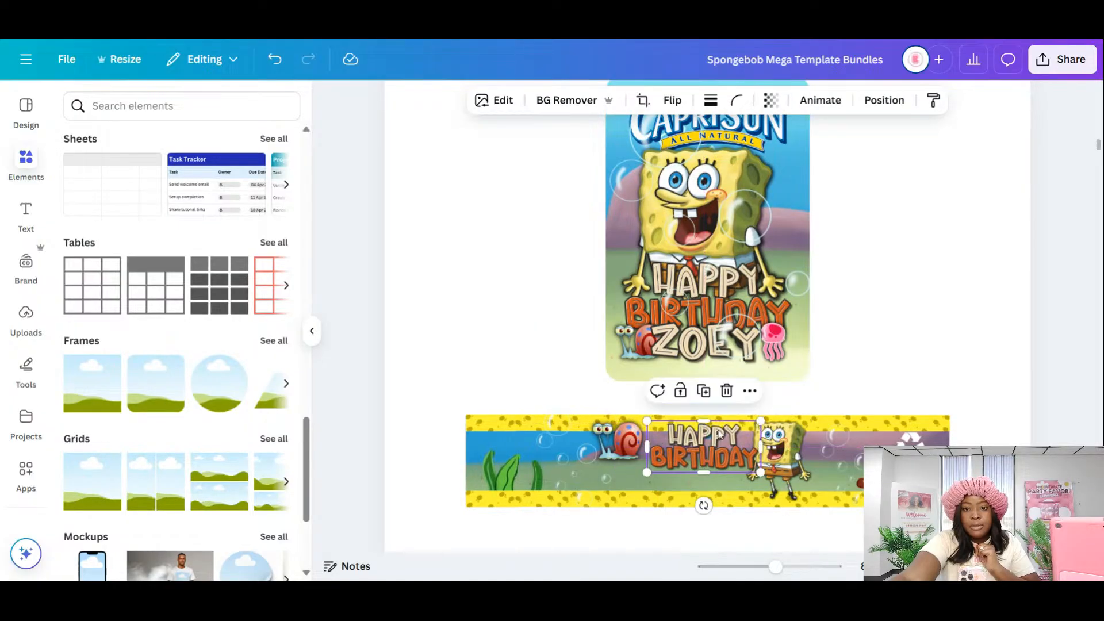
- Duplicate the name graphic from the Capri Sun label, shrink the copy under "BIRTHDAY" on the bottle wrap, and nudge the title down to meet it
left_click(677, 359)
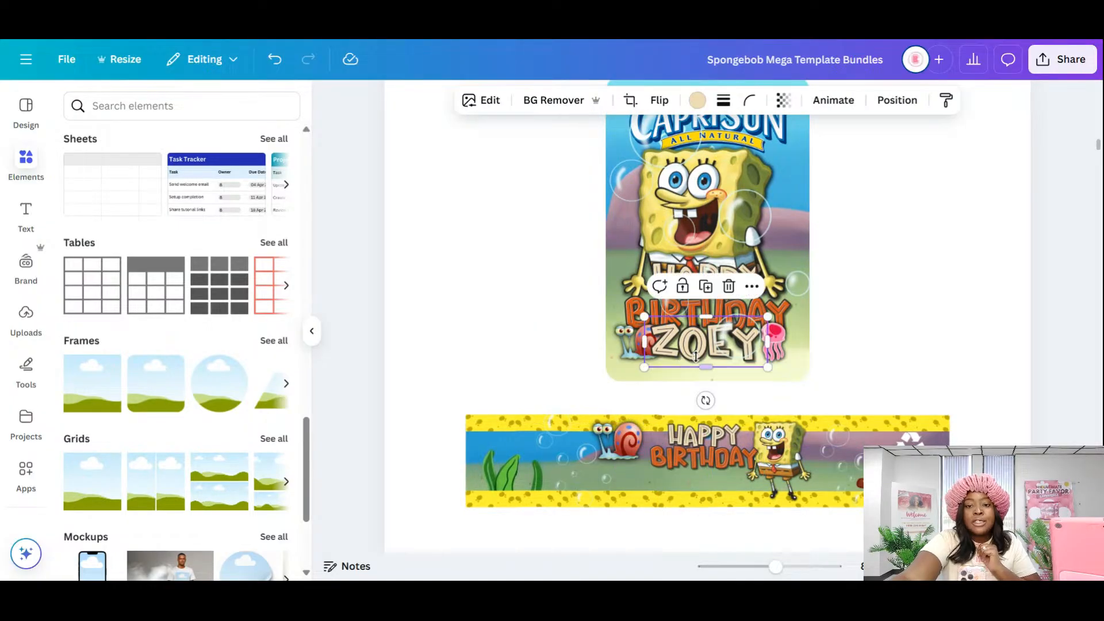
left_click(705, 288)
left_click_drag(708, 345, 715, 476)
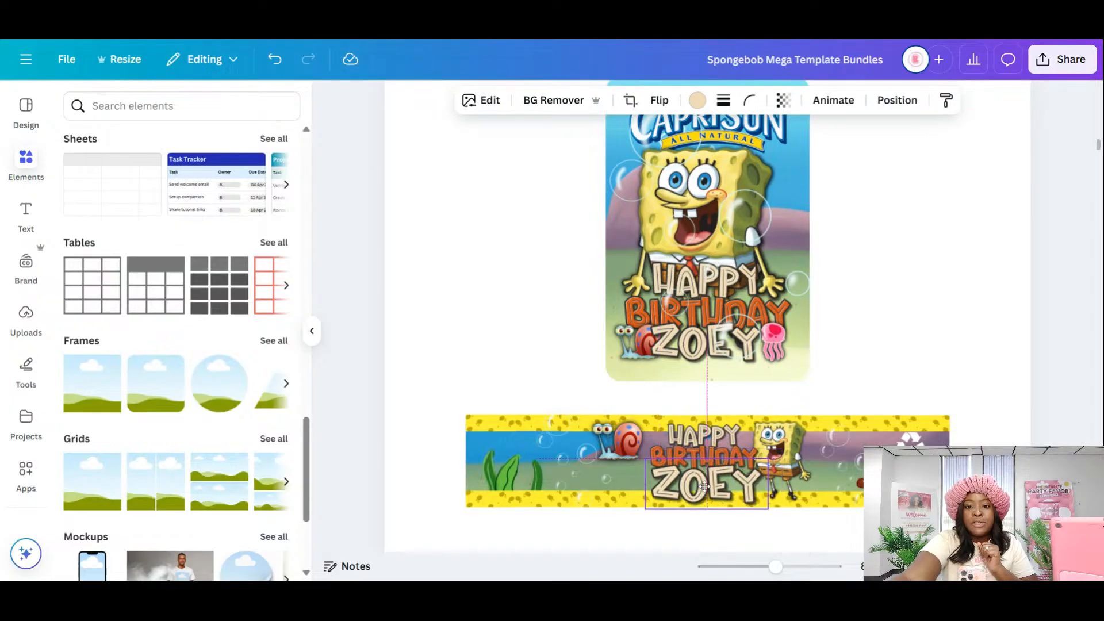
left_click_drag(782, 498, 708, 480)
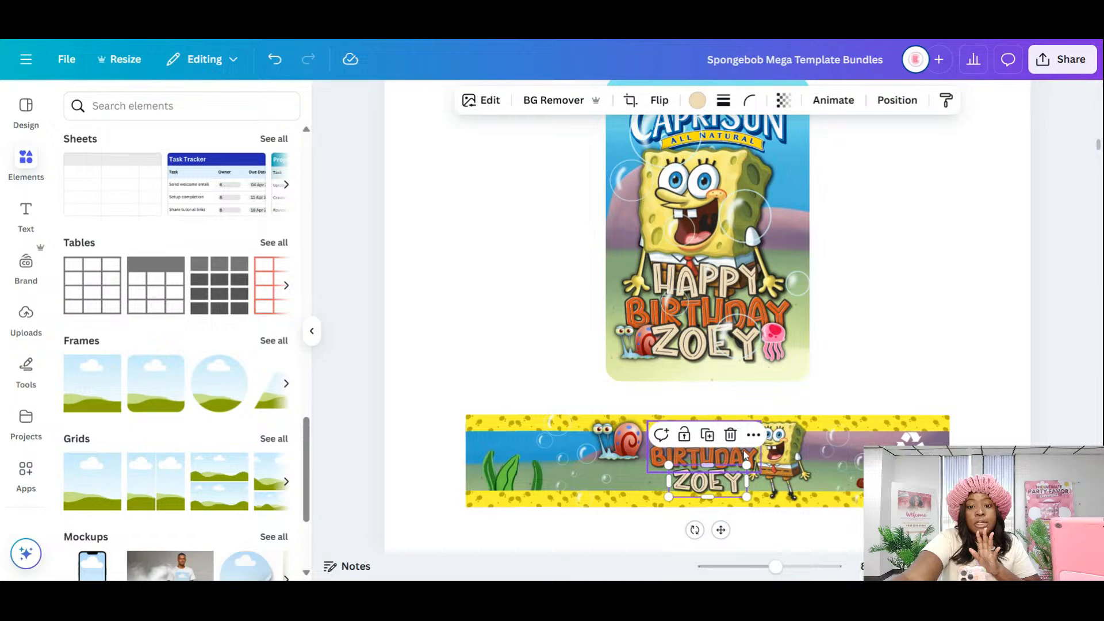
left_click(924, 274)
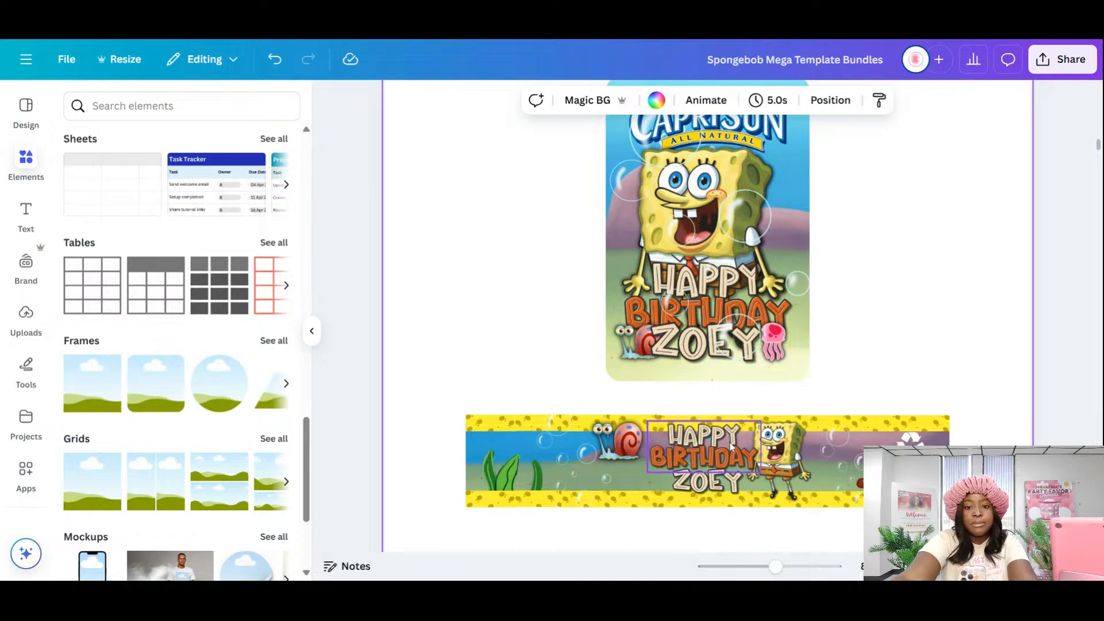
left_click(730, 446)
left_click_drag(731, 448, 732, 452)
left_click(782, 420)
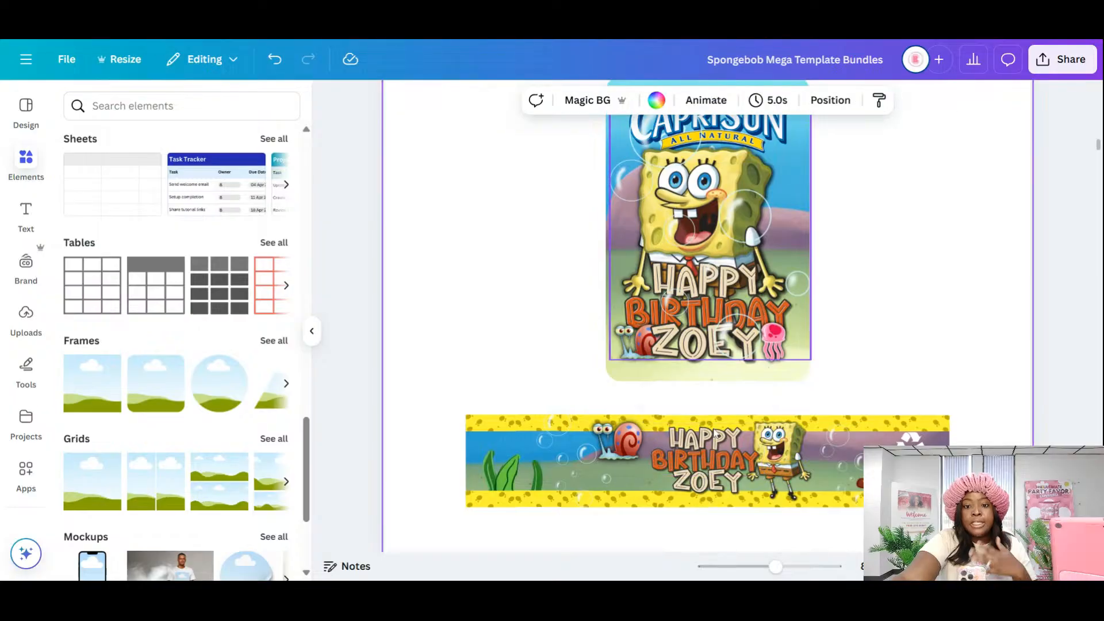
- Move the snail on the bottle wrap label down and in against the "BIRTHDAY" text
left_click_drag(629, 450, 652, 481)
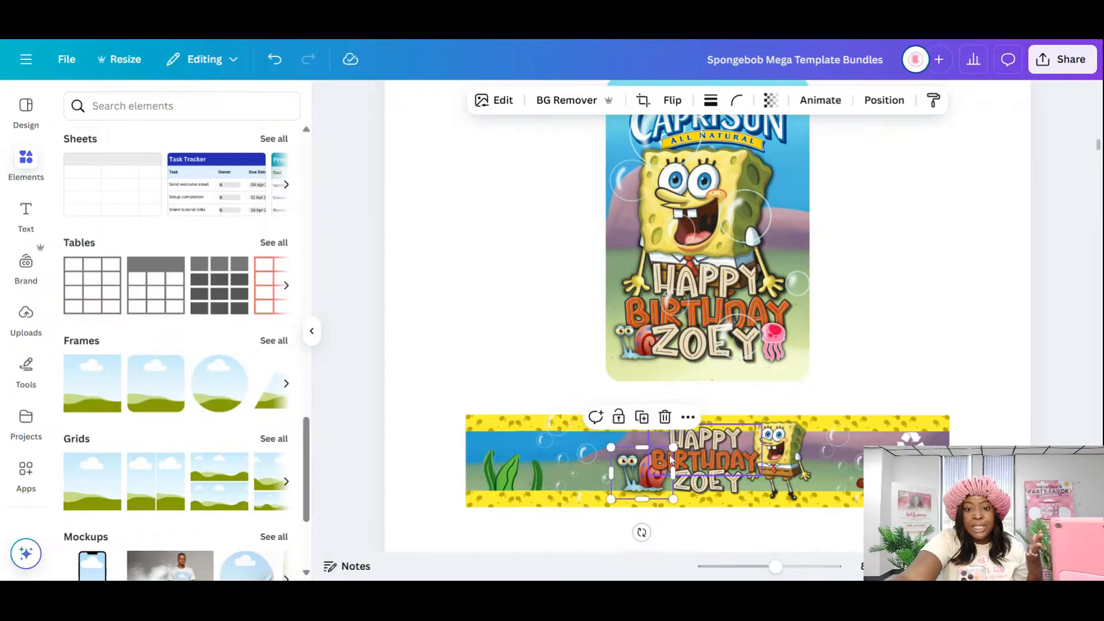
left_click_drag(611, 448, 588, 448)
left_click_drag(642, 485, 650, 484)
left_click(941, 308)
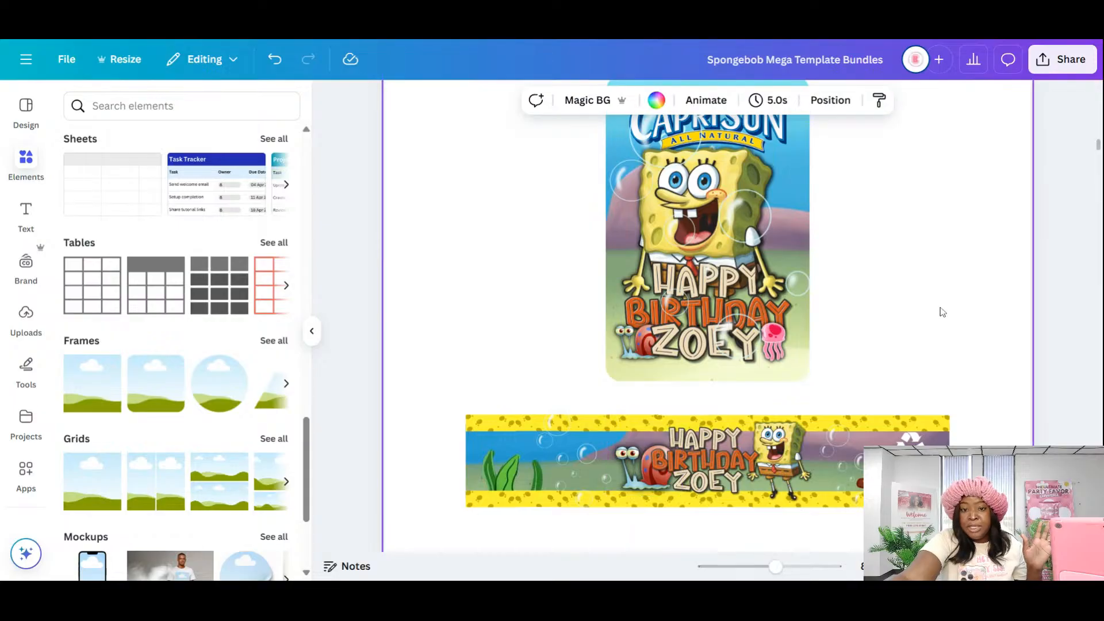
scroll(938, 351, "up", 2)
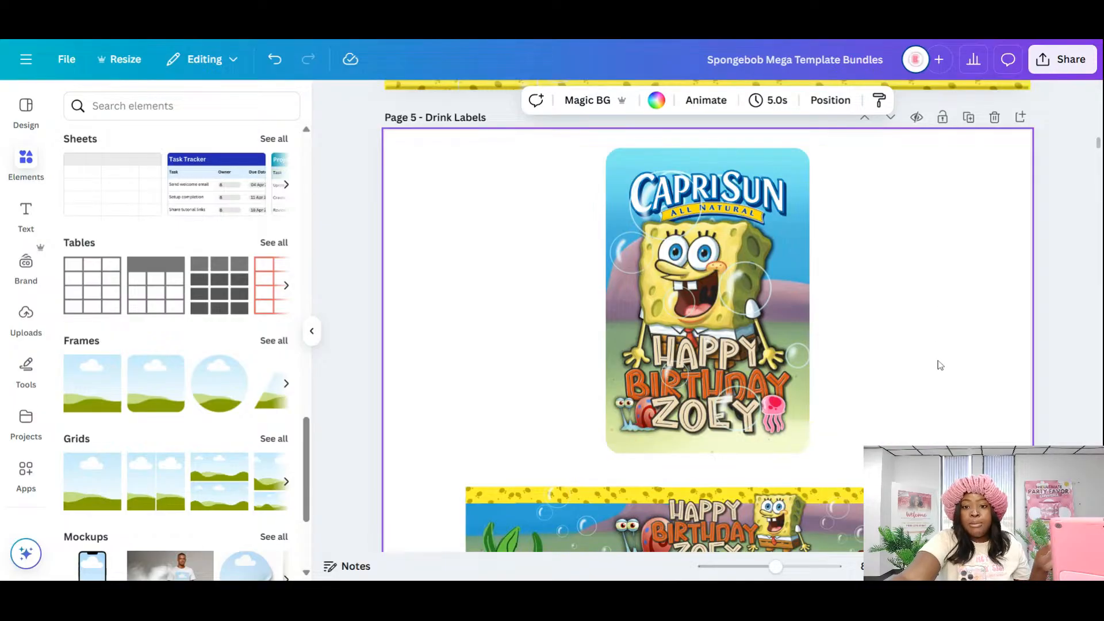
scroll(940, 366, "down", 4)
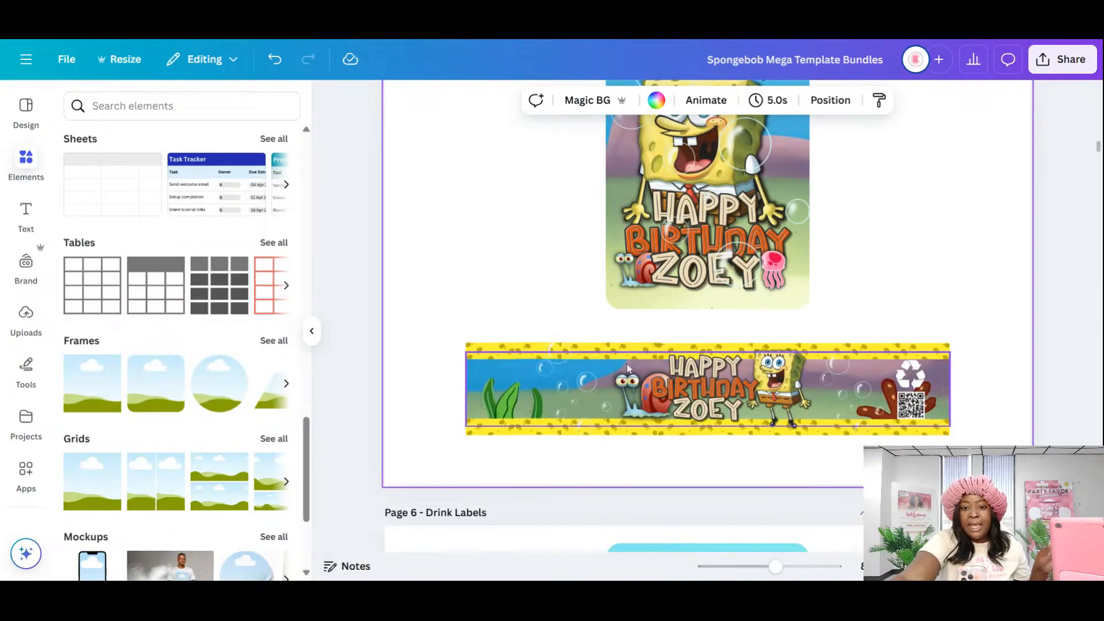
- Duplicate the Capri Sun jellyfish twice onto the bottle wrap, placing one copy beside the snail and the other beside SpongeBob
left_click(774, 266)
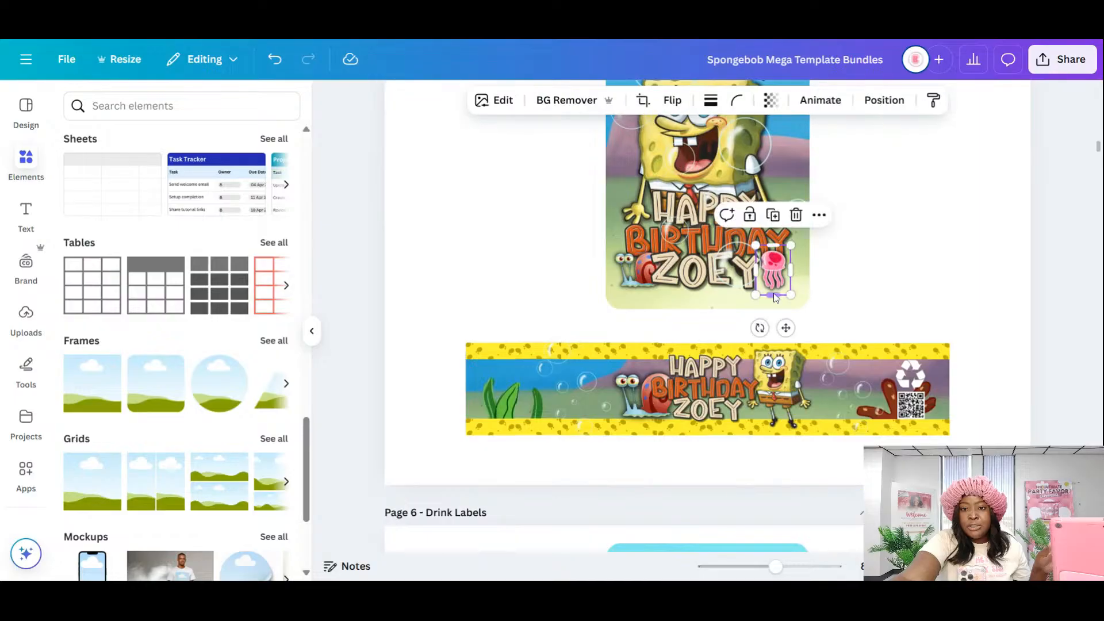
left_click(773, 214)
left_click_drag(783, 274, 589, 386)
left_click(586, 330)
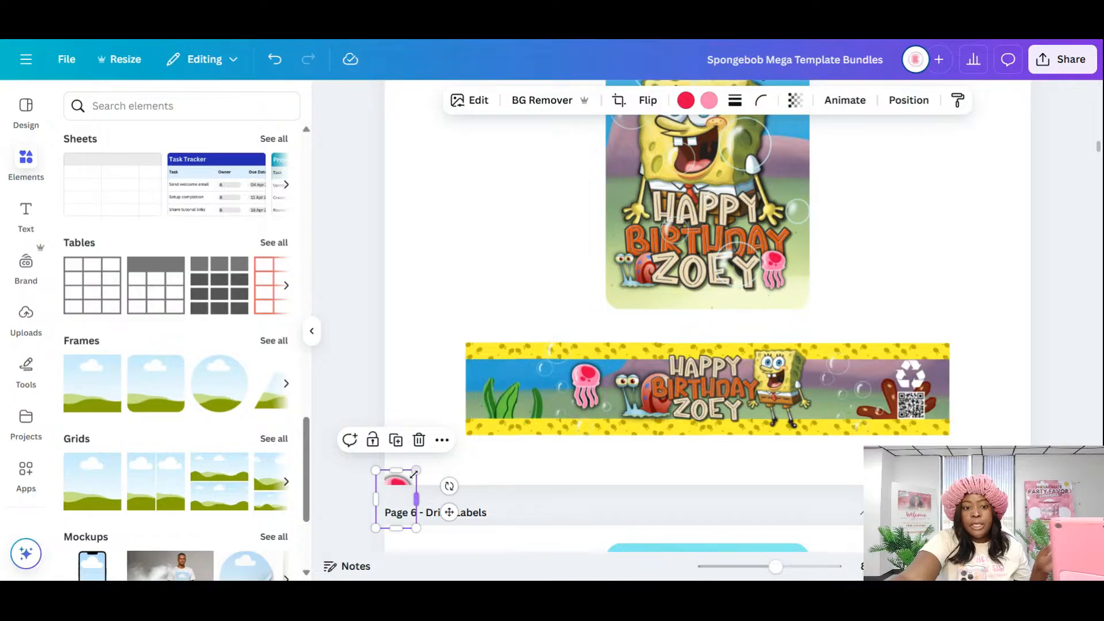
left_click_drag(394, 483, 824, 373)
left_click_drag(588, 394, 591, 396)
left_click(924, 247)
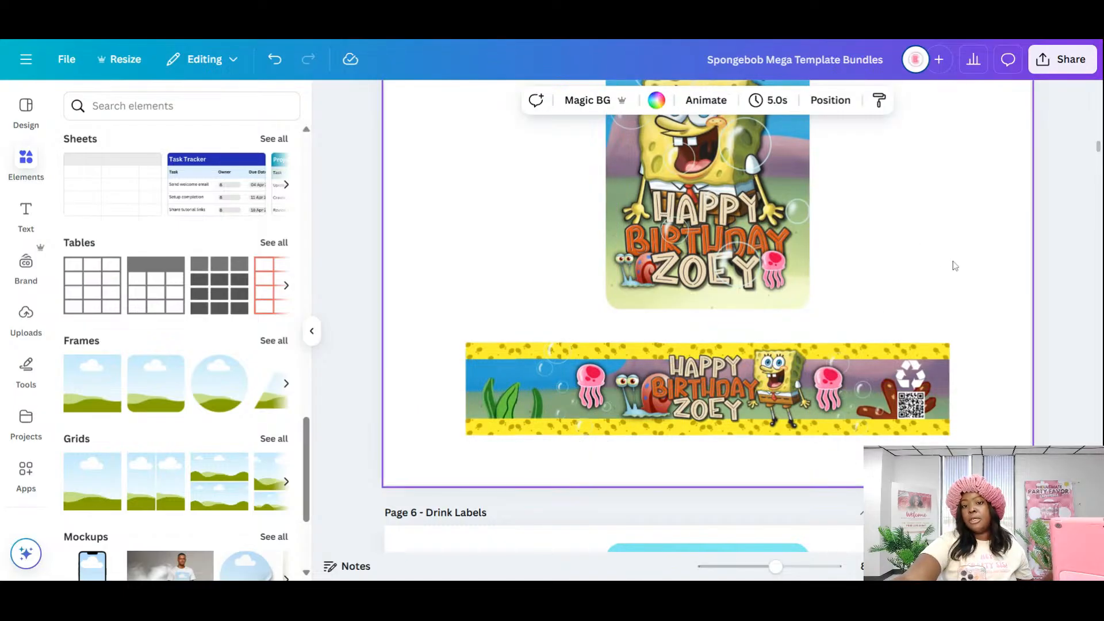
scroll(862, 304, "up", 3)
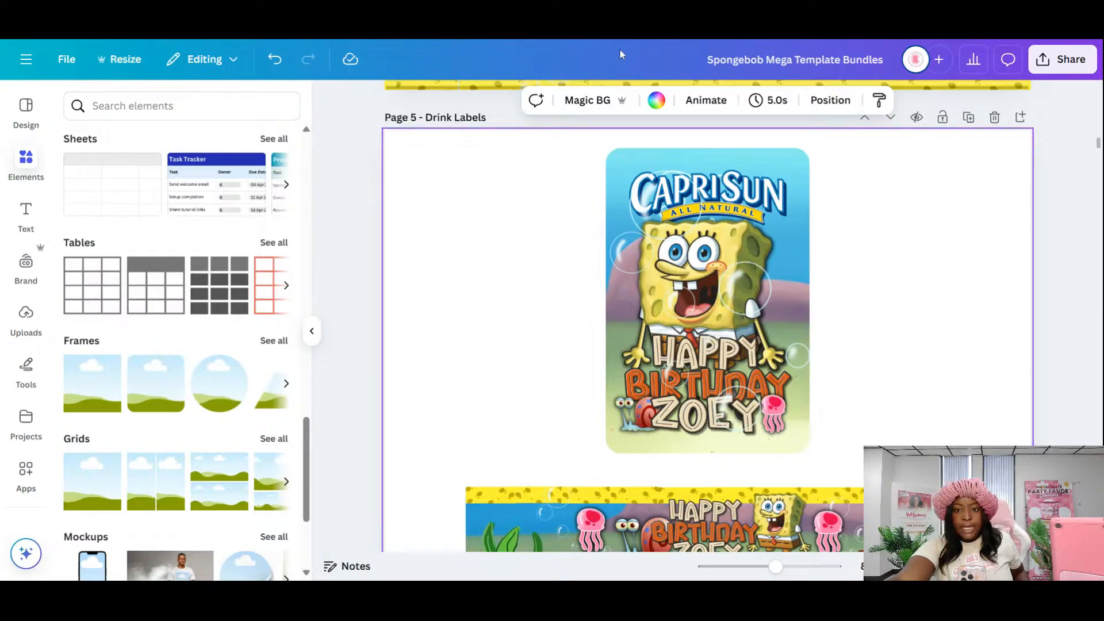
scroll(862, 311, "down", 3)
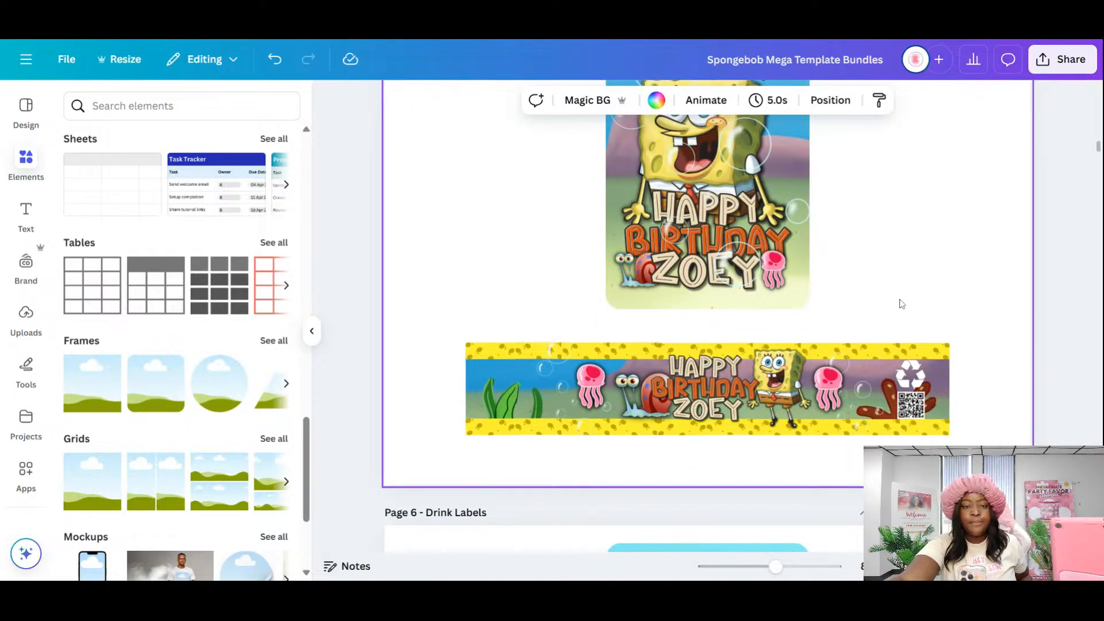
scroll(922, 290, "up", 1)
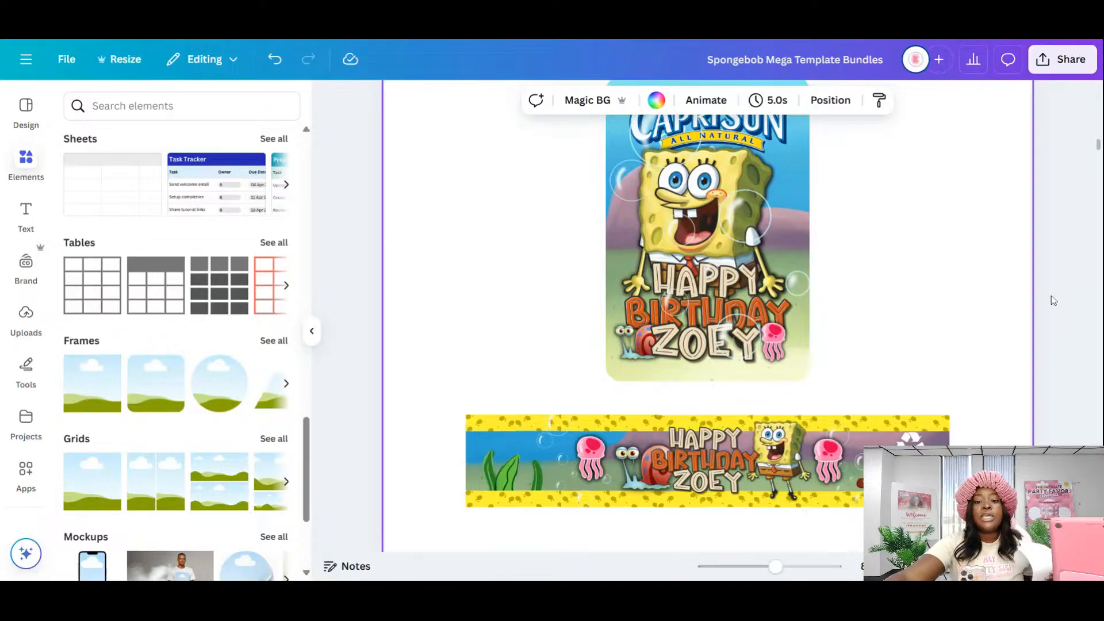
scroll(828, 384, "down", 2)
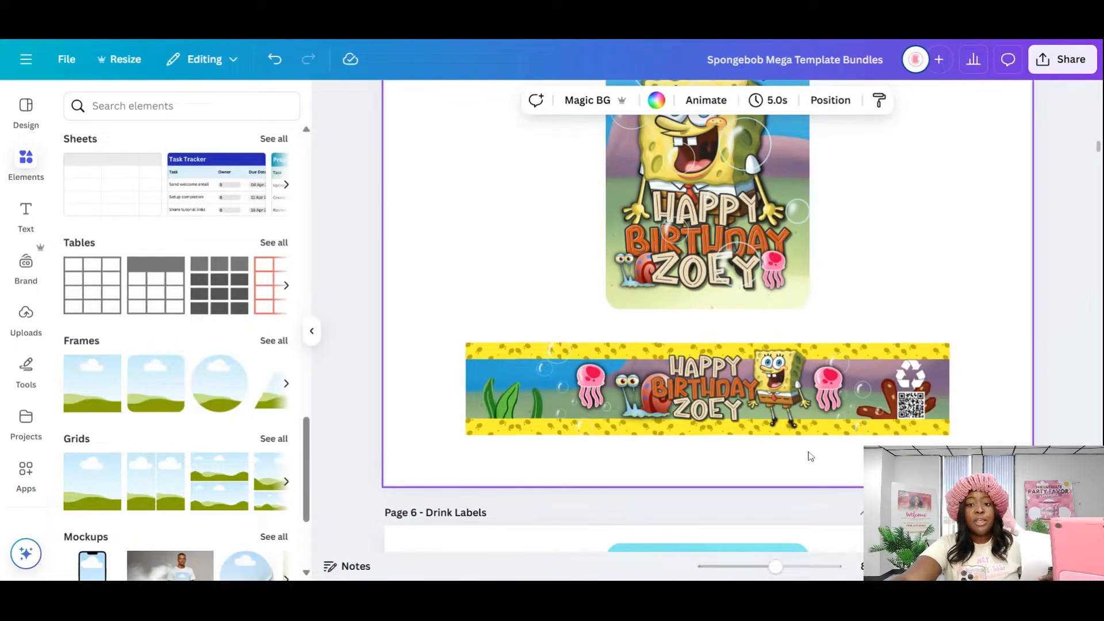
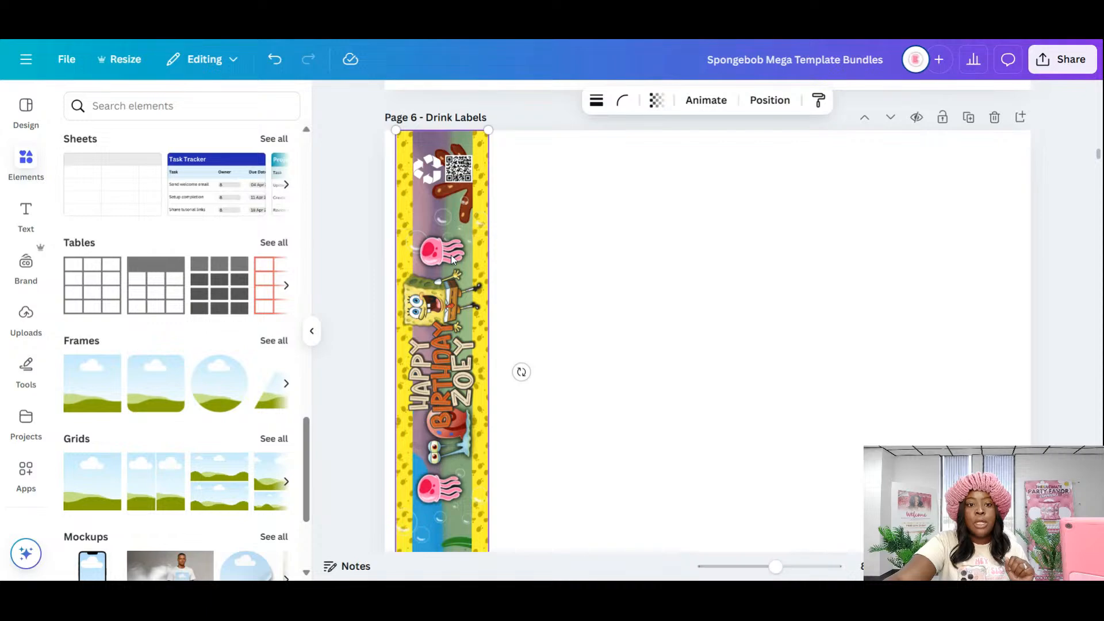
- Duplicate the vertical bottle wrap on page 6 and place the copy beside it, nudged to leave a thin gap
right_click(450, 249)
left_click(494, 277)
left_click_drag(470, 225, 524, 212)
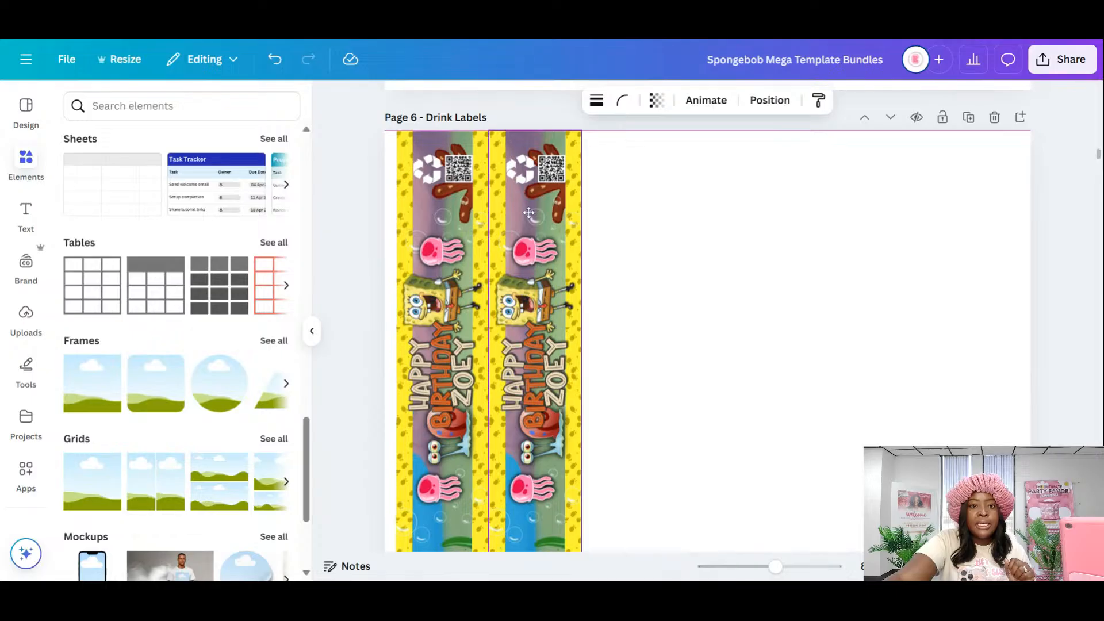
left_click_drag(781, 570, 795, 567)
left_click_drag(385, 210, 390, 211)
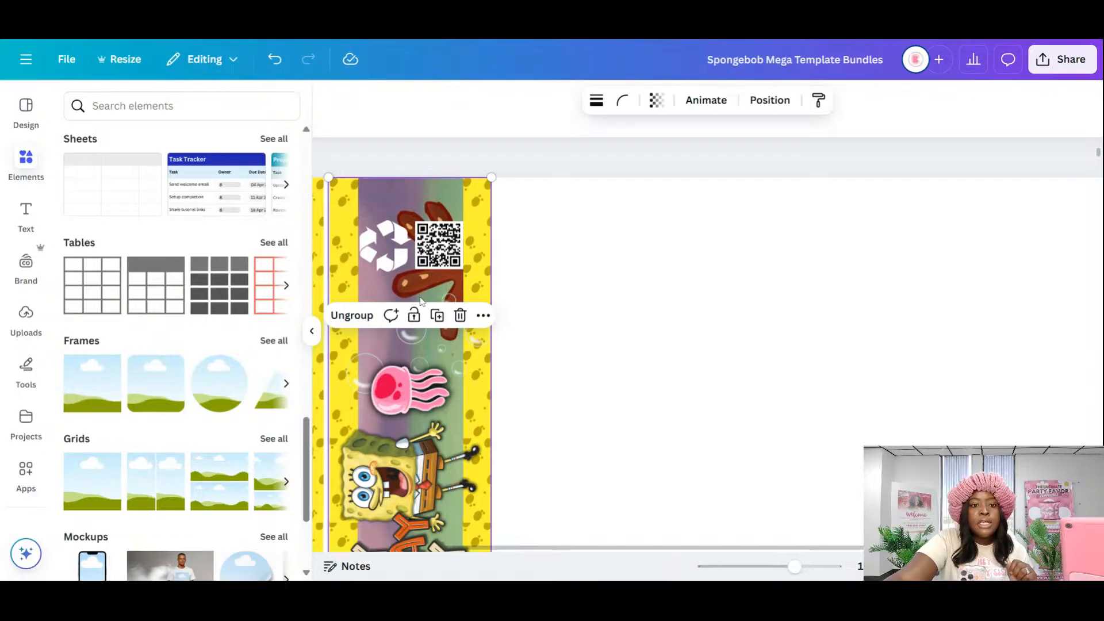
- Duplicate the bottle wrap across page 6 at the same spacing until six vertical wraps stand in a row
left_click(439, 259)
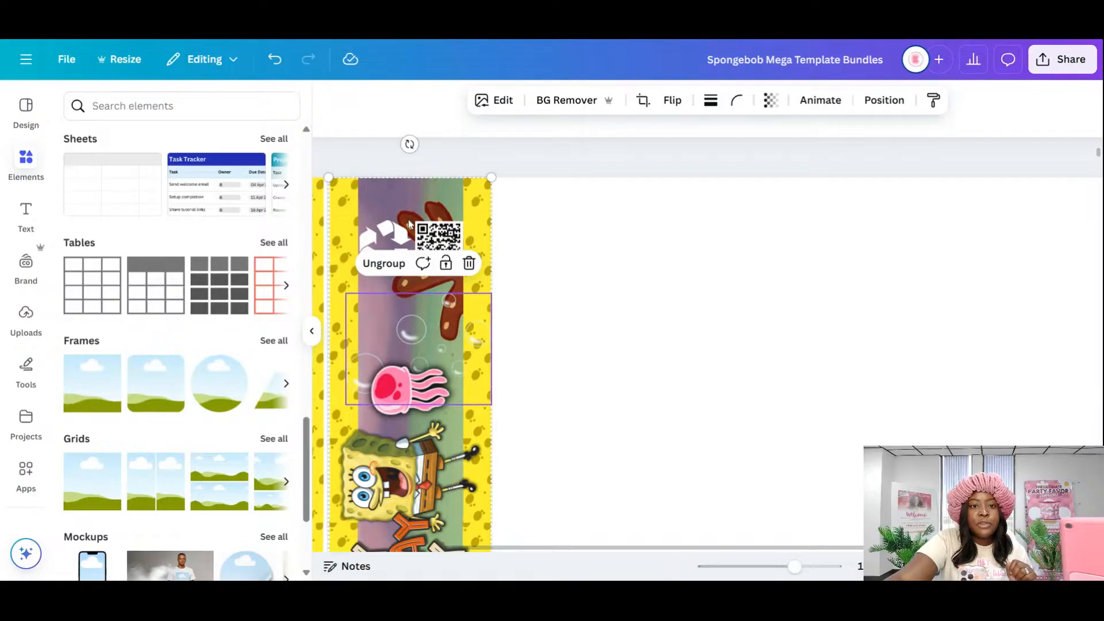
right_click(422, 205)
left_click(456, 249)
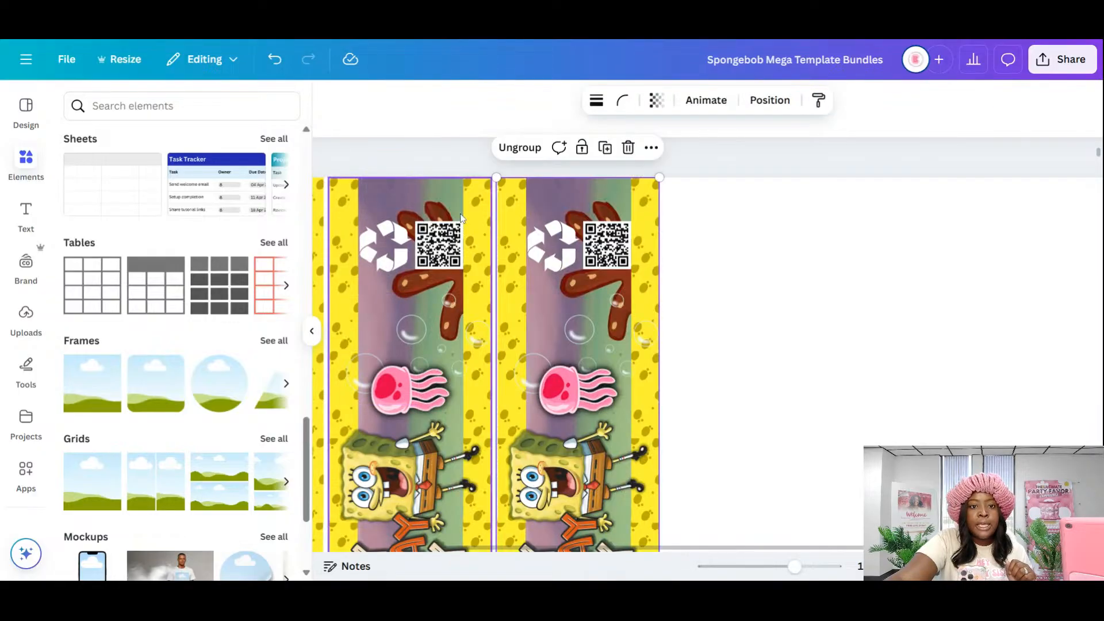
left_click(604, 148)
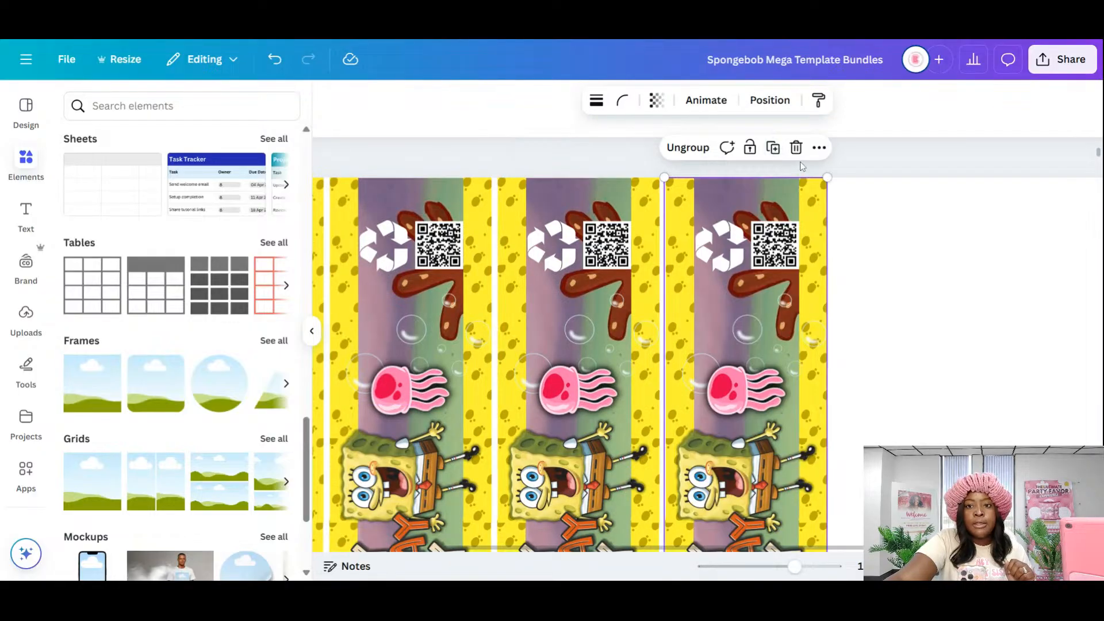
left_click(773, 147)
left_click(940, 148)
left_click_drag(792, 567, 764, 567)
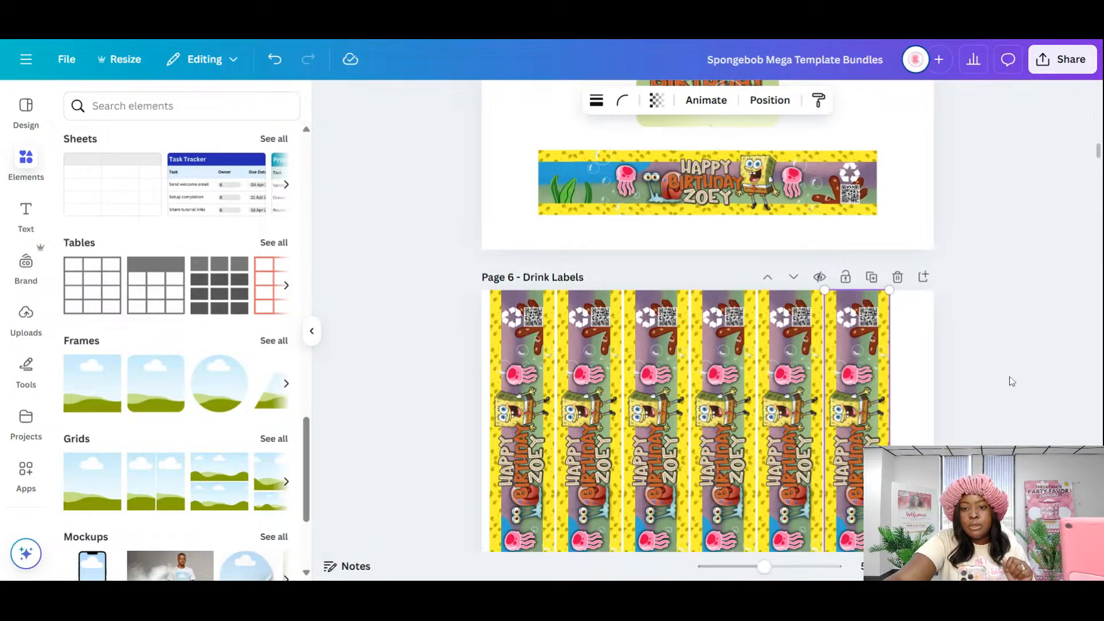
scroll(979, 388, "down", 3)
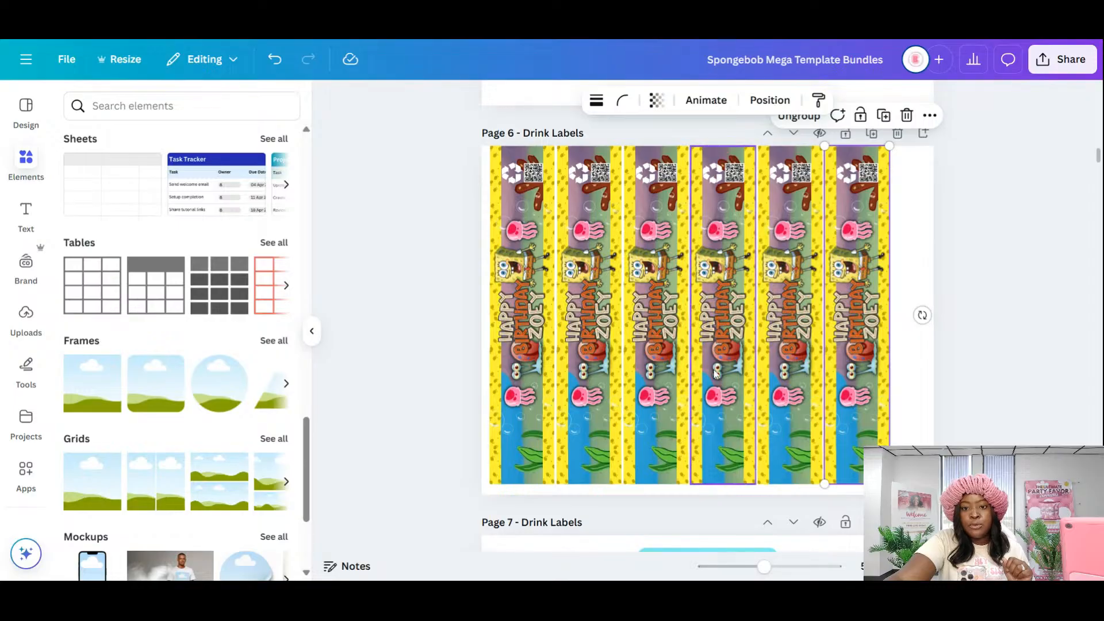
left_click(436, 313)
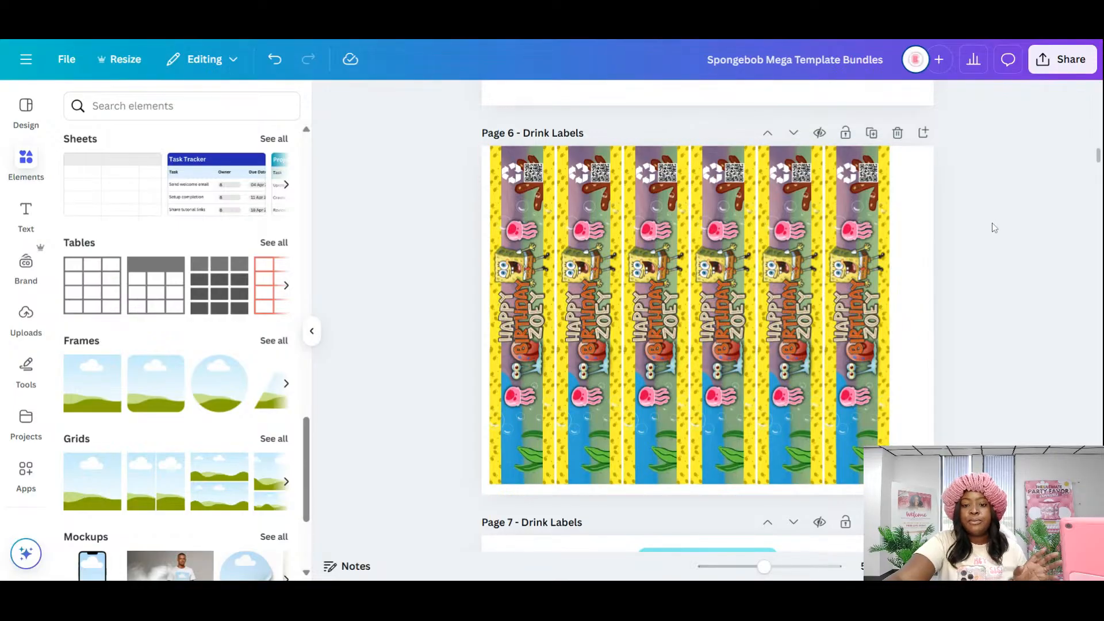
- Duplicate page 5 and delete the bottle wrap from the new page 6
scroll(946, 225, "up", 10)
scroll(895, 271, "down", 5)
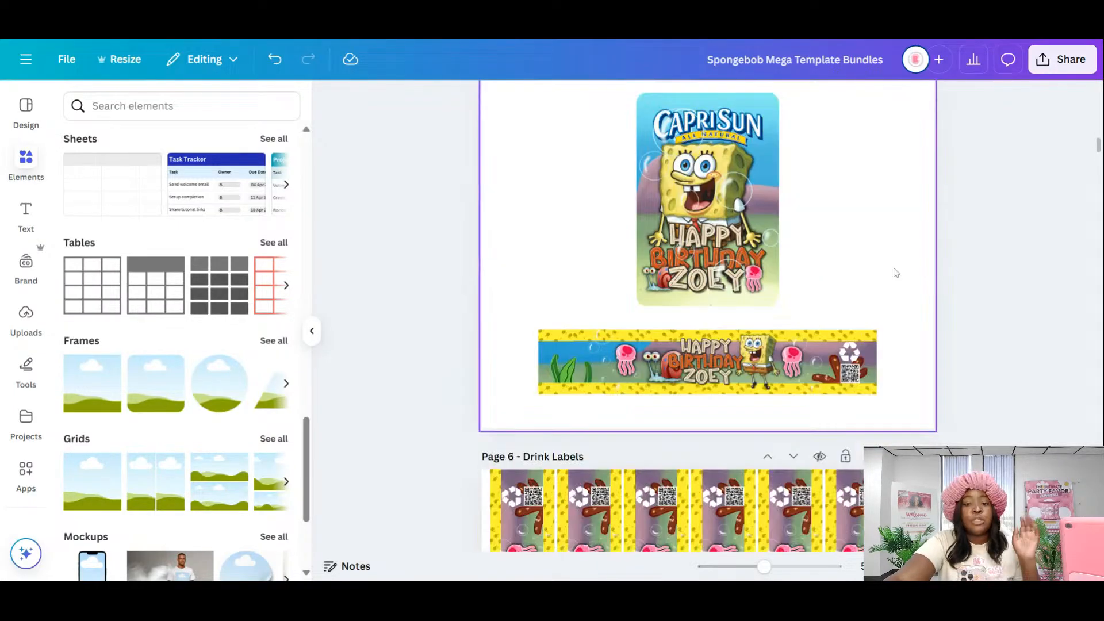
scroll(890, 281, "up", 3)
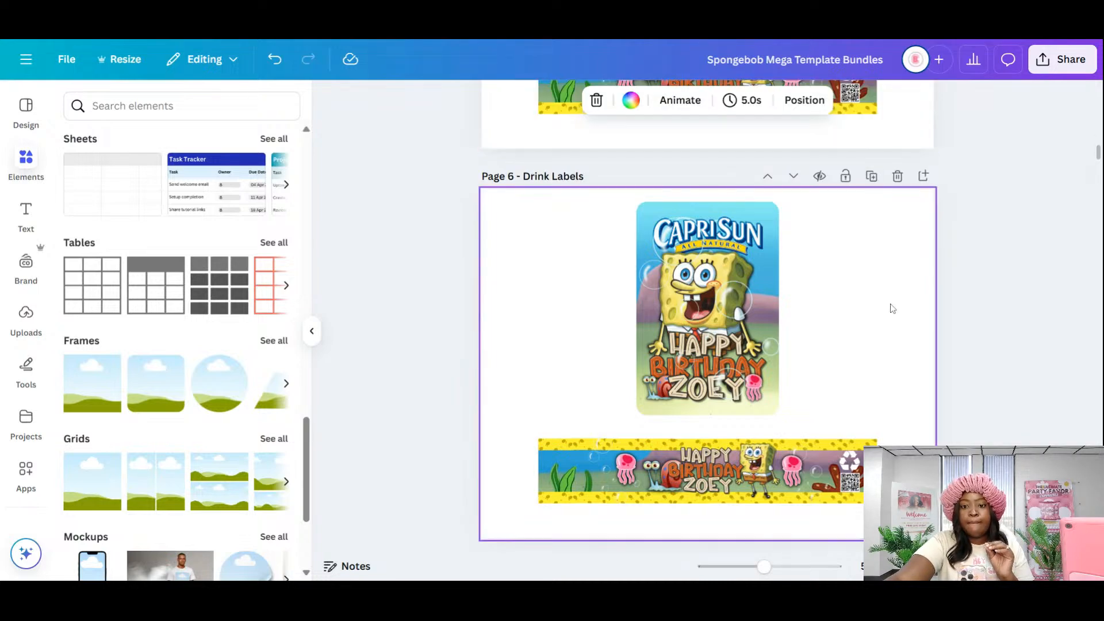
left_click_drag(522, 432, 880, 509)
key("Delete")
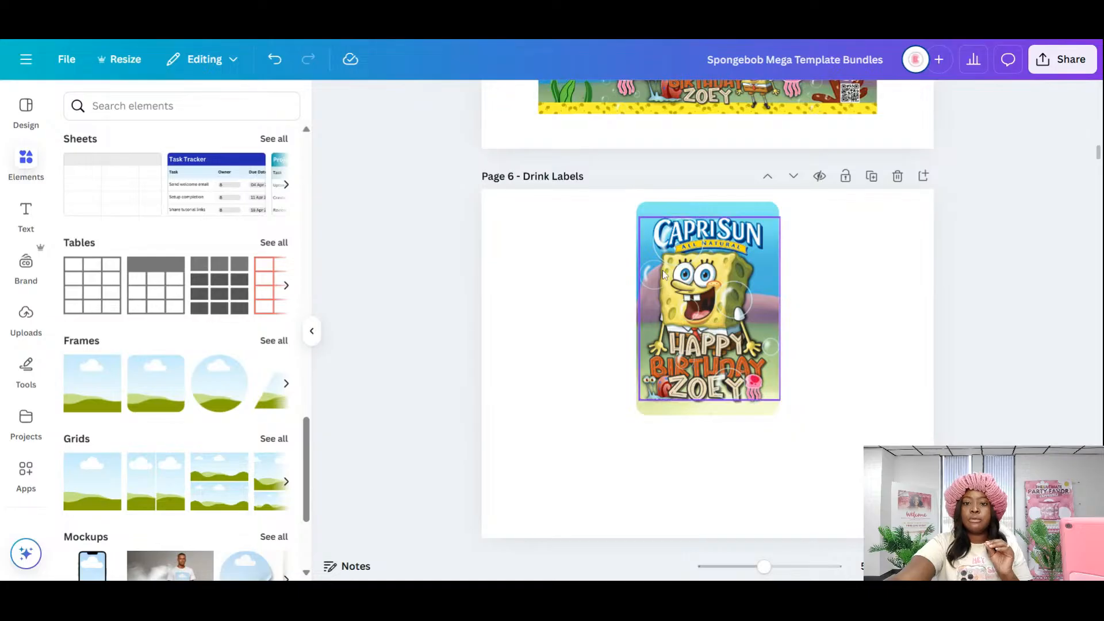
- Group the Capri Sun label with its background on page 6 and rotate it 90° counterclockwise
left_click_drag(601, 203, 812, 494)
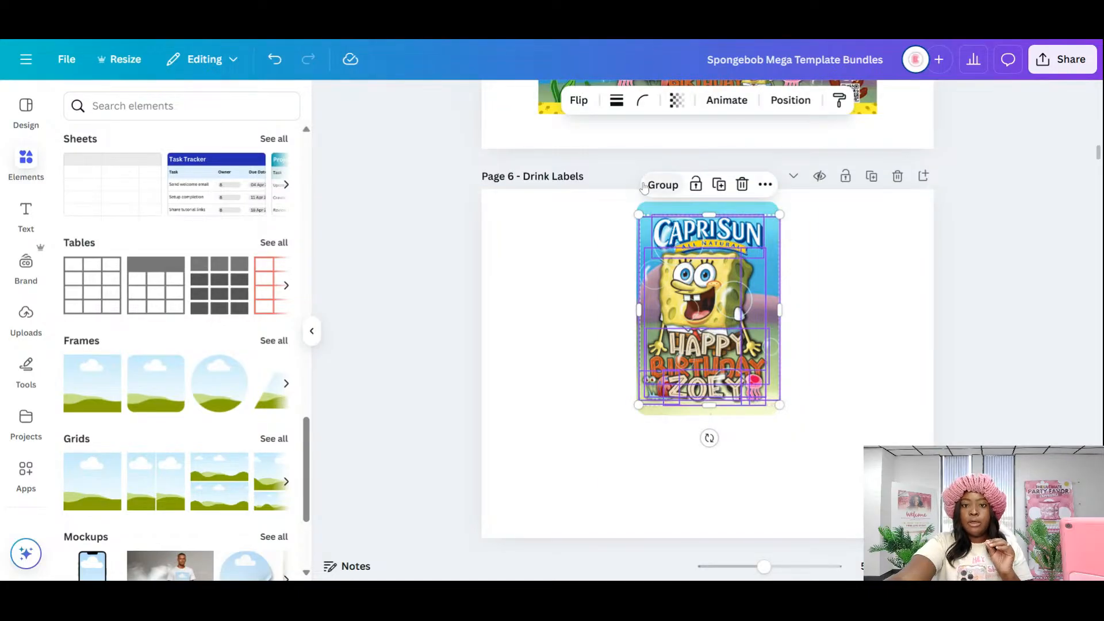
left_click(661, 185)
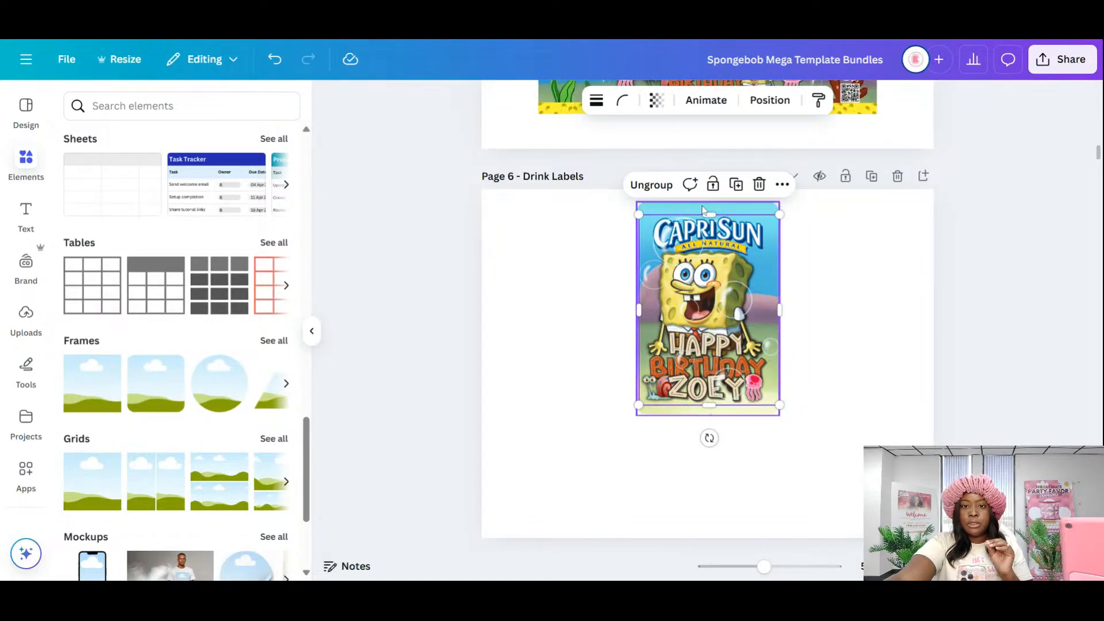
left_click(602, 209)
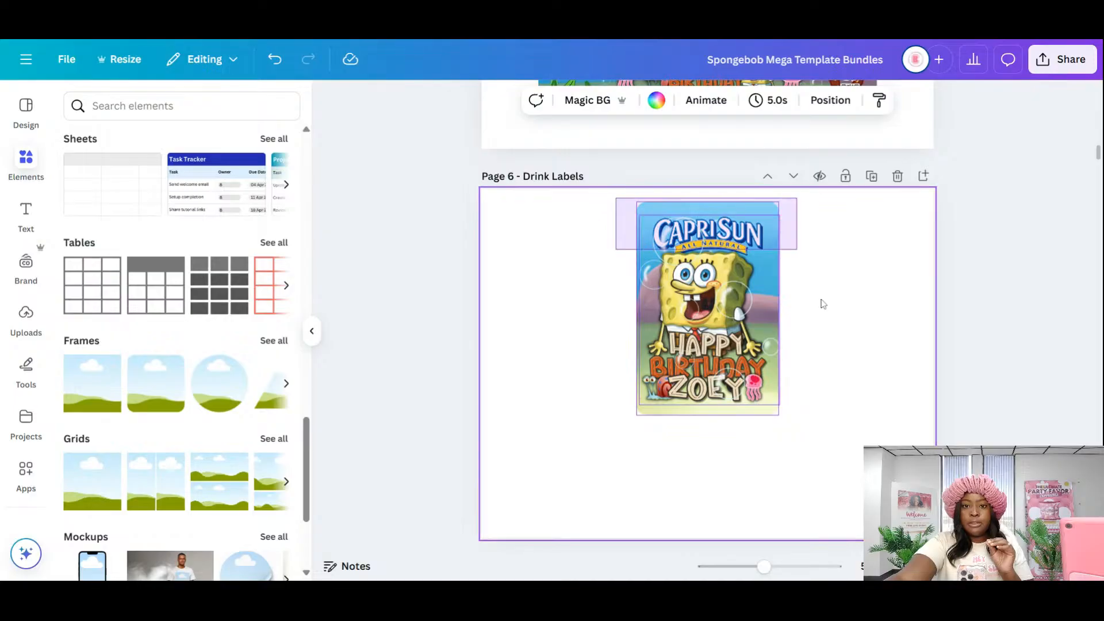
left_click(759, 356)
left_click_drag(708, 448, 891, 308)
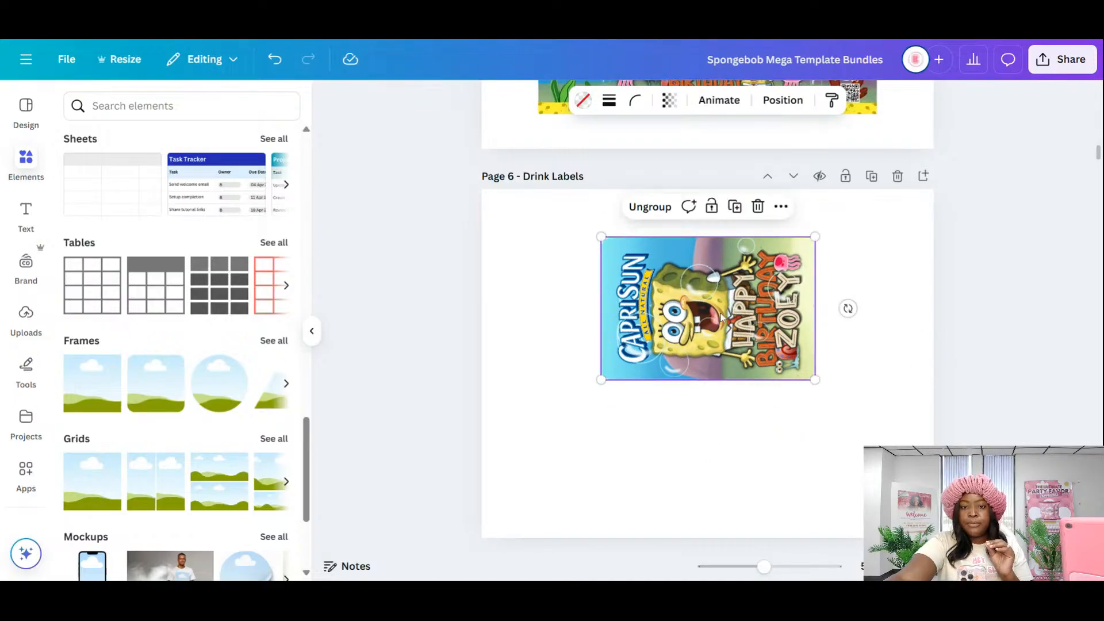
- Move the rotated Capri Sun label into page 6's upper-left corner and place a duplicate directly below it with a thin gap
left_click_drag(700, 327, 591, 291)
left_click(626, 170)
left_click_drag(616, 240, 610, 384)
left_click(784, 374)
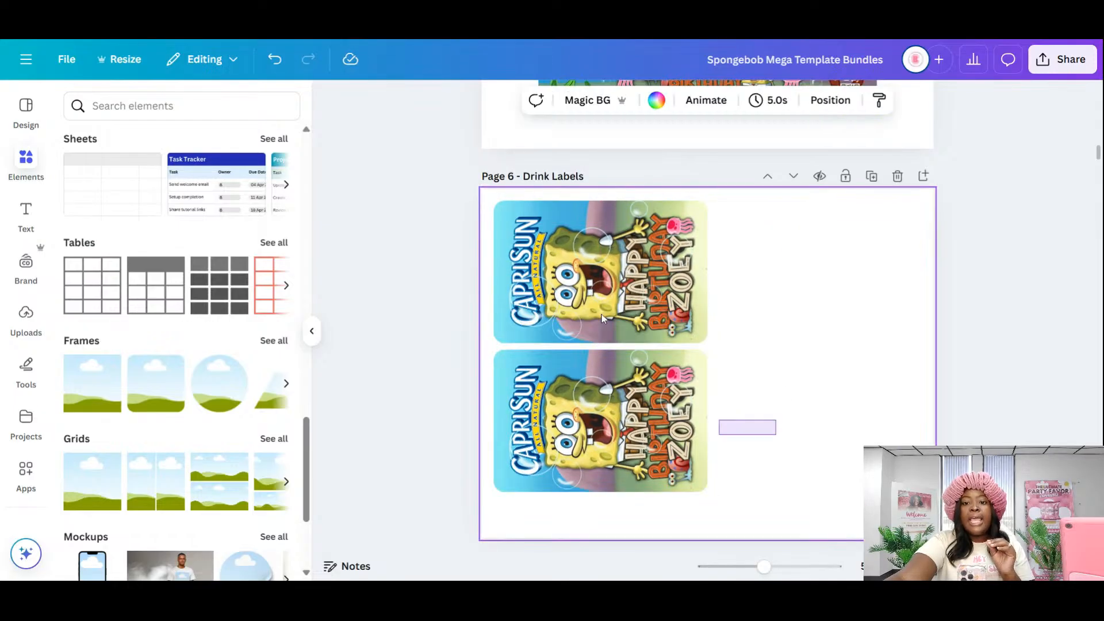
left_click_drag(602, 318, 610, 243)
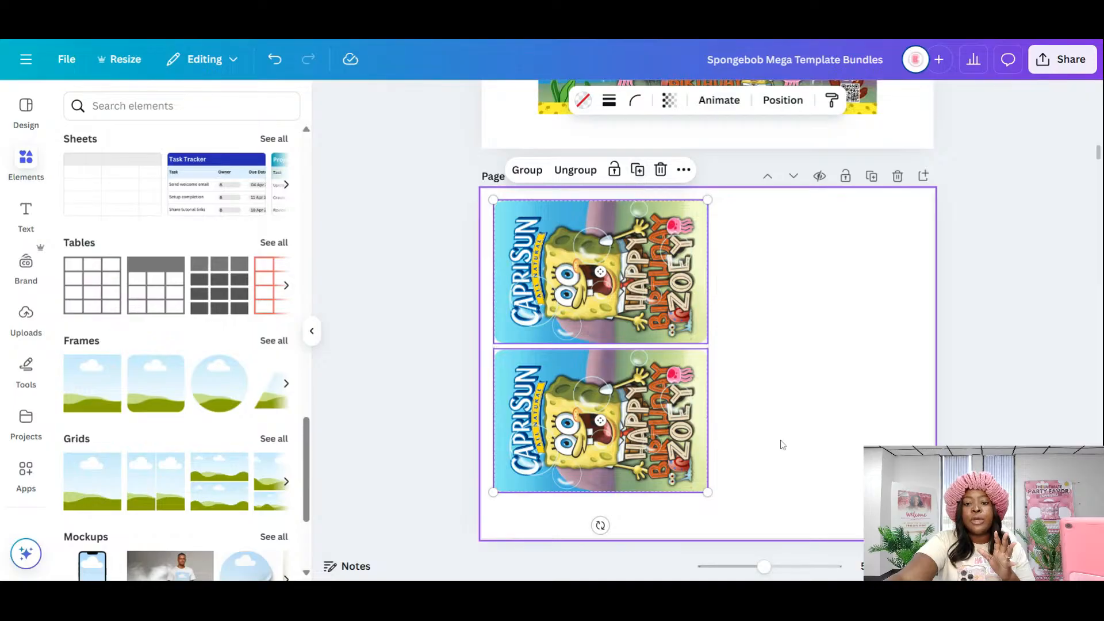
left_click(726, 316)
mouse_move(646, 269)
left_mouse_down()
mouse_move(656, 263)
mouse_move(646, 262)
left_mouse_up()
- Centre the two stacked Capri Sun labels vertically on page 6 and duplicate the pair alongside to form a two-by-two grid
left_click_drag(788, 501, 493, 198)
left_click_drag(611, 282, 812, 332)
left_click(638, 189)
key("shift+Right")
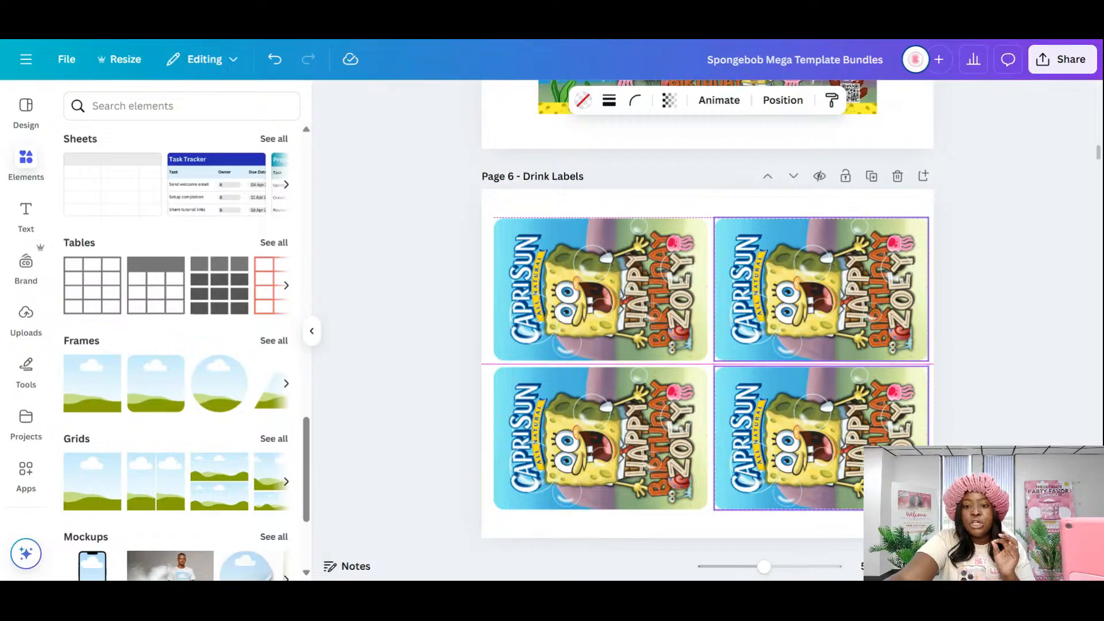
key("shift+Right")
key("shift+Left")
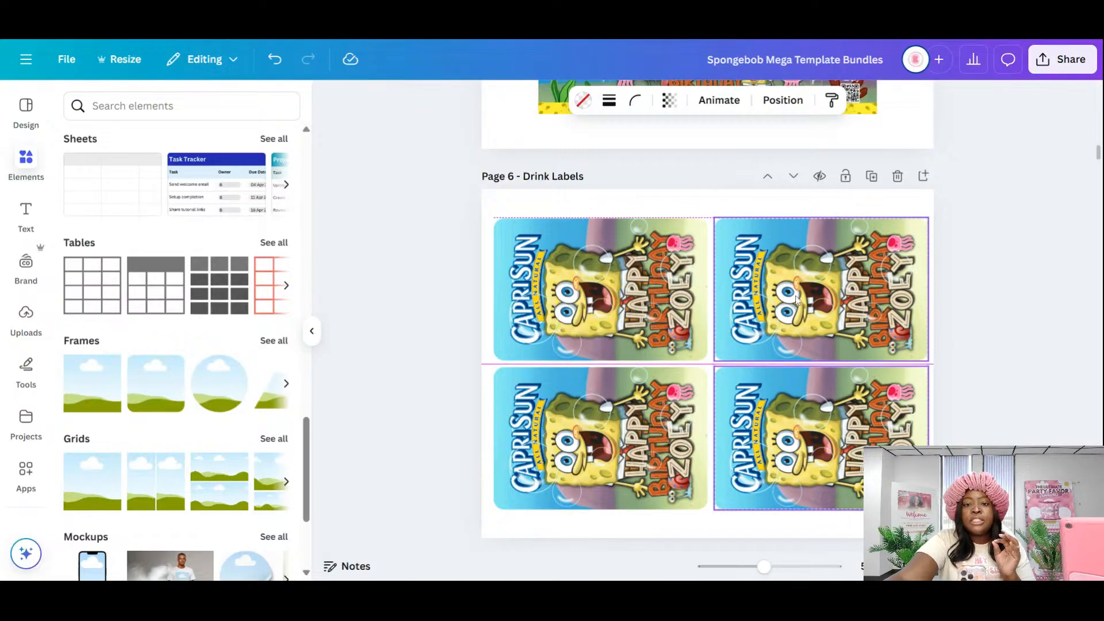
left_click(506, 196)
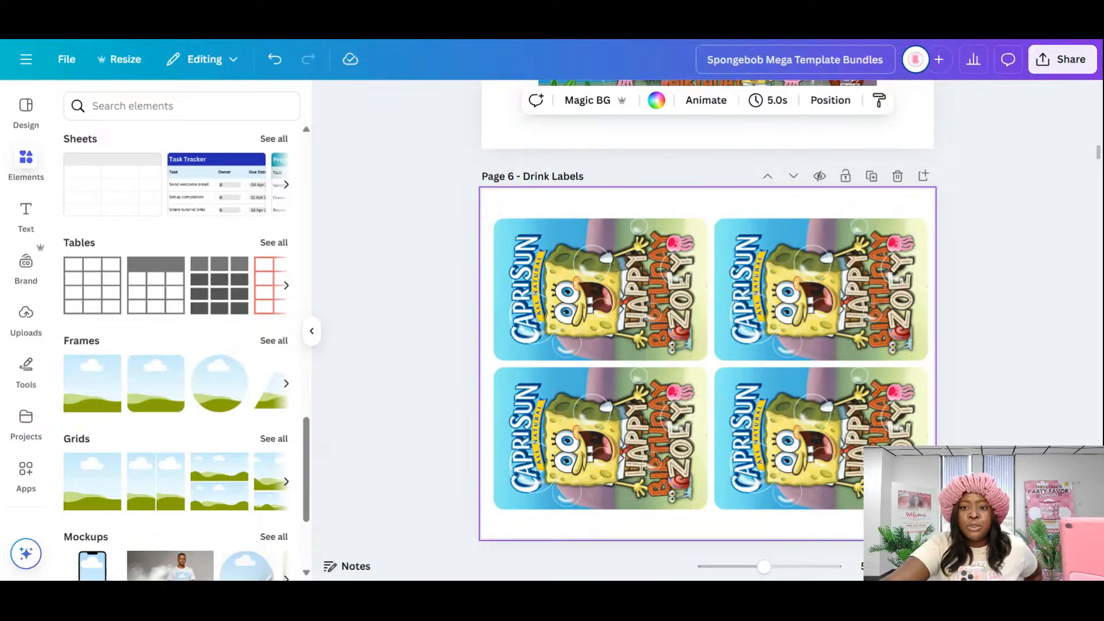
- Duplicate page 5 again and delete the whole Capri Sun label from the copy, unlocking its background first
scroll(884, 267, "up", 5)
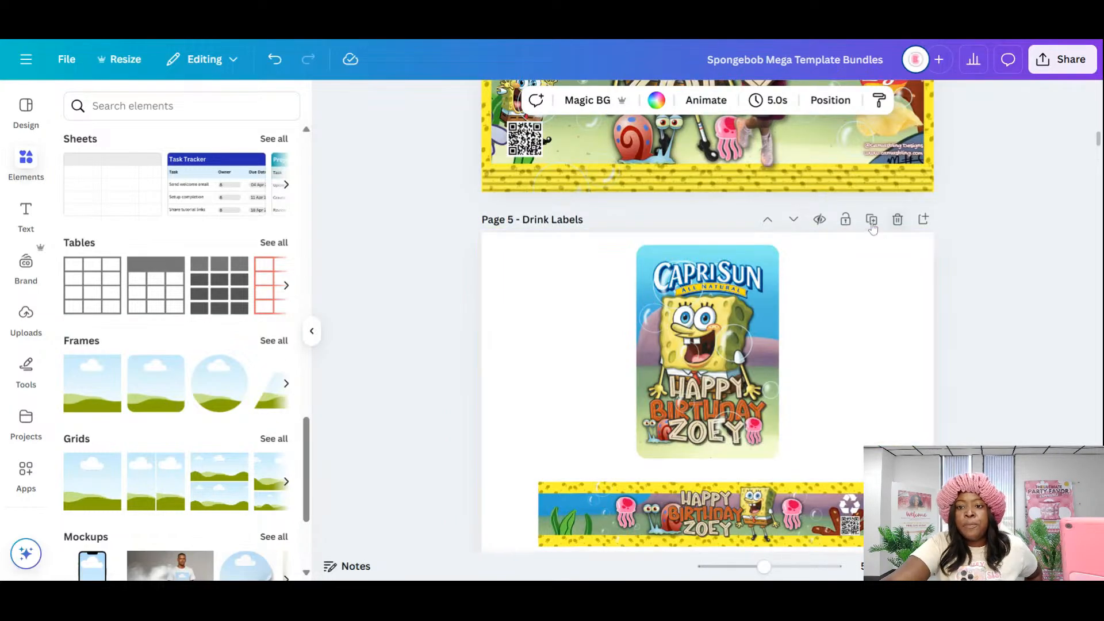
left_click(872, 219)
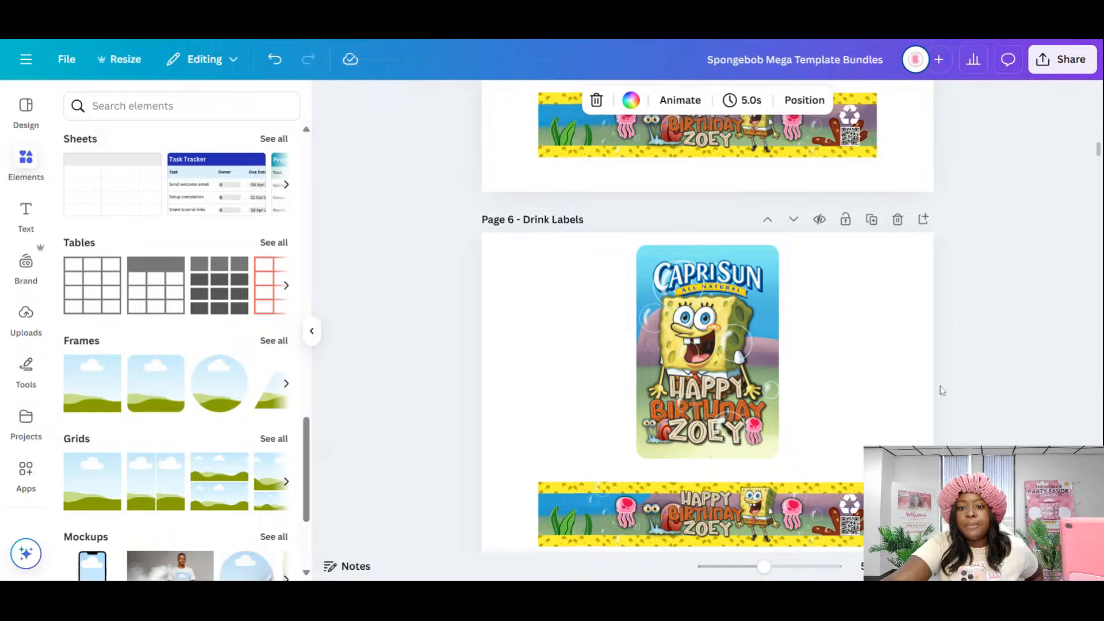
scroll(553, 309, "down", 3)
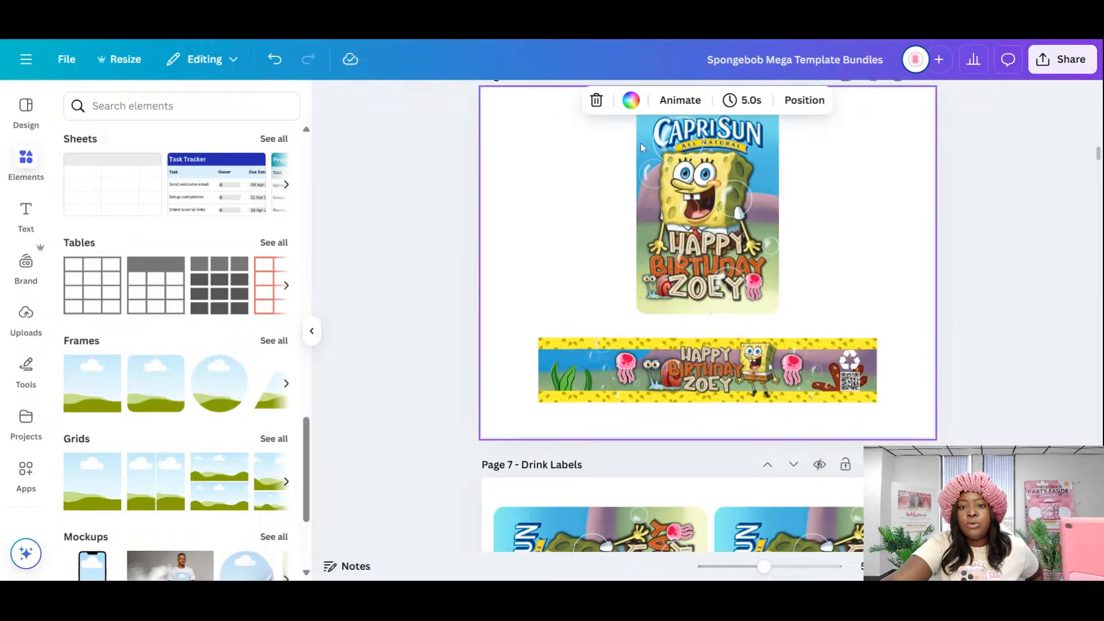
left_click_drag(642, 148, 877, 317)
left_click(849, 265)
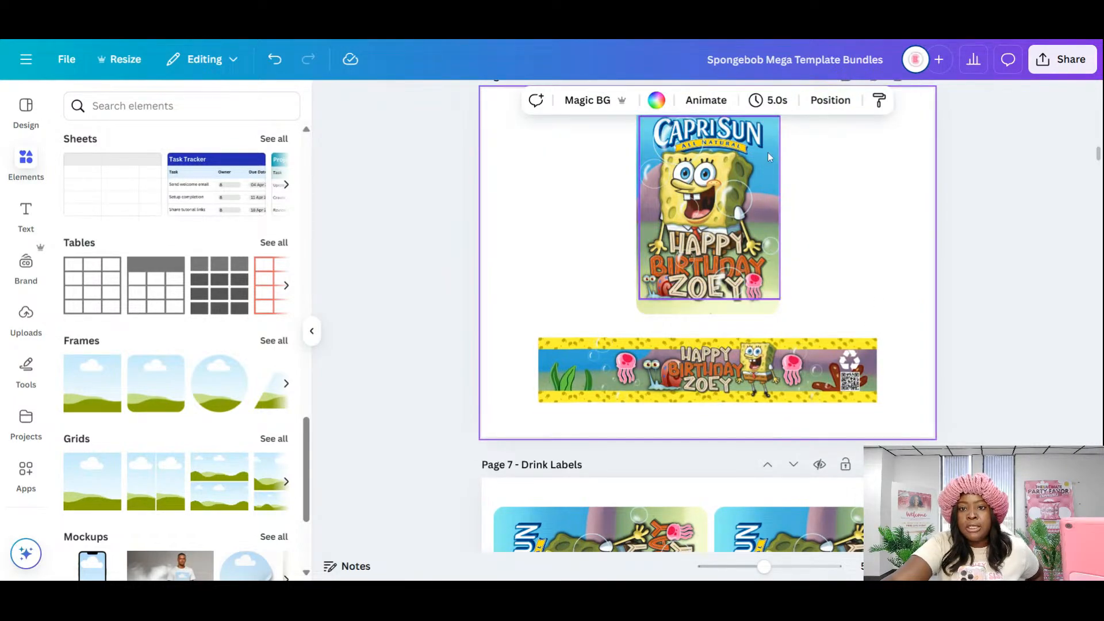
left_click(763, 311)
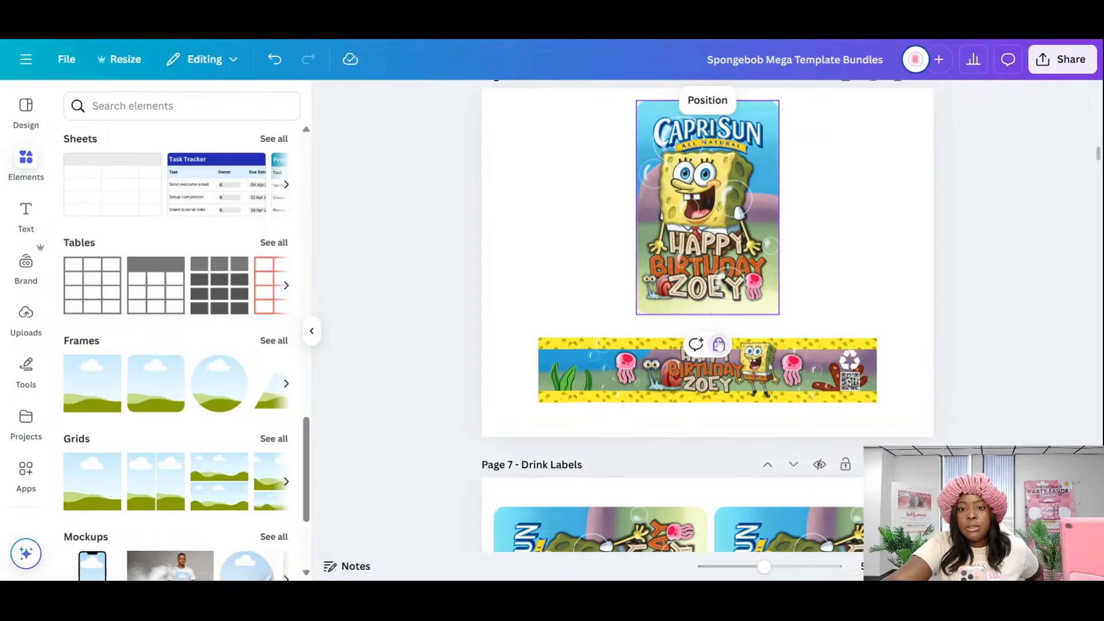
left_click_drag(851, 303, 522, 48)
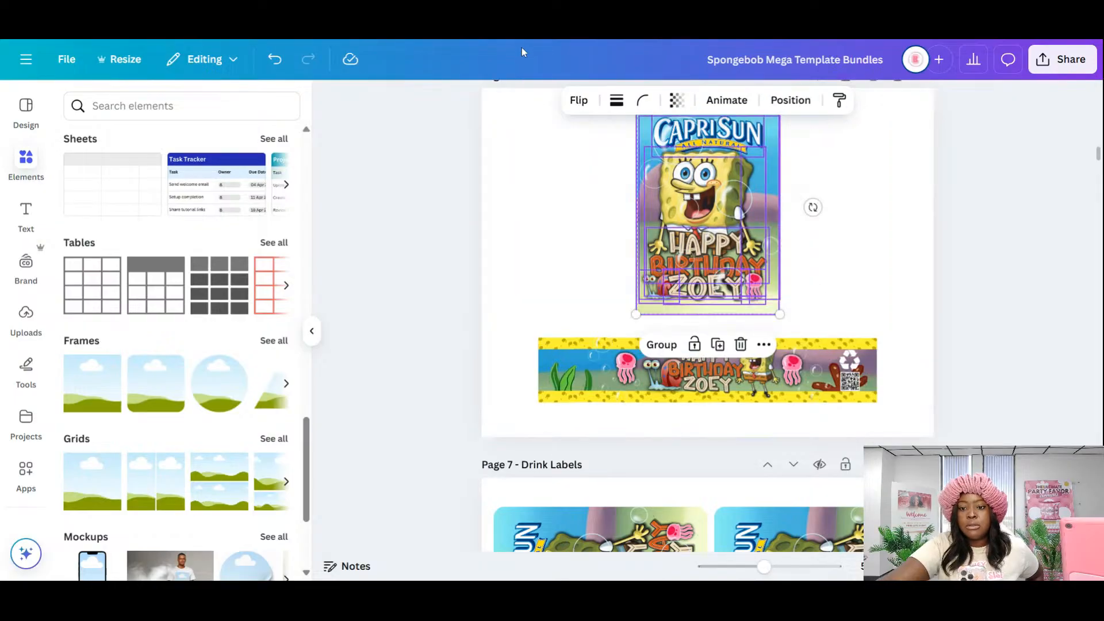
key("Delete")
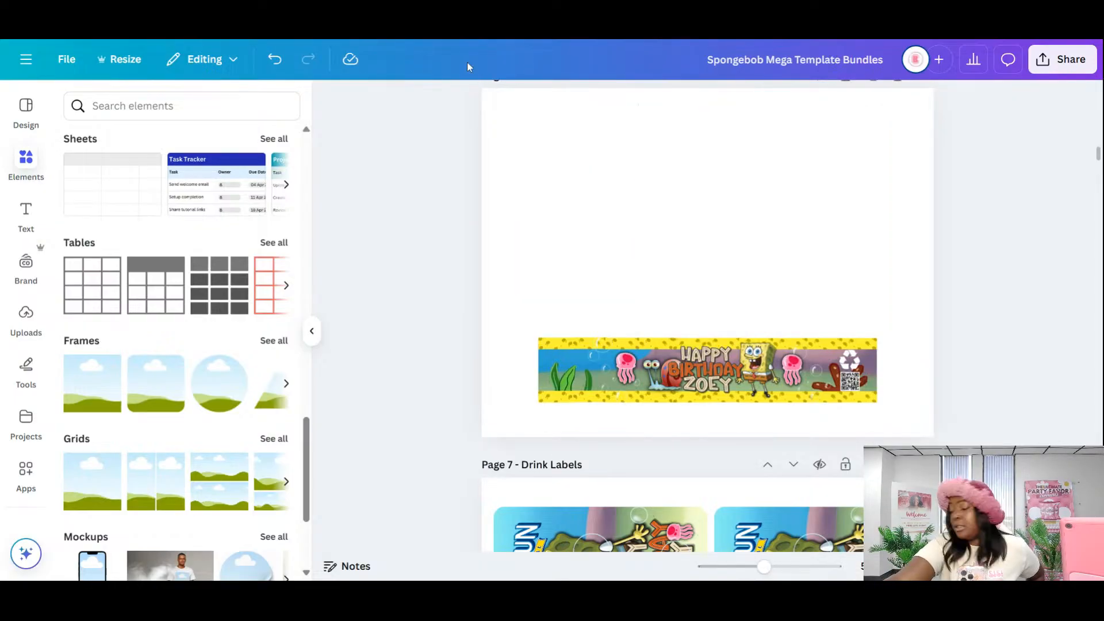
- Group the bottle wrap on the new page 6, rotate it 90° counterclockwise, and move it to the page's left edge
left_click_drag(530, 311, 908, 424)
left_click(661, 304)
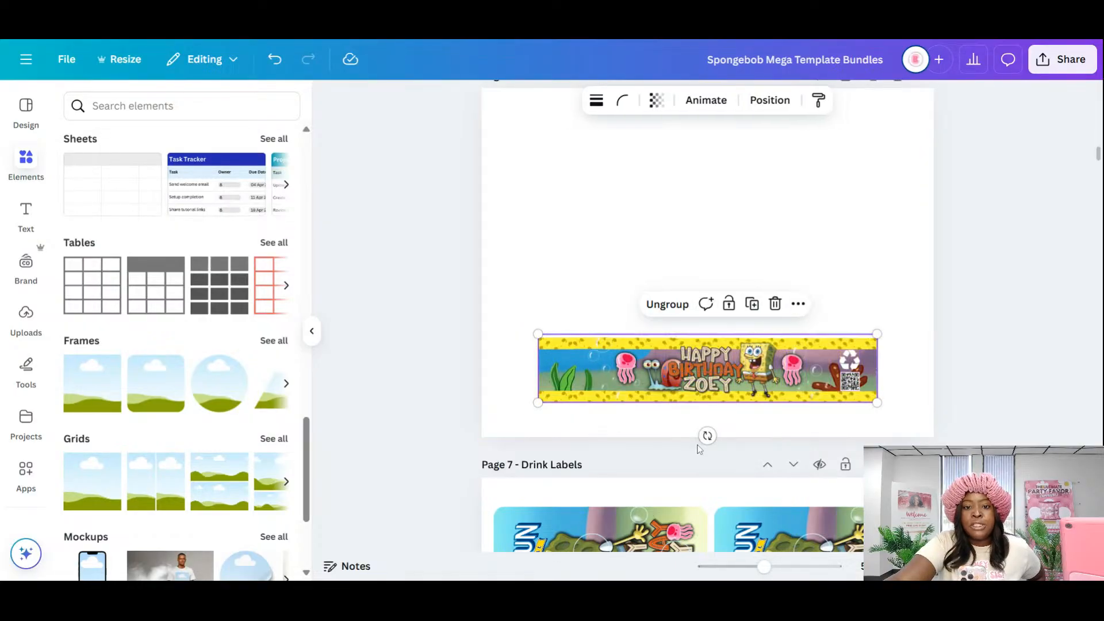
left_click_drag(707, 435, 826, 374)
left_click_drag(730, 303, 533, 195)
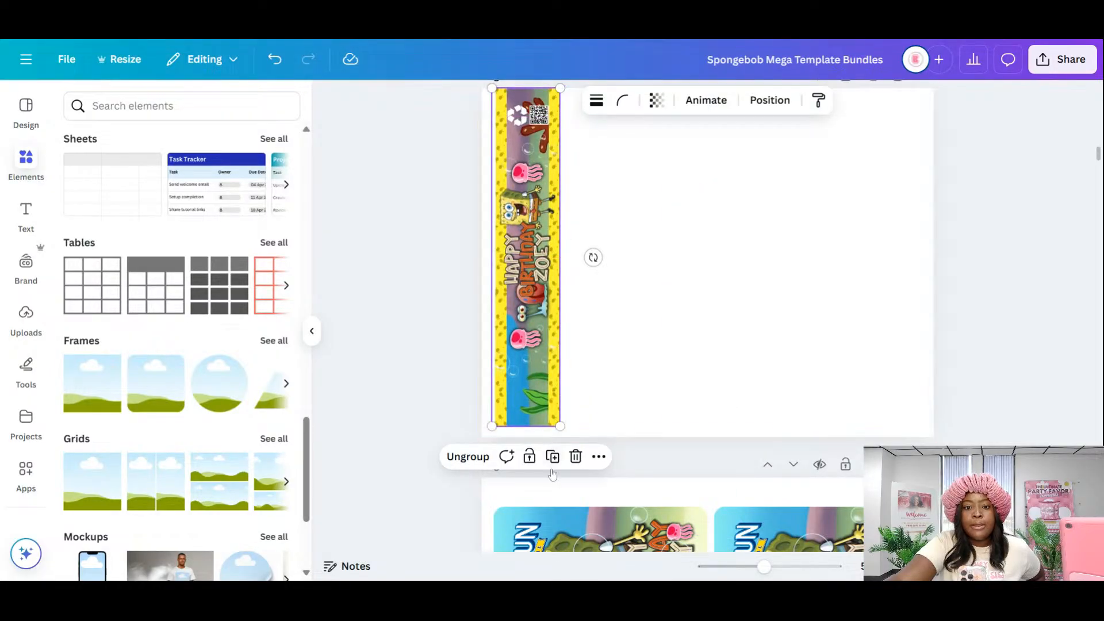
- Duplicate the rotated bottle wrap across page 6 to make a row of six wraps with thin, equal gaps
left_click_drag(546, 260, 608, 252)
left_click(619, 456)
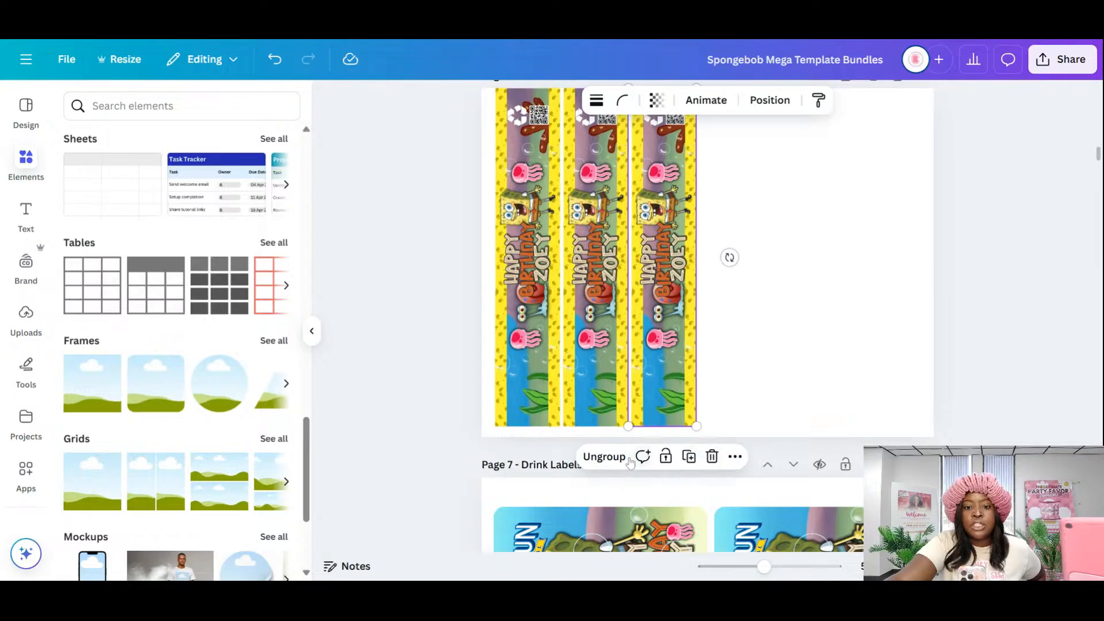
left_click(687, 457)
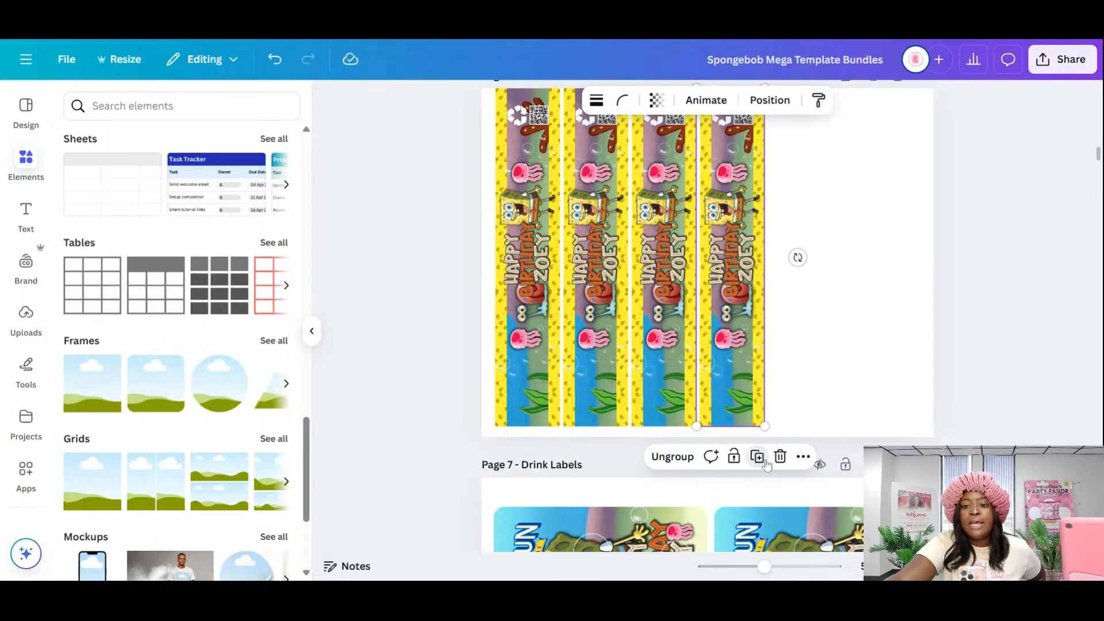
left_click(757, 457)
left_click(824, 457)
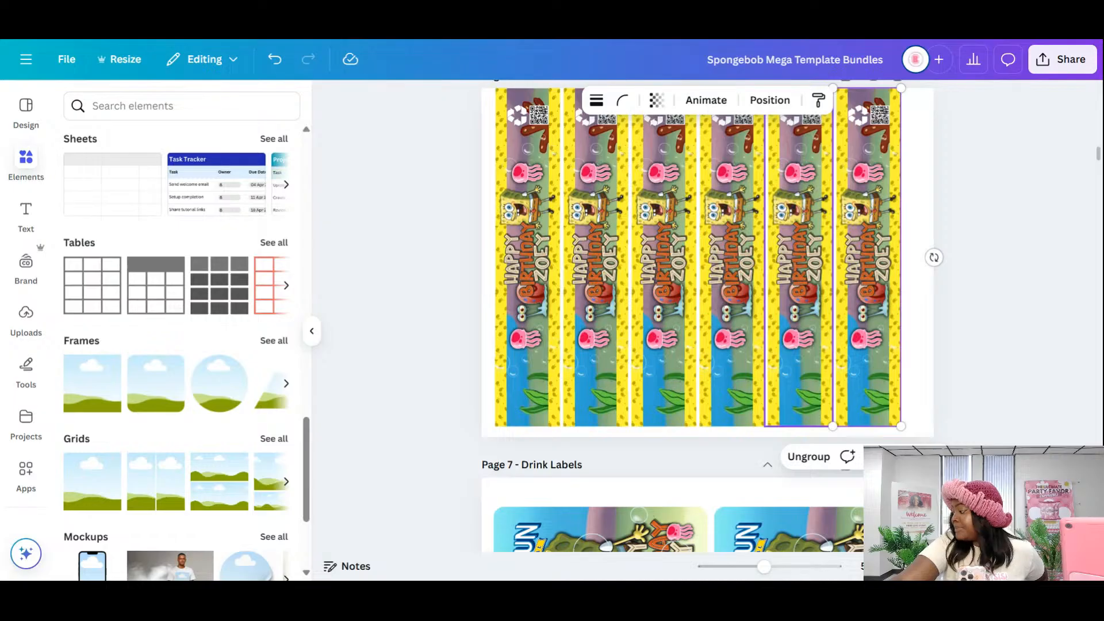
- Show the overview of all pages and open page 5 with the single Capri Sun label and bottle wrap, leaving nothing selected
scroll(871, 356, "up", 2)
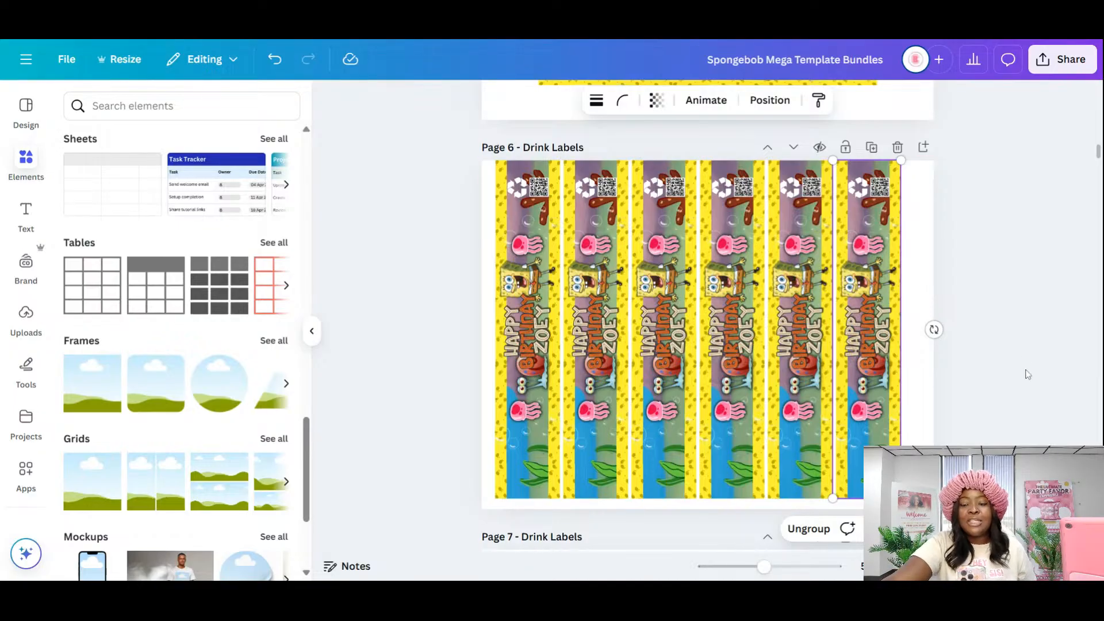
scroll(1027, 369, "up", 4)
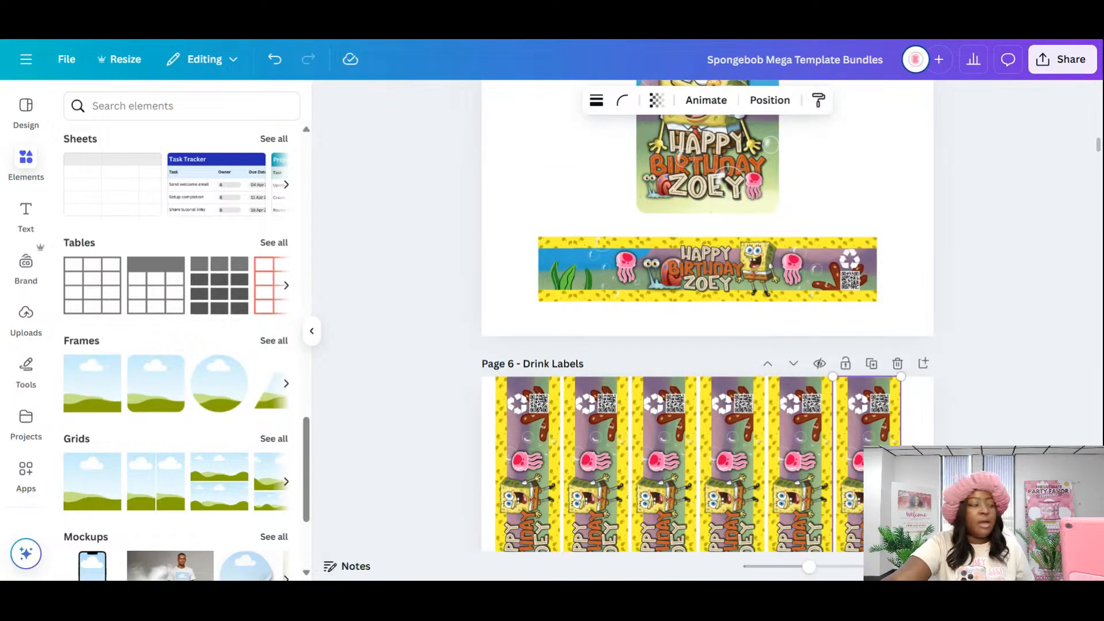
left_click(1015, 567)
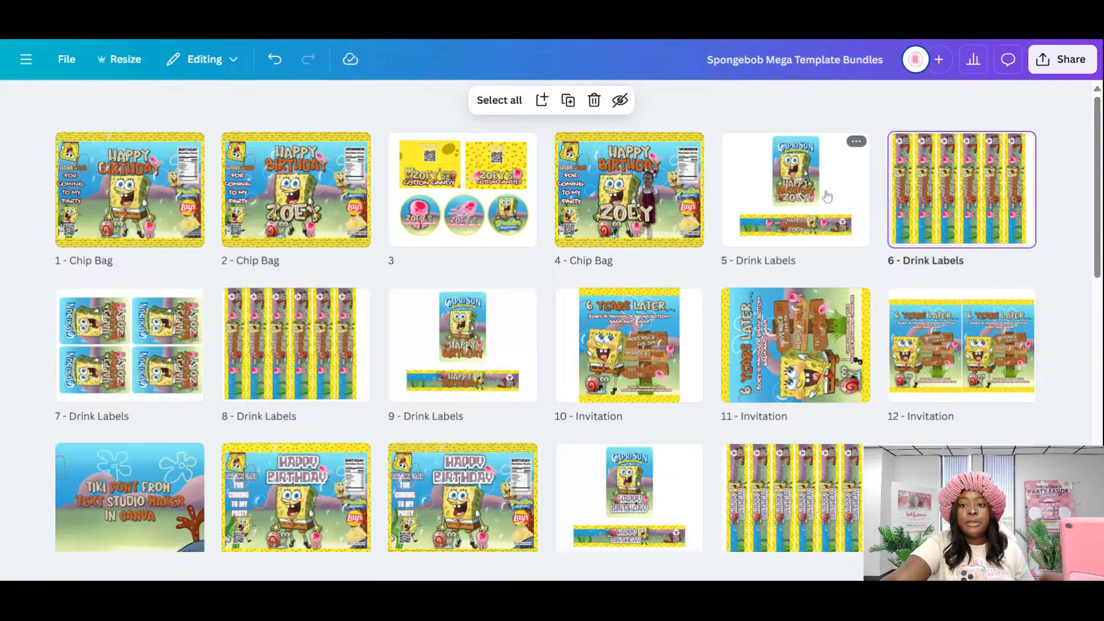
double_click(827, 197)
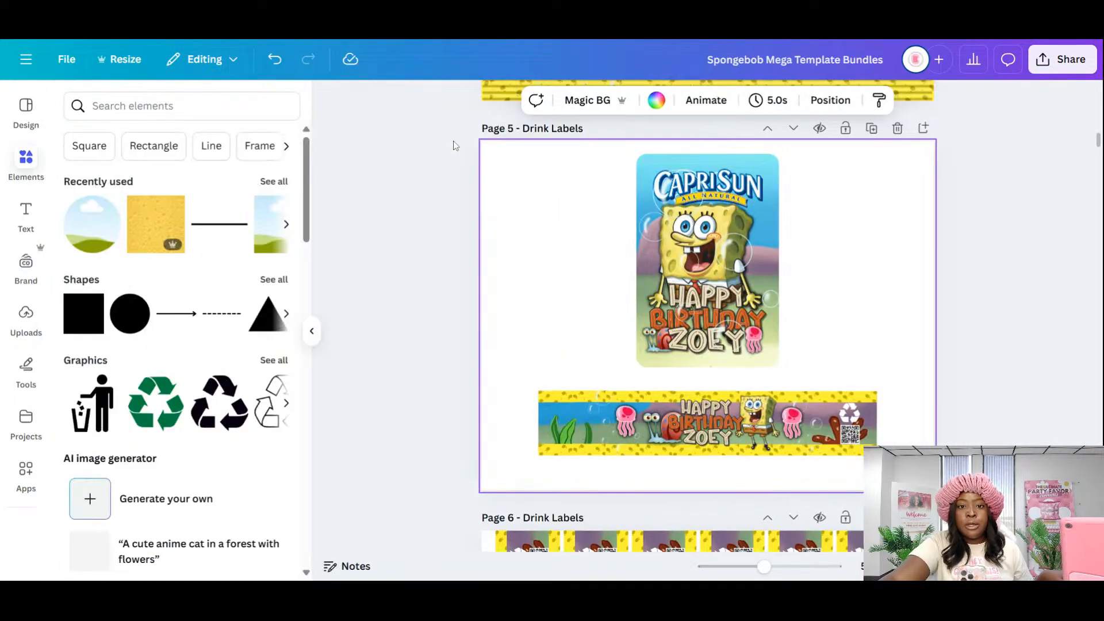
left_click(454, 144)
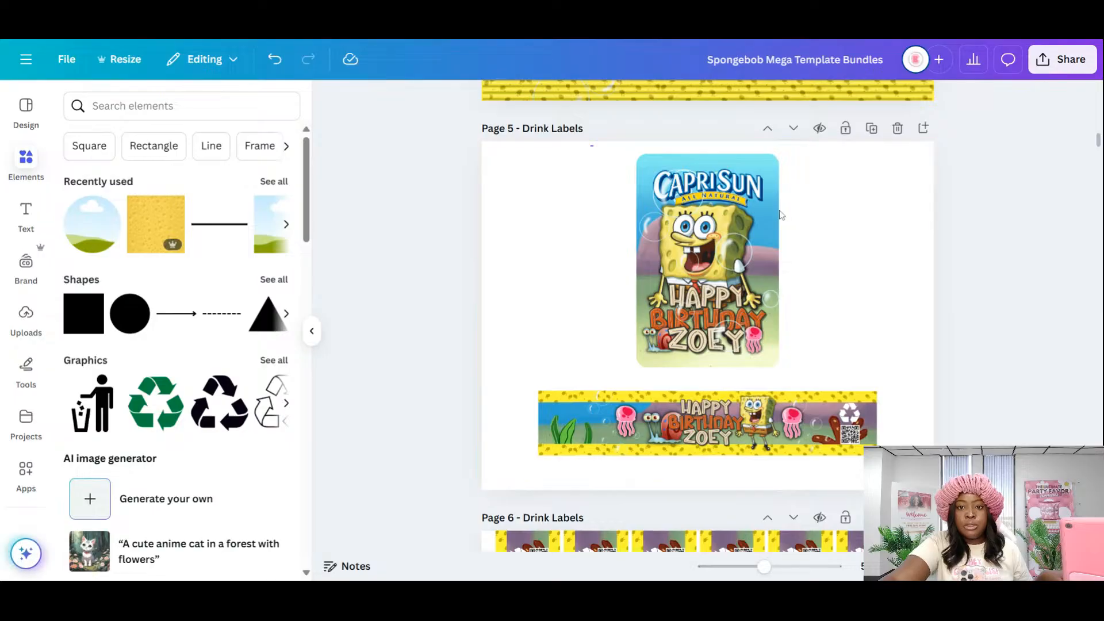
left_click_drag(590, 145, 794, 359)
mouse_move(756, 275)
left_mouse_down()
mouse_move(756, 284)
mouse_move(750, 267)
mouse_move(755, 280)
left_mouse_up()
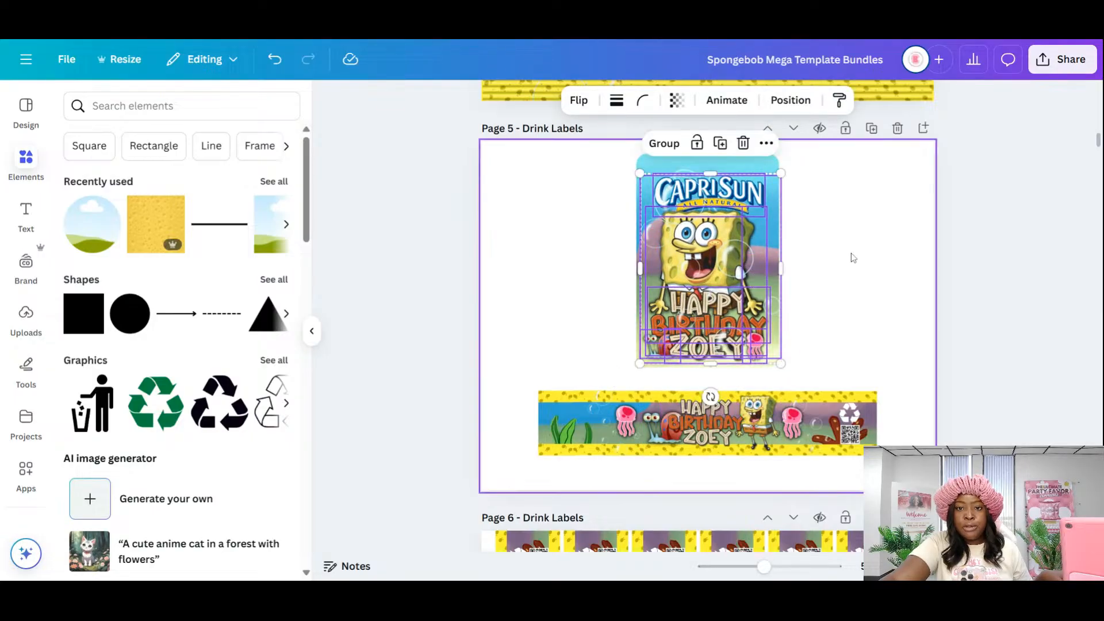
left_click(853, 257)
left_click(275, 59)
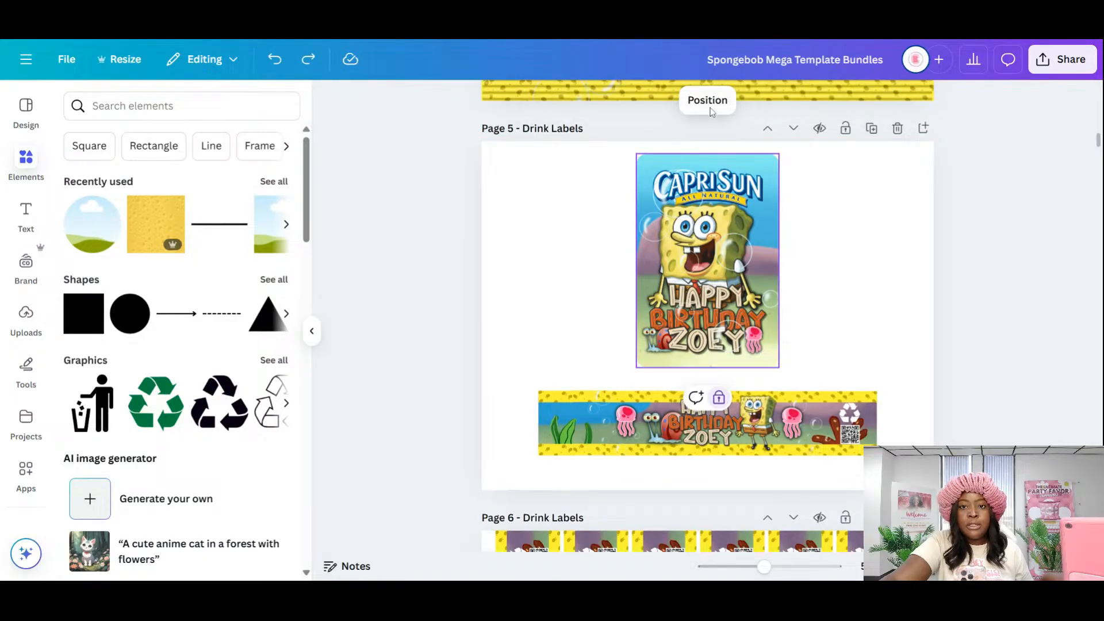
- Unlock the Capri Sun label's background on page 5 and move the whole label slightly down, just above the bottle label strip
left_click(718, 398)
left_click(581, 183)
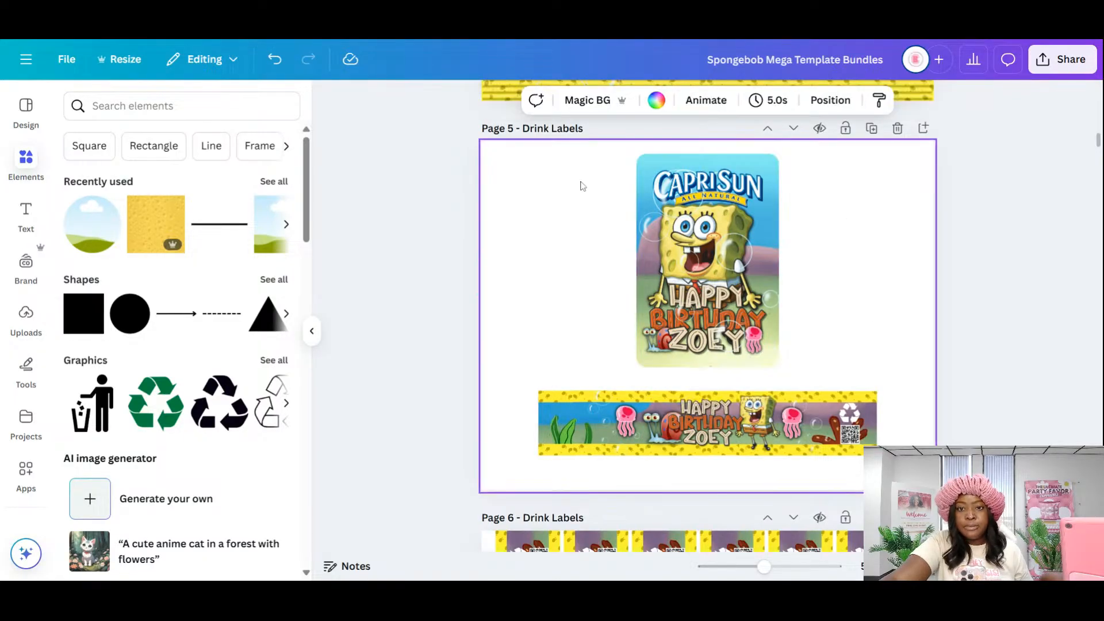
left_click_drag(609, 151, 792, 376)
mouse_move(729, 235)
left_mouse_down()
mouse_move(728, 257)
mouse_move(727, 242)
left_mouse_up()
left_click(874, 242)
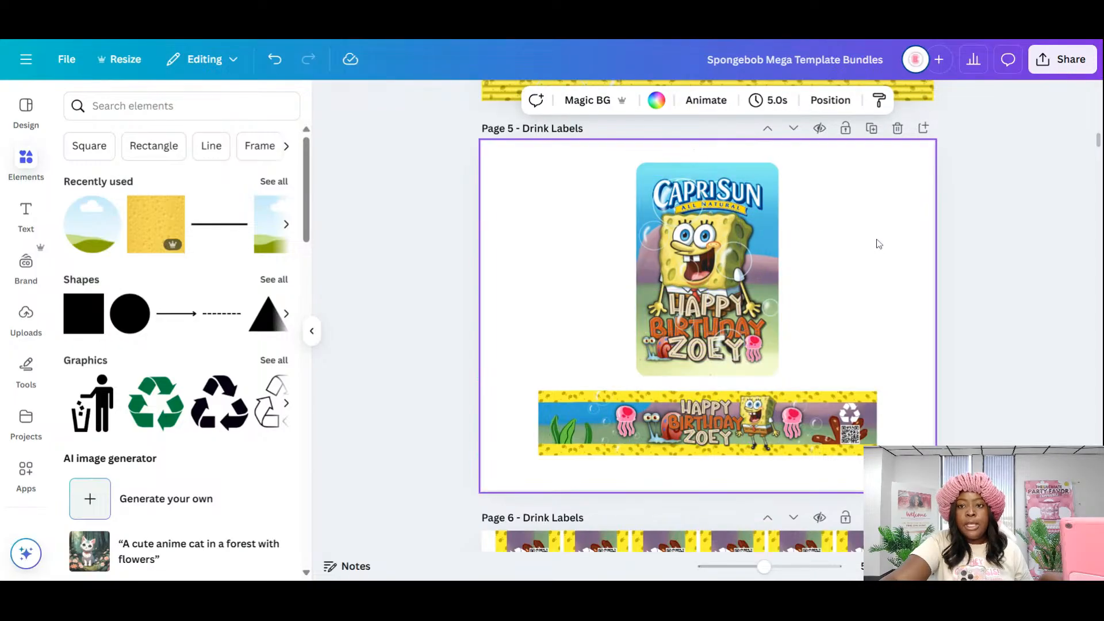
- Add a blank page directly after page 5
left_click(923, 128)
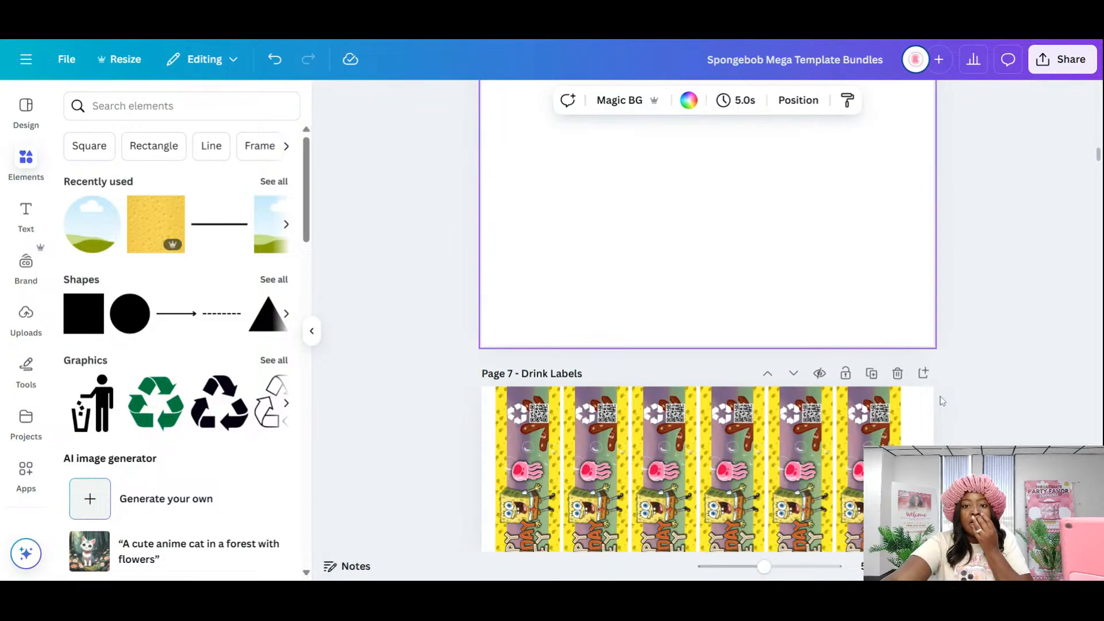
scroll(857, 365, "up", 3)
scroll(858, 364, "down", 1)
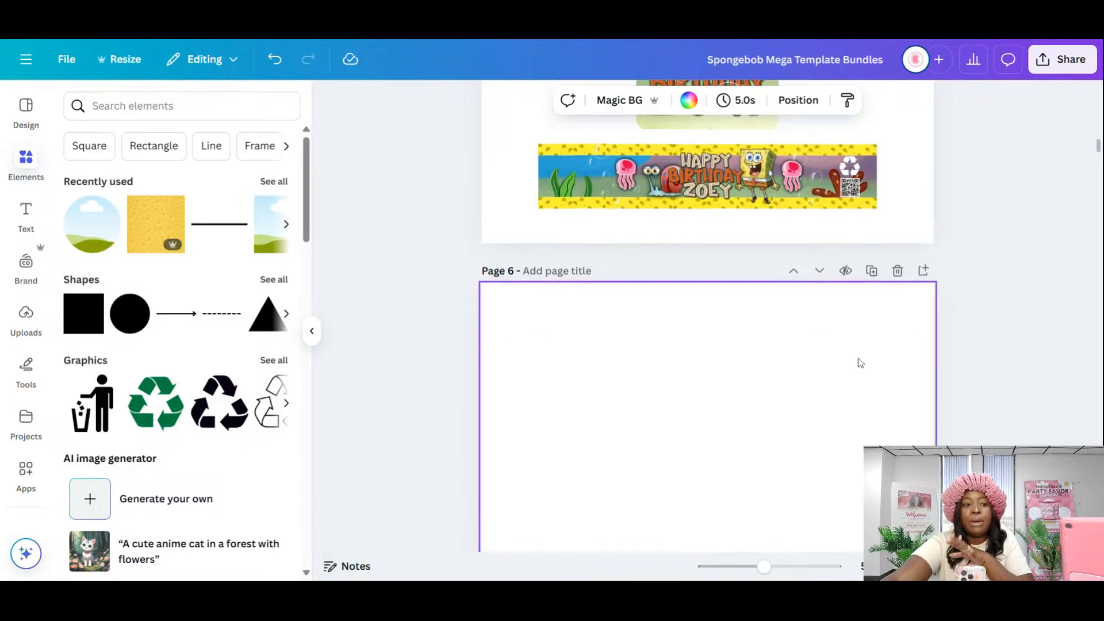
- Add a rectangle to the blank page 6, stretch it into a wide, short bar, and move it near the page's middle
key("r")
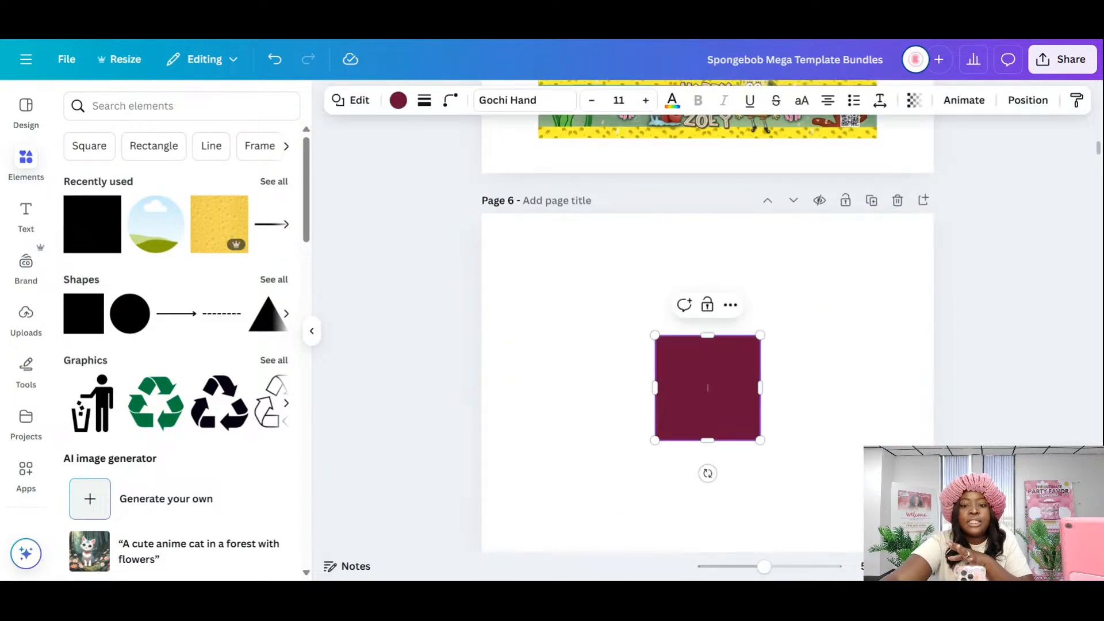
left_click_drag(765, 388, 922, 387)
left_click_drag(788, 440, 793, 396)
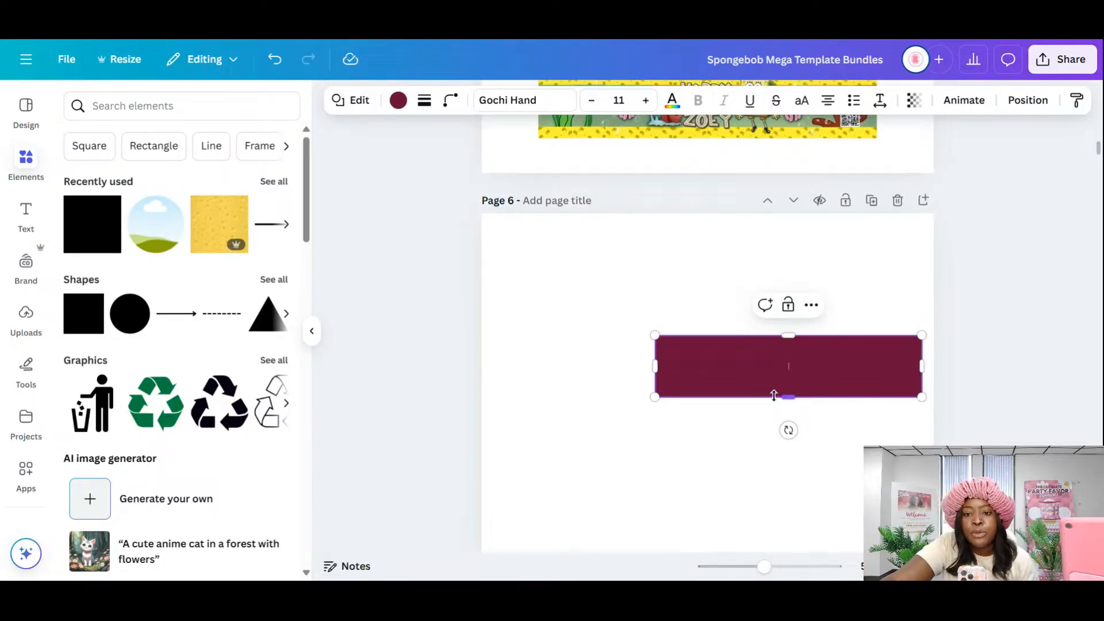
mouse_move(788, 397)
left_mouse_down()
mouse_move(794, 410)
mouse_move(791, 387)
left_mouse_up()
left_click(839, 444)
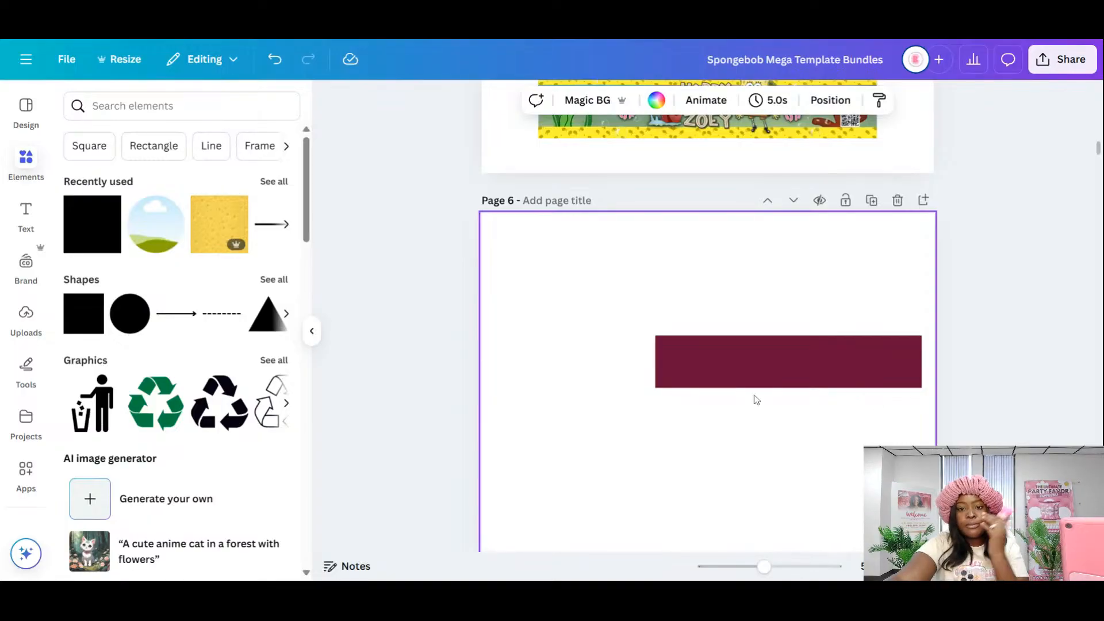
left_click(776, 365)
left_click_drag(777, 362, 690, 368)
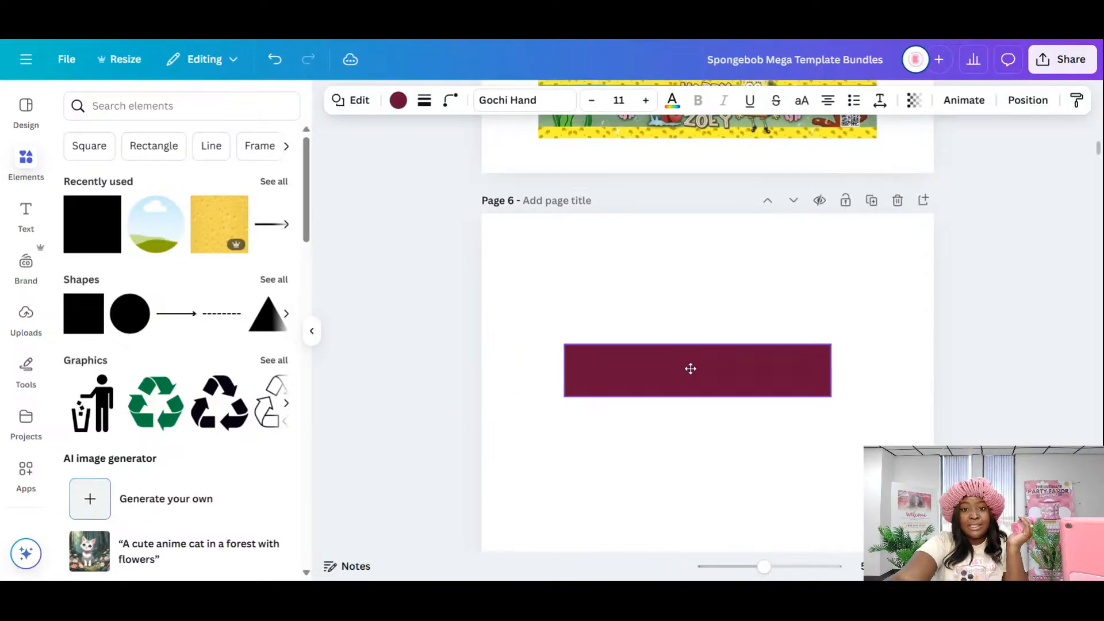
- Duplicate all elements of the Happy Birthday bottle label strip on page 5 and move the copy down to page 6
scroll(799, 492, "up", 3)
left_click_drag(520, 206, 918, 317)
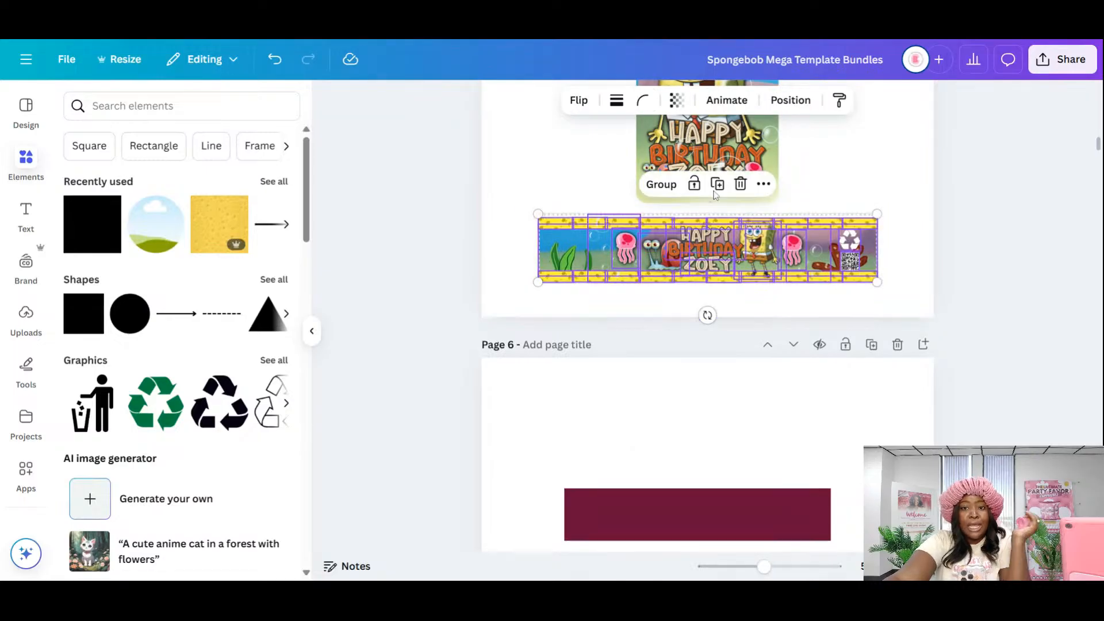
left_click(718, 184)
left_click_drag(793, 249, 770, 295)
scroll(771, 373, "down", 4)
- Scale and position the copied label strip to fit over the maroon rectangle on page 6, and remove the rectangle behind it
left_click_drag(861, 345, 780, 313)
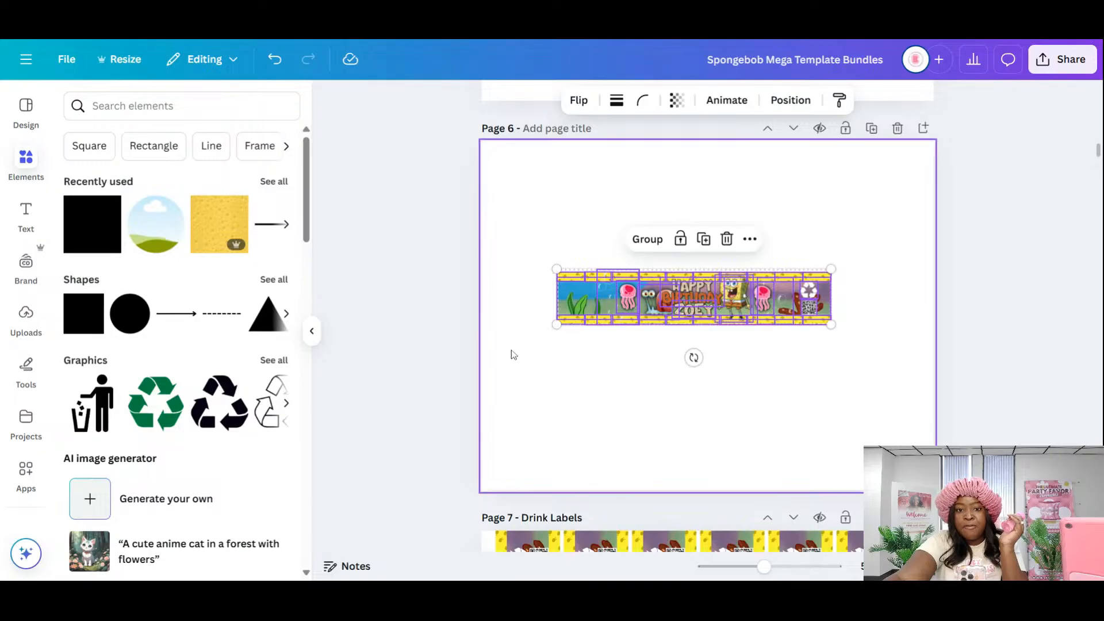
mouse_move(556, 324)
left_mouse_down()
mouse_move(592, 315)
mouse_move(566, 325)
left_mouse_up()
left_click(828, 372)
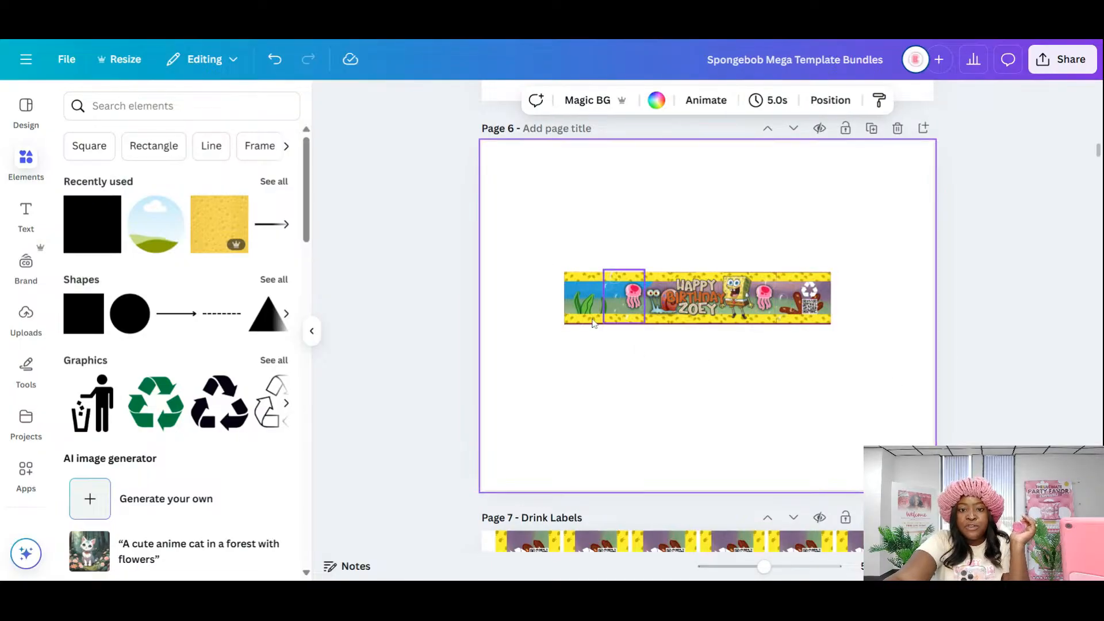
mouse_move(583, 326)
left_mouse_down()
mouse_move(597, 417)
mouse_move(581, 340)
left_mouse_up()
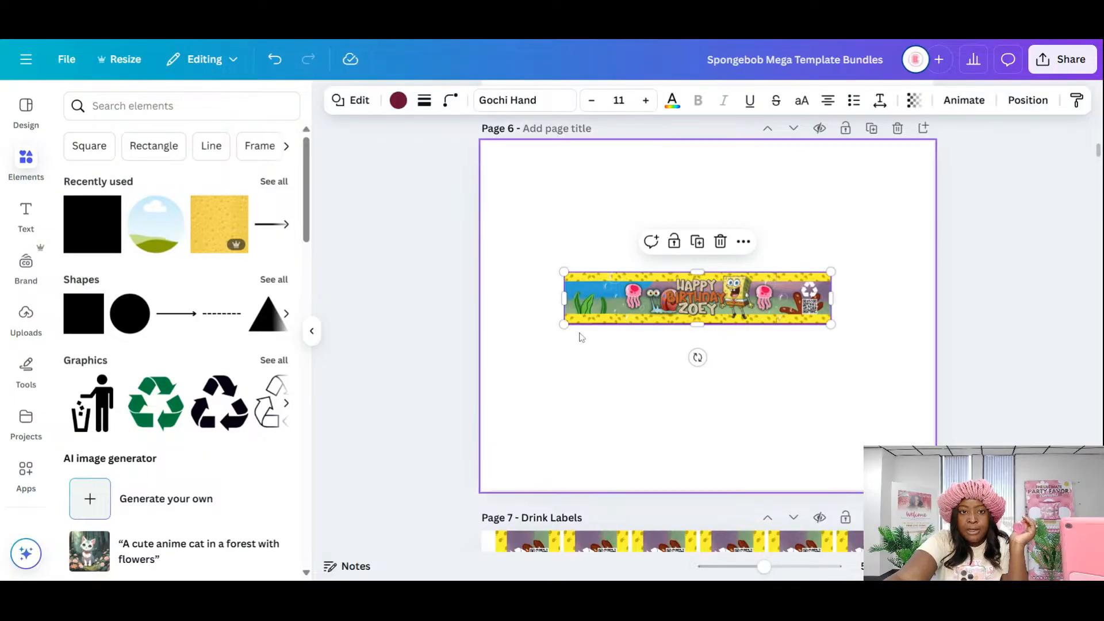
left_click(1081, 385)
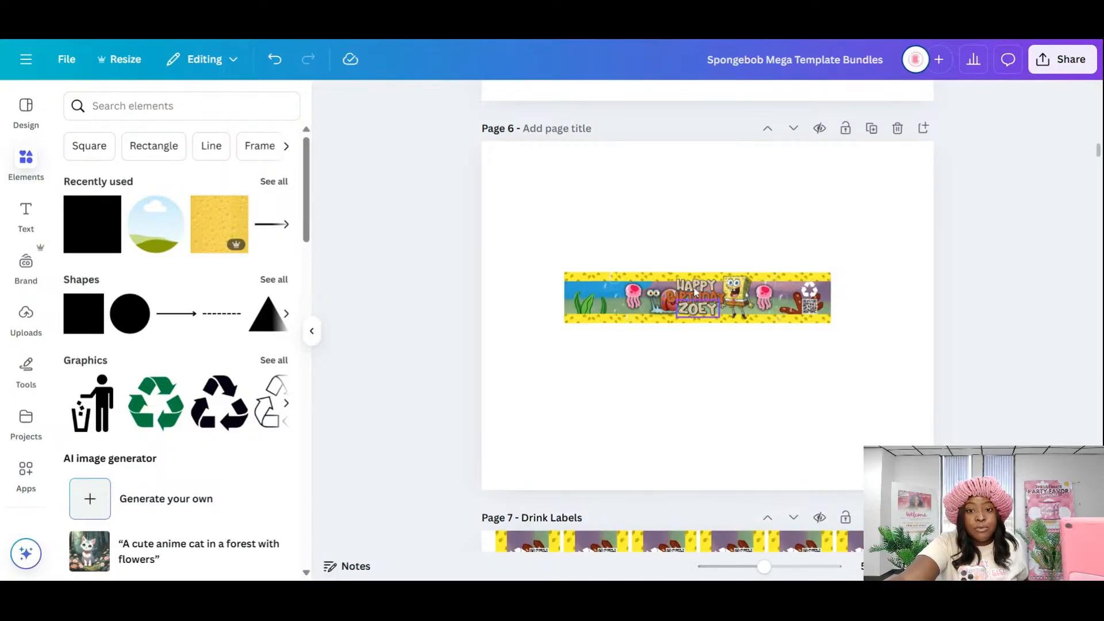
scroll(669, 348, "up", 5)
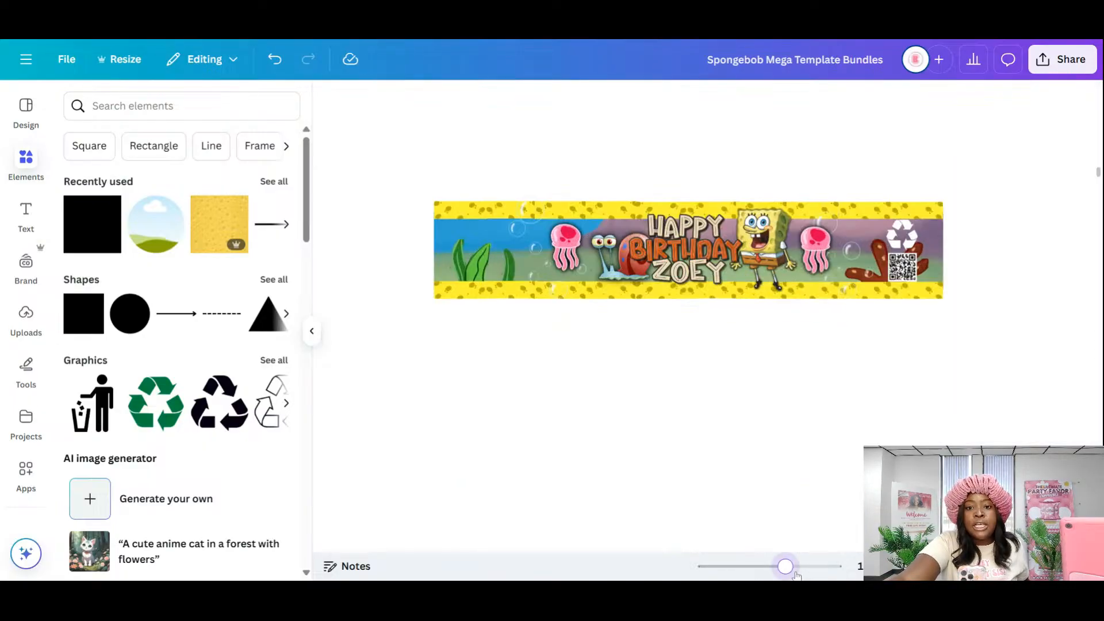
scroll(668, 348, "up", 4)
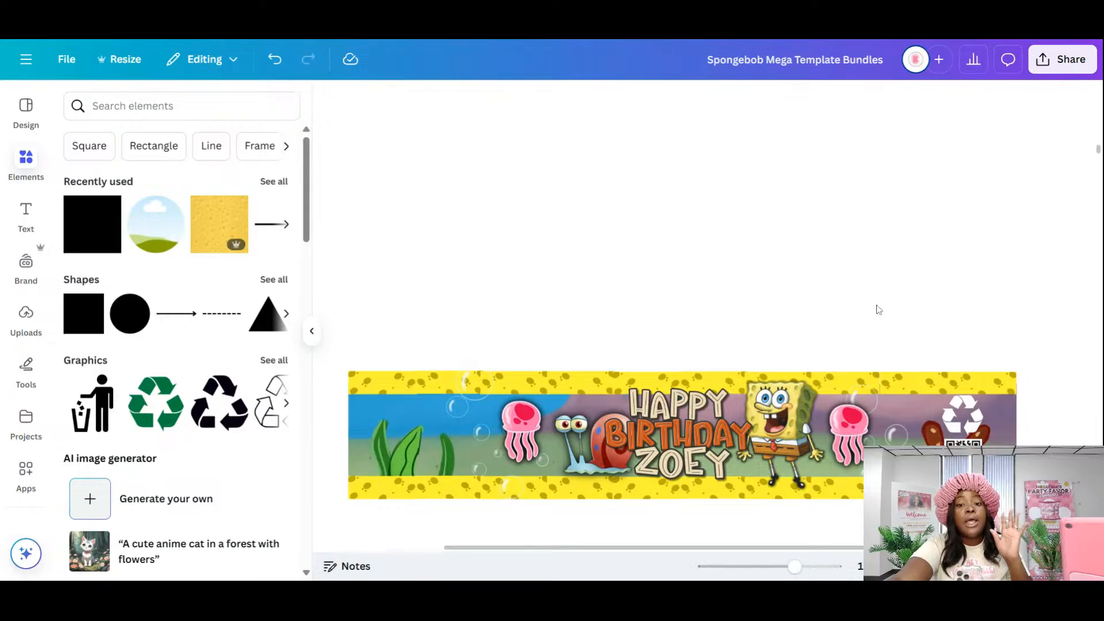
left_click_drag(795, 568, 785, 568)
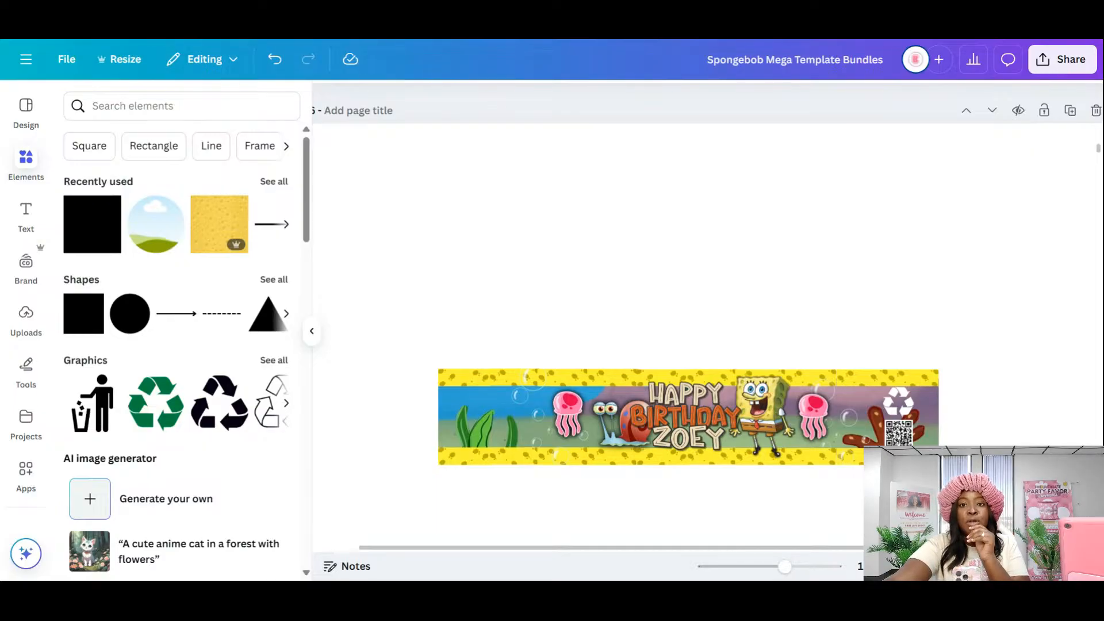
left_click(840, 528)
left_click_drag(785, 567, 766, 568)
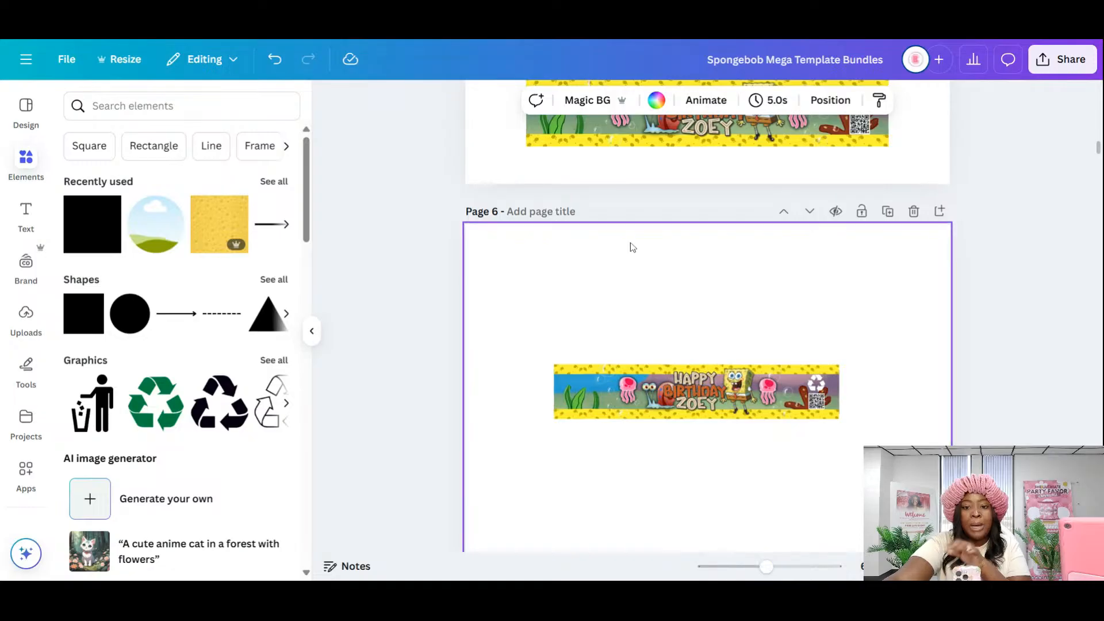
- Title page 6 "Bubble Labels"
left_click(528, 211)
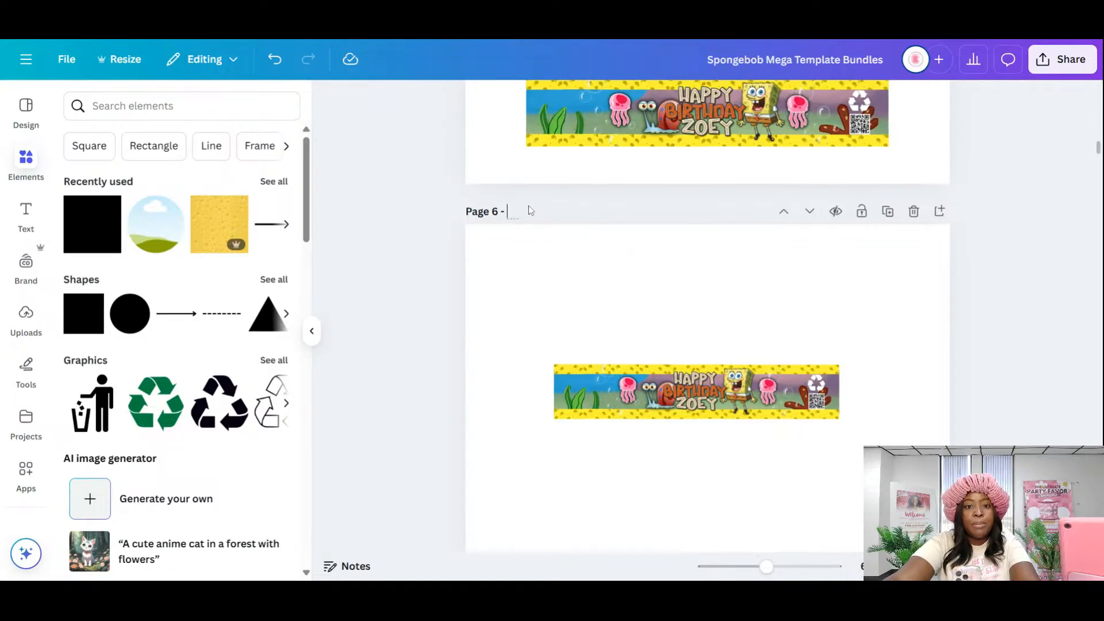
type("bUBBLE")
key("BackSpace")
key("BackSpace")
key("BackSpace")
key("BackSpace")
type("Bu")
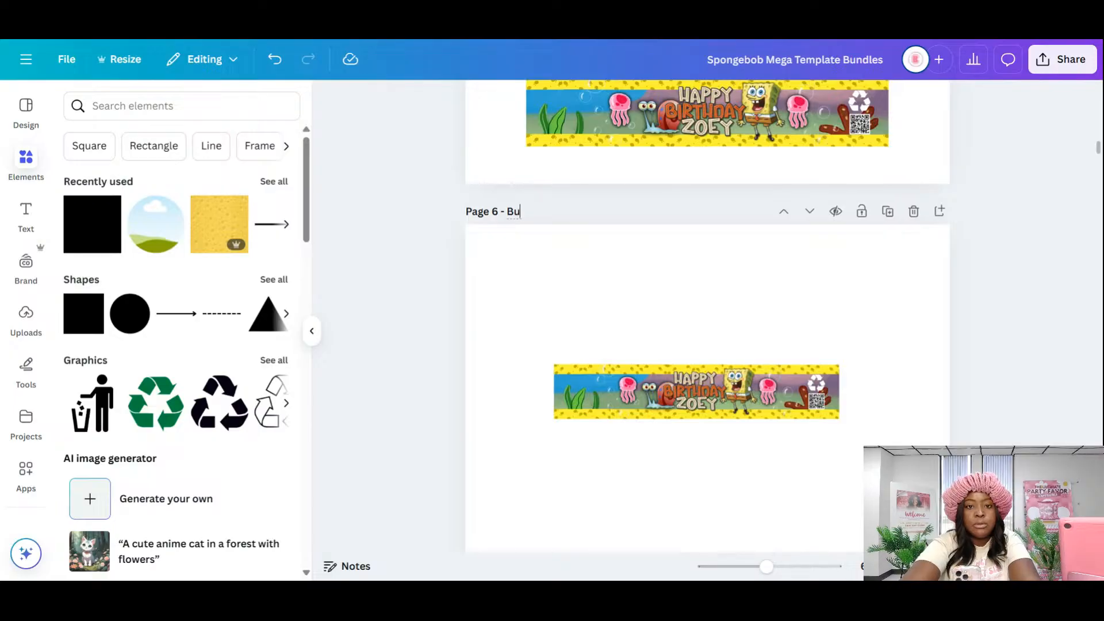
type("bble Labels")
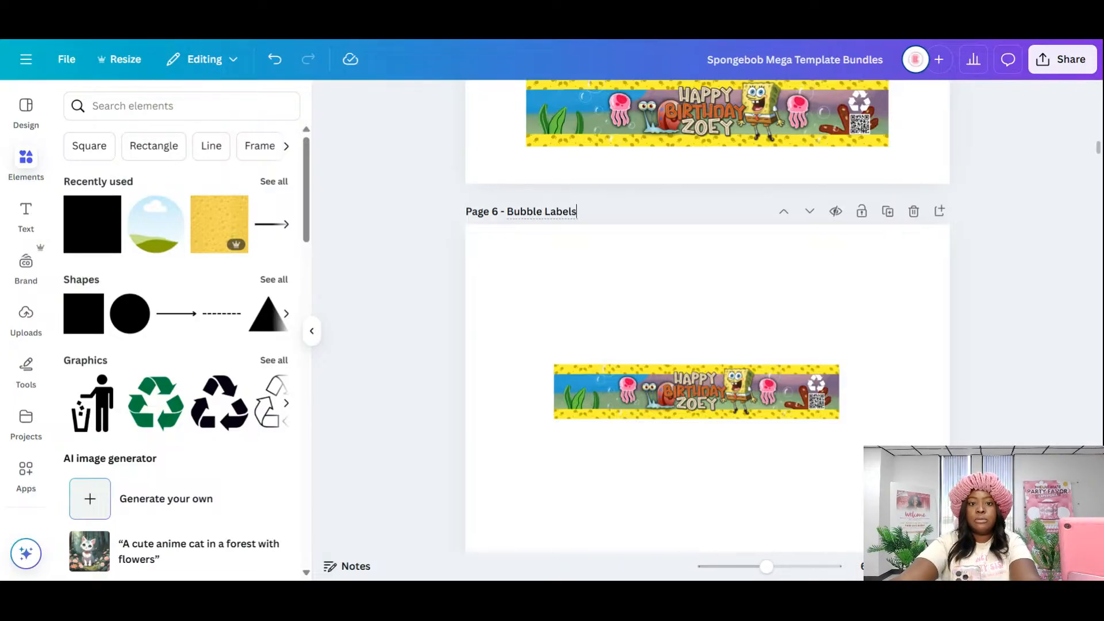
- Title page 3 "Cotton Candy Labels"
scroll(541, 230, "up", 10)
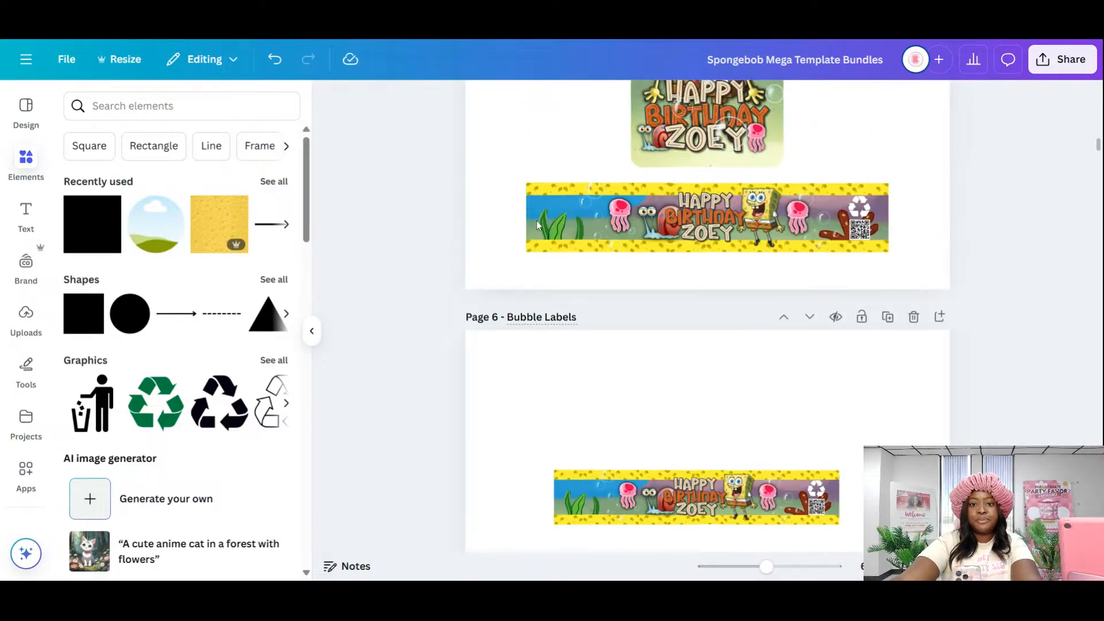
scroll(596, 232, "up", 10)
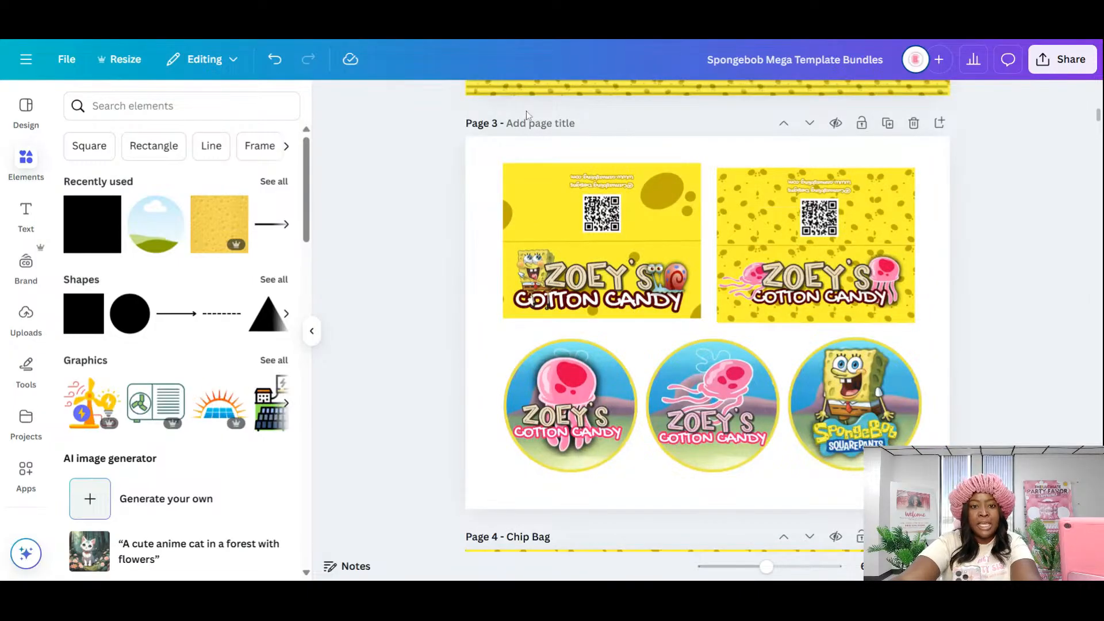
left_click(522, 128)
type("Cot")
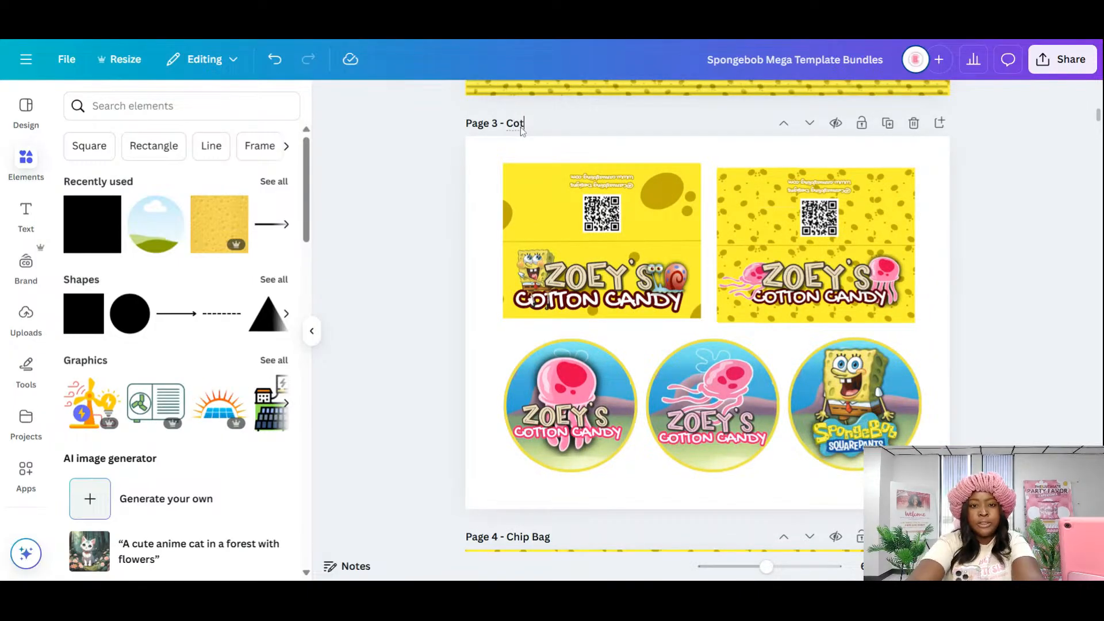
type("ton Candy Labek")
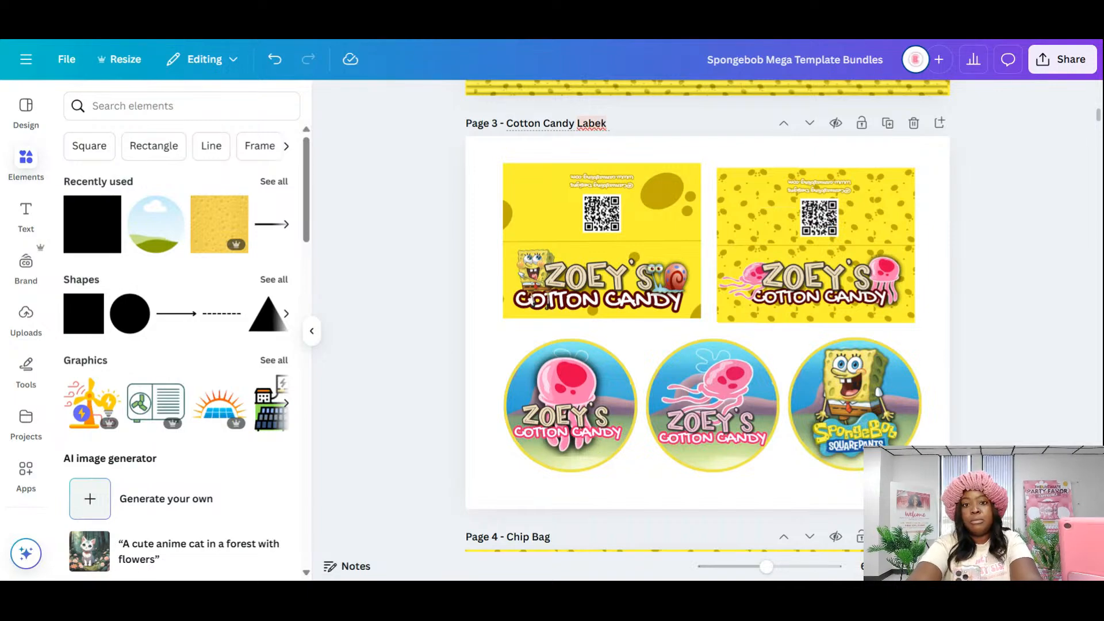
key("BackSpace")
type("s")
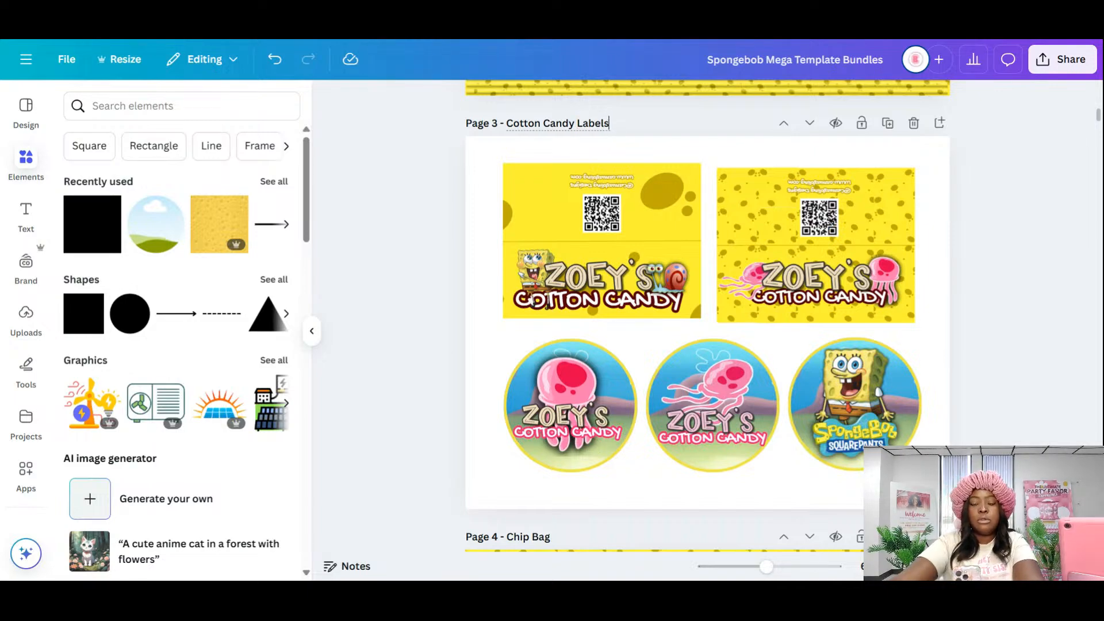
left_click(956, 383)
- Move the whole bubble label strip up to the upper part of page 6
scroll(954, 390, "down", 3)
scroll(954, 389, "down", 6)
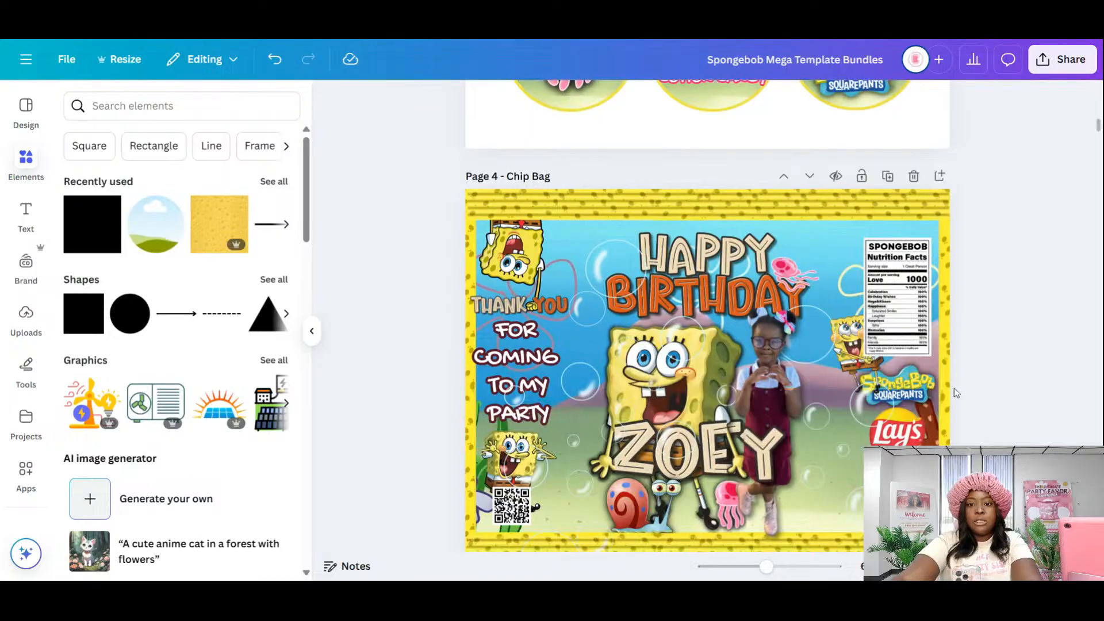
scroll(955, 397, "down", 10)
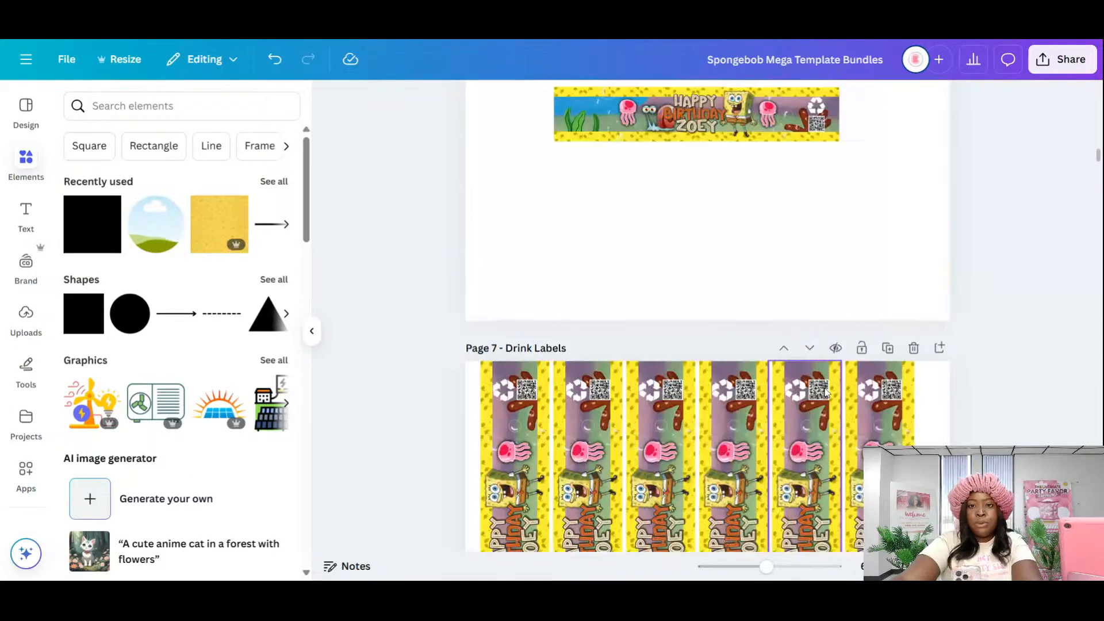
scroll(826, 393, "down", 4)
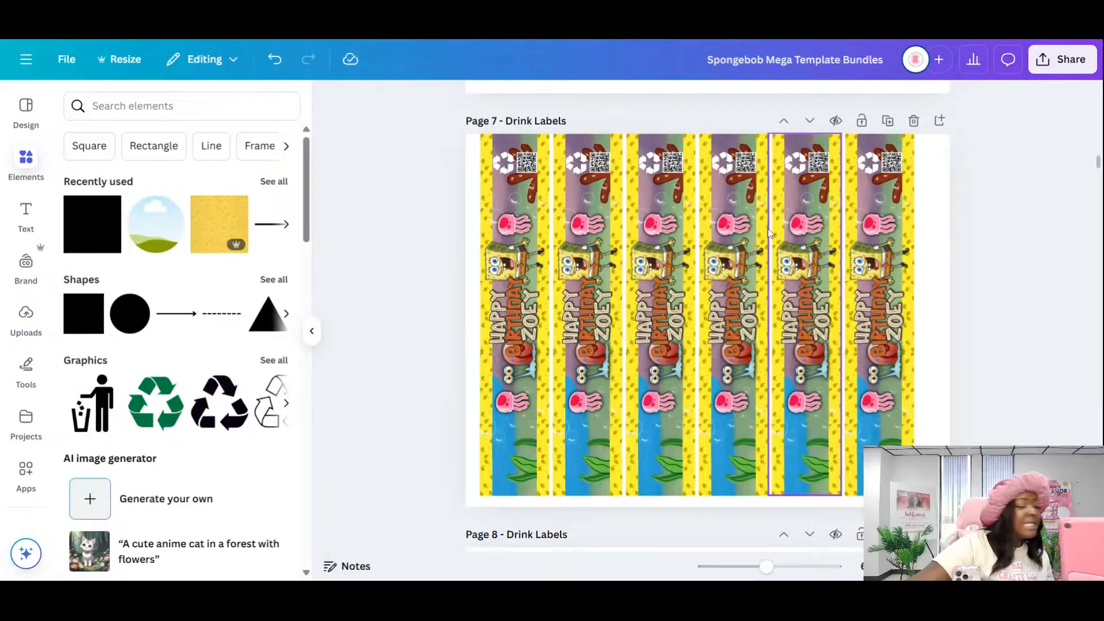
scroll(771, 233, "up", 3)
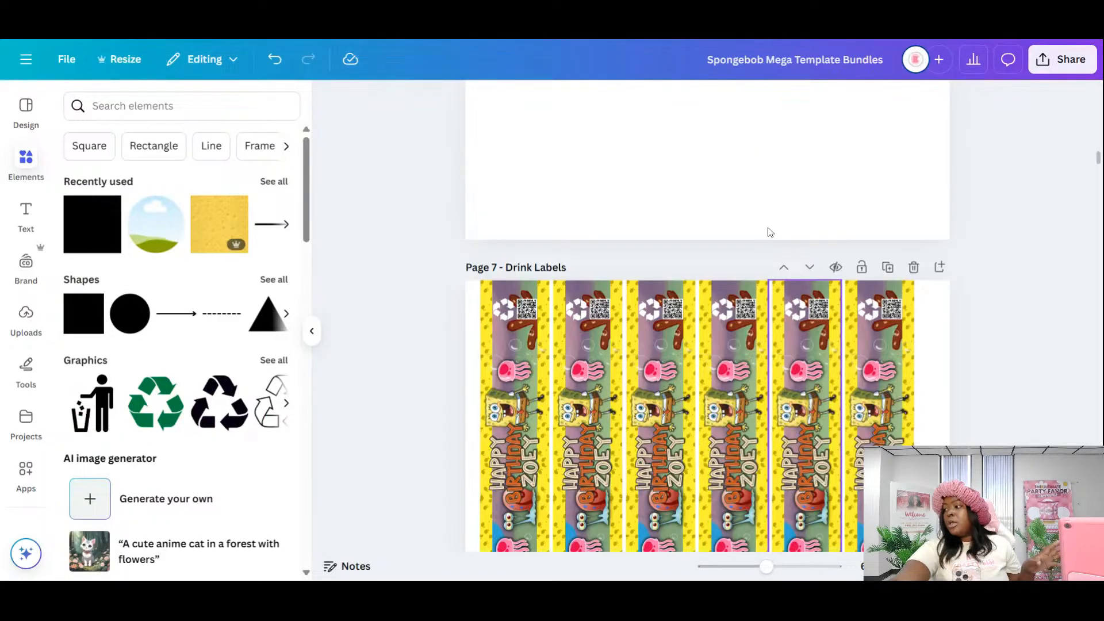
scroll(770, 232, "up", 3)
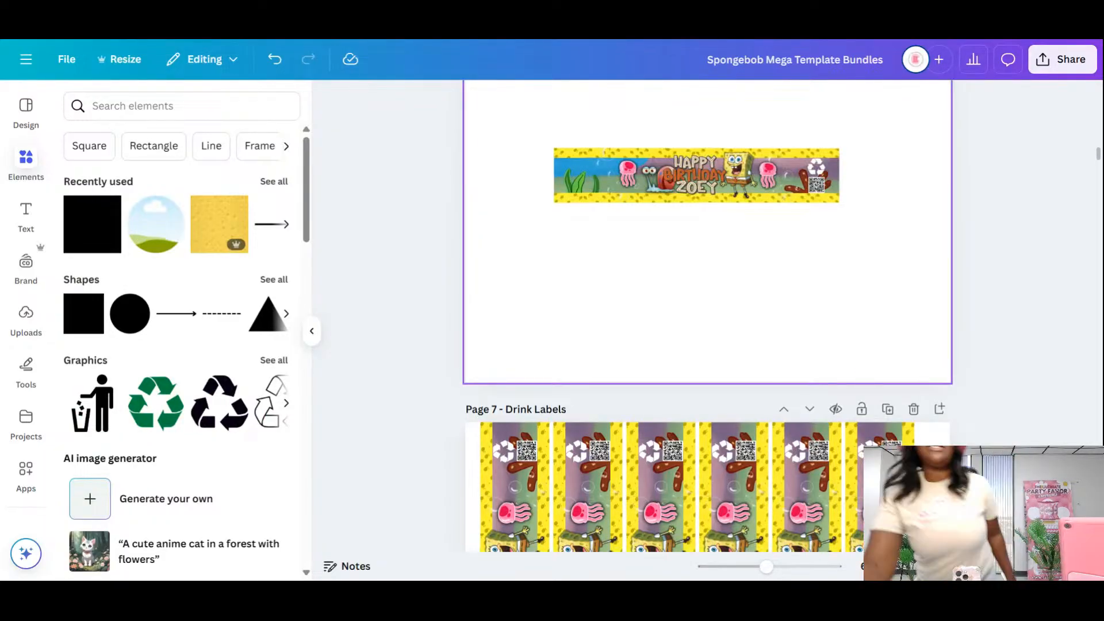
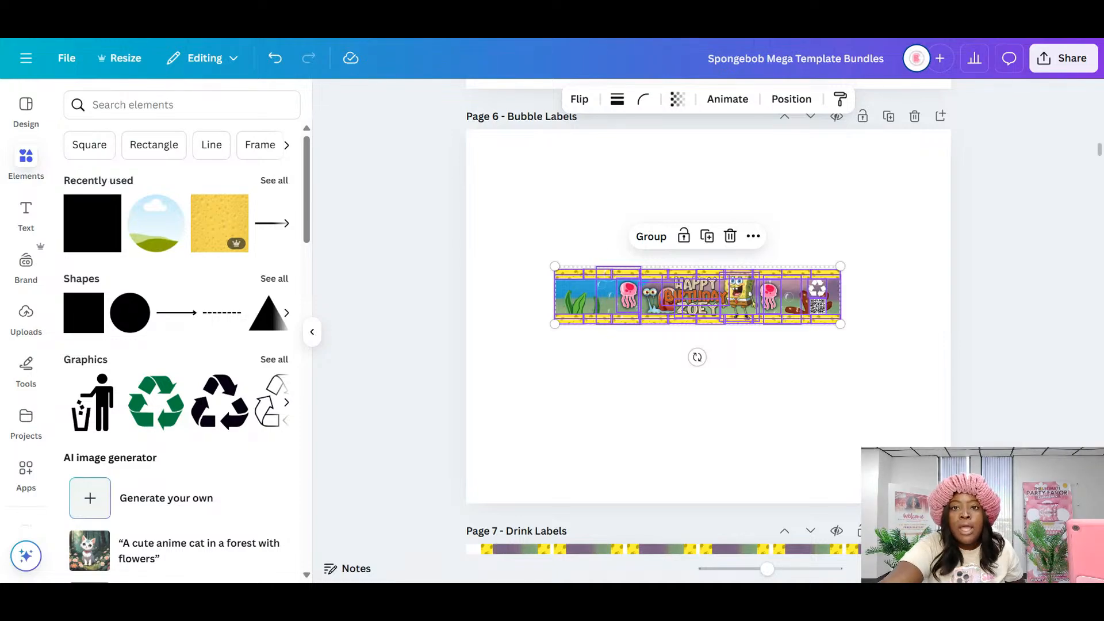
left_click_drag(728, 294, 745, 193)
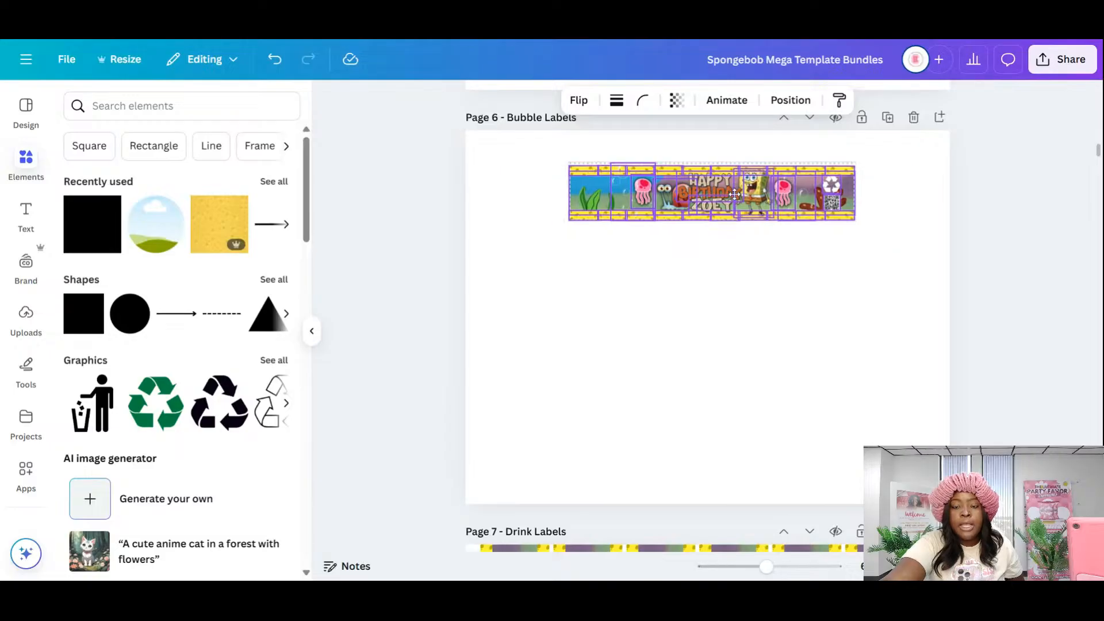
left_click(744, 365)
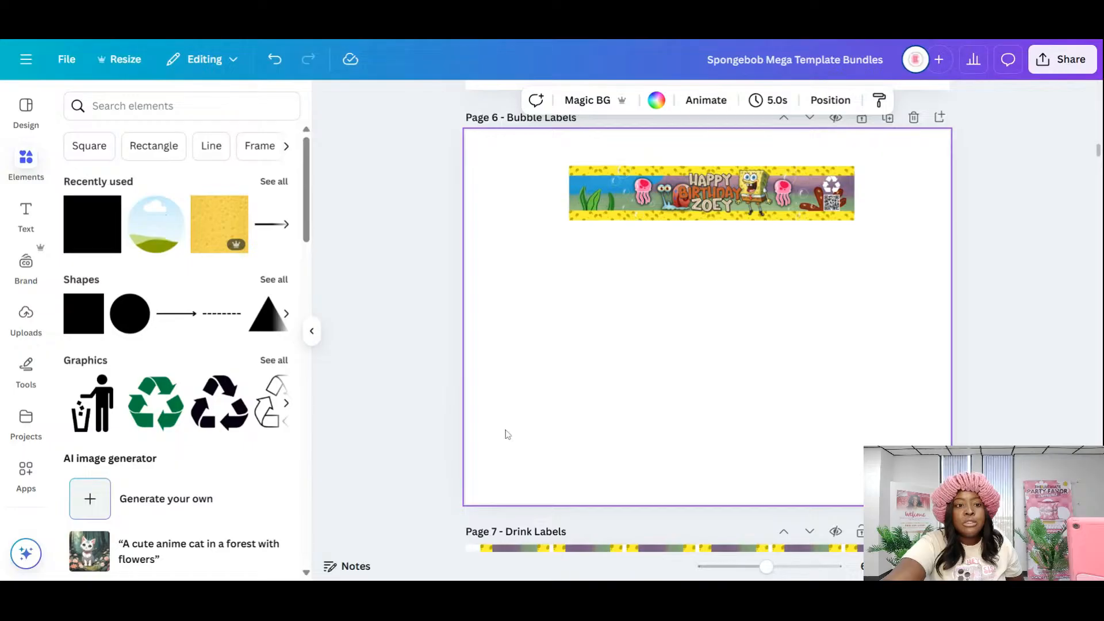
- Add a circular frame to page 6, shrink it to a small lid-label size and place it below the bubble label strip
left_click(161, 235)
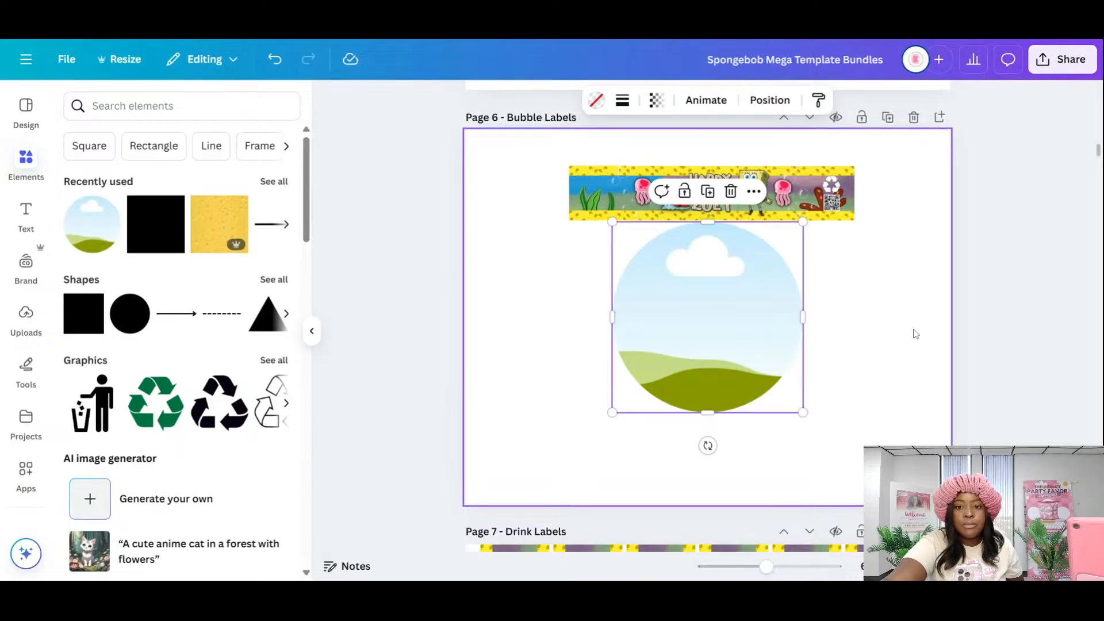
left_click_drag(804, 413, 725, 250)
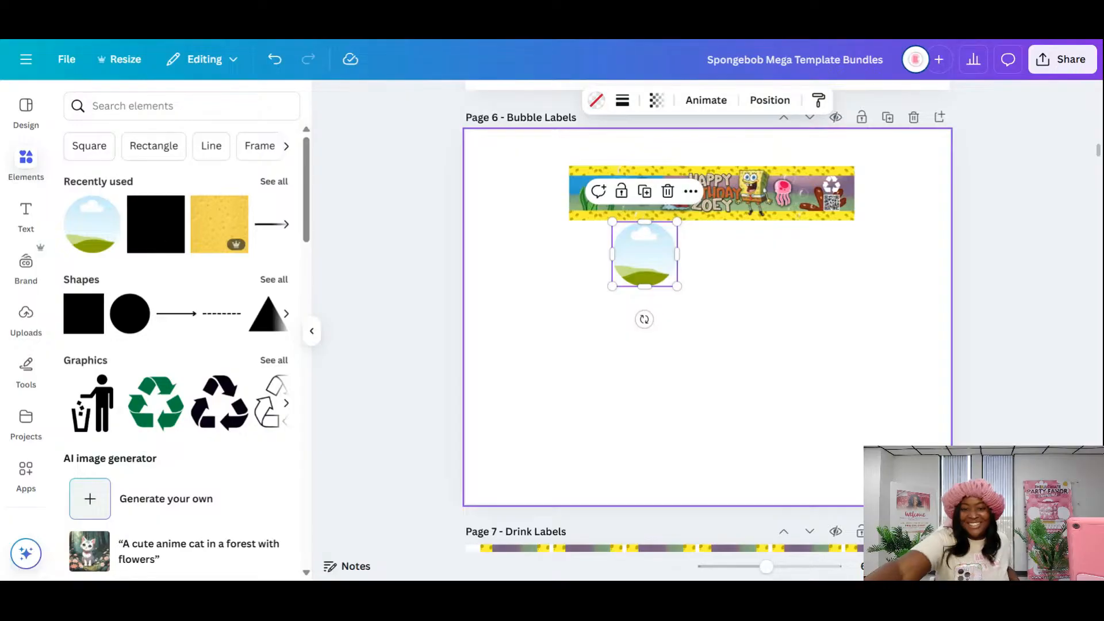
left_click_drag(677, 286, 683, 327)
left_click_drag(669, 277, 624, 368)
left_click(754, 350)
scroll(755, 337, "down", 1)
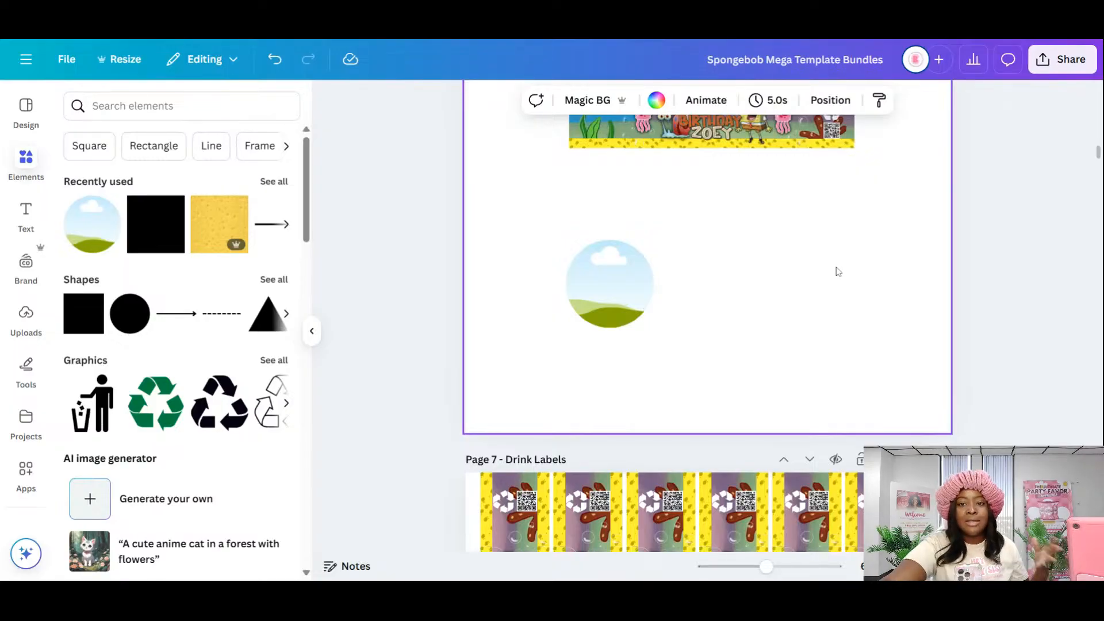
- Fill the circular frame with a copy of the strip's underwater background, repositioned to show the flower cloud and red coral
scroll(832, 303, "up", 3)
left_click(582, 261)
left_click(585, 261)
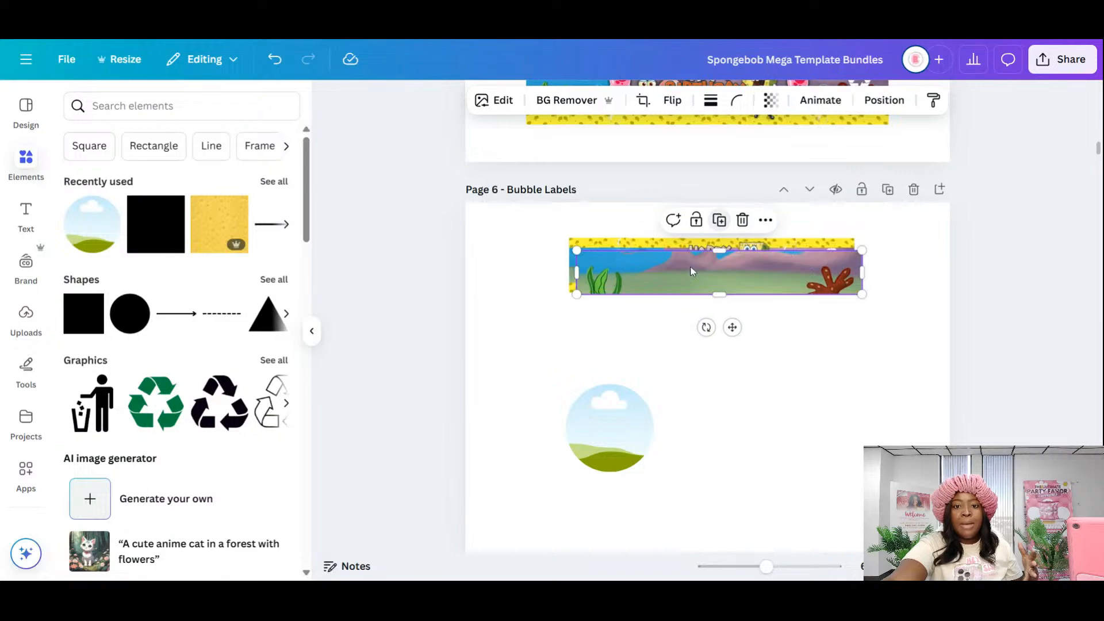
left_click_drag(683, 301, 719, 447)
double_click(629, 426)
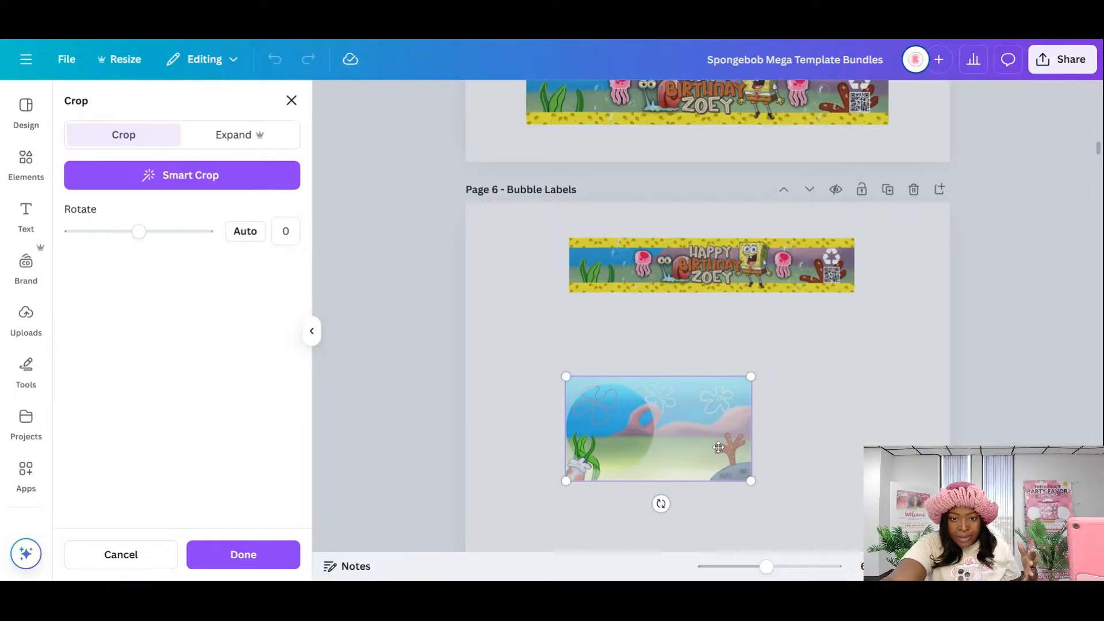
key("Return")
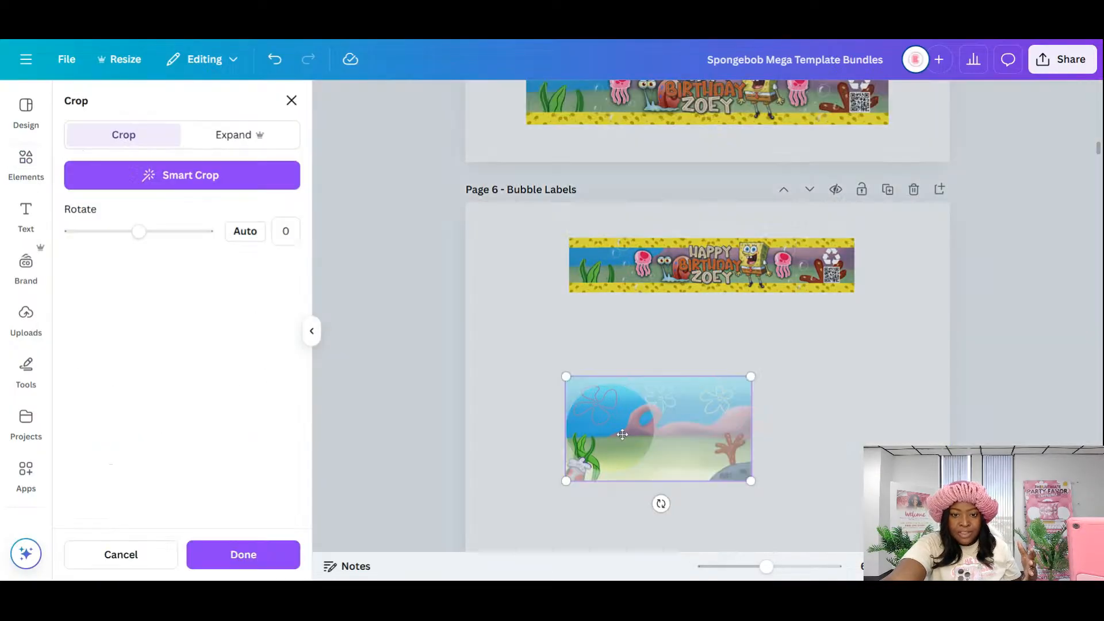
double_click(622, 435)
left_click_drag(621, 443, 469, 437)
left_click(756, 450)
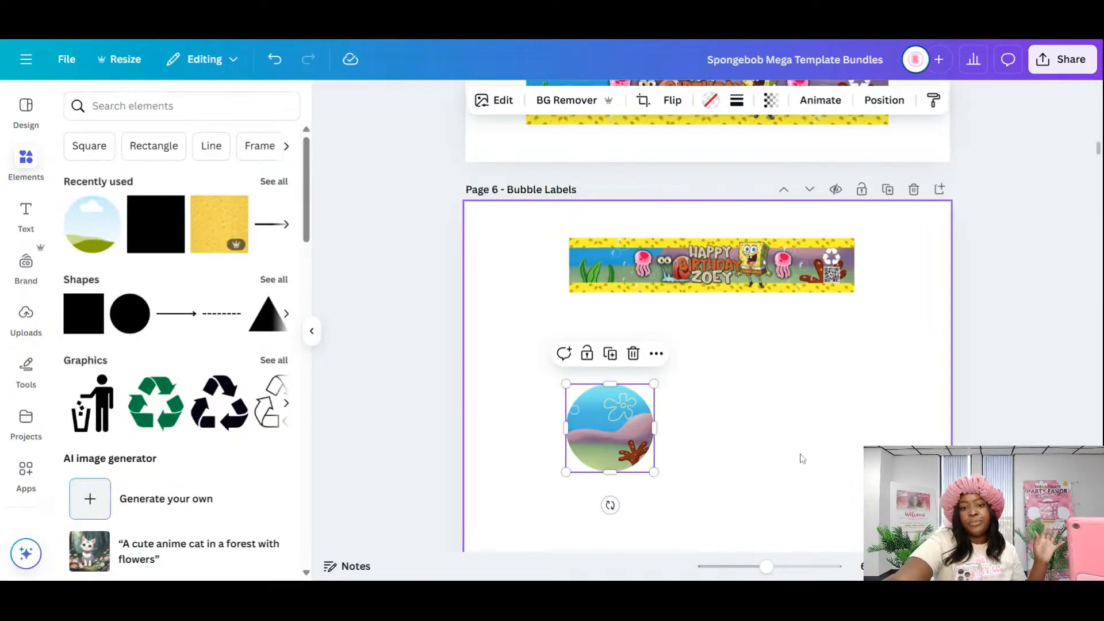
- Move the underwater circle toward the page centre and give it a solid yellow #f1e745 outline with stroke weight 4
left_click_drag(621, 437, 696, 423)
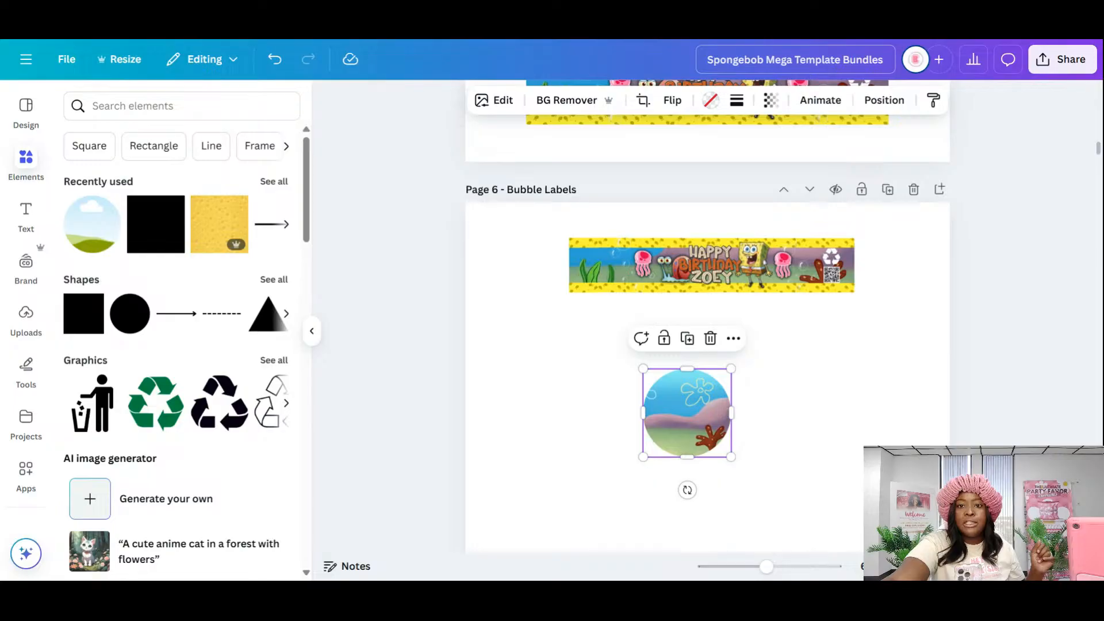
left_click(736, 100)
left_click(696, 143)
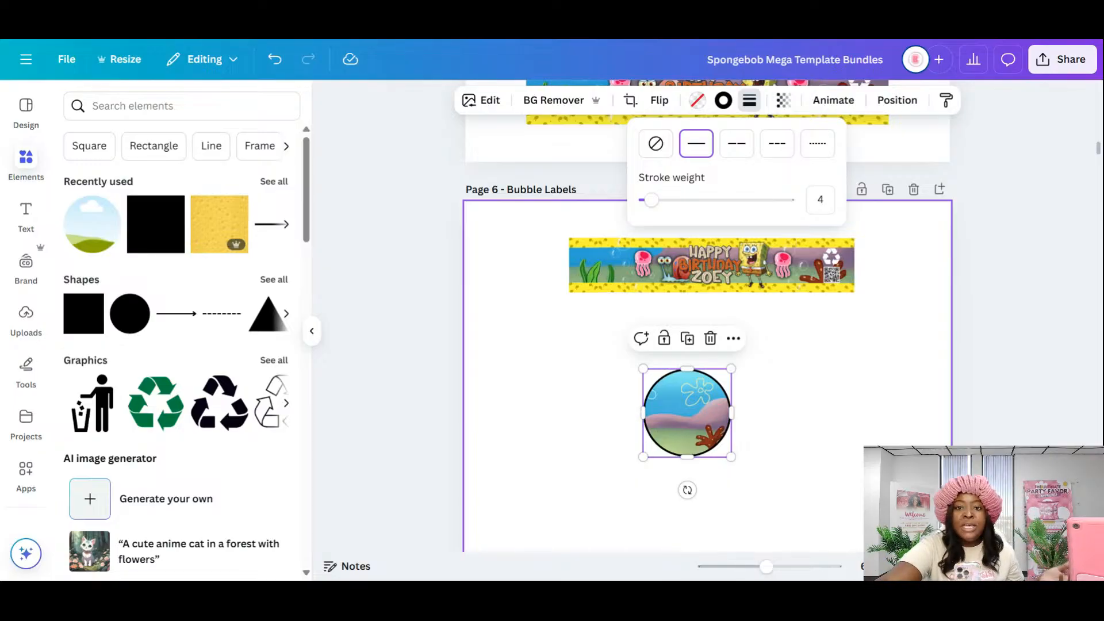
left_click(725, 102)
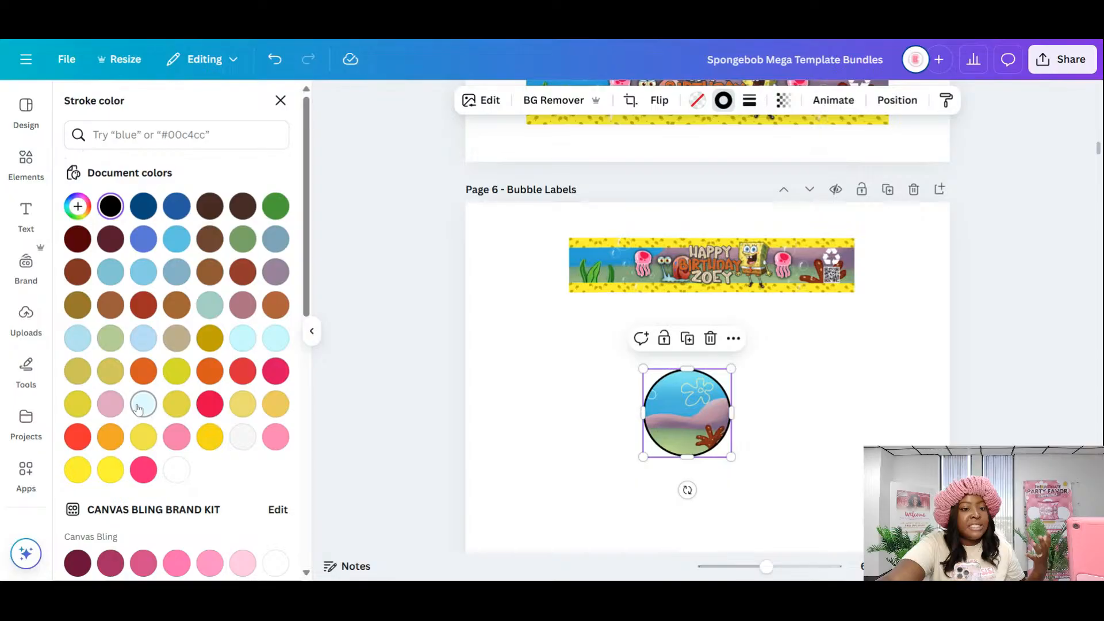
left_click(210, 437)
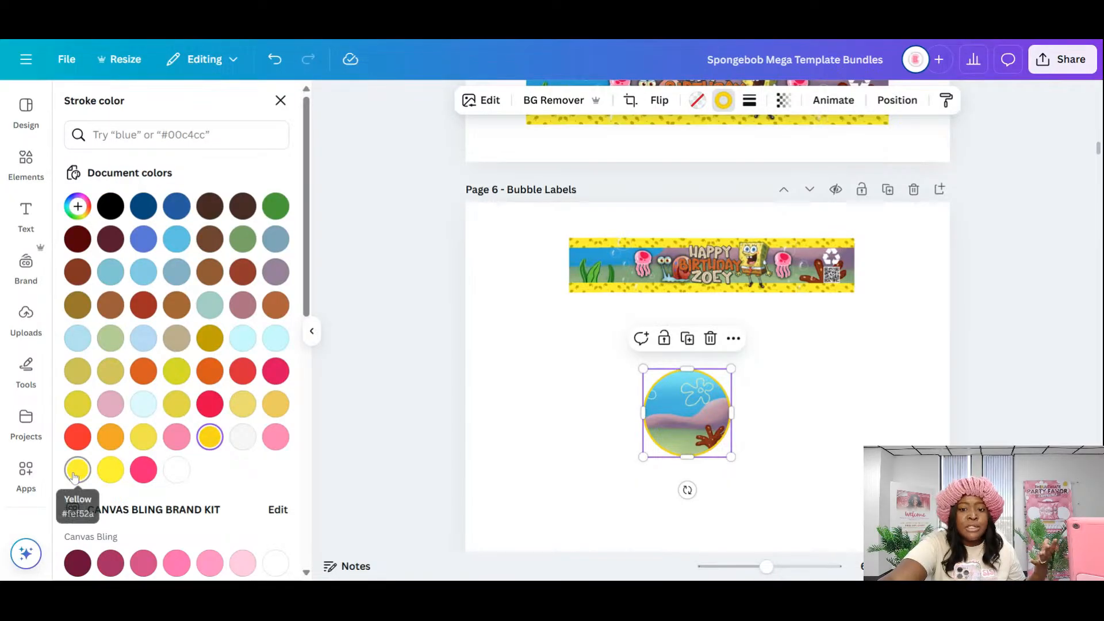
left_click(77, 475)
left_click(124, 471)
left_click(144, 439)
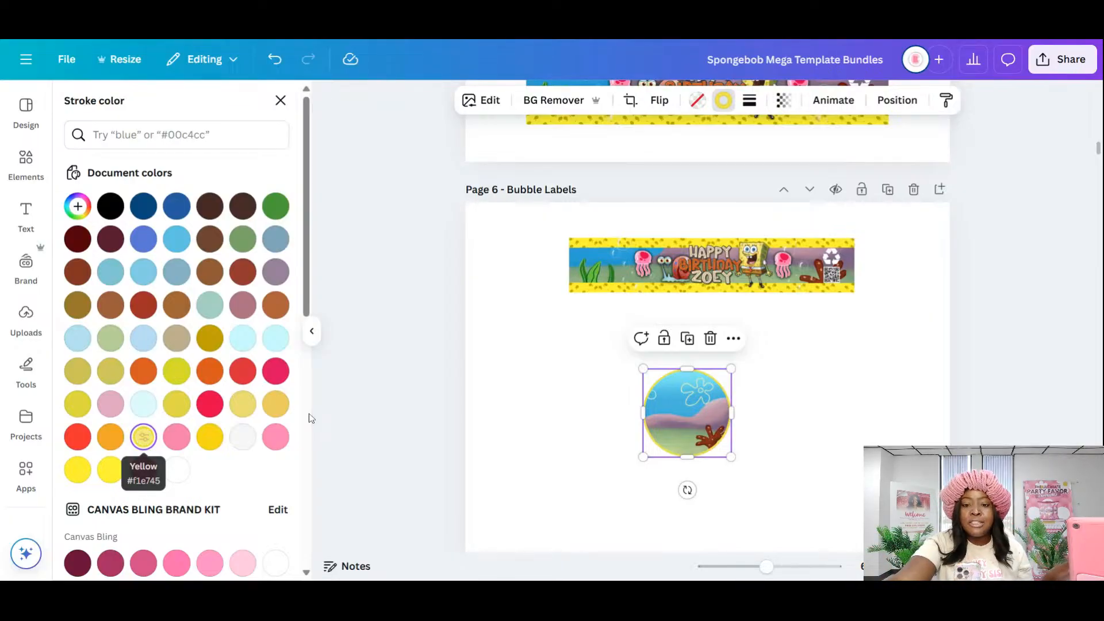
left_click(833, 426)
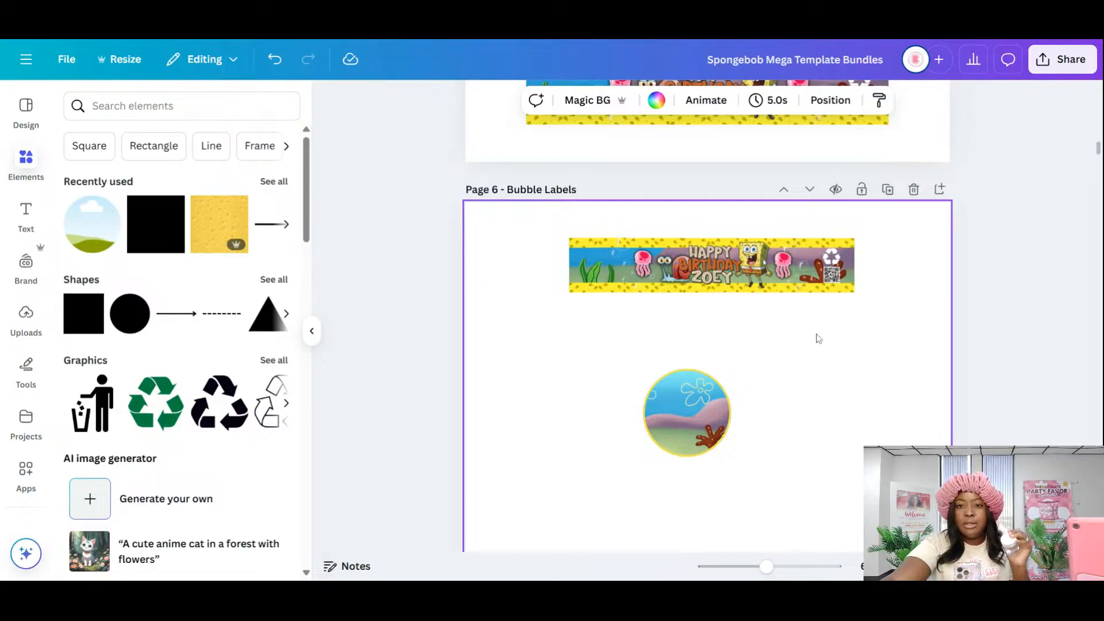
- Insert a blank page after the page 4 chip bag and delete the surplus blank page 6
scroll(817, 340, "up", 3)
scroll(523, 196, "up", 10)
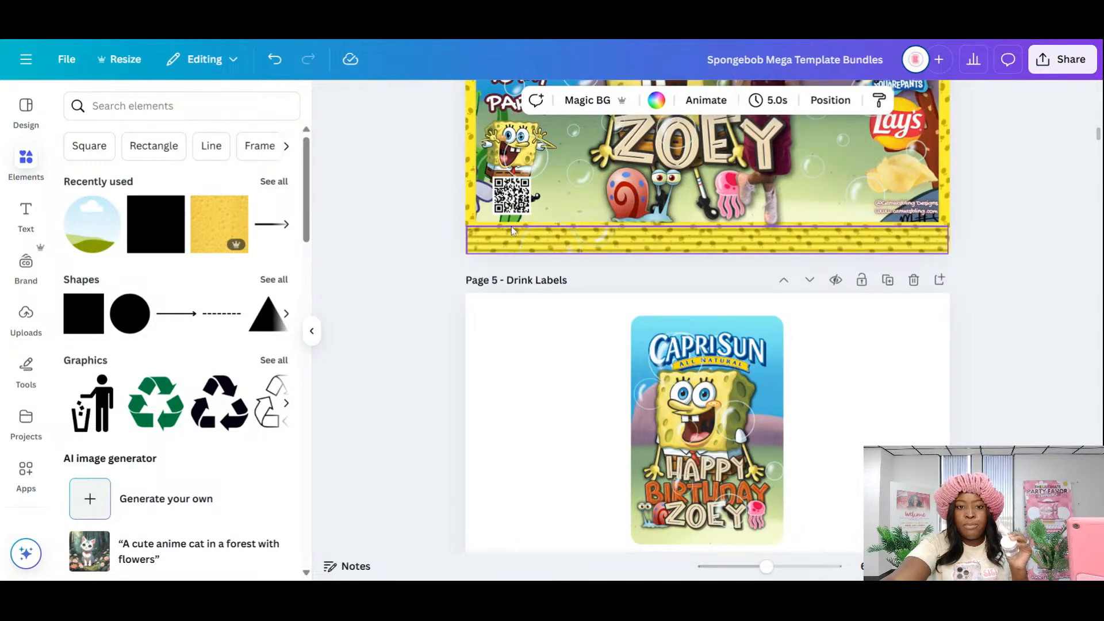
left_click(565, 226)
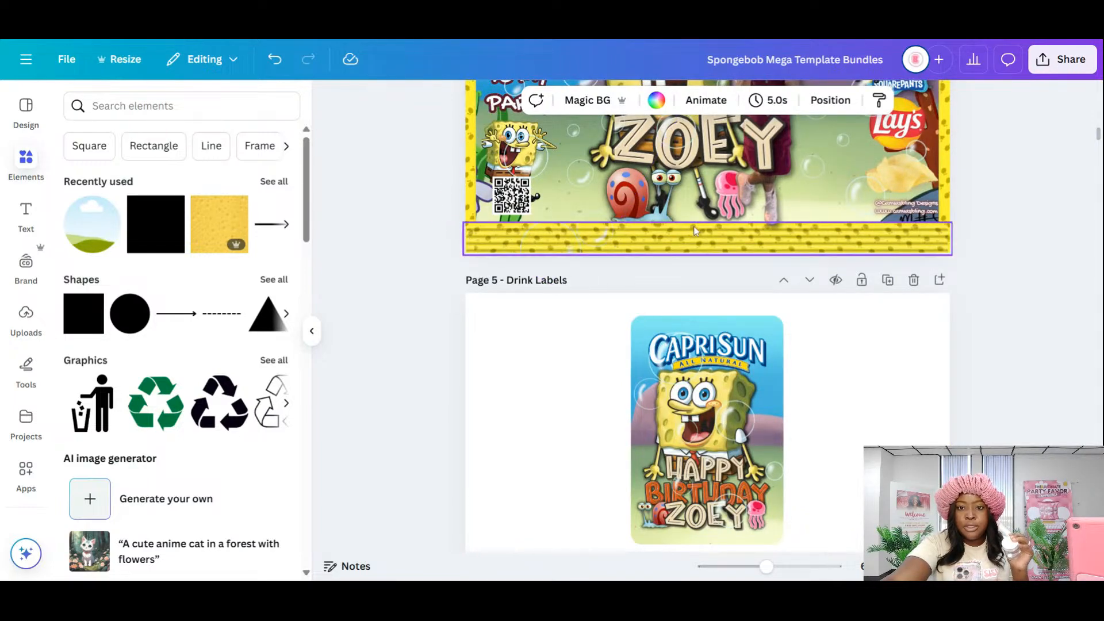
left_click(695, 229)
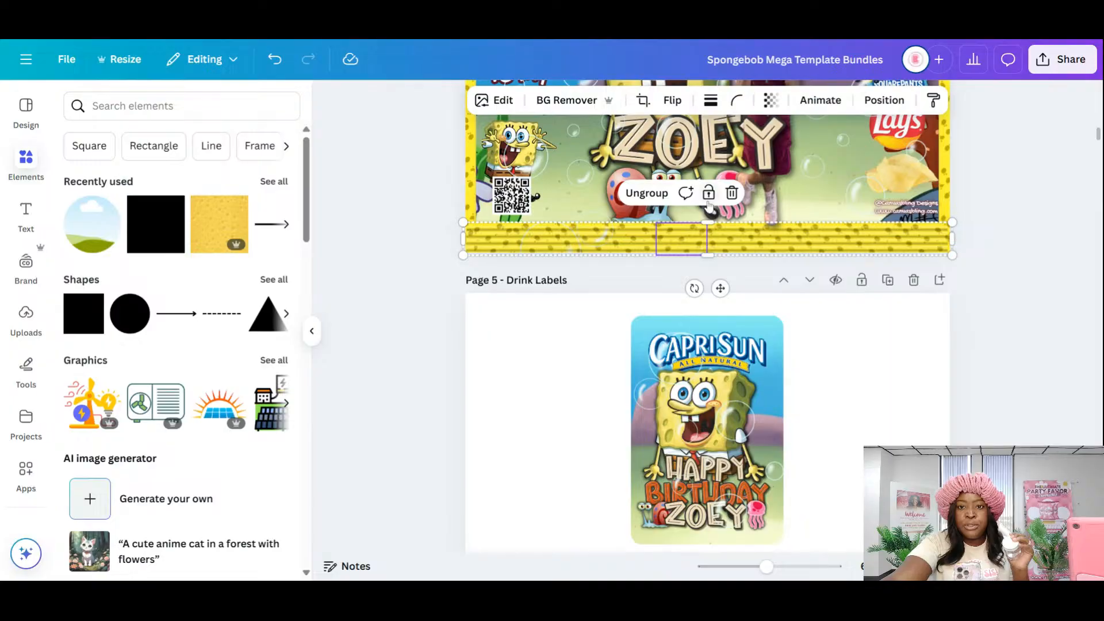
scroll(949, 308, "up", 4)
scroll(953, 306, "up", 3)
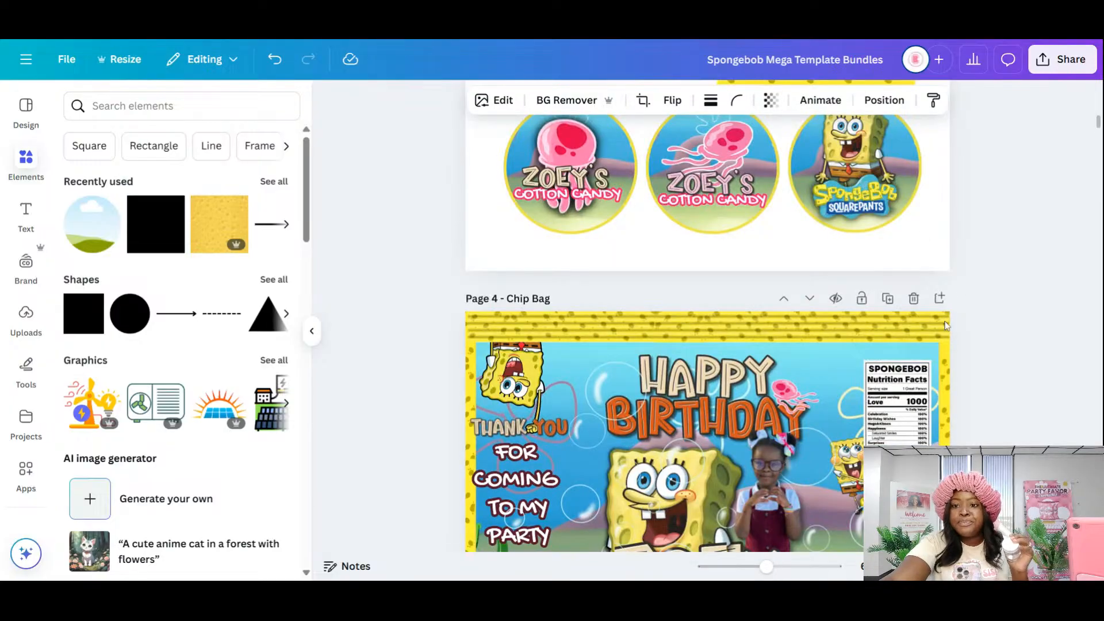
left_click(939, 299)
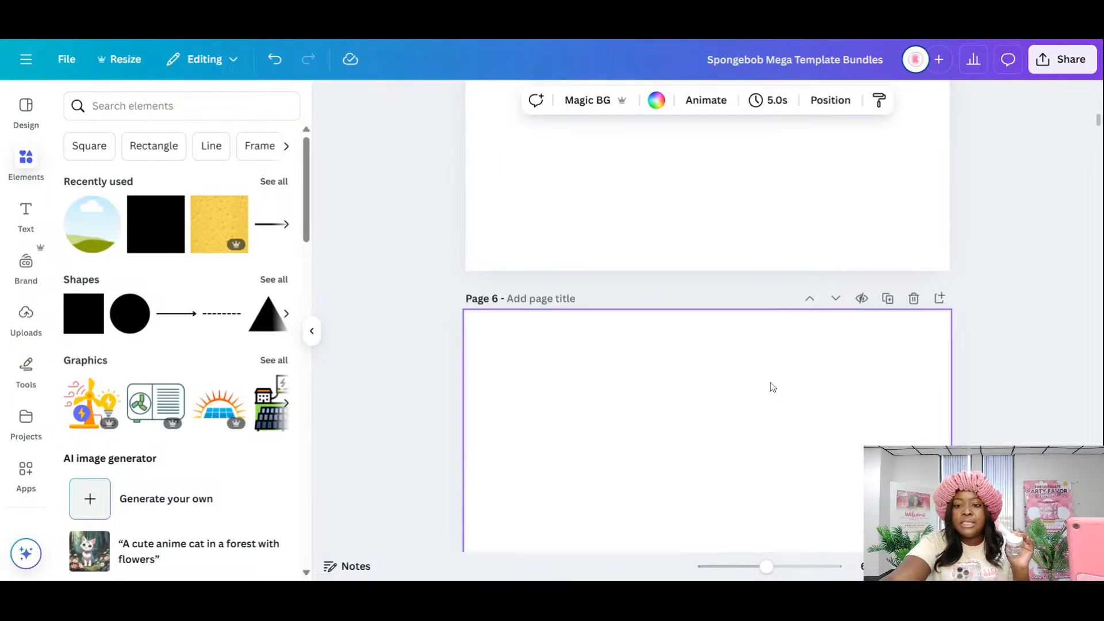
scroll(772, 385, "down", 5)
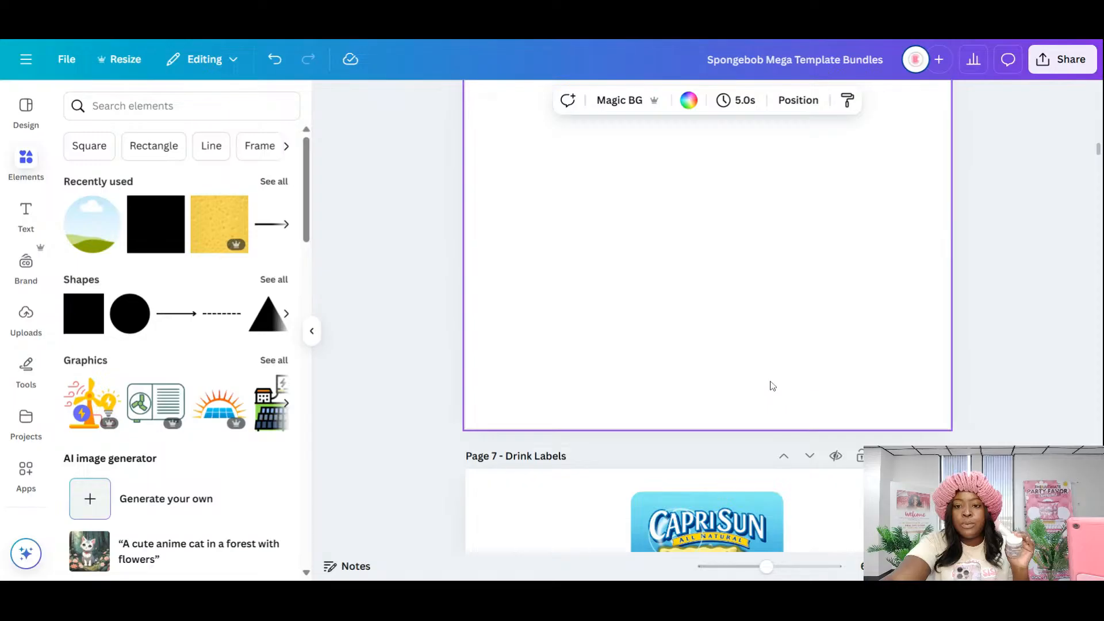
scroll(932, 345, "up", 4)
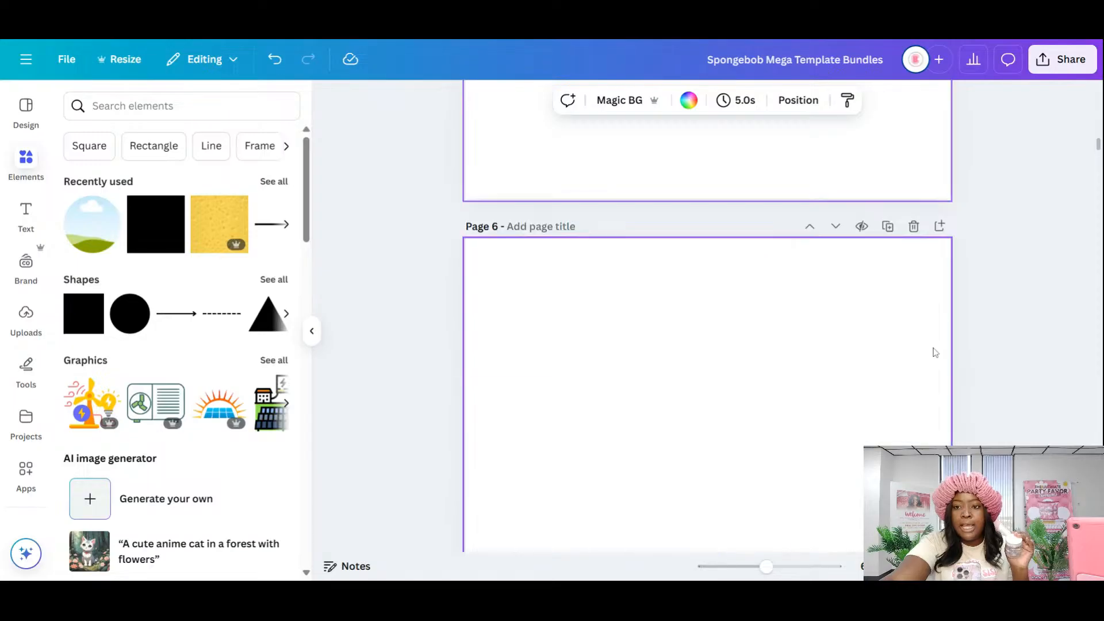
left_click(914, 228)
- Duplicate the chip bag's lower sponge border onto blank page 5 and ungroup the copy
scroll(679, 270, "up", 5)
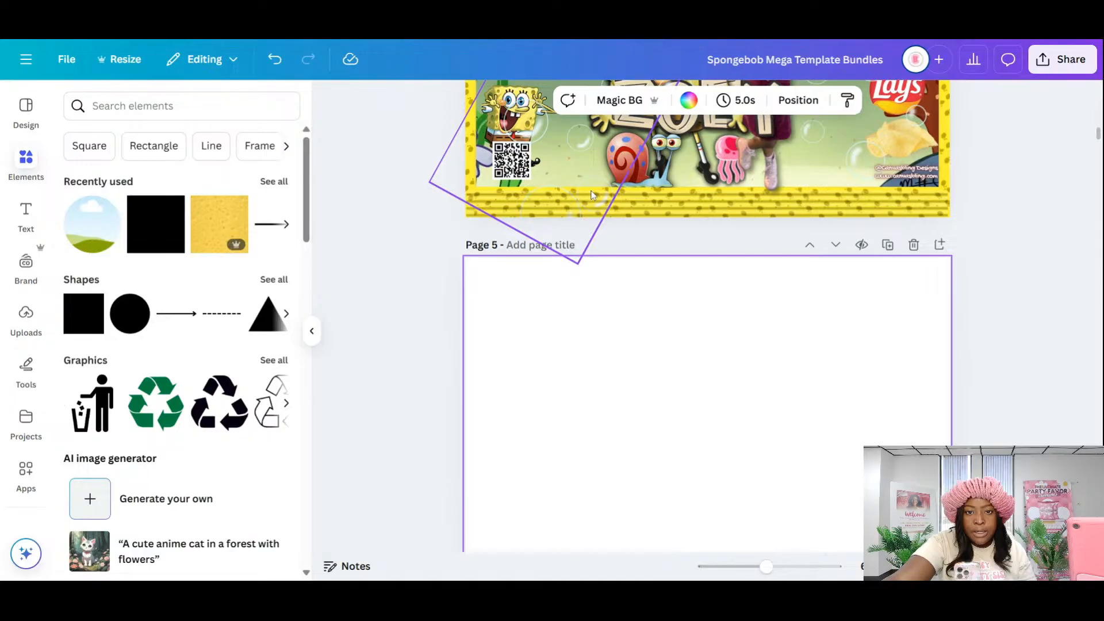
left_click(686, 196)
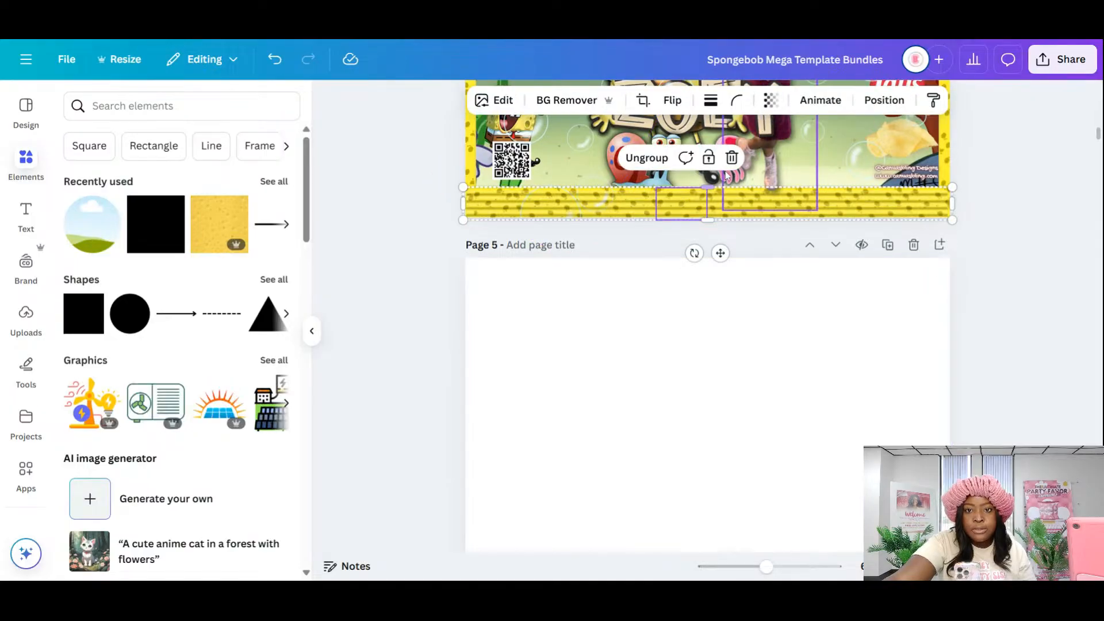
right_click(697, 194)
left_click(742, 249)
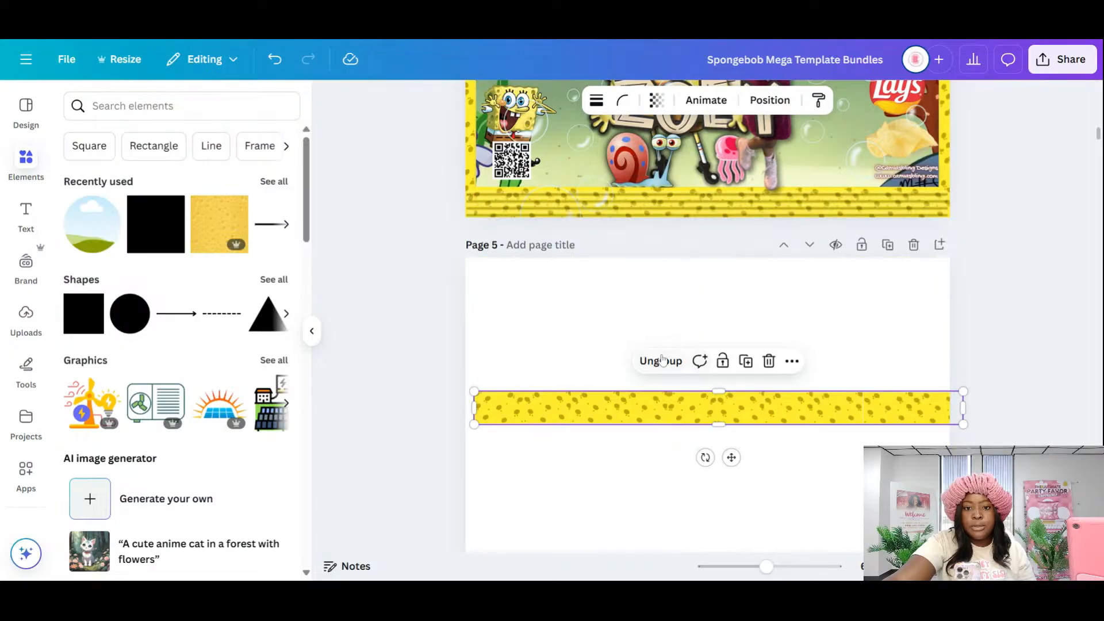
left_click(698, 303)
scroll(697, 308, "down", 3)
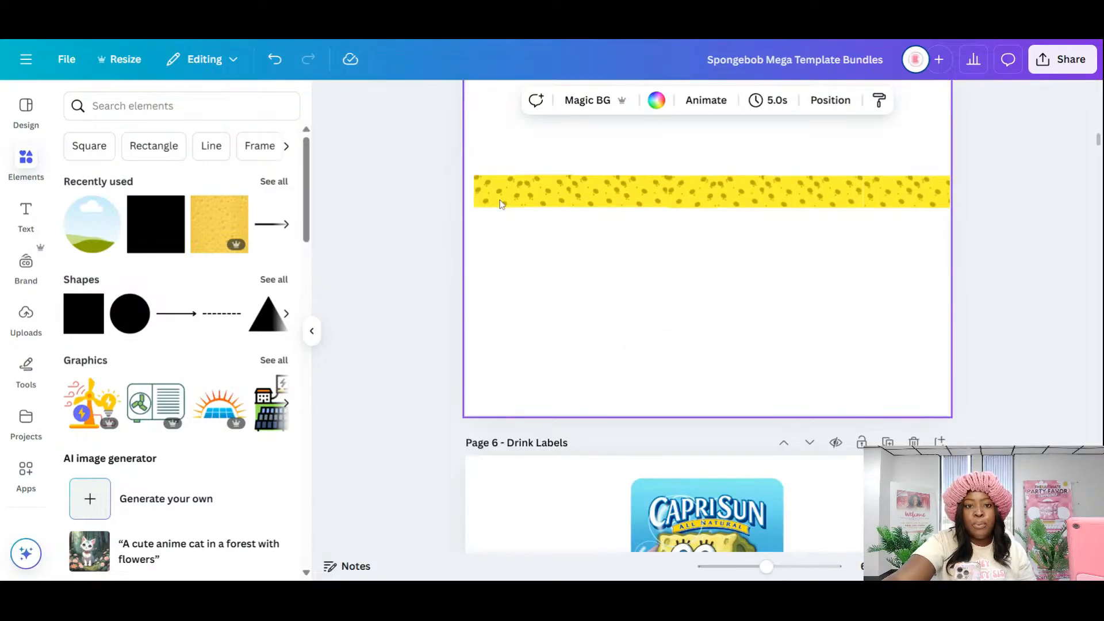
- Pull the first sponge tile out of the ungrouped border, enlarge it and place it below the strip on page 5
left_click_drag(502, 194, 509, 202)
left_click_drag(565, 318, 757, 455)
left_click_drag(662, 375, 685, 307)
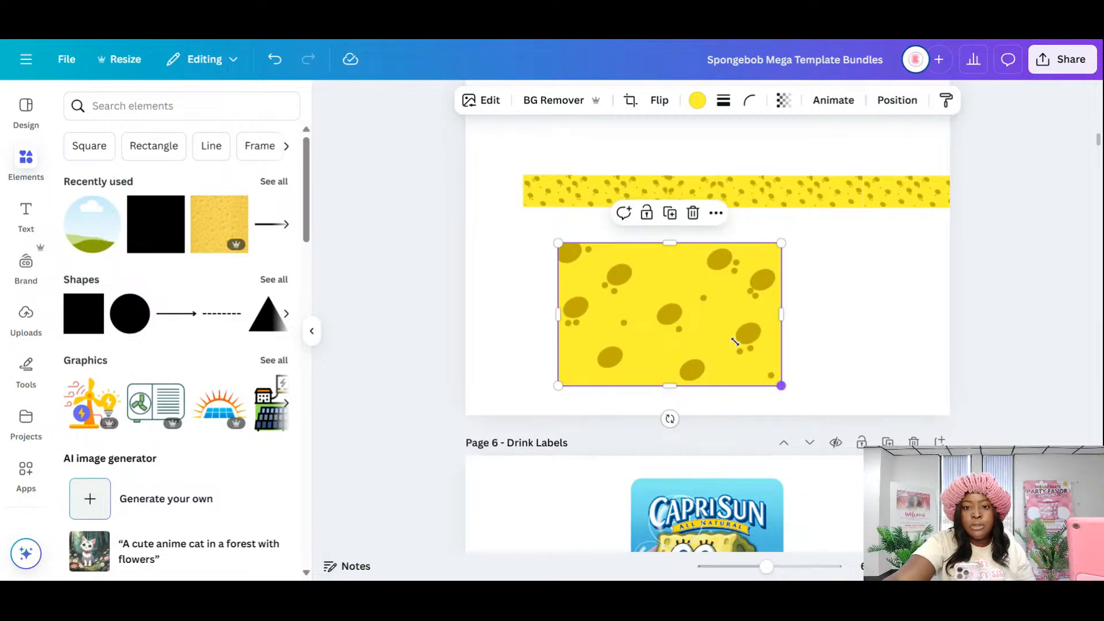
left_click_drag(735, 342, 712, 320)
- Bring the enlarged sponge tile onto the Bubble Labels page, beside the underwater circle
scroll(622, 275, "down", 3)
left_click_drag(642, 191, 857, 365)
scroll(642, 400, "down", 13)
scroll(690, 261, "up", 4)
left_click_drag(732, 443, 667, 299)
- Duplicate the underwater circle to form a side-by-side pair and fill the right-hand circle with the sponge tile
left_click(688, 286)
left_click_drag(691, 339, 564, 337)
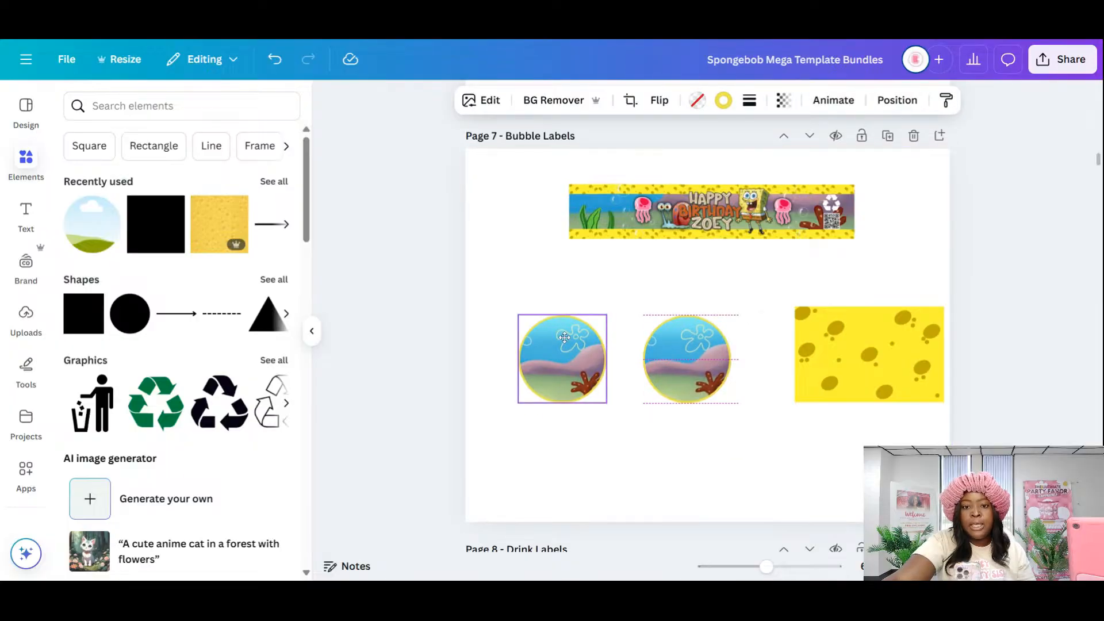
left_click_drag(886, 363, 714, 365)
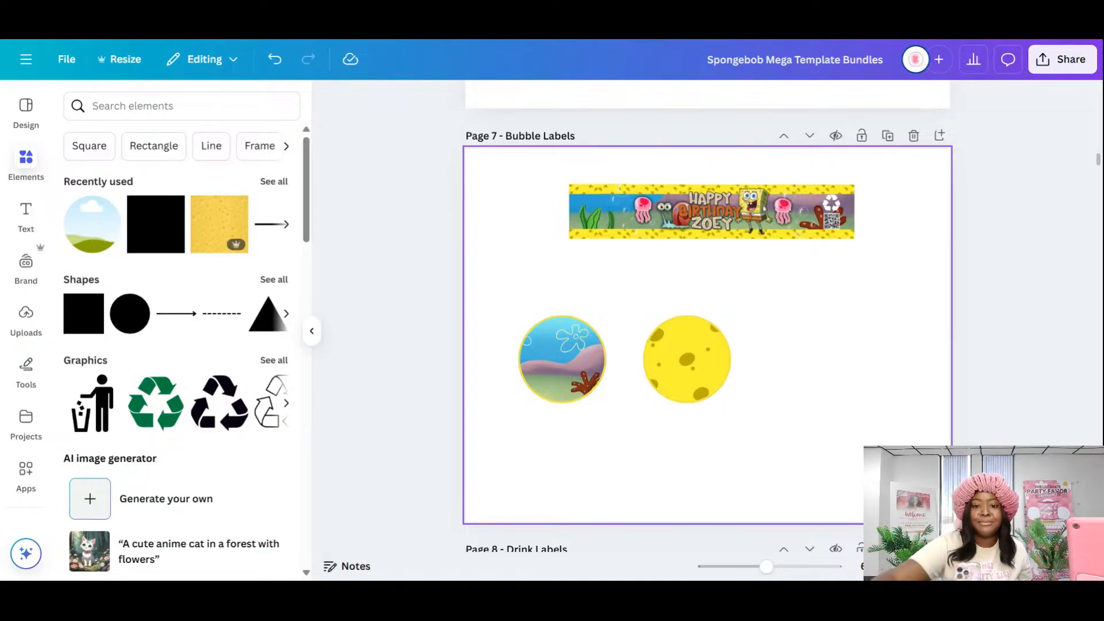
left_click(710, 368)
left_click(833, 362)
scroll(843, 312, "up", 2)
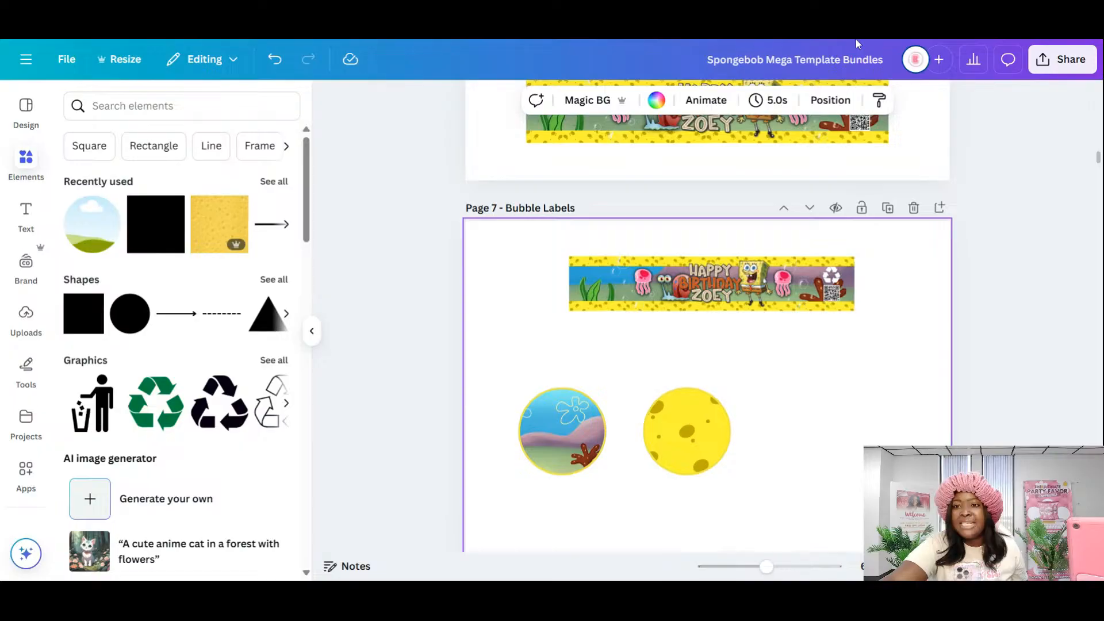
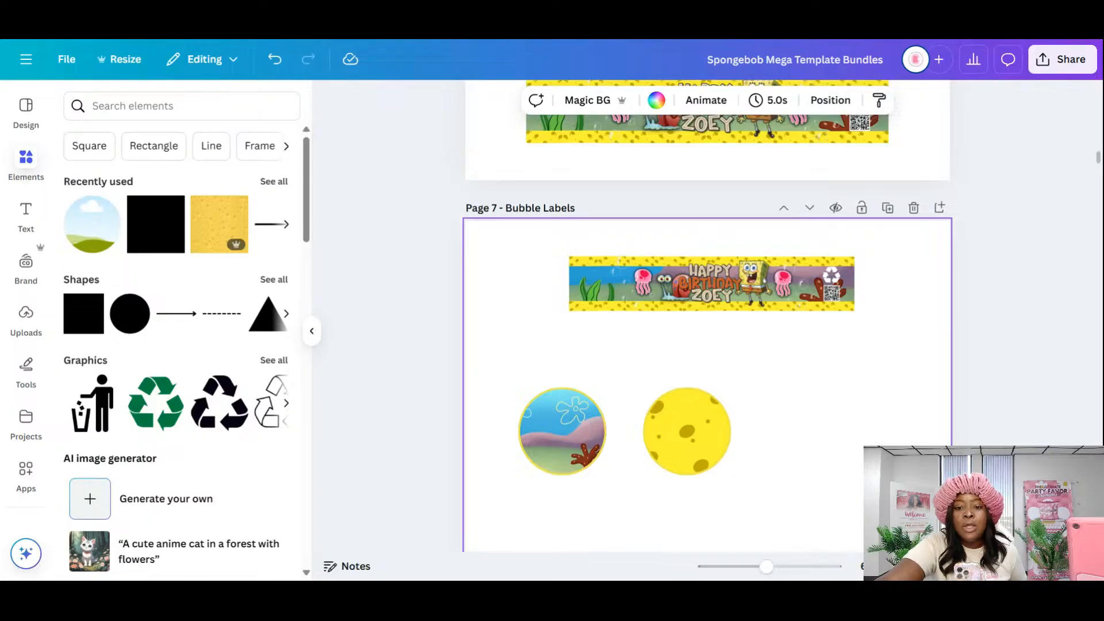
- Move both circle labels together so they sit centred below the bubble label strip
scroll(706, 341, "down", 1)
left_click_drag(495, 309, 759, 358)
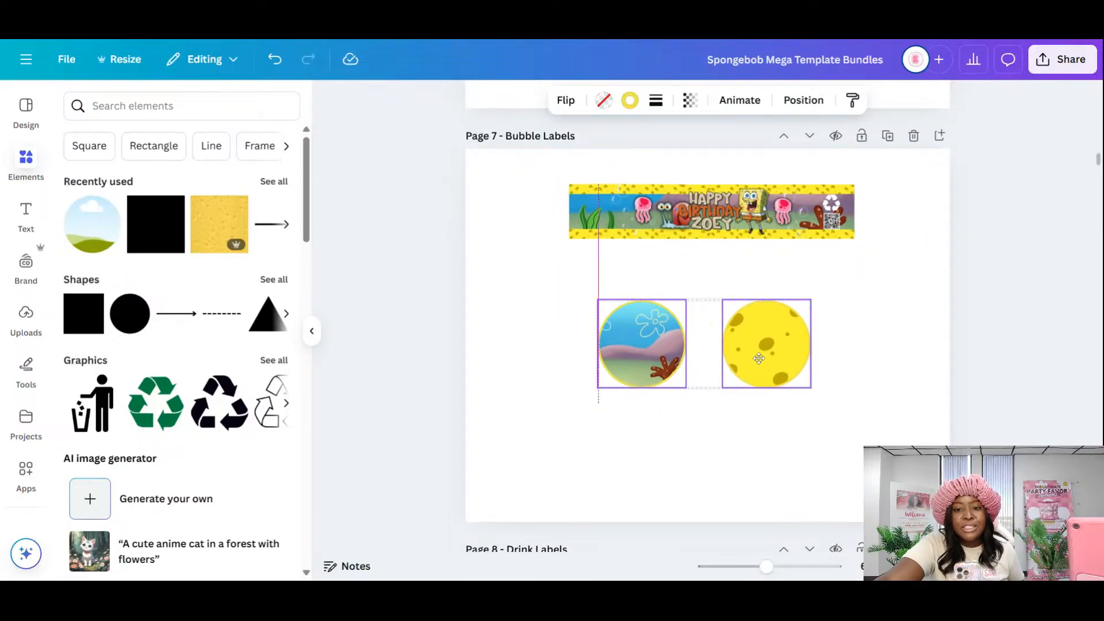
left_click(869, 437)
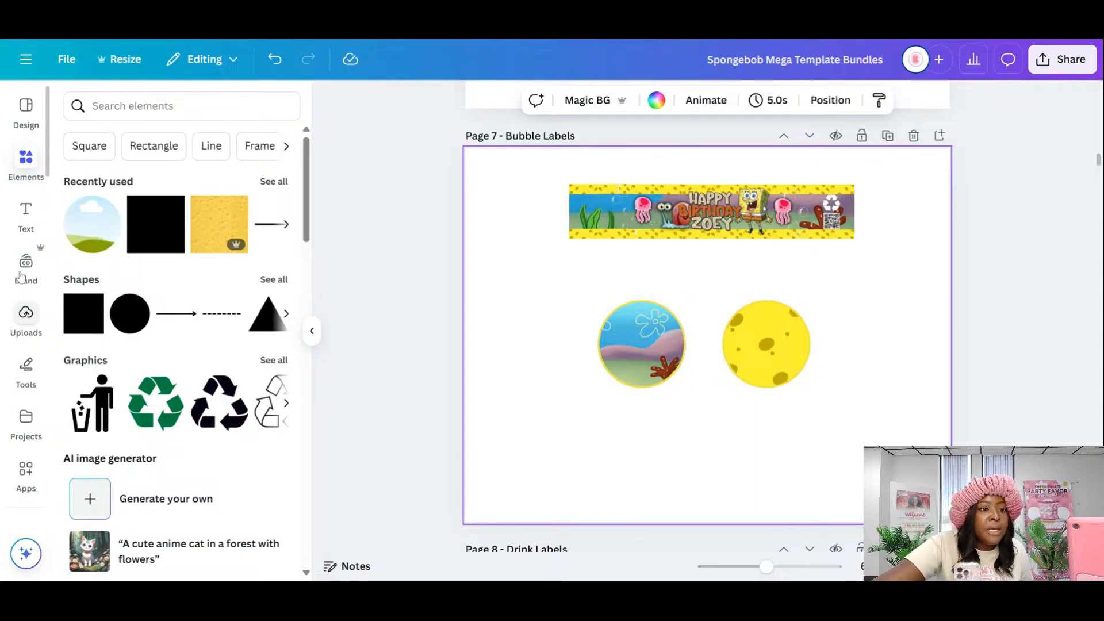
- Browse the frame categories in the elements library for a shape suited to an additional bubble label
left_click(26, 164)
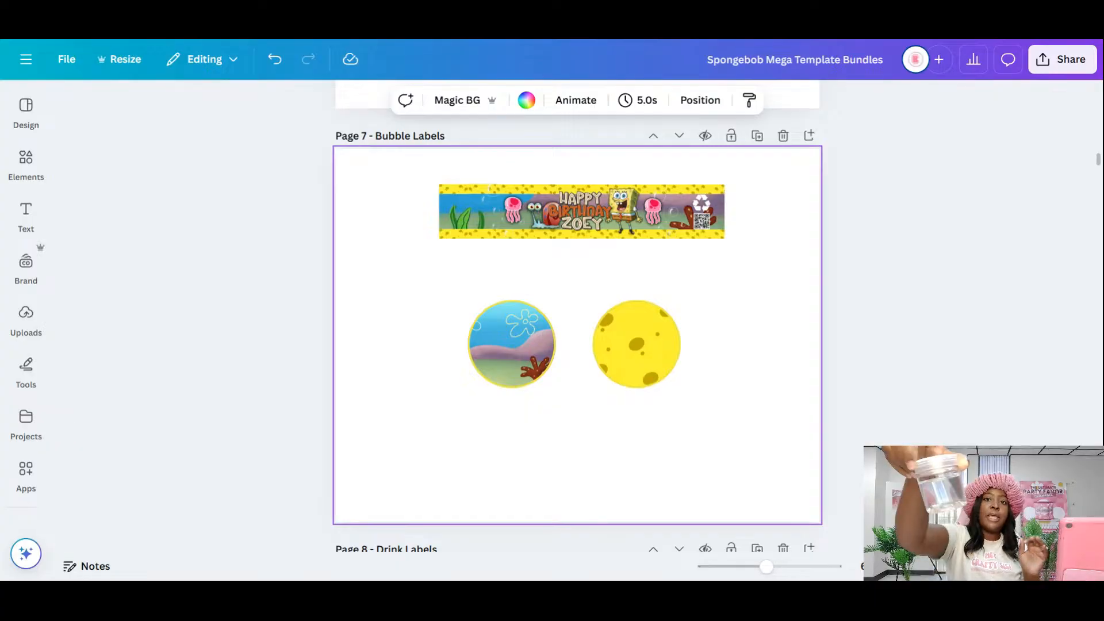
left_click(25, 162)
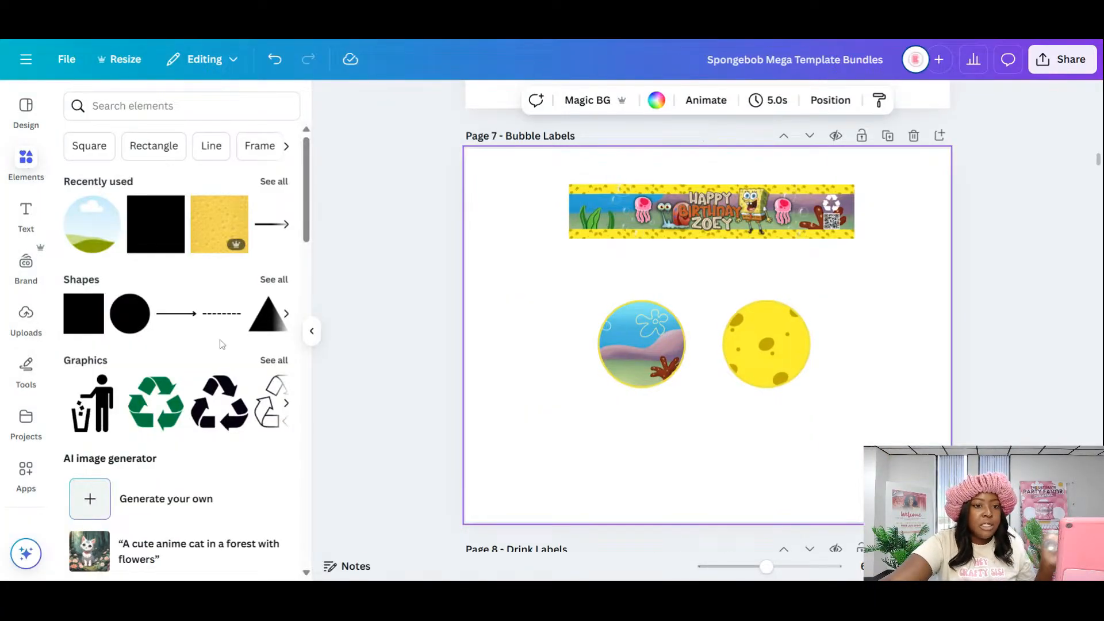
scroll(222, 343, "down", 15)
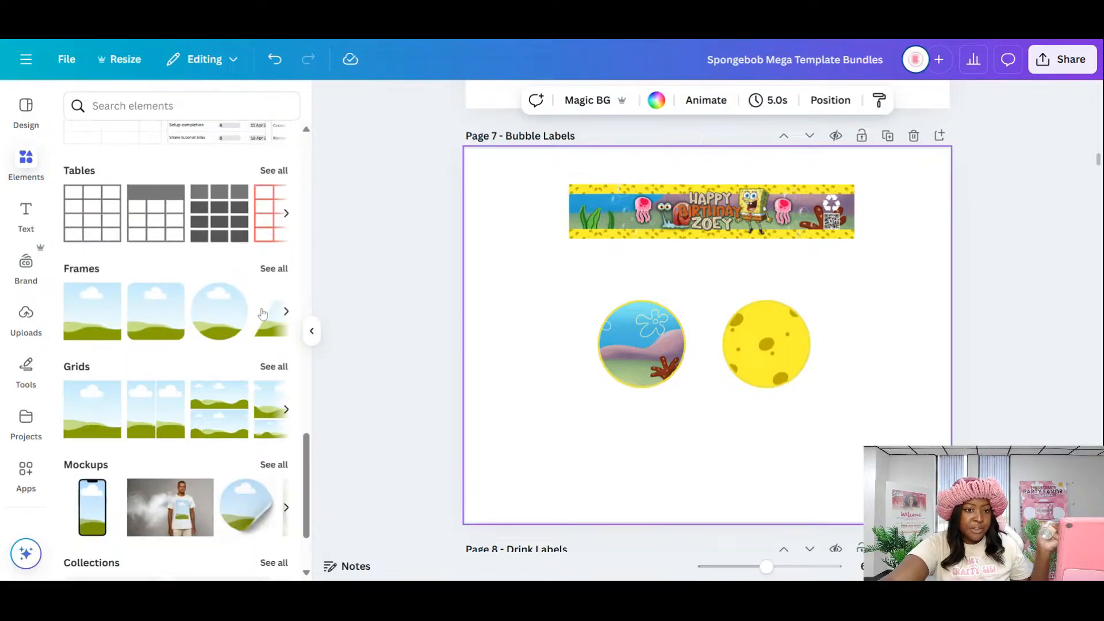
scroll(268, 295, "down", 2)
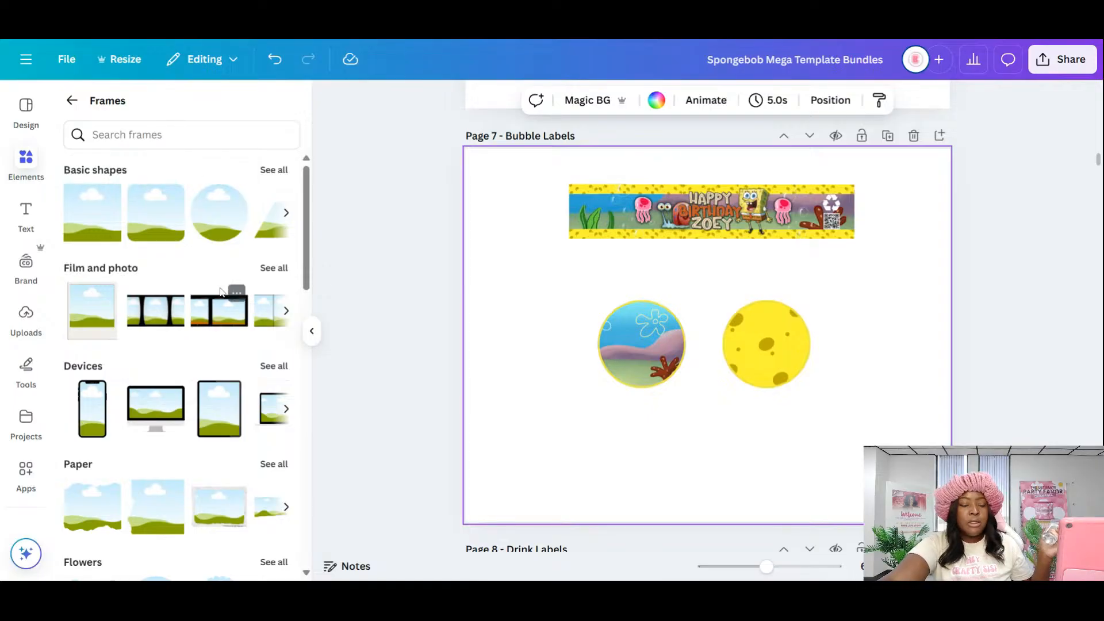
scroll(194, 377, "down", 8)
scroll(194, 377, "up", 3)
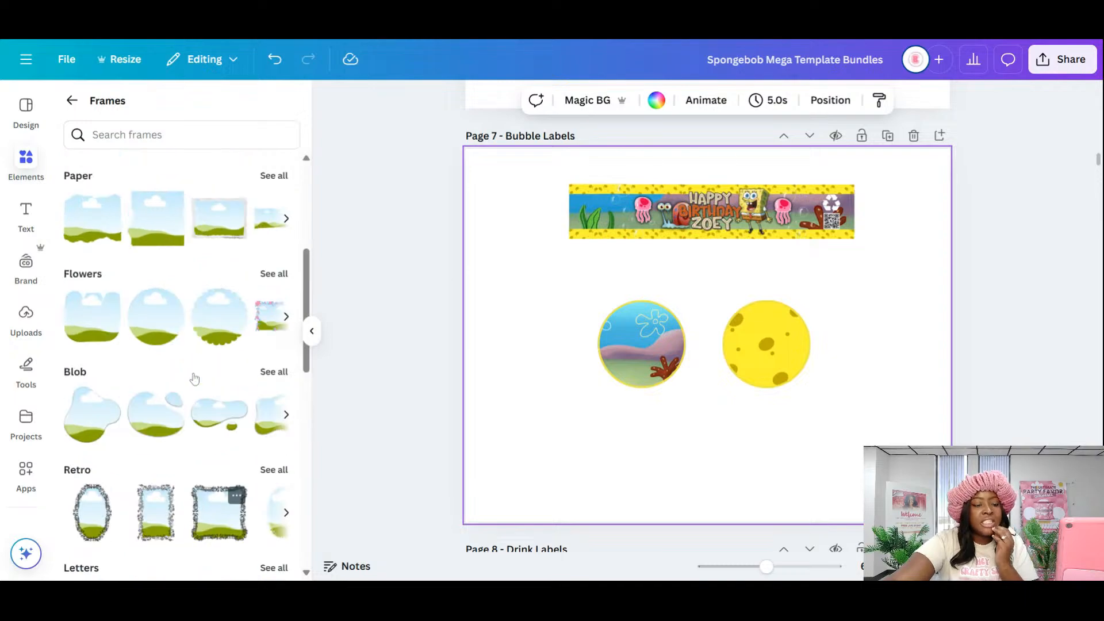
scroll(194, 376, "down", 4)
scroll(194, 376, "down", 1)
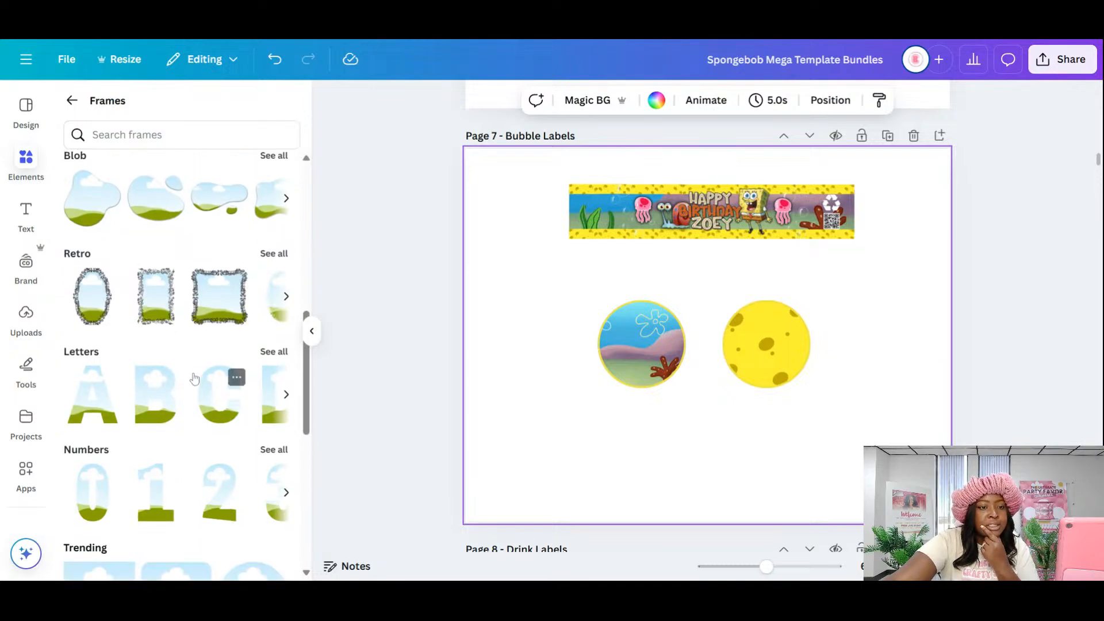
scroll(218, 426, "up", 5)
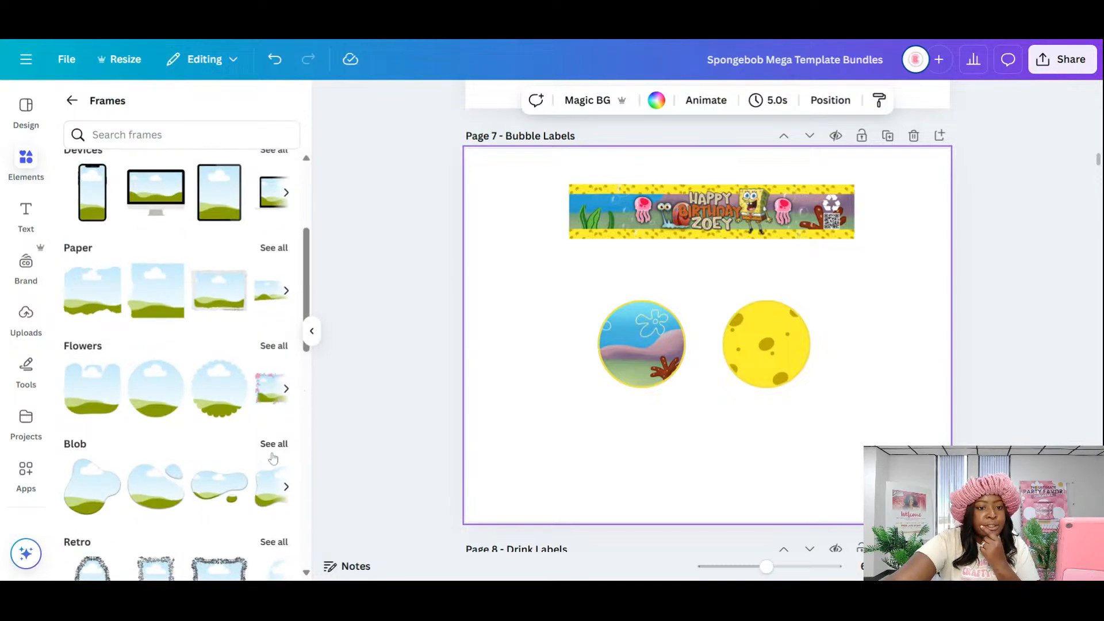
- Look through the full collection of Blob frames for a suitable label shape
left_click(274, 444)
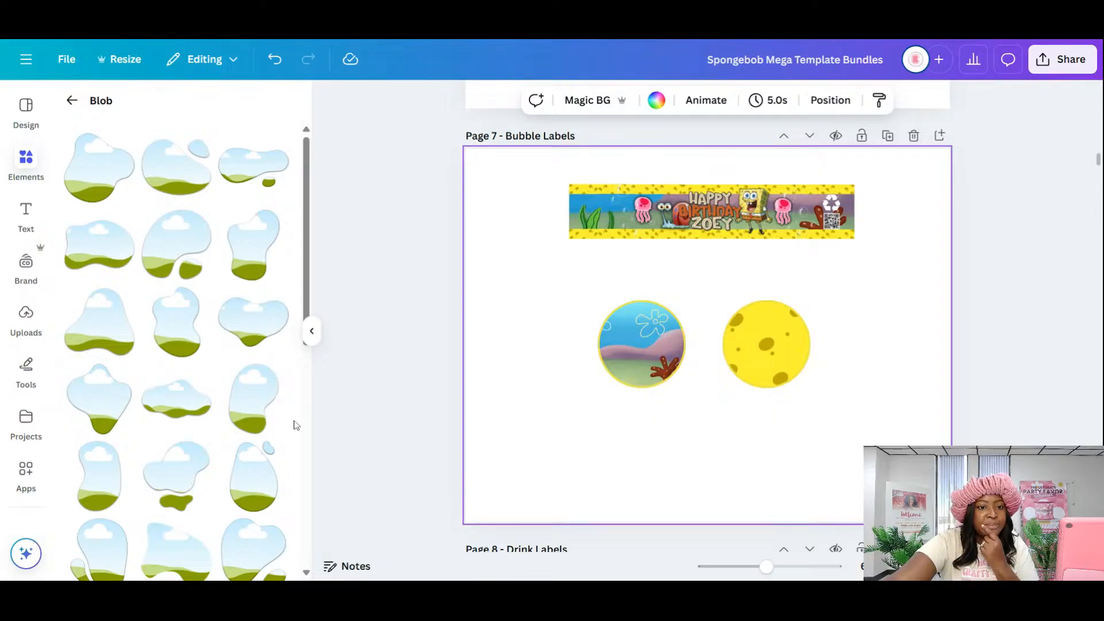
scroll(293, 426, "down", 5)
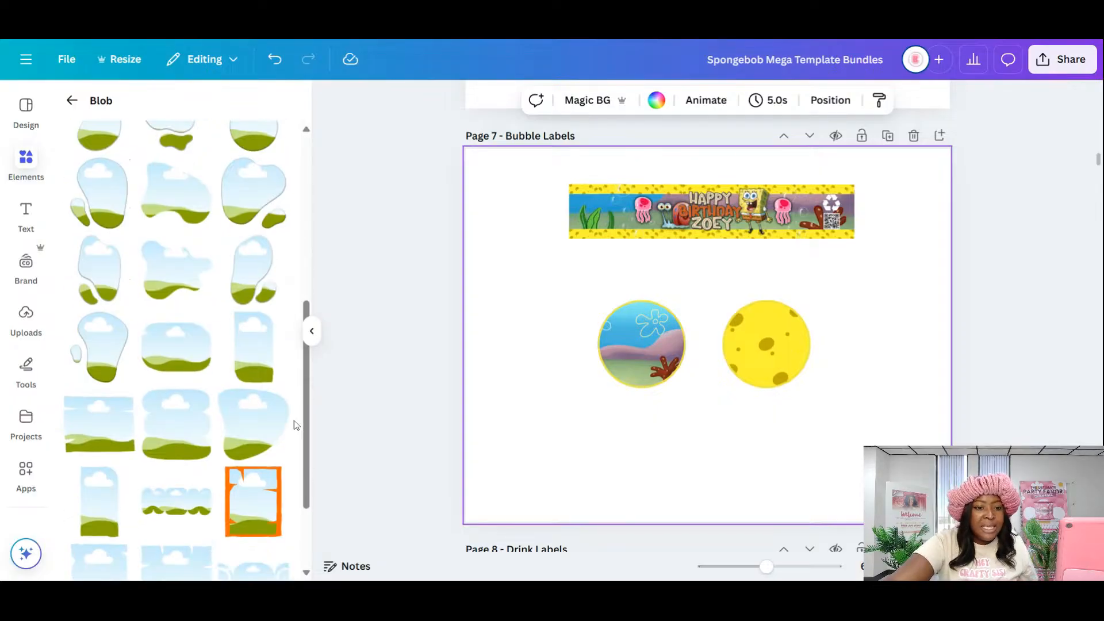
scroll(296, 426, "down", 3)
scroll(296, 426, "down", 7)
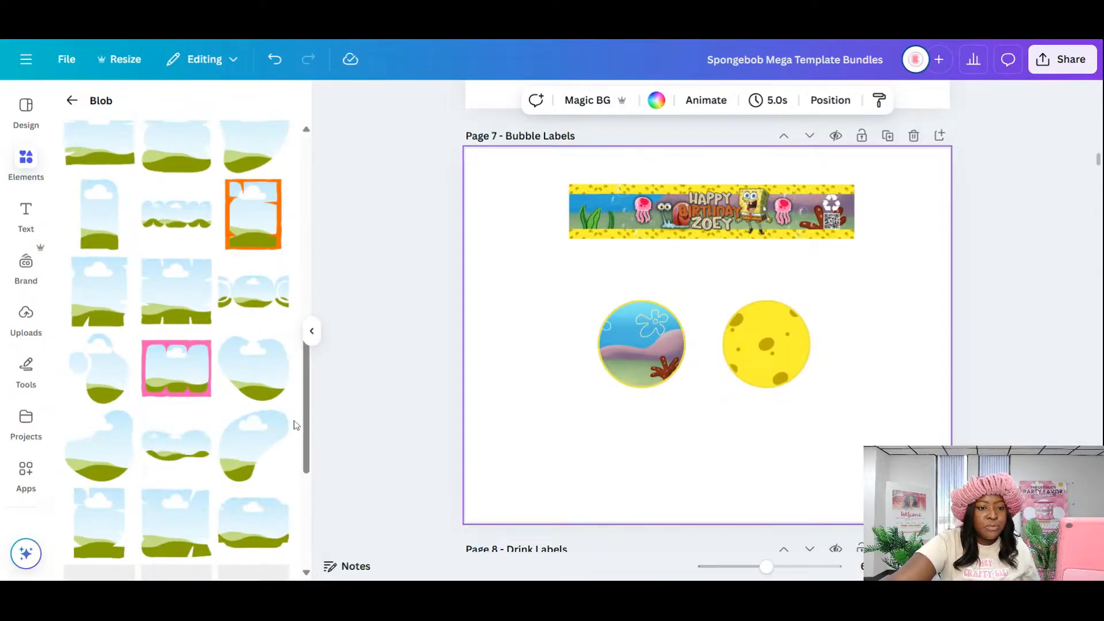
scroll(296, 425, "down", 2)
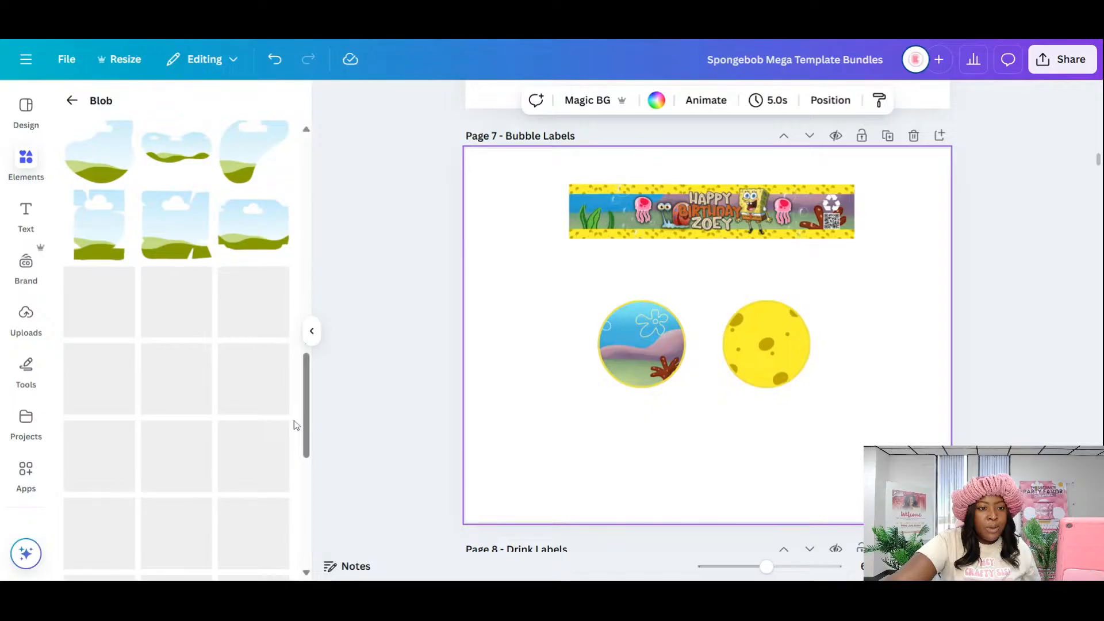
scroll(212, 361, "down", 3)
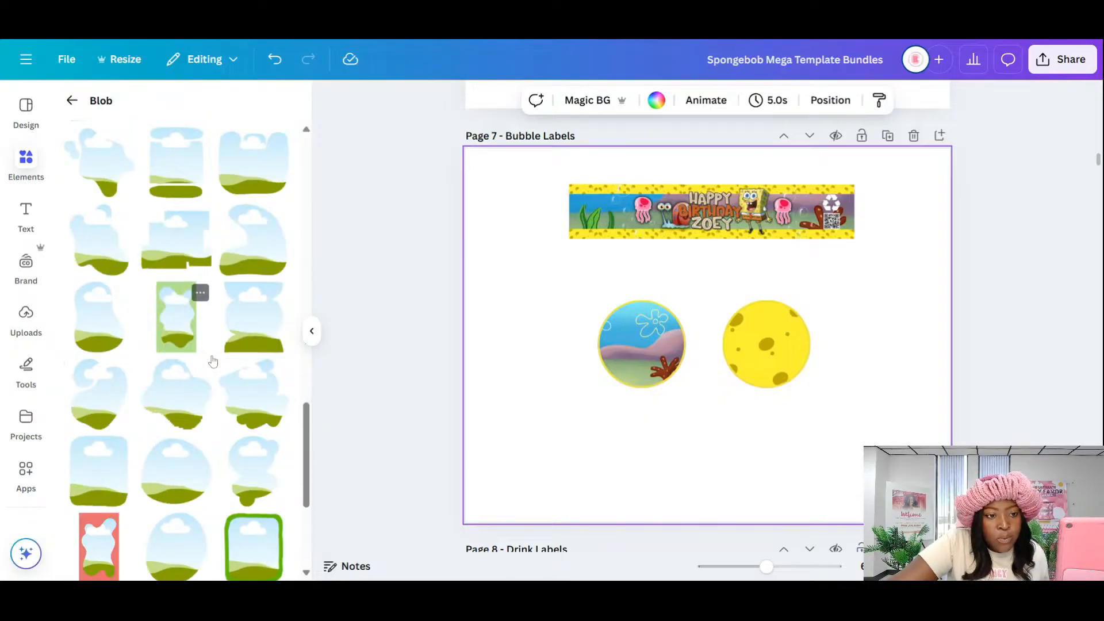
scroll(212, 362, "down", 4)
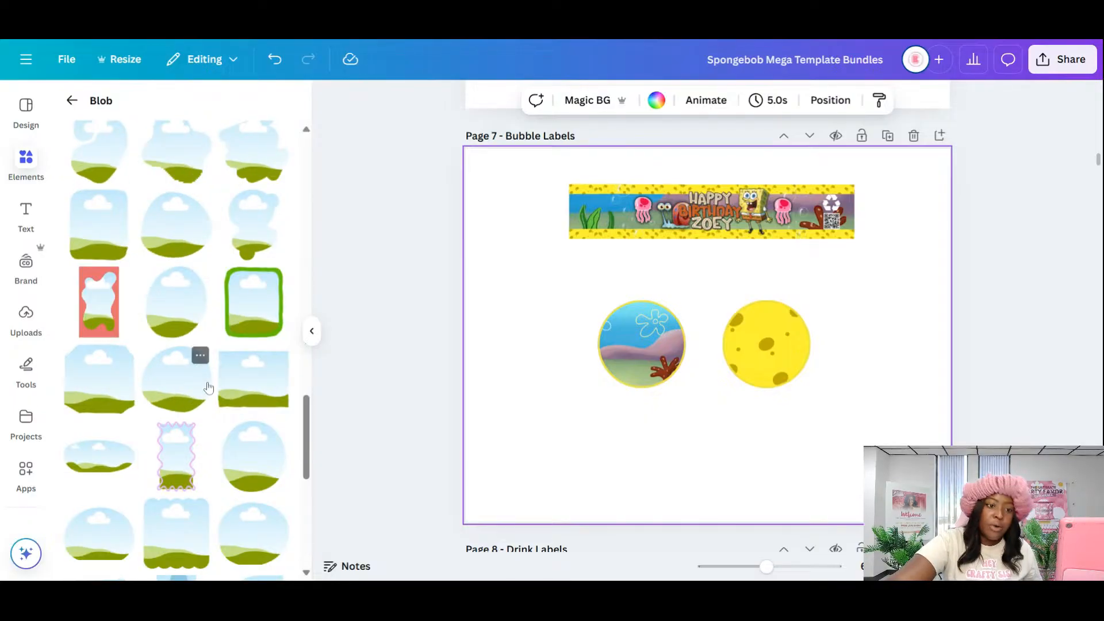
scroll(208, 387, "down", 5)
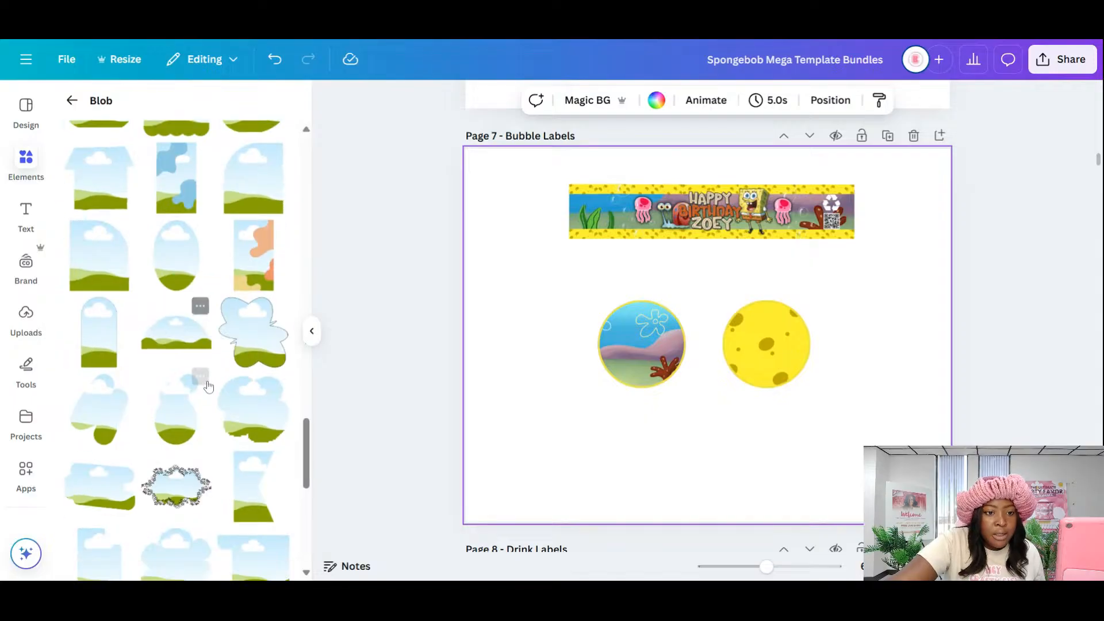
scroll(209, 386, "down", 5)
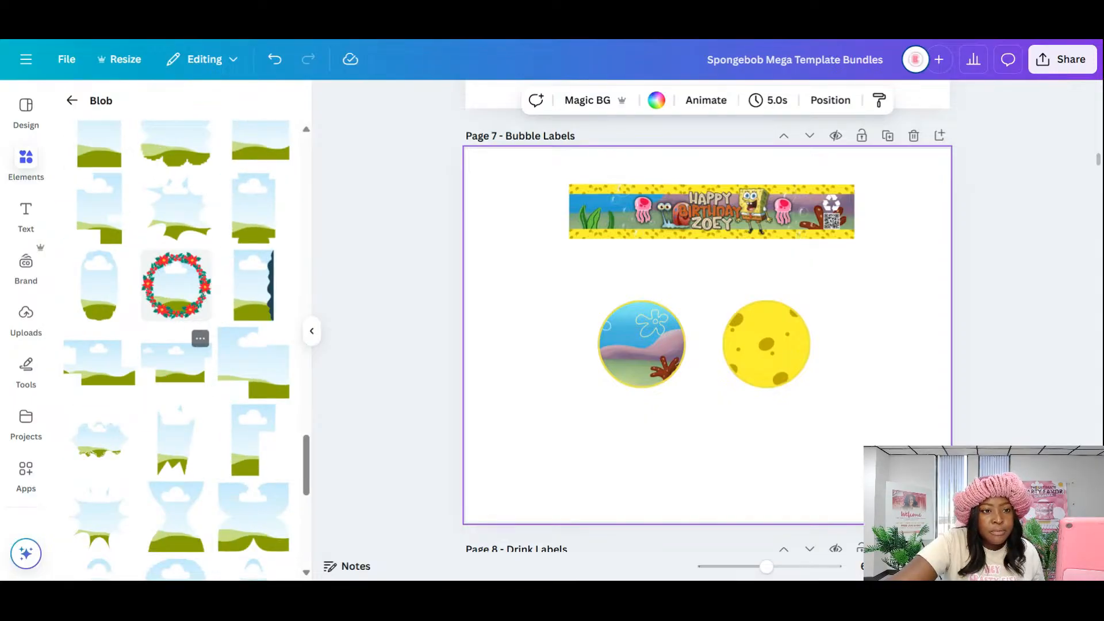
scroll(209, 388, "down", 1)
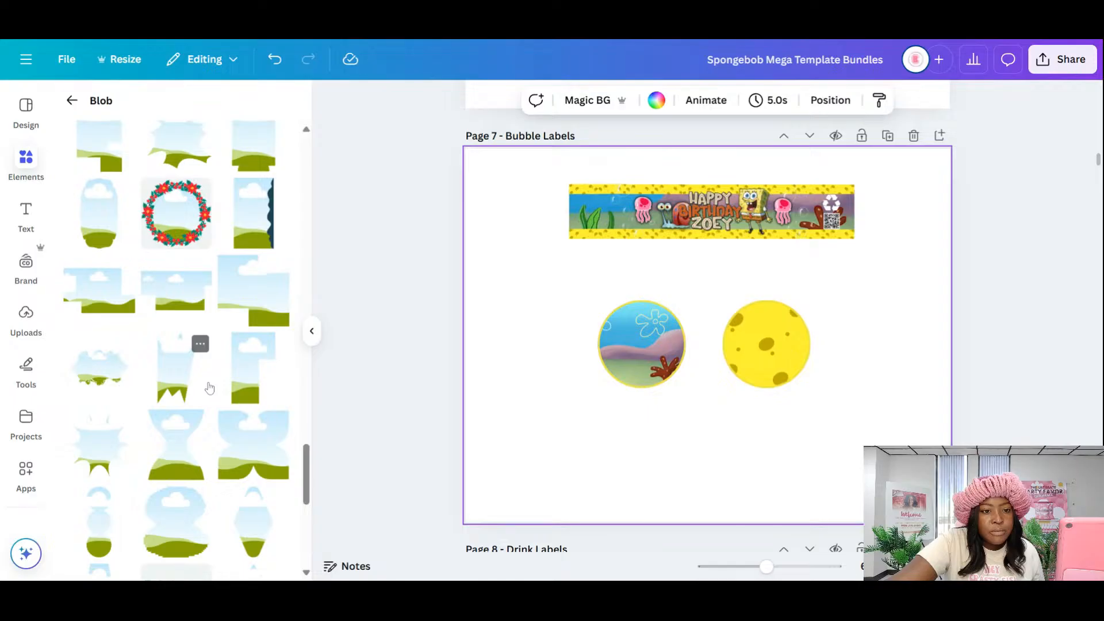
scroll(210, 388, "down", 5)
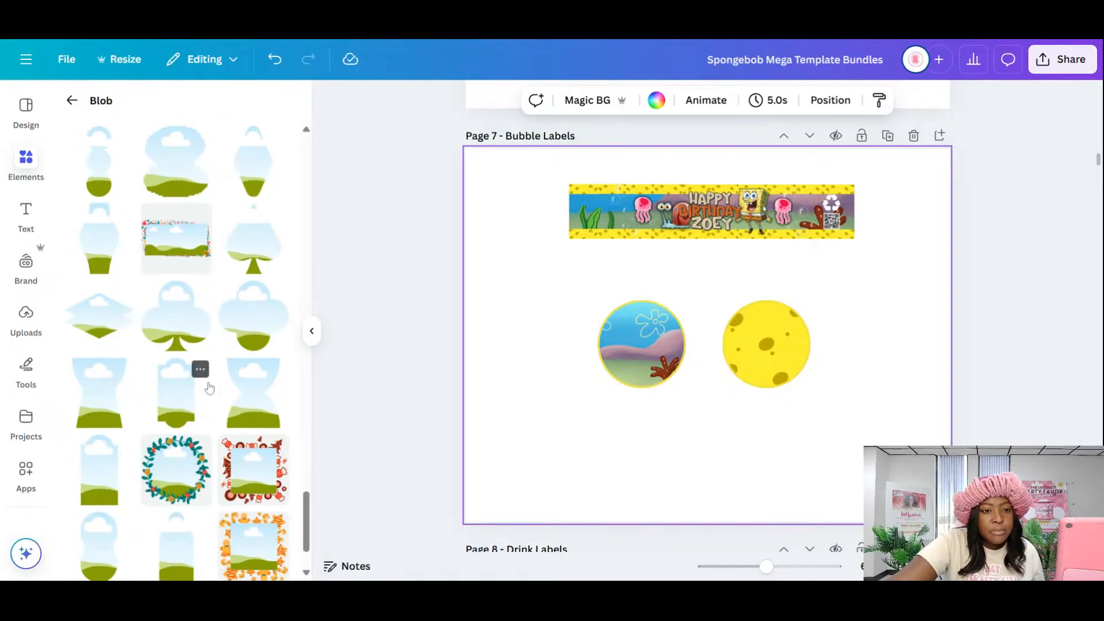
scroll(209, 388, "down", 2)
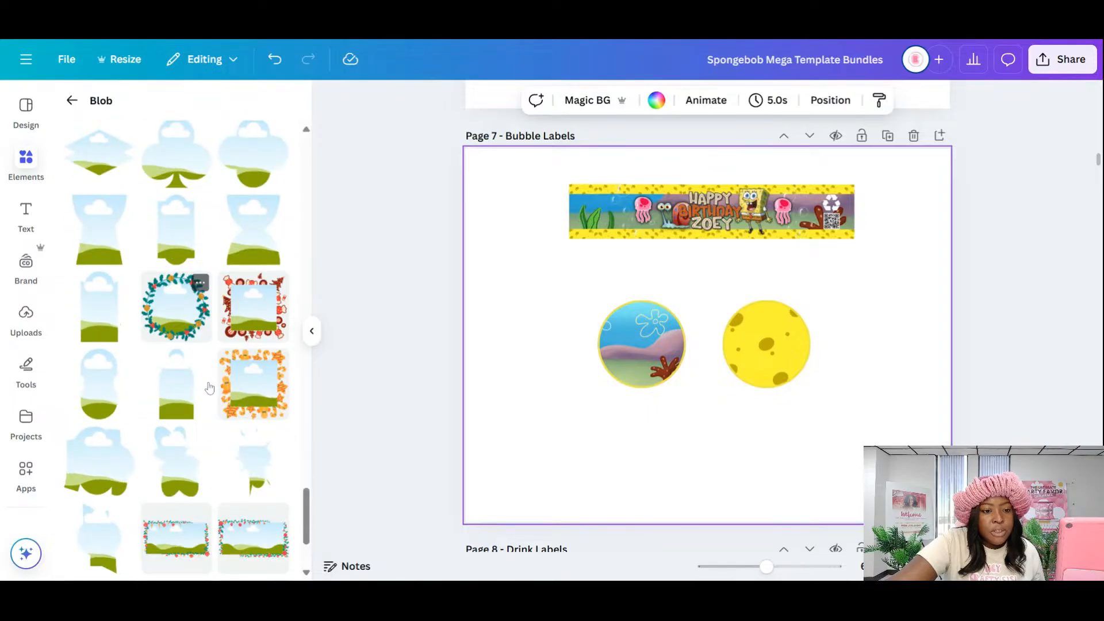
scroll(209, 389, "down", 2)
left_click(71, 100)
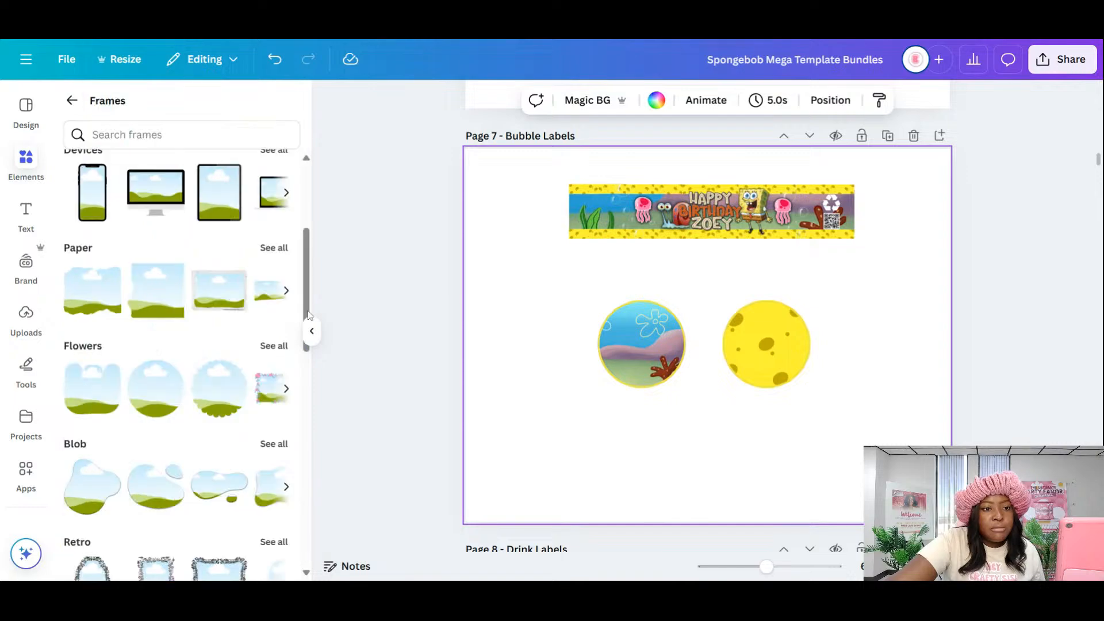
- Add the cloud-shaped frame from the basic shape frames, scale it down and place it below the underwater circle
scroll(260, 283, "up", 4)
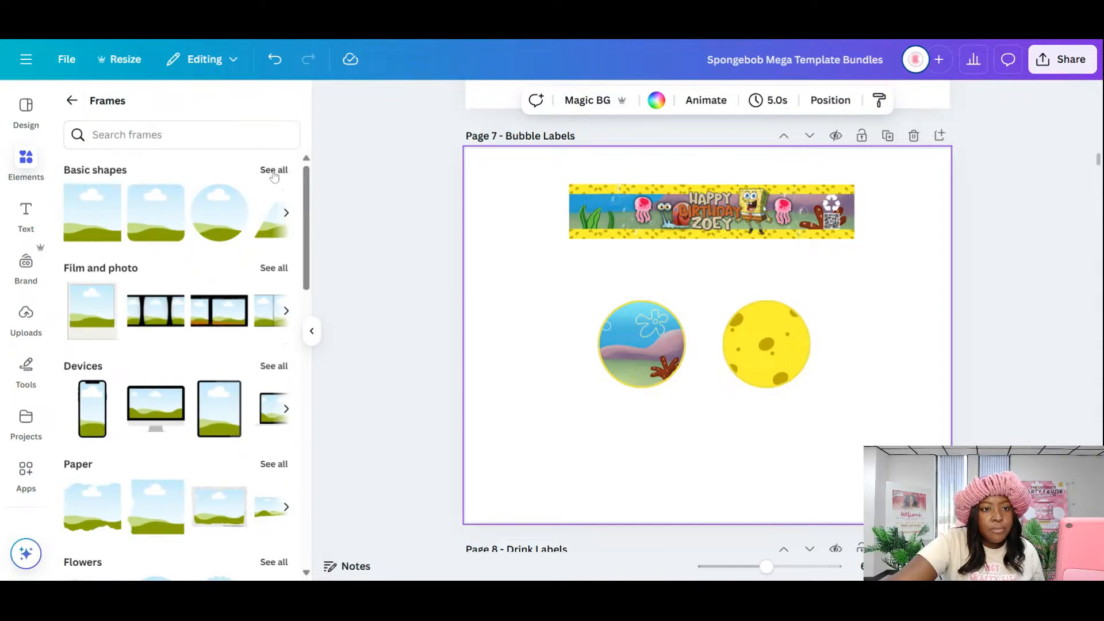
left_click(274, 170)
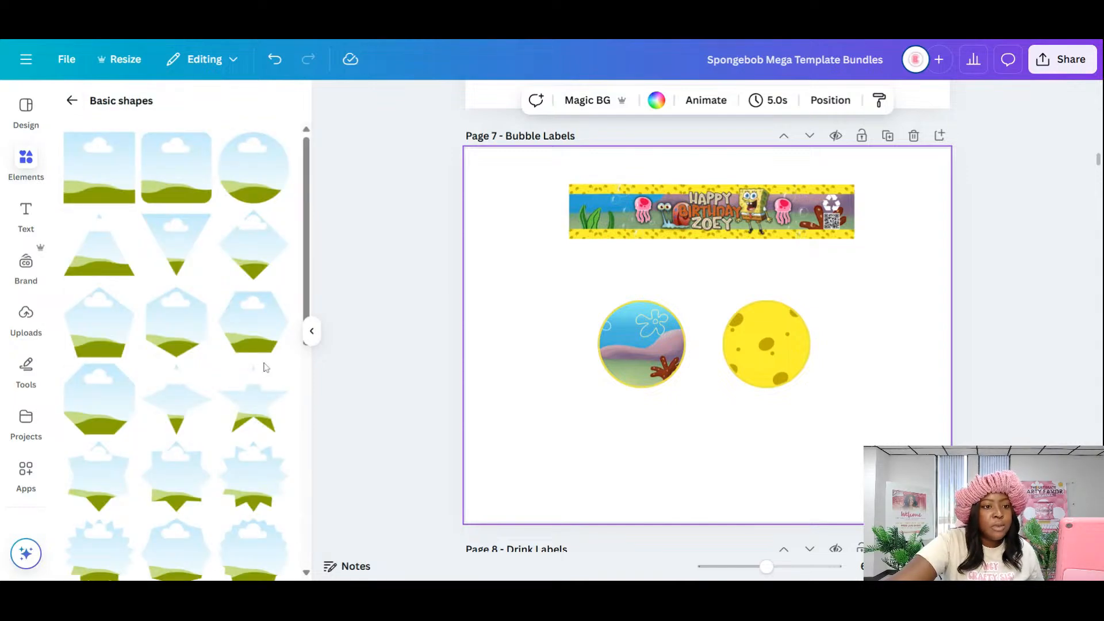
scroll(267, 366, "down", 2)
scroll(305, 387, "down", 2)
scroll(318, 399, "down", 2)
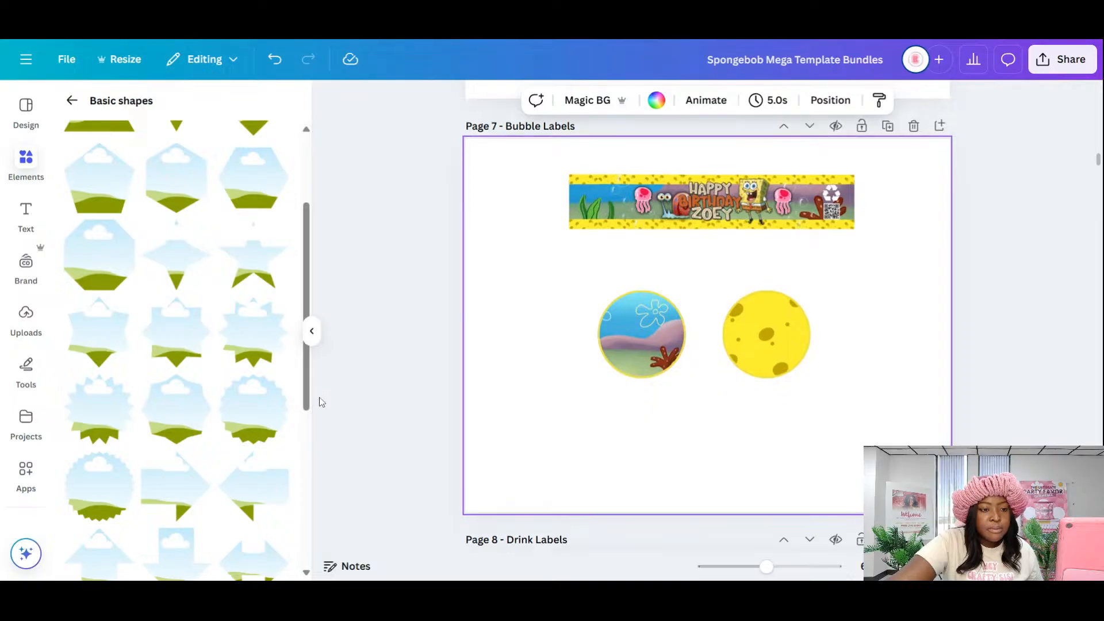
scroll(281, 386, "down", 6)
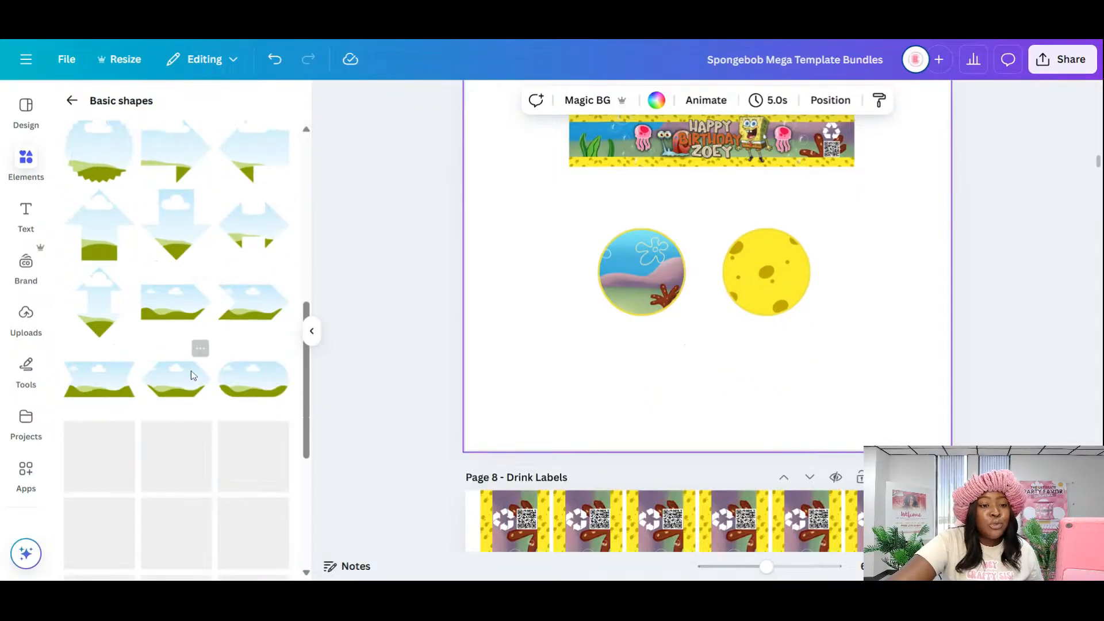
scroll(191, 374, "down", 3)
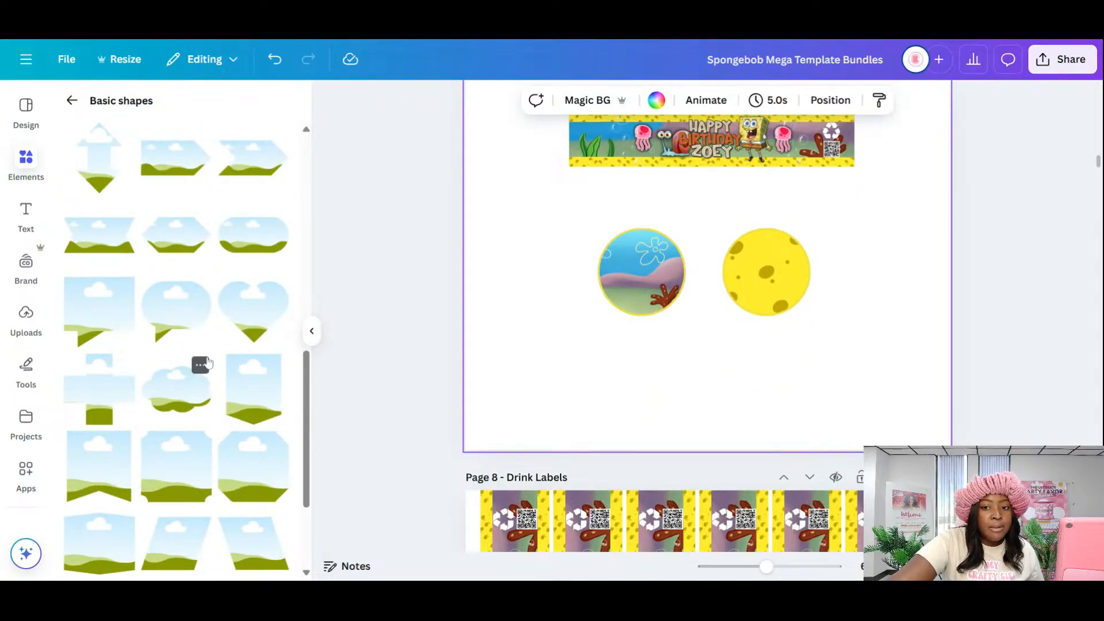
scroll(209, 356, "down", 2)
scroll(209, 357, "down", 2)
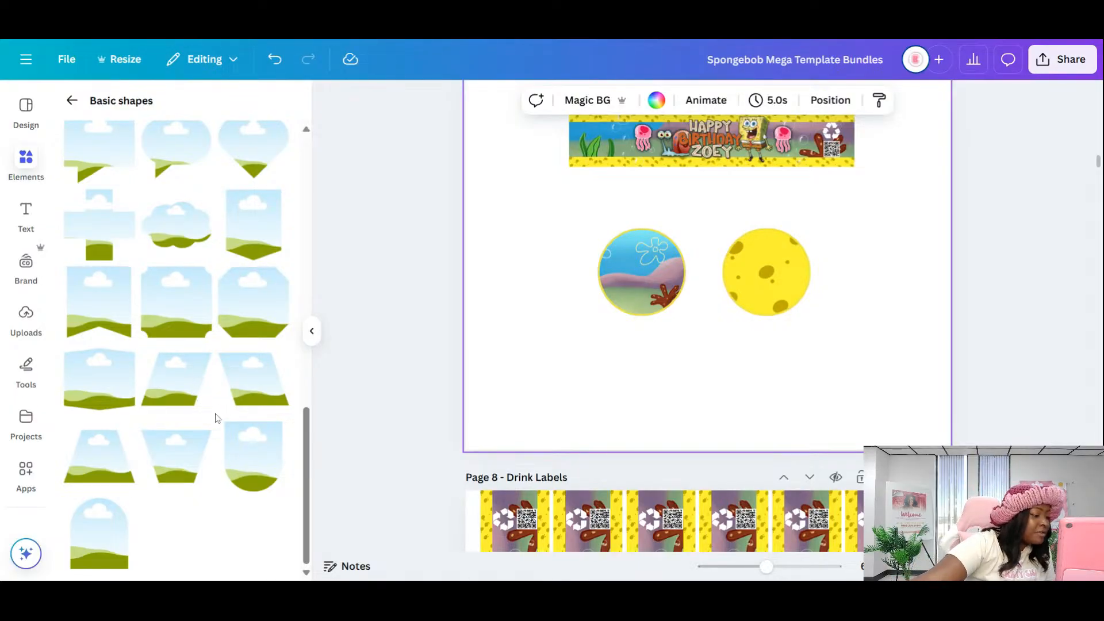
scroll(199, 435, "up", 2)
scroll(199, 440, "down", 2)
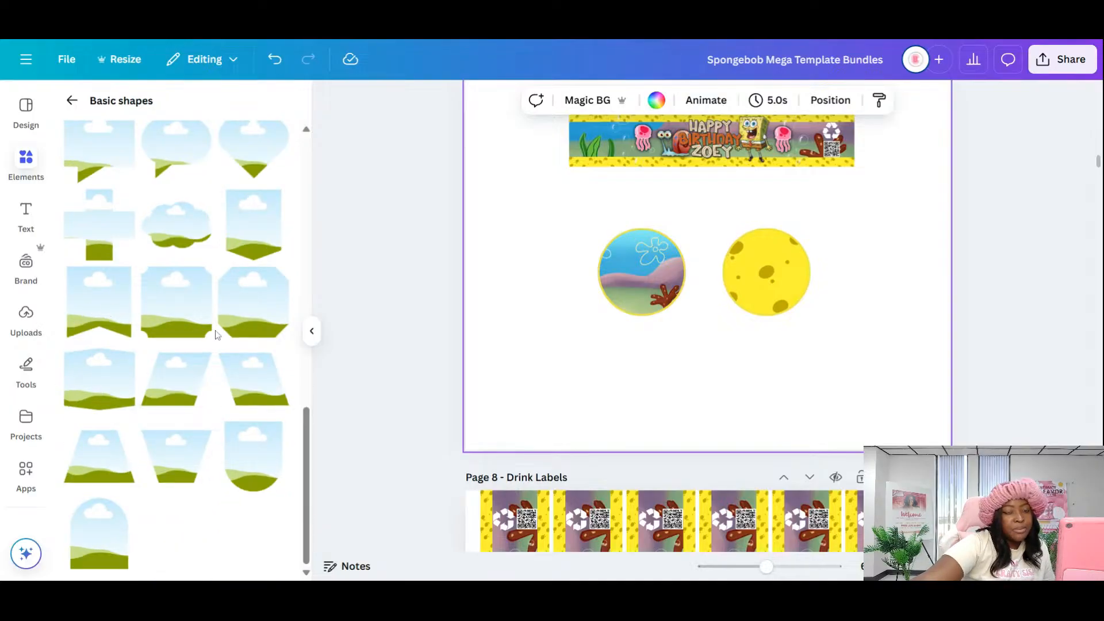
scroll(235, 397, "up", 3)
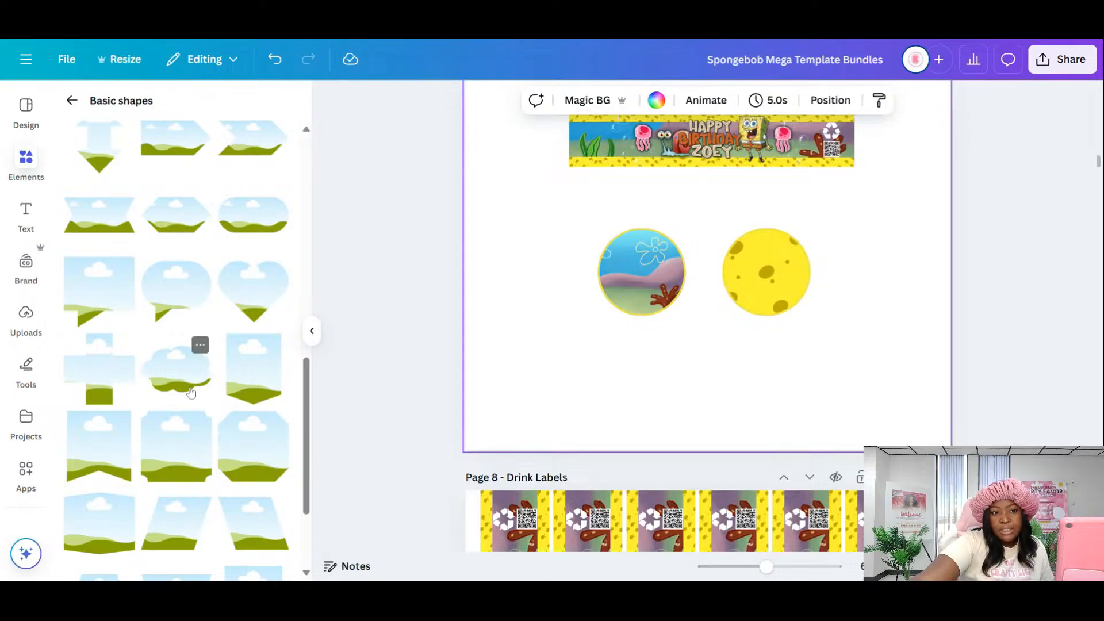
left_click_drag(729, 322, 638, 438)
left_click_drag(740, 458, 621, 380)
left_click_drag(569, 345, 654, 376)
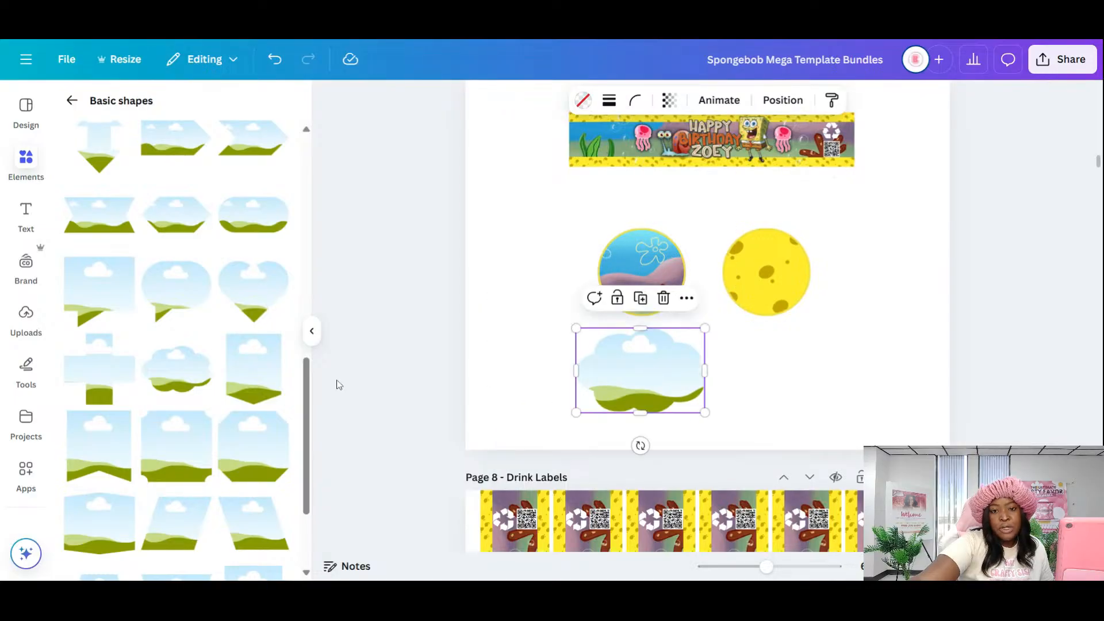
- Shrink the cloud frame to about the width of the underwater circle and centre it directly beneath that circle
scroll(256, 336, "up", 1)
scroll(255, 338, "up", 5)
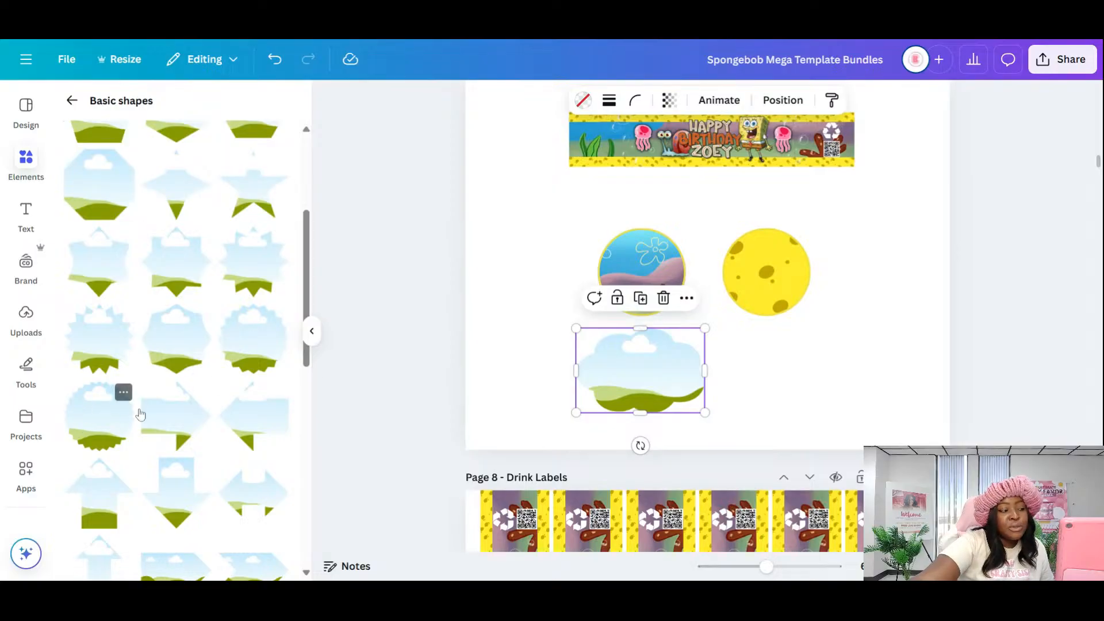
scroll(285, 400, "up", 1)
scroll(287, 402, "up", 2)
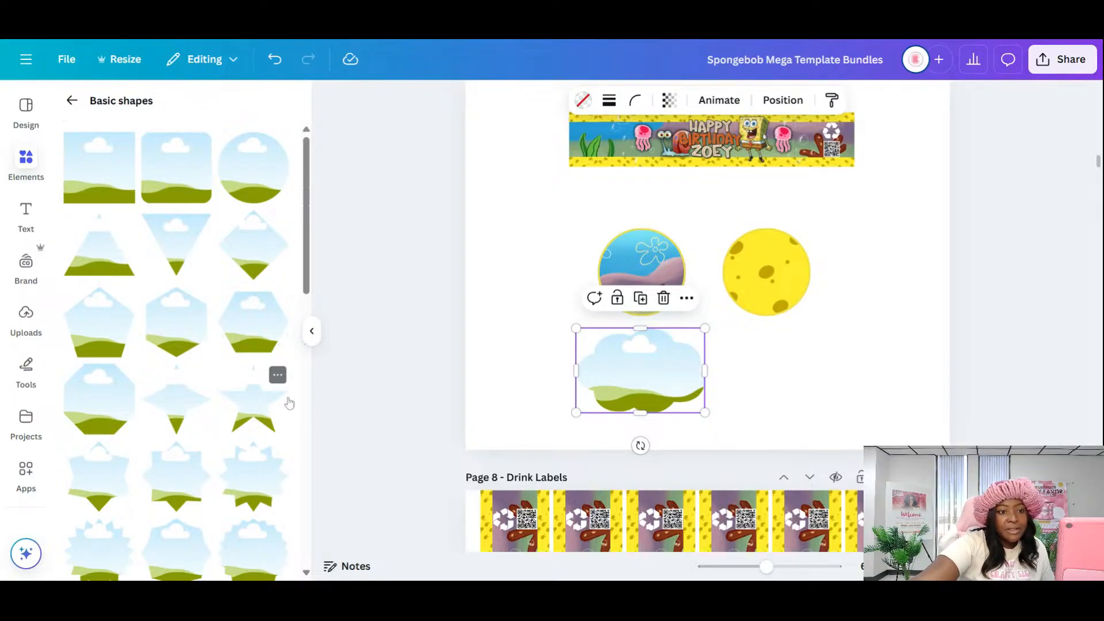
scroll(289, 402, "down", 1)
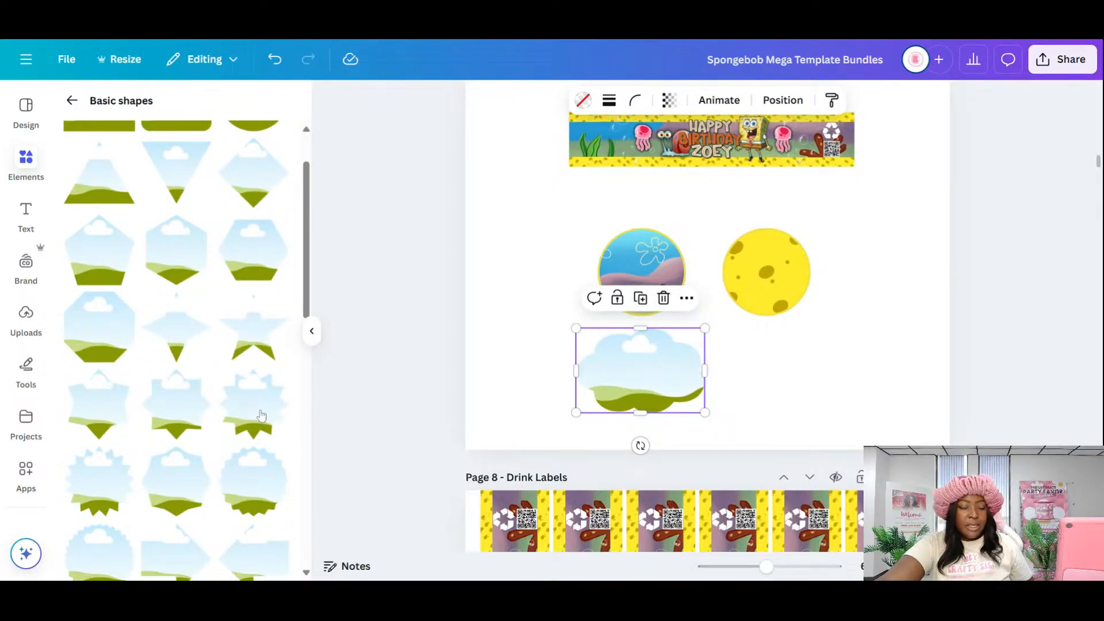
scroll(274, 428, "down", 2)
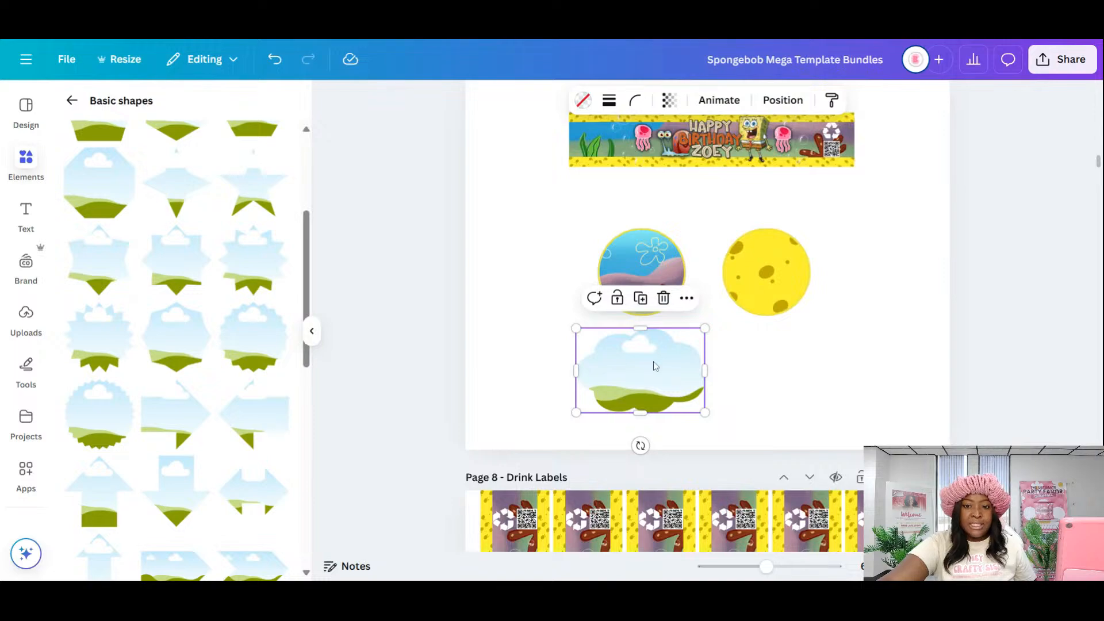
left_click_drag(697, 406, 671, 369)
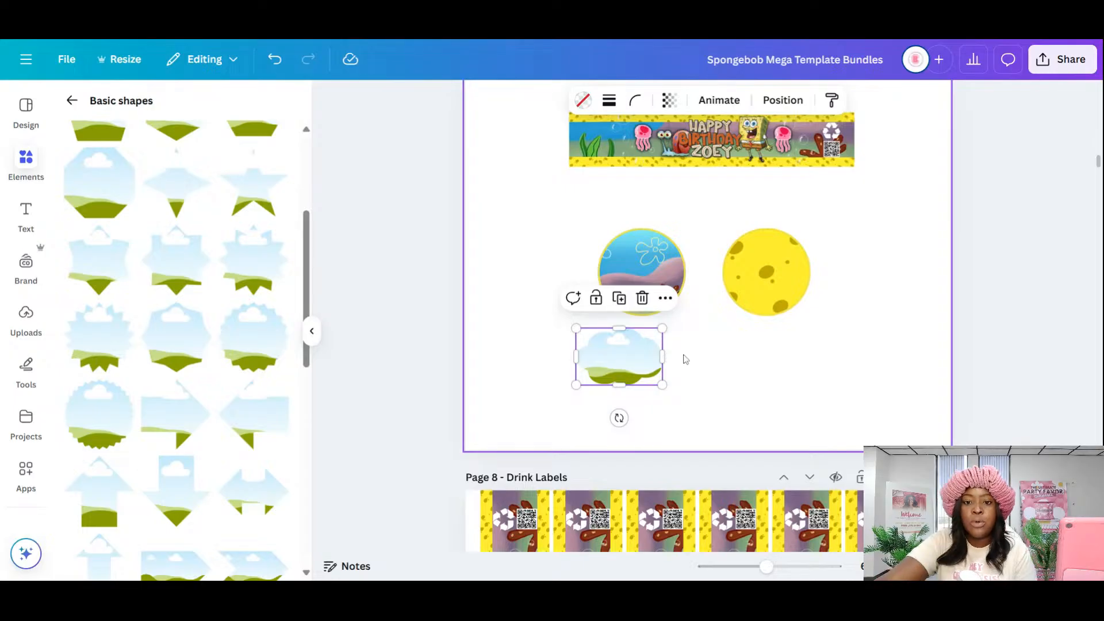
mouse_move(662, 385)
left_mouse_down()
mouse_move(633, 363)
mouse_move(669, 369)
mouse_move(650, 372)
left_mouse_up()
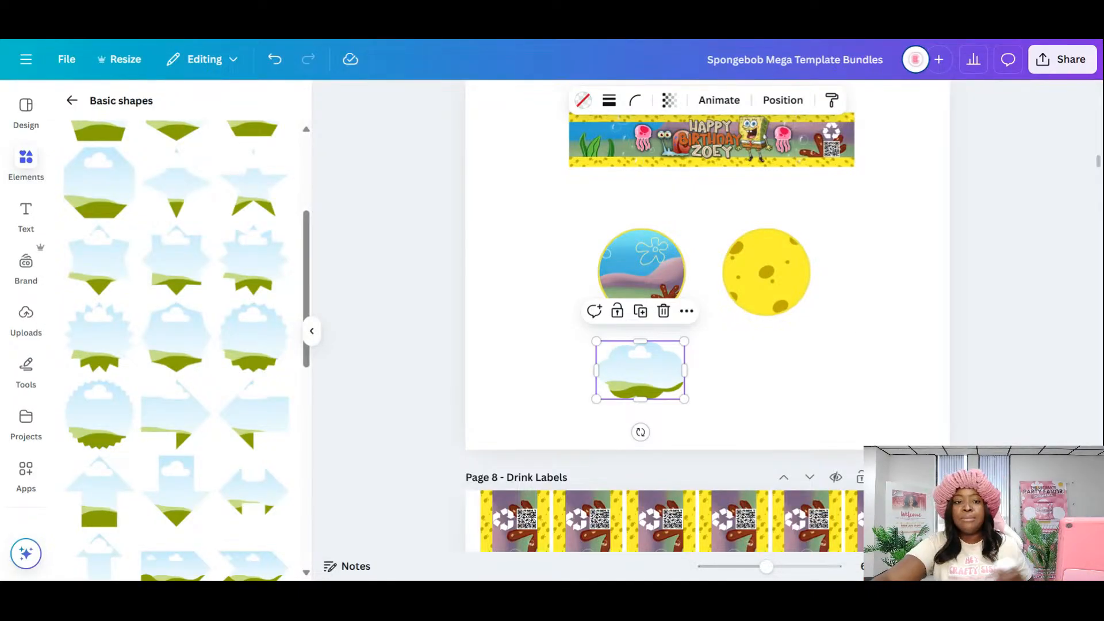
scroll(871, 392, "up", 6)
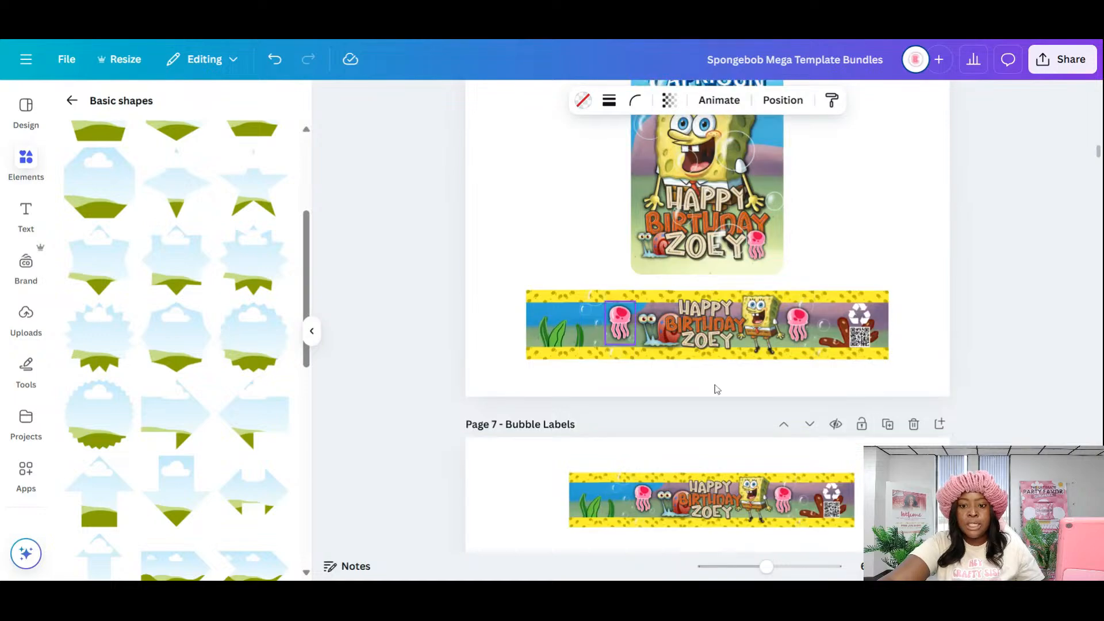
- Fill the cloud frame on the Bubble Labels page with the yellow sponge pattern from the pattern strip above the drink labels
scroll(741, 412, "up", 6)
left_click(547, 190)
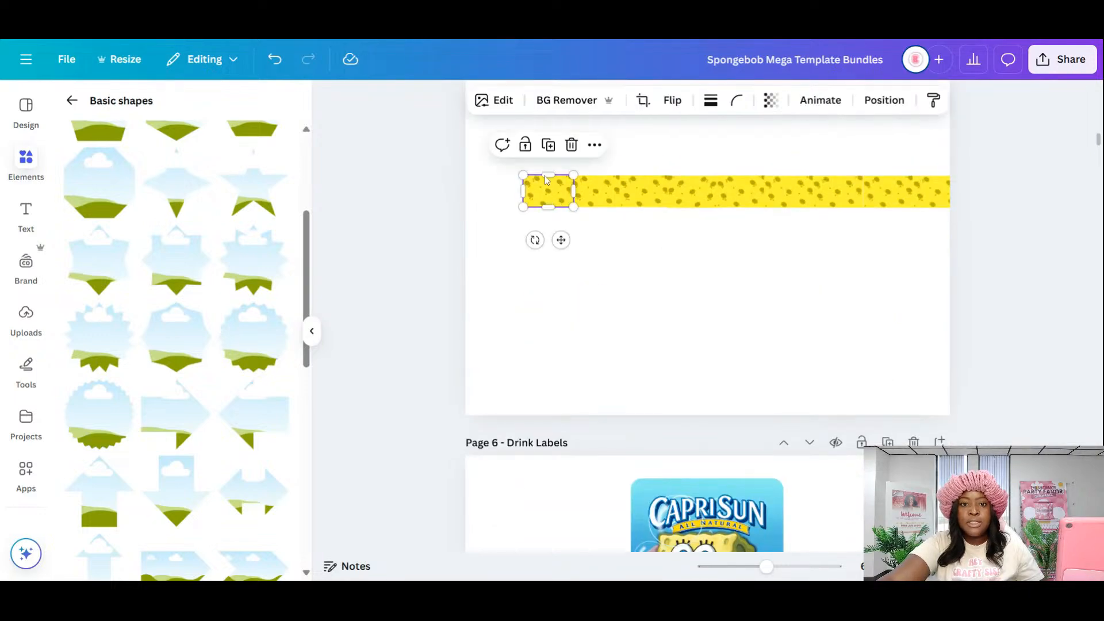
left_click(546, 155)
left_click_drag(549, 200, 641, 380)
scroll(631, 332, "down", 7)
scroll(632, 329, "down", 6)
- Duplicate the sponge cloud, place the copy beneath the yellow circle and fill it with the underwater background
left_click(661, 380)
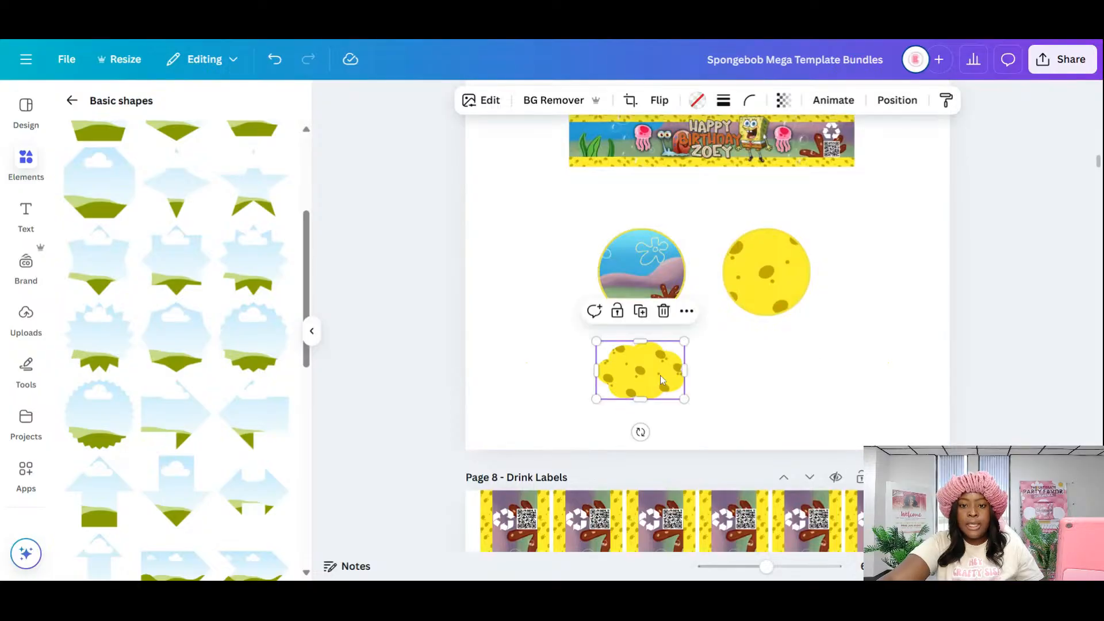
right_click(660, 380)
left_click(713, 208)
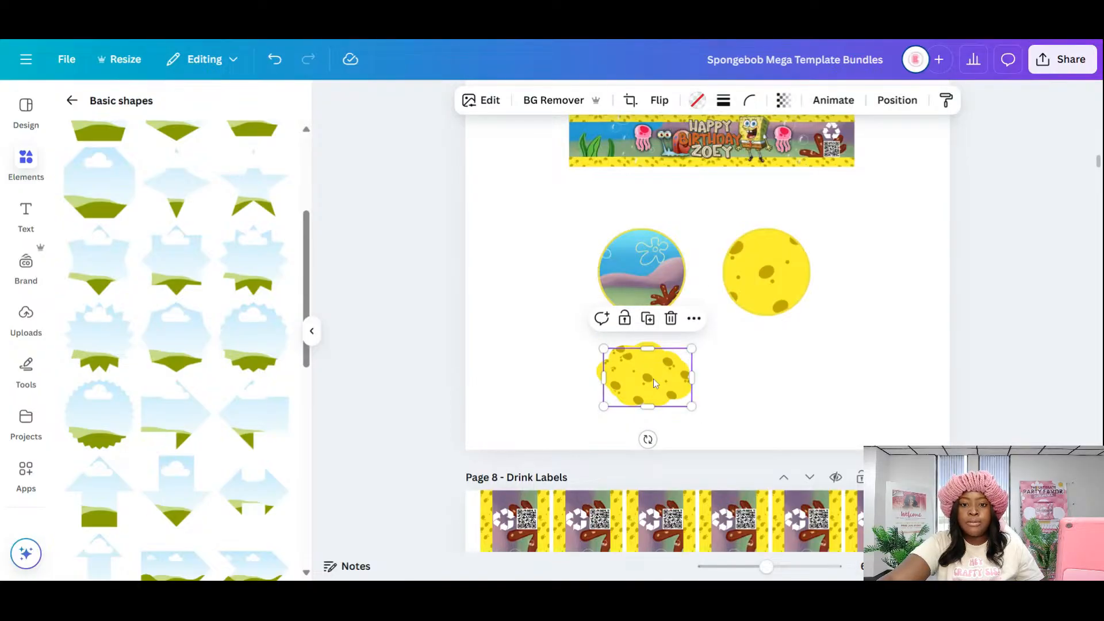
left_click_drag(654, 383, 802, 376)
left_click(594, 139)
left_click_drag(710, 149, 796, 348)
left_click(887, 320)
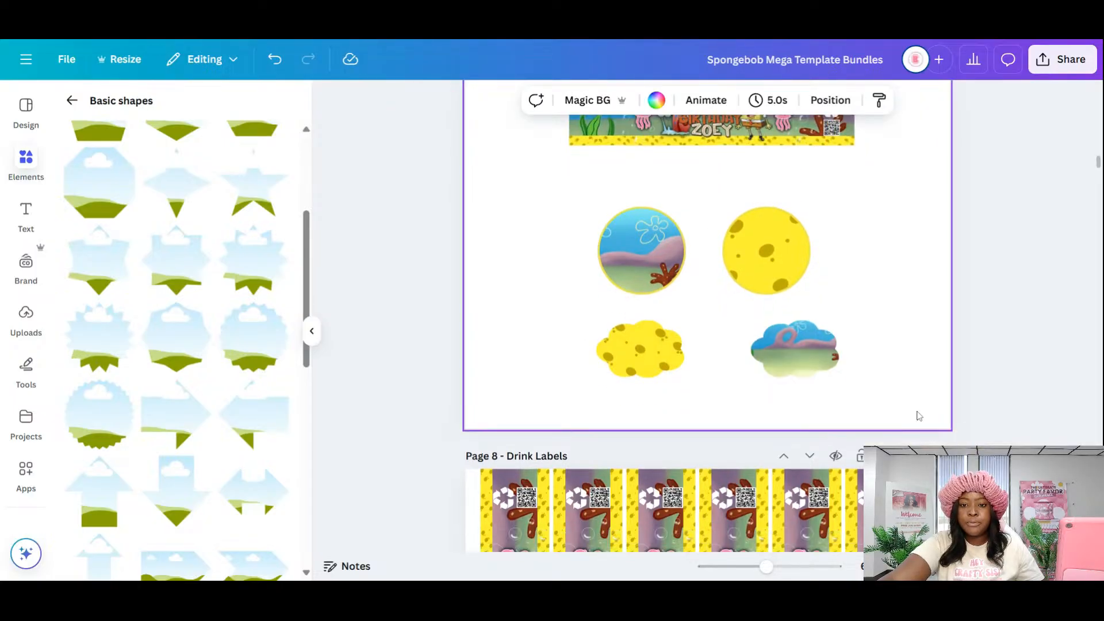
- Swap the two clouds so the underwater one sits under the underwater circle and the sponge one under the yellow circle
left_click(644, 368)
mouse_move(640, 368)
left_mouse_down()
mouse_move(826, 345)
mouse_move(633, 364)
left_mouse_up()
left_click(816, 391)
left_click(845, 355)
left_click_drag(844, 355, 788, 375)
left_click(664, 380)
left_click_drag(664, 380, 673, 383)
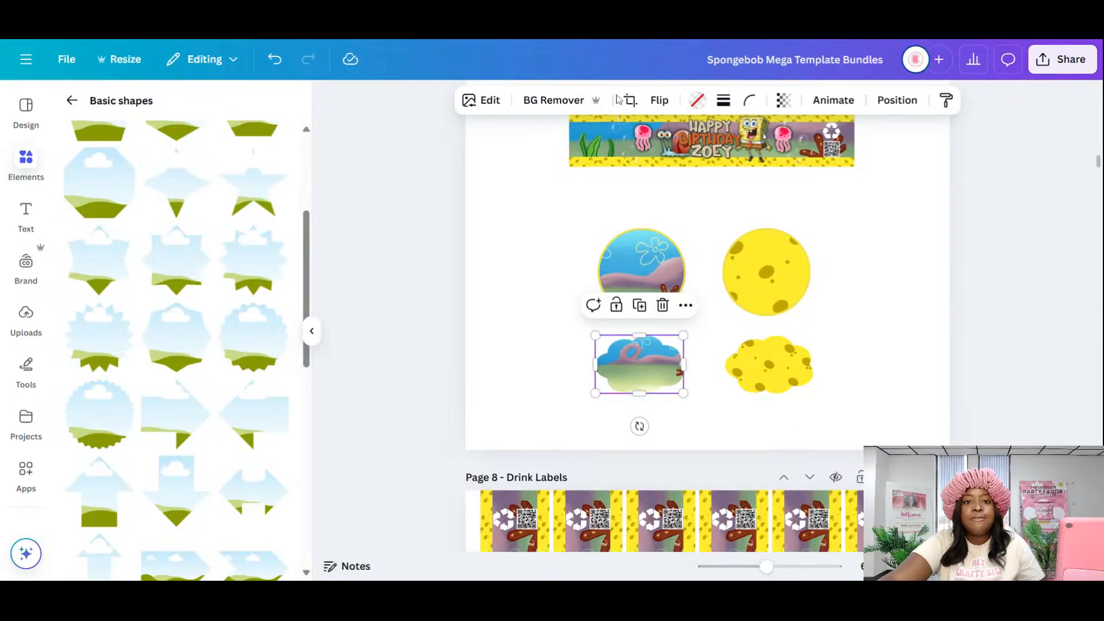
- Give the underwater cloud a solid bright yellow outline with a stroke weight of 5
left_click(723, 100)
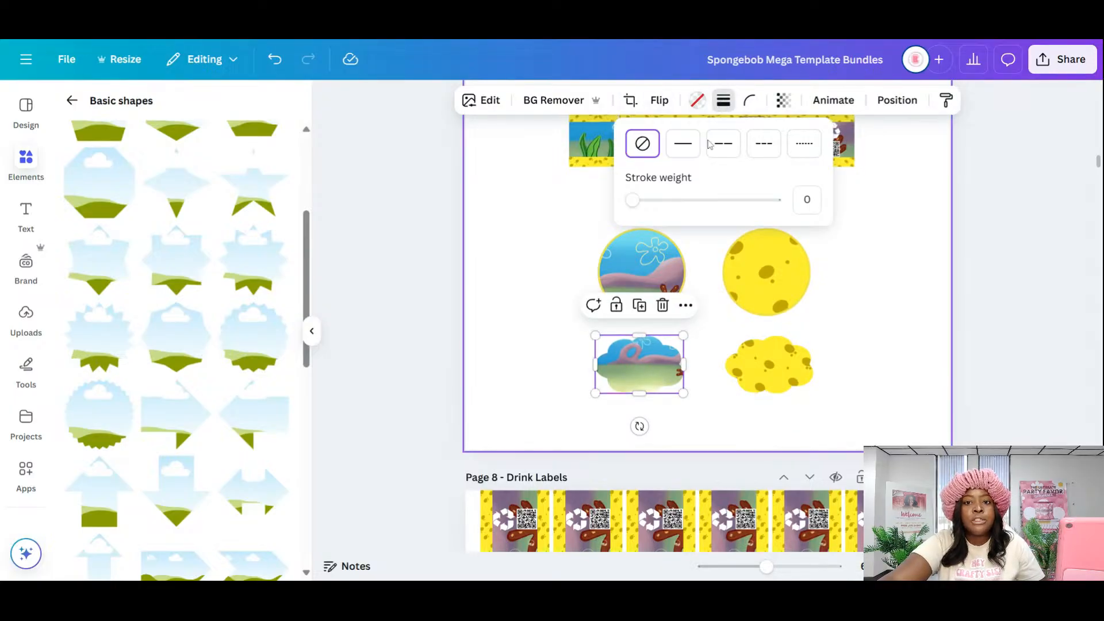
left_click(683, 143)
left_click_drag(642, 205, 638, 212)
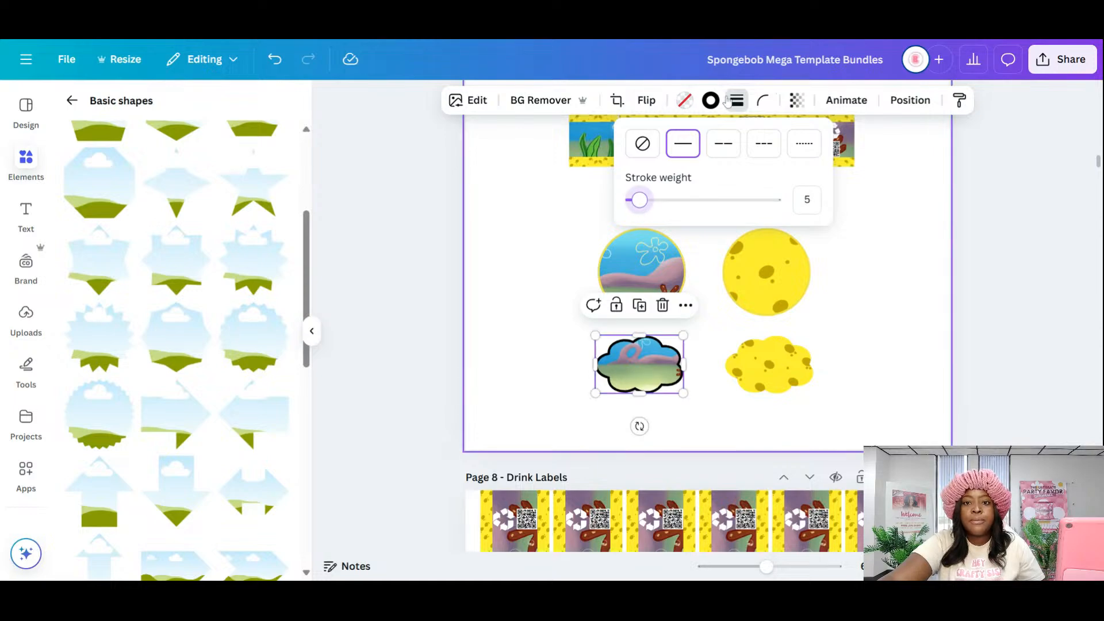
left_click(711, 104)
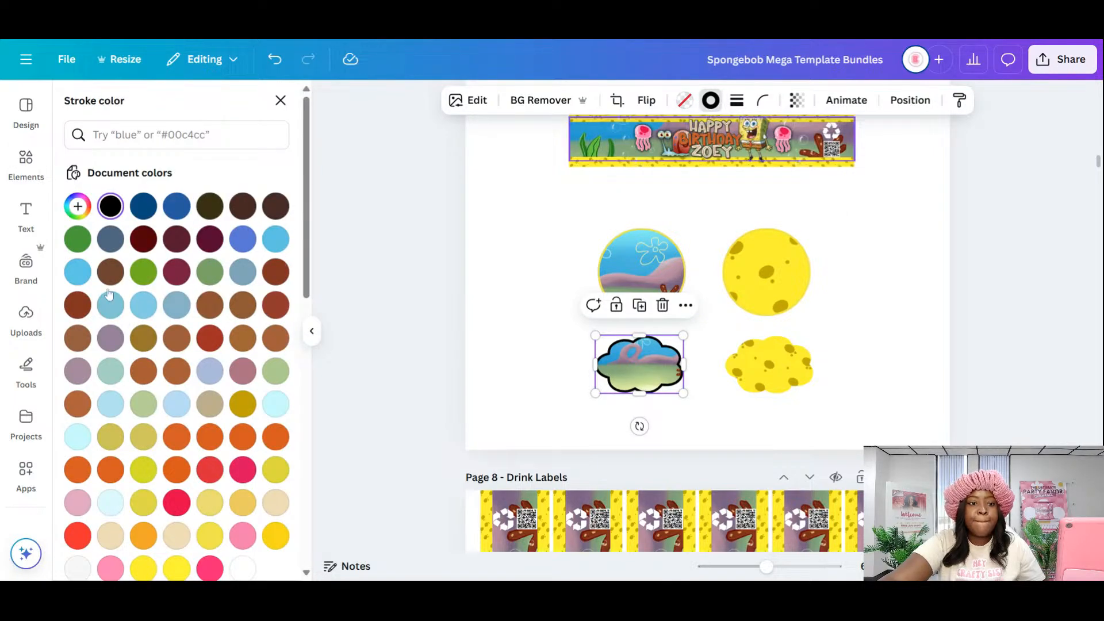
left_click(142, 568)
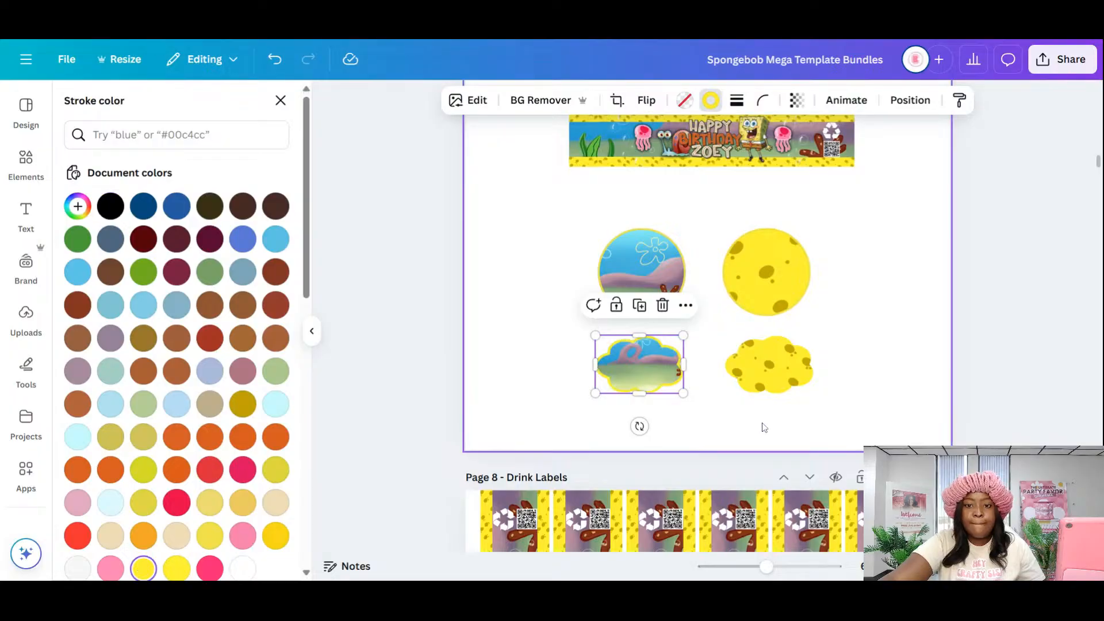
- Give the sponge-pattern cloud a solid outline of weight 4 in a muted mustard yellow
left_click(772, 379)
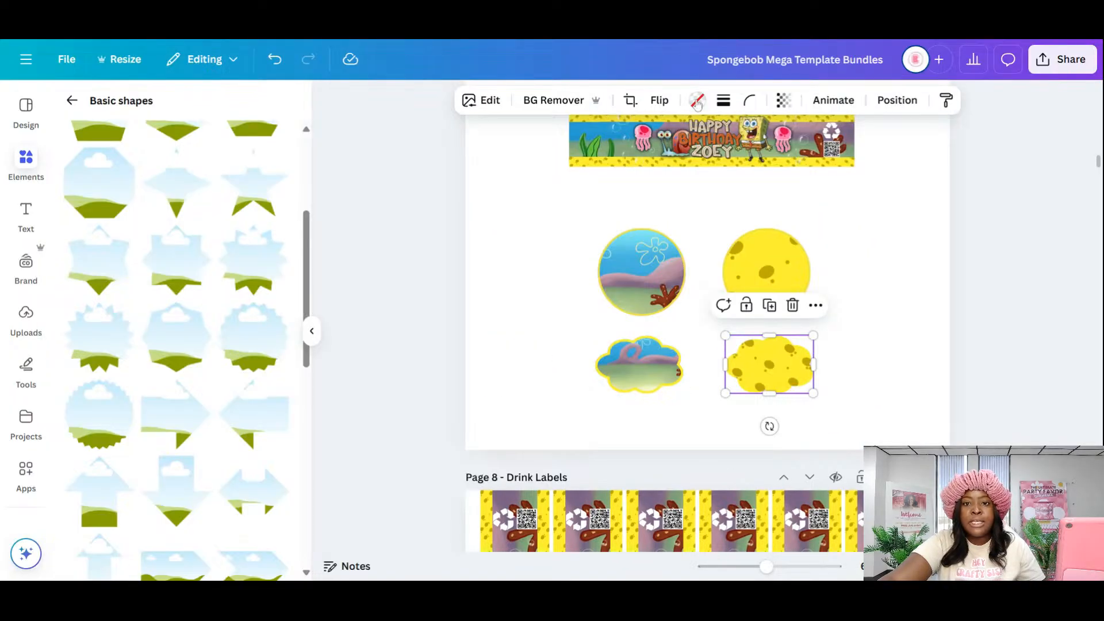
left_click(723, 101)
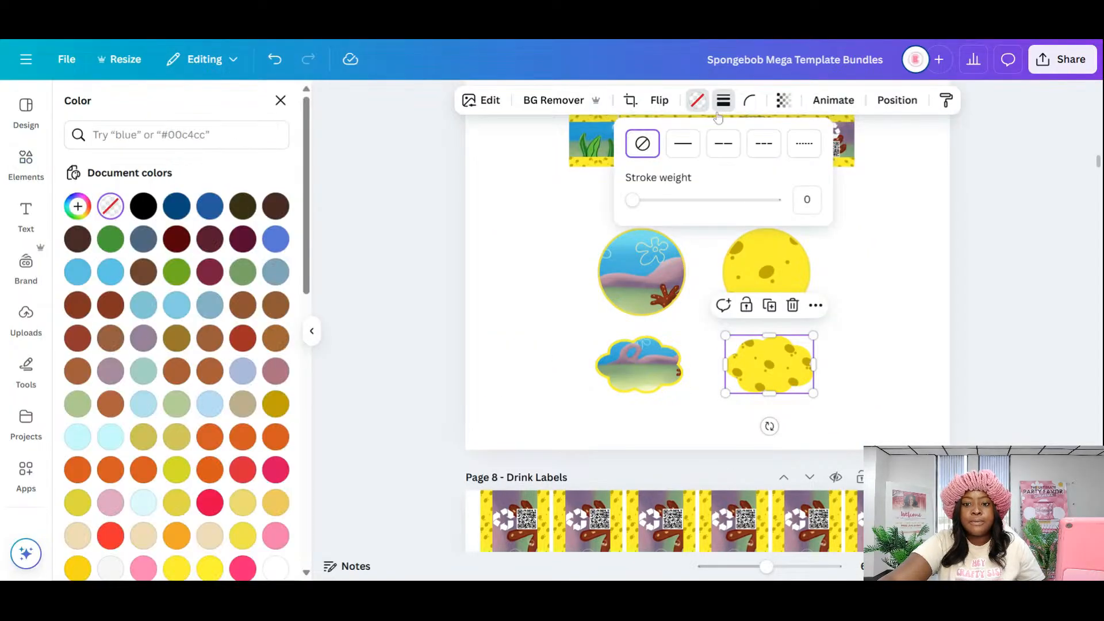
left_click(682, 143)
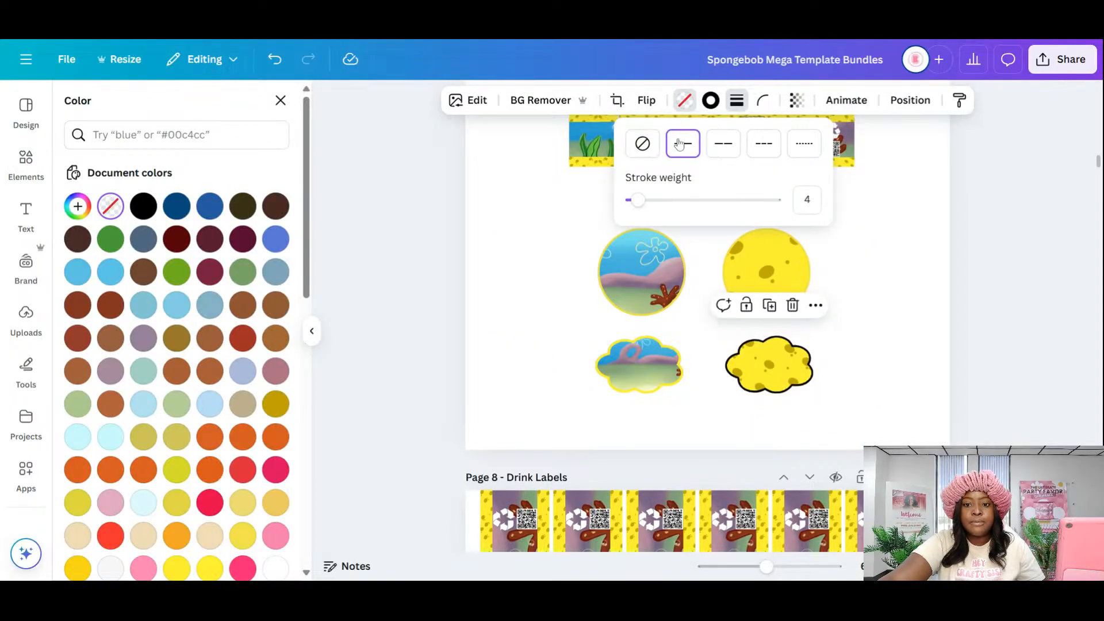
left_click(713, 104)
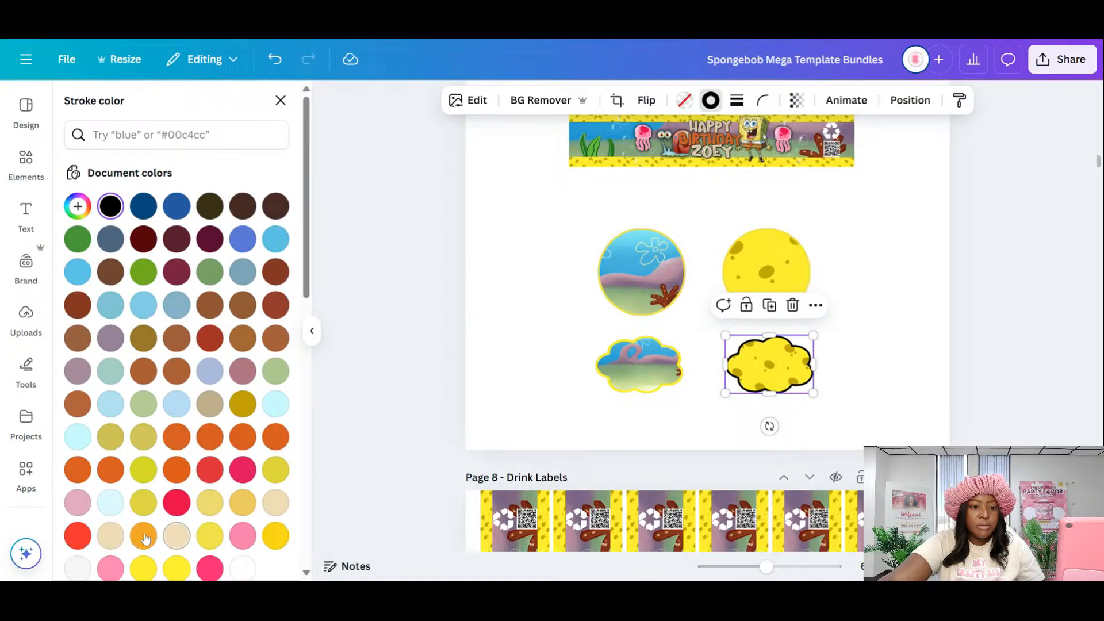
left_click(275, 536)
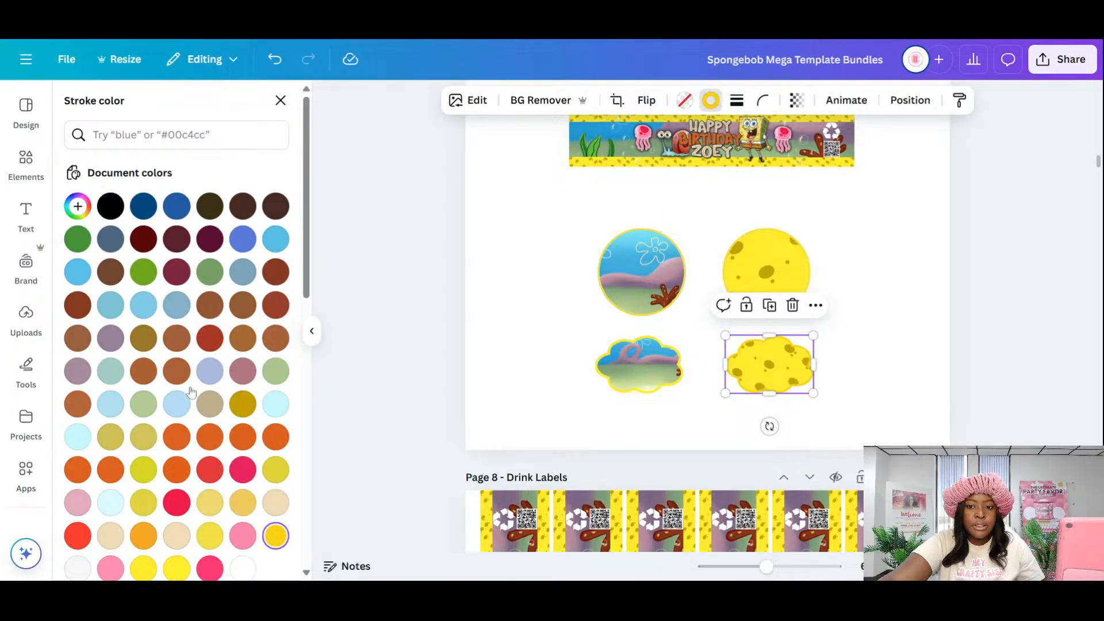
scroll(192, 387, "down", 1)
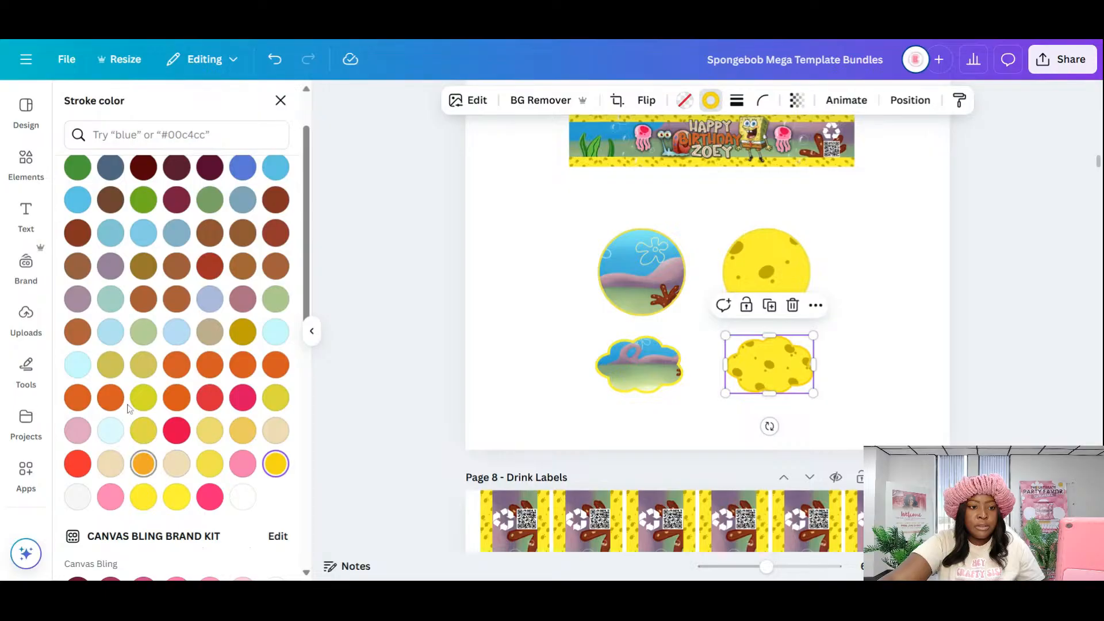
left_click(110, 365)
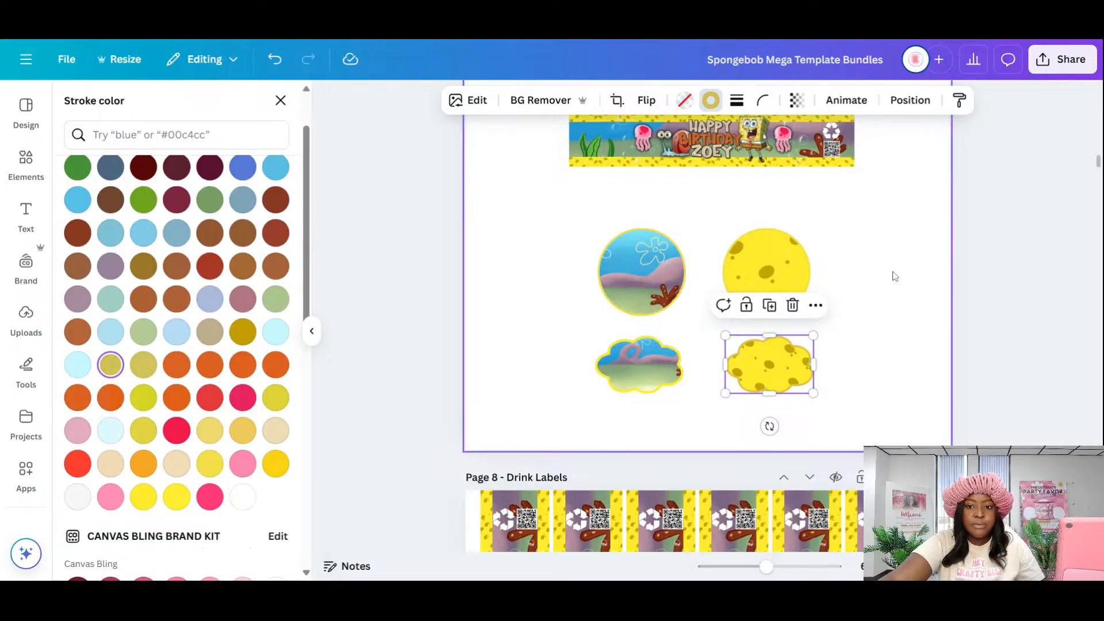
left_click(865, 282)
left_click_drag(851, 363, 926, 407)
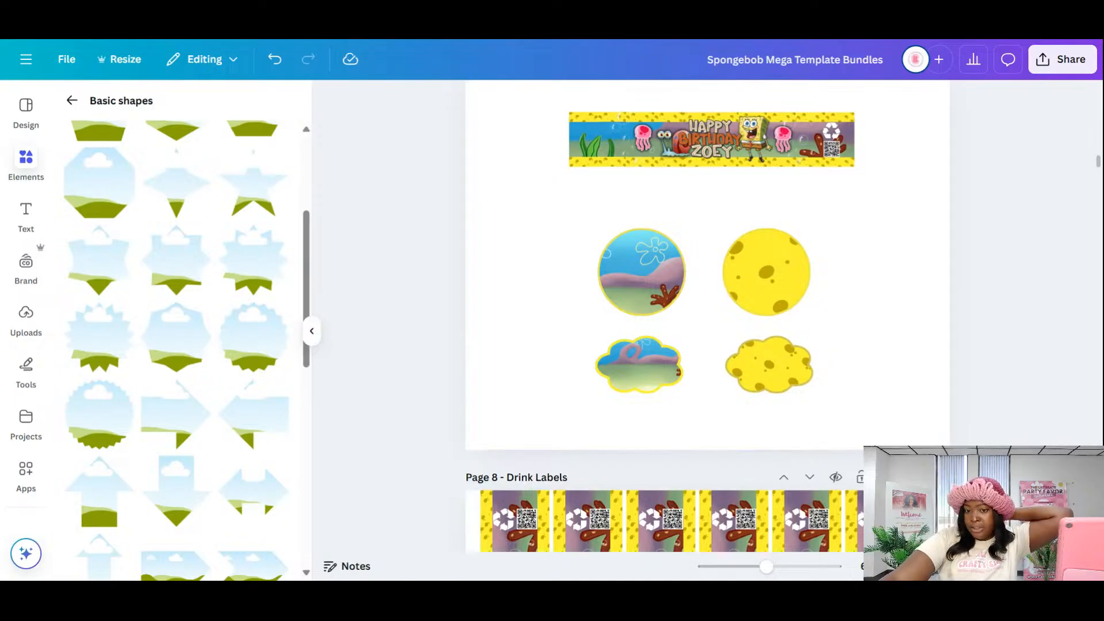
- Add the first Blob frame to the Bubble Labels page and shrink it to slightly smaller than the underwater circle
left_click_drag(766, 566, 779, 569)
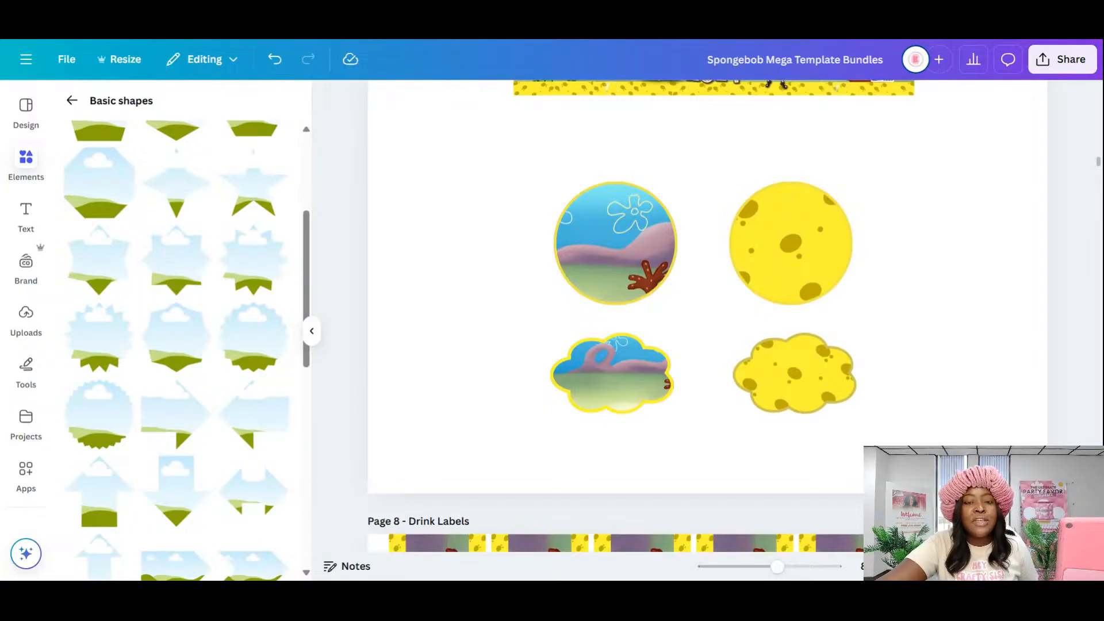
scroll(162, 167, "up", 4)
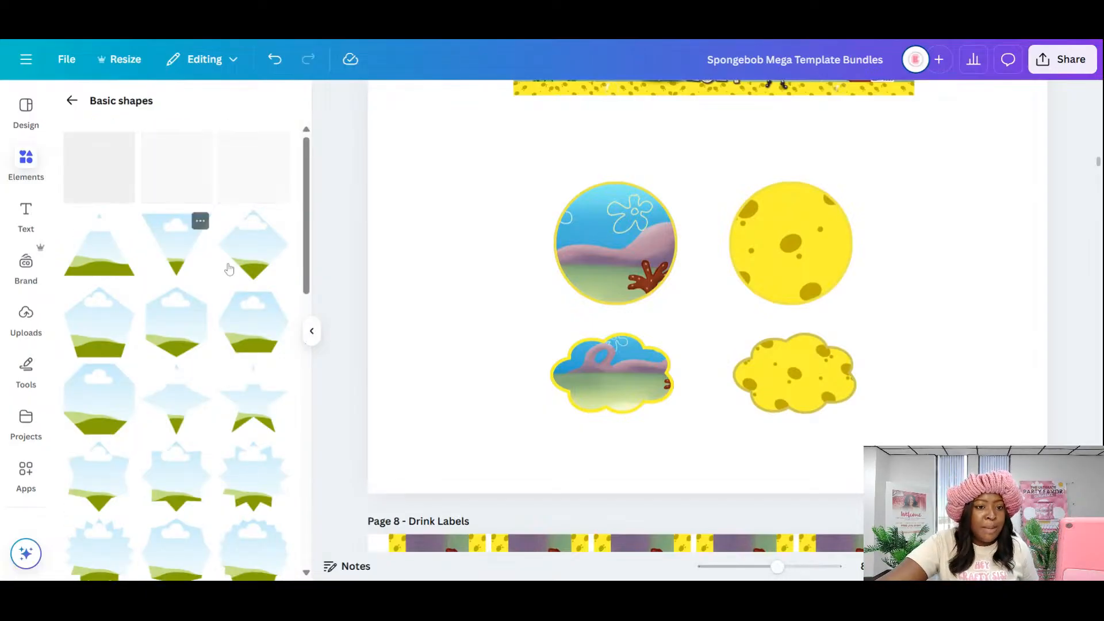
left_click(72, 102)
scroll(230, 247, "down", 4)
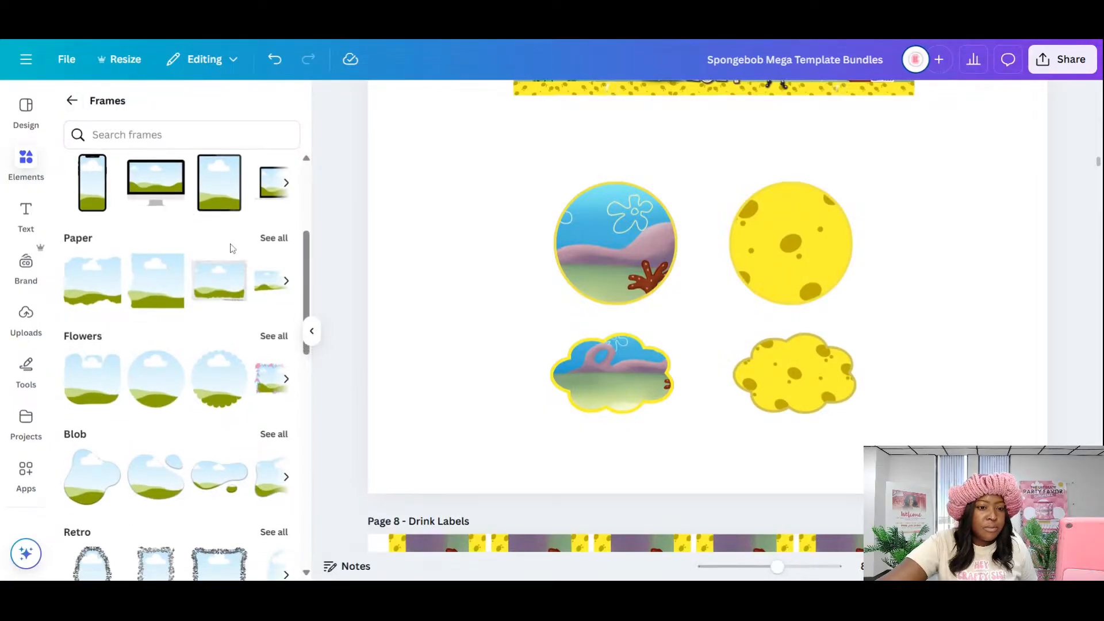
scroll(231, 248, "down", 3)
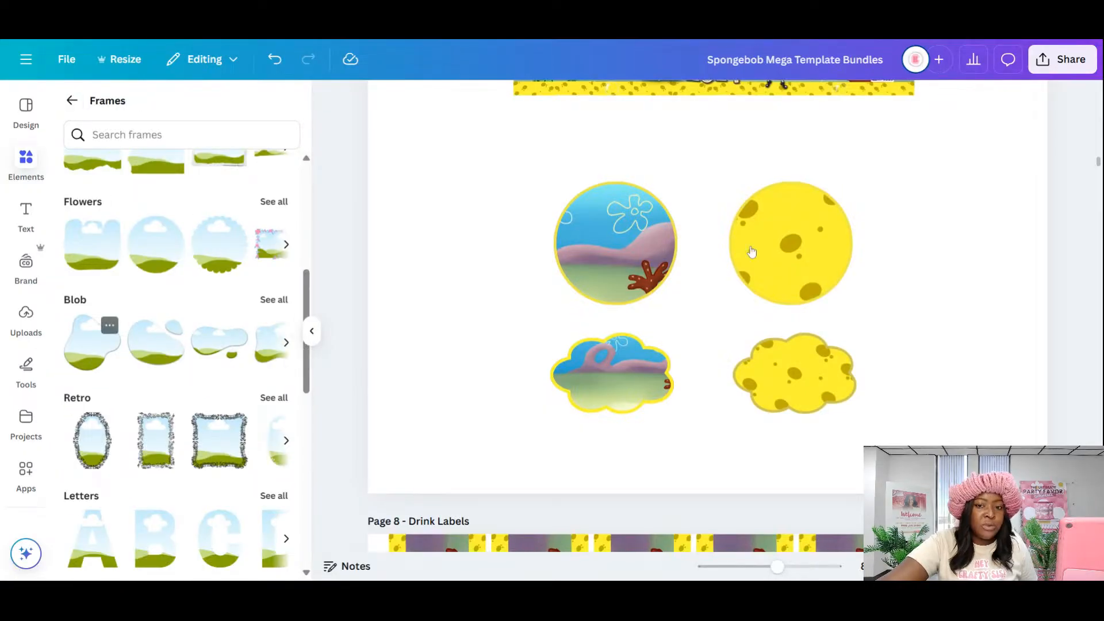
left_click_drag(642, 288, 453, 320)
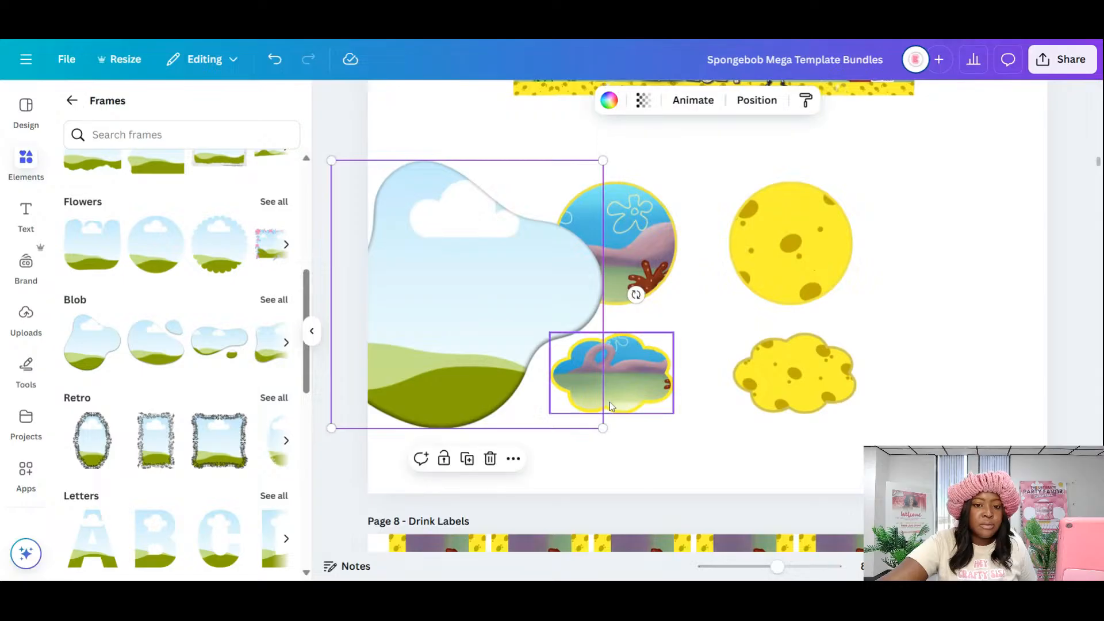
left_click_drag(601, 427, 483, 303)
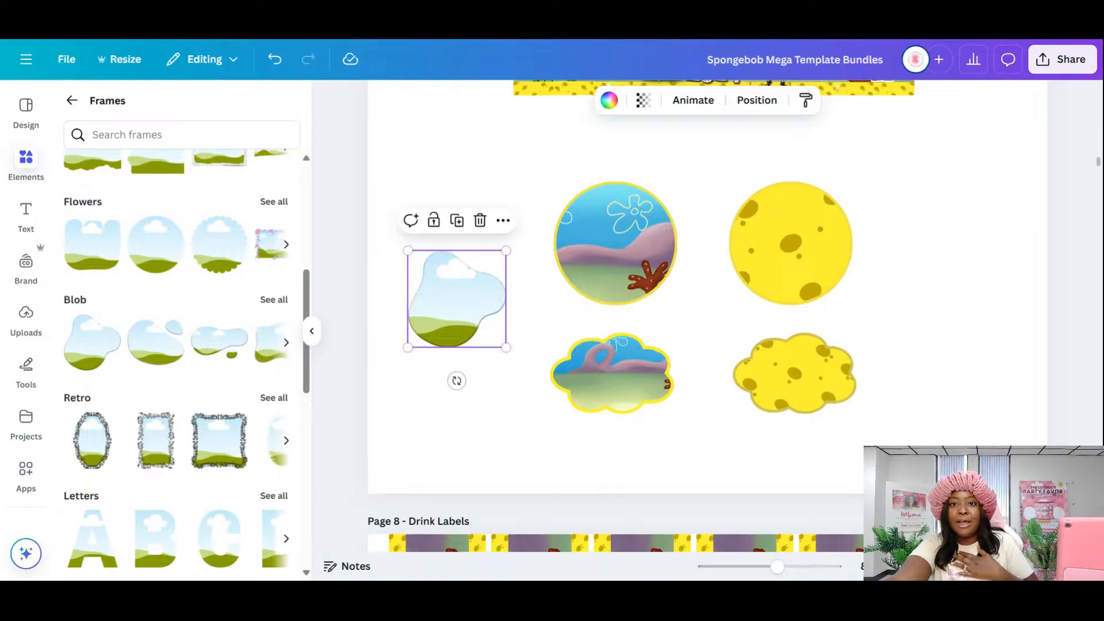
- Shift the four circle and cloud labels together toward the page's right edge and make the blob frame smaller in the freed space
left_click(489, 451)
left_click_drag(547, 157, 837, 435)
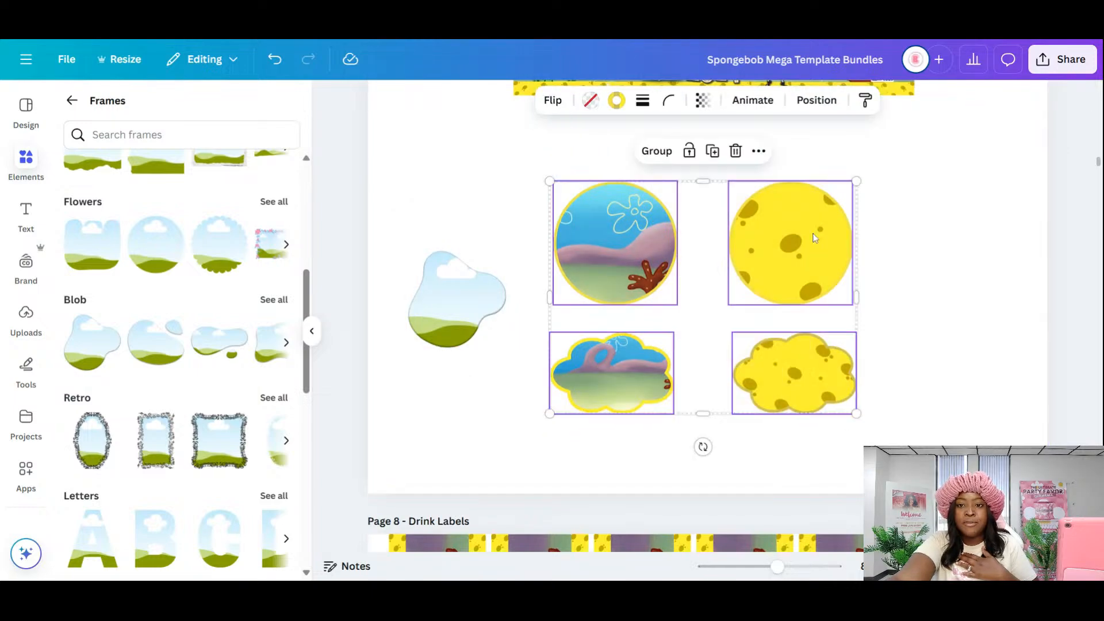
left_click_drag(795, 251, 902, 226)
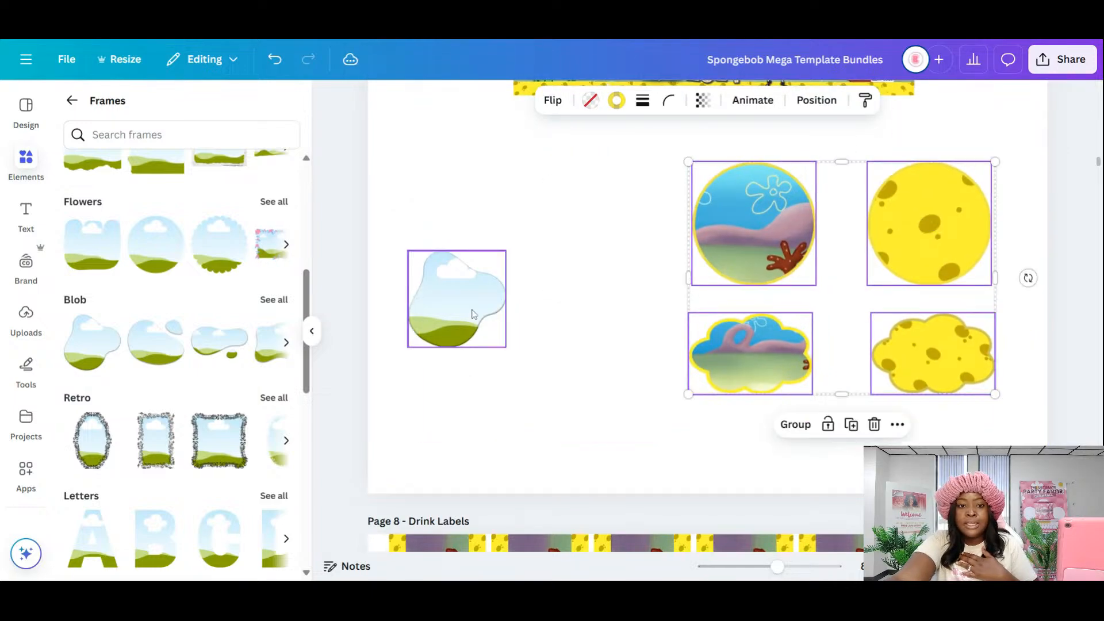
left_click(455, 322)
left_click_drag(449, 337, 513, 349)
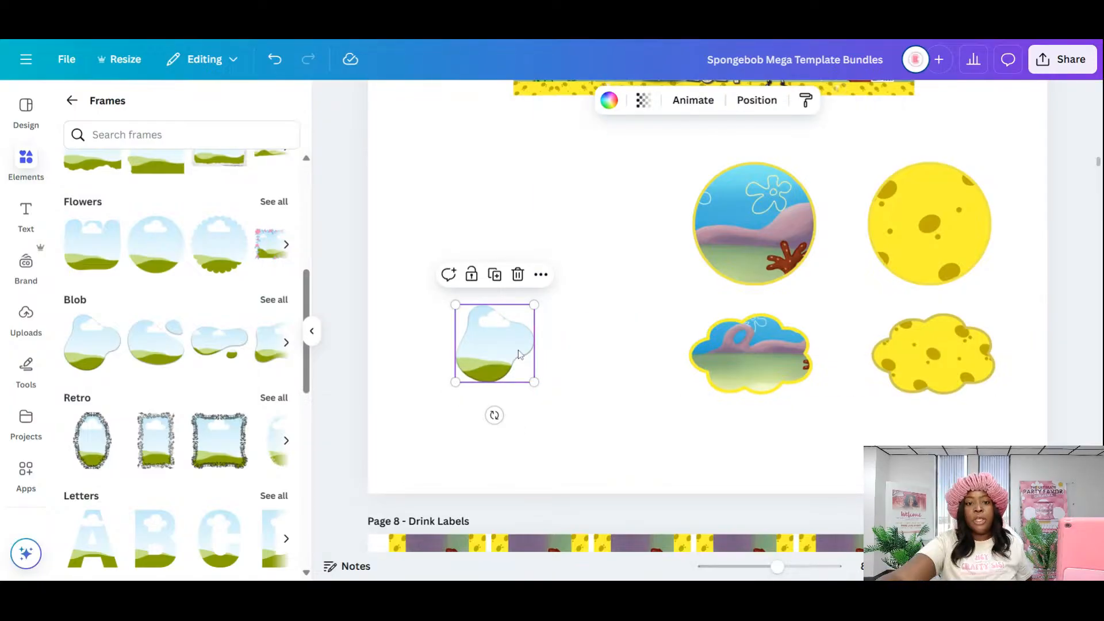
- Fill the blob frame with the underwater background from the Happy Birthday strip
scroll(686, 282, "up", 2)
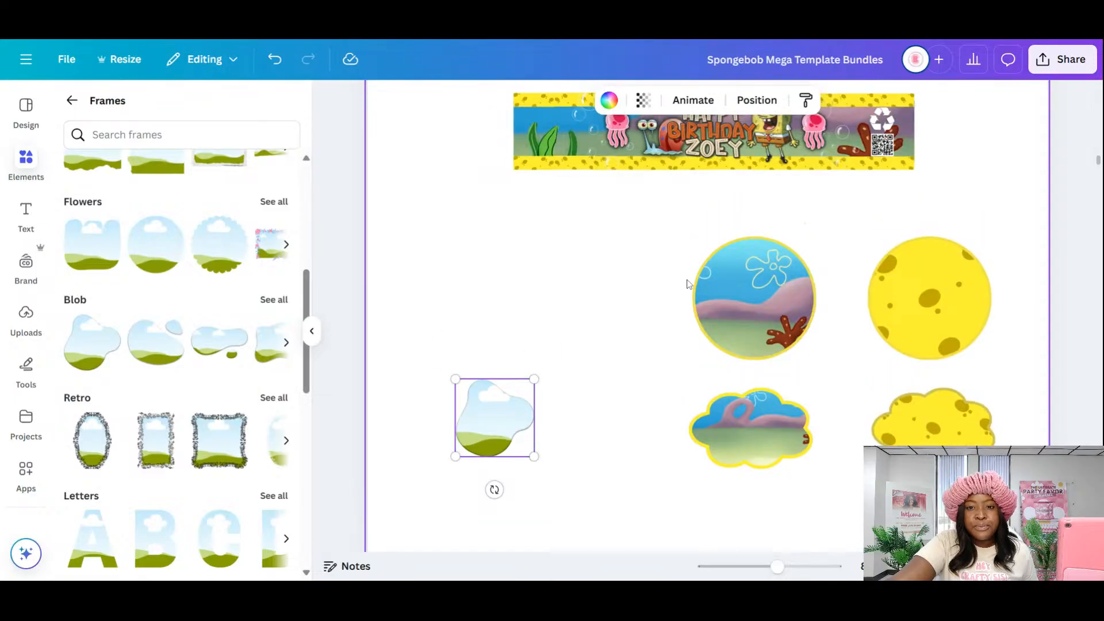
scroll(687, 283, "up", 2)
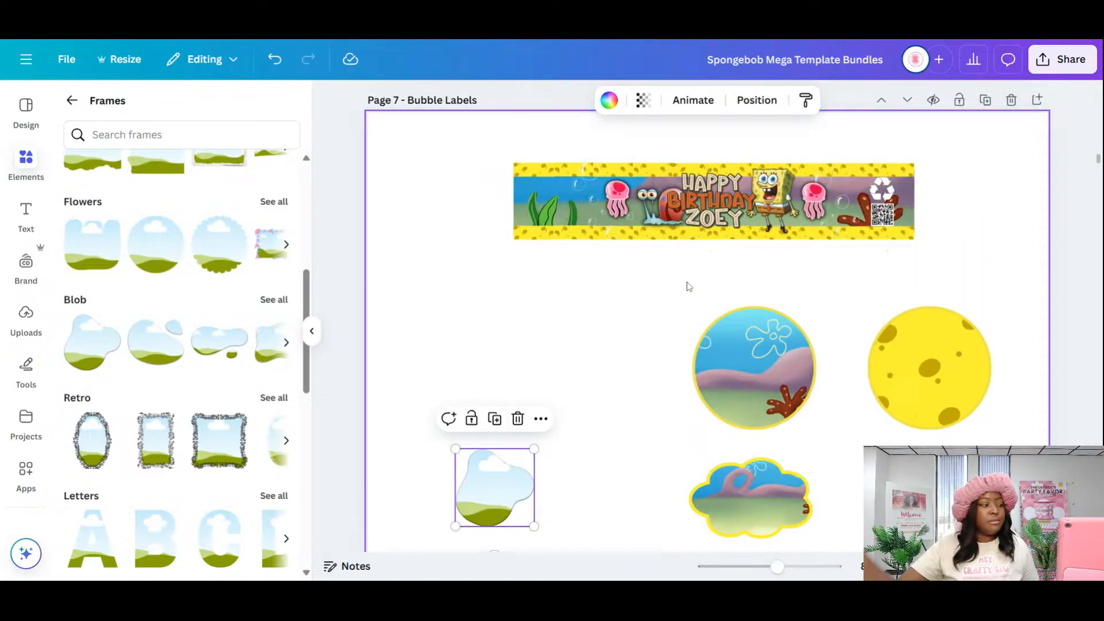
scroll(233, 248, "down", 3)
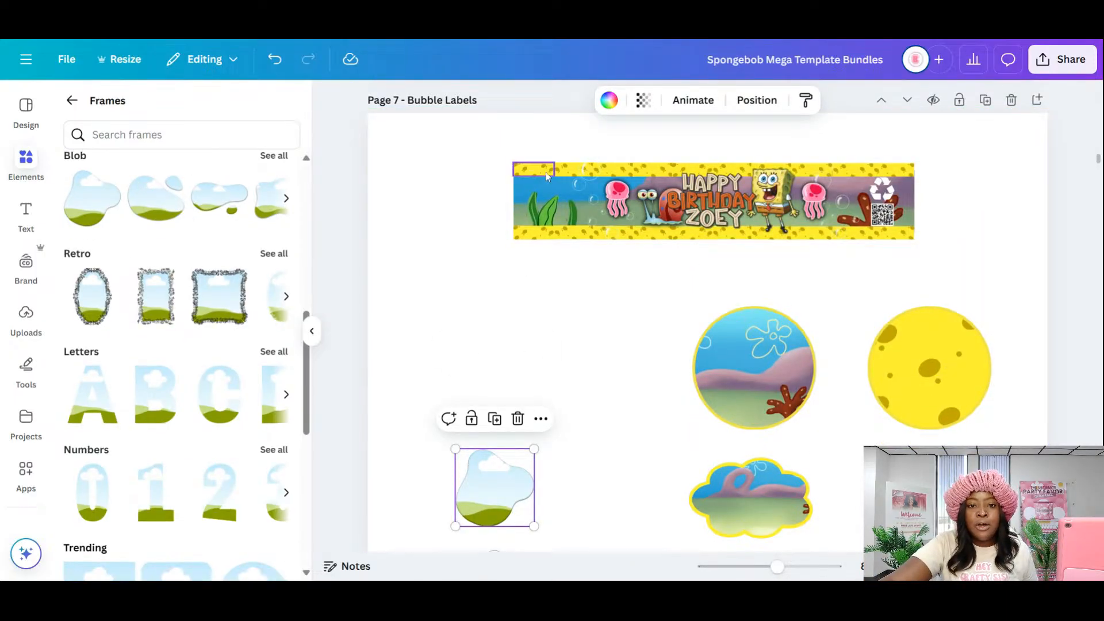
left_click(543, 205)
left_click_drag(592, 214, 485, 374)
left_click(480, 493)
- Duplicate the underwater blob and fill the copy above it with the yellow sponge pattern
left_click(494, 419)
scroll(489, 375, "up", 10)
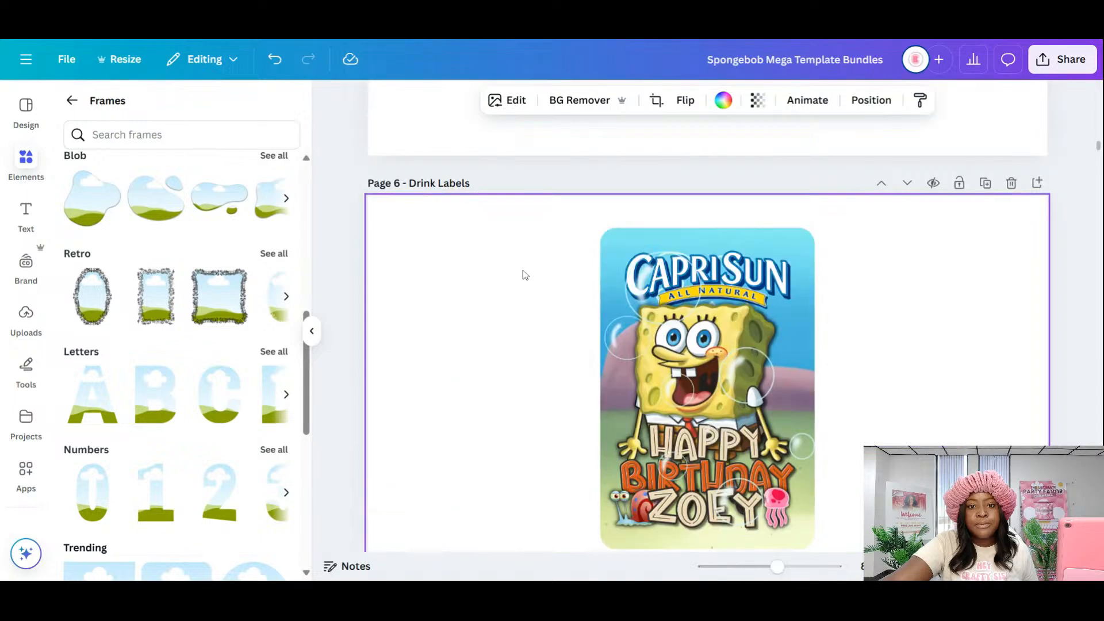
scroll(524, 275, "up", 5)
left_click(513, 198)
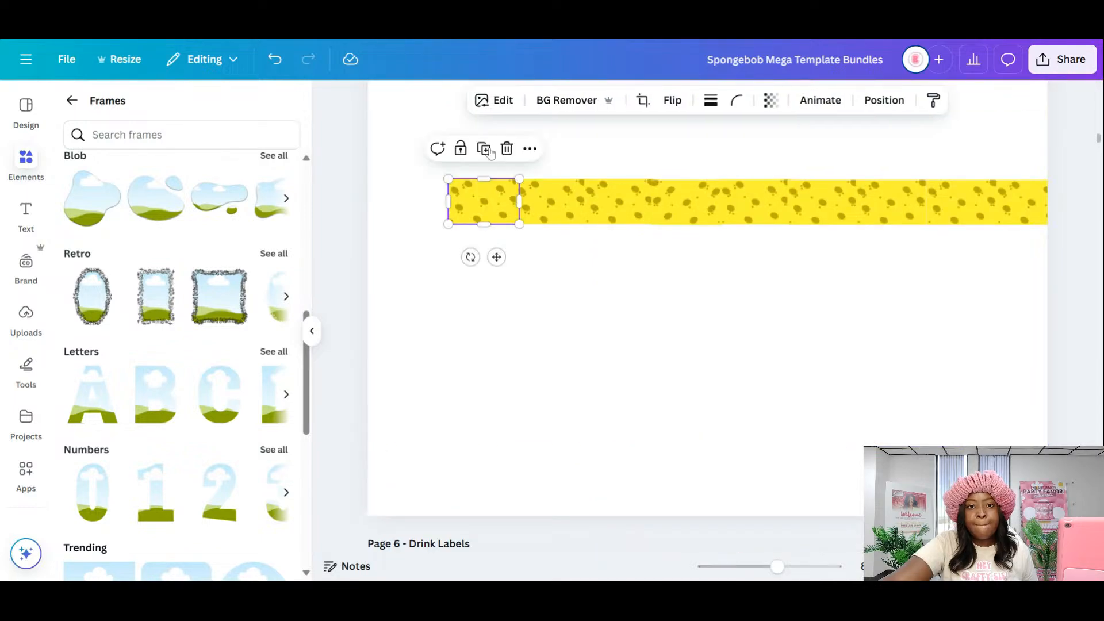
left_click_drag(494, 192, 488, 299)
scroll(490, 340, "down", 6)
scroll(489, 339, "down", 8)
- Move the underwater blob beside the underwater cloud and the sponge-pattern blob beneath the sponge-pattern cloud
left_click(572, 305)
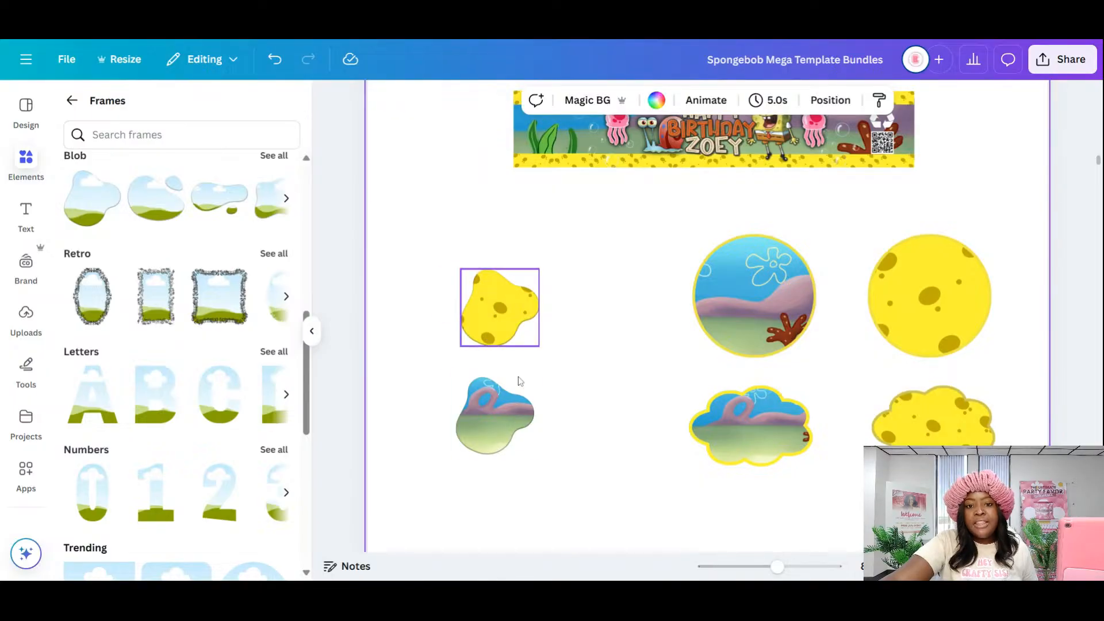
left_click(501, 426)
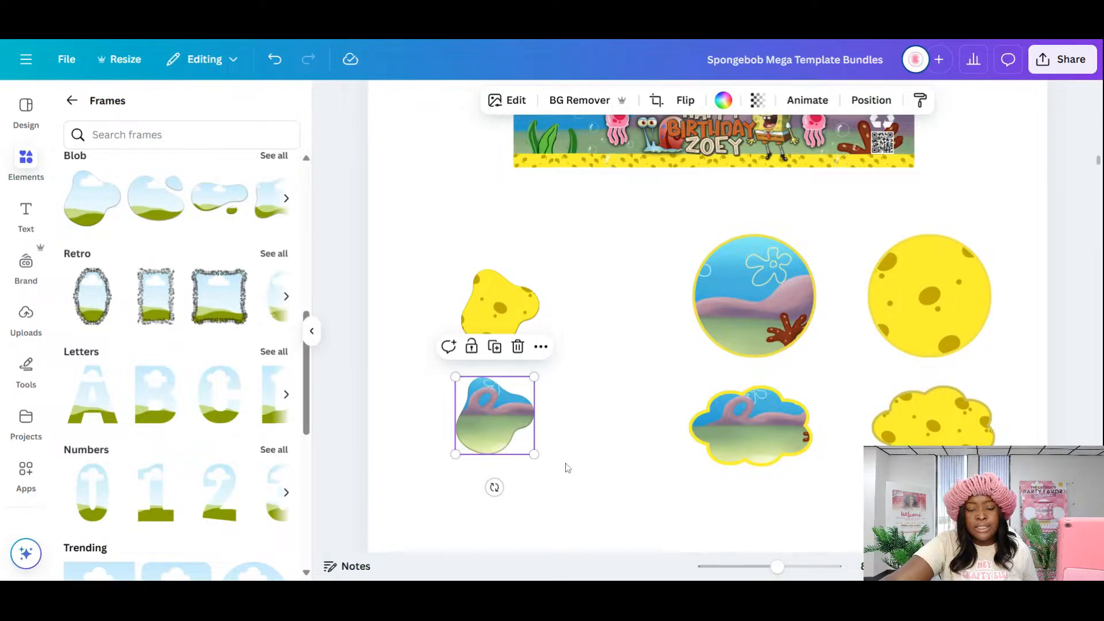
left_click_drag(519, 440, 597, 421)
left_click(502, 312)
key("Delete")
left_click_drag(949, 523, 953, 532)
scroll(953, 532, "down", 2)
left_click_drag(956, 402, 949, 389)
- Nudge the sponge cloud up toward the yellow circle, then raise and slightly enlarge the sponge blob beneath it
left_click(947, 265)
left_click_drag(947, 266, 949, 251)
left_click_drag(954, 367, 948, 355)
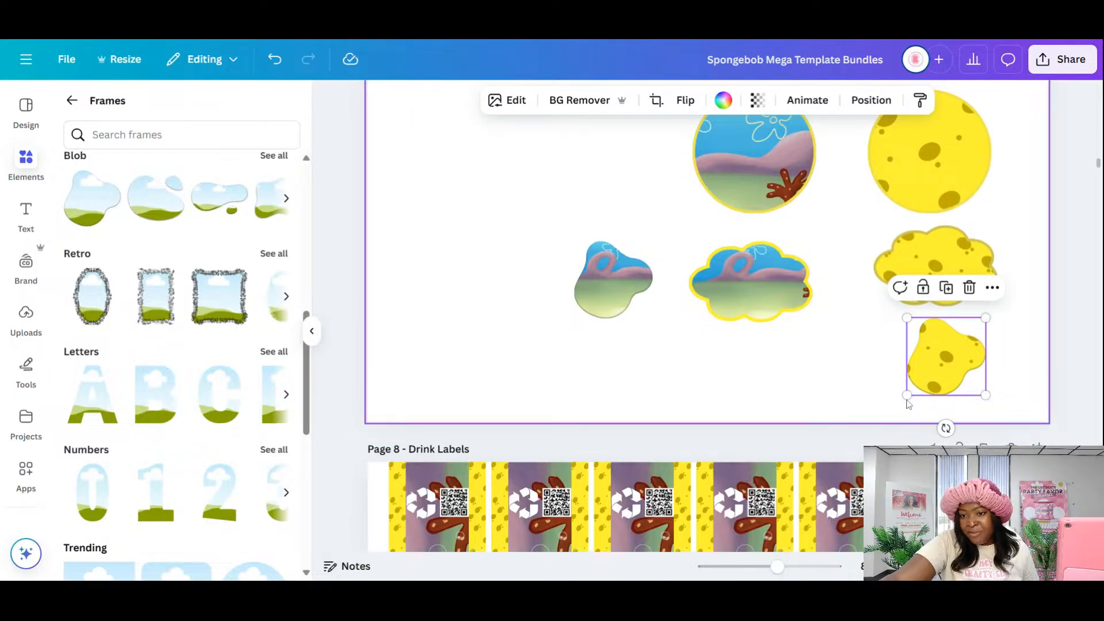
left_click_drag(907, 396, 900, 403)
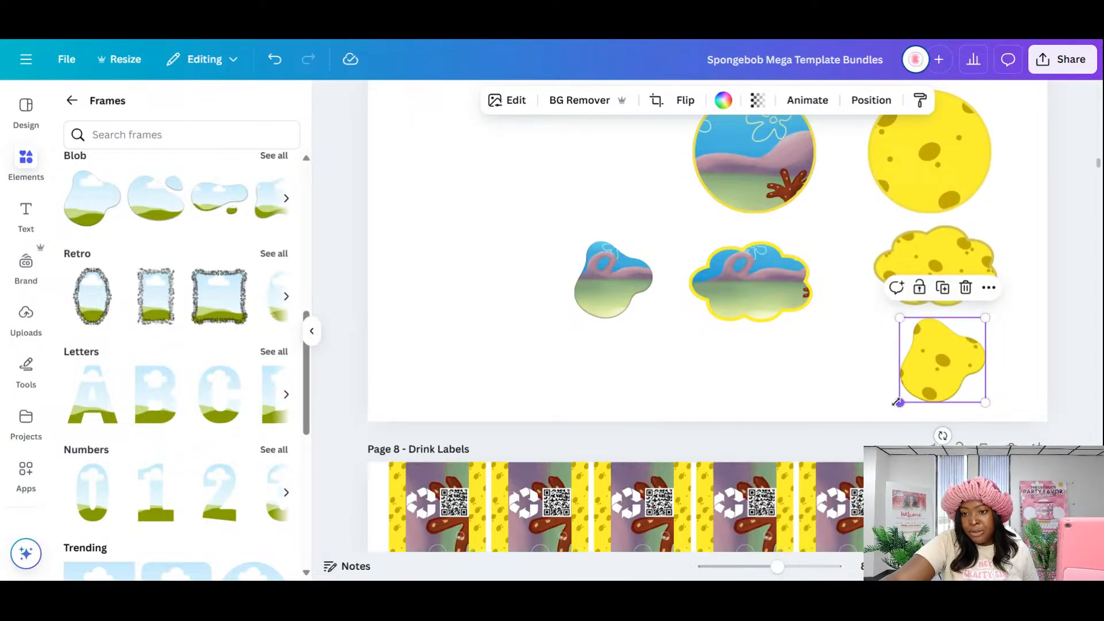
- Slightly enlarge the underwater blob beside the underwater cloud and deselect it
left_click(616, 290)
left_click_drag(574, 318, 565, 327)
left_click(713, 337)
scroll(879, 371, "up", 3)
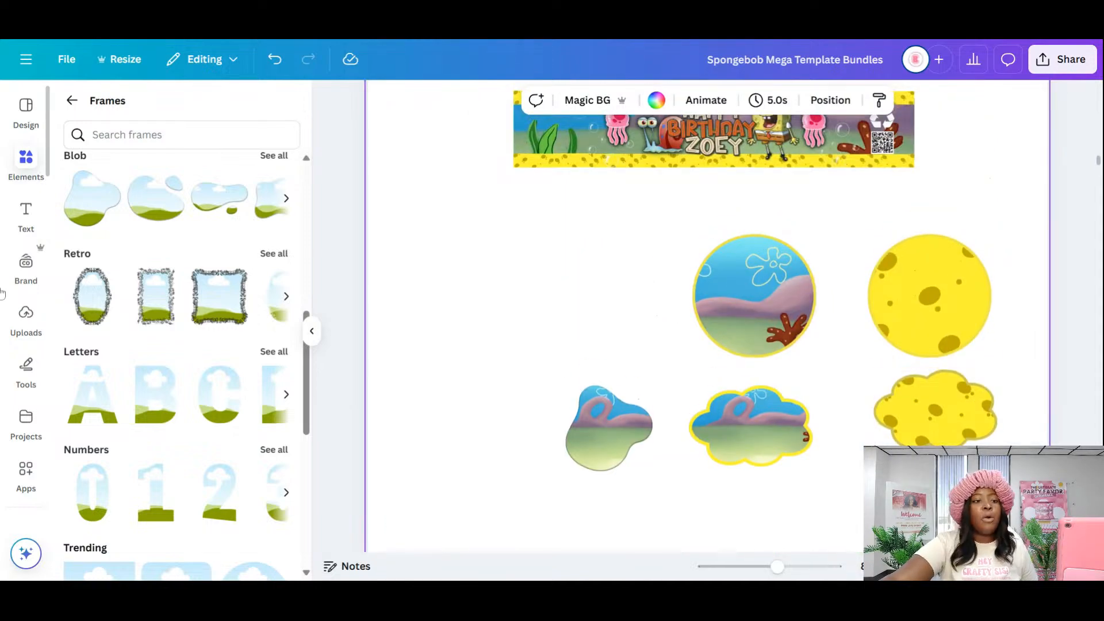
scroll(745, 271, "up", 3)
scroll(730, 241, "down", 2)
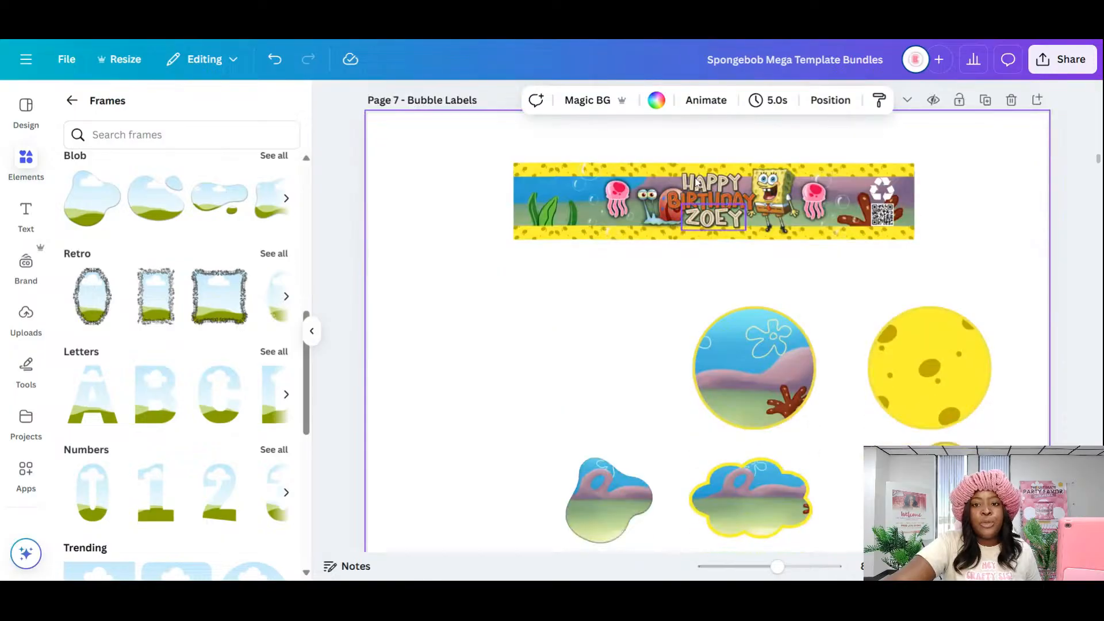
- Search Text Studio Maker for "tiki" and open the premium Tiki Font effect
scroll(41, 397, "down", 3)
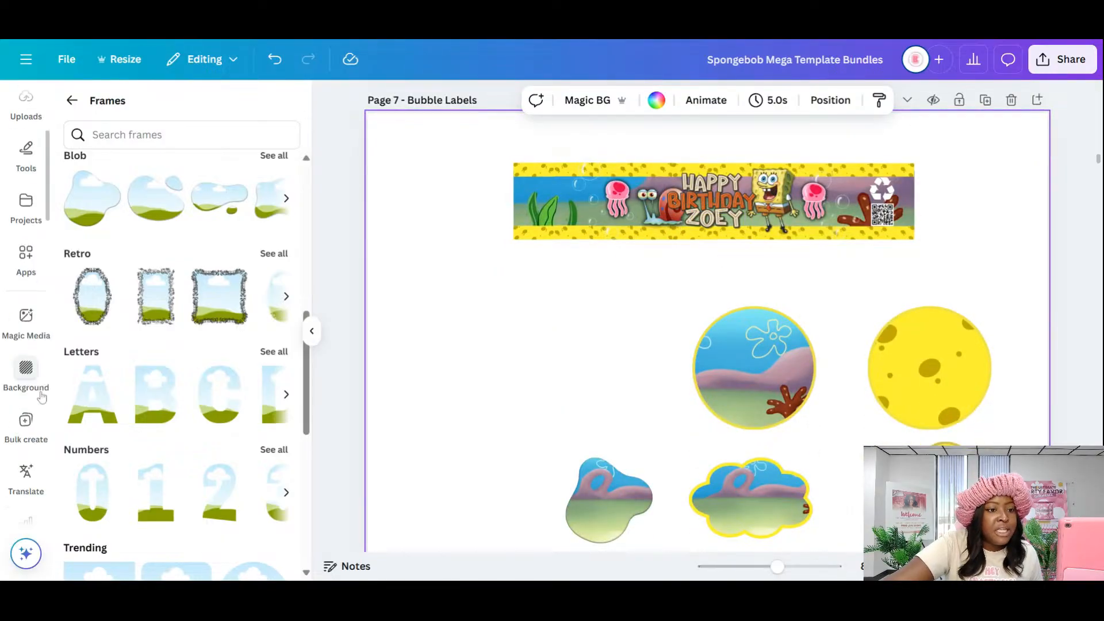
scroll(42, 397, "down", 10)
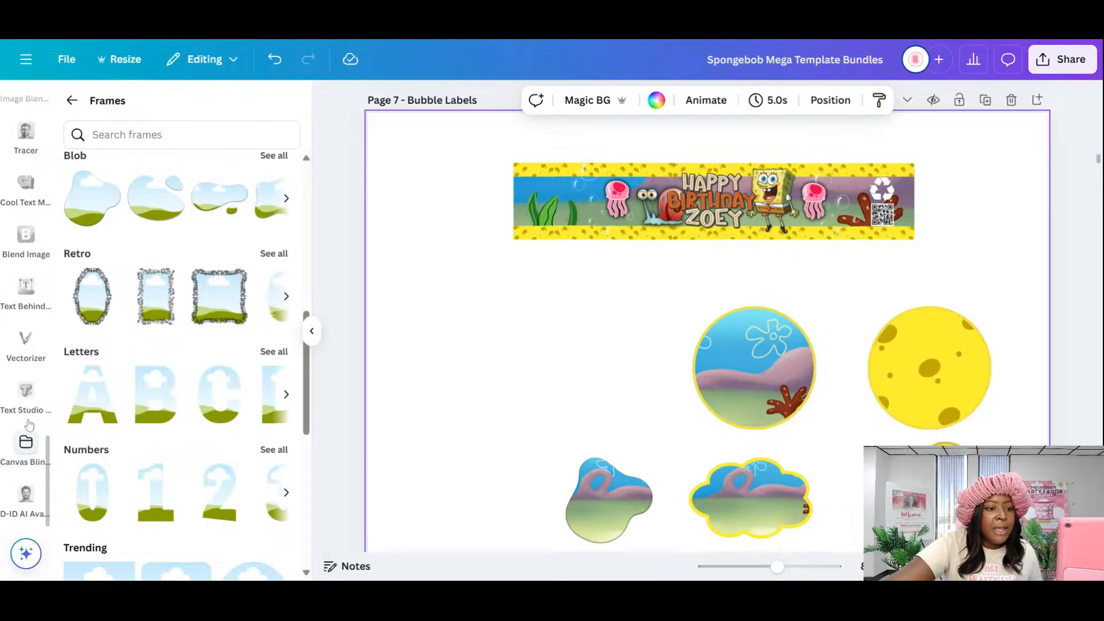
left_click(27, 393)
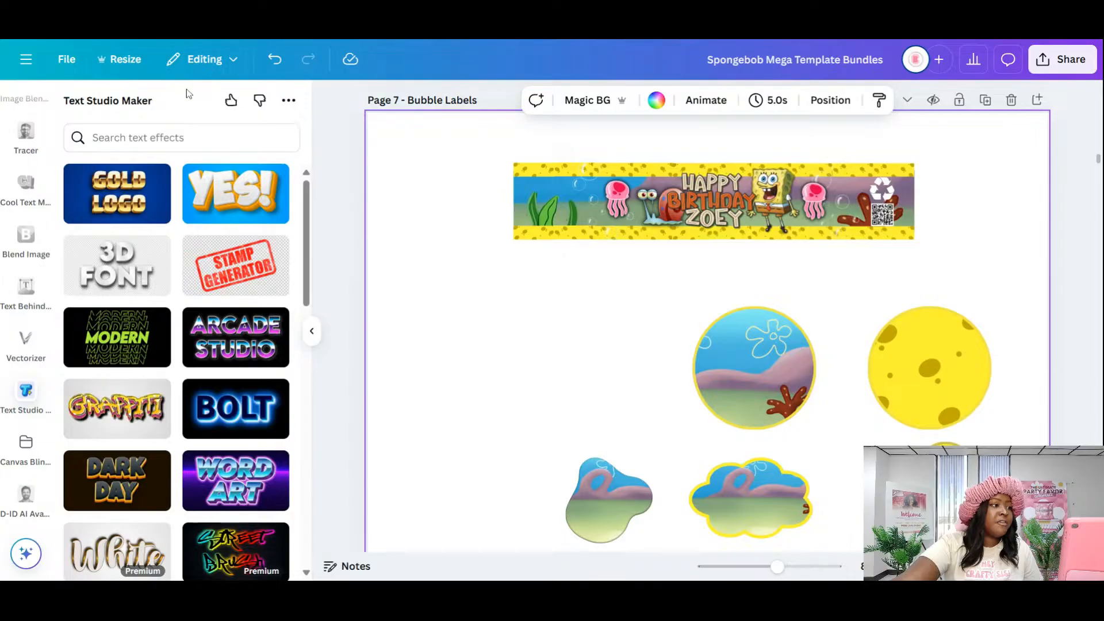
left_click(181, 138)
type("tiki")
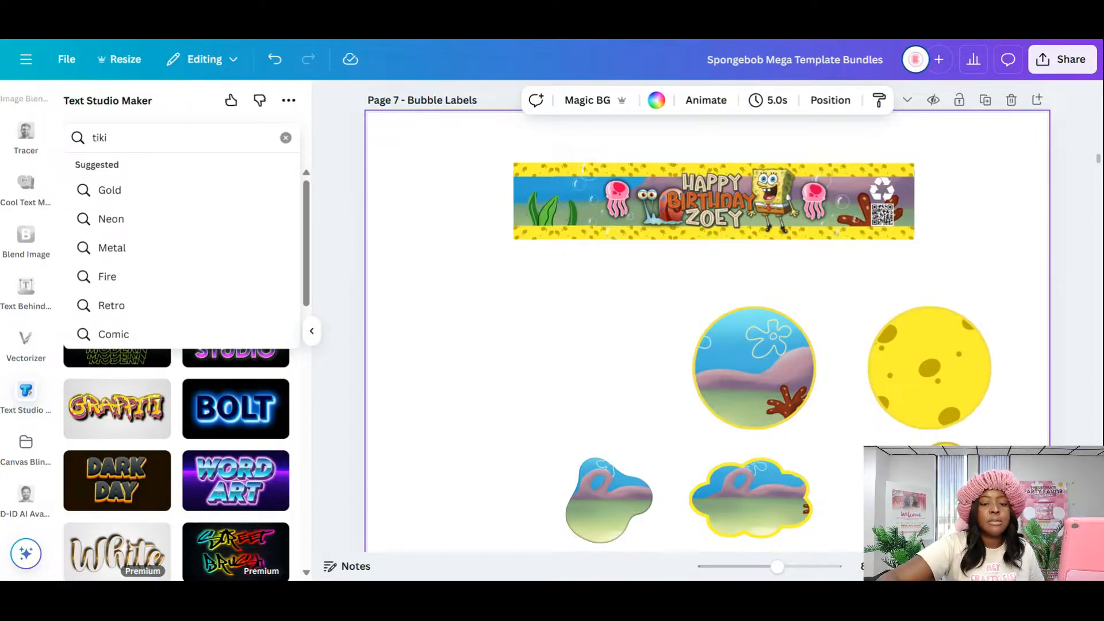
key("Return")
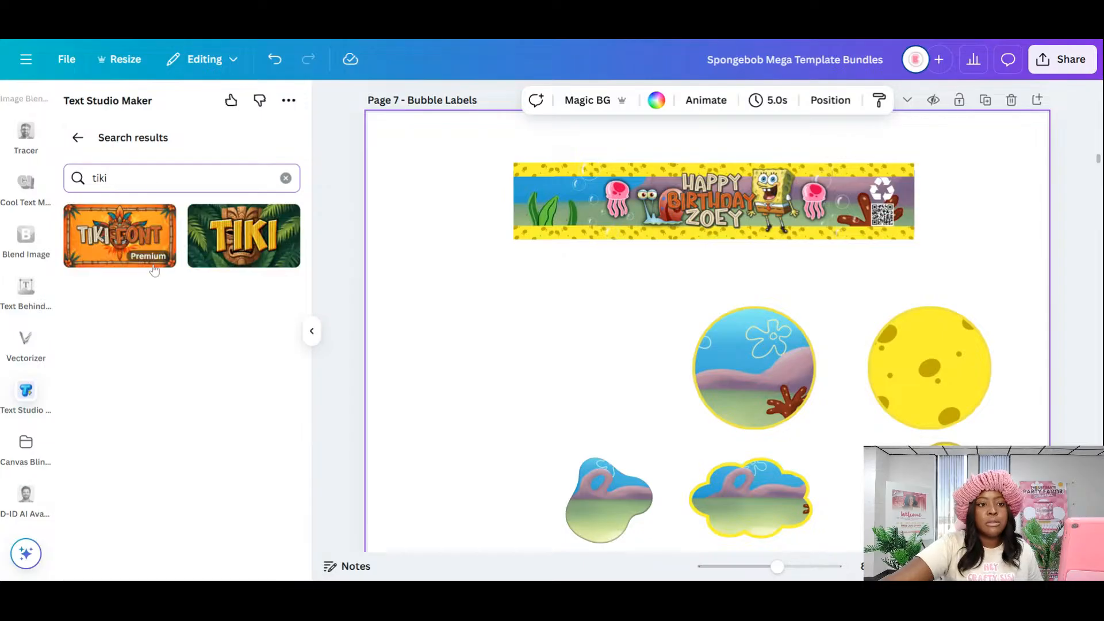
left_click(124, 233)
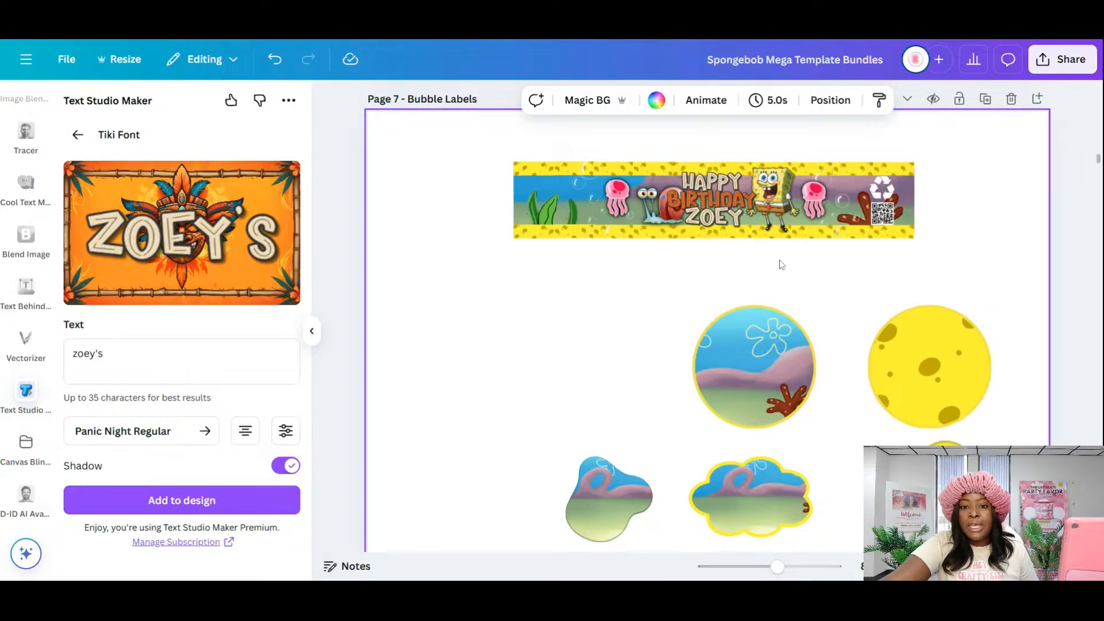
- Open the page overview and examine the chip bag, drink label and invitation pages of the character sets
scroll(779, 261, "down", 3)
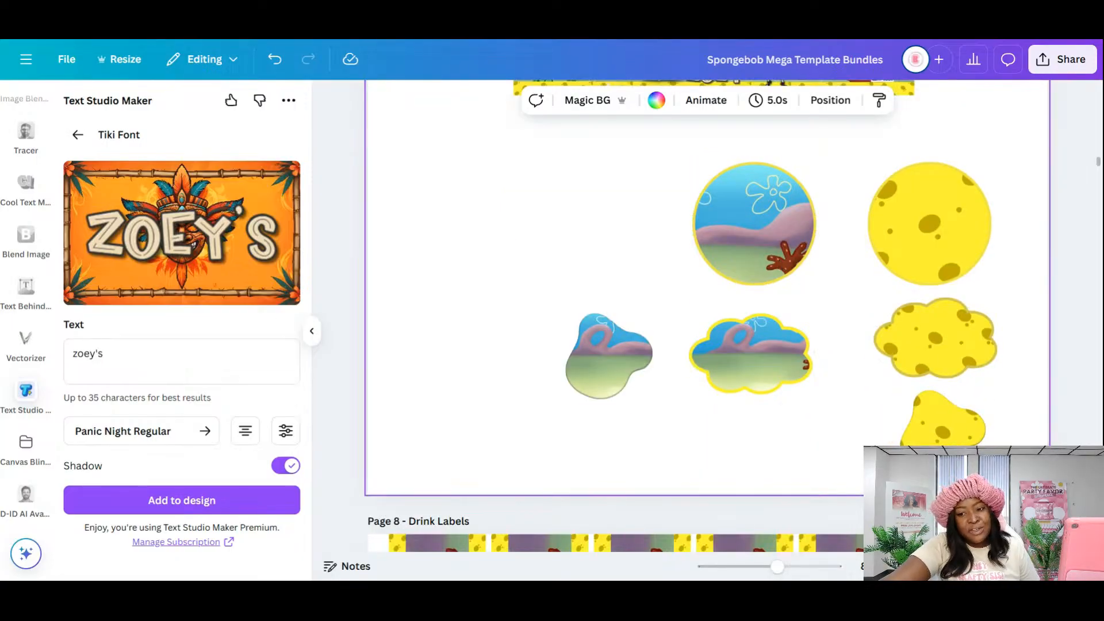
left_click(1019, 567)
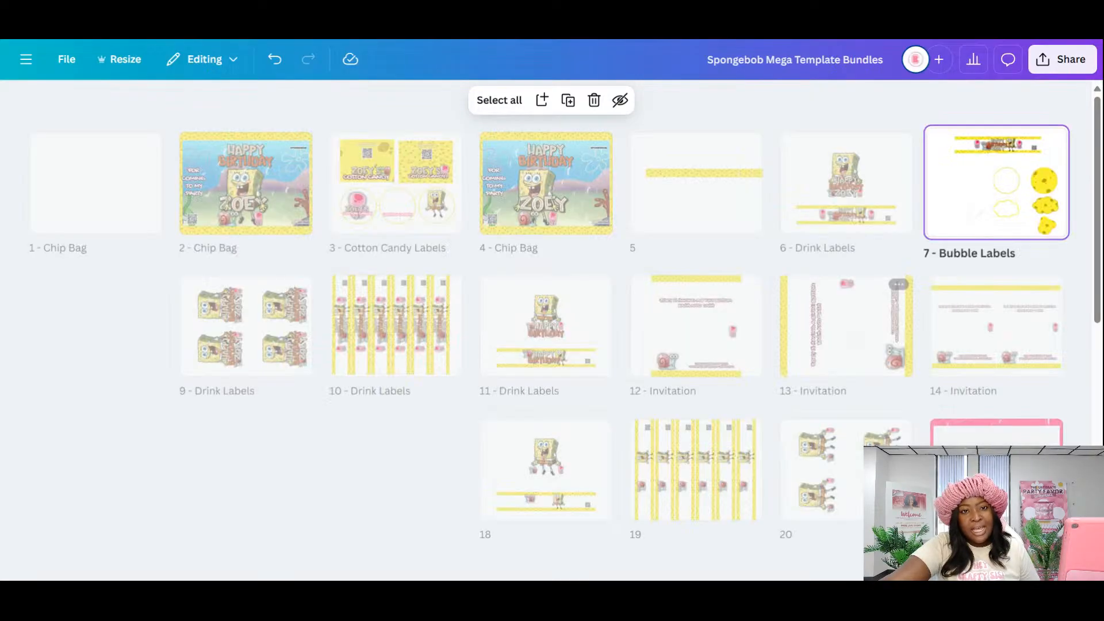
scroll(816, 356, "down", 5)
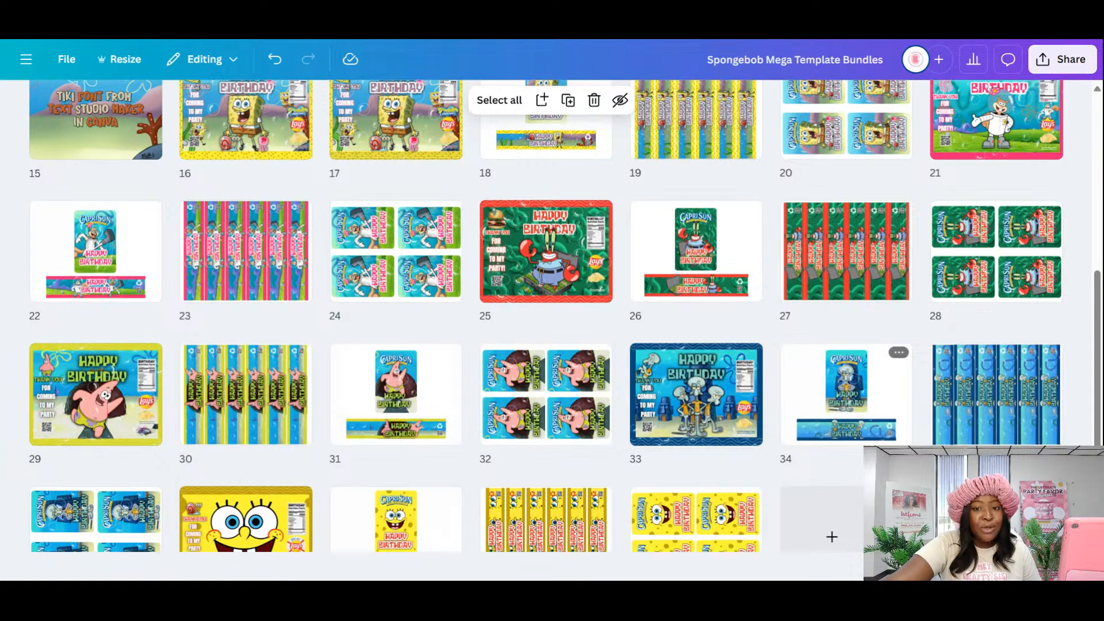
scroll(819, 357, "down", 1)
scroll(819, 357, "up", 2)
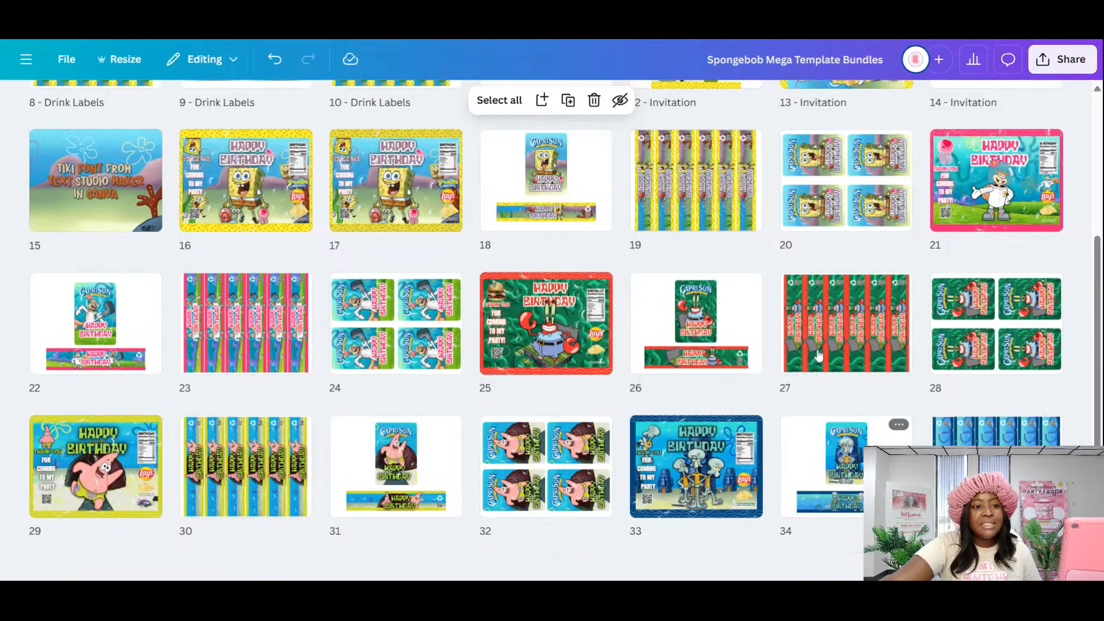
scroll(818, 356, "up", 1)
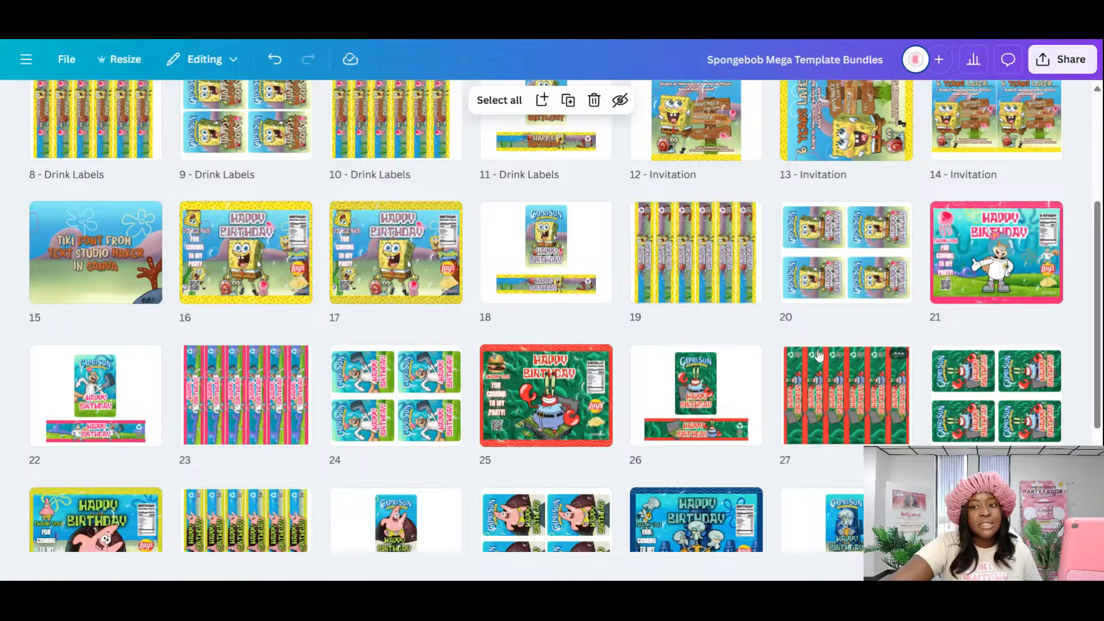
scroll(1033, 368, "up", 3)
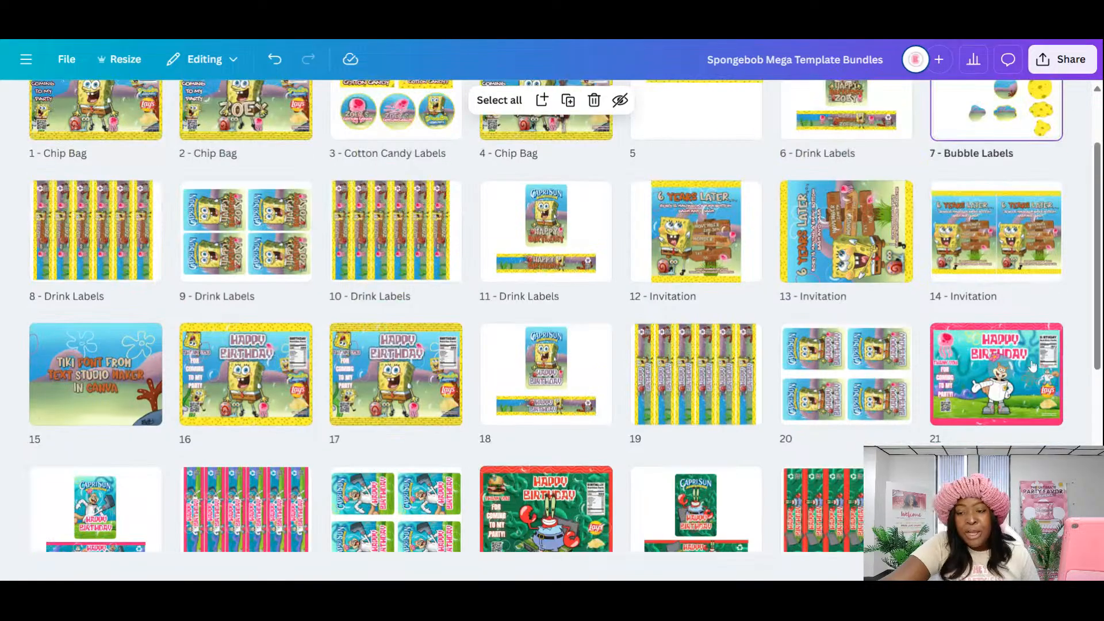
scroll(1033, 405, "down", 1)
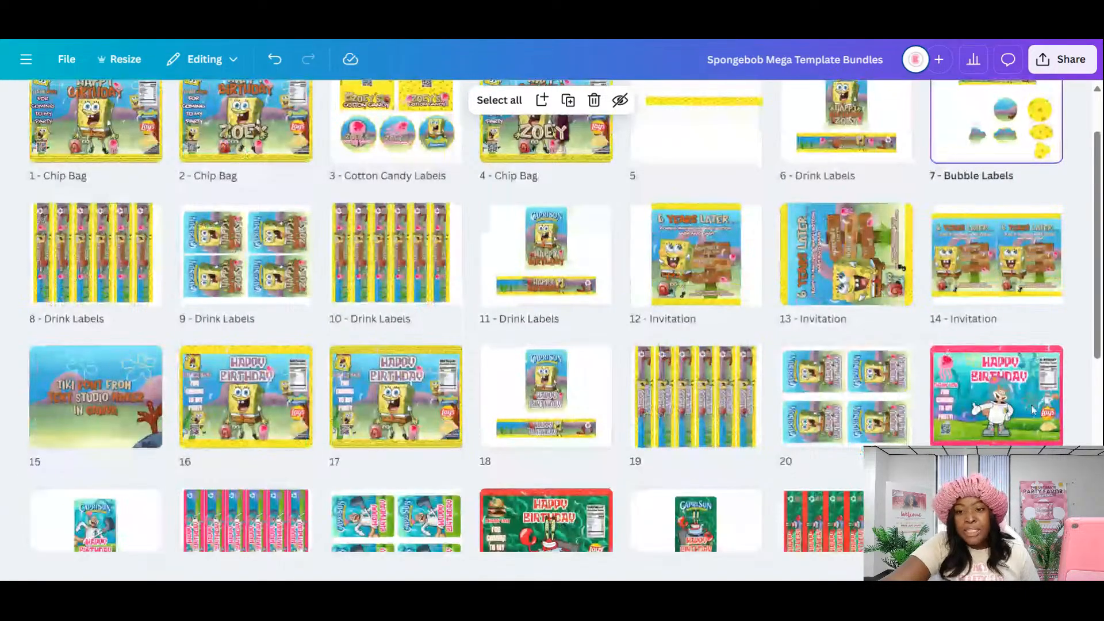
scroll(1033, 408, "down", 2)
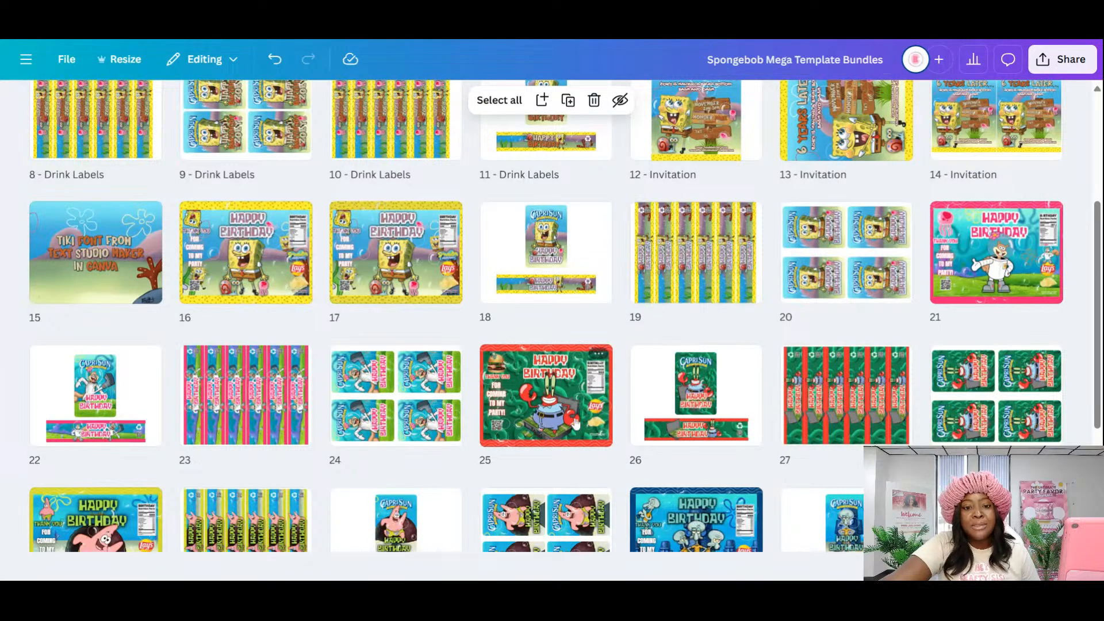
scroll(584, 426, "up", 3)
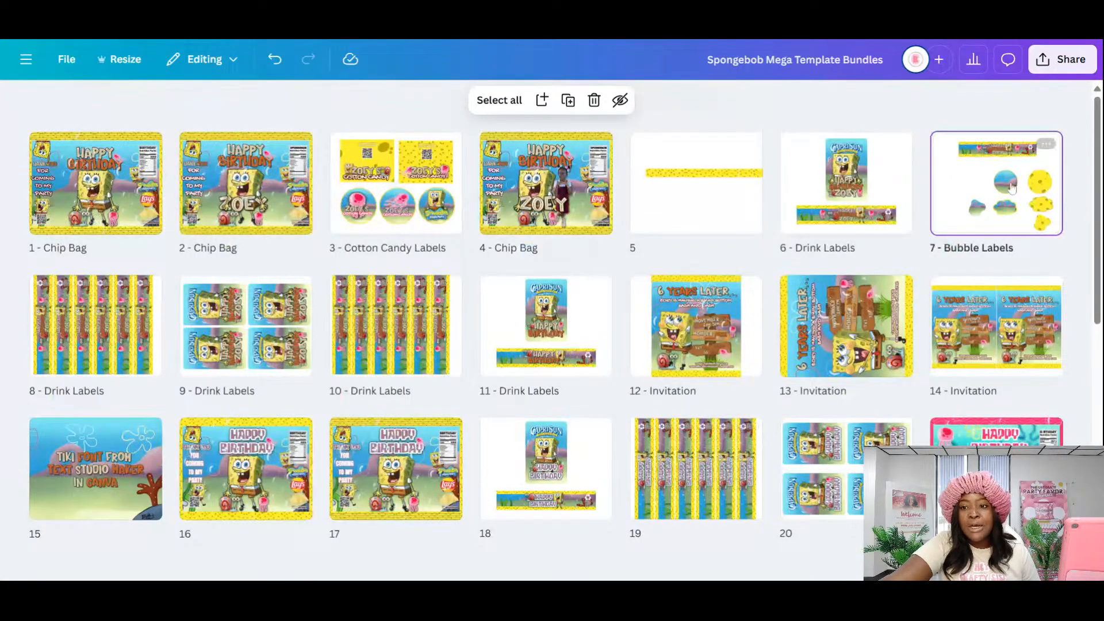
- Move the Bubble Labels page directly after the red Mr. Krabs chip bag page, then open and duplicate it
left_click_drag(1004, 213, 563, 338)
scroll(557, 338, "down", 5)
left_click_drag(645, 323, 610, 233)
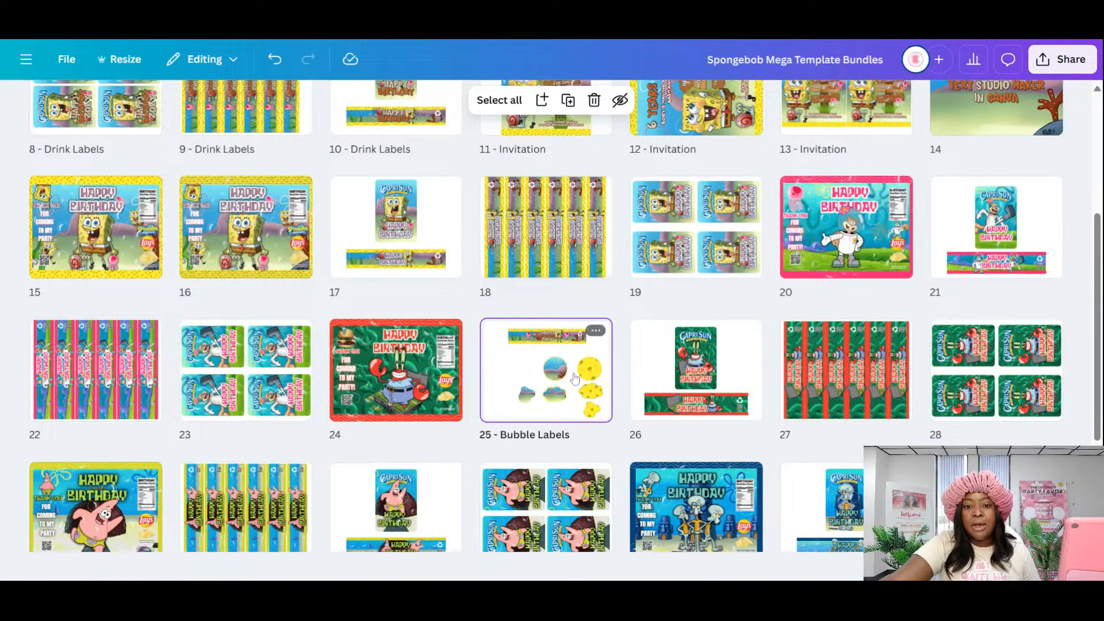
double_click(550, 393)
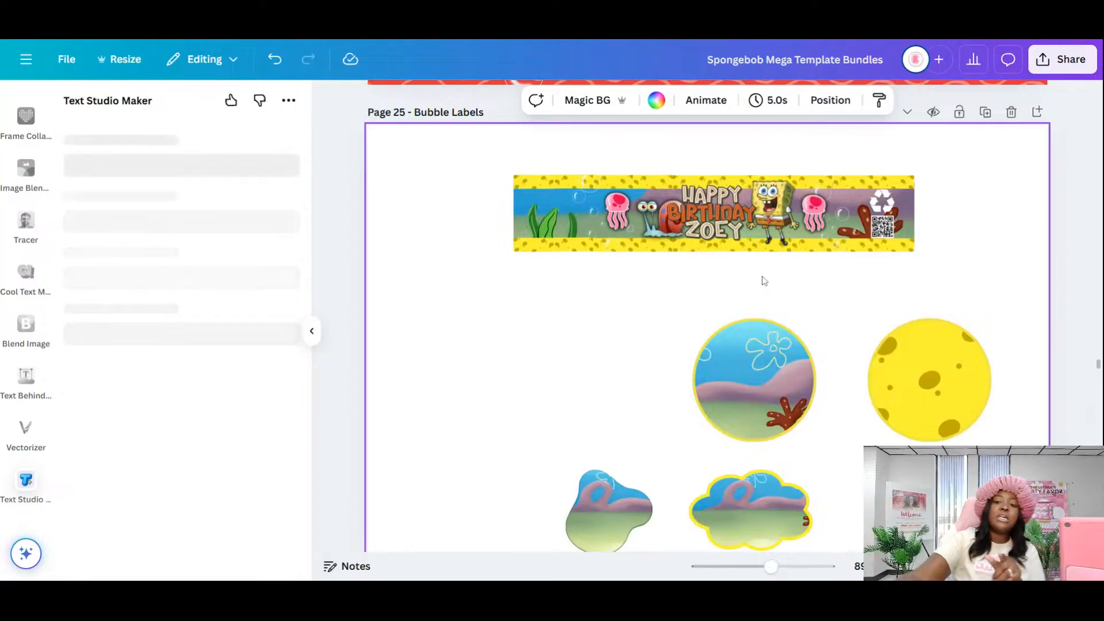
left_click(988, 115)
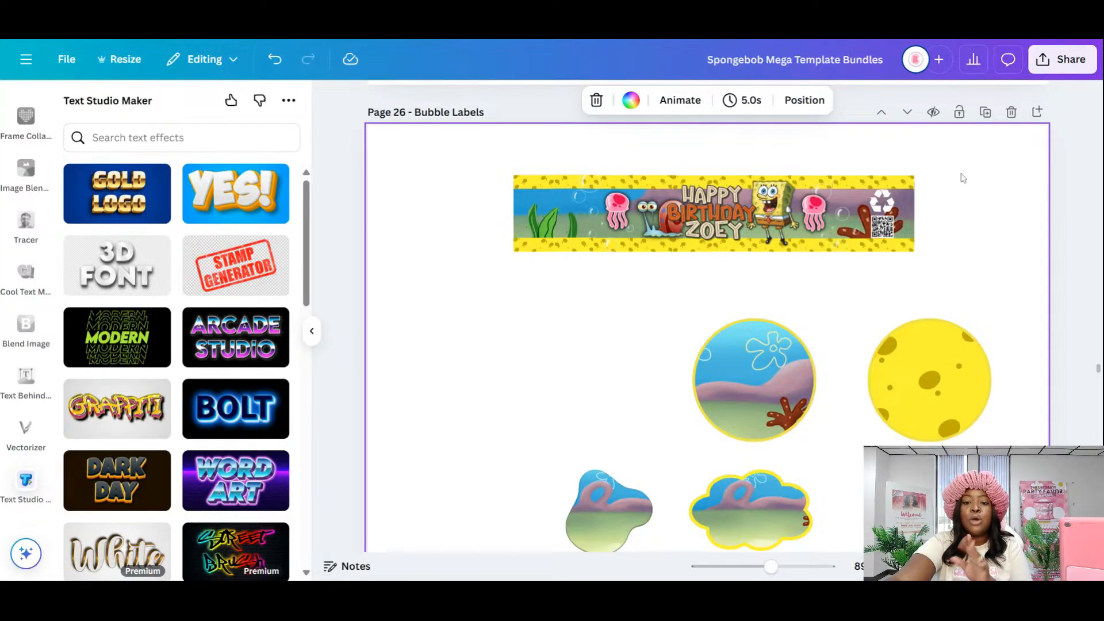
scroll(966, 195, "up", 10)
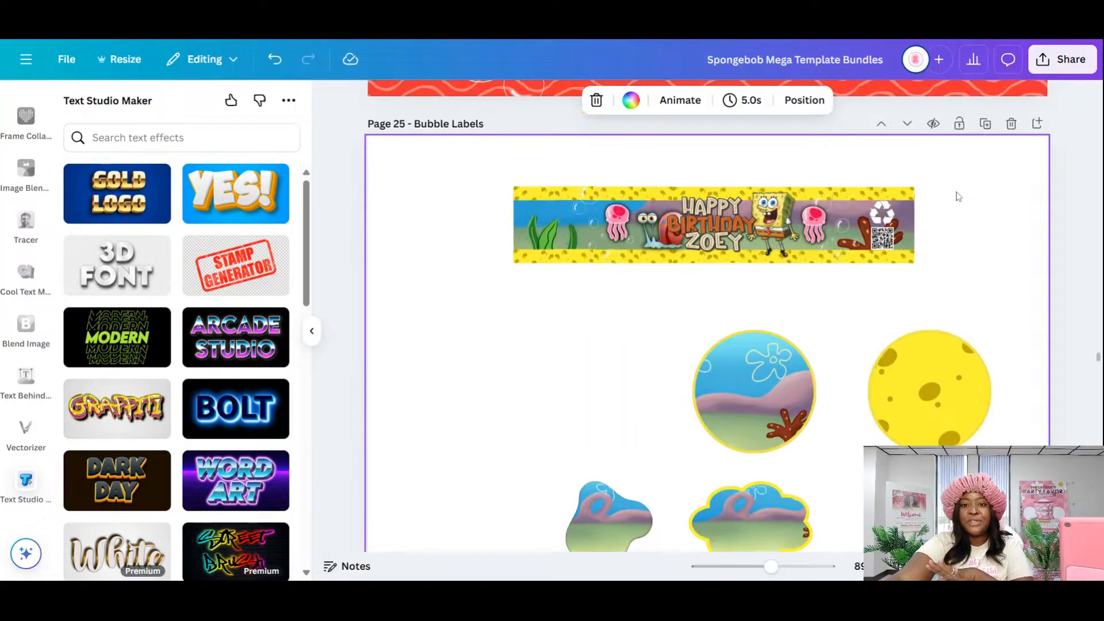
scroll(958, 197, "up", 4)
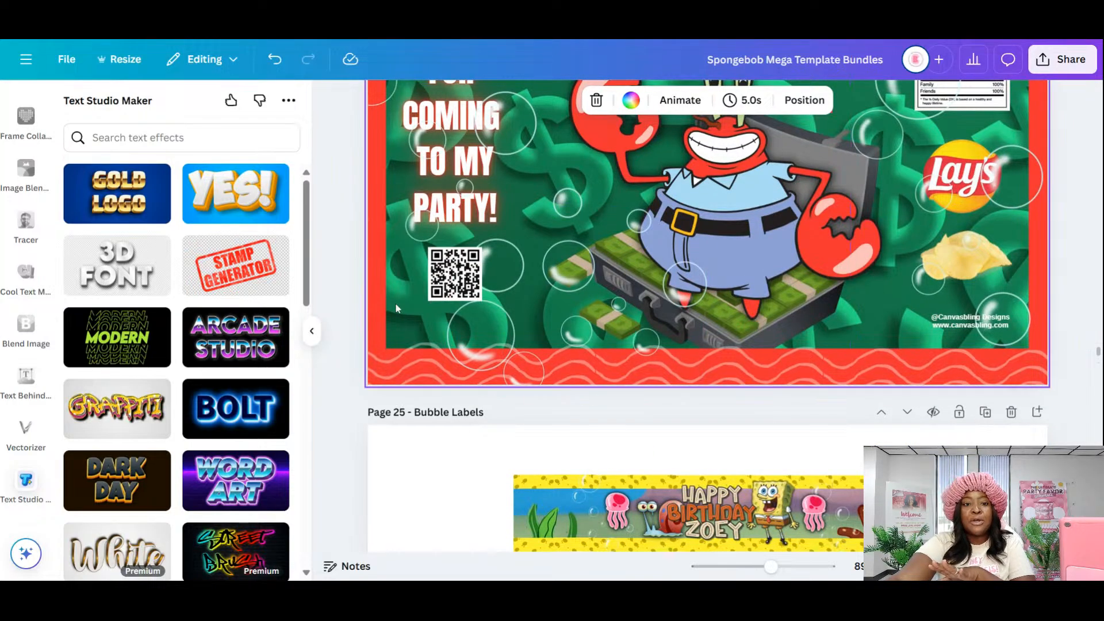
left_click(408, 320)
right_click(408, 318)
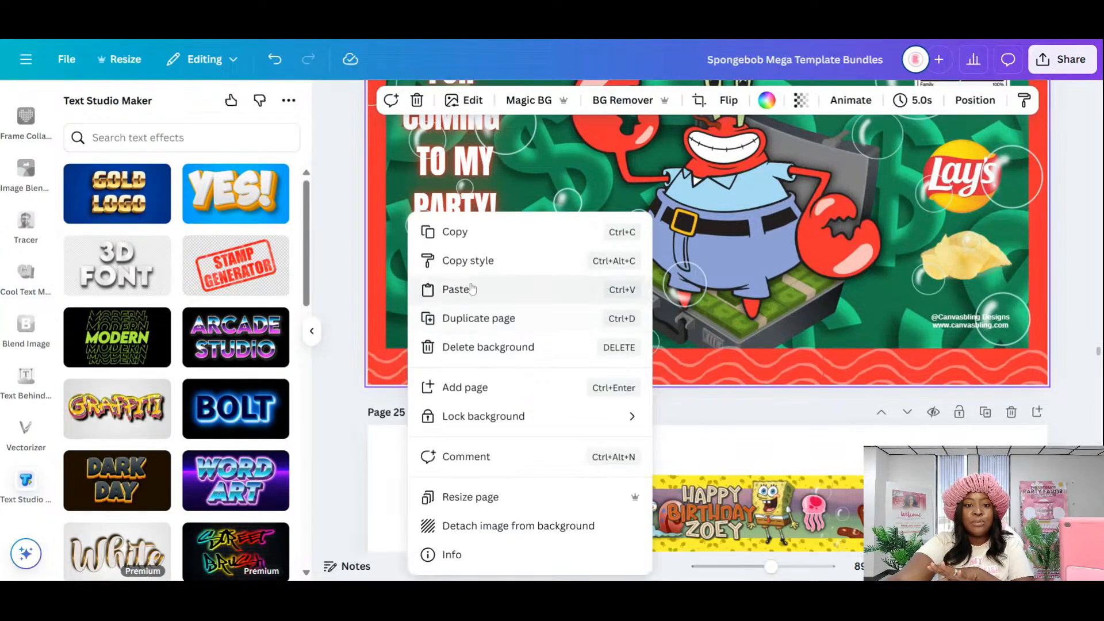
left_click(468, 319)
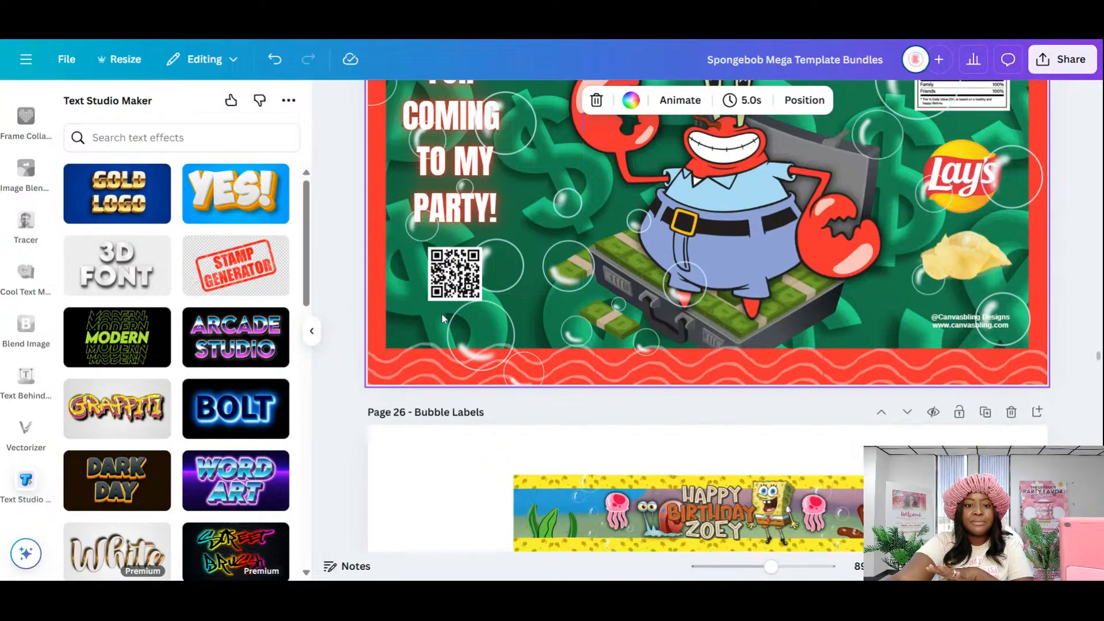
scroll(571, 405, "down", 4)
scroll(571, 406, "up", 5)
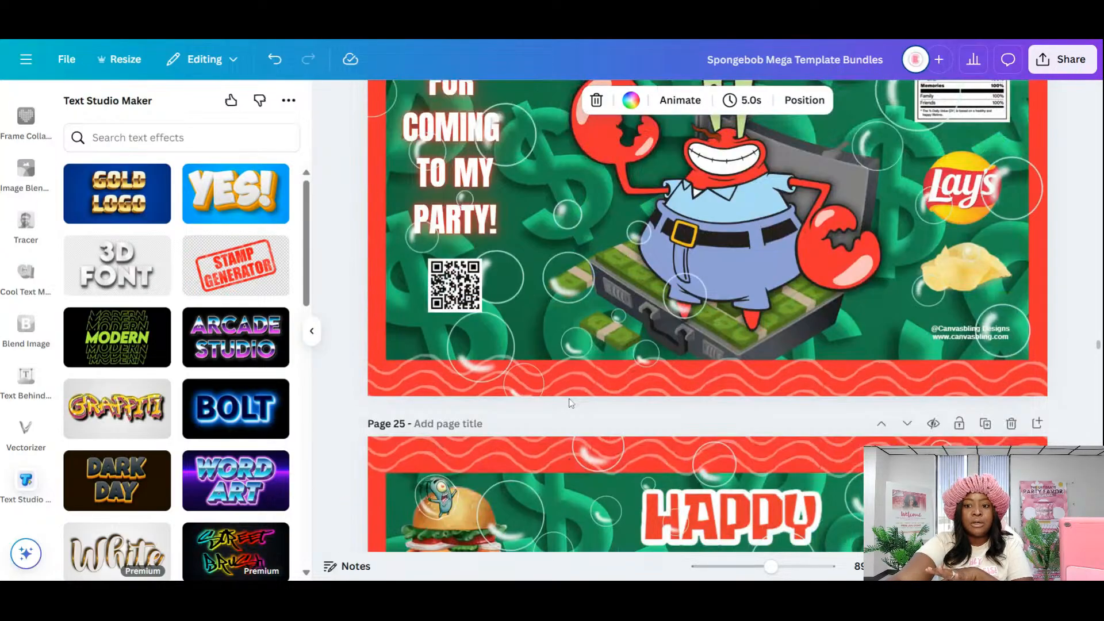
left_click(571, 423)
scroll(571, 403, "down", 3)
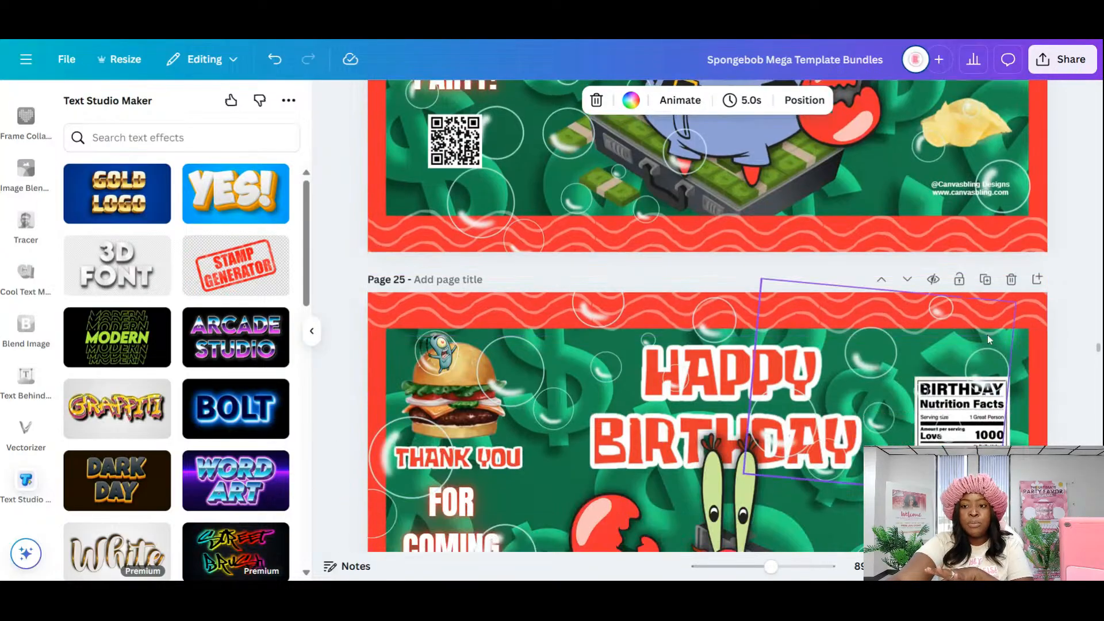
left_click(1012, 280)
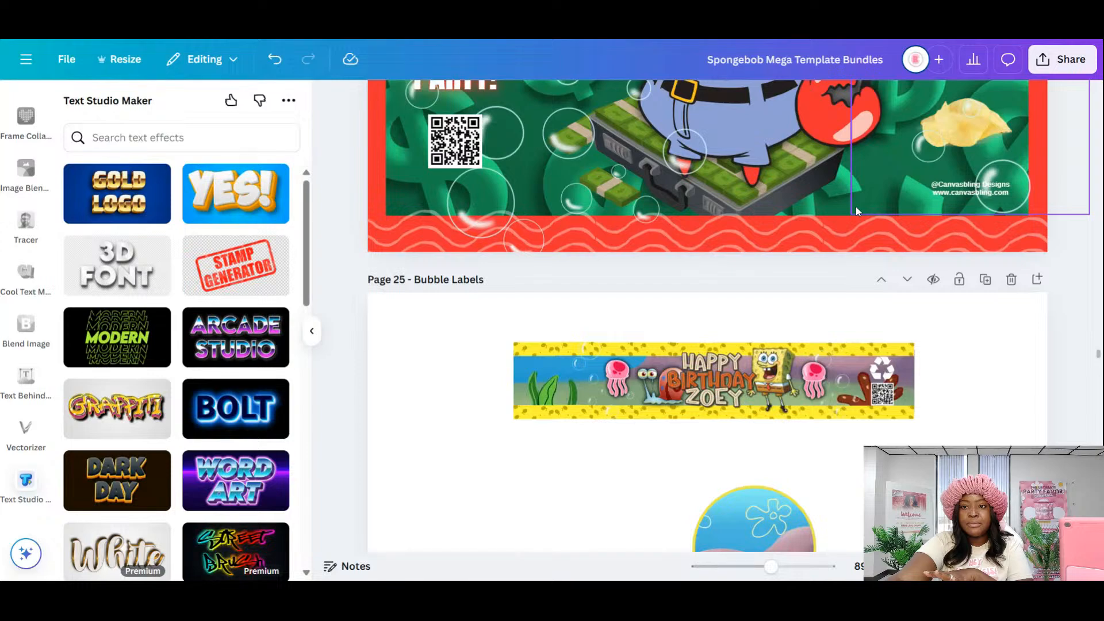
- Duplicate the Mr. Krabs chip bag page above the Bubble Labels pages
scroll(920, 184, "up", 2)
left_click(960, 176)
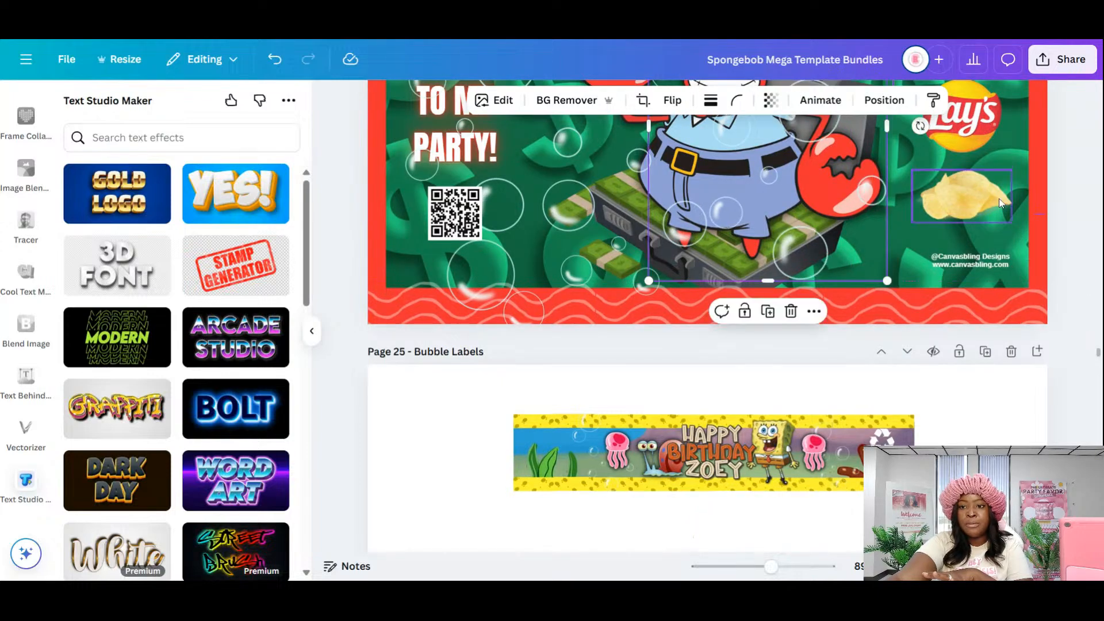
left_click(1020, 145)
right_click(1020, 147)
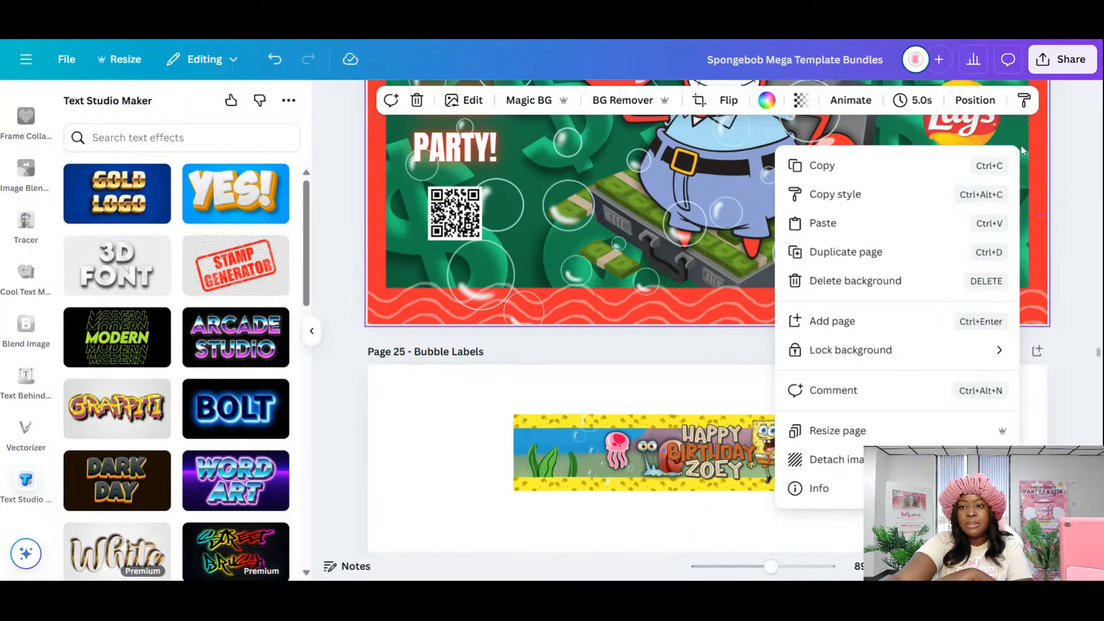
left_click(893, 252)
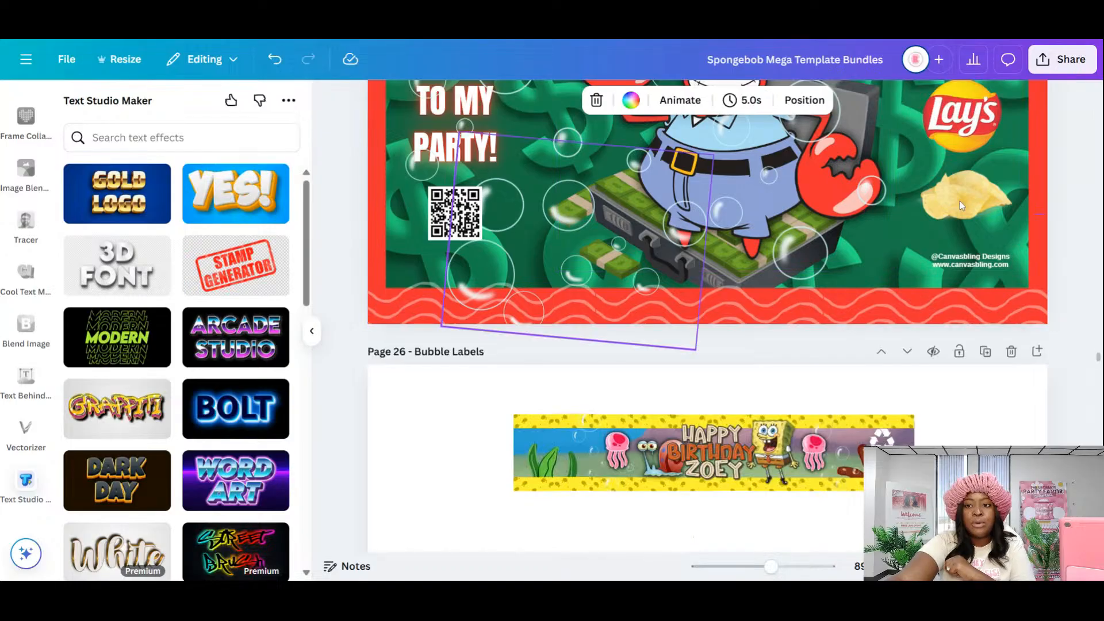
- Detach the green dollar-sign background from the duplicated chip bag page and move it onto the Bubble Labels page below
right_click(846, 290)
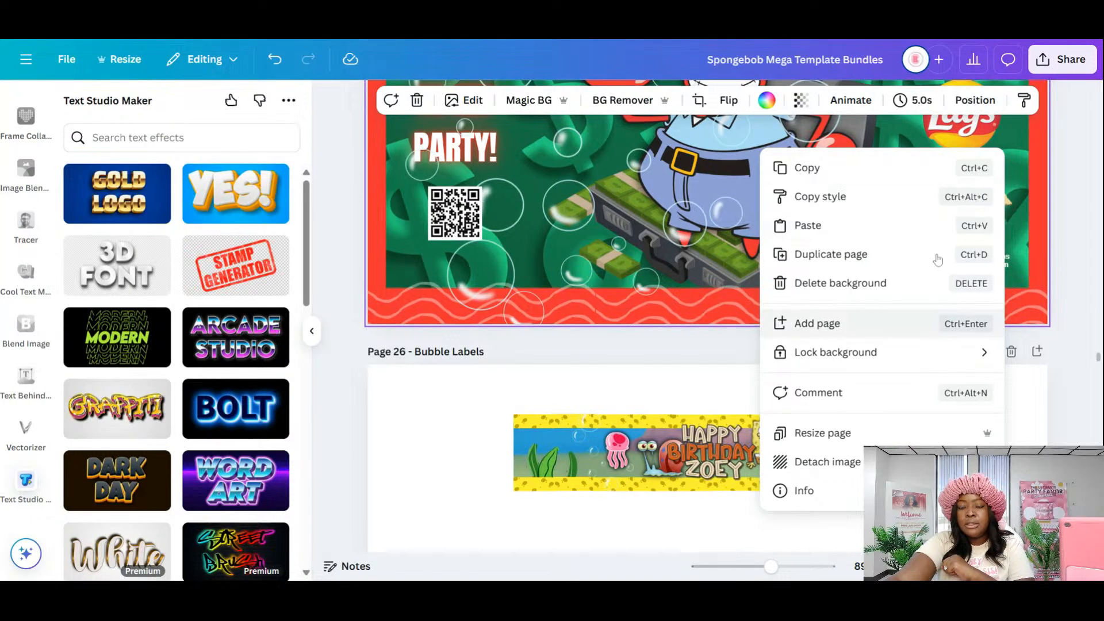
left_click(1016, 153)
scroll(1015, 151, "up", 5)
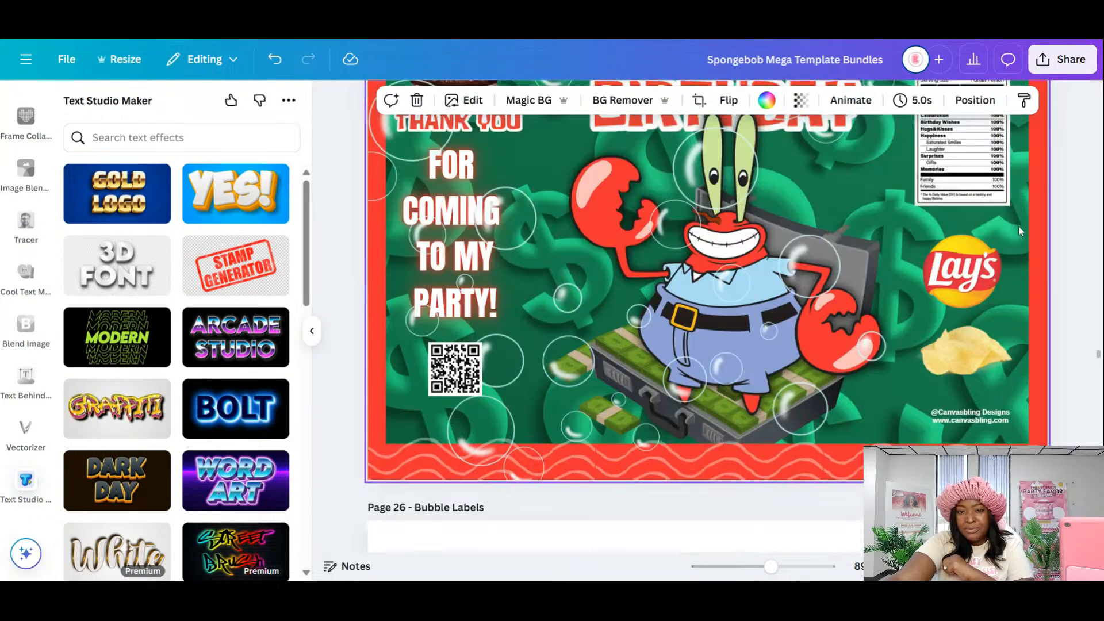
scroll(1018, 190, "down", 4)
scroll(1022, 234, "up", 5)
scroll(1023, 234, "down", 3)
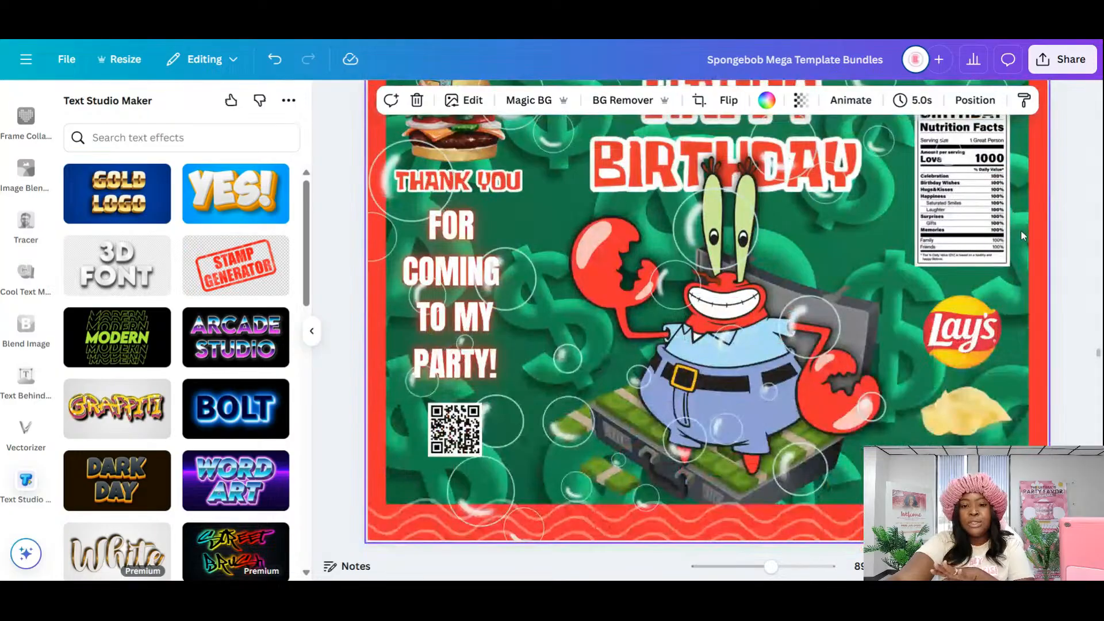
right_click(1016, 381)
left_click(822, 525)
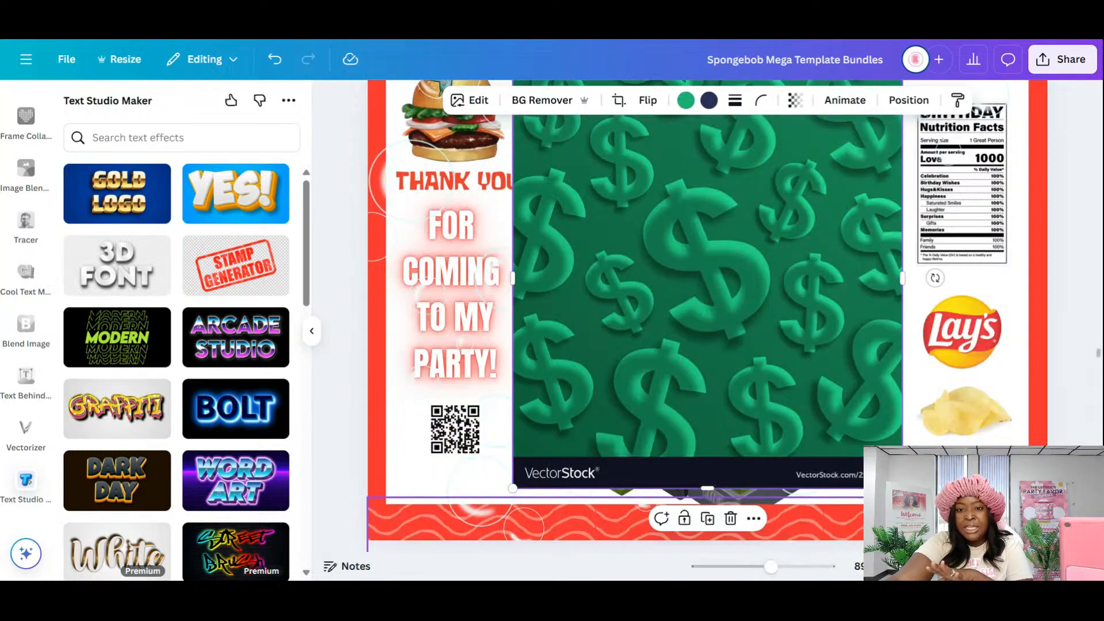
left_click_drag(709, 255, 476, 326)
scroll(454, 402, "down", 3)
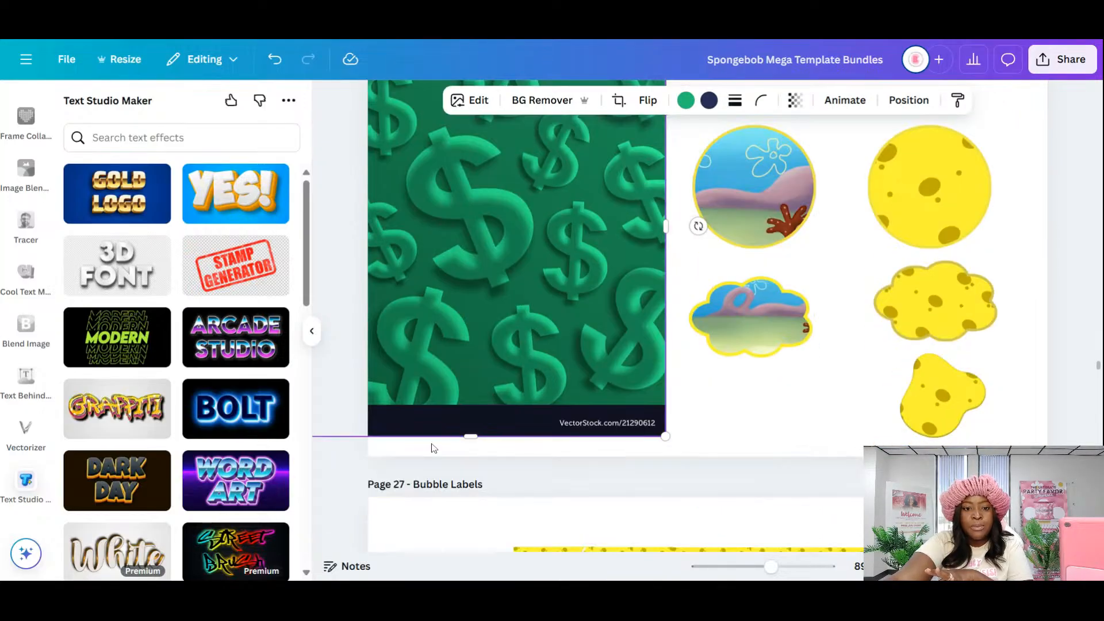
- Crop the watermark strip off the bottom of the green dollar-sign image, and shrink and place it below the birthday banner
left_click_drag(473, 435, 470, 396)
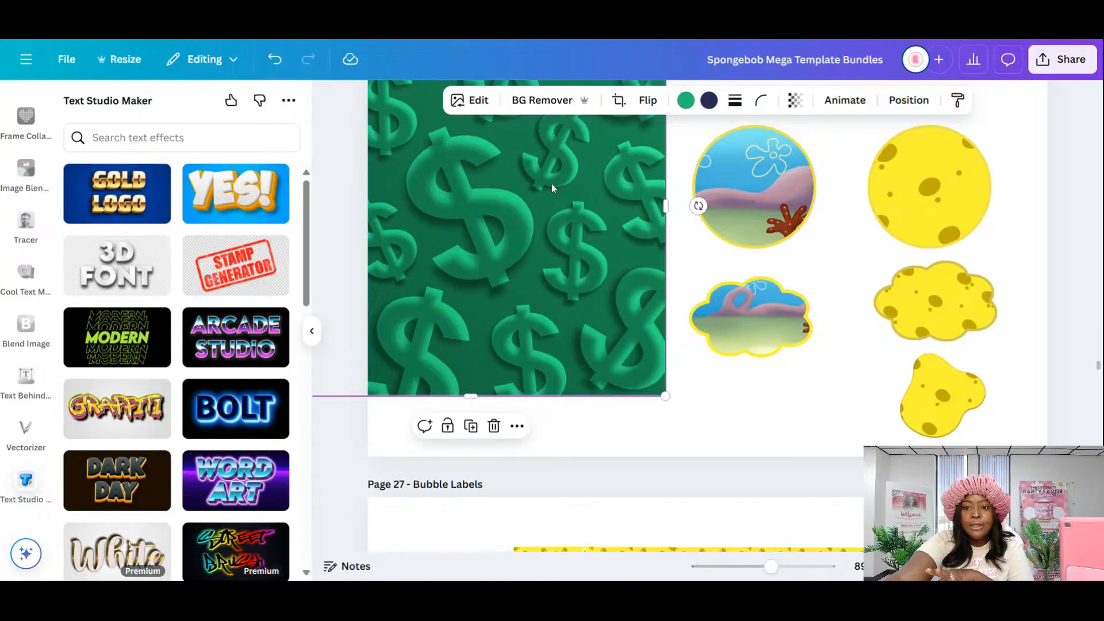
scroll(575, 264, "up", 2)
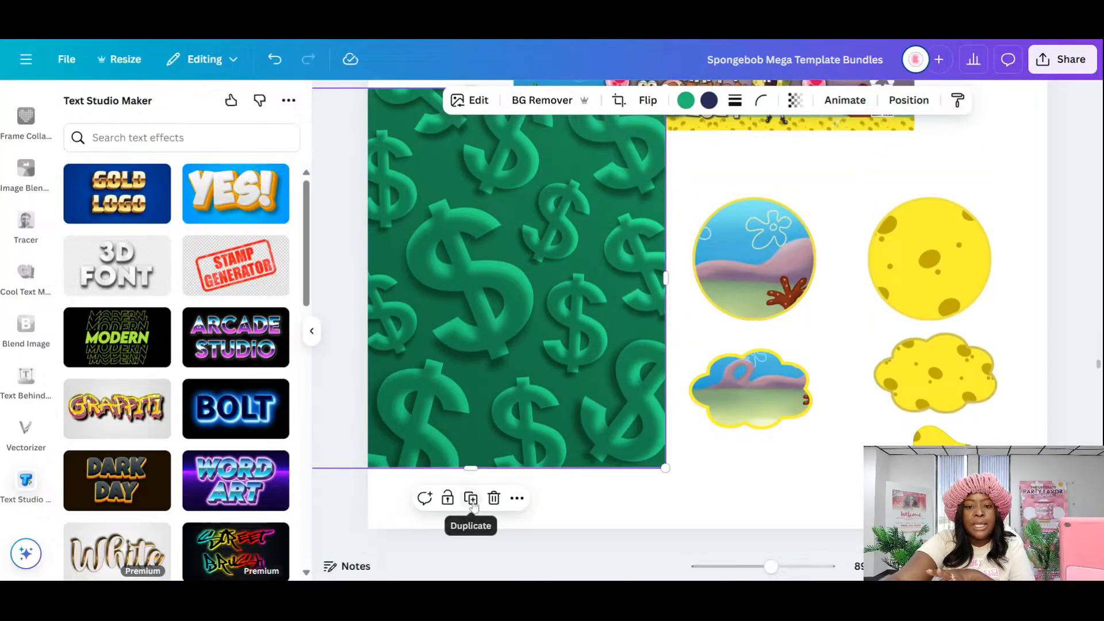
left_click_drag(665, 468, 506, 225)
left_click_drag(431, 209, 555, 258)
scroll(570, 304, "up", 5)
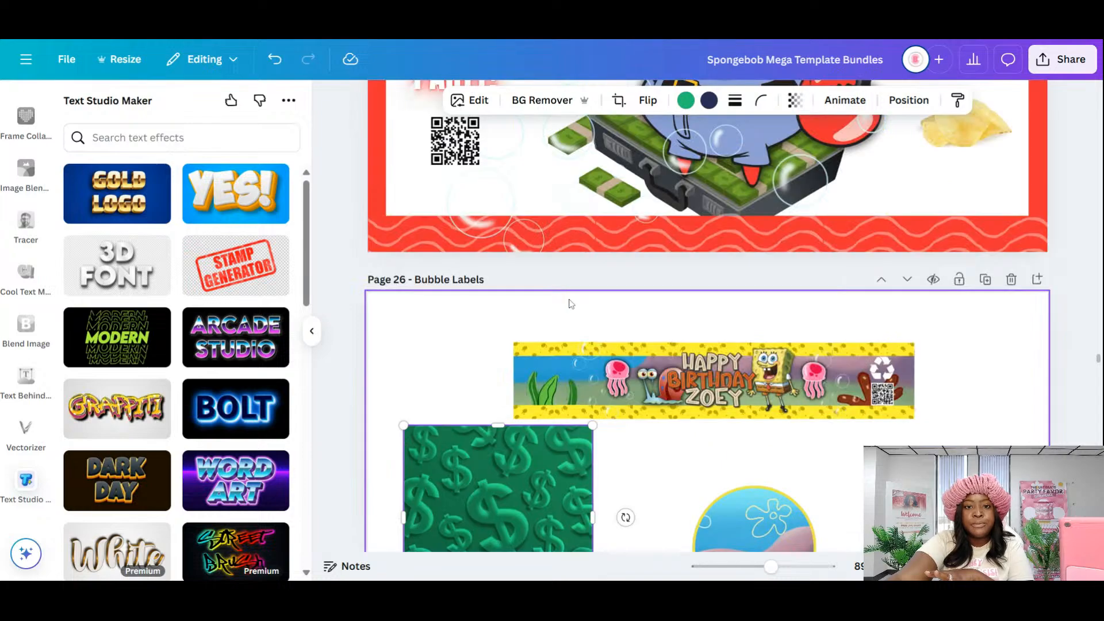
scroll(571, 304, "down", 3)
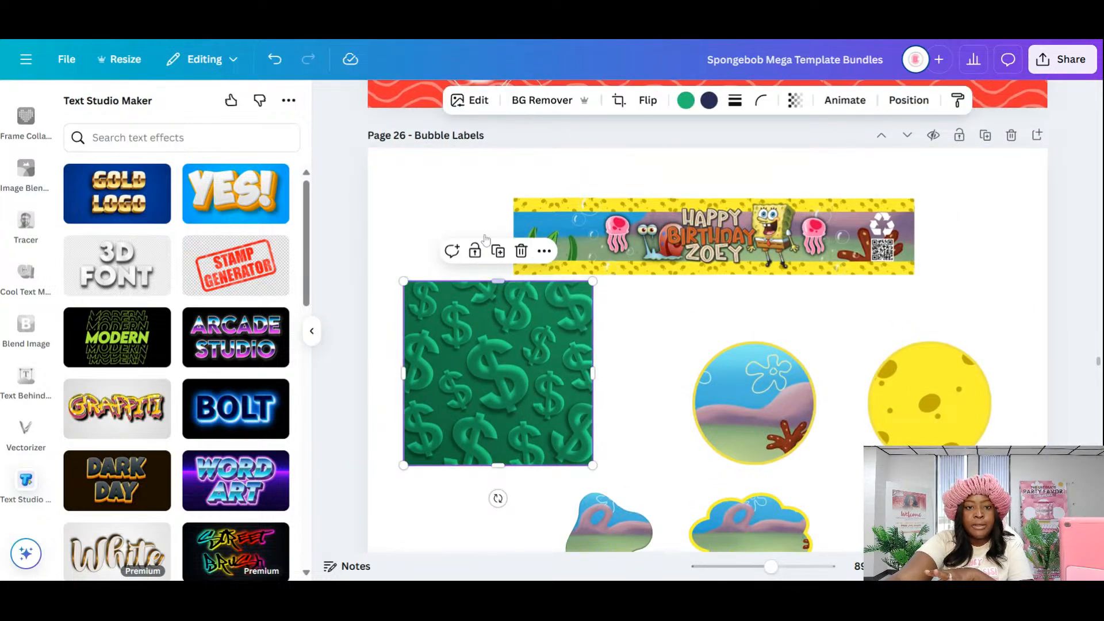
- Fill the blob and cloud label shapes on the Bubble Labels page with duplicates of the green dollar-sign image
left_click(498, 251)
left_click_drag(537, 374, 624, 404)
scroll(641, 420, "down", 3)
right_click(498, 214)
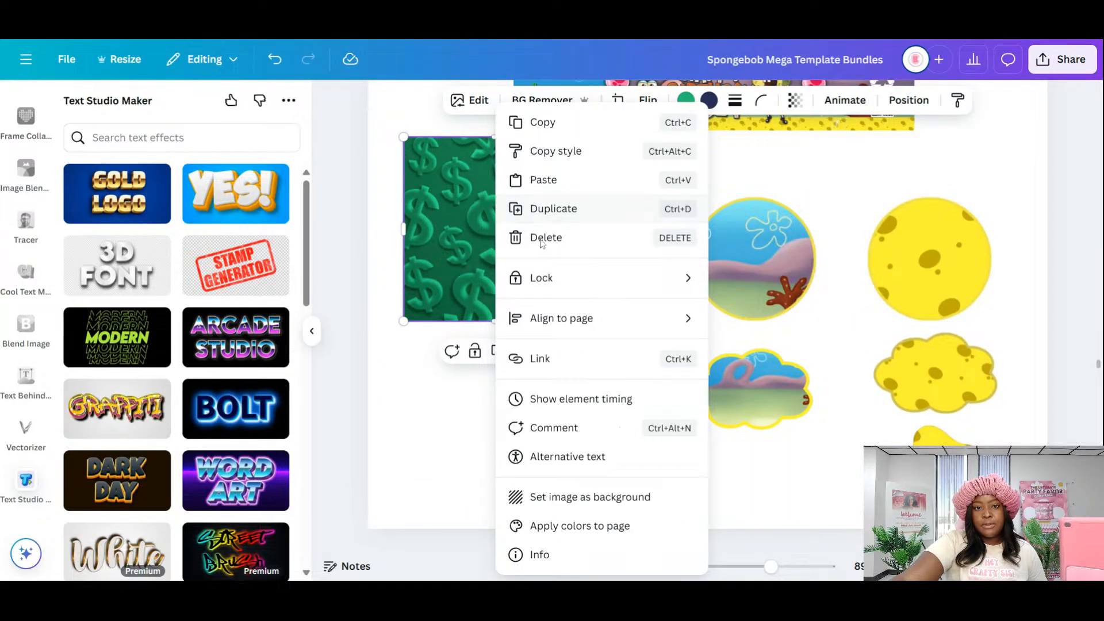
left_click(552, 208)
left_click_drag(512, 233, 765, 378)
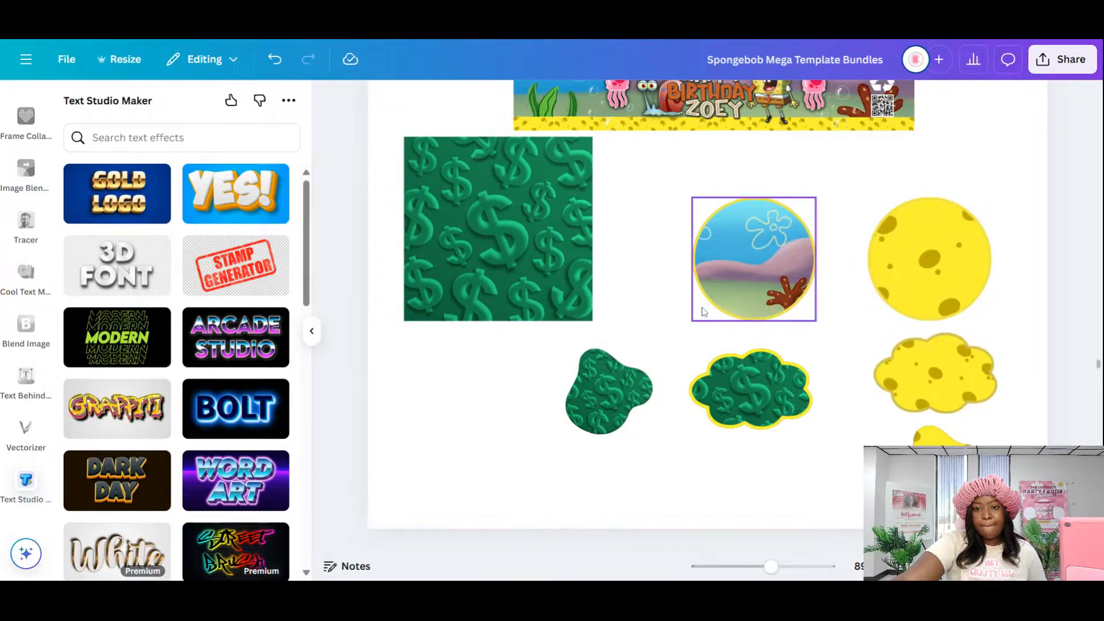
- Fill the blue underwater circle label with another duplicate of the green dollar-sign image, keeping the original image on the page
left_click(495, 231)
right_click(494, 232)
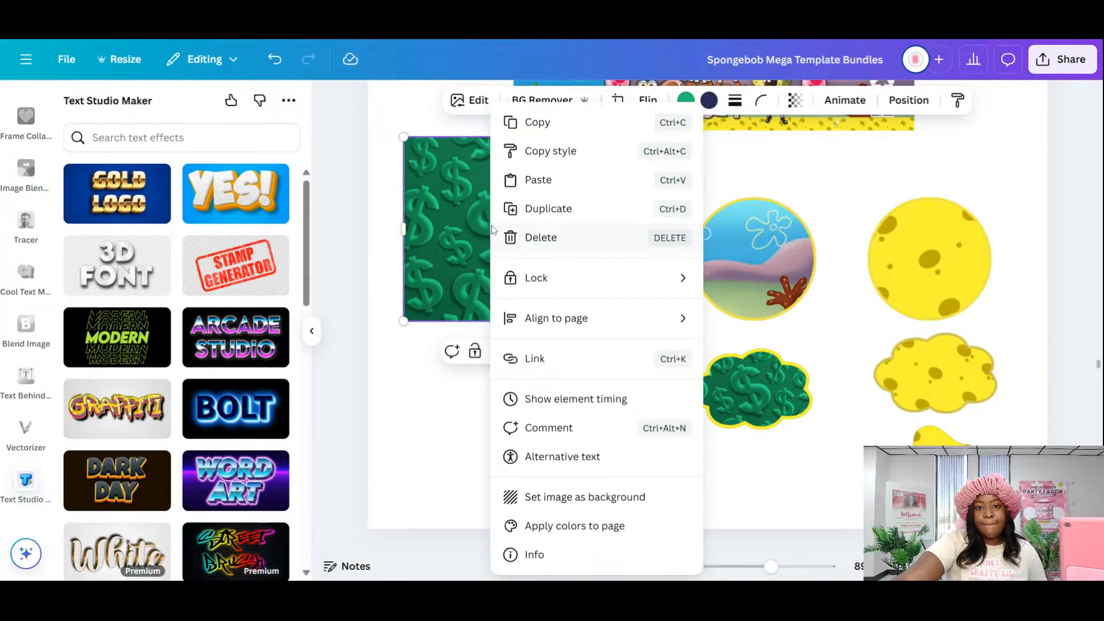
left_click(552, 209)
left_click_drag(482, 267, 730, 271)
right_click(531, 235)
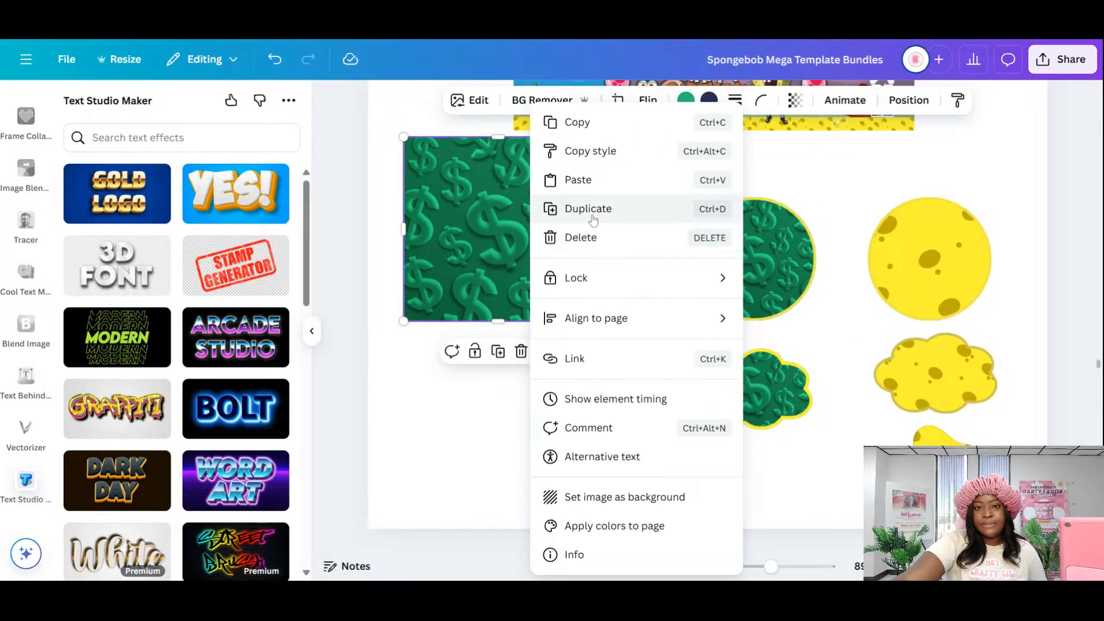
left_click(591, 209)
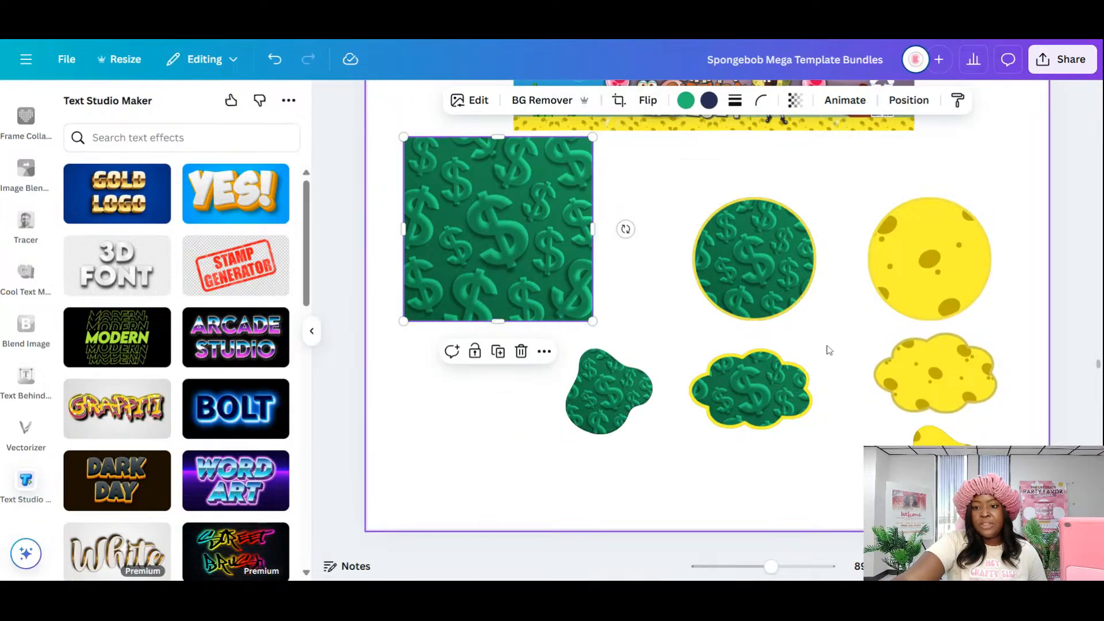
- Bring Mr. Krabs from the chip bag page above onto the Bubble Labels page
scroll(764, 317, "up", 3)
scroll(770, 317, "up", 7)
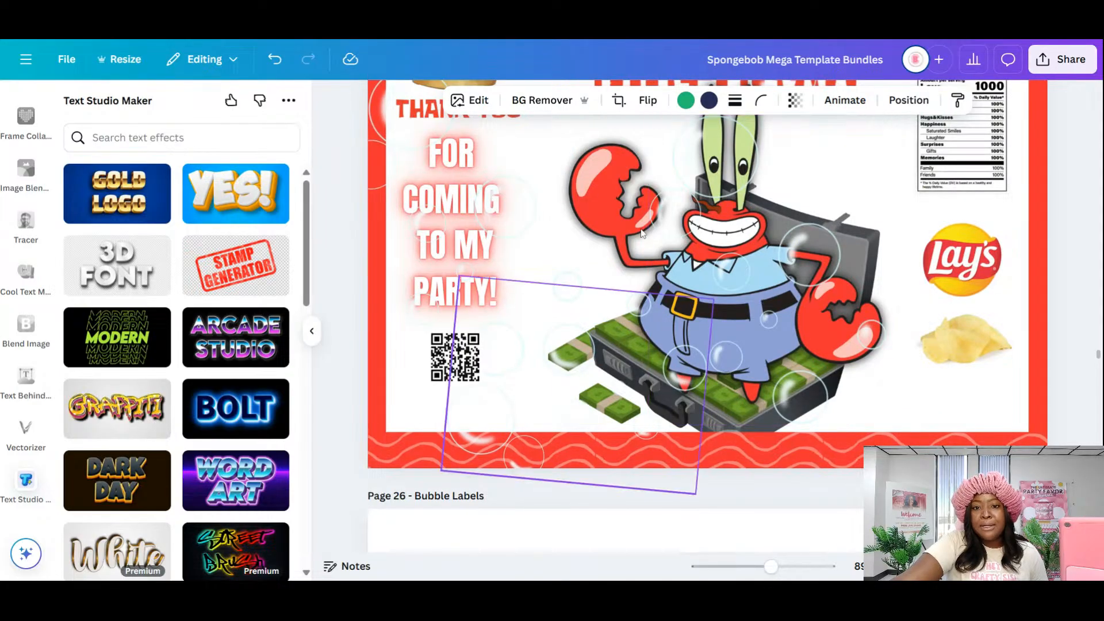
left_click(600, 185)
left_click_drag(731, 244, 440, 338)
- Change the circle label's border to the red sampled from Mr. Krabs' claw
left_click(750, 212)
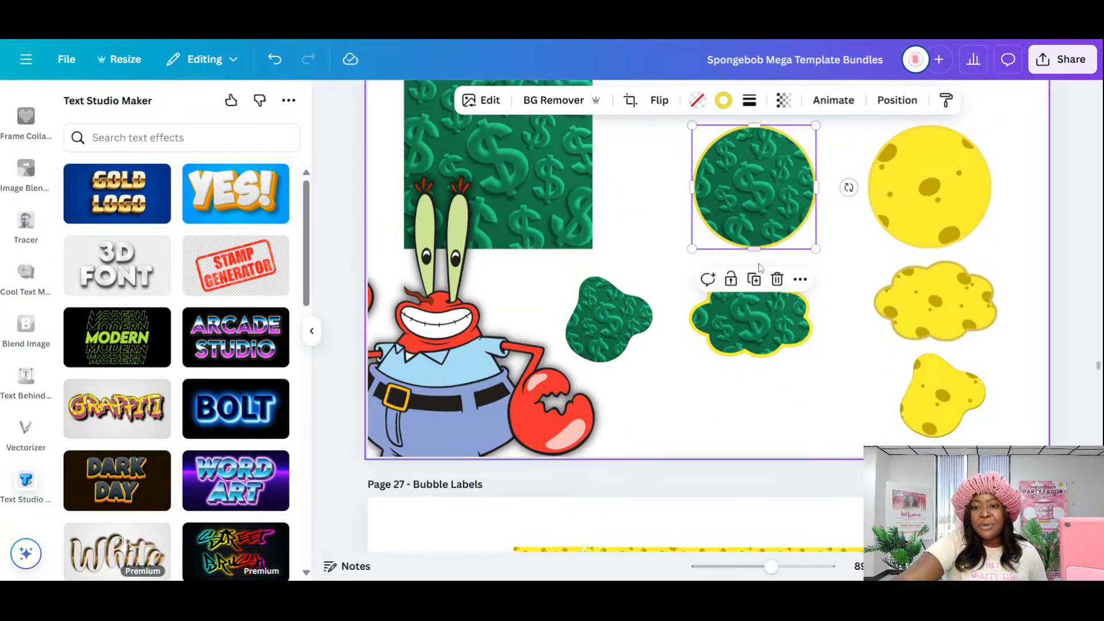
scroll(755, 223, "up", 3)
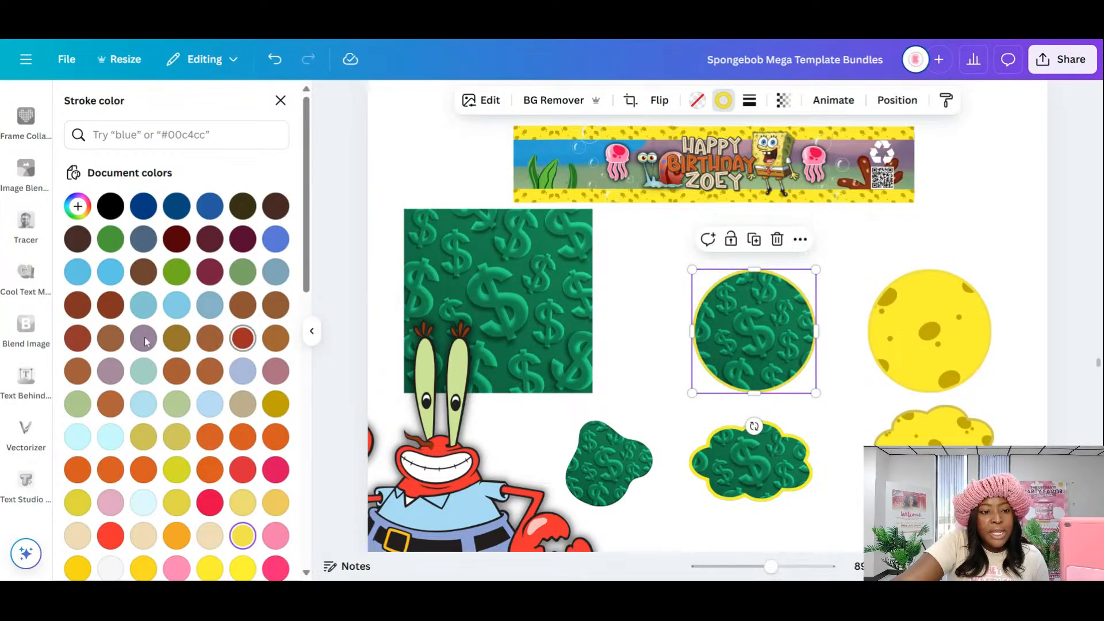
scroll(165, 364, "down", 3)
scroll(165, 364, "up", 5)
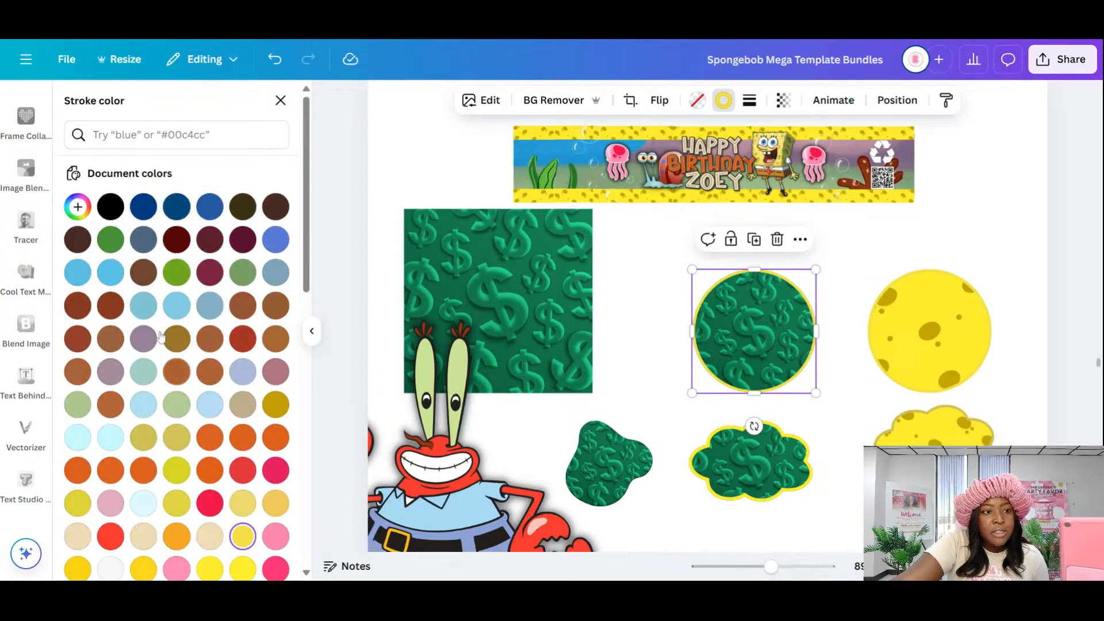
left_click(77, 206)
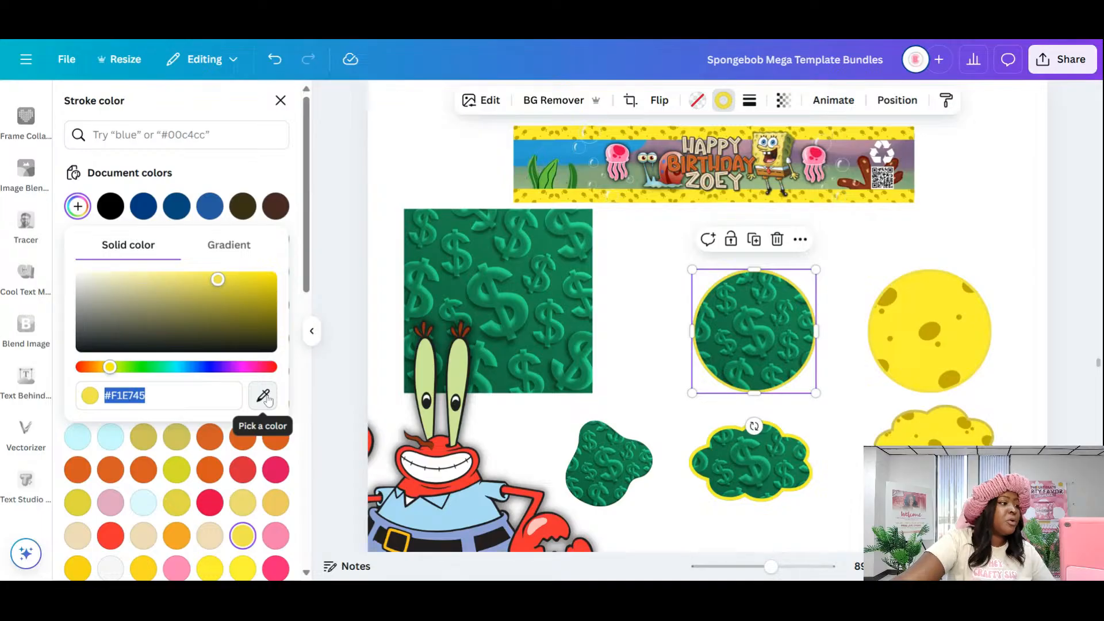
left_click(264, 396)
left_click(536, 546)
- Recolor the green cloud label's border with the same red sampled from Mr. Krabs' claw
left_click(715, 490)
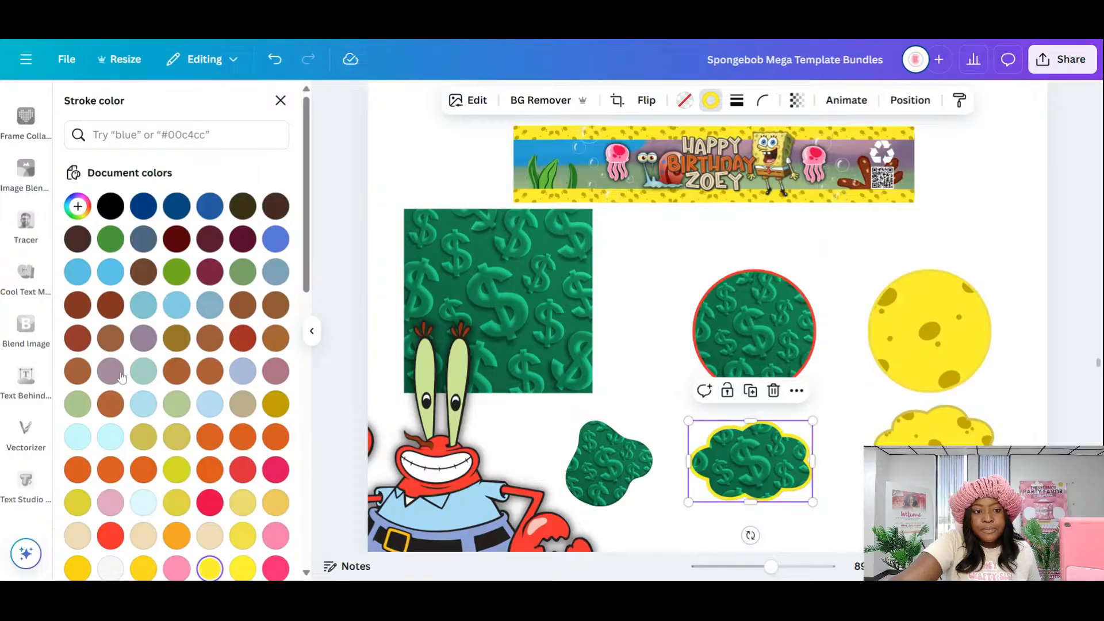
left_click(78, 206)
left_click(264, 397)
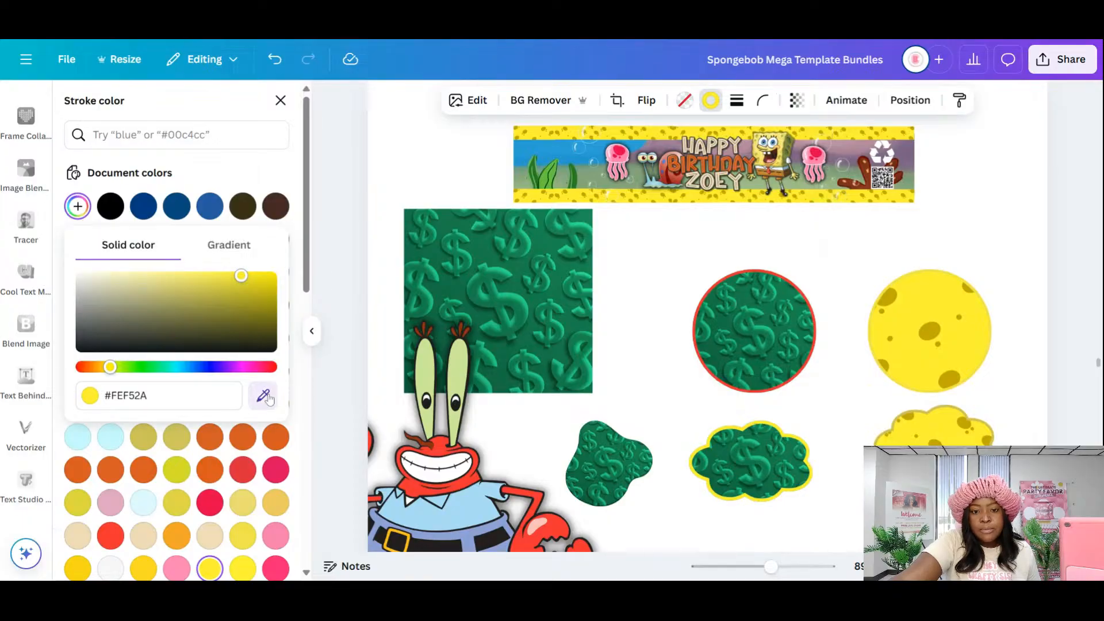
left_click(535, 549)
left_click(840, 505)
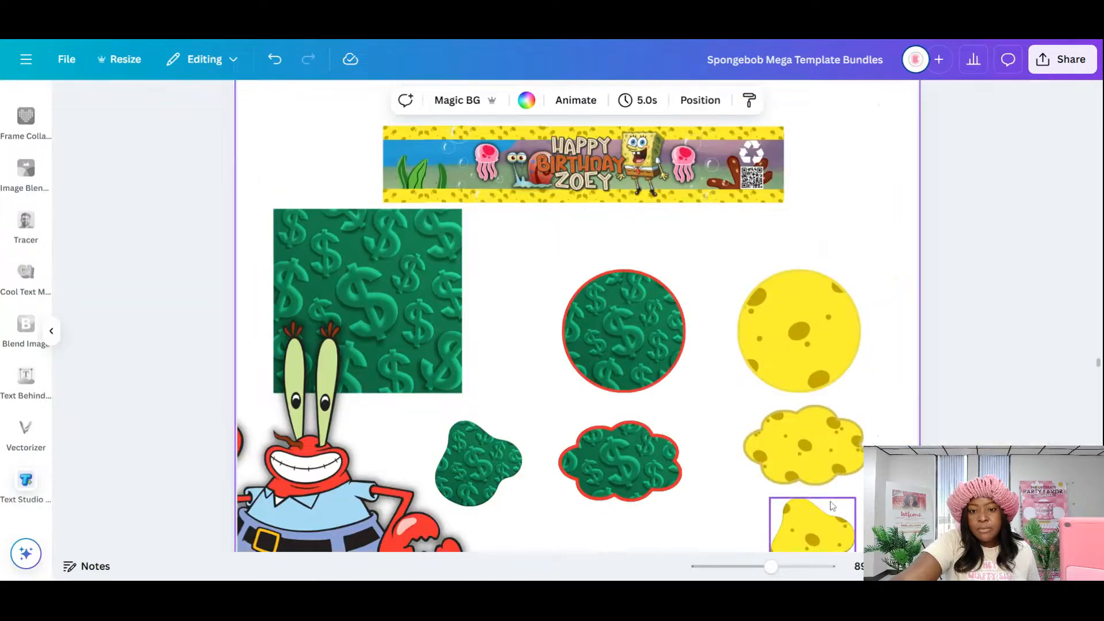
- Lock the green circle label and shrink Mr. Krabs to fit centered inside its red border
left_click(475, 474)
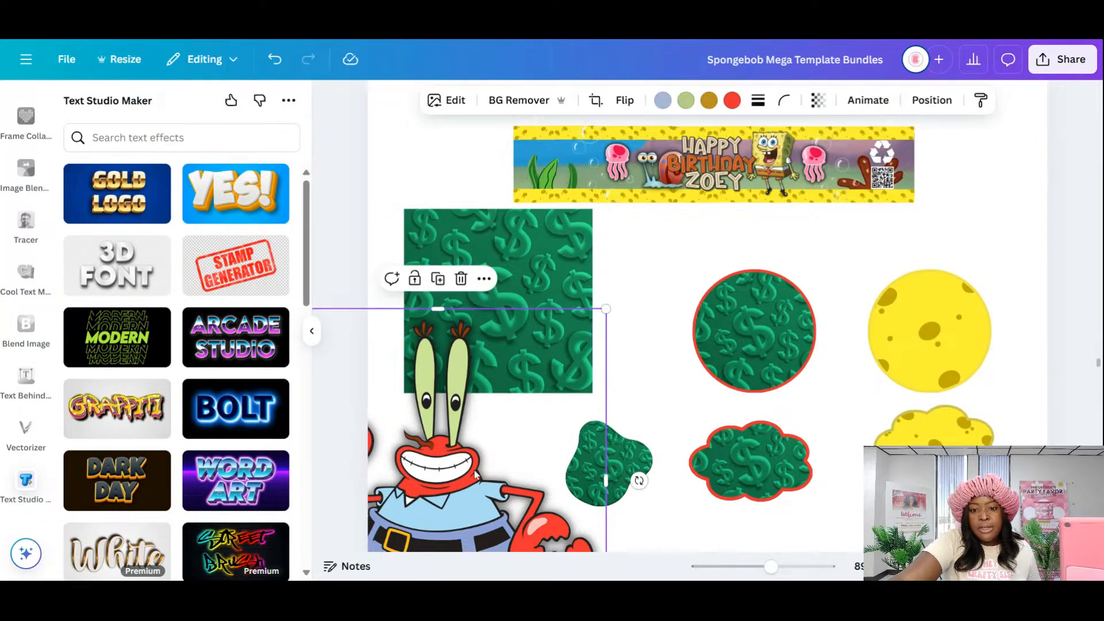
left_click_drag(563, 383, 488, 476)
left_click(752, 359)
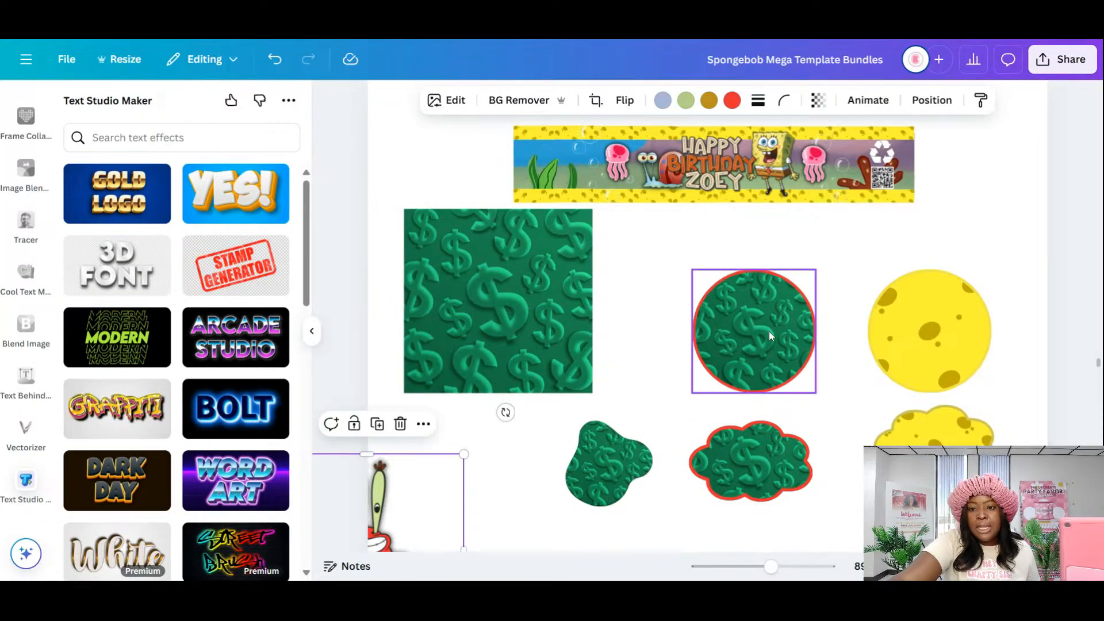
left_click(729, 240)
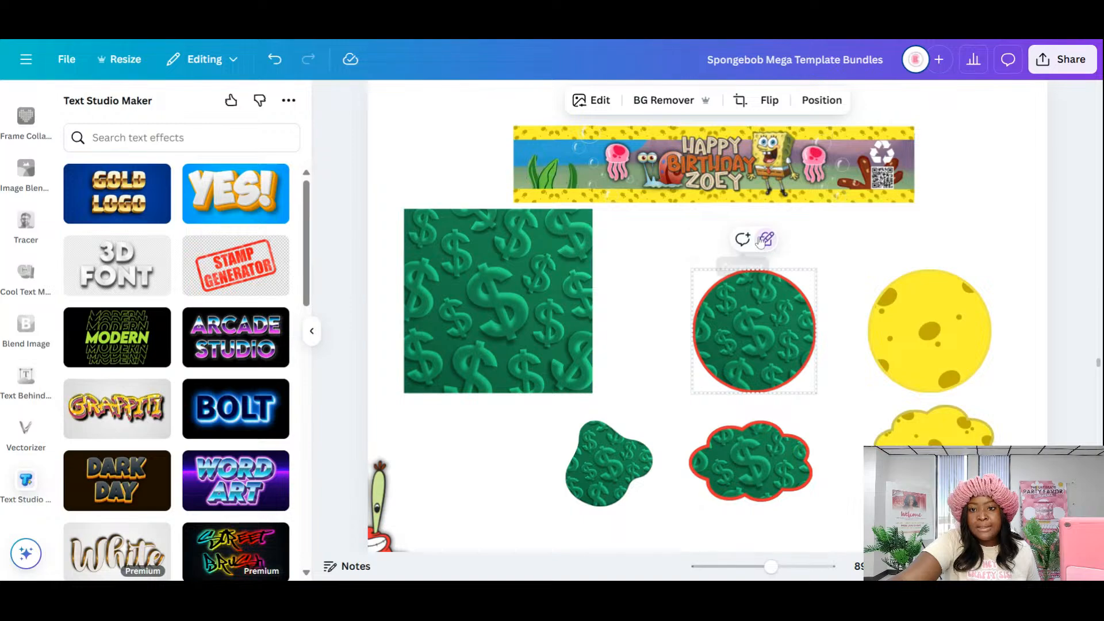
left_click_drag(387, 508, 780, 274)
left_click_drag(875, 430, 780, 332)
left_click_drag(740, 284, 763, 332)
left_click_drag(810, 275, 816, 269)
left_click_drag(770, 347, 768, 343)
left_click(671, 274)
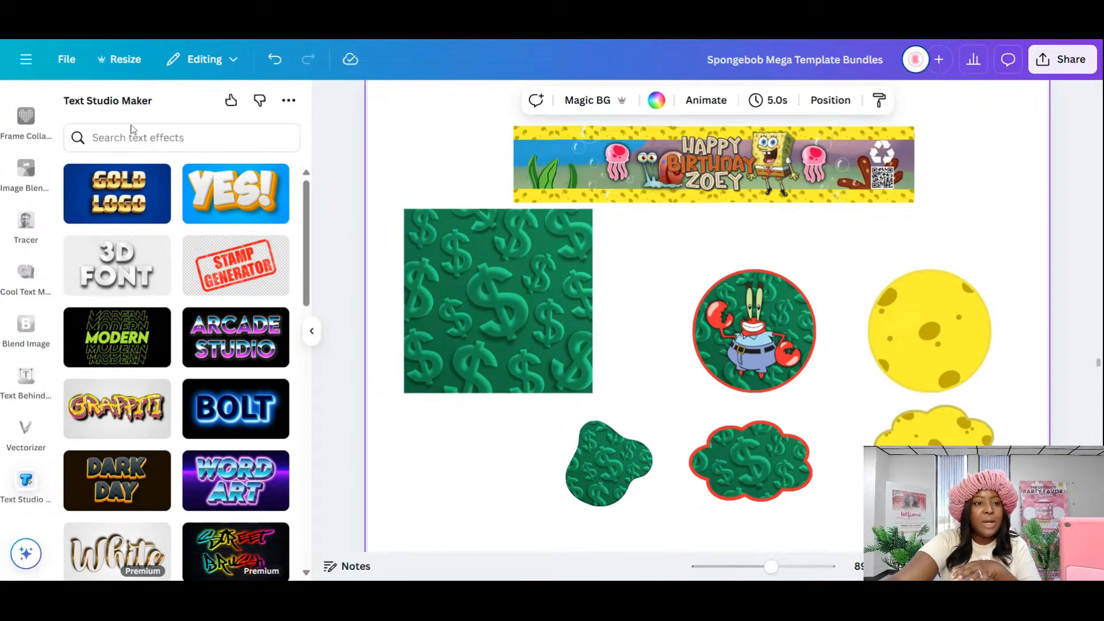
left_click(172, 137)
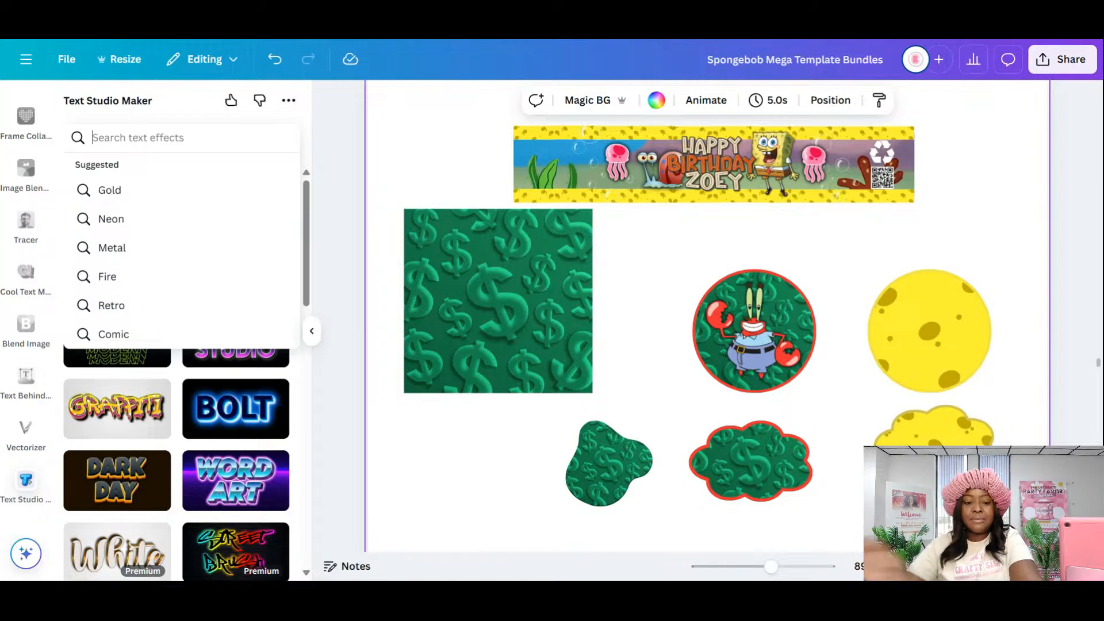
scroll(653, 342, "up", 10)
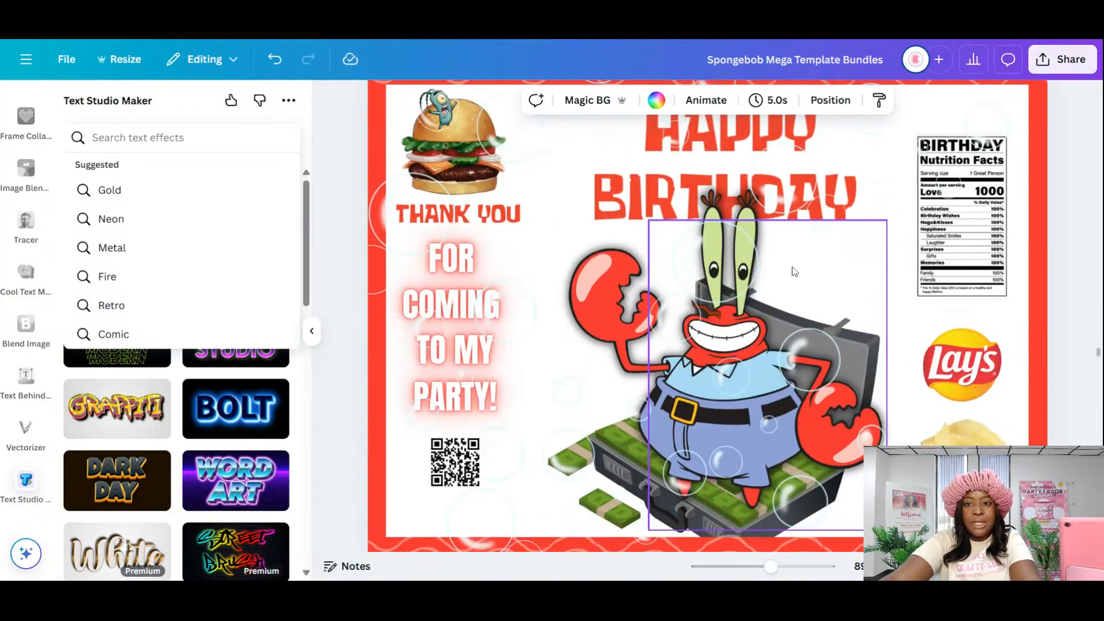
scroll(794, 271, "up", 3)
scroll(794, 272, "down", 6)
key("Escape")
- Move the chip bag page with the child's photo directly before the Mr. Krabs Bubble Labels page in the overview, and open the labels page
left_click(1015, 566)
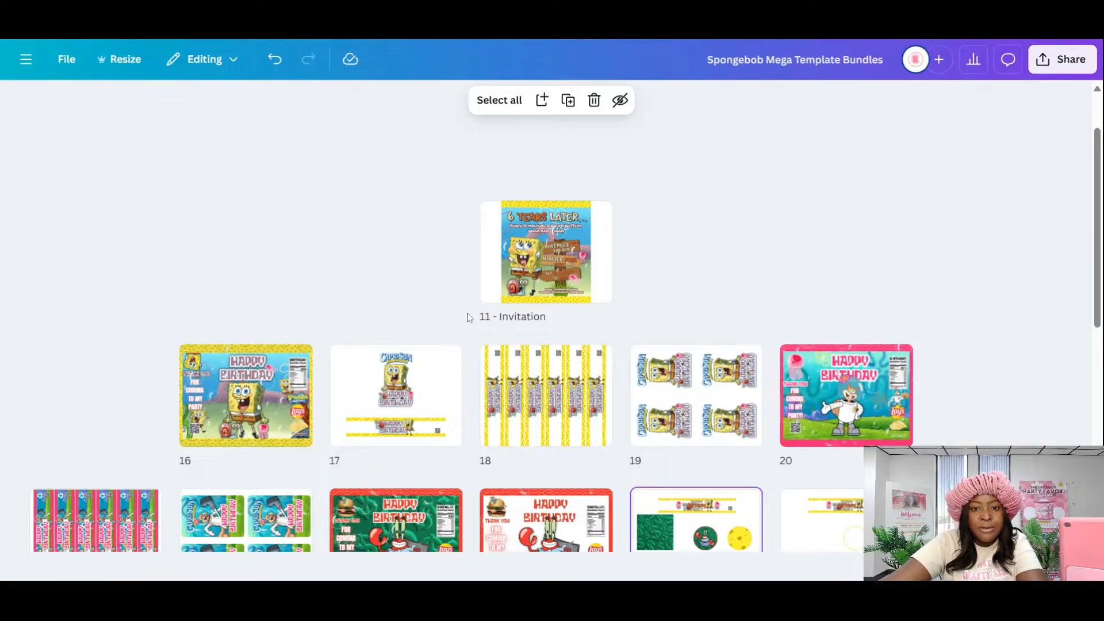
scroll(469, 318, "up", 2)
scroll(470, 318, "down", 2)
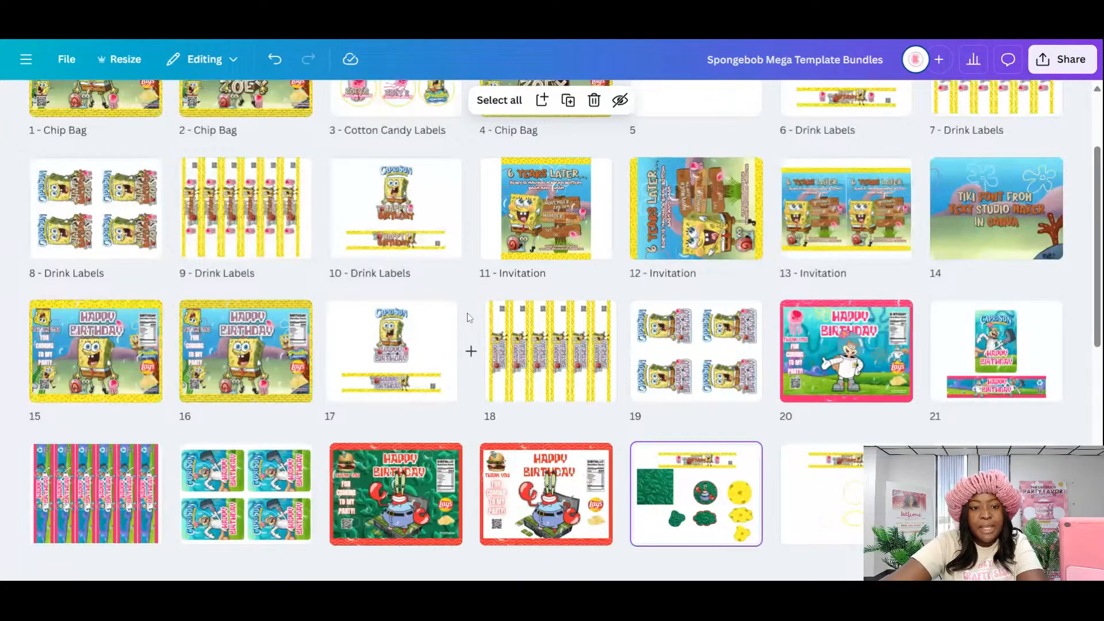
scroll(469, 317, "up", 2)
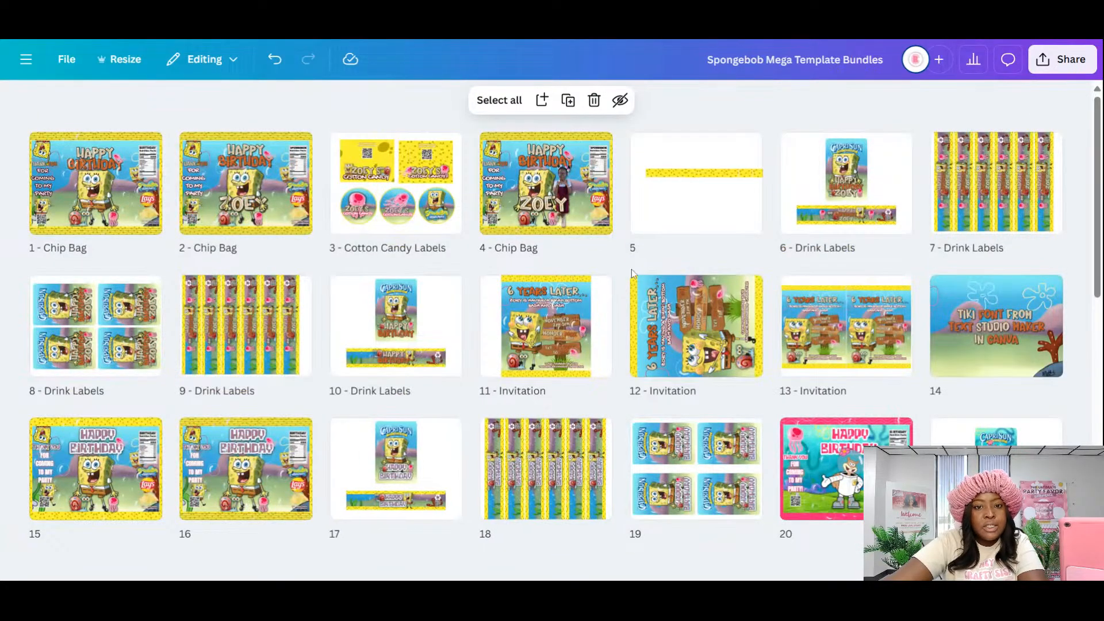
mouse_move(566, 184)
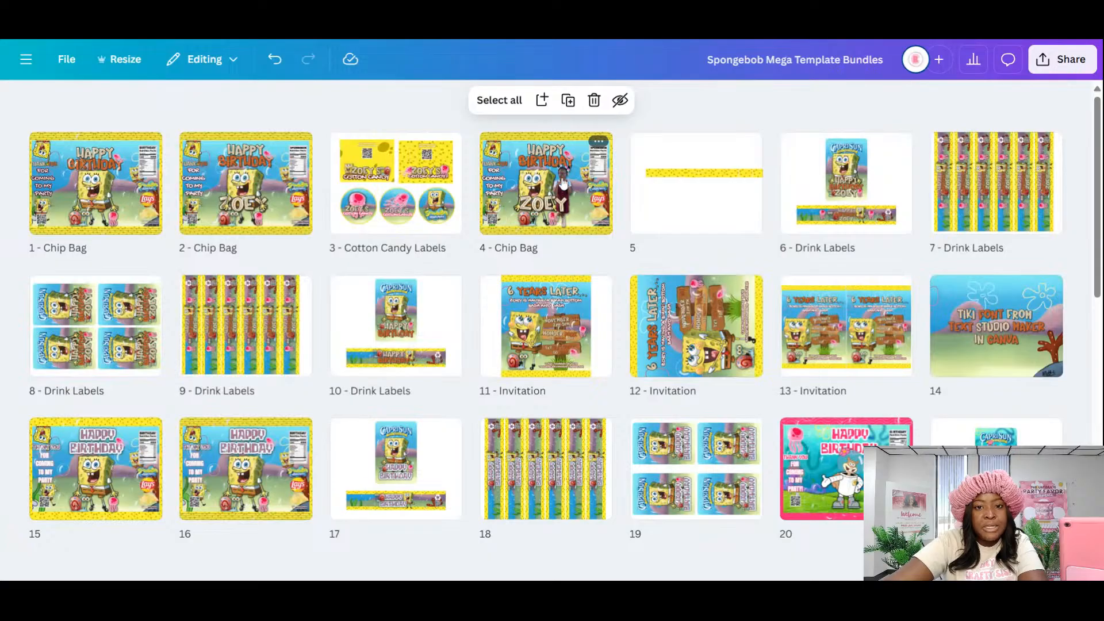
mouse_move(632, 320)
left_mouse_down()
mouse_move(598, 325)
mouse_move(710, 465)
mouse_move(710, 483)
mouse_move(632, 221)
mouse_move(636, 231)
left_mouse_up()
scroll(710, 483, "up", 8)
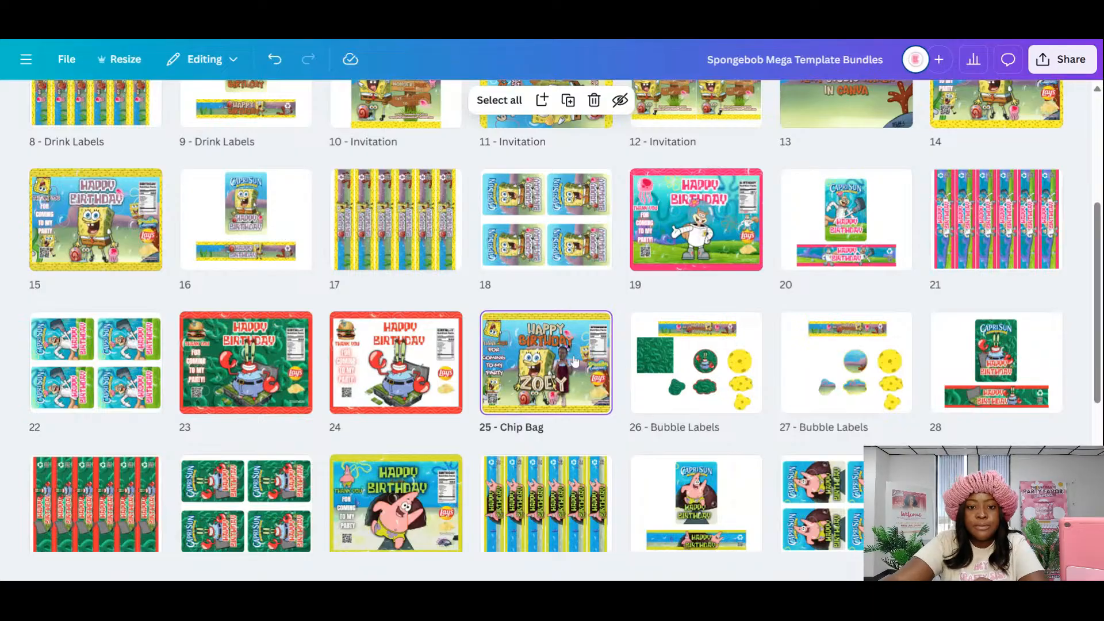
left_click(680, 394)
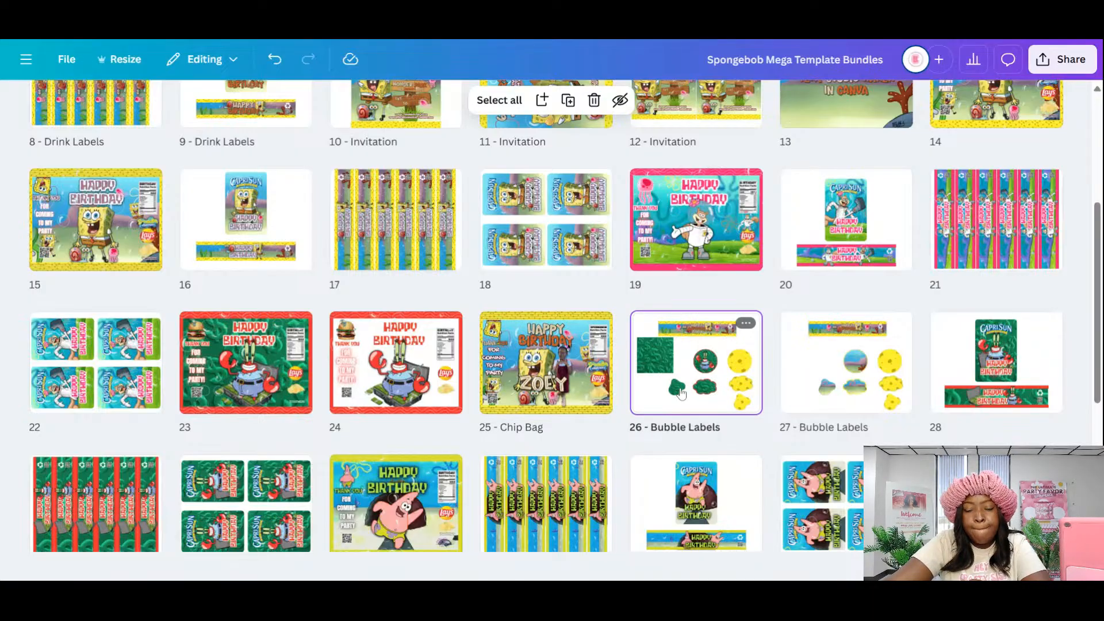
double_click(680, 394)
- Duplicate the "FOR COMING TO MY PARTY" text from the chip bag page and place it below the dollar-sign image on the Bubble Labels page
scroll(541, 412, "up", 2)
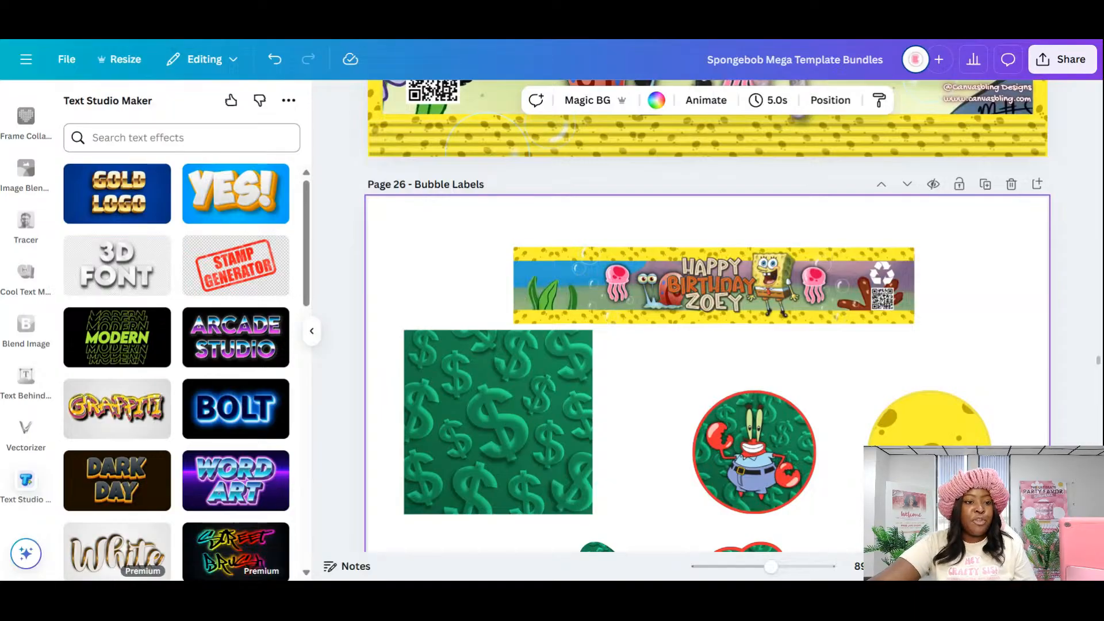
scroll(857, 373, "up", 5)
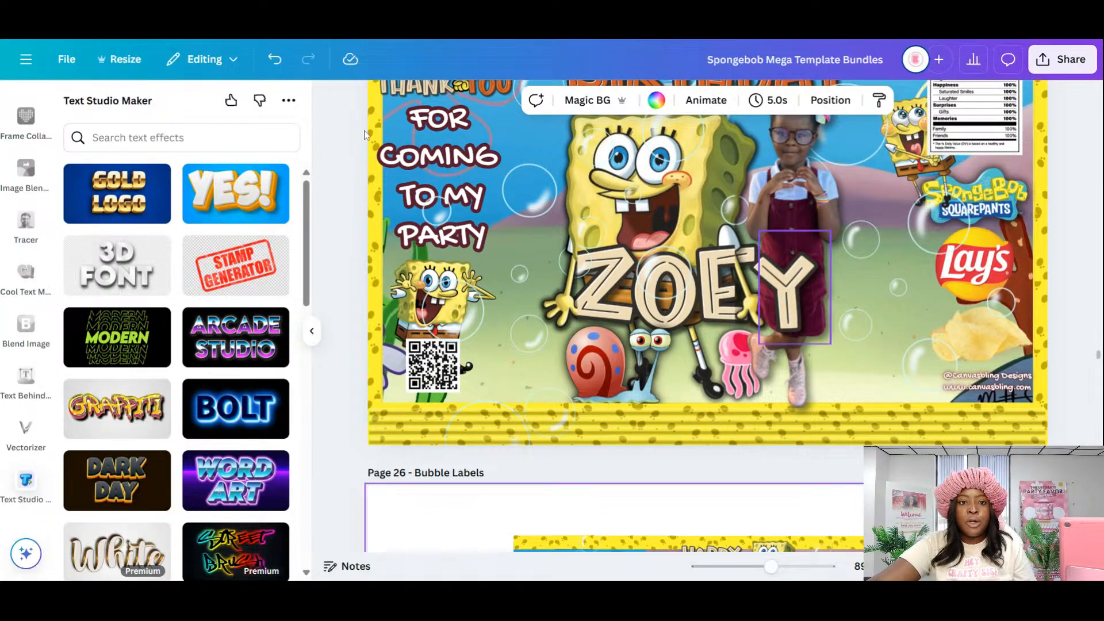
left_click(481, 186)
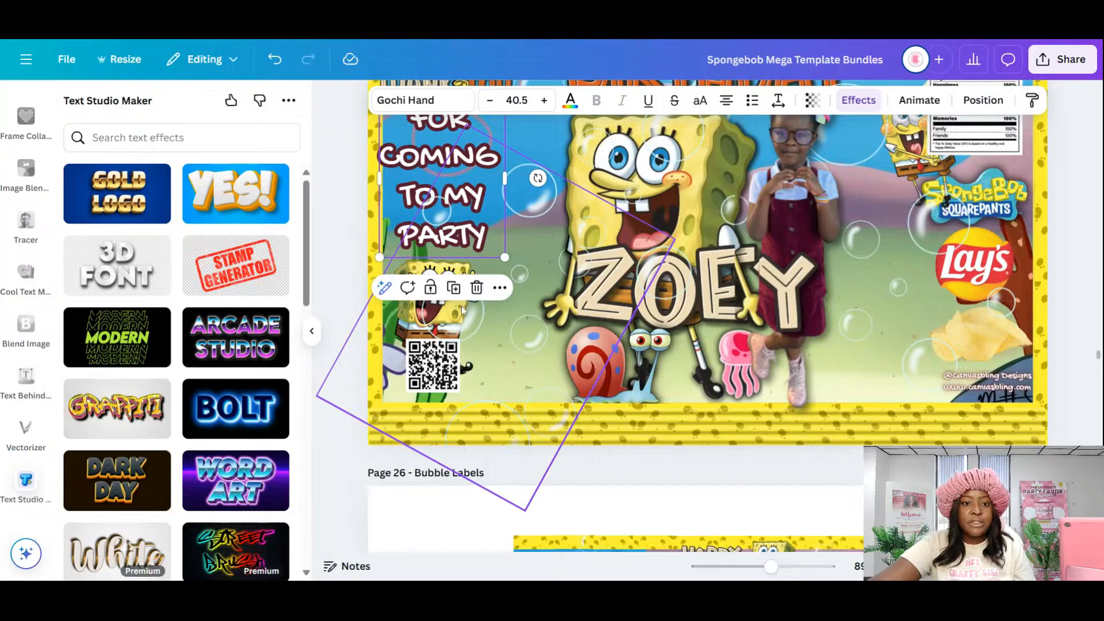
key("ctrl+d")
left_click_drag(443, 198, 453, 411)
scroll(499, 324, "down", 7)
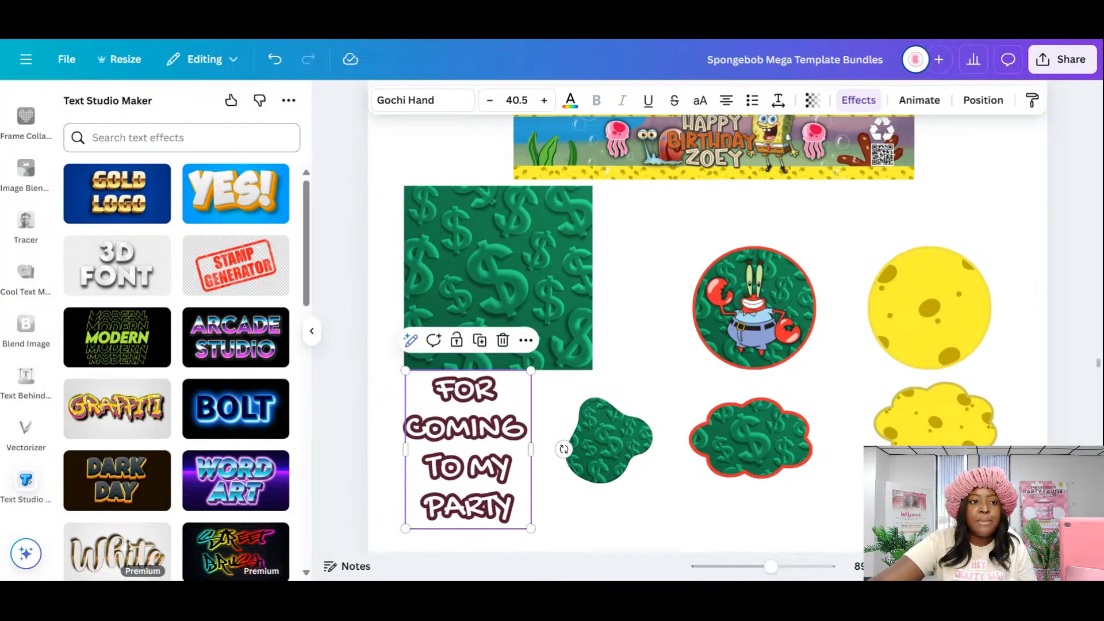
- Search the Text Studio Maker effects for "tiki"
left_click(181, 137)
type("tiki")
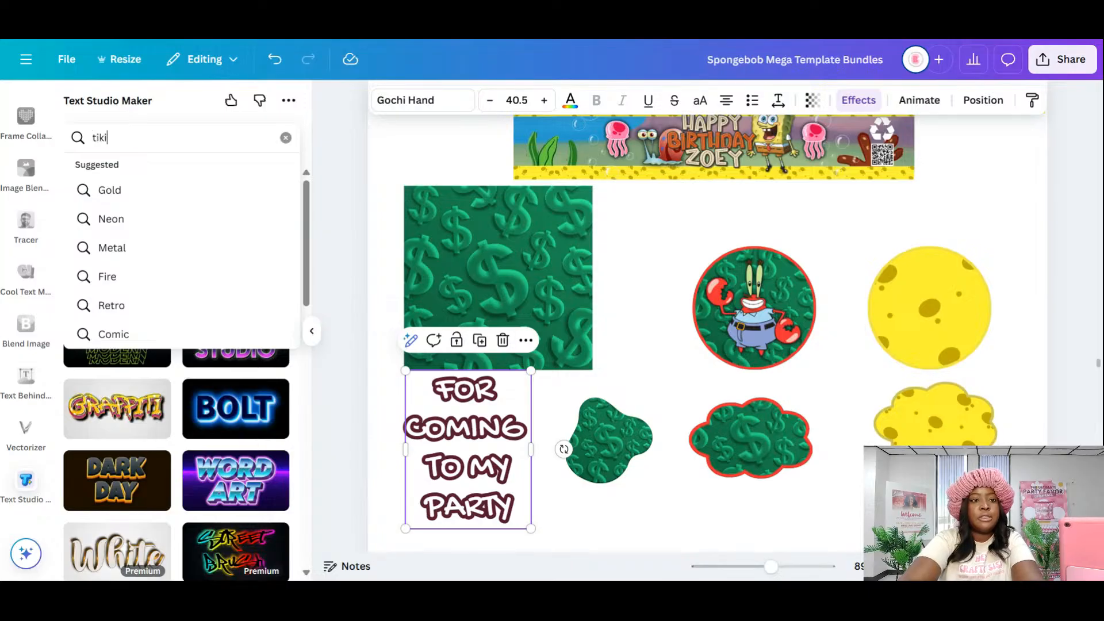
key("Return")
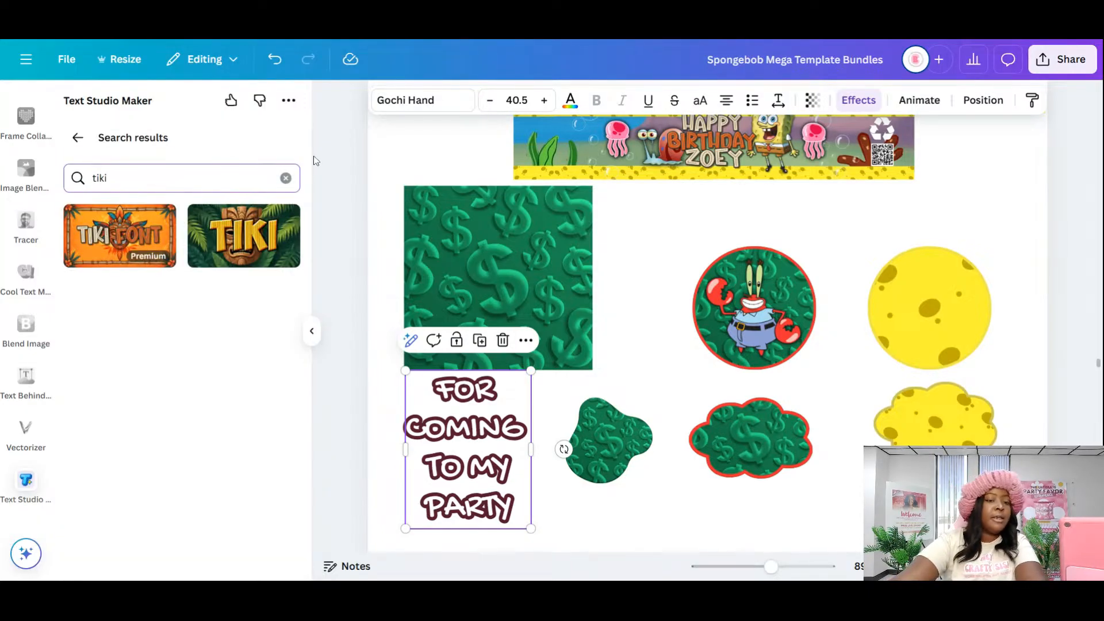
- Enter "SLIME" on two lines in the Tiki Font effect and add the styled text to the design
left_click(161, 238)
triple_click(87, 353)
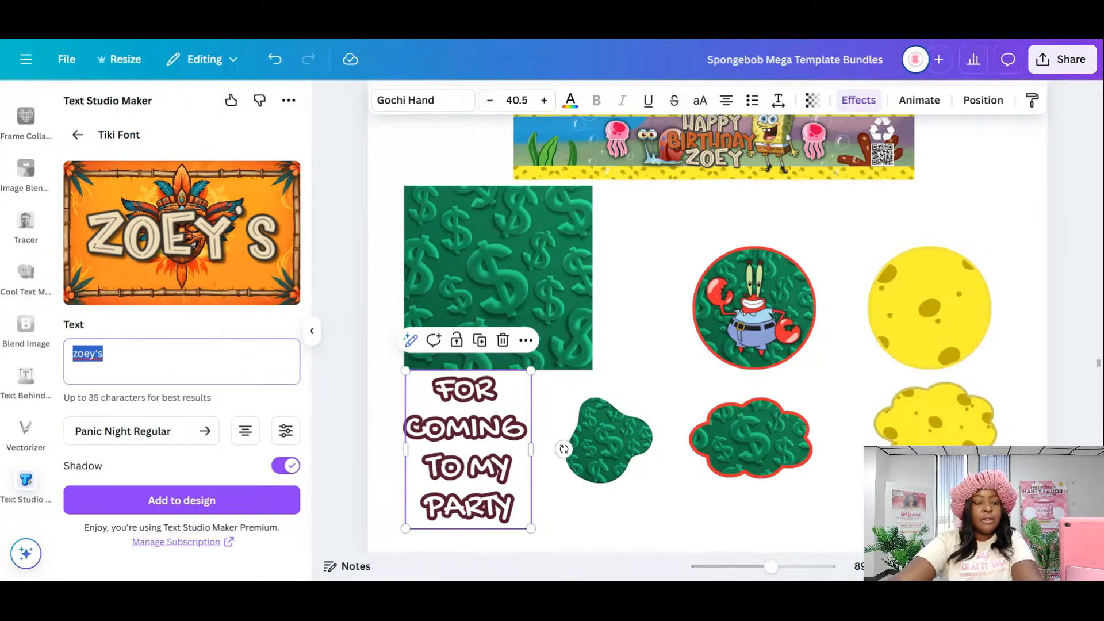
type("SLINE")
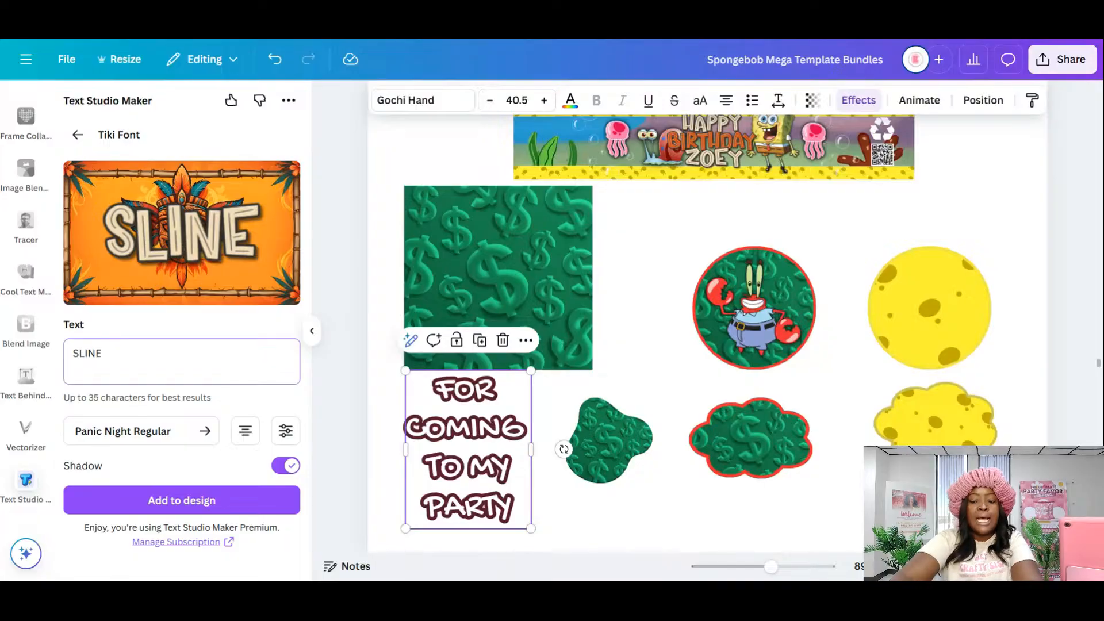
key("BackSpace")
key("BackSpace")
key("BackSpace")
type("IME")
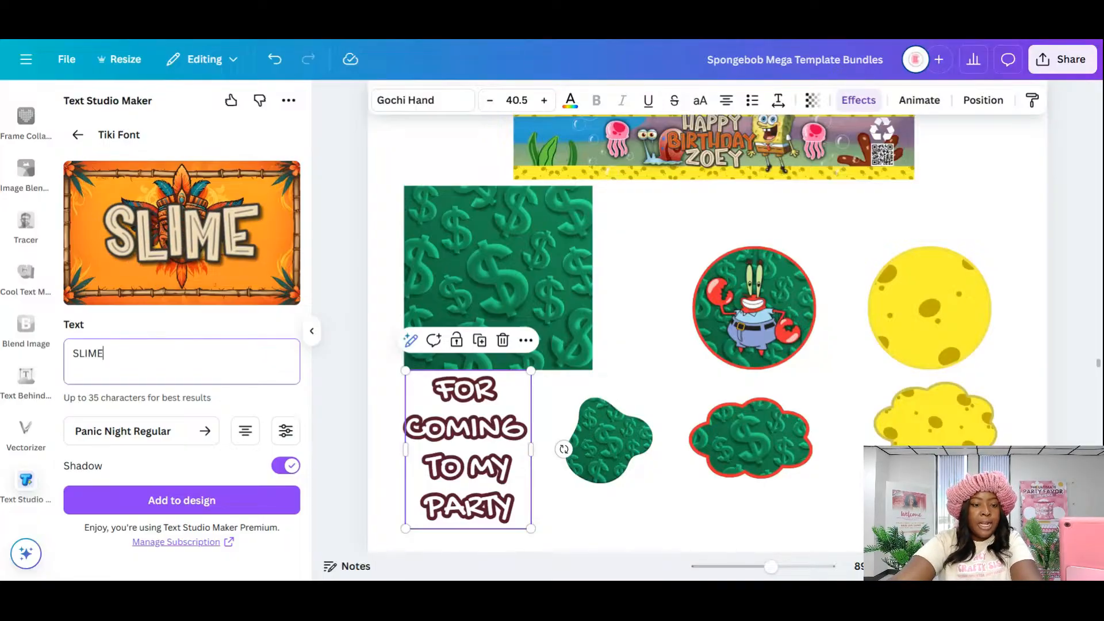
key("Return")
type("SLE")
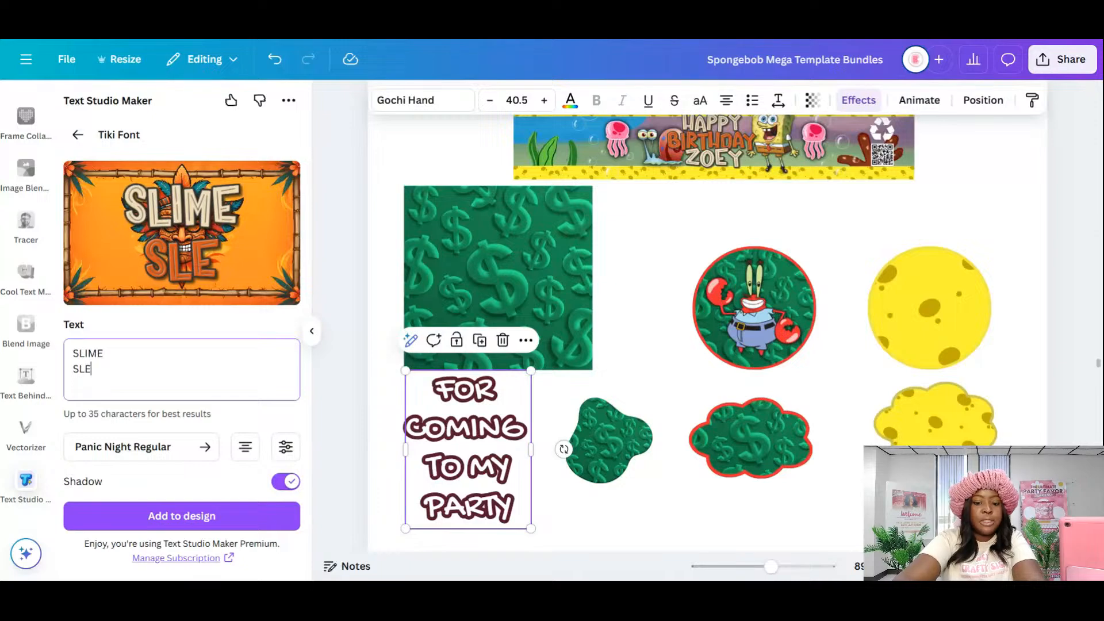
key("BackSpace")
type("IME")
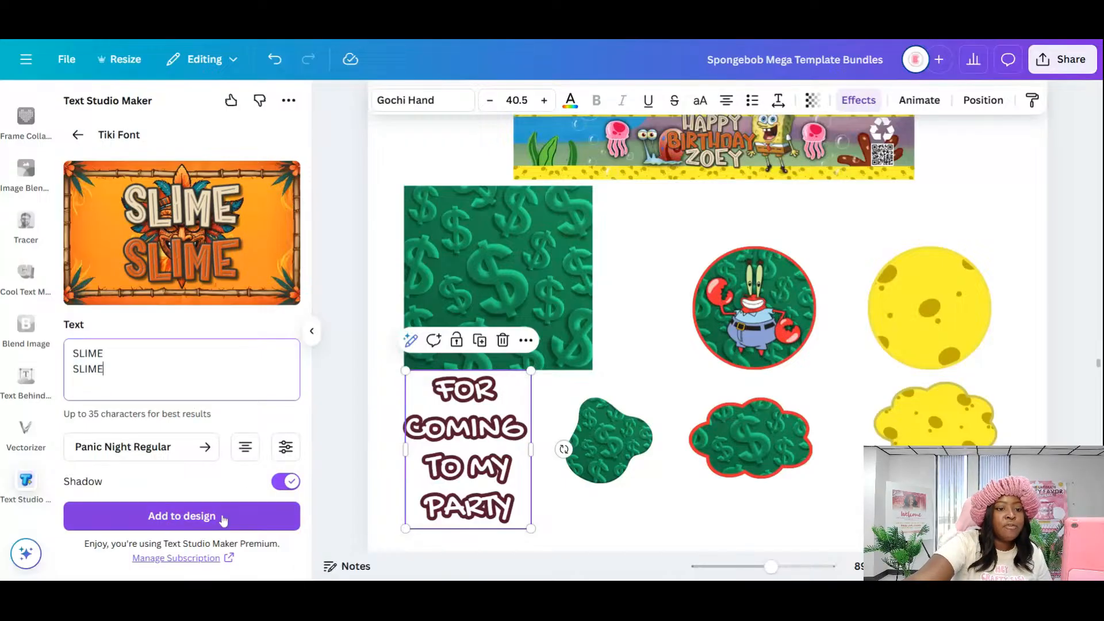
left_click(187, 517)
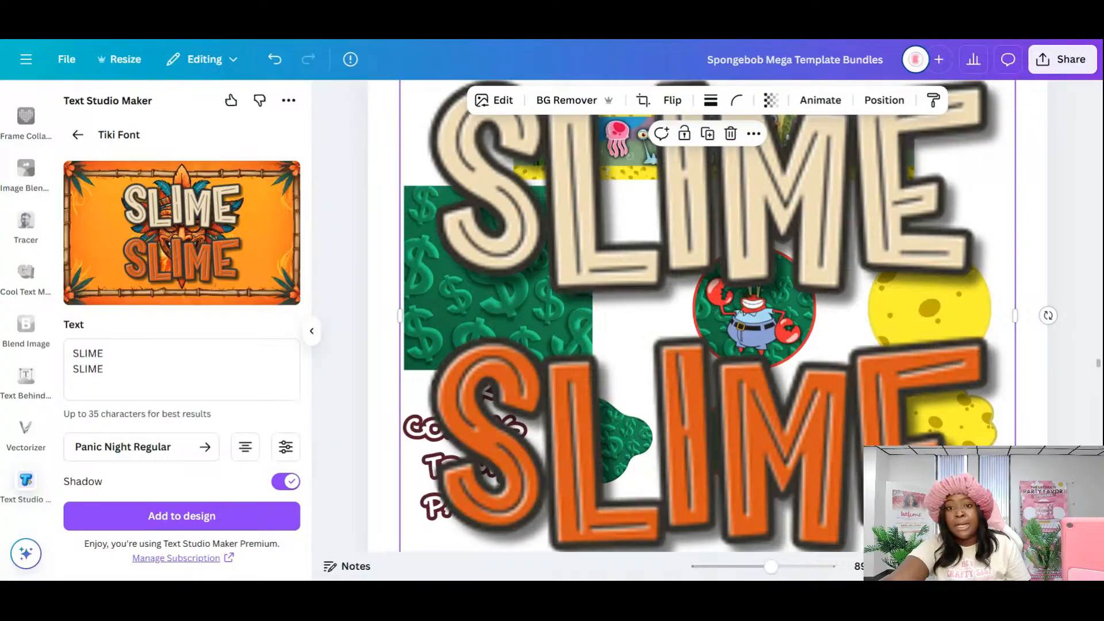
- Crop the SLIME graphic to its orange word and shrink it beside the Mr. Krabs circle label
left_click(794, 366)
scroll(794, 366, "down", 1)
scroll(794, 362, "up", 2)
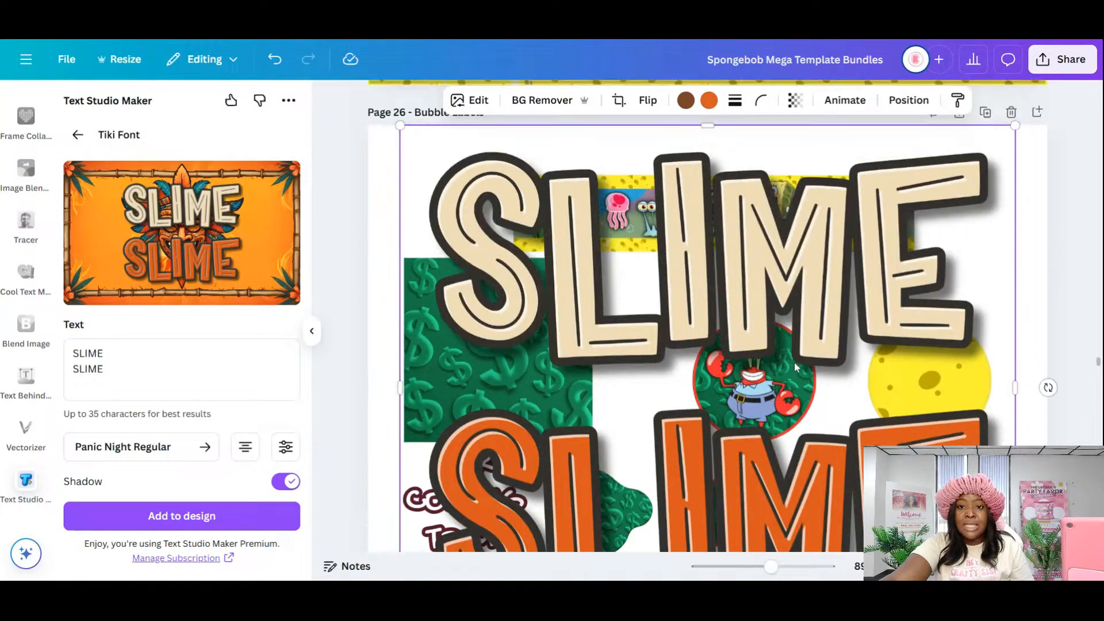
left_click_drag(711, 125, 711, 387)
left_click_drag(1015, 388, 693, 525)
scroll(608, 511, "down", 1)
left_click_drag(608, 510, 763, 382)
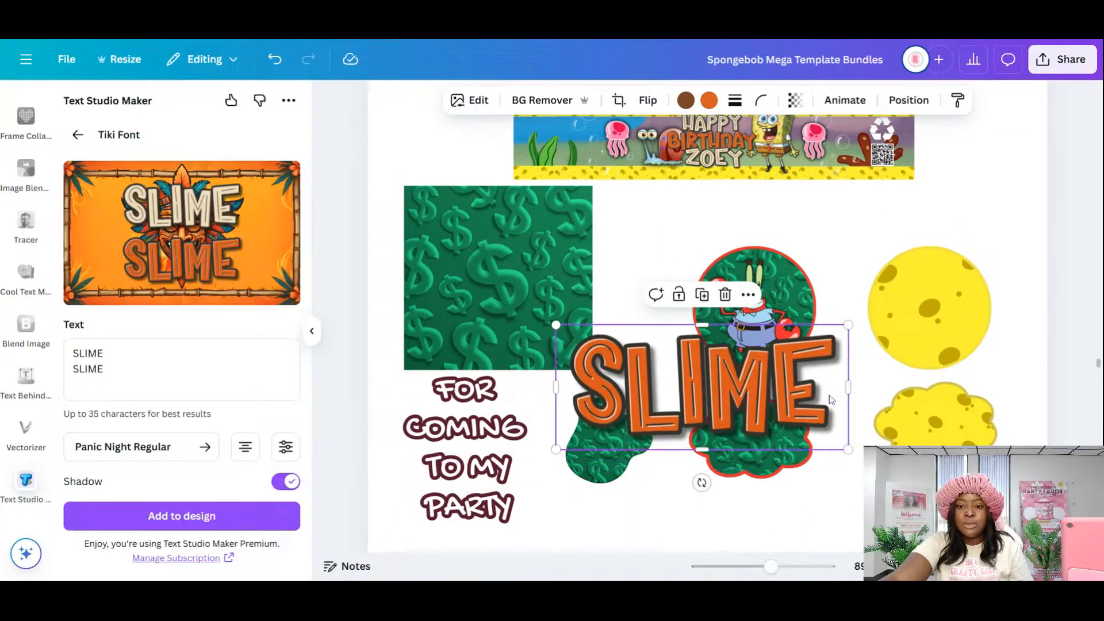
left_click_drag(848, 447, 687, 380)
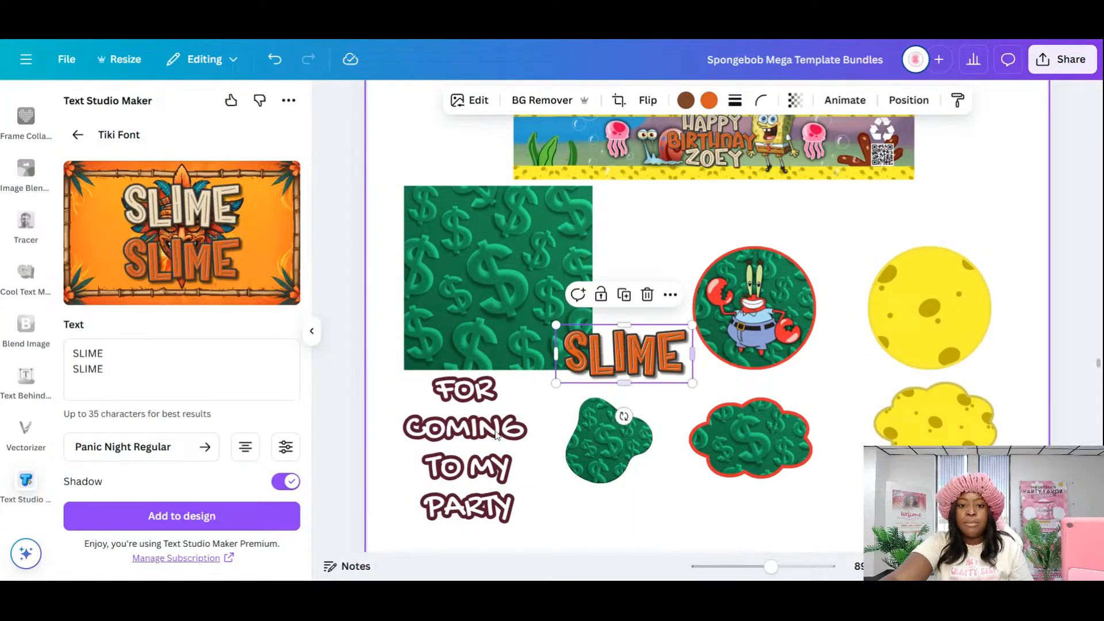
- Replace the "FOR COMING TO MY PARTY" text with "Squishy krabby"
left_click(497, 435)
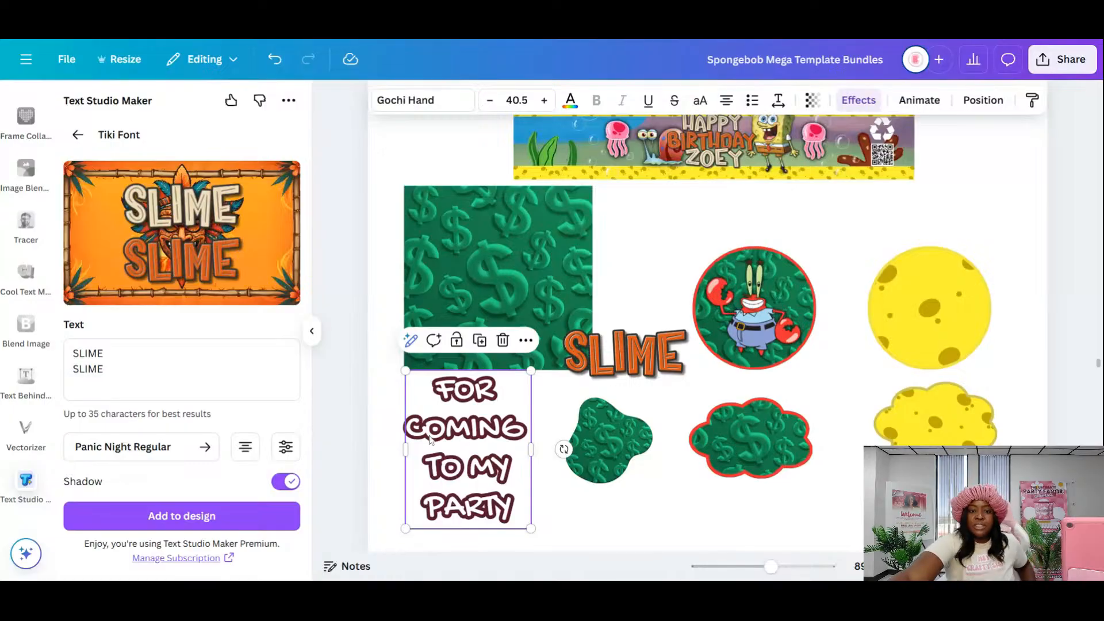
key("Return")
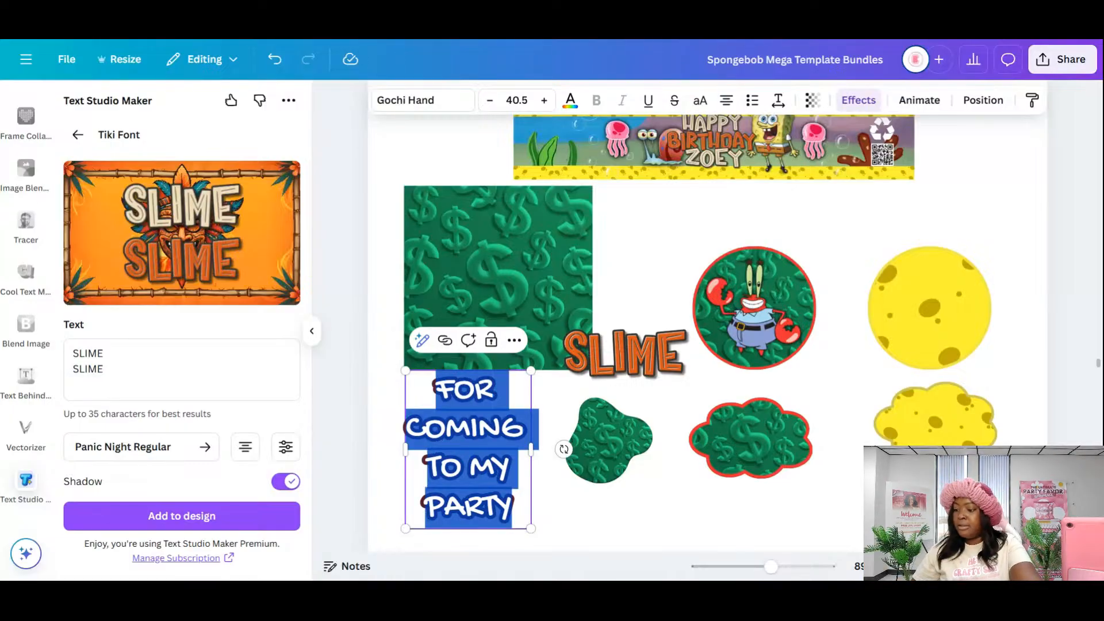
type("Squi")
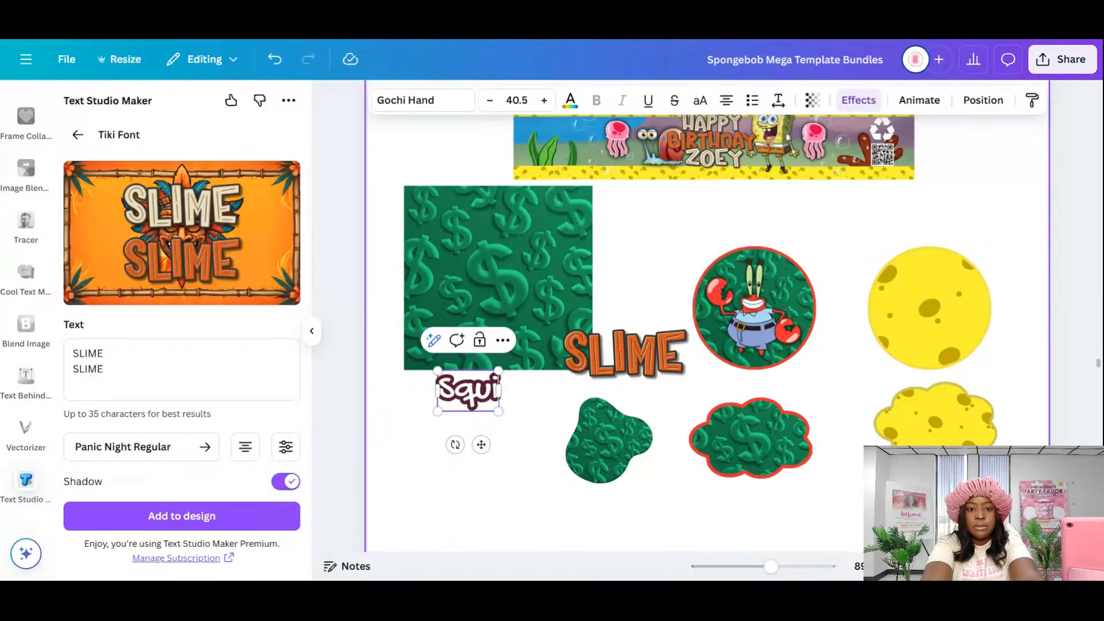
type("shy")
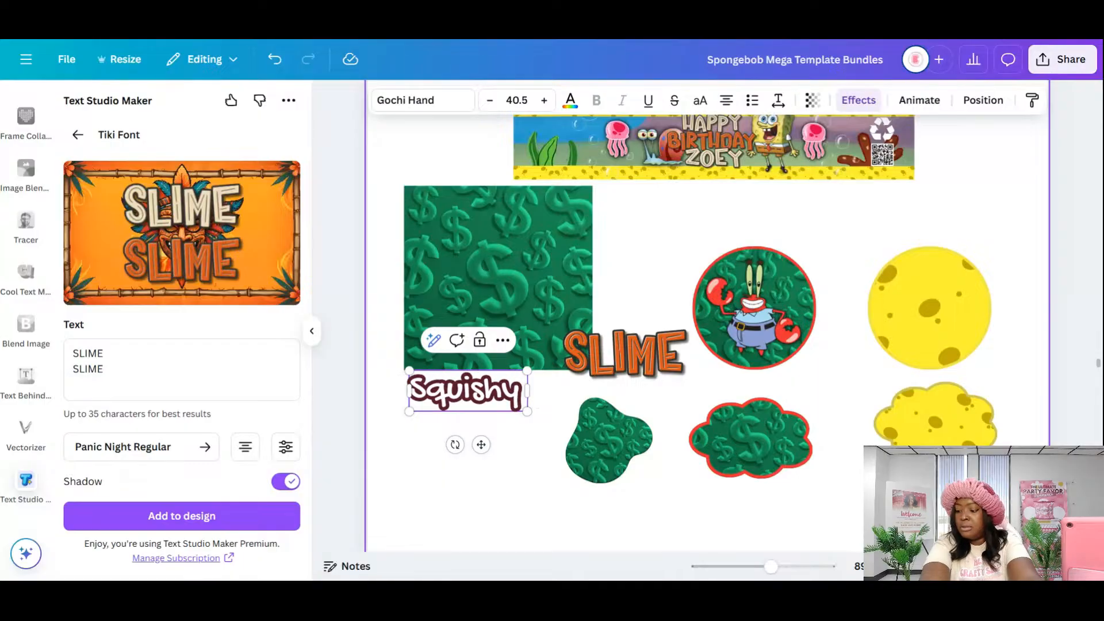
type(" Krabby")
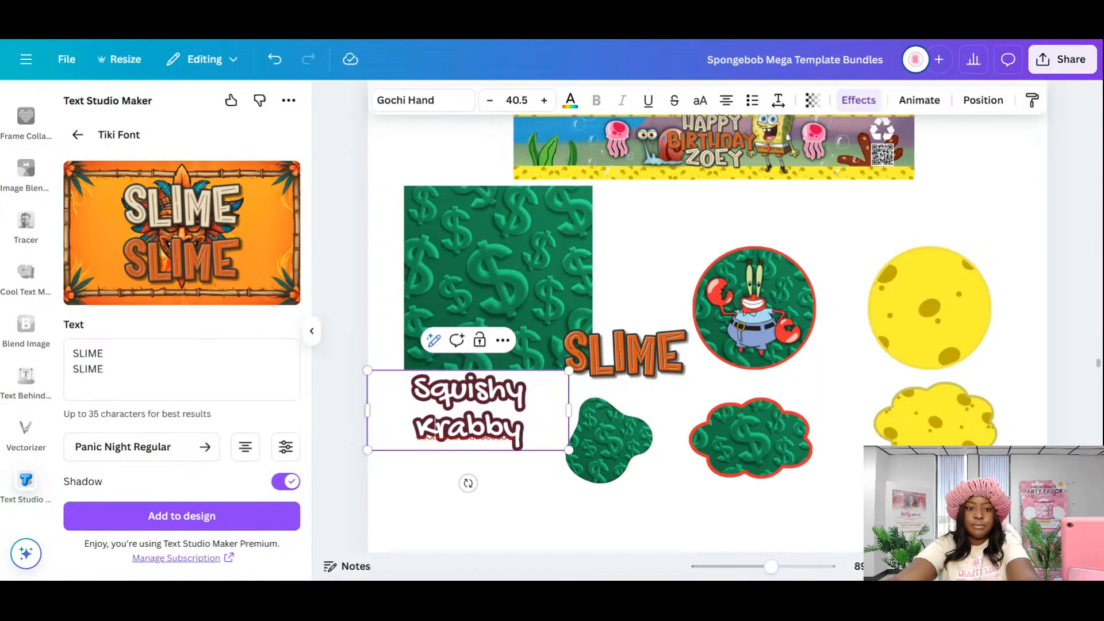
key("BackSpace")
type("k")
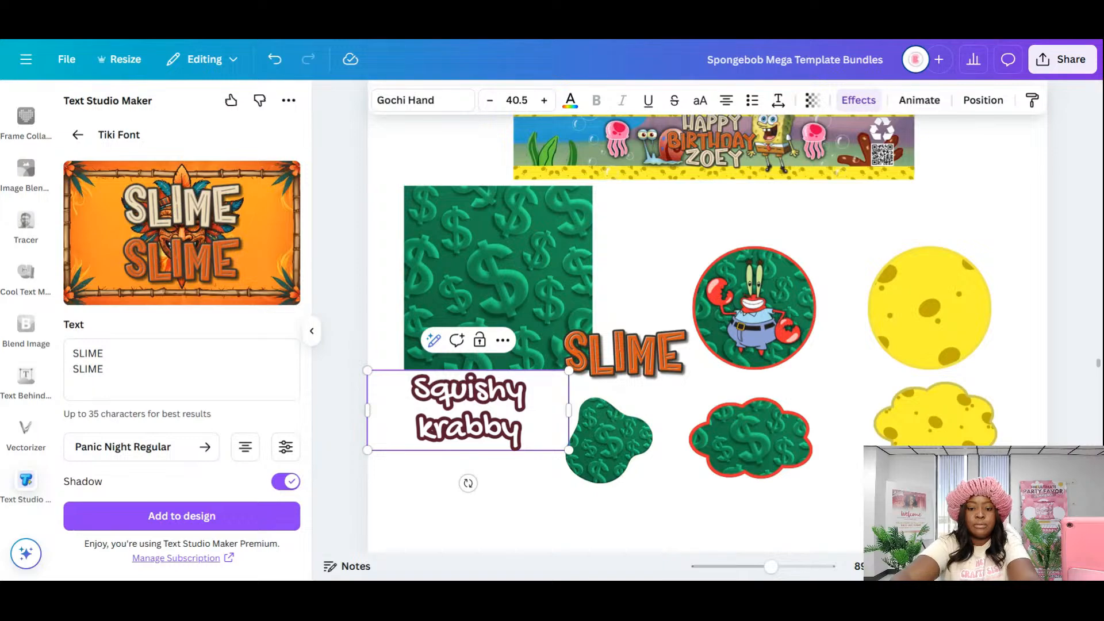
key("BackSpace")
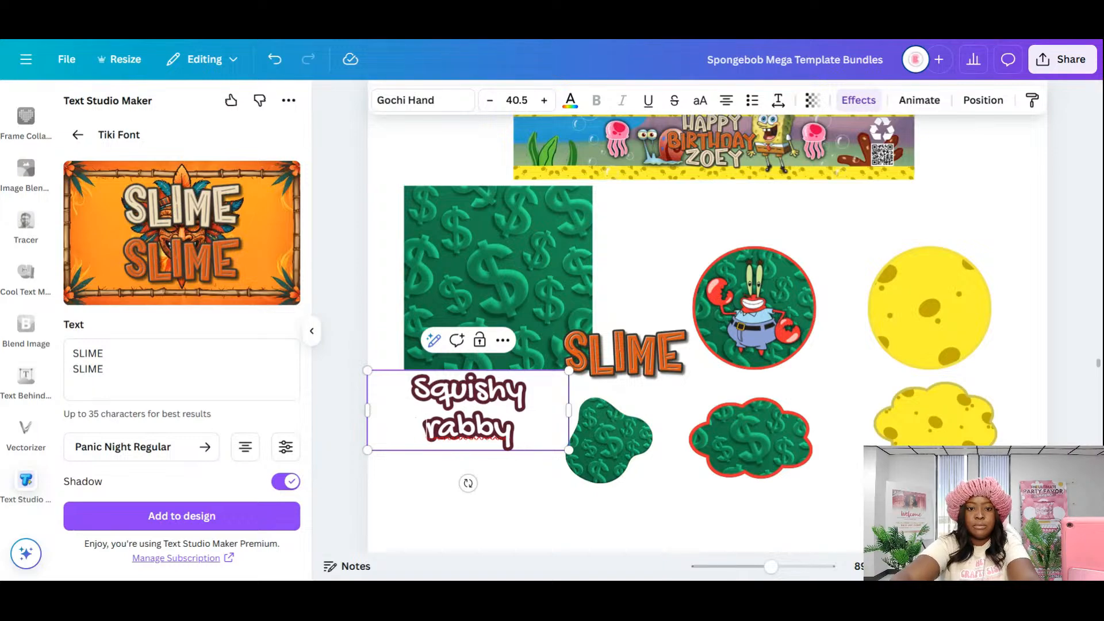
type("k")
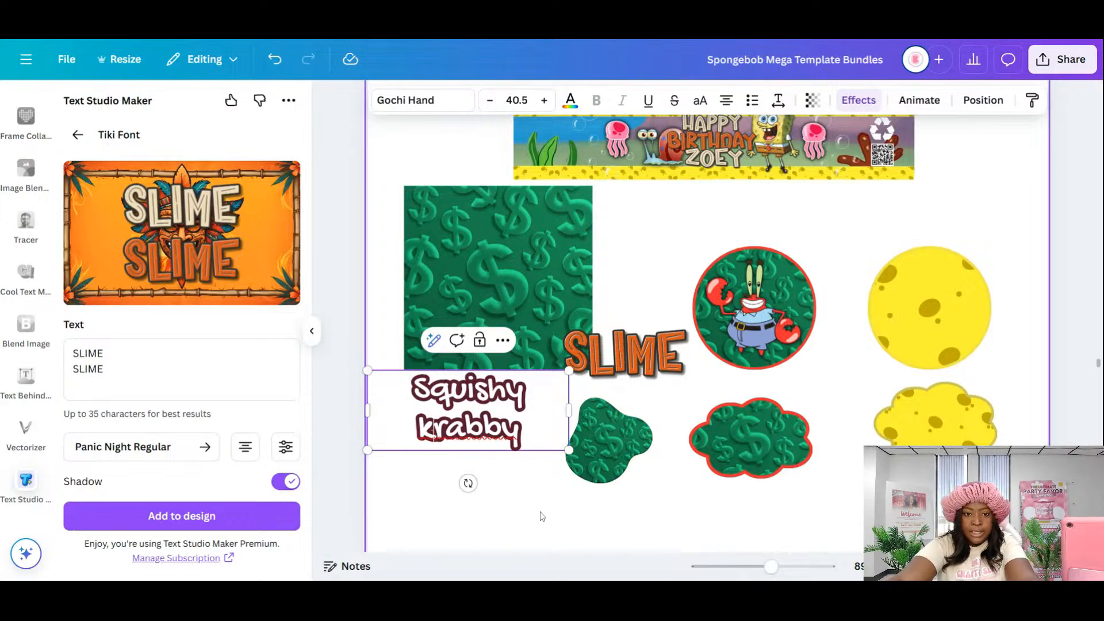
- Widen the "Squishy krabby" text to a single line, shrink it and move it onto the Mr. Krabs circle label
left_click_drag(637, 407, 613, 396)
left_click_drag(503, 444, 756, 362)
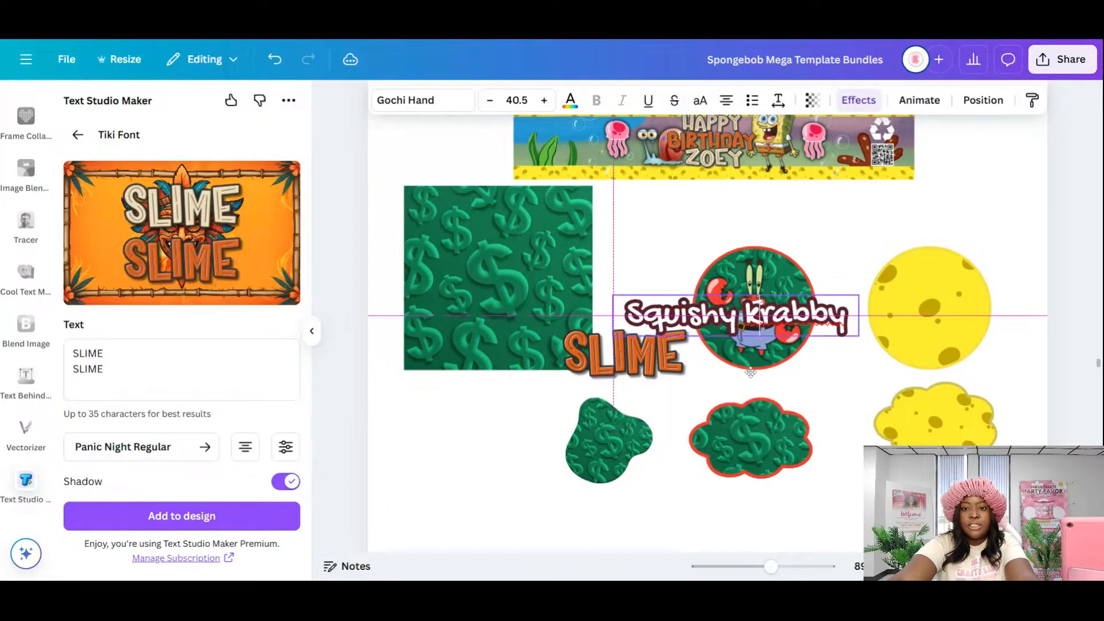
left_click_drag(858, 295, 720, 319)
left_click_drag(679, 369, 759, 362)
- Shrink the orange SLIME graphic onto the circle label and position it beneath the "Squishy krabby" text
left_click(638, 350)
left_click_drag(638, 350, 762, 351)
left_click_drag(825, 375, 777, 352)
left_click_drag(742, 344, 778, 317)
left_click(770, 316)
left_click(771, 317)
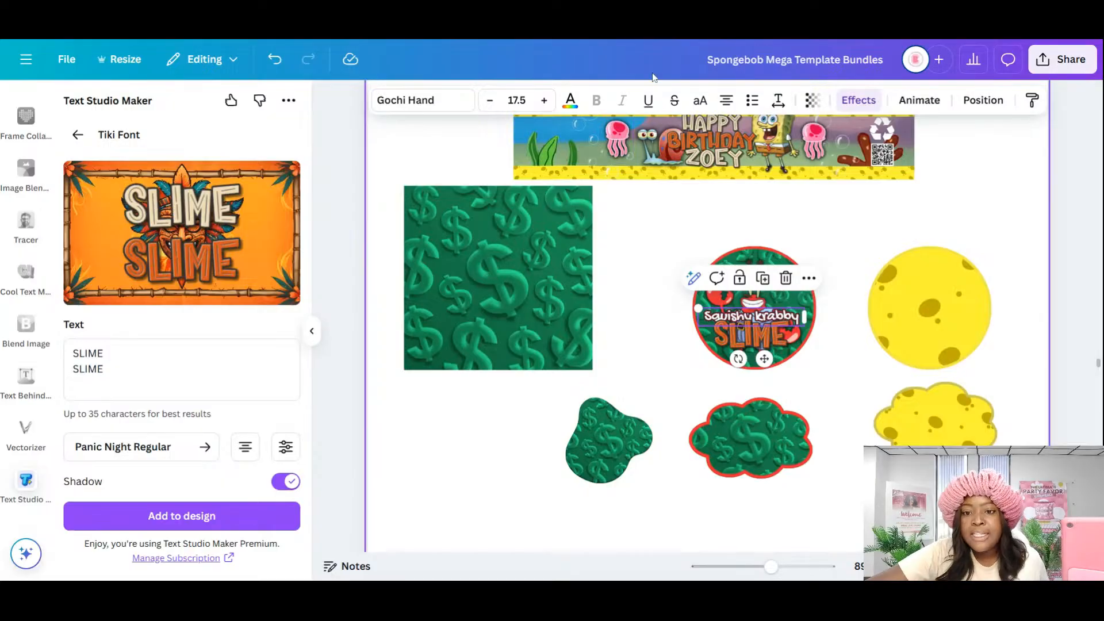
left_click(764, 343)
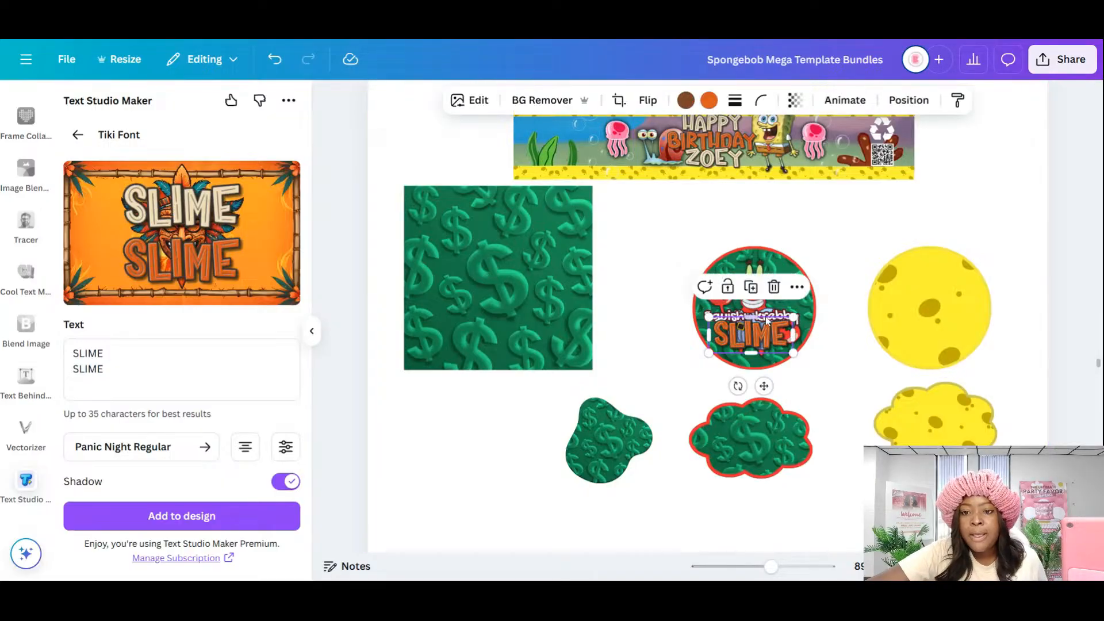
left_click(679, 201)
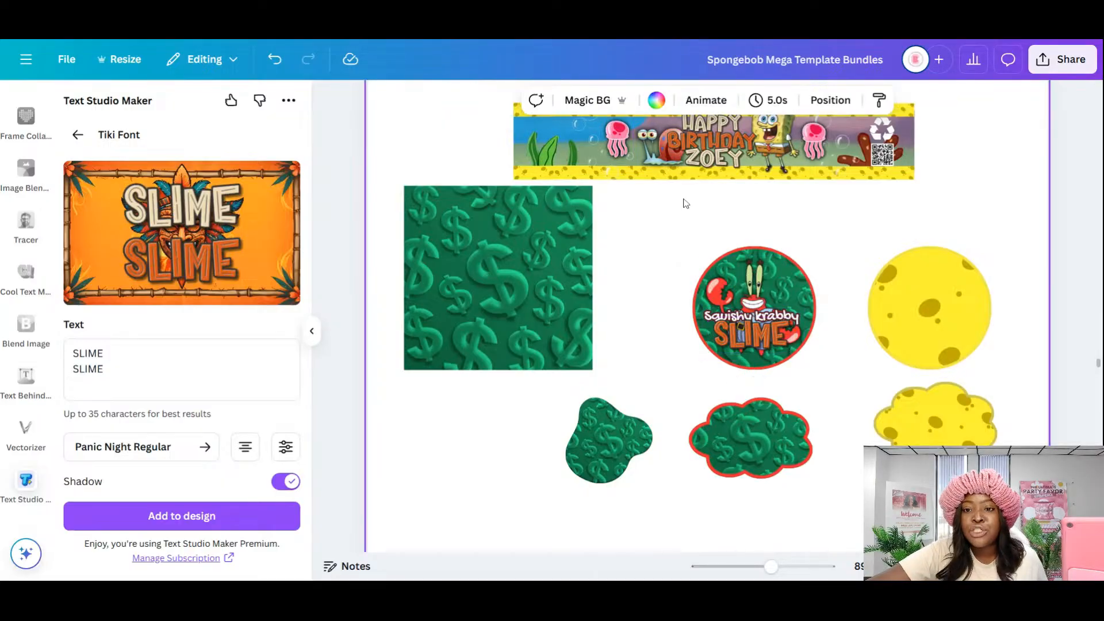
- Duplicate Mr. Krabs with both texts to the left of the circle label, and shrink the dollar-sign square to make room
left_click_drag(677, 206, 813, 380)
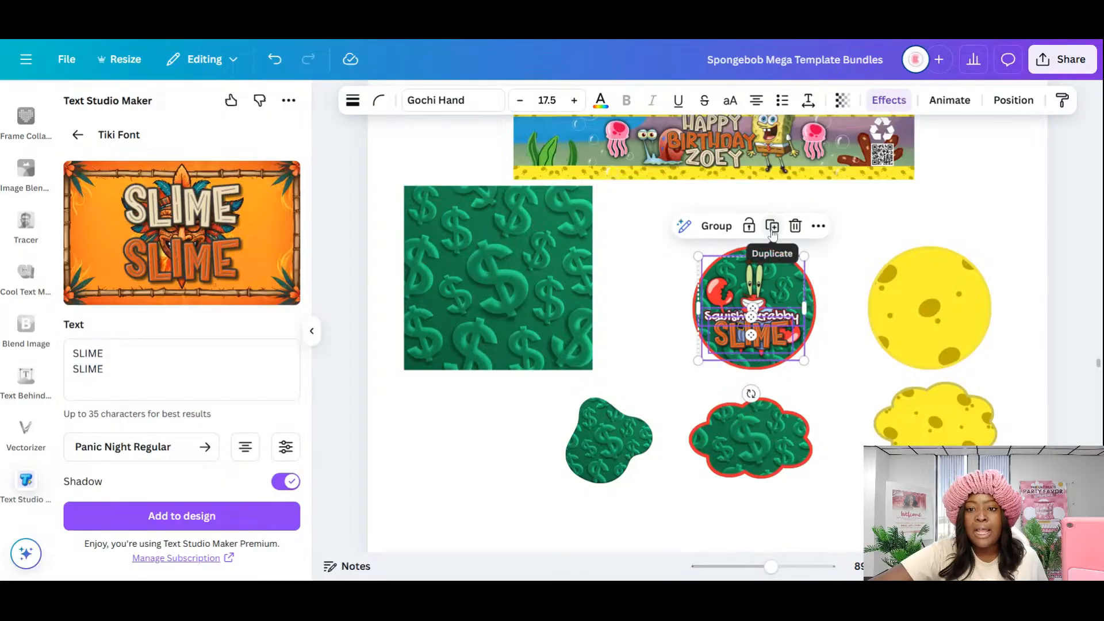
left_click(771, 224)
left_click_drag(771, 328, 653, 296)
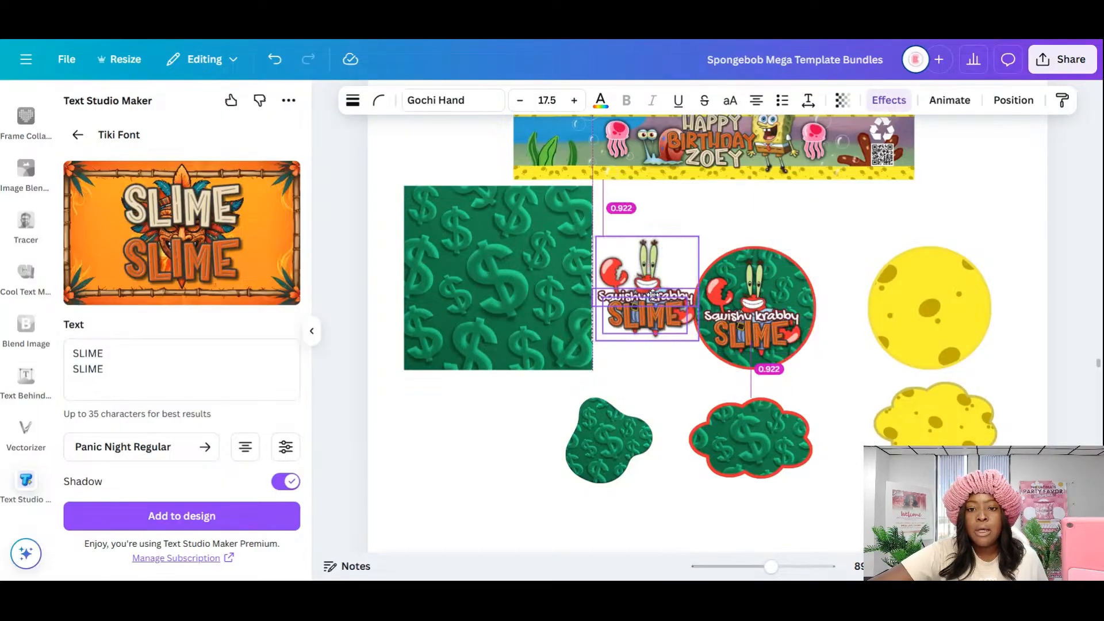
left_click(539, 277)
left_click_drag(592, 370, 500, 281)
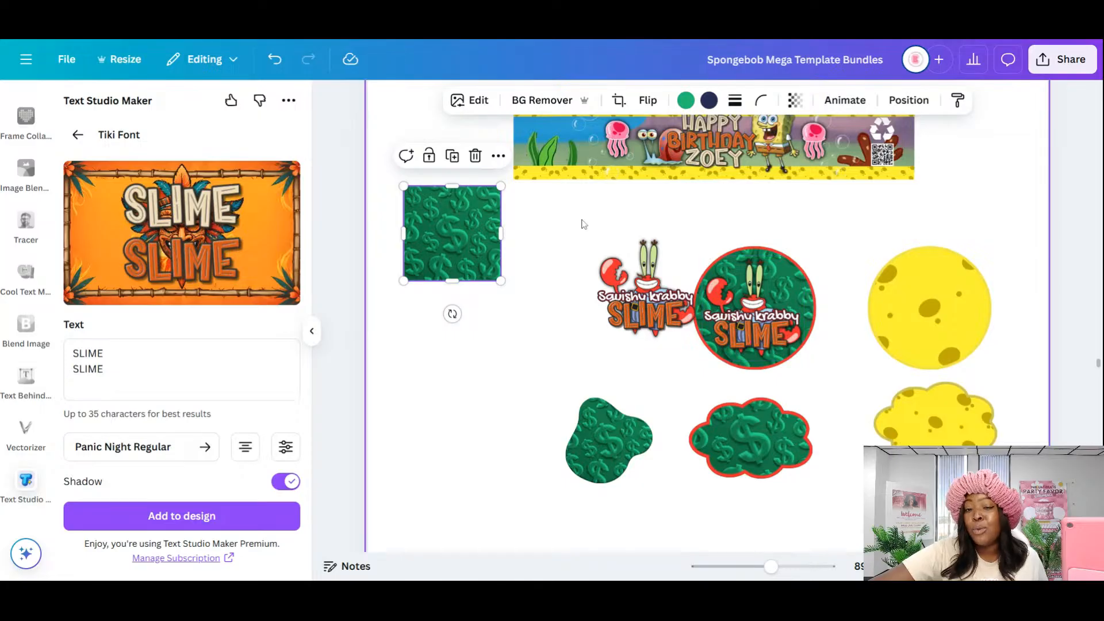
left_click(659, 316)
left_click_drag(659, 316, 612, 312)
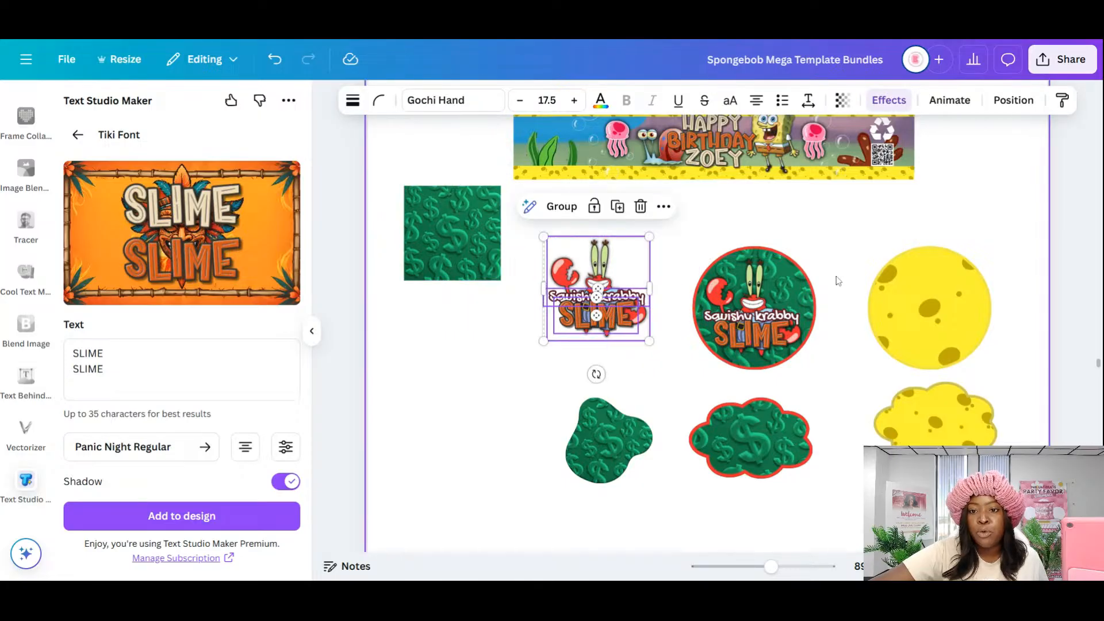
- Duplicate the red-bordered dollar-sign circle, place it over the copied Mr. Krabs design and send it to the back
left_click(799, 277)
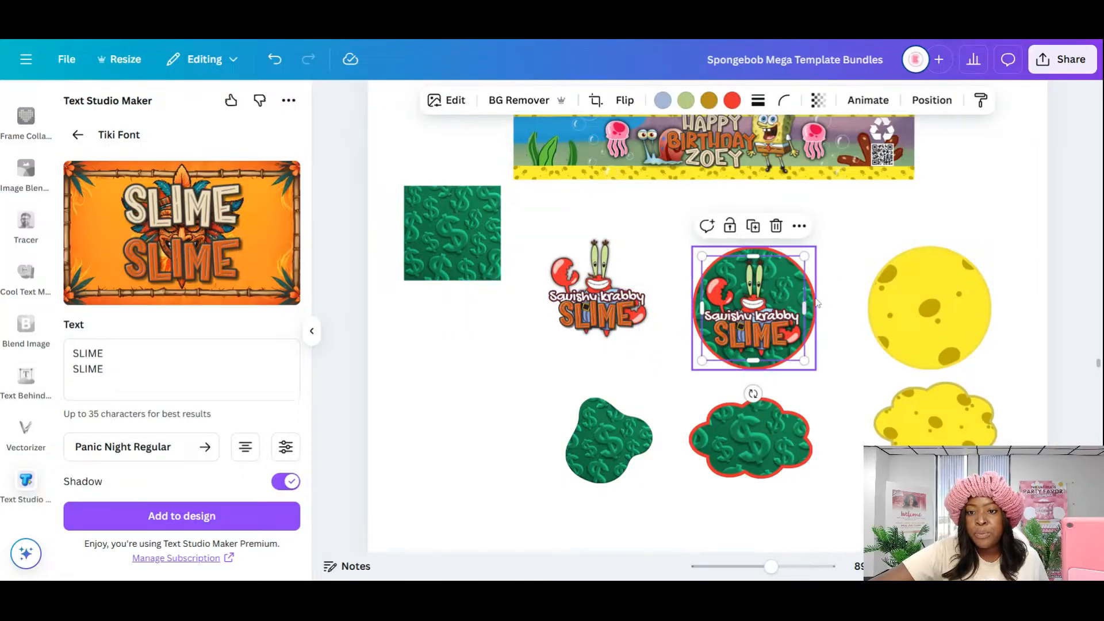
left_click(806, 309)
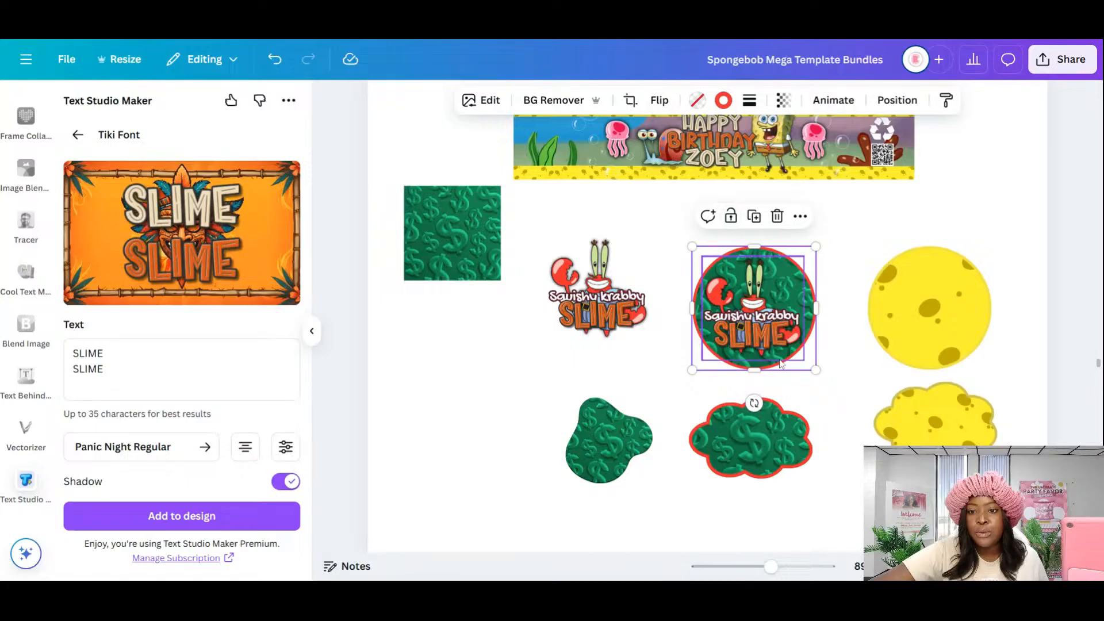
key("ctrl+d")
left_click_drag(771, 308, 606, 282)
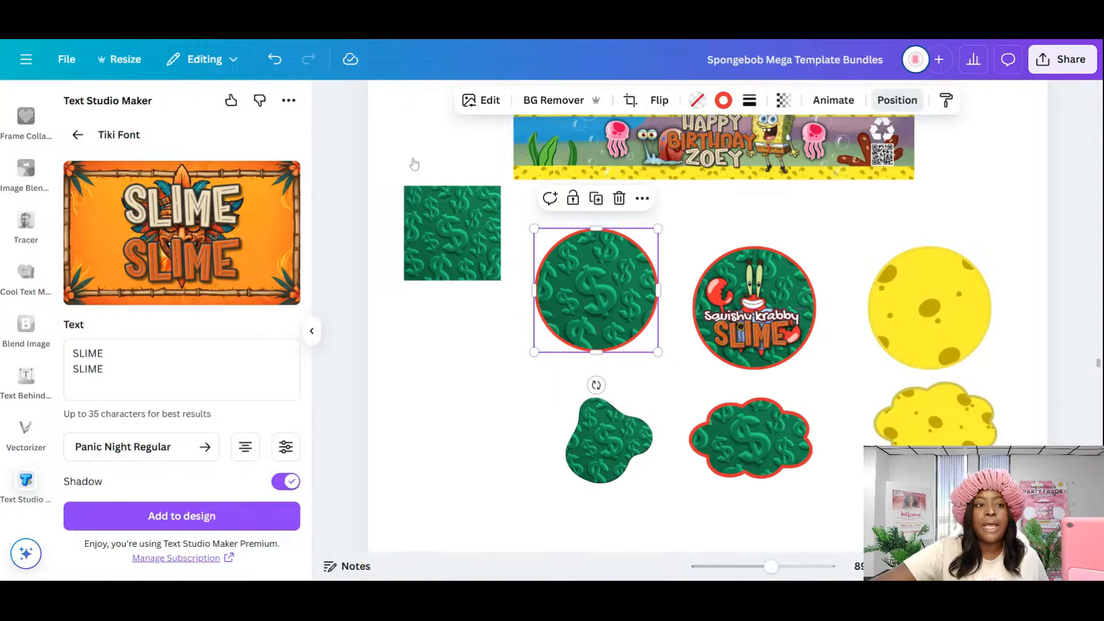
left_click(229, 183)
left_click(229, 184)
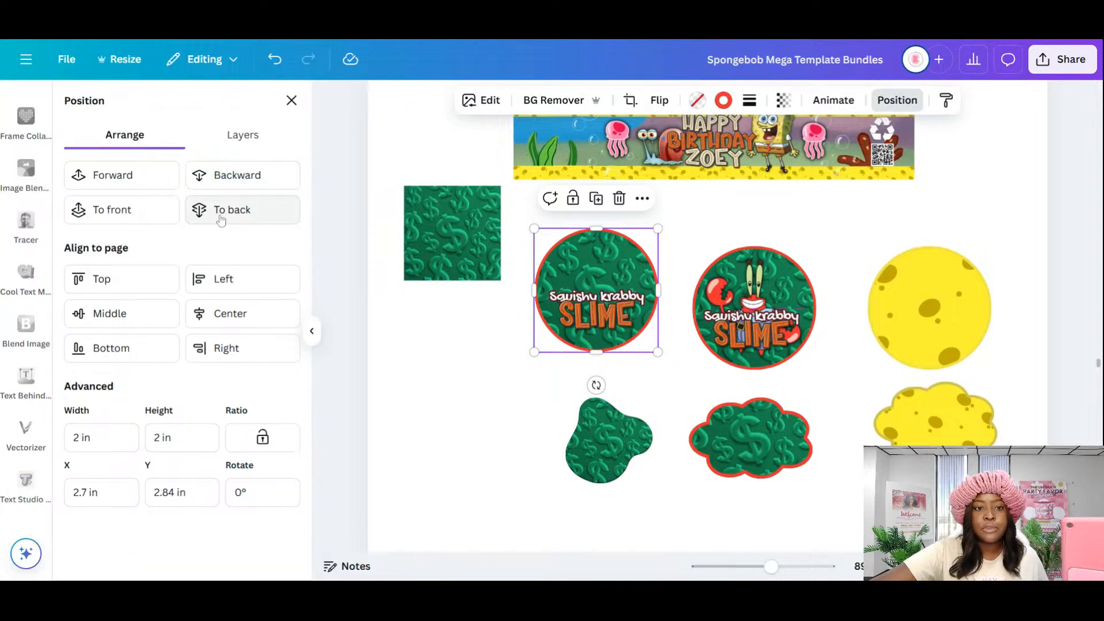
left_click(229, 209)
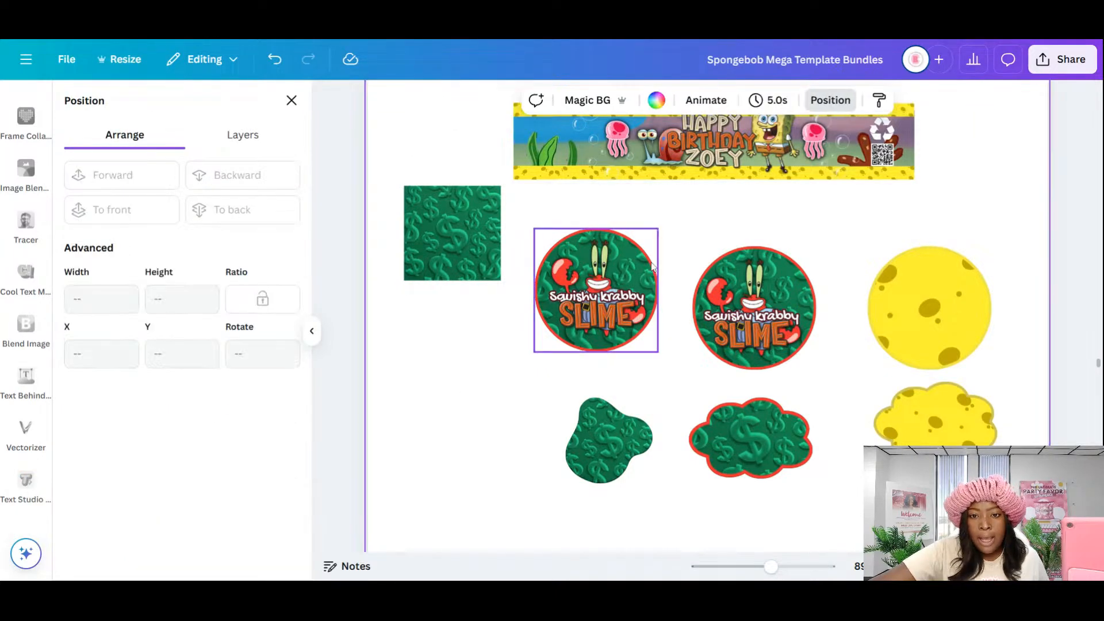
- Recrop the SLIME graphic on the copied label to its cream word and place it beneath "Squishy krabby"
left_click(607, 300)
left_click_drag(607, 297, 605, 263)
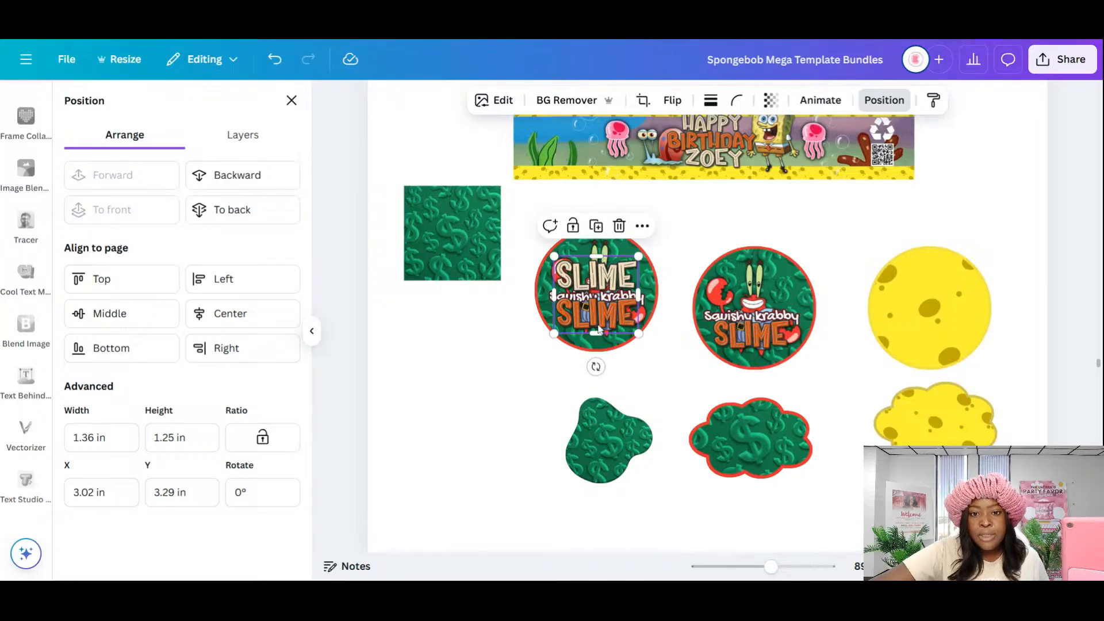
mouse_move(596, 334)
left_mouse_down()
mouse_move(596, 296)
mouse_move(613, 321)
left_mouse_up()
left_click(650, 369)
left_click(605, 275)
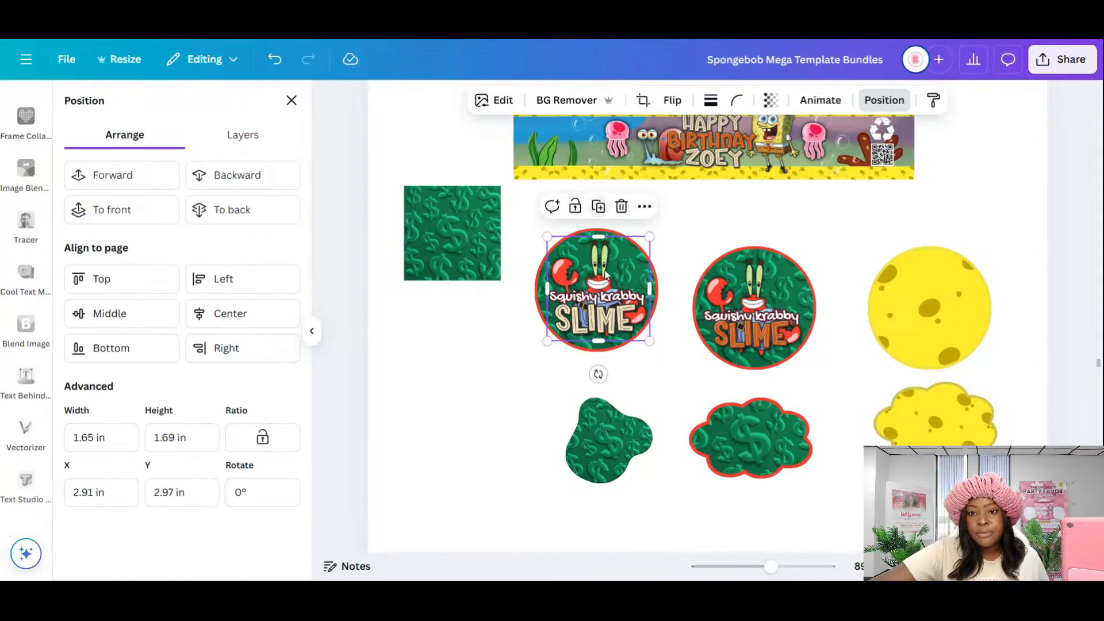
left_click(607, 330)
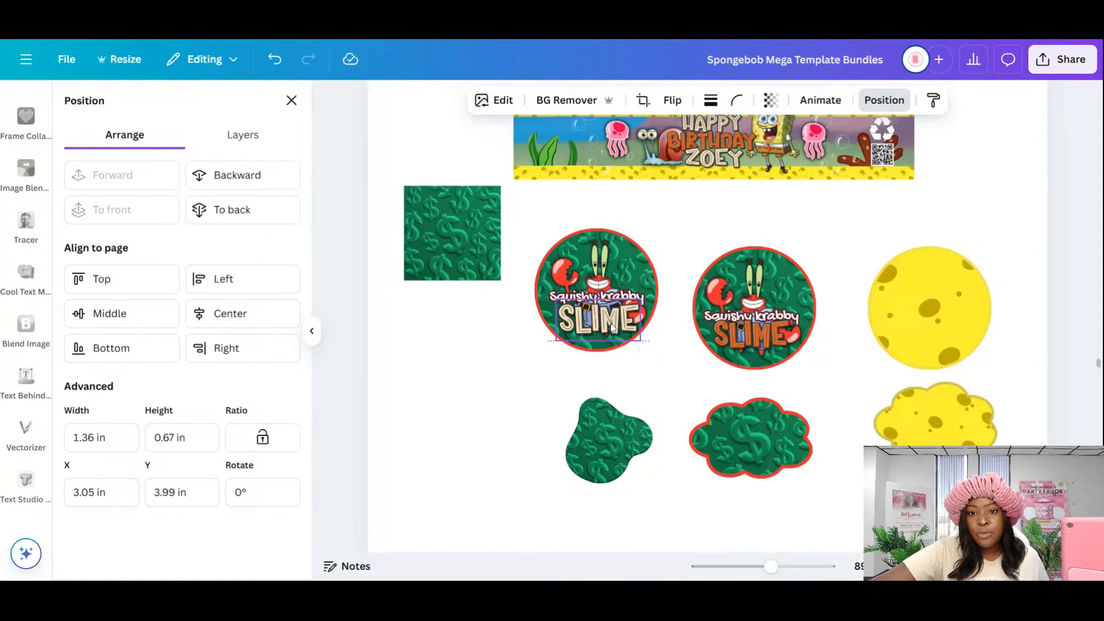
- Move the complete orange SLIME label up level with the cream SLIME label
left_click(658, 377)
left_click_drag(739, 223, 772, 330)
left_click(656, 360)
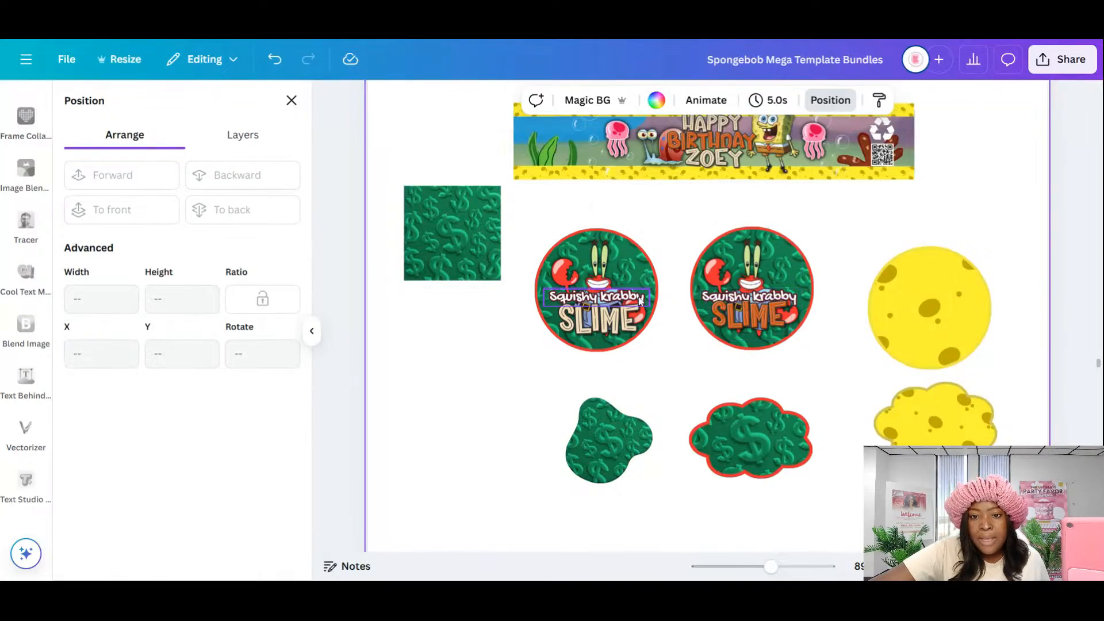
- Change the outline colour of "Squishy krabby" on the cream SLIME circle label to dark red, trying brighter reds first
left_click(640, 300)
left_click(859, 100)
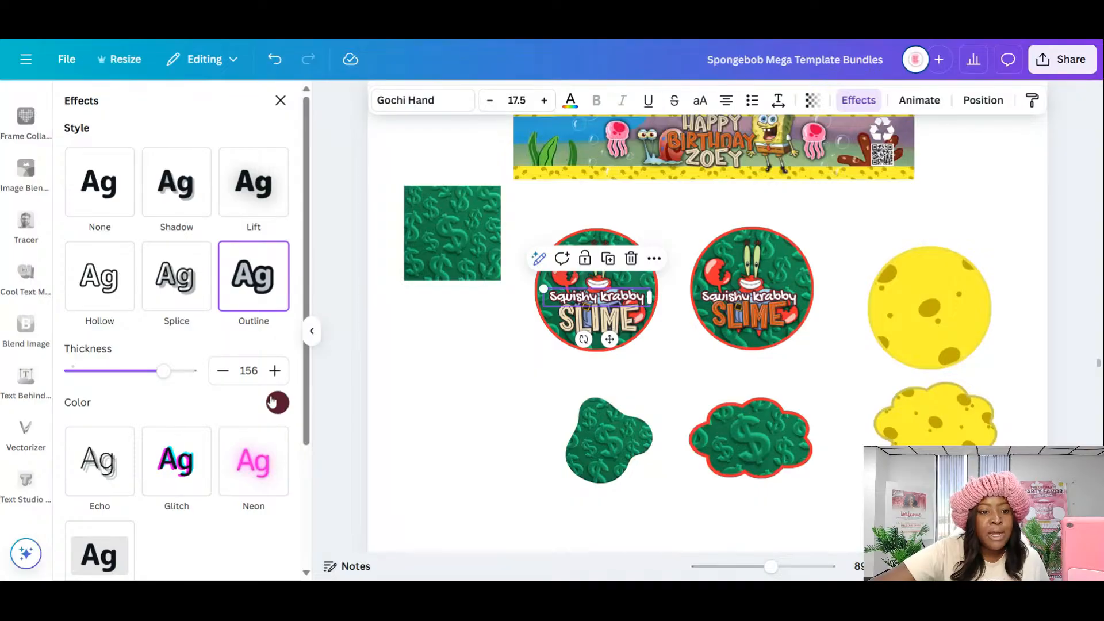
left_click(272, 403)
scroll(195, 314, "down", 5)
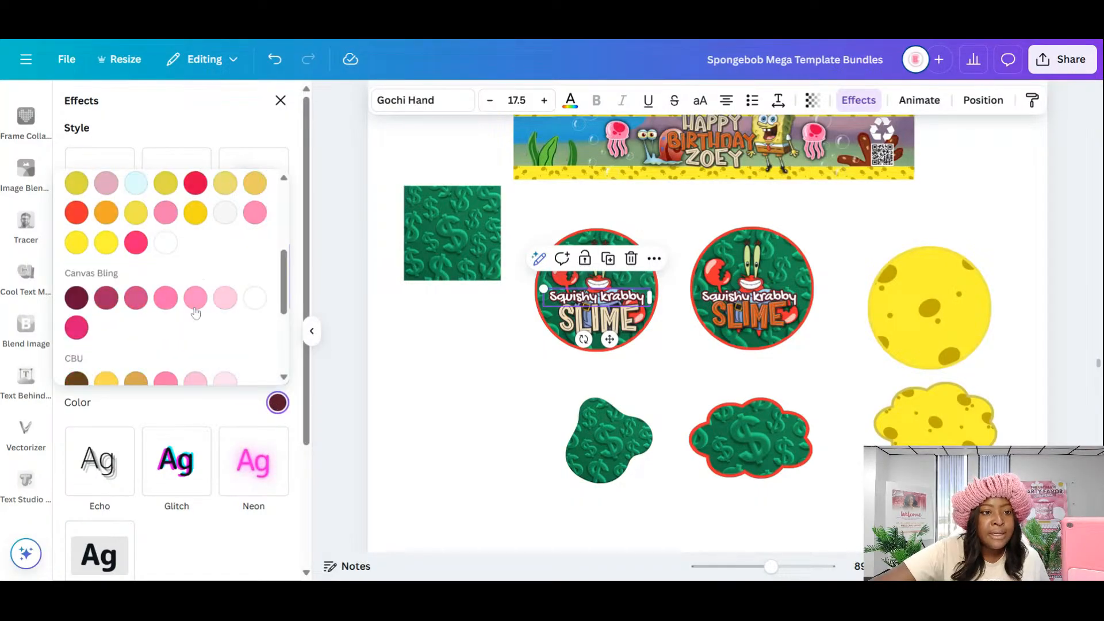
left_click(76, 212)
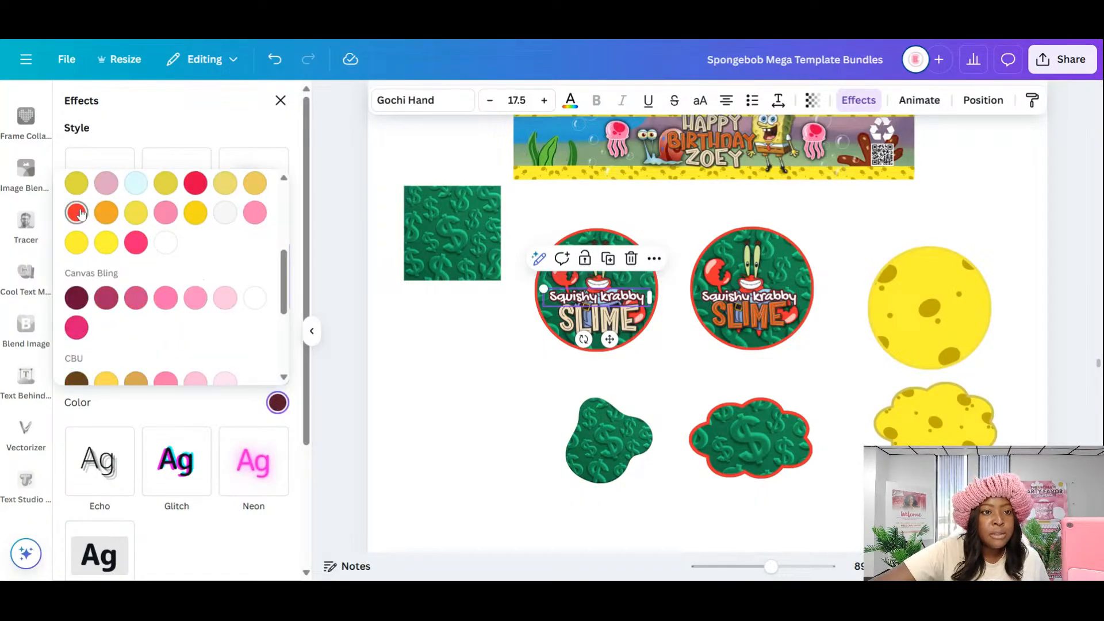
left_click(196, 184)
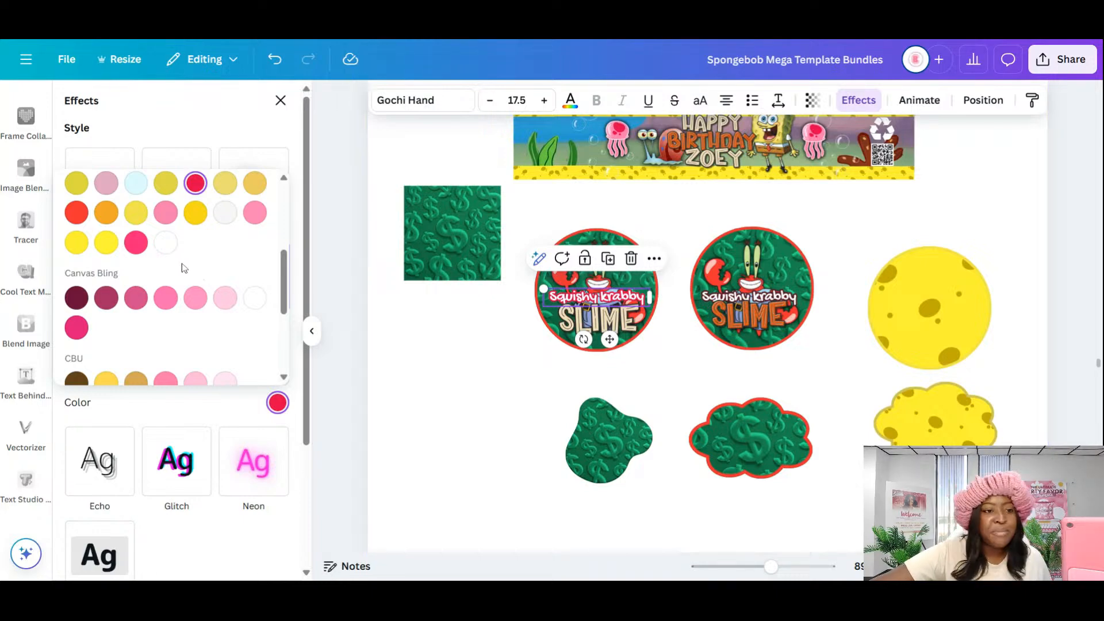
scroll(118, 271, "up", 5)
left_click(77, 250)
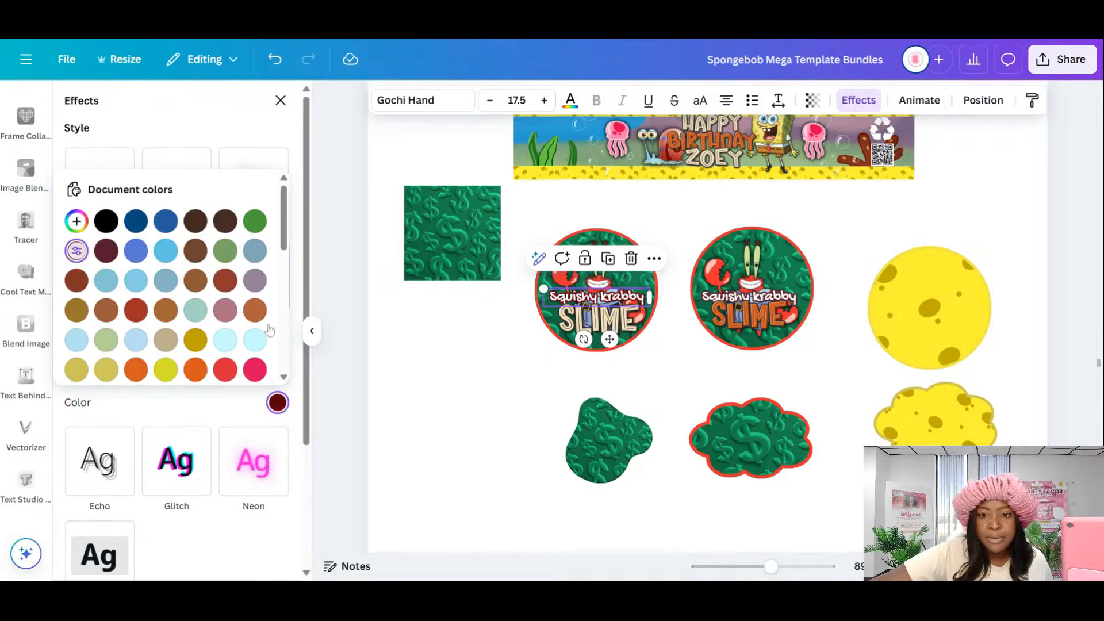
left_click(581, 443)
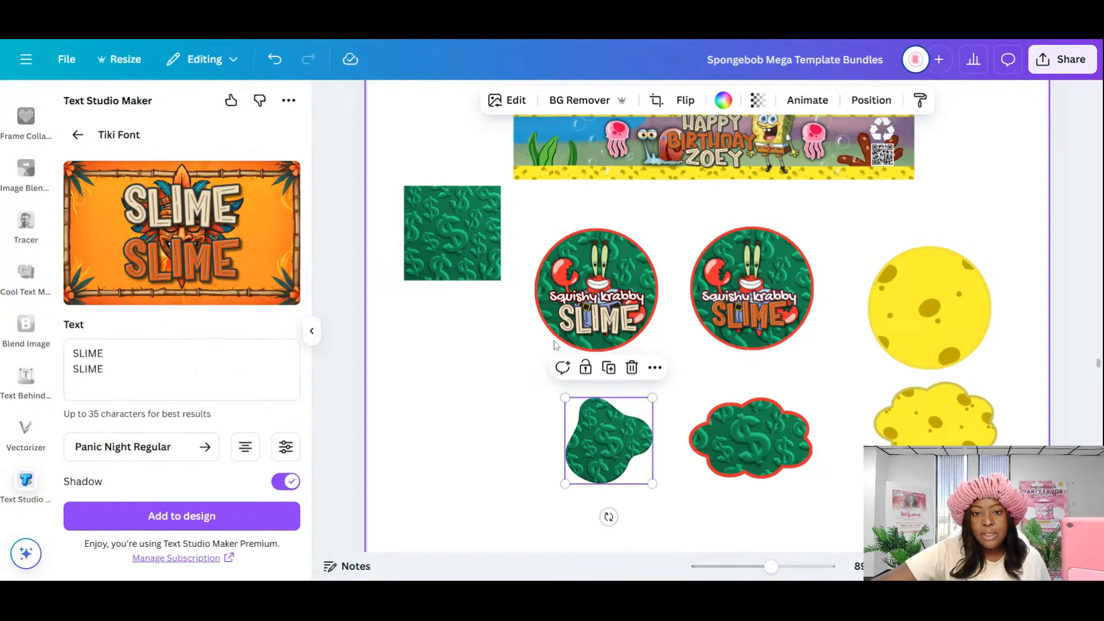
- Try overlaying a cropped copy of Mr. Krabs's lower claw in front of the cream SLIME text
left_click(602, 262)
left_click(598, 207)
mouse_move(605, 279)
left_mouse_down()
mouse_move(588, 265)
mouse_move(622, 287)
left_mouse_up()
left_click_drag(620, 295, 621, 296)
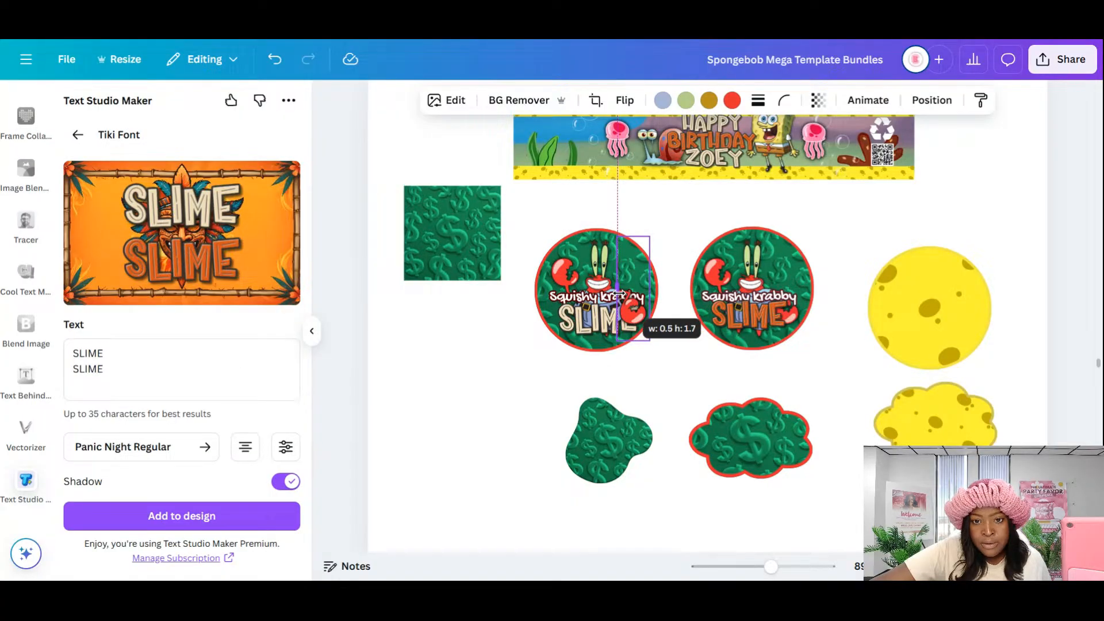
left_click(660, 411)
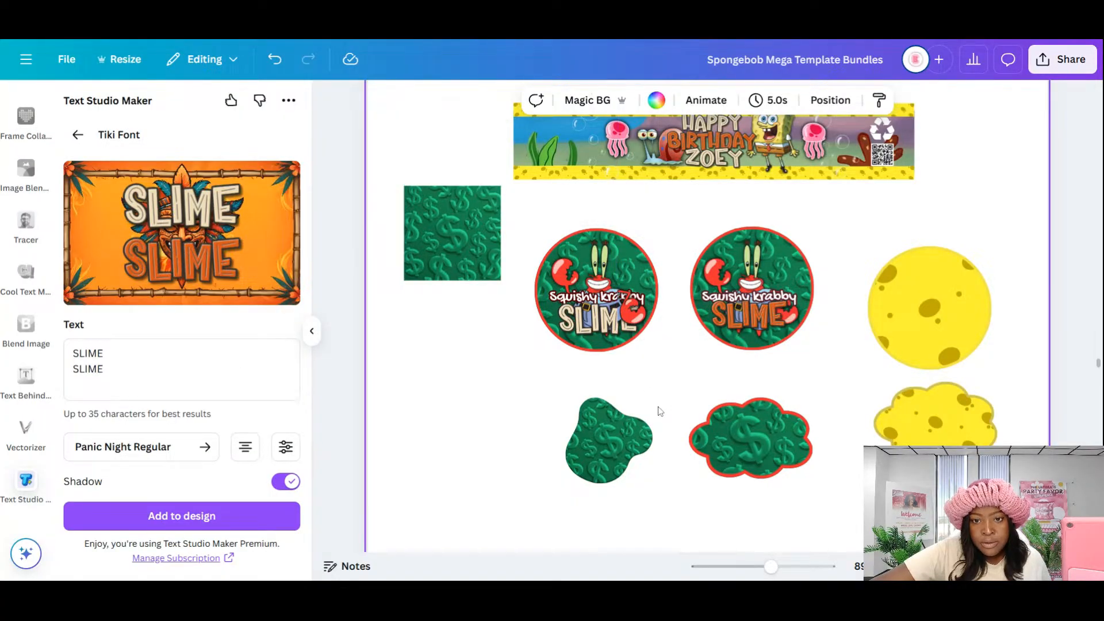
left_click(590, 323)
left_click(631, 361)
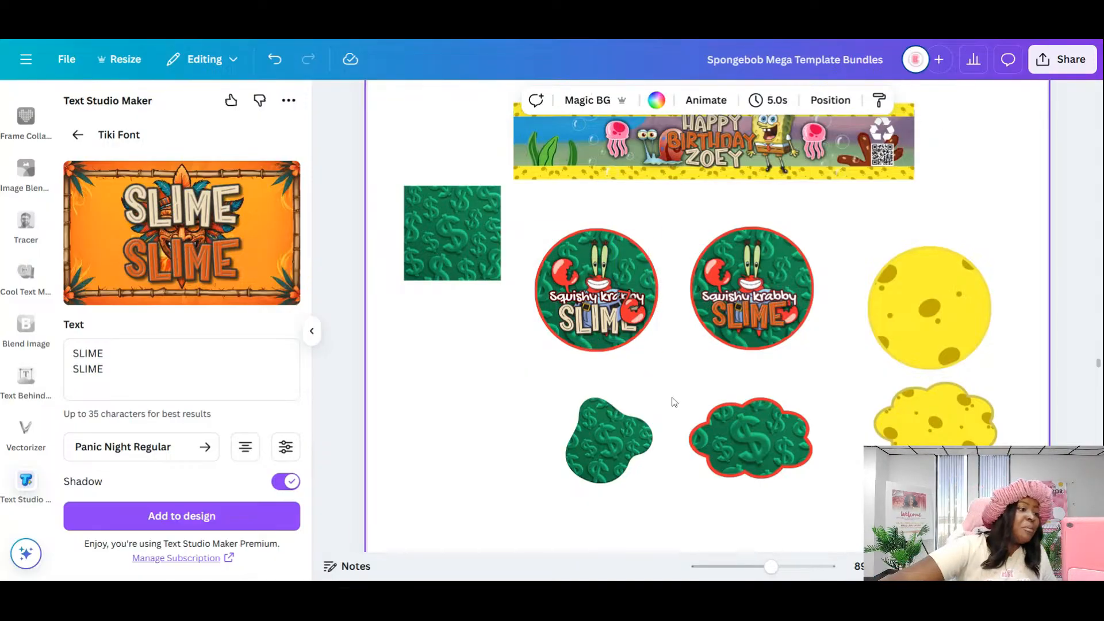
left_click(636, 315)
key("Escape")
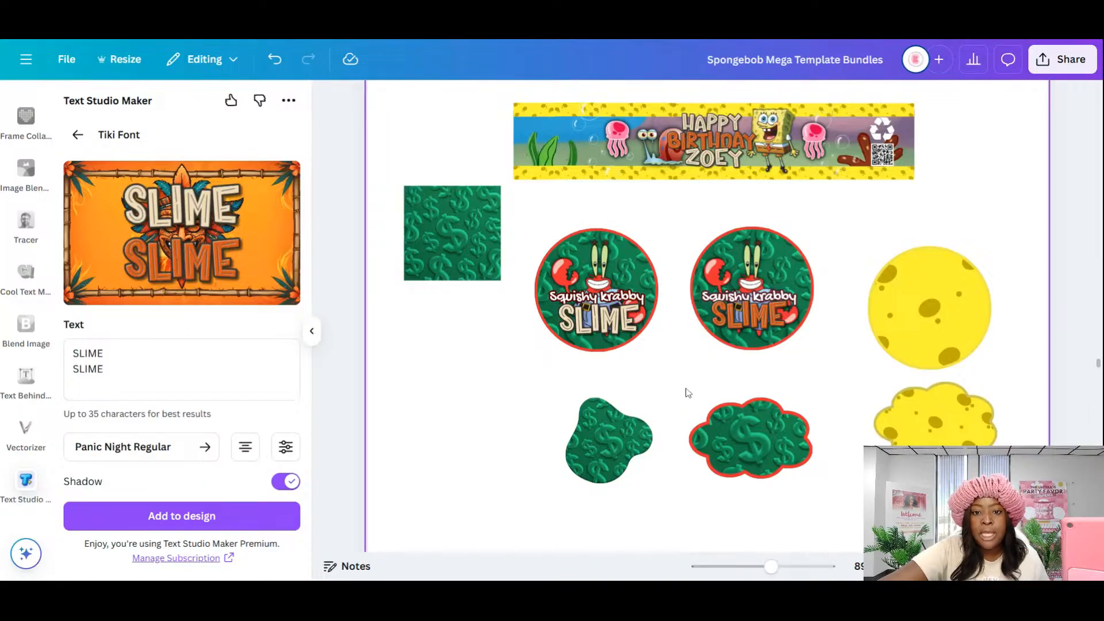
- Copy "Squishy krabby" and the cream SLIME text onto the dollar-sign blob, shrinking them to a 10.2 font size
scroll(688, 392, "down", 2)
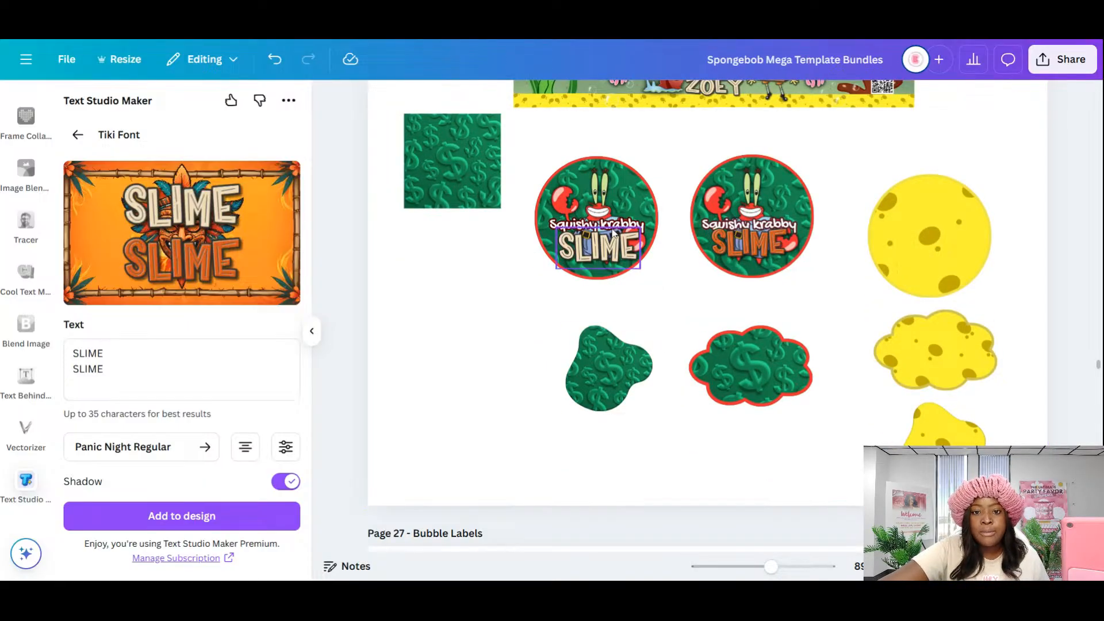
left_click(609, 248)
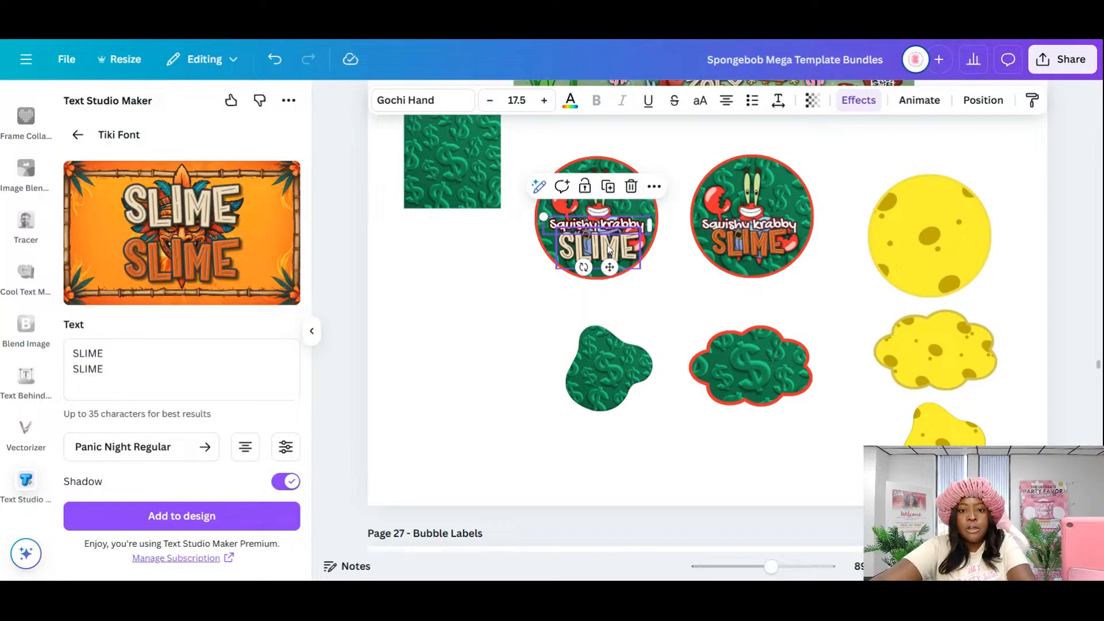
left_click(610, 248, "shift")
left_click_drag(620, 245, 572, 394)
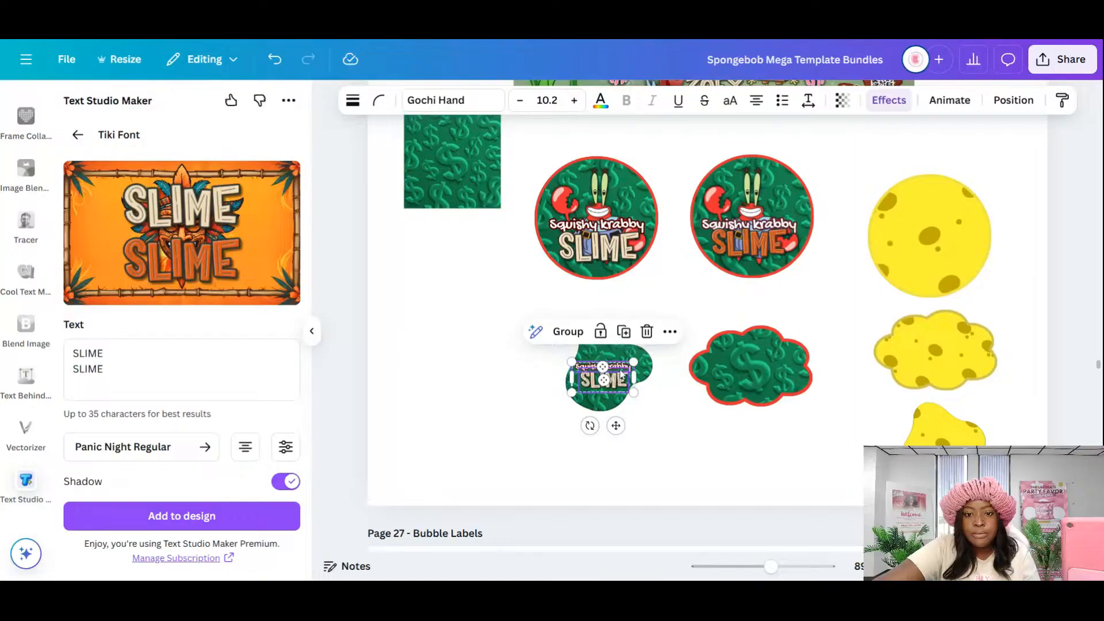
left_click(623, 331)
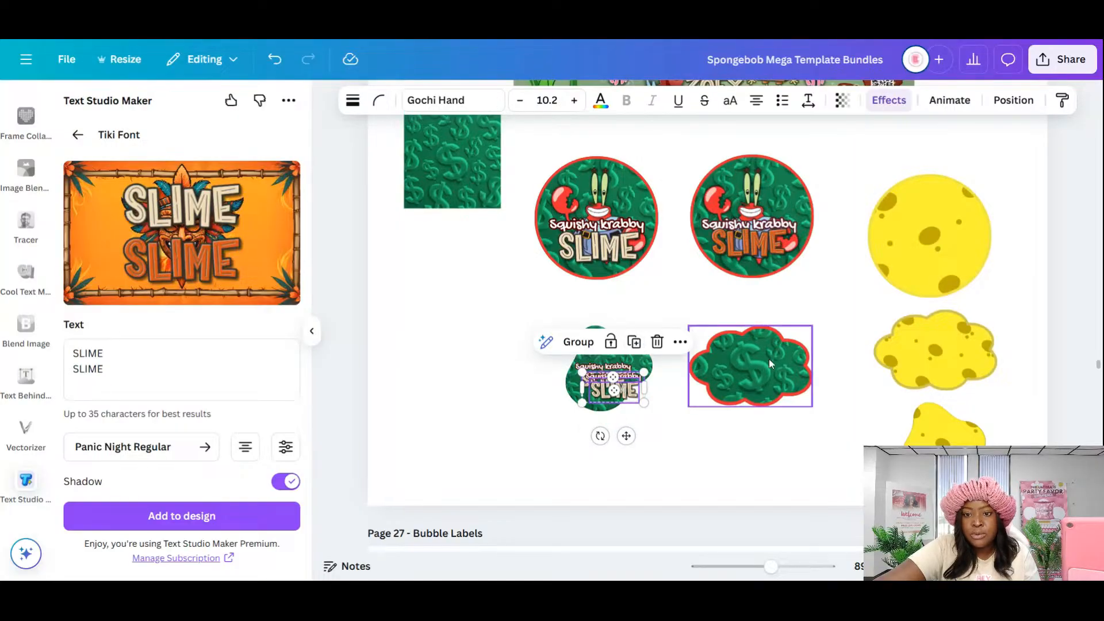
left_click_drag(626, 436, 683, 467)
key("Delete")
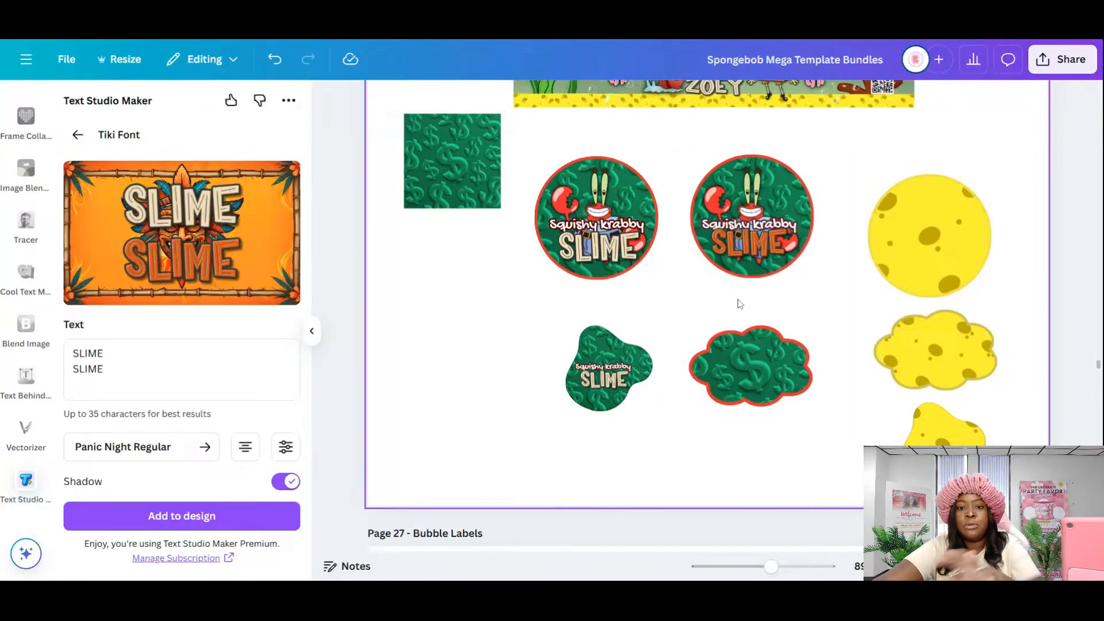
- Duplicate "Squishy krabby" with the orange SLIME text and place the copies on the red-bordered dollar-sign cloud
left_click(757, 227)
left_click(763, 253, "shift")
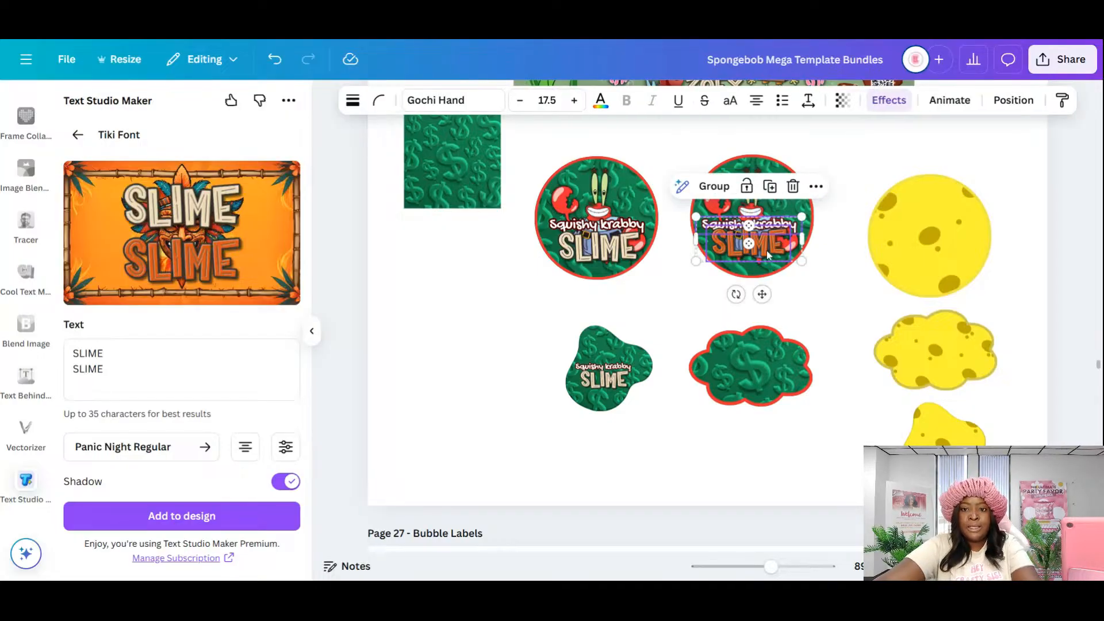
left_click(774, 195)
left_click_drag(781, 250, 771, 368)
left_click(785, 441)
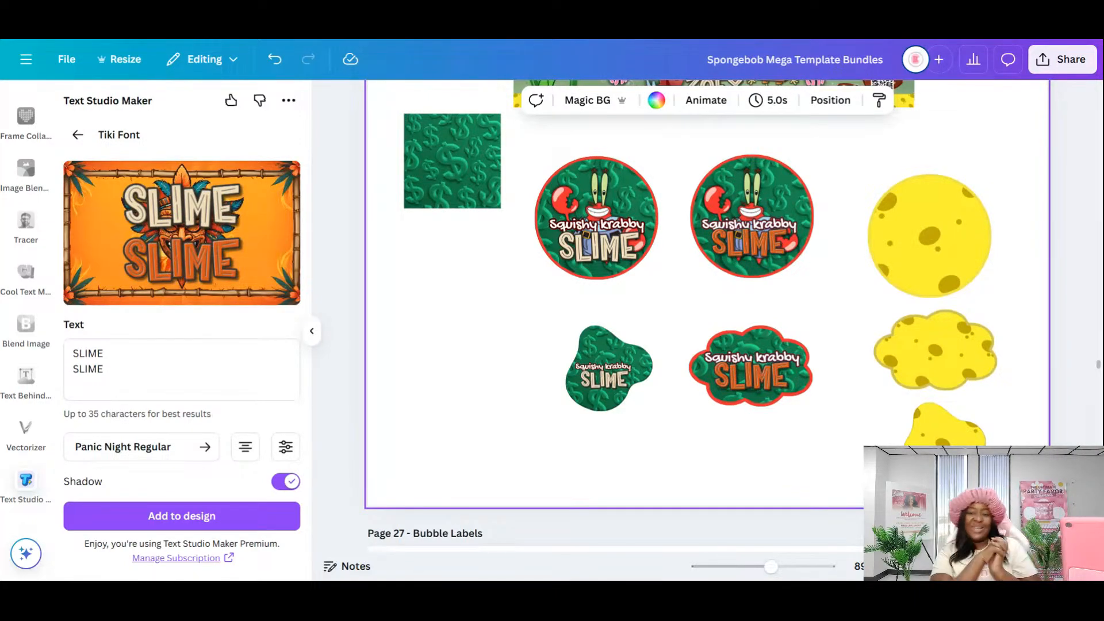
- Move the blob with its texts closer beneath the cream circle label, and place a copy of Mr. Krabs below it
left_click_drag(544, 301, 618, 373)
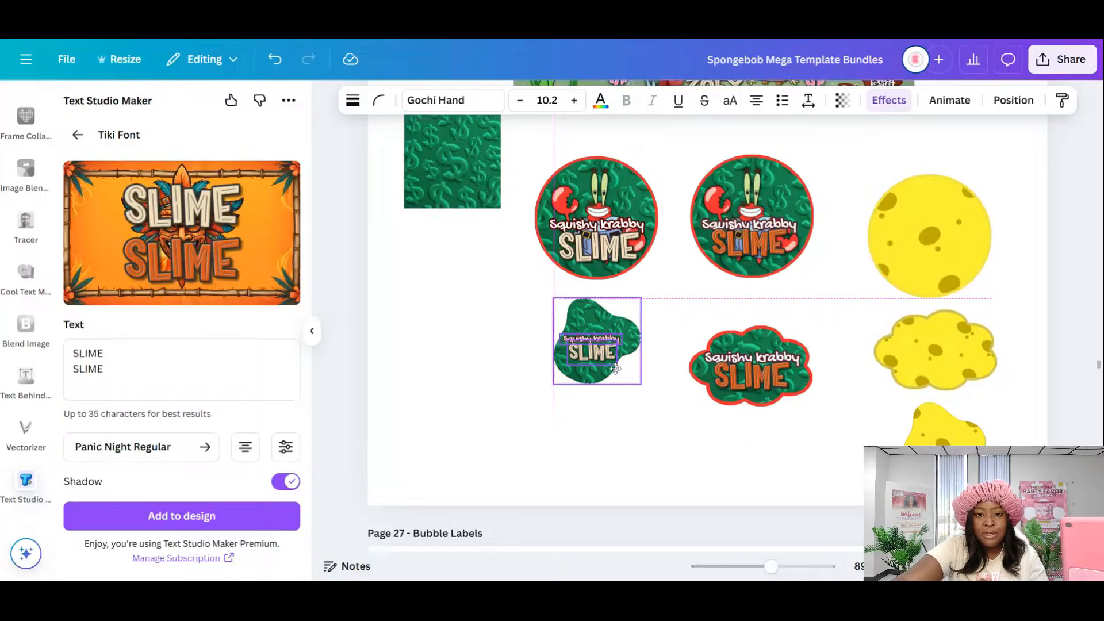
left_click(690, 458)
left_click(622, 195)
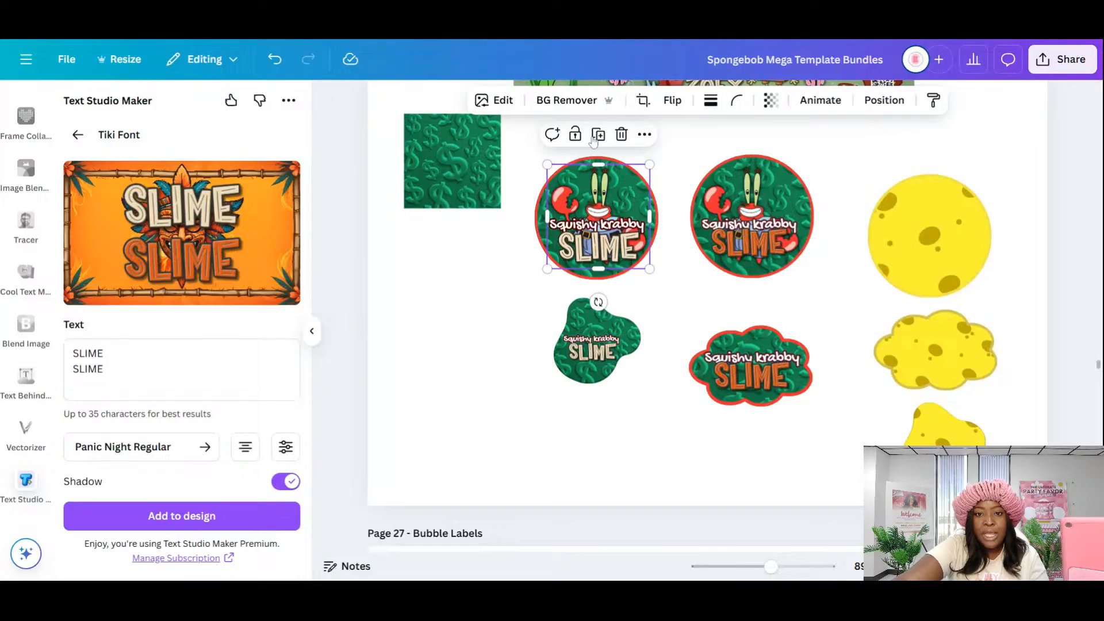
key("ctrl+bracketright")
left_click_drag(623, 202, 619, 427)
- Bring the "Squishy krabby" text on the cloud label forward, above the orange SLIME graphic
left_click(597, 324)
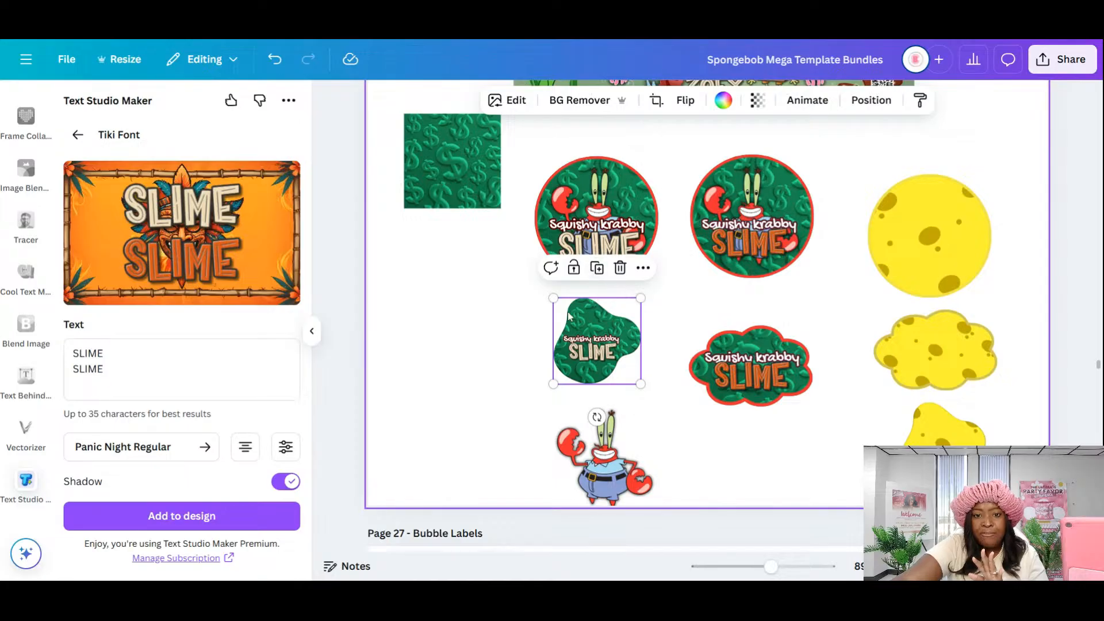
left_click_drag(779, 573, 808, 572)
left_click_drag(689, 550, 617, 549)
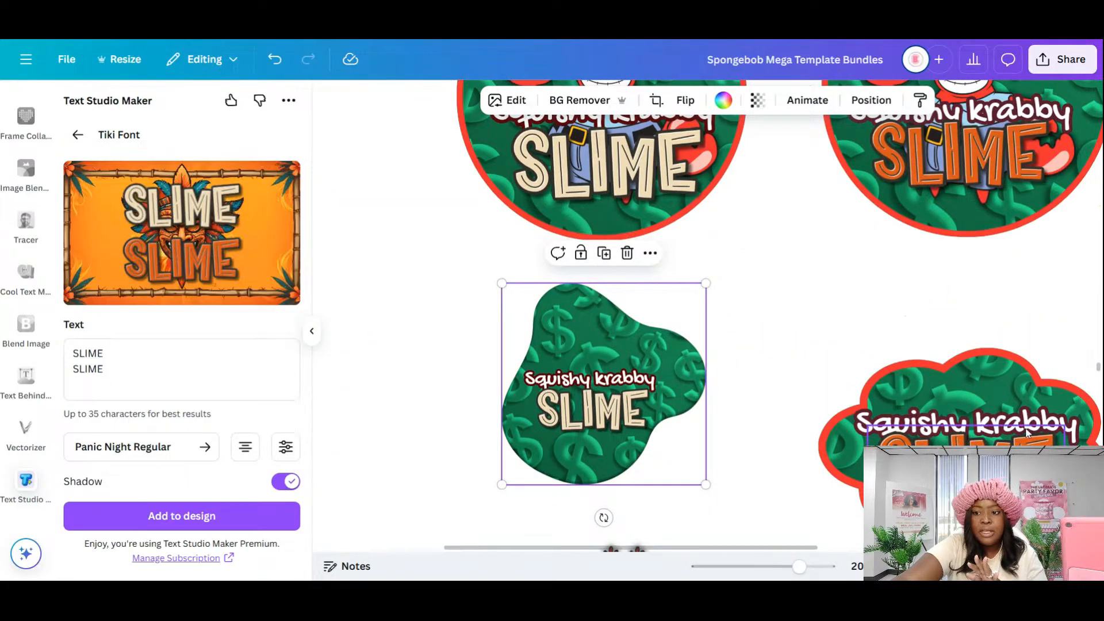
left_click(1007, 425)
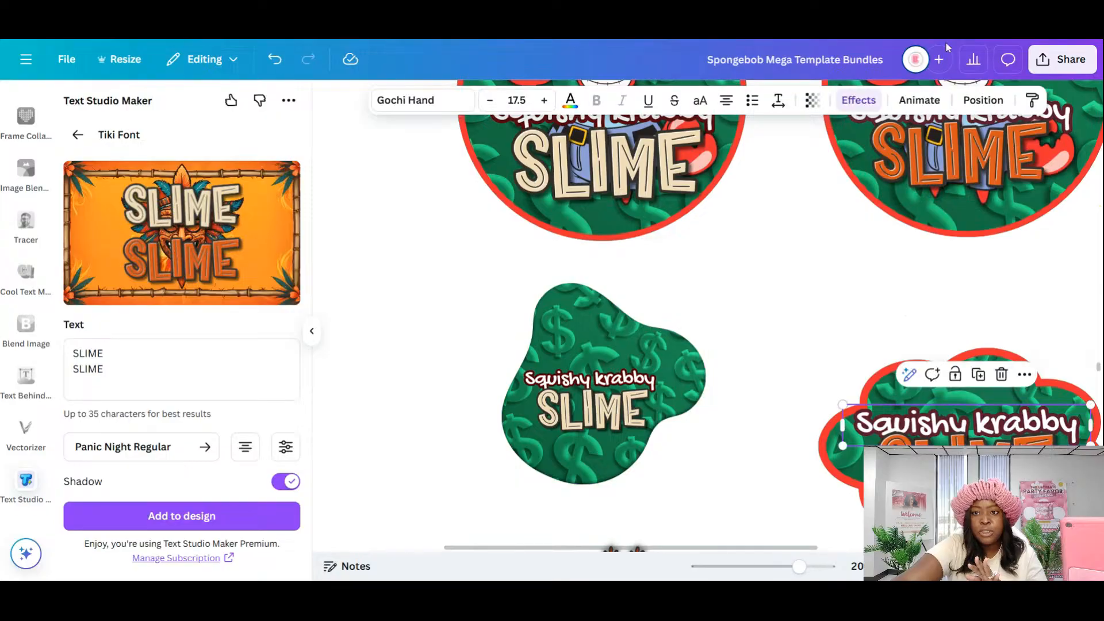
left_click(983, 101)
left_click(112, 176)
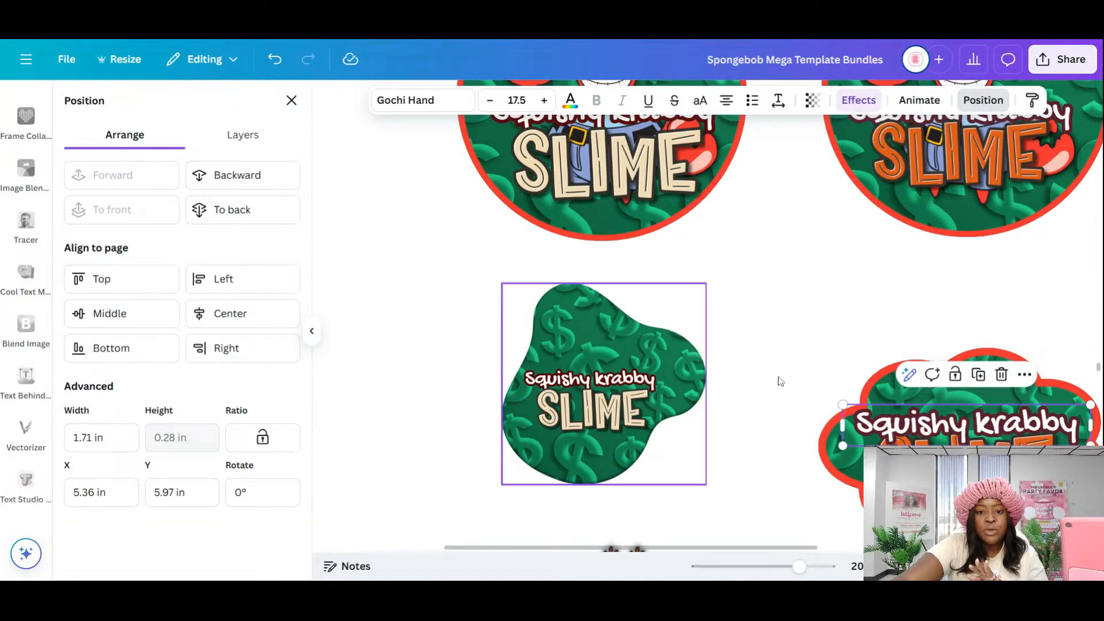
scroll(771, 387, "down", 2)
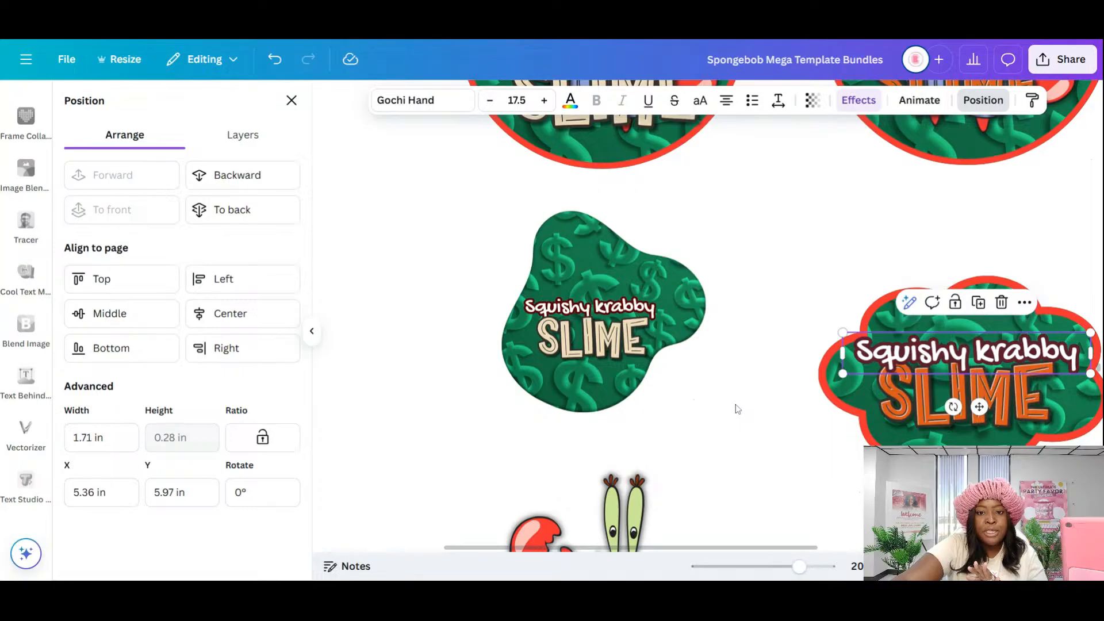
- Move "Squishy krabby" and the cream SLIME text together lower and slightly left on the blob
scroll(737, 409, "down", 4)
left_click(598, 161)
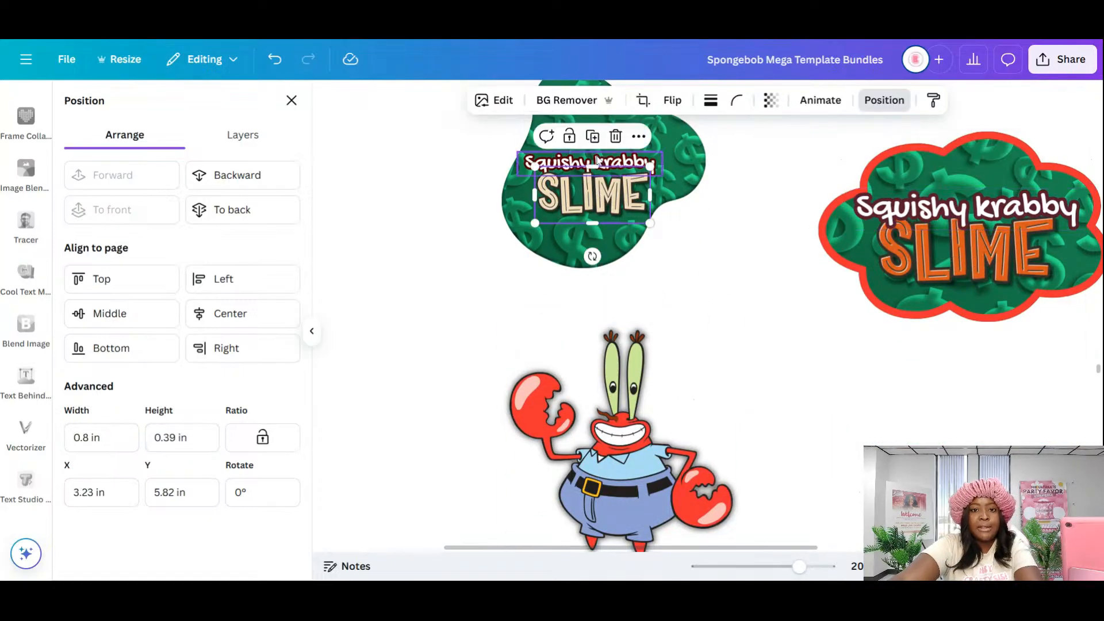
left_click(598, 161, "shift")
left_click_drag(624, 188, 614, 216)
- Shrink the loose Mr. Krabs copy to about 1.15 × 1.18 in and lock the dollar-sign blob
left_click(715, 339)
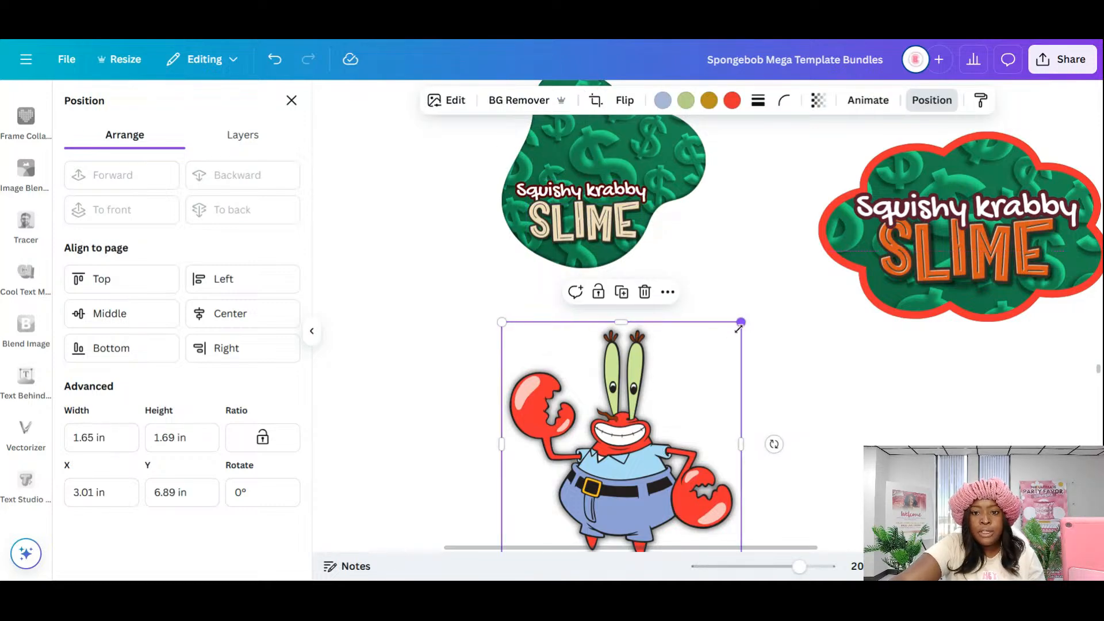
left_click_drag(740, 322, 669, 396)
left_click(676, 156)
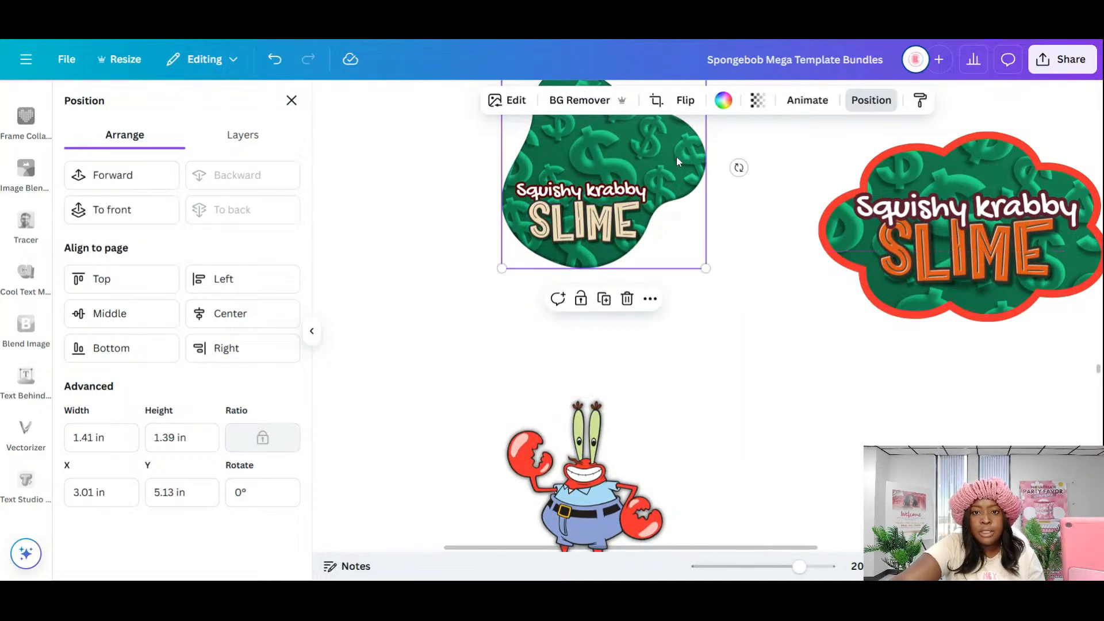
left_click(581, 298)
left_click(633, 454)
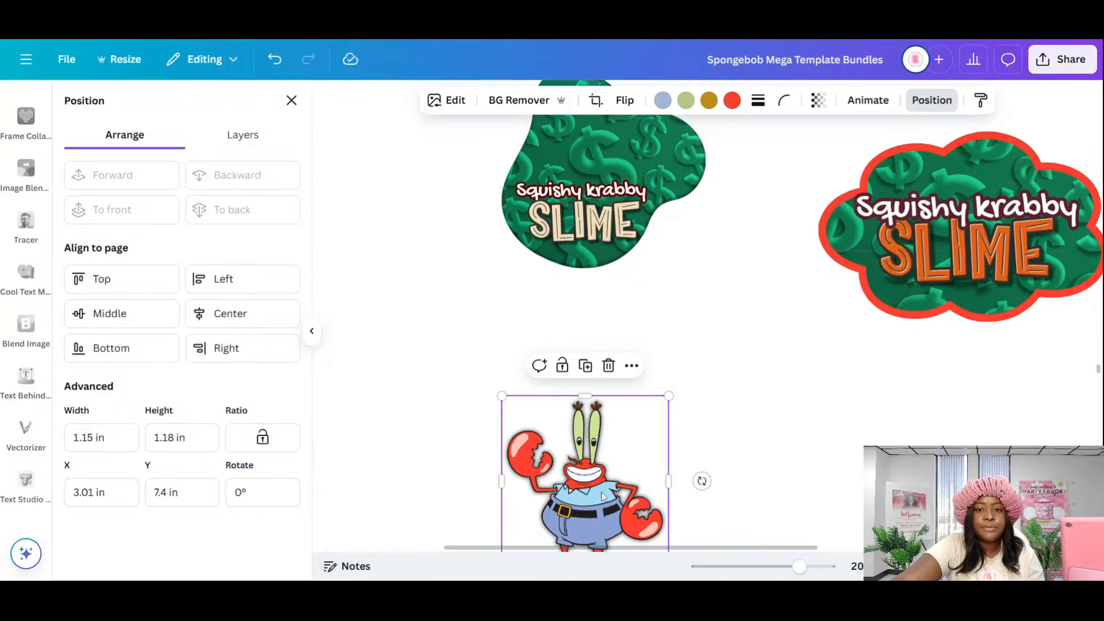
- Move the loose Mr. Krabs up onto the dollar-sign blob, over its texts
scroll(655, 467, "up", 2)
scroll(656, 467, "up", 2)
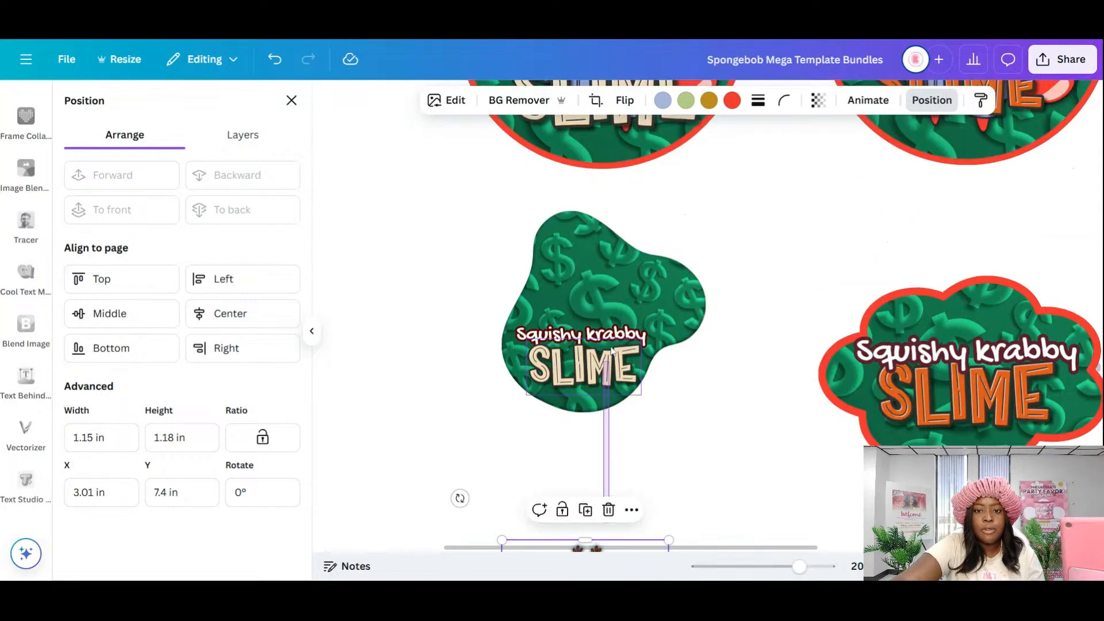
left_click(667, 485)
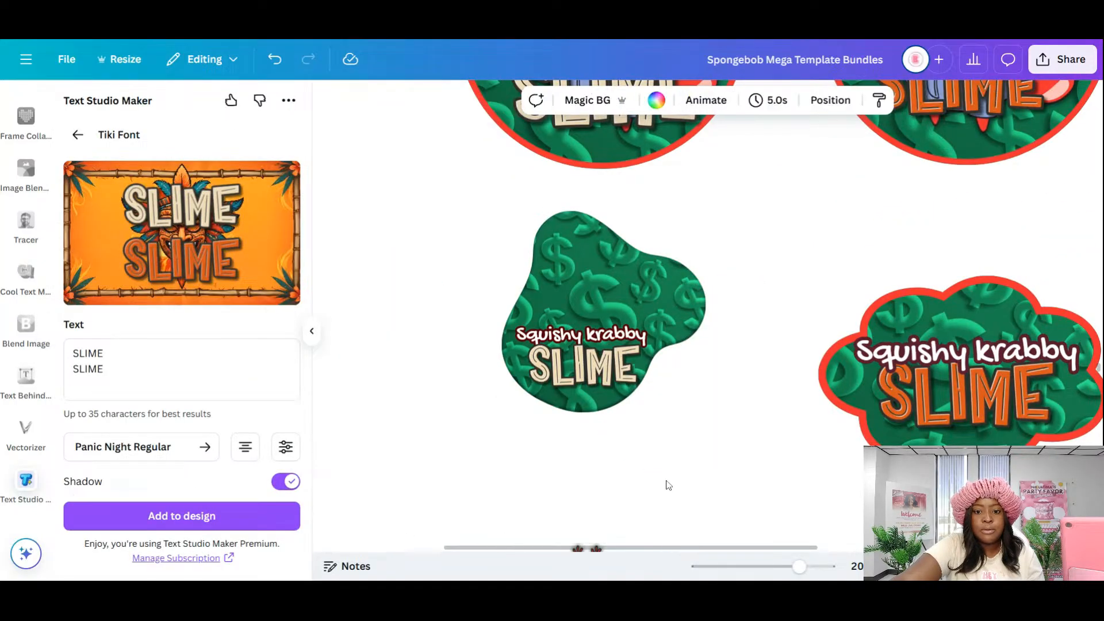
scroll(608, 524, "down", 3)
left_click(582, 515)
left_click_drag(581, 514, 593, 192)
scroll(611, 301, "up", 4)
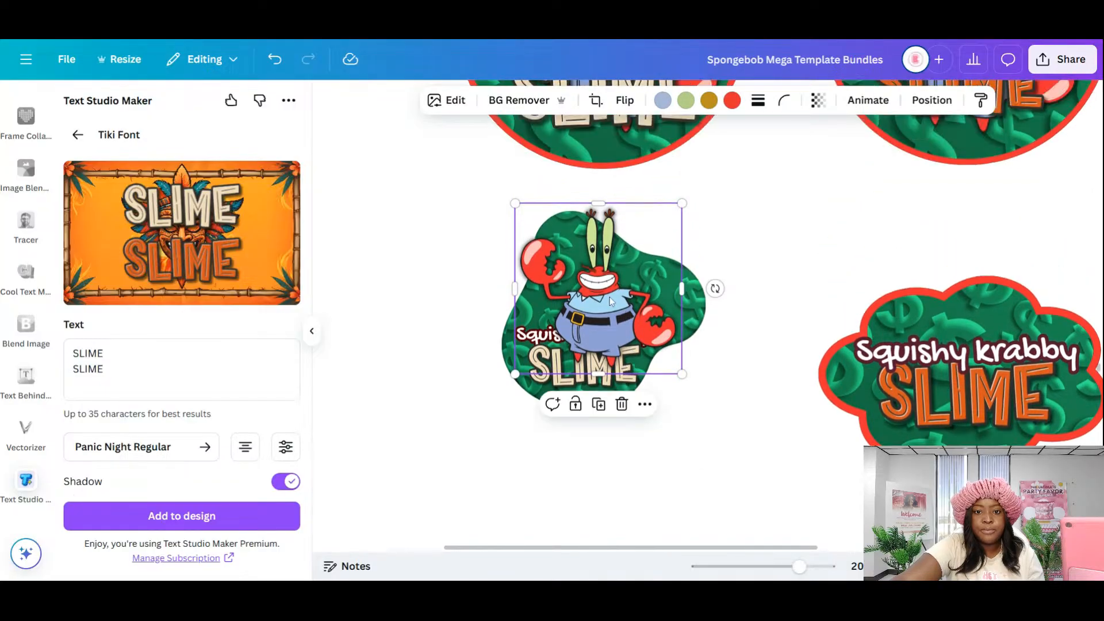
- Enlarge Mr. Krabs on the blob to about 1.34 × 1.37 in and position him with his eyes above its upper edge
left_click_drag(608, 318, 609, 340)
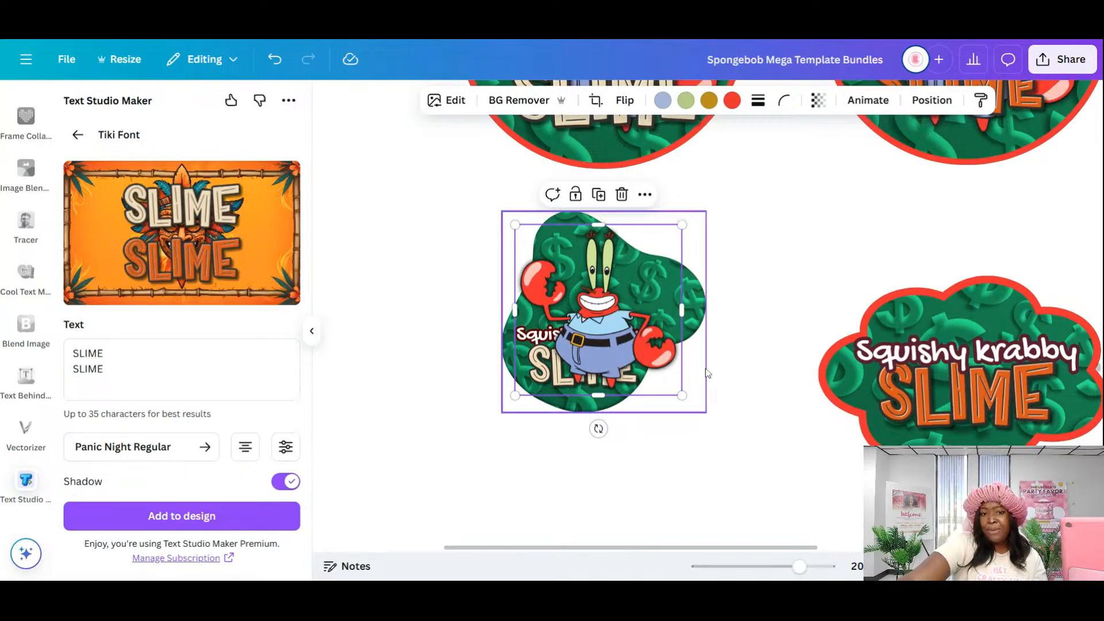
left_click_drag(684, 397, 707, 424)
left_click_drag(642, 356, 629, 323)
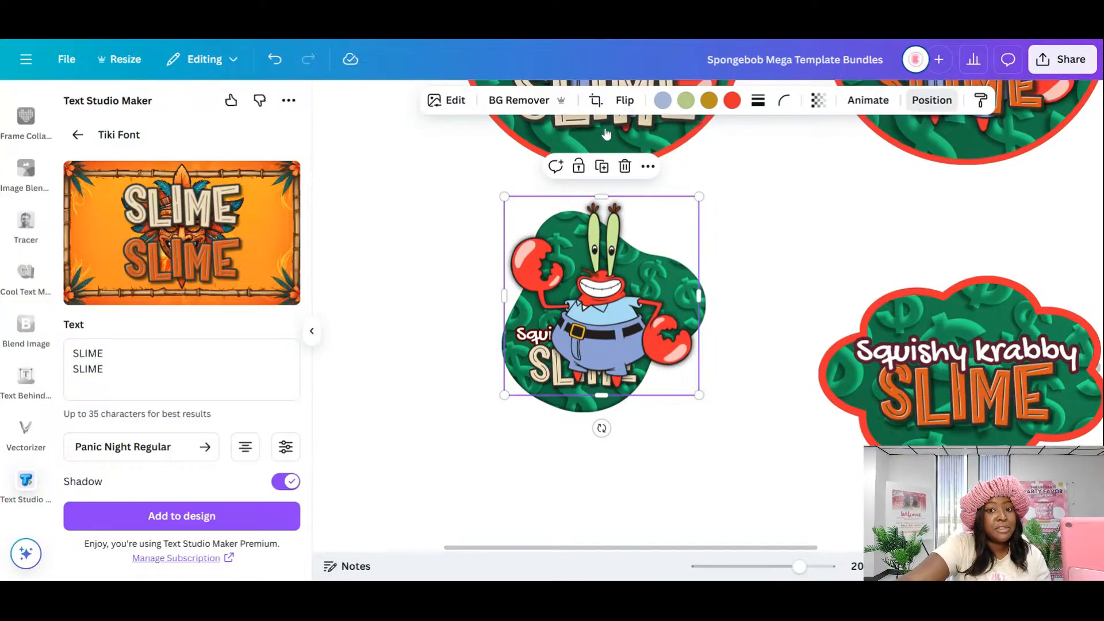
- Send Mr. Krabs behind both texts on the blob and nudge him slightly left
left_click(236, 183)
left_click(236, 183)
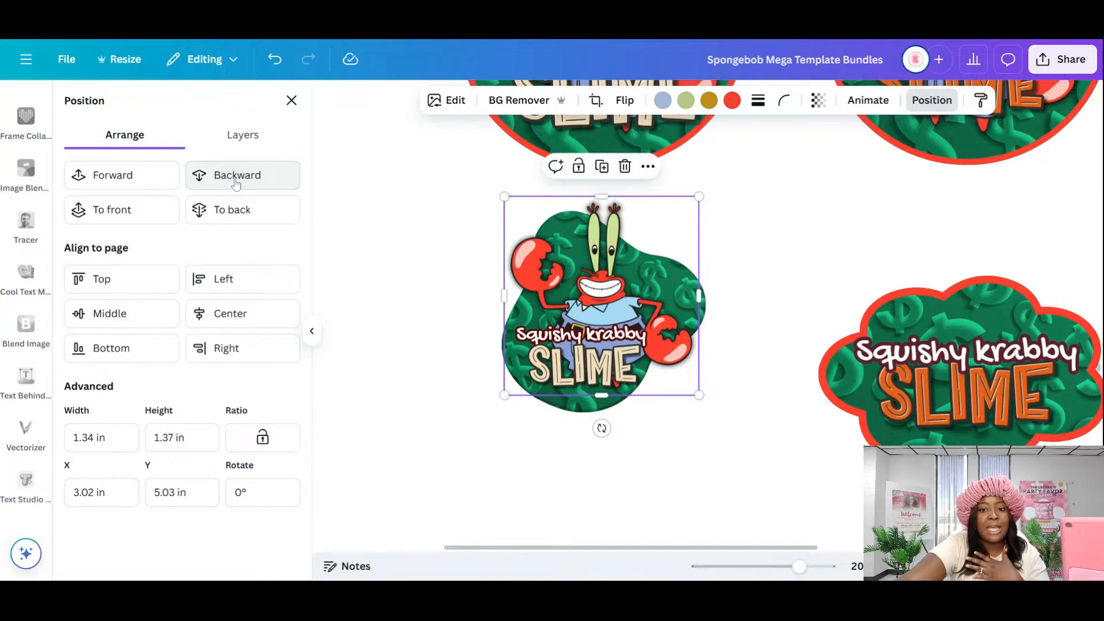
left_click_drag(637, 286, 628, 287)
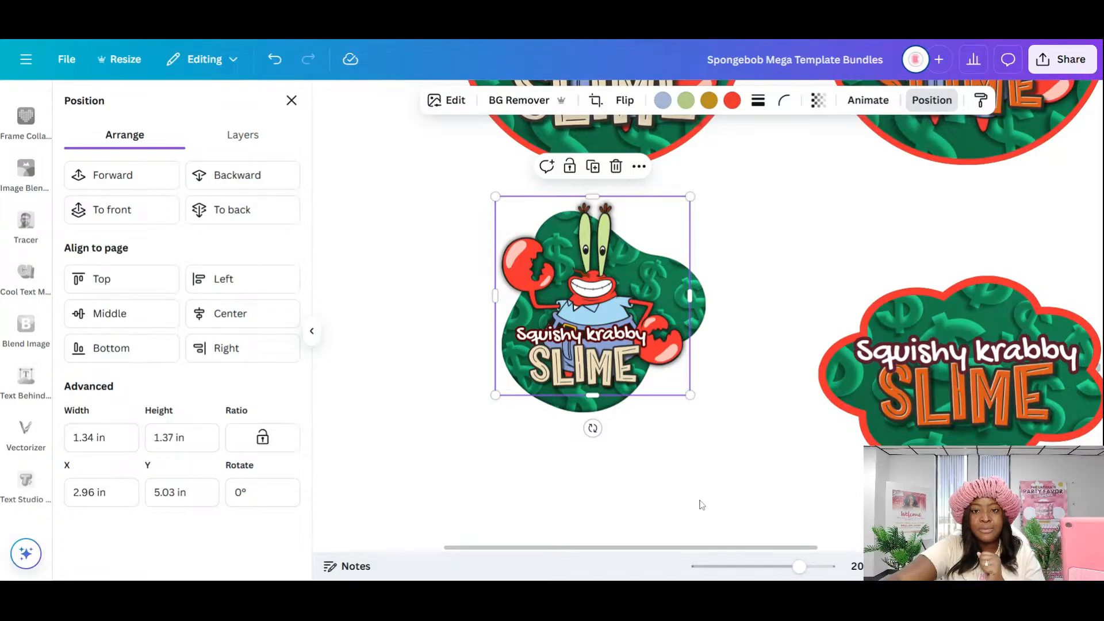
left_click(680, 429)
left_click_drag(474, 196, 728, 433)
mouse_move(614, 313)
left_mouse_down()
mouse_move(599, 332)
mouse_move(608, 315)
left_mouse_up()
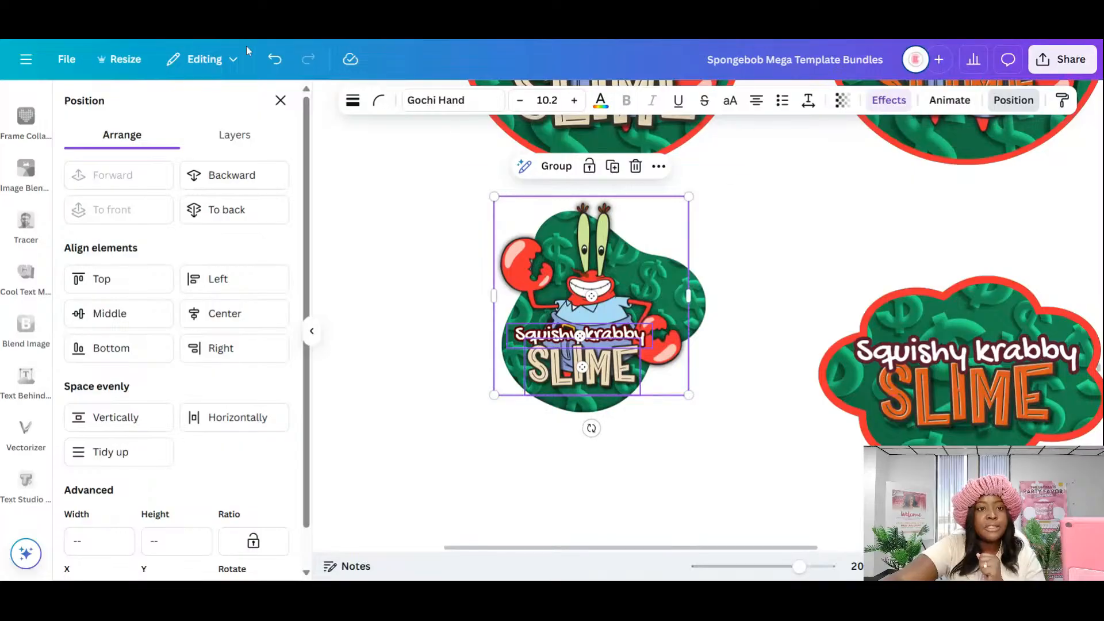
key("ctrl+z")
- Unlock the dollar-sign blob and group it with Mr. Krabs and both of its texts
left_click(594, 408)
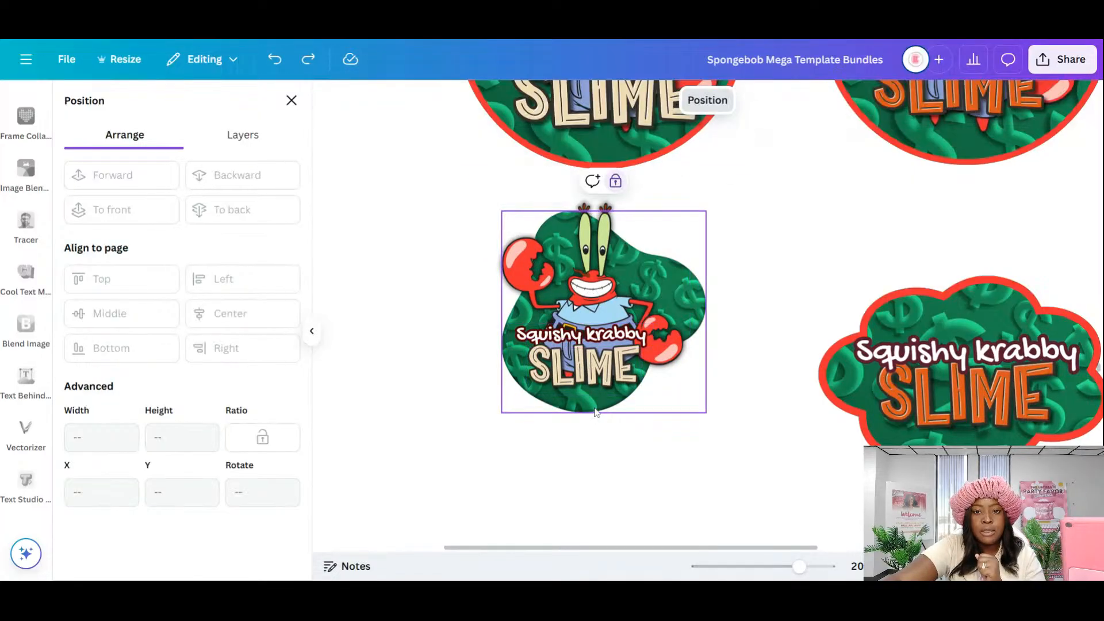
left_click(616, 181)
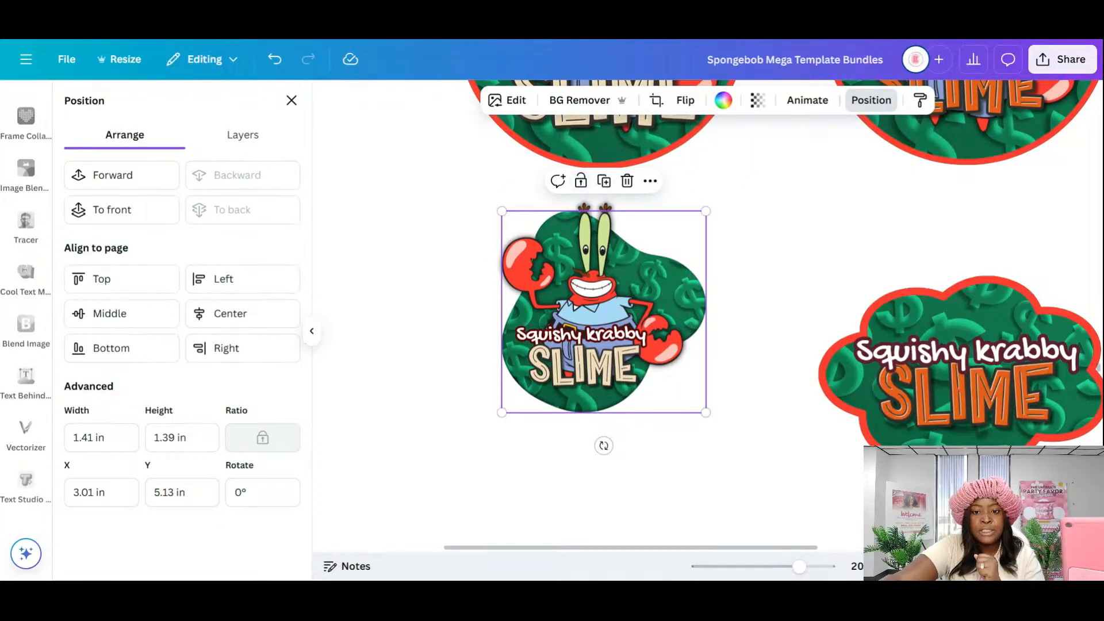
left_click_drag(759, 471, 433, 212)
key("ctrl+g")
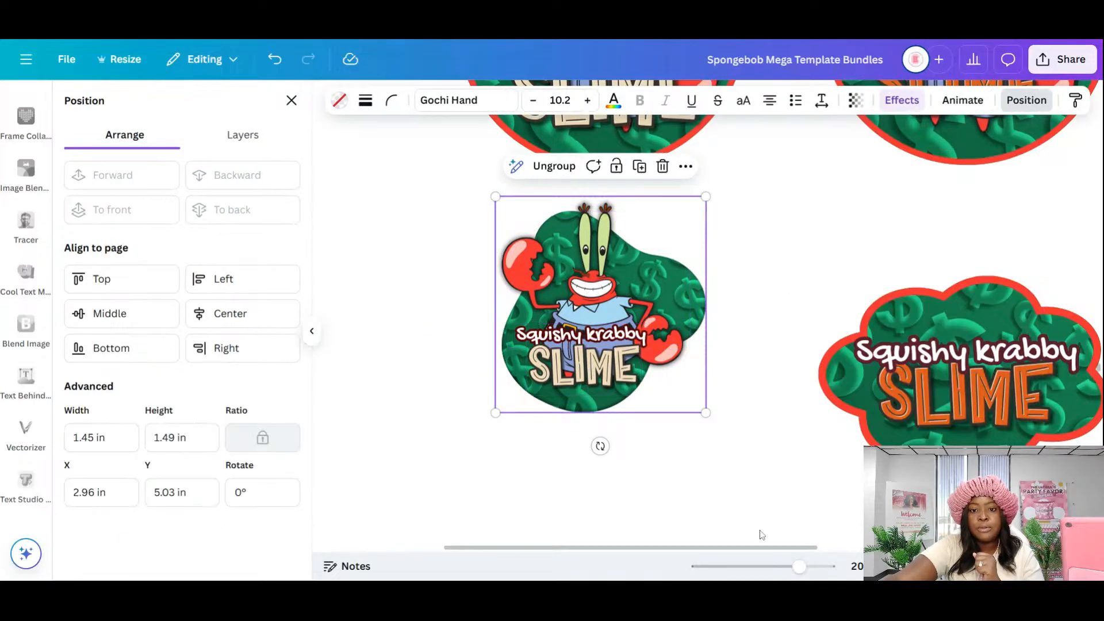
- Add a blank page directly after the page 26 Bubble Labels page
mouse_move(798, 570)
left_mouse_down()
mouse_move(770, 567)
mouse_move(785, 567)
left_mouse_up()
scroll(708, 403, "up", 3)
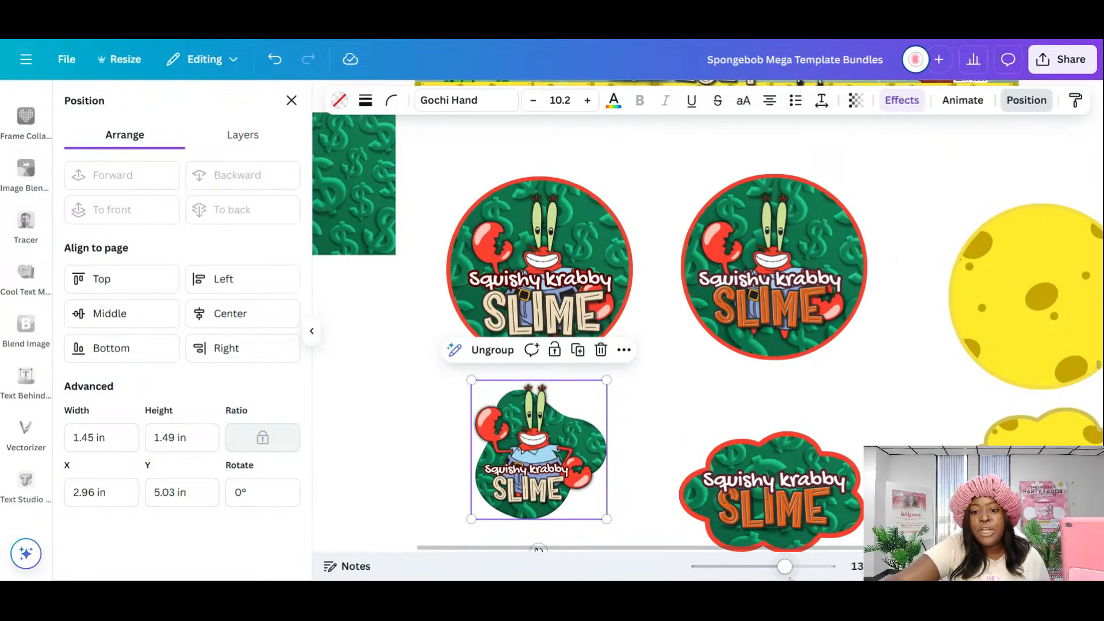
left_click_drag(785, 568, 773, 570)
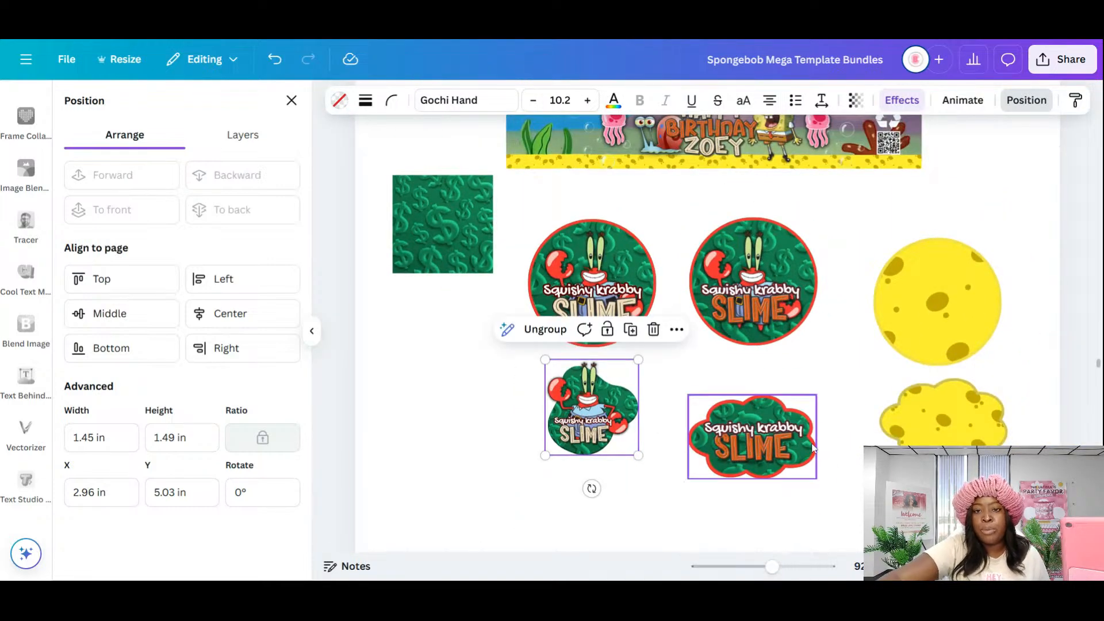
scroll(742, 270, "down", 5)
scroll(726, 249, "down", 4)
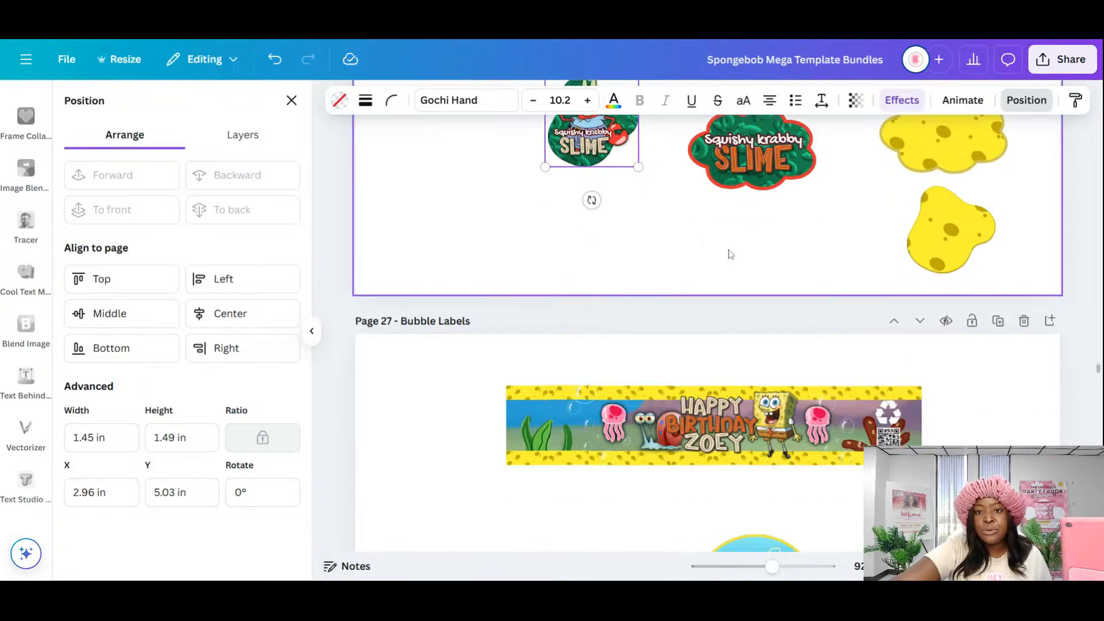
scroll(727, 249, "up", 14)
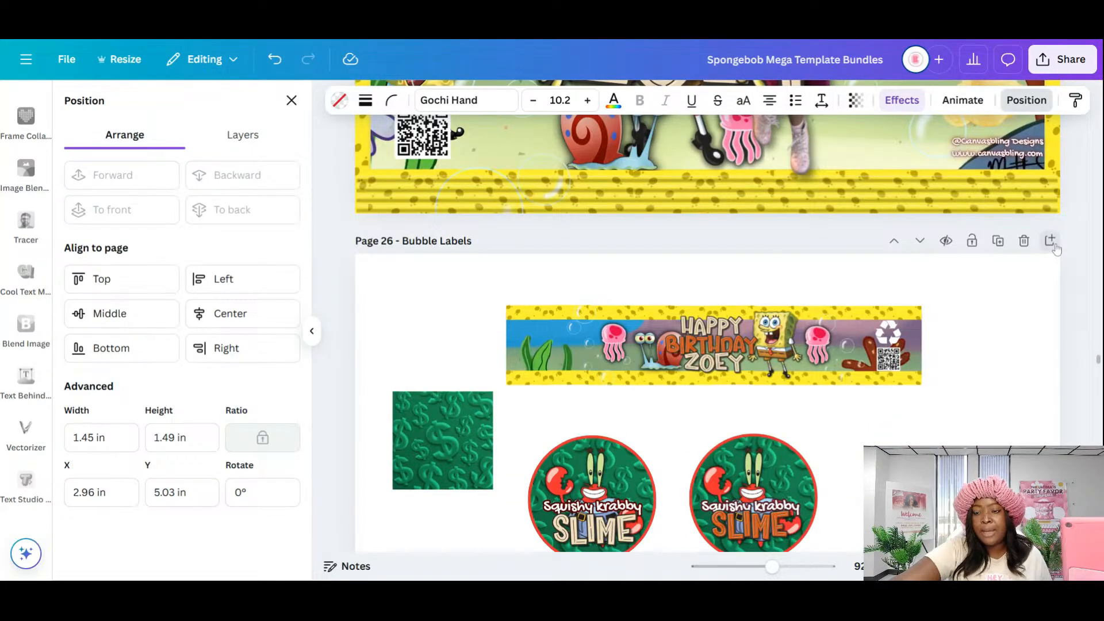
left_click(1051, 242)
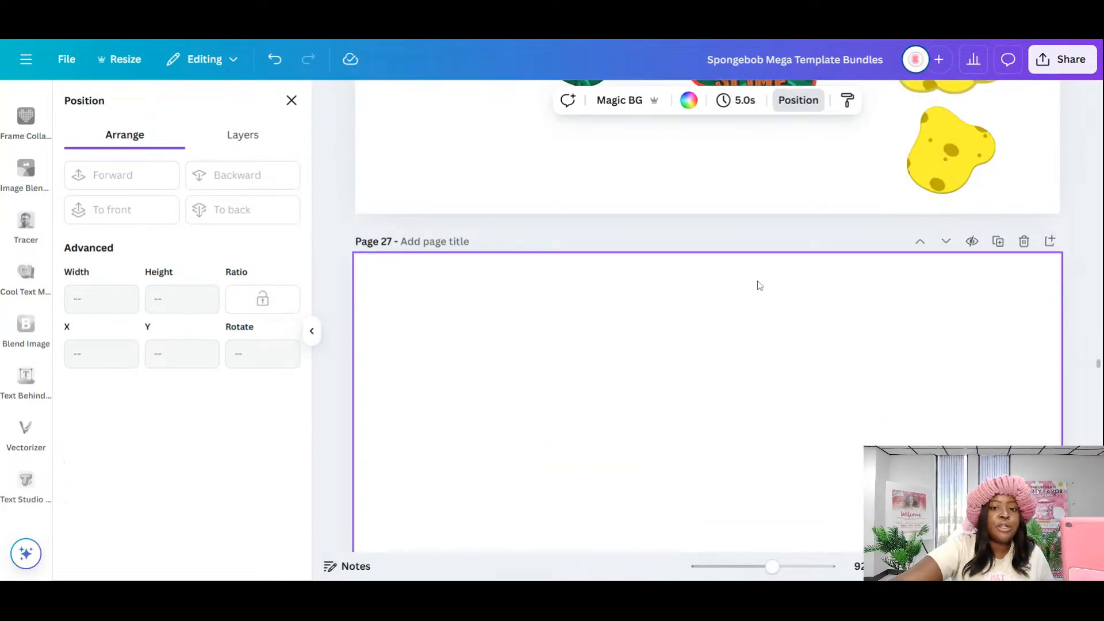
scroll(759, 286, "up", 5)
scroll(759, 284, "down", 4)
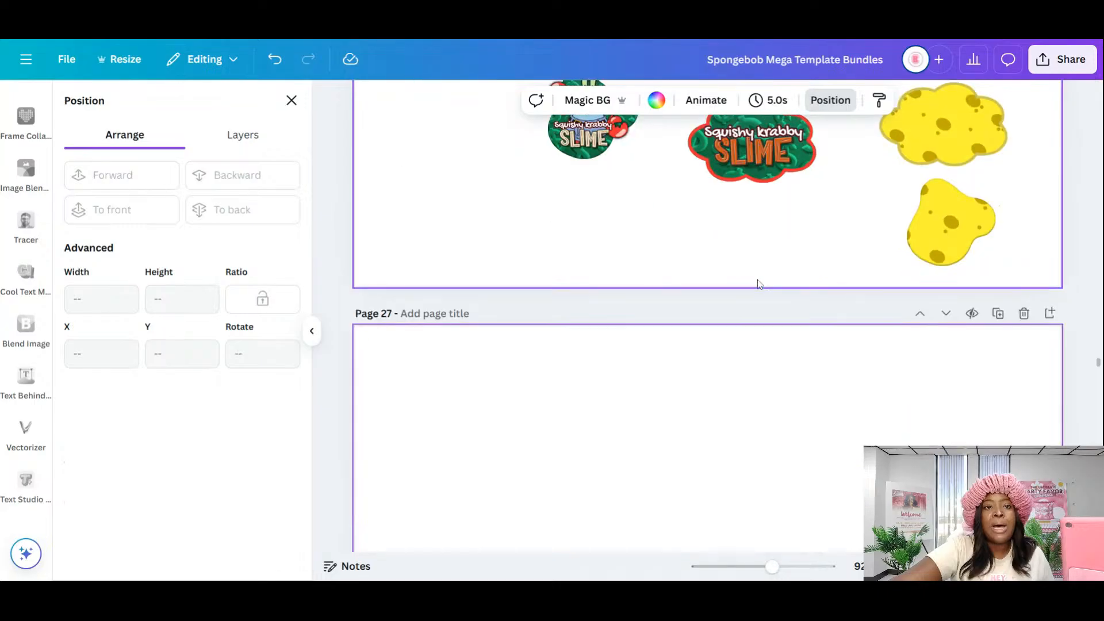
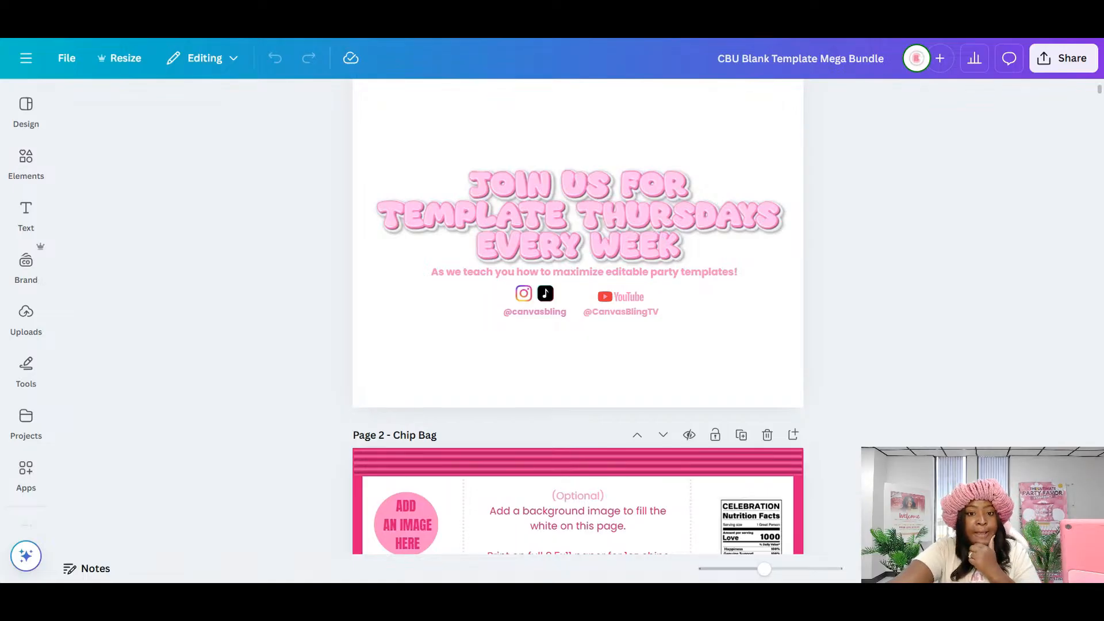
- In the CBU Blank Template Mega Bundle design, look through the page overview and open page 20, GABEL BOX FRONT LABEL TEMPLATE
scroll(578, 317, "down", 5)
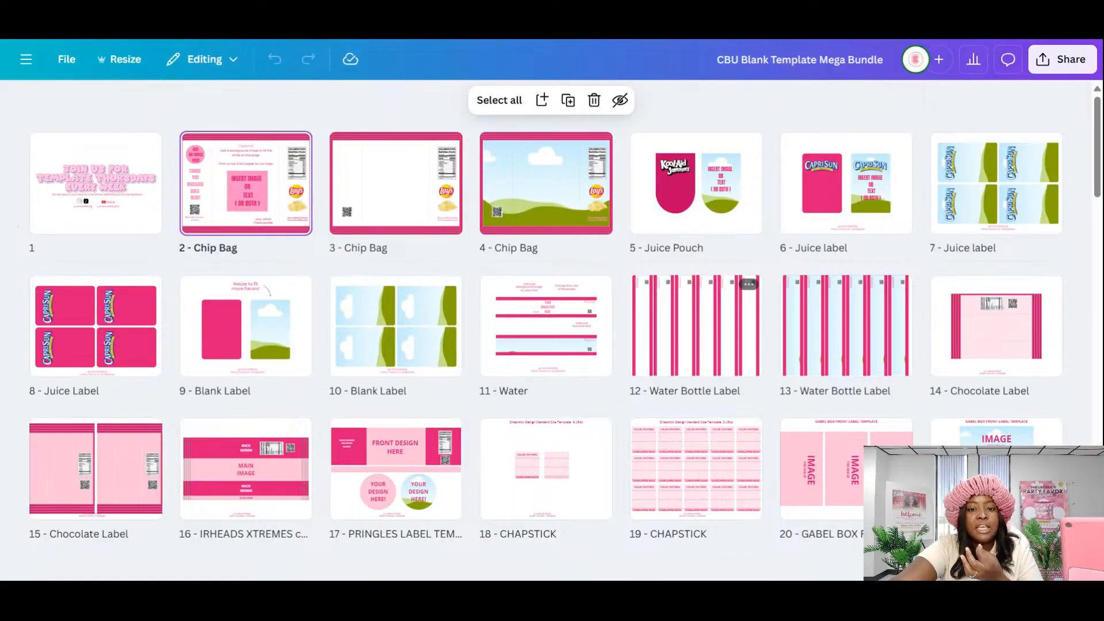
scroll(665, 343, "down", 5)
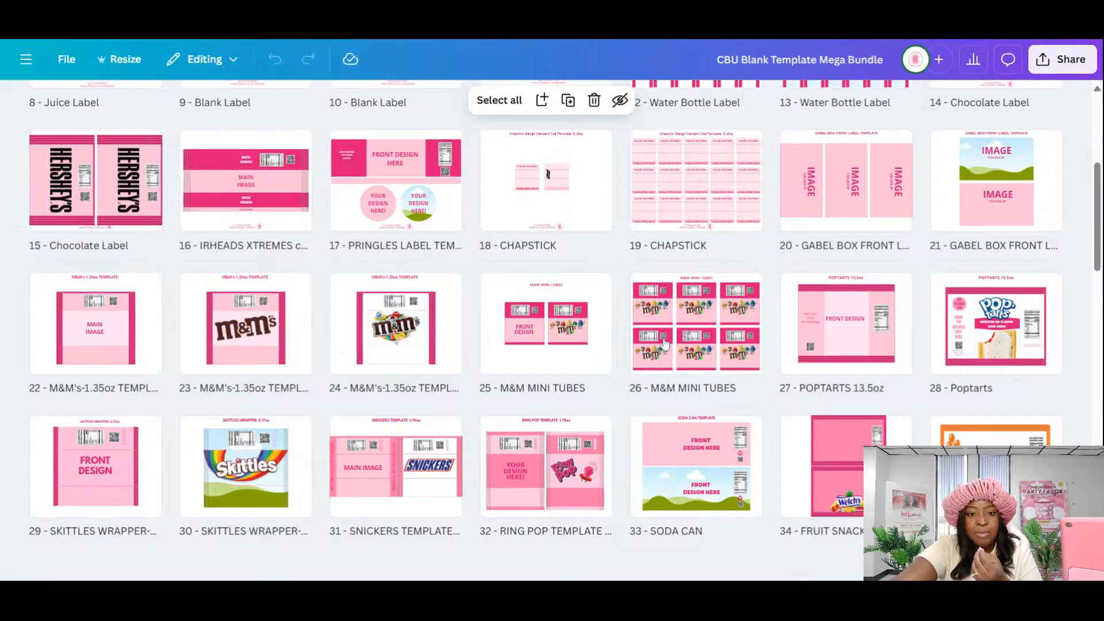
scroll(664, 343, "down", 10)
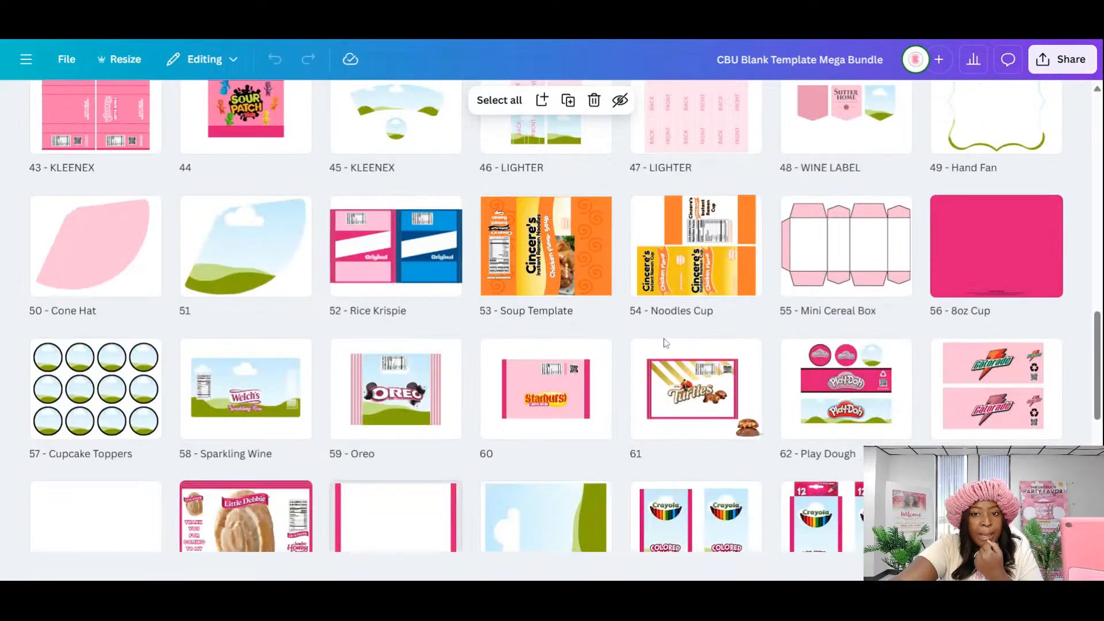
scroll(665, 343, "up", 2)
scroll(665, 342, "down", 6)
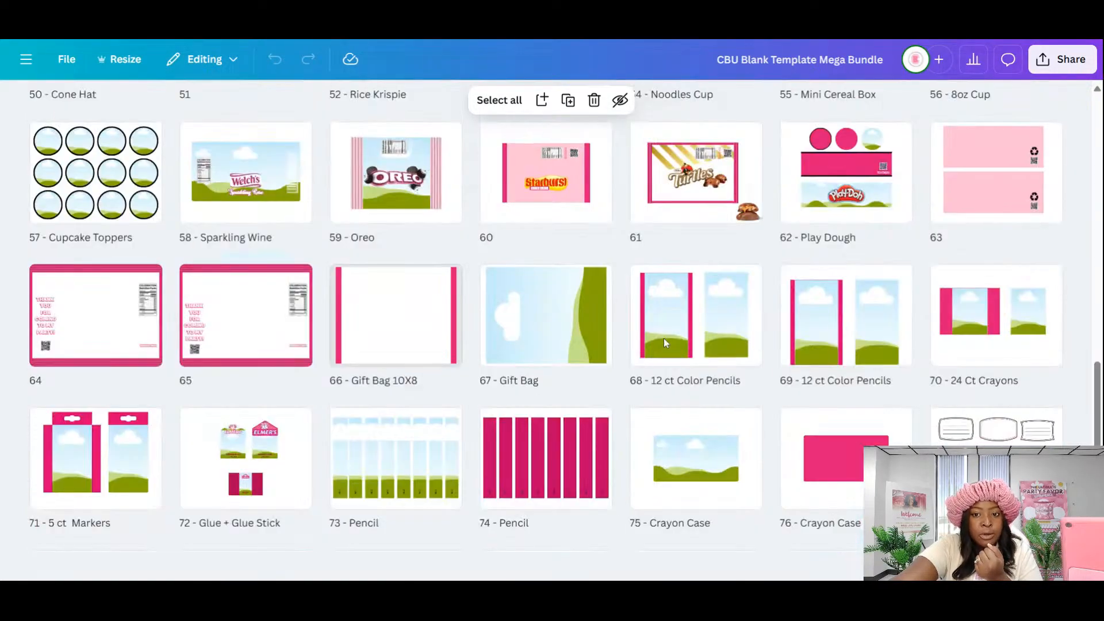
scroll(664, 342, "up", 11)
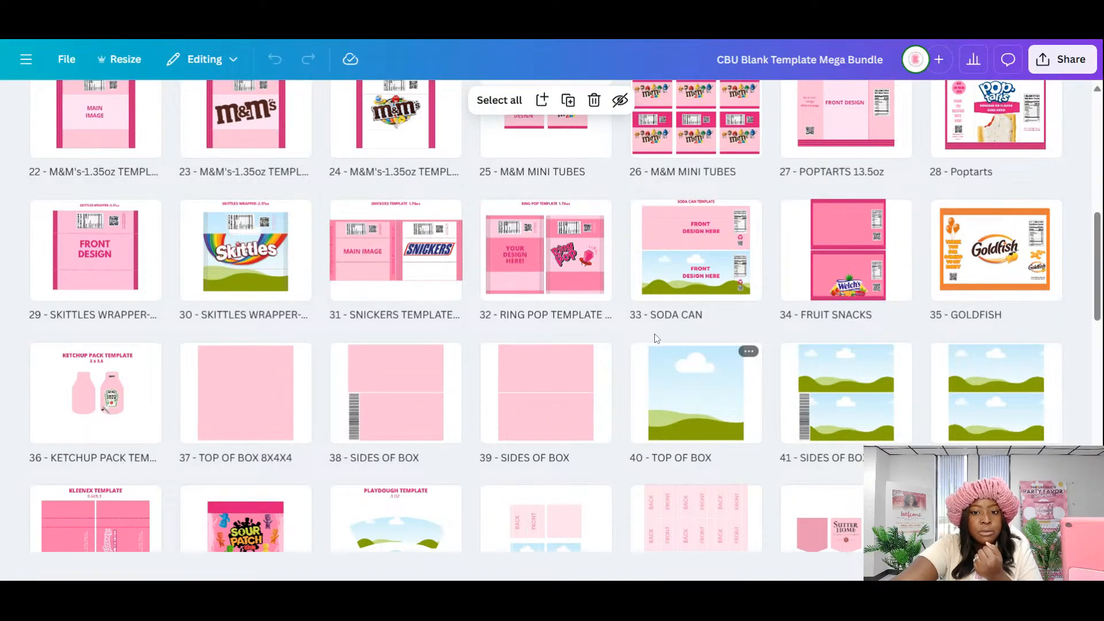
scroll(655, 338, "up", 5)
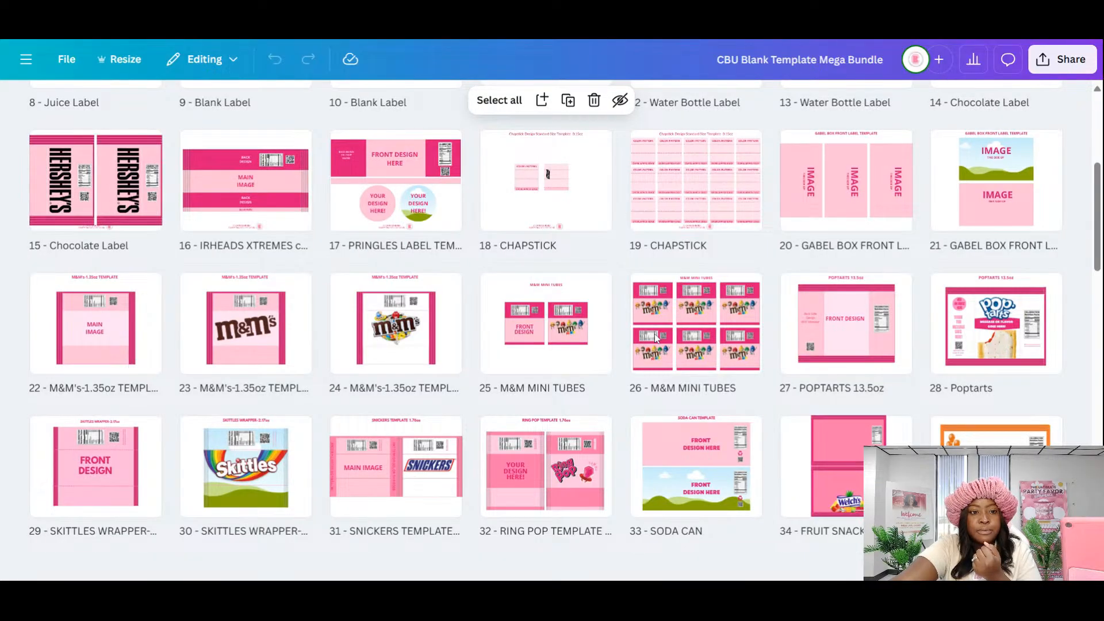
scroll(656, 339, "up", 2)
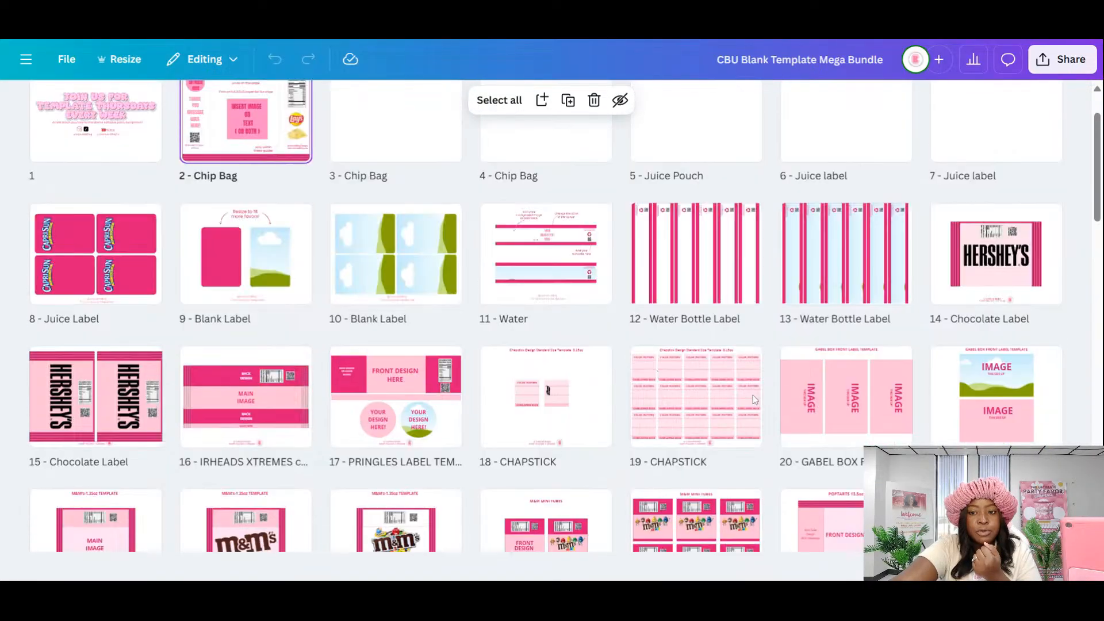
double_click(837, 419)
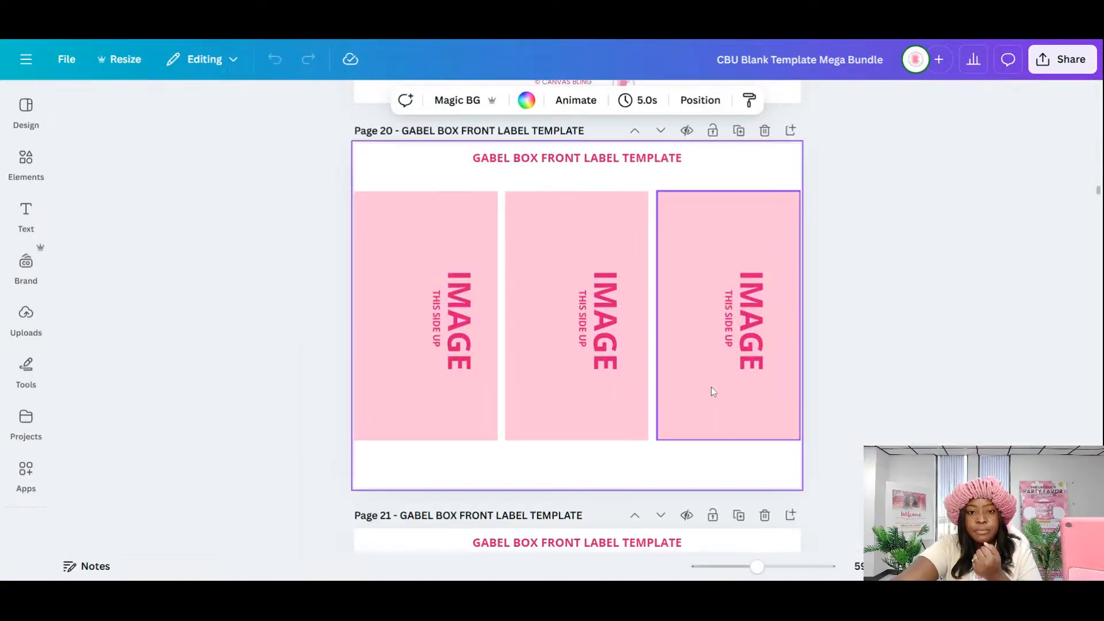
- Copy the three pink gable box panels together with their IMAGE and THIS SIDE UP texts
left_click_drag(338, 182, 809, 464)
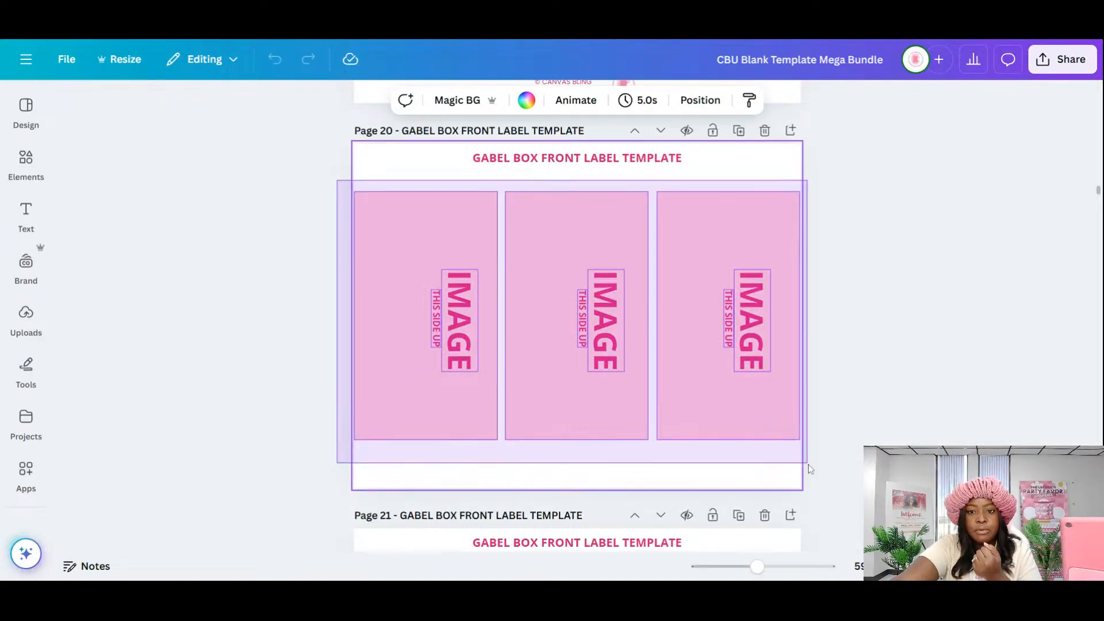
right_click(707, 235)
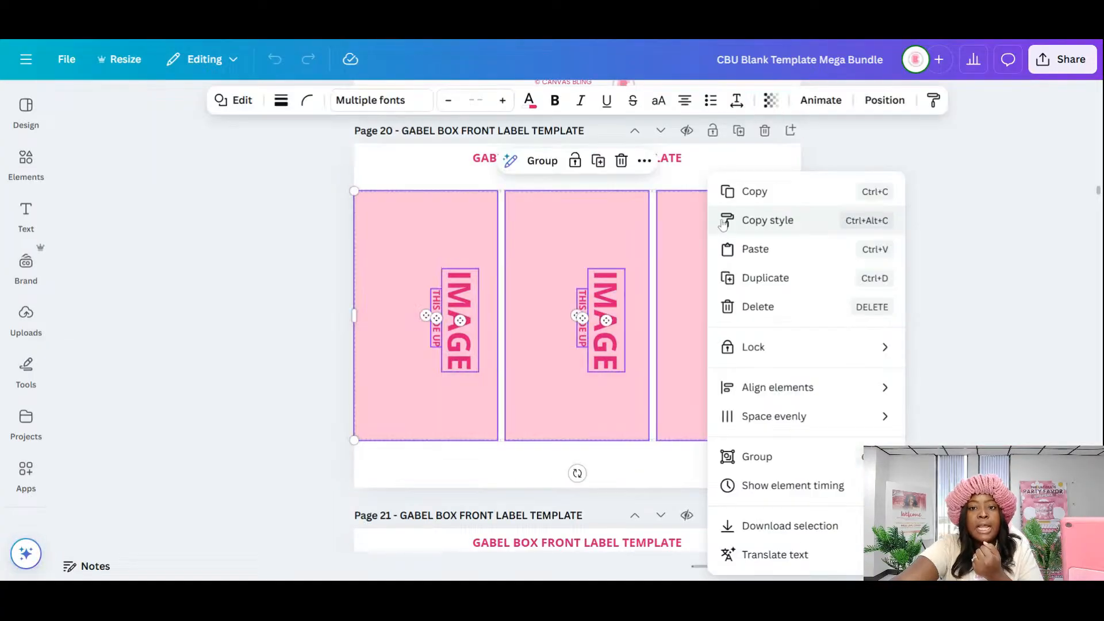
left_click(751, 192)
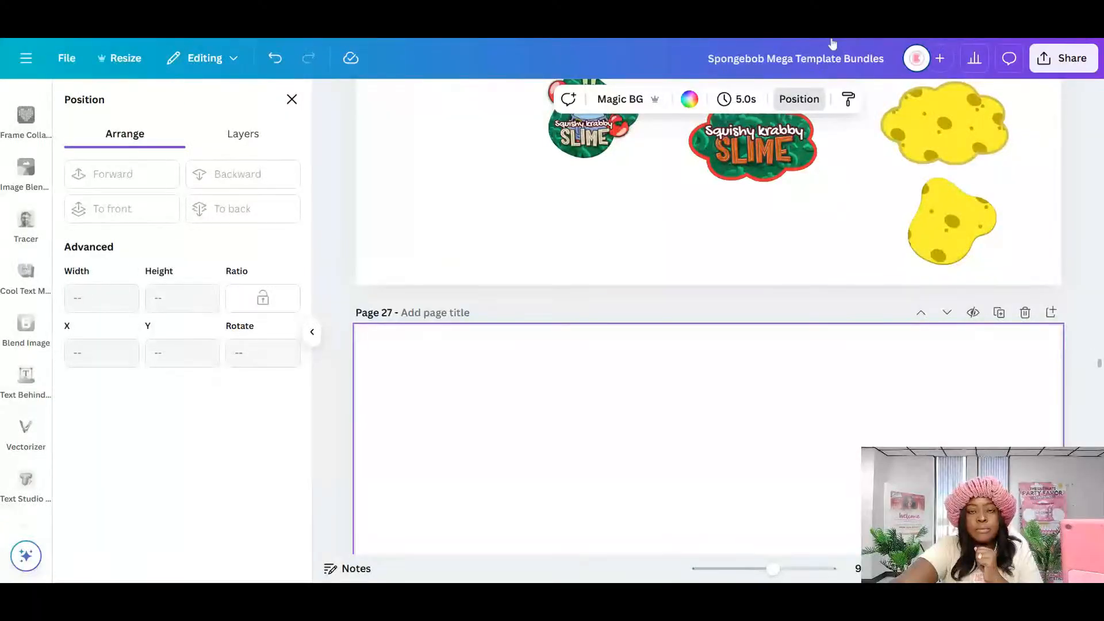
- Paste the three gable box panels onto blank page 27 of the Spongebob Mega Template Bundles design
scroll(603, 264, "down", 4)
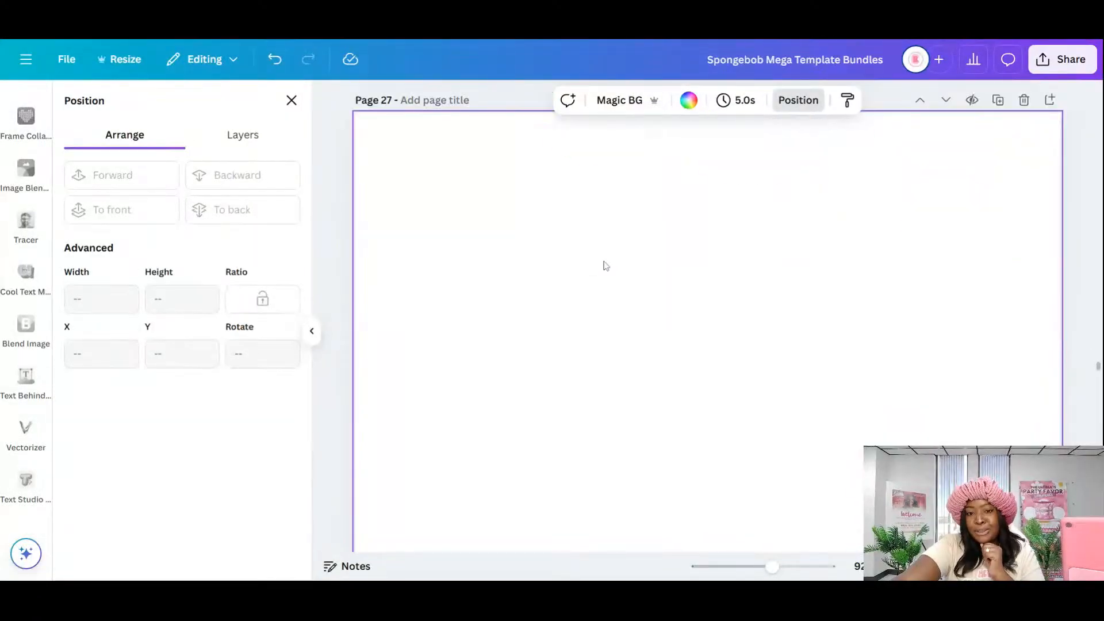
right_click(453, 238)
left_click(578, 339)
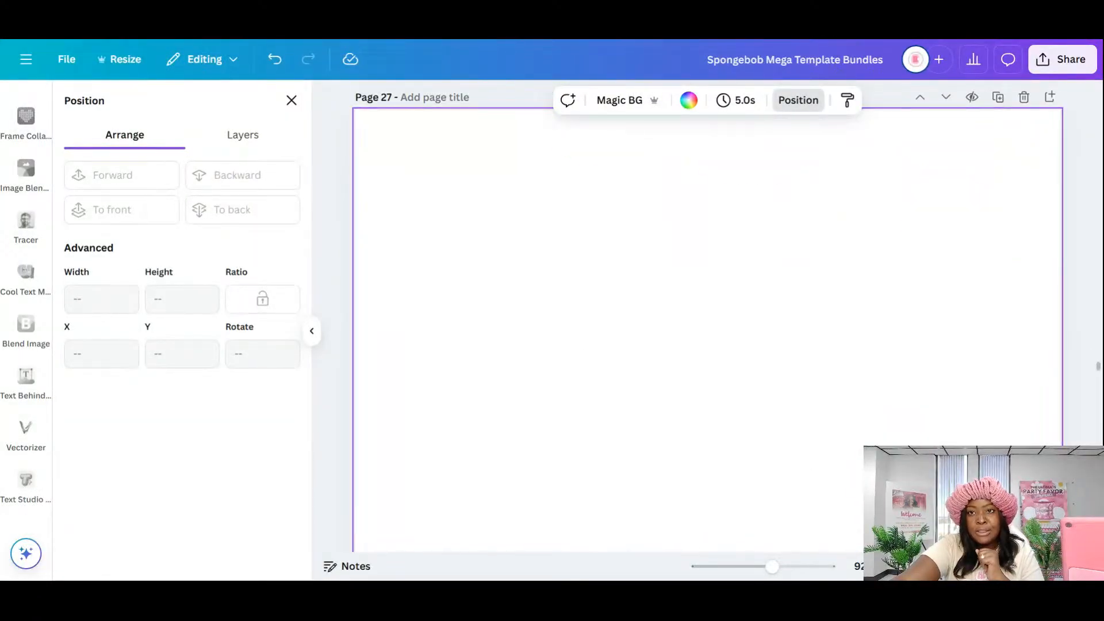
key("ctrl+v")
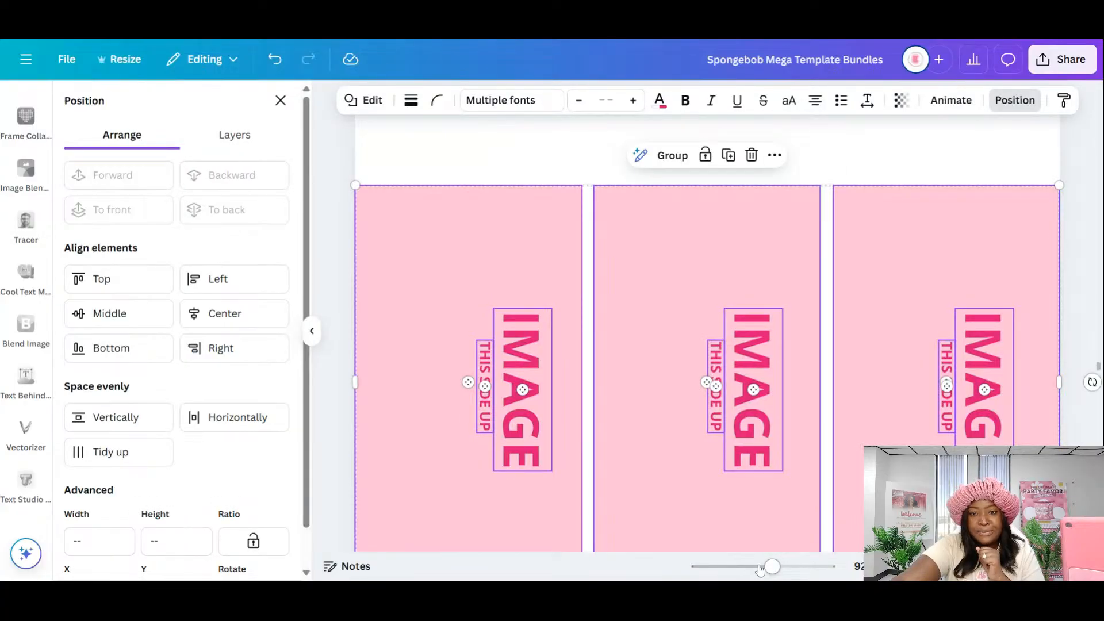
scroll(771, 444, "down", 5)
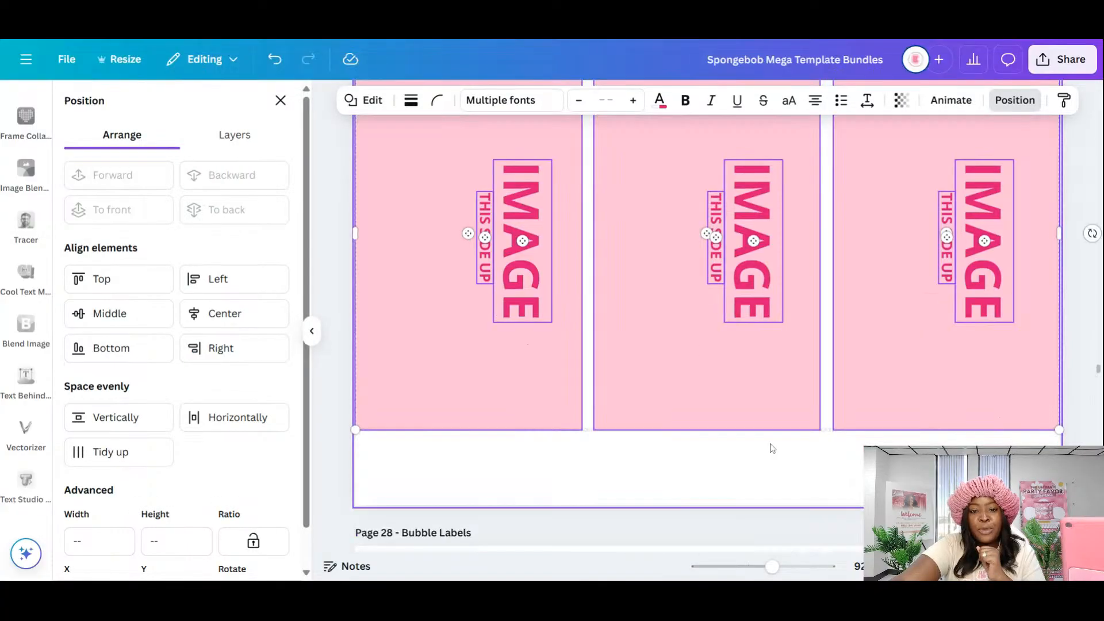
scroll(770, 443, "up", 2)
left_click_drag(771, 566, 751, 567)
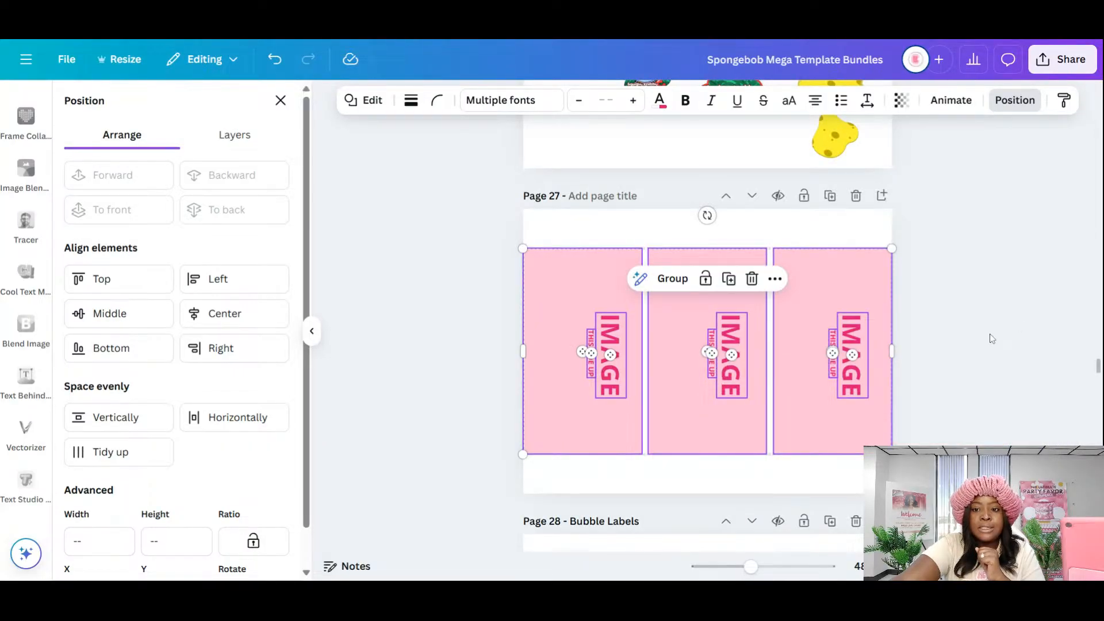
left_click(957, 358)
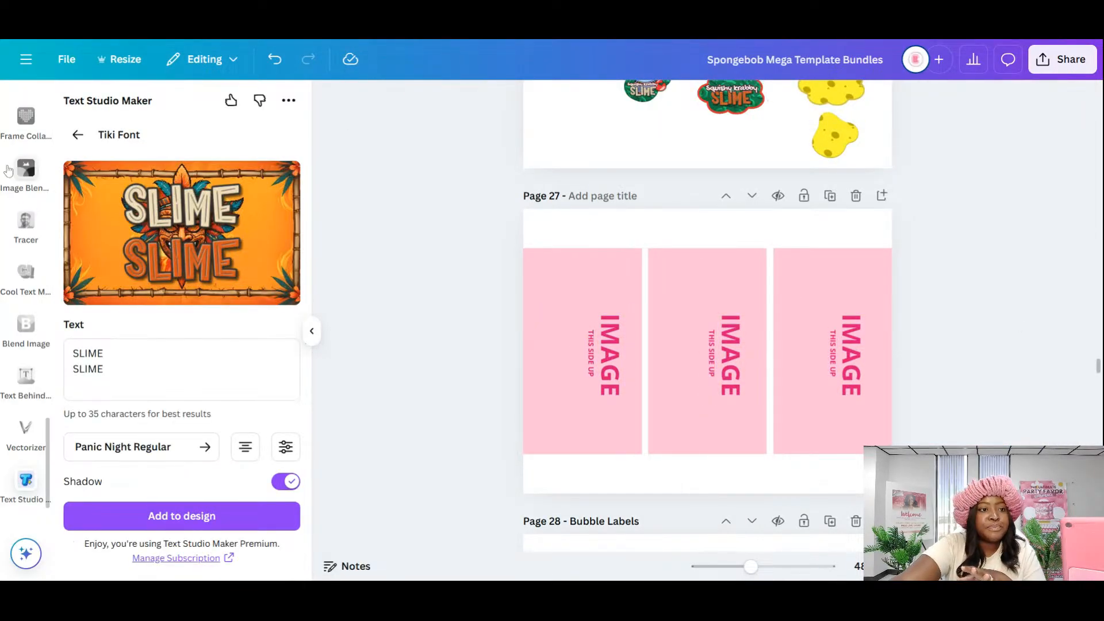
scroll(22, 287, "up", 5)
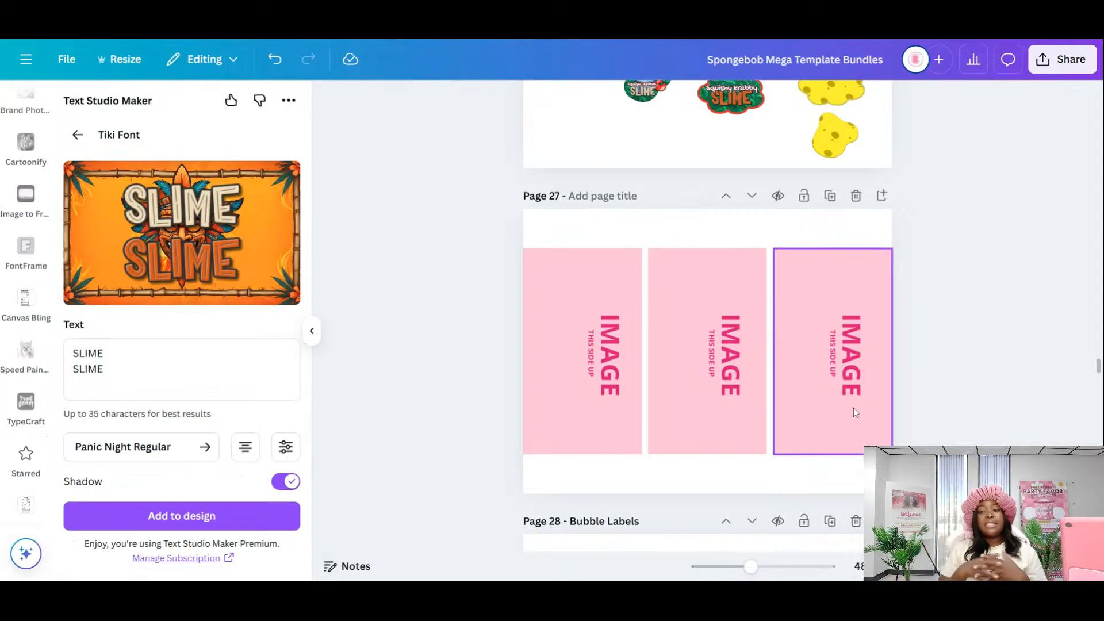
- Place a duplicate of page 27's third pink panel on a new blank page 28 and rotate it to landscape
left_click(882, 196)
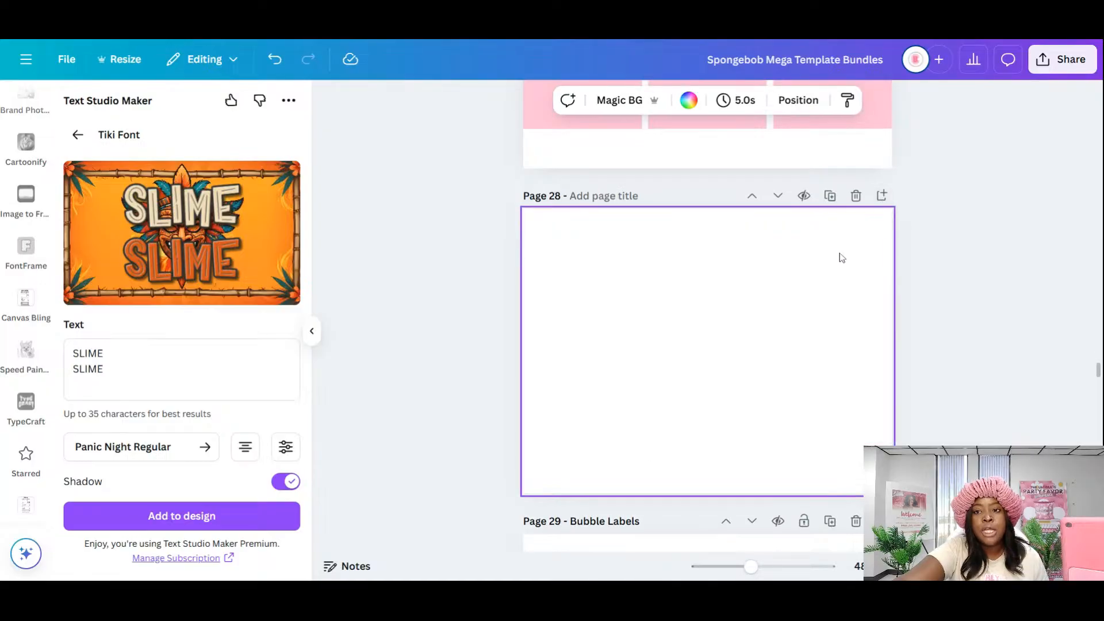
scroll(841, 256, "up", 4)
left_click(827, 174)
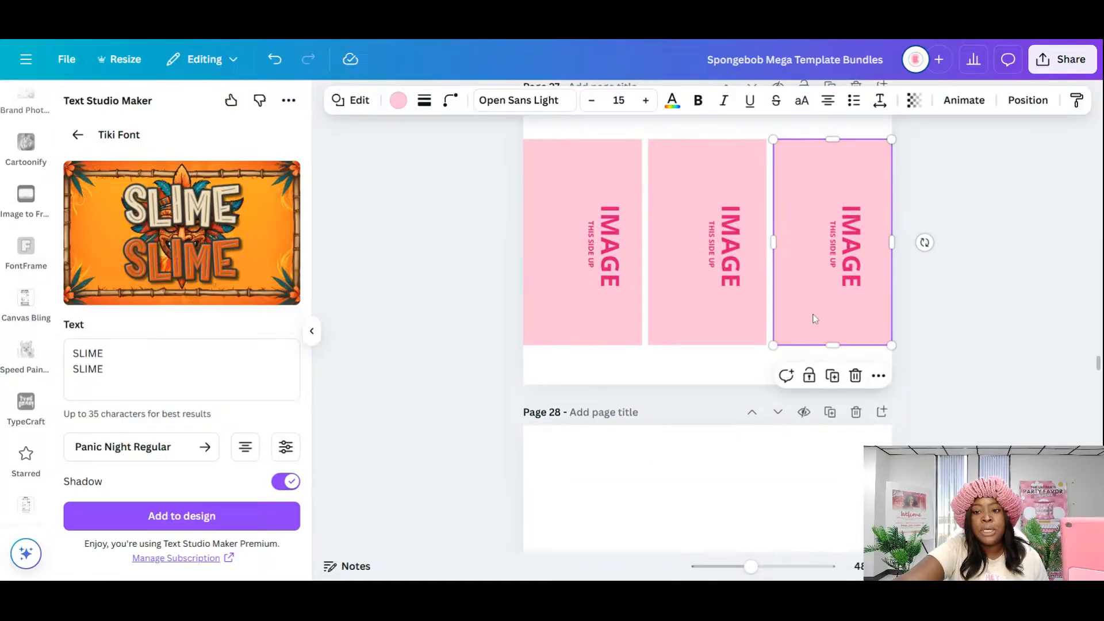
left_click(833, 375)
left_click_drag(823, 246, 690, 489)
scroll(689, 489, "down", 3)
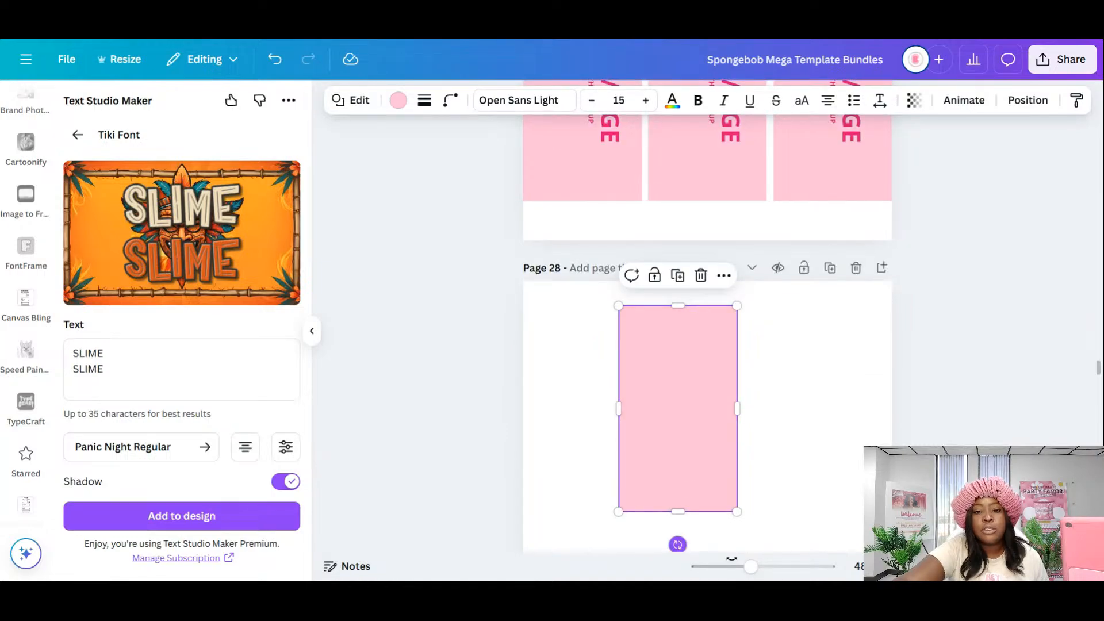
left_click_drag(677, 542, 845, 409)
- Fill the landscape panel on page 28 with the green dollar-sign image from the page 26 Bubble Labels page
scroll(677, 375, "up", 8)
scroll(635, 294, "up", 8)
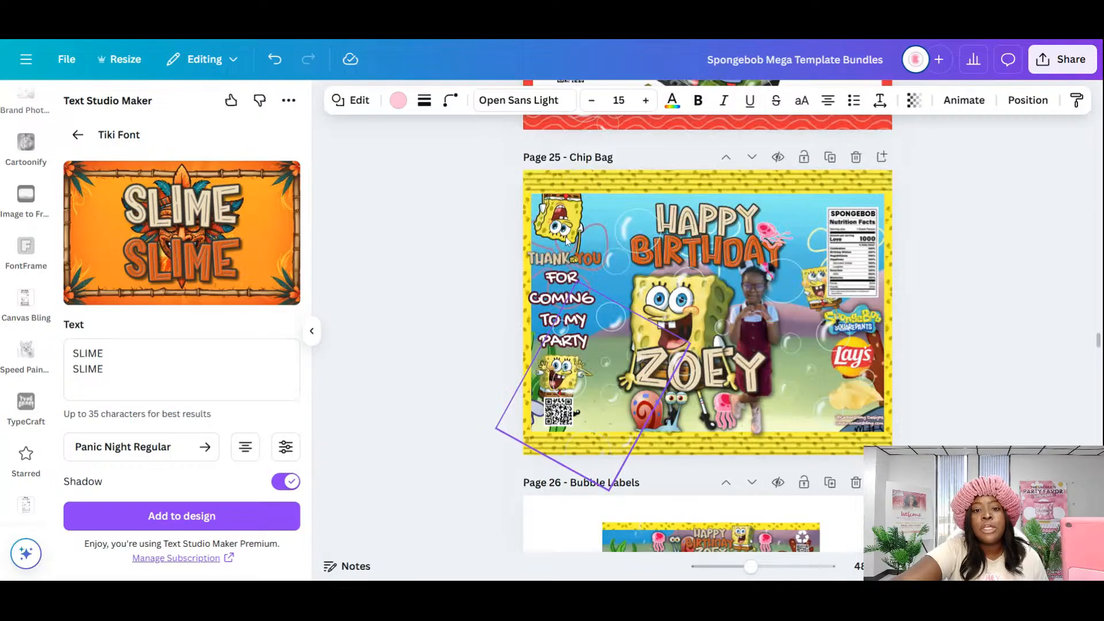
scroll(595, 373, "down", 8)
left_click(570, 167)
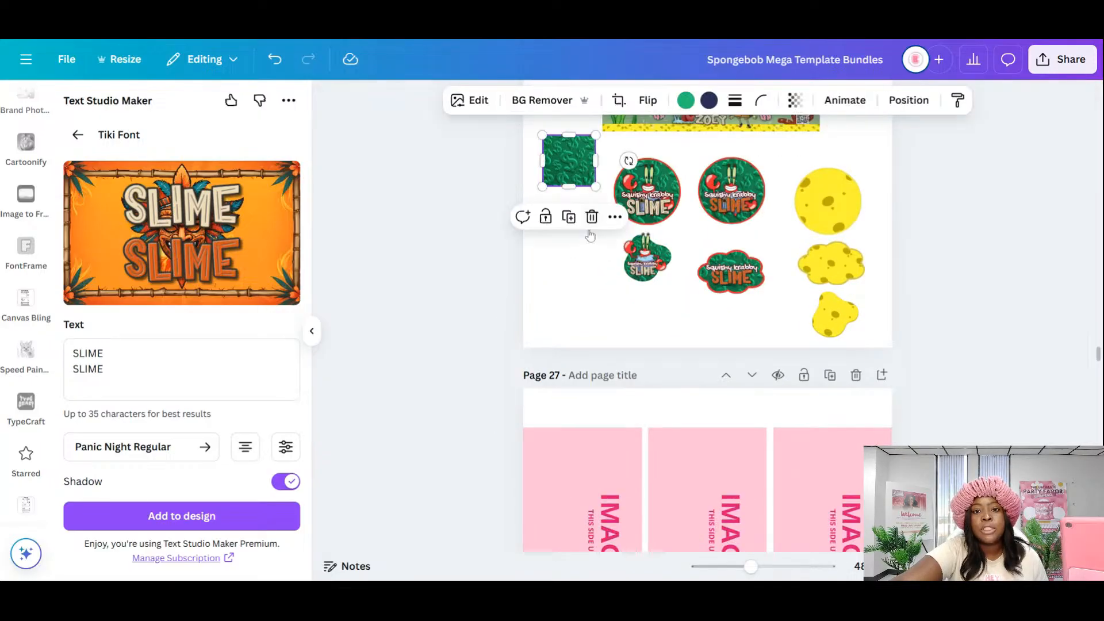
left_click_drag(573, 157, 693, 331)
scroll(584, 357, "down", 10)
left_click_drag(699, 268, 781, 265)
left_click(816, 388)
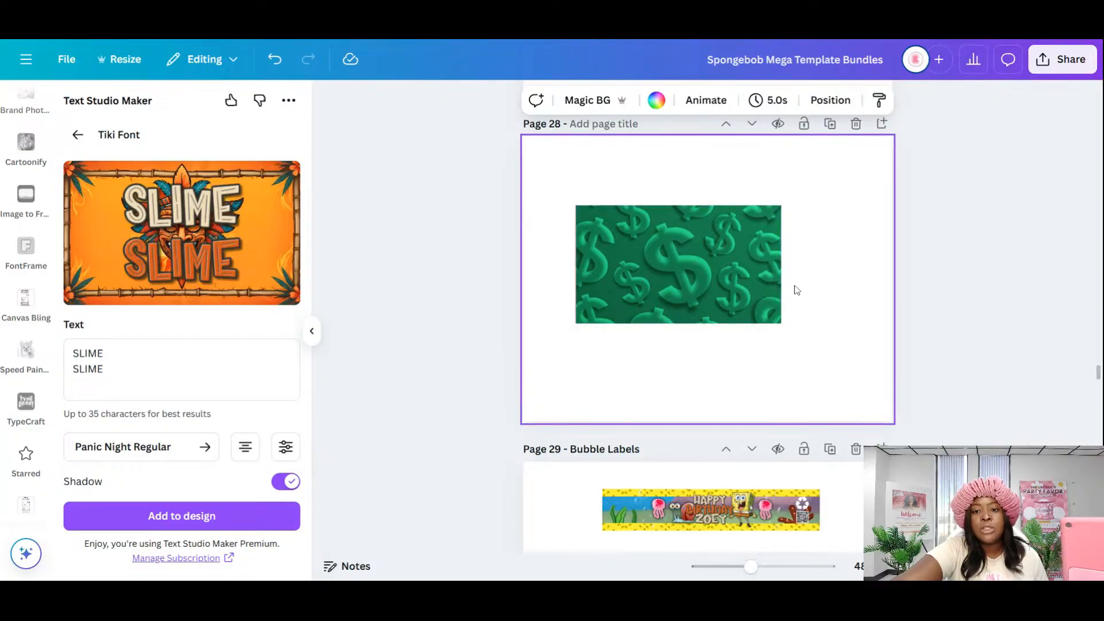
- Move the green dollar-sign panel to the middle of page 28
scroll(817, 357, "up", 3)
left_click_drag(581, 314, 694, 487)
left_click_drag(687, 426, 725, 375)
left_click(867, 394)
- Place a duplicate of the SLIME graphic from the first round label on page 26 onto page 28's dollar-sign panel
scroll(853, 403, "up", 10)
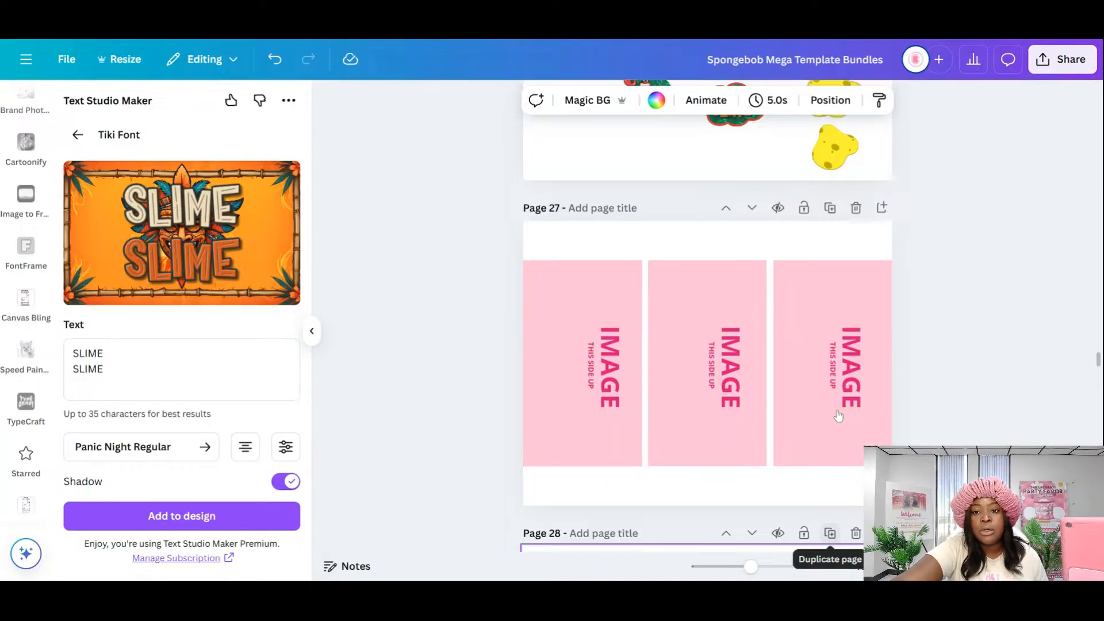
scroll(843, 413, "up", 1)
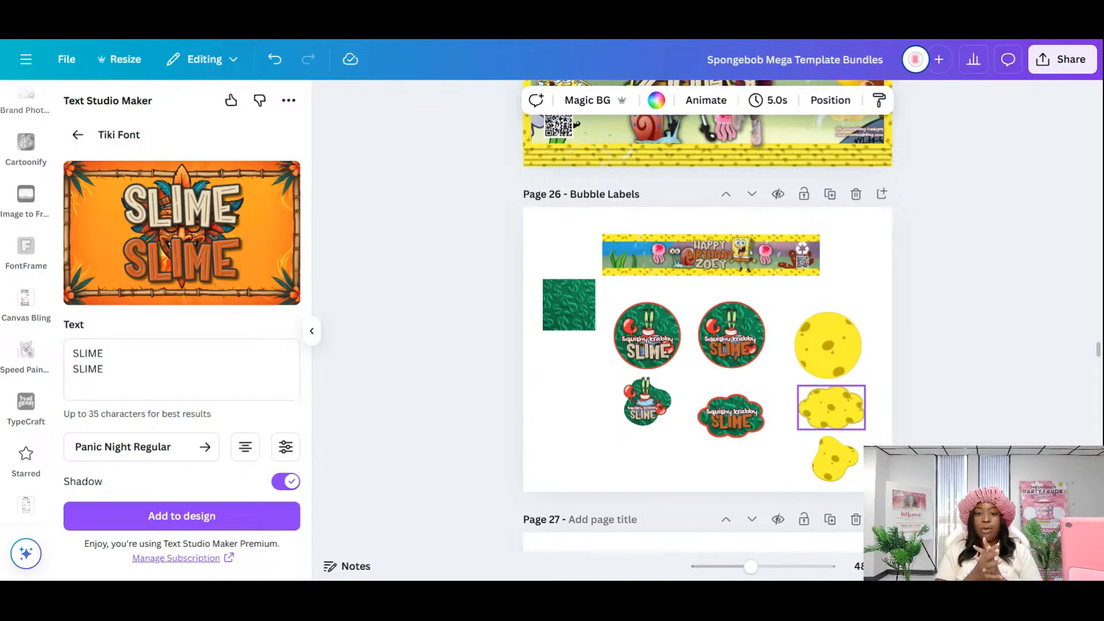
scroll(712, 413, "down", 3)
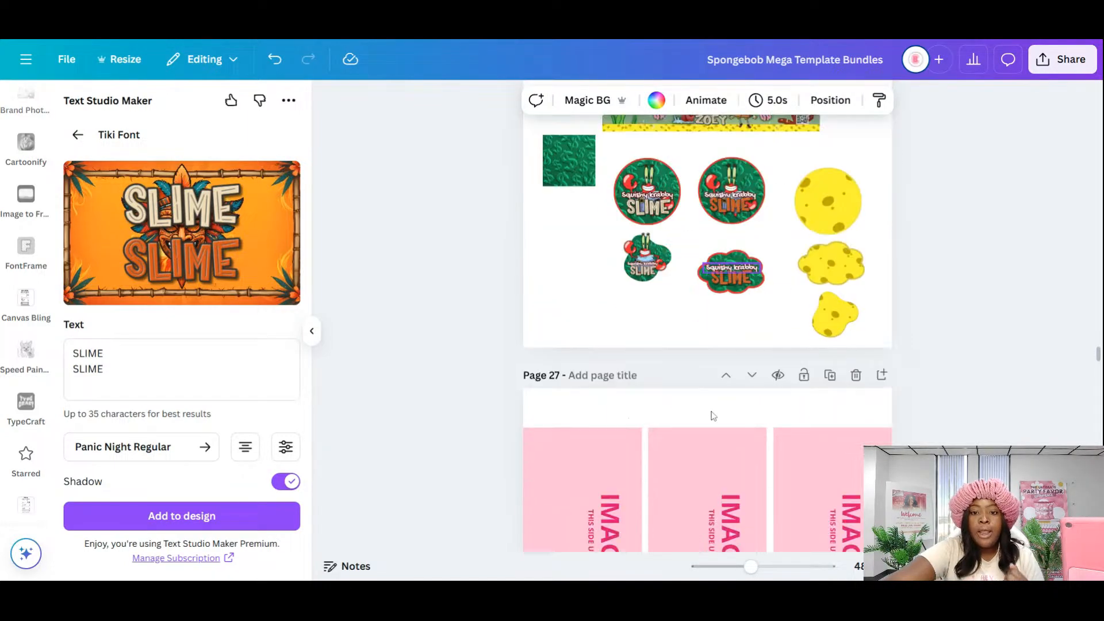
left_click(653, 214)
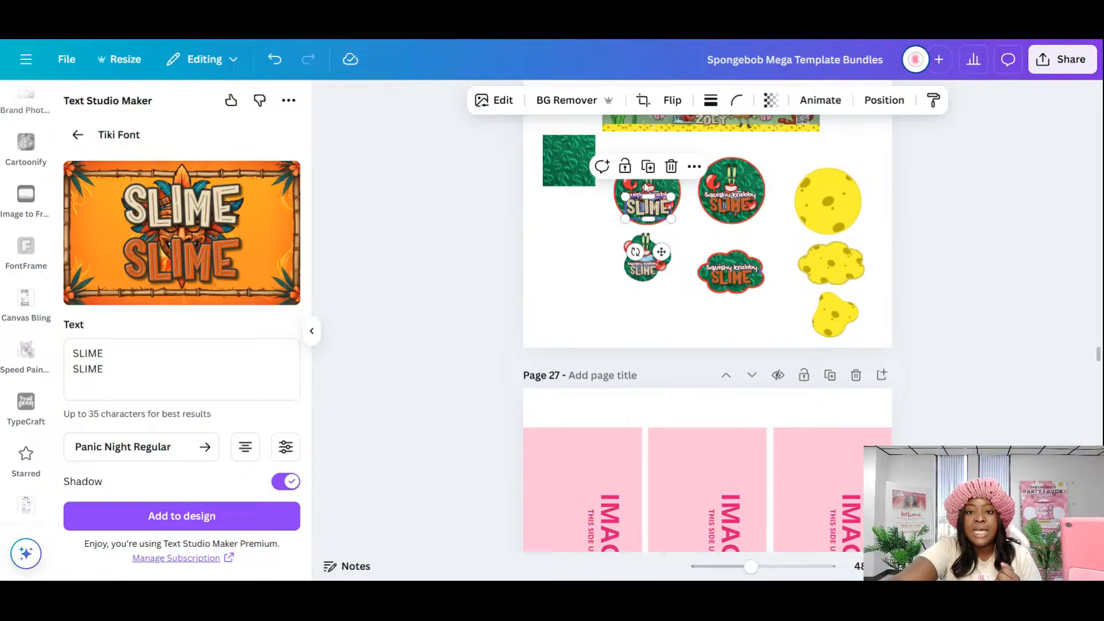
left_click(648, 167)
left_click_drag(661, 215, 670, 327)
scroll(636, 335, "down", 5)
scroll(621, 333, "down", 4)
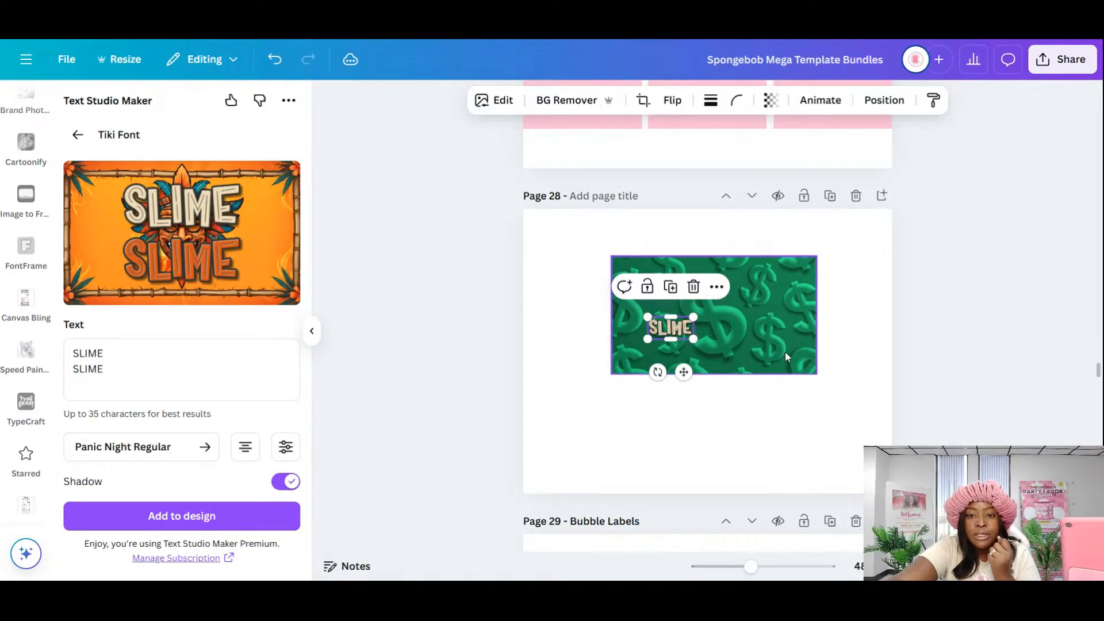
- Change the Tiki Font text to the single line "SLIME kit" and add it to page 28
scroll(776, 362, "up", 8)
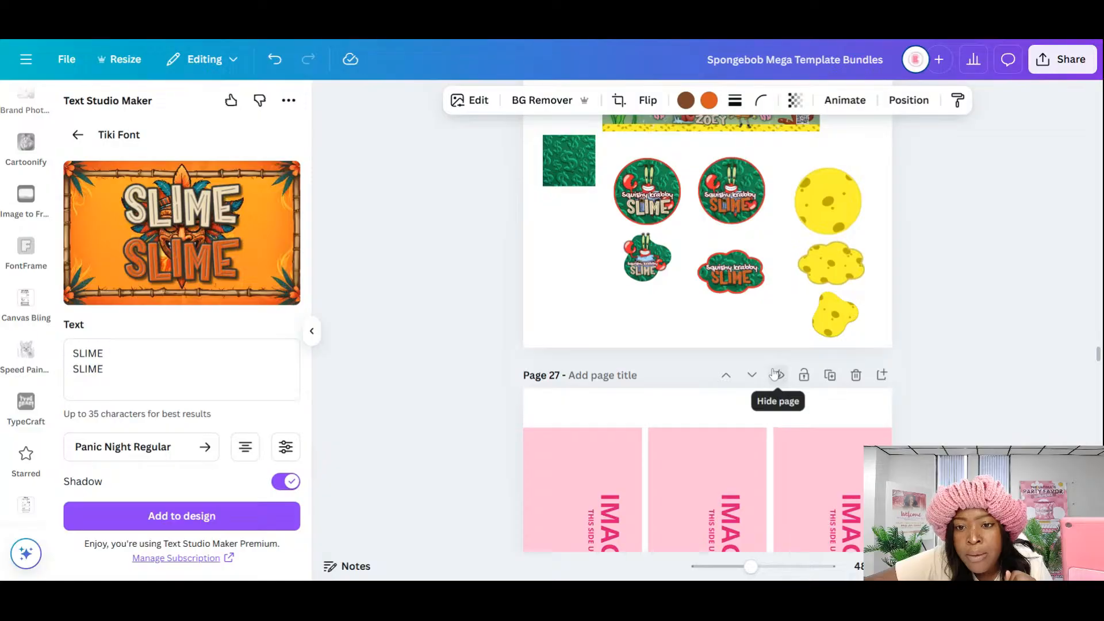
scroll(765, 309, "down", 5)
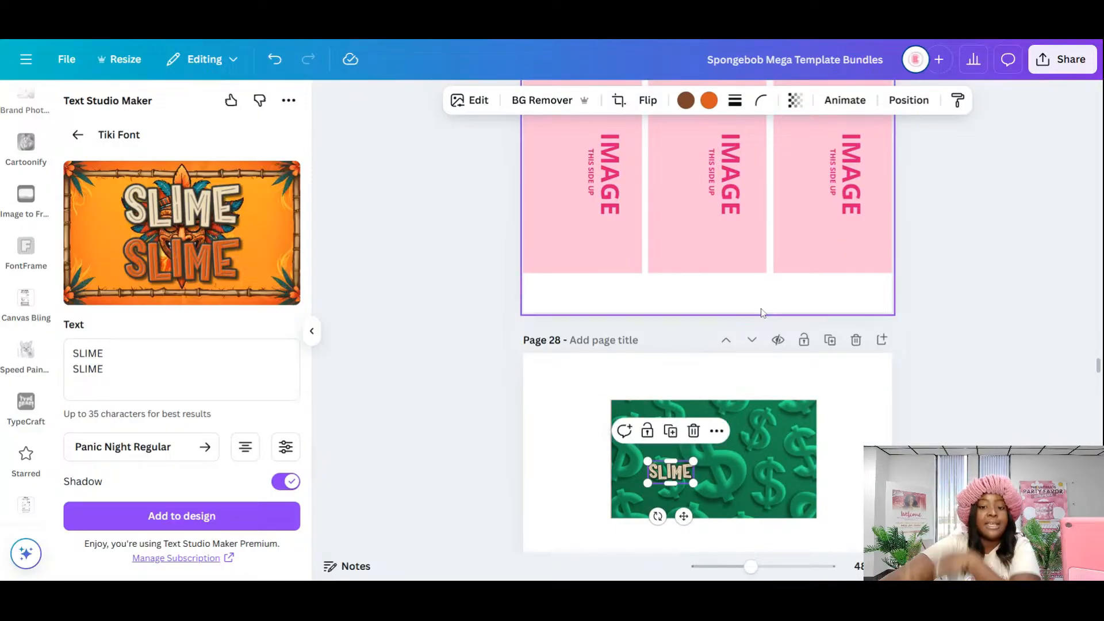
double_click(87, 368)
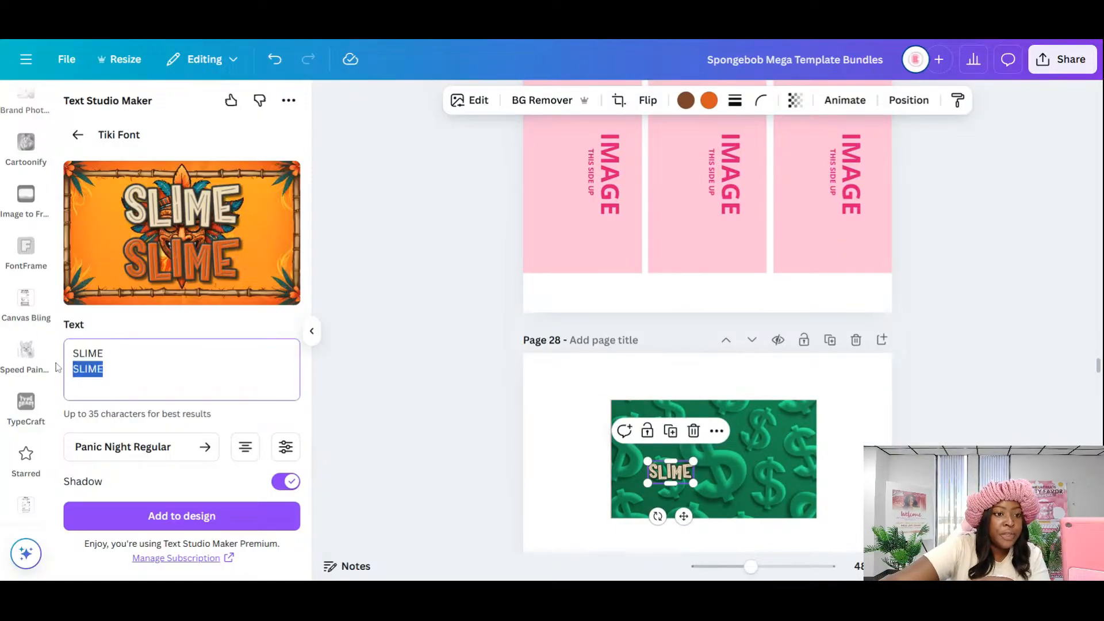
left_click(97, 369)
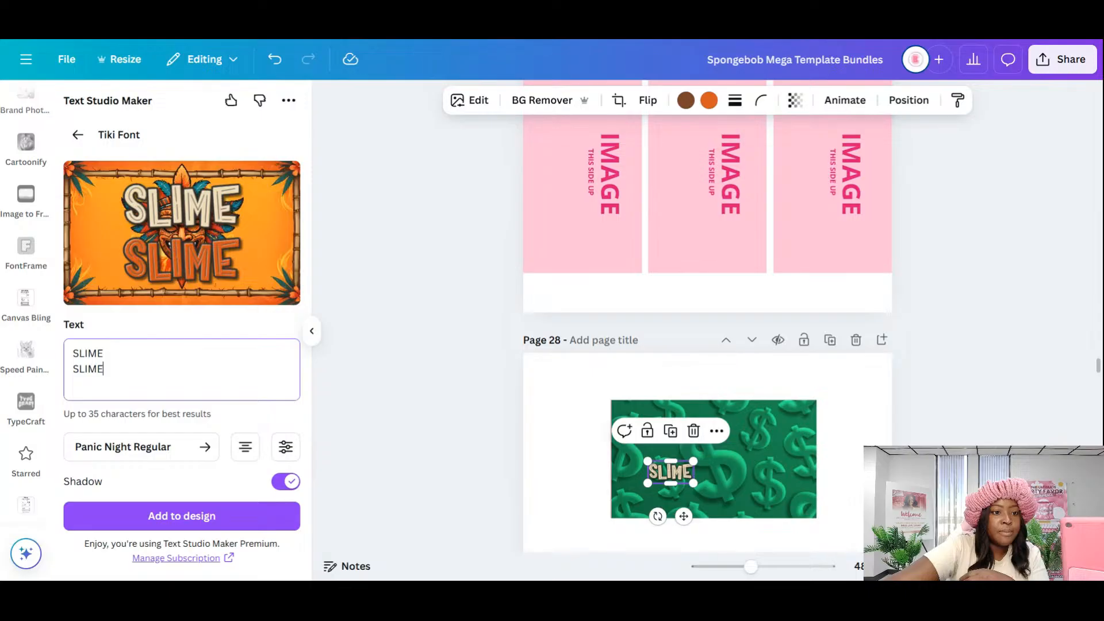
type("kit SLIME ")
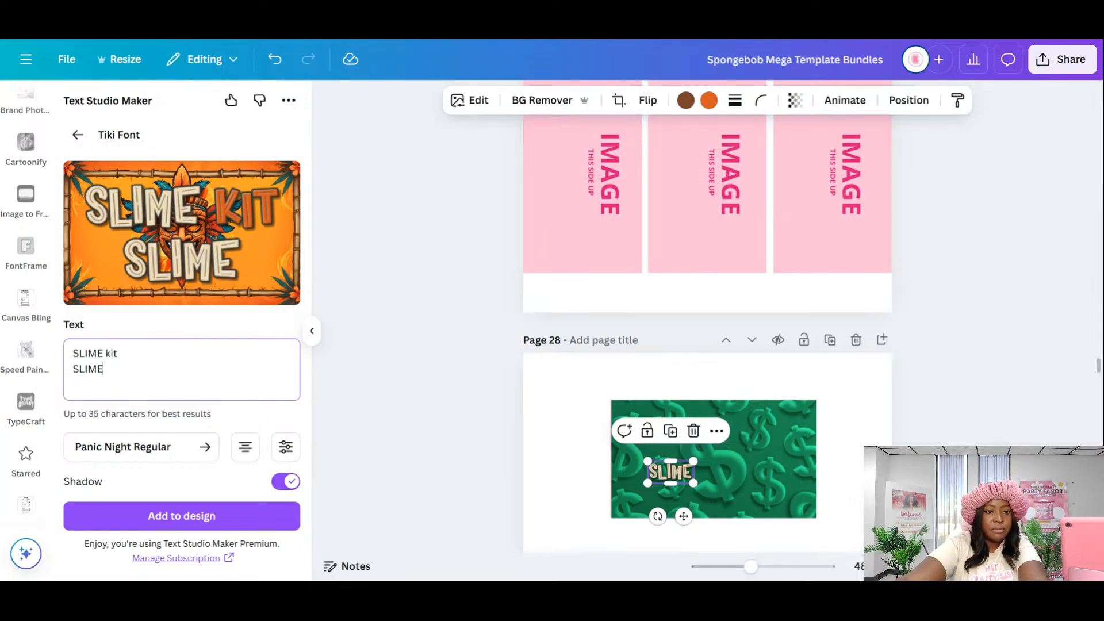
type("kit")
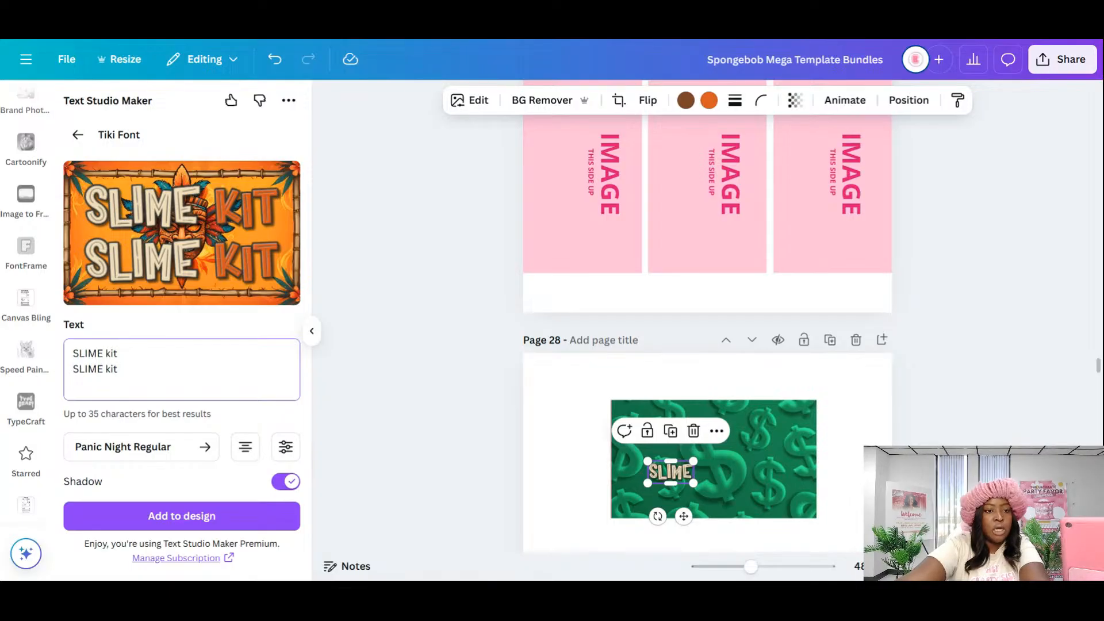
left_click_drag(118, 369, 38, 370)
key("BackSpace")
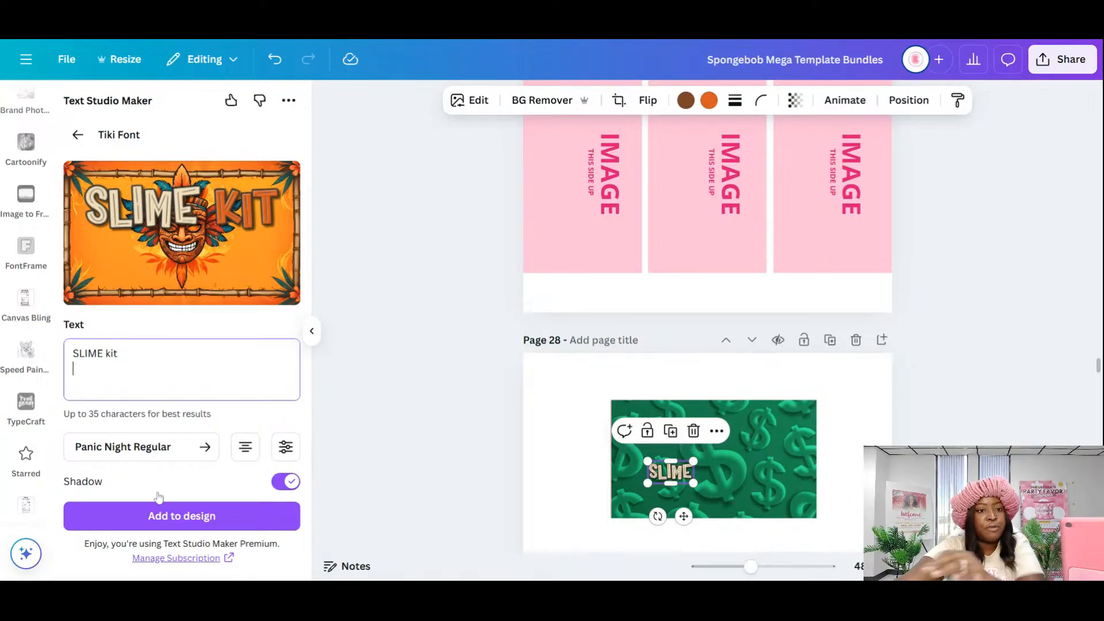
left_click(192, 521)
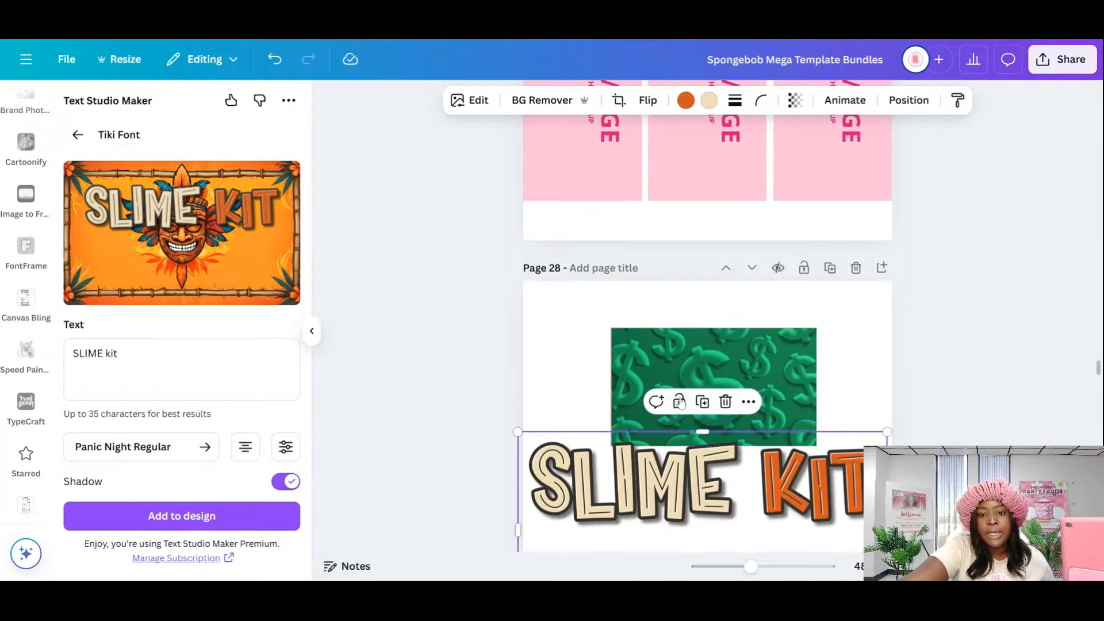
- Delete the small SLIME graphic from the dollar-sign panel on page 28
left_click(847, 377)
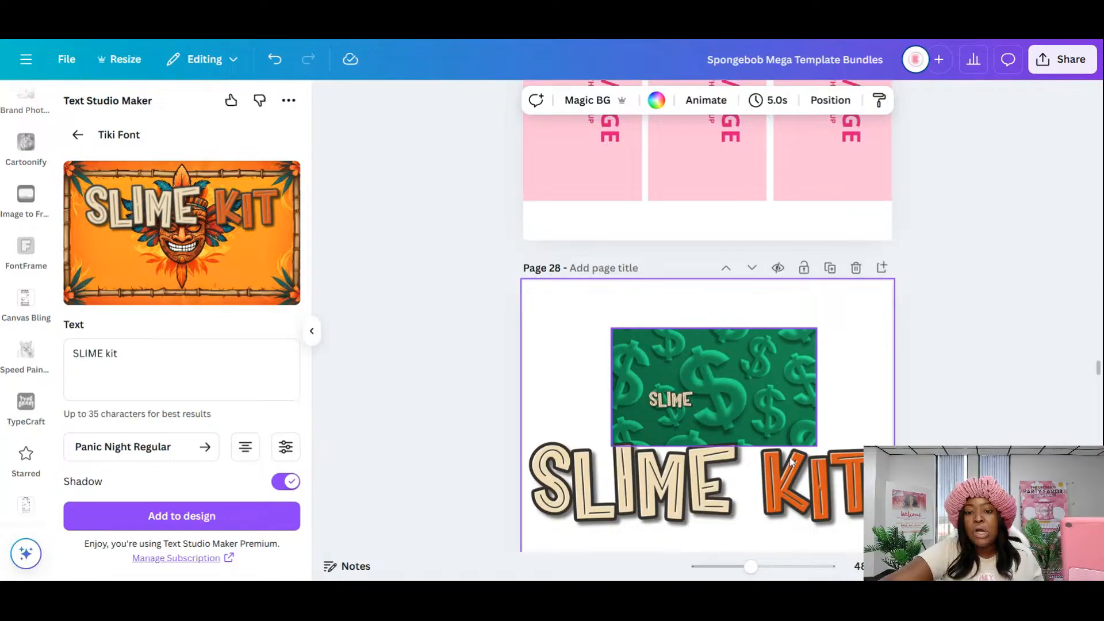
scroll(671, 403, "down", 3)
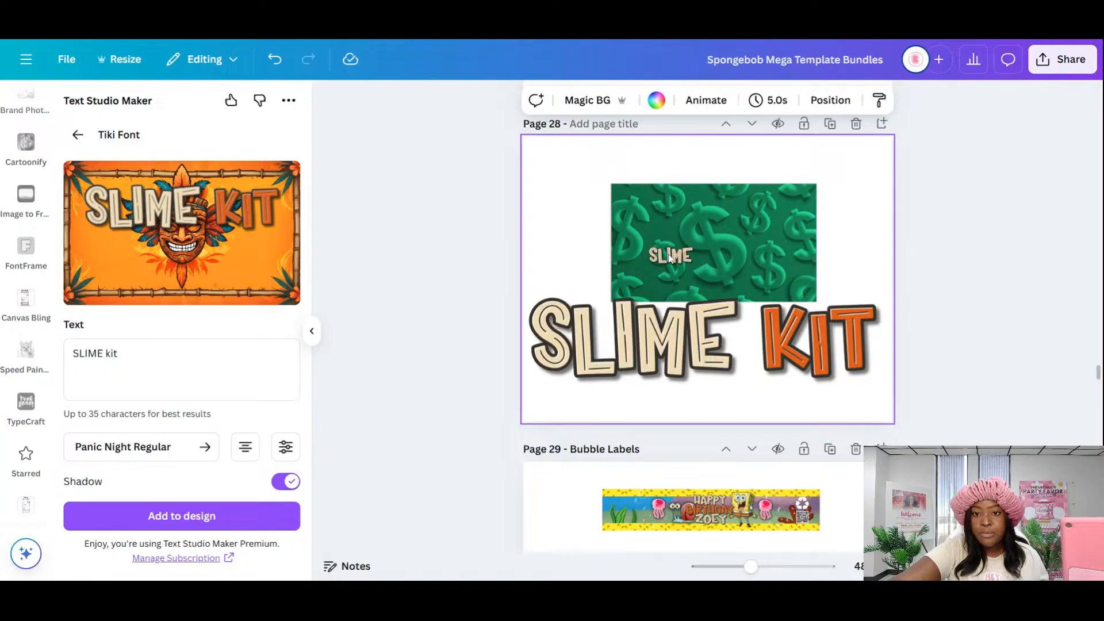
left_click(631, 244)
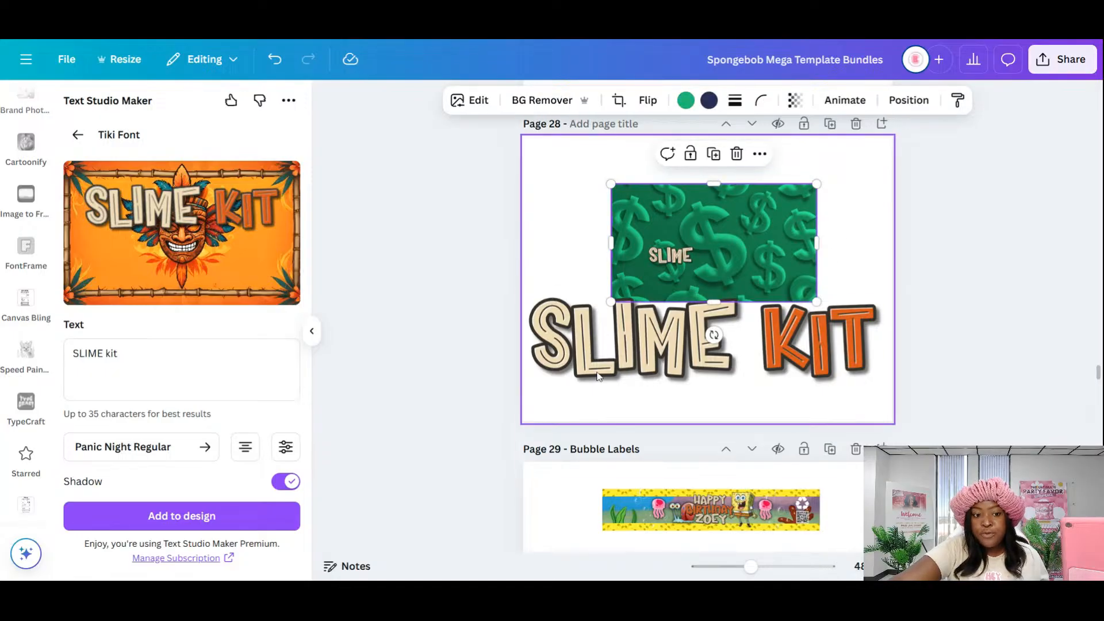
left_click(880, 204)
left_click(670, 261)
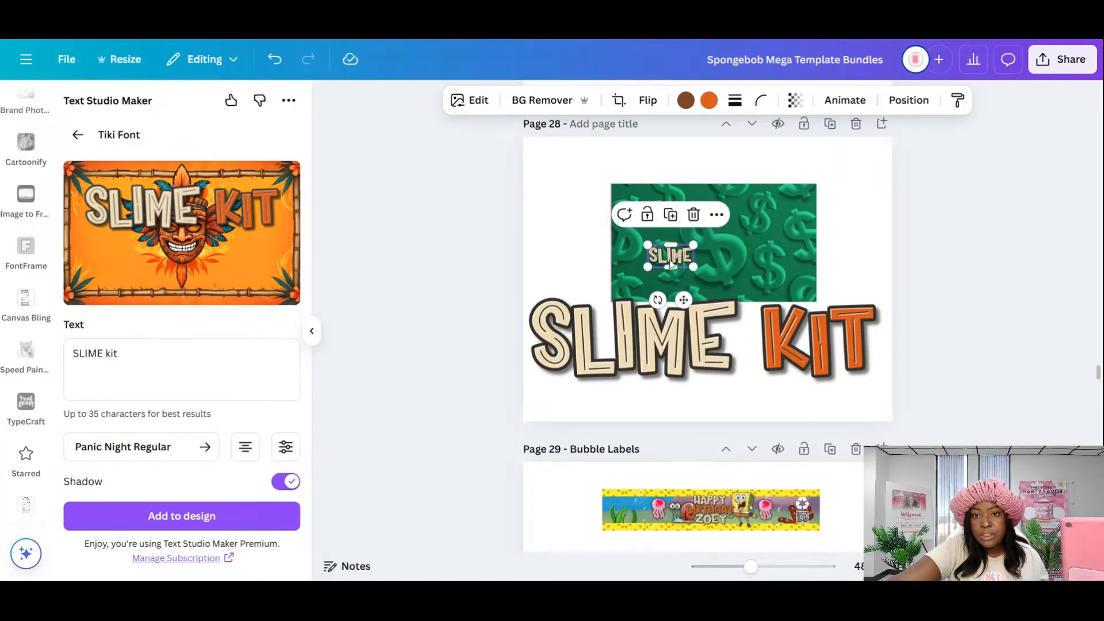
key("Delete")
- Crop the empty lower area off the SLIME KIT graphic and fit it, scaled down, inside the dollar-sign panel
left_click(883, 302)
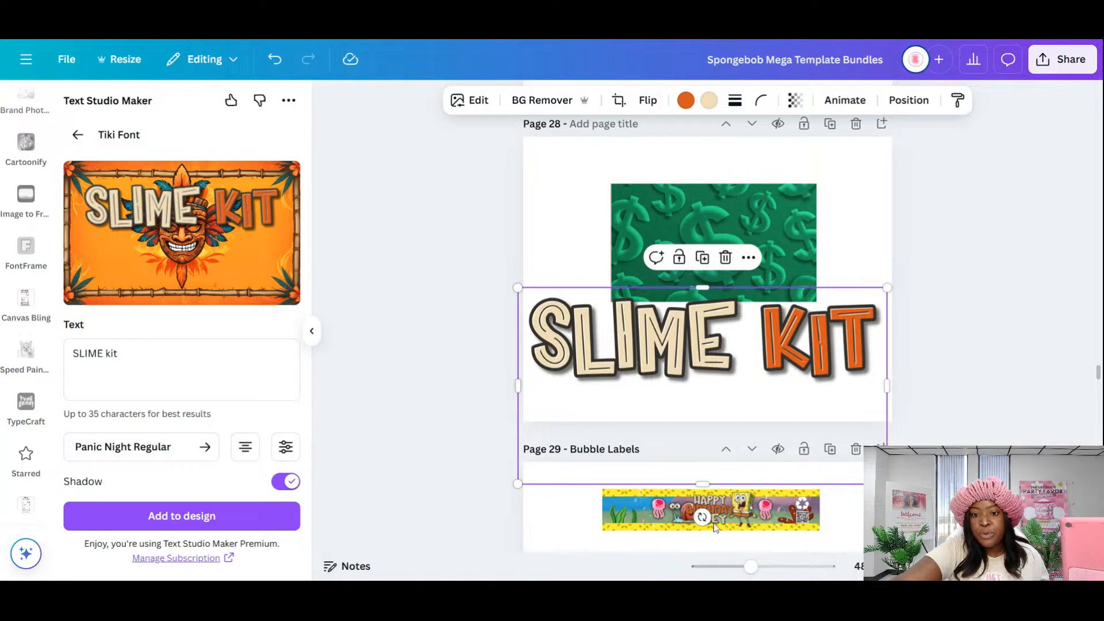
left_click_drag(702, 484, 702, 395)
left_click_drag(886, 287, 674, 348)
left_click_drag(616, 380, 730, 265)
- Place a duplicate of the page 26 "Squishy krabby" text above SLIME KIT on page 28 and enlarge it to font size 52.1
scroll(764, 387, "up", 6)
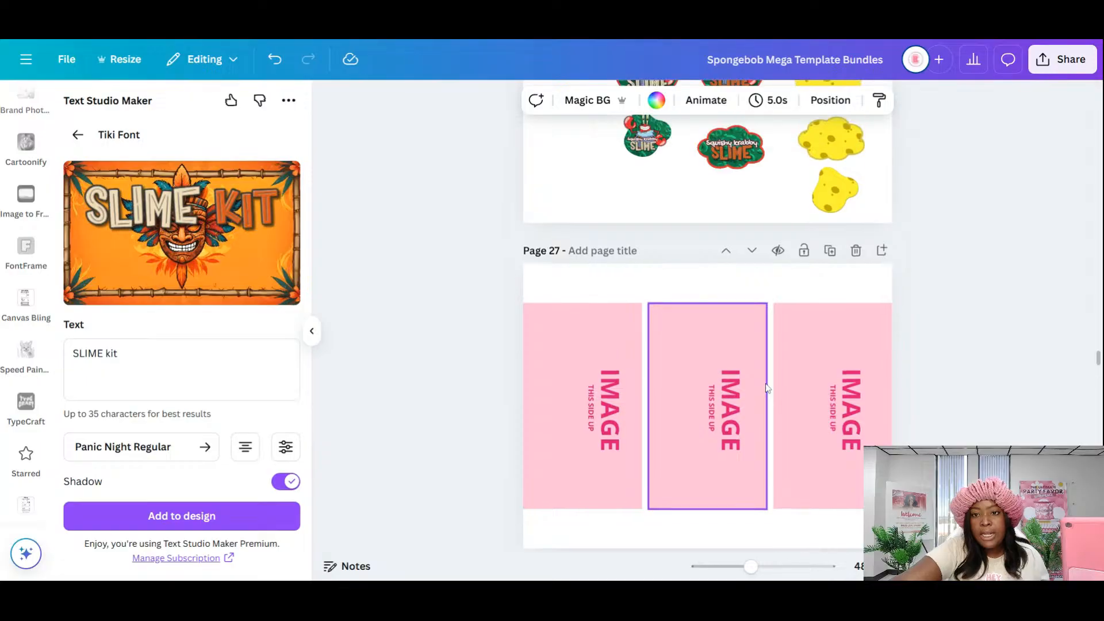
scroll(766, 388, "up", 2)
left_click(647, 197)
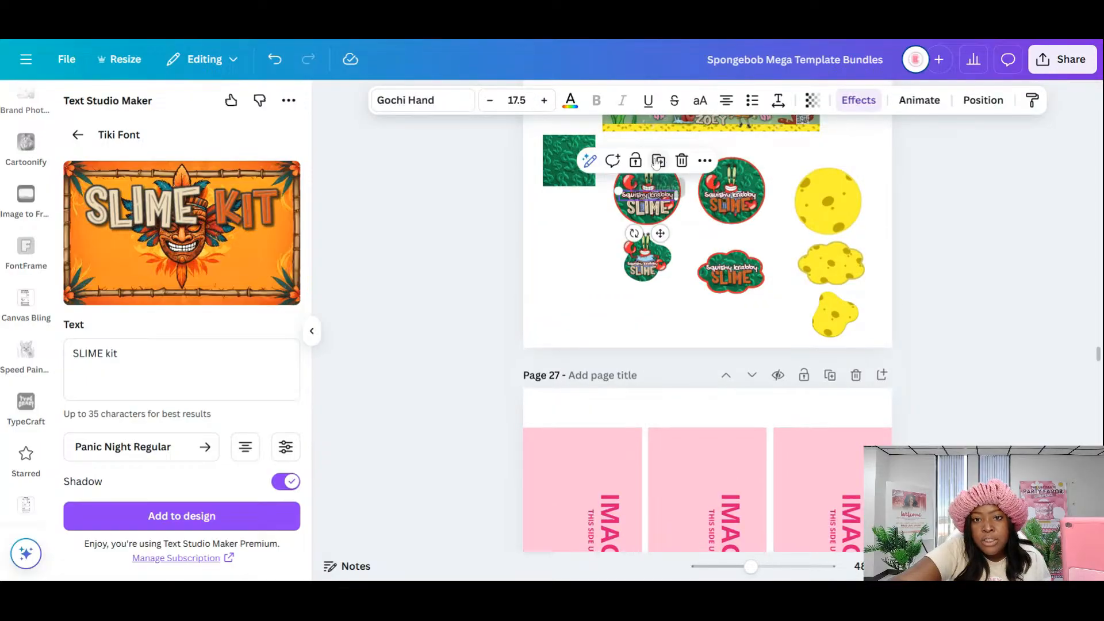
left_click_drag(667, 237, 699, 375)
scroll(648, 491, "down", 6)
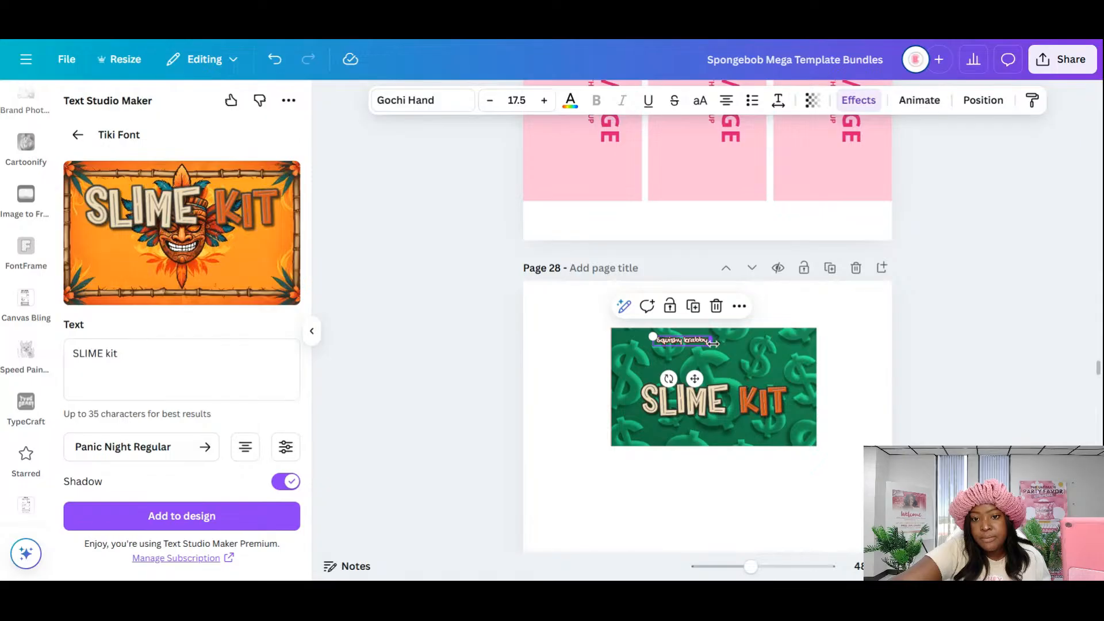
left_click_drag(649, 337, 468, 378)
left_click_drag(653, 339, 766, 378)
left_click_drag(827, 397, 768, 389)
mouse_move(706, 374)
left_mouse_down()
mouse_move(741, 377)
mouse_move(723, 377)
left_mouse_up()
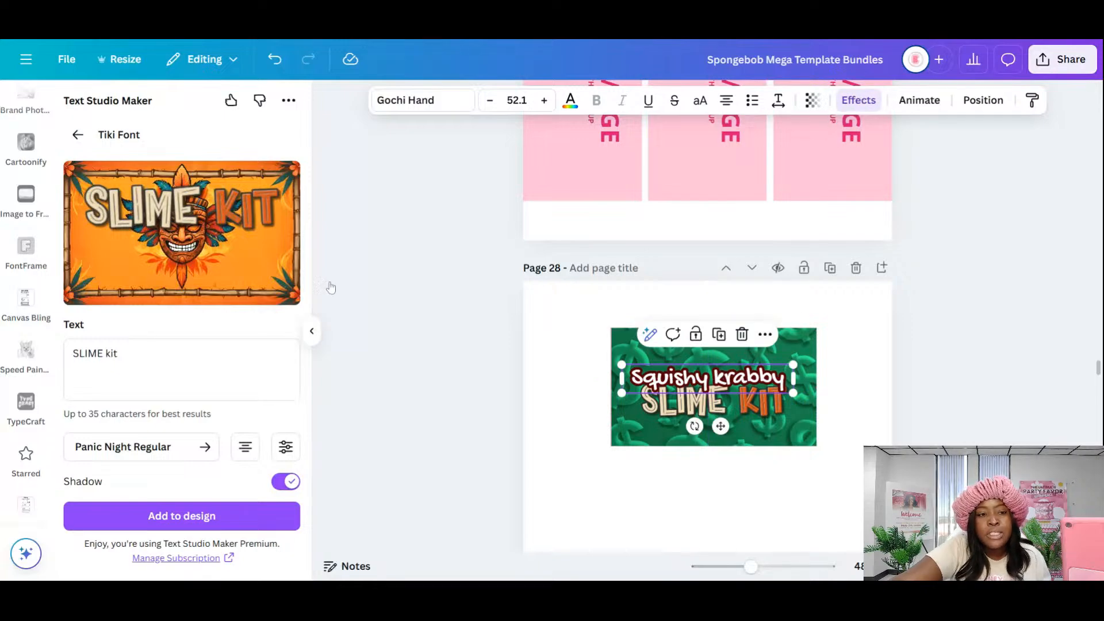
- Set the outline color of the "Squishy krabby" text on page 28 to the dark red #AA0C0E
left_click(859, 102)
left_click(278, 404)
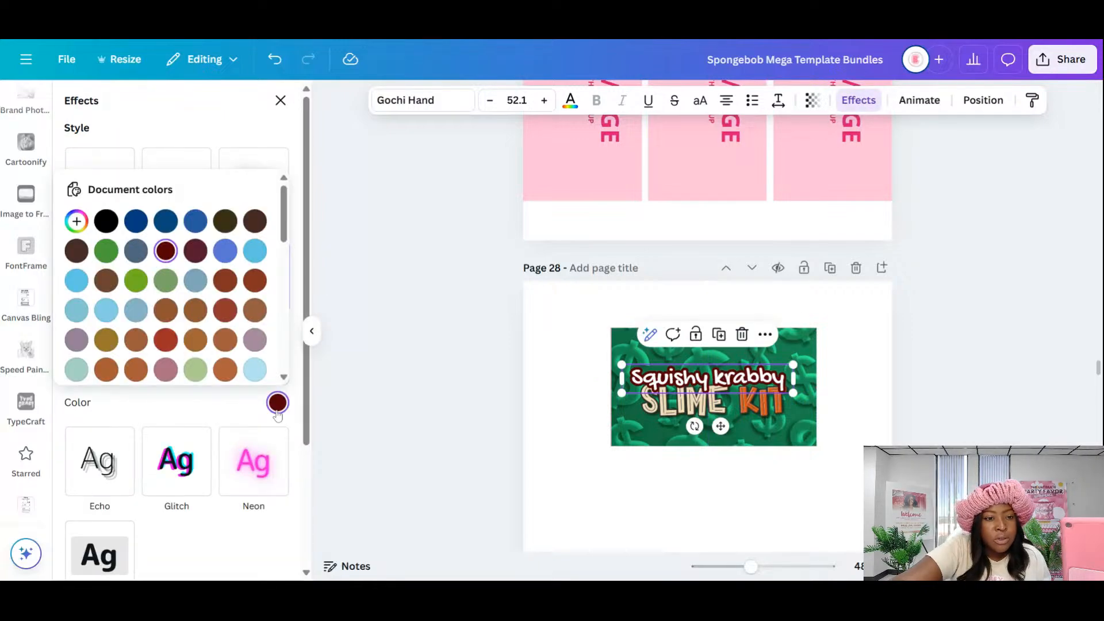
scroll(162, 276, "down", 5)
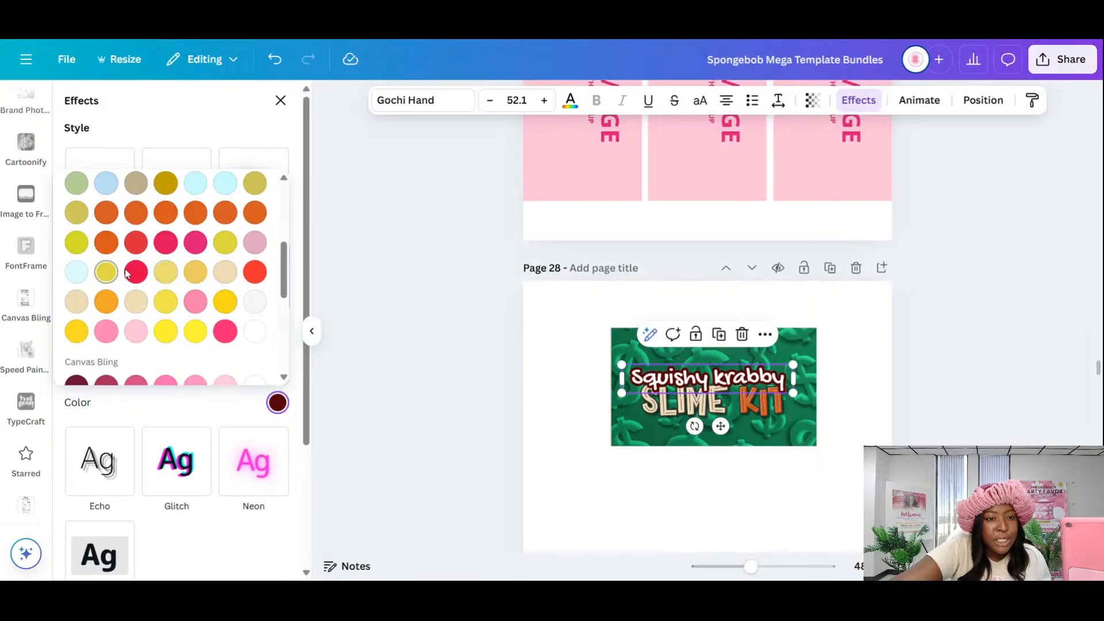
left_click(256, 274)
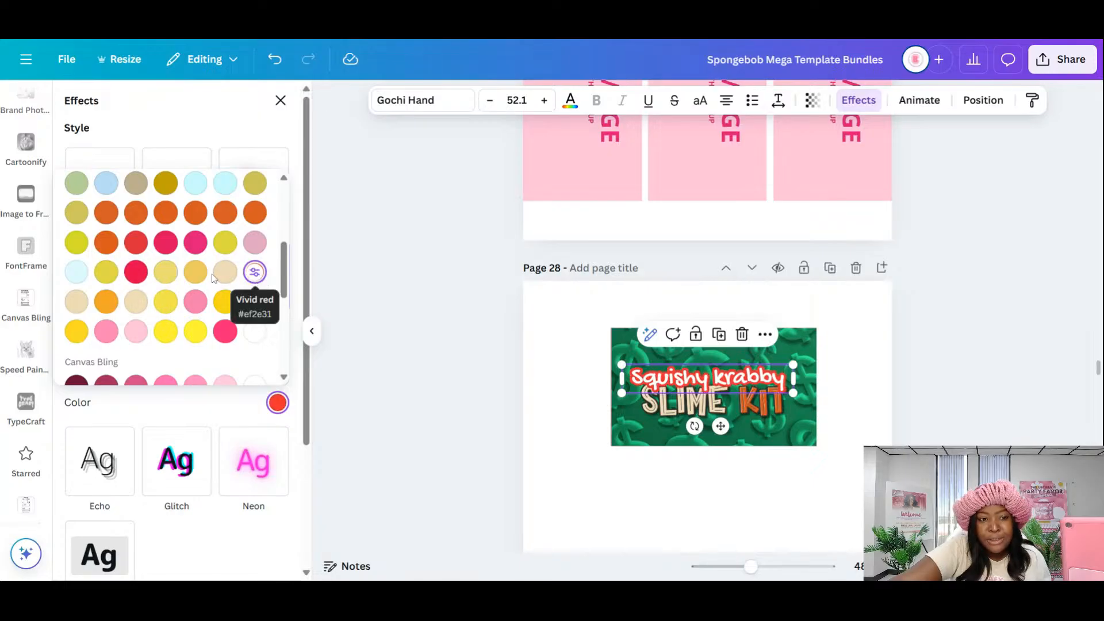
left_click(112, 125)
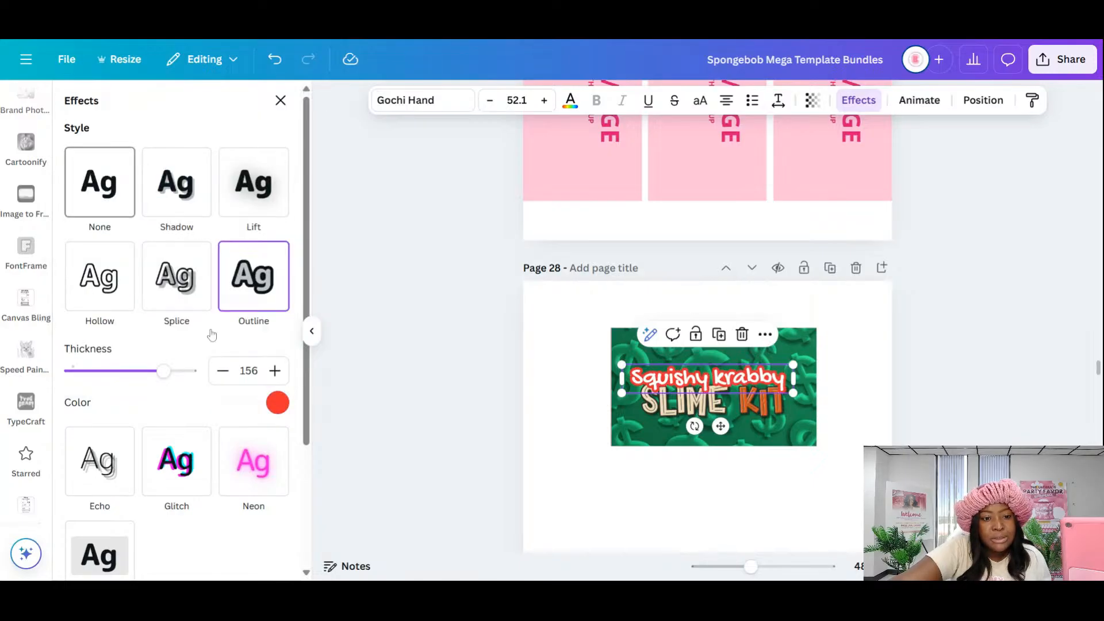
left_click(278, 403)
left_click(77, 222)
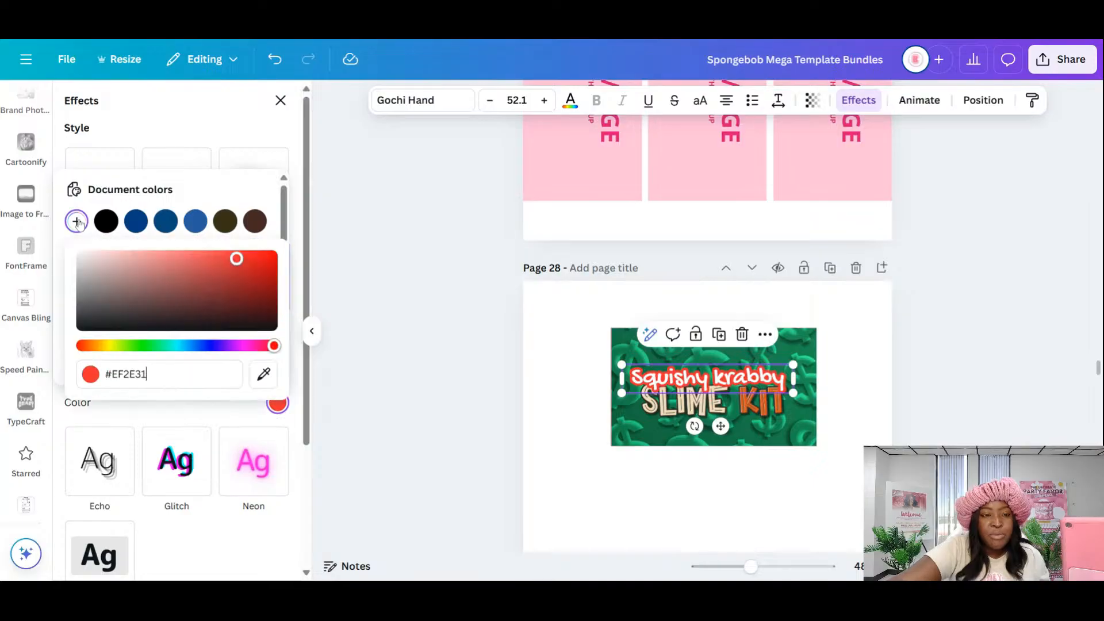
left_click_drag(237, 258, 260, 278)
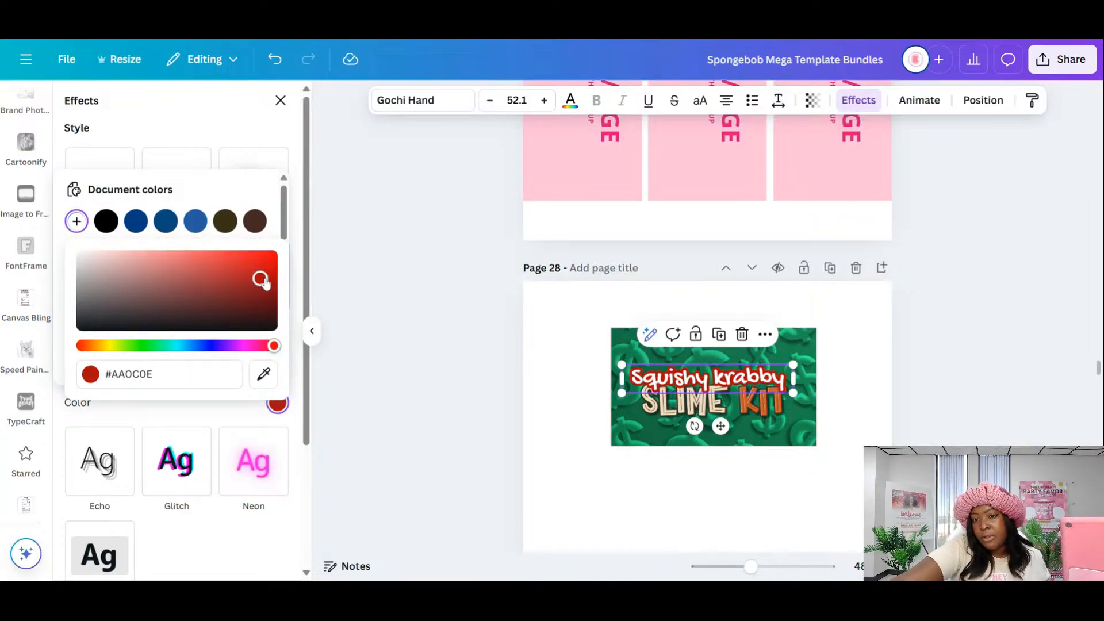
left_click(765, 496)
left_click_drag(765, 492, 730, 375)
left_click(771, 479)
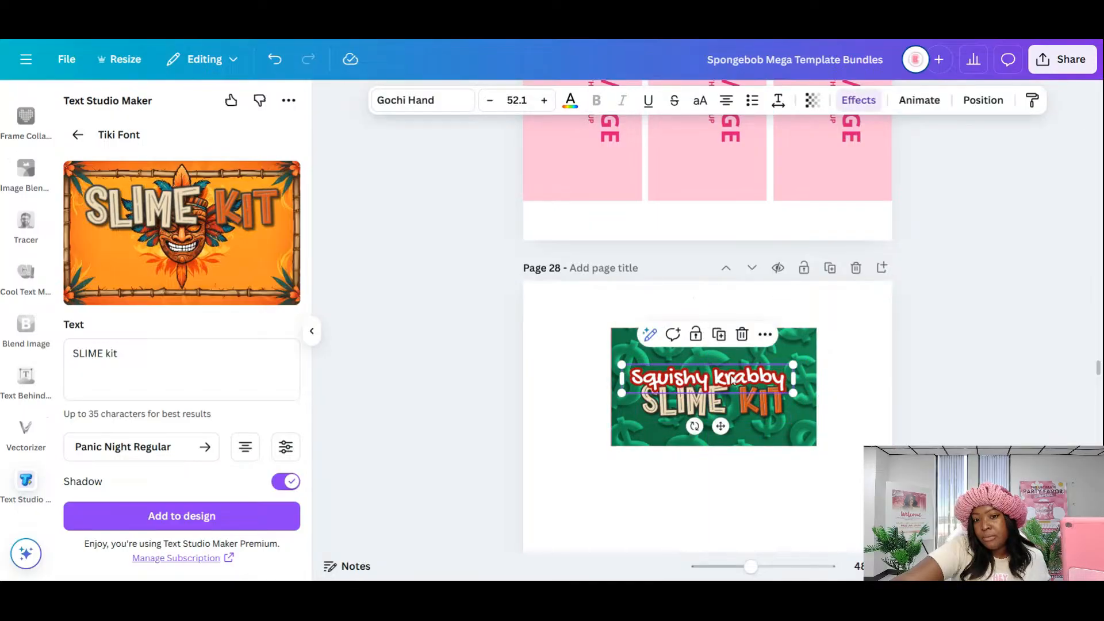
- Capitalize the second word so the text reads "Squishy Krabby" and adjust its position above SLIME KIT
double_click(727, 380)
left_click(723, 378)
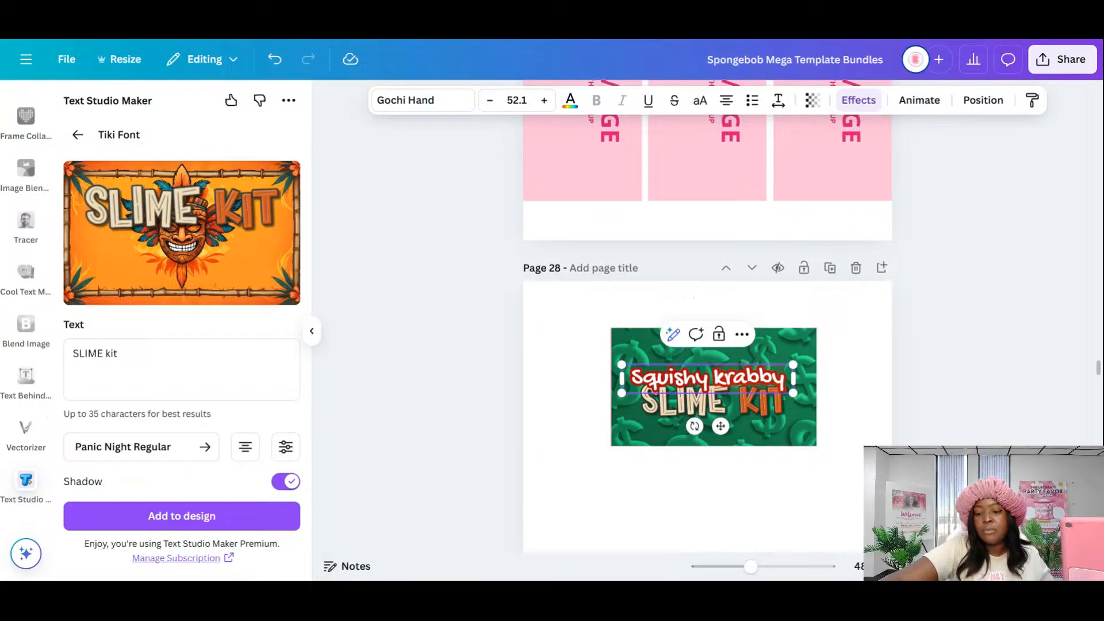
key("BackSpace")
type("K")
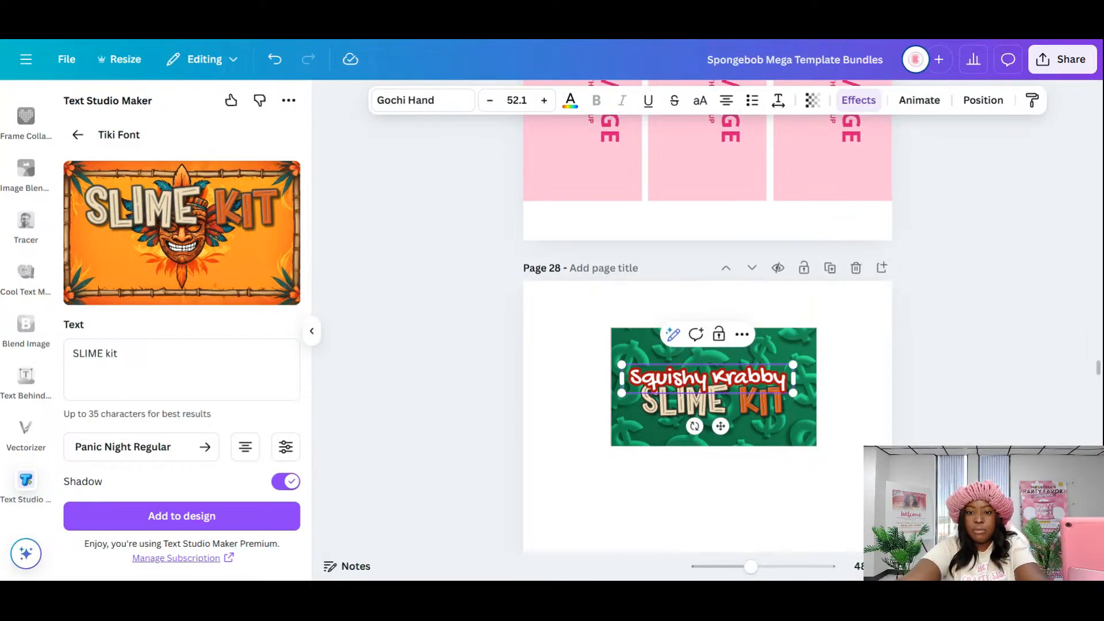
left_click(841, 457)
left_click(749, 384)
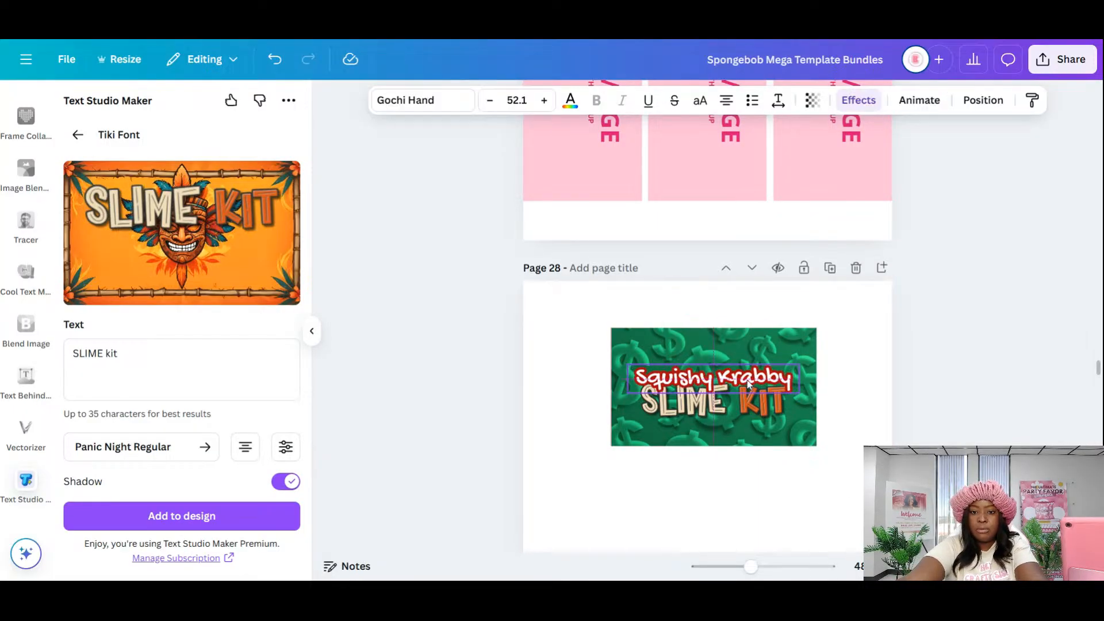
left_click(786, 505)
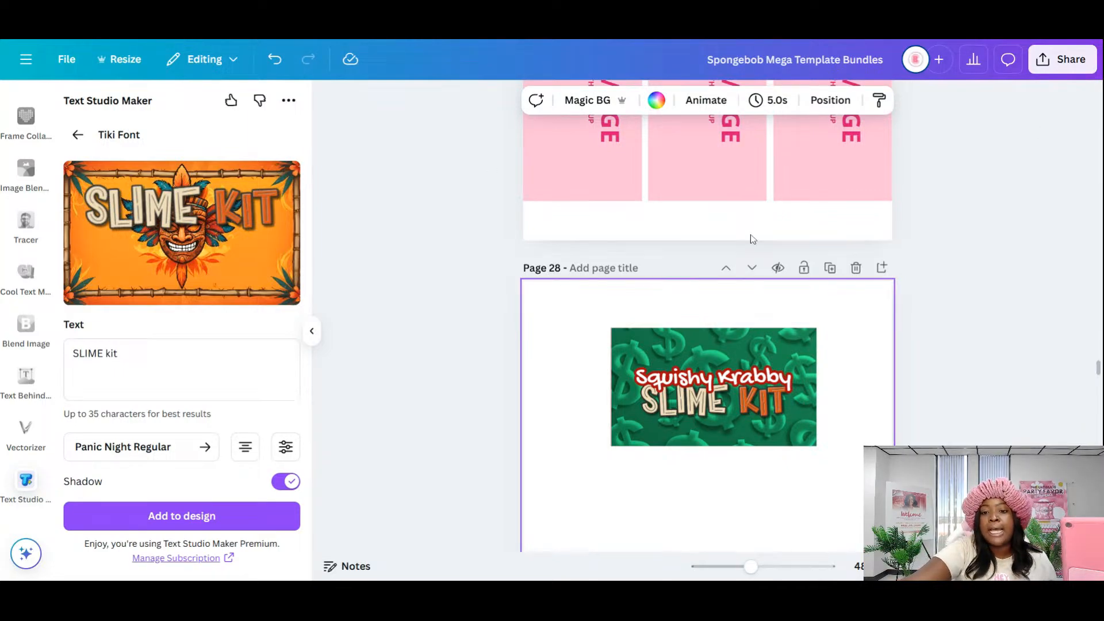
- Copy the blob-shaped Squishy Krabby SLIME sticker from page 26 onto page 28 and enlarge it below the dollar-sign label
scroll(753, 259, "down", 3)
scroll(762, 366, "up", 4)
scroll(762, 364, "up", 8)
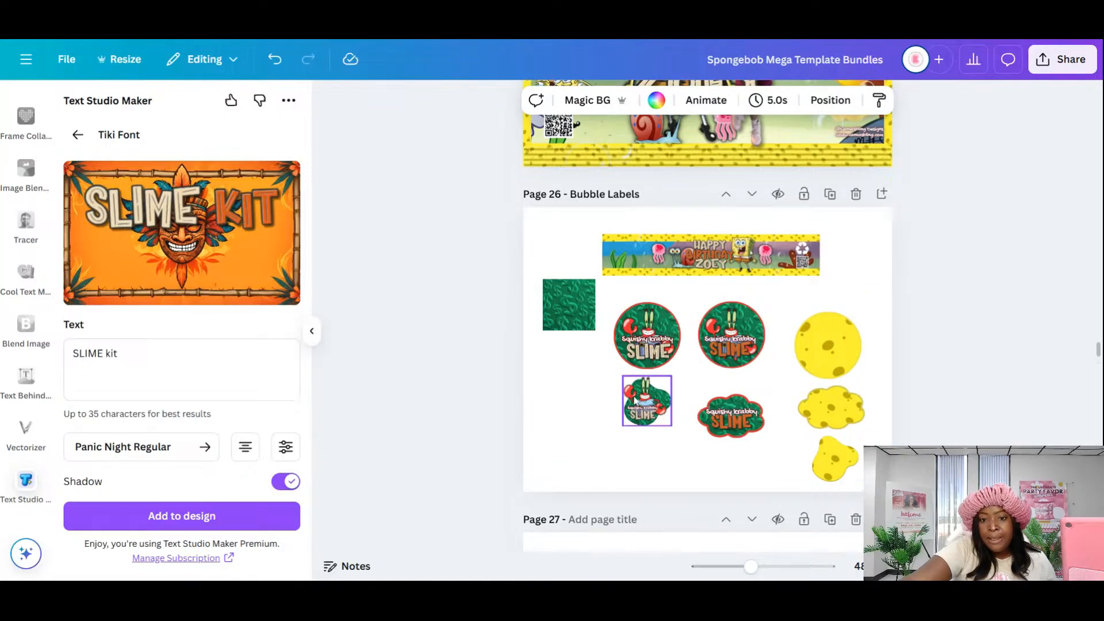
left_click(643, 397)
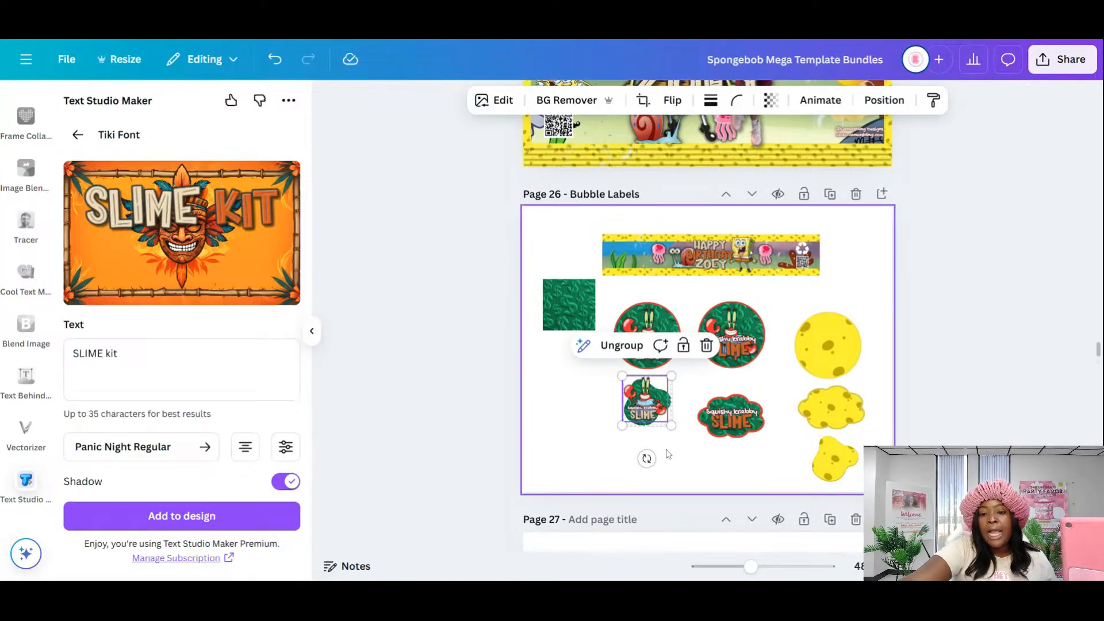
scroll(667, 446, "down", 3)
left_click(659, 304)
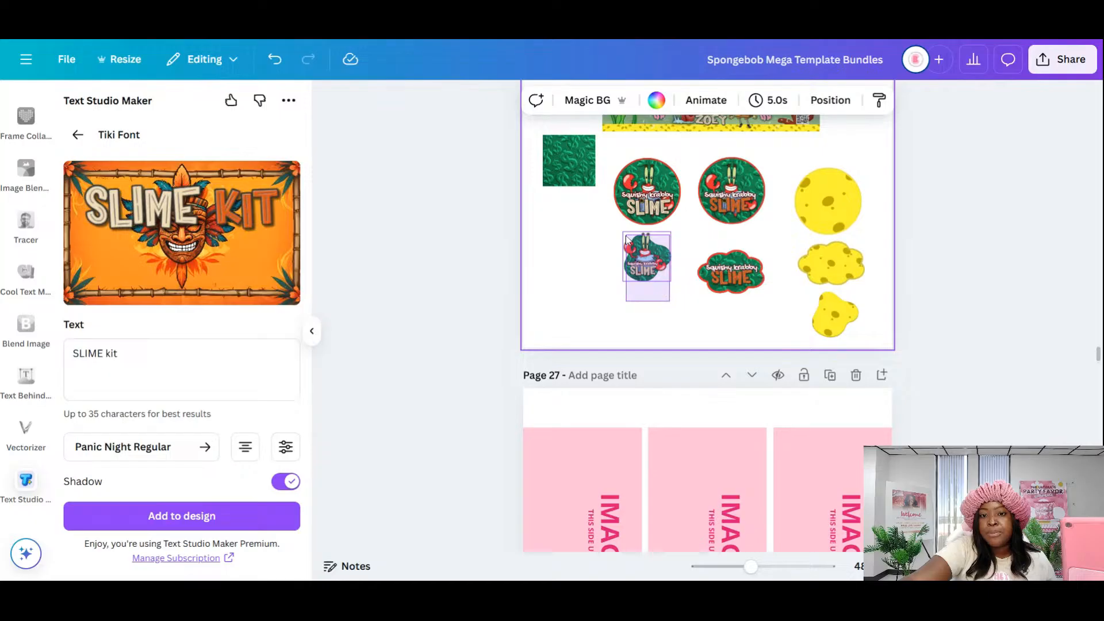
left_click(648, 263)
left_click_drag(655, 268, 792, 426)
scroll(636, 426, "down", 10)
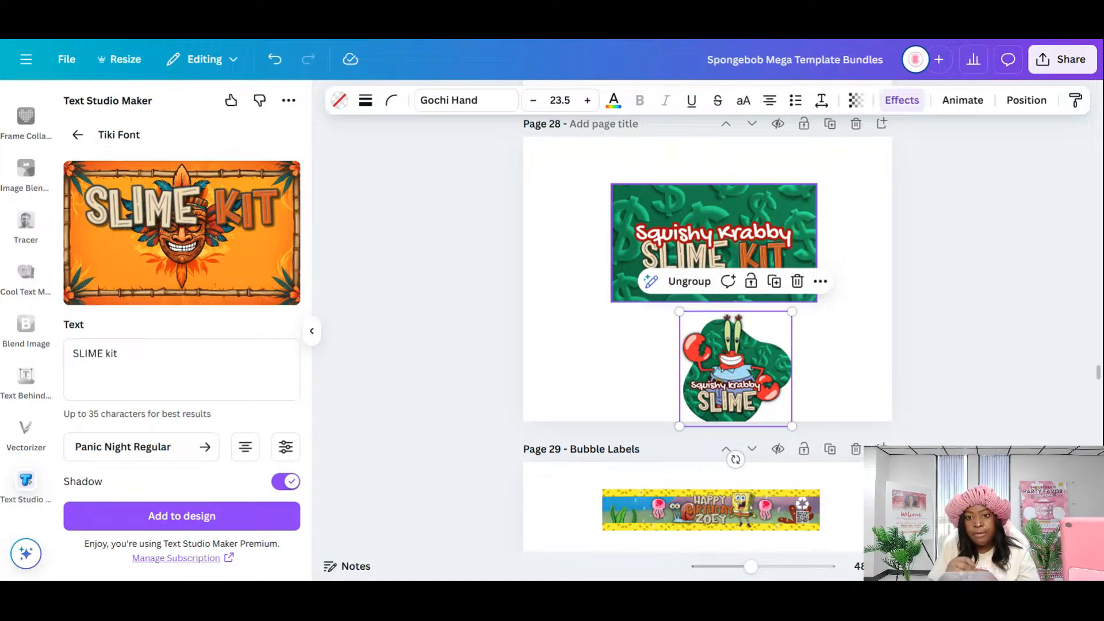
- Move the whole dollar-sign label with its Squishy Krabby SLIME KIT lettering up and center it horizontally on page 28
left_click(595, 168)
left_click(664, 195)
left_click_drag(577, 162, 844, 304)
left_click_drag(762, 268, 757, 237)
left_click(822, 335)
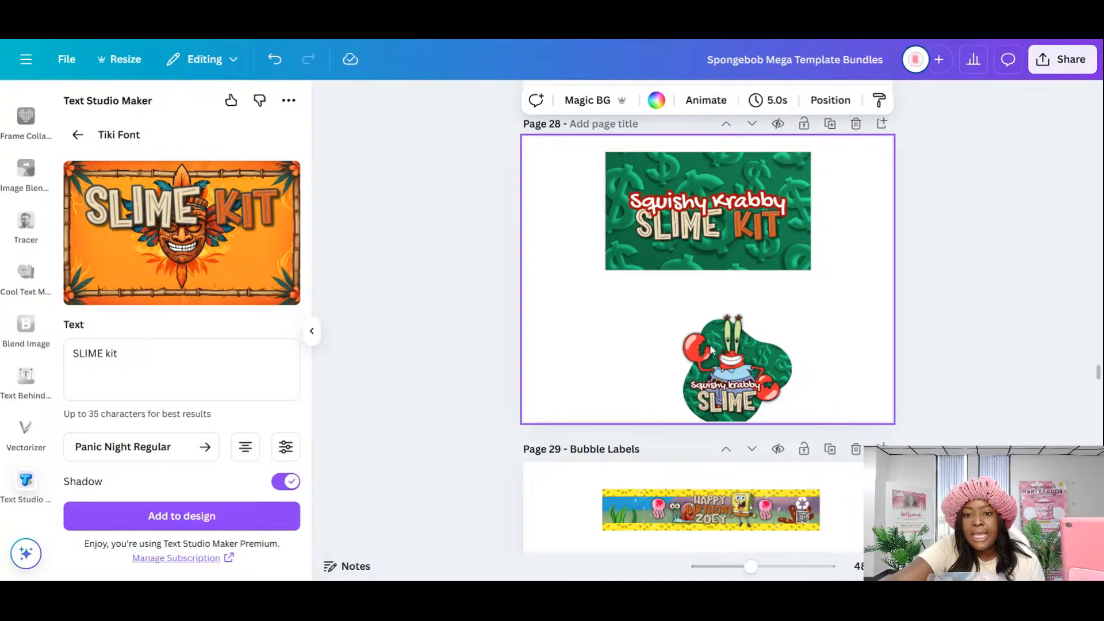
- Shrink the blob sticker, place it beneath the label on page 28, and ungroup its elements
left_click_drag(744, 374, 726, 333)
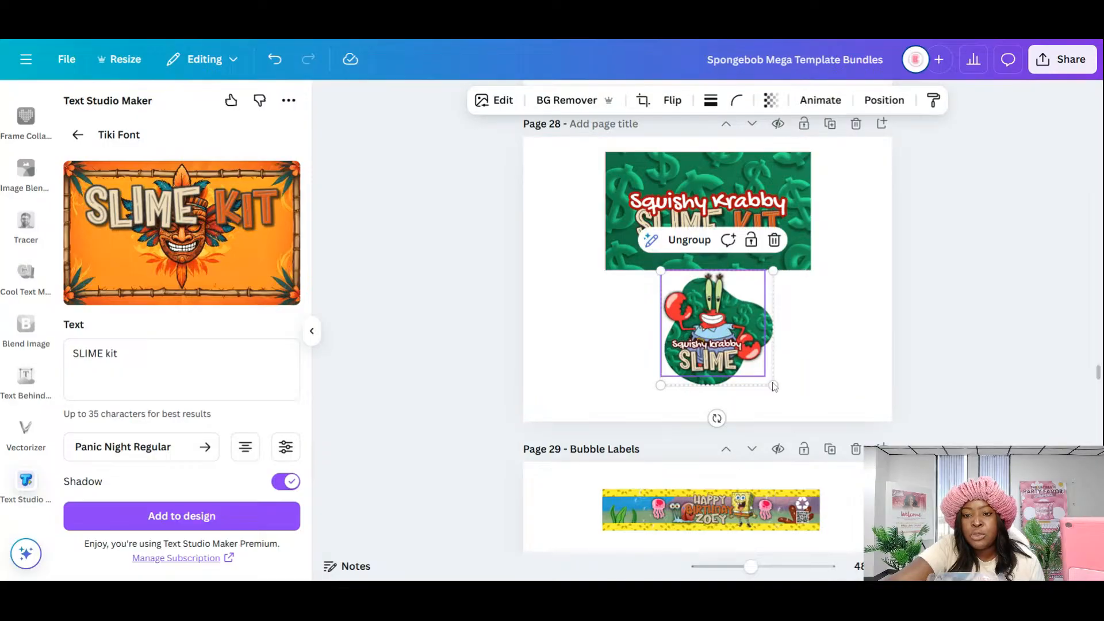
left_click_drag(781, 404, 736, 367)
key("Escape")
left_click(703, 327)
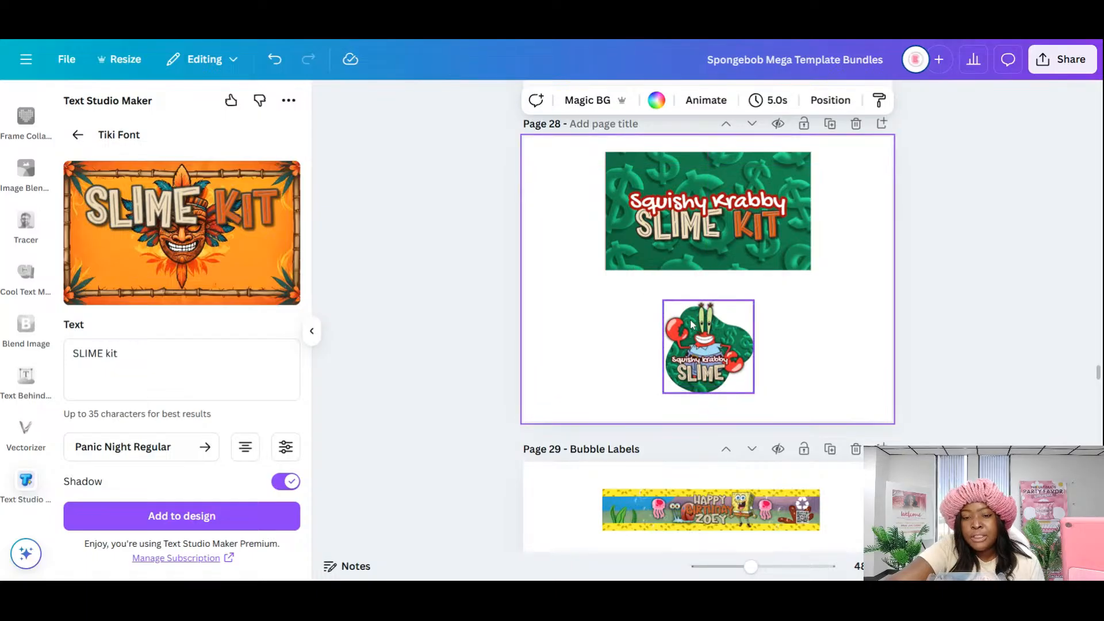
left_click(682, 269)
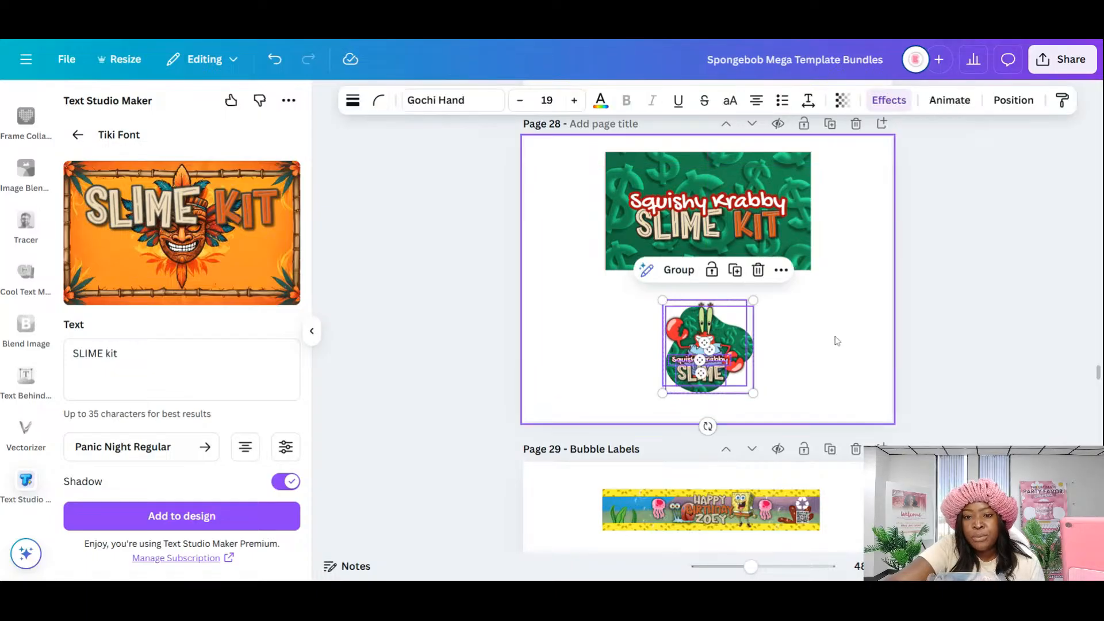
- Pull Mr. Krabs off the sticker, enlarge him, and place him beside the green blob
left_click(826, 369)
left_click(668, 333)
left_click_drag(663, 300, 557, 311)
left_click_drag(687, 316, 609, 332)
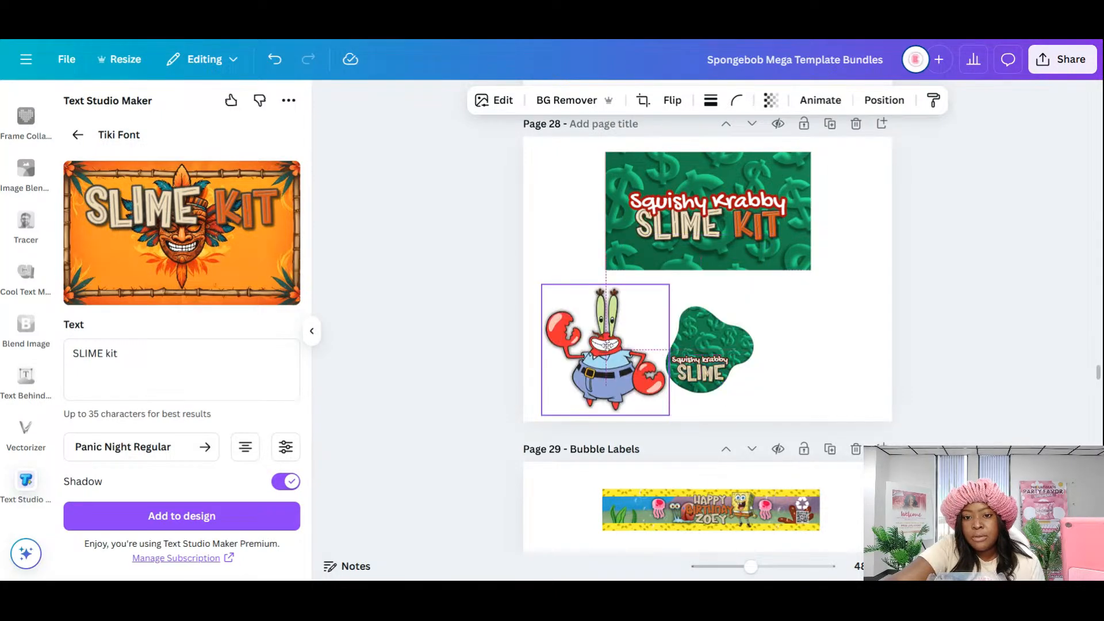
left_click(737, 326)
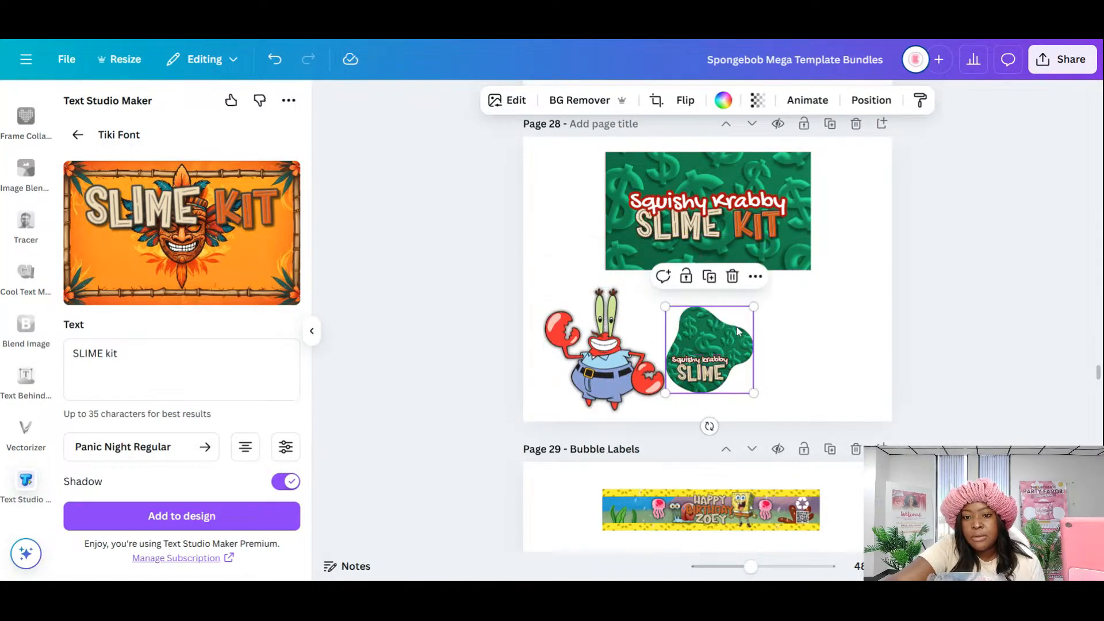
left_click(686, 276)
left_click(612, 345)
mouse_move(612, 345)
left_mouse_down()
mouse_move(604, 373)
mouse_move(597, 354)
left_mouse_up()
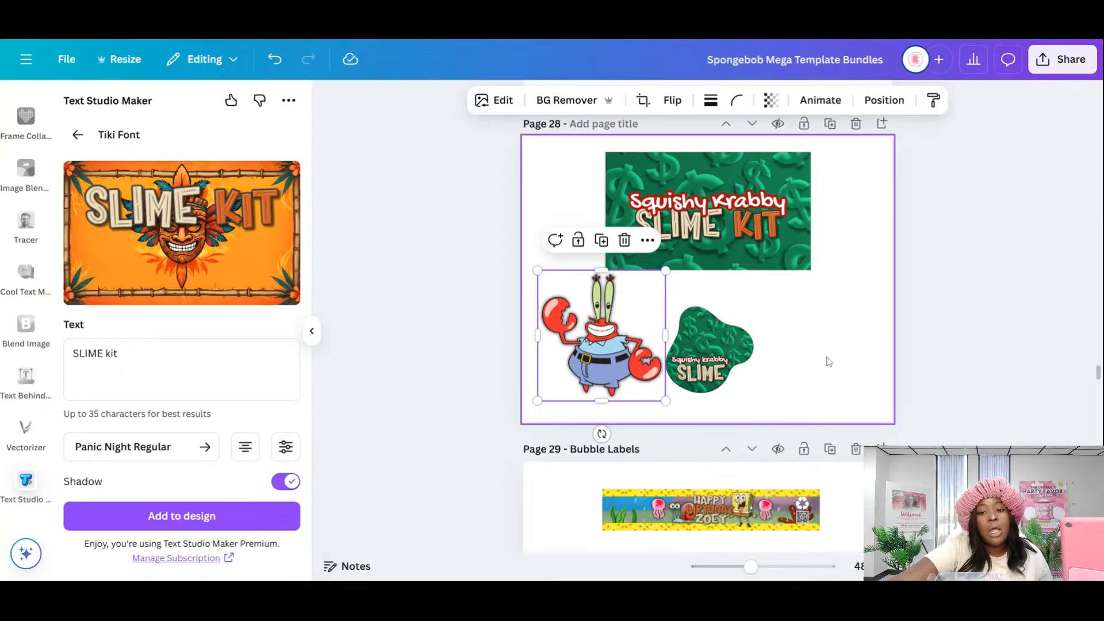
- Unlock the green blob, move it to the page's right edge, and enlarge the sticker's "Squishy krabby" and SLIME lettering beside Mr. Krabs
left_click(725, 331)
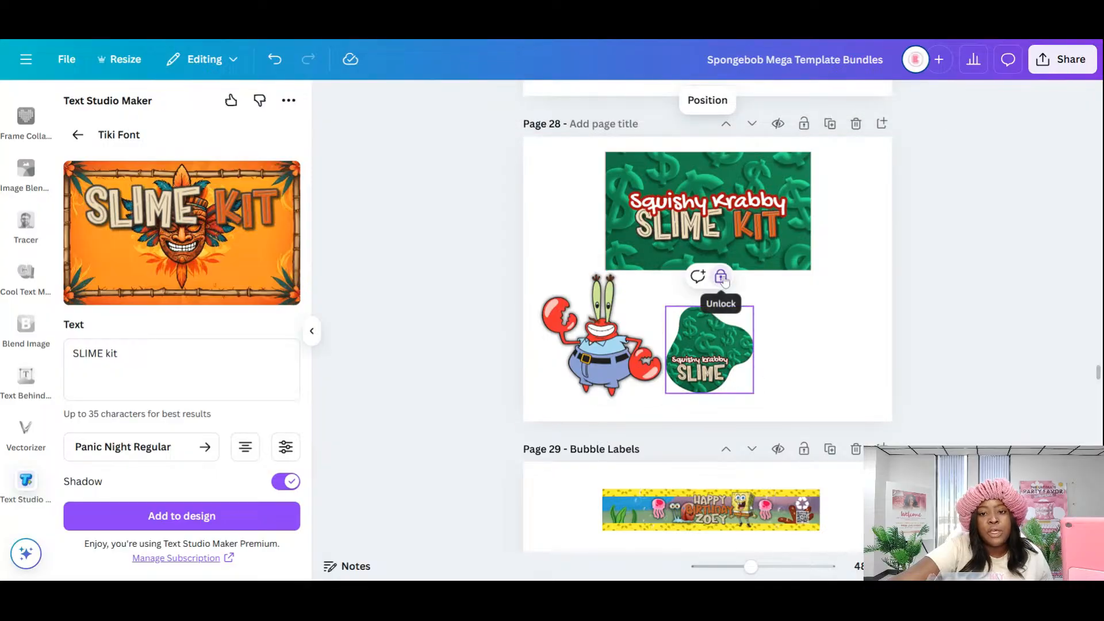
left_click(721, 277)
left_click(808, 328)
left_click_drag(703, 329, 857, 321)
left_click_drag(710, 406, 820, 311)
left_click_drag(715, 374, 706, 398)
left_click_drag(589, 349, 617, 342)
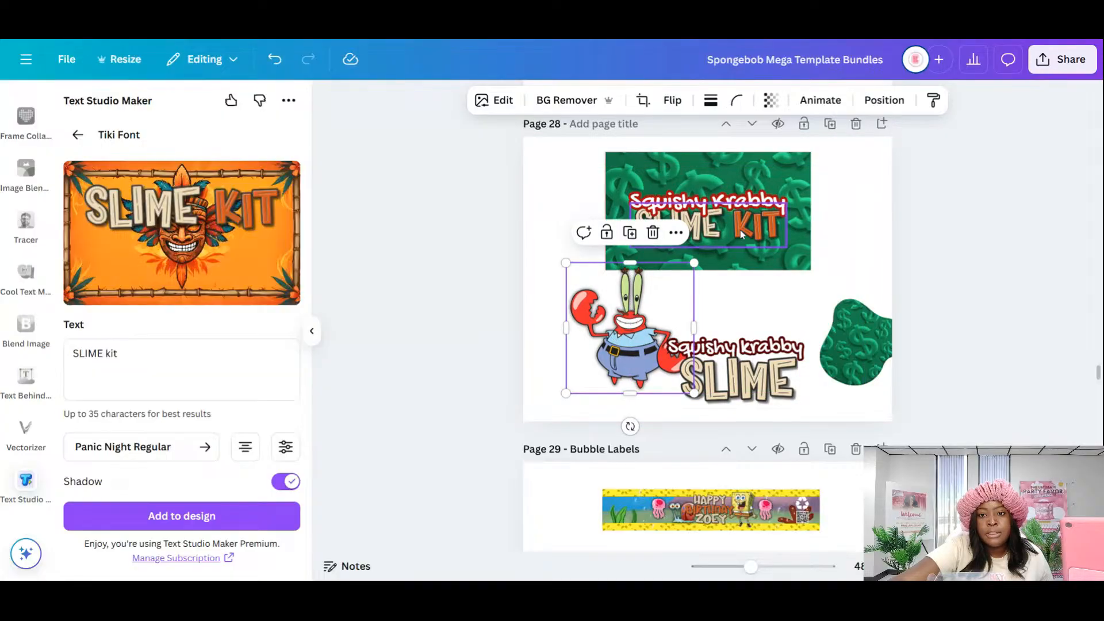
- Place a duplicate of the label's SLIME KIT graphic over Mr. Krabs' legs and delete the sticker's SLIME graphic
left_click(716, 221)
left_click(708, 173)
left_click_drag(716, 227, 638, 373)
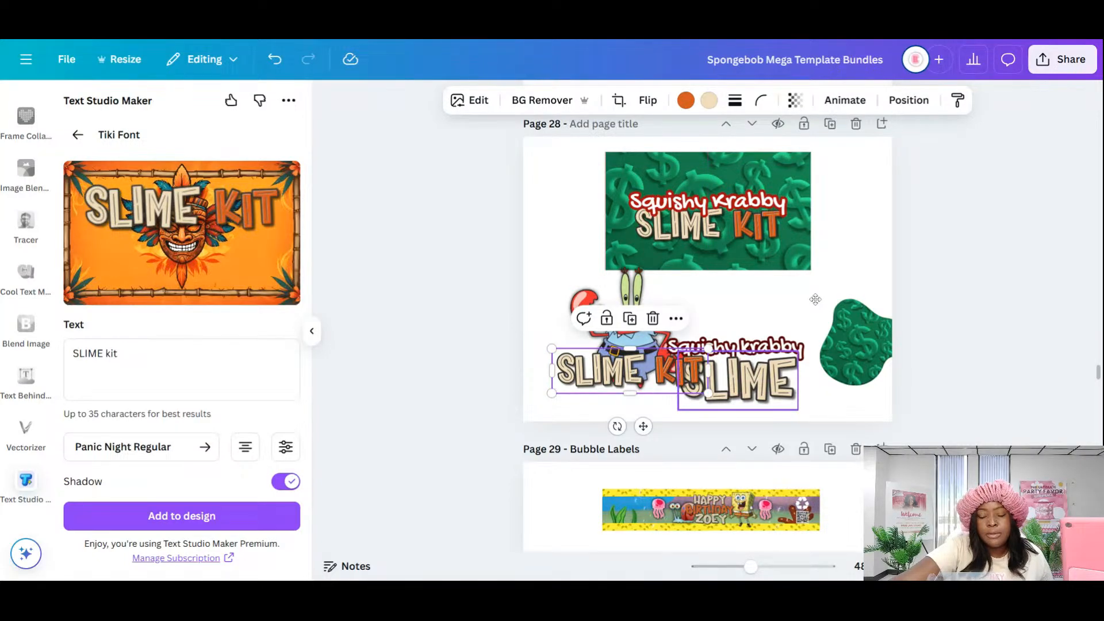
left_click_drag(751, 369, 824, 282)
left_click(834, 231)
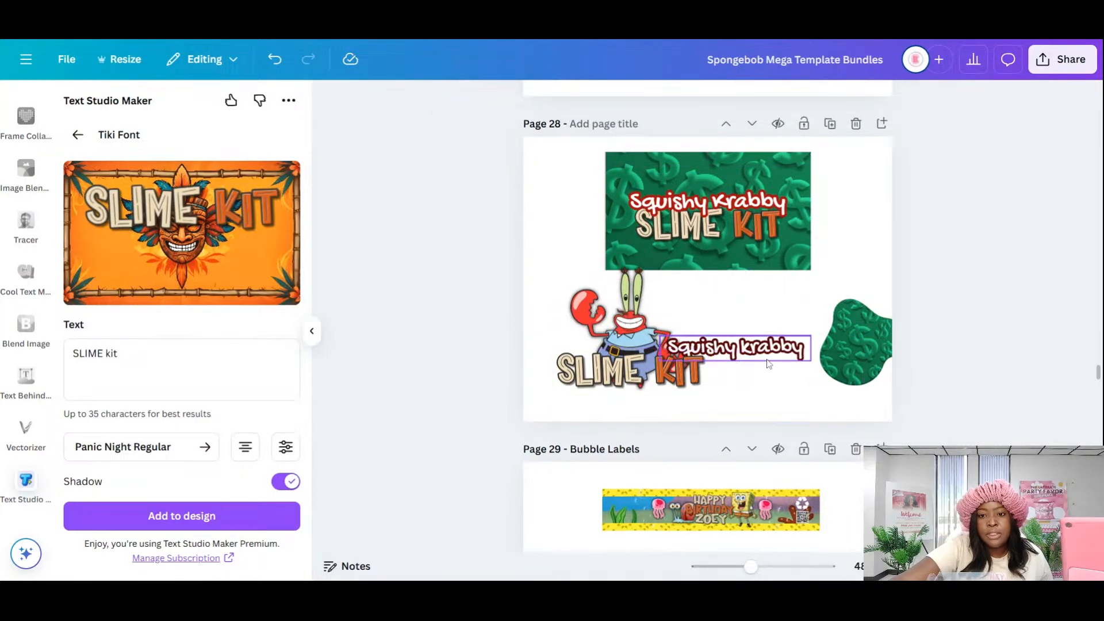
- Move the sticker's "Squishy krabby" text directly above the duplicated SLIME KIT and raise Mr. Krabs behind the lettering
left_click_drag(772, 352, 660, 350)
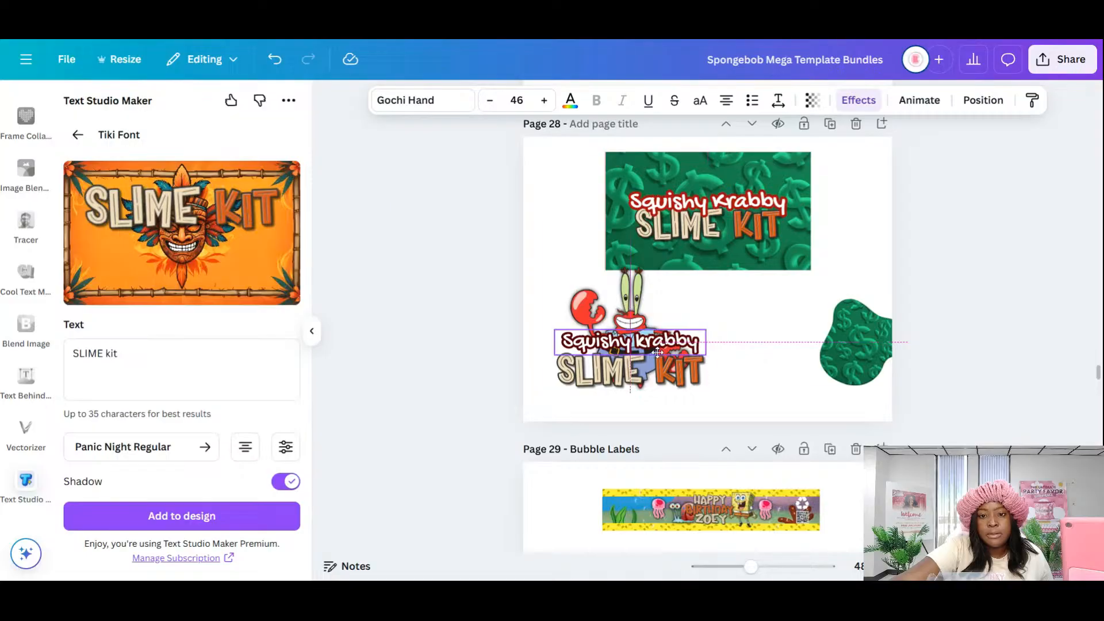
left_click(662, 298)
left_click_drag(630, 312, 622, 290)
left_click(772, 338)
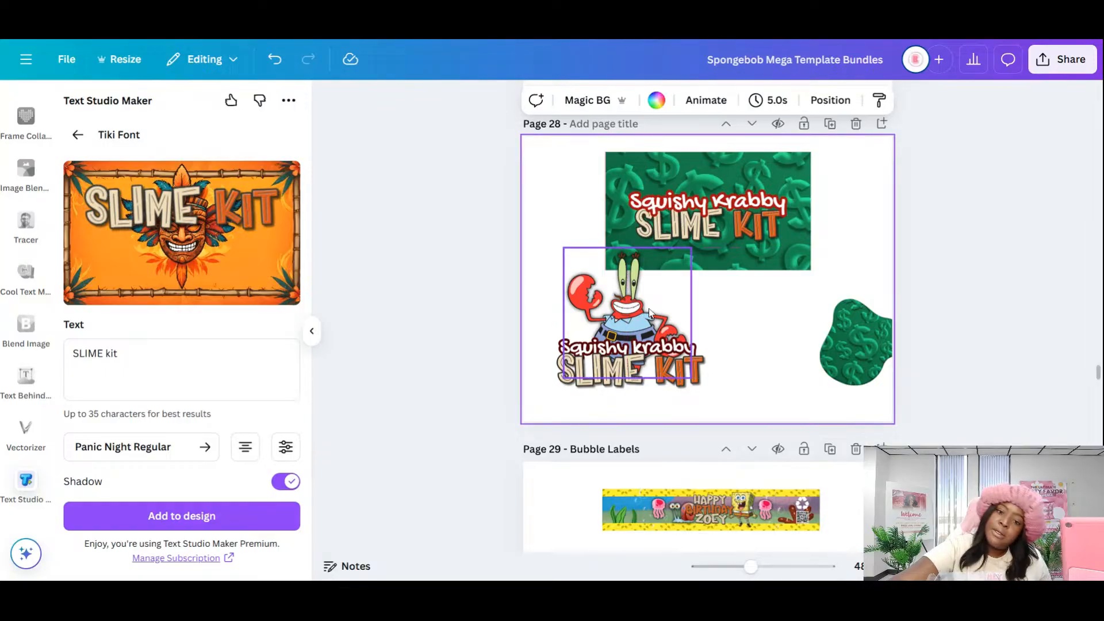
- Scale Mr. Krabs and the SLIME KIT lettering down together to text size 29.7 and position them below the label
left_click_drag(716, 402, 658, 378)
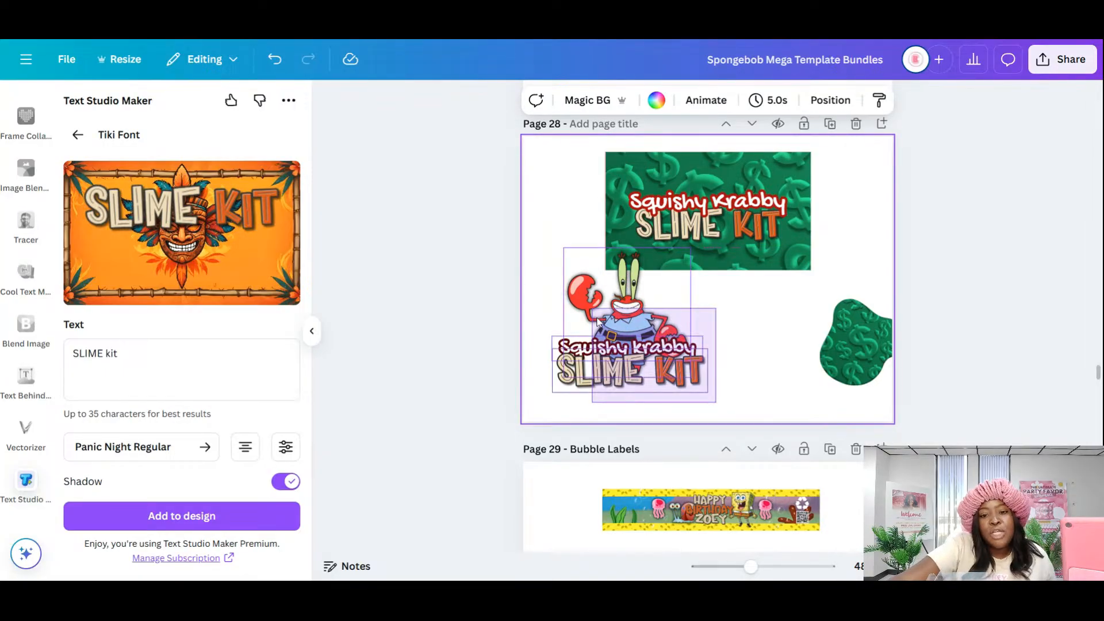
left_click_drag(663, 319, 745, 342)
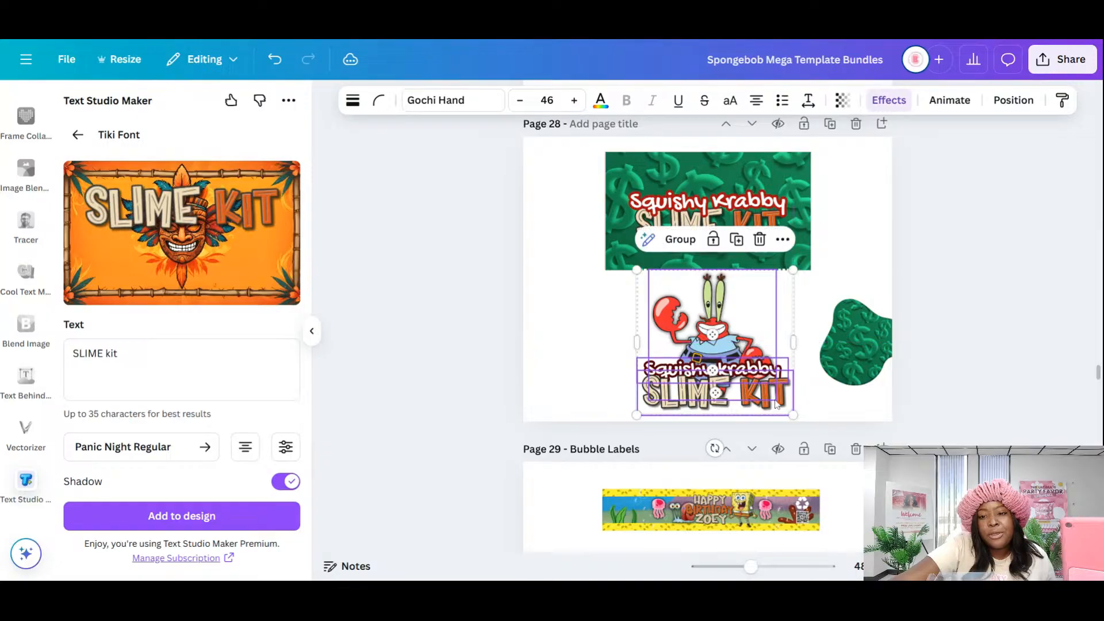
left_click_drag(793, 415, 752, 351)
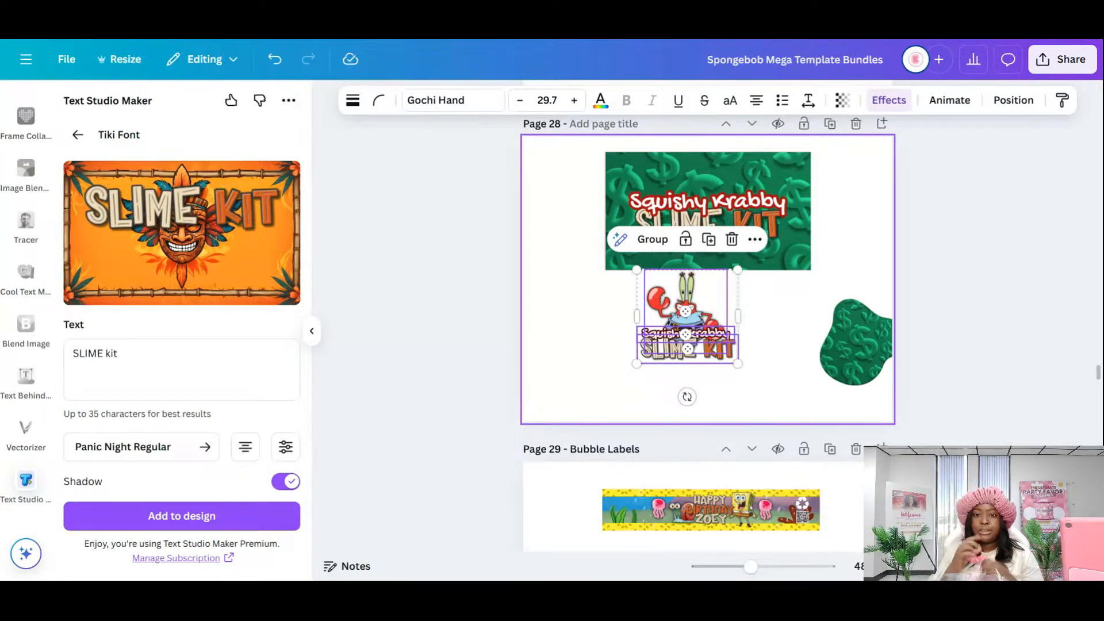
left_click(754, 387)
left_click_drag(603, 273, 767, 411)
mouse_move(707, 354)
left_mouse_down()
mouse_move(719, 330)
mouse_move(723, 341)
left_mouse_up()
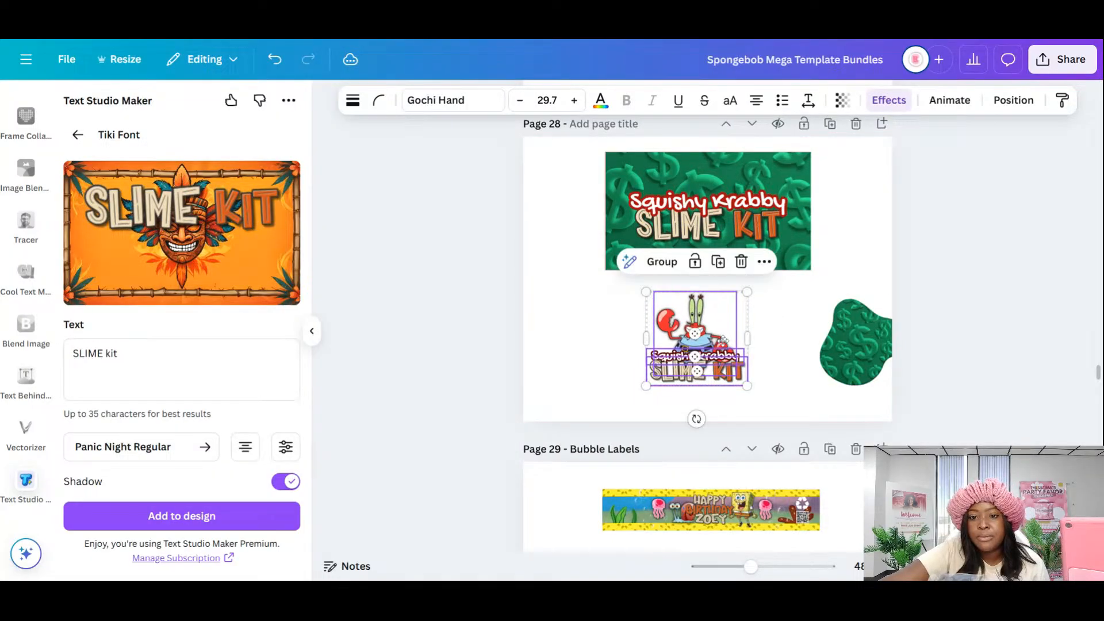
left_click(793, 387)
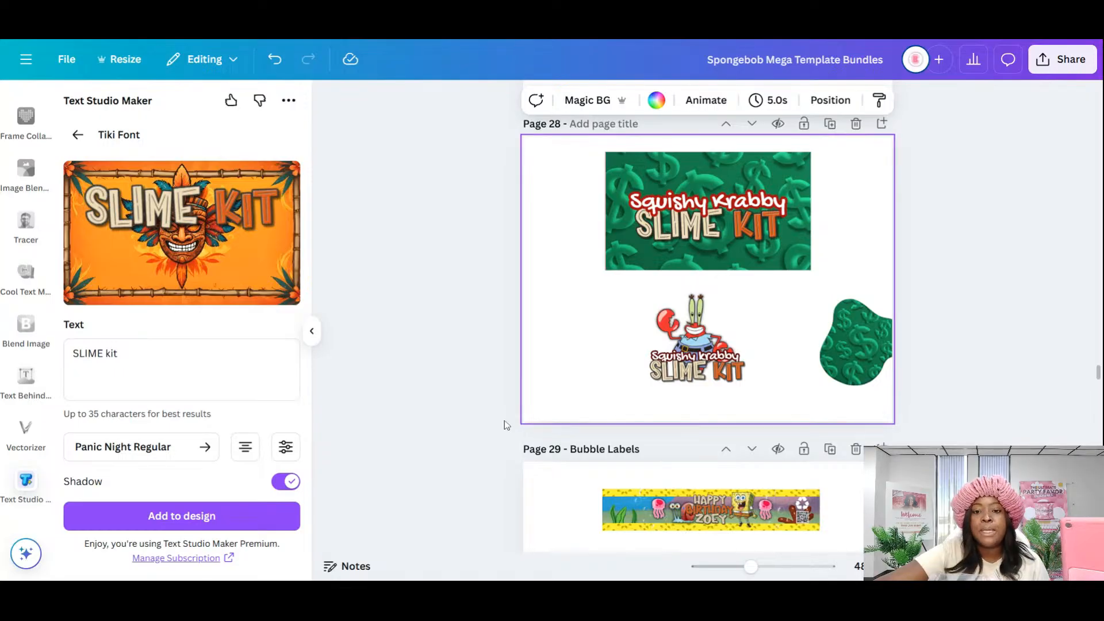
- Enlarge Mr. Krabs slightly and reposition him behind the sticker's Squishy krabby SLIME KIT lettering
left_click(667, 360)
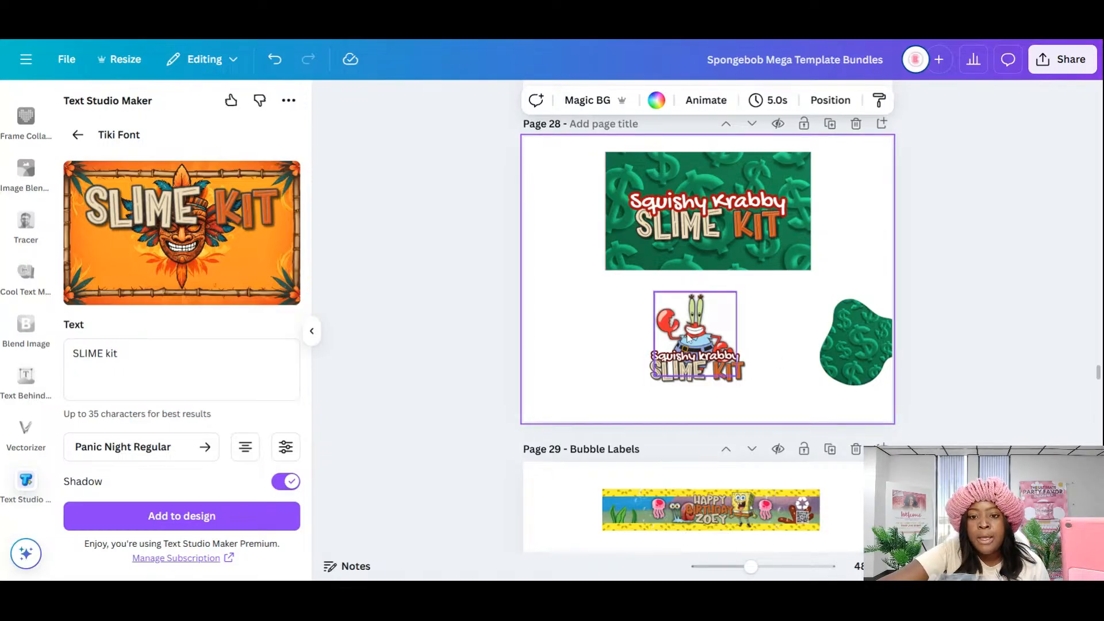
left_click_drag(647, 380, 631, 391)
left_click_drag(694, 334, 701, 328)
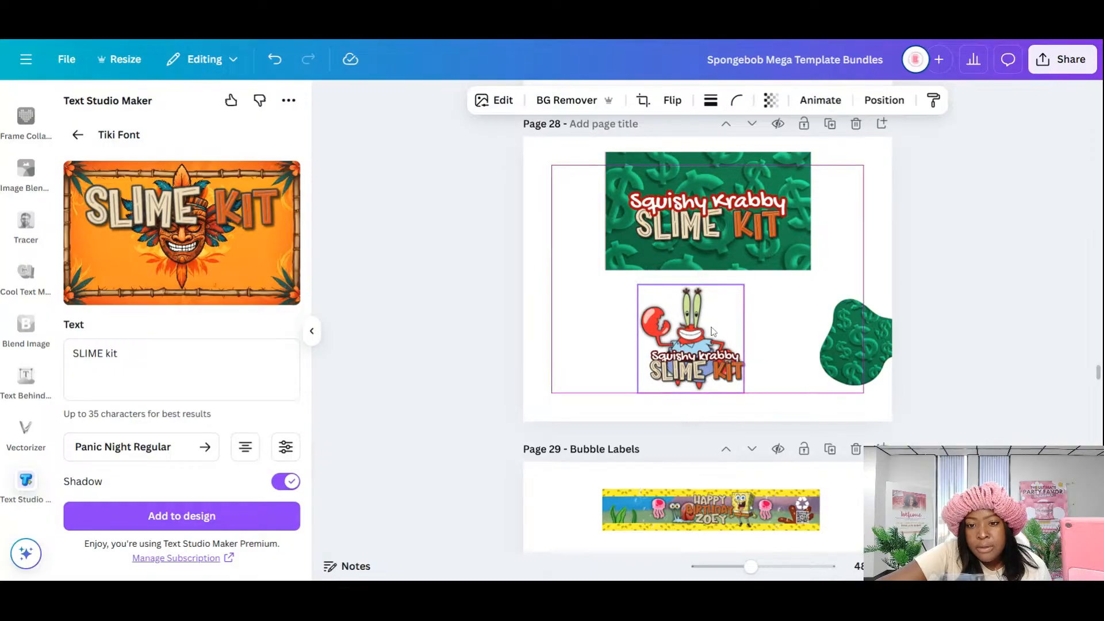
left_click(793, 374)
- Place the green dollar-sign blob behind Mr. Krabs and the lettering, rotating and resizing it to back the sticker
left_click(868, 352)
left_click_drag(867, 352, 697, 354)
left_click_drag(692, 418, 570, 278)
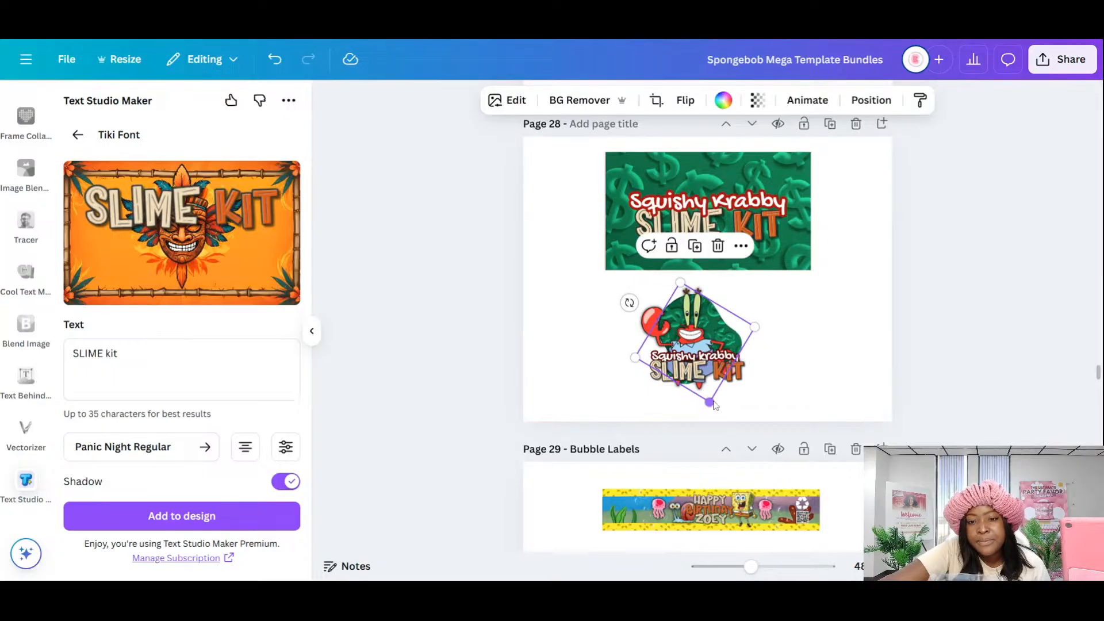
mouse_move(710, 402)
left_mouse_down()
mouse_move(720, 439)
mouse_move(713, 388)
left_mouse_up()
left_click_drag(711, 425, 705, 410)
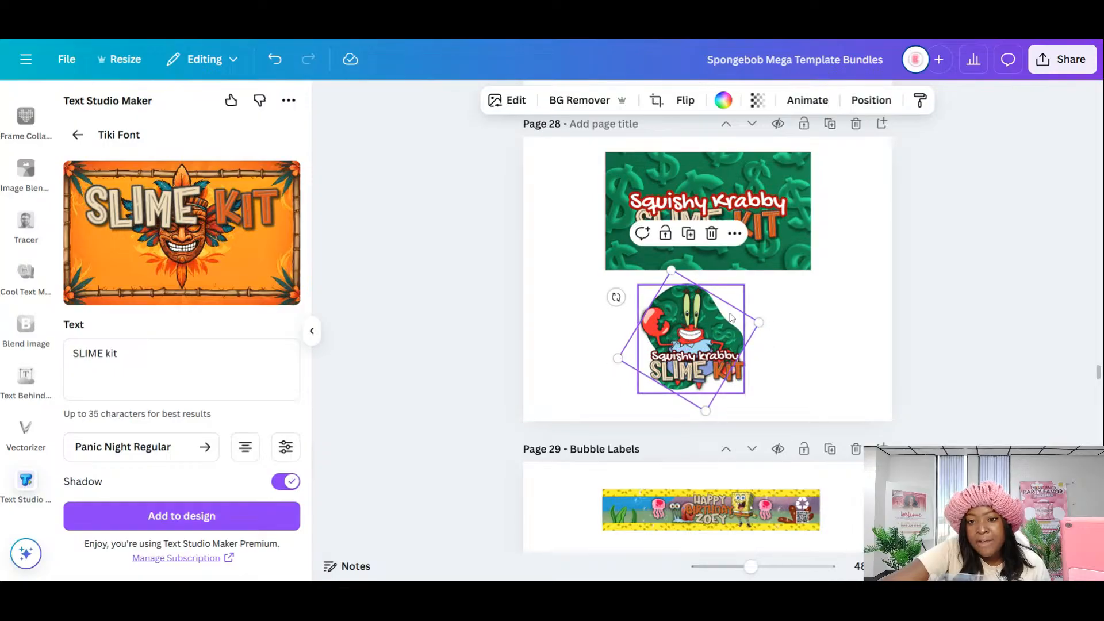
left_click_drag(750, 321, 751, 330)
left_click(816, 369)
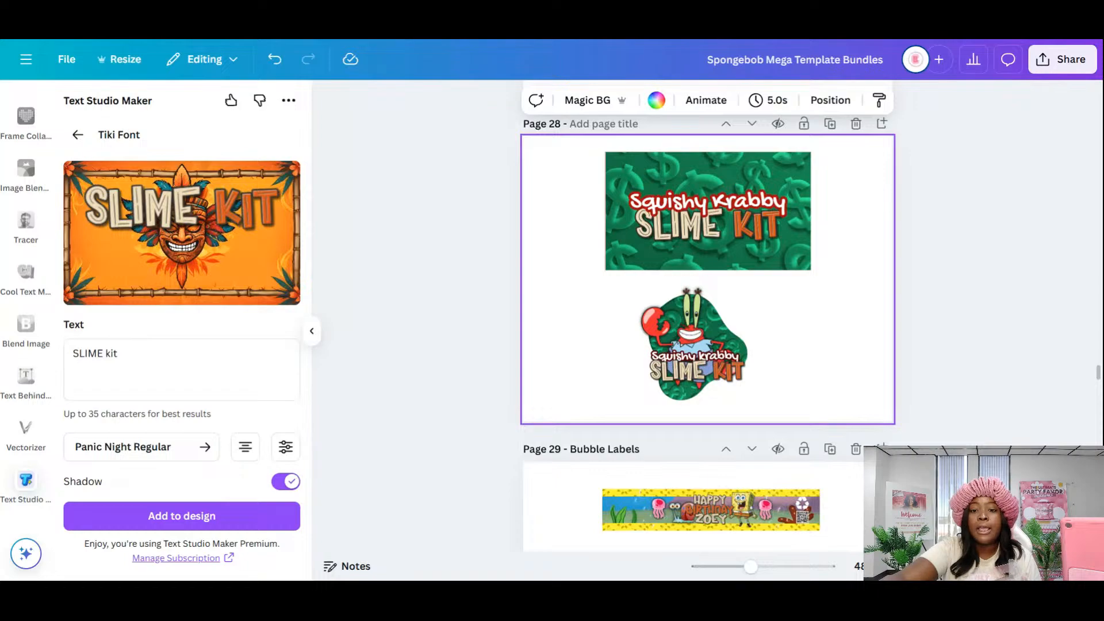
- Set Mr. Krabs beside the blob sticker and give him an Outline shadow in white
left_click_drag(687, 326, 816, 313)
left_click_drag(815, 319, 816, 324)
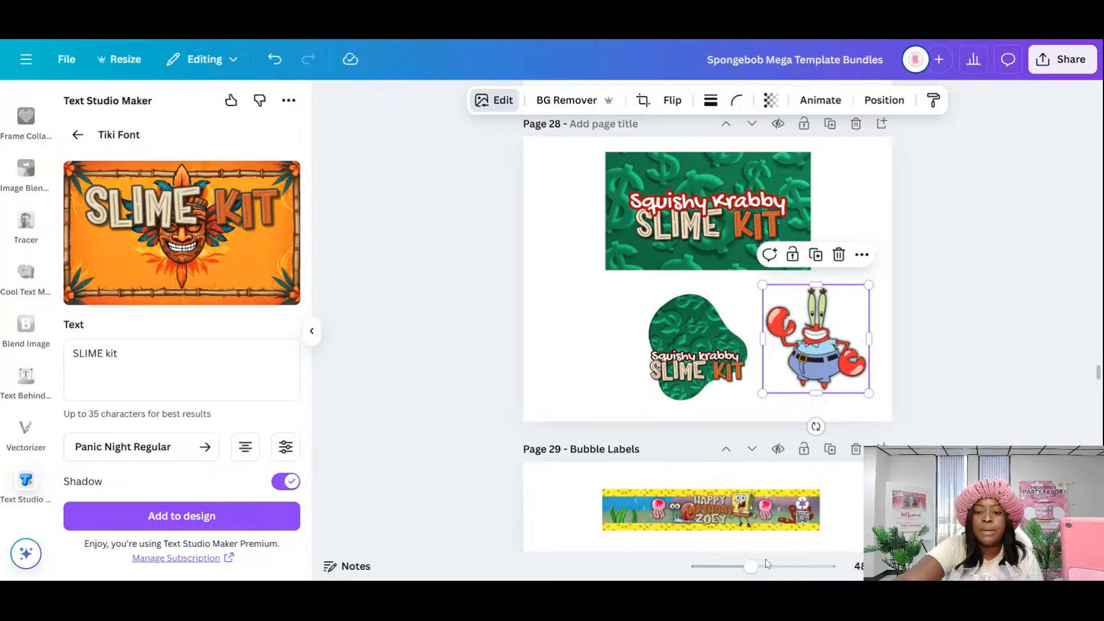
left_click(768, 566)
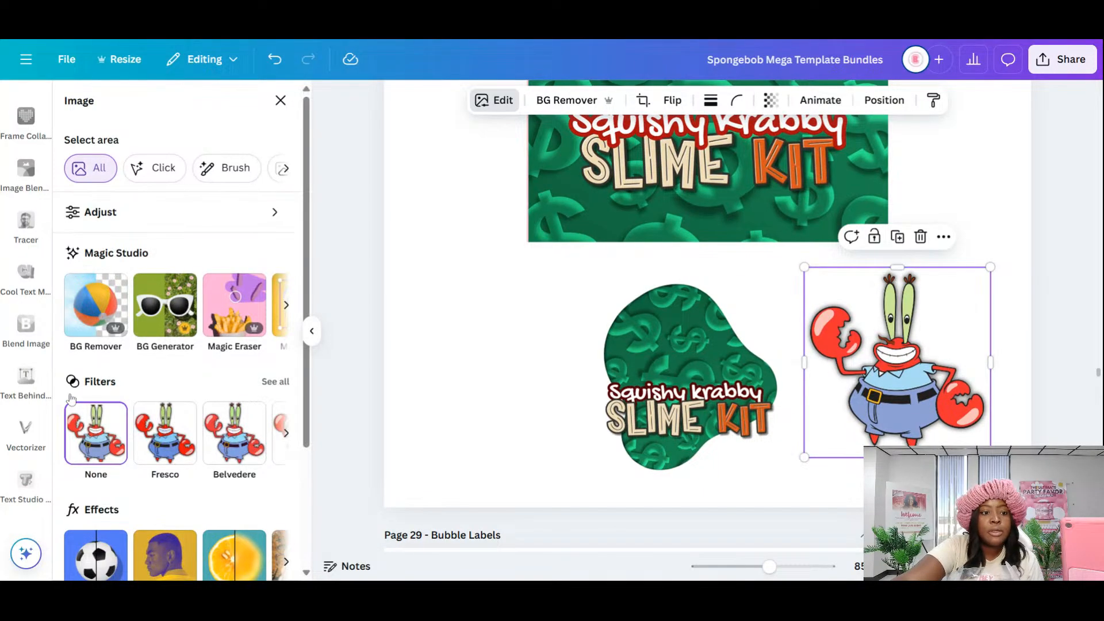
scroll(172, 403, "down", 2)
left_click(95, 494)
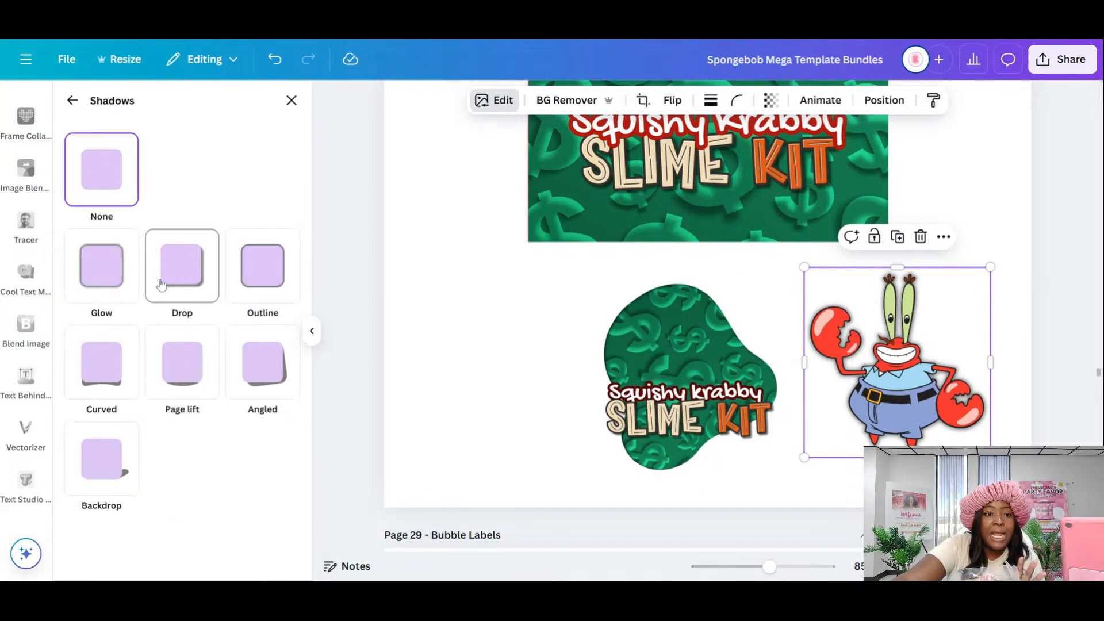
left_click(253, 282)
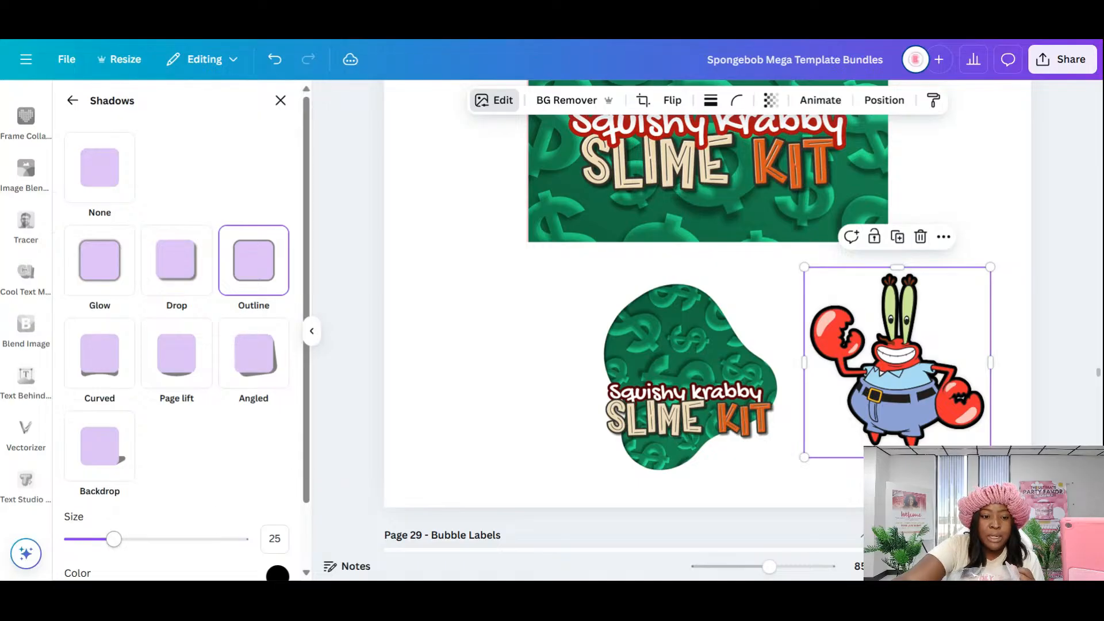
left_click(277, 574)
left_click_drag(281, 486, 281, 413)
left_click(426, 258)
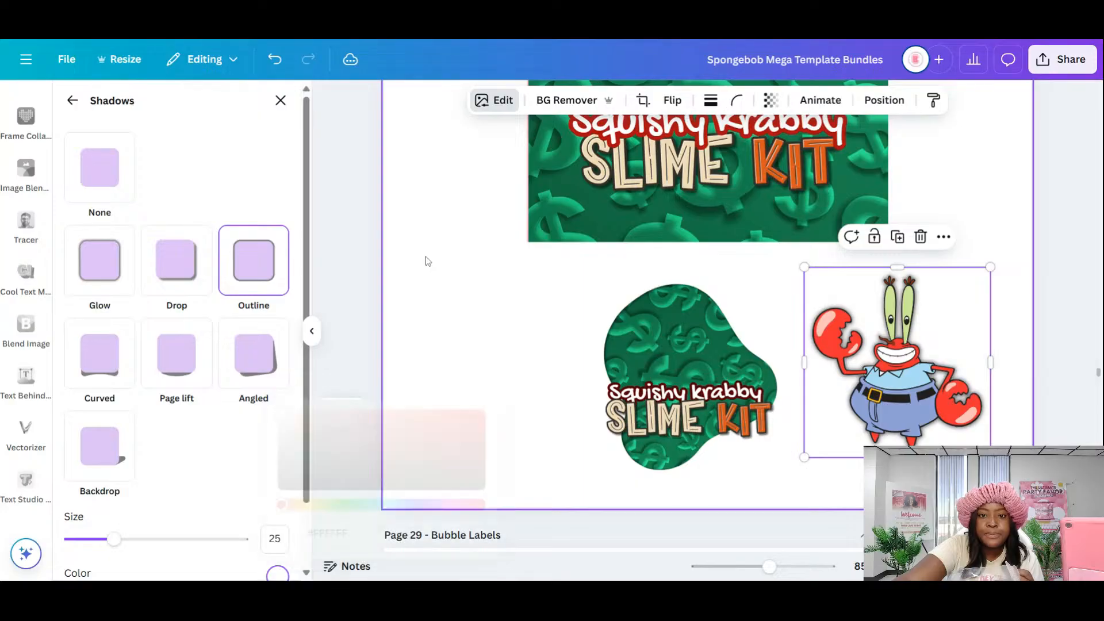
- Set page 28's background color to black and select Mr. Krabs
left_click(406, 111)
left_click(655, 101)
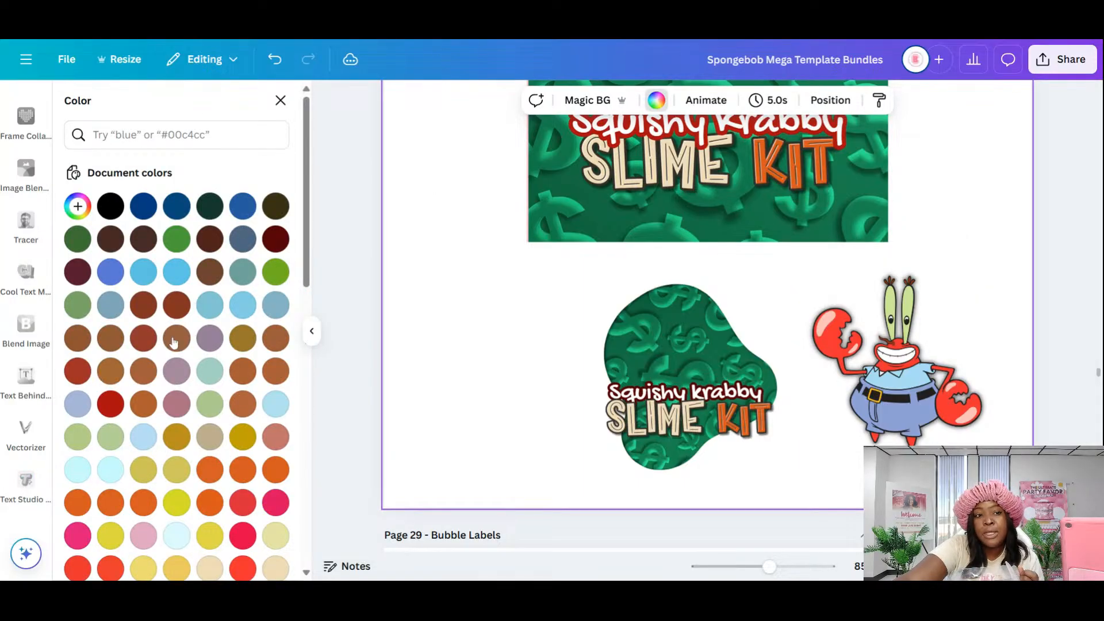
left_click(111, 215)
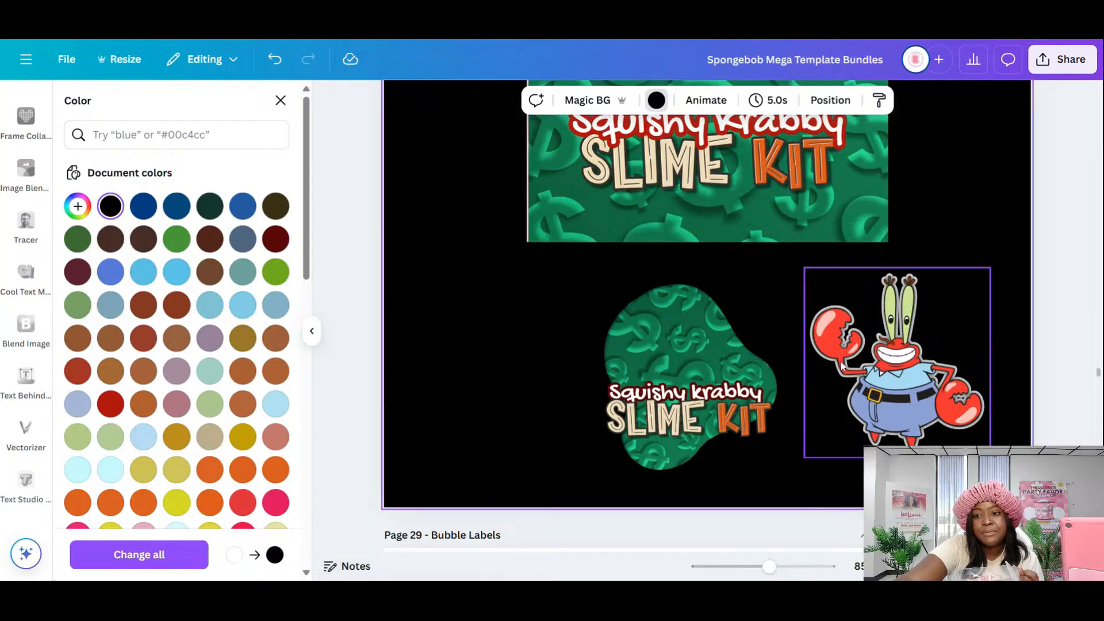
left_click(873, 361)
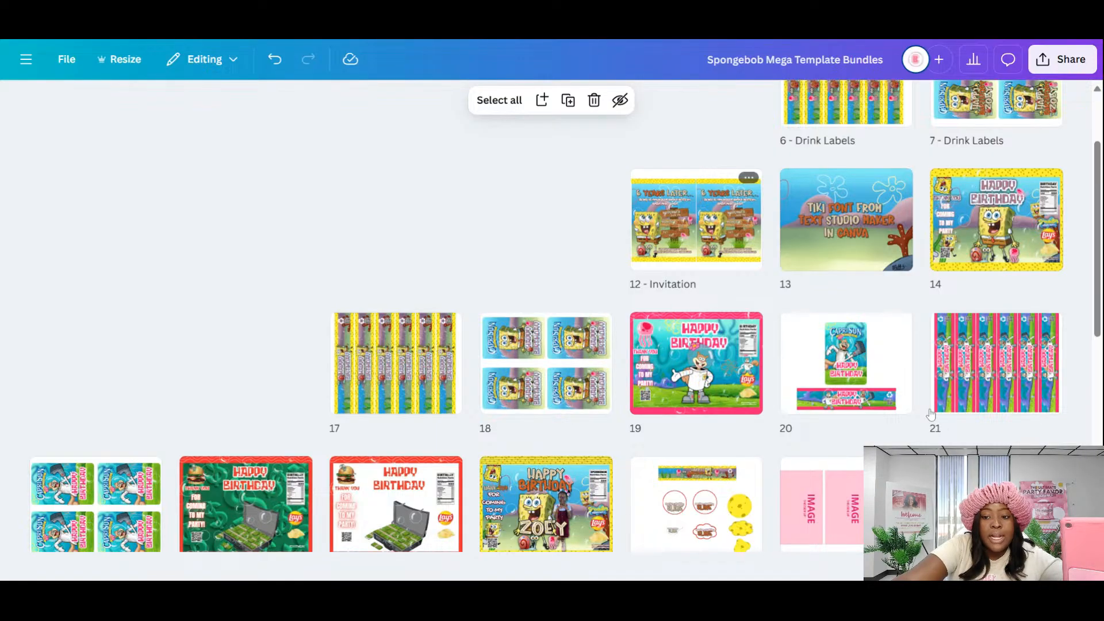
- Delete page 27 with the blank pink IMAGE panels and page 4 containing only a yellow strip
scroll(736, 372, "down", 5)
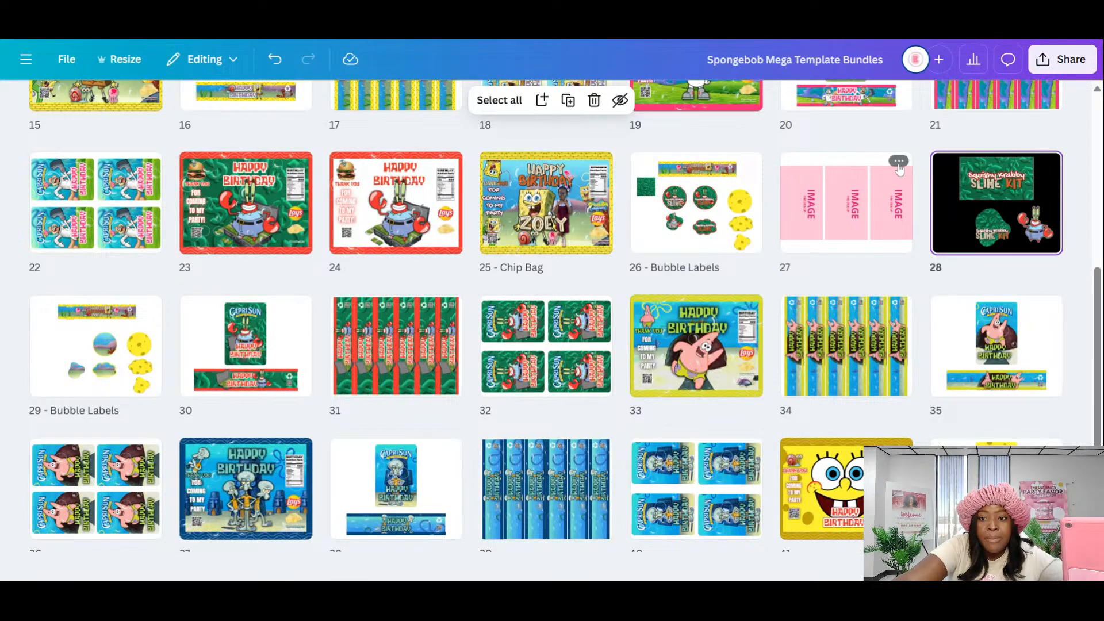
left_click(895, 163)
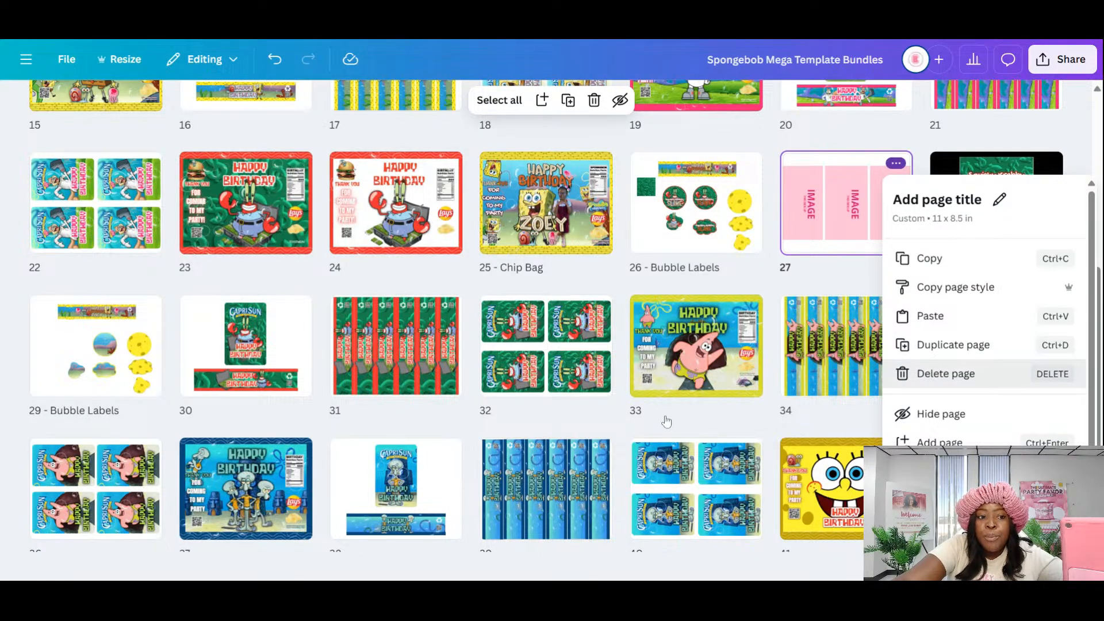
key("Delete")
scroll(886, 313, "up", 5)
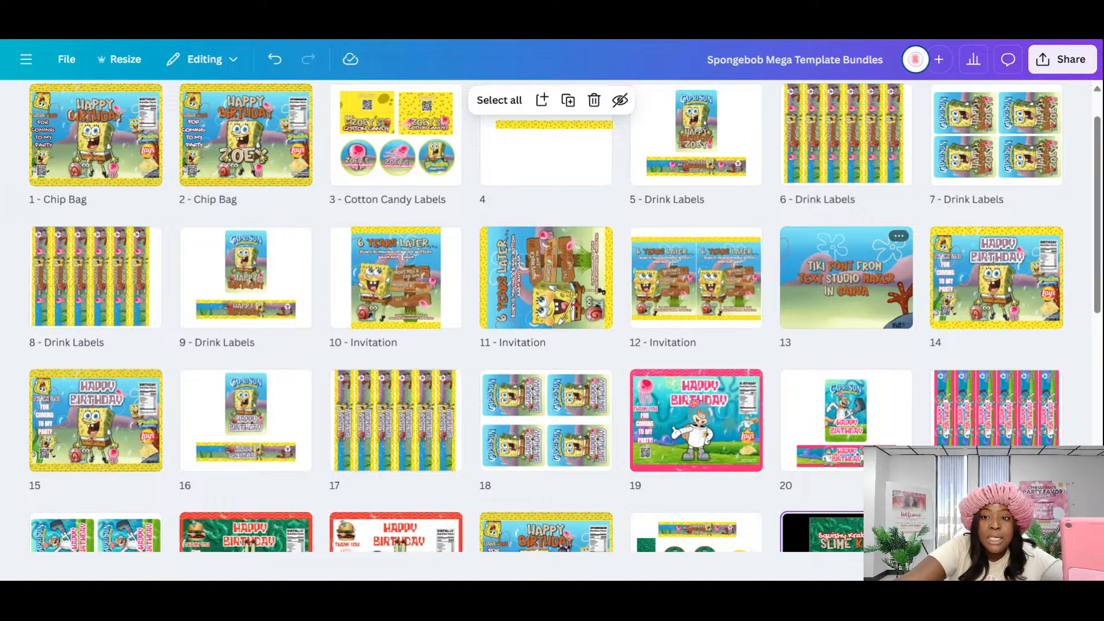
scroll(845, 278, "up", 1)
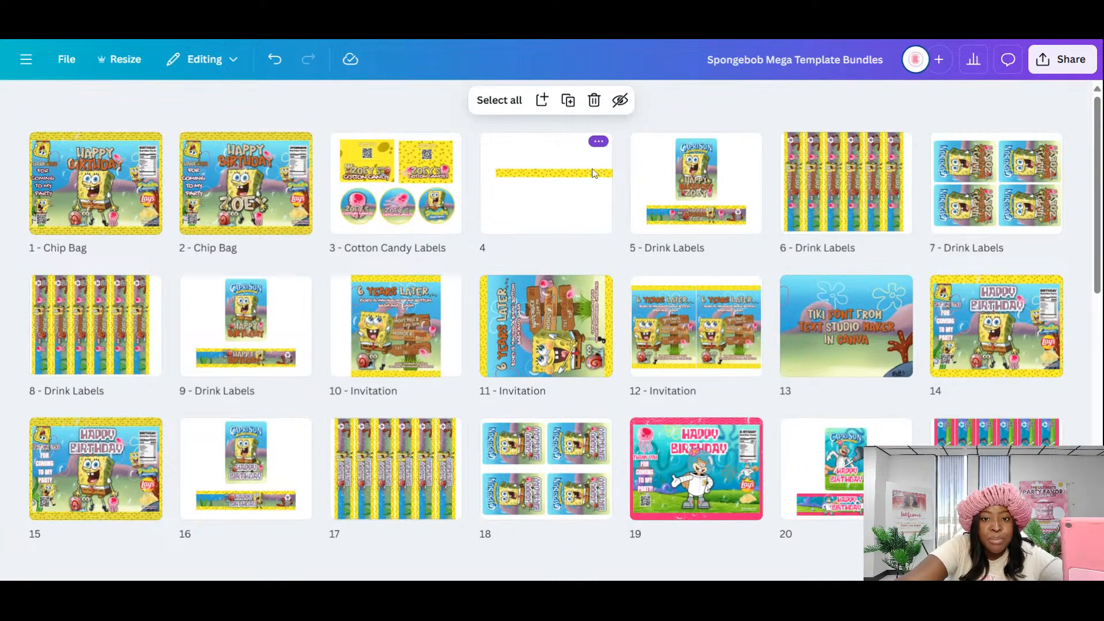
left_click(598, 141)
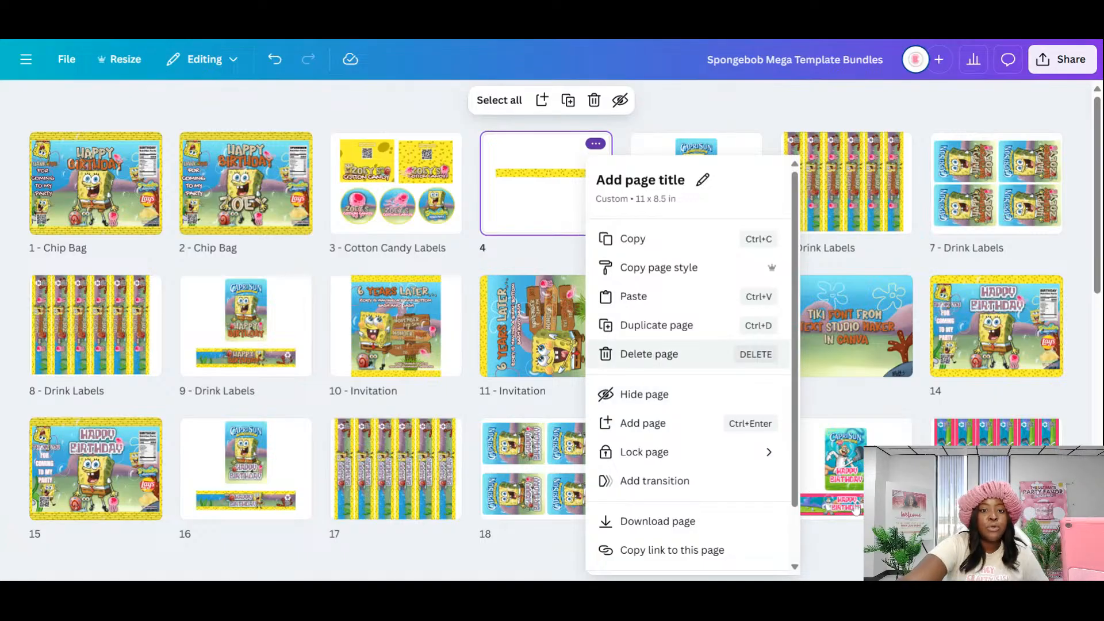
key("Delete")
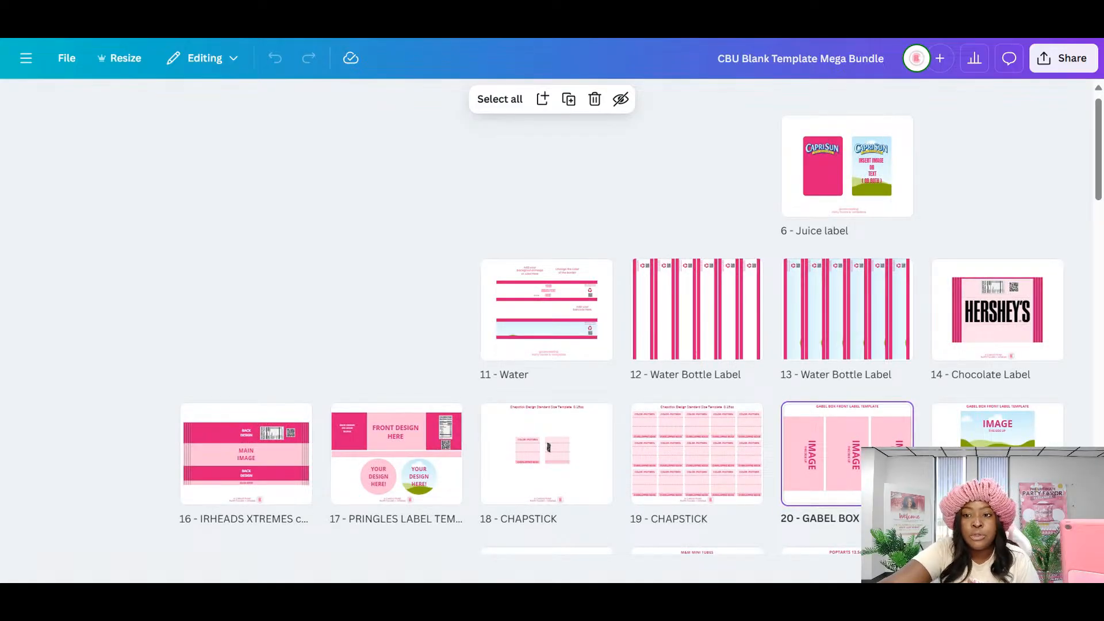
- Look through the CBU Blank Template Mega Bundle pages and open page 15, the two-up Chocolate Label template, for editing
scroll(468, 411, "down", 10)
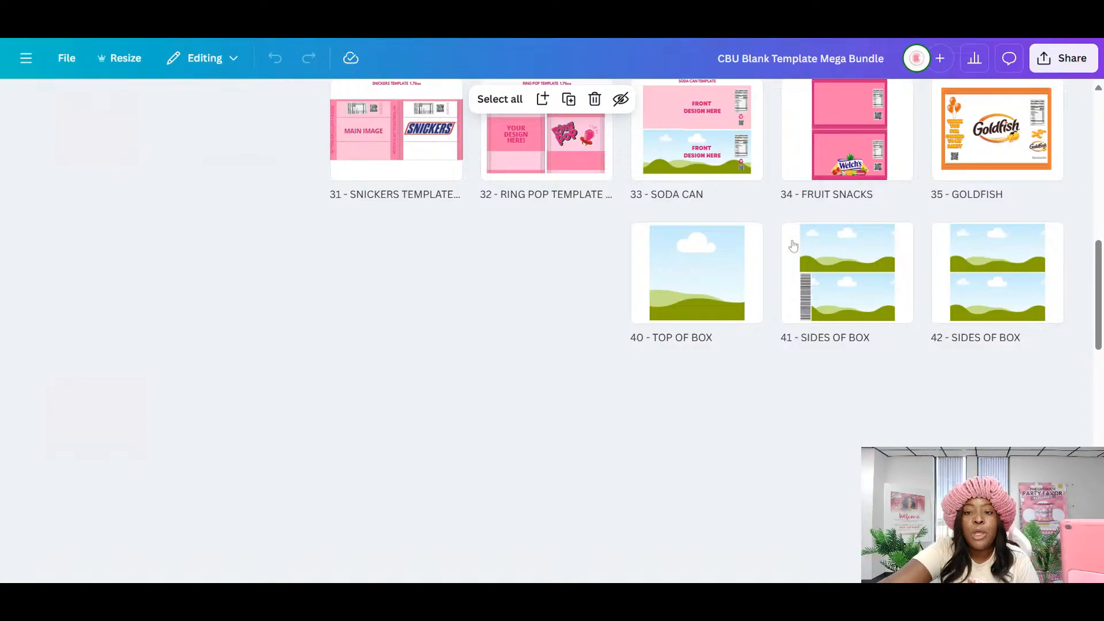
scroll(1001, 190, "up", 10)
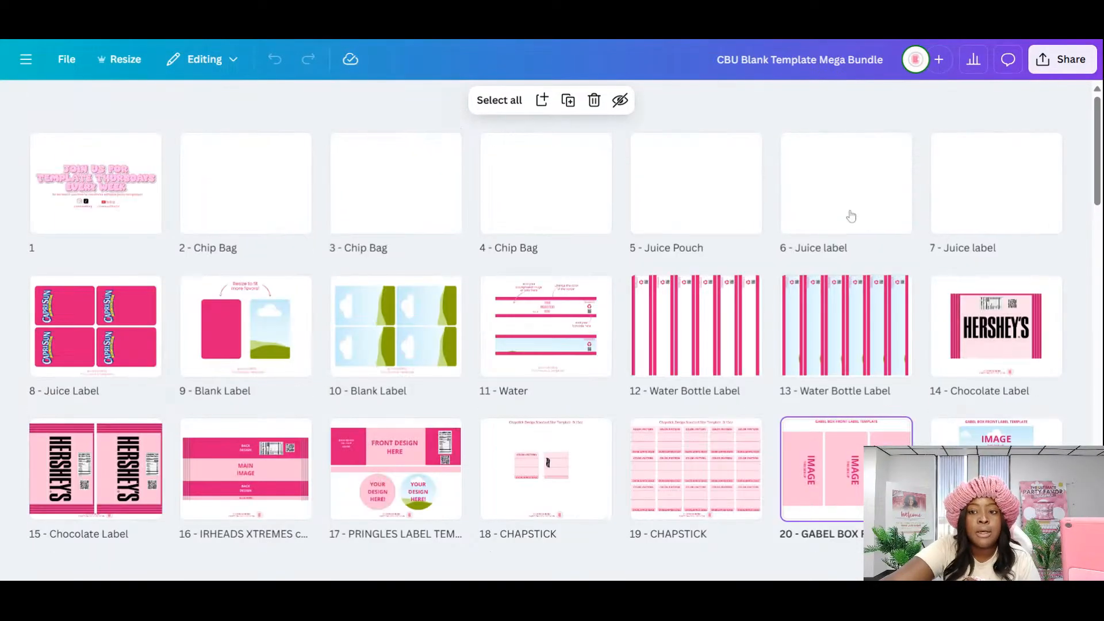
double_click(94, 471)
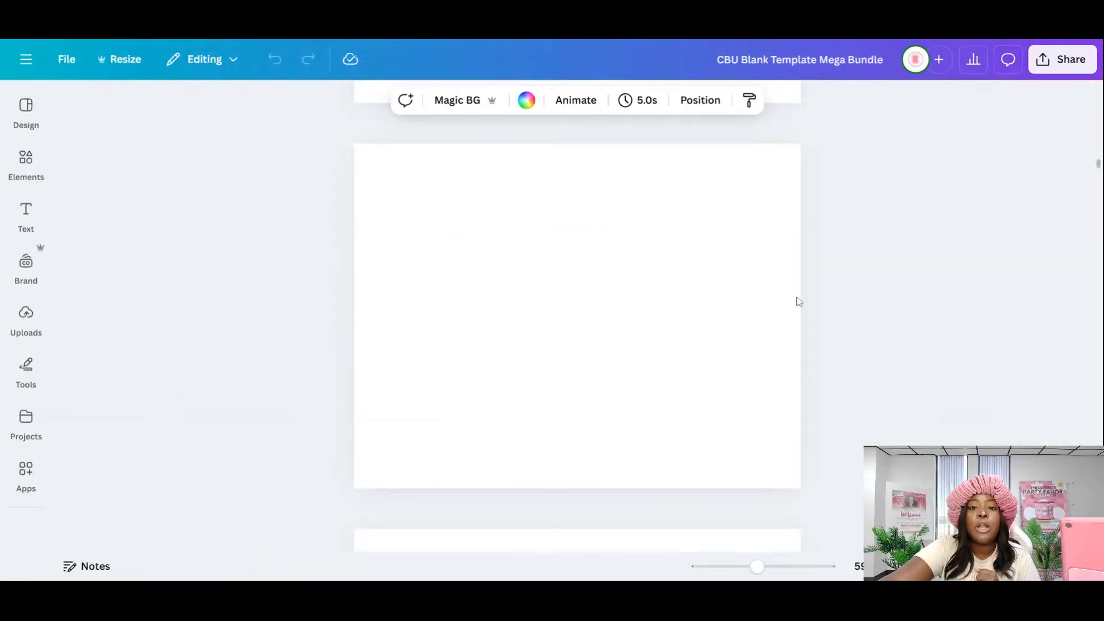